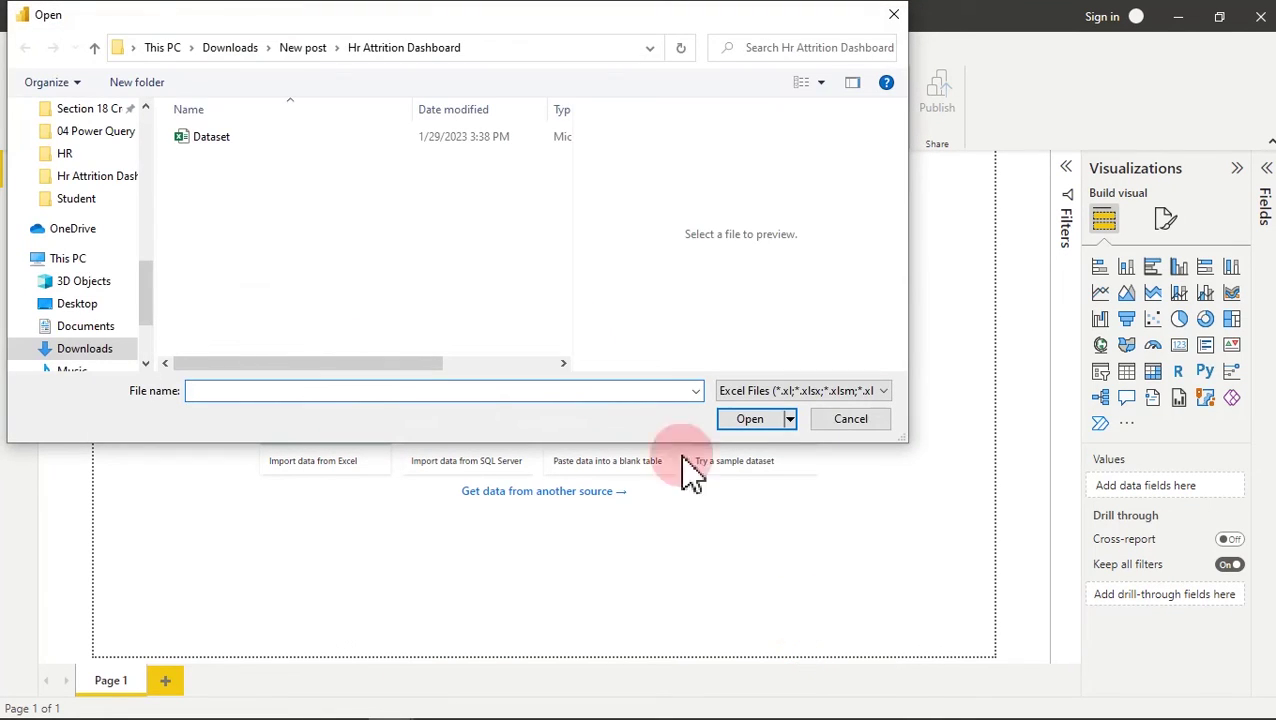
# - Import the Raw Data sheet from the Dataset workbook and open it for transformation in Power Query Editor
pyautogui.click(238, 140)
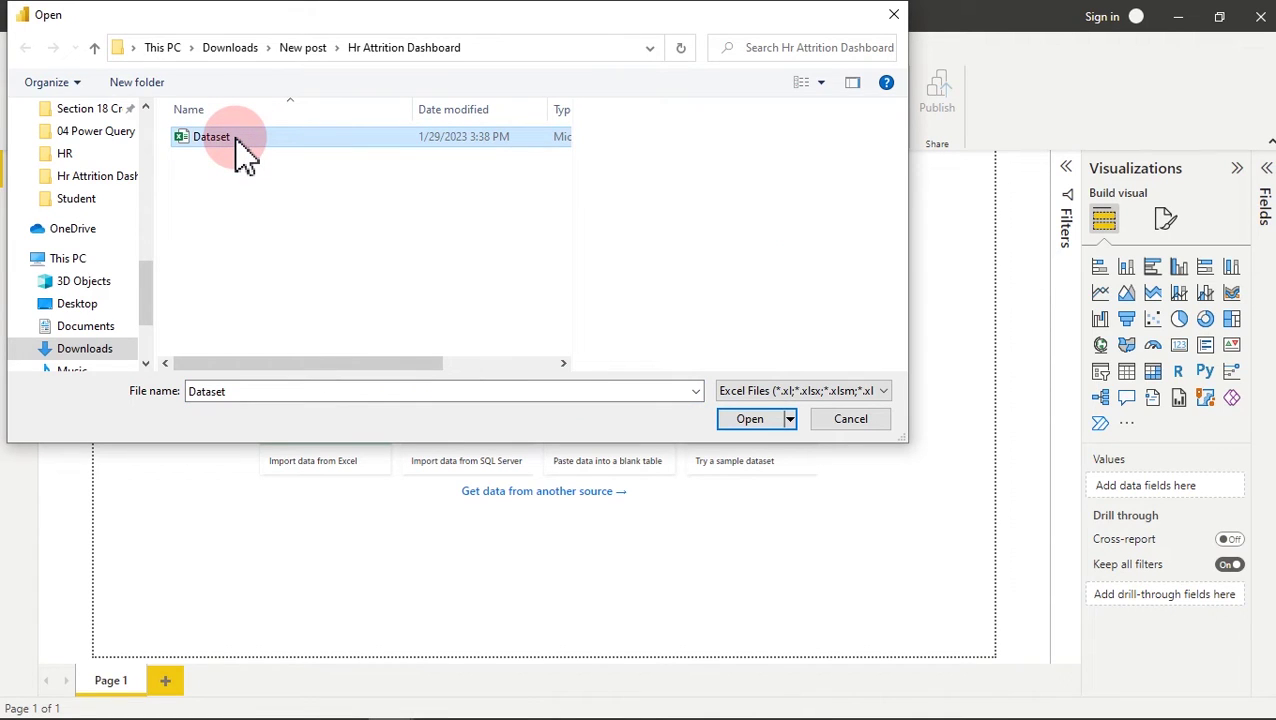
pyautogui.click(762, 420)
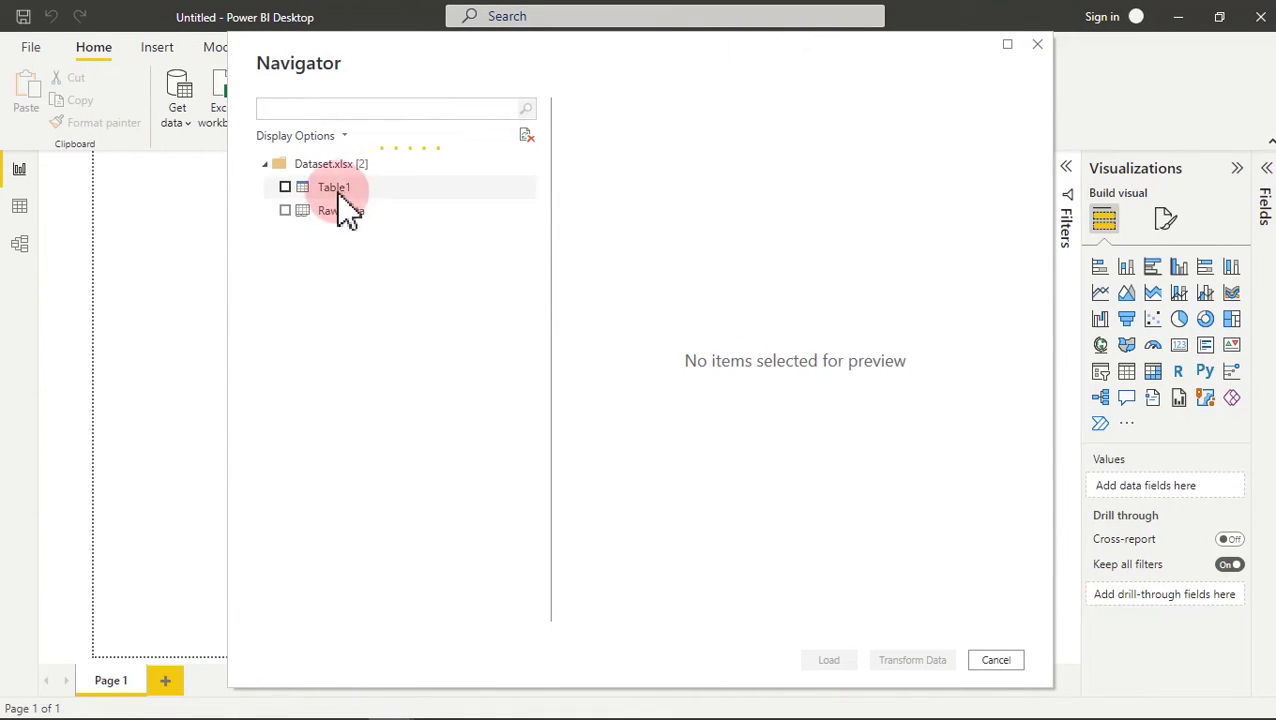
pyautogui.click(337, 218)
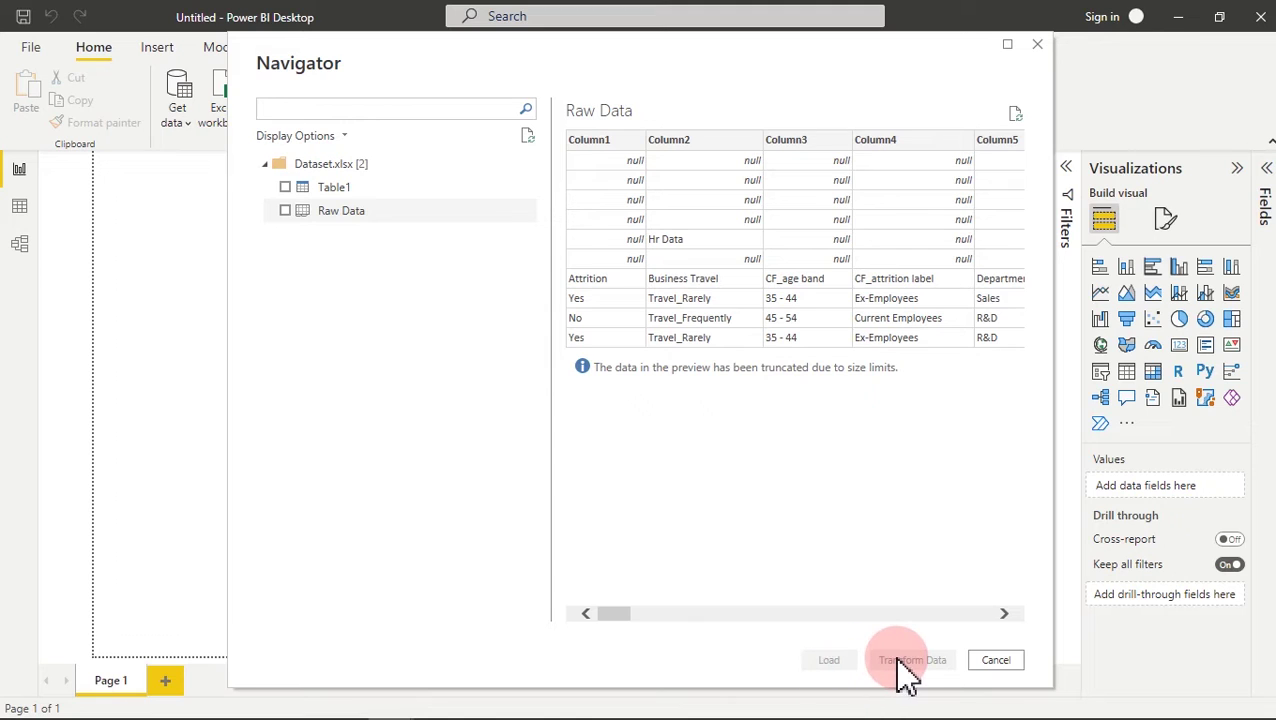
pyautogui.click(286, 212)
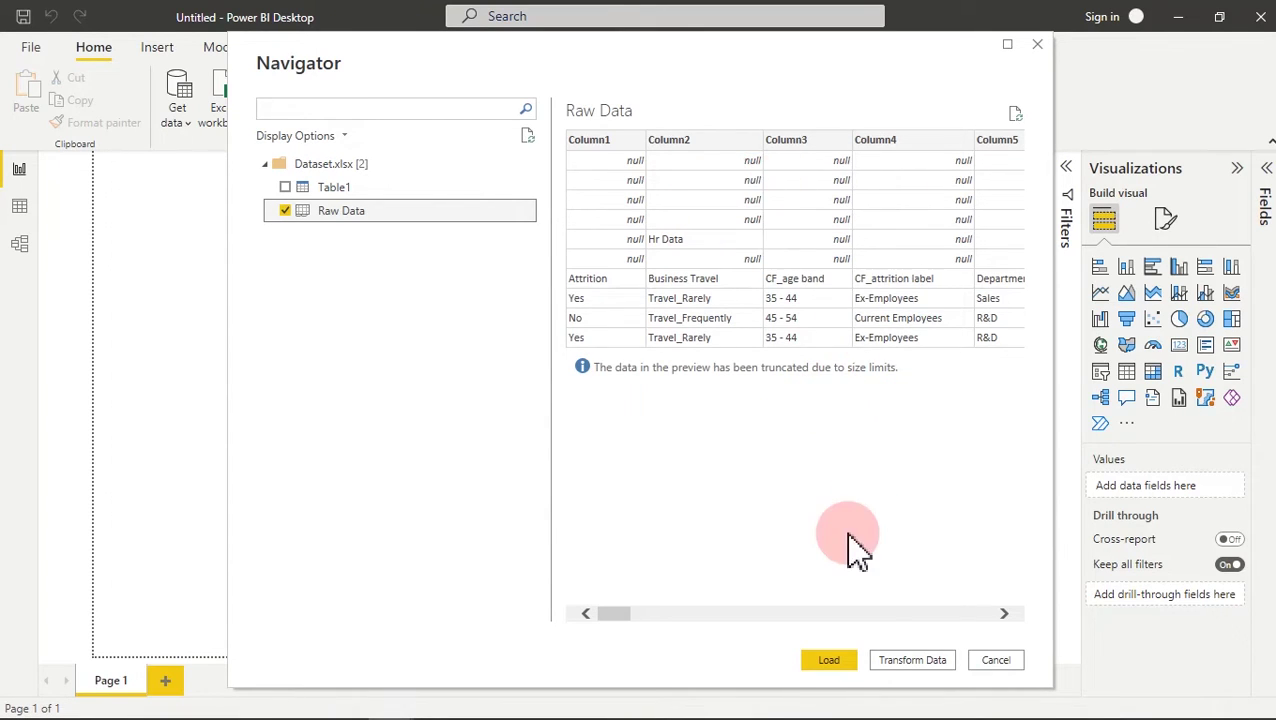
pyautogui.click(910, 660)
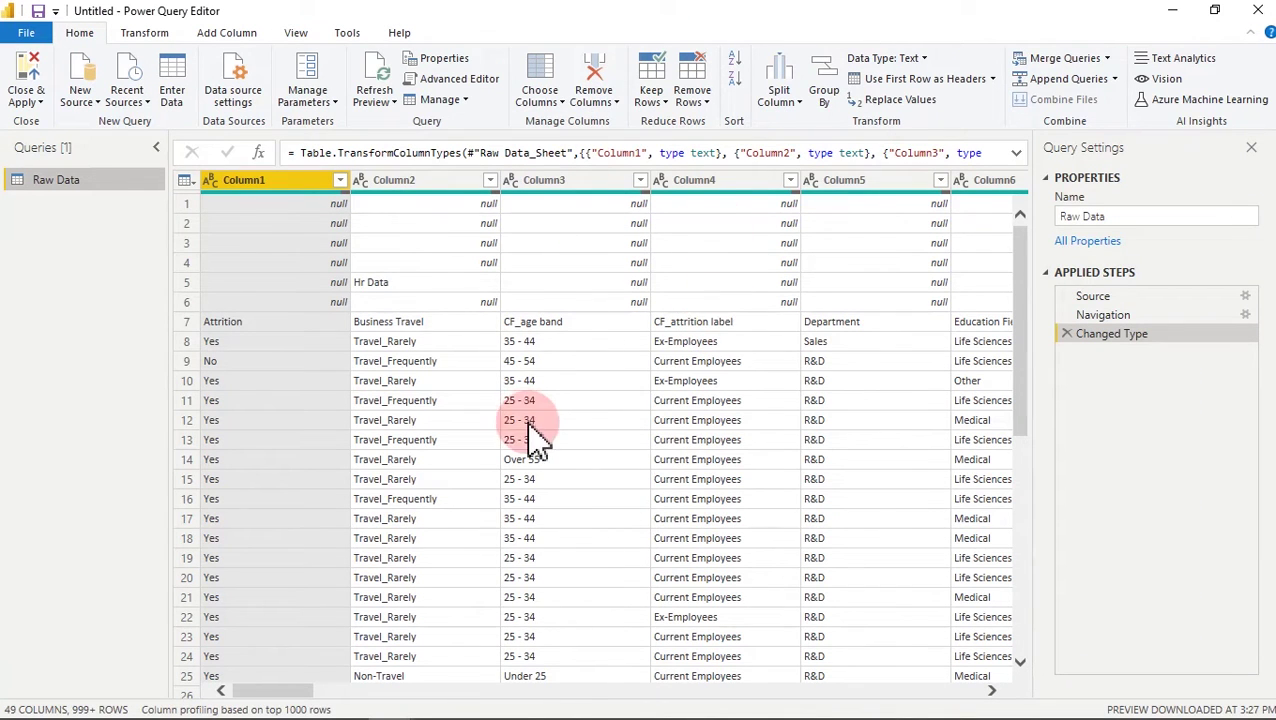
# - Examine all columns of the Raw Data query and their column quality statistics, and hide the statistics again
pyautogui.moveTo(290, 700); pyautogui.dragTo(980, 714)
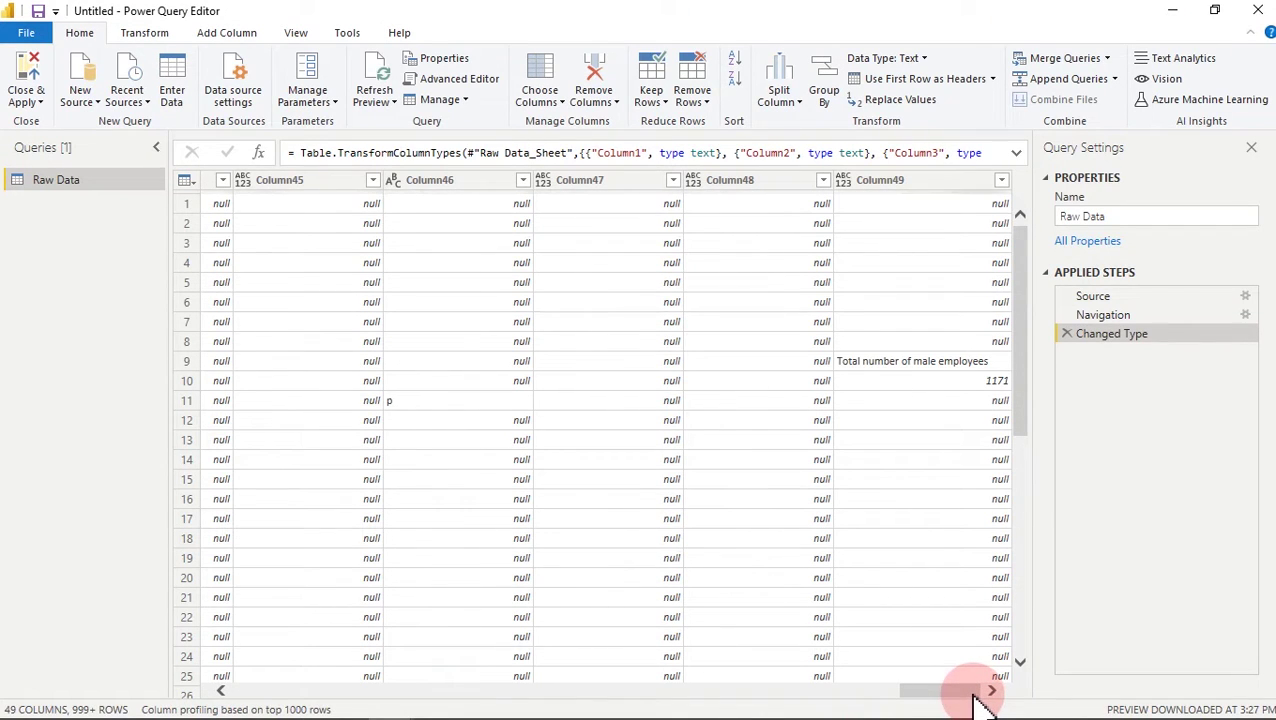
pyautogui.moveTo(978, 703); pyautogui.dragTo(365, 680)
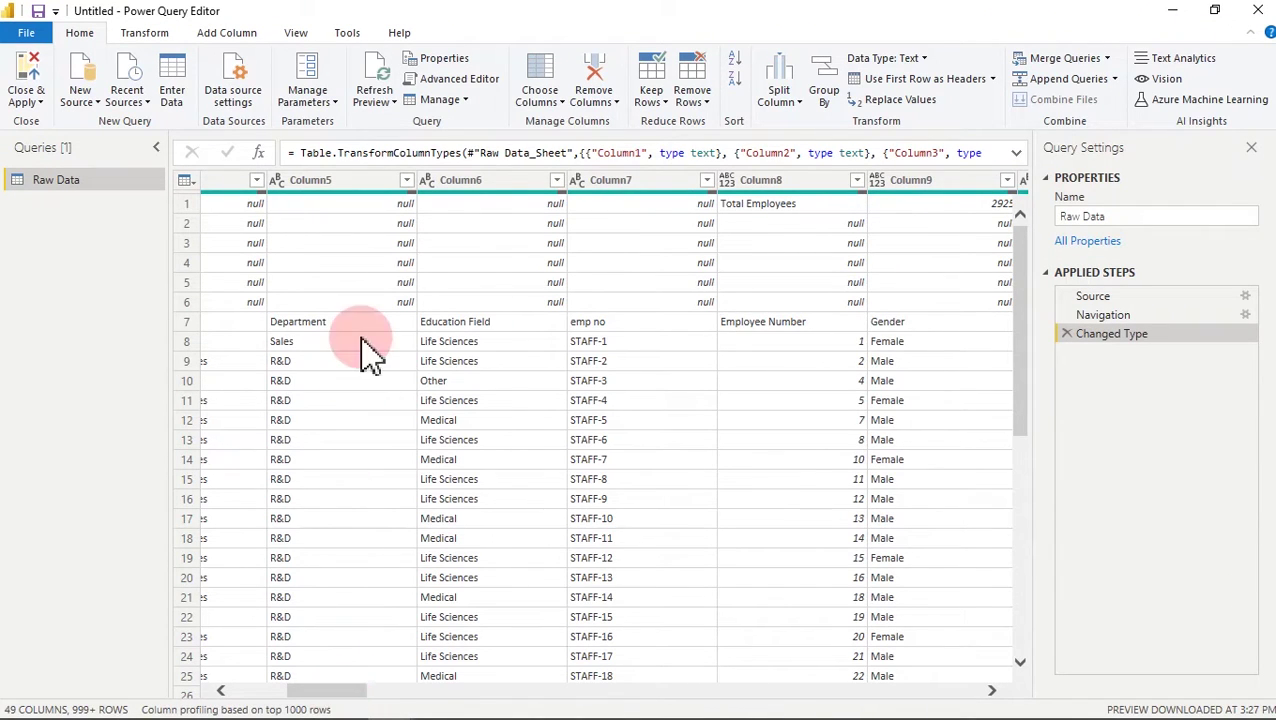
pyautogui.click(297, 34)
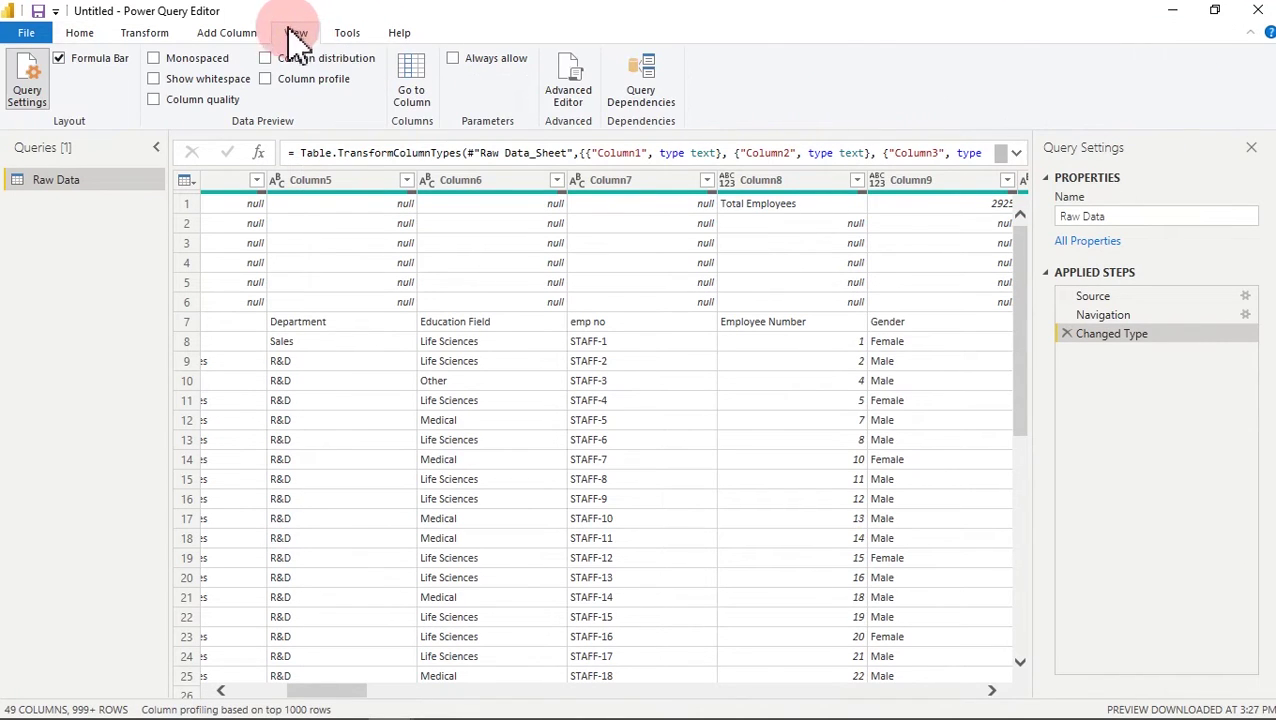
pyautogui.click(153, 99)
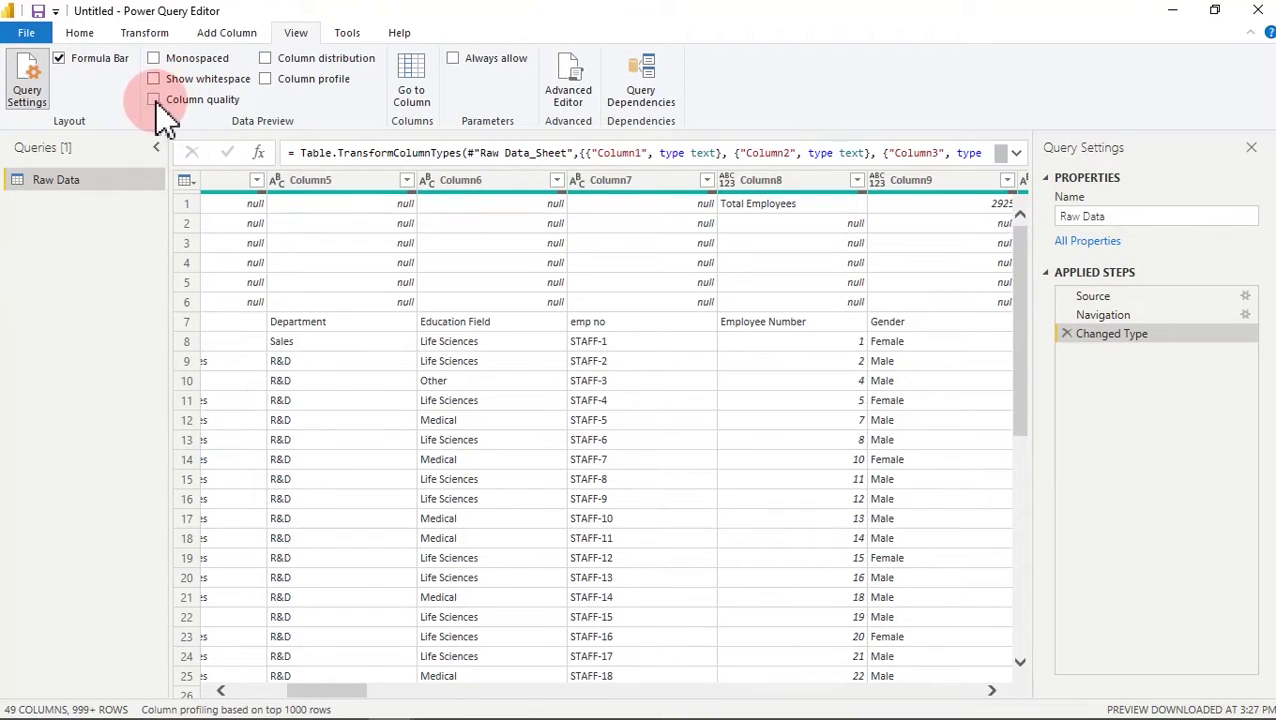
pyautogui.click(154, 101)
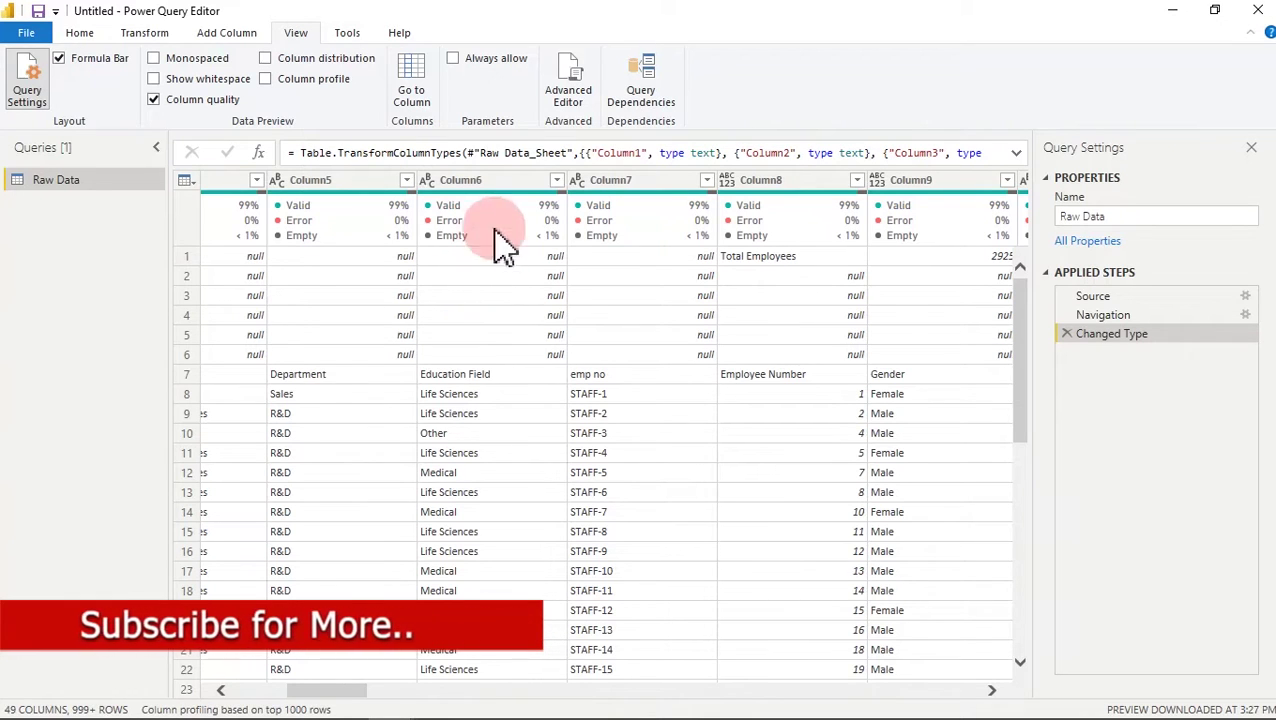
pyautogui.moveTo(555, 213)
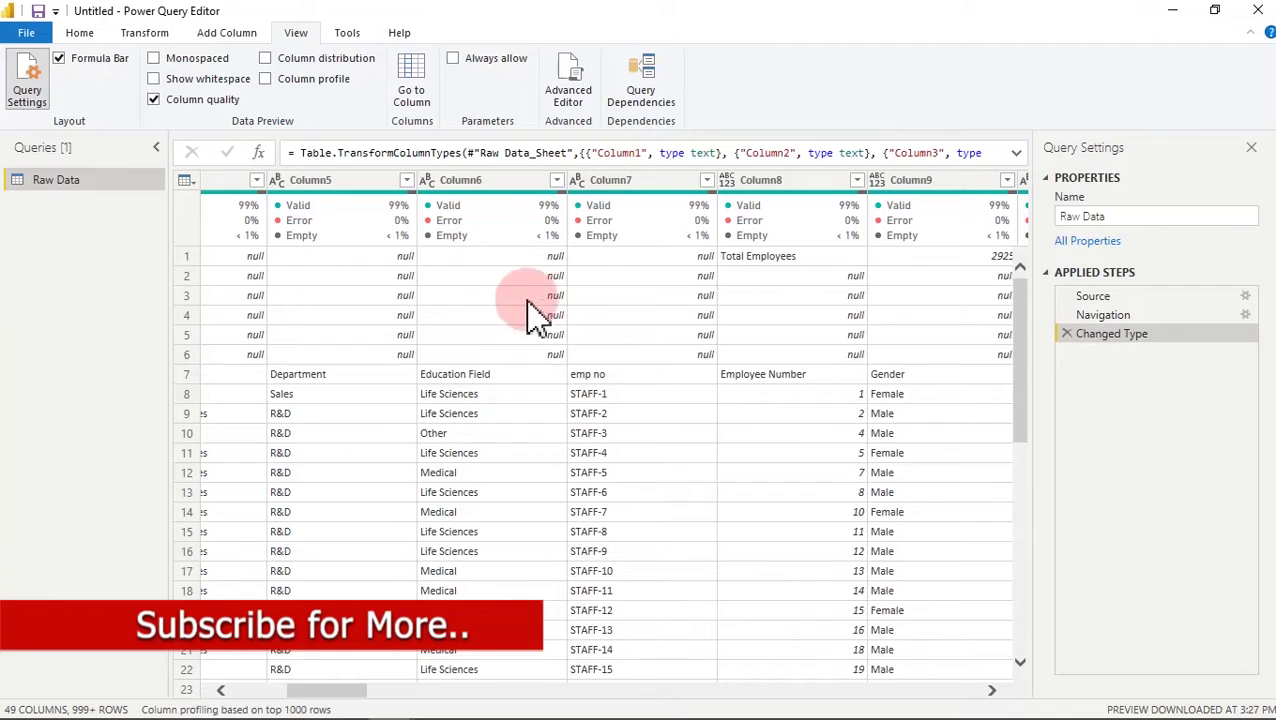
pyautogui.click(154, 100)
# - Remove the top 6 rows from the Raw Data query
pyautogui.click(86, 36)
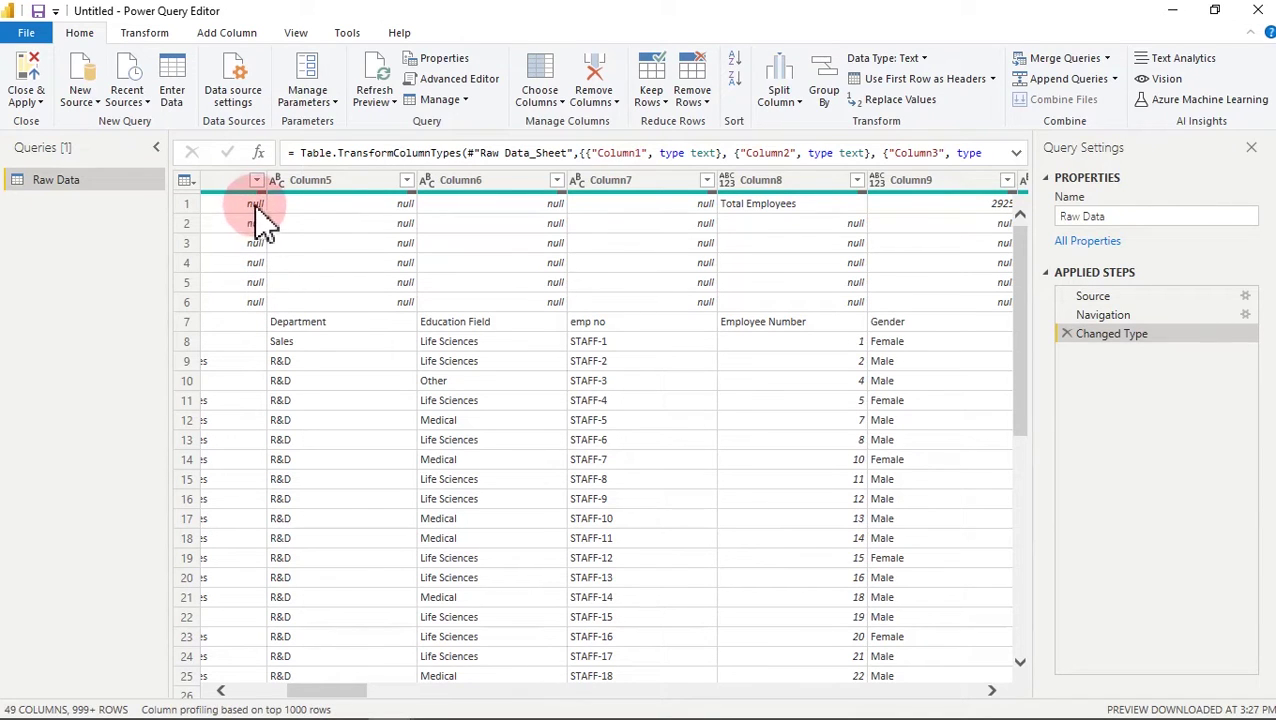
pyautogui.click(692, 100)
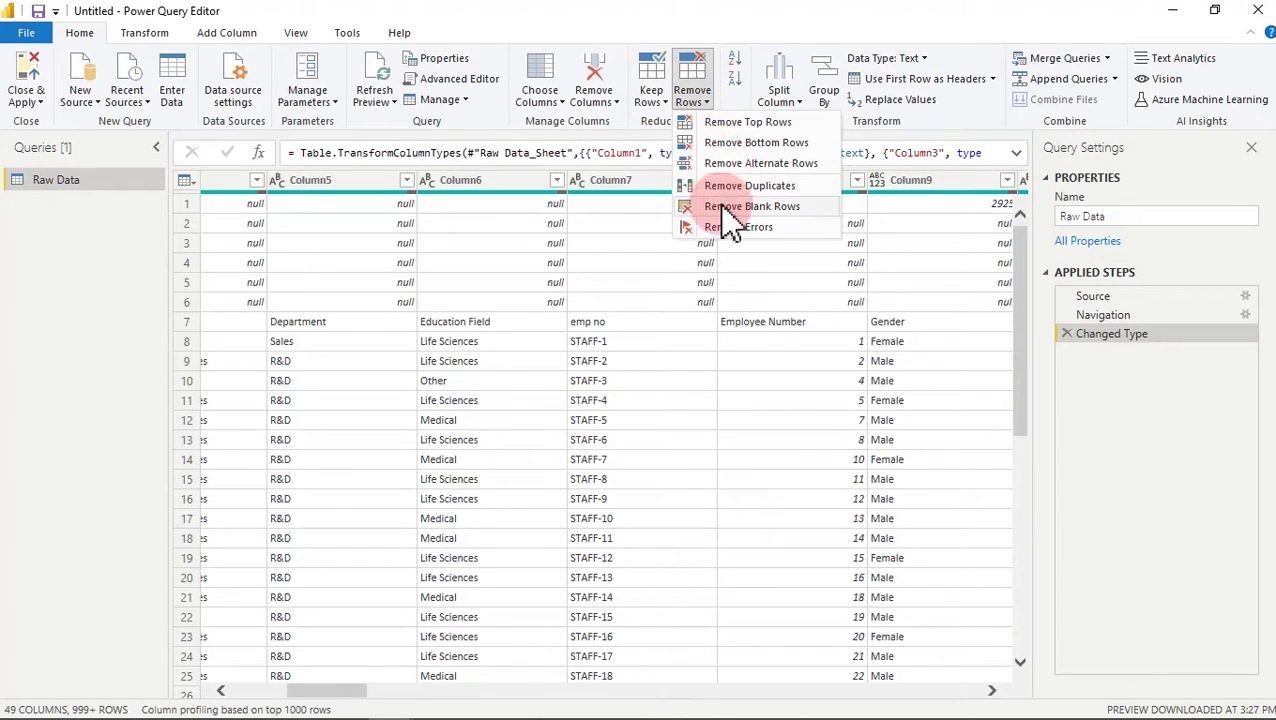
pyautogui.click(727, 128)
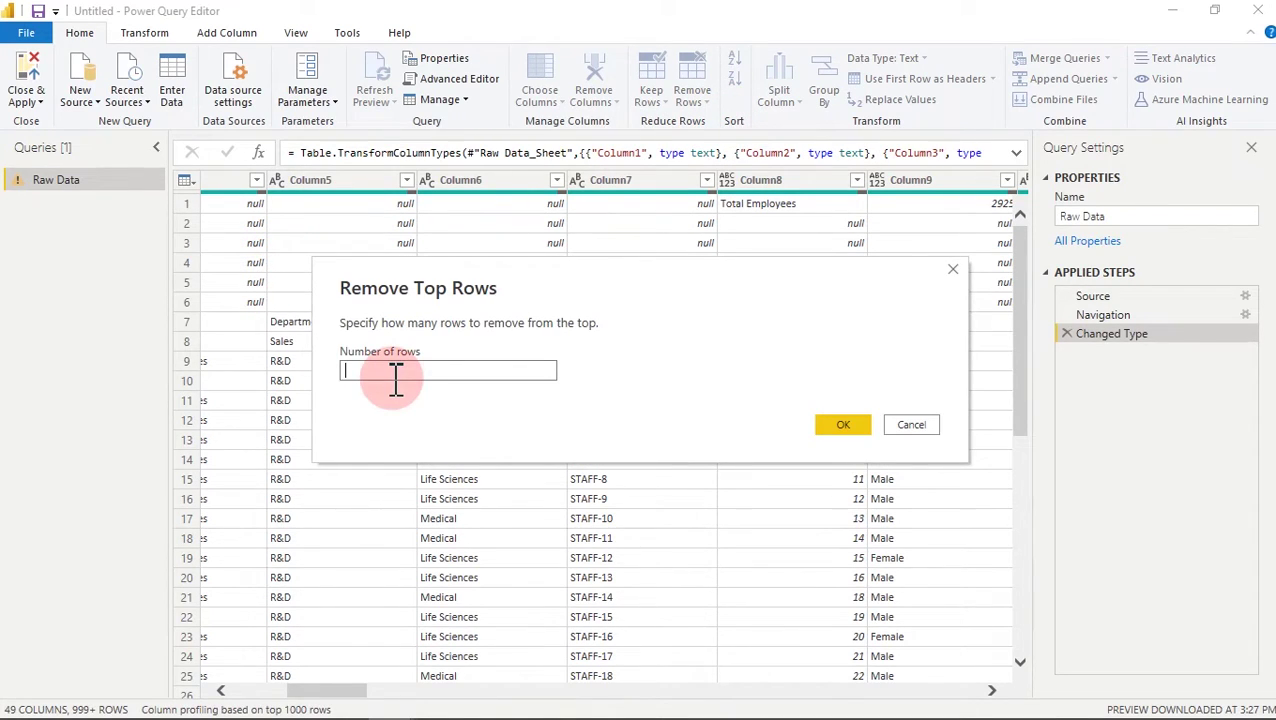
pyautogui.click(850, 425)
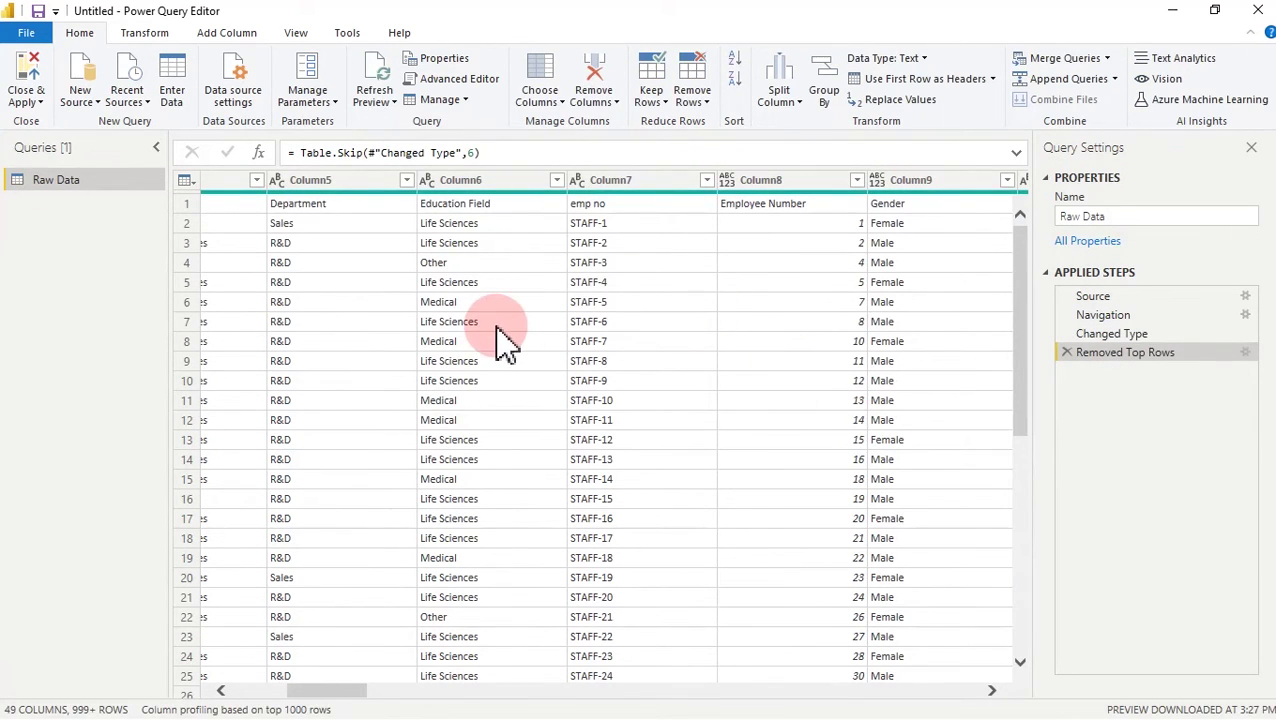
# - Check the column quality of the trimmed table and promote its first row to column headers
pyautogui.click(295, 33)
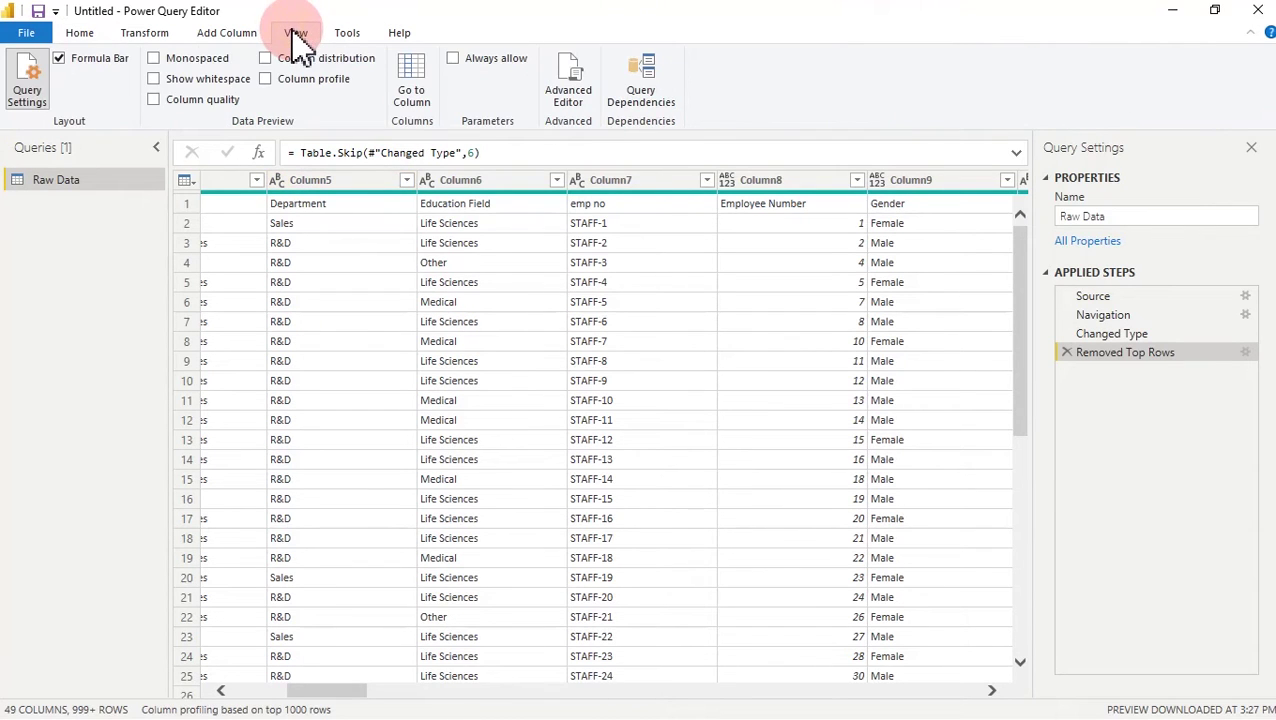
pyautogui.click(168, 100)
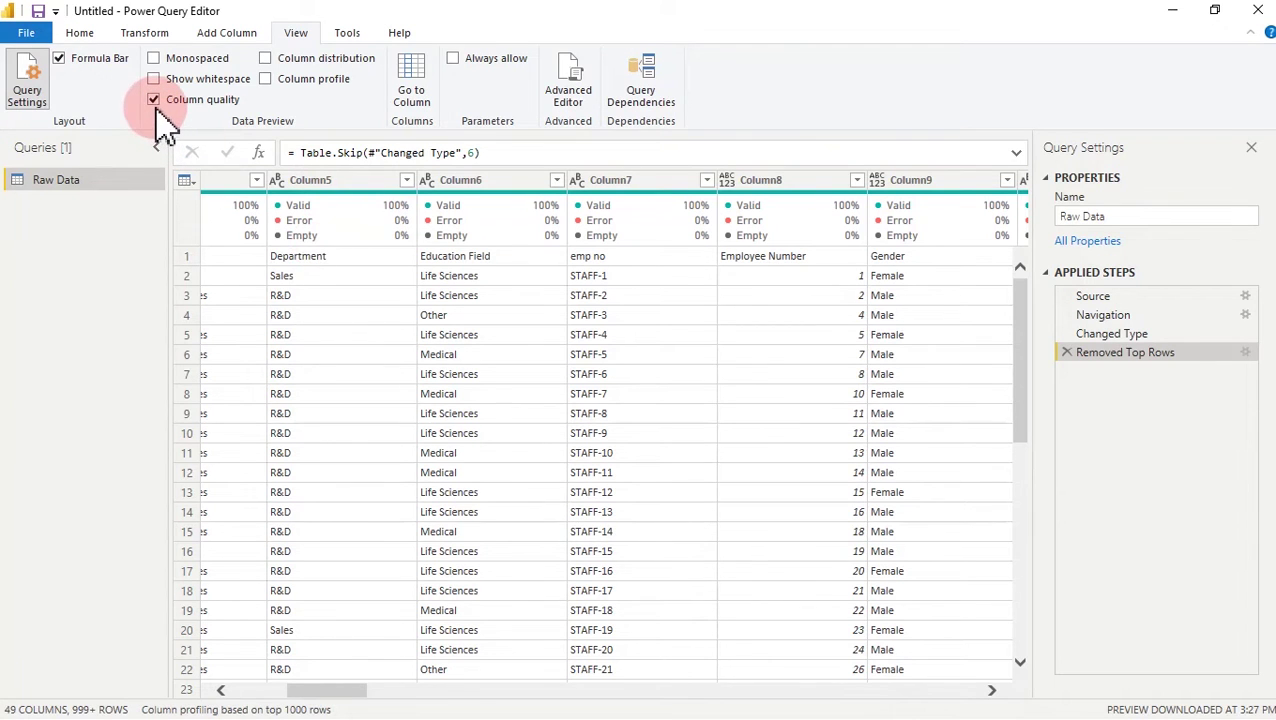
pyautogui.click(82, 34)
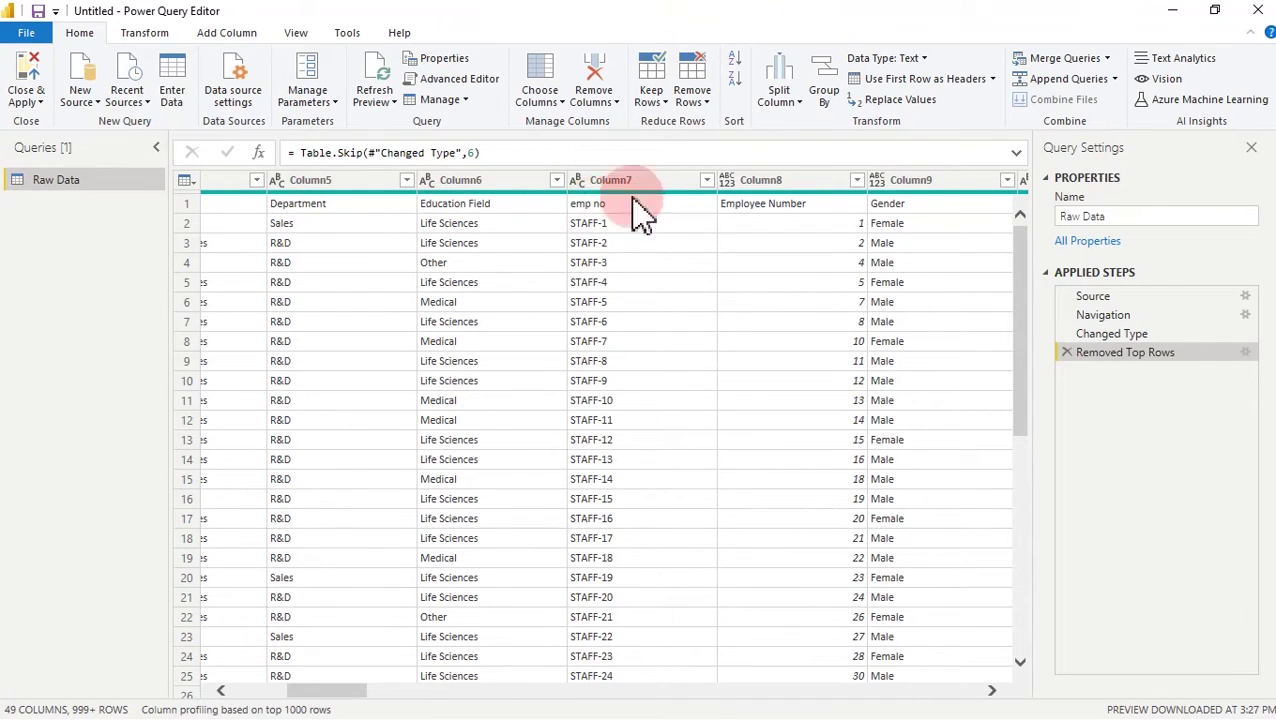
pyautogui.click(892, 80)
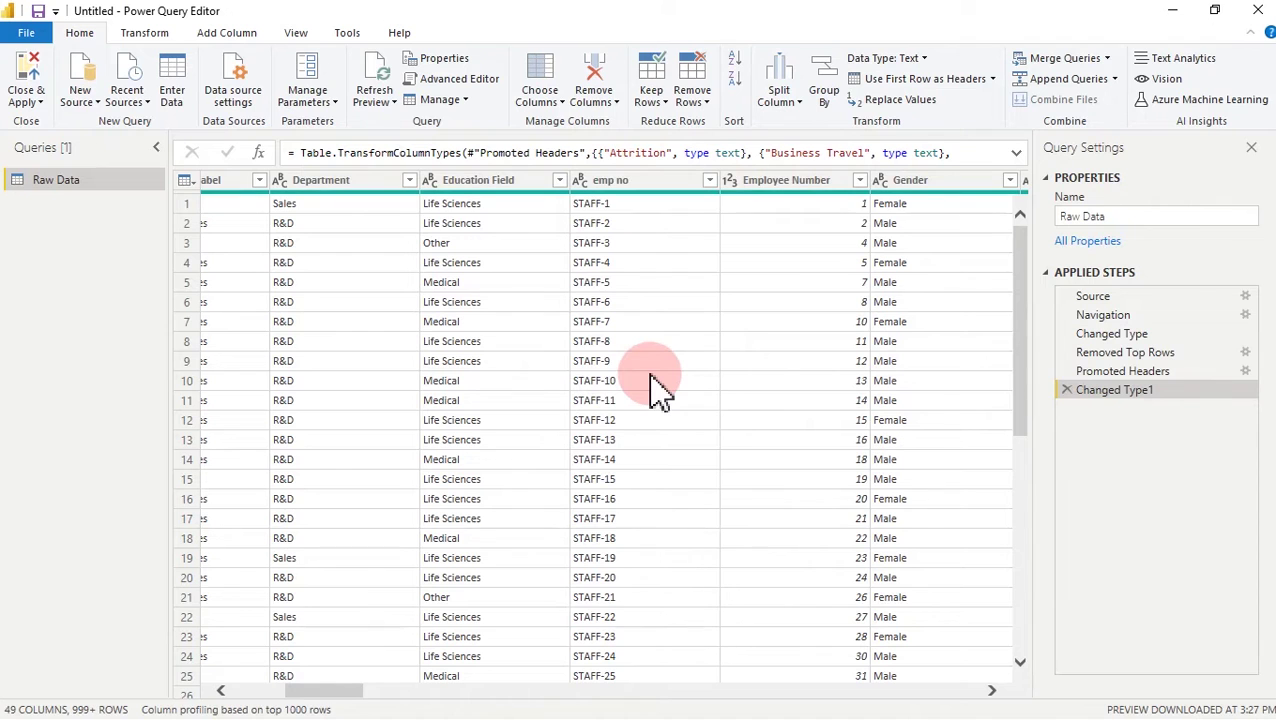
# - Look at the empty columns from Column40 onward, switch to the source workbook in Excel and inspect the Total Employees formula in I1
pyautogui.moveTo(341, 690); pyautogui.dragTo(887, 700)
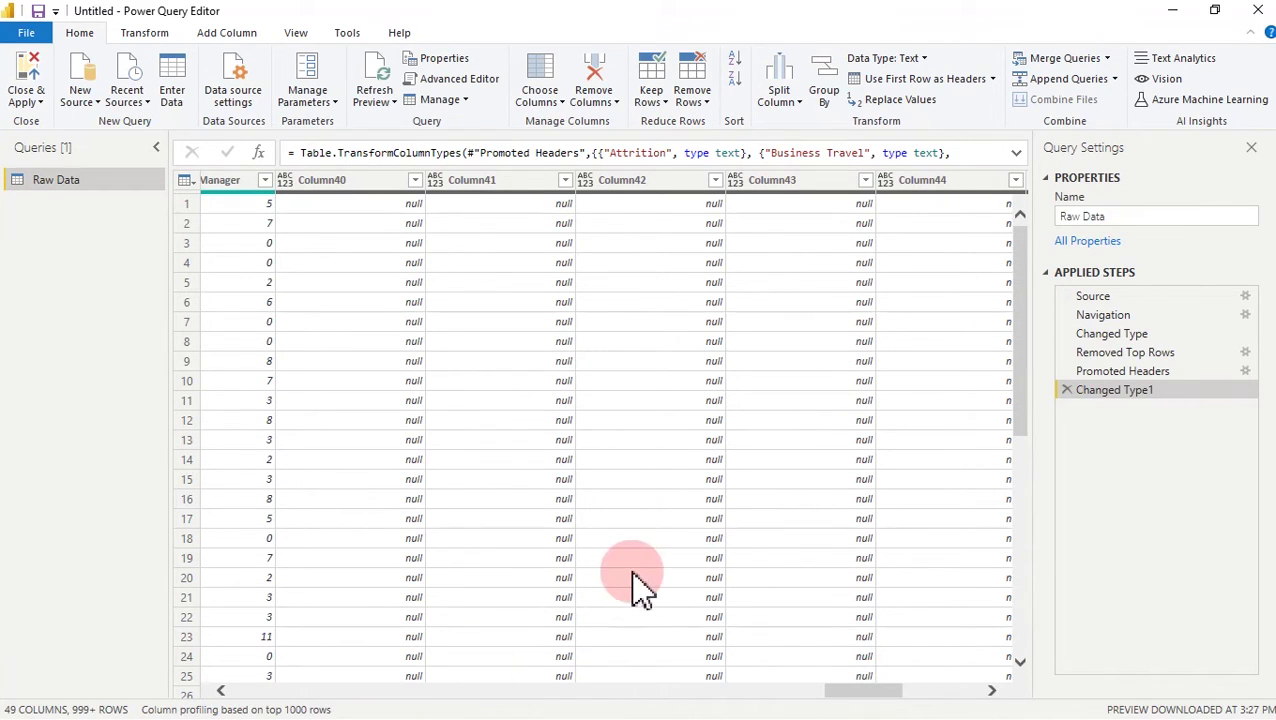
pyautogui.press('super')
pyautogui.click(476, 700)
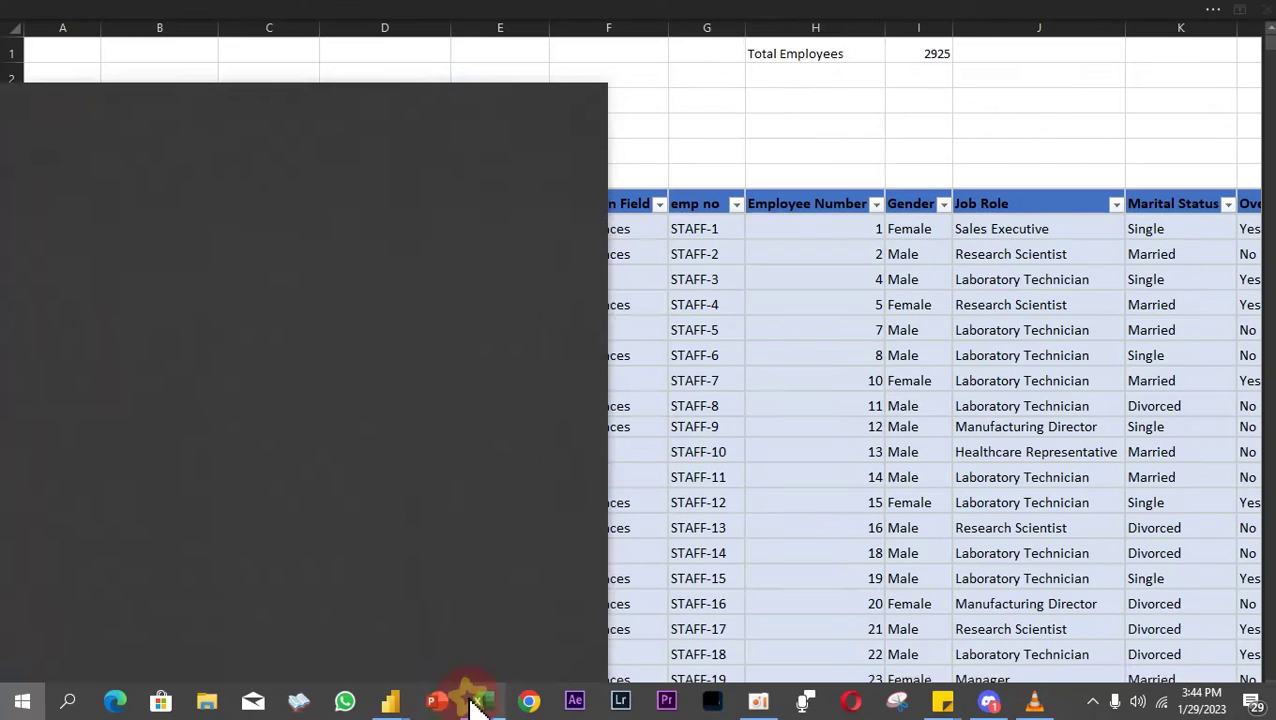
pyautogui.click(488, 422)
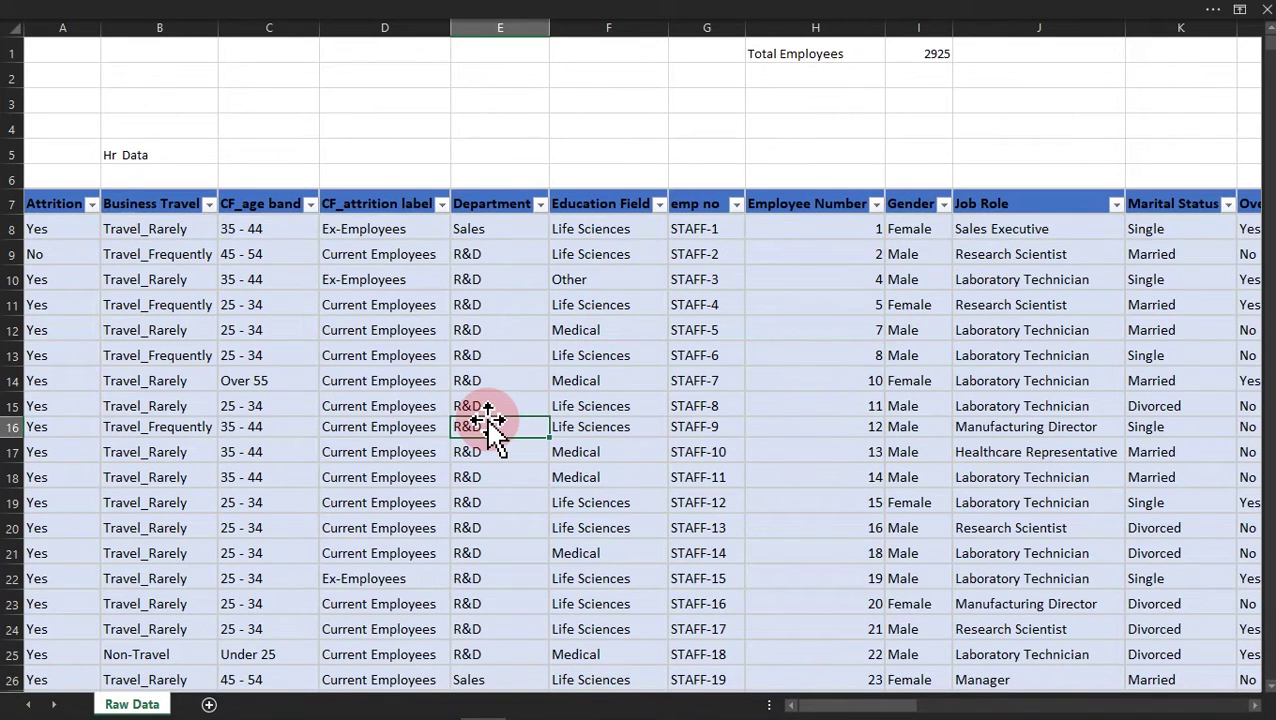
pyautogui.click(427, 356)
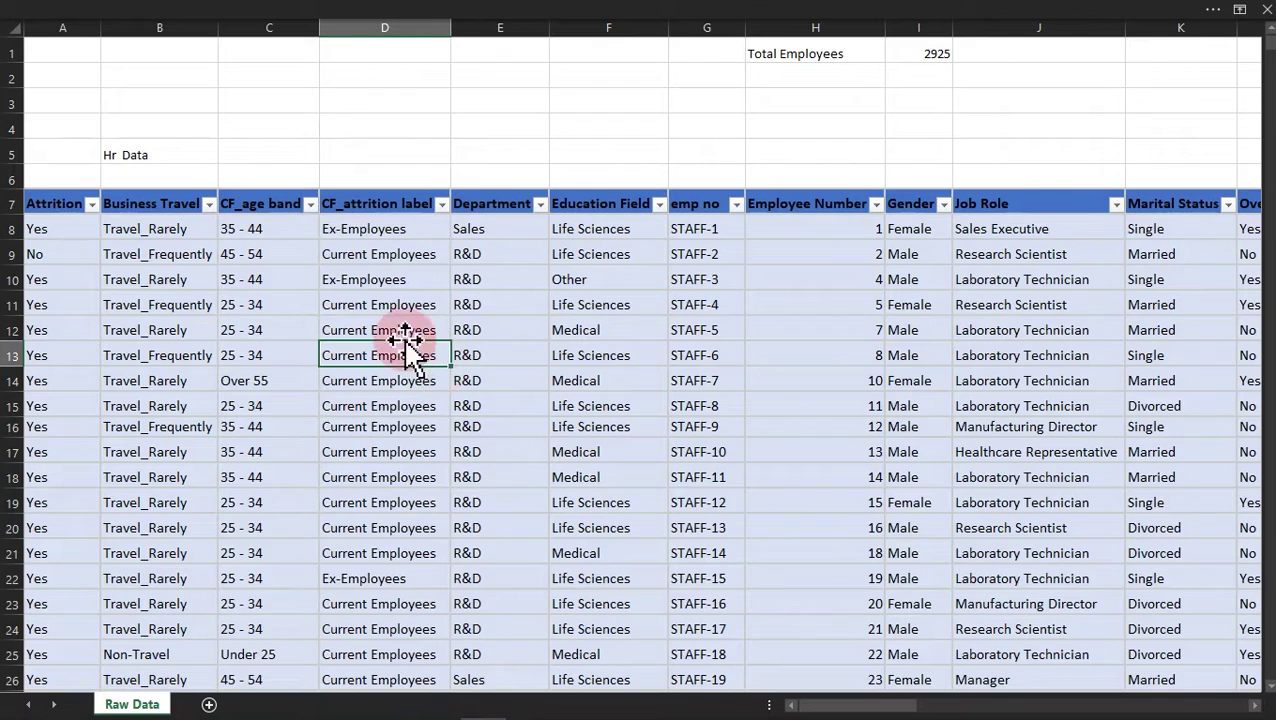
pyautogui.click(911, 52)
pyautogui.press('Delete')
pyautogui.write('=COUNTA(Table1[CF_attrition label])')
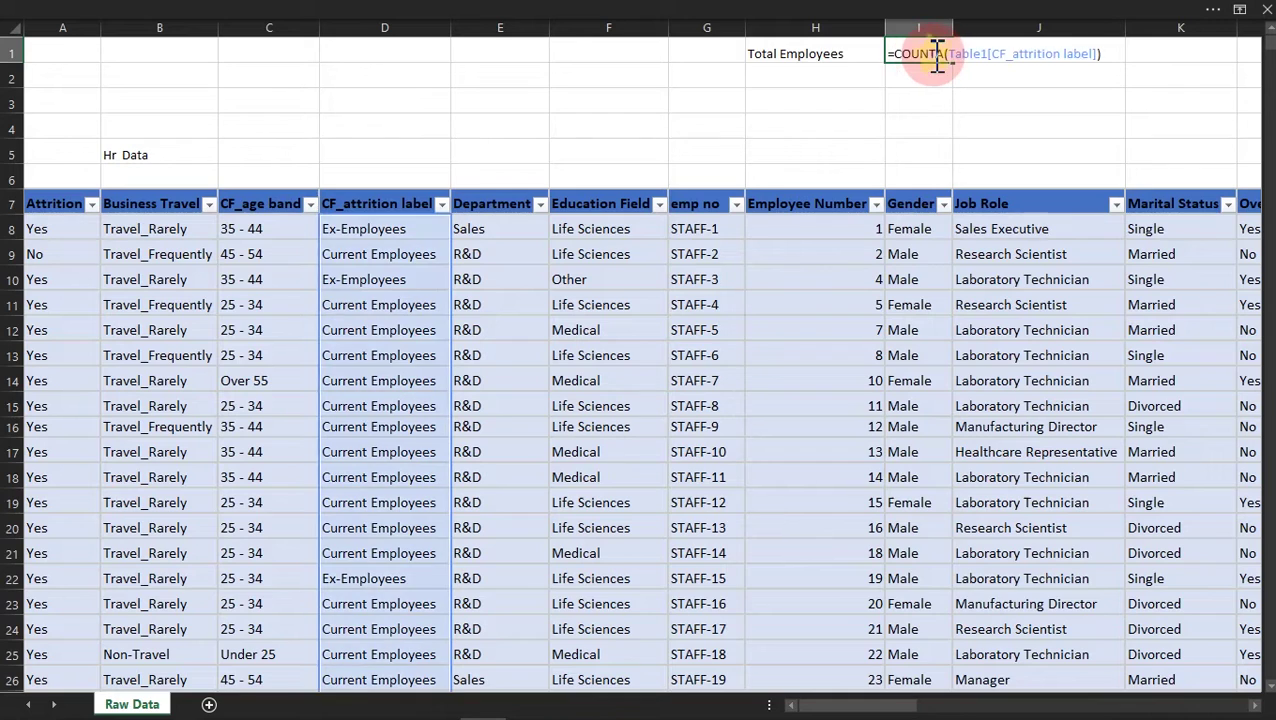
pyautogui.hotkey('ctrl', 'Return')
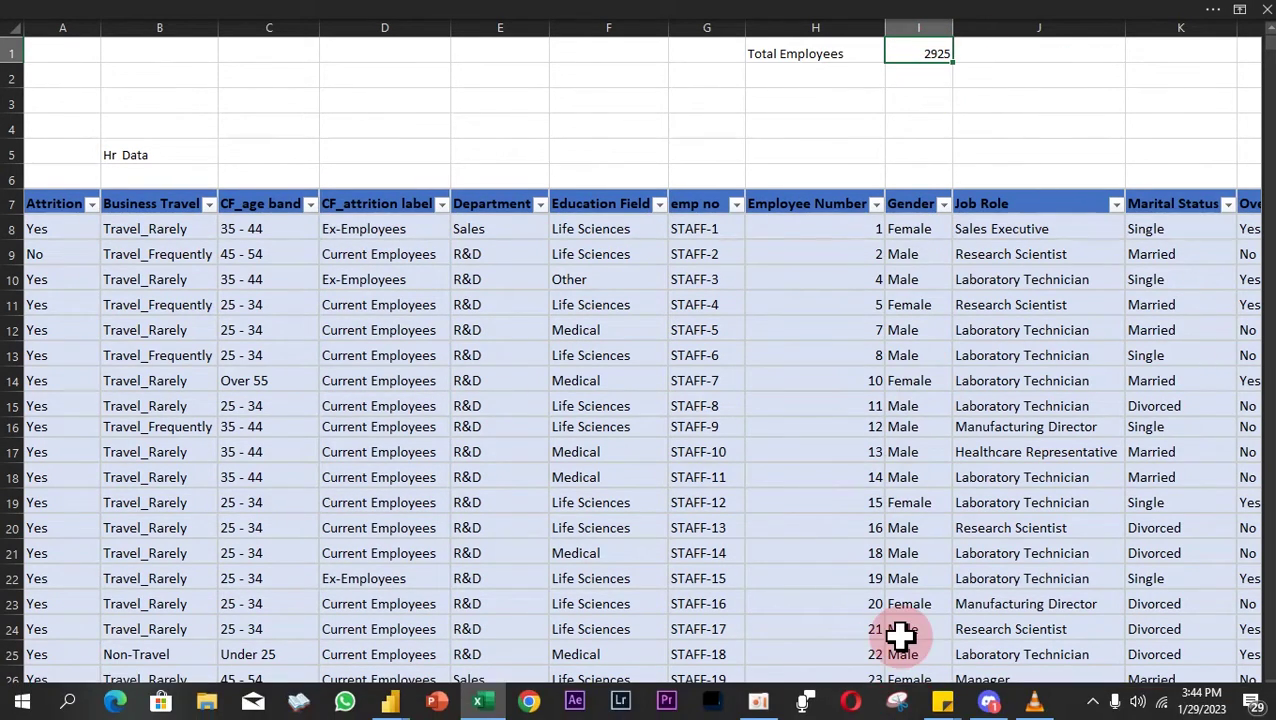
# - Inspect the stray cells beyond the table's last column, including the male employee count formula in AW10
pyautogui.moveTo(869, 706); pyautogui.dragTo(1266, 678)
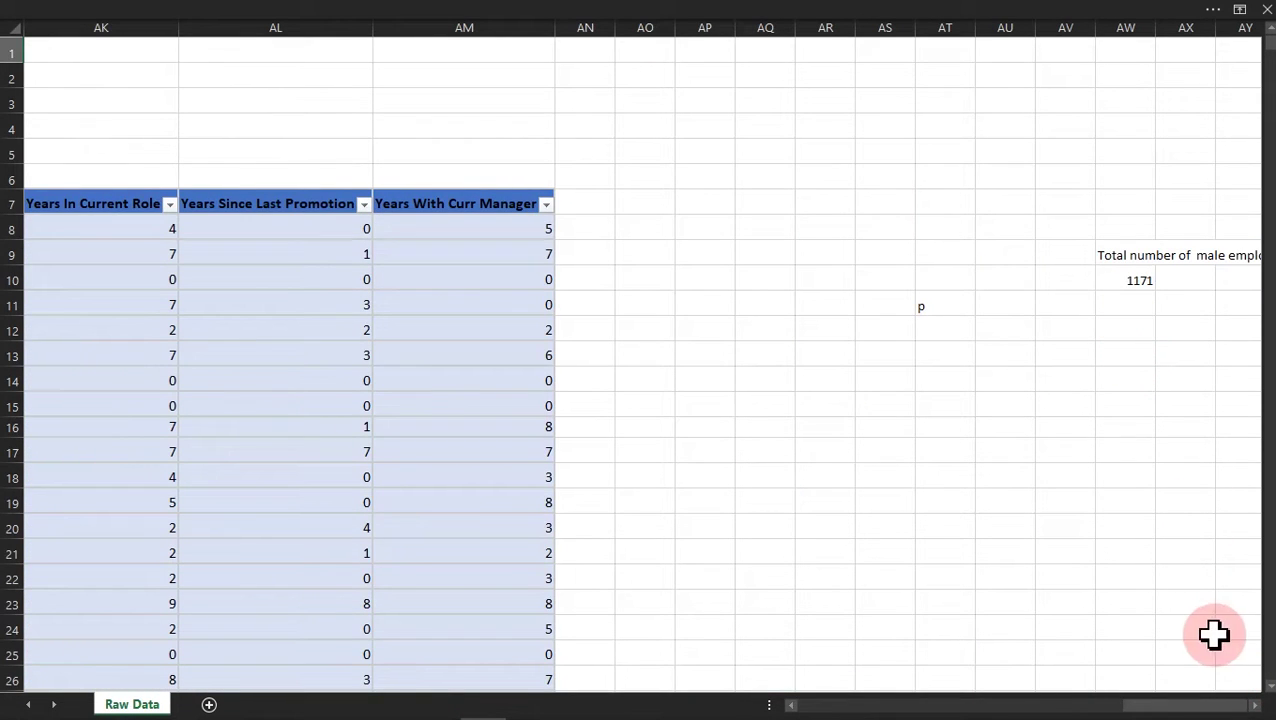
pyautogui.click(1256, 705)
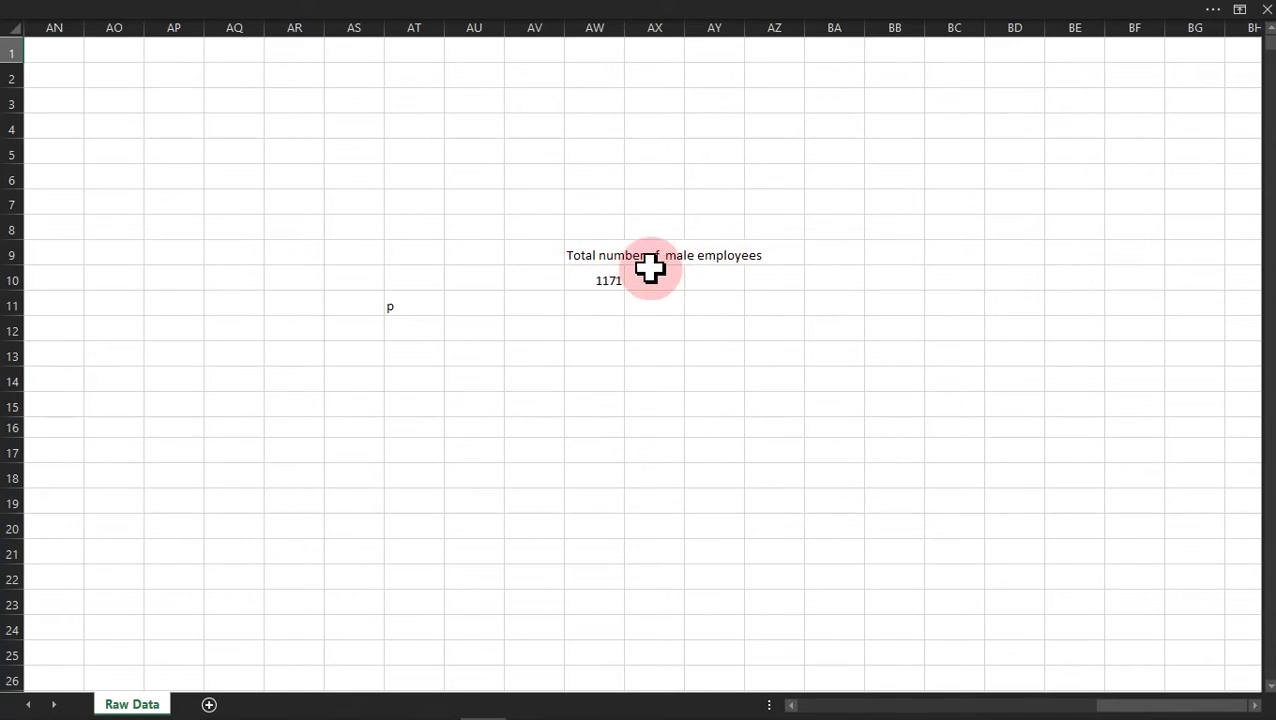
pyautogui.click(608, 279)
pyautogui.press('Delete')
pyautogui.click(609, 280)
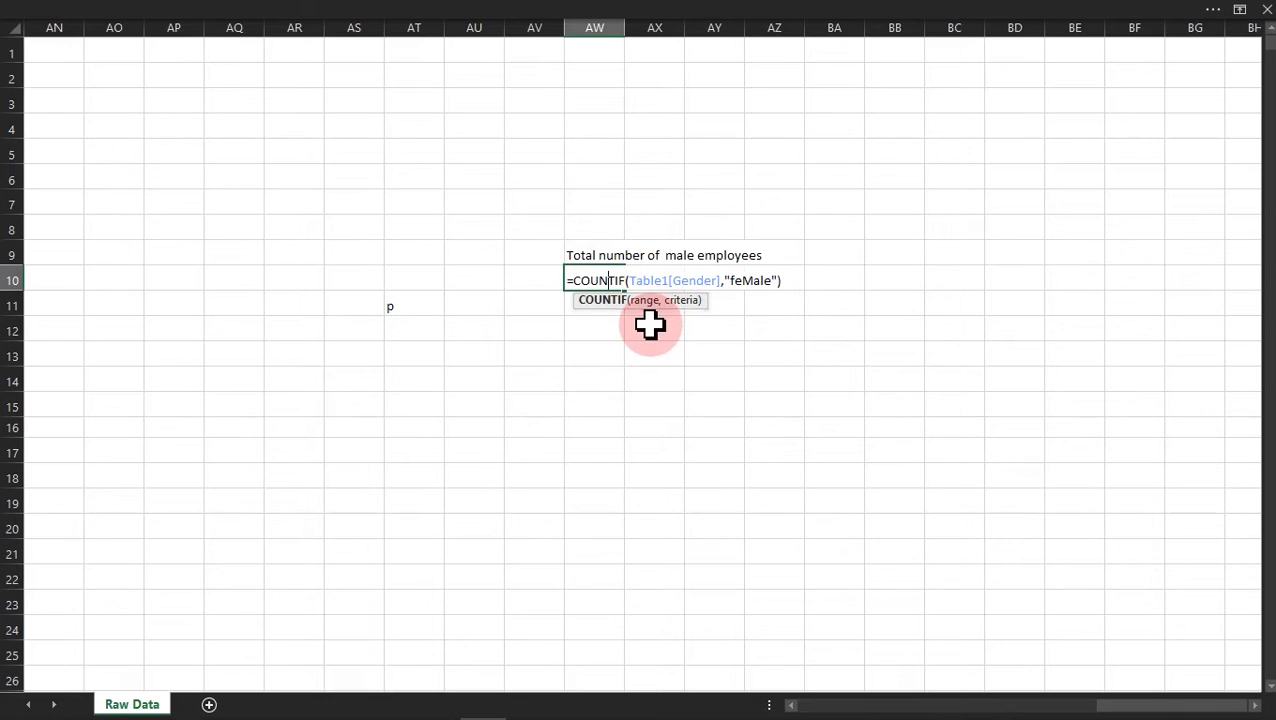
pyautogui.press('Escape')
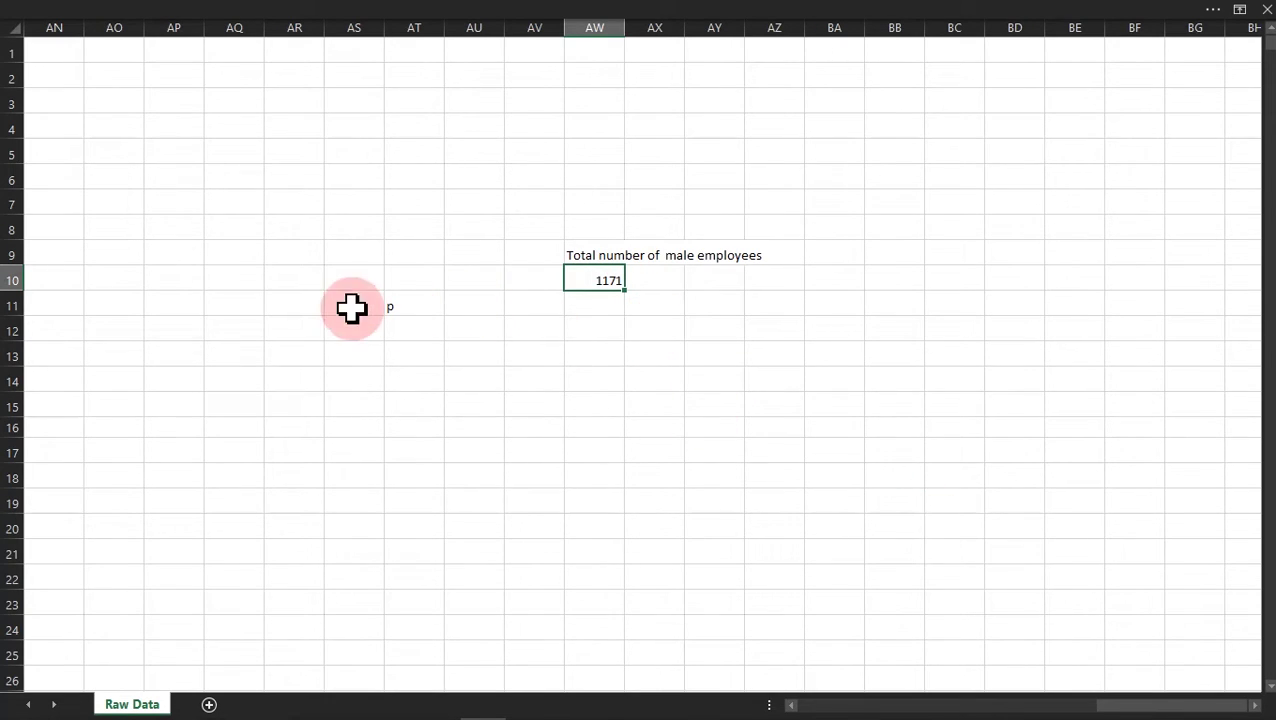
pyautogui.moveTo(1145, 708); pyautogui.dragTo(714, 682)
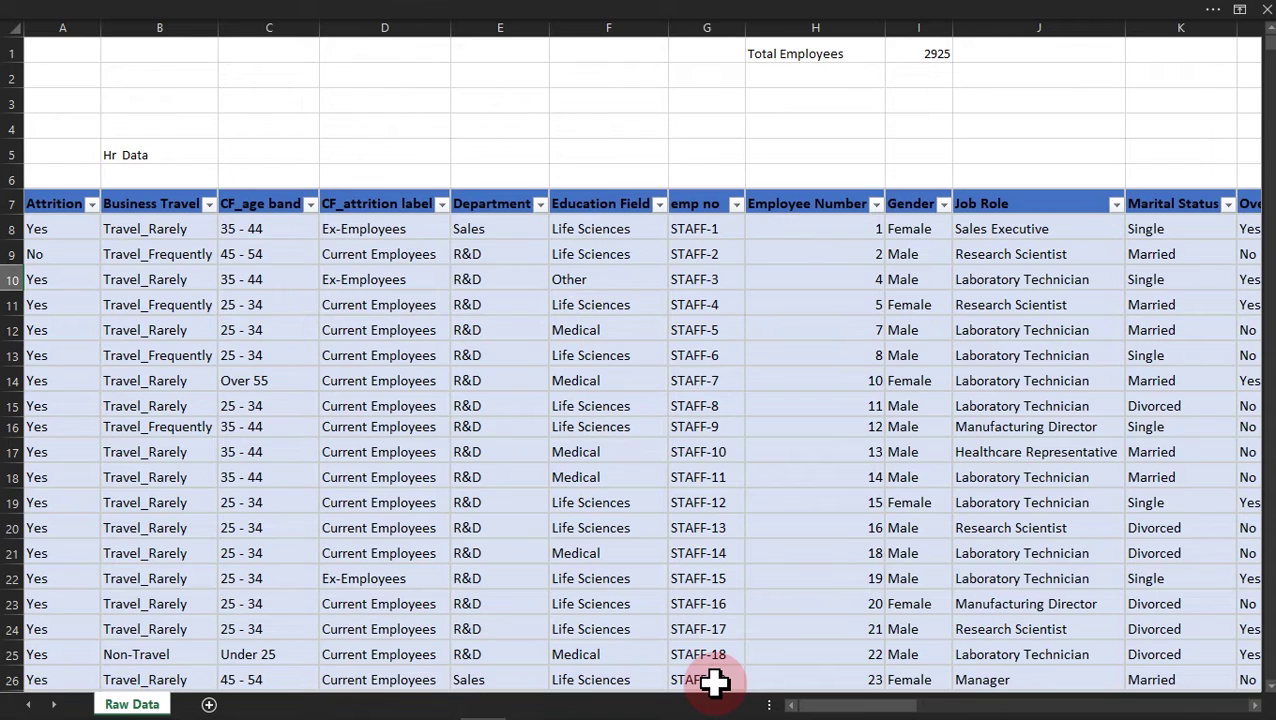
# - Switch back to the Power Query Editor and select the empty Column42 in the Raw Data query
pyautogui.moveTo(388, 712)
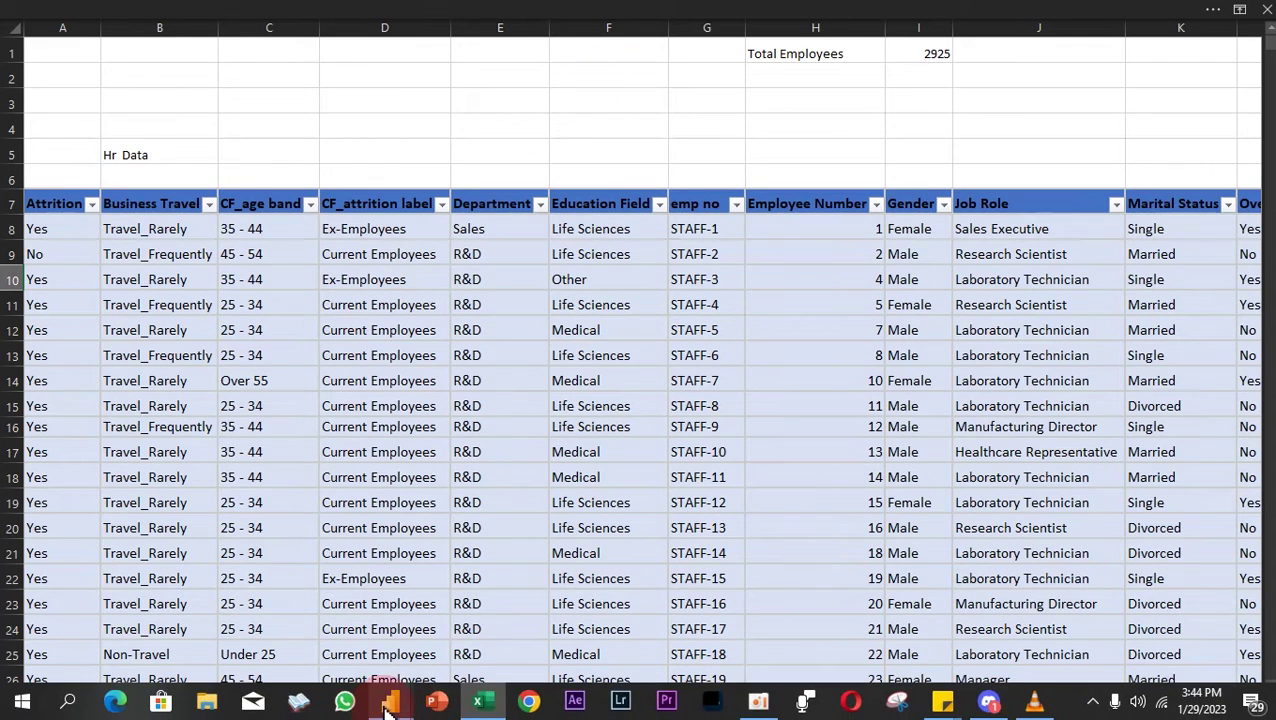
pyautogui.click(570, 632)
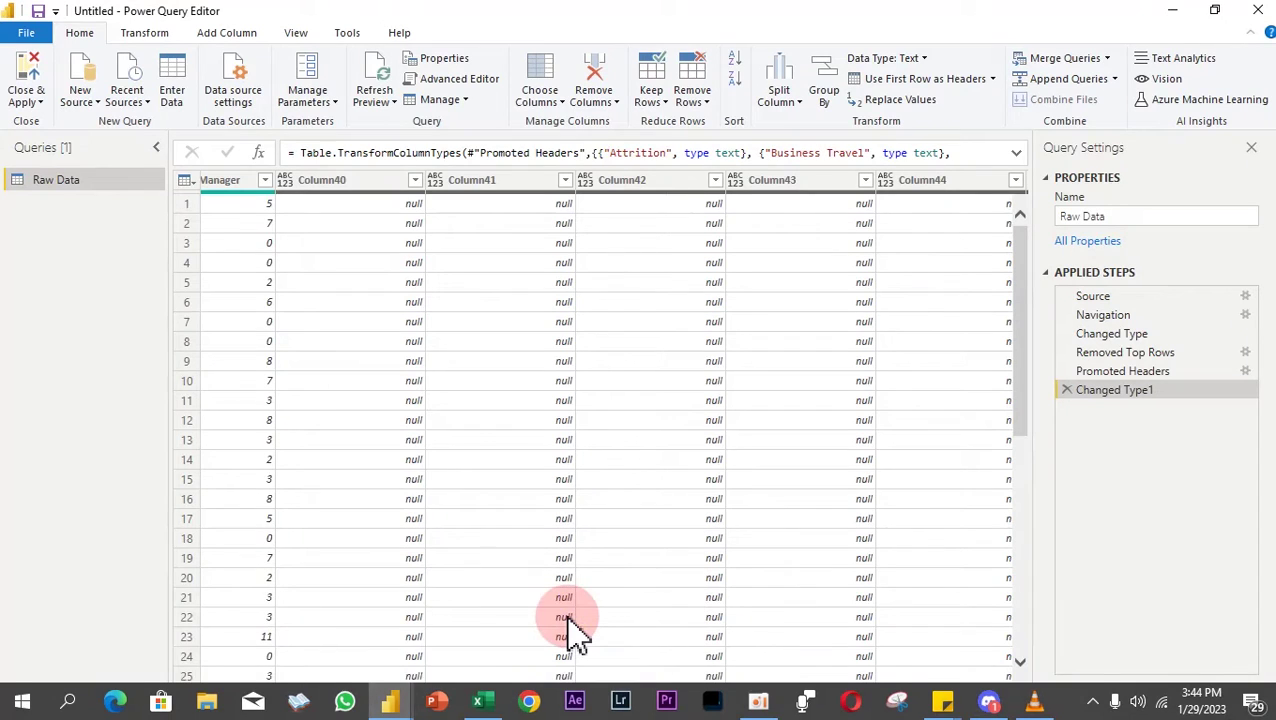
pyautogui.click(474, 182)
pyautogui.click(622, 183)
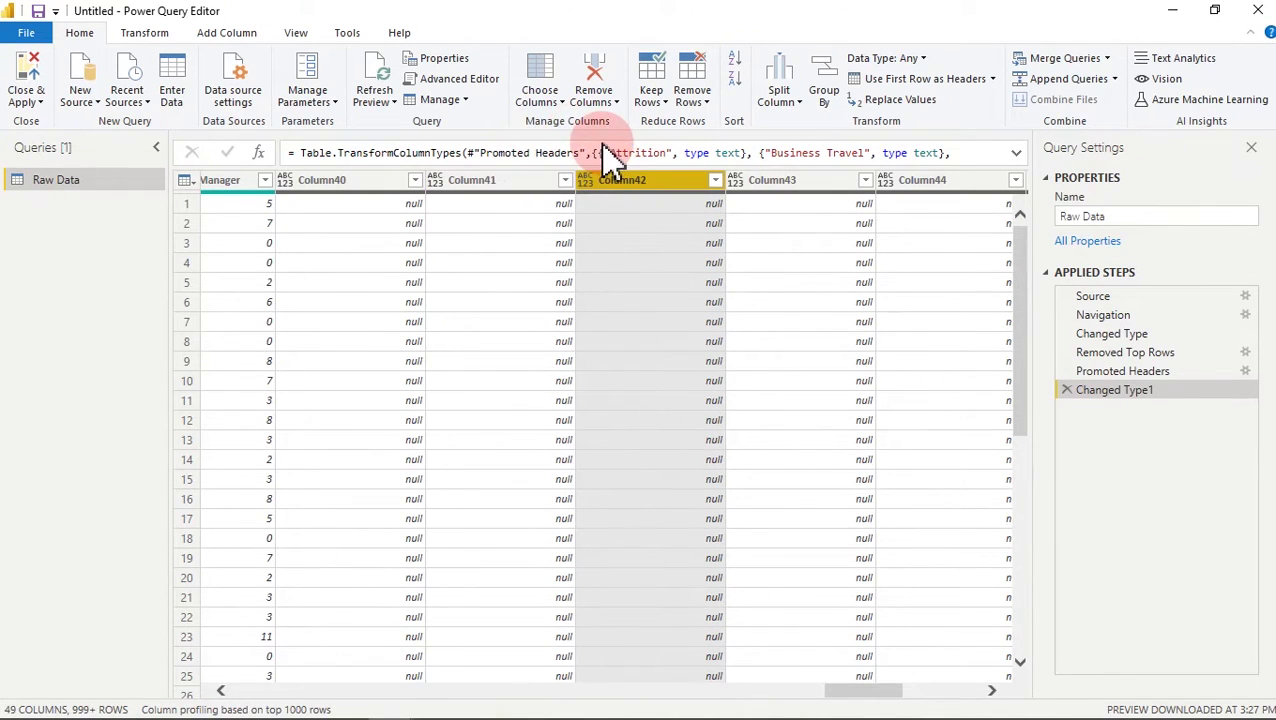
# - Exclude the empty Column40 through Column49 from the columns to keep in the Raw Data query
pyautogui.click(558, 102)
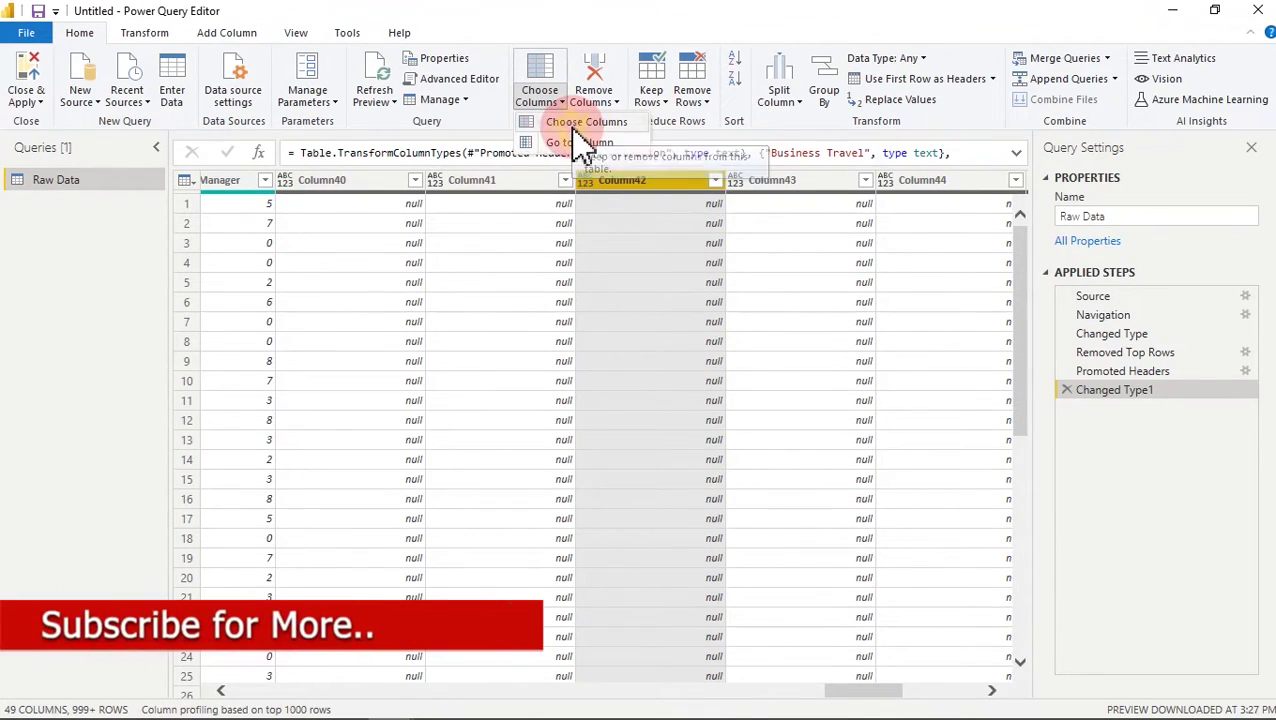
pyautogui.click(577, 141)
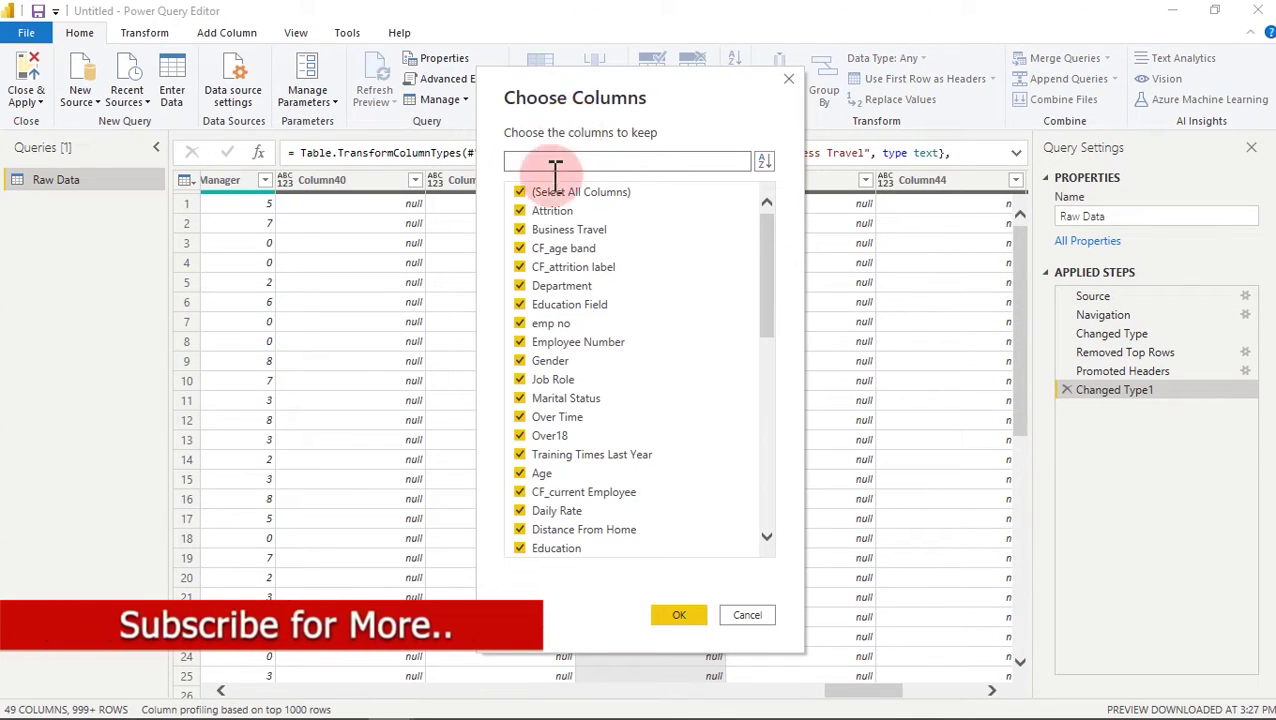
pyautogui.click(701, 228)
pyautogui.moveTo(768, 230); pyautogui.dragTo(775, 490)
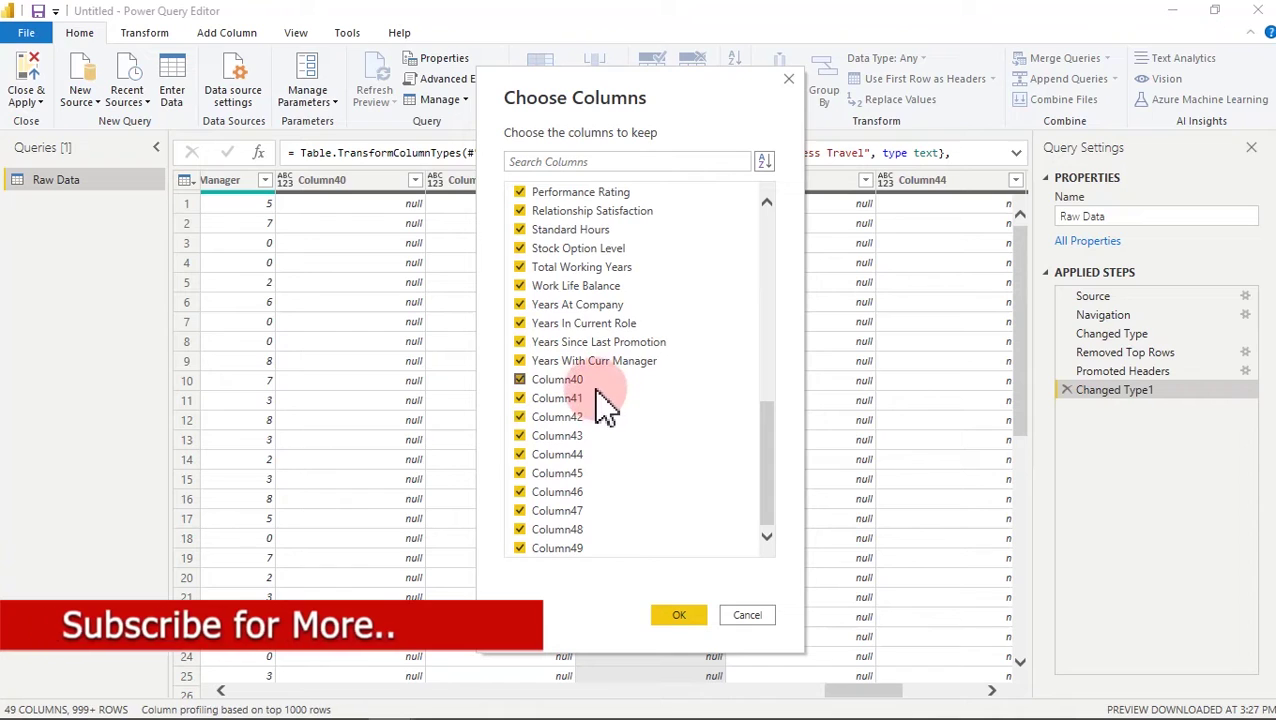
pyautogui.click(520, 380)
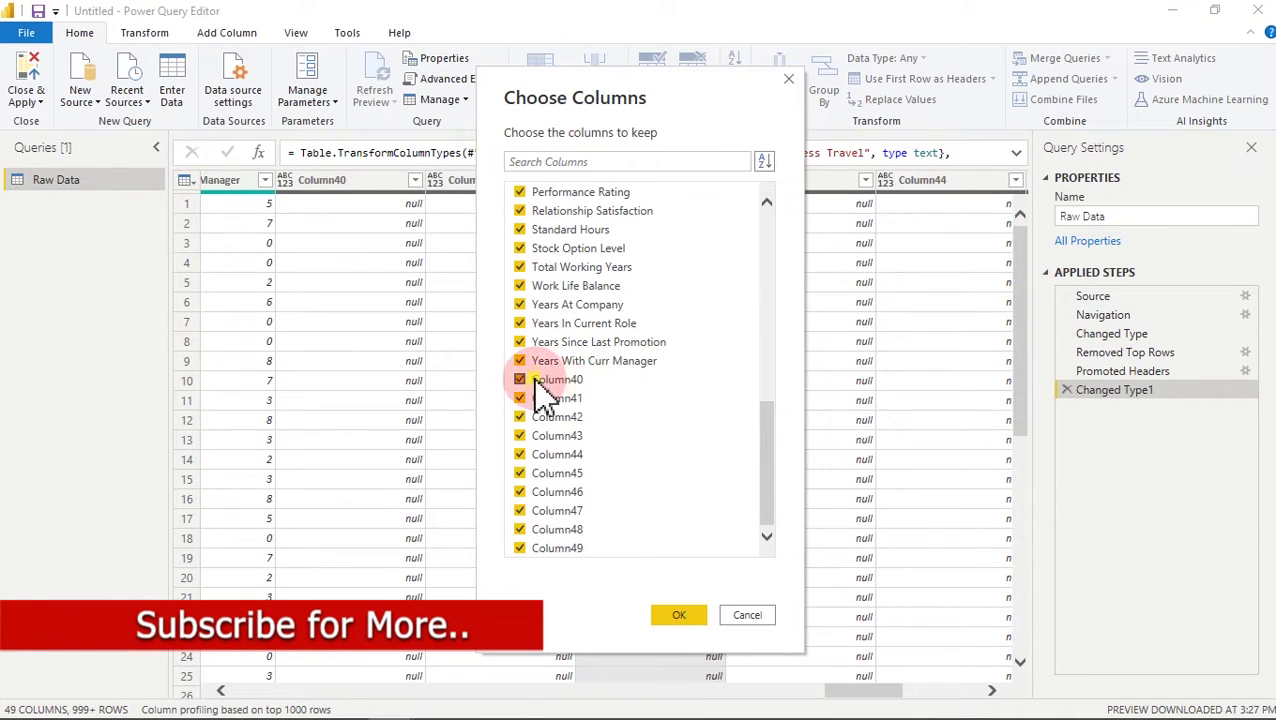
pyautogui.click(519, 398)
pyautogui.click(521, 418)
pyautogui.click(521, 436)
pyautogui.click(521, 474)
pyautogui.click(520, 455)
pyautogui.click(520, 492)
pyautogui.click(520, 511)
pyautogui.click(520, 530)
pyautogui.click(520, 549)
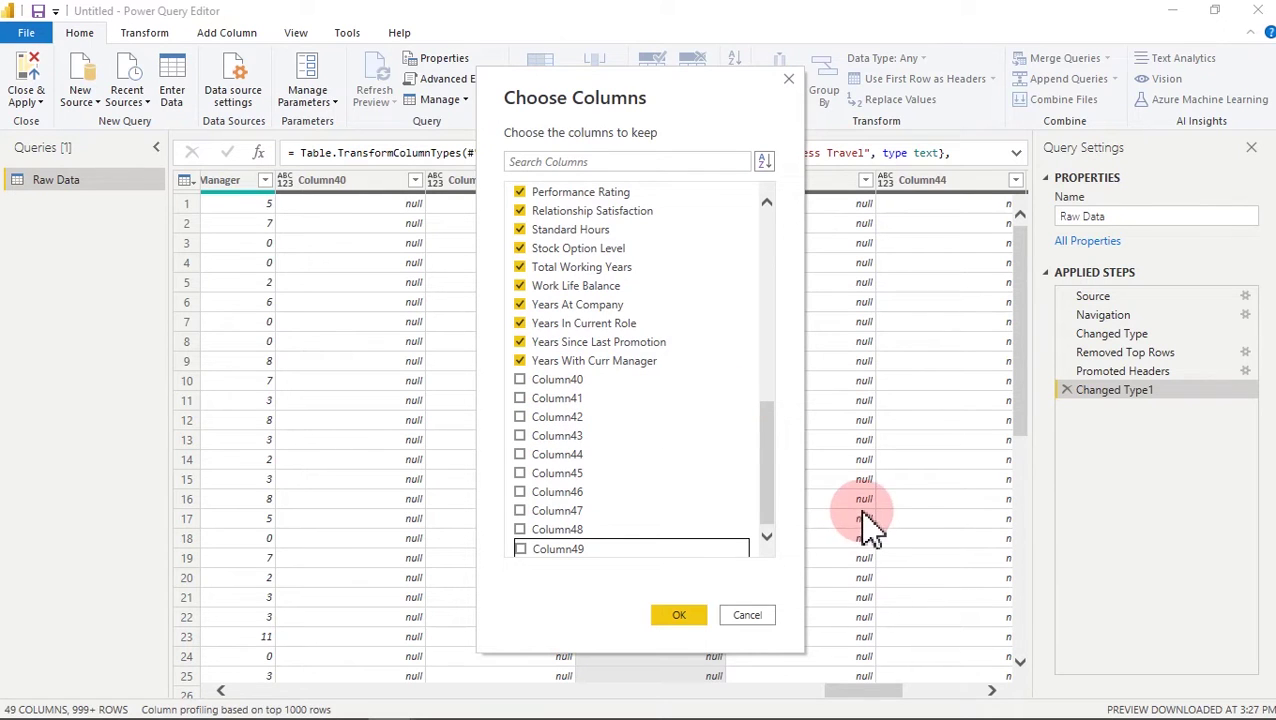
pyautogui.click(692, 614)
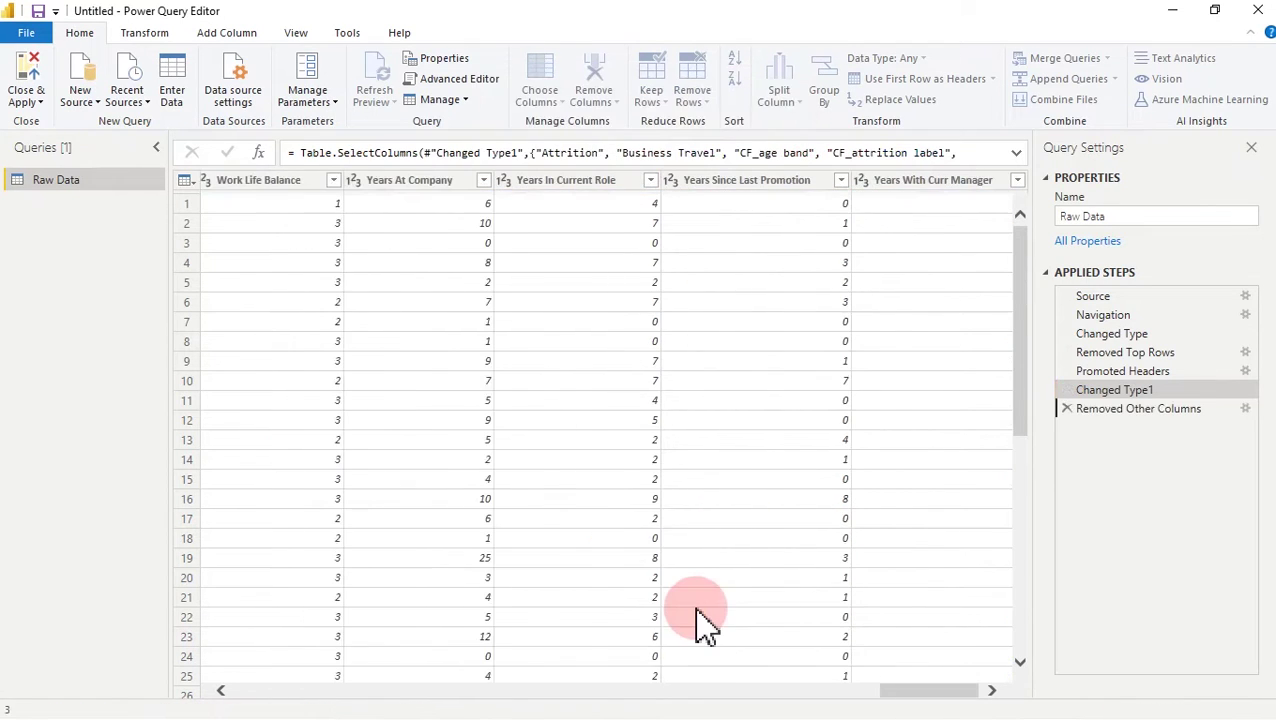
# - Check the column quality of the remaining columns, from Attrition through Years With Curr Manager
pyautogui.moveTo(938, 688); pyautogui.dragTo(279, 688)
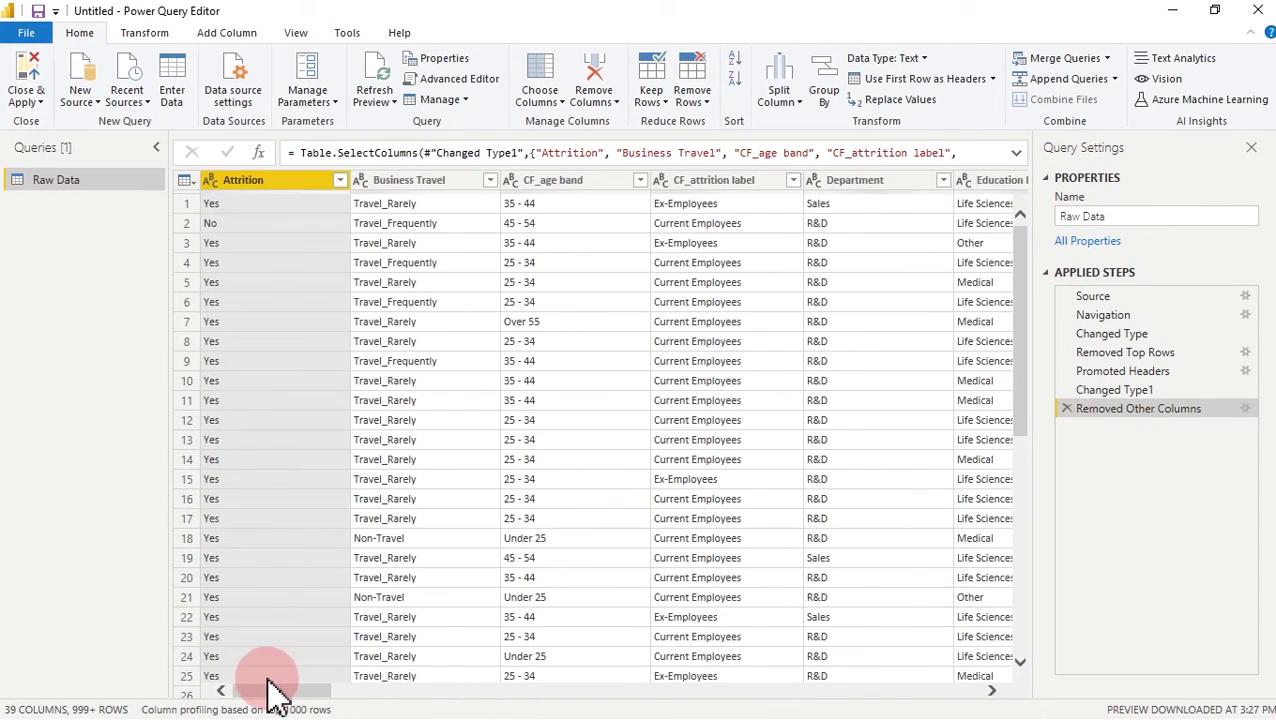
pyautogui.click(590, 325)
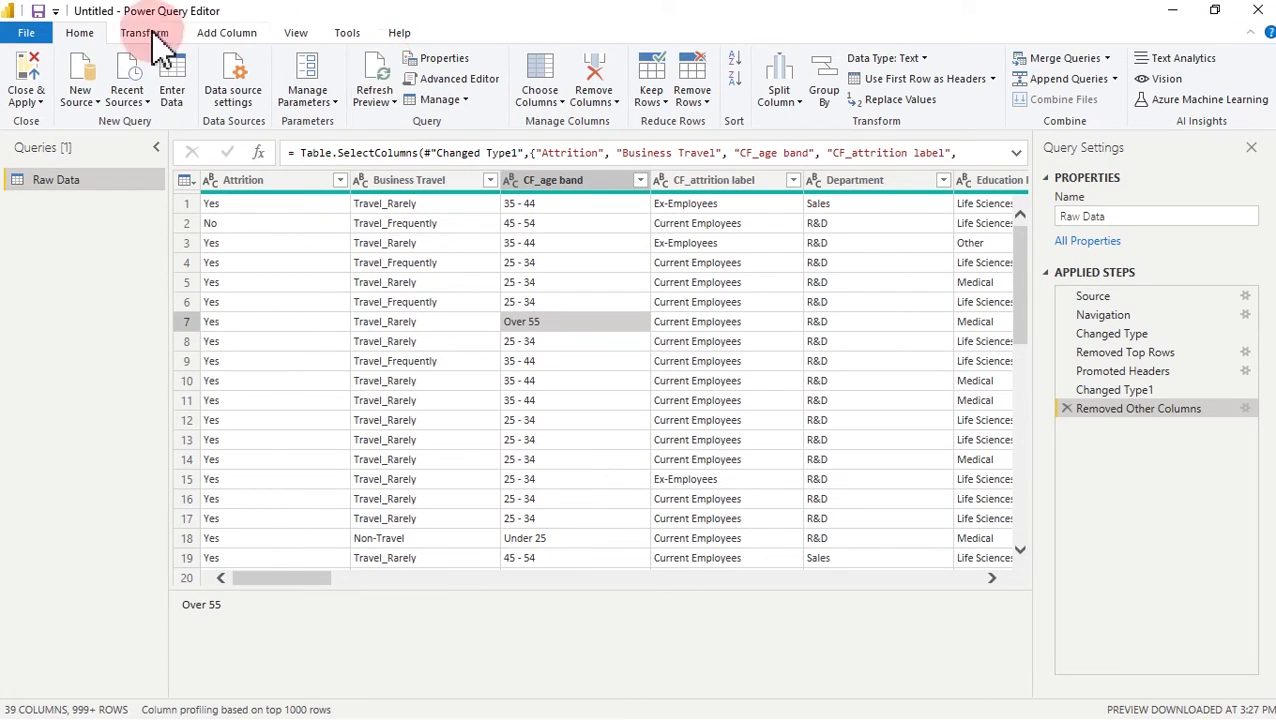
pyautogui.click(298, 32)
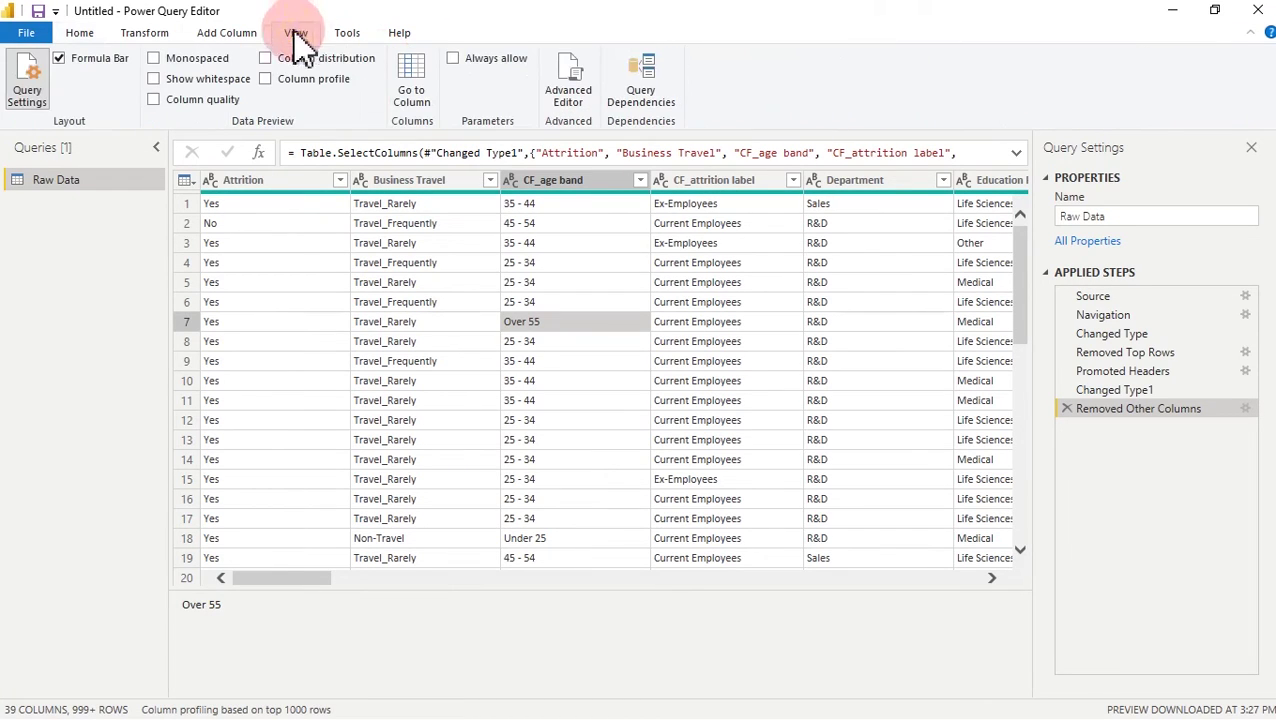
pyautogui.click(196, 101)
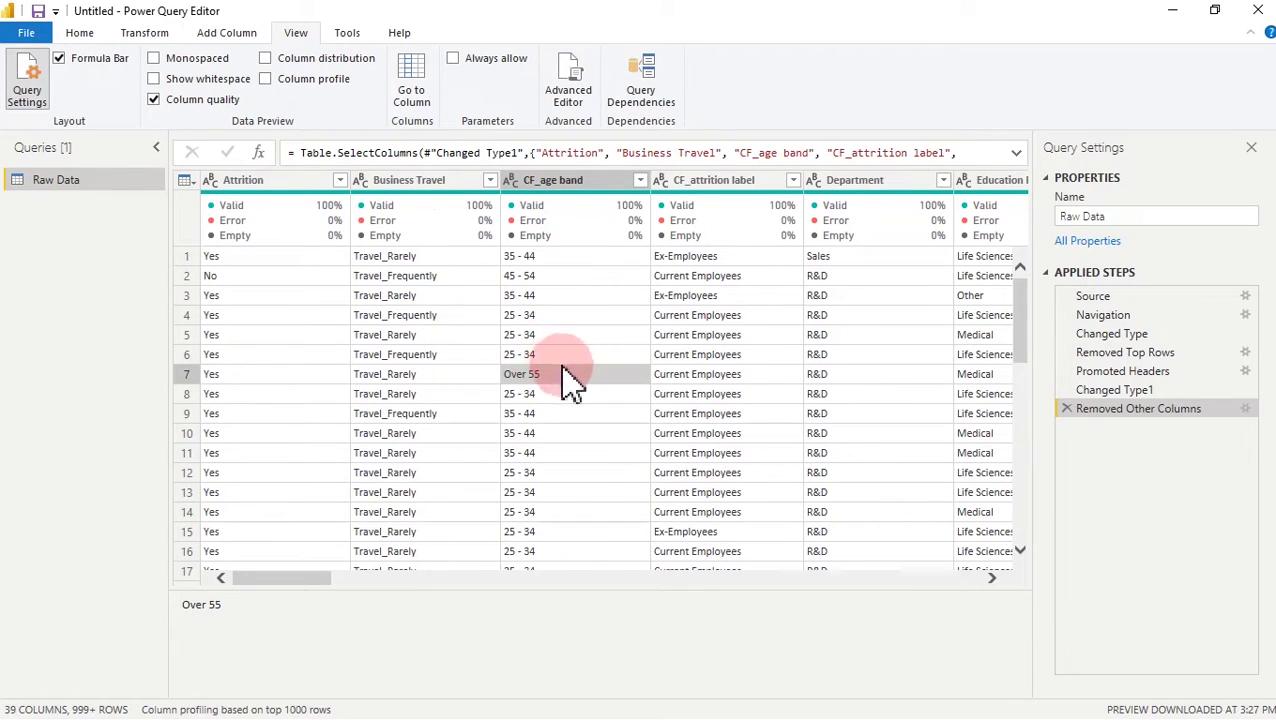
pyautogui.moveTo(310, 580); pyautogui.dragTo(1062, 600)
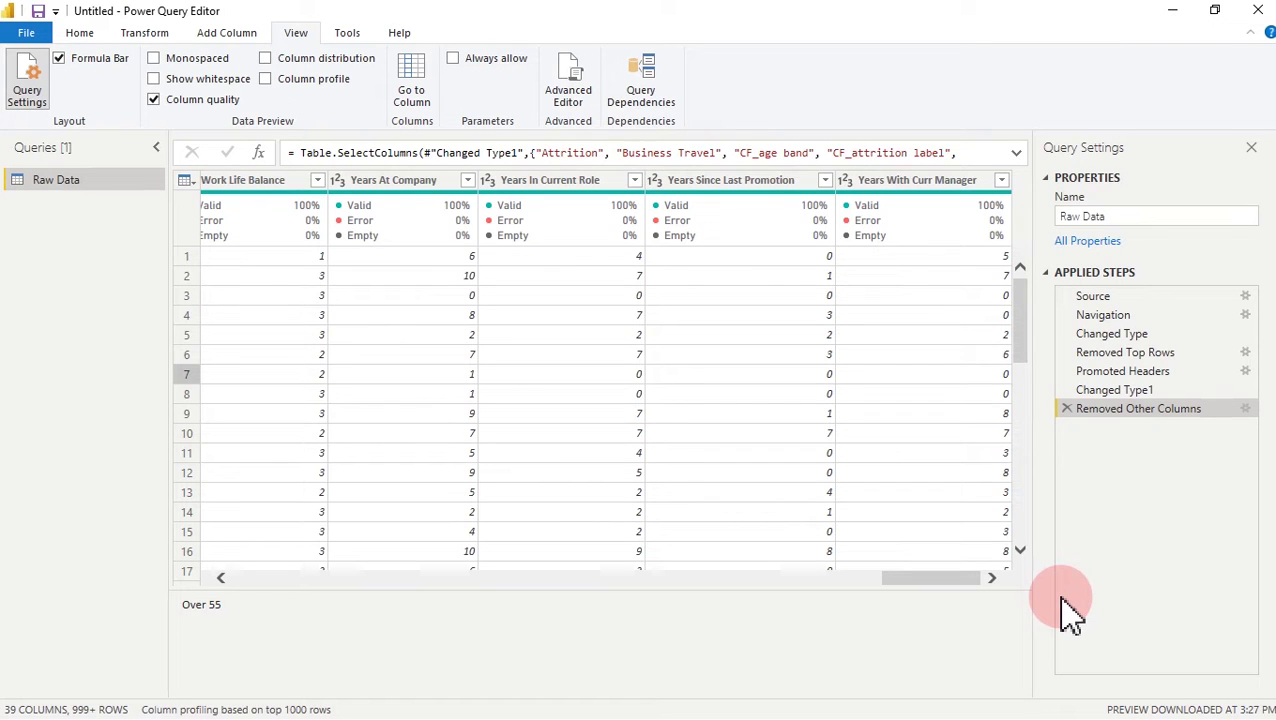
pyautogui.moveTo(968, 584); pyautogui.dragTo(285, 565)
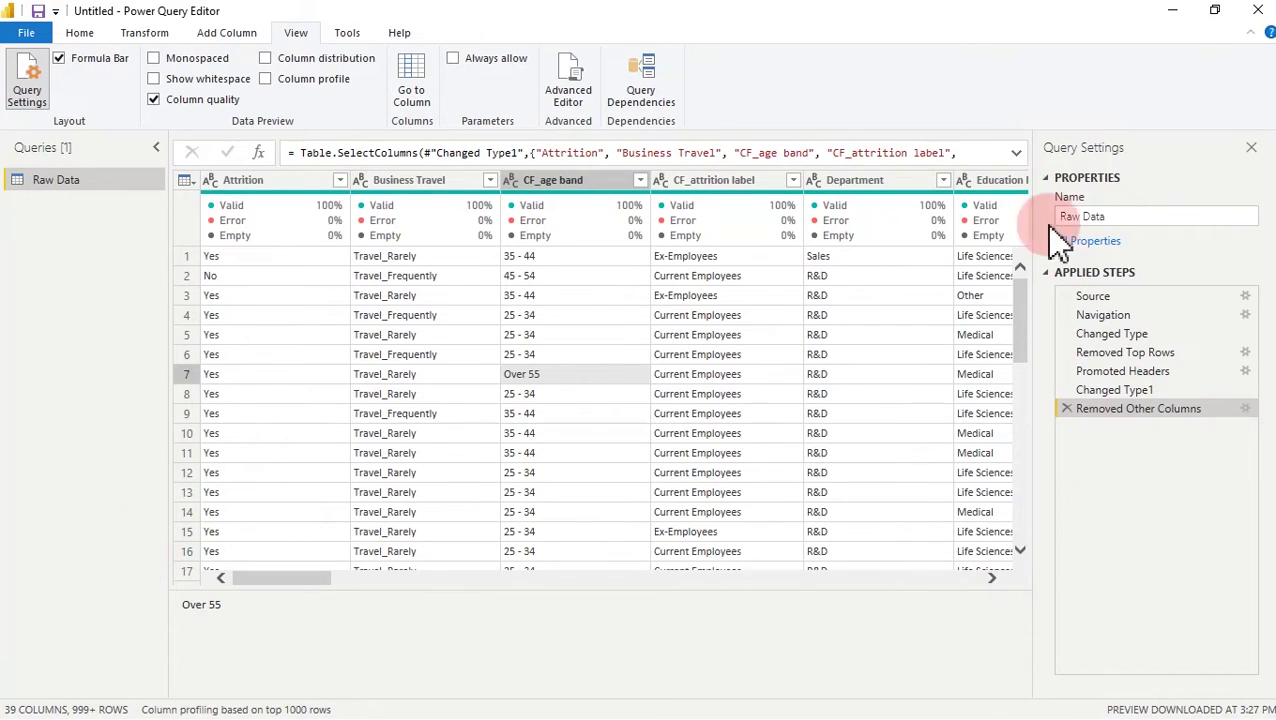
# - Rename the Raw Data query as Data, then close the editor and apply the changes to the report
pyautogui.moveTo(1119, 217); pyautogui.dragTo(970, 230)
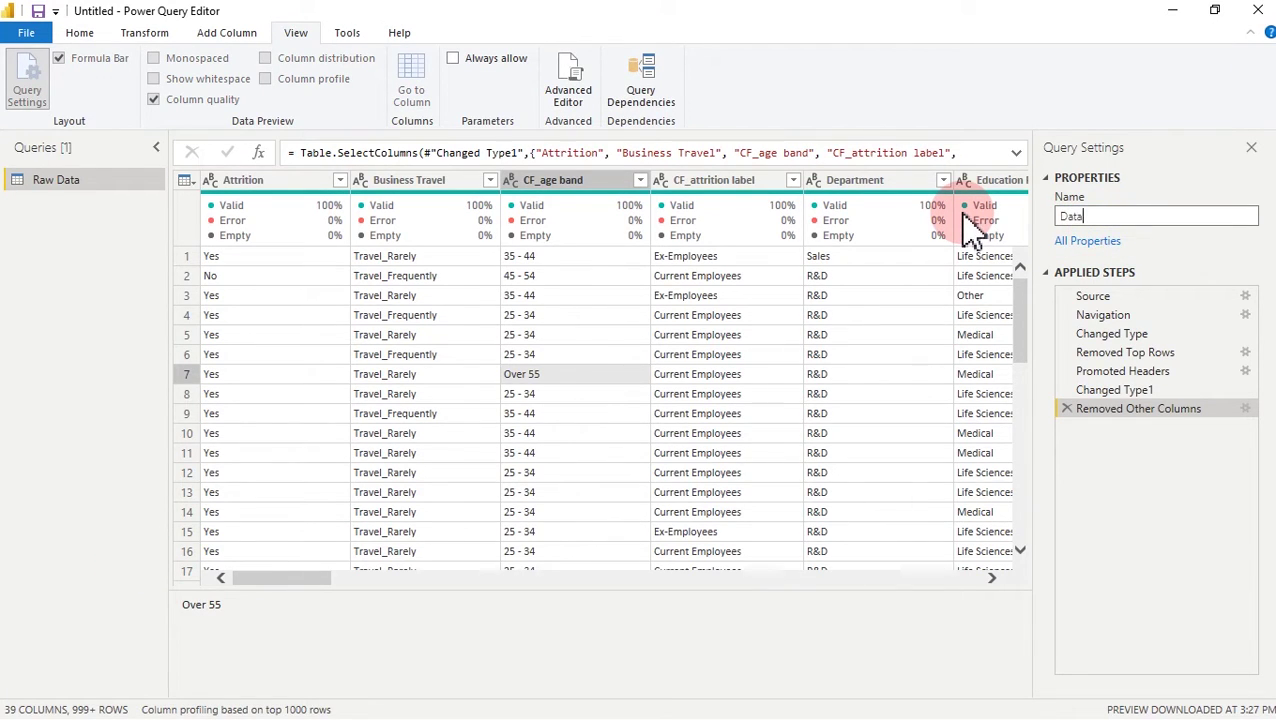
pyautogui.press('Return')
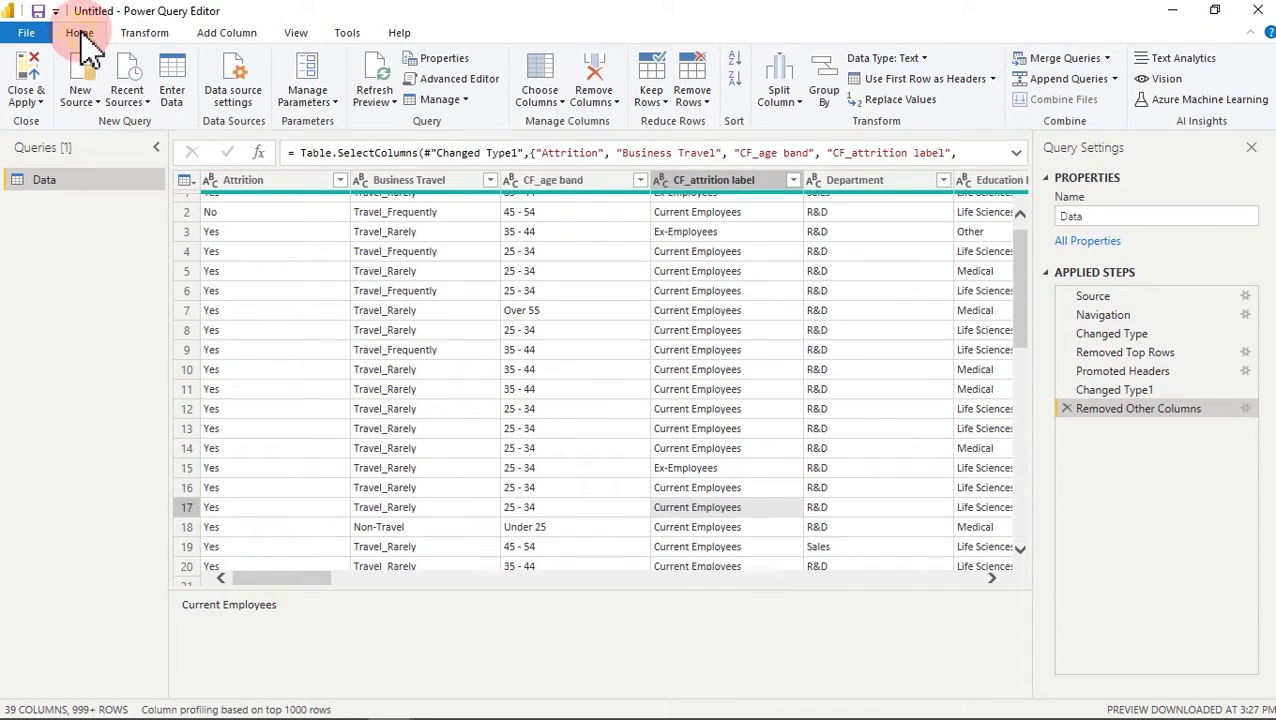
pyautogui.click(30, 88)
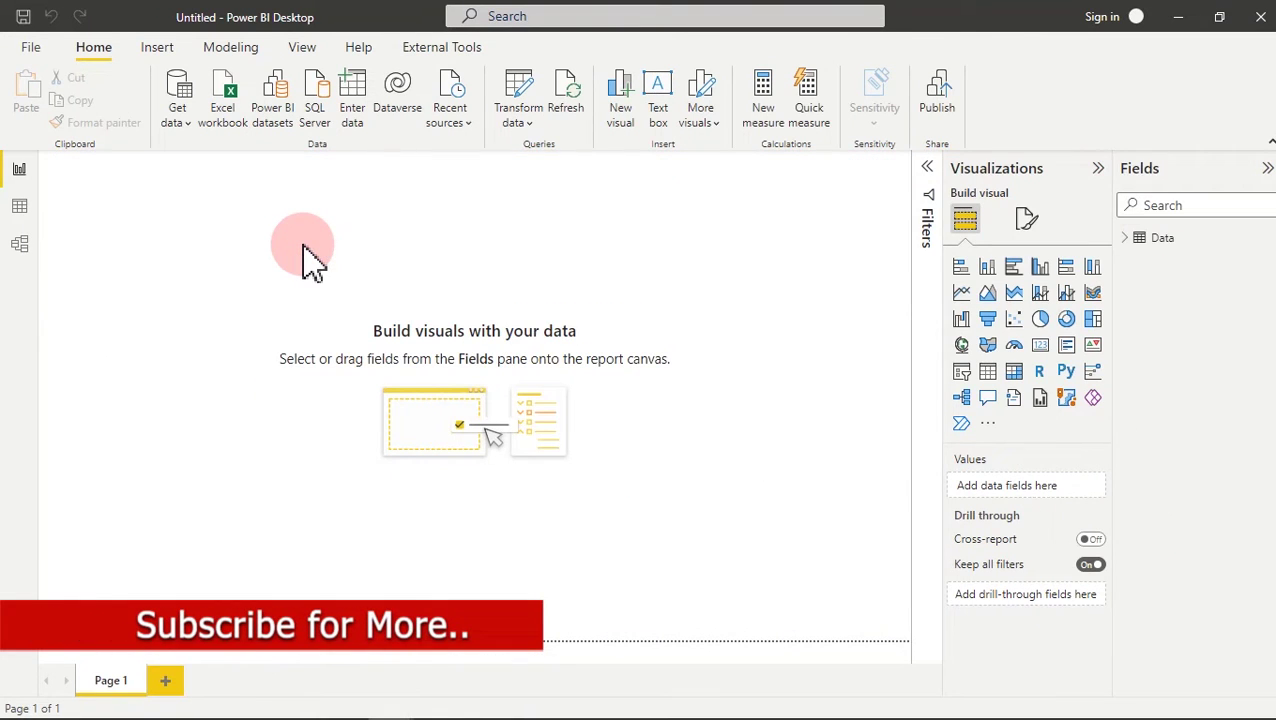
# - Expand the loaded Data table and look through its list of fields
pyautogui.click(1160, 240)
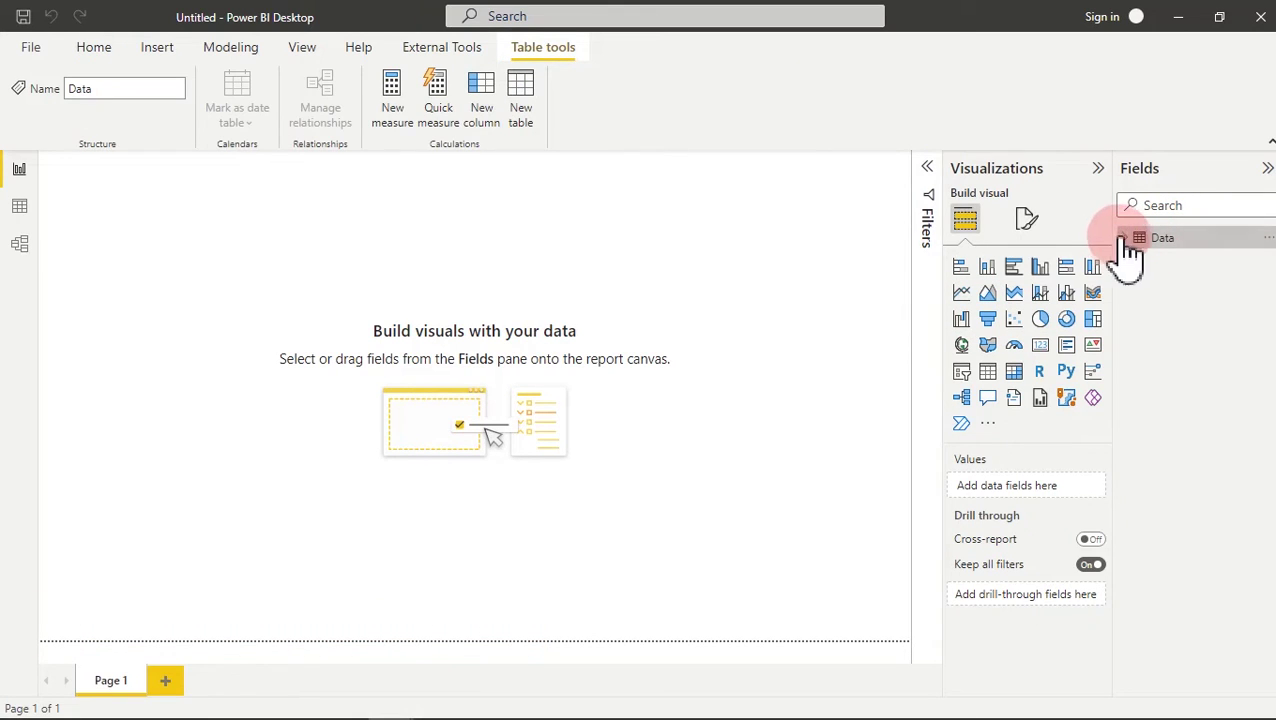
pyautogui.click(1128, 240)
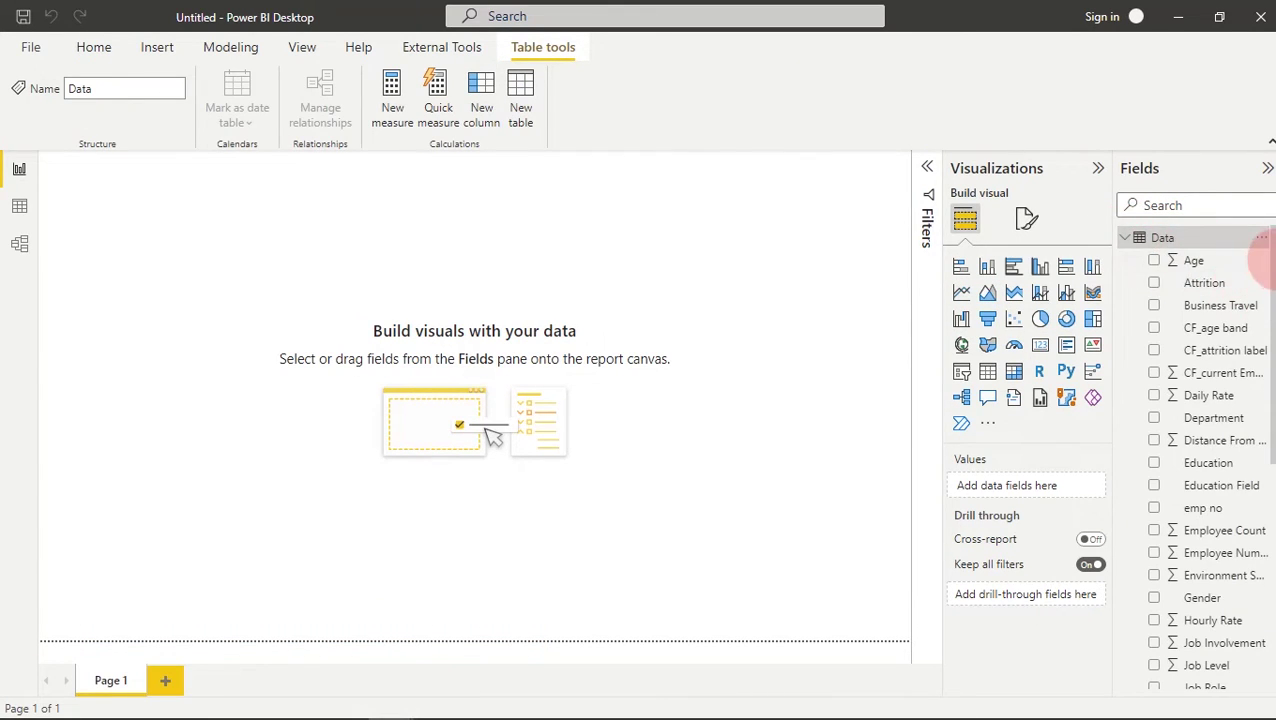
pyautogui.moveTo(1262, 245); pyautogui.dragTo(1267, 165)
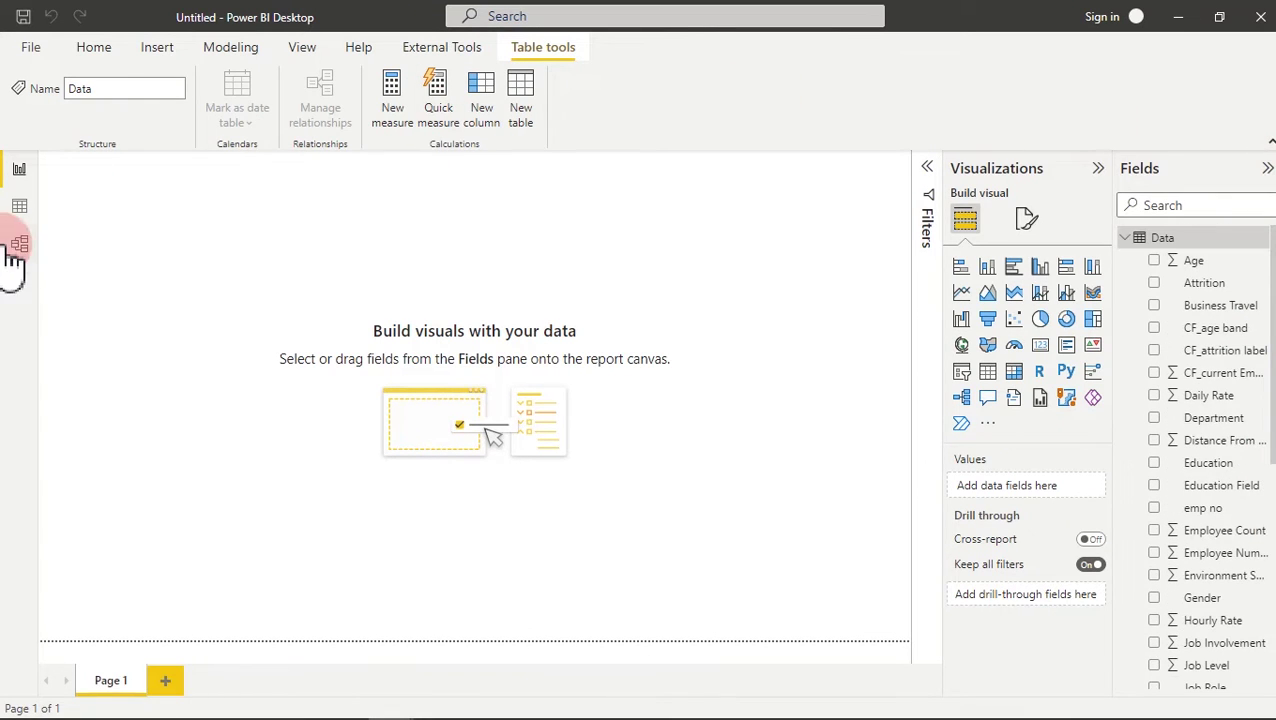
# - View the Data table's rows in data view and its card in model view, and return to report view
pyautogui.click(19, 209)
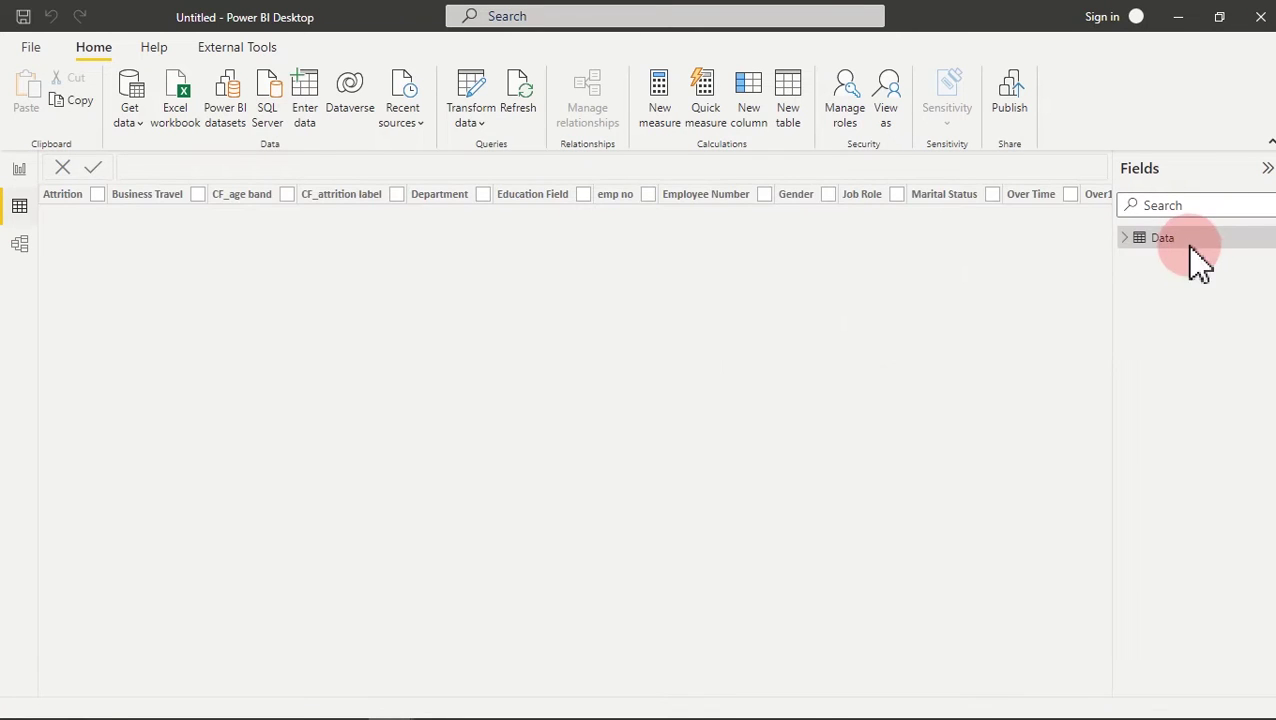
pyautogui.click(1190, 243)
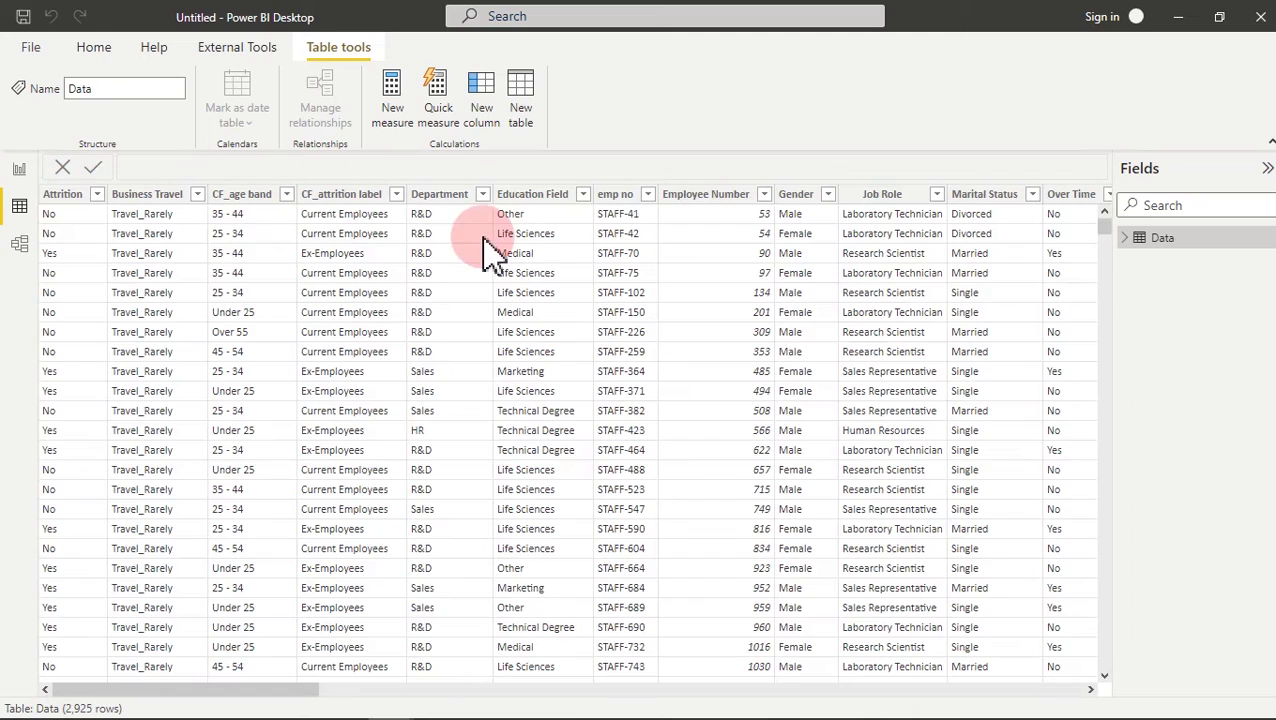
pyautogui.click(22, 245)
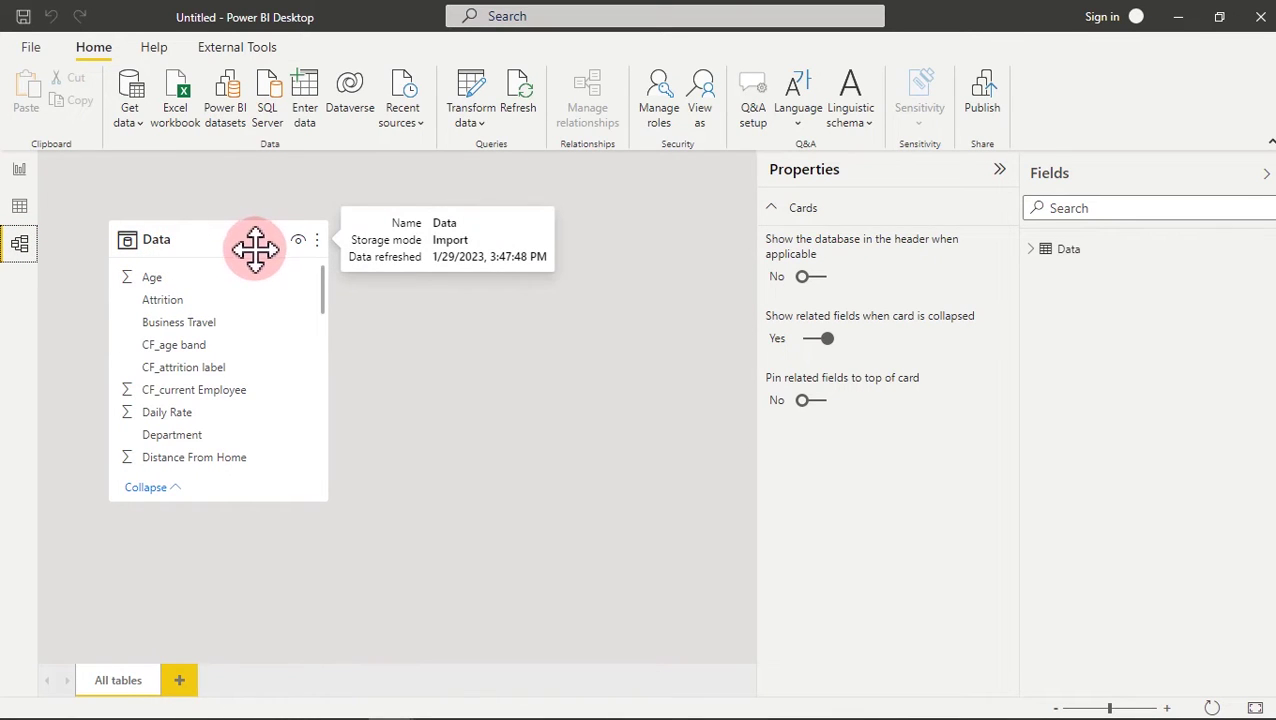
pyautogui.click(18, 172)
# - Switch to the finished Hr Attrition Dashboard report and collapse its Visualizations and Fields panes and the ribbon
pyautogui.click(318, 228)
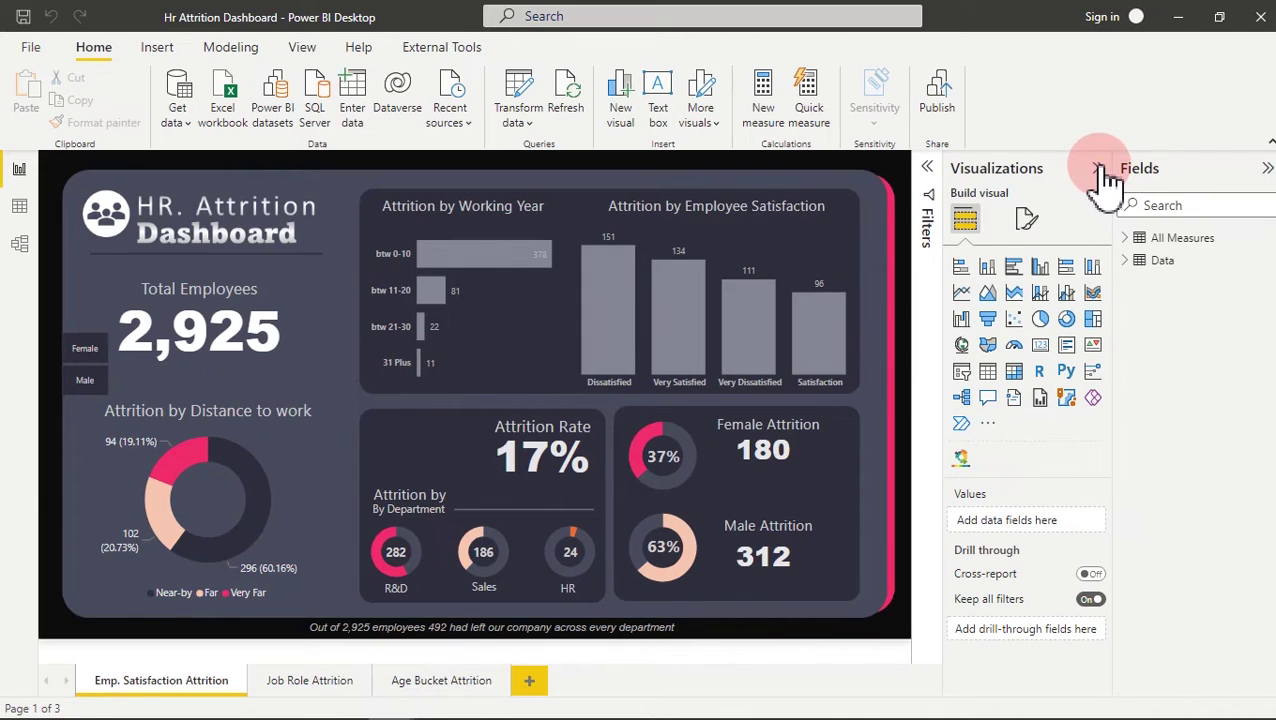
pyautogui.click(1098, 168)
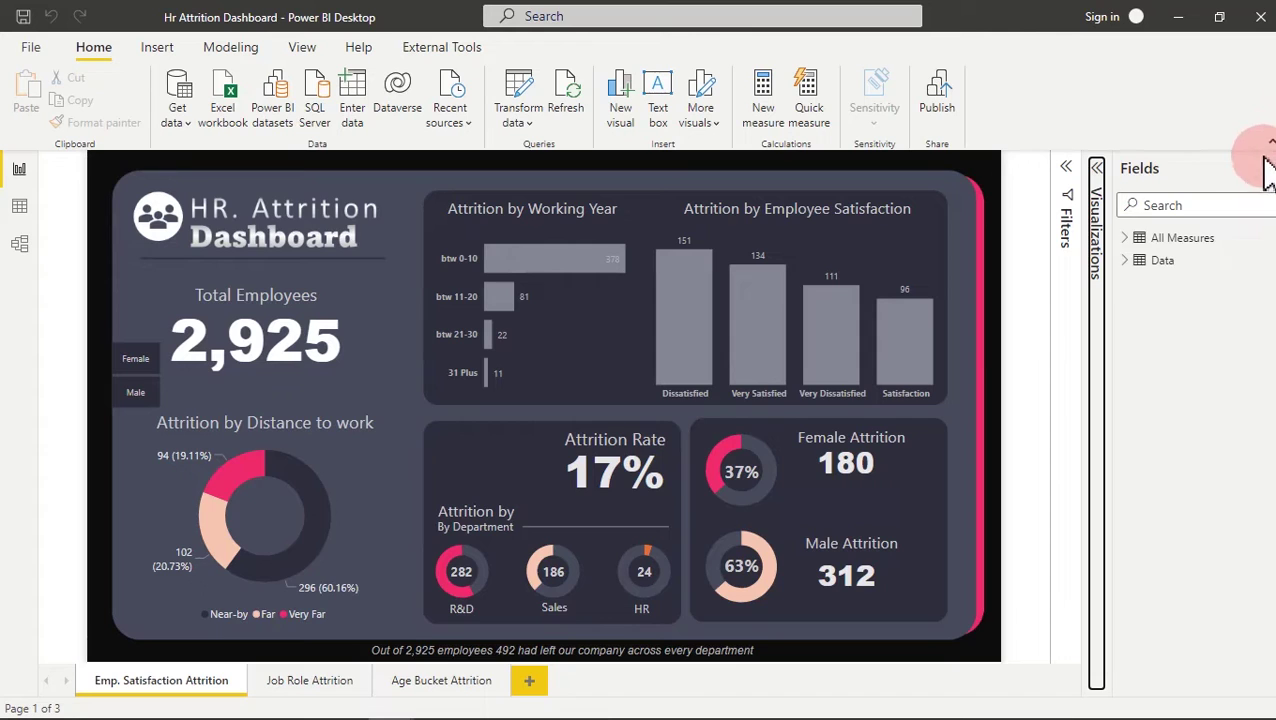
pyautogui.click(1264, 170)
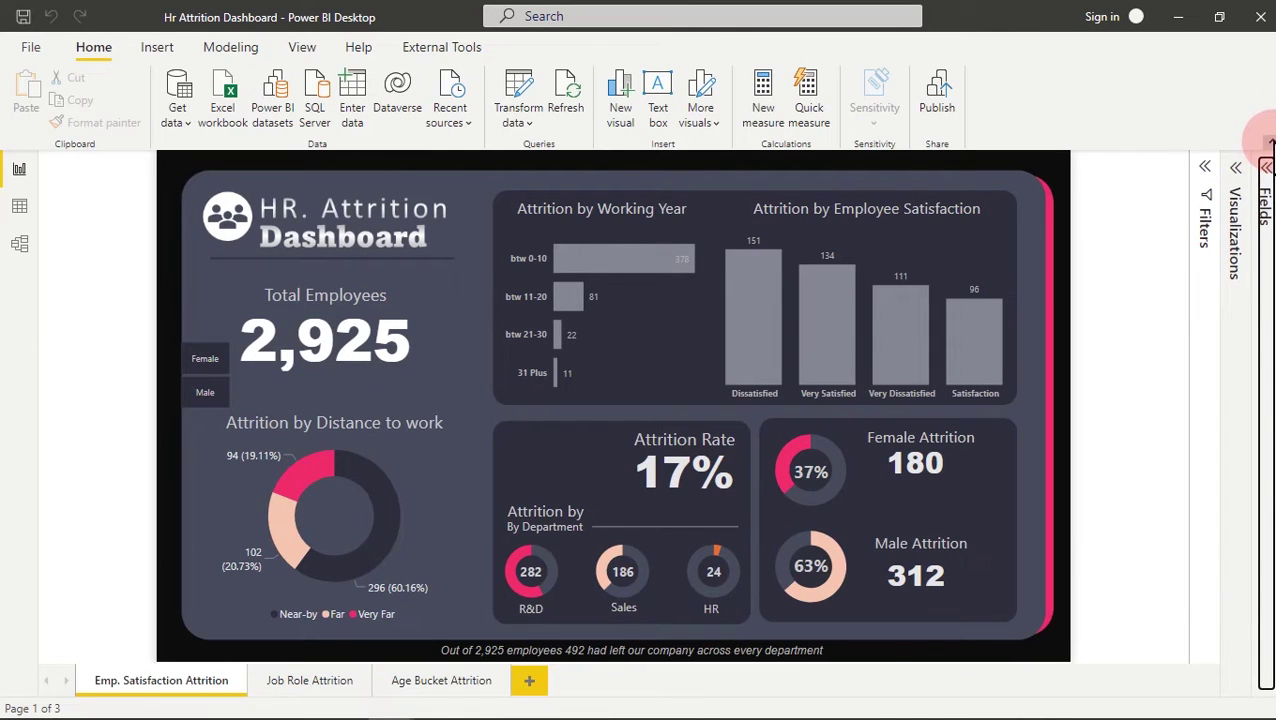
pyautogui.click(1268, 141)
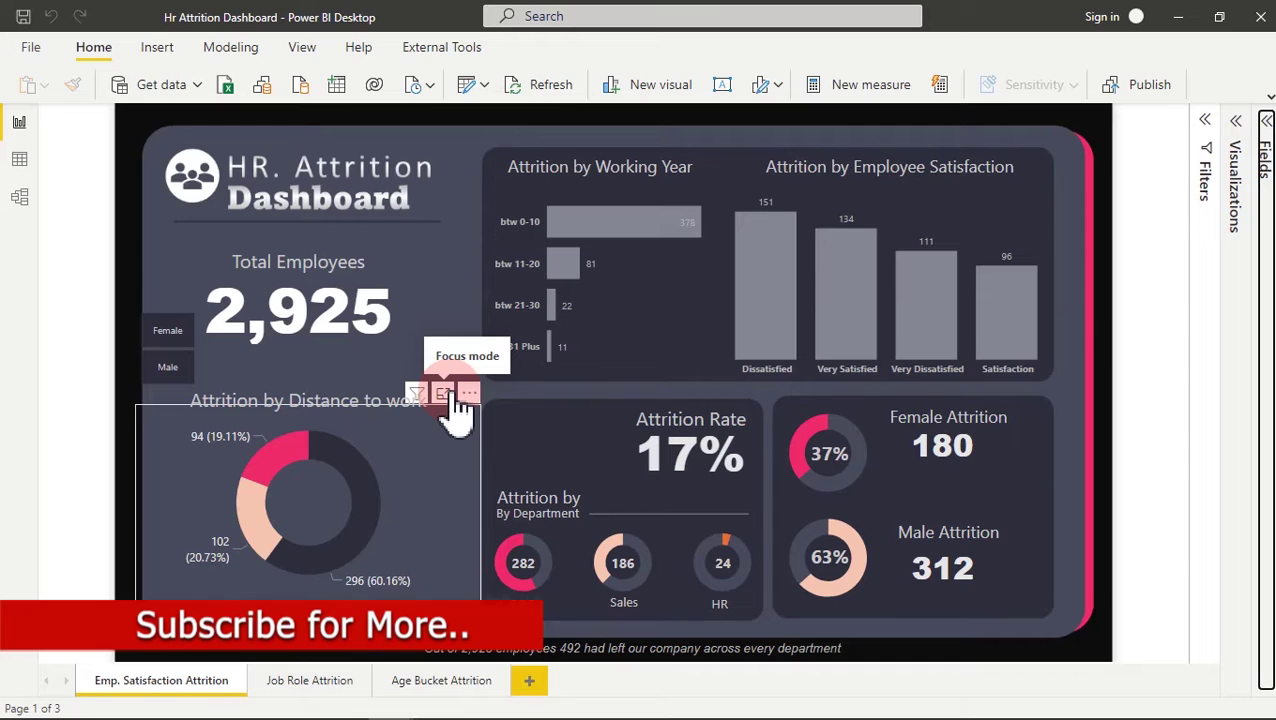
# - Examine the Attrition by Distance to work chart and the Total Employees card on the dashboard
pyautogui.click(432, 485)
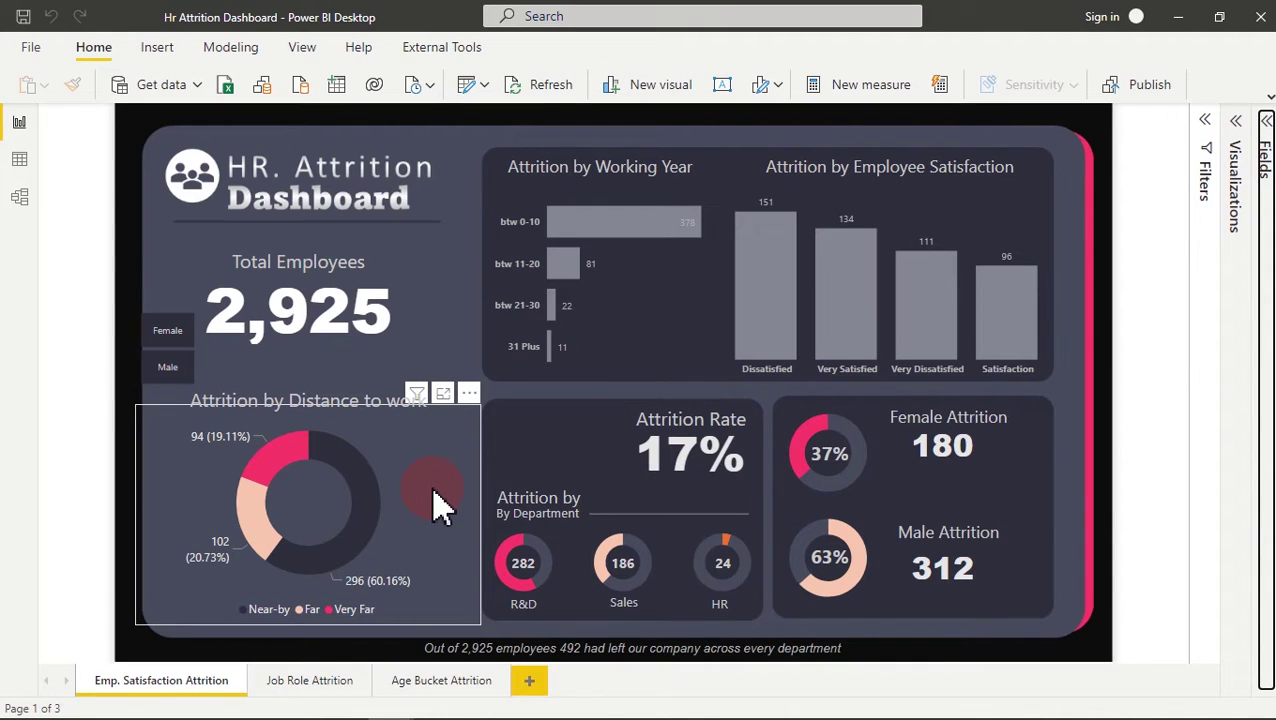
pyautogui.click(418, 150)
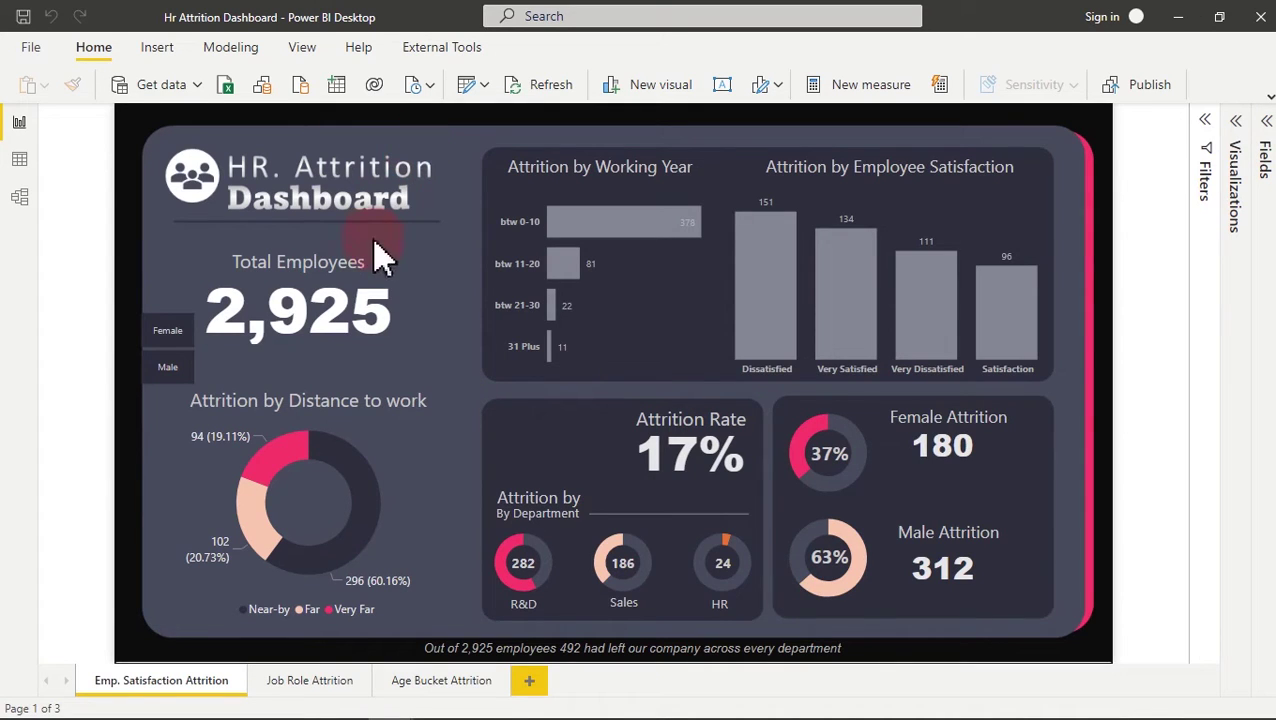
pyautogui.click(366, 310)
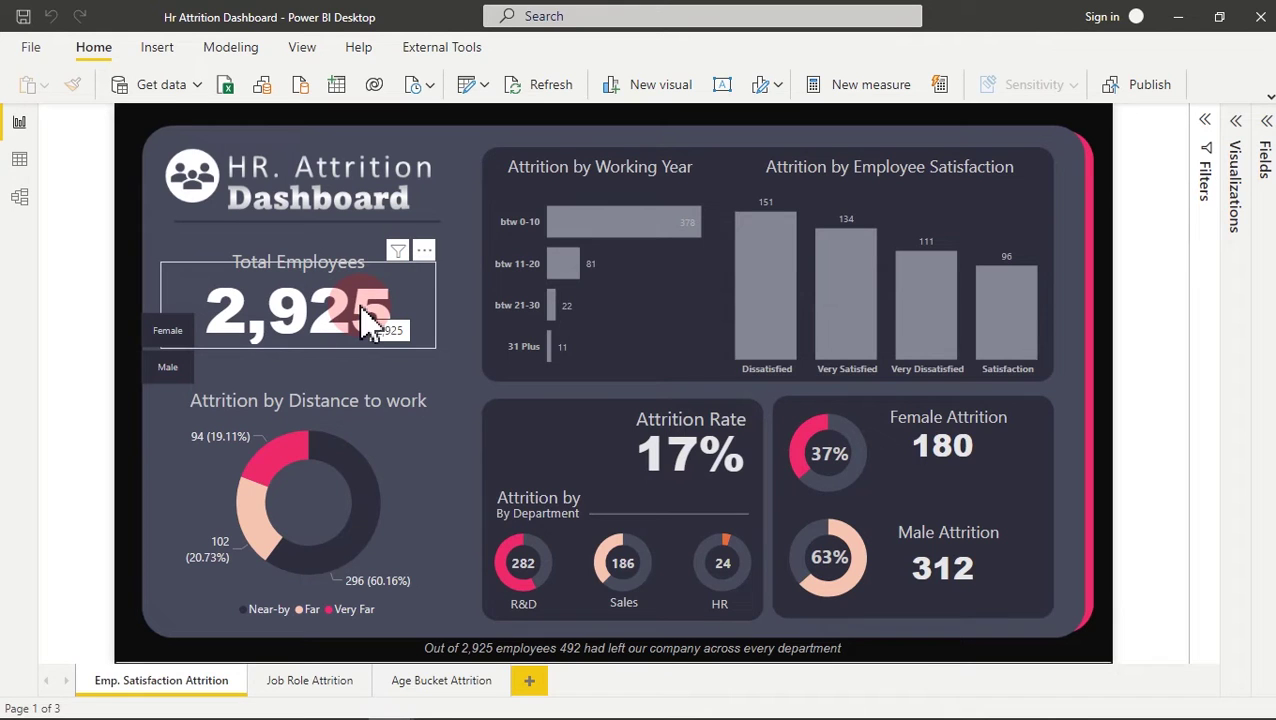
# - Switch back to the untitled report, look at the Attrition and CF_attrition label fields, and collapse the Data table
pyautogui.click(1200, 283)
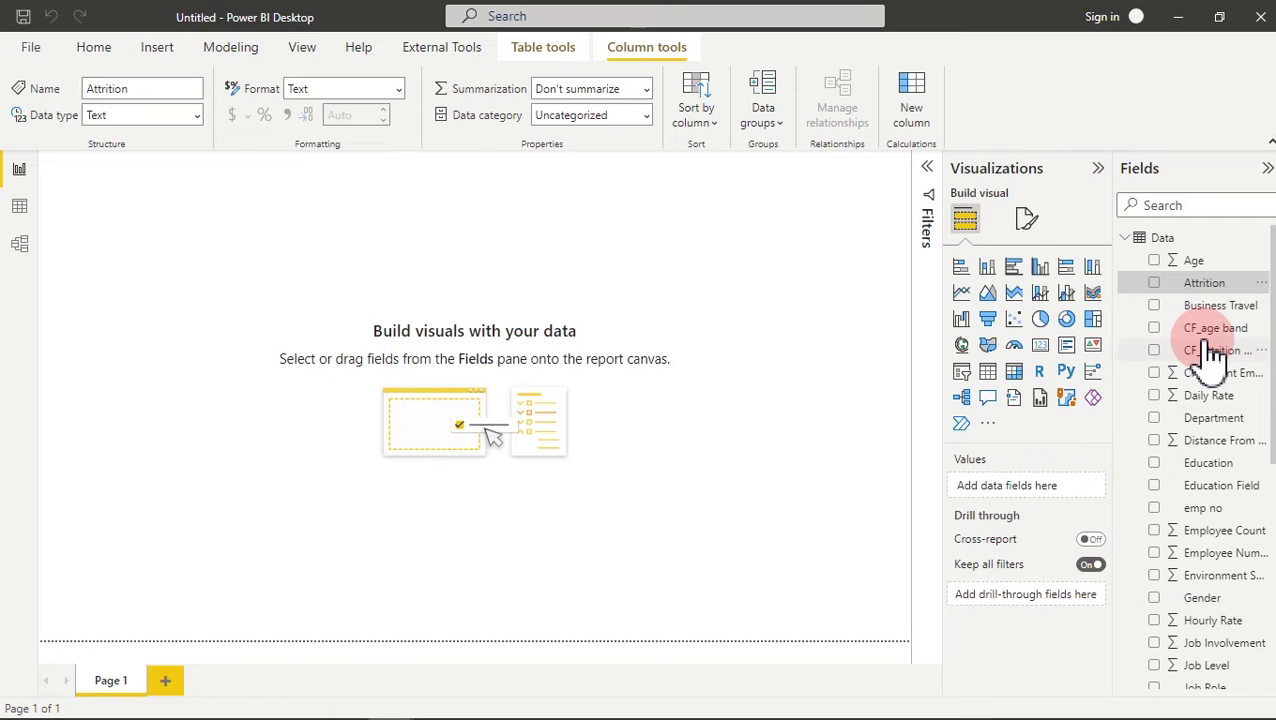
pyautogui.click(1213, 350)
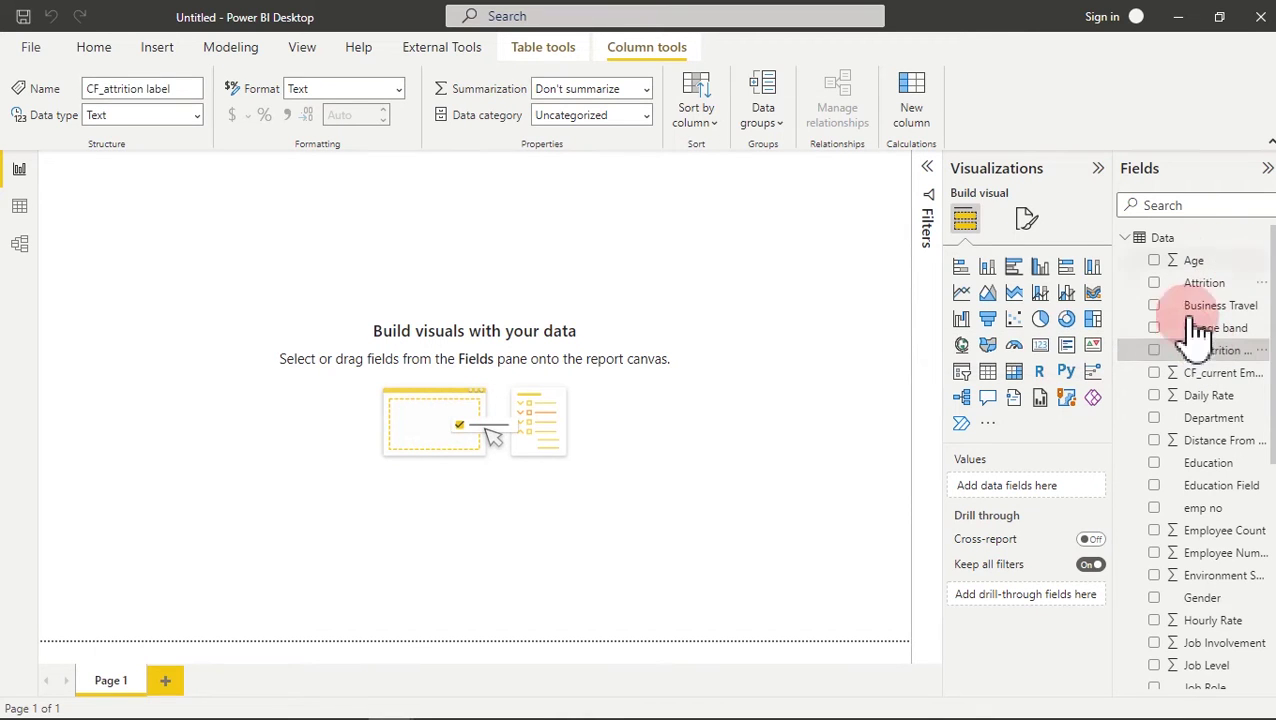
pyautogui.click(1124, 241)
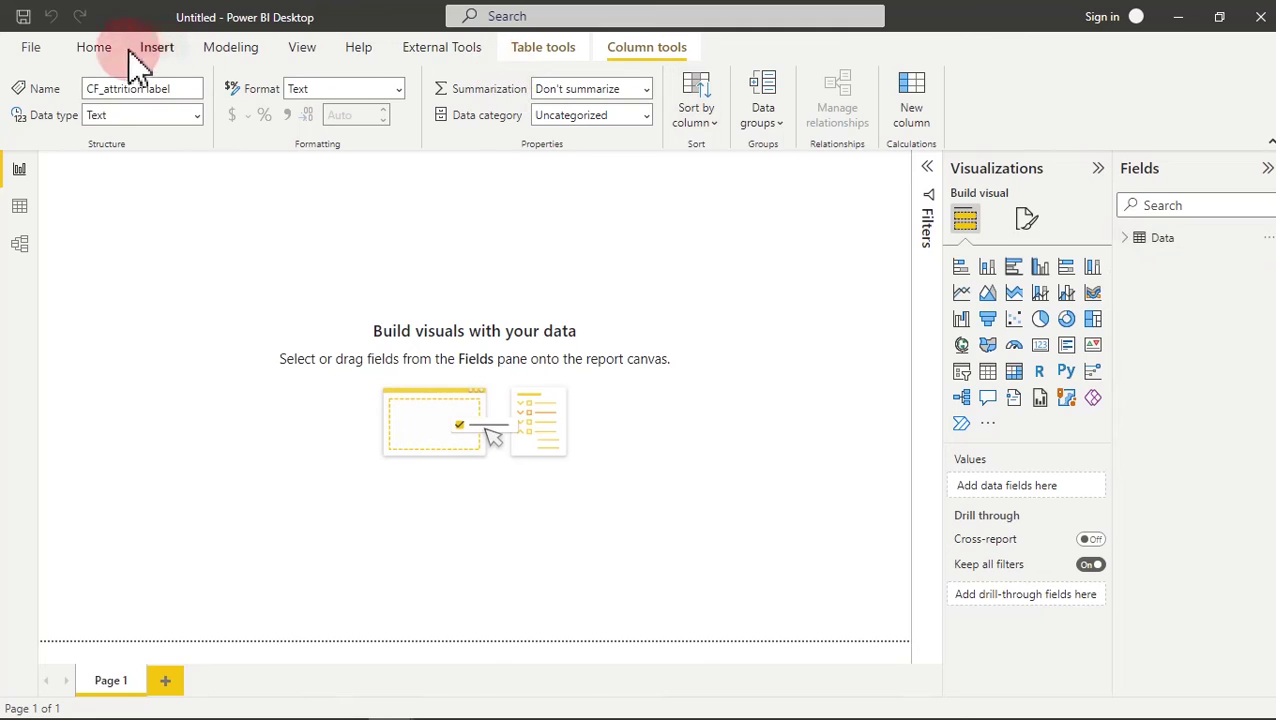
# - Create an empty table named All Measures, load it into the model, and collapse the Data table's field list
pyautogui.click(97, 48)
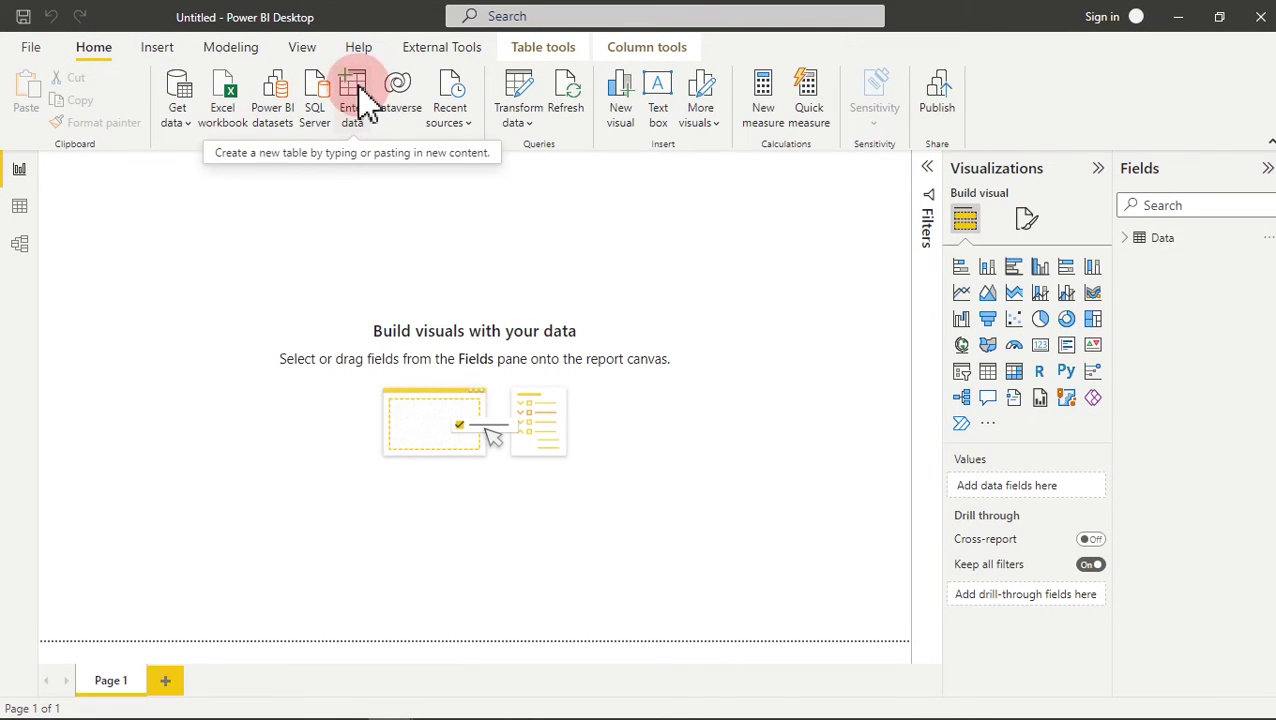
pyautogui.click(355, 100)
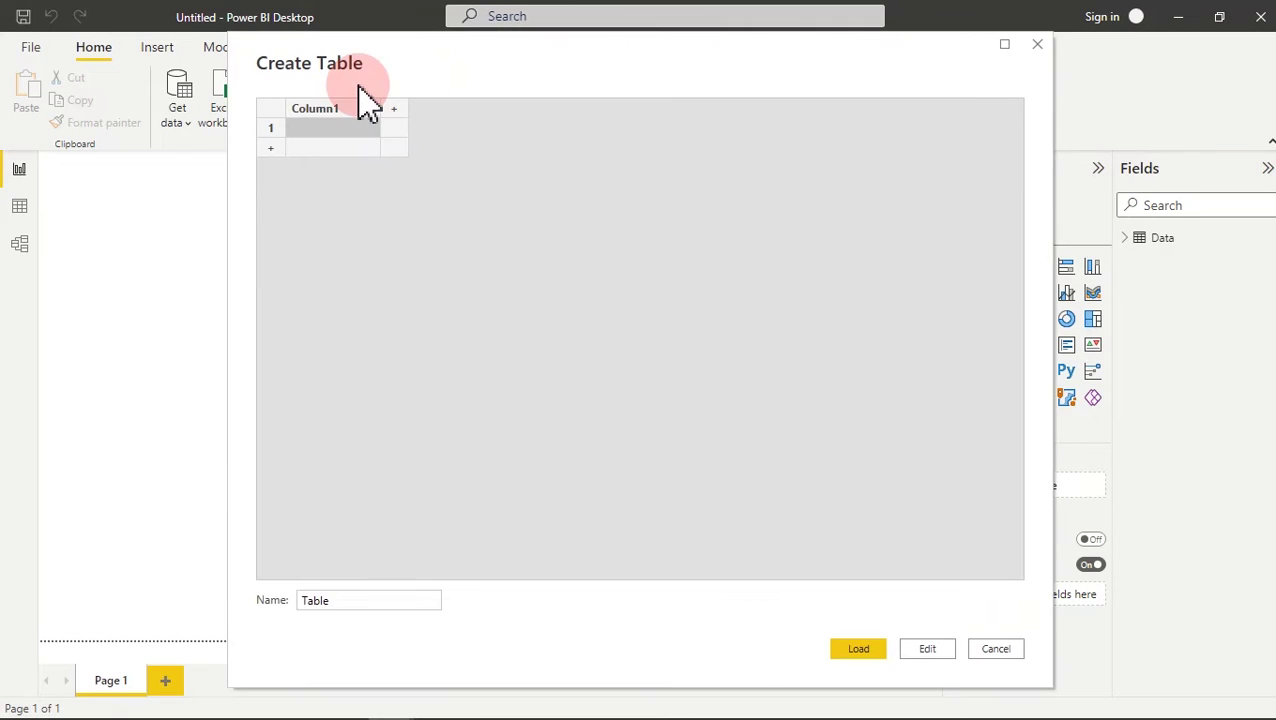
pyautogui.doubleClick(362, 600)
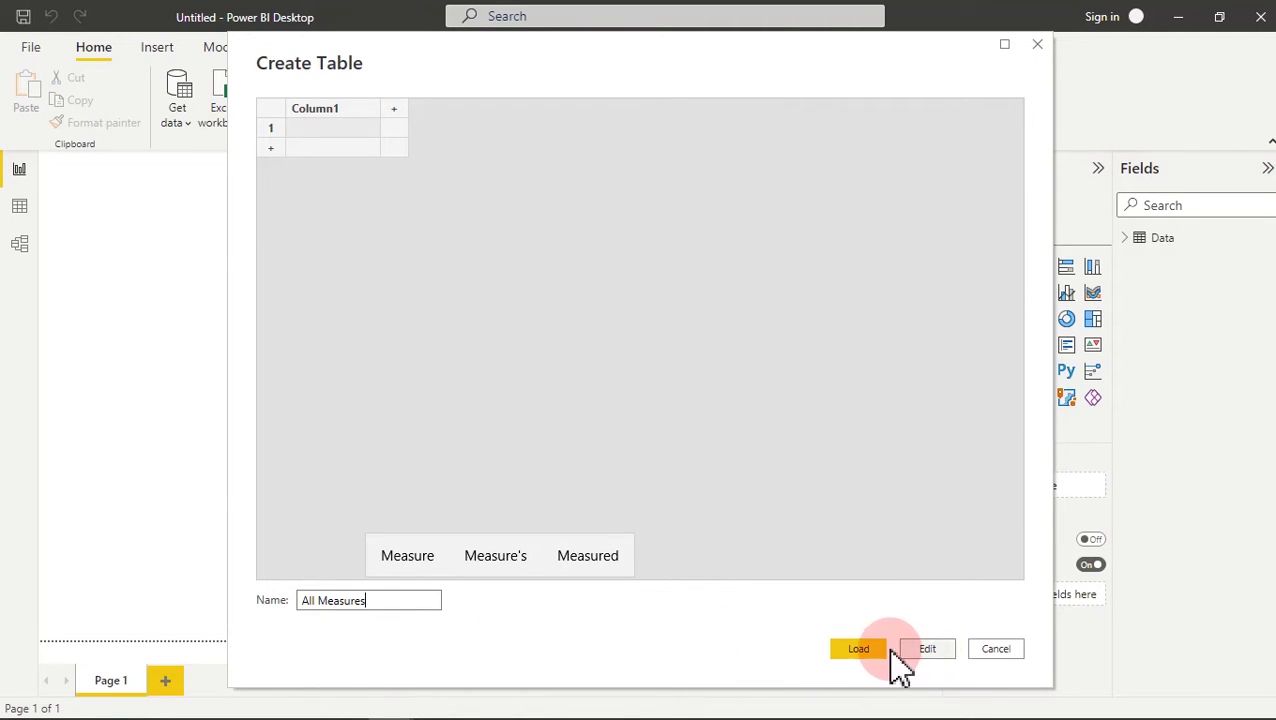
pyautogui.click(862, 652)
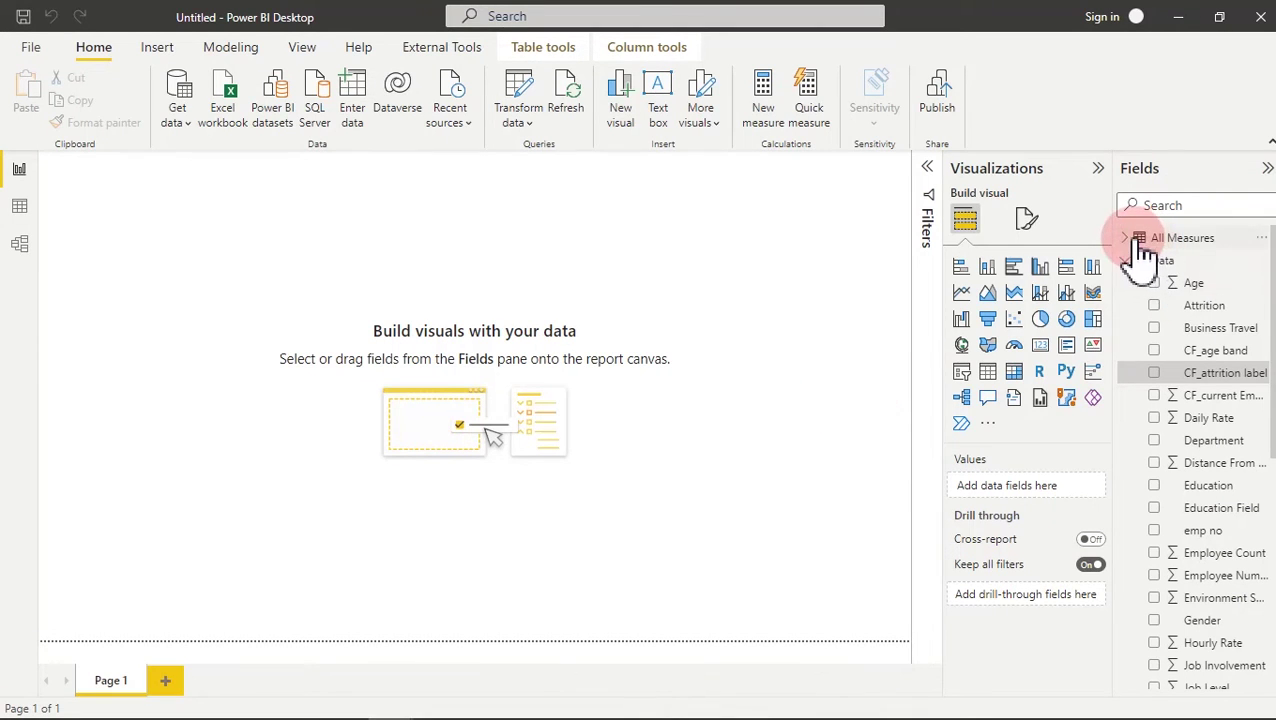
pyautogui.click(1131, 262)
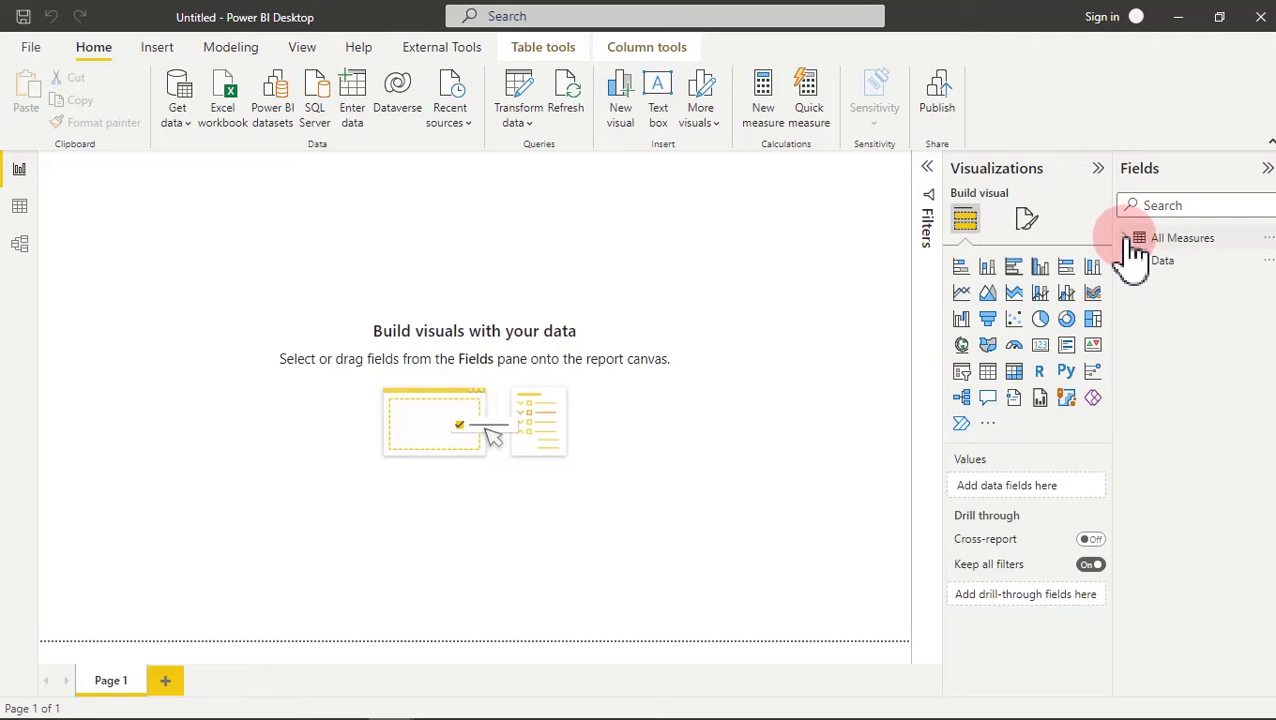
# - View the All Measures table's card in model view, then return to report view and look through the Data table's fields
pyautogui.click(19, 244)
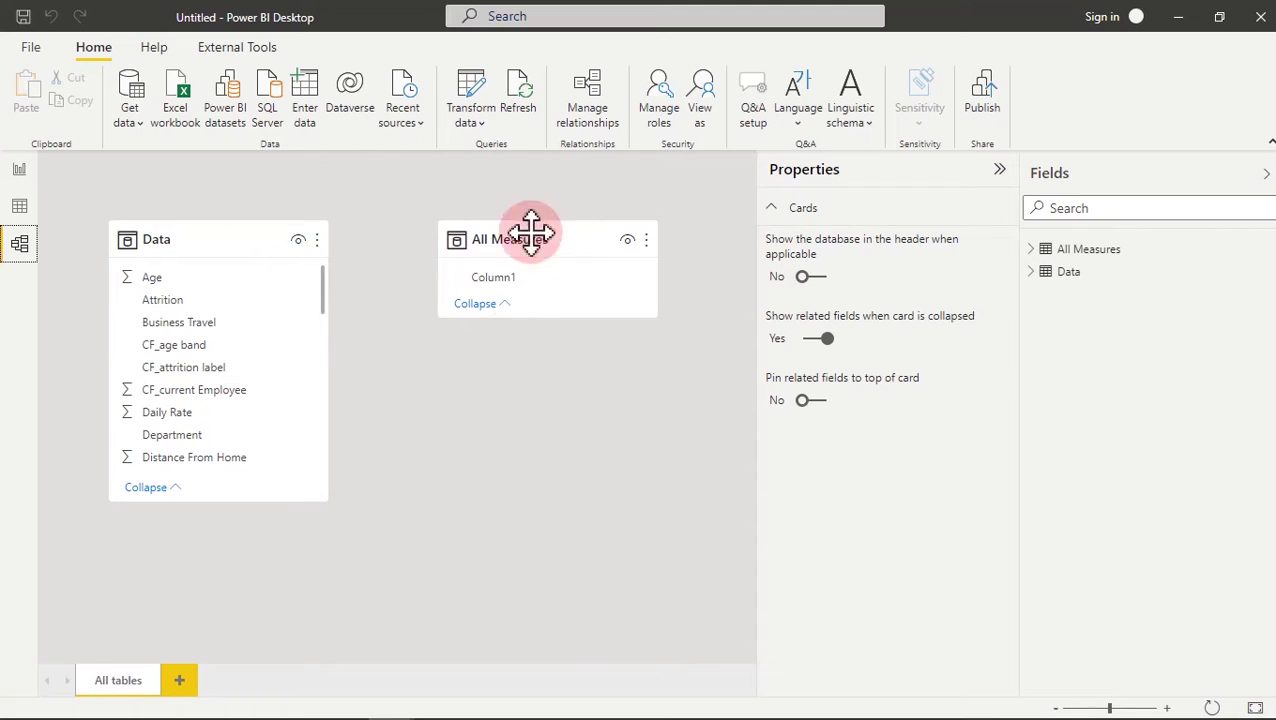
pyautogui.click(28, 177)
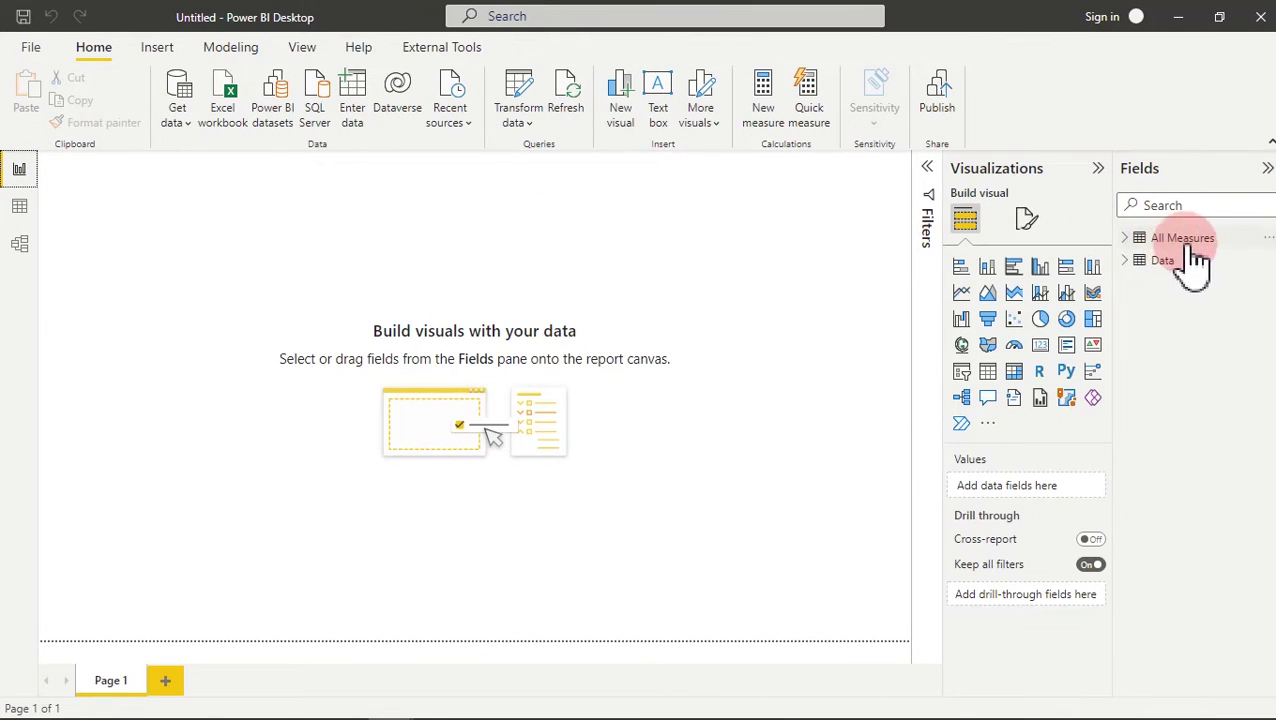
pyautogui.click(1138, 262)
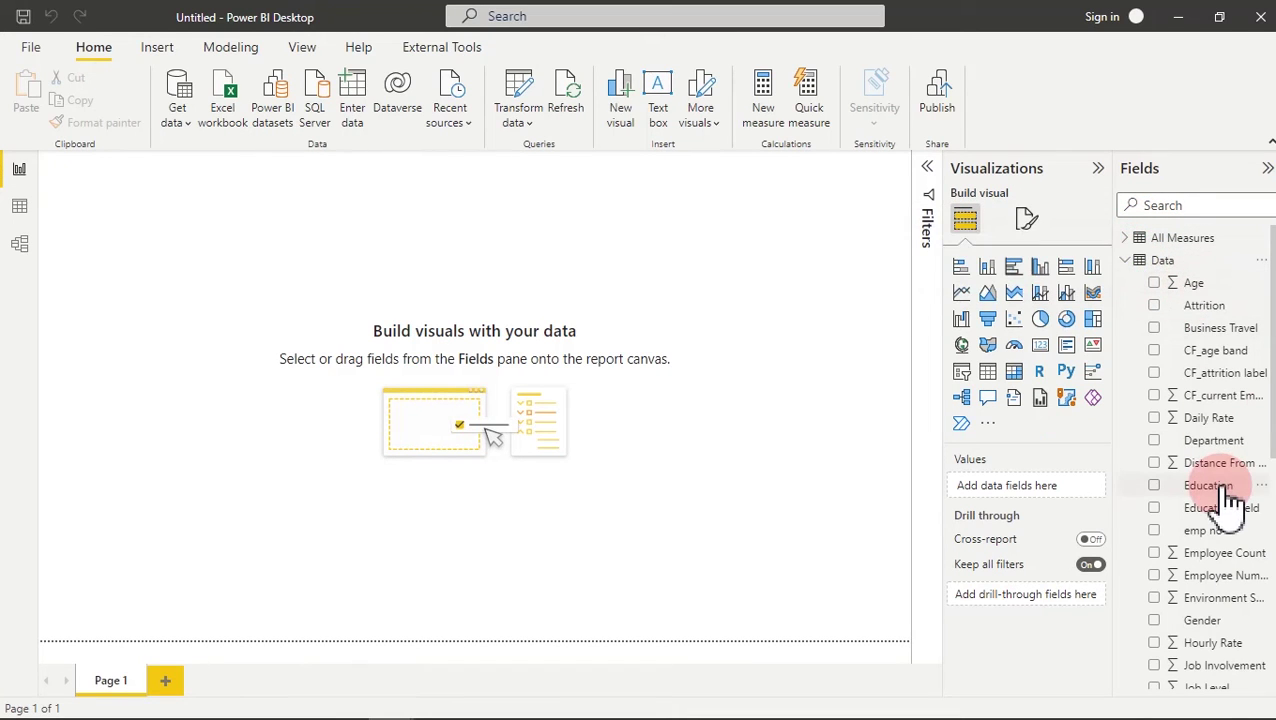
pyautogui.click(1128, 262)
# - Add a new measure named Total Employees to the All Measures table
pyautogui.click(1133, 240)
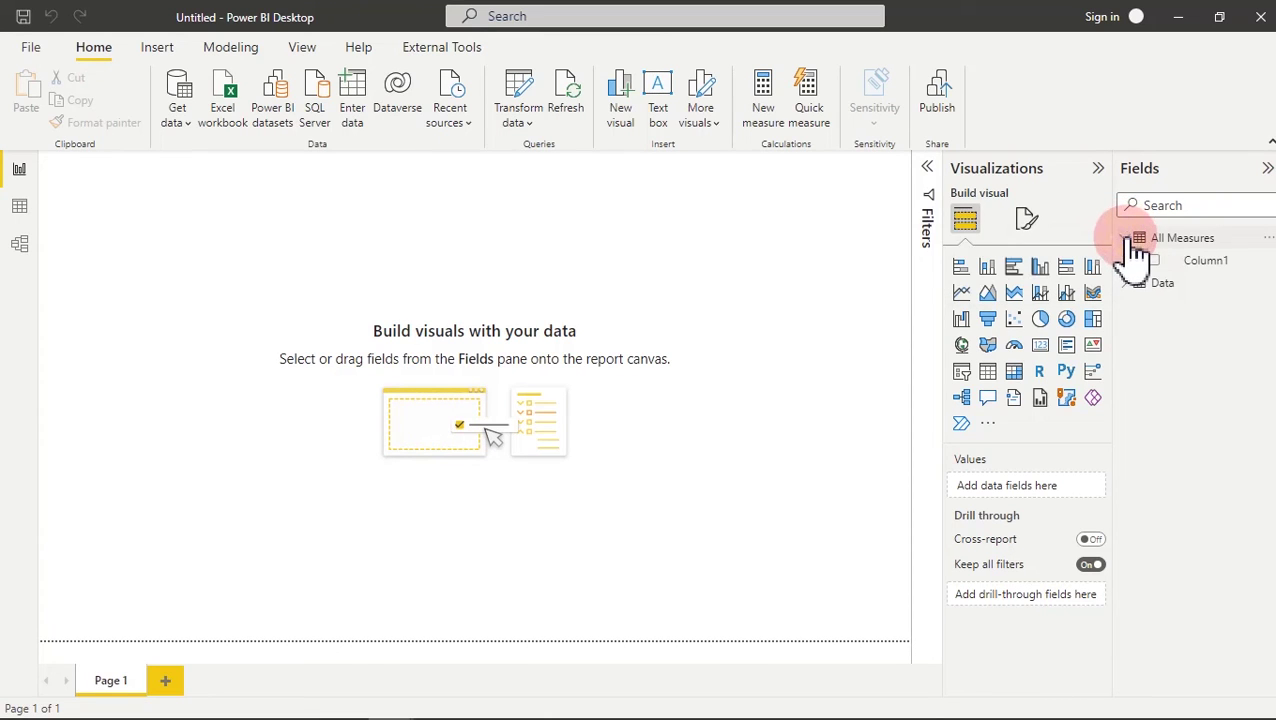
pyautogui.click(1194, 266)
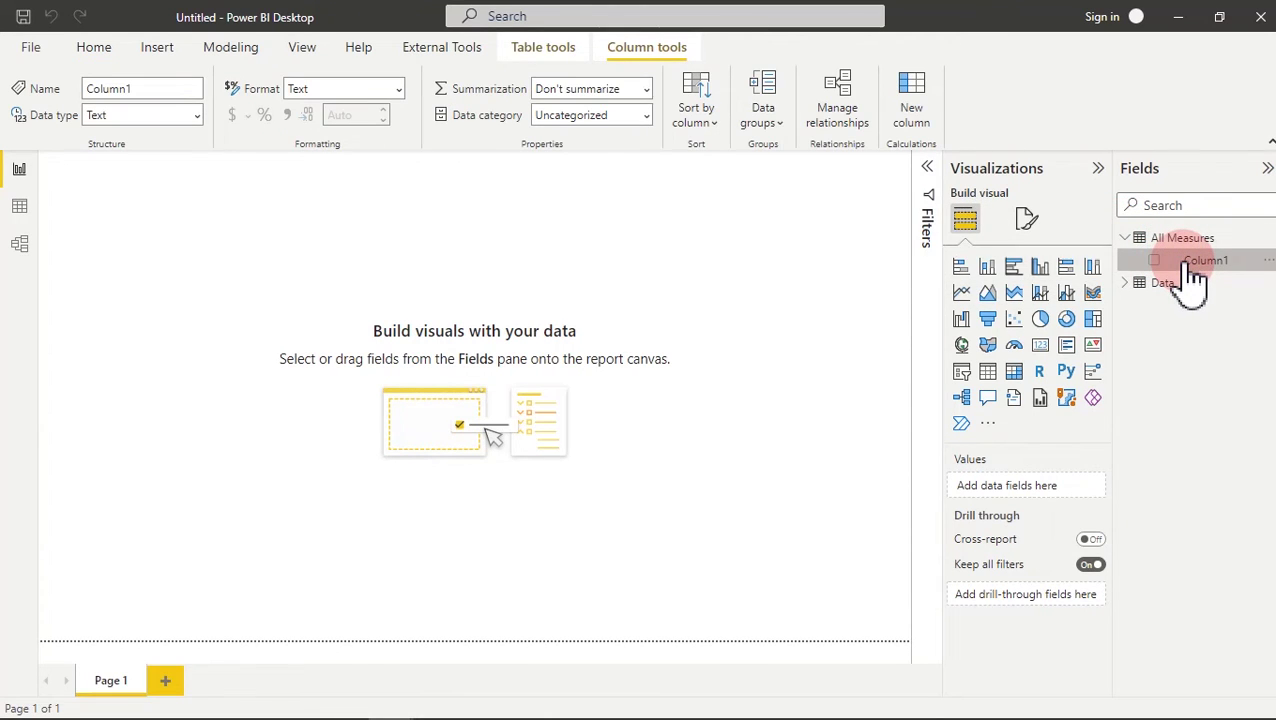
pyautogui.rightClick(1192, 276)
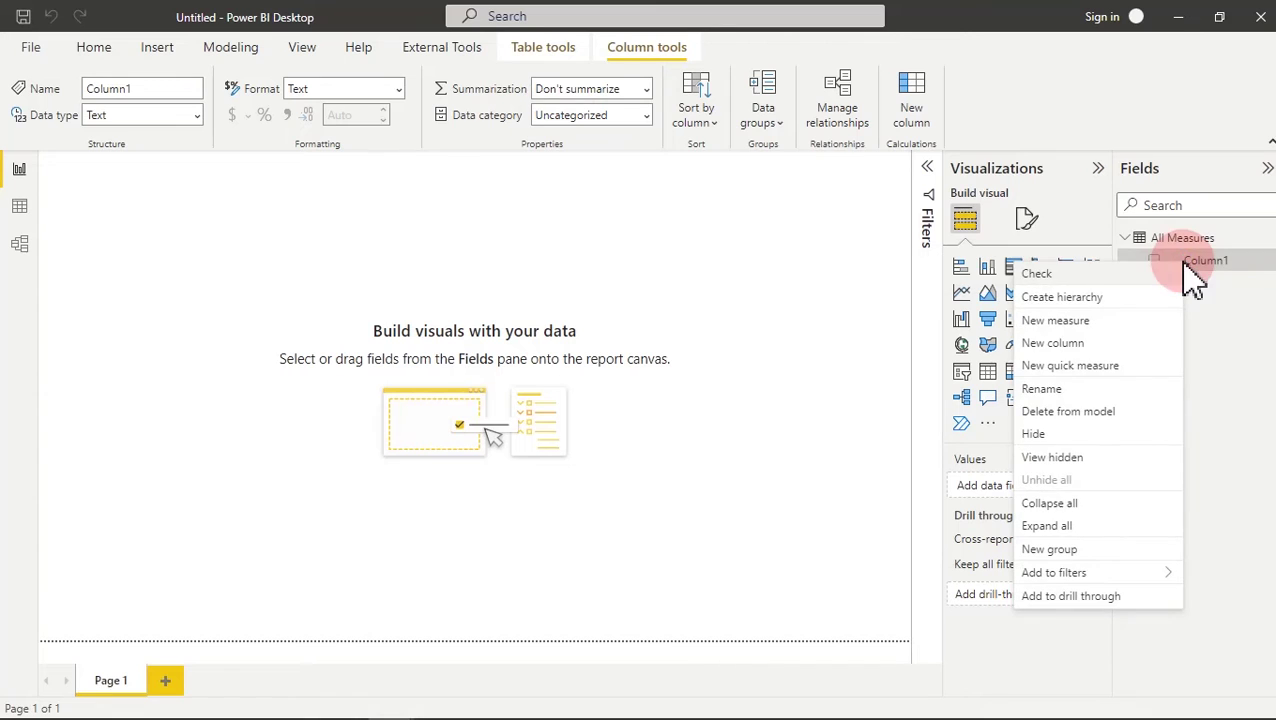
pyautogui.click(1068, 336)
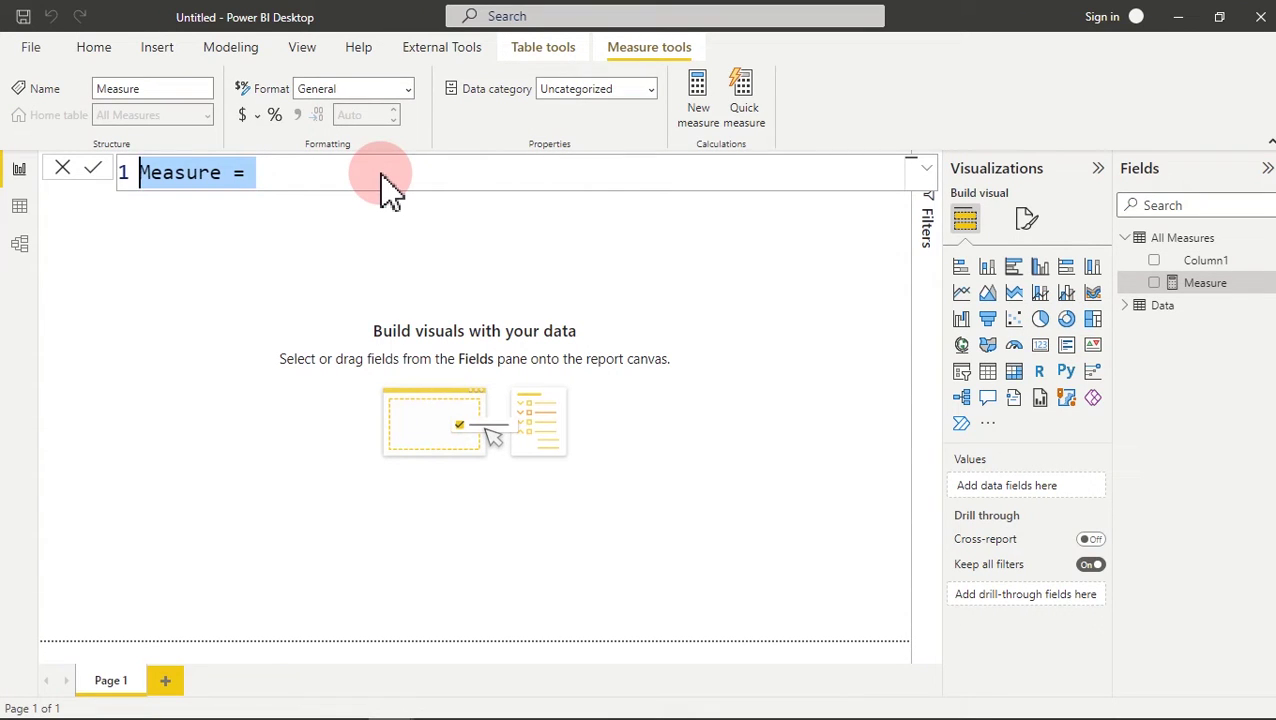
pyautogui.write('Total Employees')
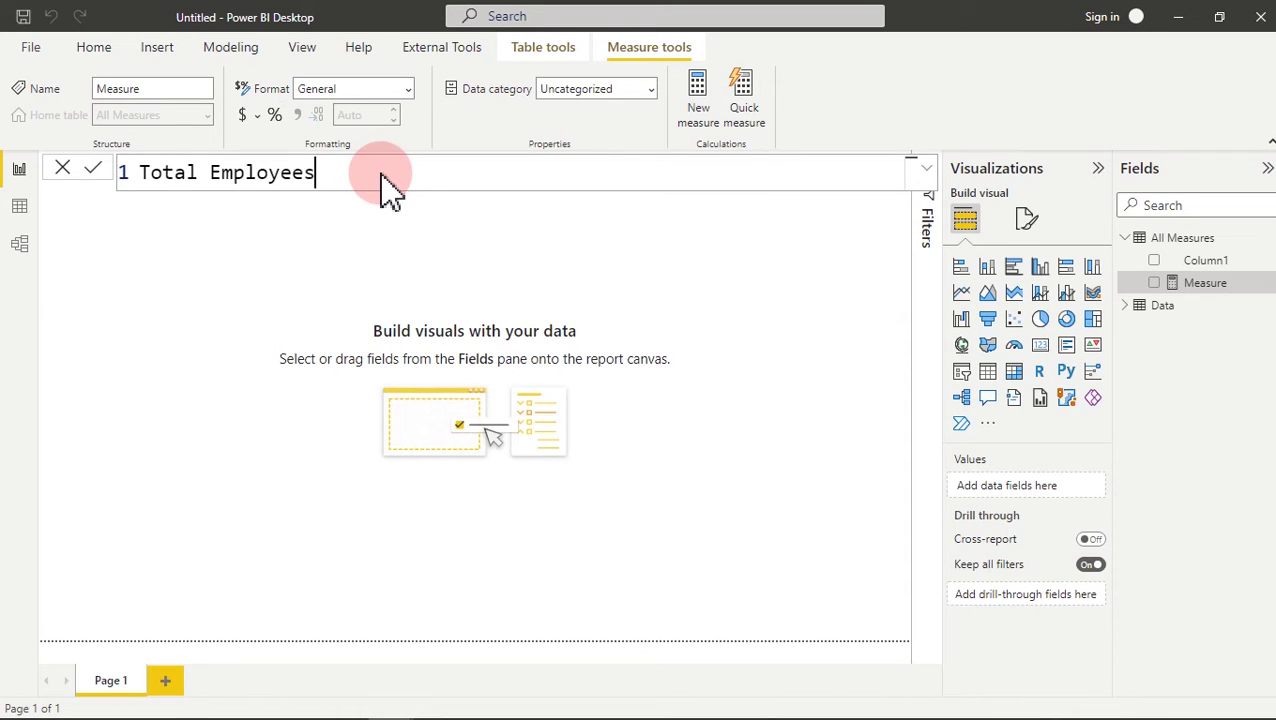
pyautogui.write('=')
# - Define the Total Employees measure as COUNTROWS(Data) and format it with a thousands separator
pyautogui.hotkey('shift', 'Return')
pyautogui.write('countr')
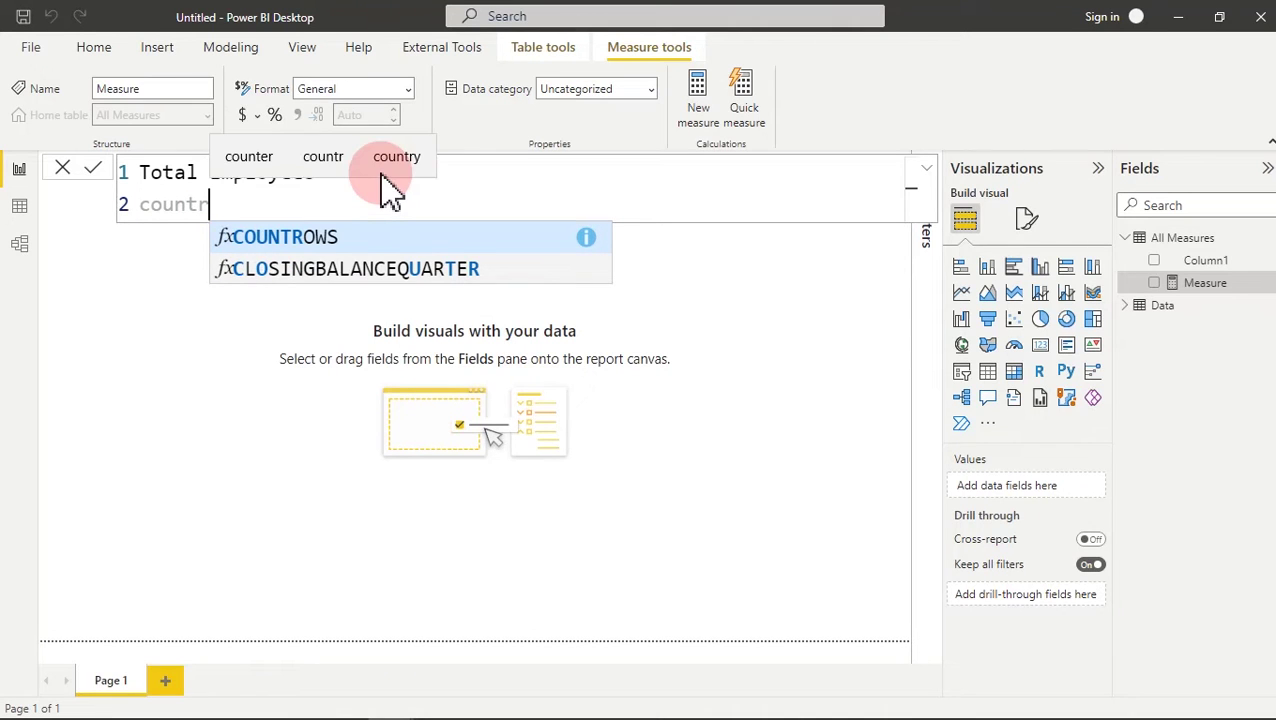
pyautogui.press('Tab')
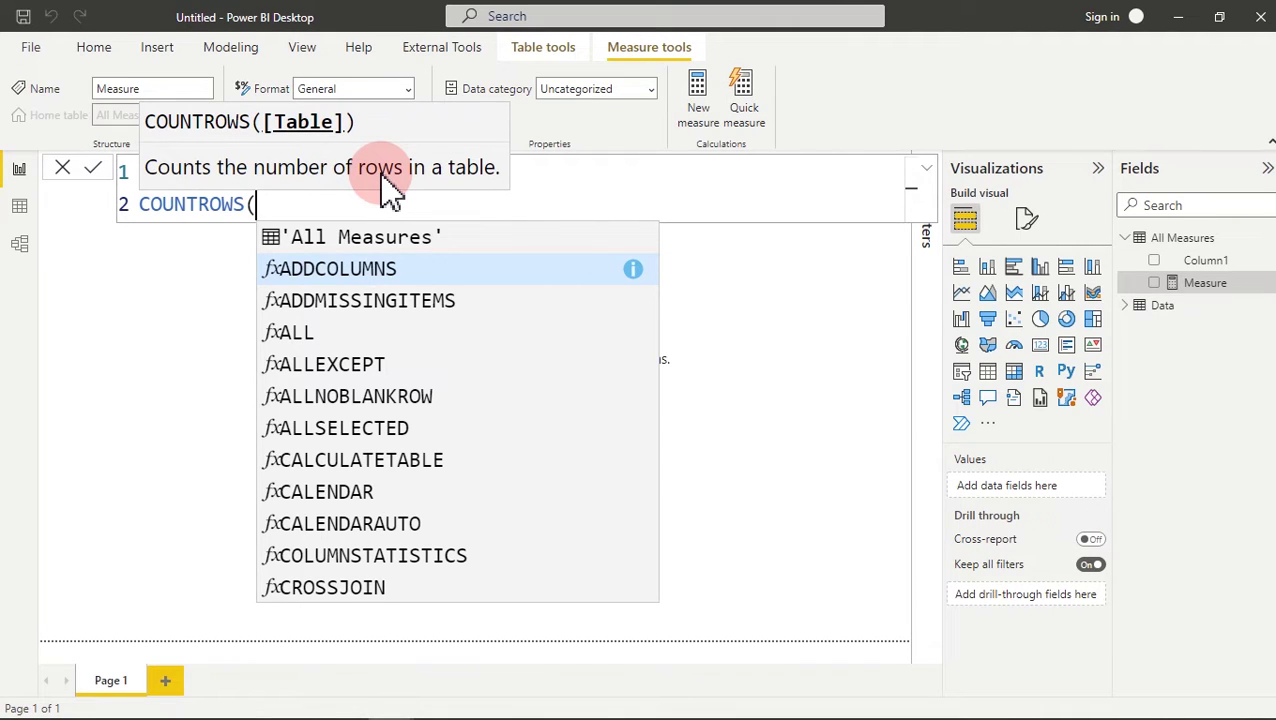
pyautogui.write('data')
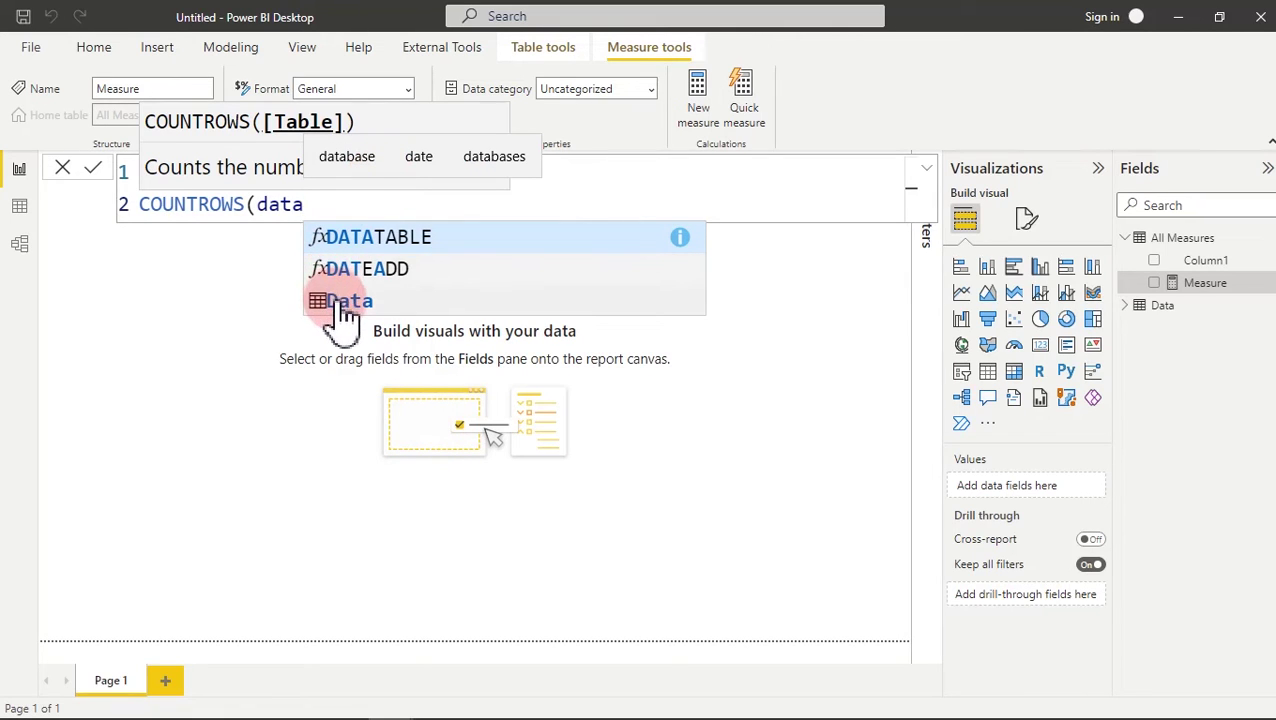
pyautogui.click(338, 300)
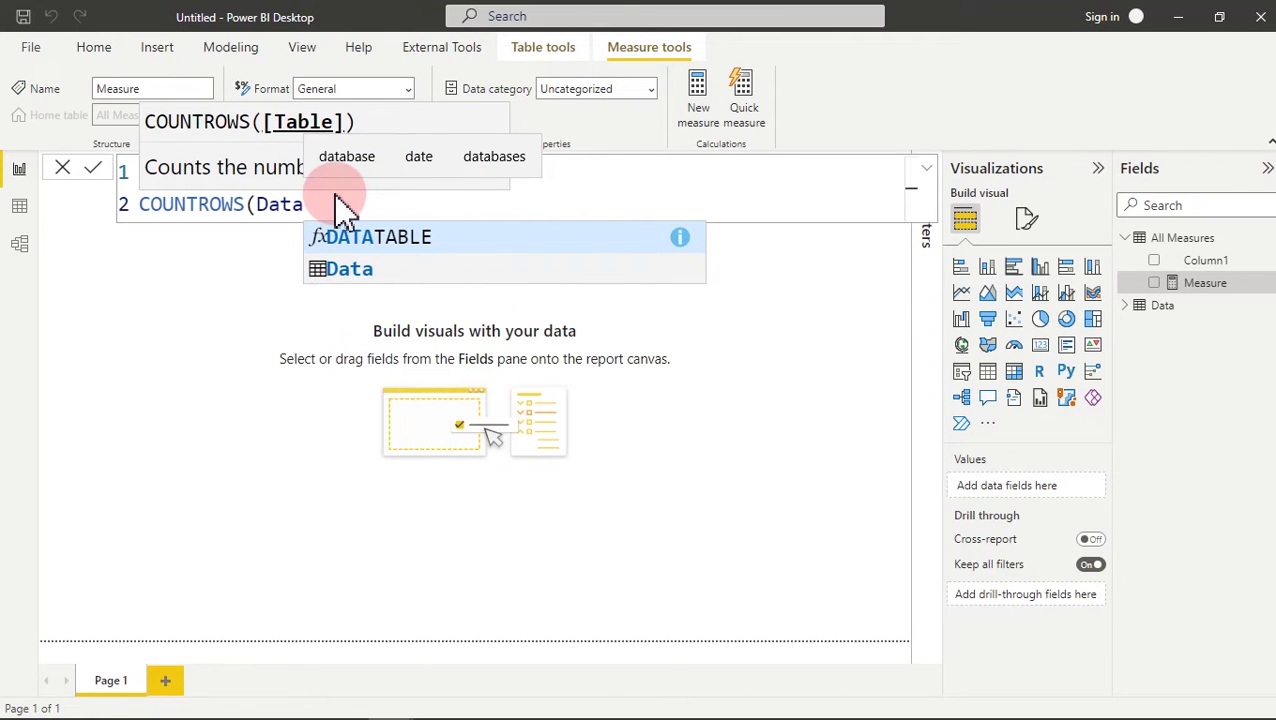
pyautogui.write(')')
pyautogui.press('BackSpace')
pyautogui.hotkey('shift', 'Return')
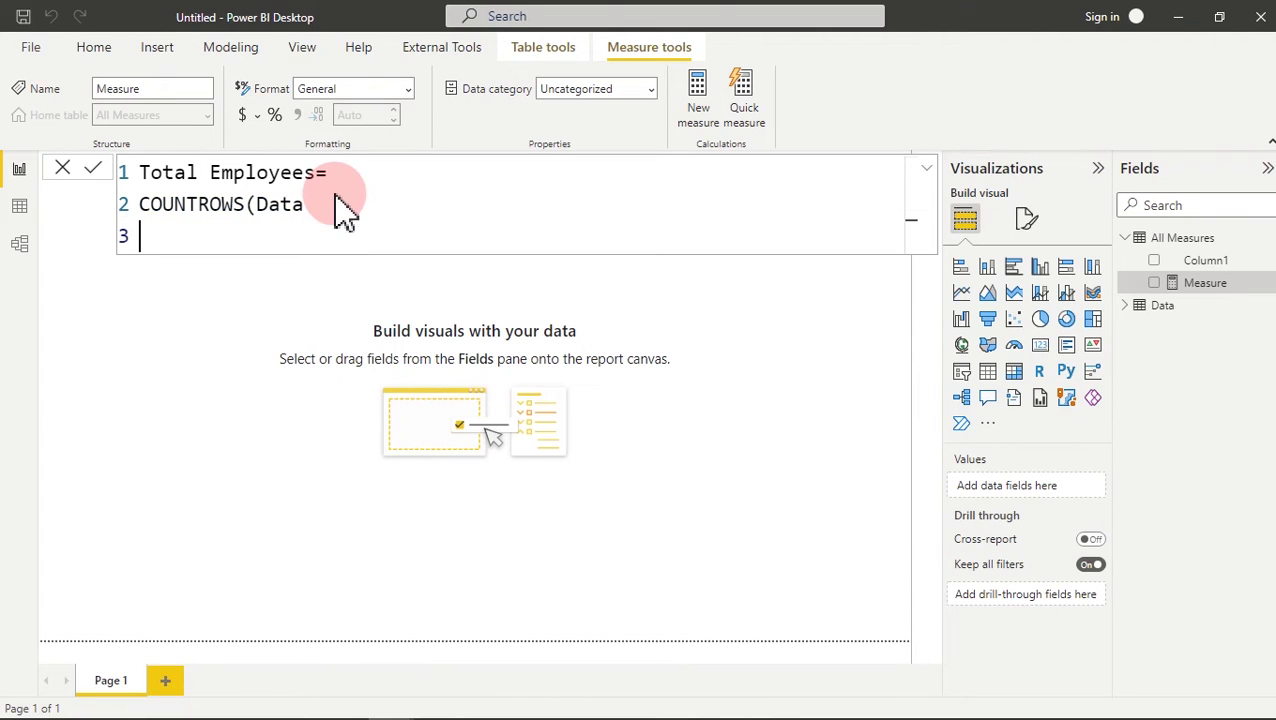
pyautogui.write(')')
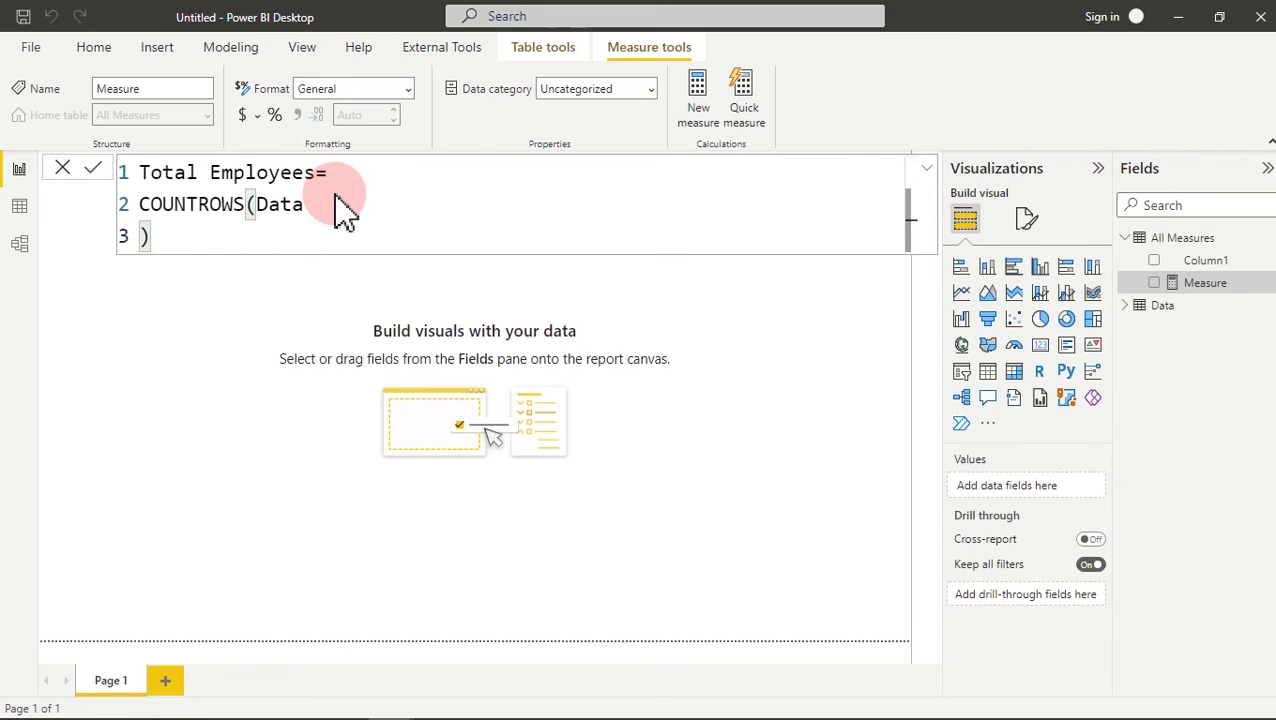
pyautogui.press('Return')
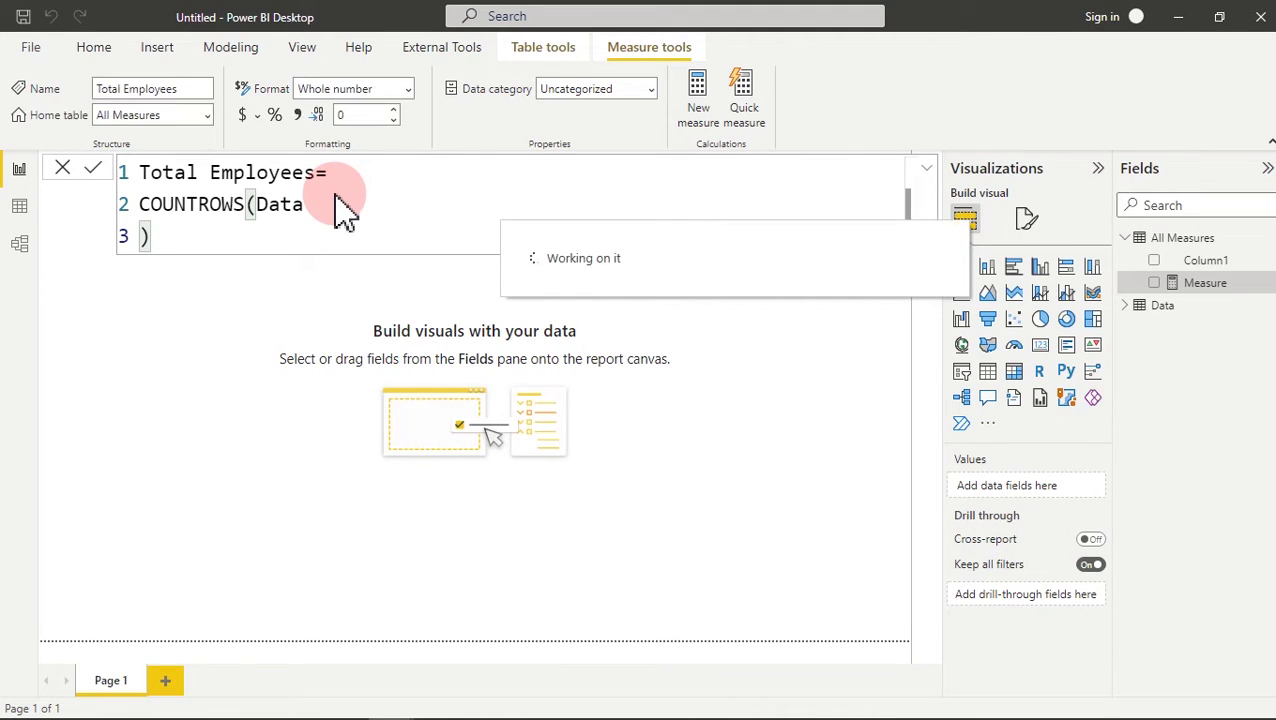
pyautogui.click(301, 117)
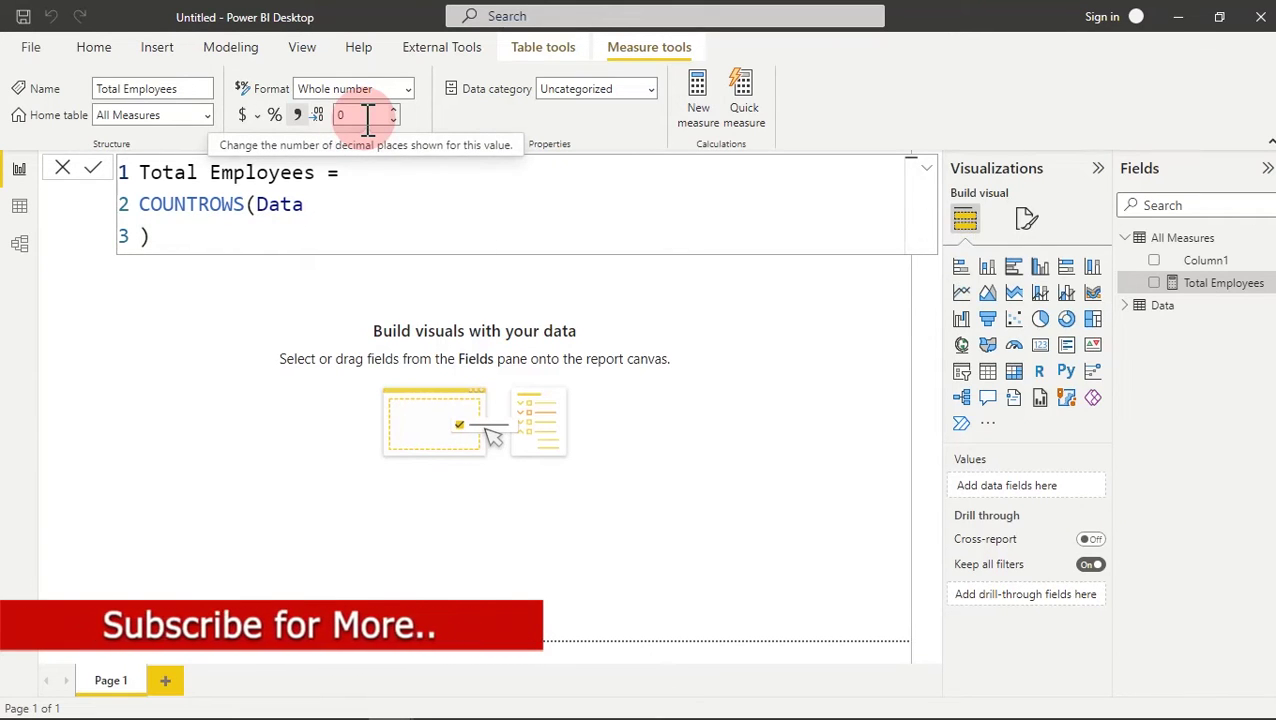
pyautogui.click(607, 285)
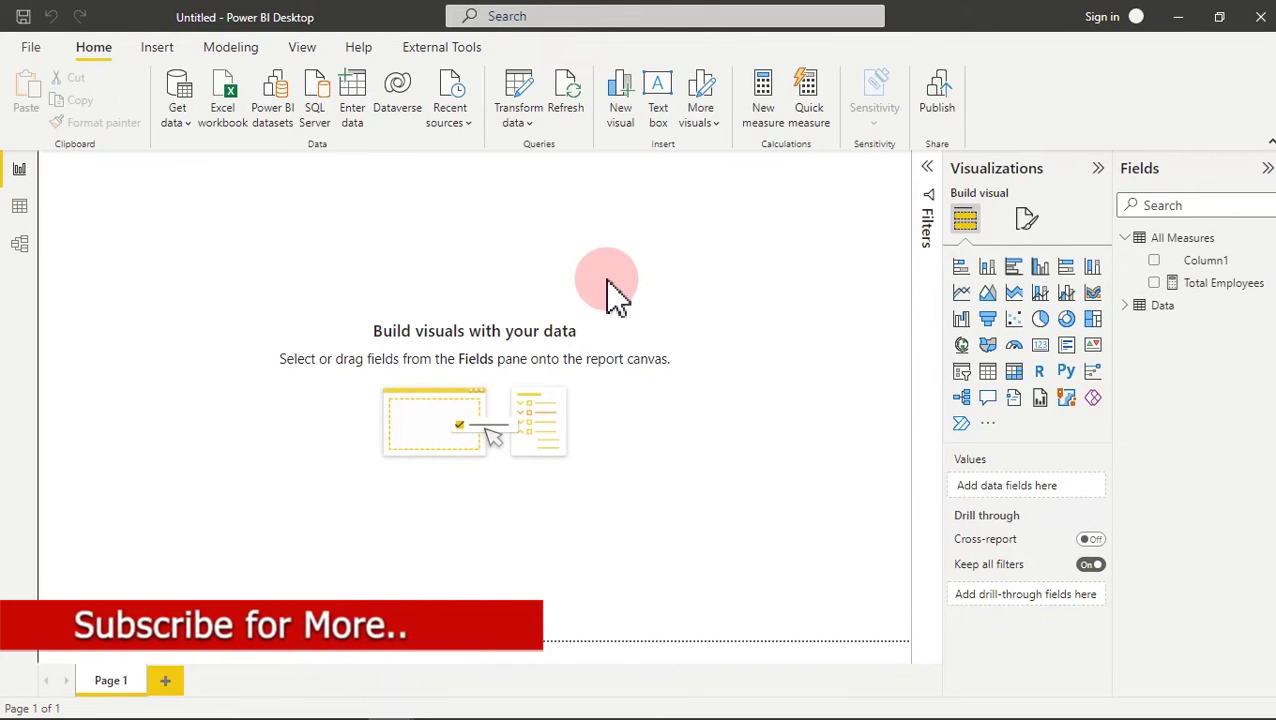
# - Show Total Employees in a card visual, collapse the Filters pane, and place the card near the page's upper-left corner
pyautogui.click(1156, 284)
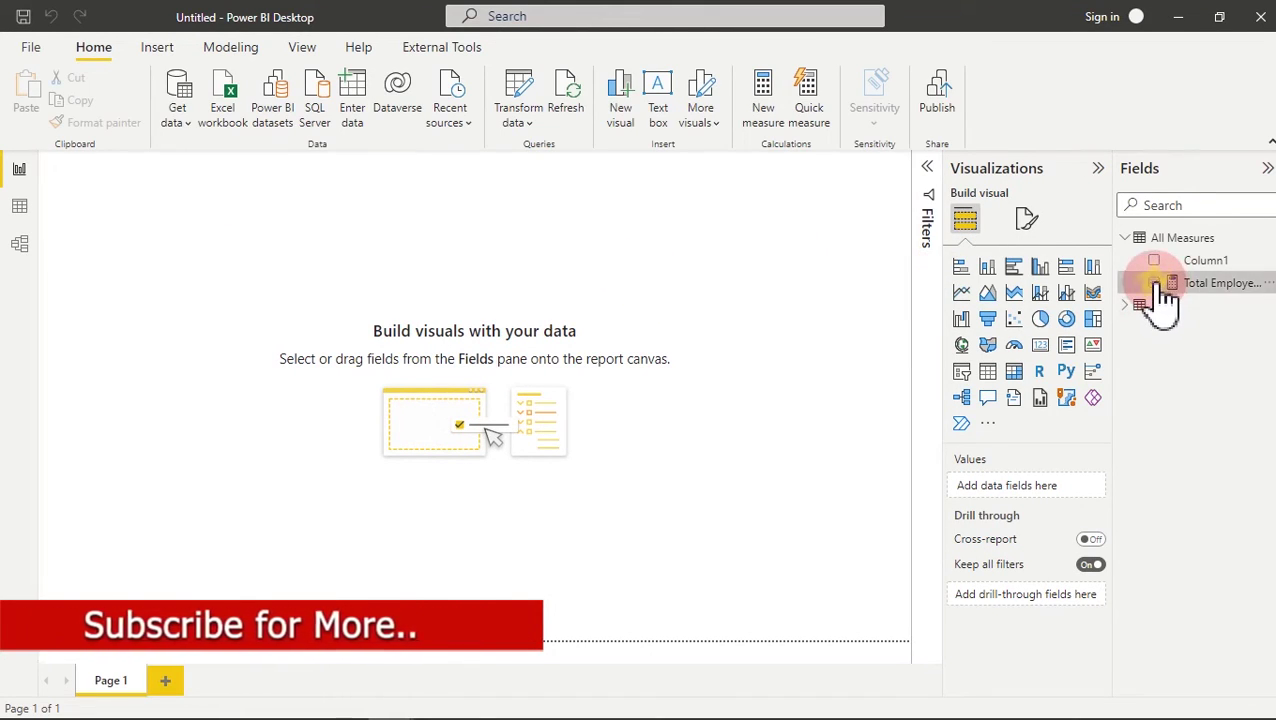
pyautogui.click(1041, 348)
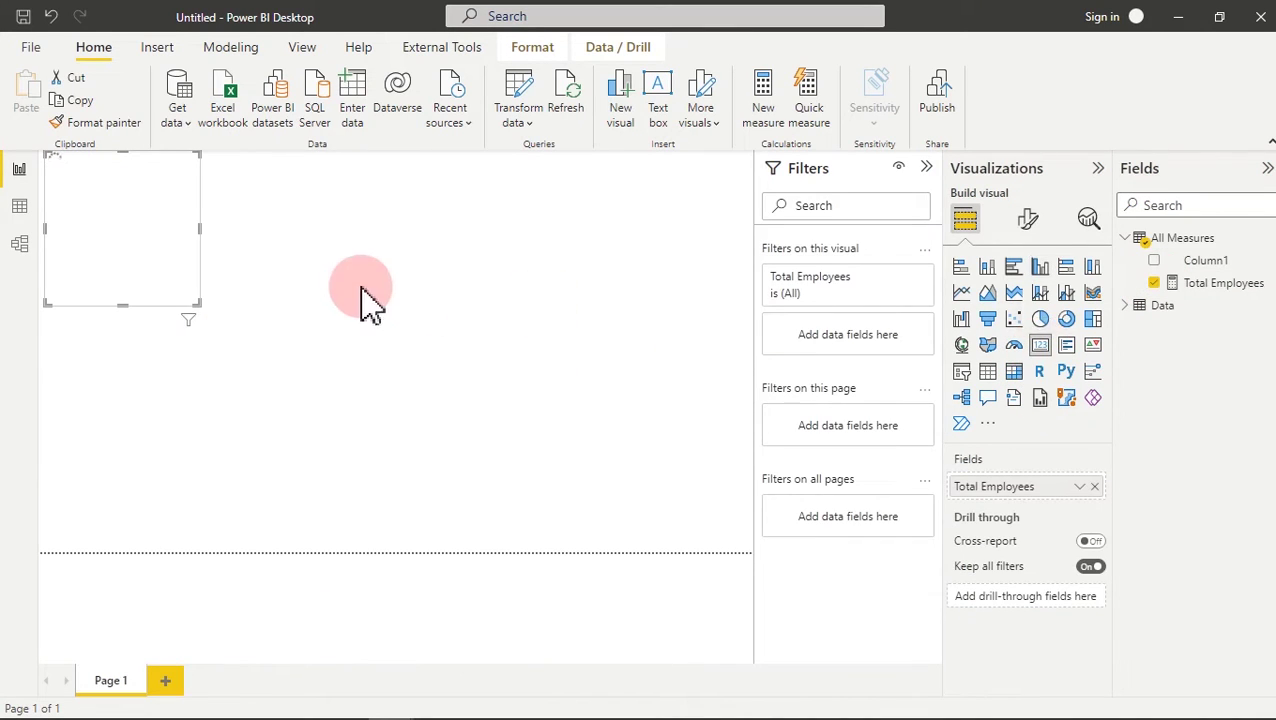
pyautogui.moveTo(122, 250); pyautogui.dragTo(369, 388)
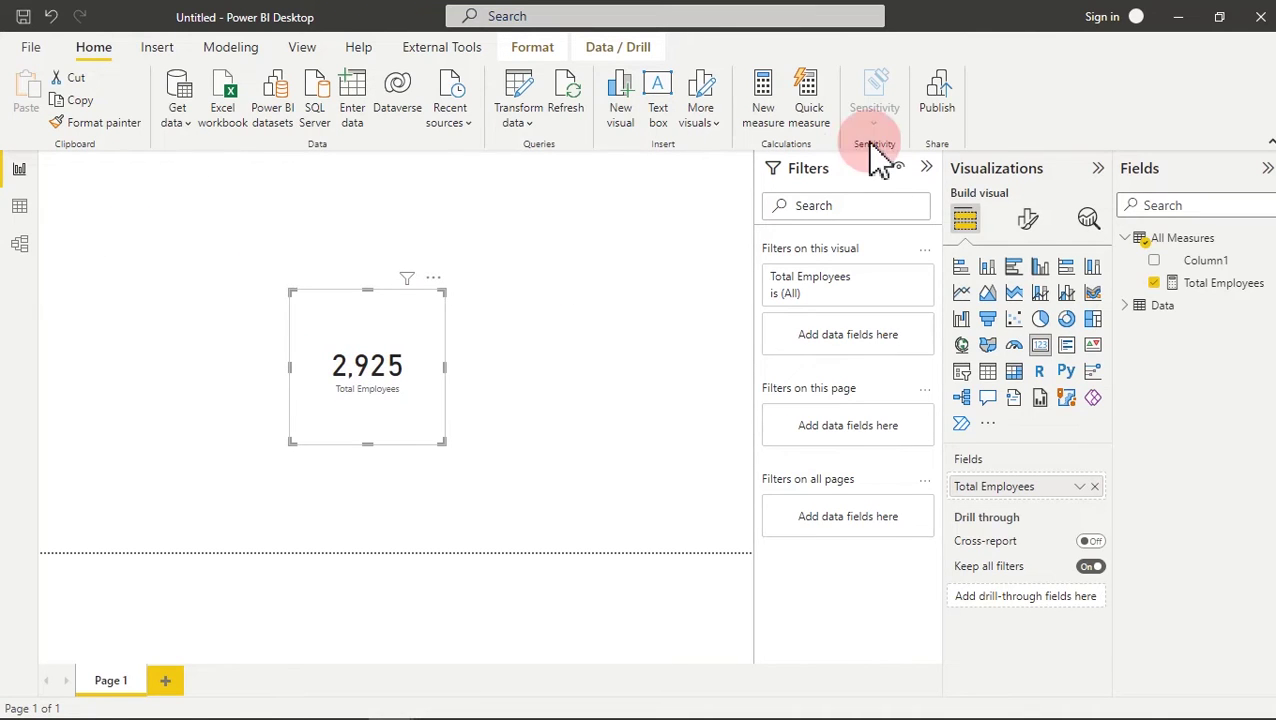
pyautogui.click(926, 167)
pyautogui.moveTo(481, 442); pyautogui.dragTo(216, 347)
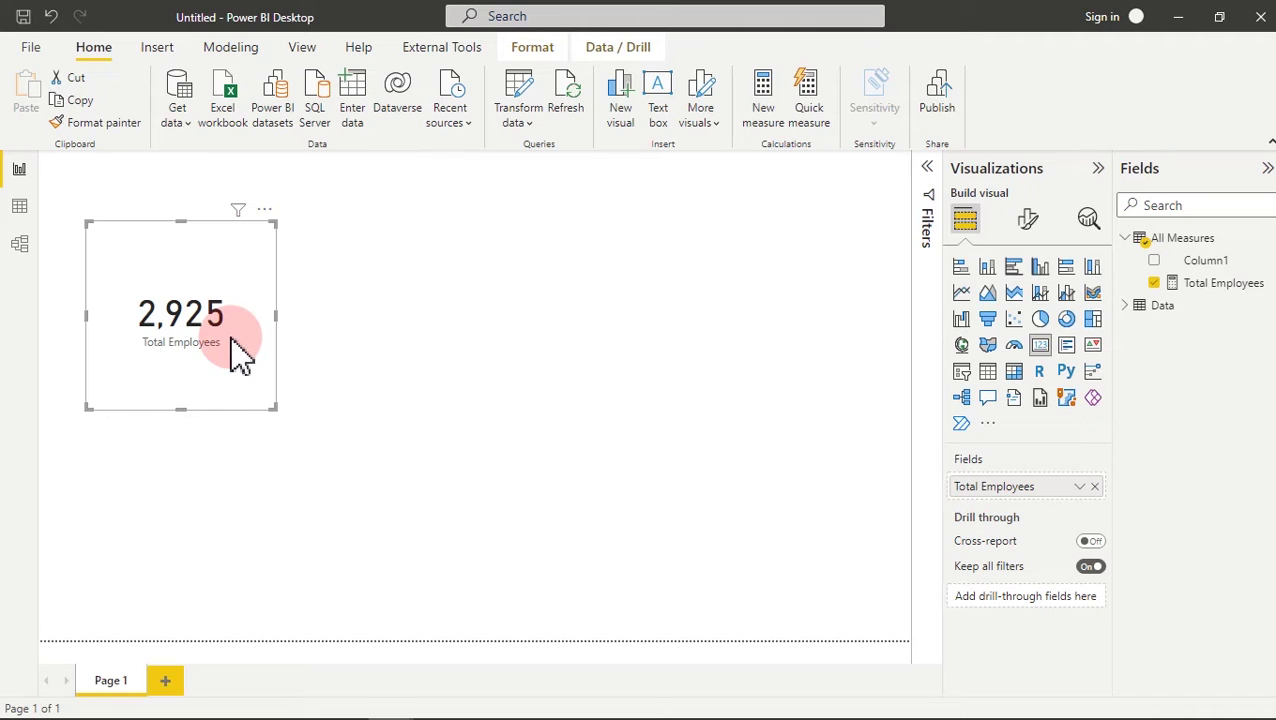
# - Compare the Attrition and CF_attrition label values in the Data table's rows, then return to report view and deselect the card
pyautogui.click(21, 215)
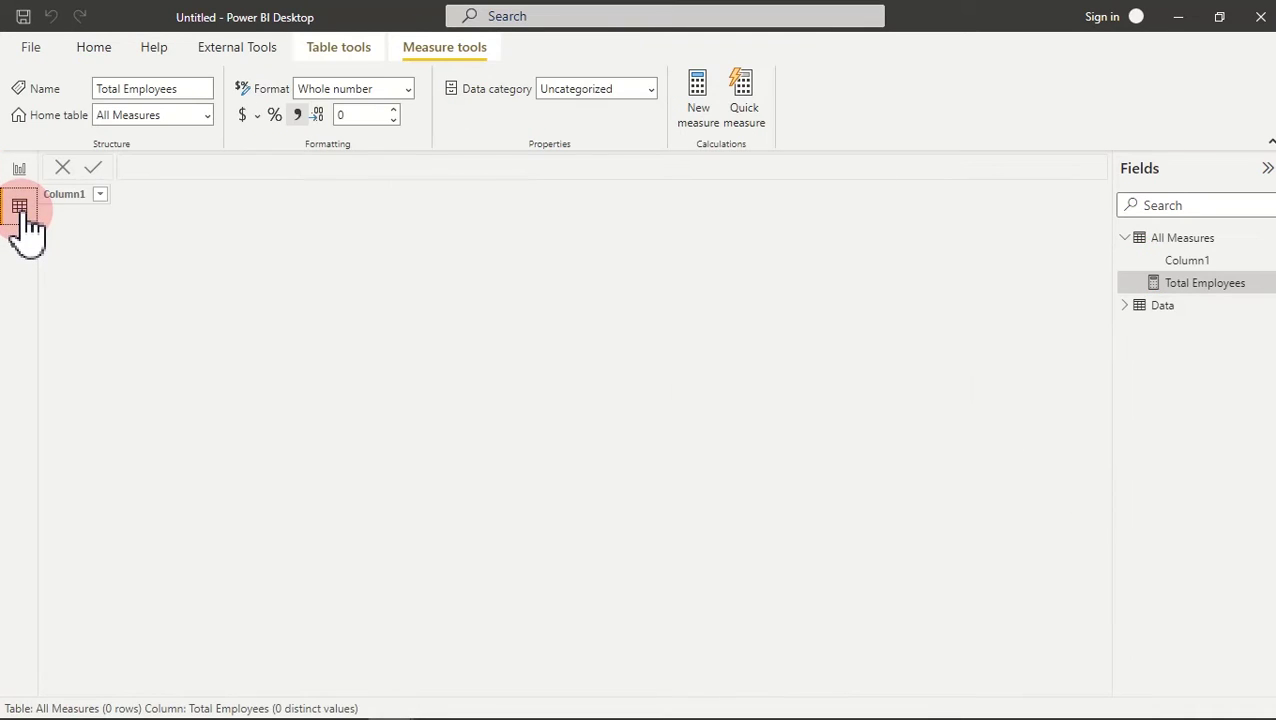
pyautogui.click(1165, 306)
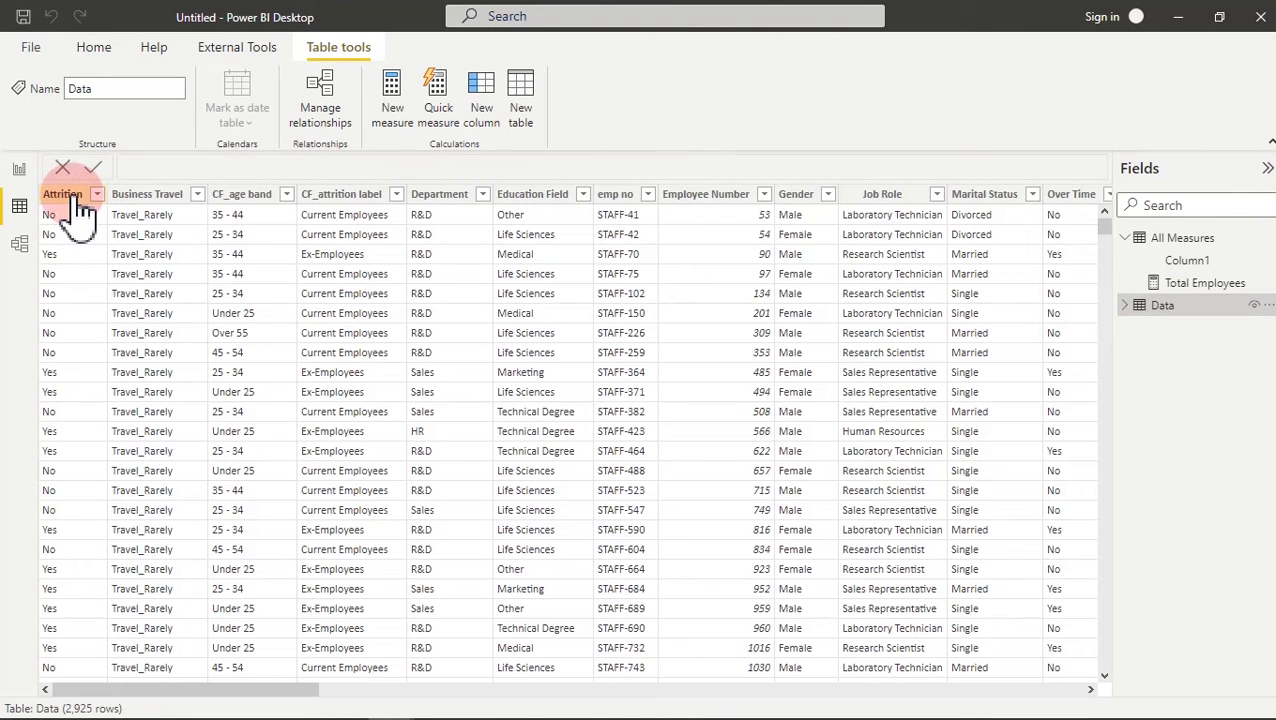
pyautogui.click(78, 198)
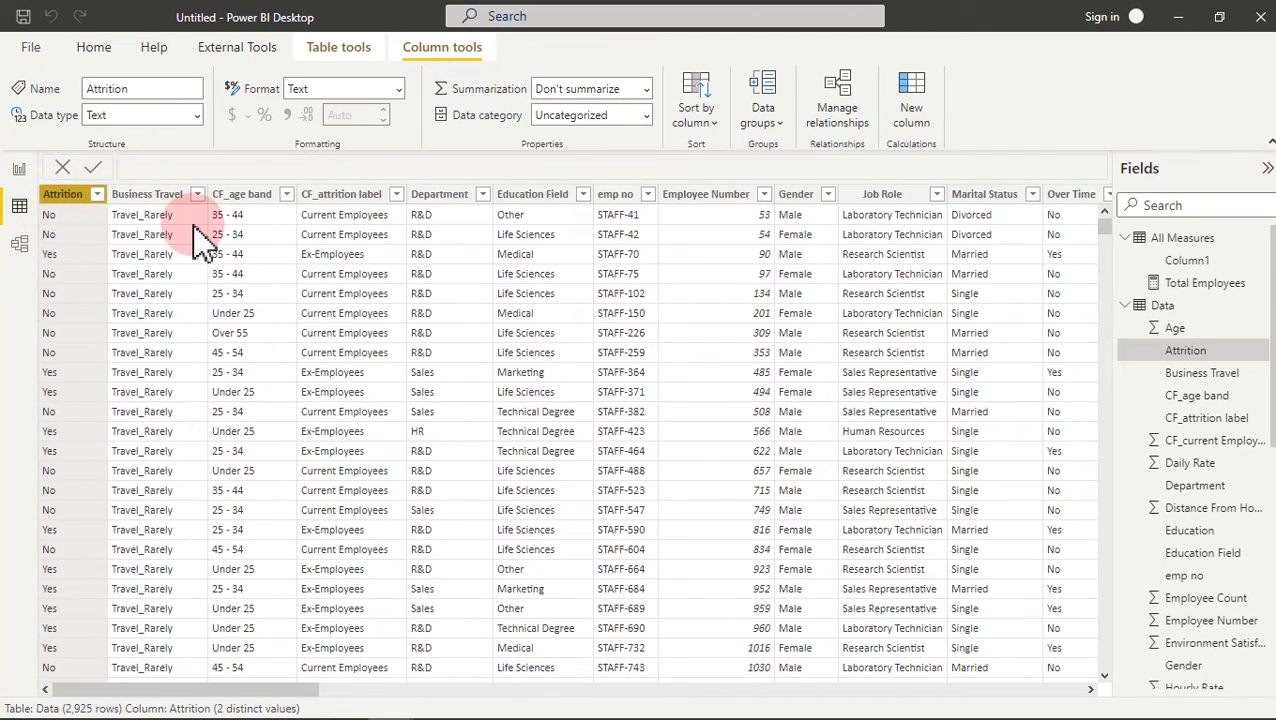
pyautogui.click(362, 230)
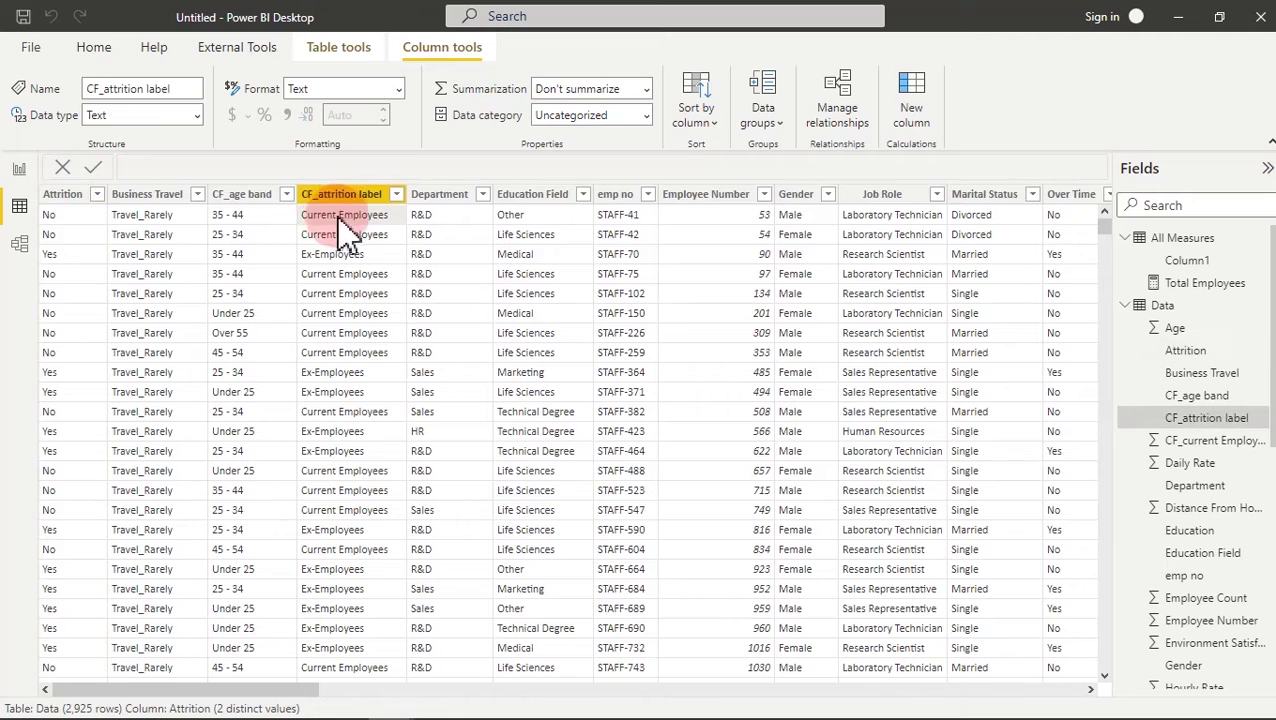
pyautogui.click(50, 256)
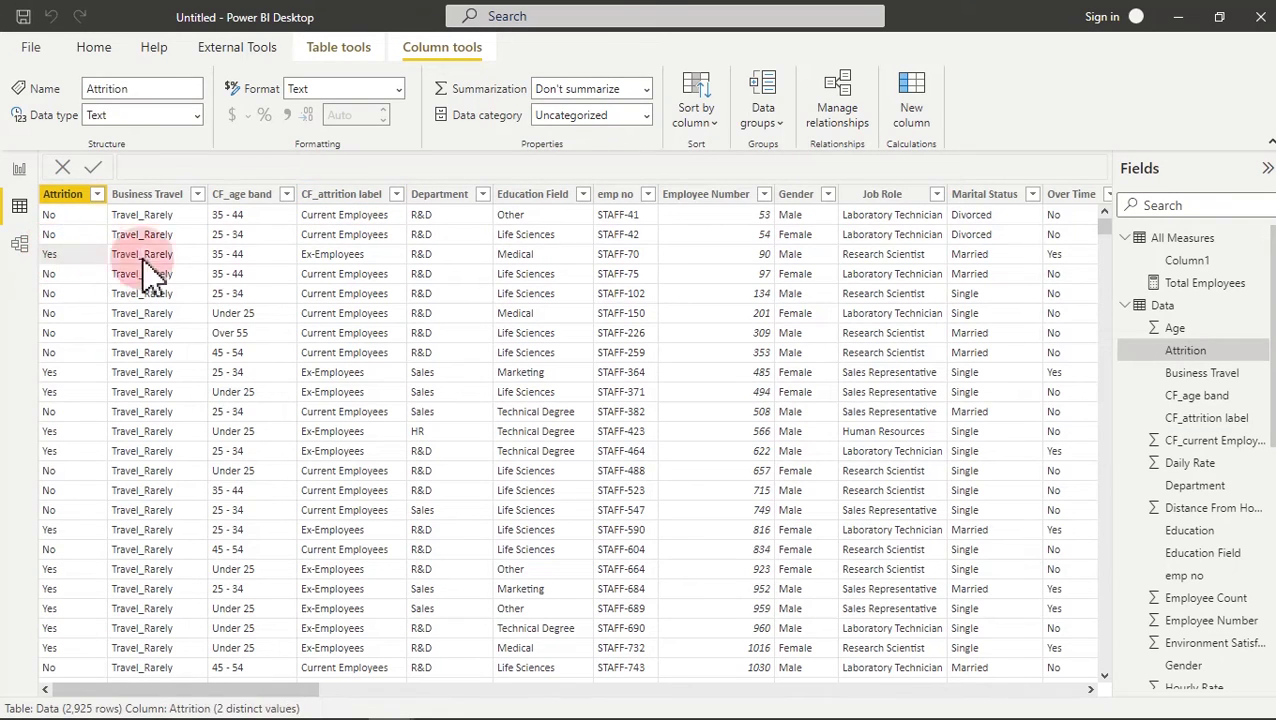
pyautogui.click(316, 274)
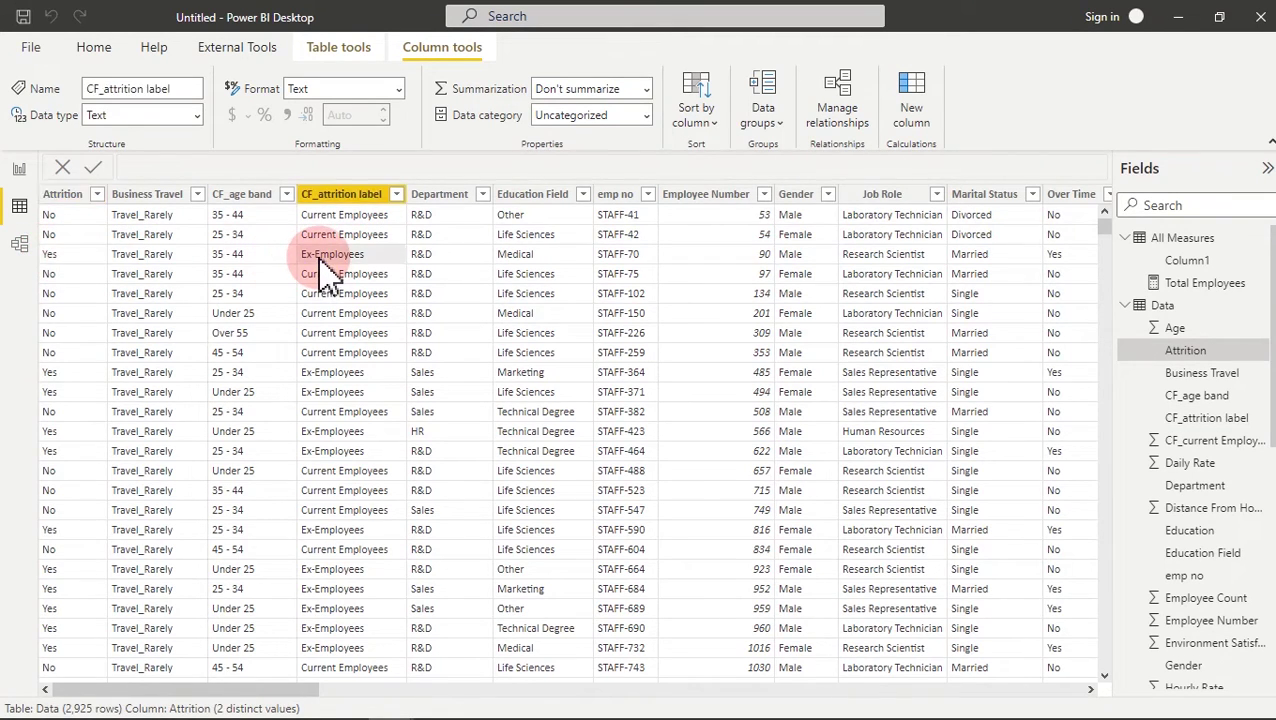
pyautogui.click(62, 262)
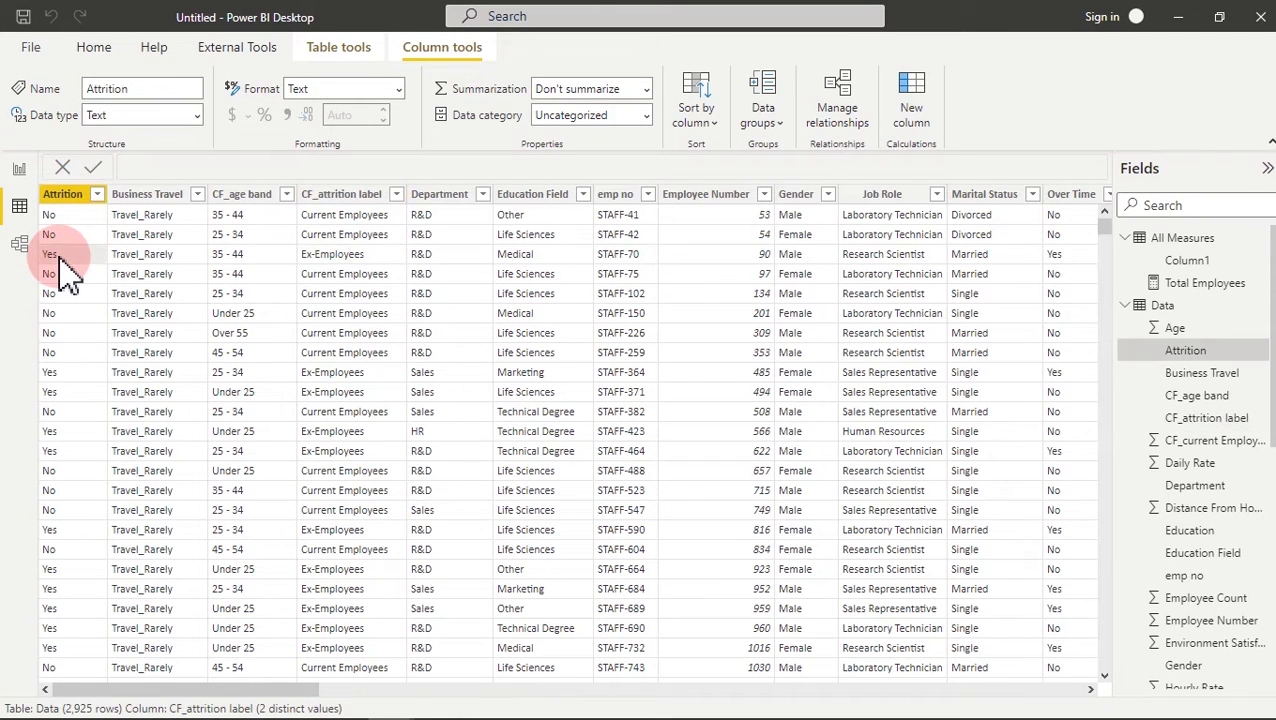
pyautogui.click(19, 170)
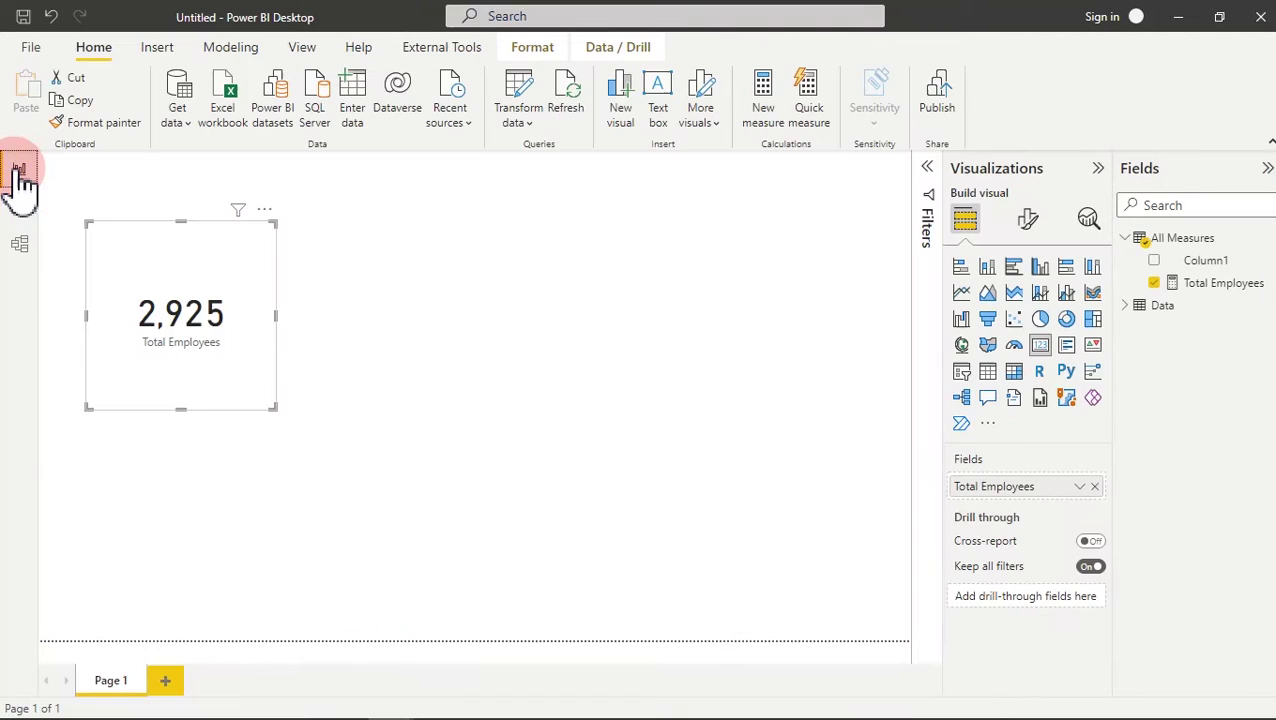
pyautogui.click(670, 318)
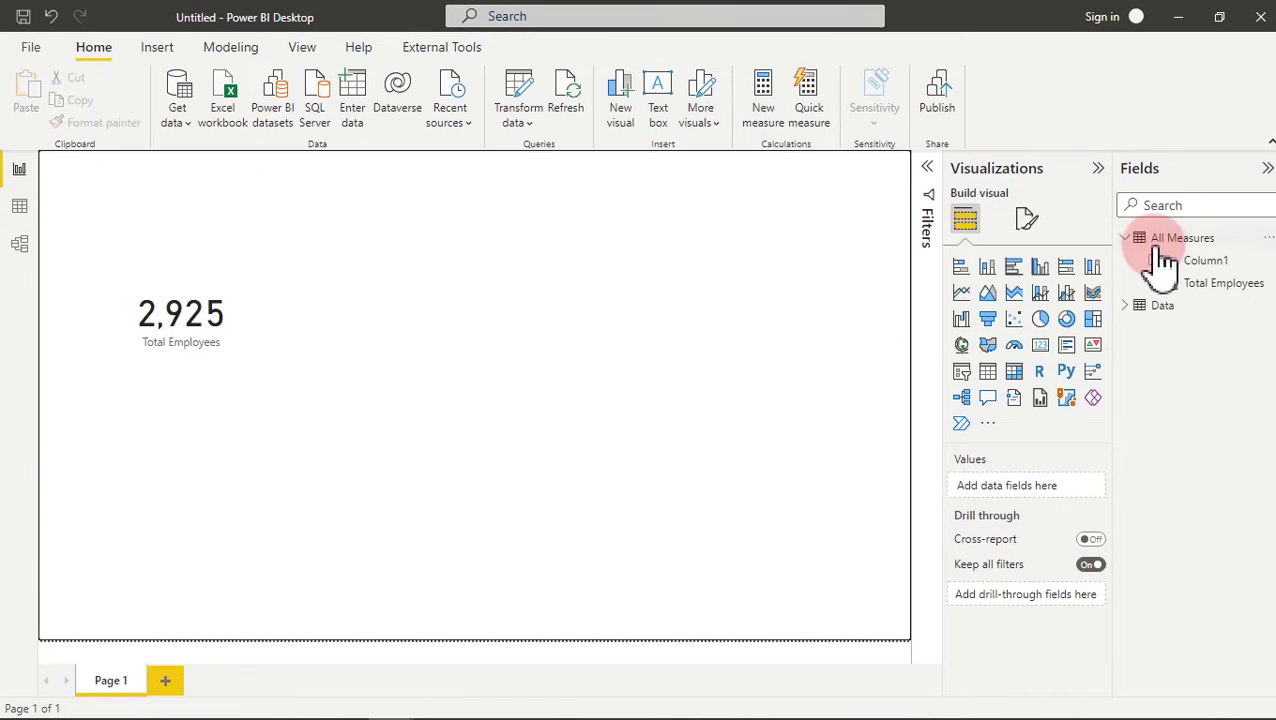
# - Add a new measure named Total Attrition to the All Measures table, starting its formula on a second line
pyautogui.click(1207, 285)
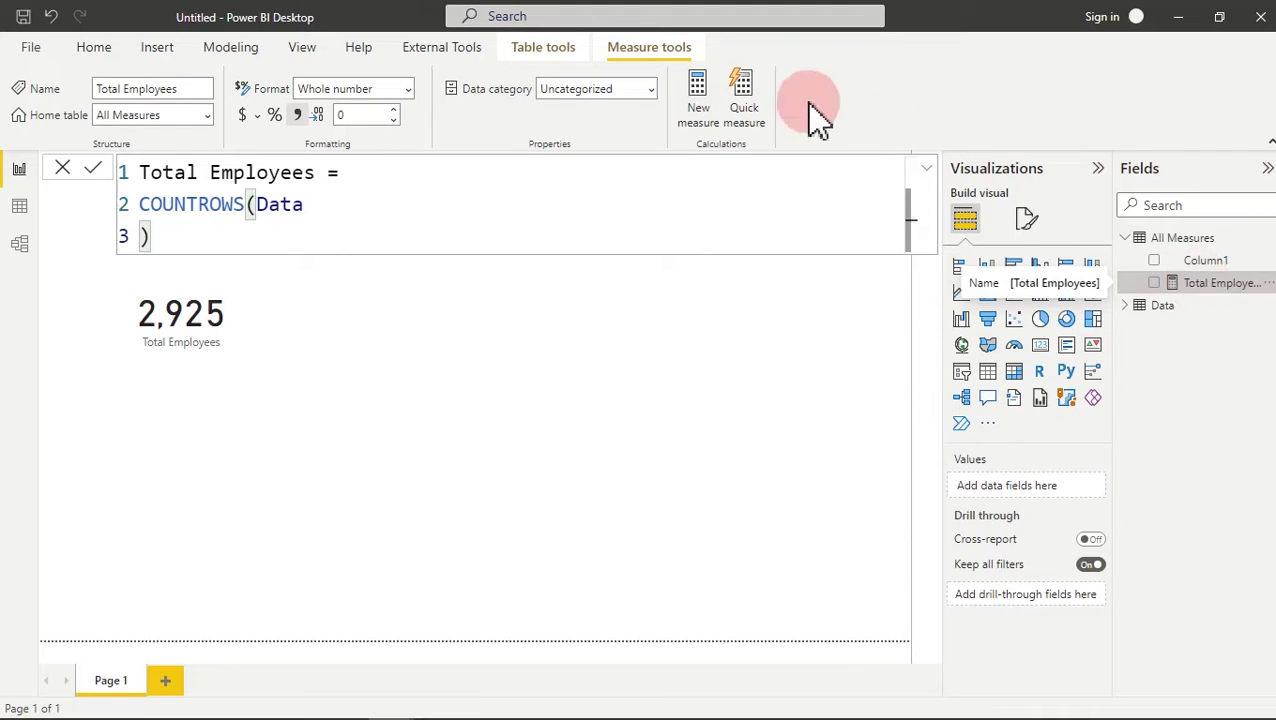
pyautogui.click(706, 106)
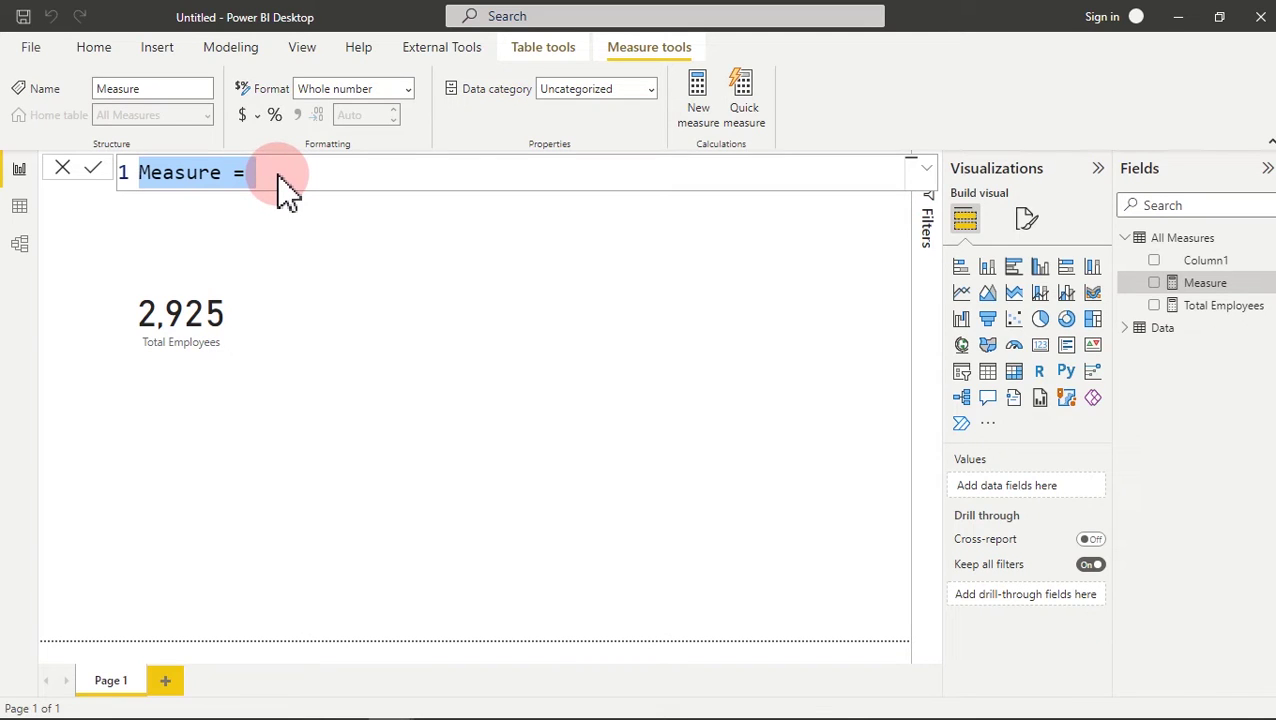
pyautogui.write('Total Attri')
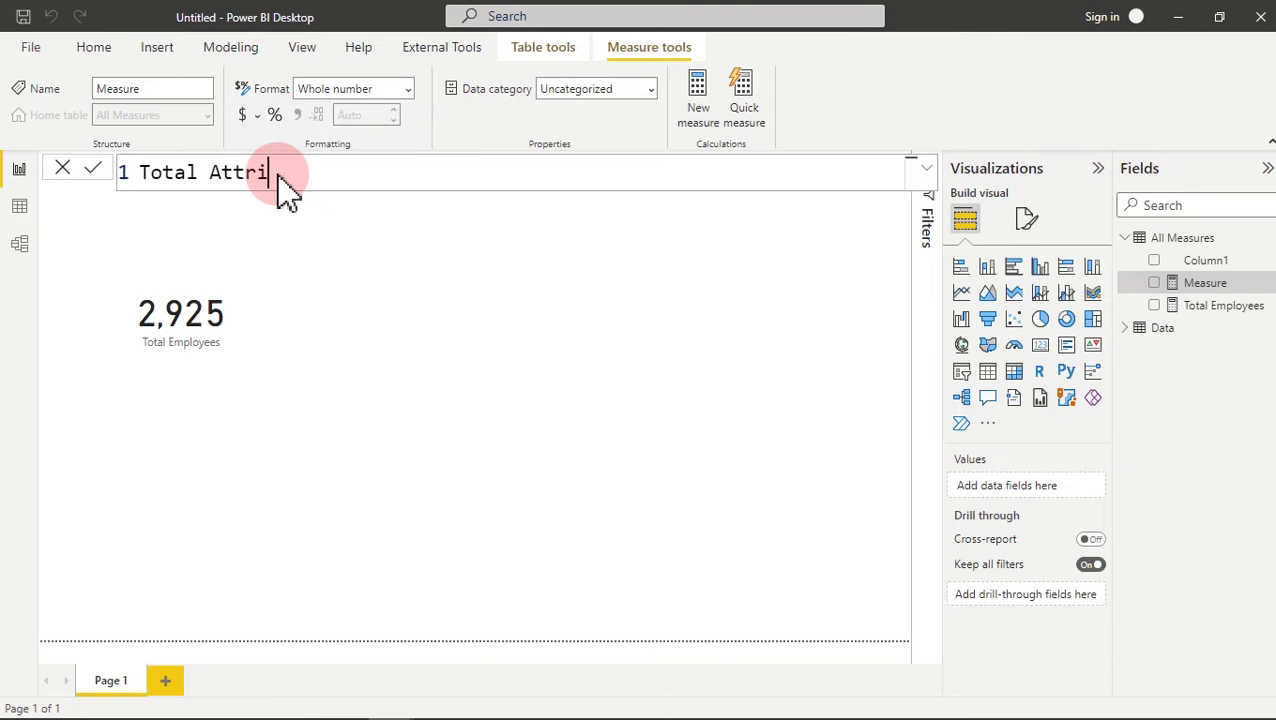
pyautogui.write('tion=')
pyautogui.hotkey('shift', 'Return')
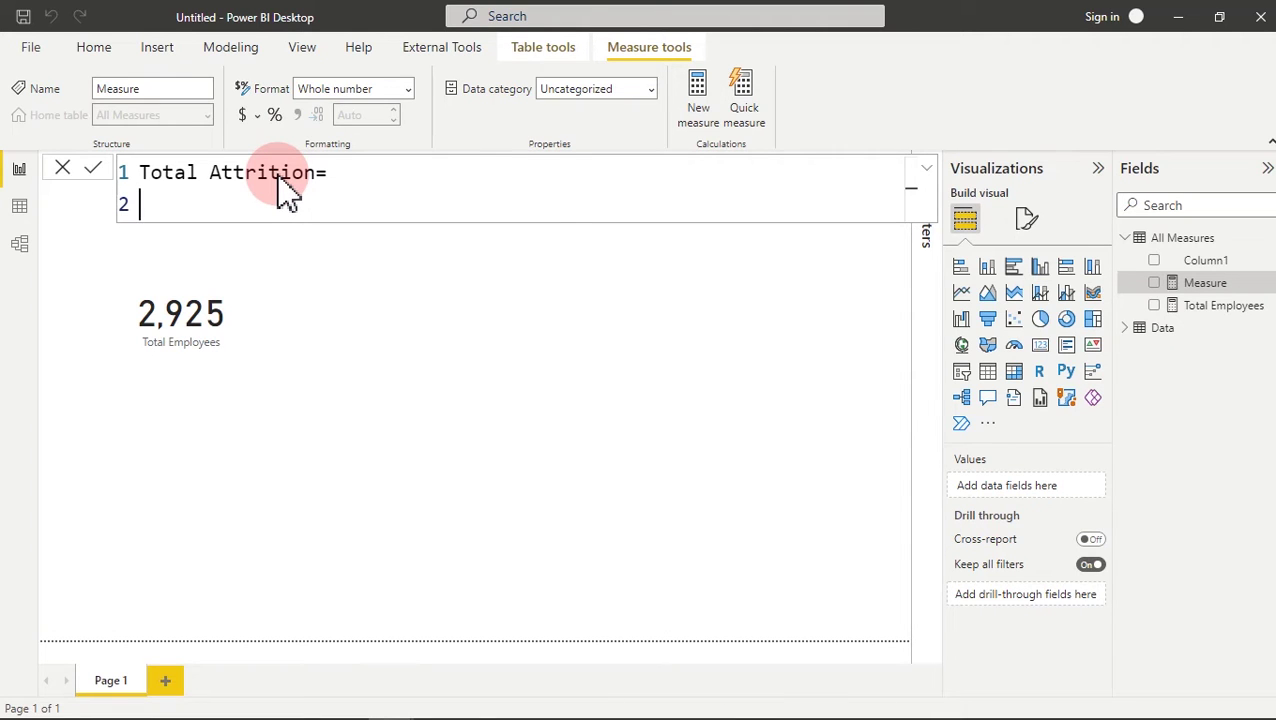
# - Begin the Total Attrition formula with CALCULATE, using the [Total Employees] measure as its expression
pyautogui.write('cal')
pyautogui.press('Tab')
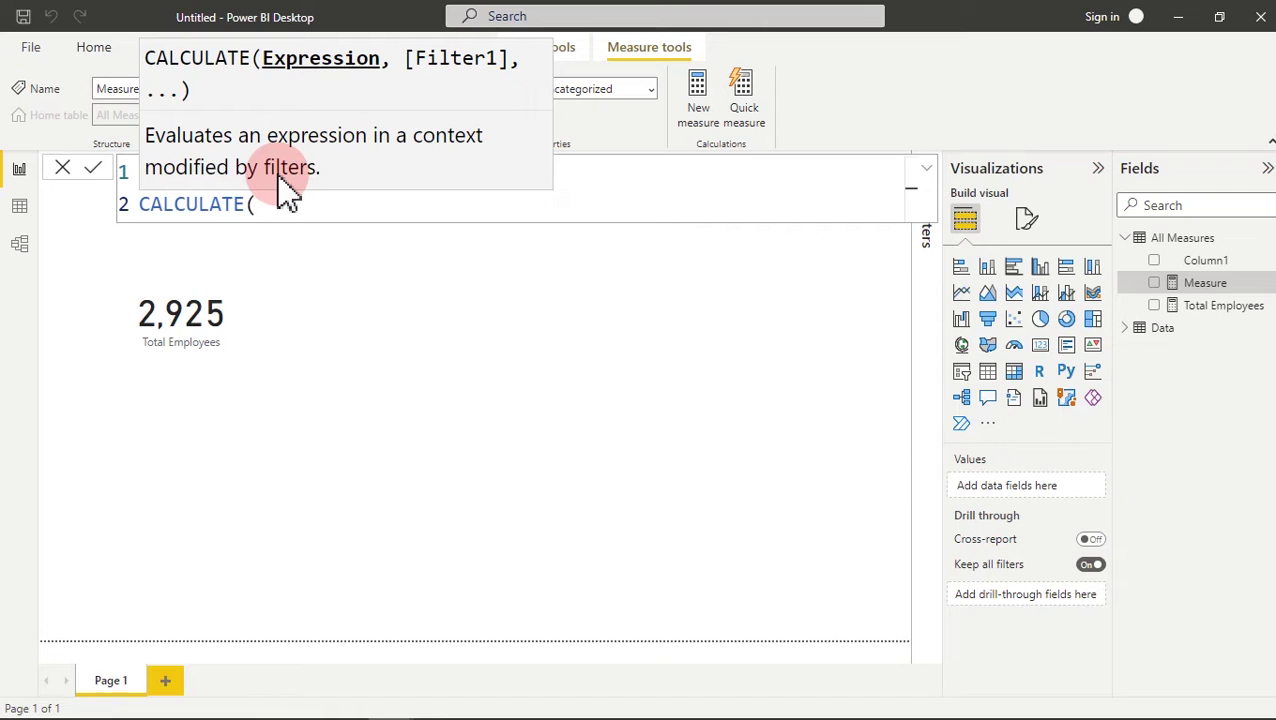
pyautogui.write('[')
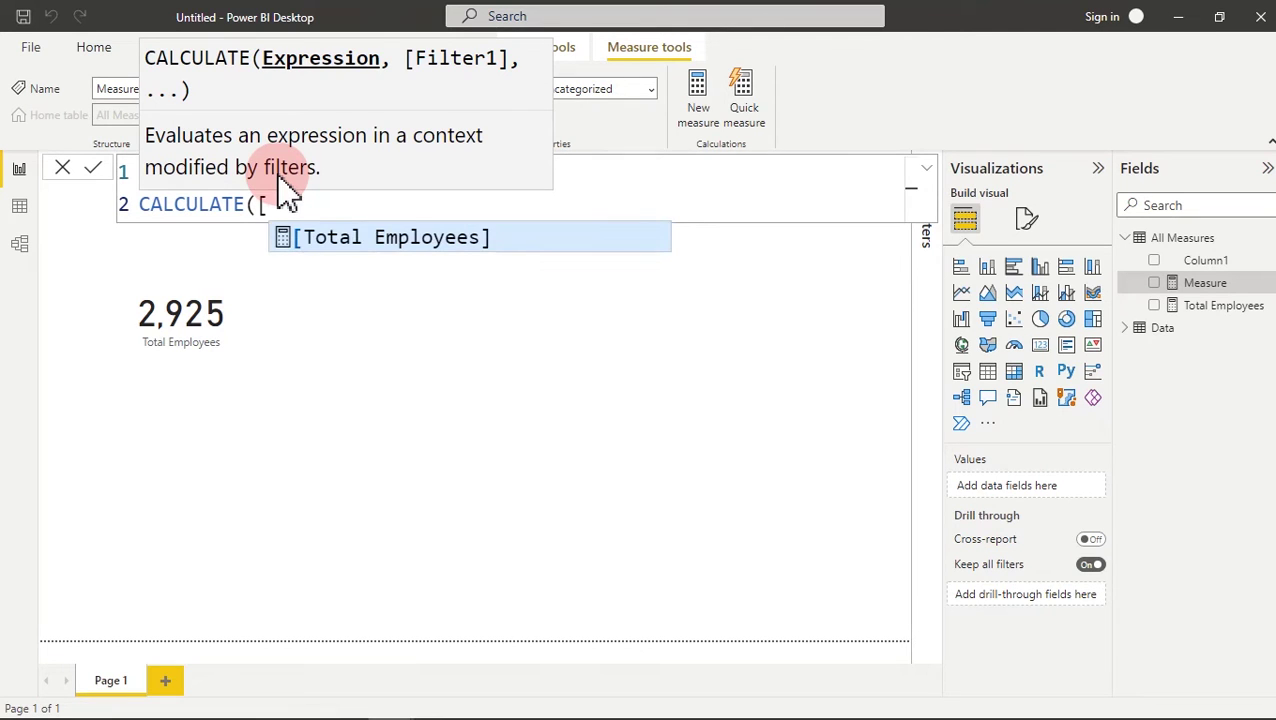
pyautogui.click(352, 237)
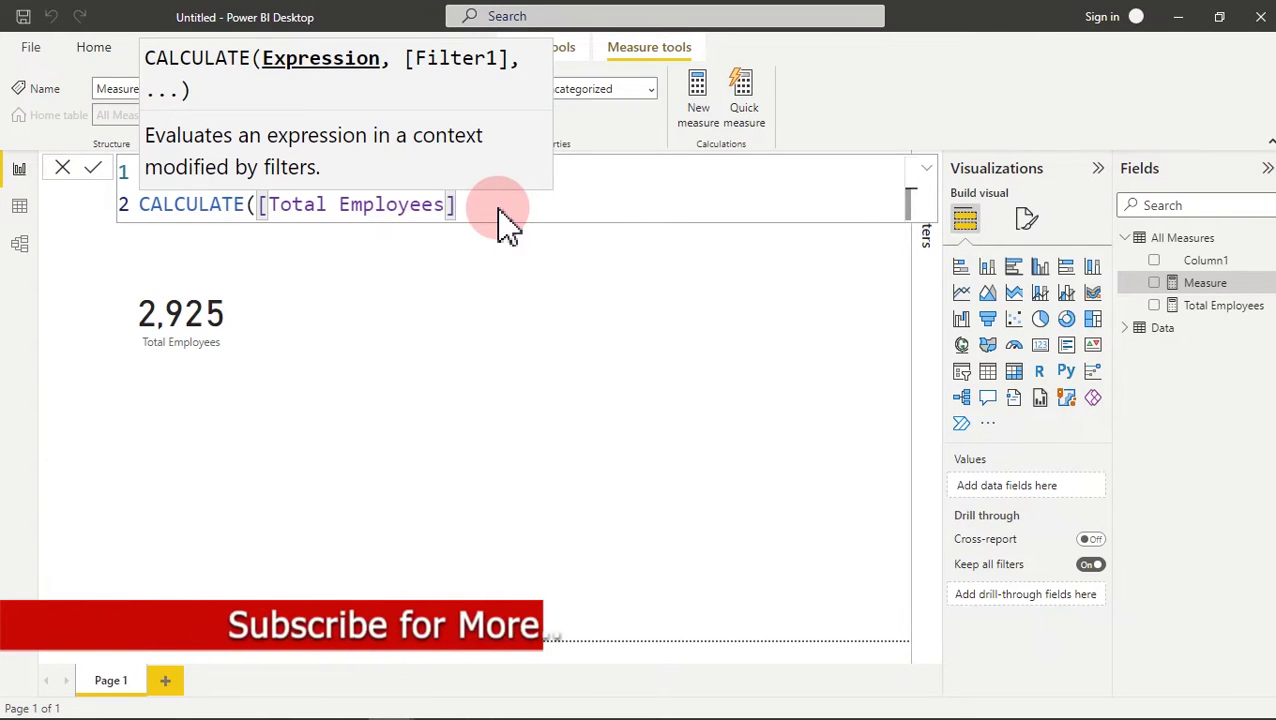
pyautogui.write(',')
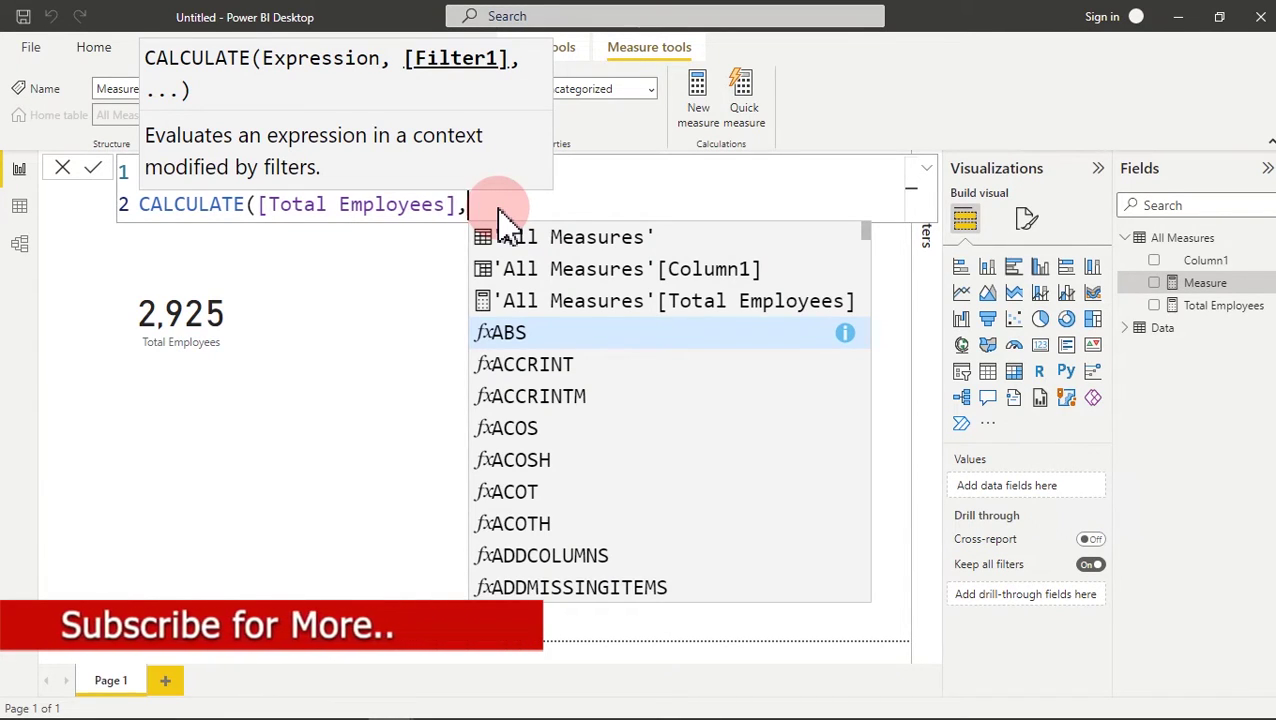
# - Add a FILTER function over the Data table as CALCULATE's filter argument, with its condition starting on a third line
pyautogui.write('fil')
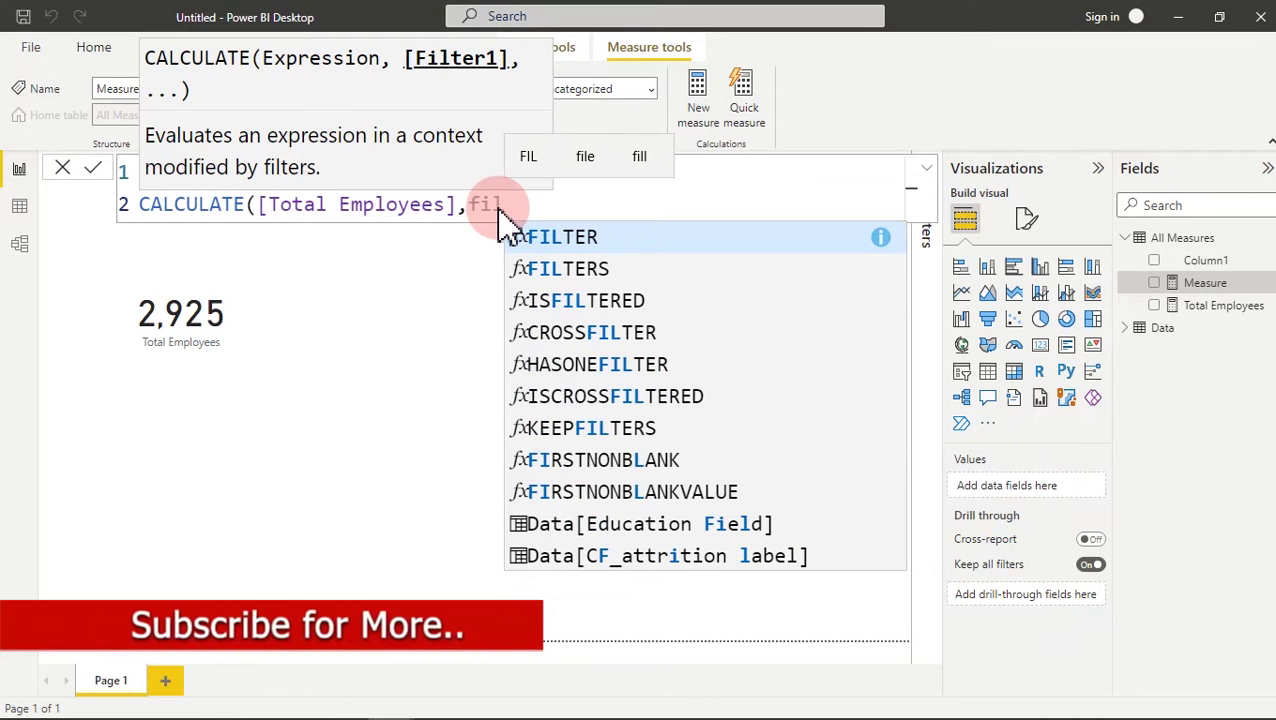
pyautogui.press('Tab')
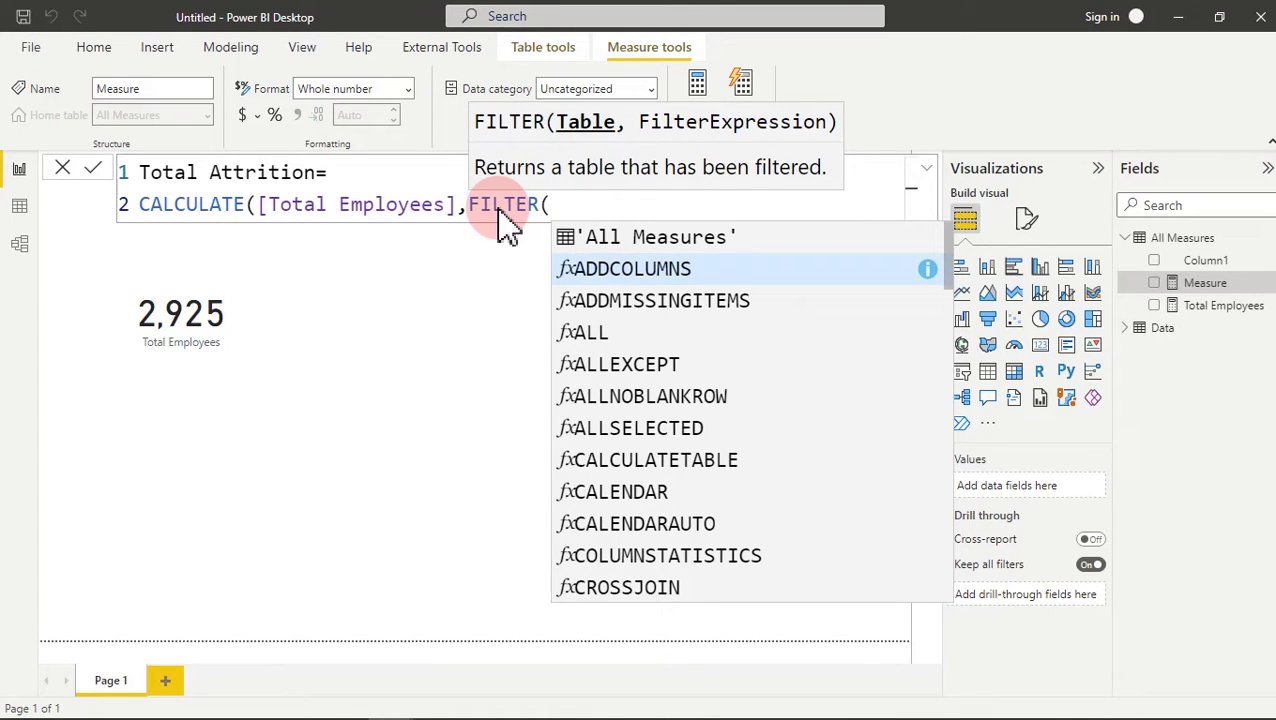
pyautogui.write('data')
pyautogui.press('Down')
pyautogui.press('Down')
pyautogui.press('Tab')
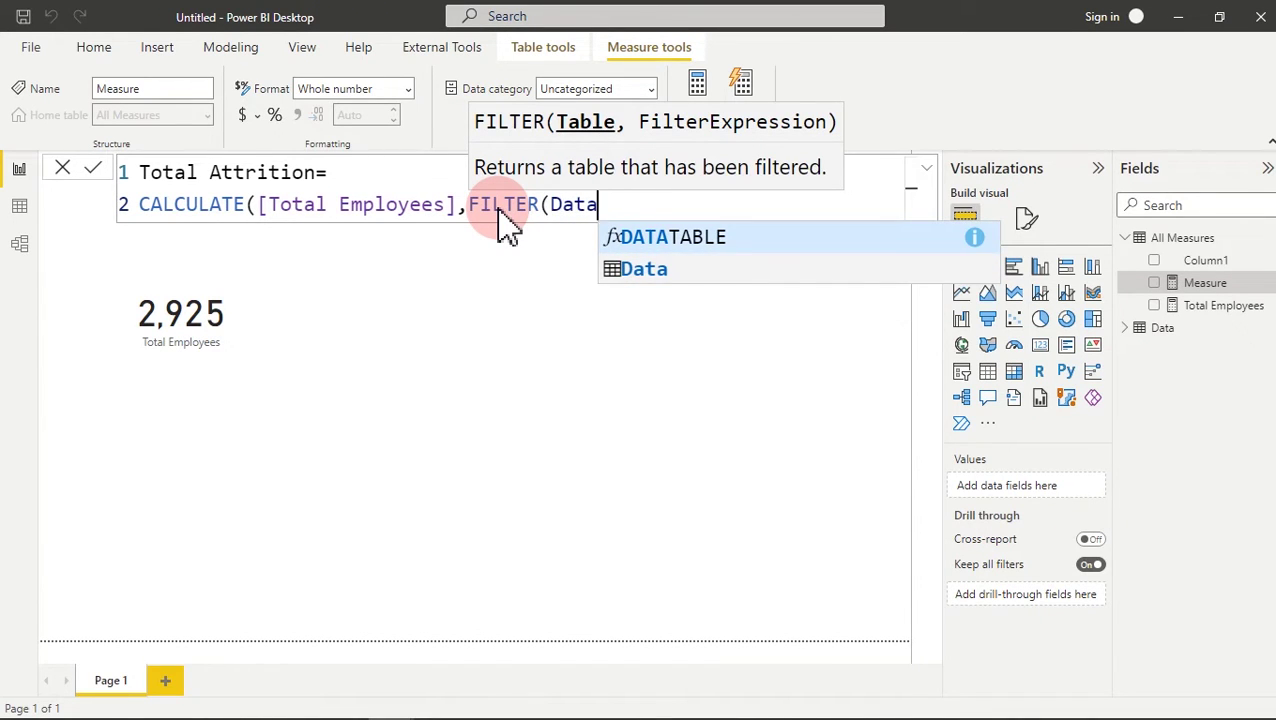
pyautogui.write(',')
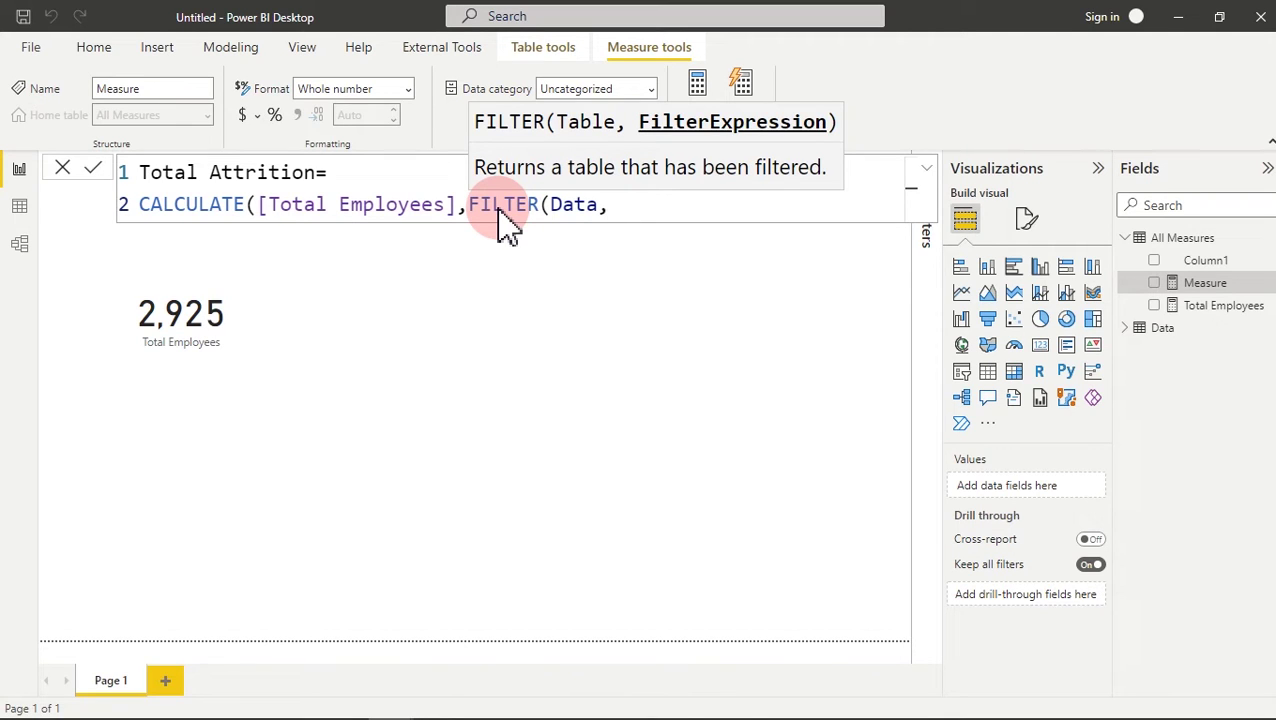
pyautogui.hotkey('shift', 'Return')
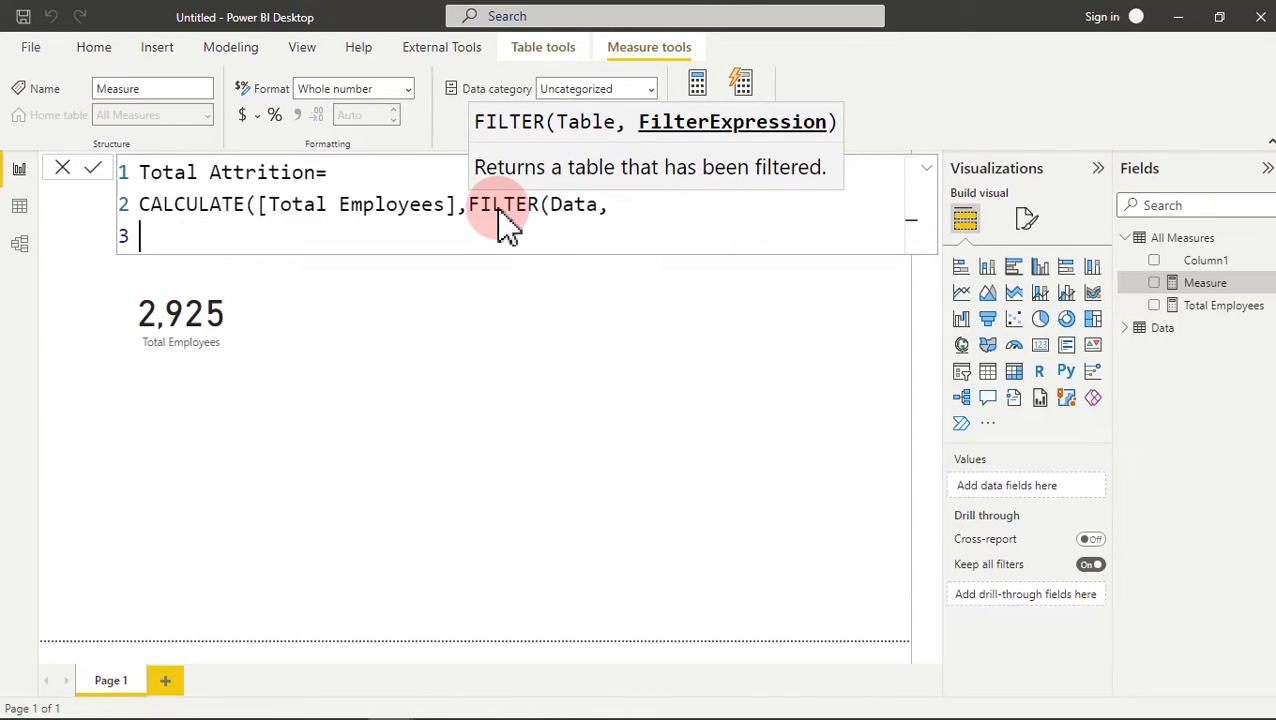
# - Complete the filter condition as Data[Attrition]="yes", close both functions' parentheses on a new line, and commit the measure
pyautogui.write('att')
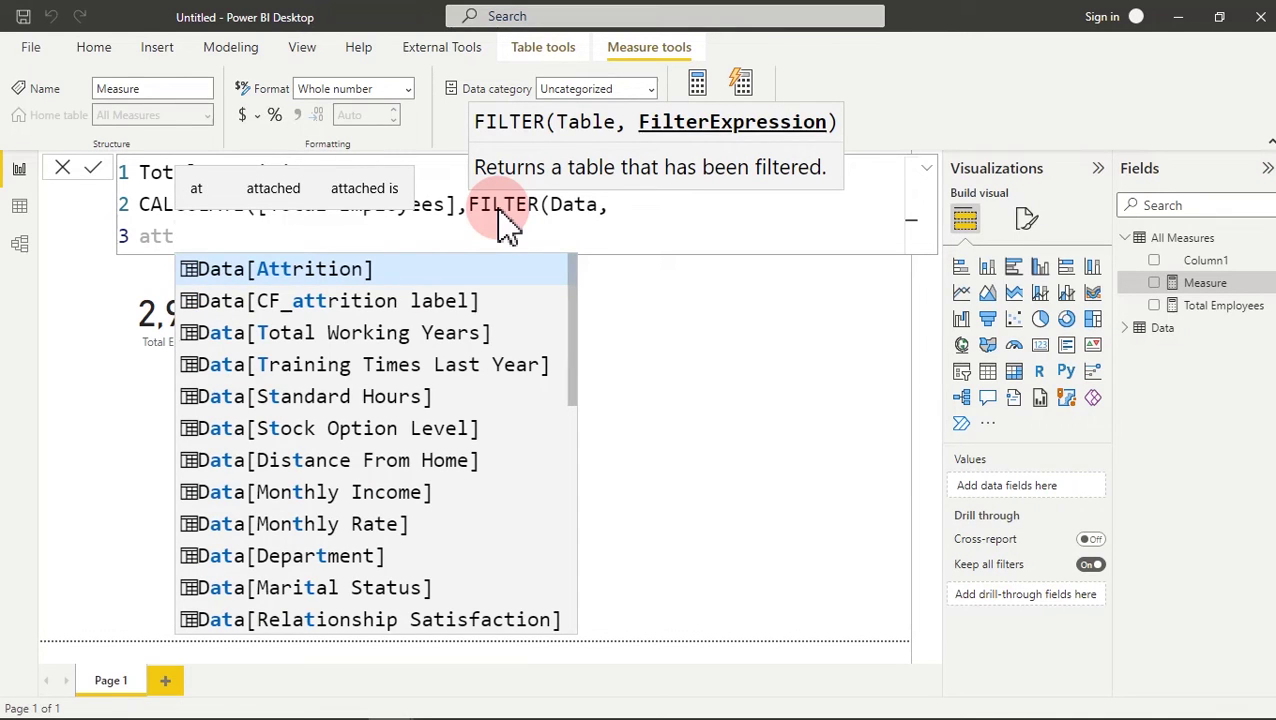
pyautogui.click(385, 268)
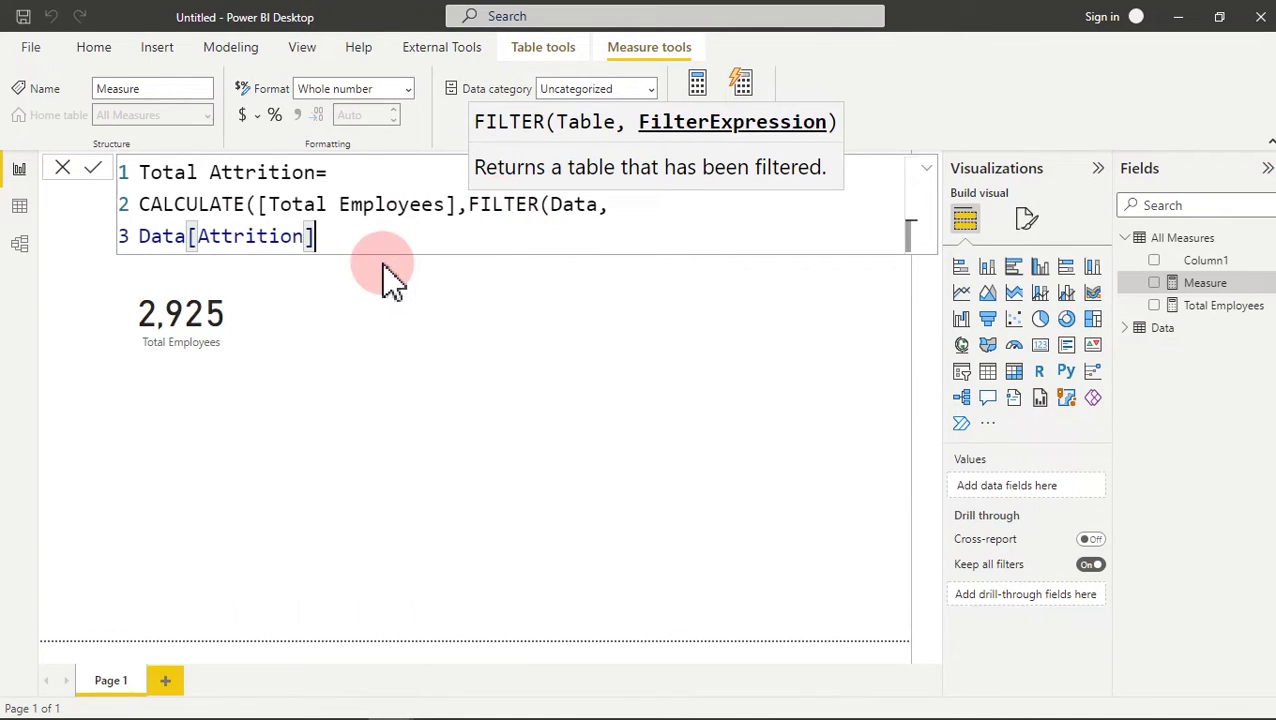
pyautogui.click(283, 238)
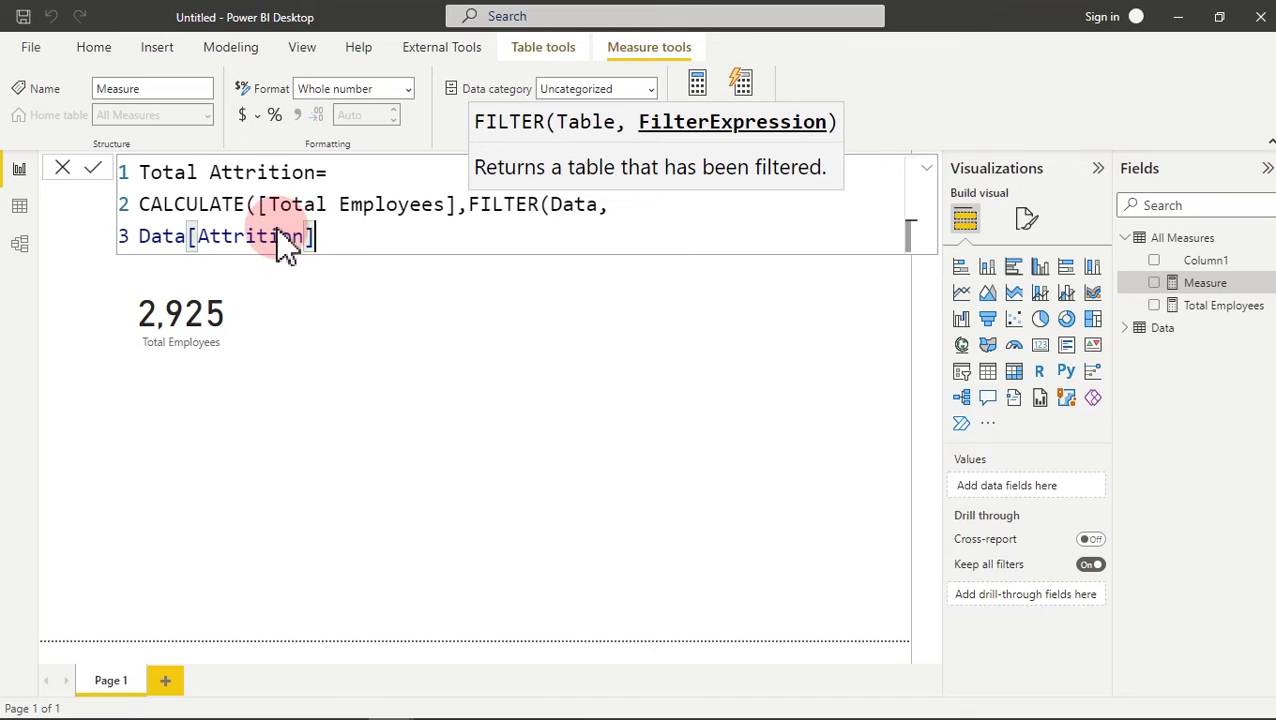
pyautogui.click(315, 238)
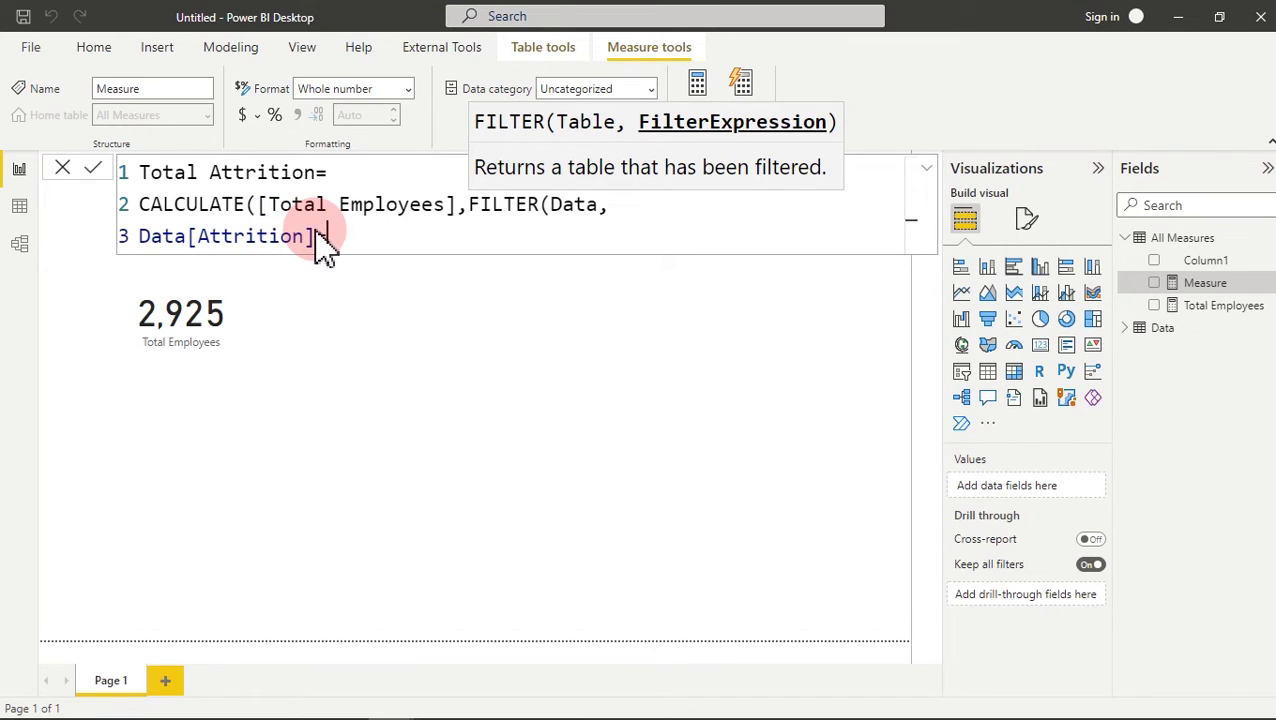
pyautogui.write('="y')
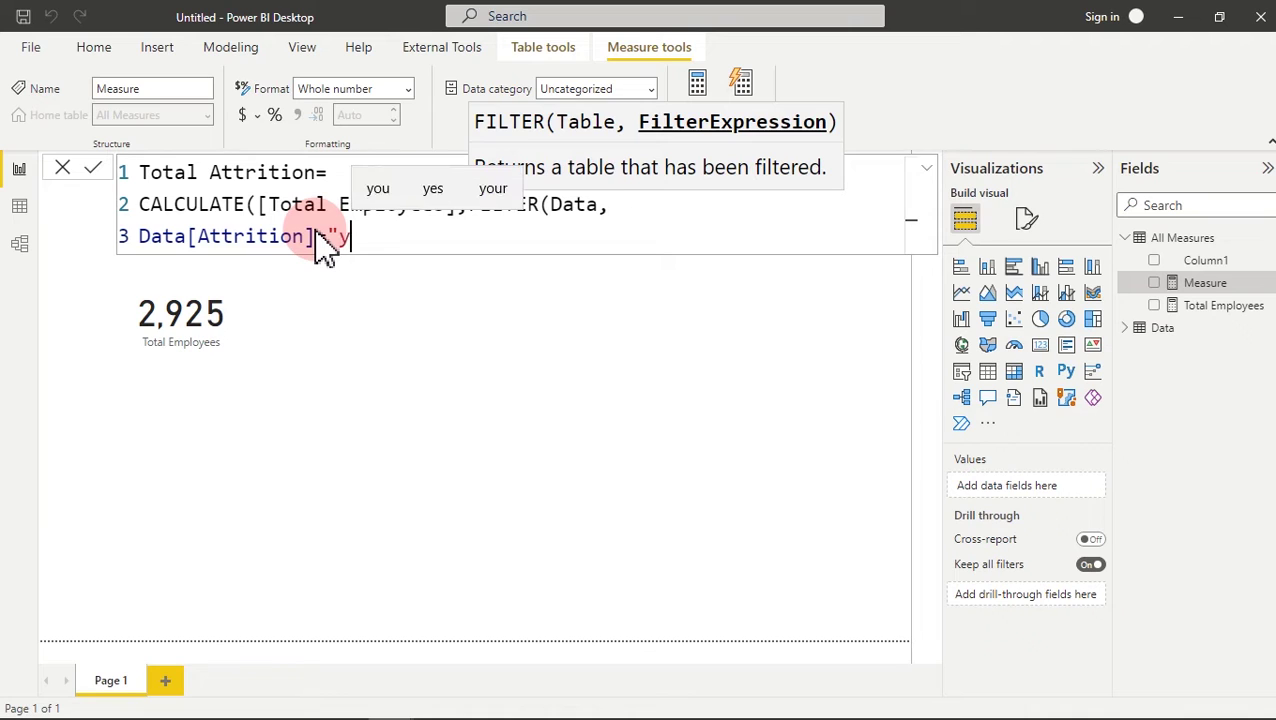
pyautogui.write('es"')
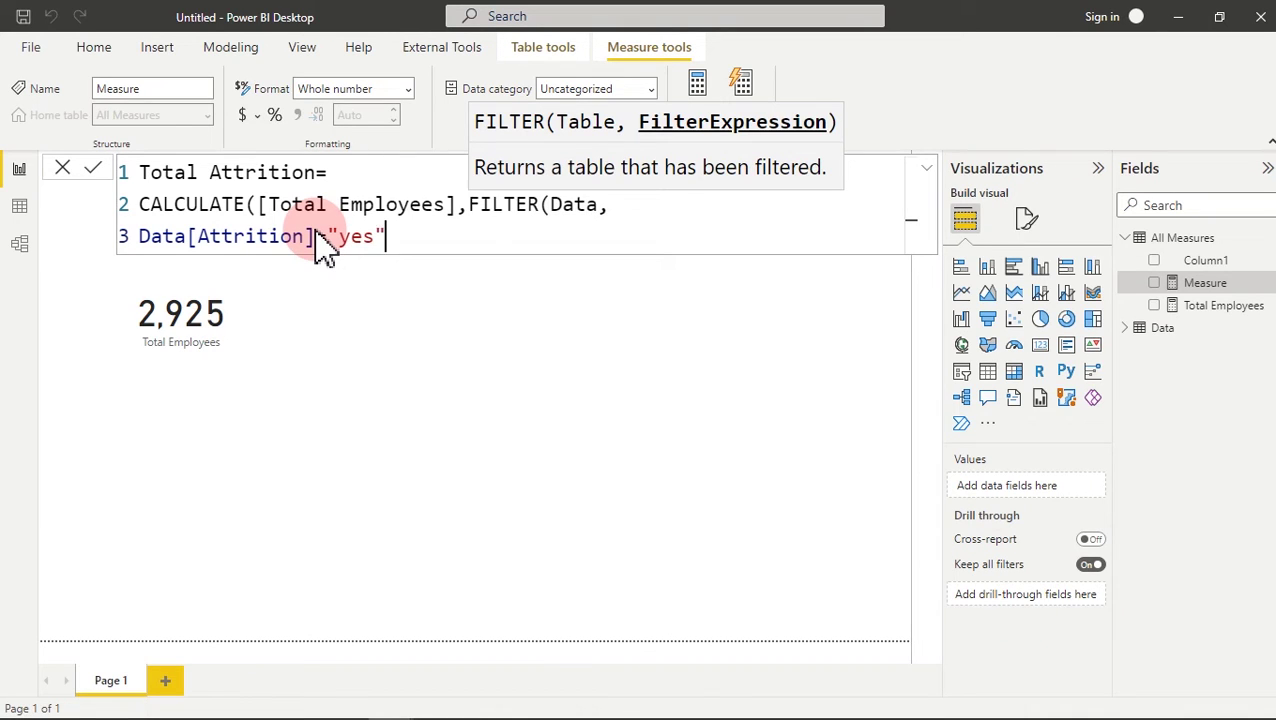
pyautogui.hotkey('shift', 'Return')
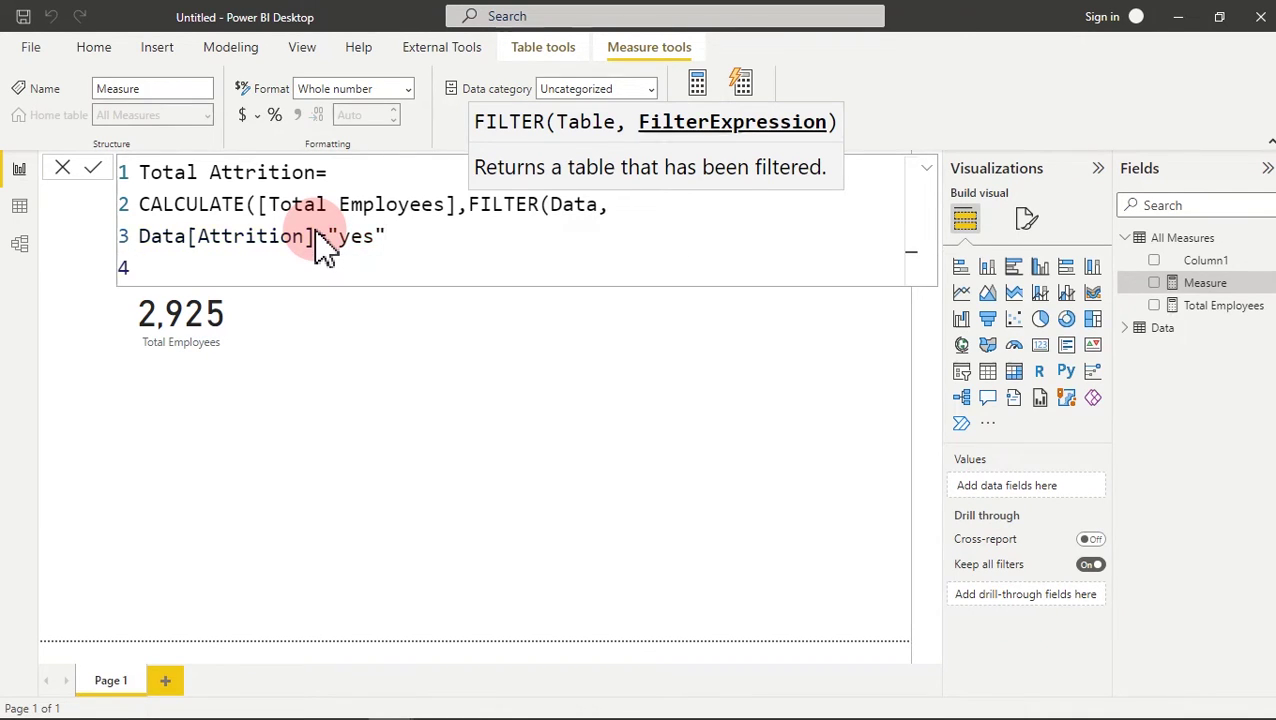
pyautogui.write(')')
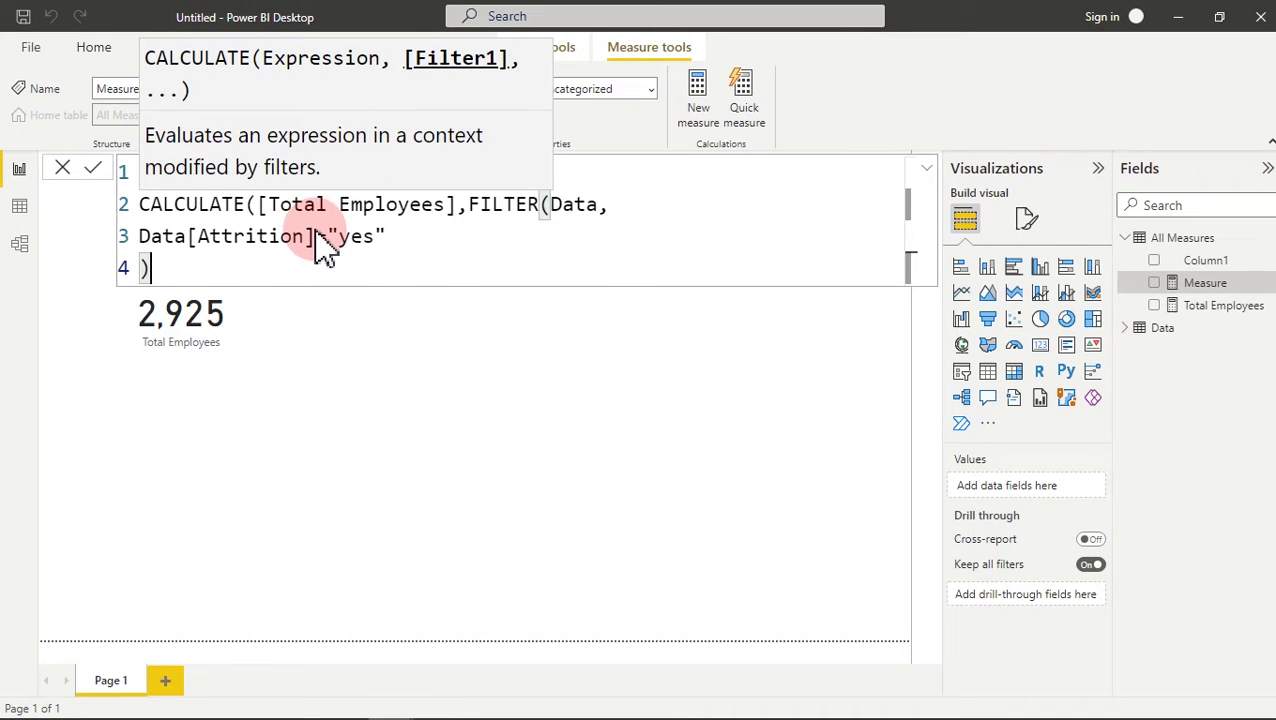
pyautogui.press('Return')
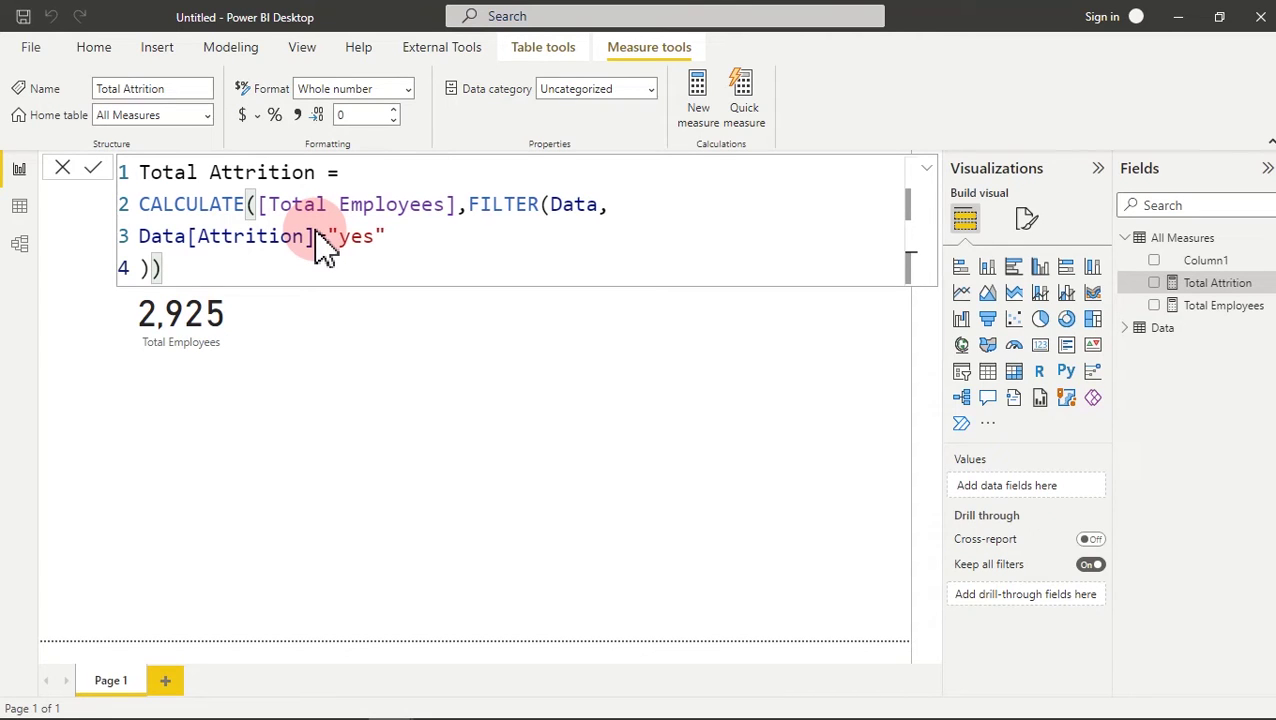
# - Show Total Attrition in a new card visual and place it near the middle of the page
pyautogui.click(400, 380)
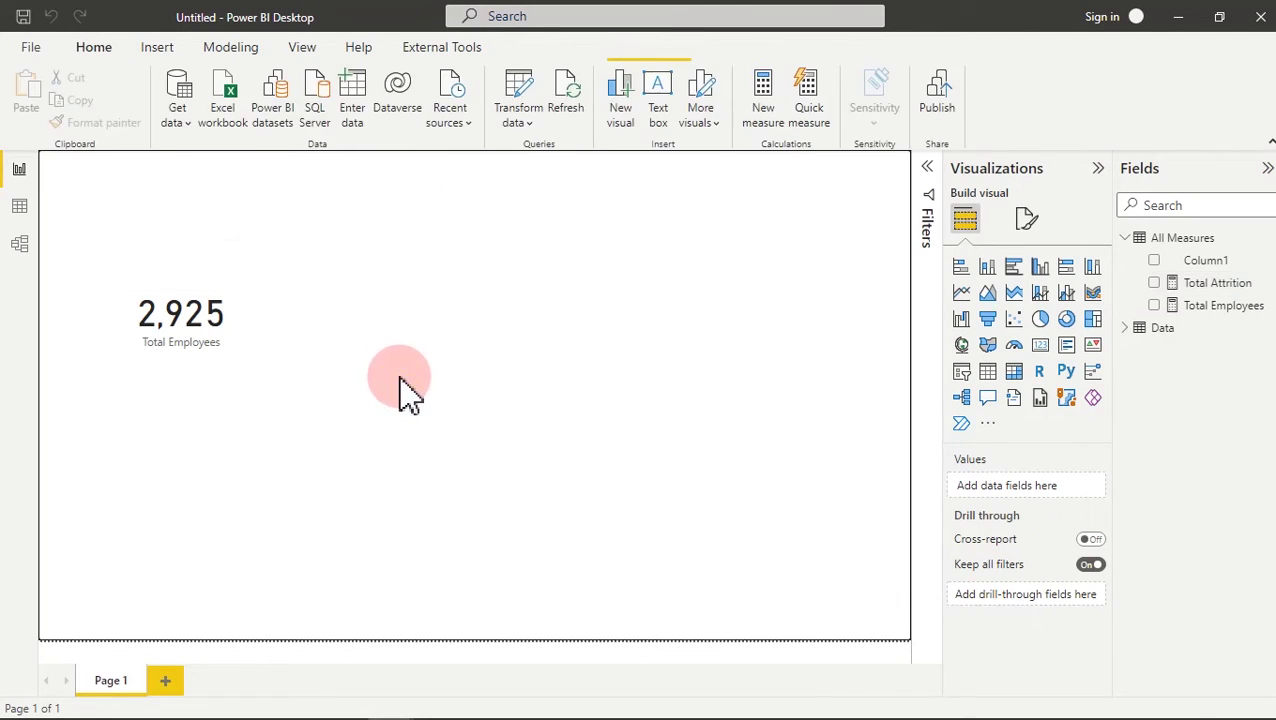
pyautogui.click(1045, 348)
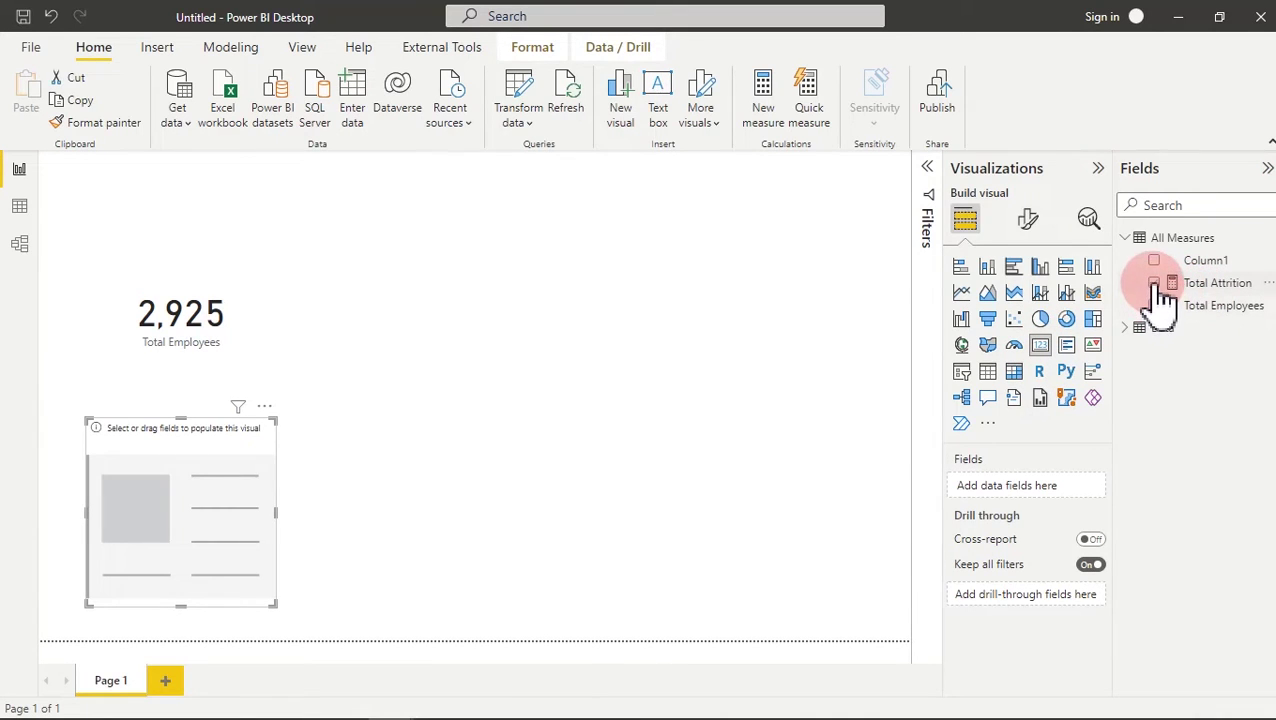
pyautogui.click(1155, 284)
pyautogui.moveTo(171, 501); pyautogui.dragTo(480, 314)
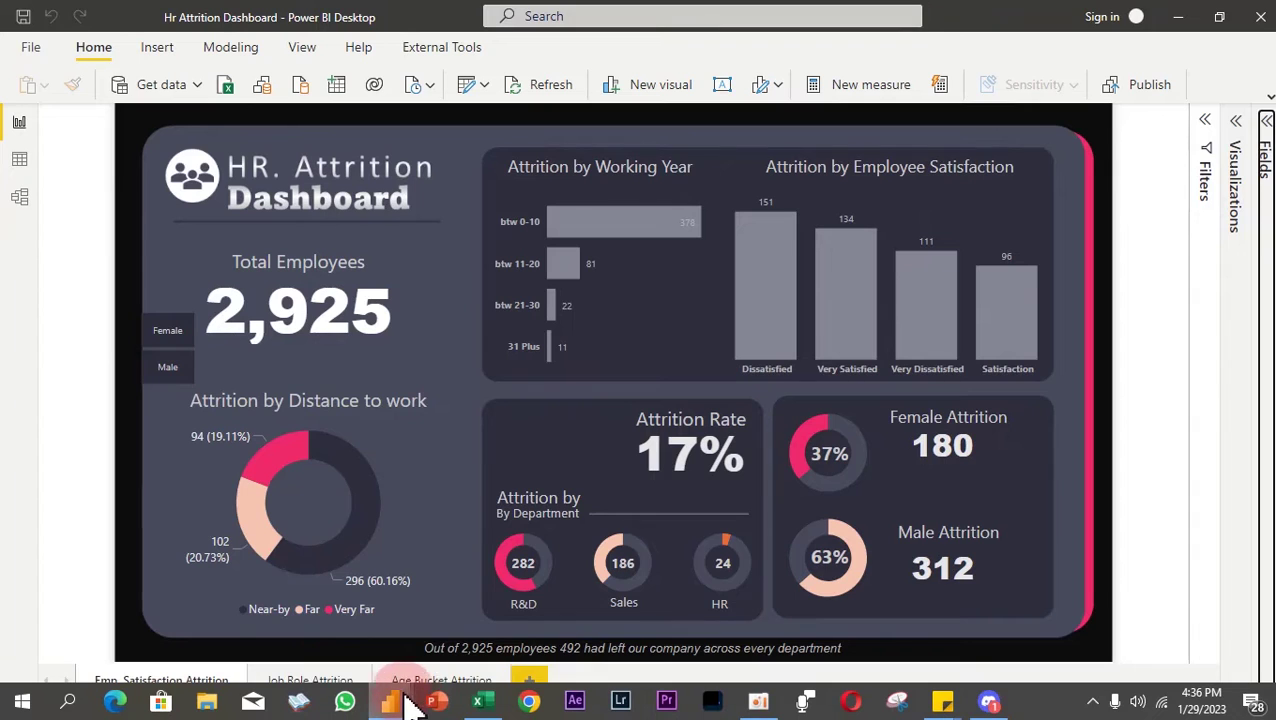
# - Switch back to the Untitled report and open its data in Power Query Editor at the Data query's Distance From Home column
pyautogui.moveTo(390, 700)
pyautogui.click(500, 615)
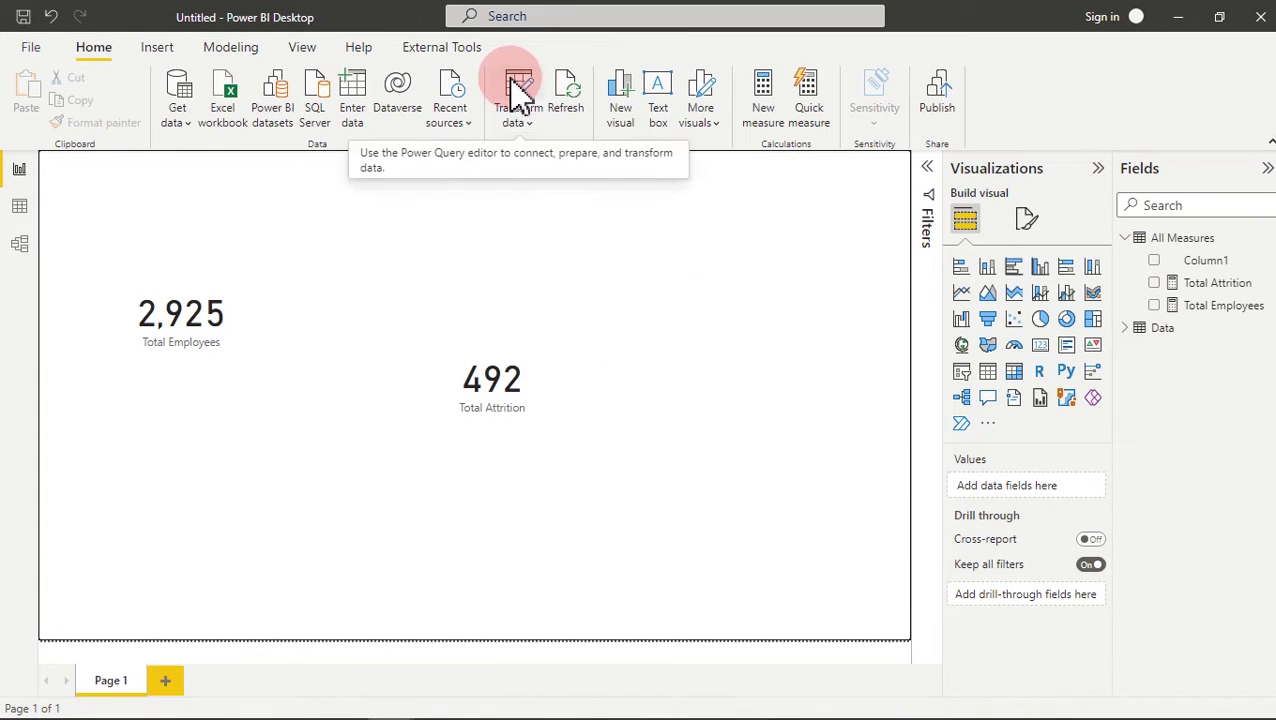
pyautogui.click(520, 95)
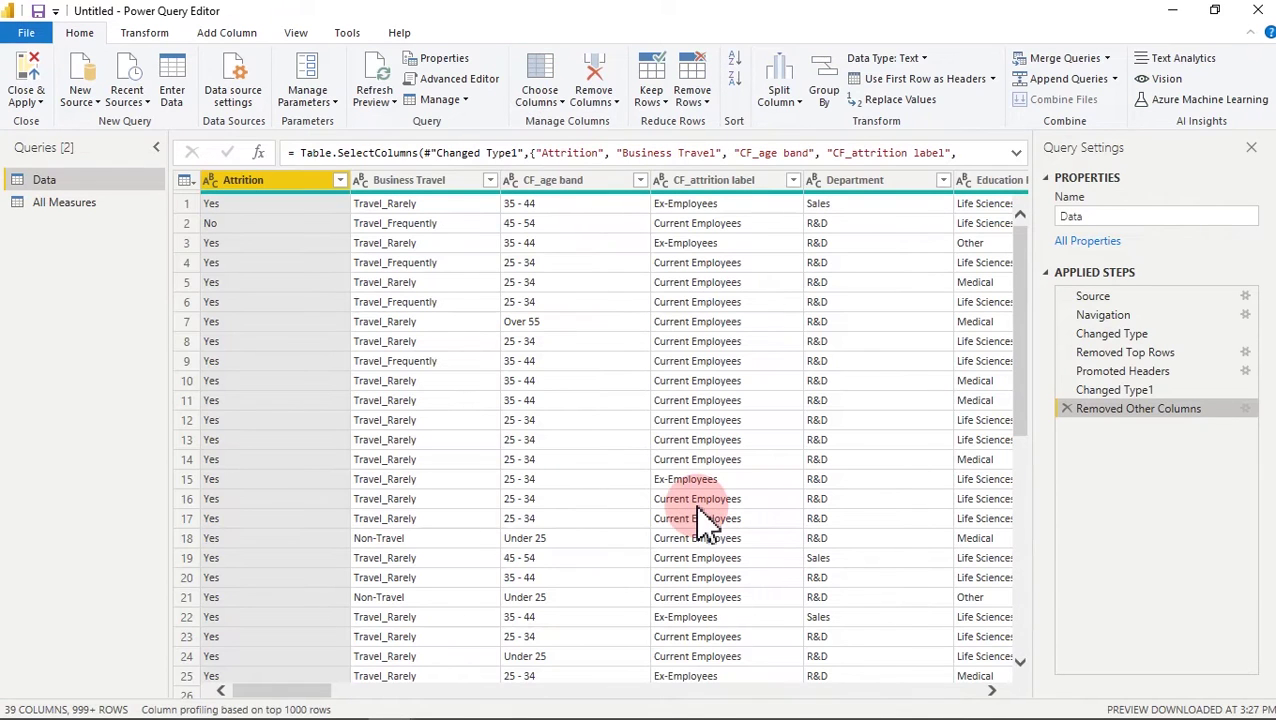
pyautogui.click(549, 102)
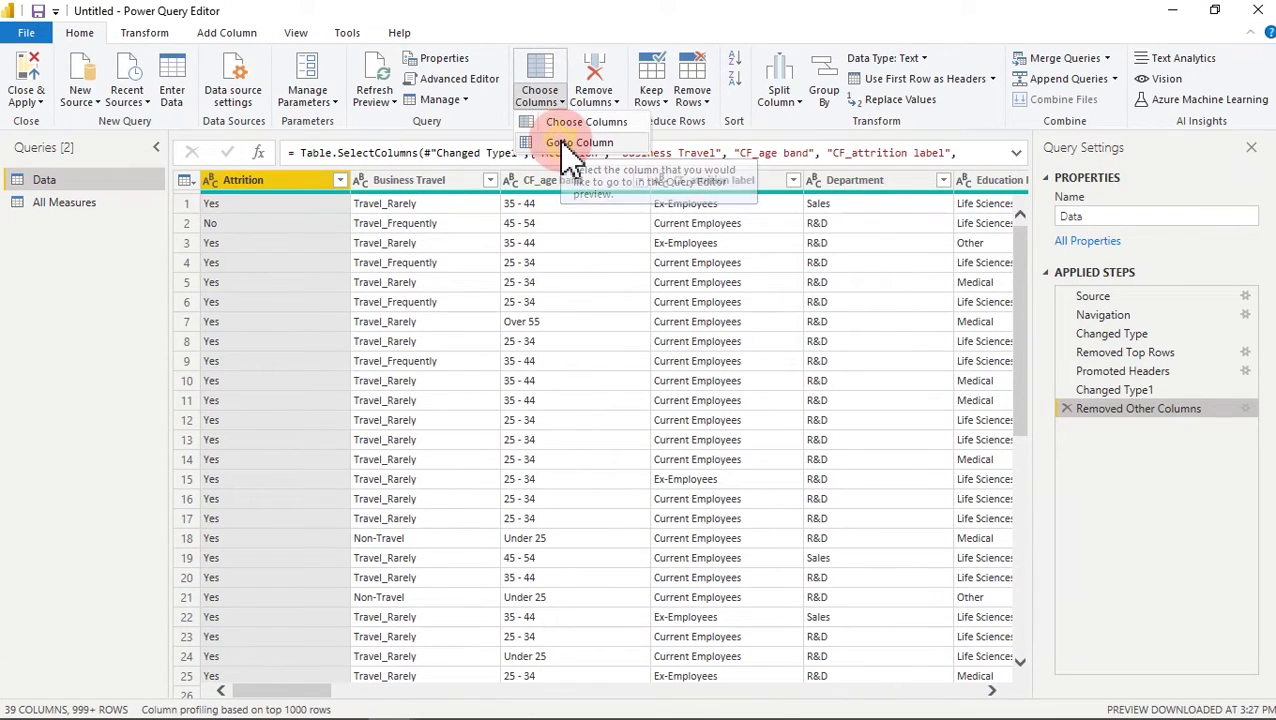
pyautogui.click(562, 143)
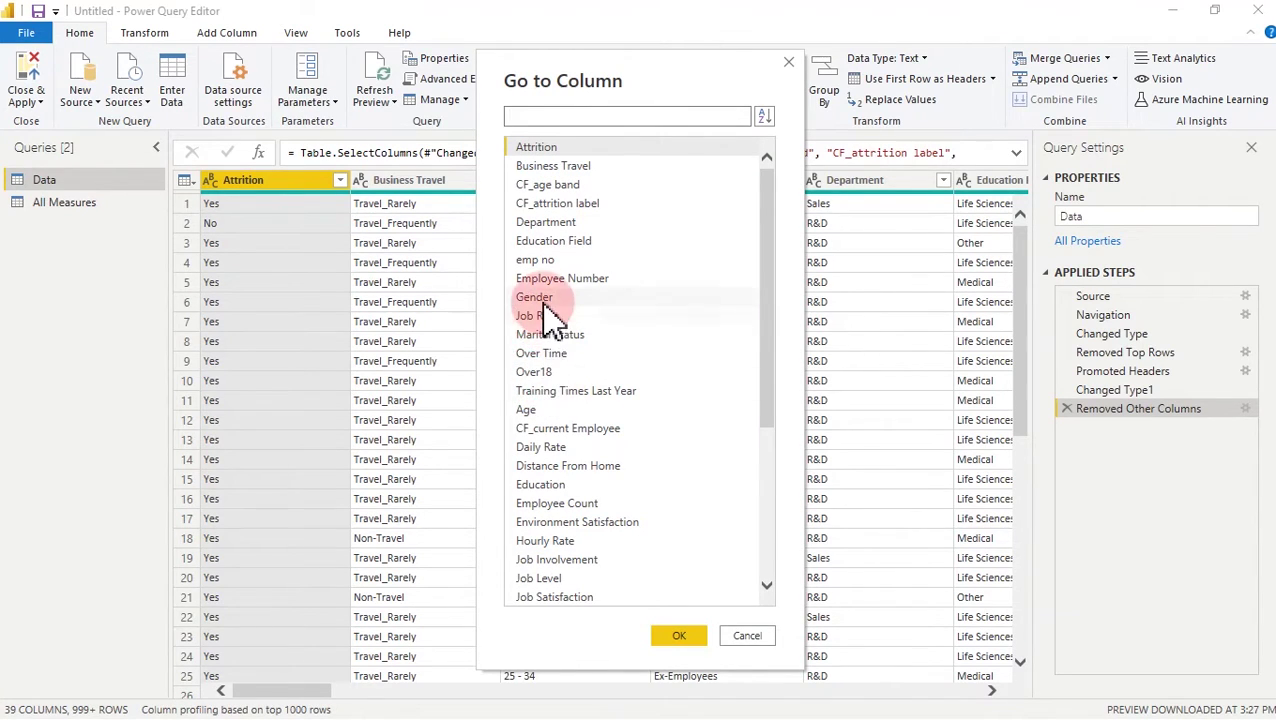
pyautogui.click(568, 466)
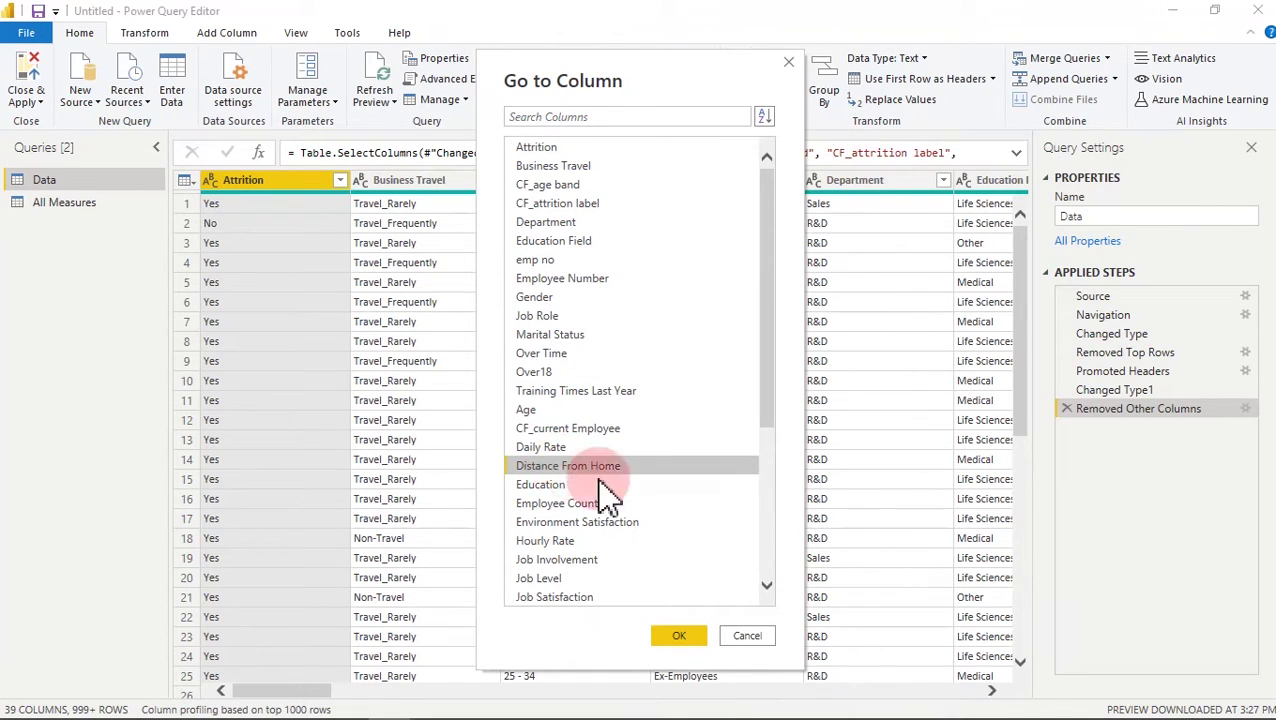
pyautogui.click(689, 638)
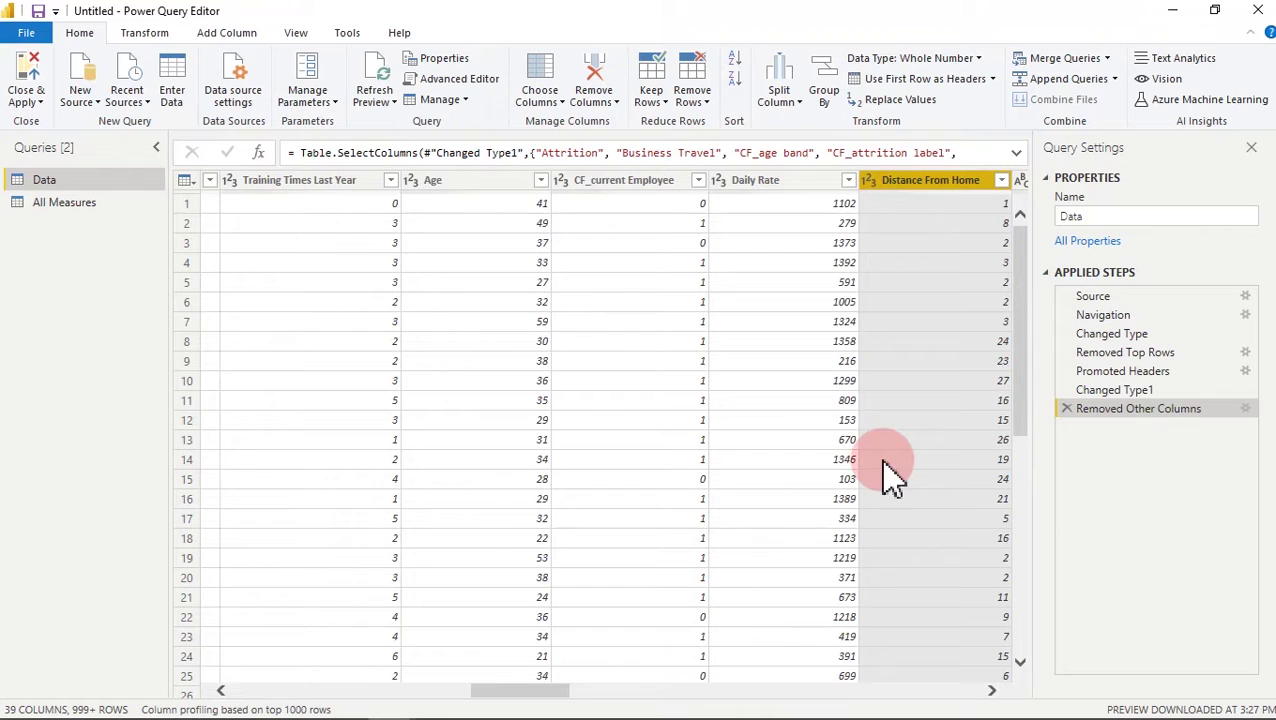
# - Load the complete list of distinct Distance From Home filter values, review its range, and close it without filtering
pyautogui.moveTo(545, 694); pyautogui.dragTo(605, 696)
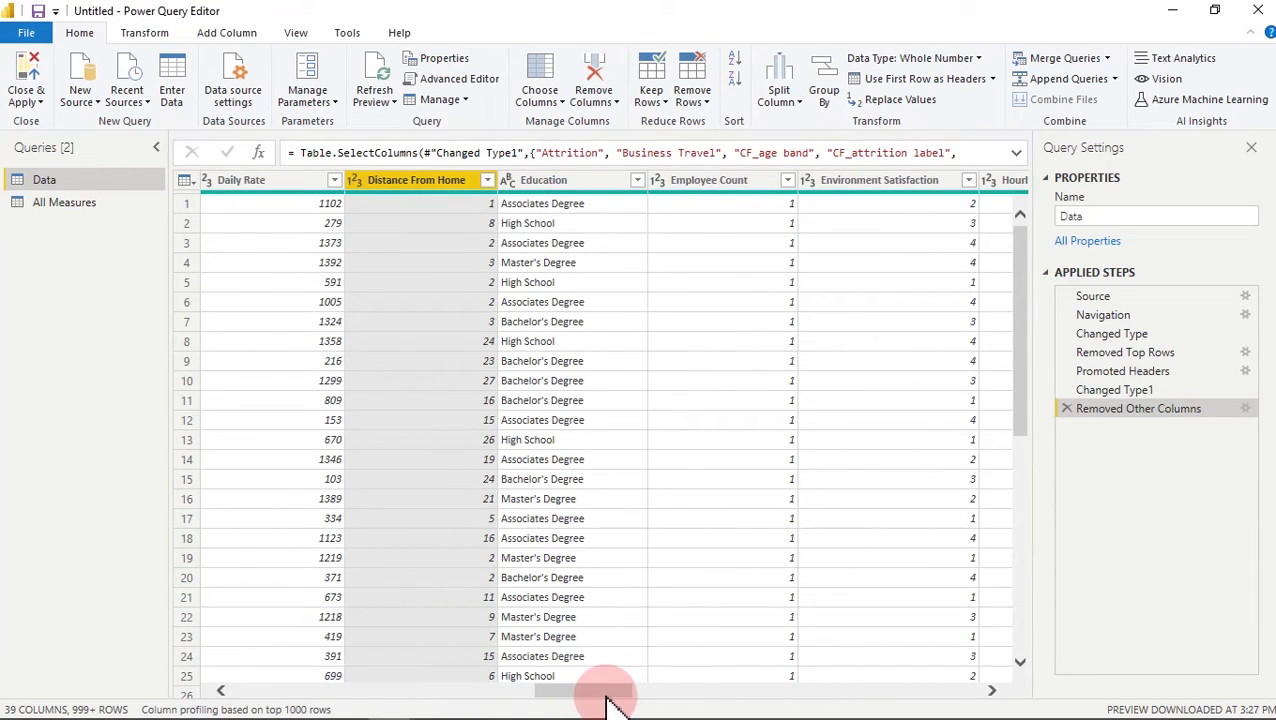
pyautogui.click(487, 181)
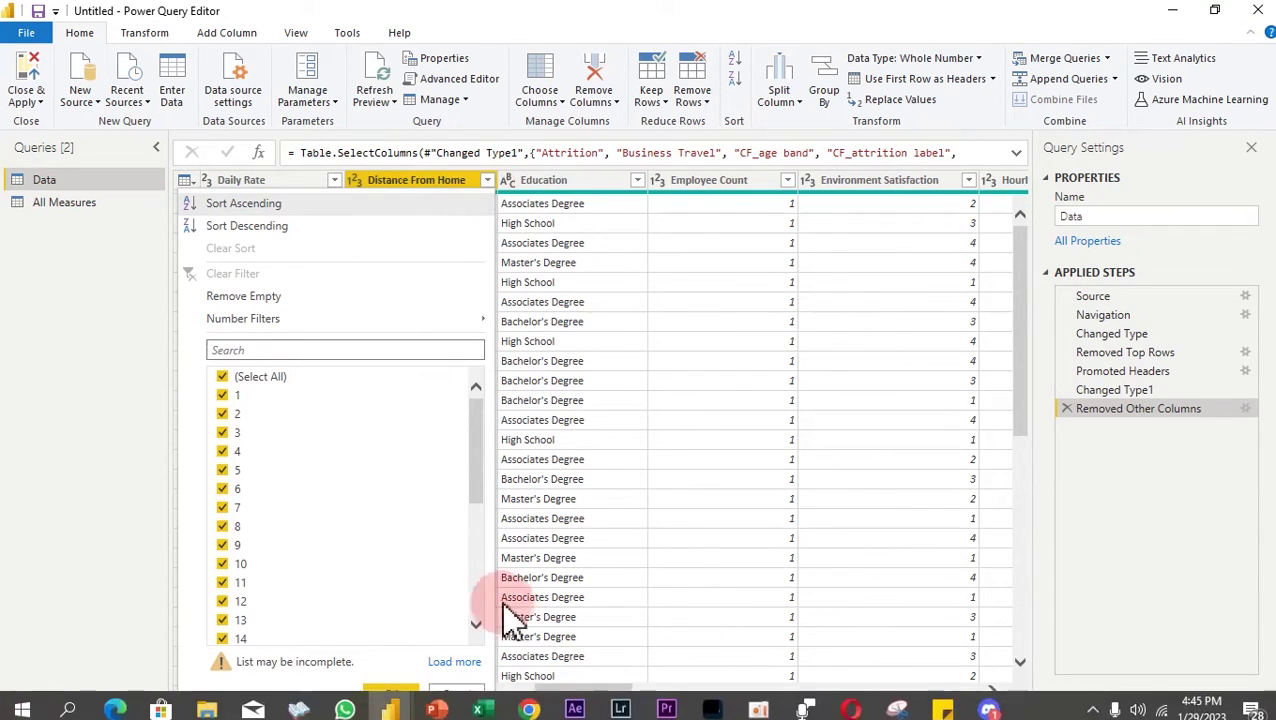
pyautogui.click(456, 663)
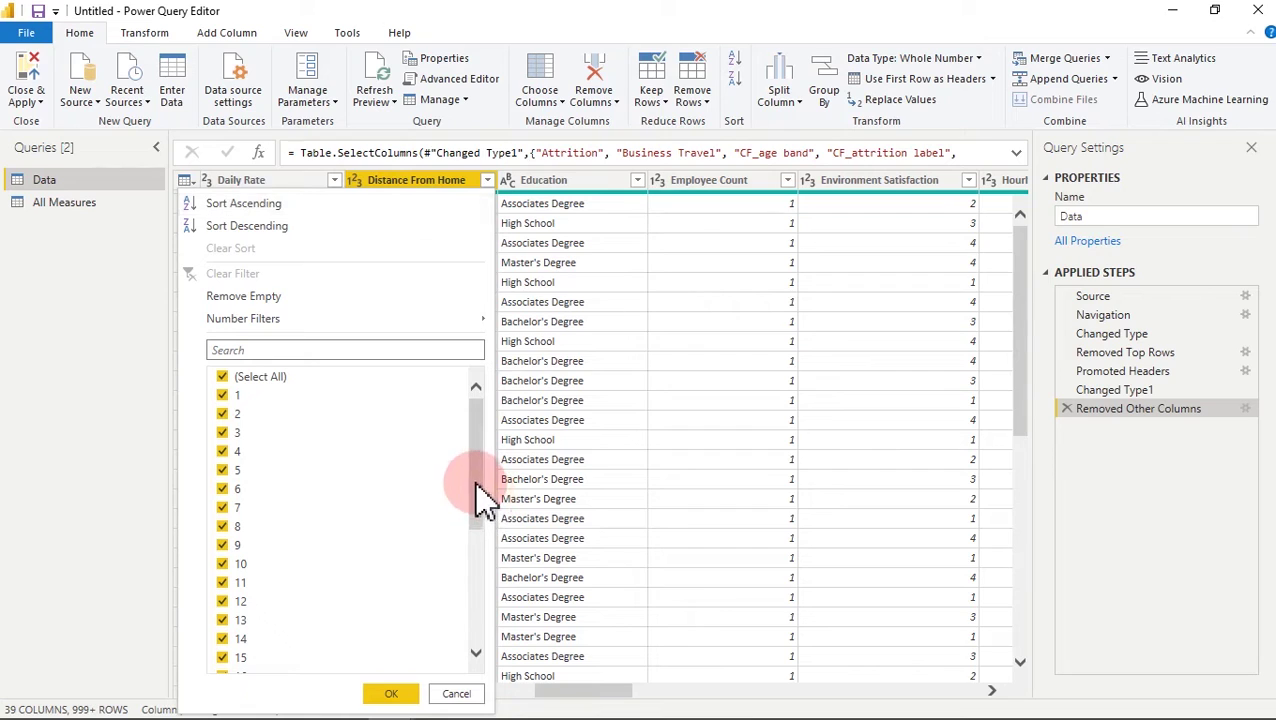
pyautogui.moveTo(482, 490); pyautogui.dragTo(480, 600)
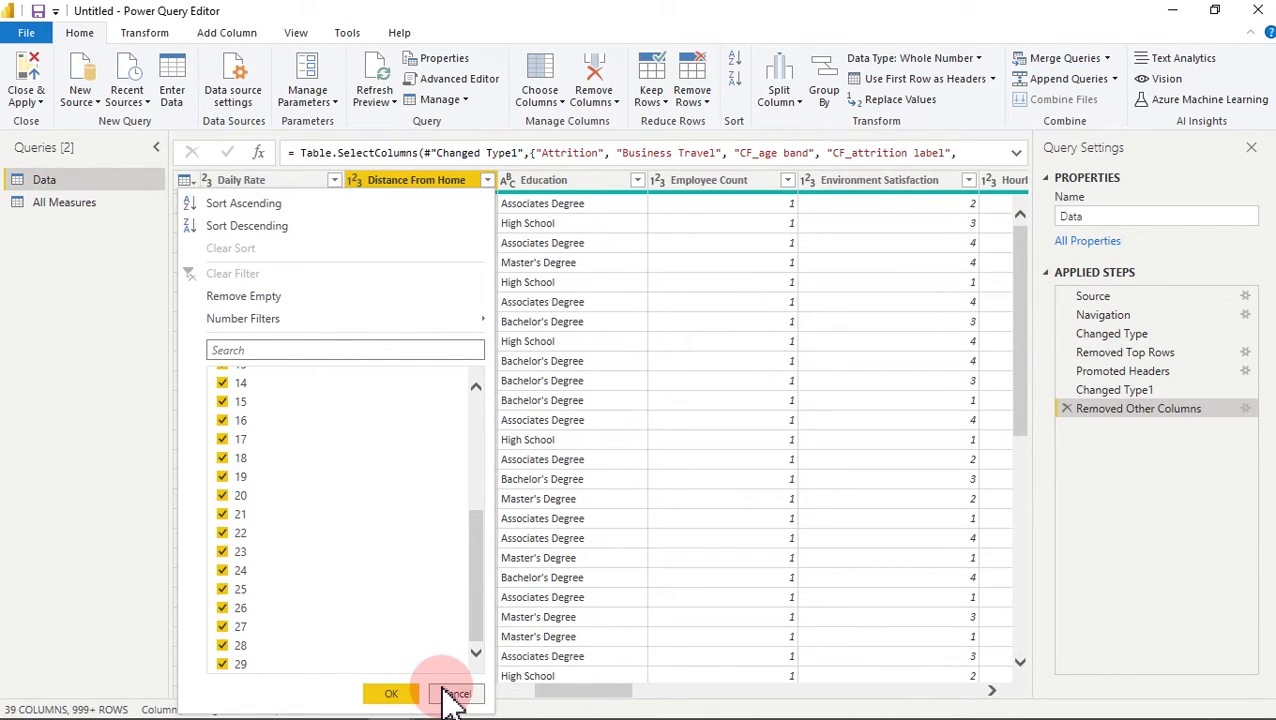
pyautogui.moveTo(484, 632); pyautogui.dragTo(485, 440)
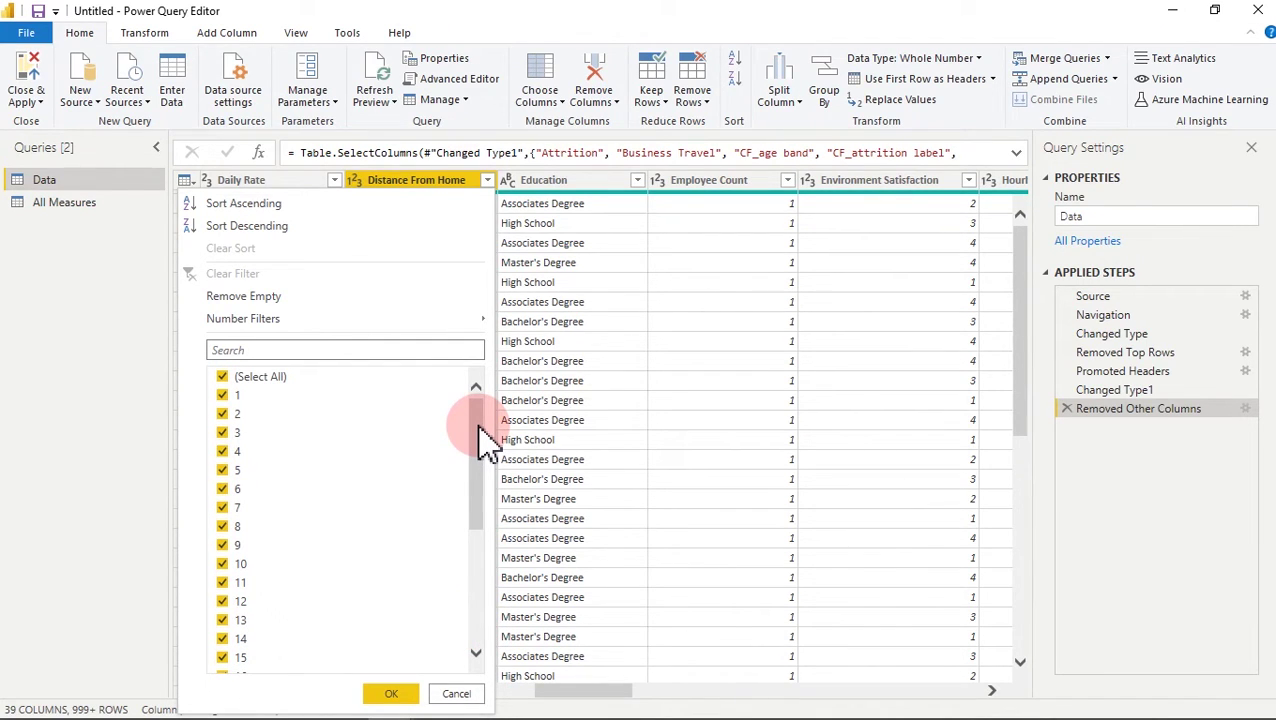
pyautogui.click(405, 196)
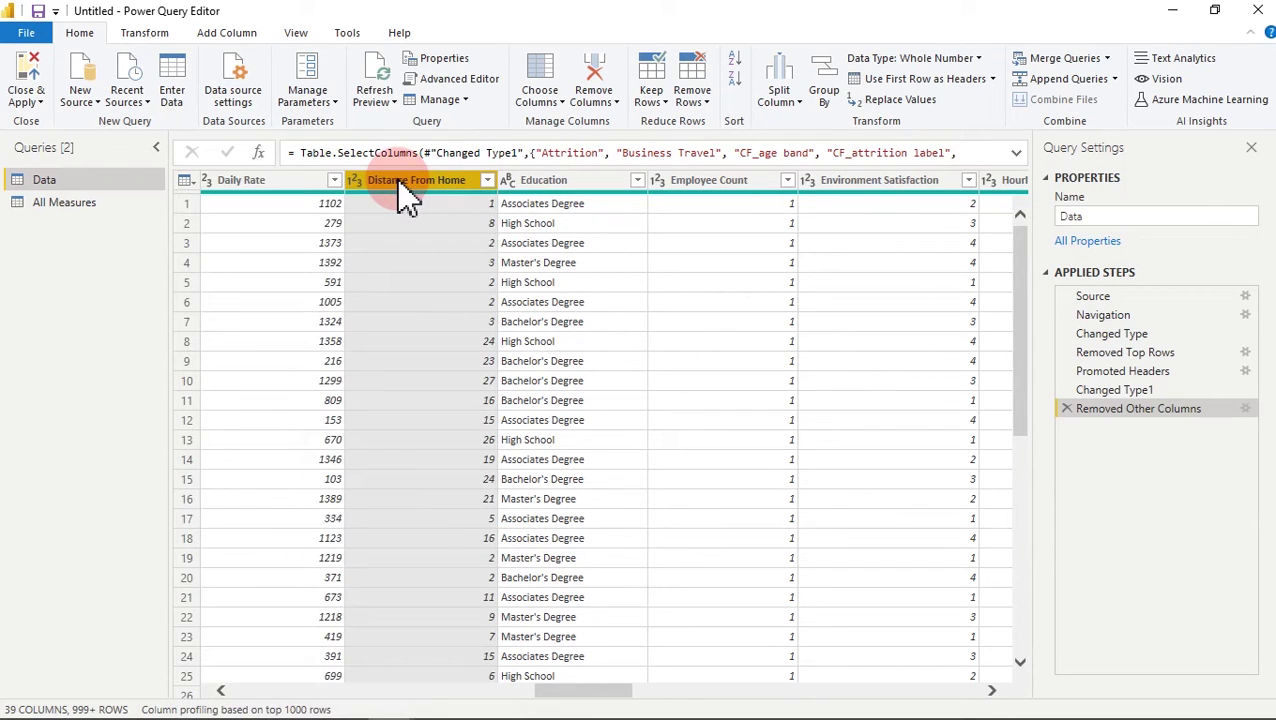
pyautogui.click(226, 38)
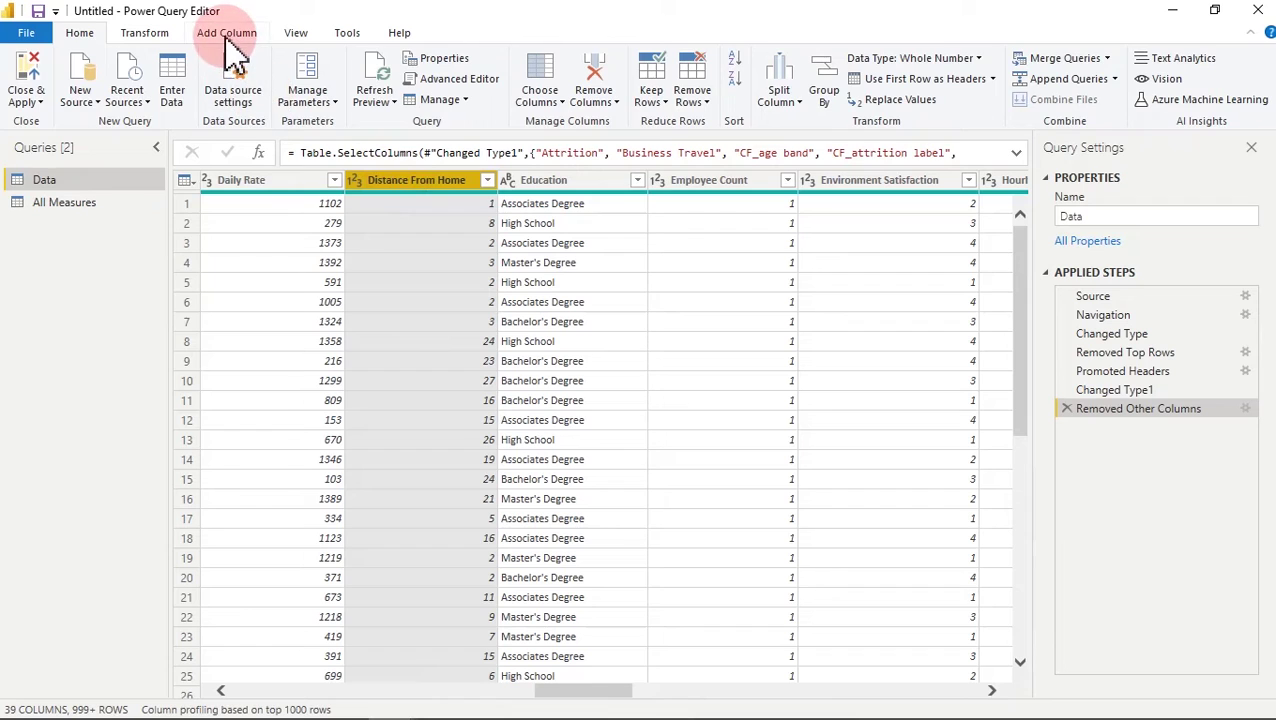
pyautogui.click(160, 36)
pyautogui.click(224, 36)
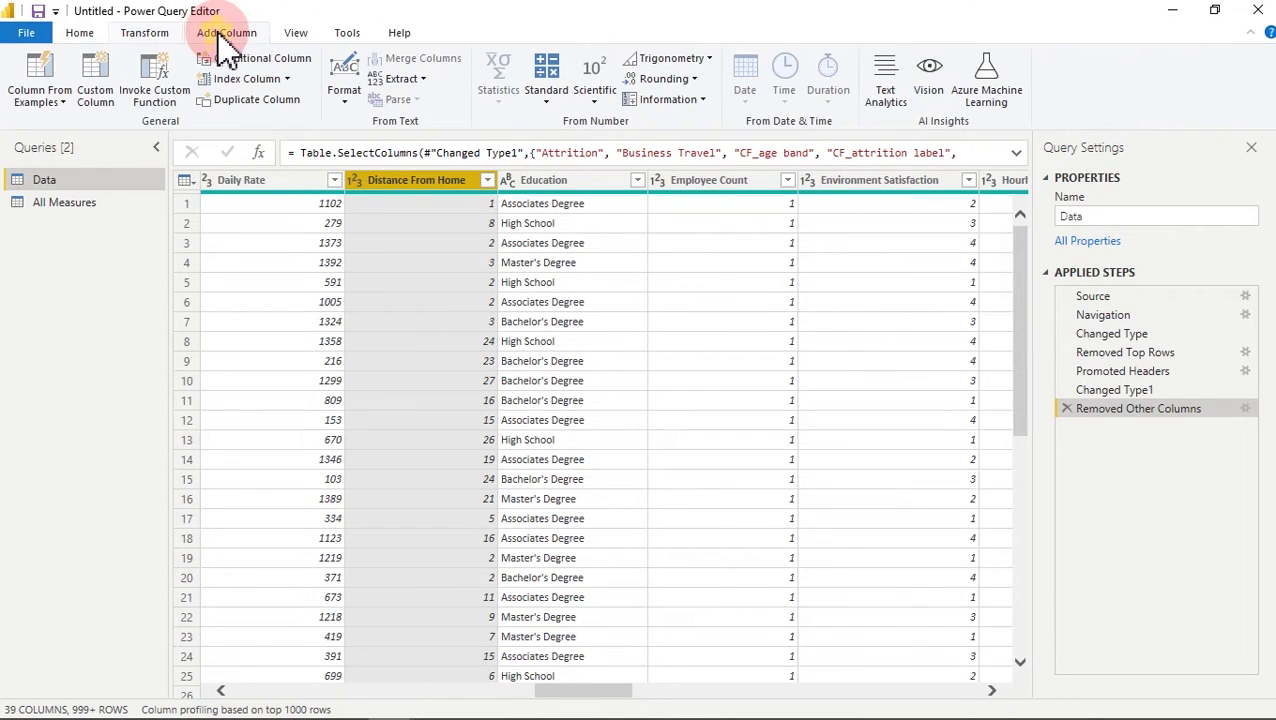
pyautogui.click(140, 38)
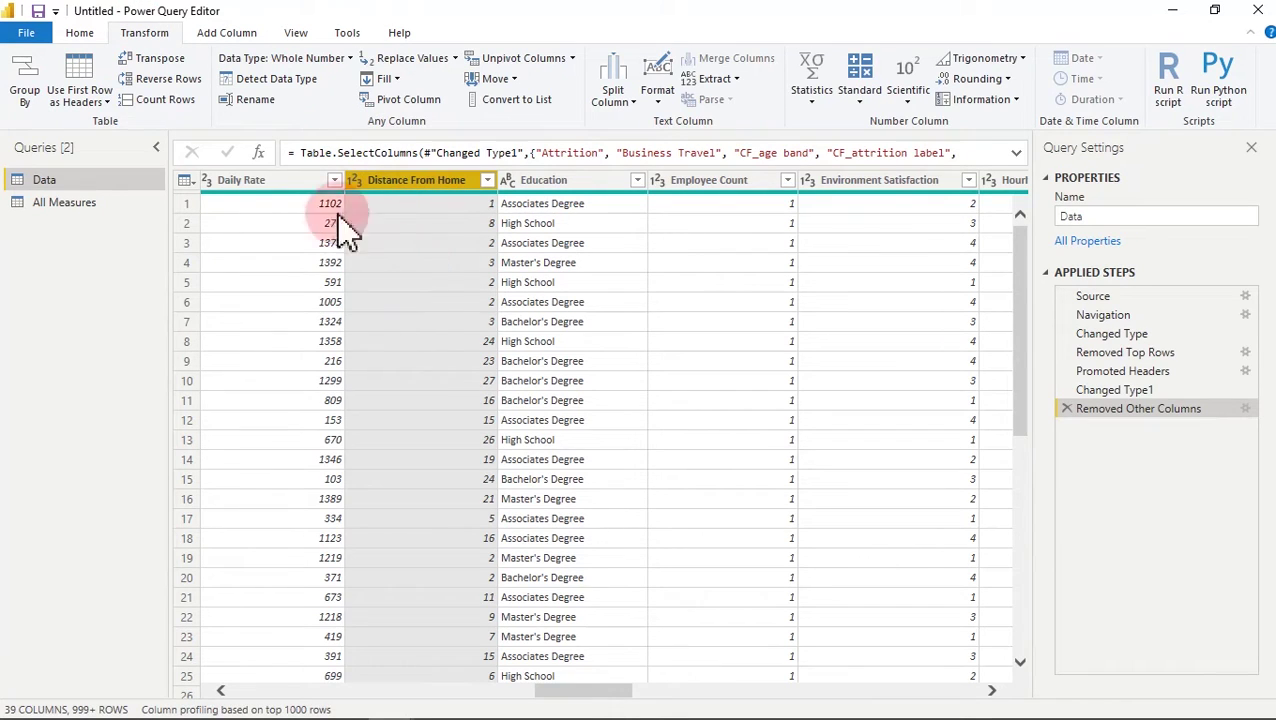
# - Start a new conditional column in the Data query and name it Distance Status
pyautogui.click(232, 32)
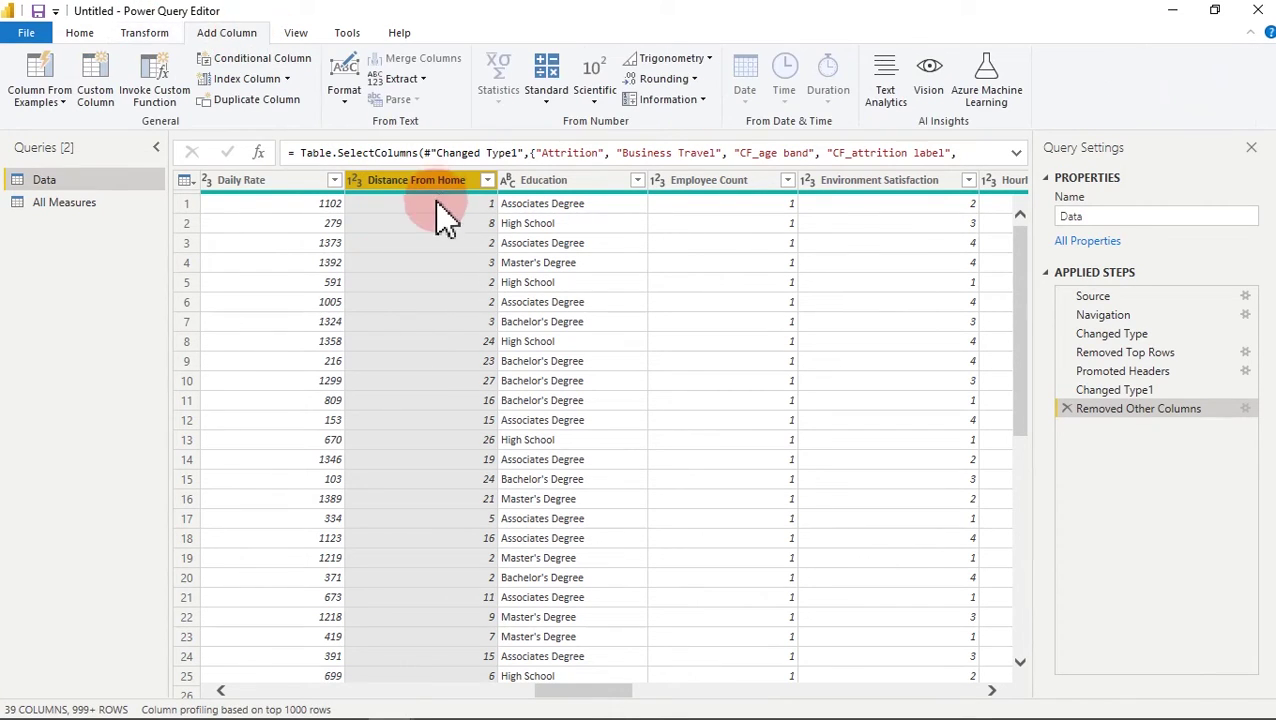
pyautogui.keyDown('ctrl'); pyautogui.click(518, 186); pyautogui.keyUp('ctrl')
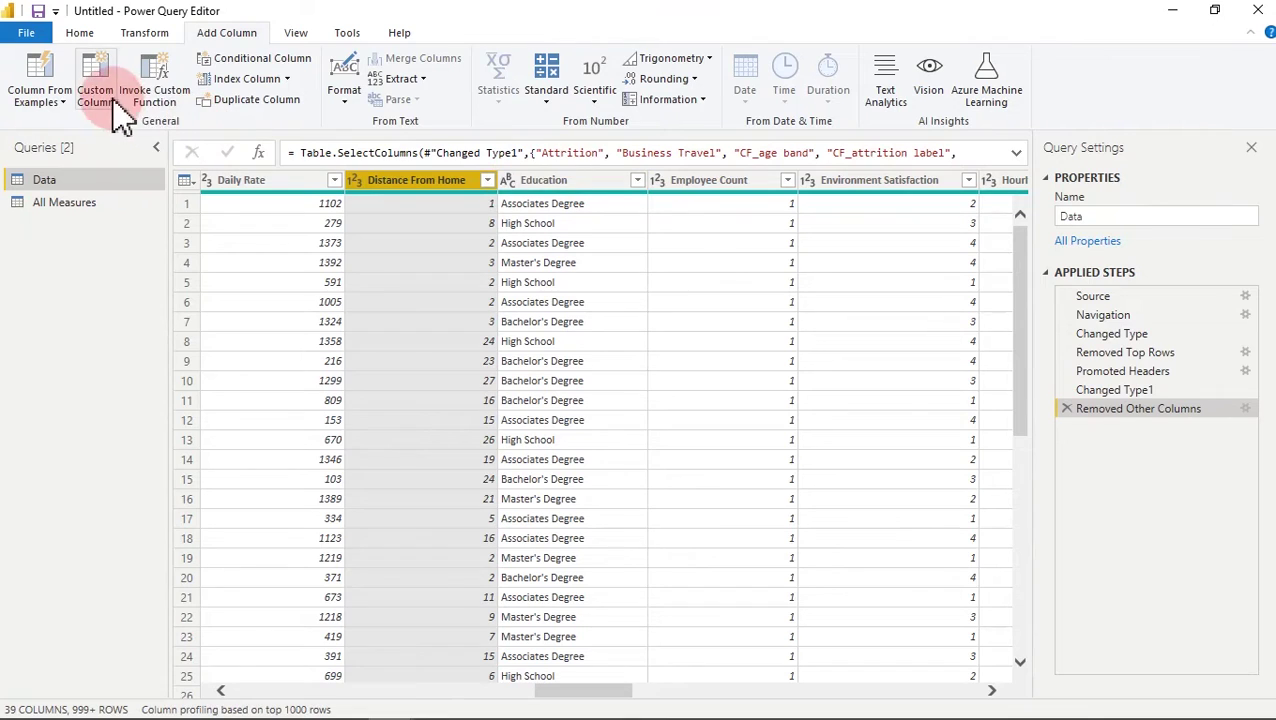
pyautogui.click(256, 62)
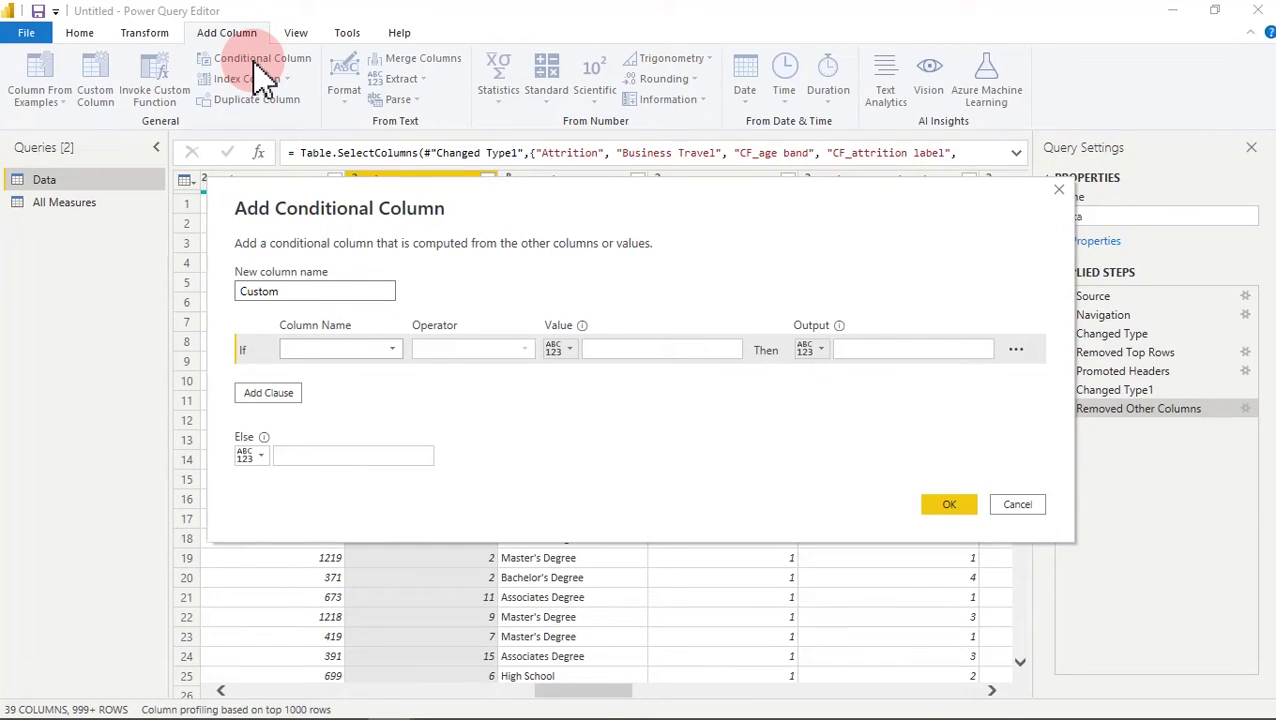
pyautogui.click(296, 290)
pyautogui.moveTo(296, 291); pyautogui.dragTo(228, 300)
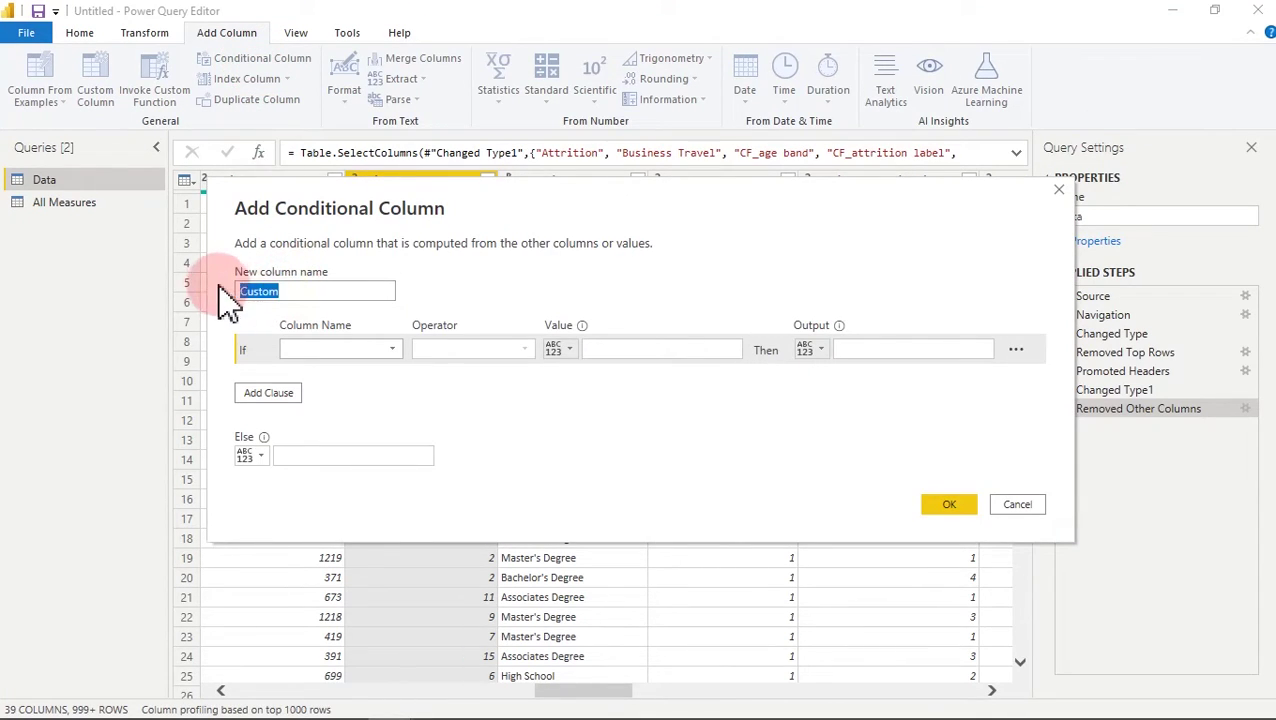
pyautogui.write('Distance Status')
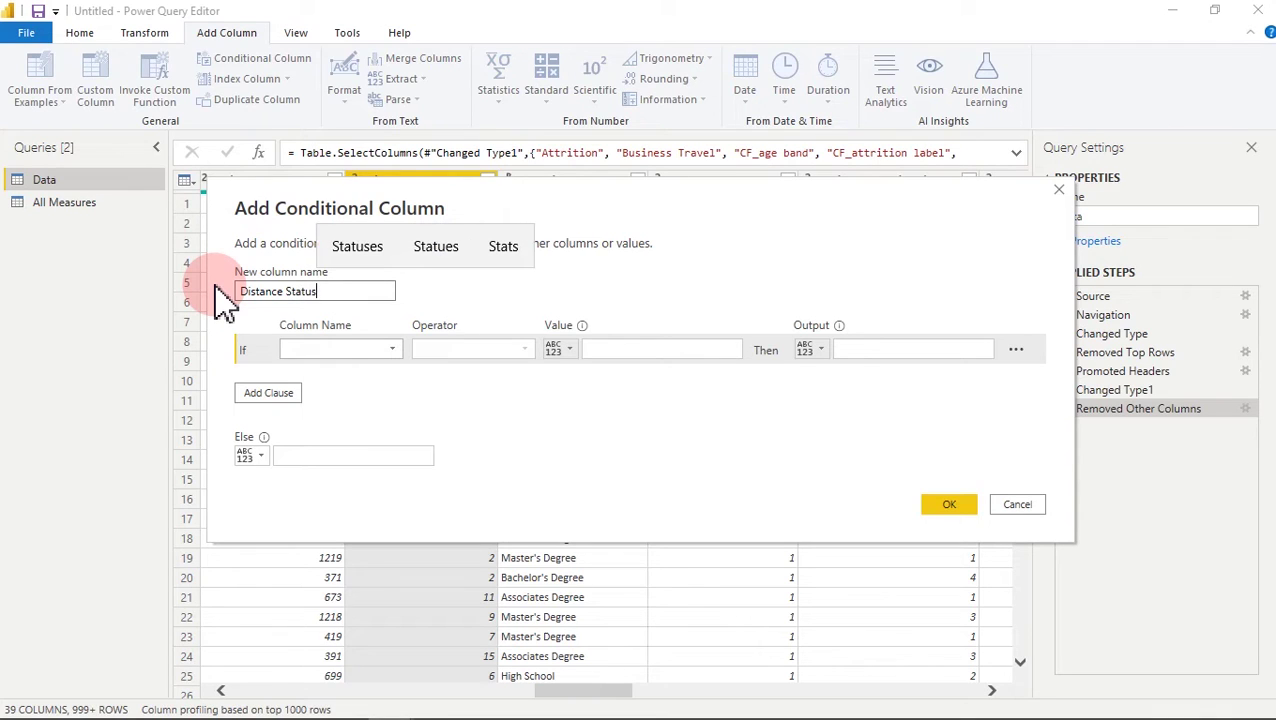
# - Define the first clause so that Distance From Home is less than or equal to 10 outputs "Near by"
pyautogui.click(305, 350)
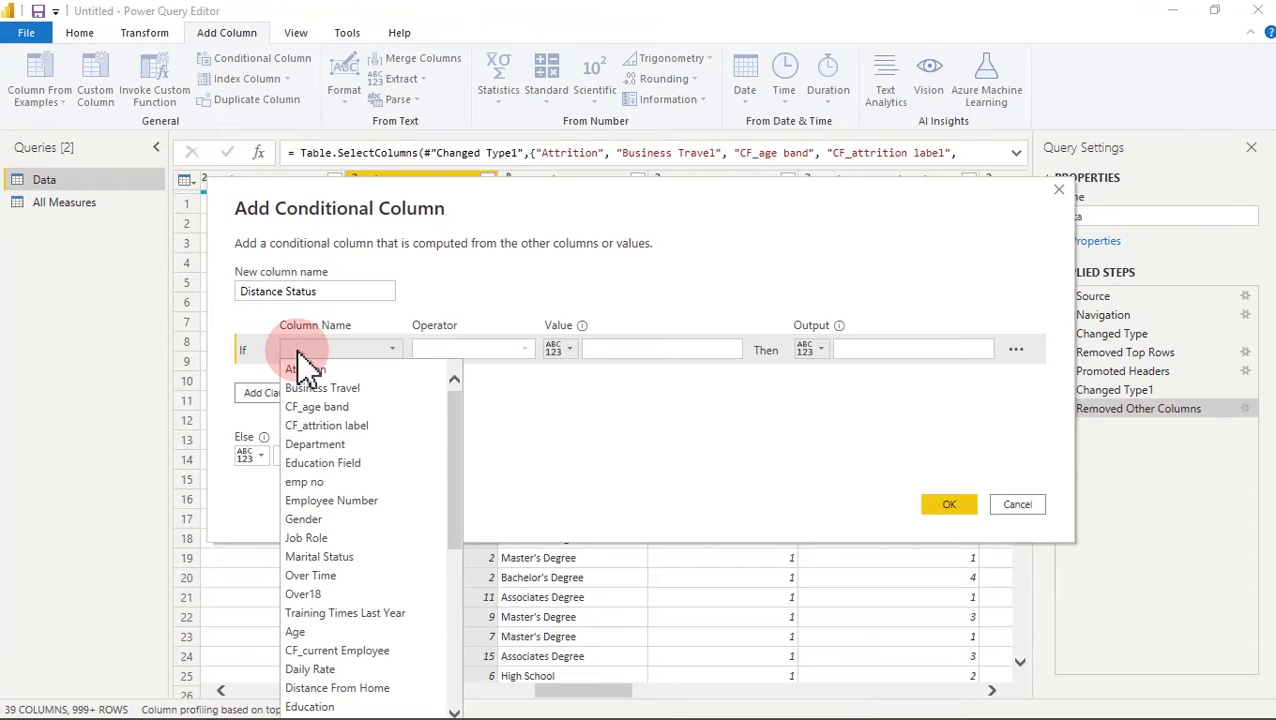
pyautogui.click(368, 689)
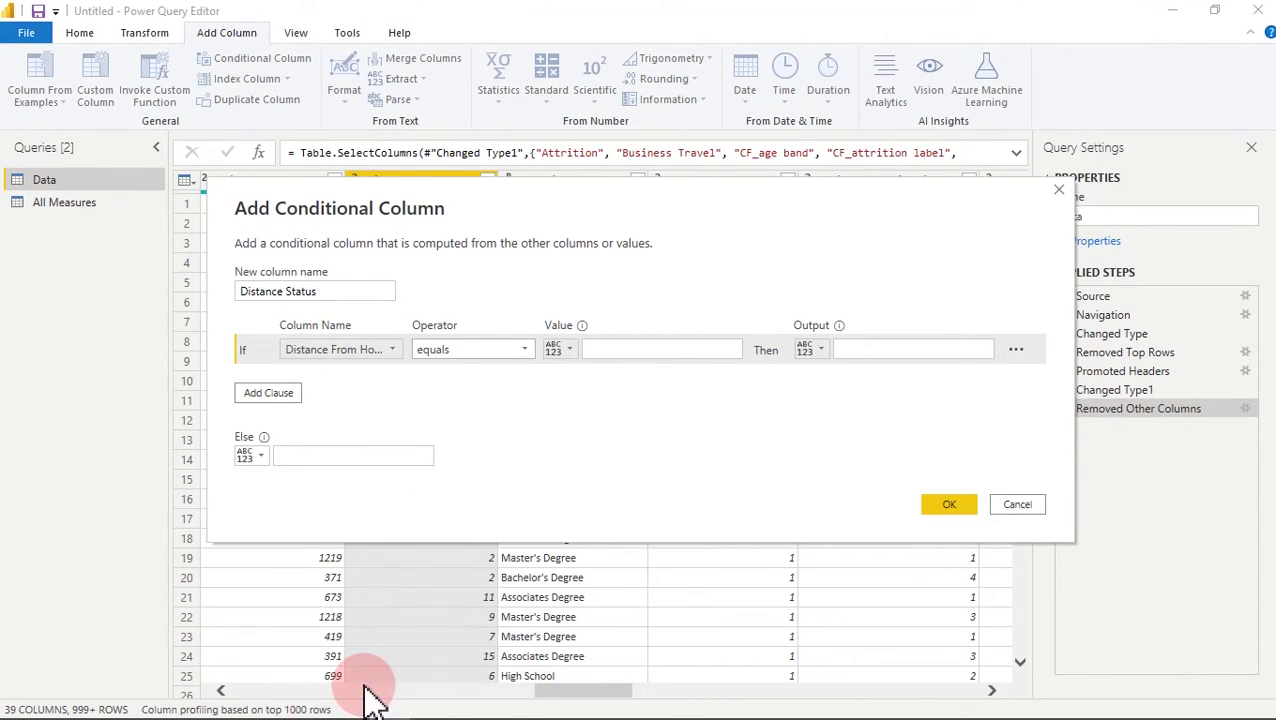
pyautogui.click(487, 357)
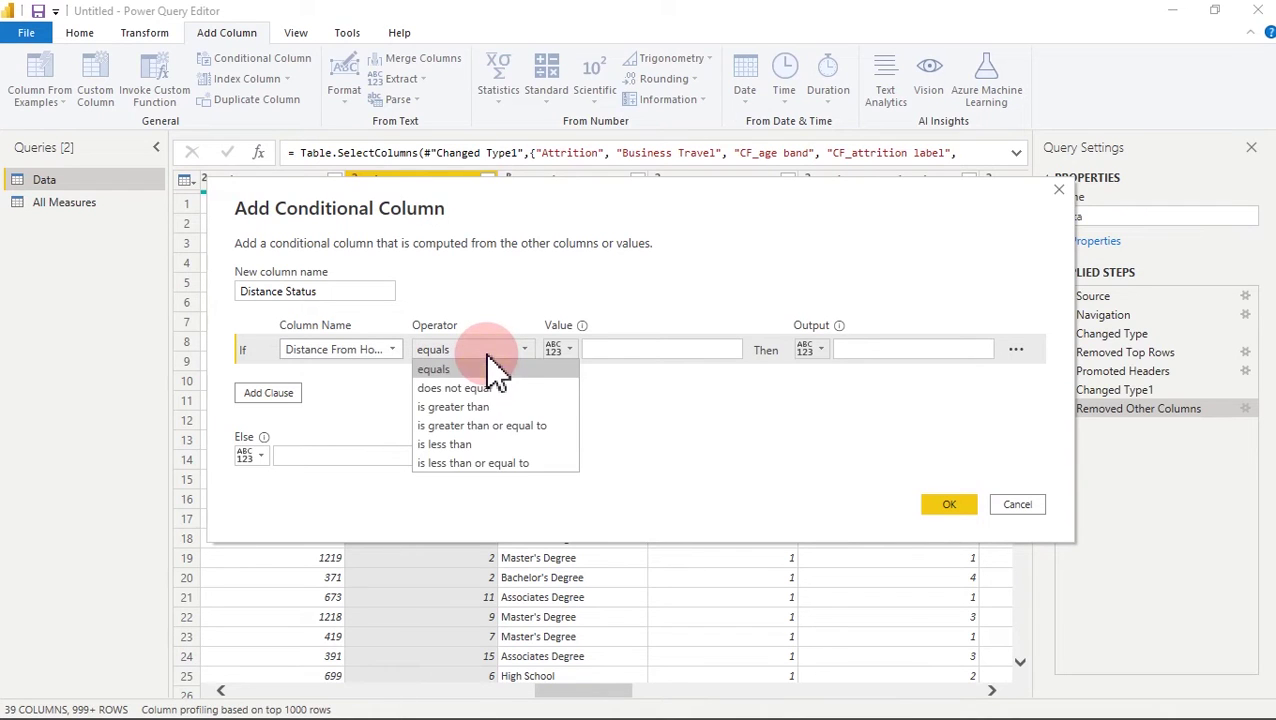
pyautogui.click(477, 465)
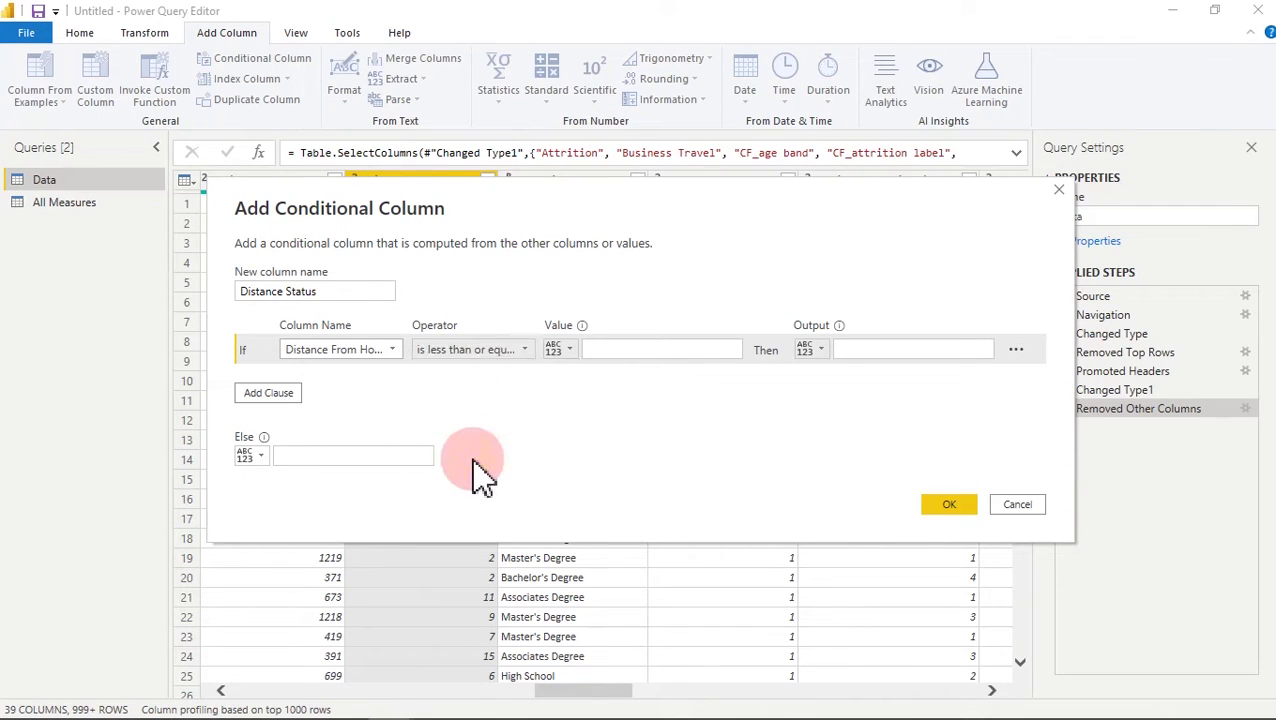
pyautogui.click(618, 350)
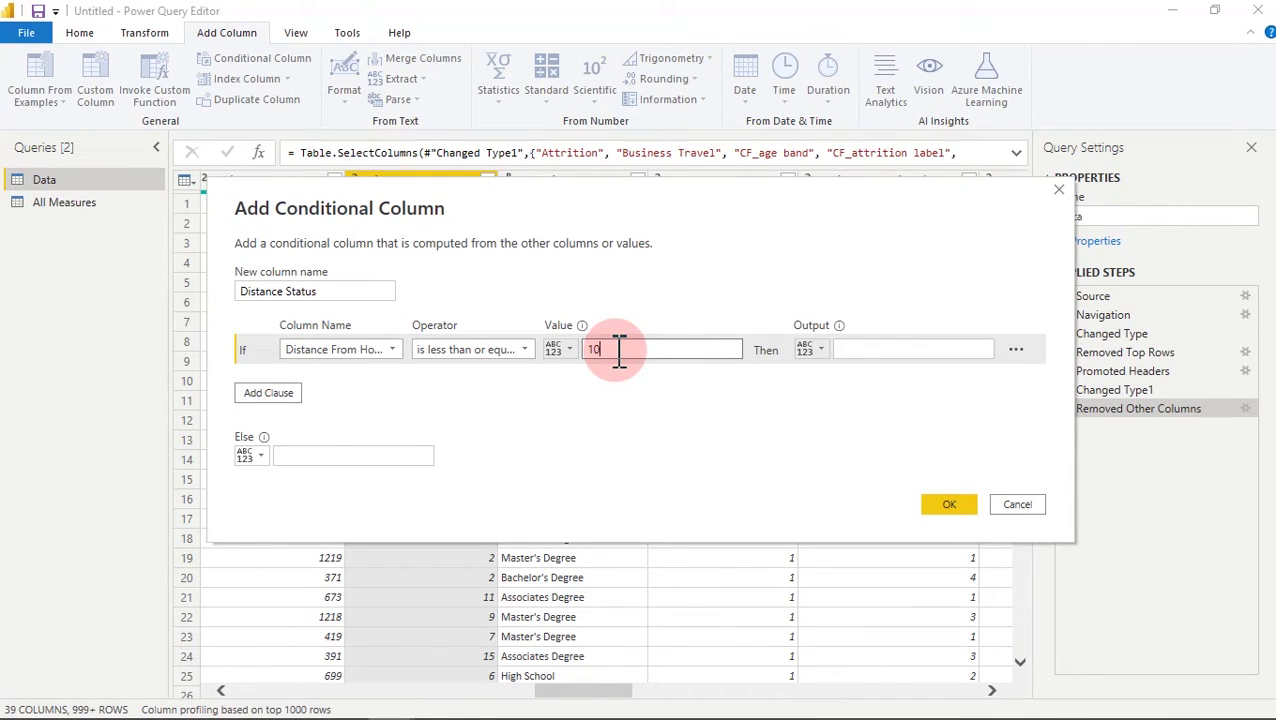
pyautogui.click(857, 350)
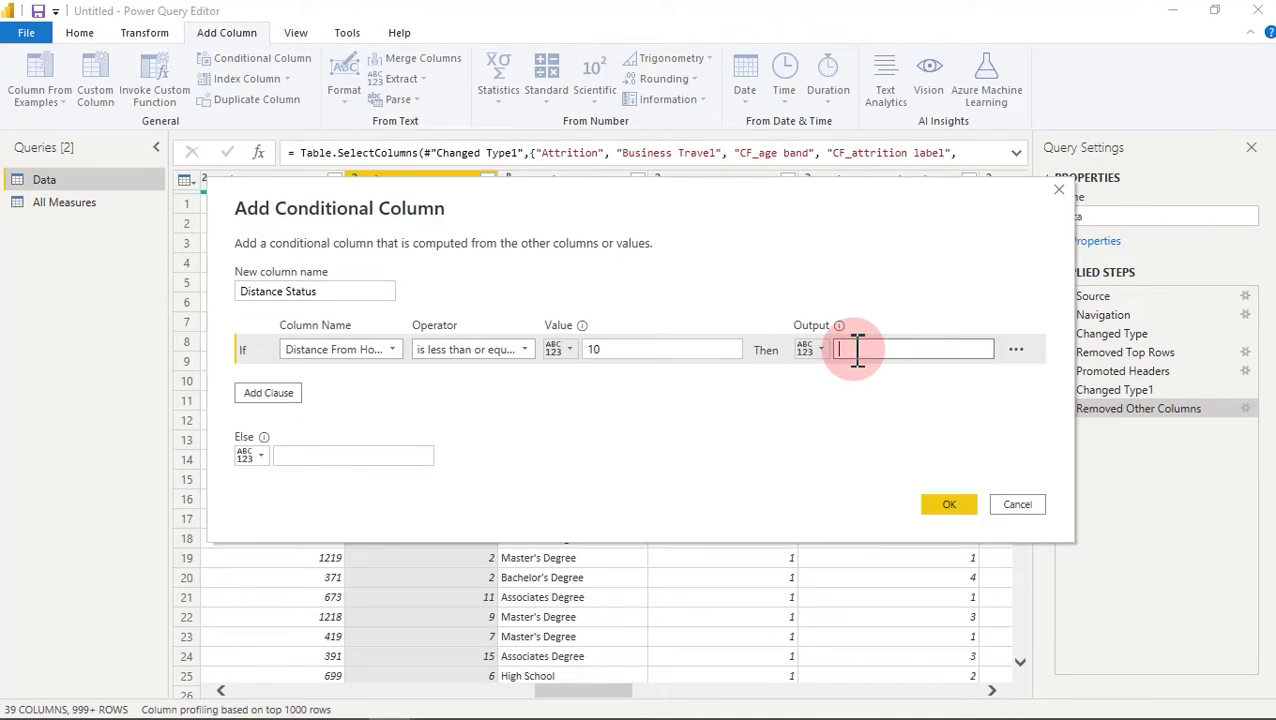
pyautogui.write('Near')
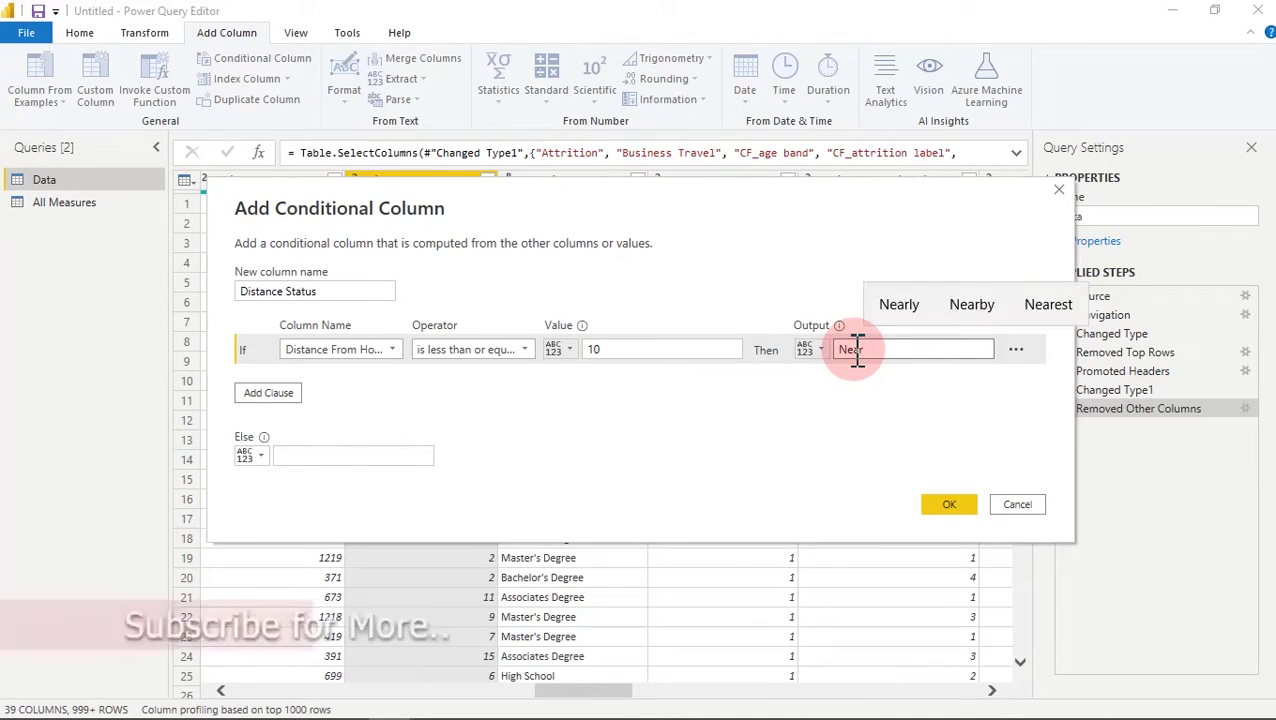
pyautogui.write(' By')
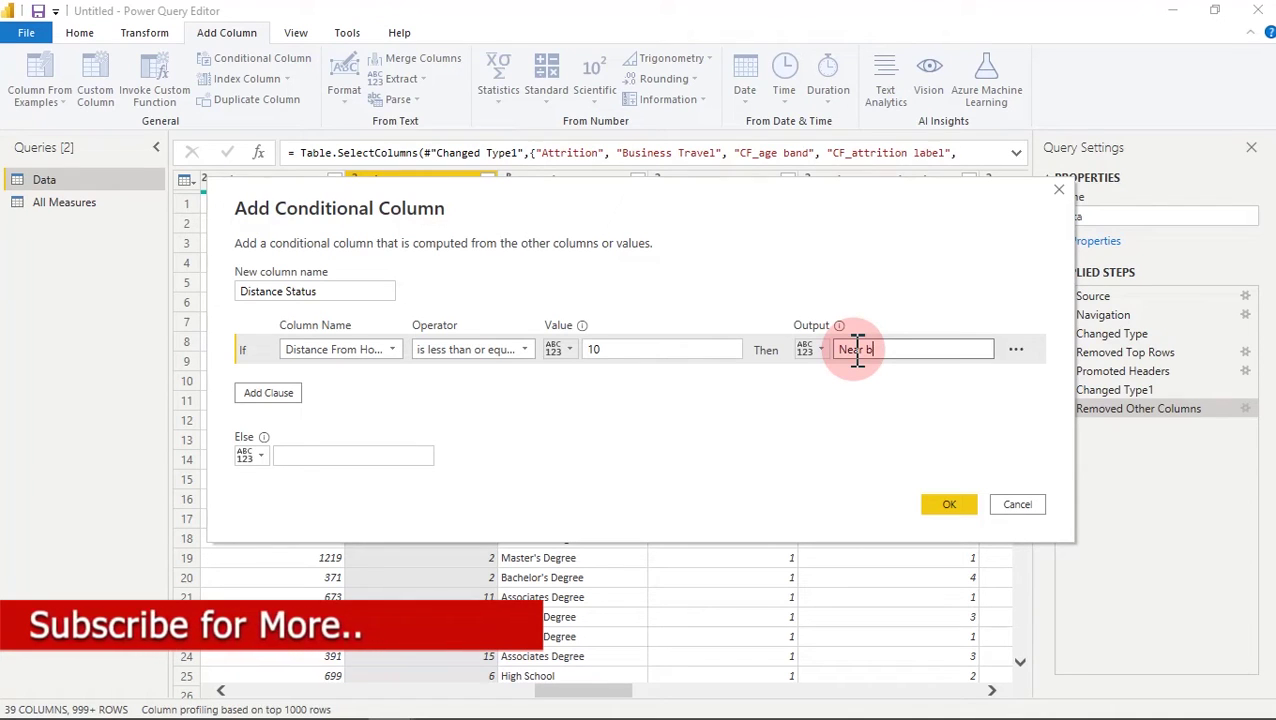
pyautogui.press('BackSpace')
pyautogui.press('BackSpace')
pyautogui.write('by')
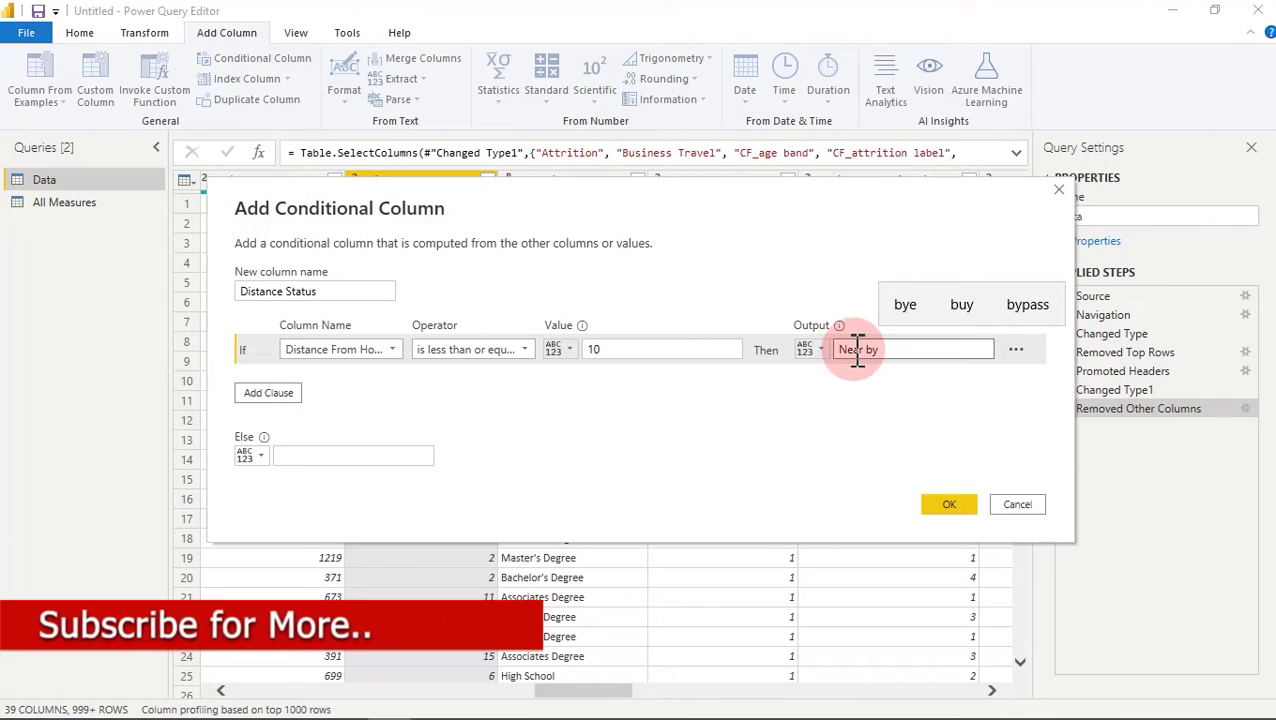
# - Add an Else If clause so that Distance From Home is less than or equal to 20 outputs "Far"
pyautogui.click(281, 397)
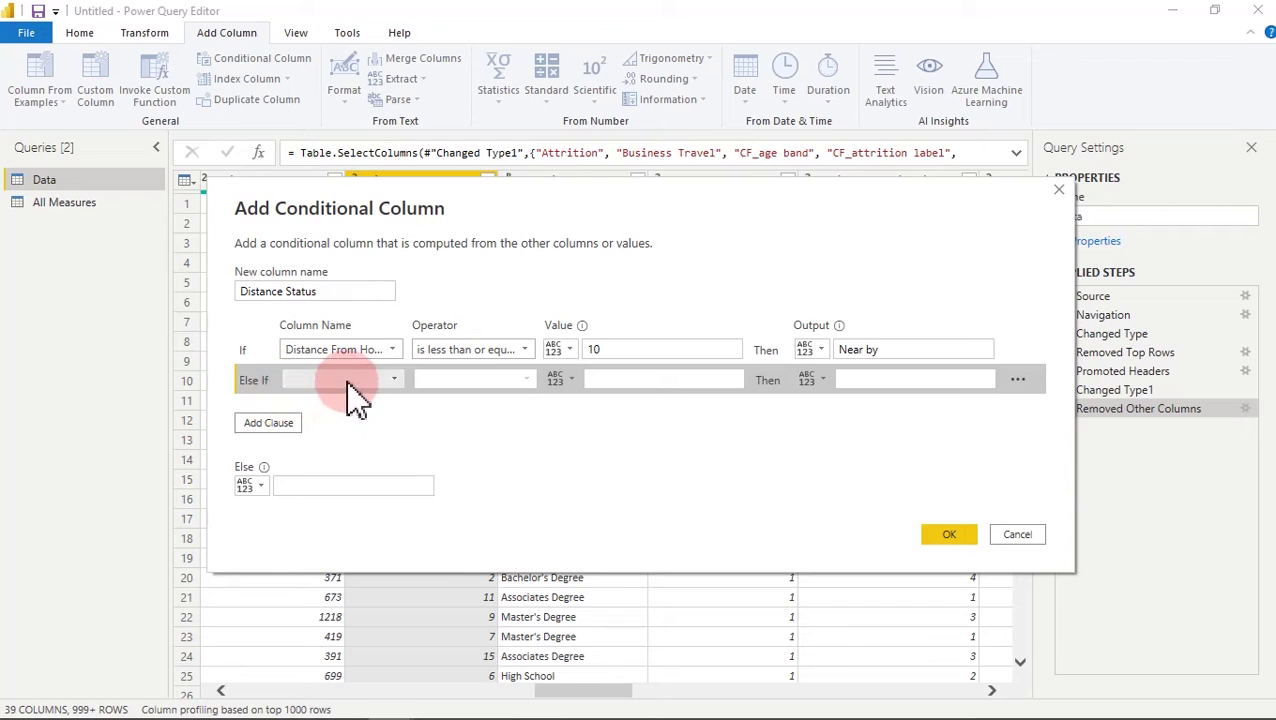
pyautogui.click(348, 382)
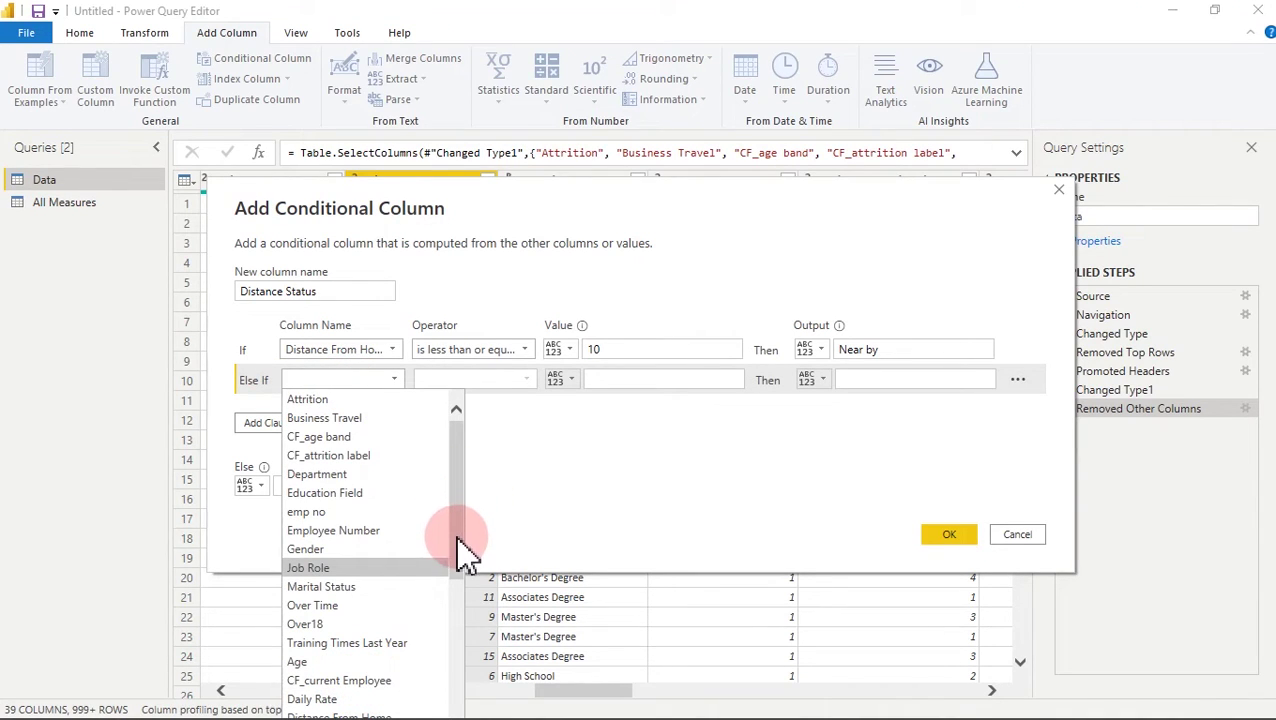
pyautogui.moveTo(460, 505); pyautogui.dragTo(460, 582)
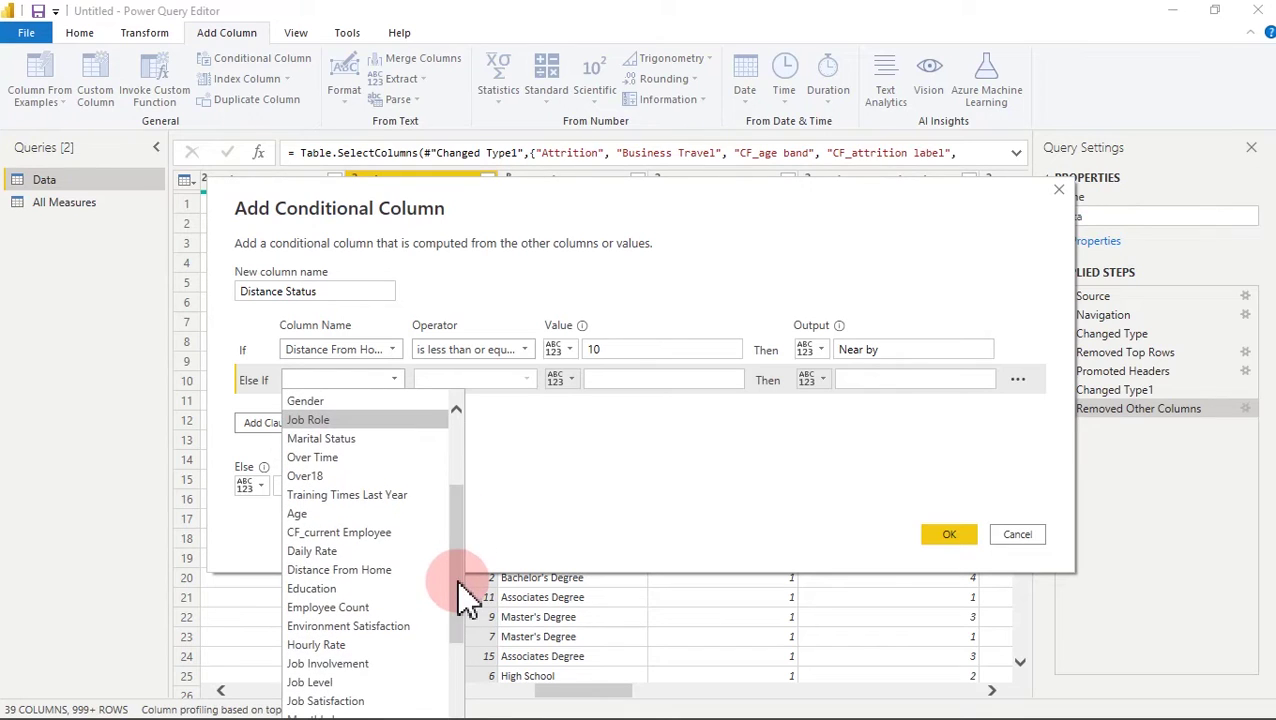
pyautogui.click(402, 572)
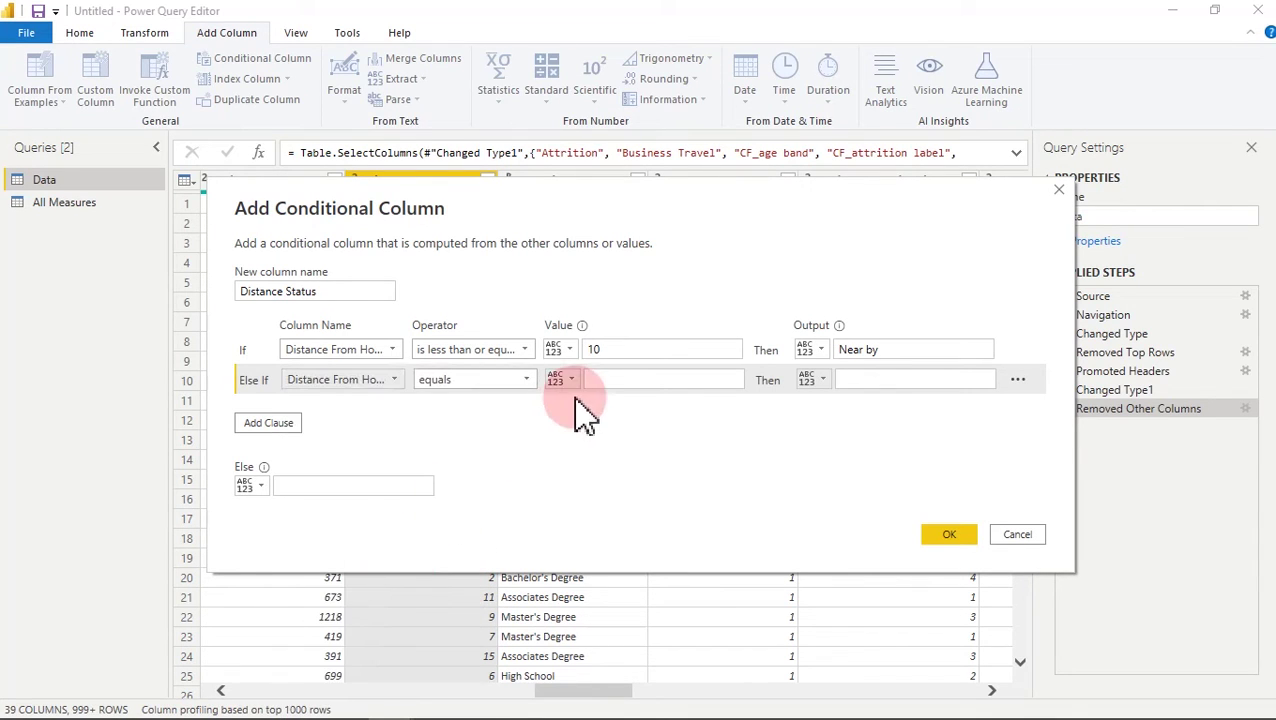
pyautogui.click(524, 380)
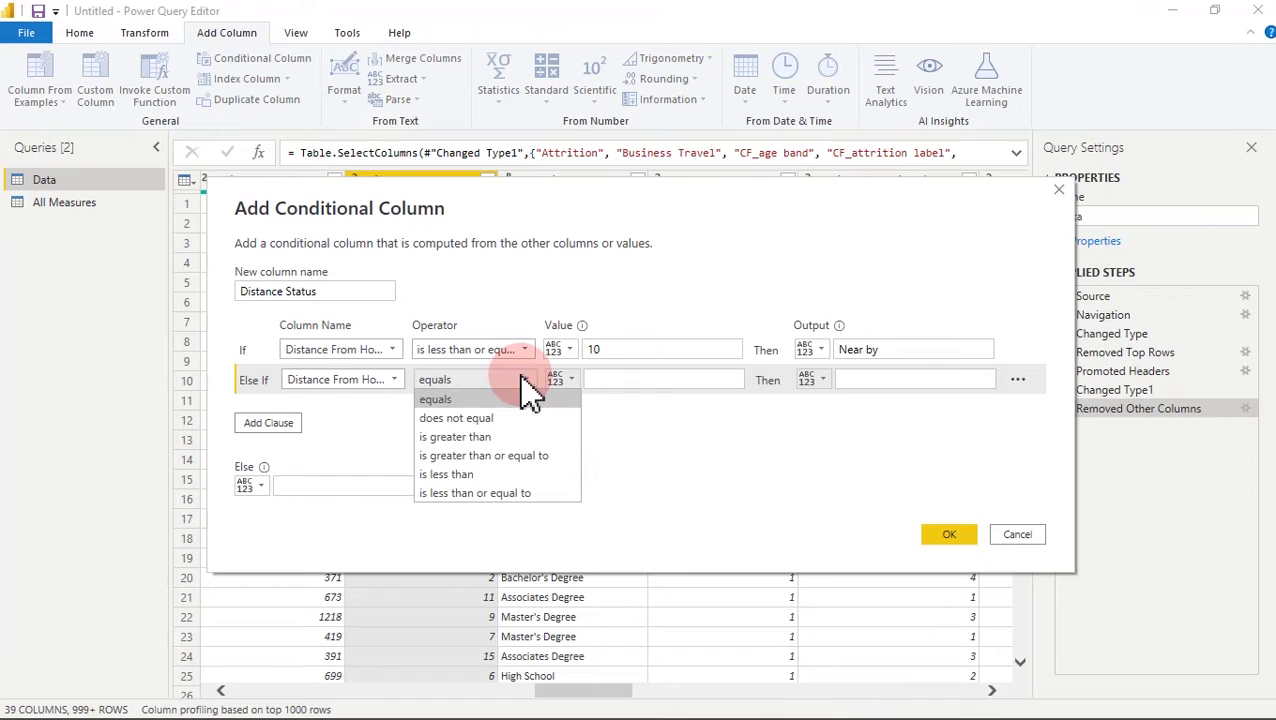
pyautogui.click(506, 494)
pyautogui.click(627, 380)
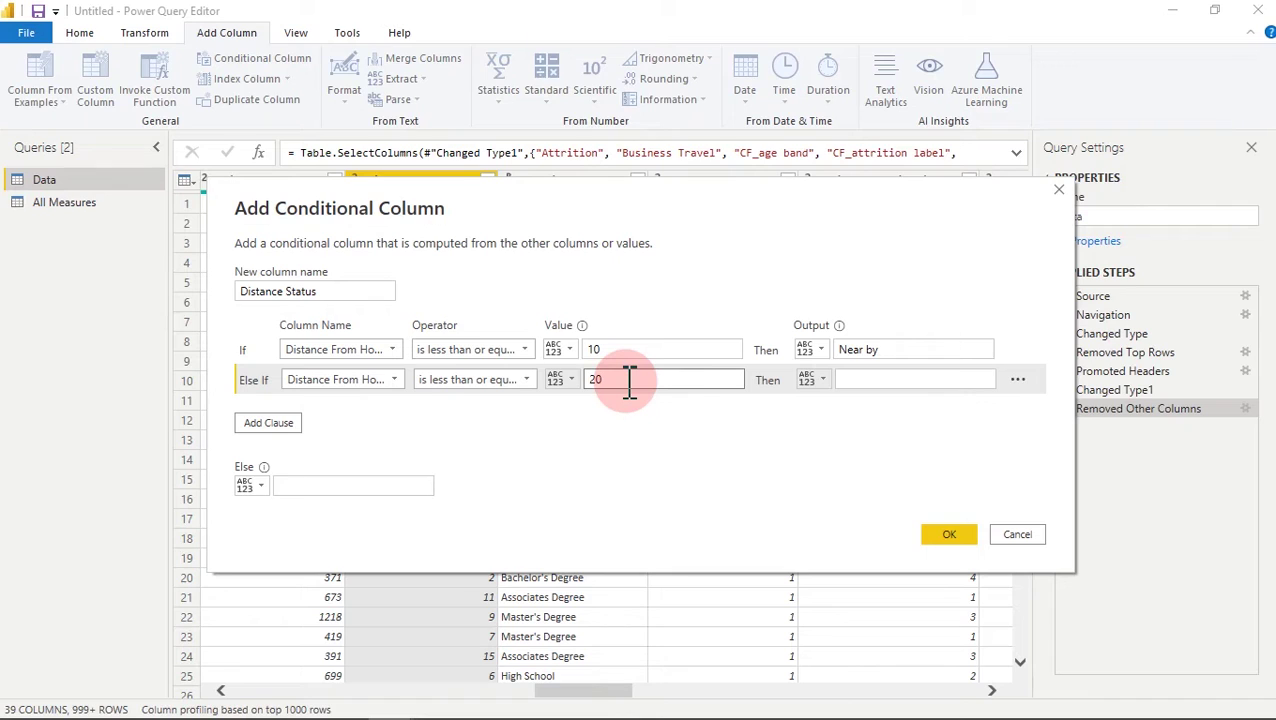
pyautogui.click(847, 378)
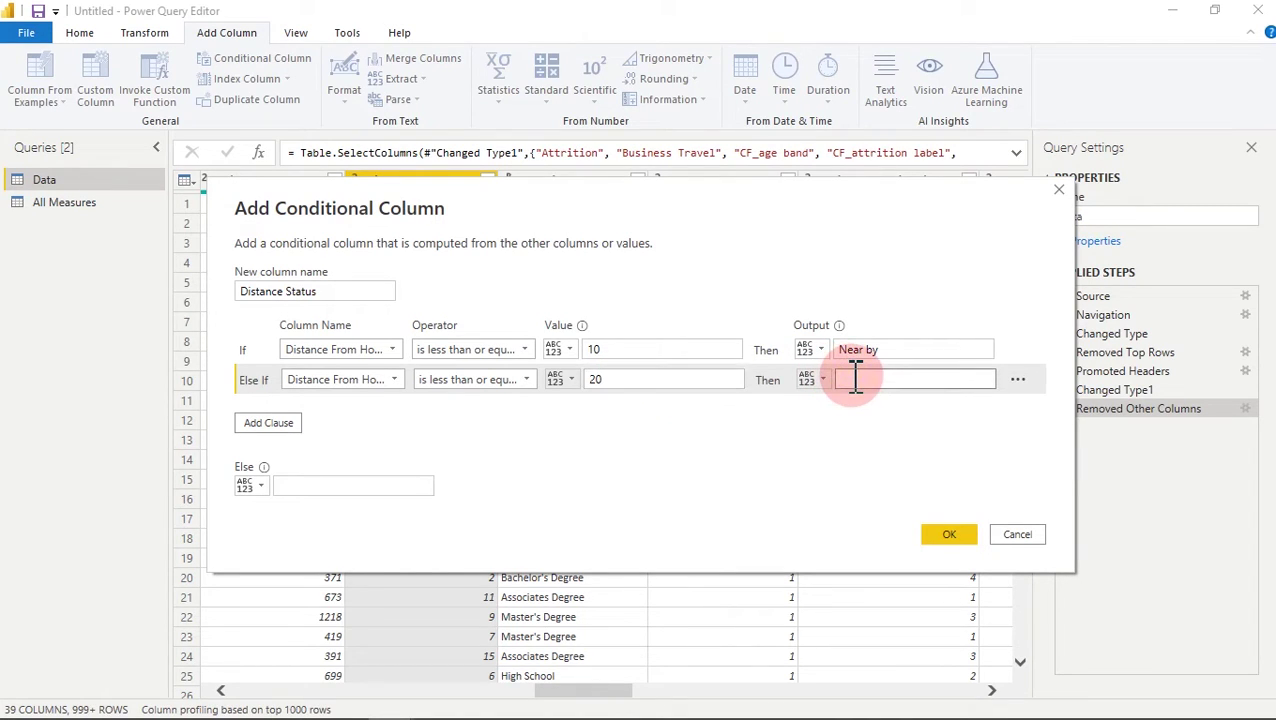
pyautogui.write('Fa')
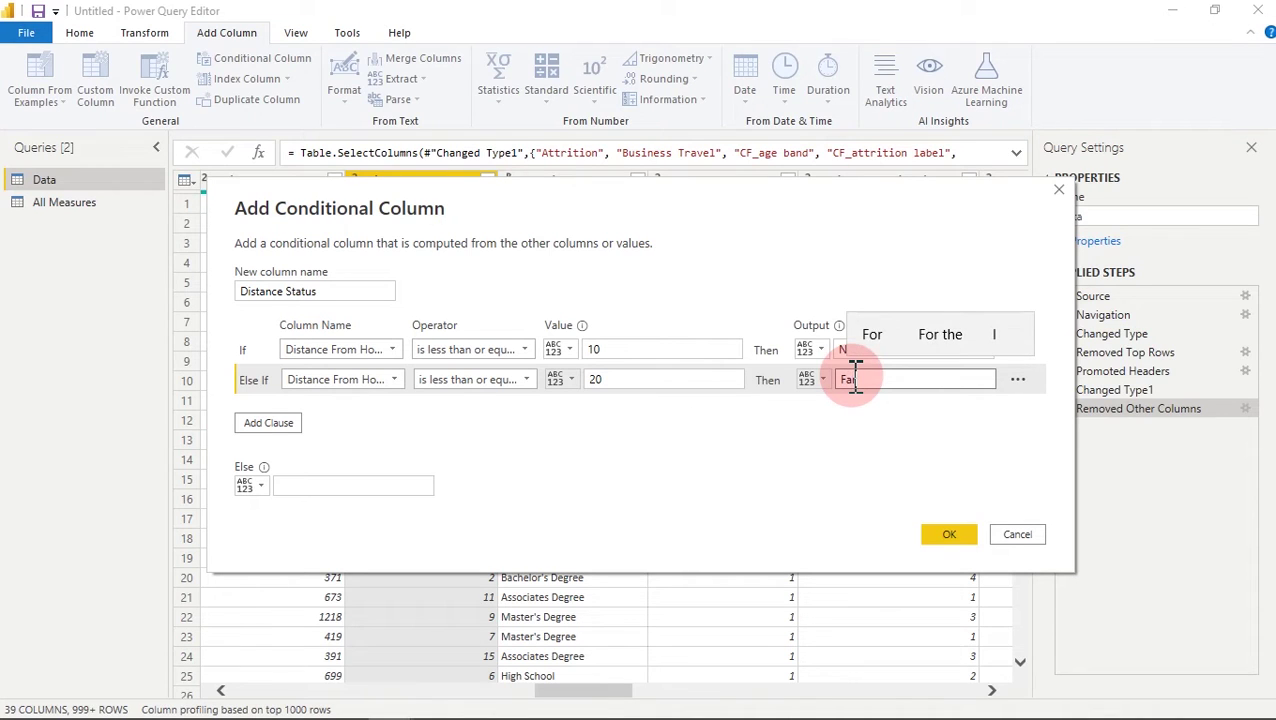
pyautogui.write('r')
# - Complete the Distance Status column with the Else output "Very far" and set its data type to Text
pyautogui.click(358, 486)
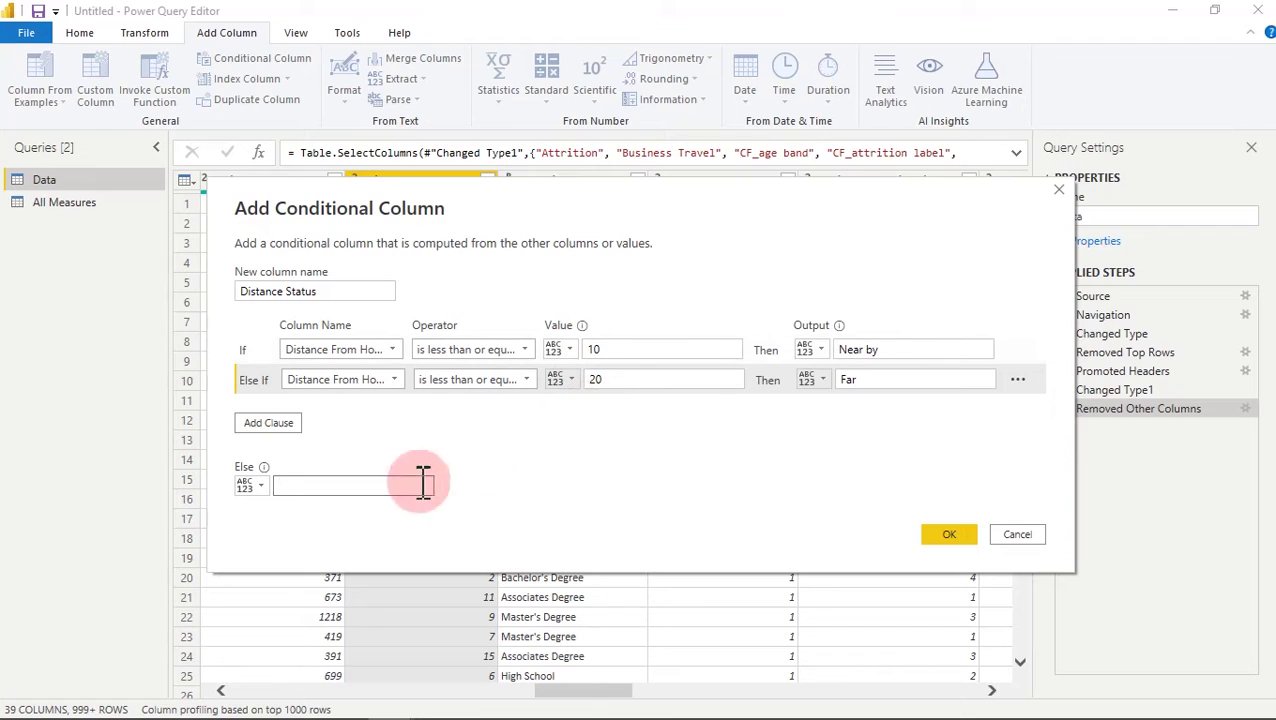
pyautogui.click(363, 487)
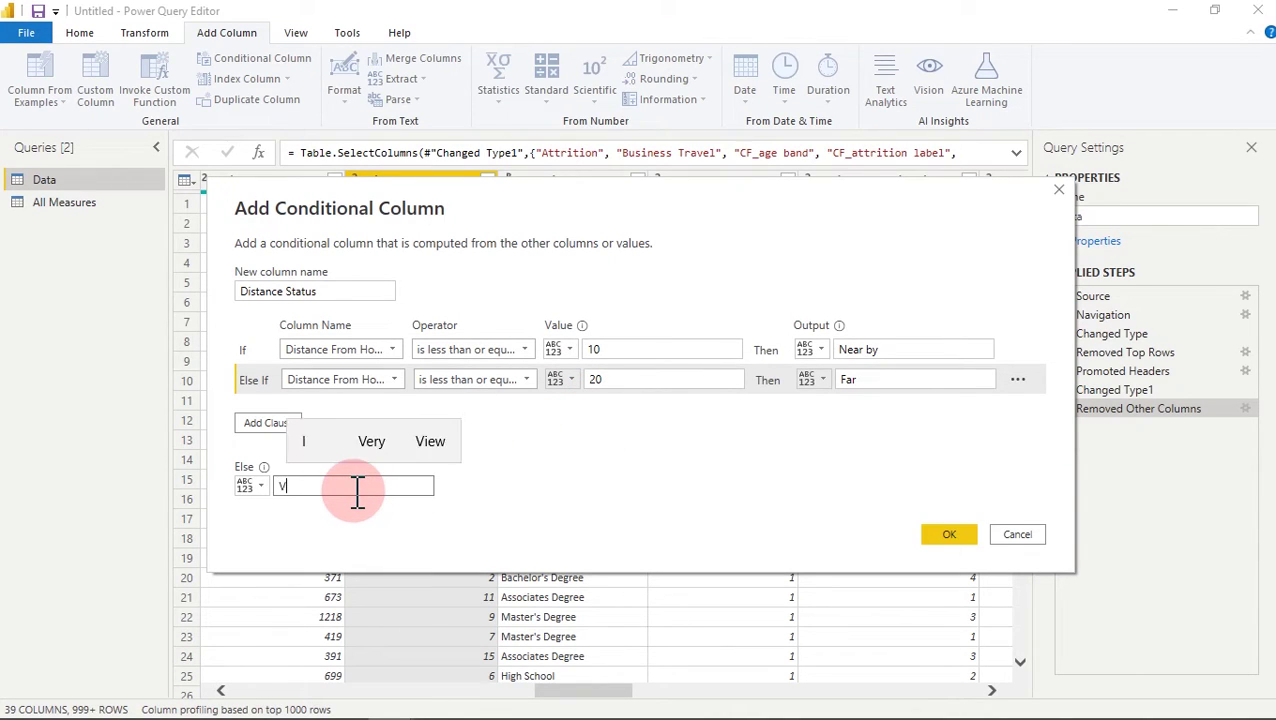
pyautogui.write('Very')
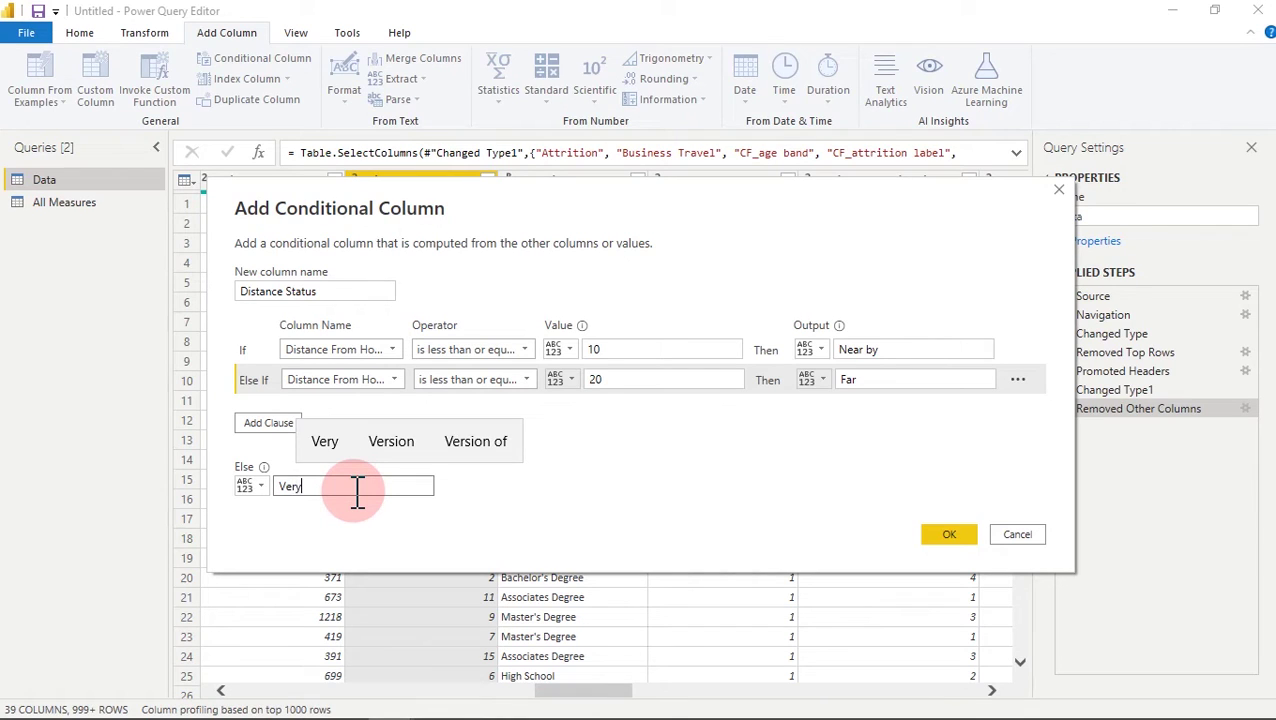
pyautogui.write(' Fa')
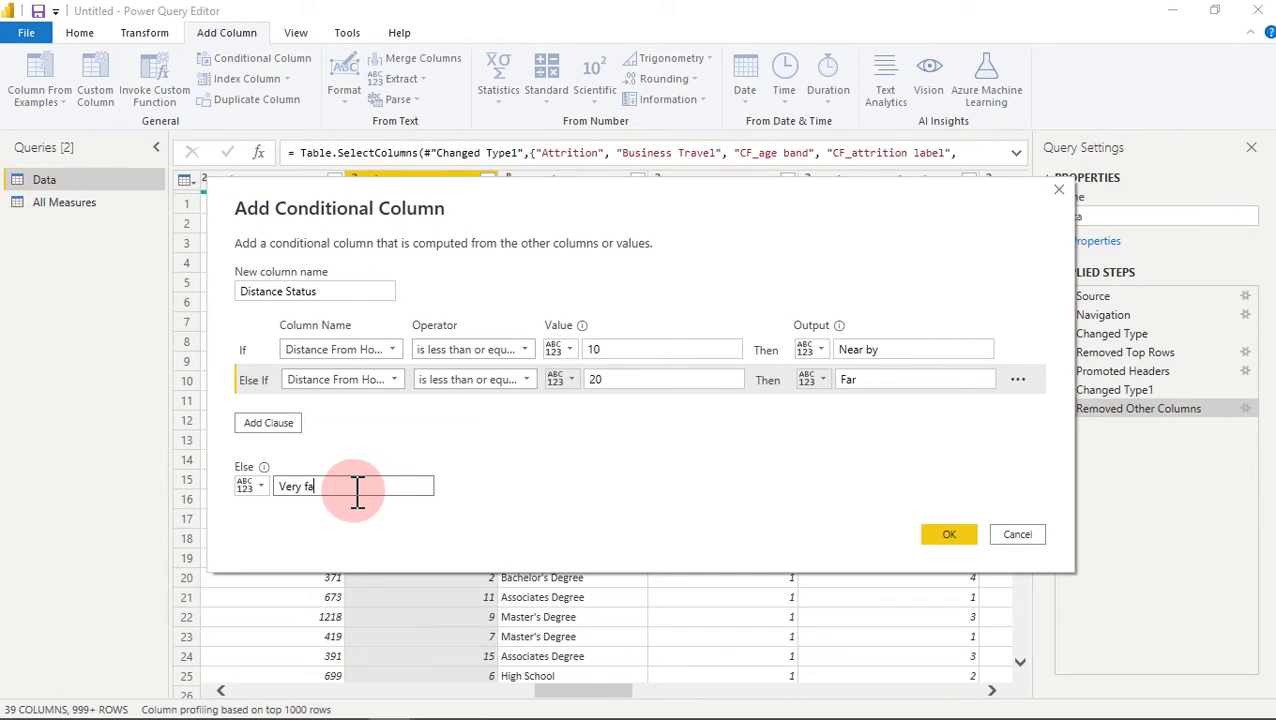
pyautogui.write('r')
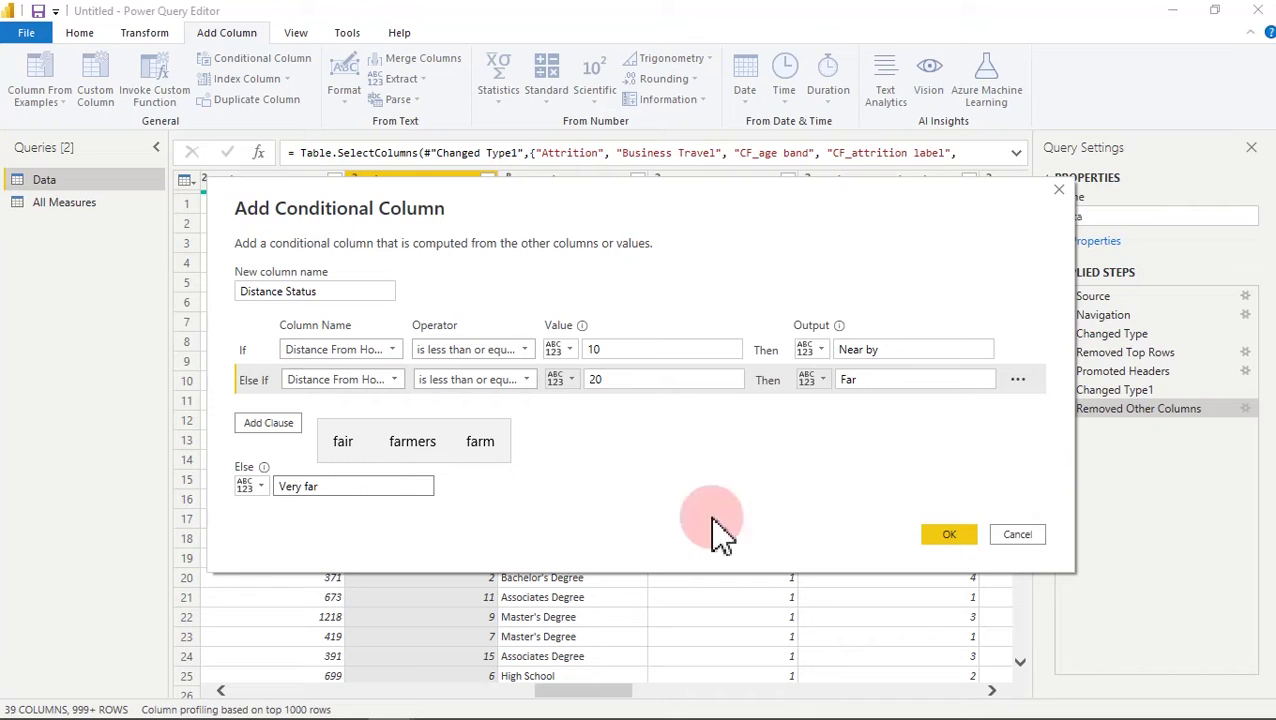
pyautogui.click(945, 538)
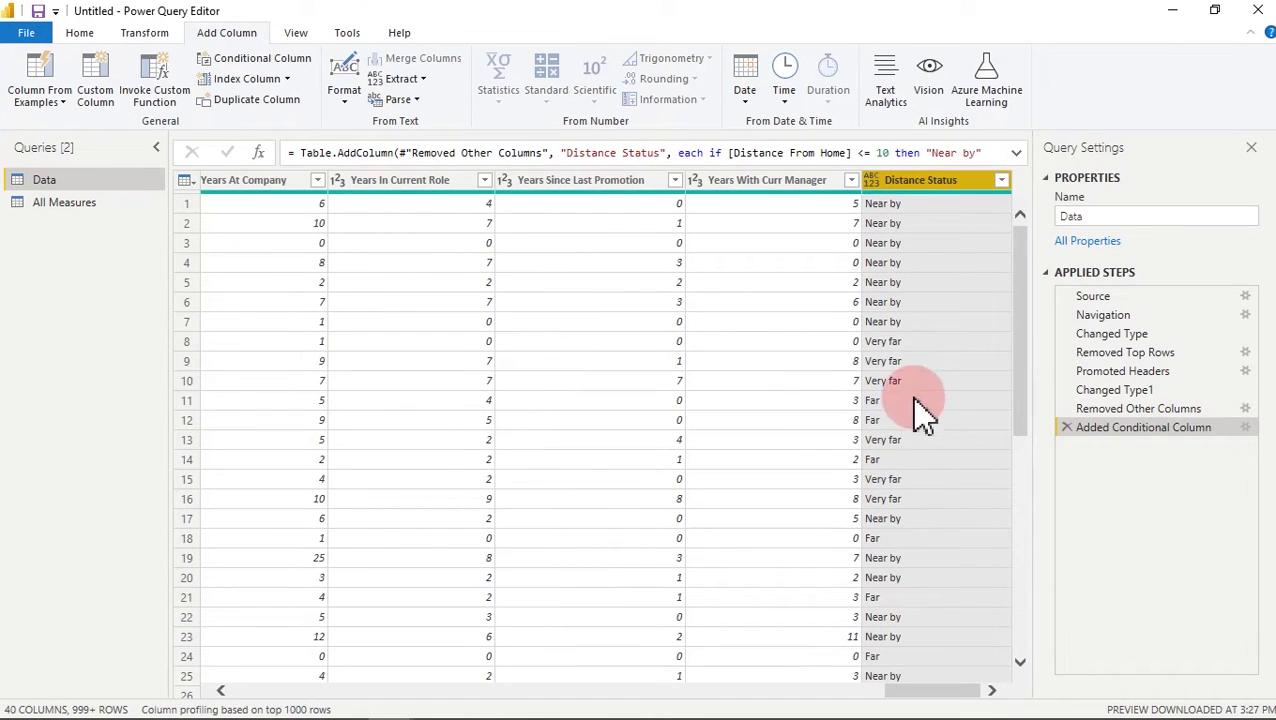
pyautogui.click(872, 182)
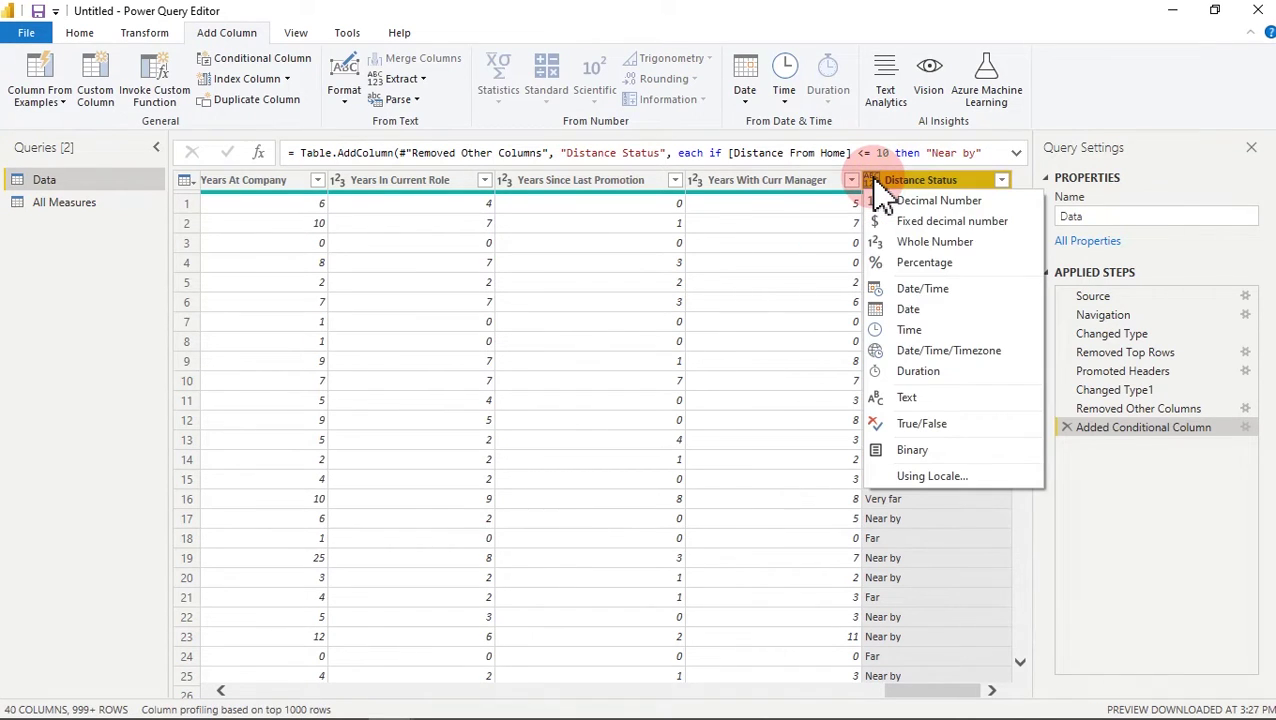
pyautogui.click(910, 400)
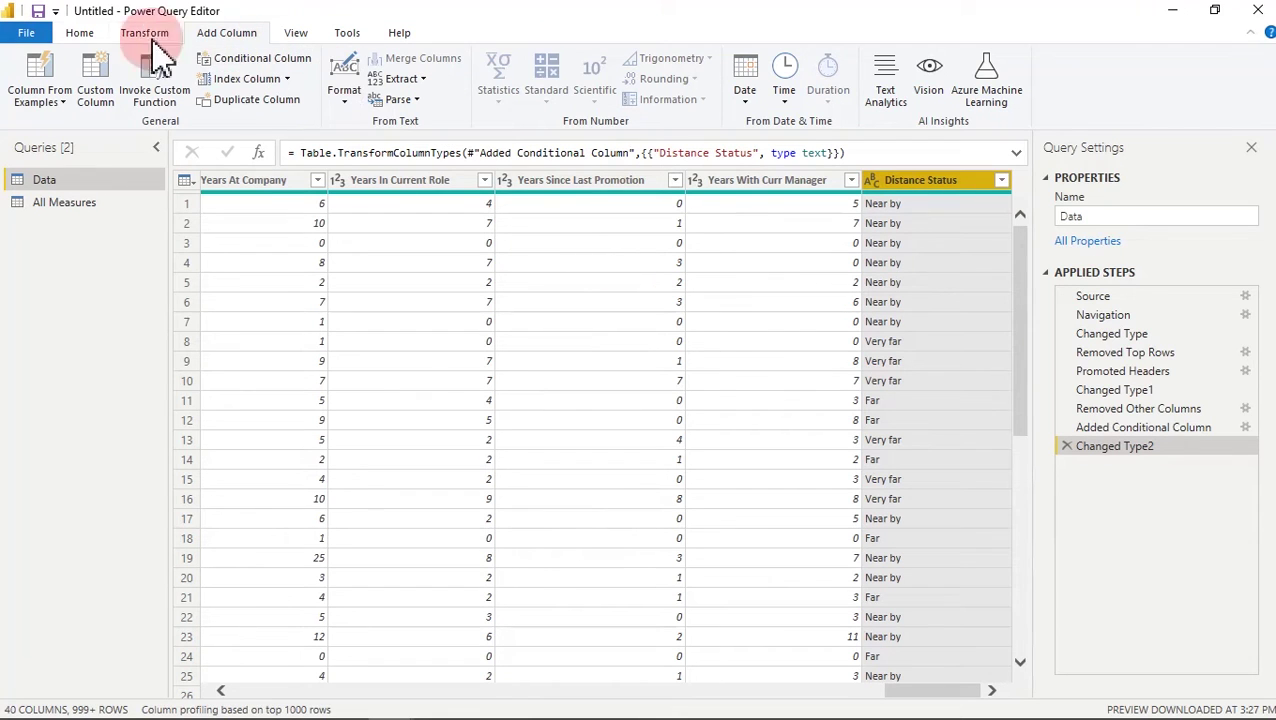
# - Go to the Total Working Years column in the Data query
pyautogui.click(90, 38)
pyautogui.click(540, 101)
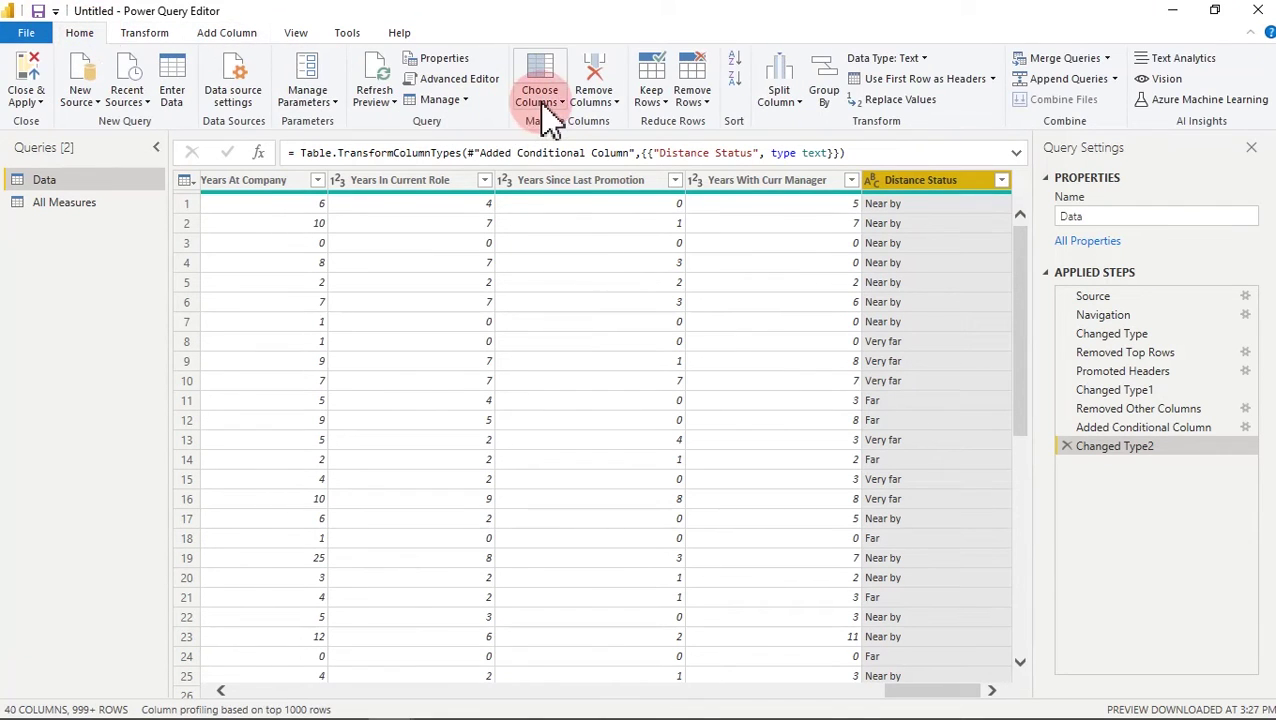
pyautogui.click(580, 143)
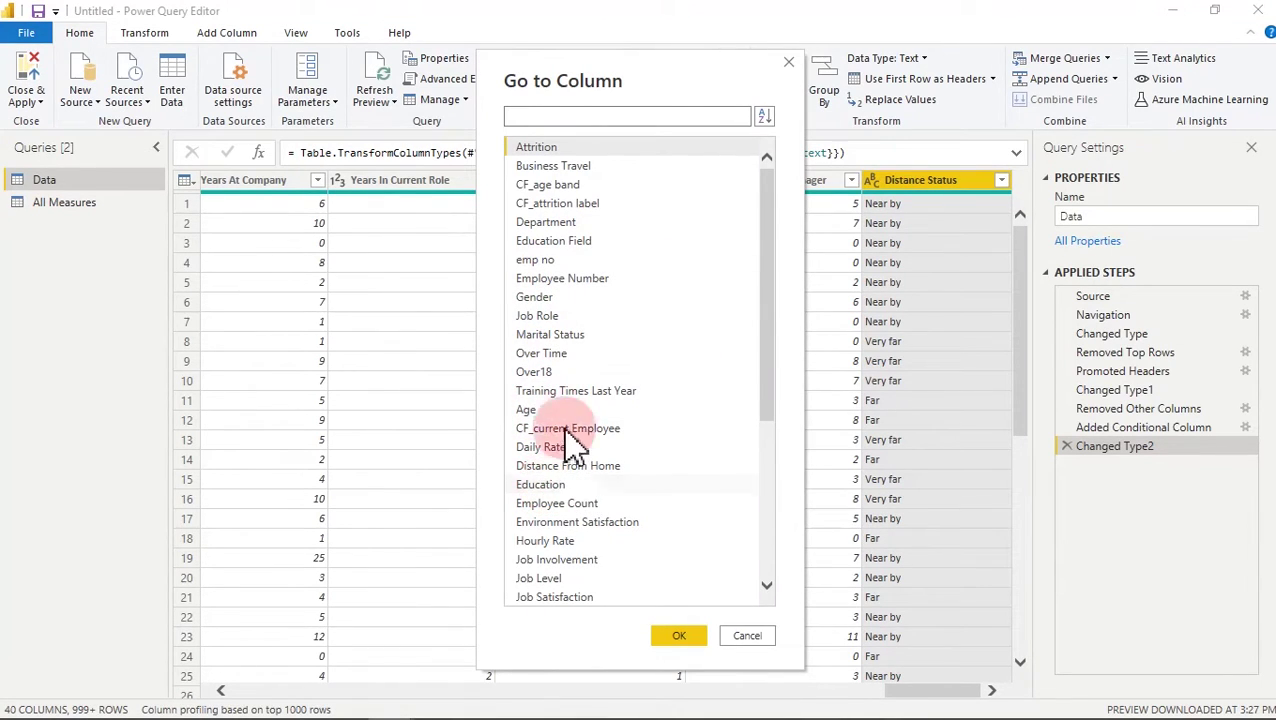
pyautogui.moveTo(768, 222); pyautogui.dragTo(775, 400)
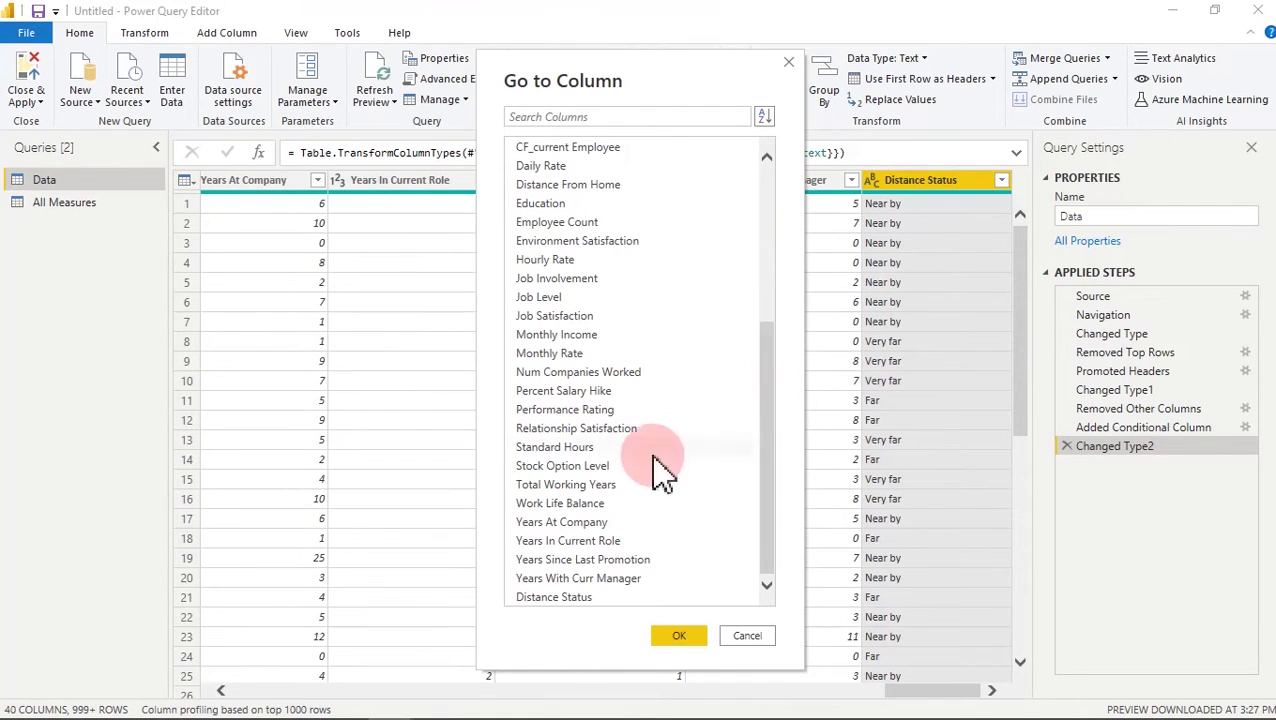
pyautogui.click(570, 486)
pyautogui.click(676, 637)
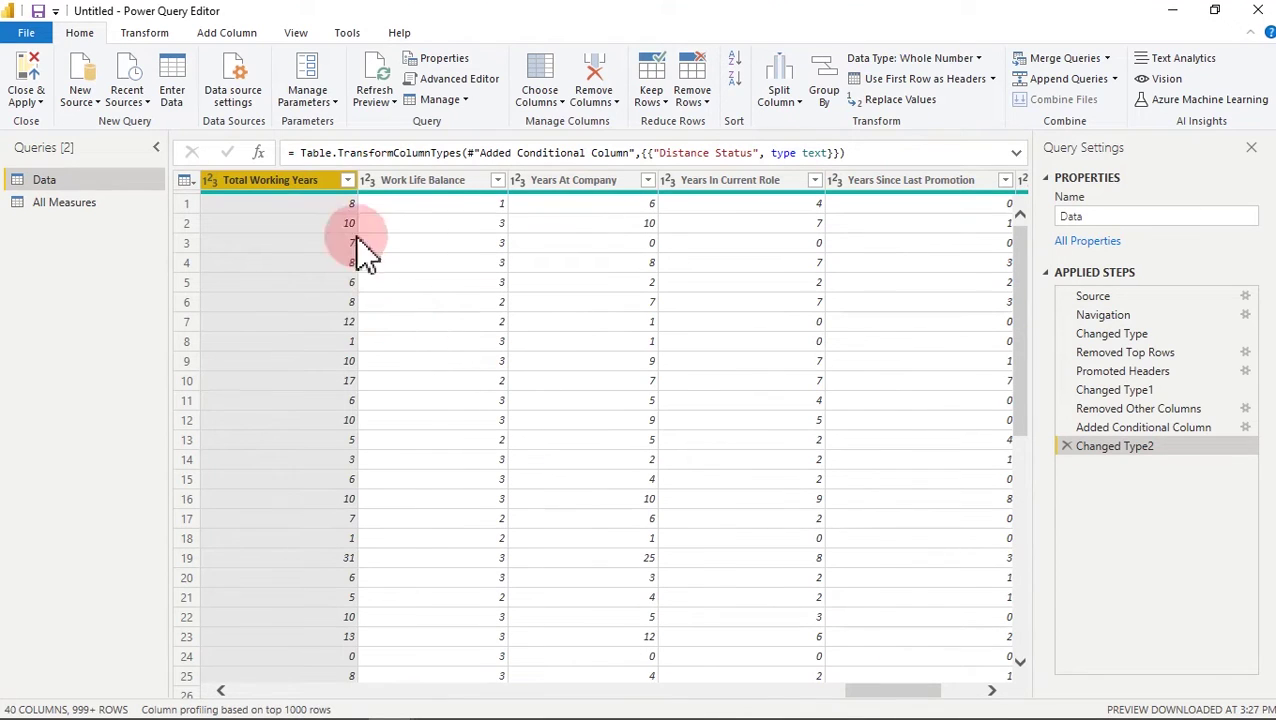
pyautogui.moveTo(863, 694); pyautogui.dragTo(838, 698)
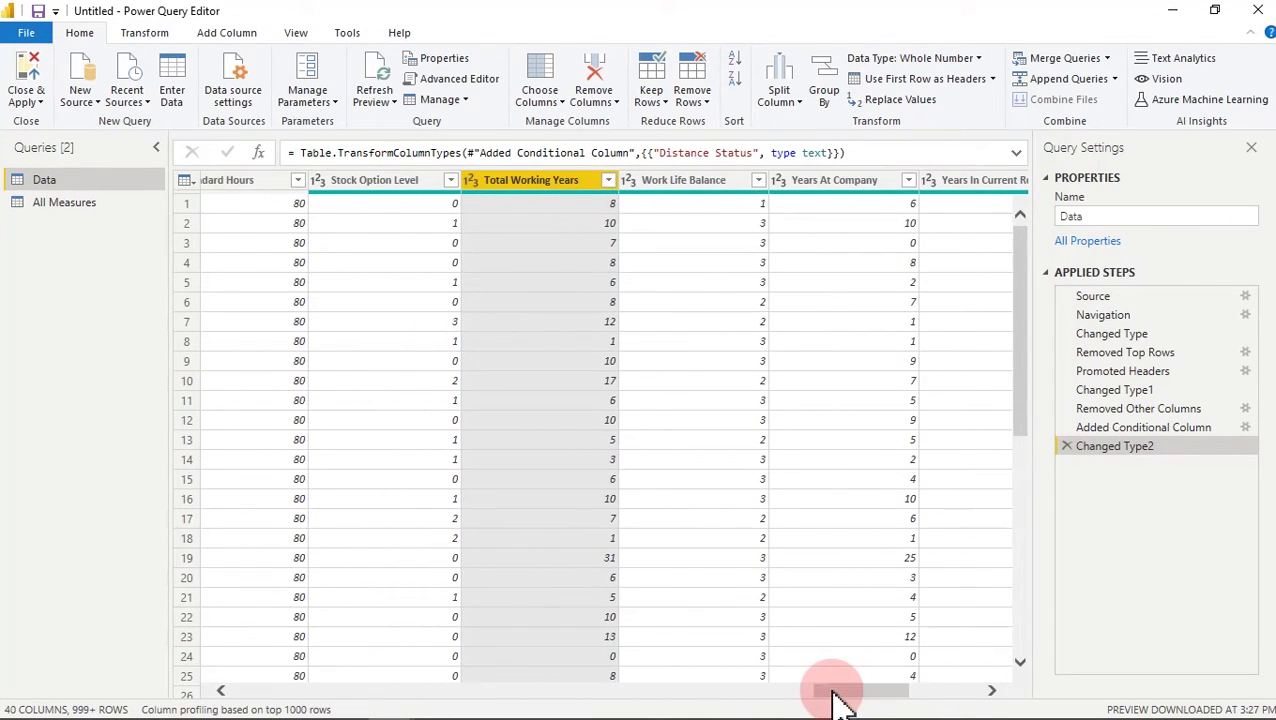
# - Load the complete list of distinct Total Working Years filter values, review its range, and close it without filtering
pyautogui.click(608, 181)
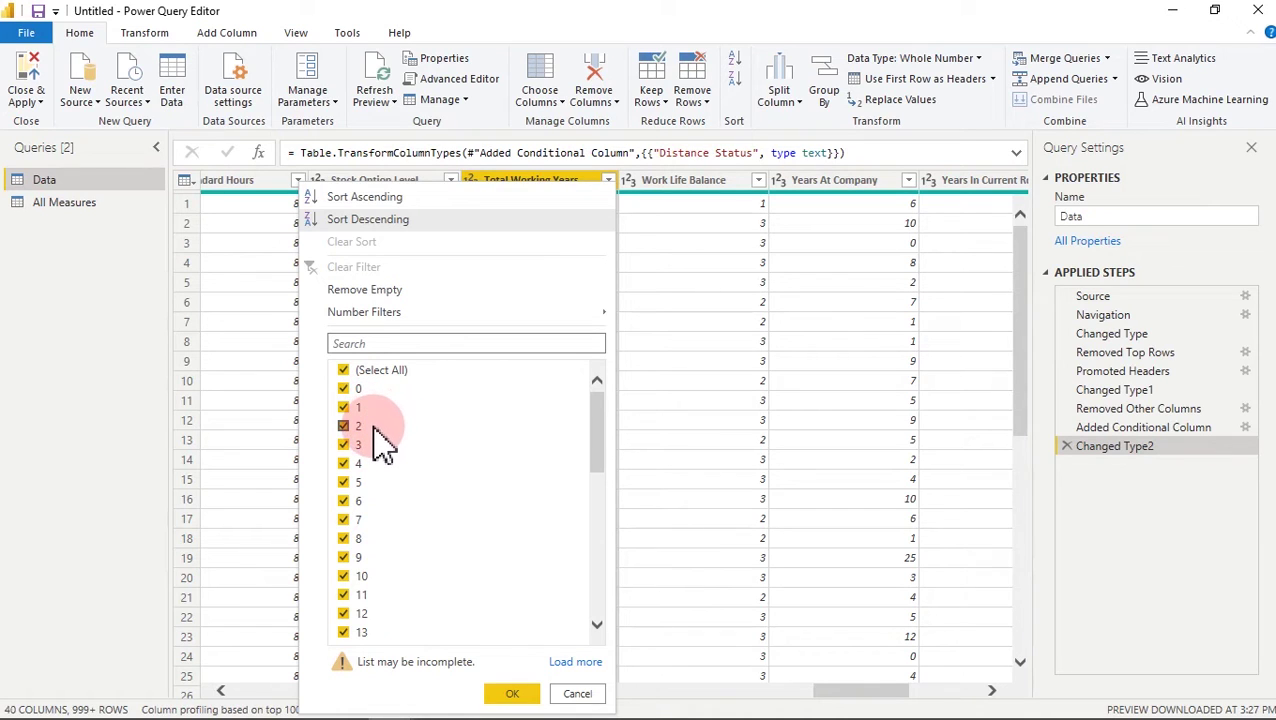
pyautogui.moveTo(597, 427); pyautogui.dragTo(604, 620)
pyautogui.click(372, 640)
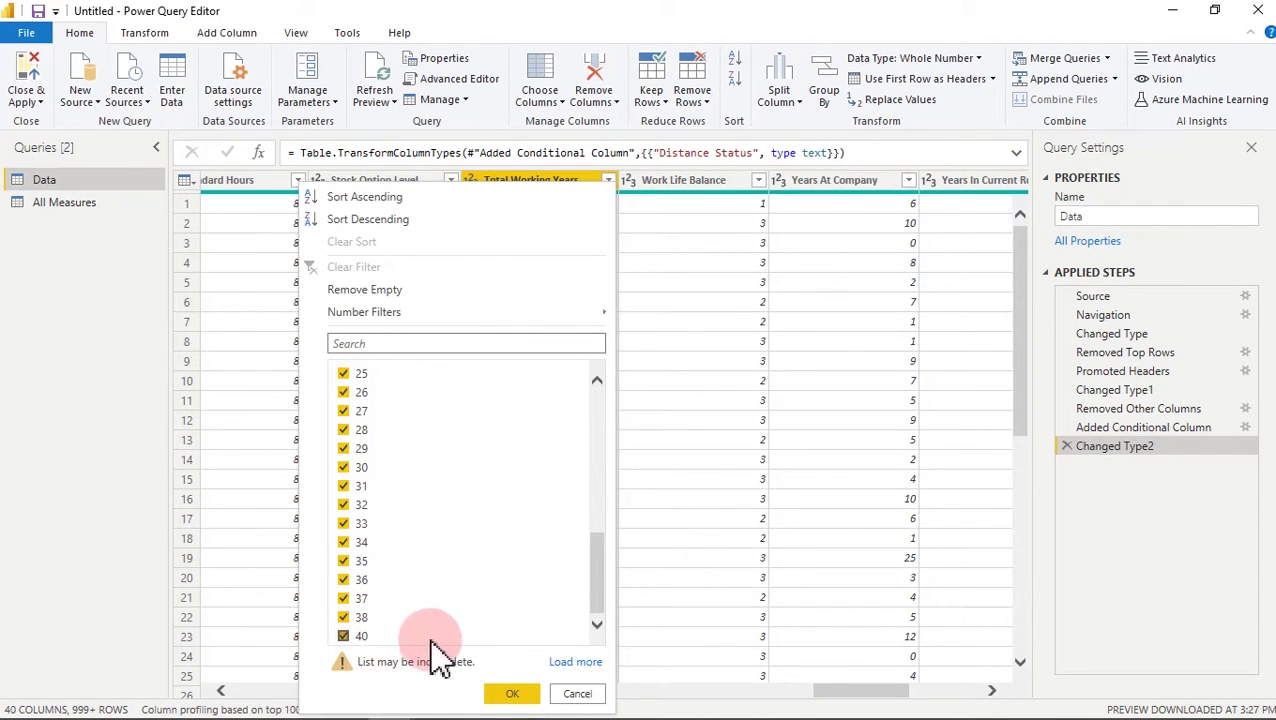
pyautogui.click(594, 664)
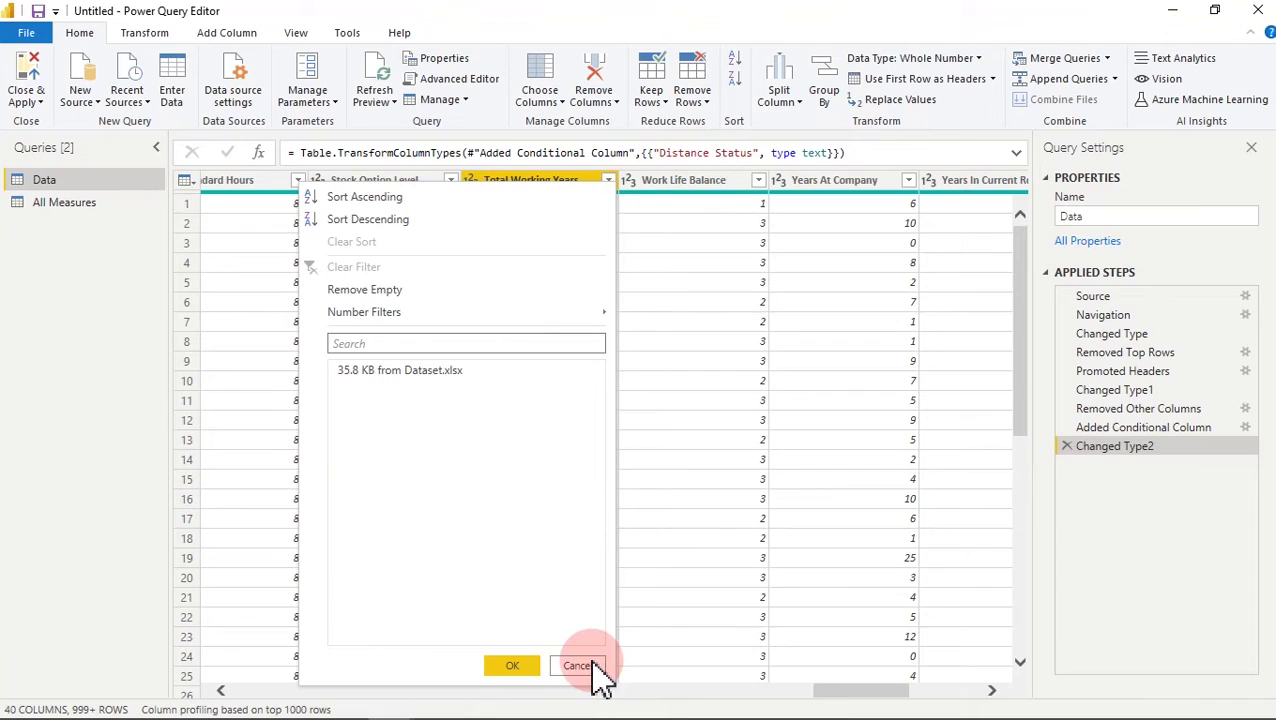
pyautogui.moveTo(597, 466); pyautogui.dragTo(399, 669)
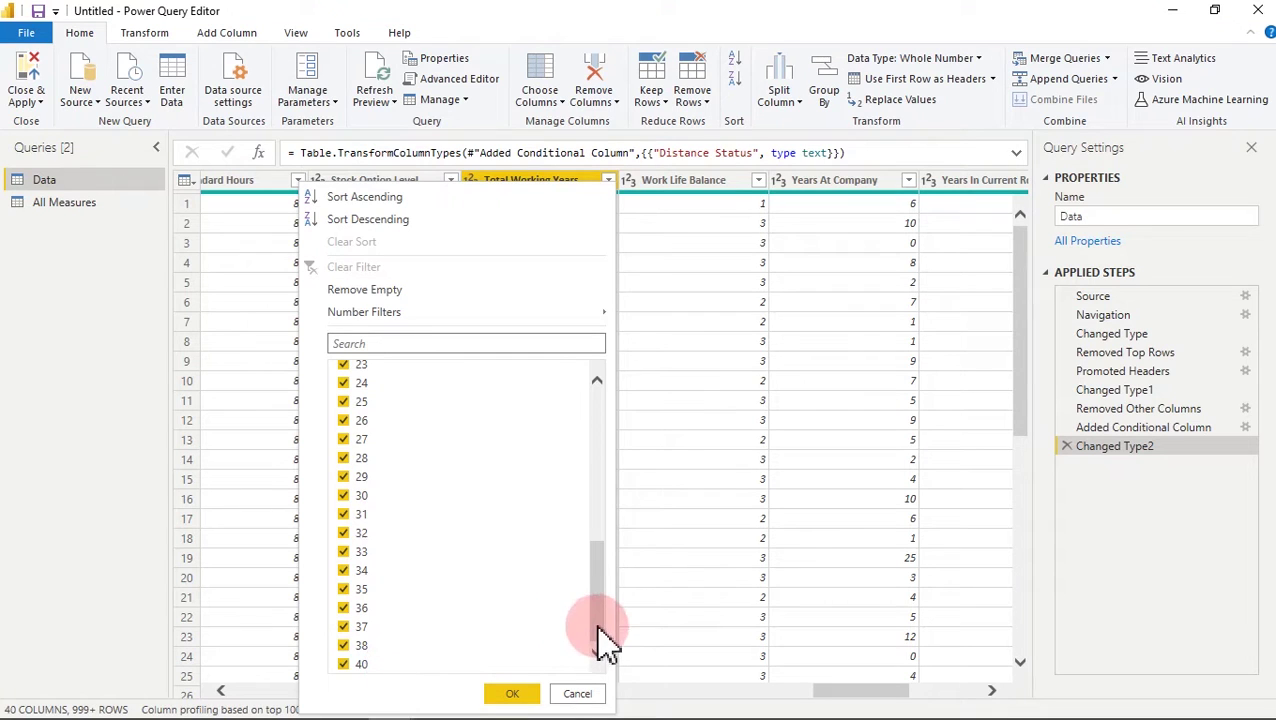
pyautogui.moveTo(605, 645); pyautogui.dragTo(601, 413)
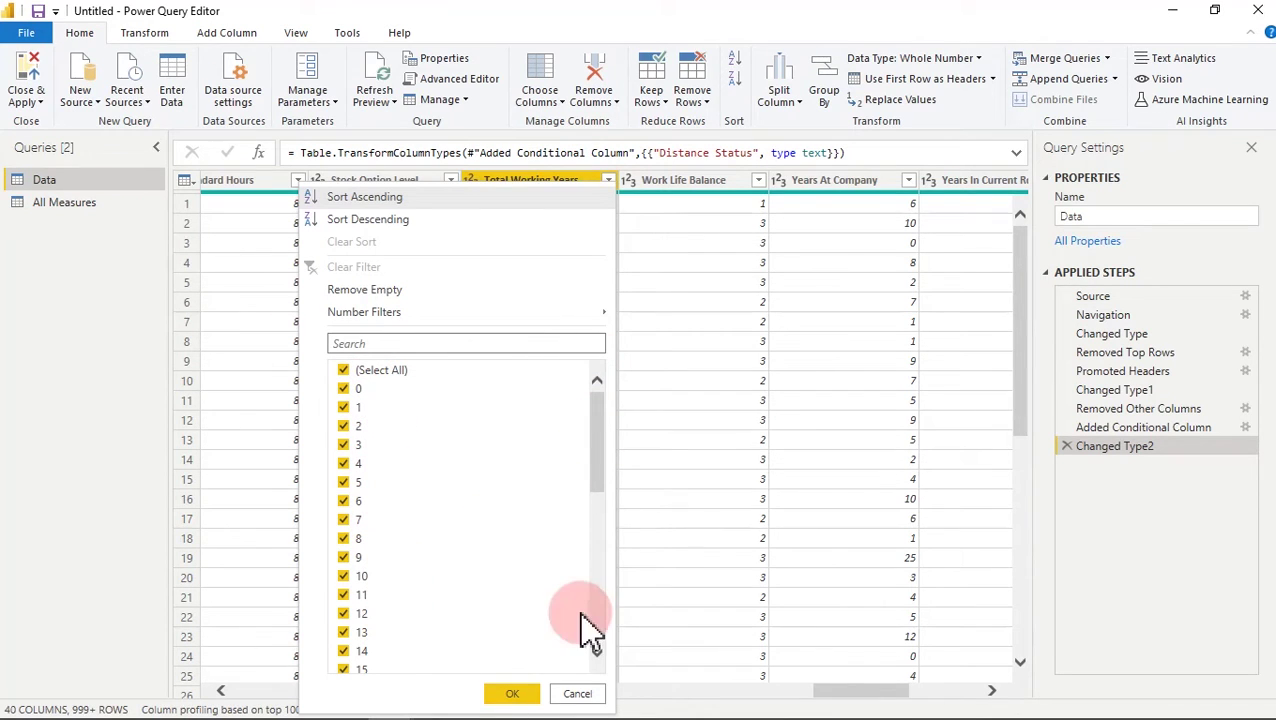
pyautogui.click(577, 694)
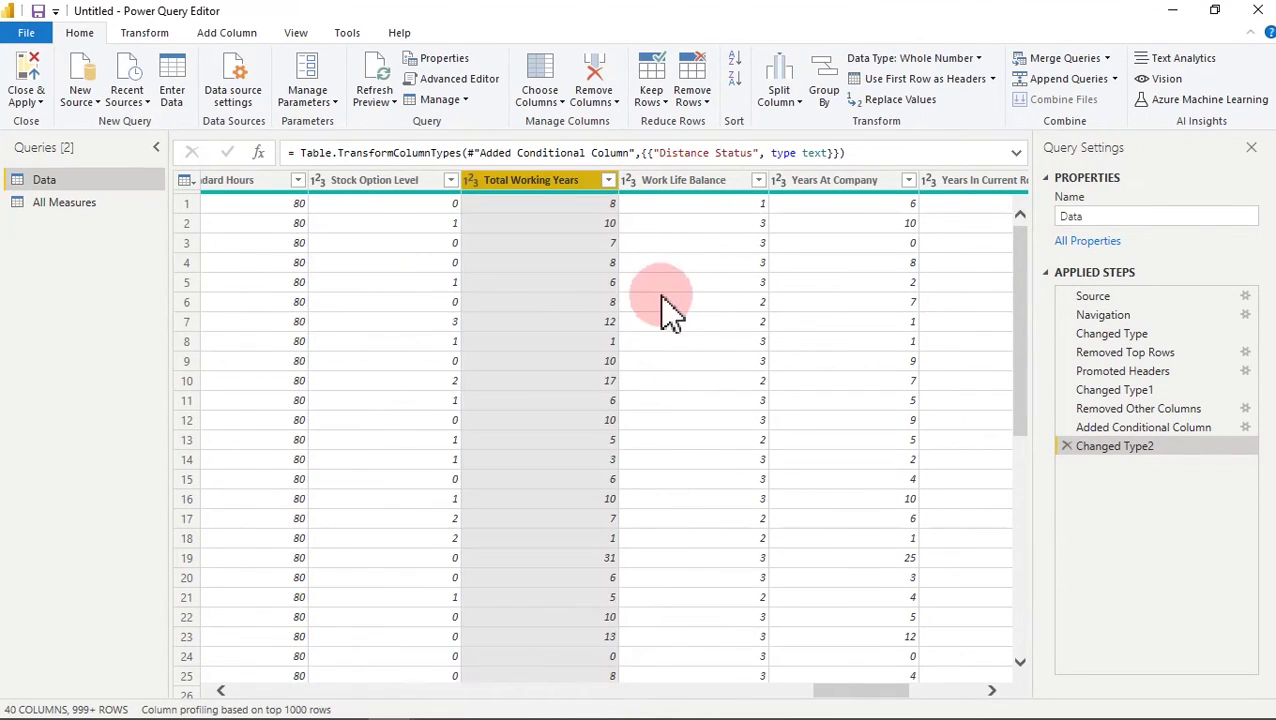
# - Start a new conditional column in the Data query and name it Working Years Group
pyautogui.click(231, 30)
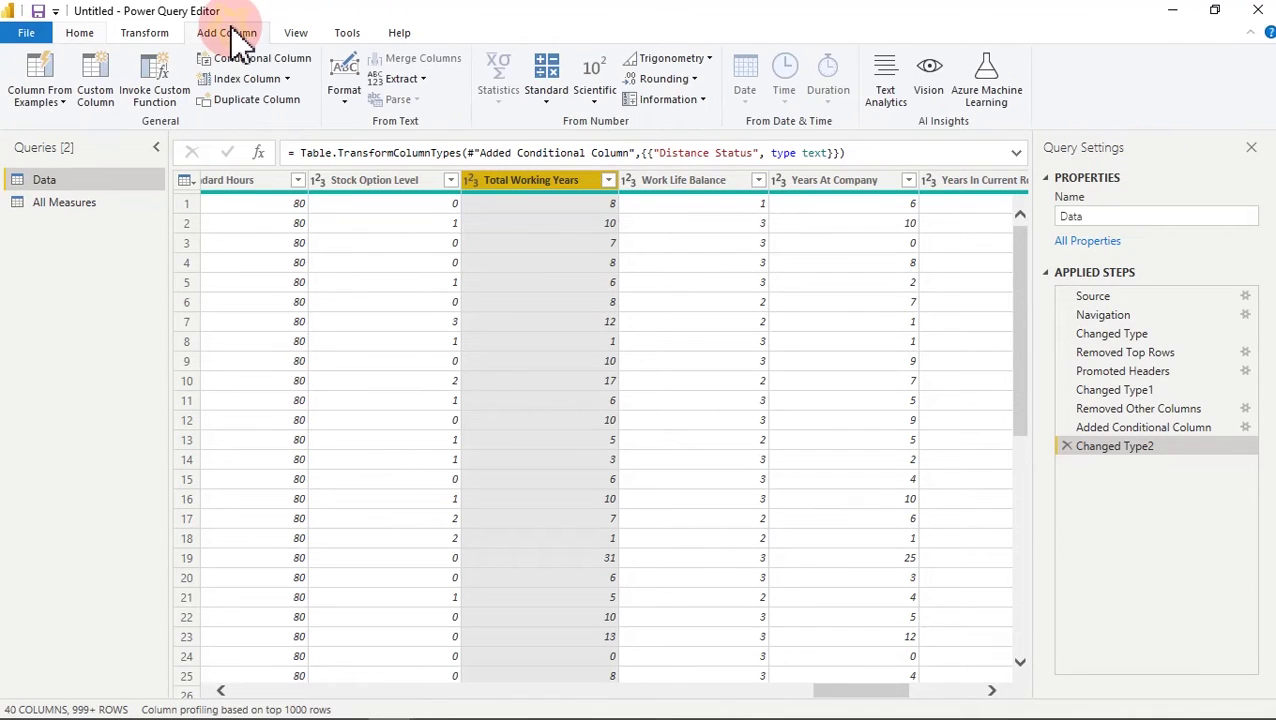
pyautogui.click(236, 62)
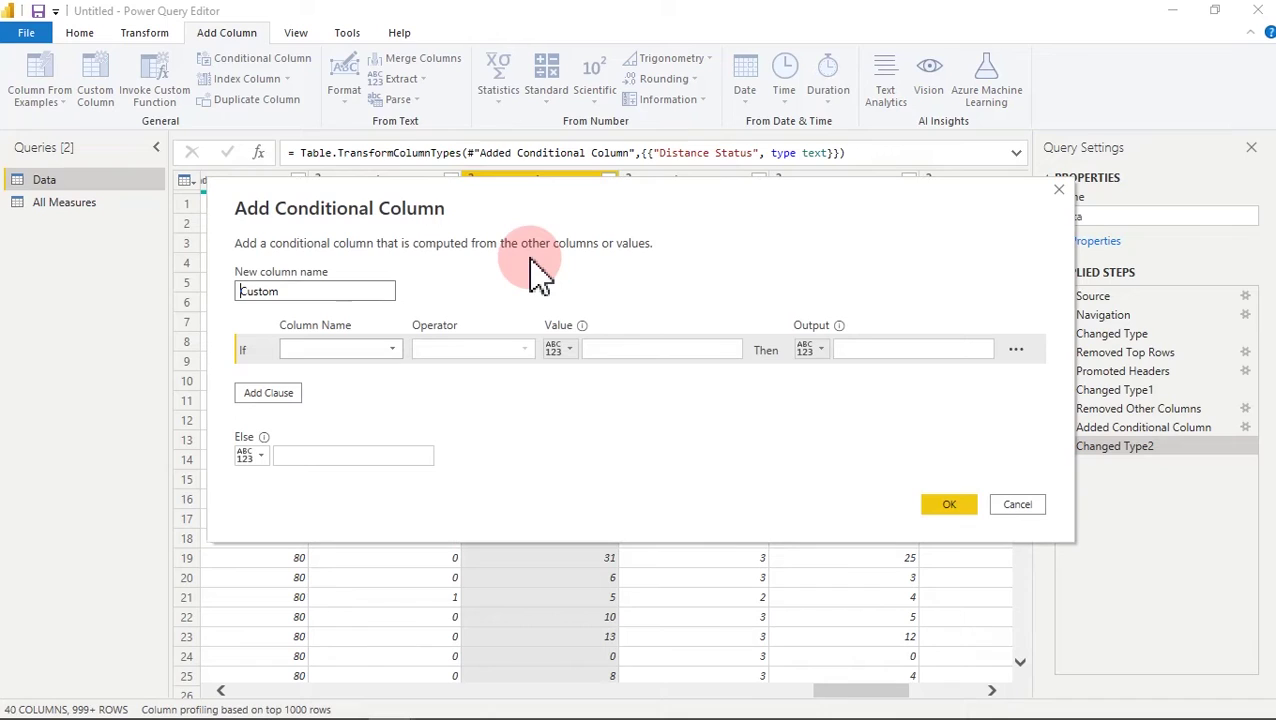
pyautogui.moveTo(340, 290); pyautogui.dragTo(220, 310)
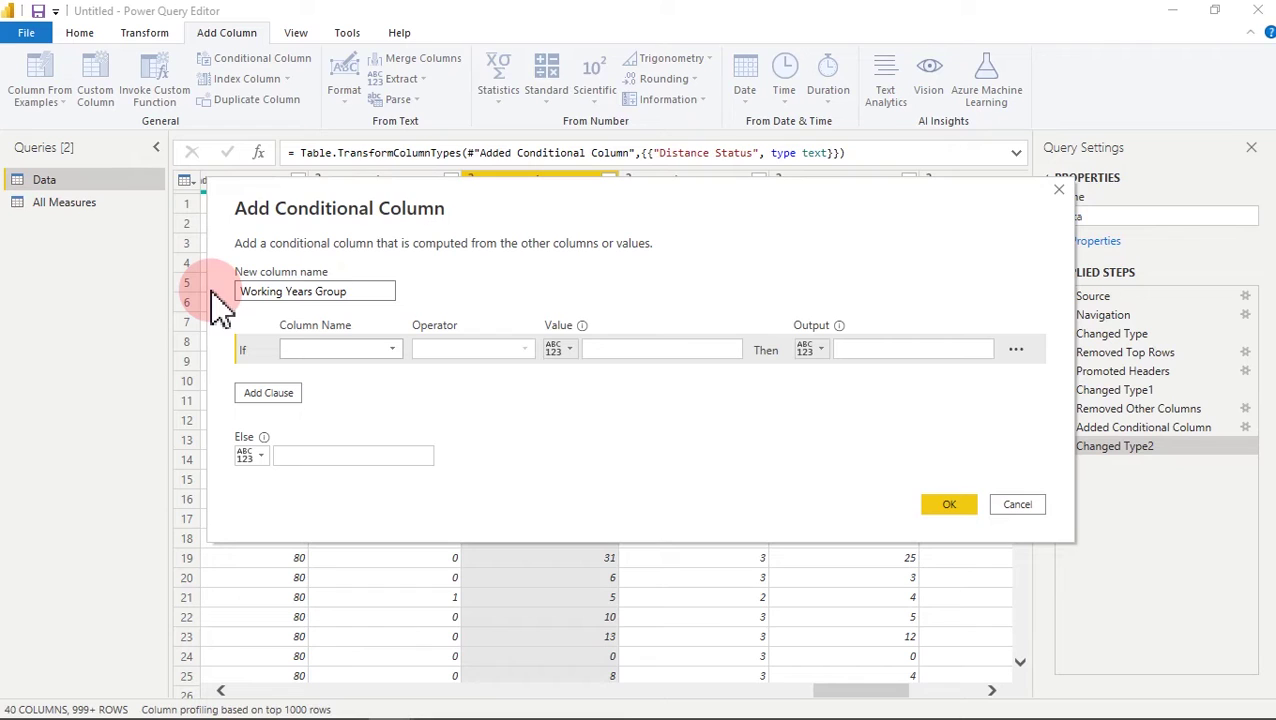
# - Define the first clause so that Total Working Years is less than or equal to 10 outputs "btw 0-10"
pyautogui.click(322, 363)
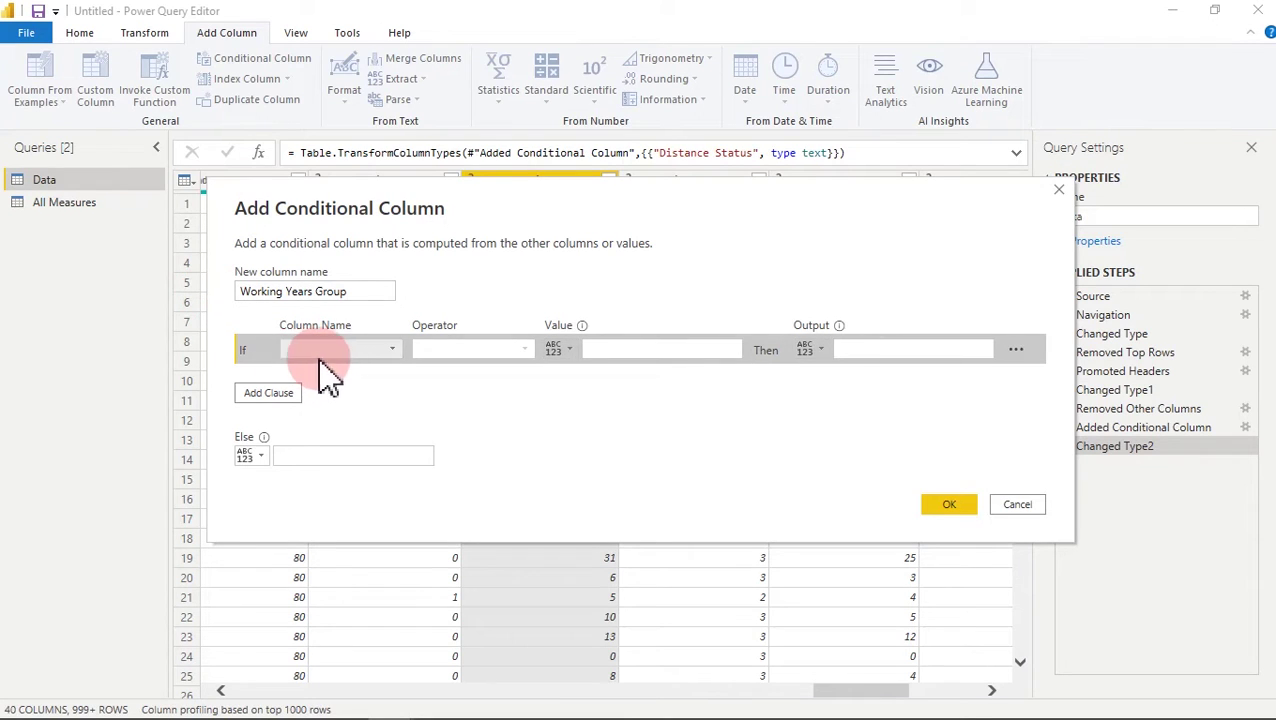
pyautogui.click(340, 352)
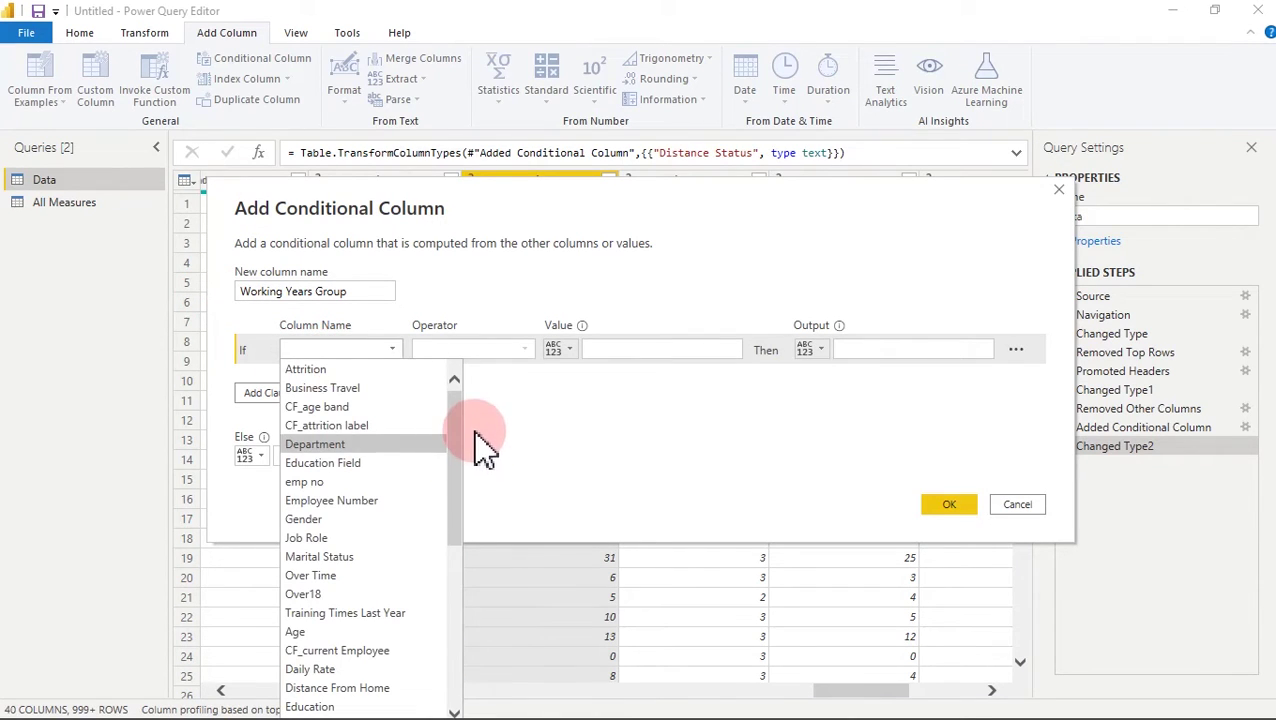
pyautogui.moveTo(462, 440); pyautogui.dragTo(462, 650)
pyautogui.click(372, 613)
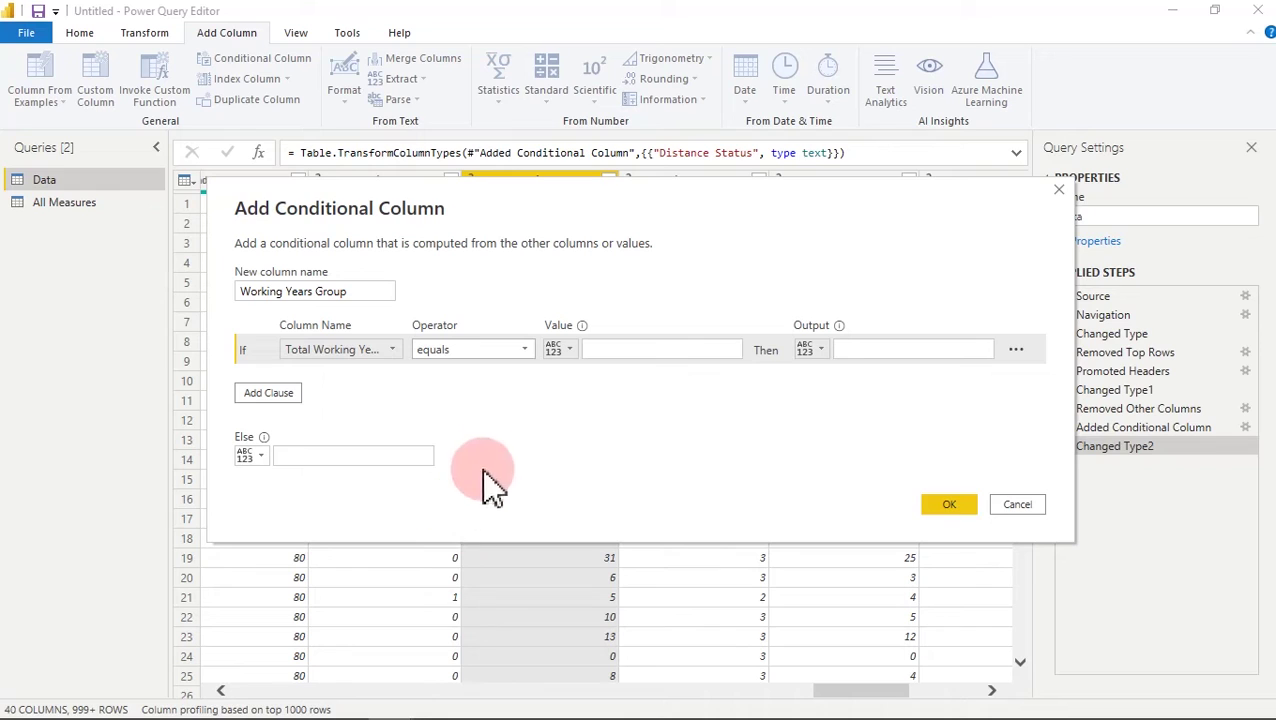
pyautogui.click(493, 352)
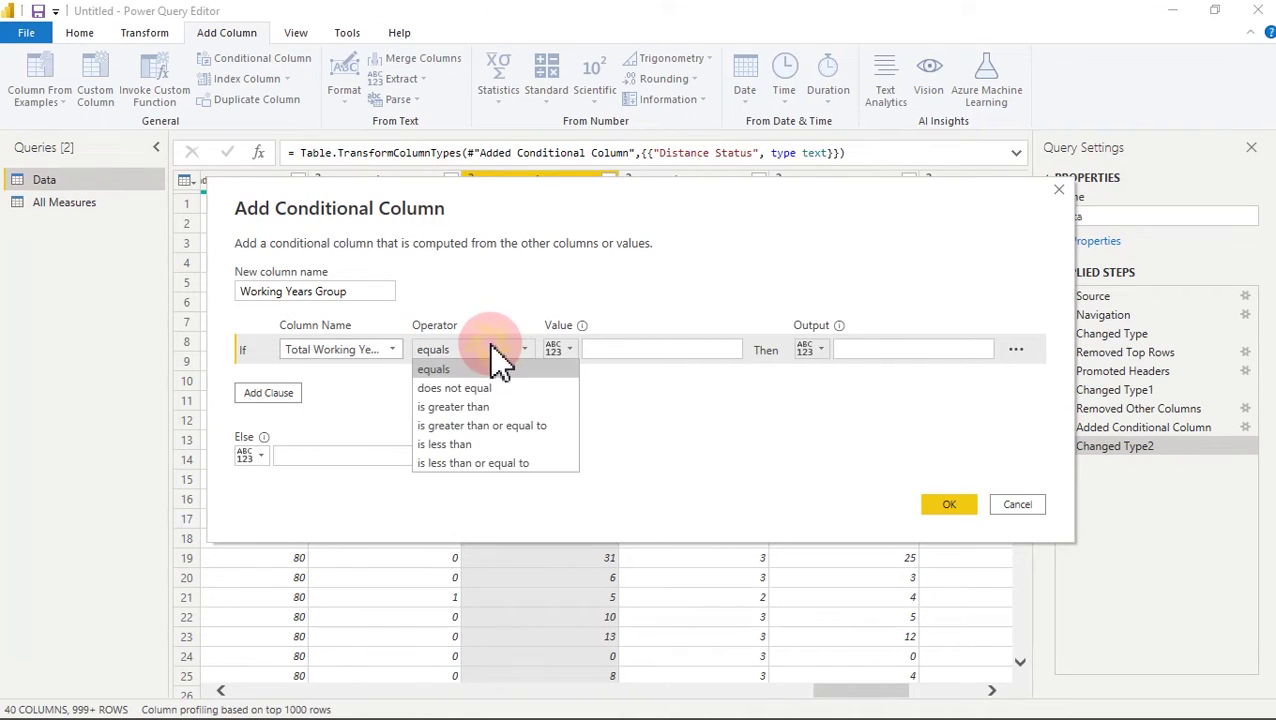
pyautogui.click(477, 462)
pyautogui.click(625, 348)
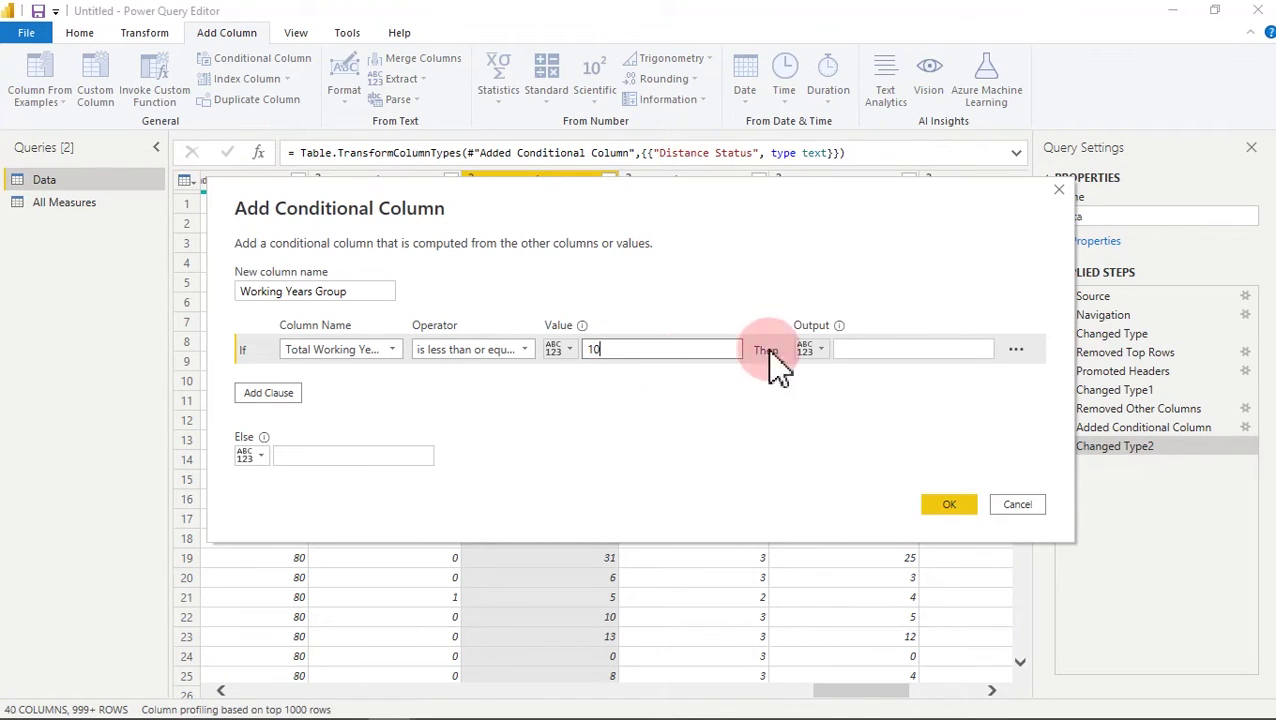
pyautogui.click(865, 350)
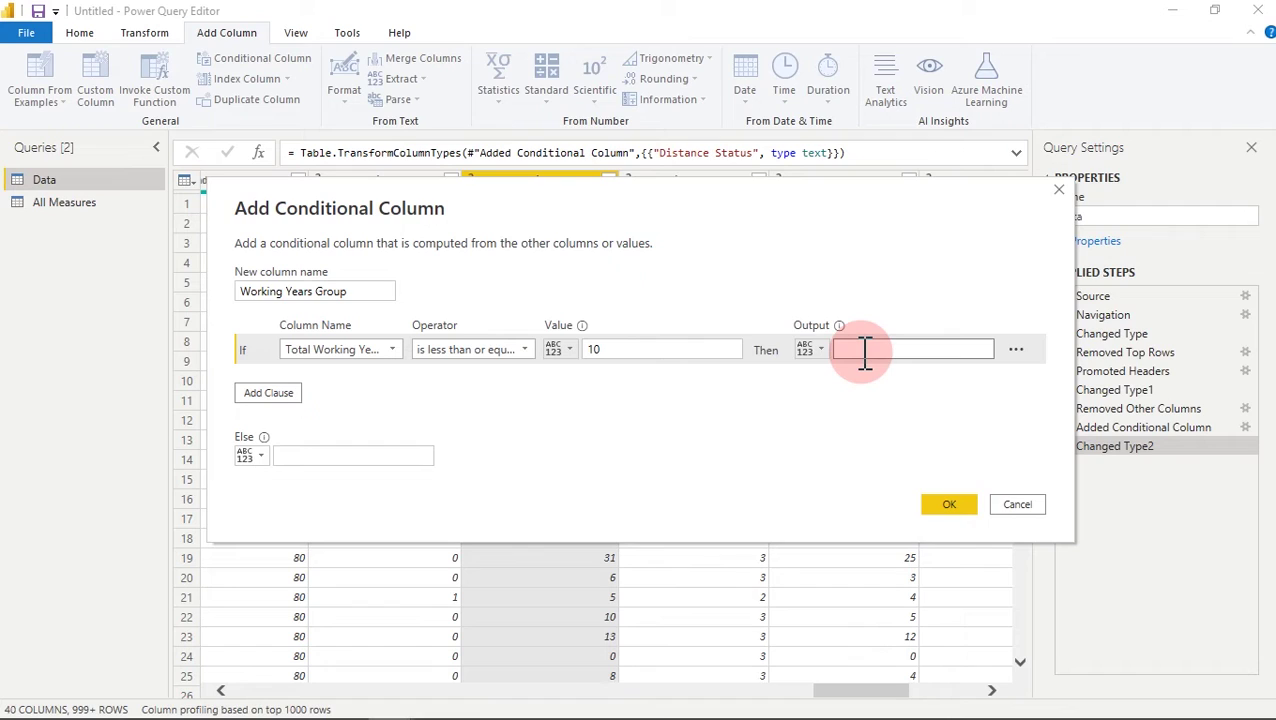
pyautogui.write('btw 0-10')
# - Add an Else If clause so that Total Working Years is less than or equal to 20 outputs "btw 11-20"
pyautogui.click(268, 393)
pyautogui.click(336, 381)
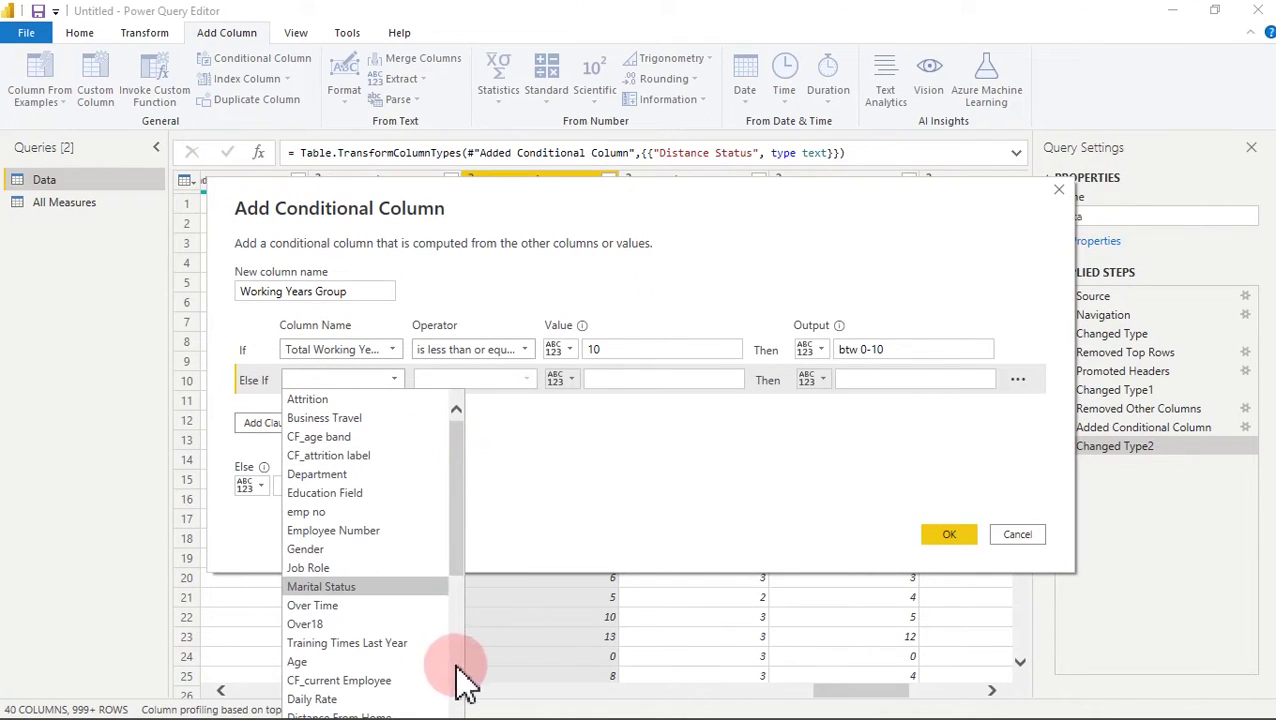
pyautogui.moveTo(461, 532); pyautogui.dragTo(470, 690)
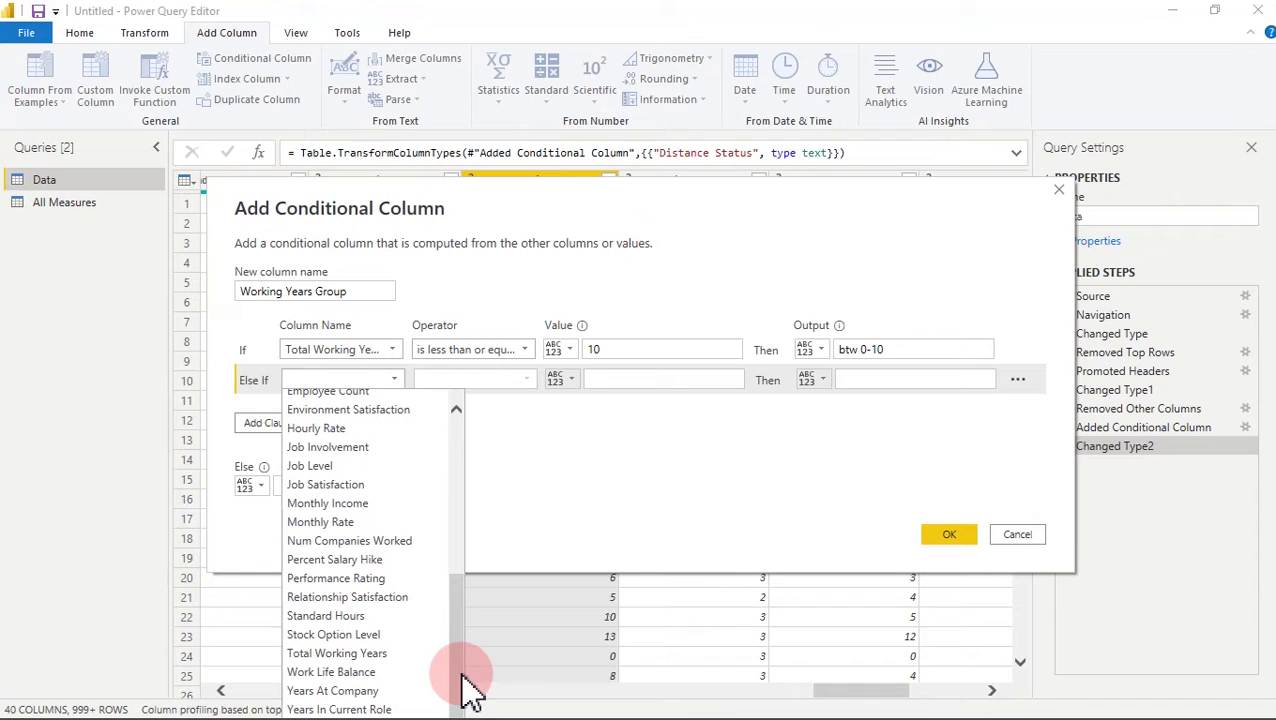
pyautogui.click(348, 656)
pyautogui.click(511, 382)
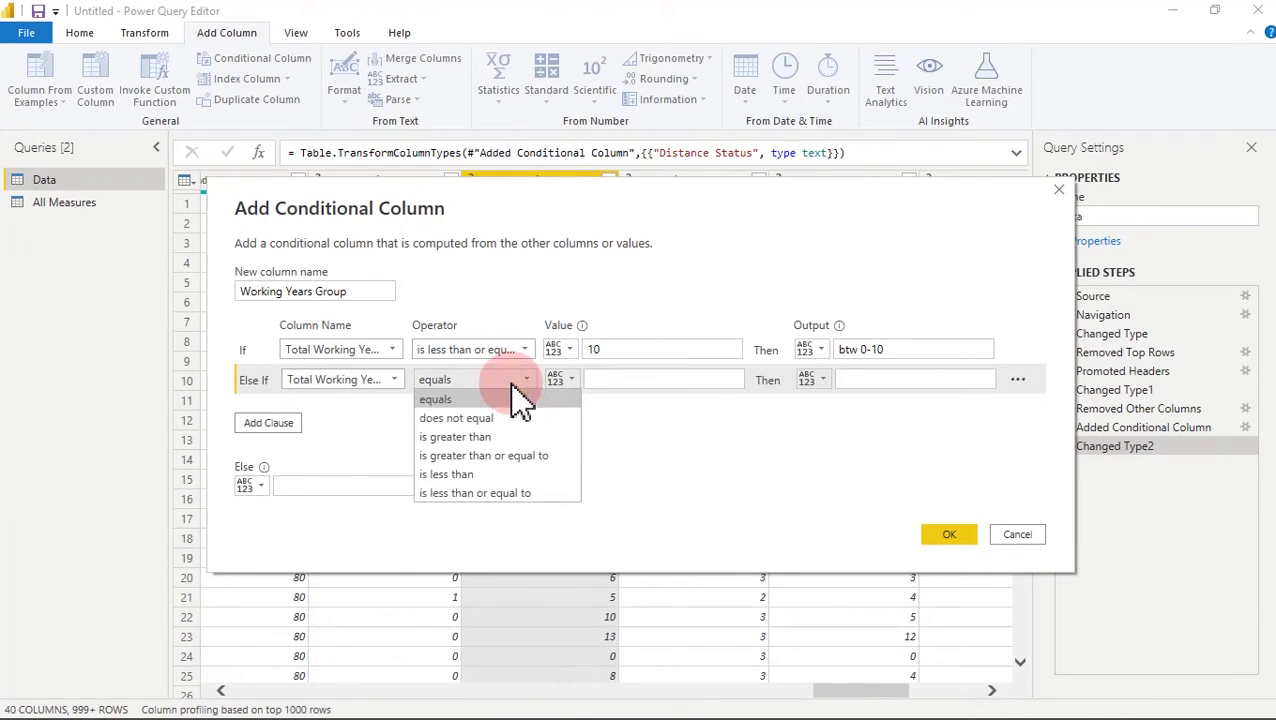
pyautogui.click(500, 493)
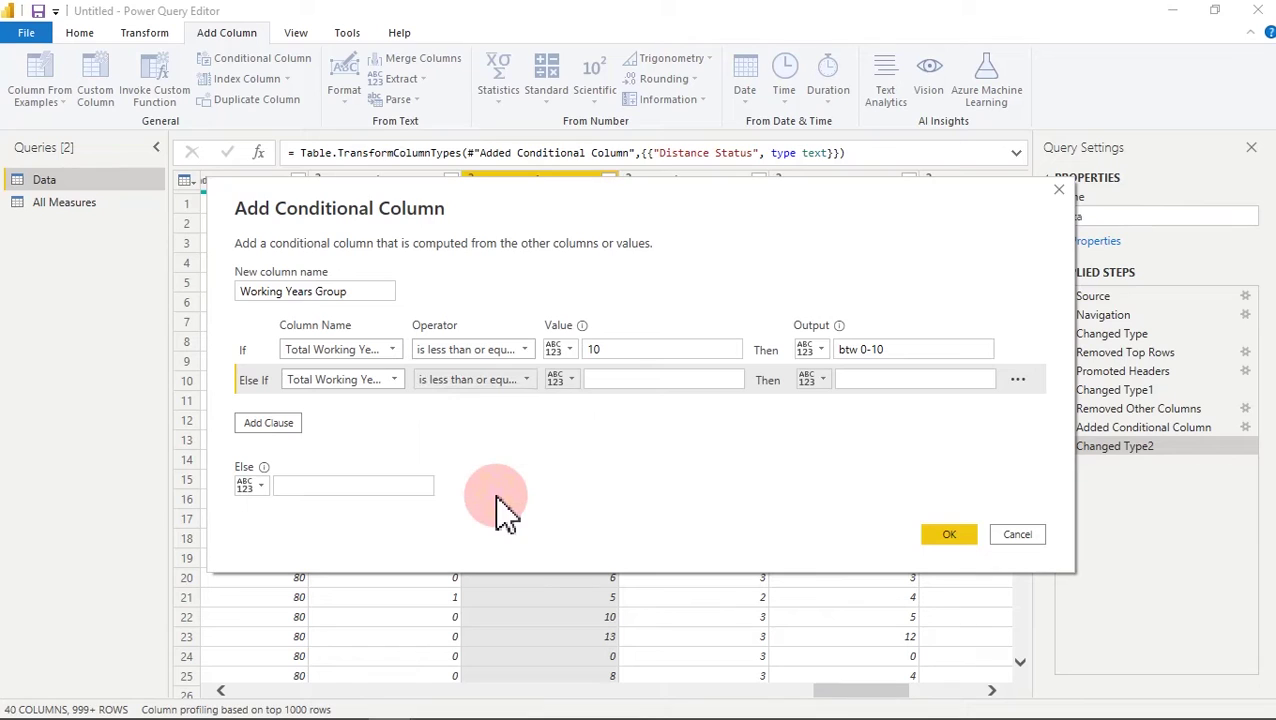
pyautogui.click(629, 378)
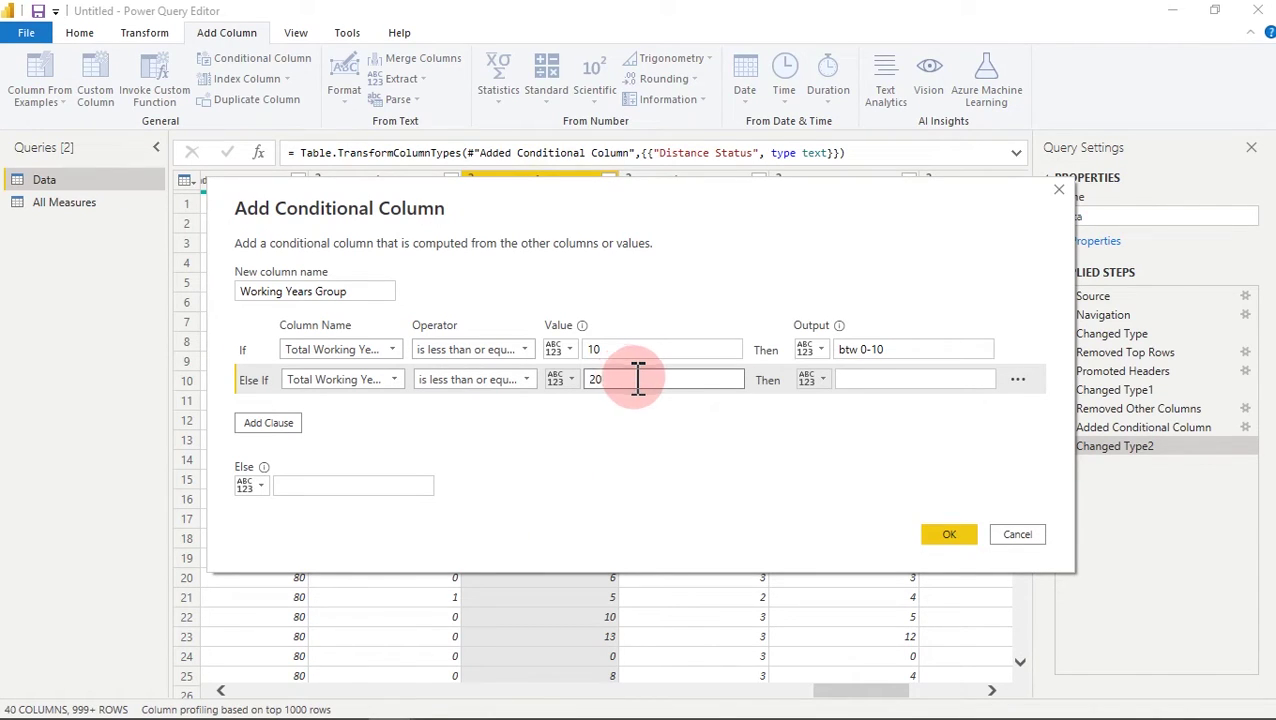
pyautogui.click(861, 379)
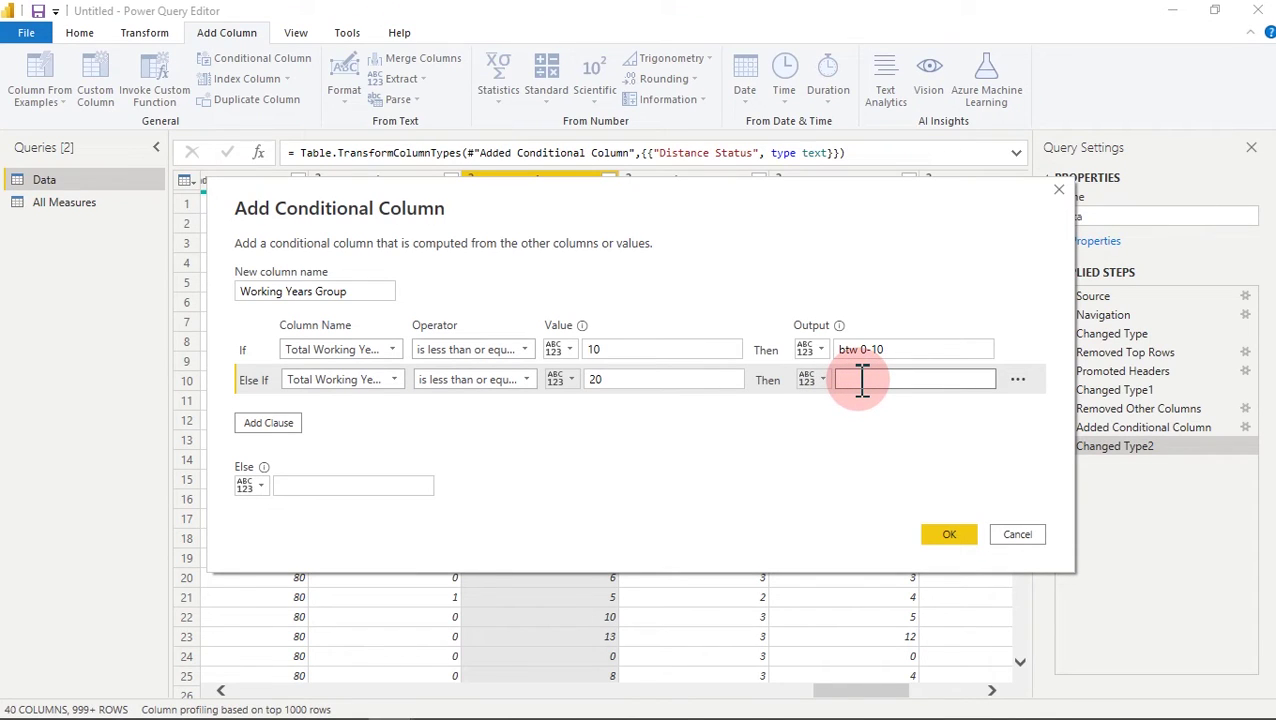
pyautogui.write('btw 11-20')
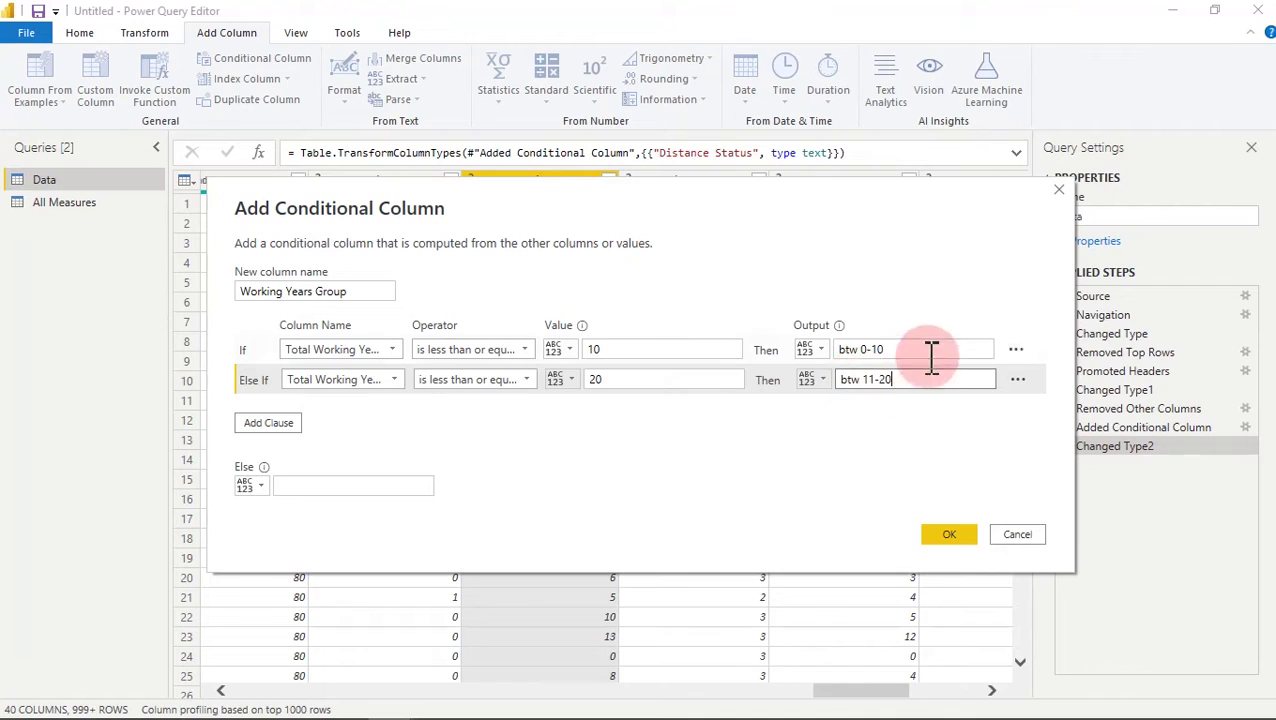
# - Add an Else If clause so that Total Working Years is less than or equal to 30 outputs "btw 21-30"
pyautogui.click(598, 350)
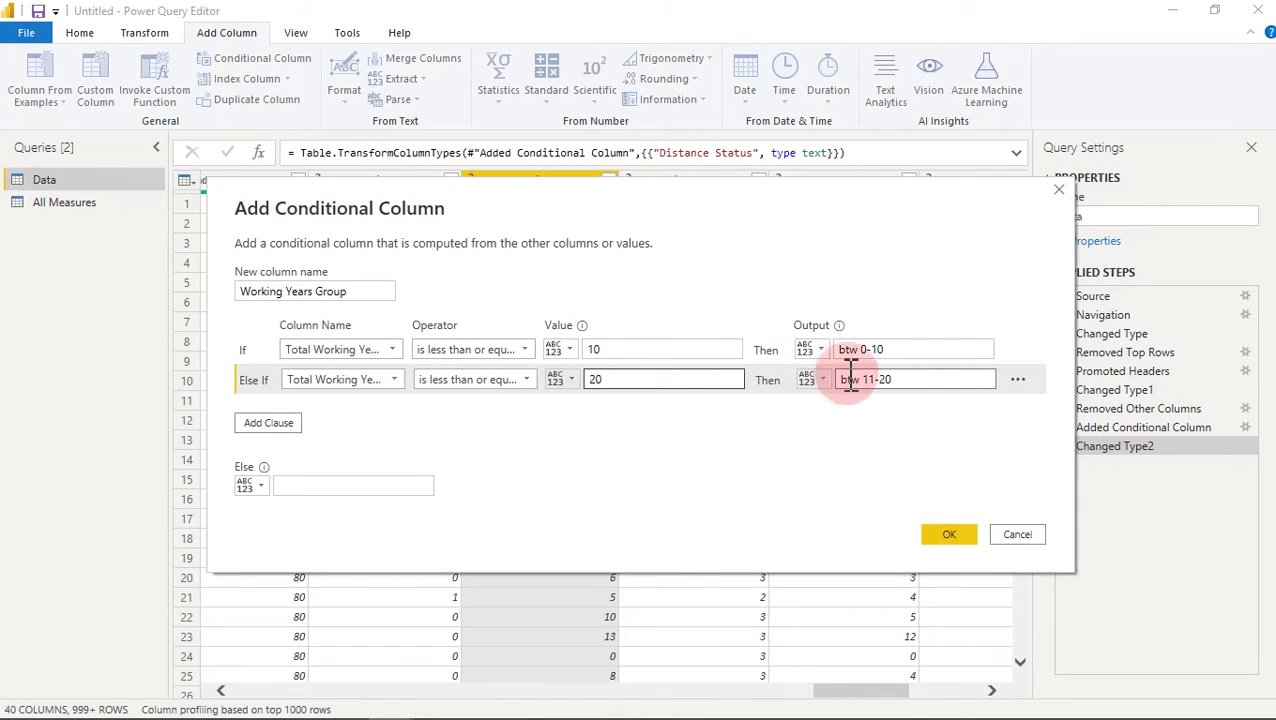
pyautogui.click(282, 422)
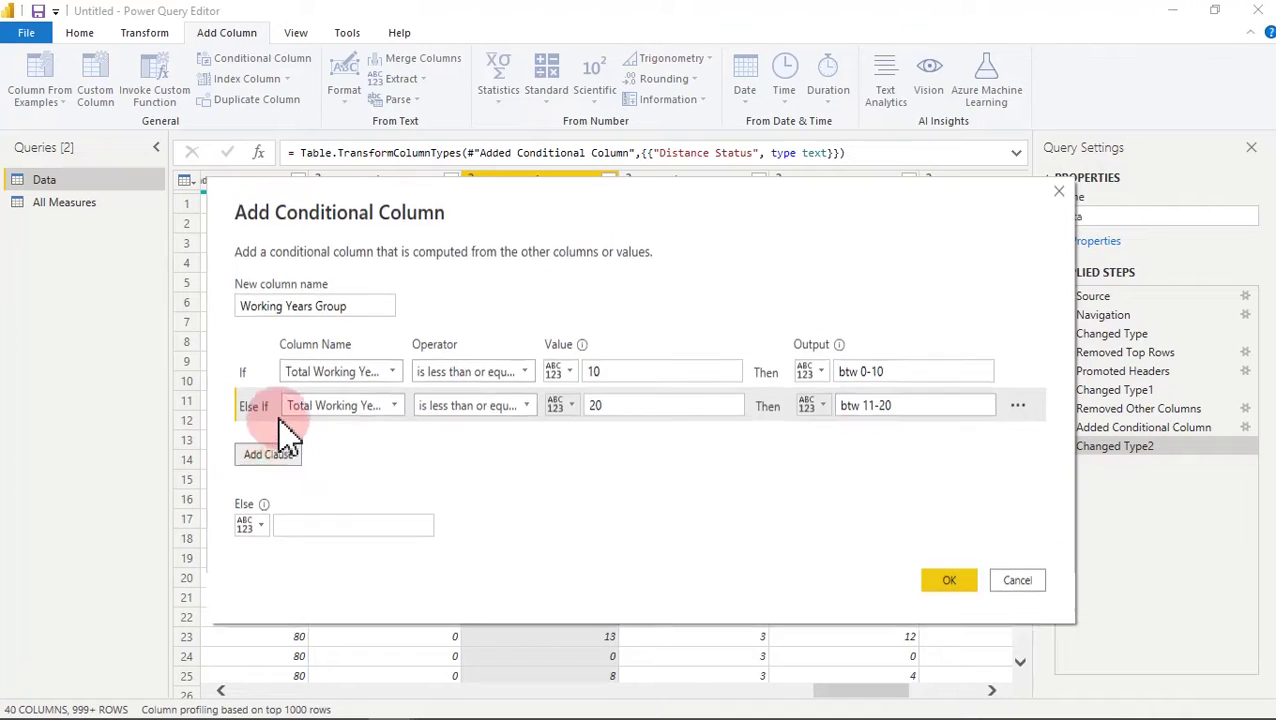
pyautogui.click(392, 410)
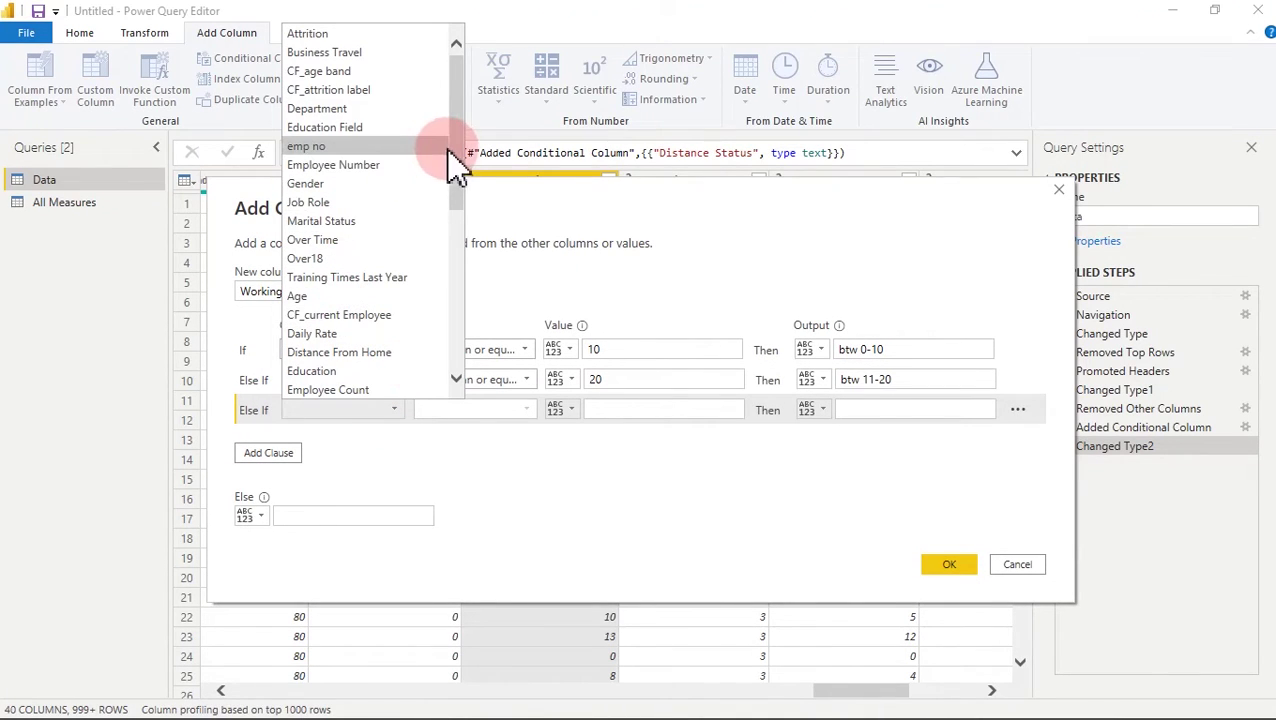
pyautogui.moveTo(449, 148); pyautogui.dragTo(456, 399)
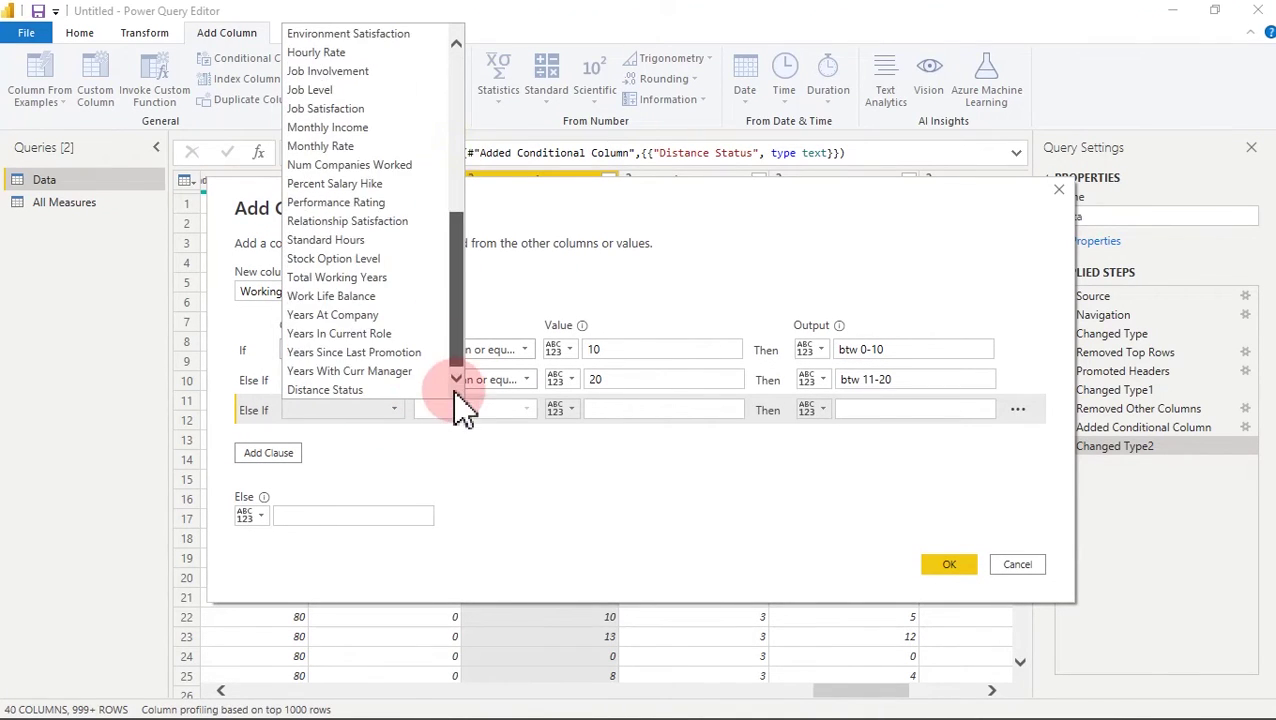
pyautogui.click(347, 280)
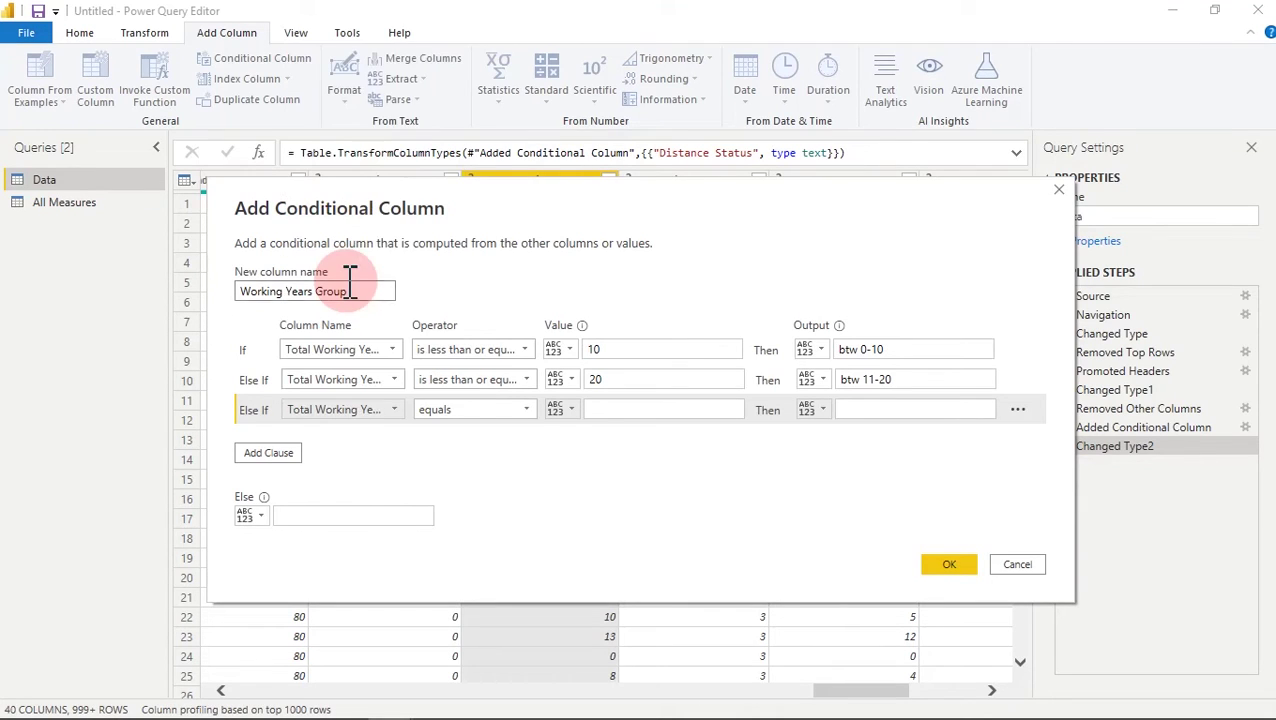
pyautogui.click(503, 412)
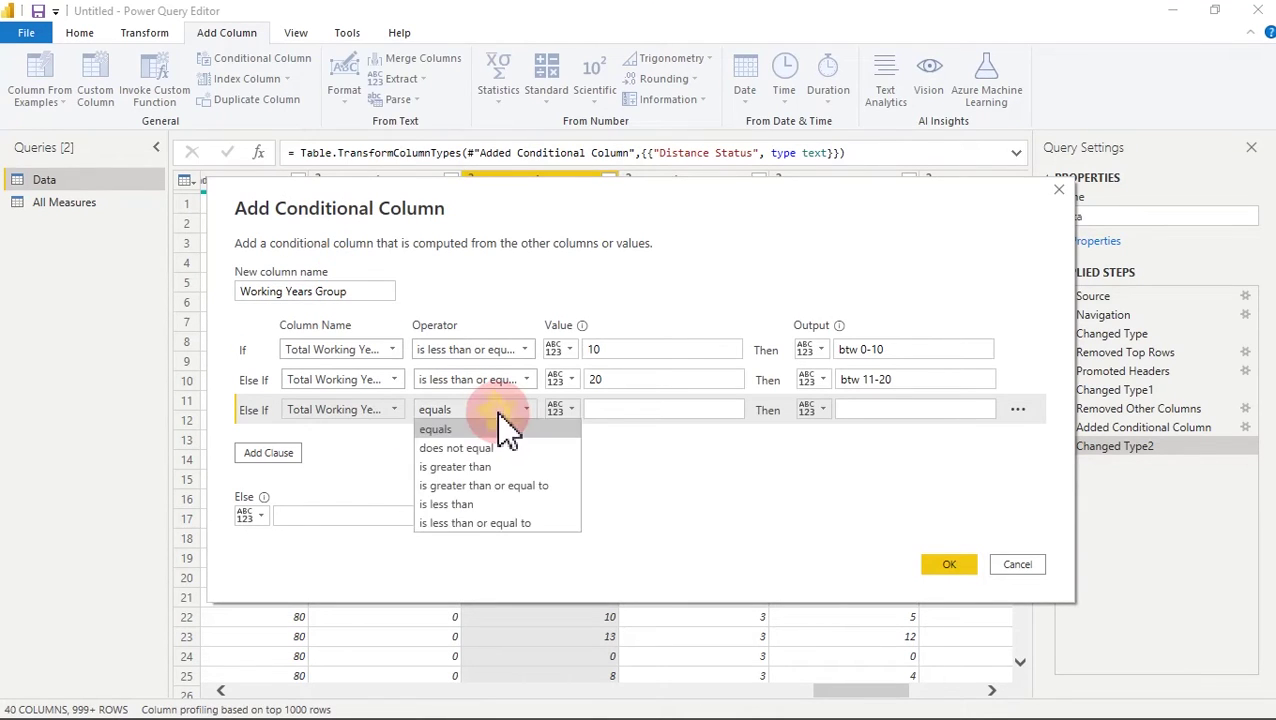
pyautogui.click(488, 523)
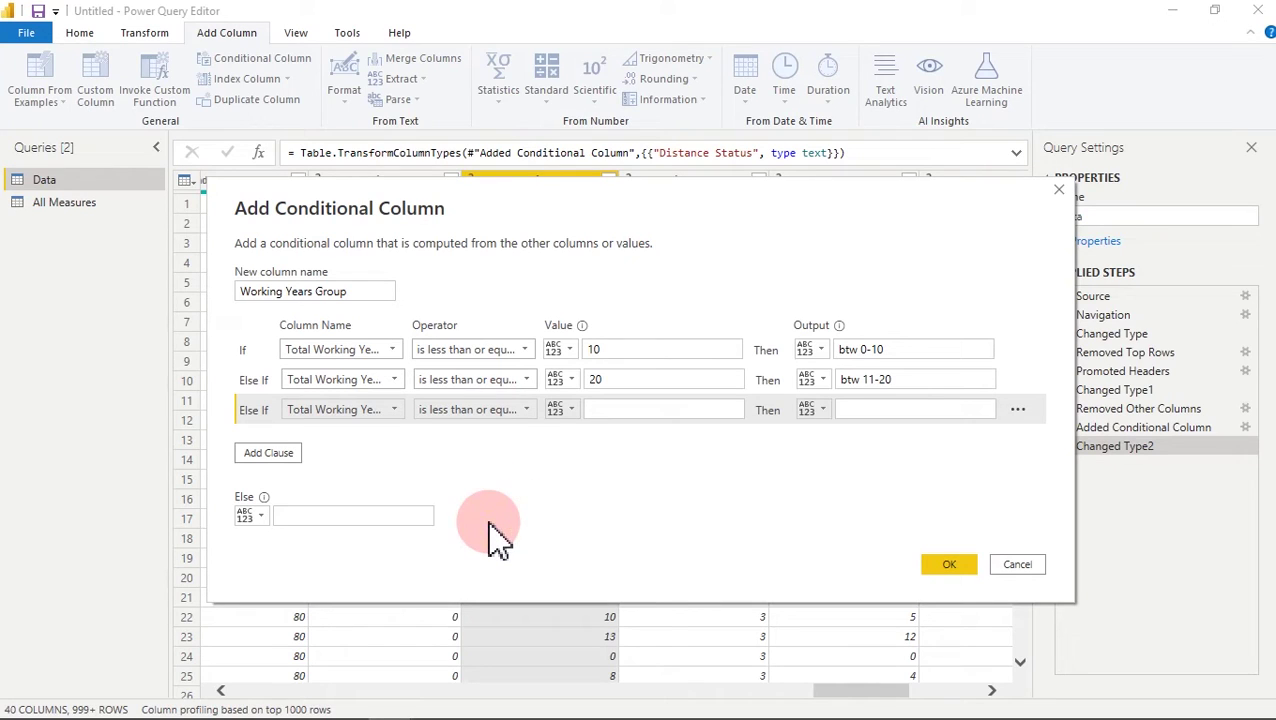
pyautogui.click(610, 410)
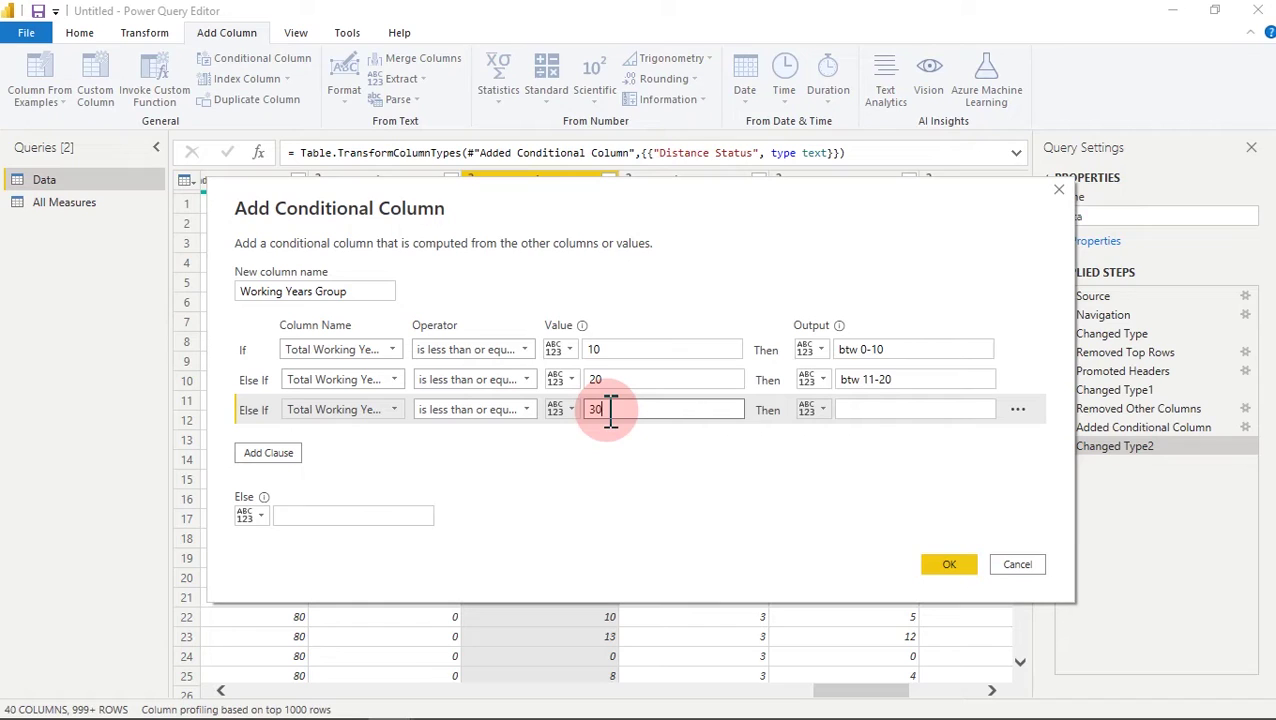
pyautogui.click(855, 409)
pyautogui.write('btw')
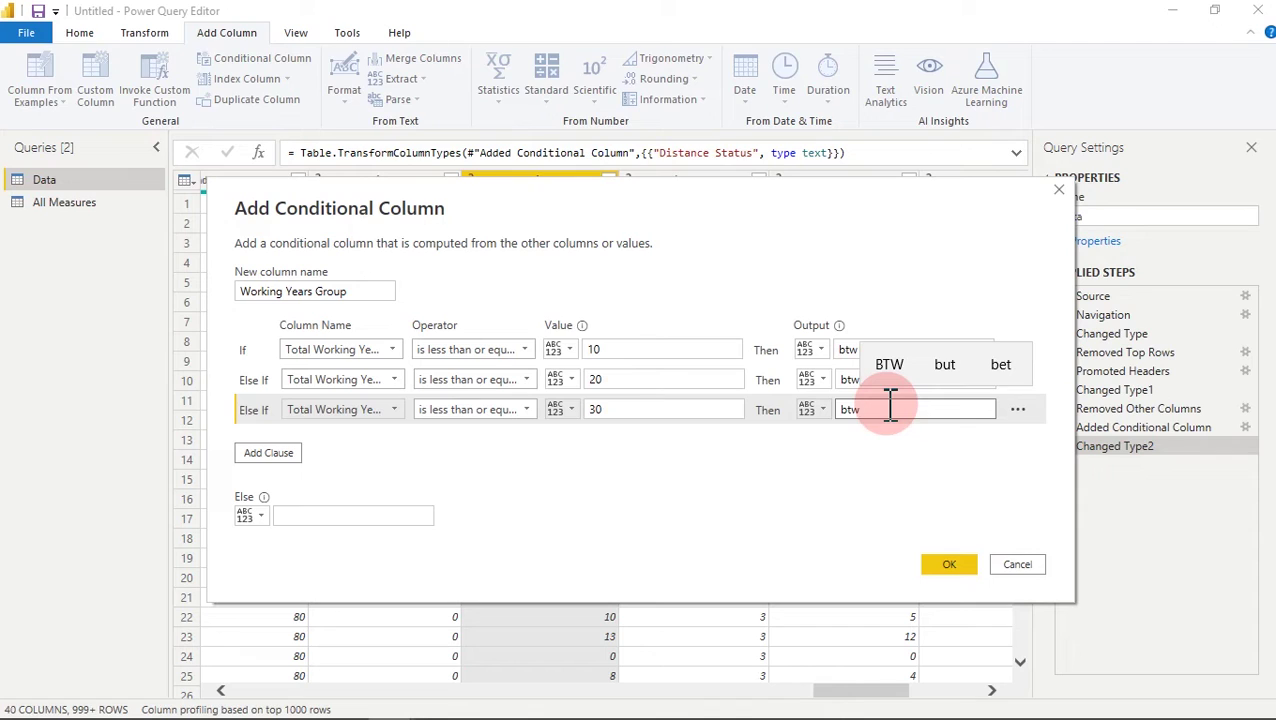
pyautogui.write(' 21-30')
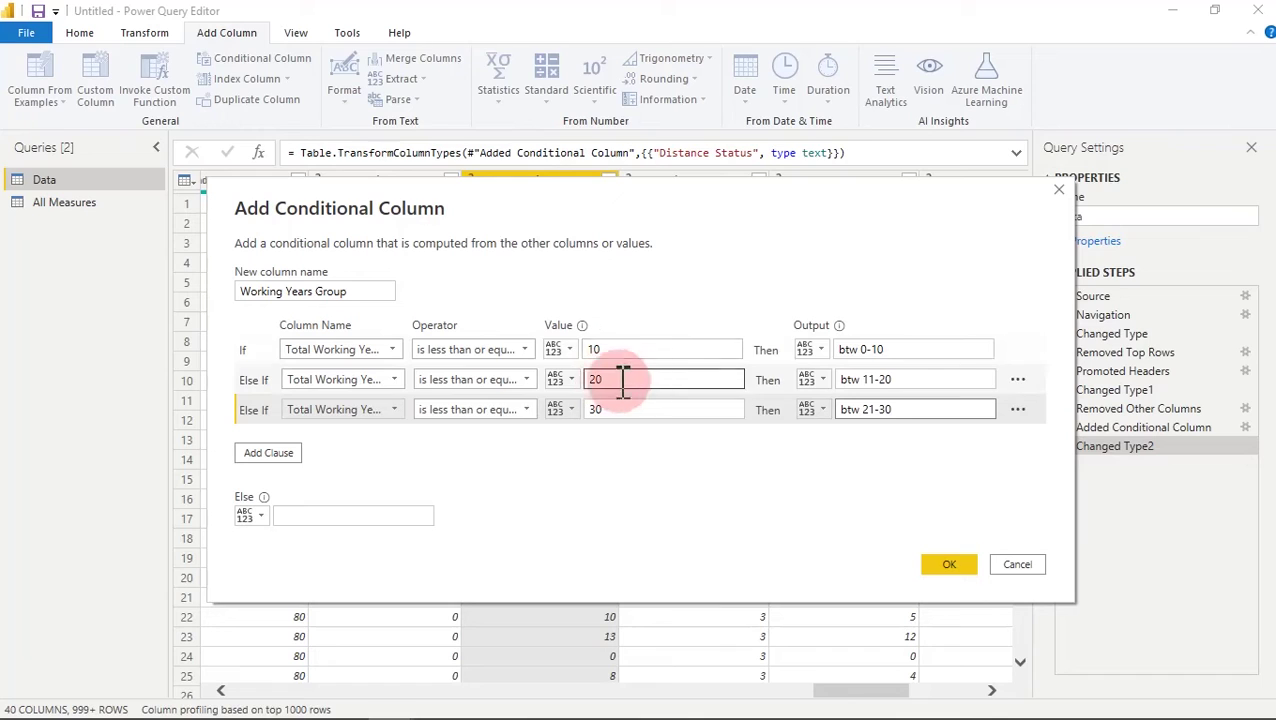
# - Finish the Working Years Group column with "31 Plus" as the Else output and set its data type to Text
pyautogui.click(329, 517)
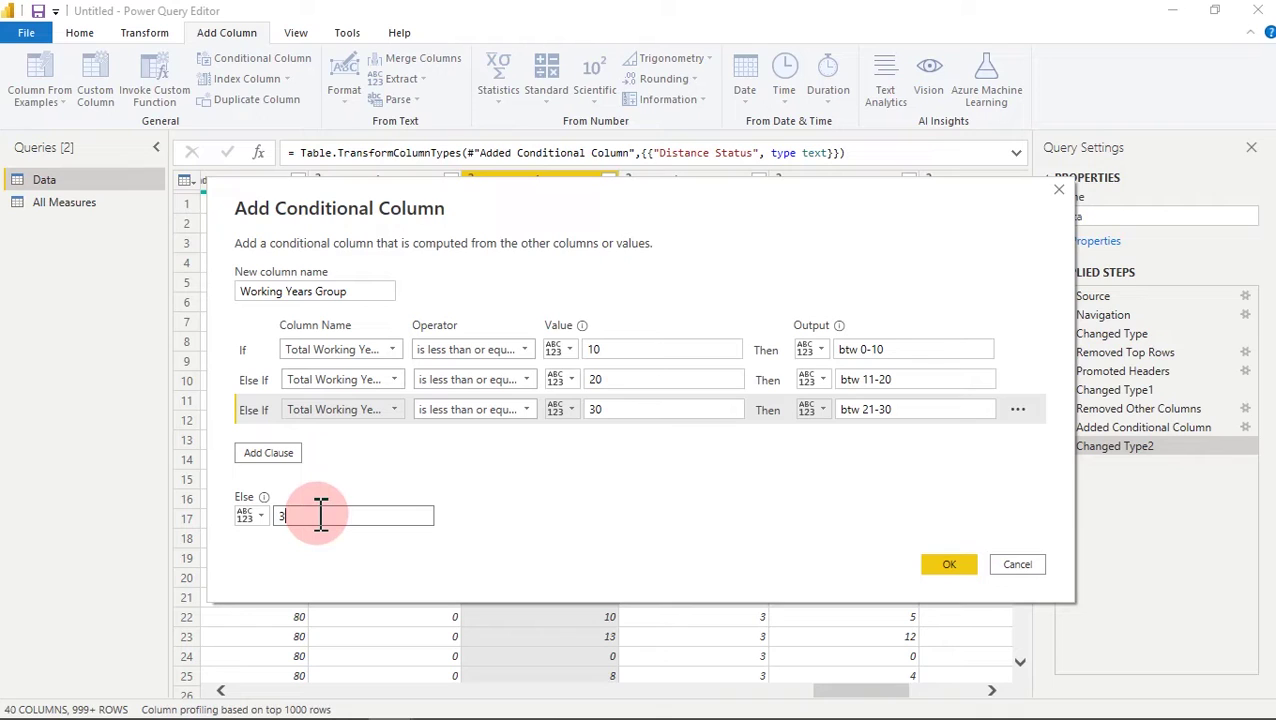
pyautogui.write('31 Plus')
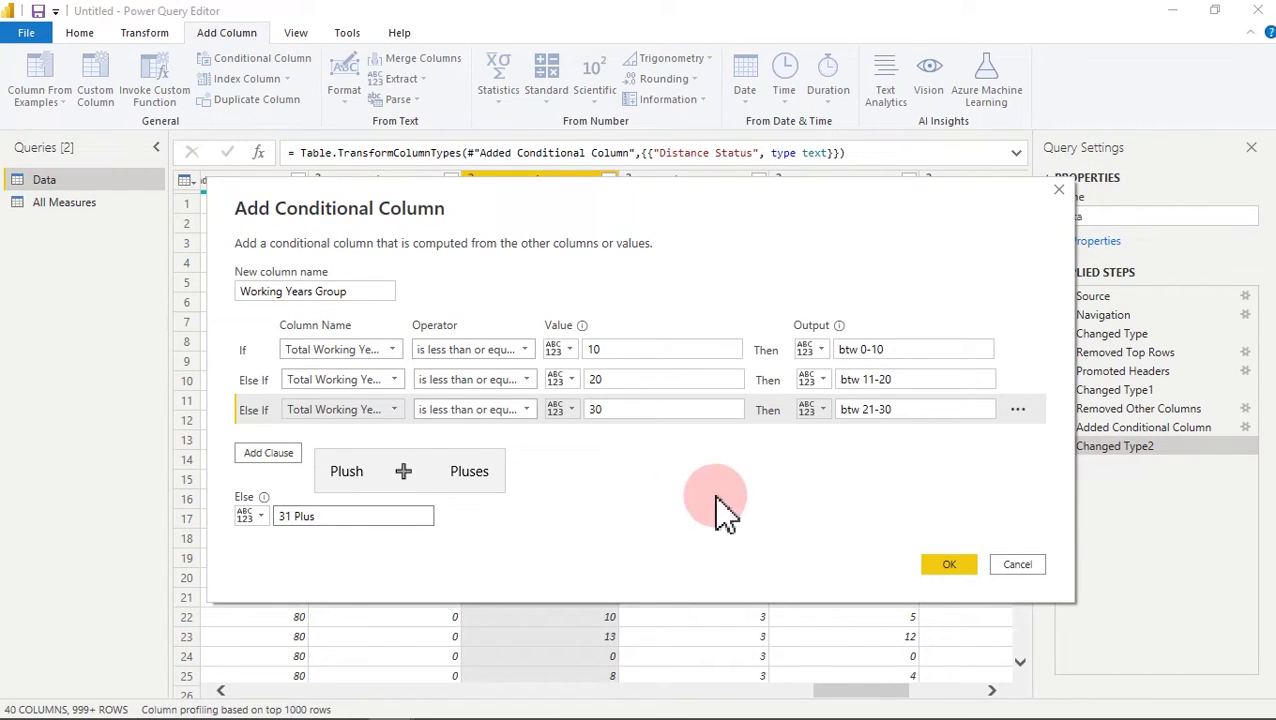
pyautogui.click(955, 575)
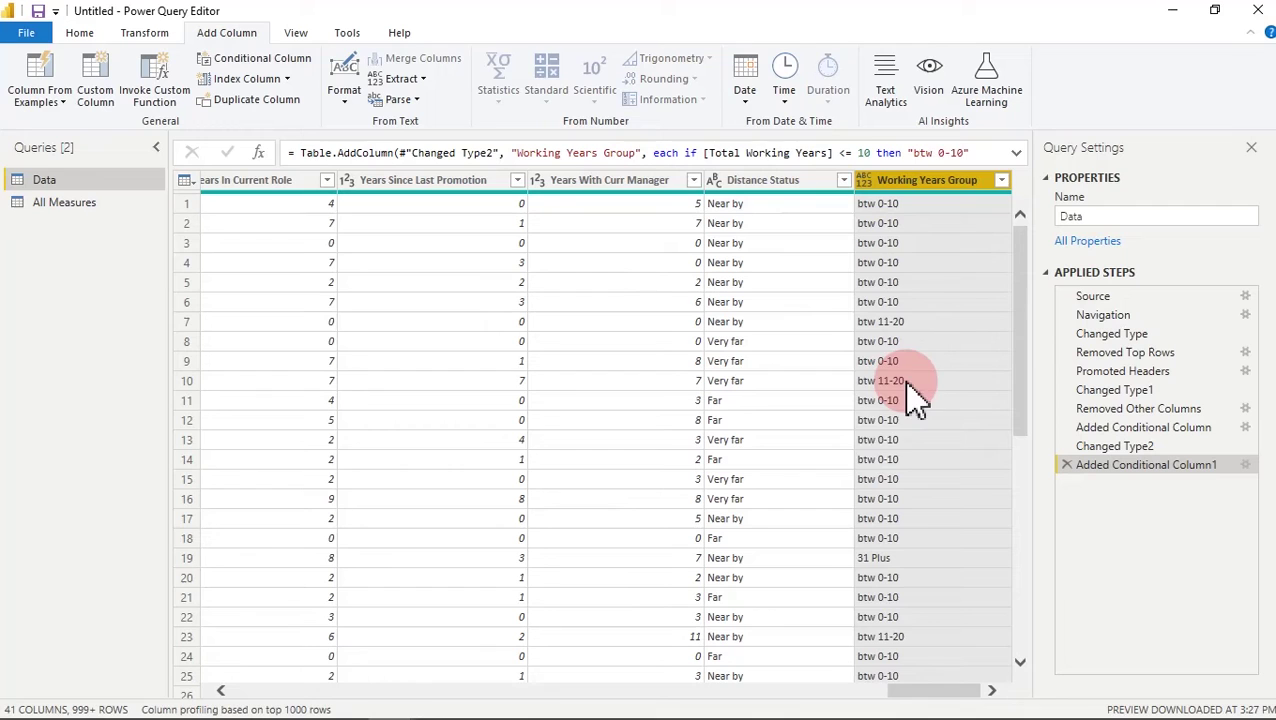
pyautogui.click(864, 180)
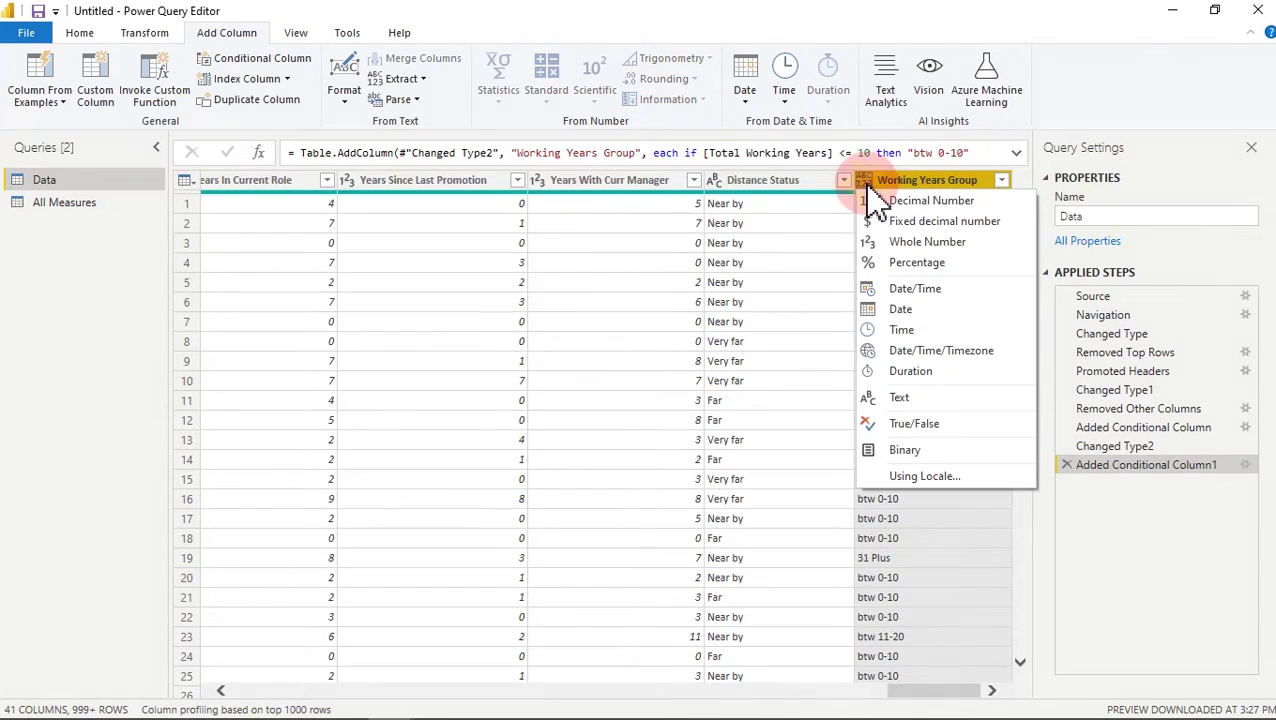
pyautogui.click(912, 400)
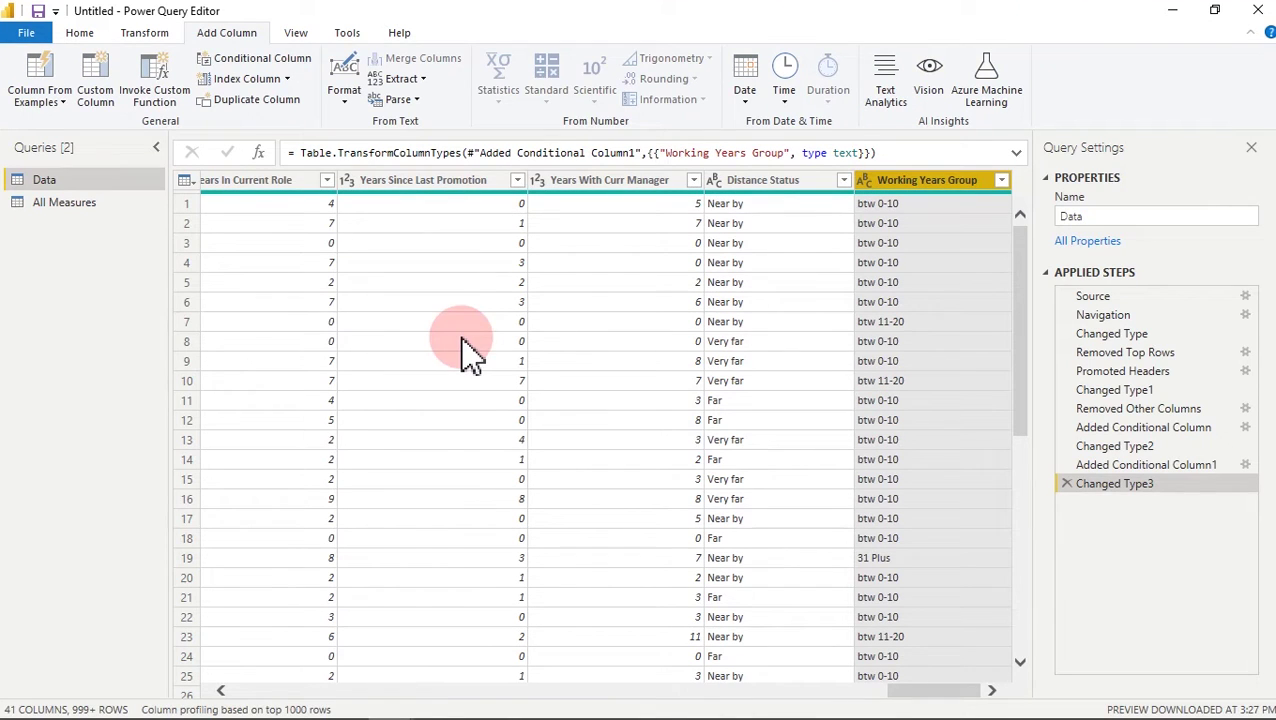
# - Go to the Job Satisfaction column in the Data query and load its complete list of distinct filter values
pyautogui.click(80, 33)
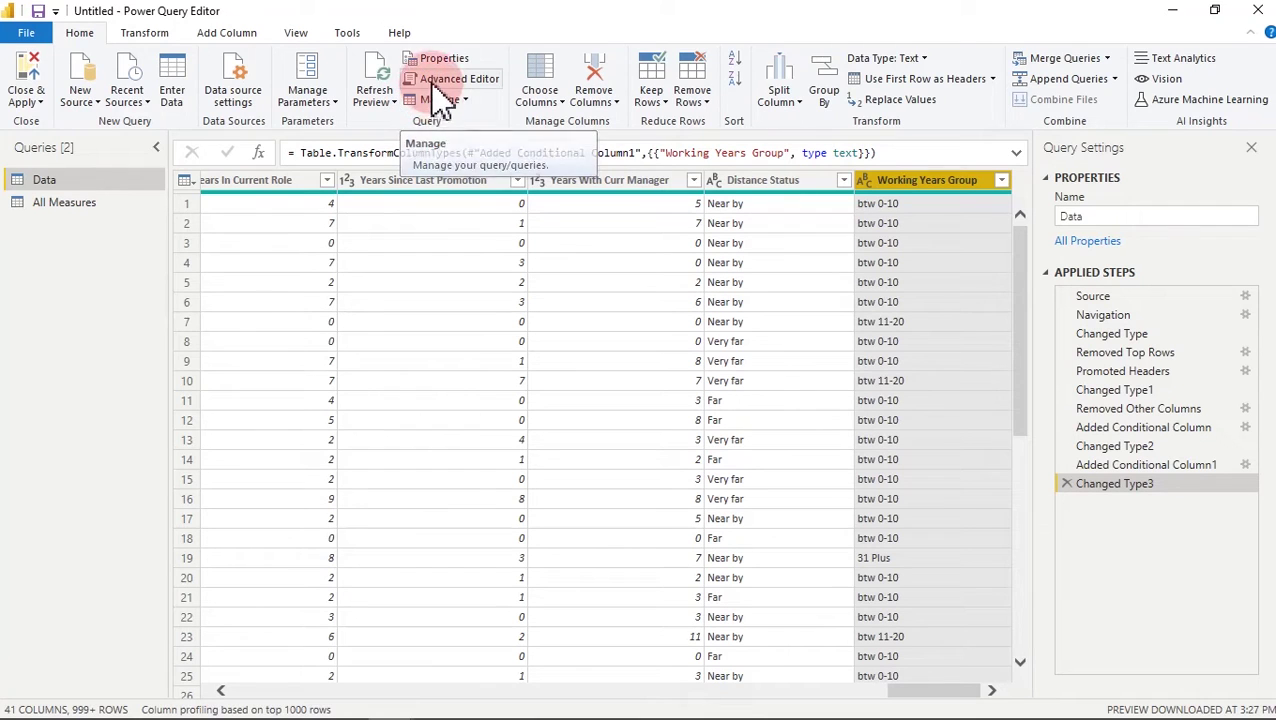
pyautogui.click(540, 98)
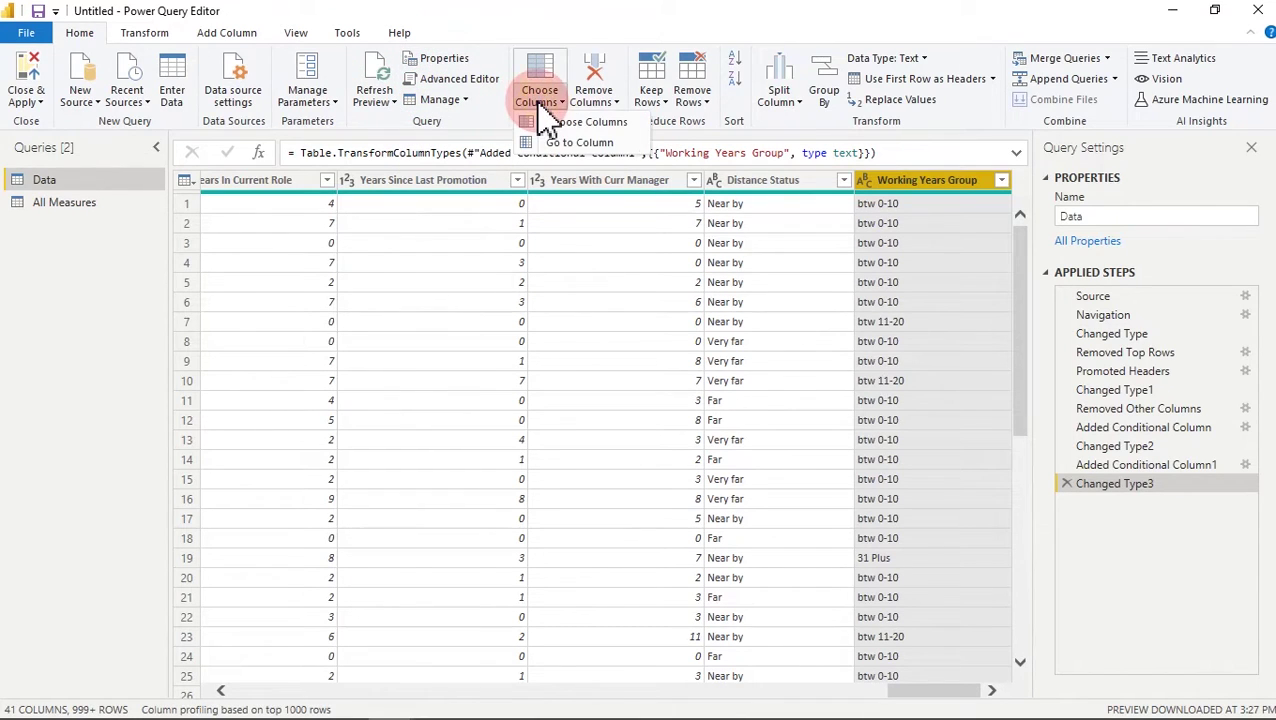
pyautogui.click(603, 141)
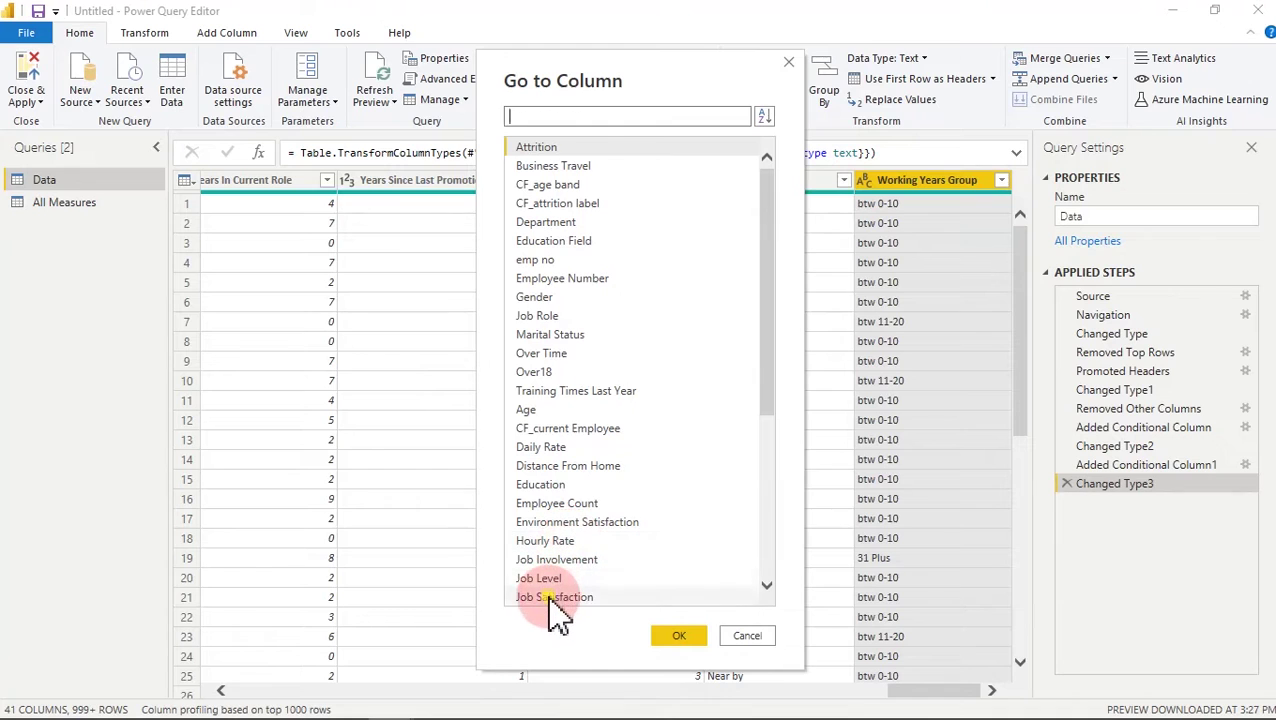
pyautogui.click(592, 599)
pyautogui.click(679, 636)
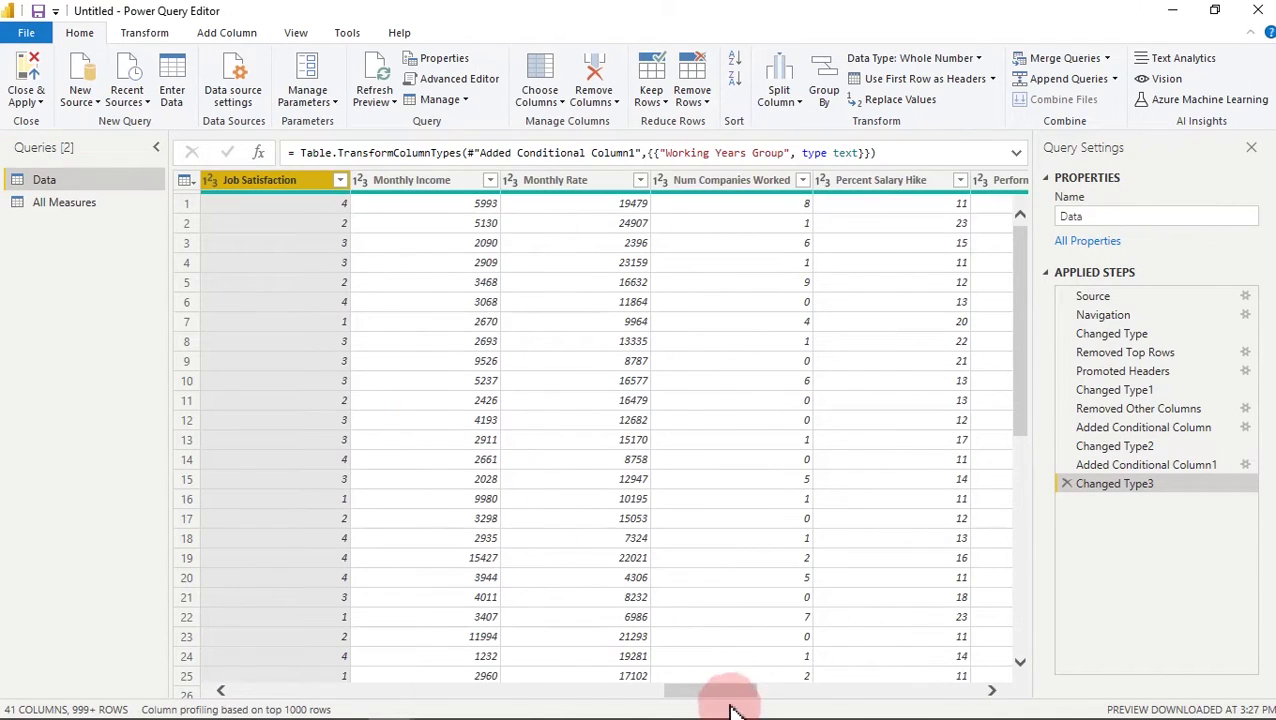
pyautogui.moveTo(720, 697); pyautogui.dragTo(655, 692)
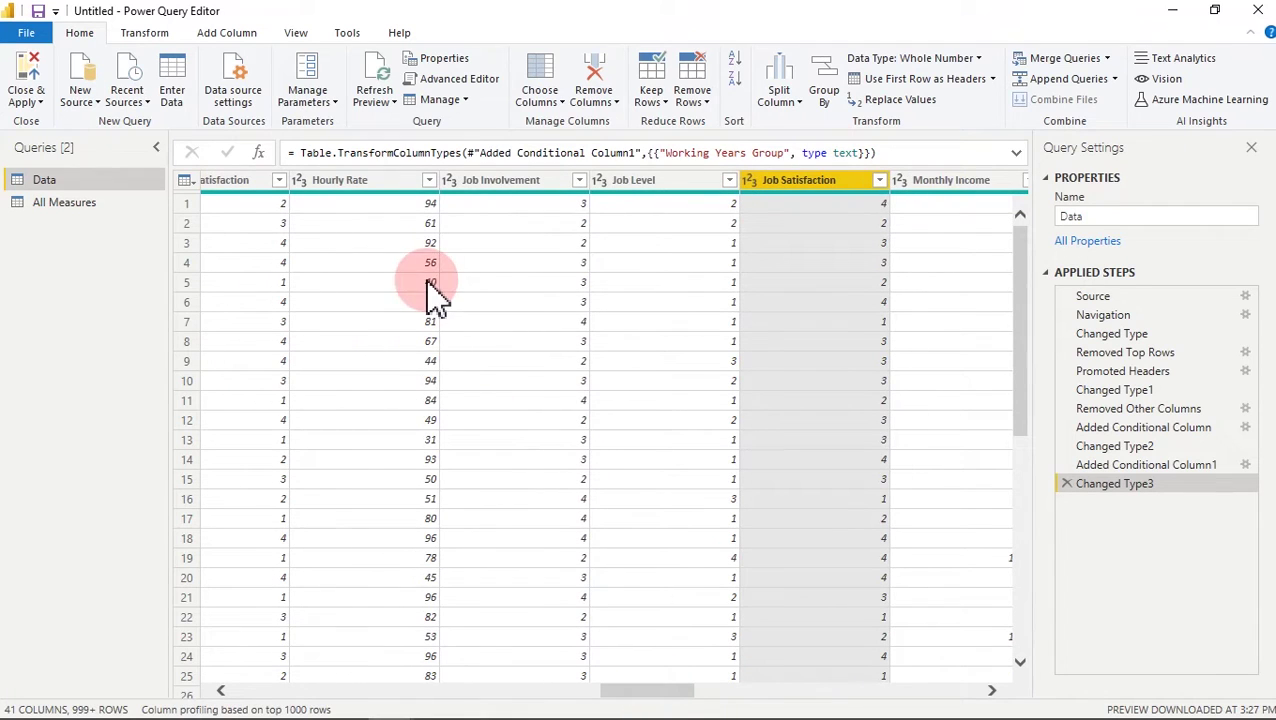
pyautogui.click(879, 180)
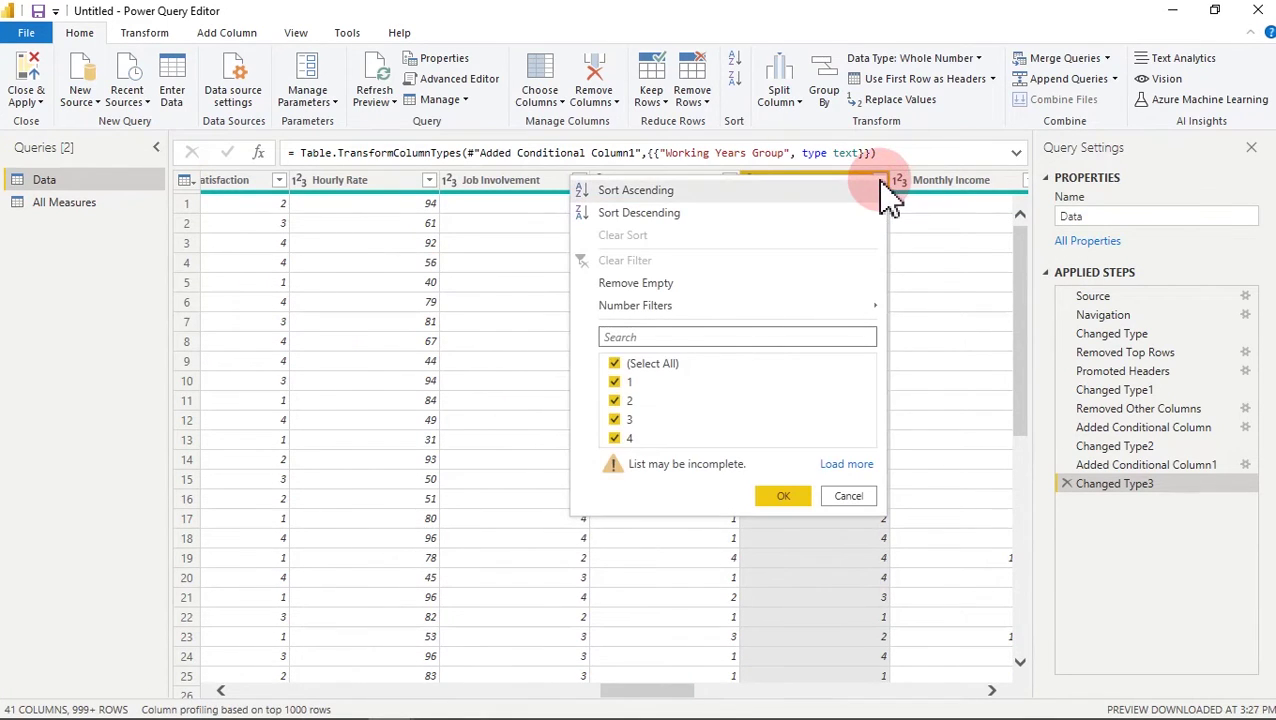
pyautogui.click(847, 465)
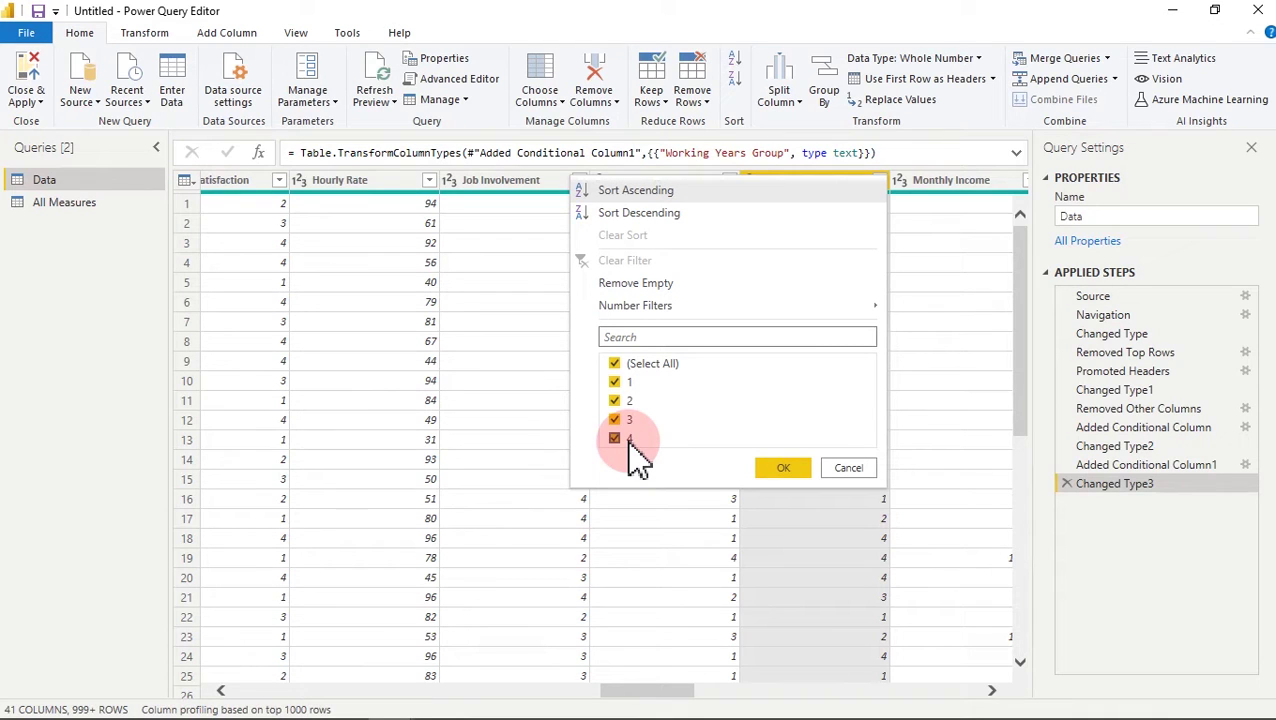
# - Apply the Job Satisfaction filter with all values selected, and delete the resulting Filtered Rows step
pyautogui.click(779, 470)
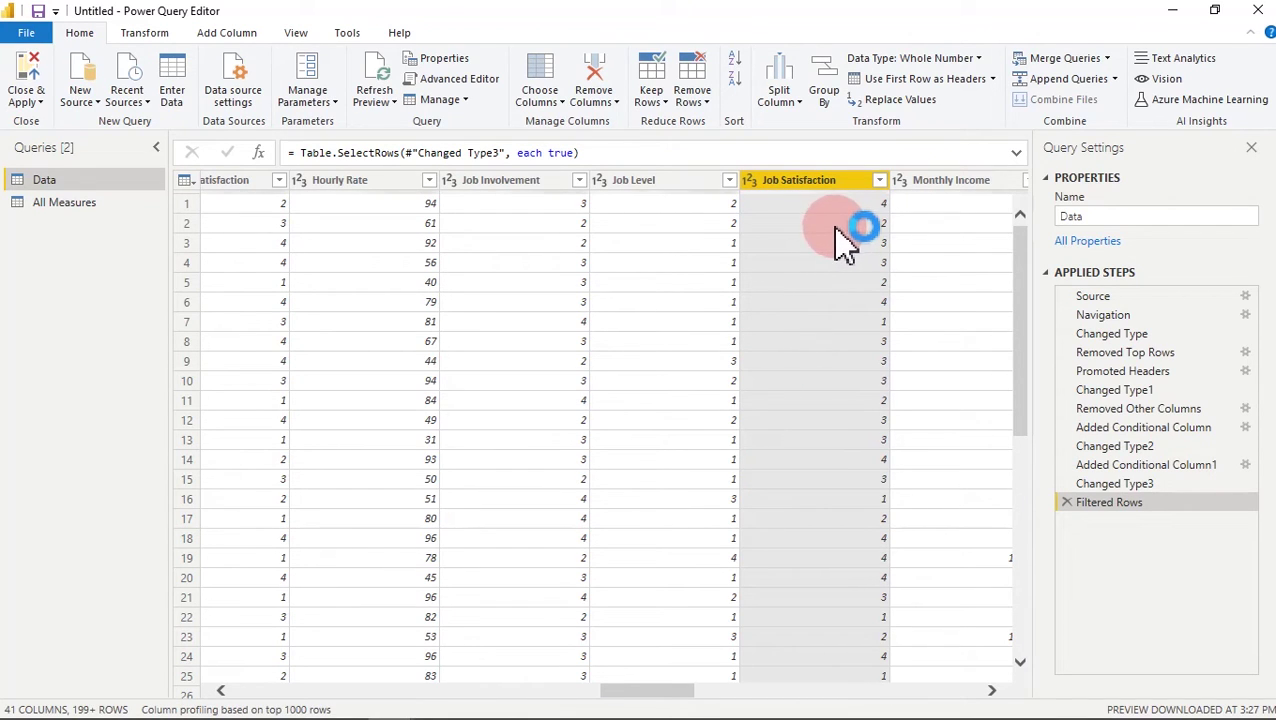
pyautogui.click(879, 181)
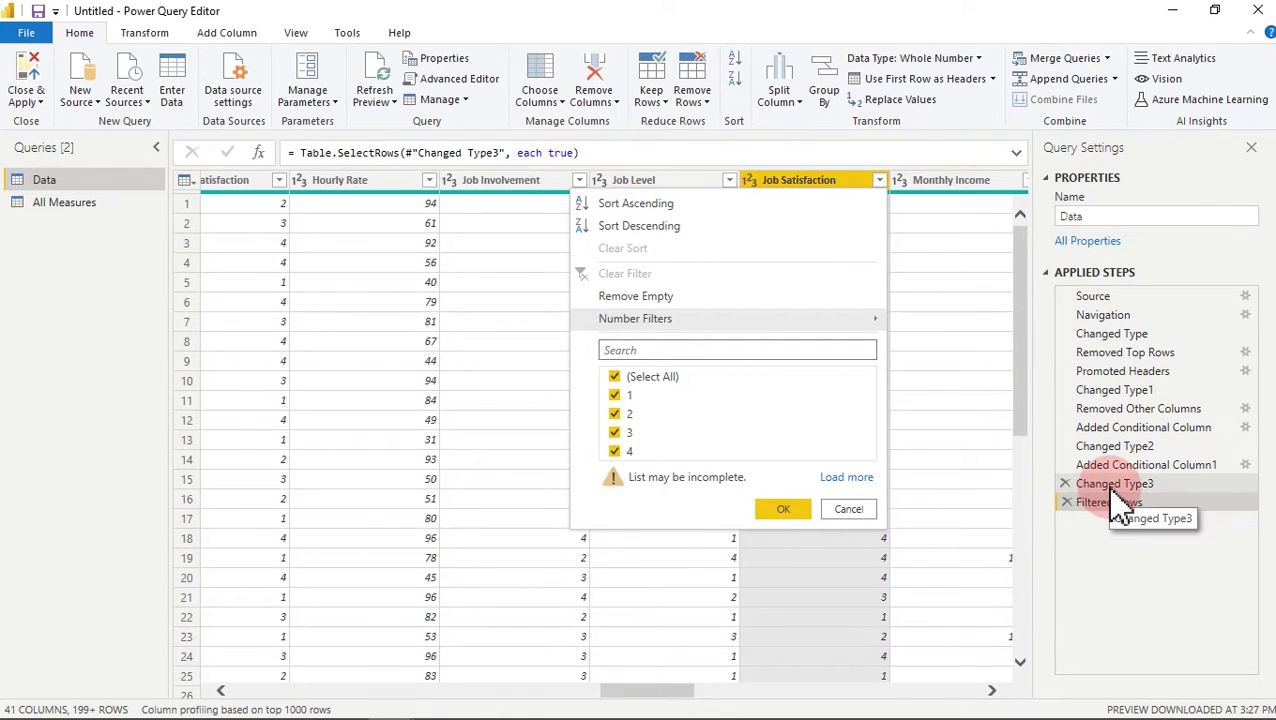
pyautogui.click(848, 510)
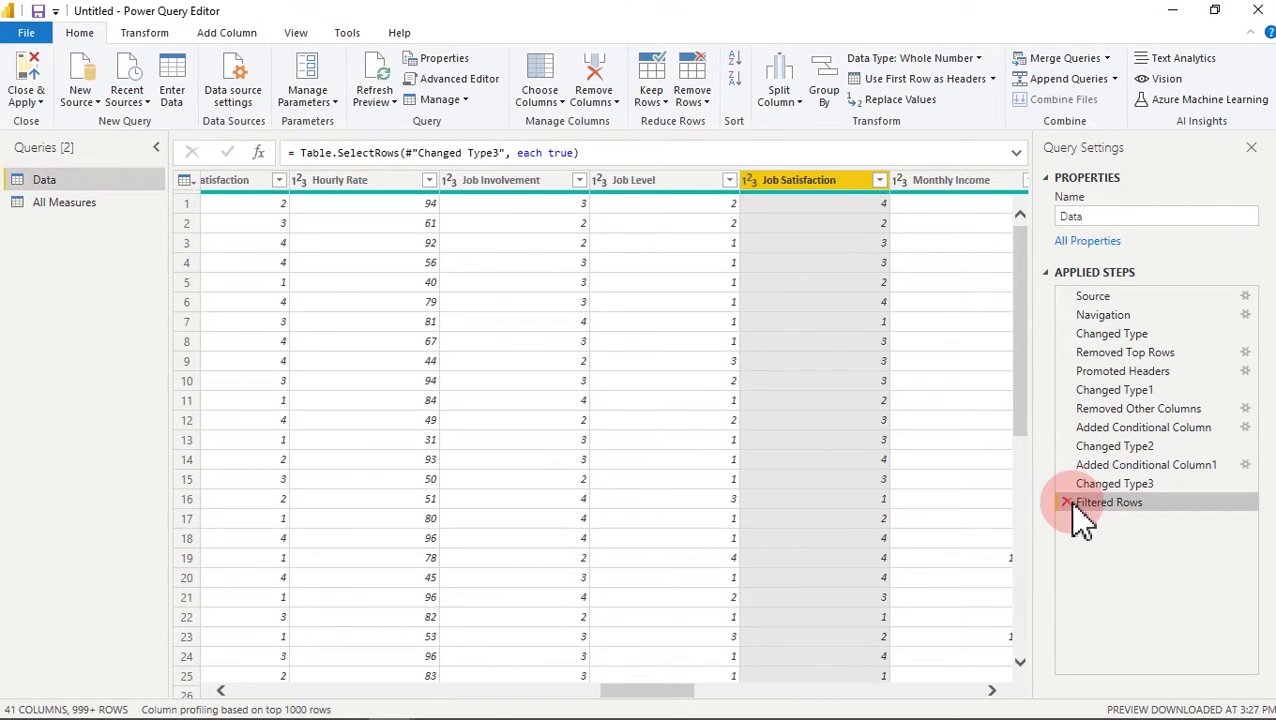
pyautogui.click(1066, 503)
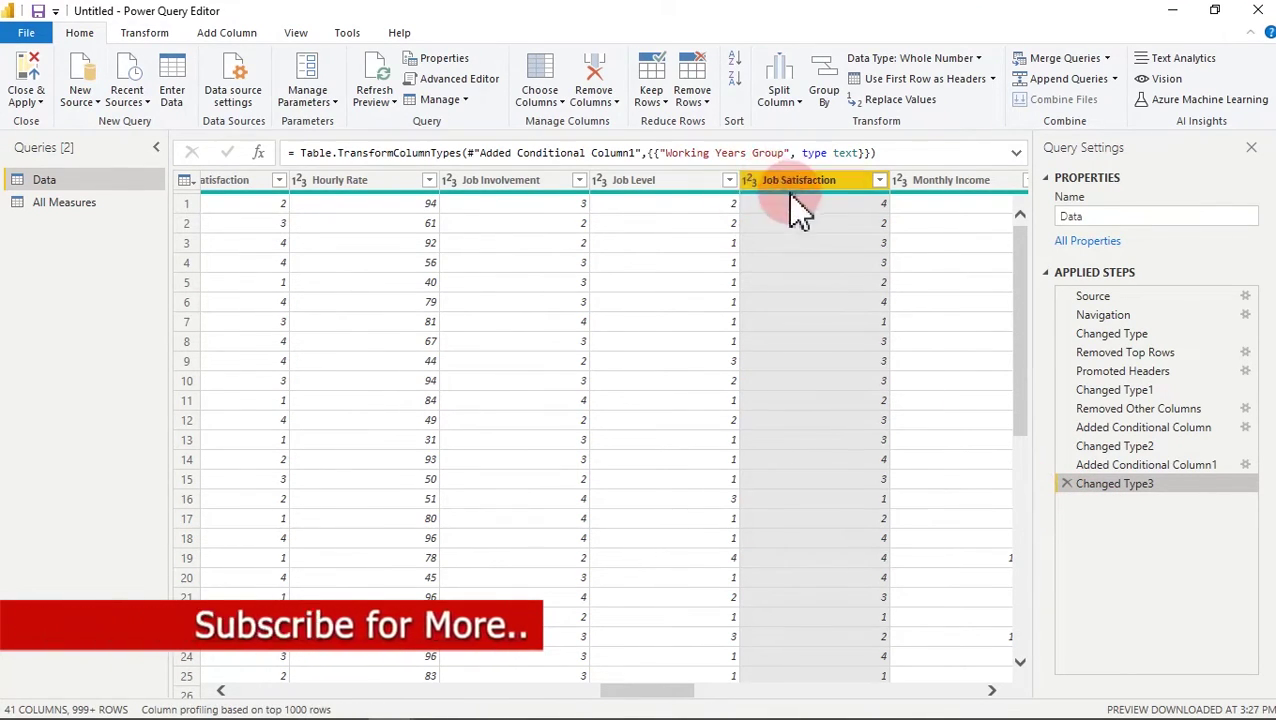
# - Start a new conditional column in the Data query and name it Job Satisfaction Status
pyautogui.click(220, 34)
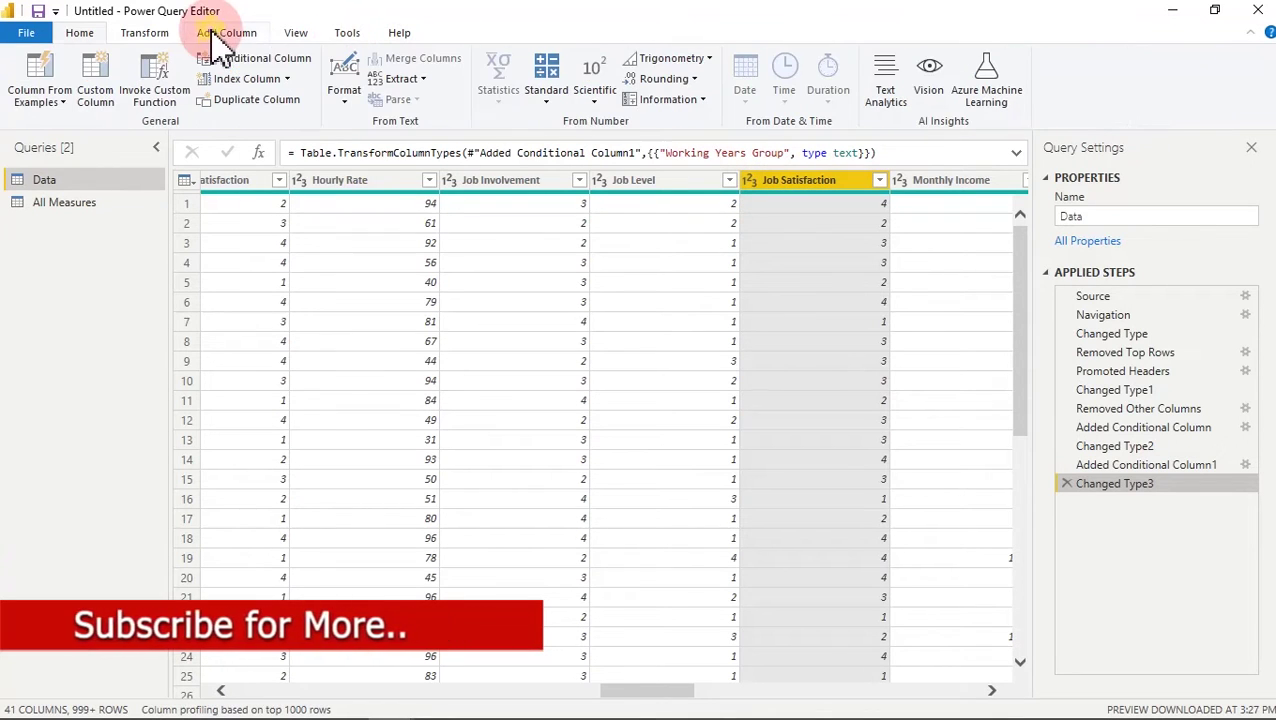
pyautogui.click(281, 66)
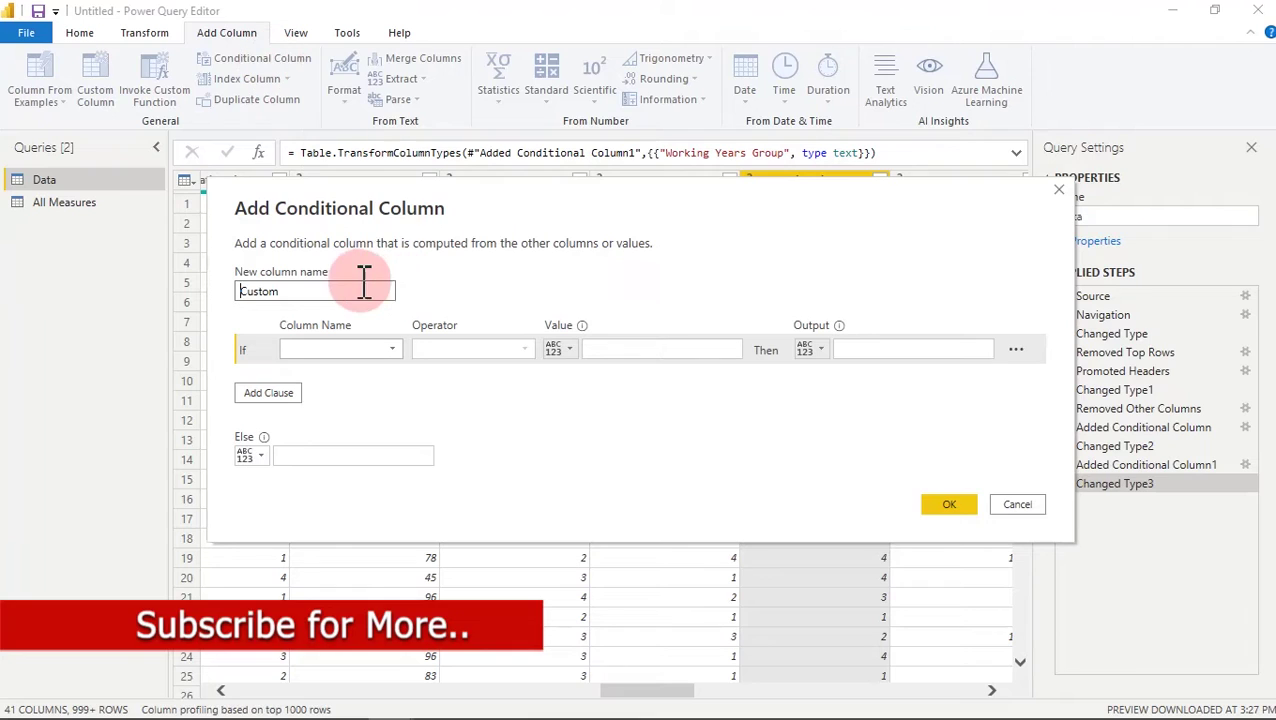
pyautogui.click(356, 285)
pyautogui.moveTo(356, 285); pyautogui.dragTo(208, 298)
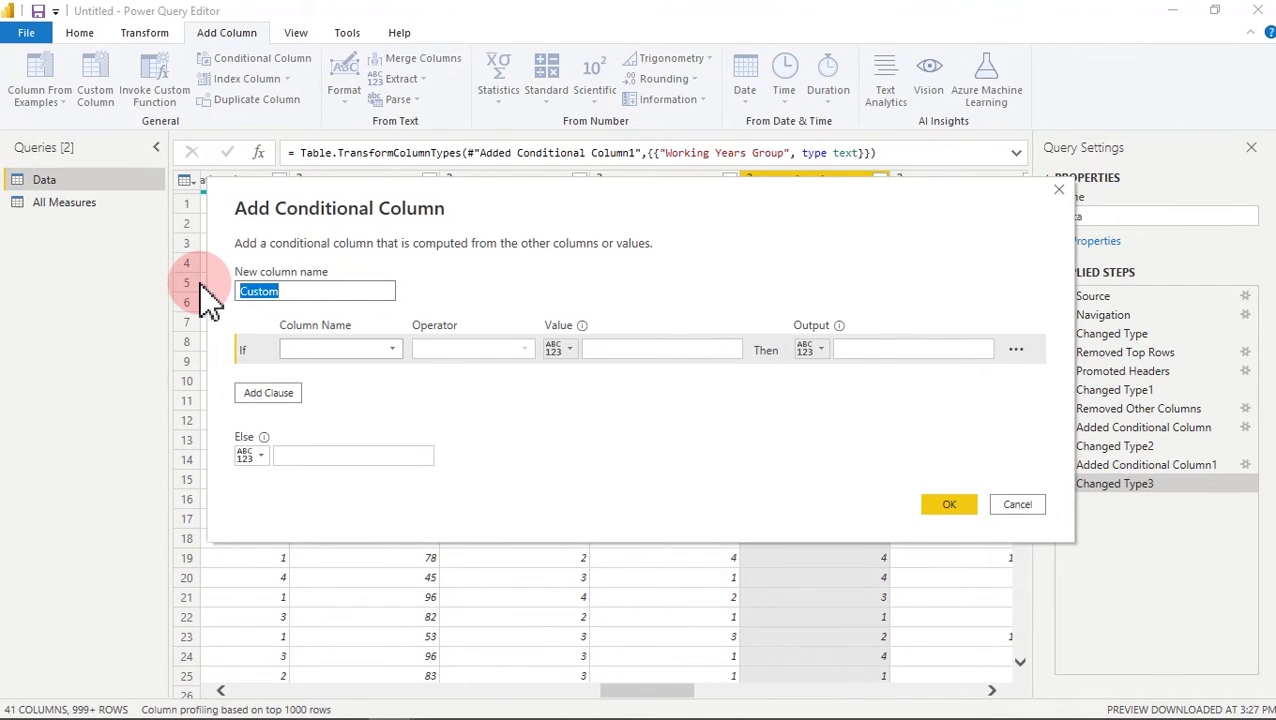
pyautogui.write('Job Satisfaction Status')
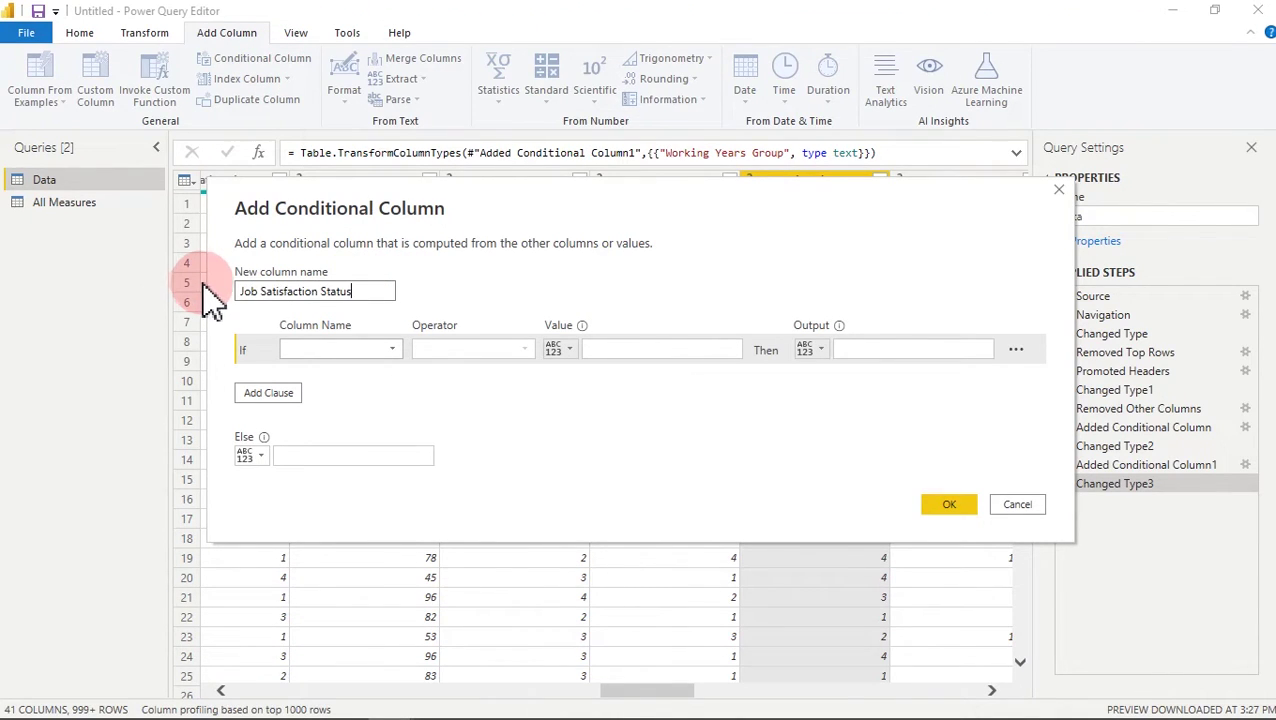
# - Define the first condition of the conditional column so that Job Satisfaction equal to 1 outputs "Very Satisfied"
pyautogui.click(300, 348)
pyautogui.moveTo(457, 440); pyautogui.dragTo(465, 610)
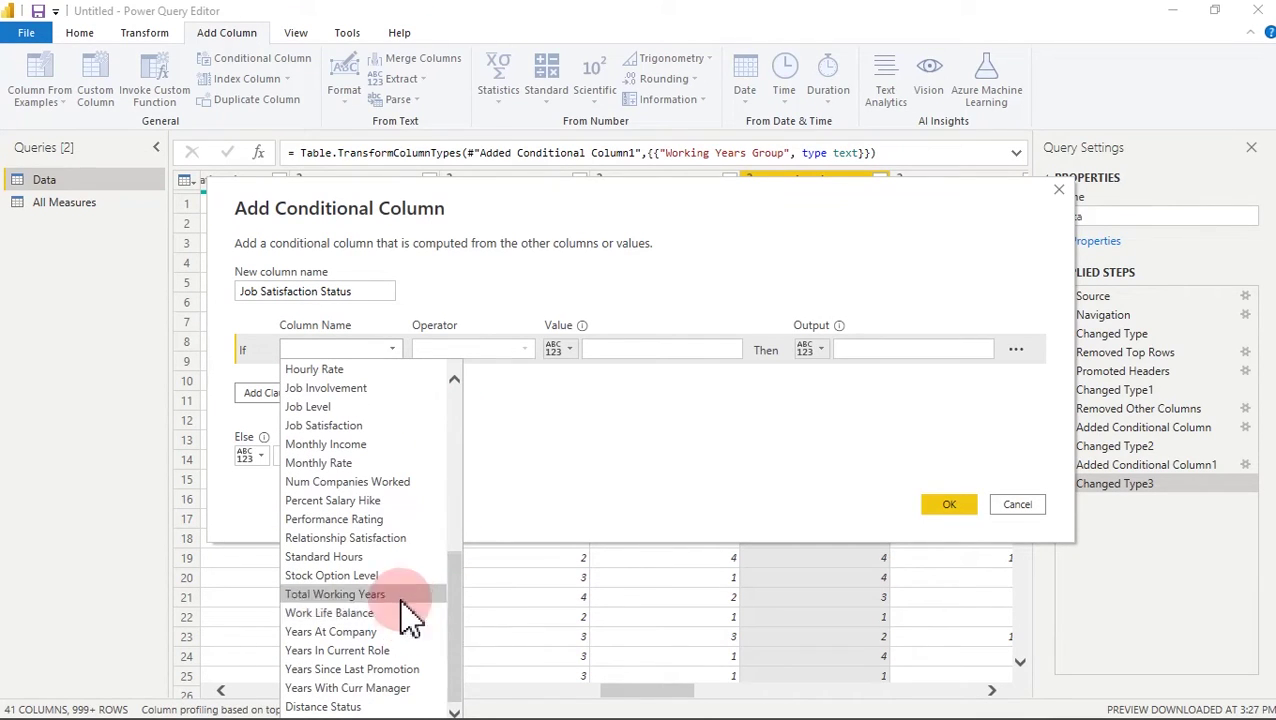
pyautogui.click(366, 425)
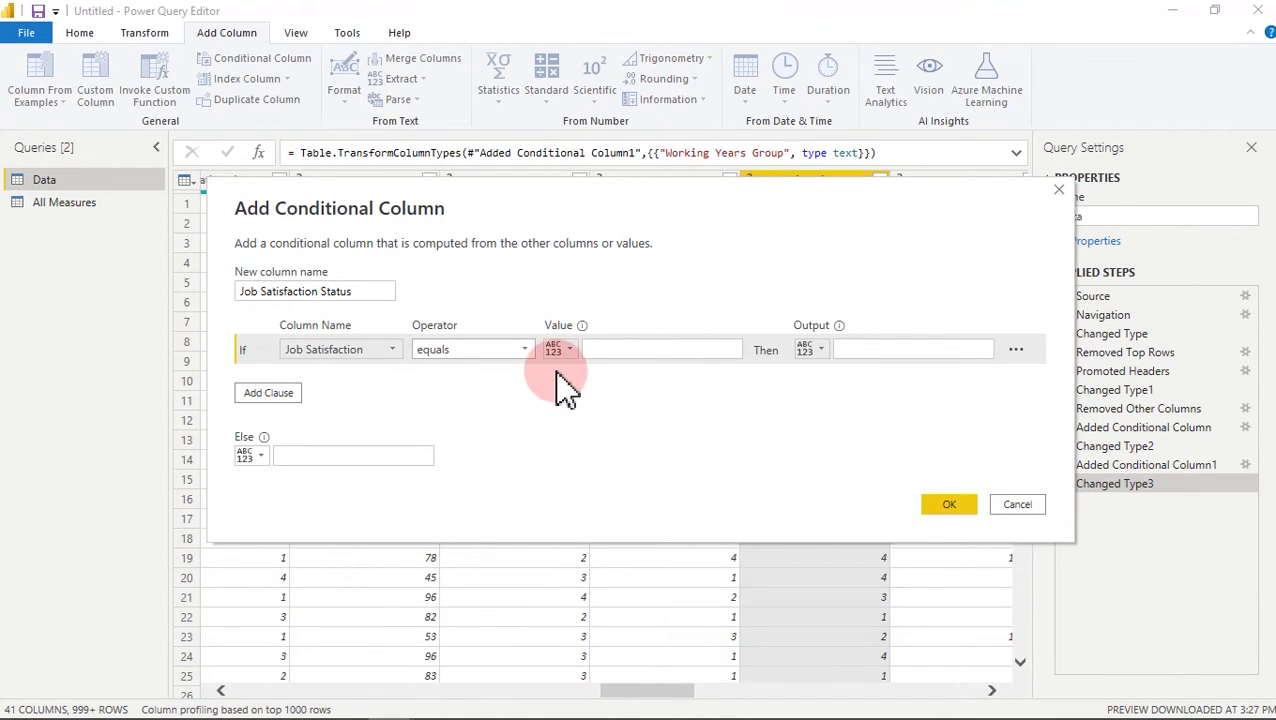
pyautogui.click(621, 347)
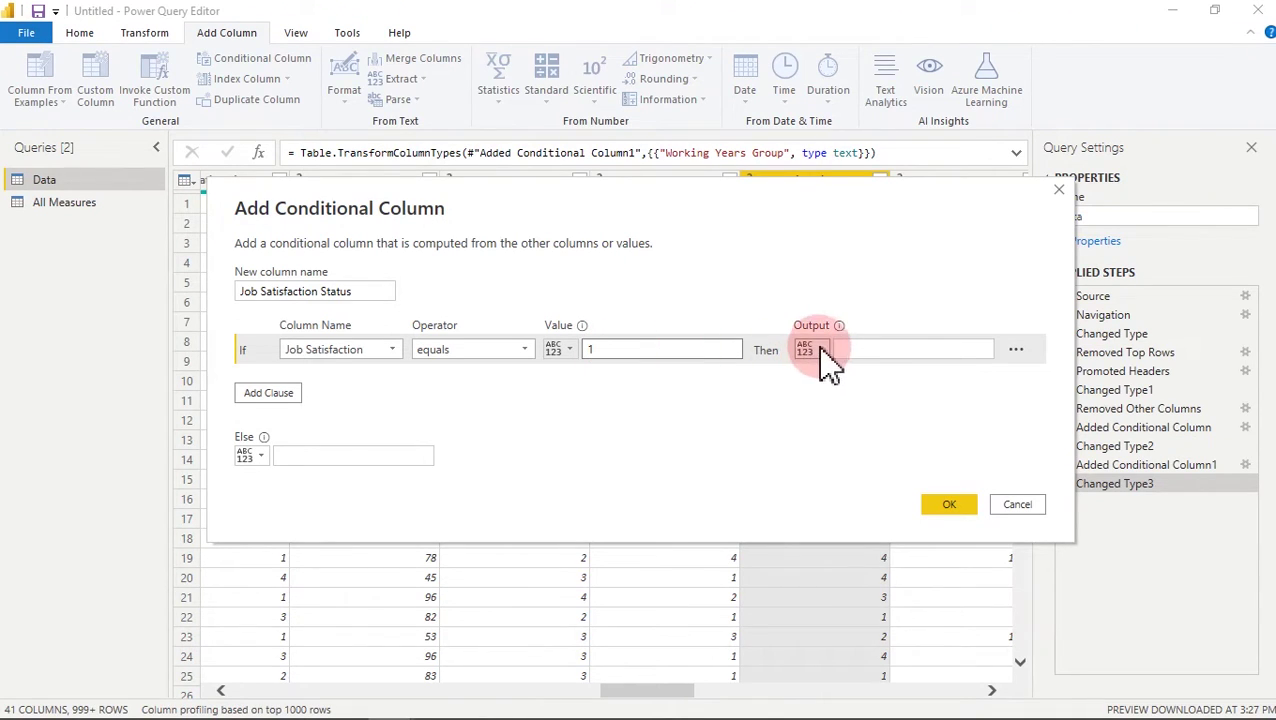
pyautogui.click(846, 348)
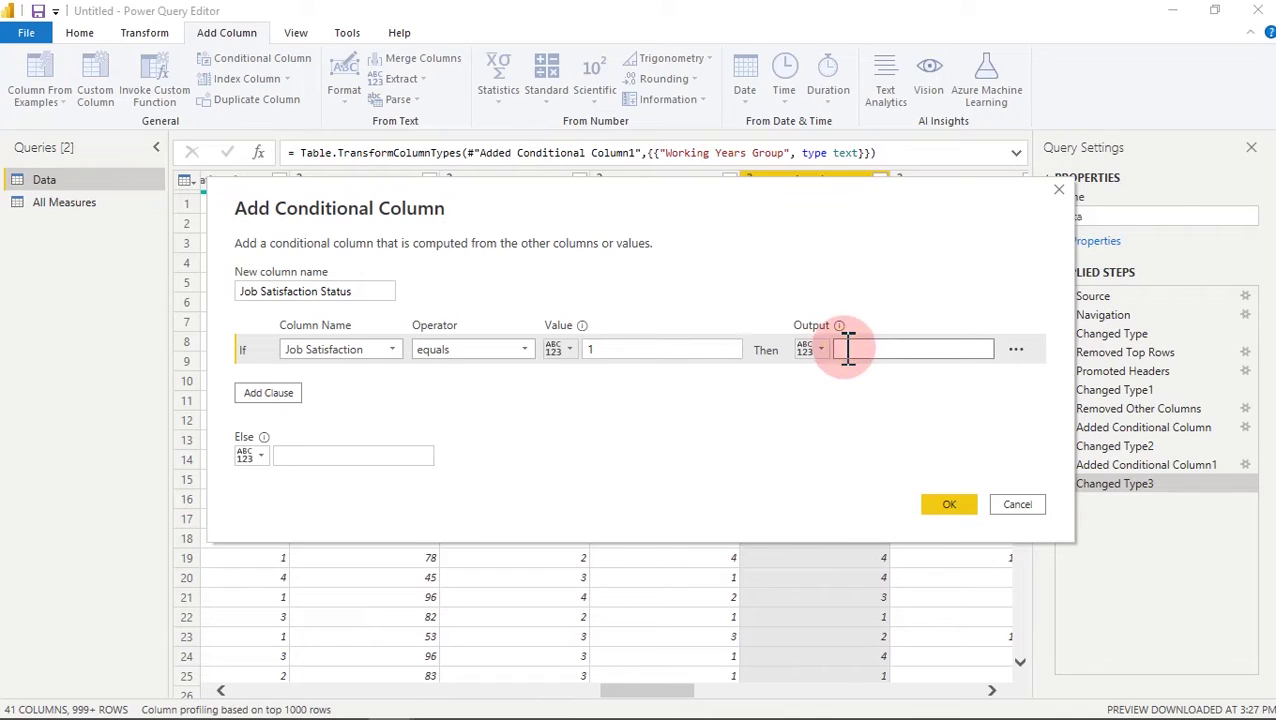
pyautogui.click(859, 356)
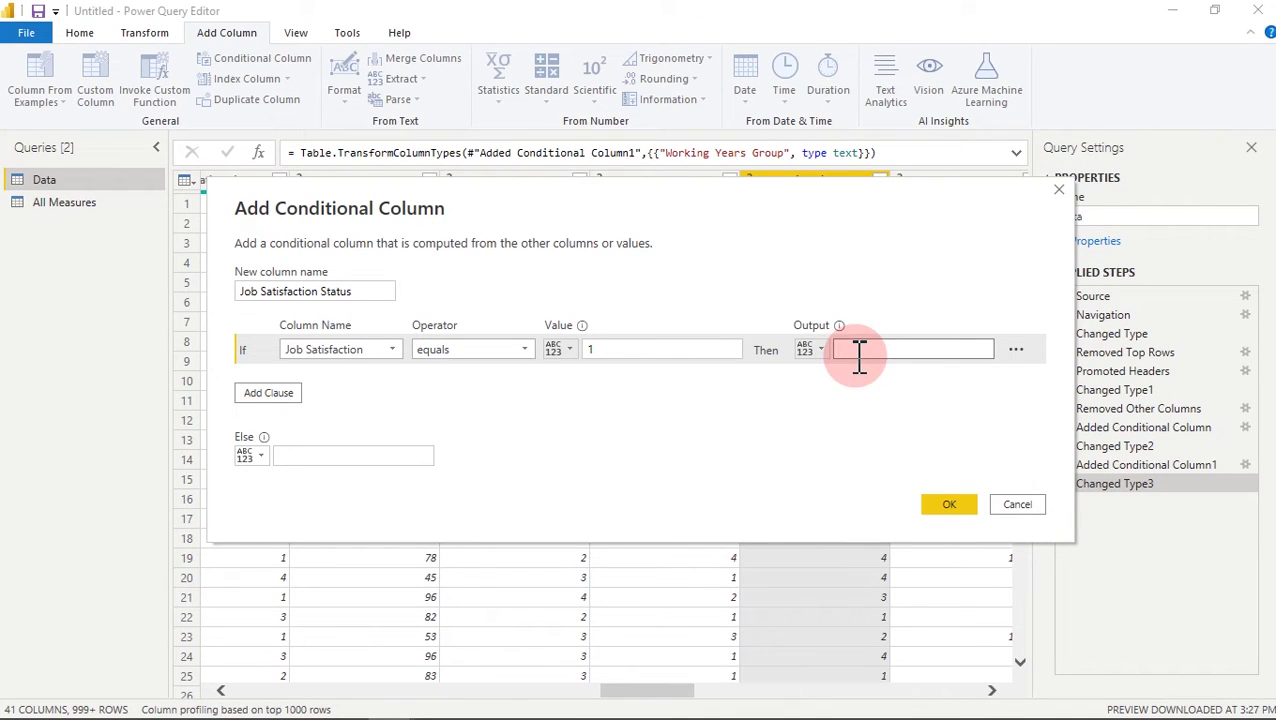
pyautogui.write('Very ')
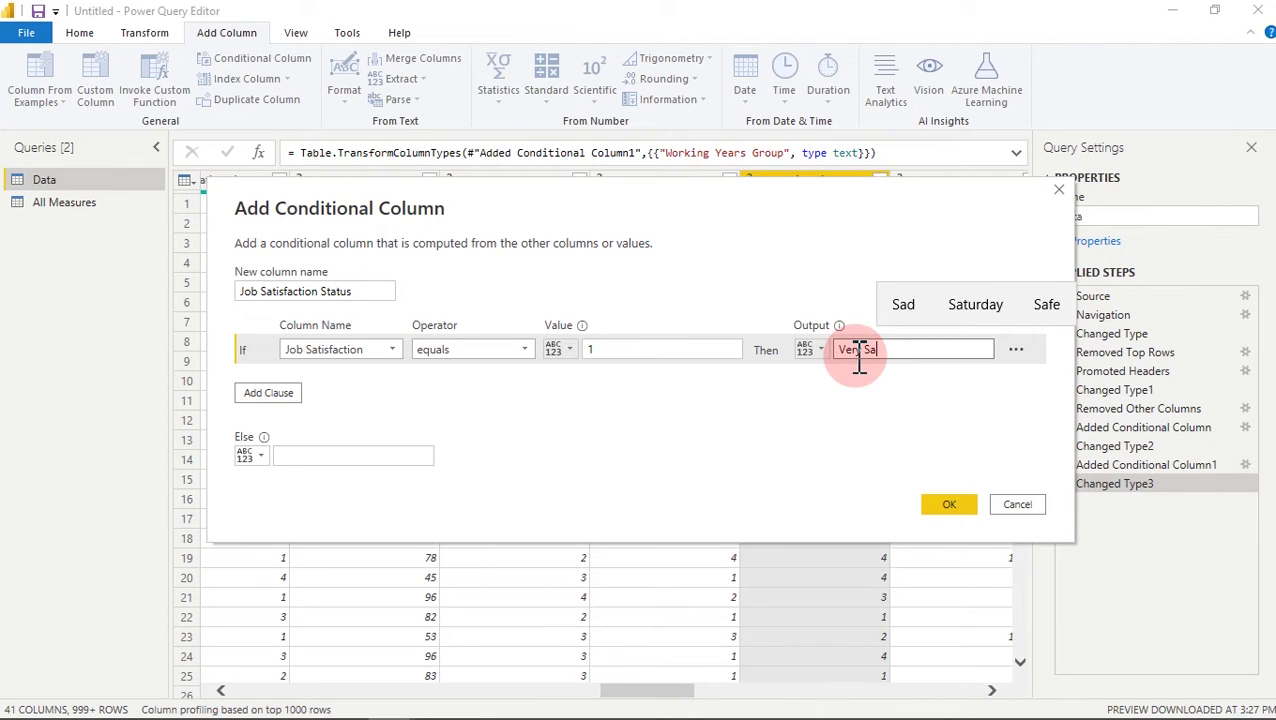
pyautogui.write('Satis')
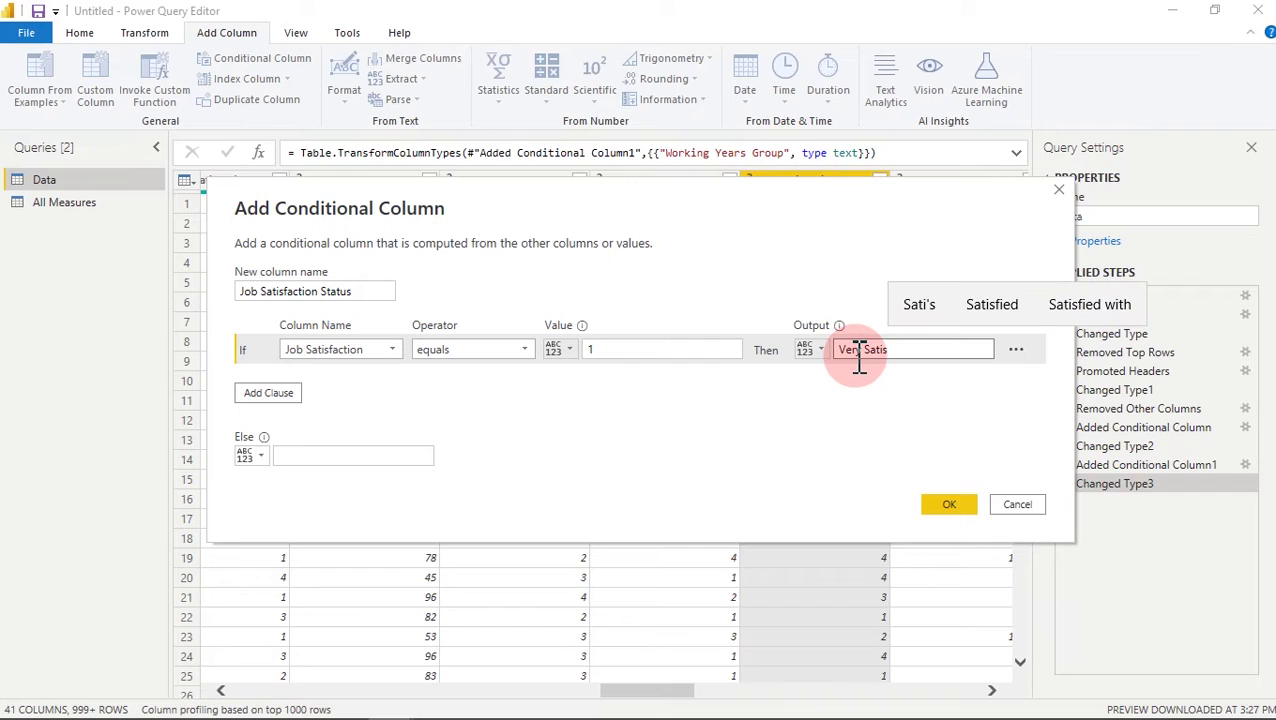
pyautogui.write('fied')
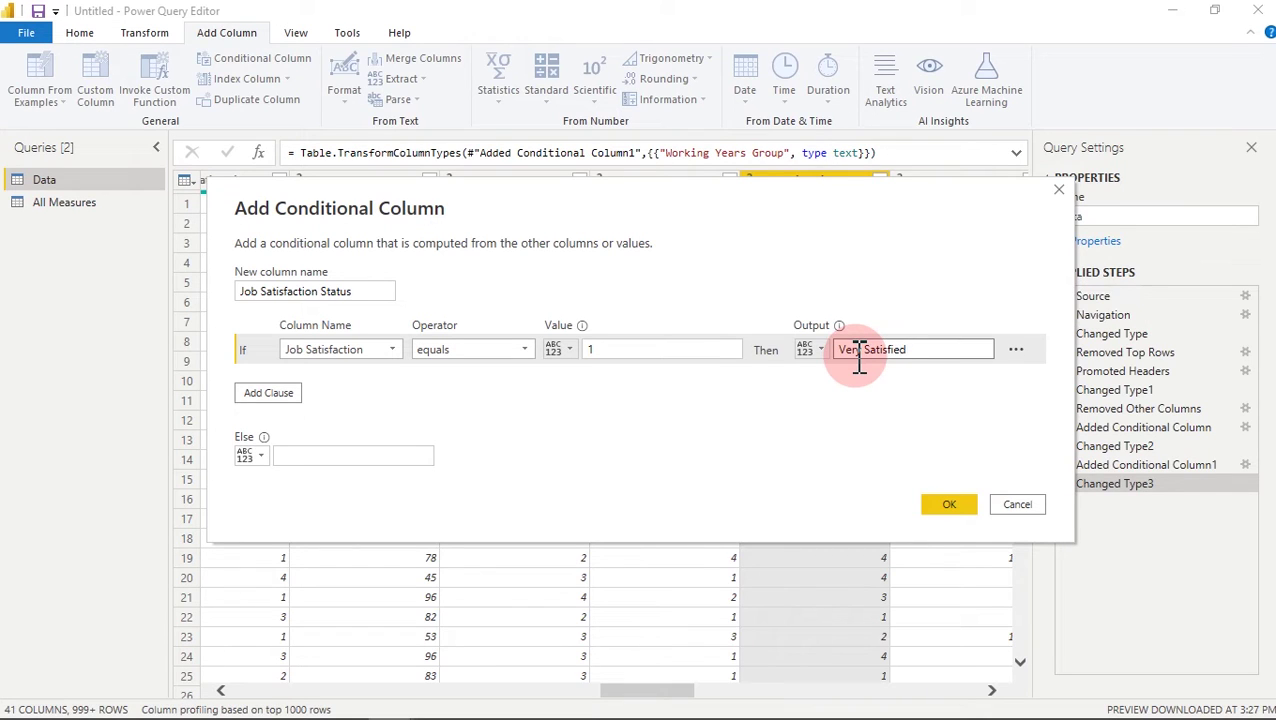
# - Add a second clause so that Job Satisfaction equal to 2 outputs "Satisfied"
pyautogui.click(280, 393)
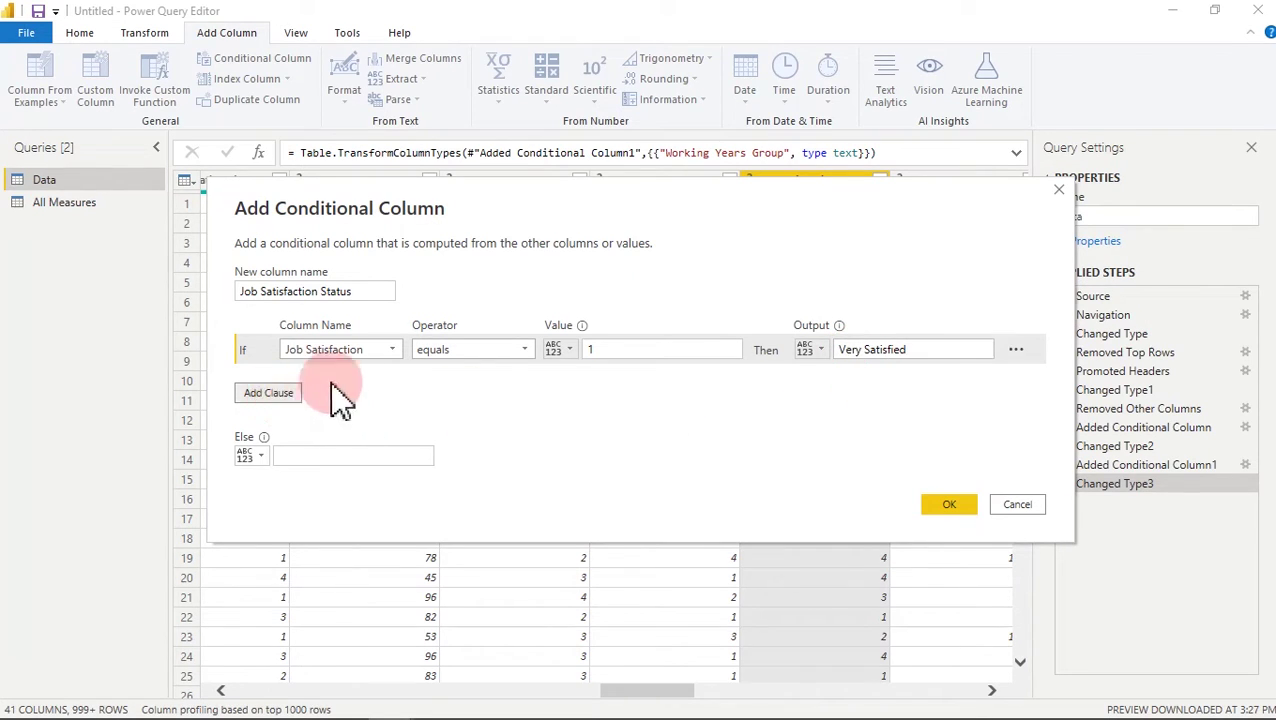
pyautogui.click(384, 382)
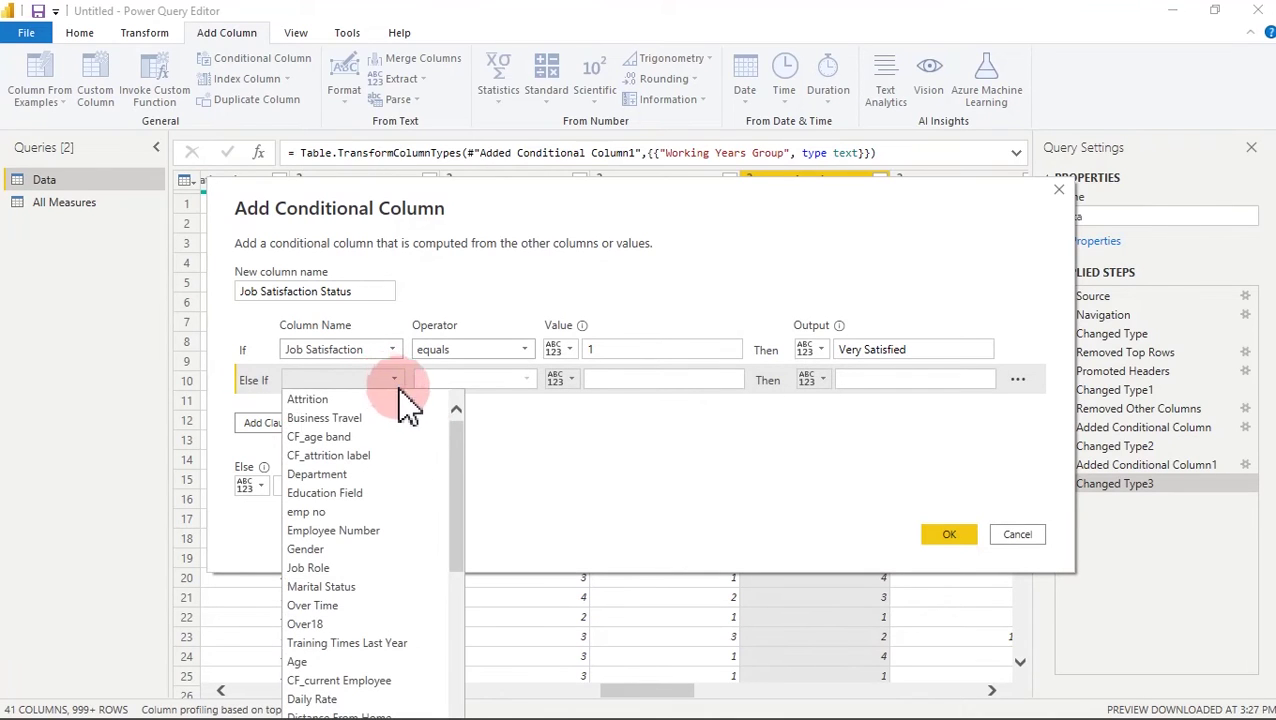
pyautogui.moveTo(460, 440); pyautogui.dragTo(464, 567)
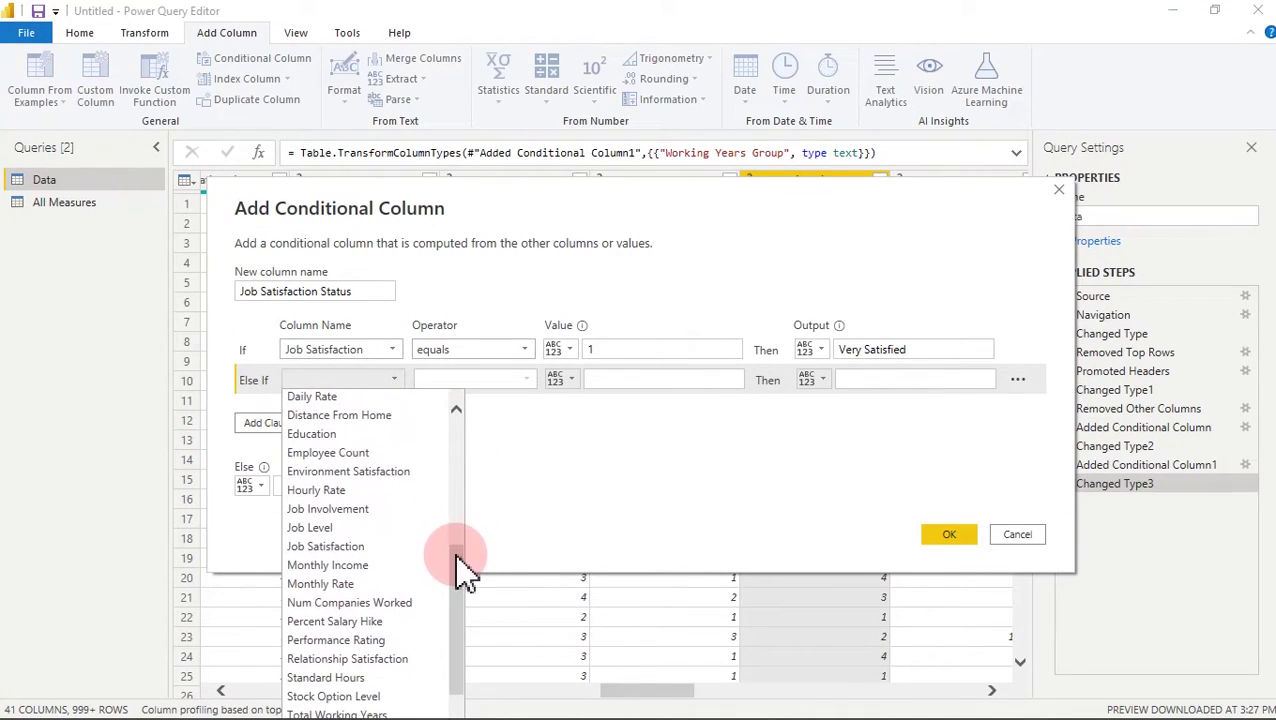
pyautogui.click(370, 546)
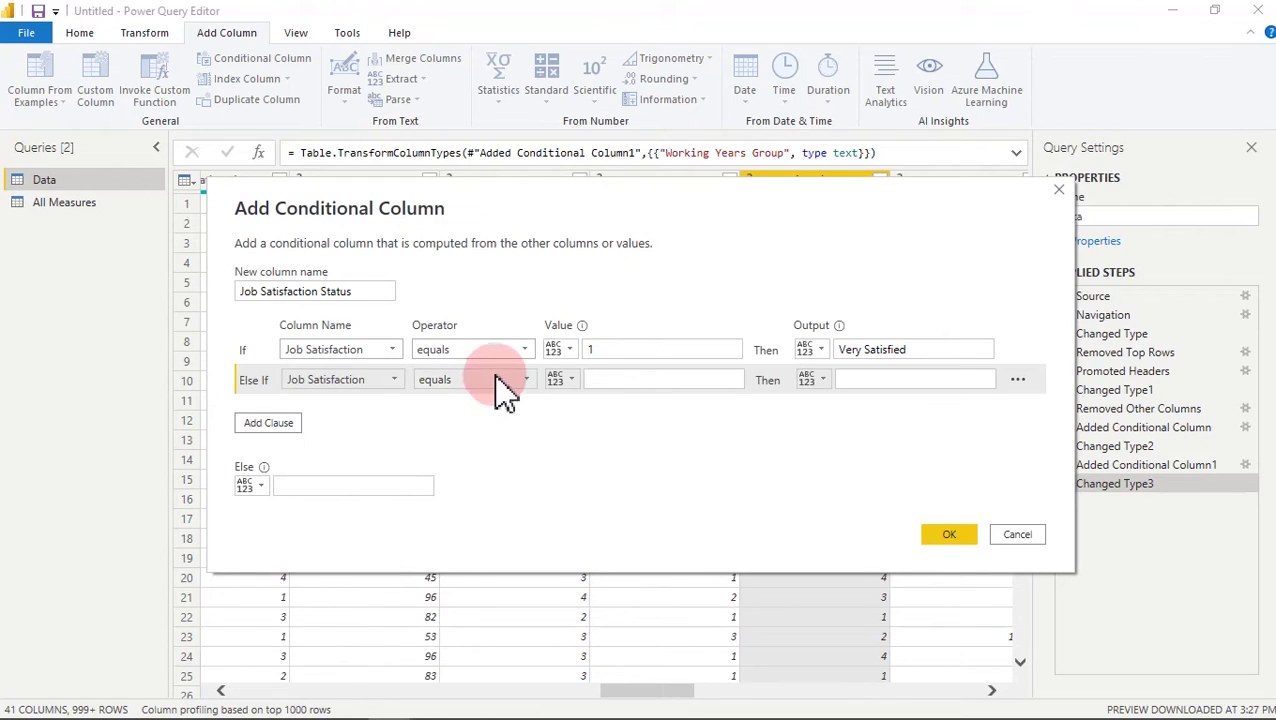
pyautogui.click(624, 378)
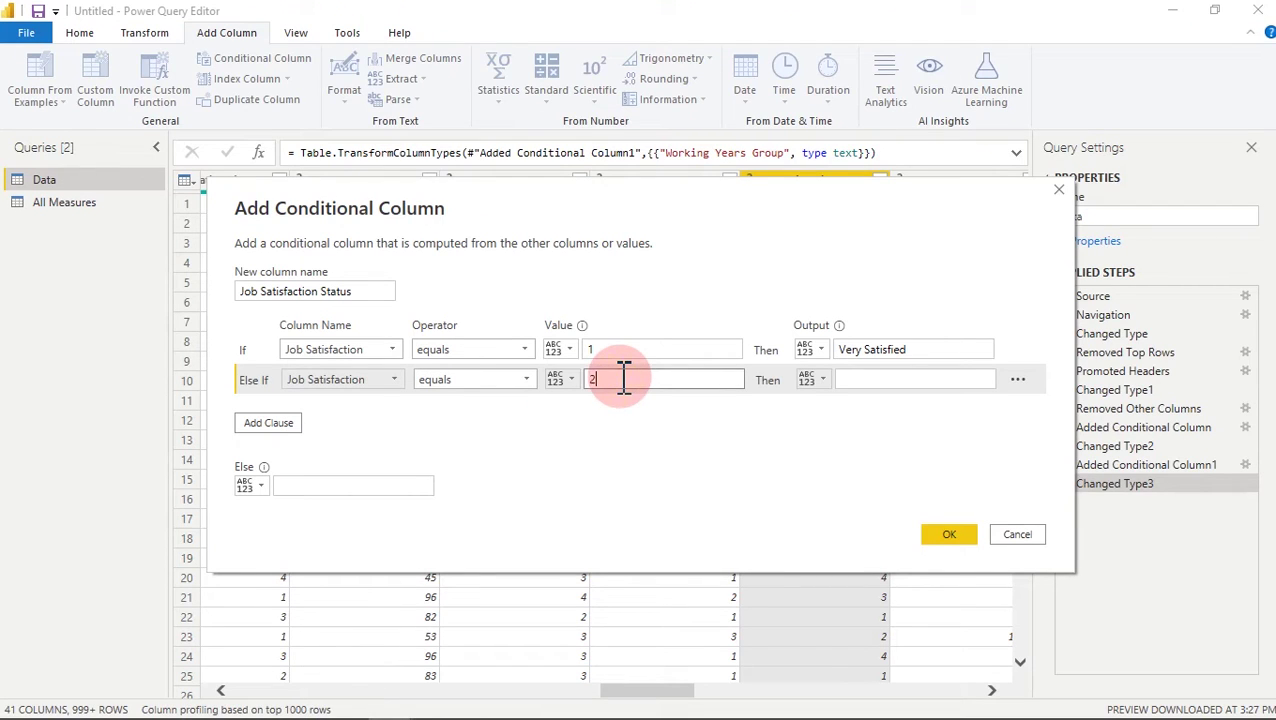
pyautogui.click(870, 380)
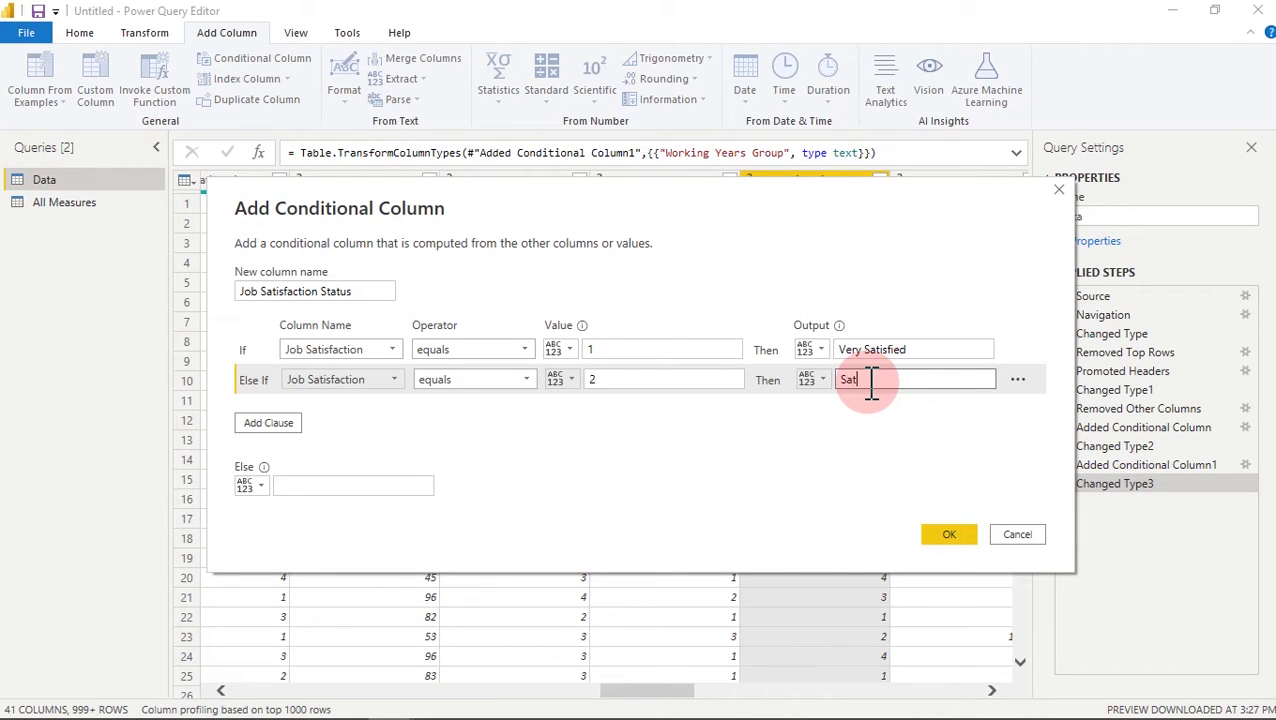
pyautogui.write('Satisfied')
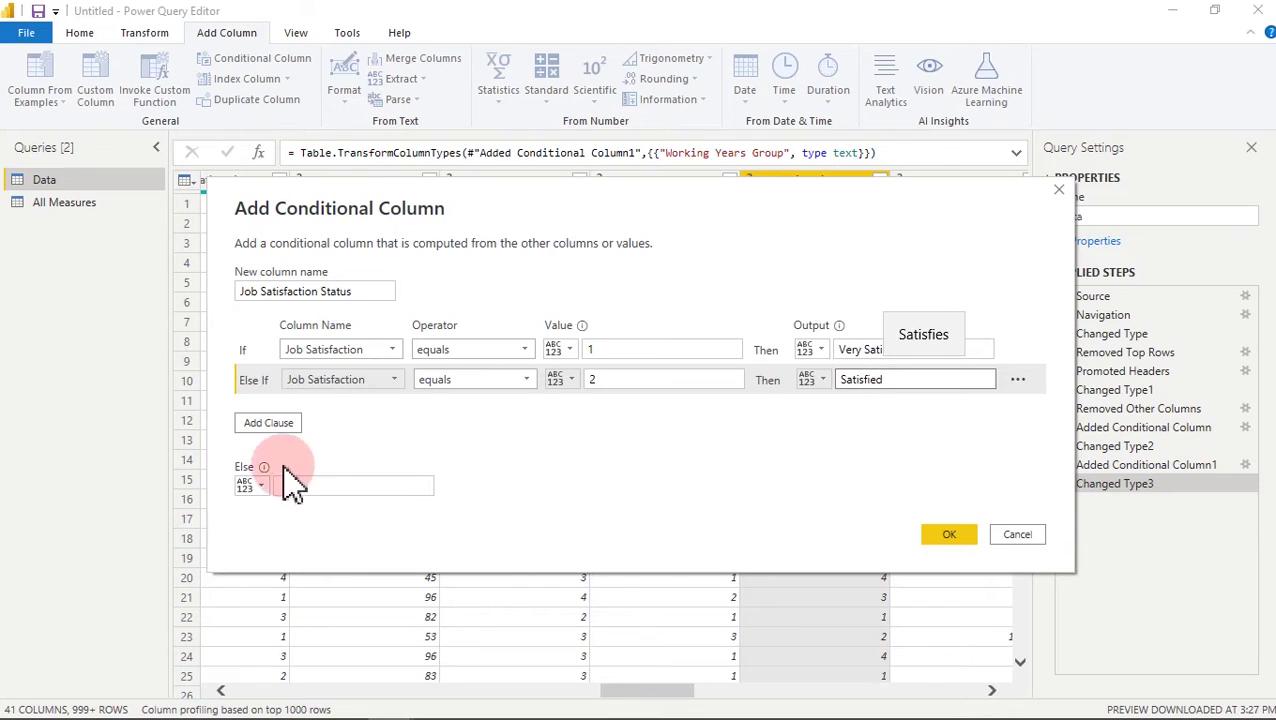
# - Add a third clause so that Job Satisfaction equal to 3 outputs "Dissatisfied"
pyautogui.click(278, 423)
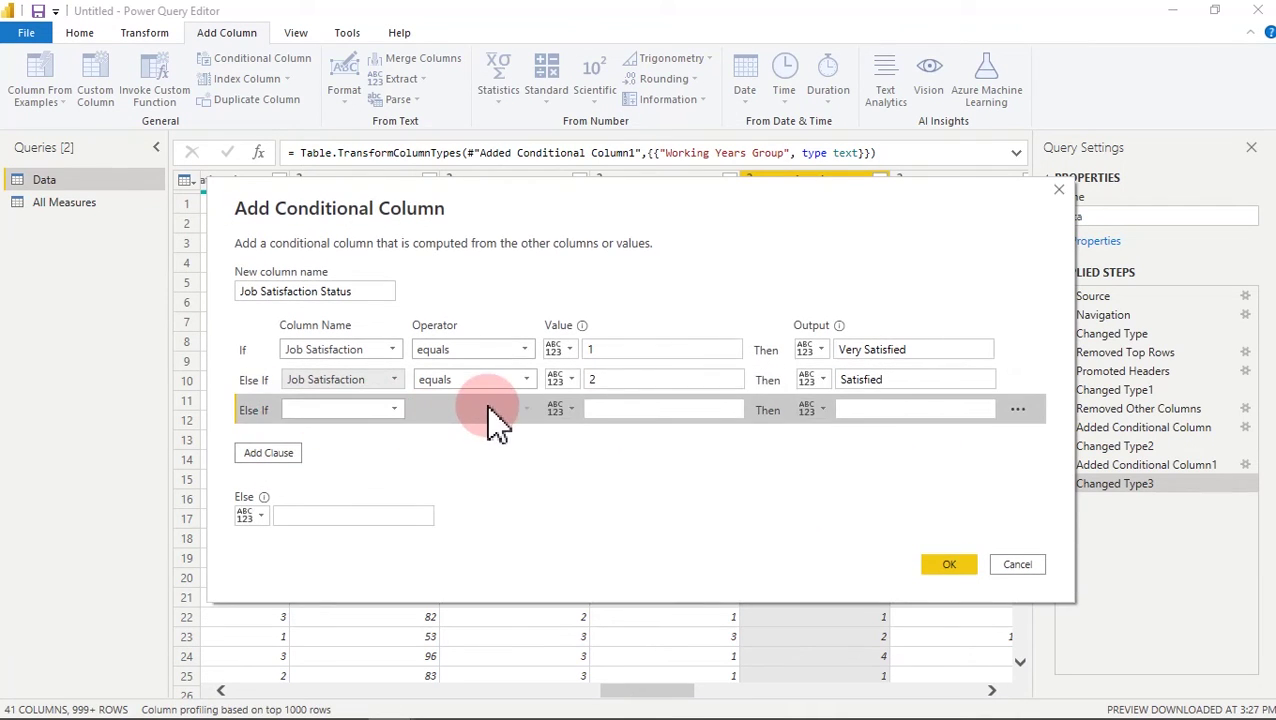
pyautogui.click(386, 411)
pyautogui.moveTo(460, 190); pyautogui.dragTo(450, 287)
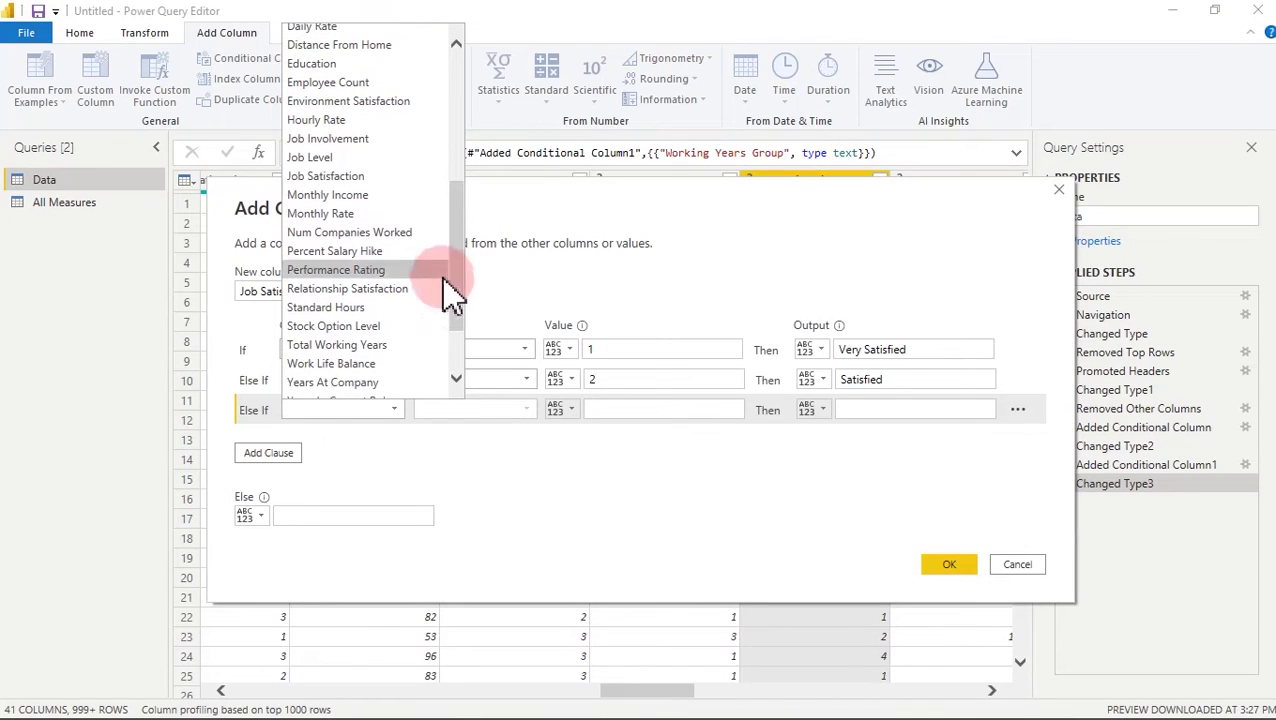
pyautogui.click(383, 192)
pyautogui.click(607, 409)
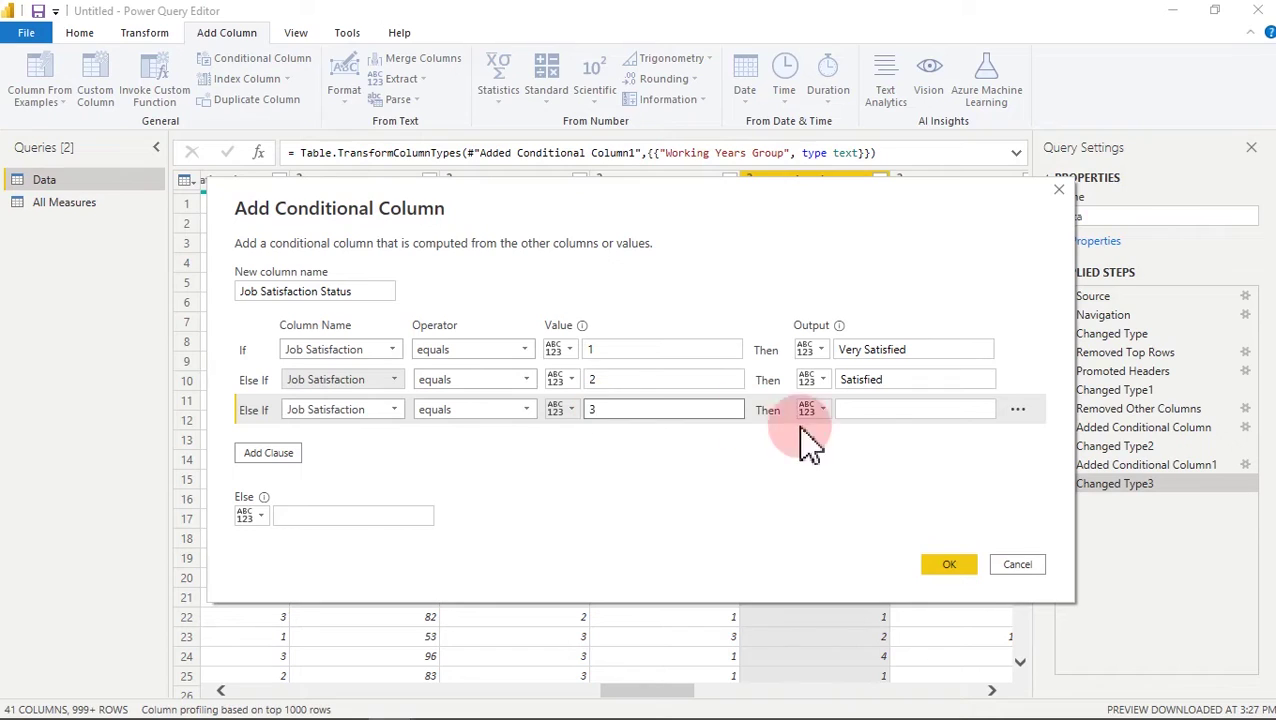
pyautogui.click(862, 409)
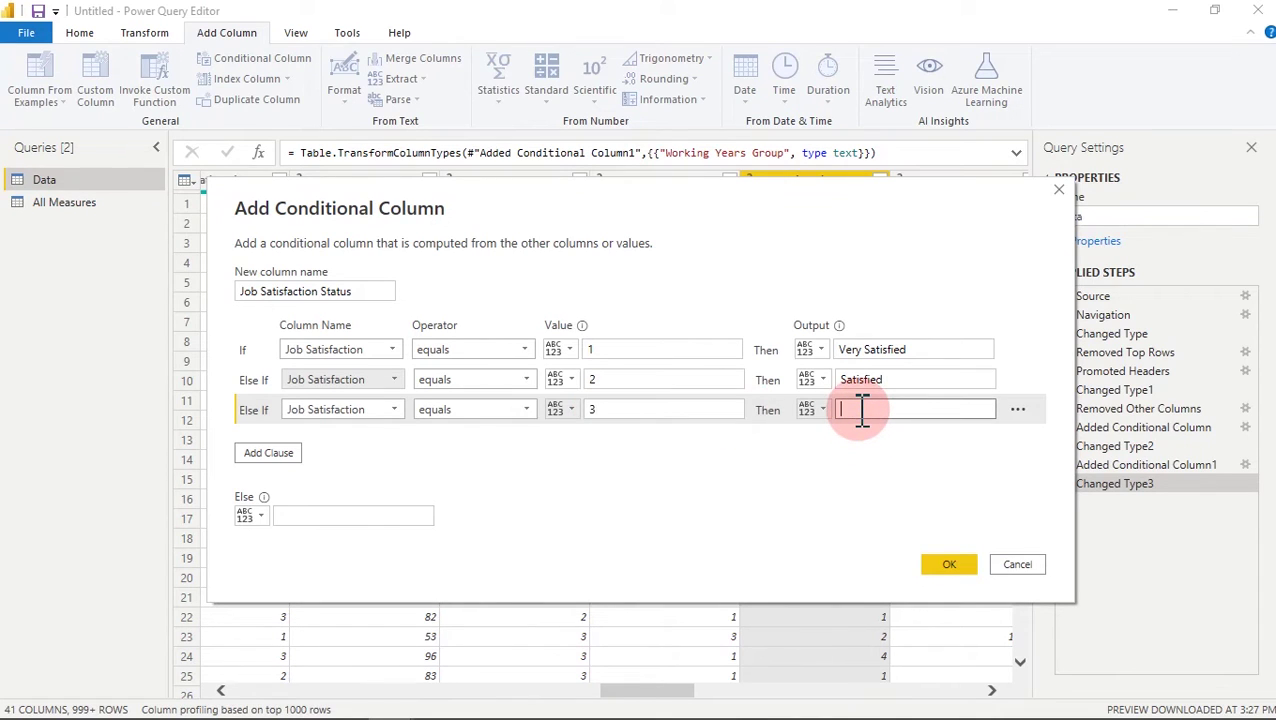
pyautogui.write('Dissatisf')
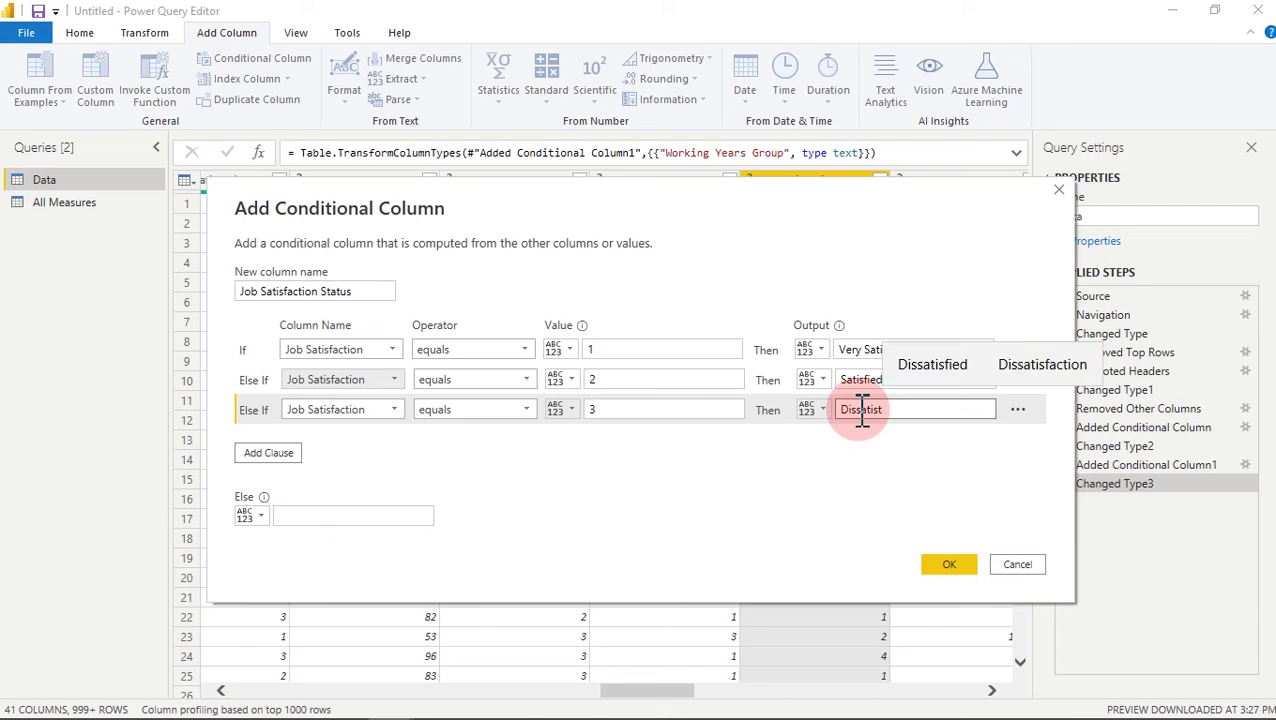
pyautogui.press('BackSpace')
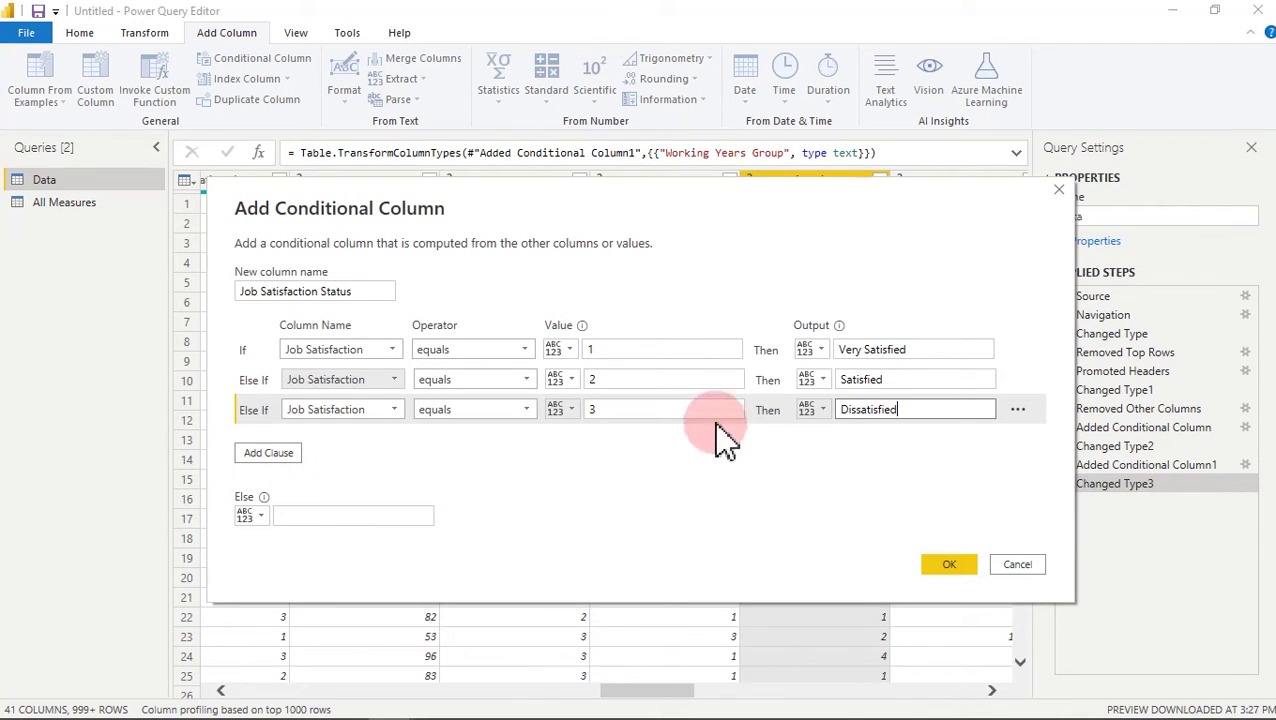
# - Finish the Job Satisfaction Status column with "Very Dissatisfied" as the Else output and set its data type to Text
pyautogui.click(332, 516)
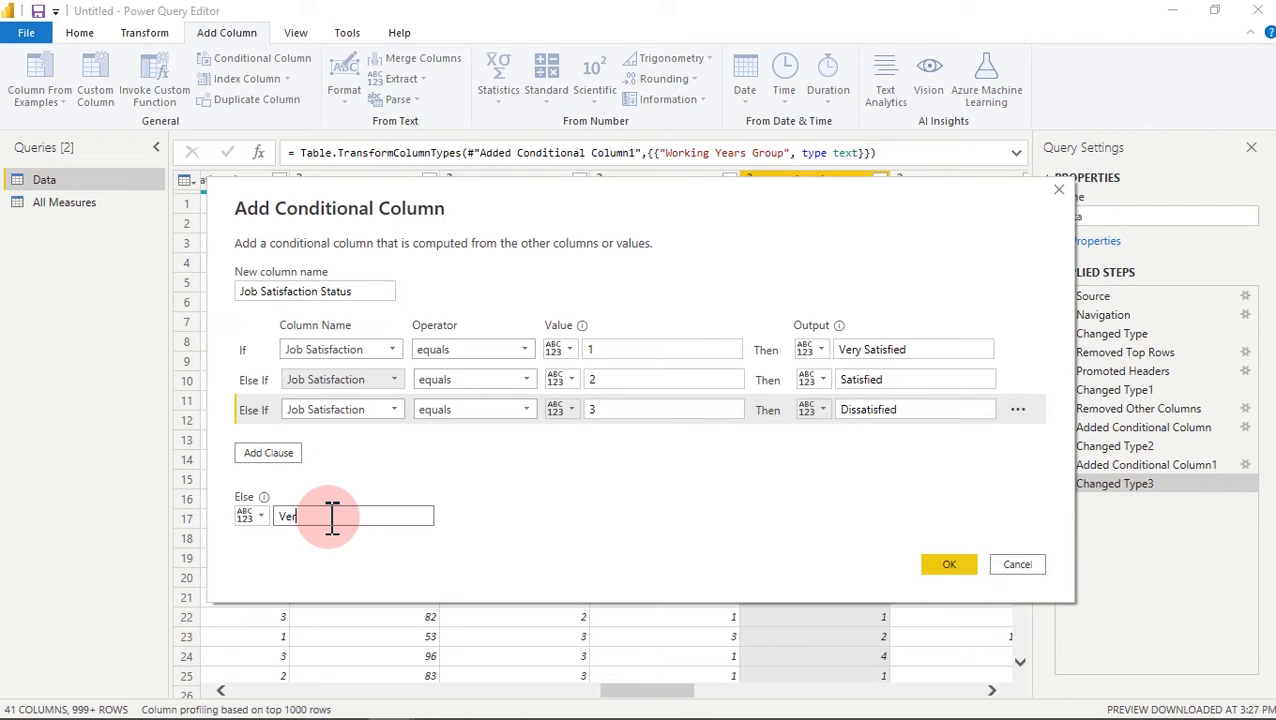
pyautogui.write('Very Diss')
pyautogui.write('a')
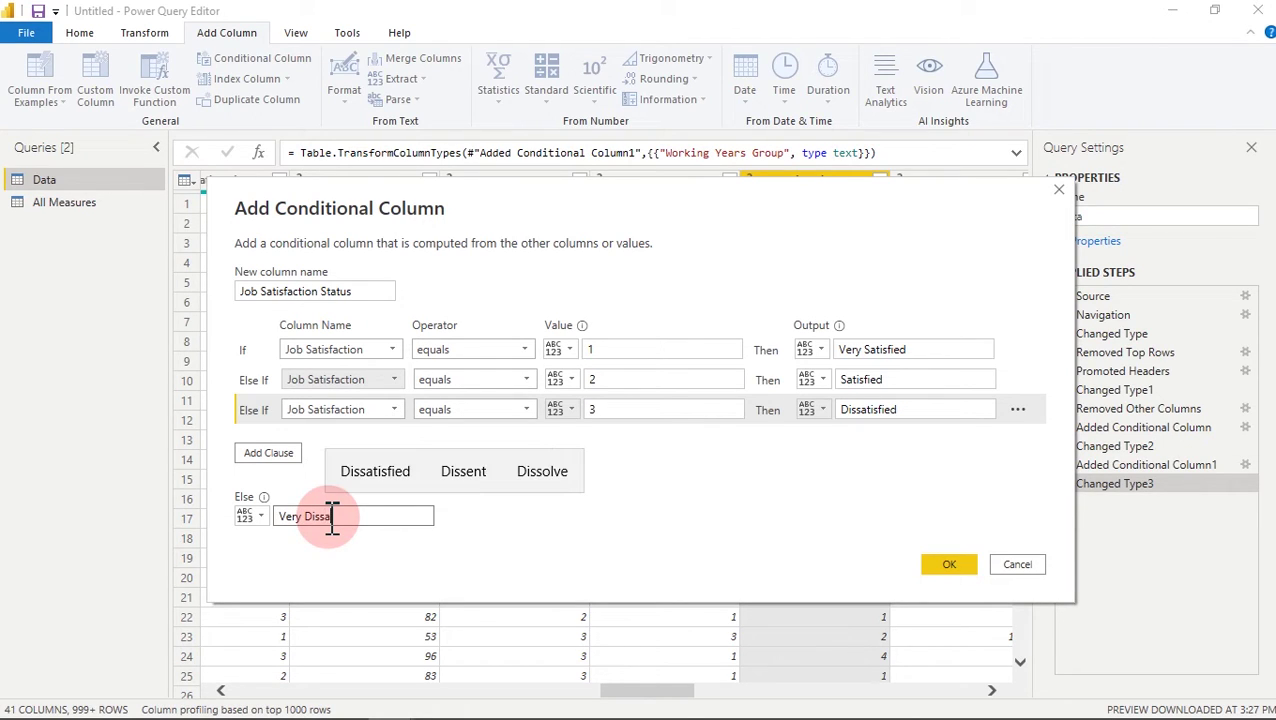
pyautogui.write('tis')
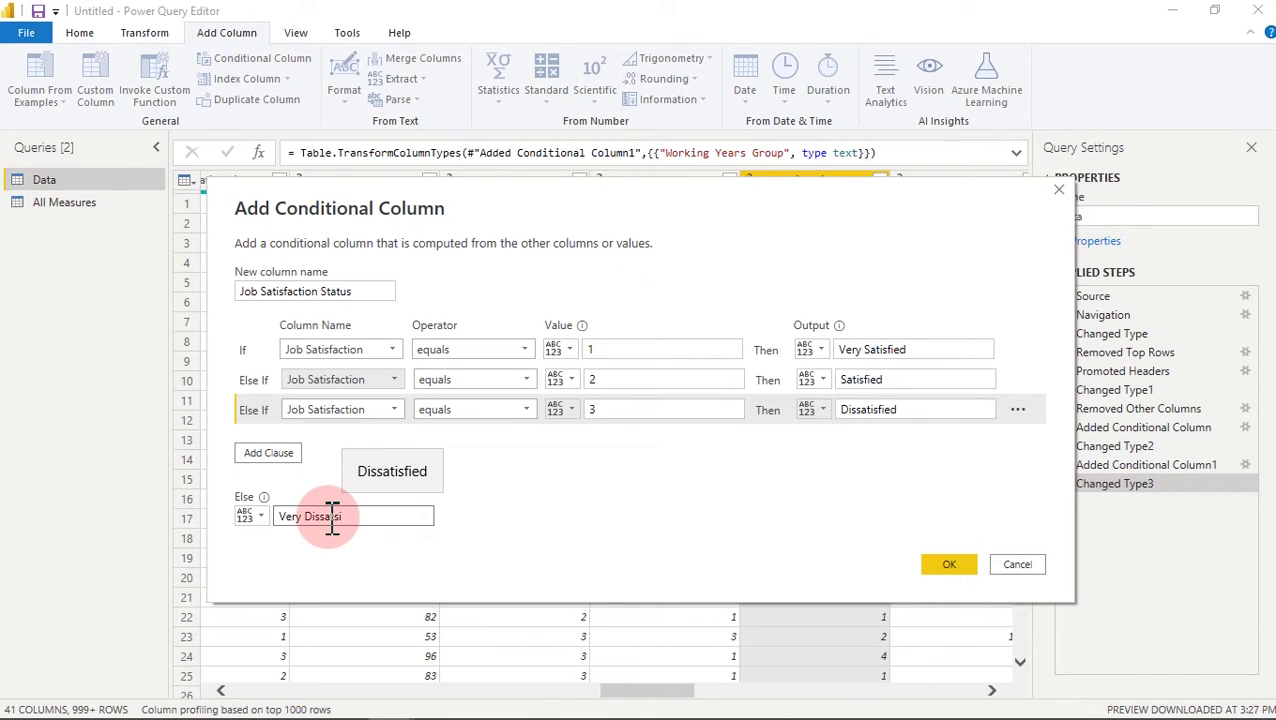
pyautogui.write('fied')
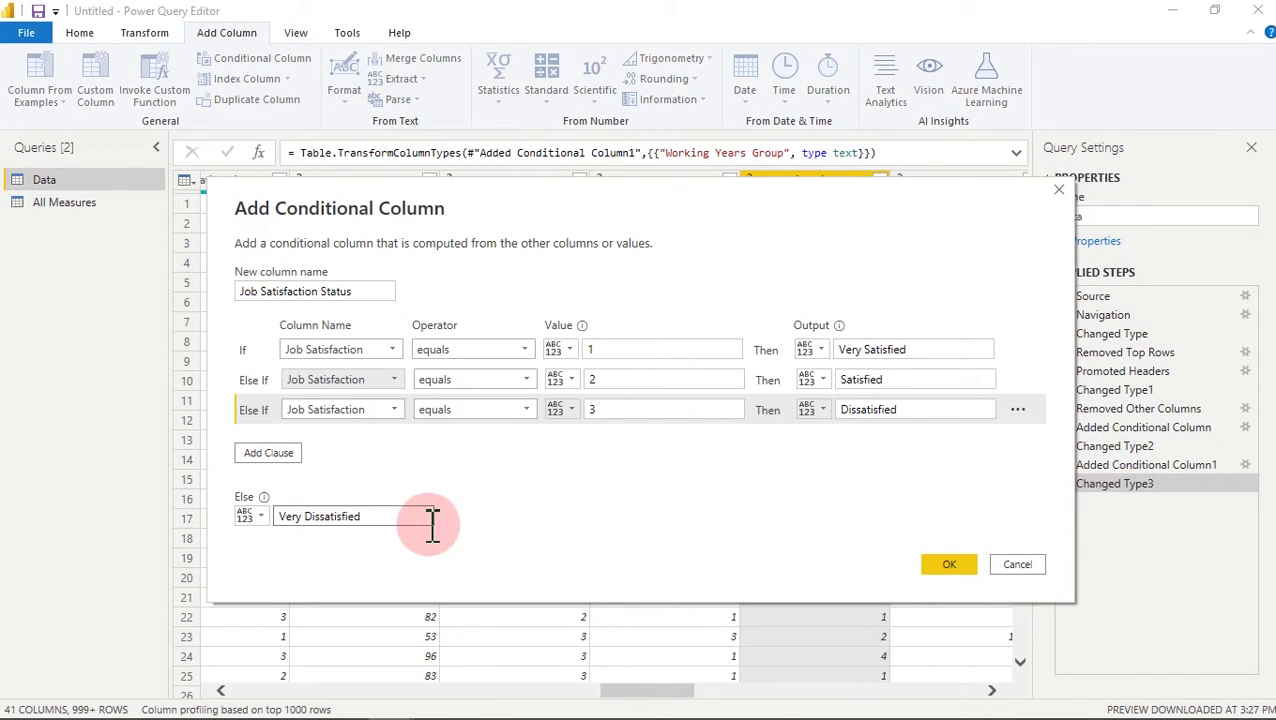
pyautogui.click(943, 566)
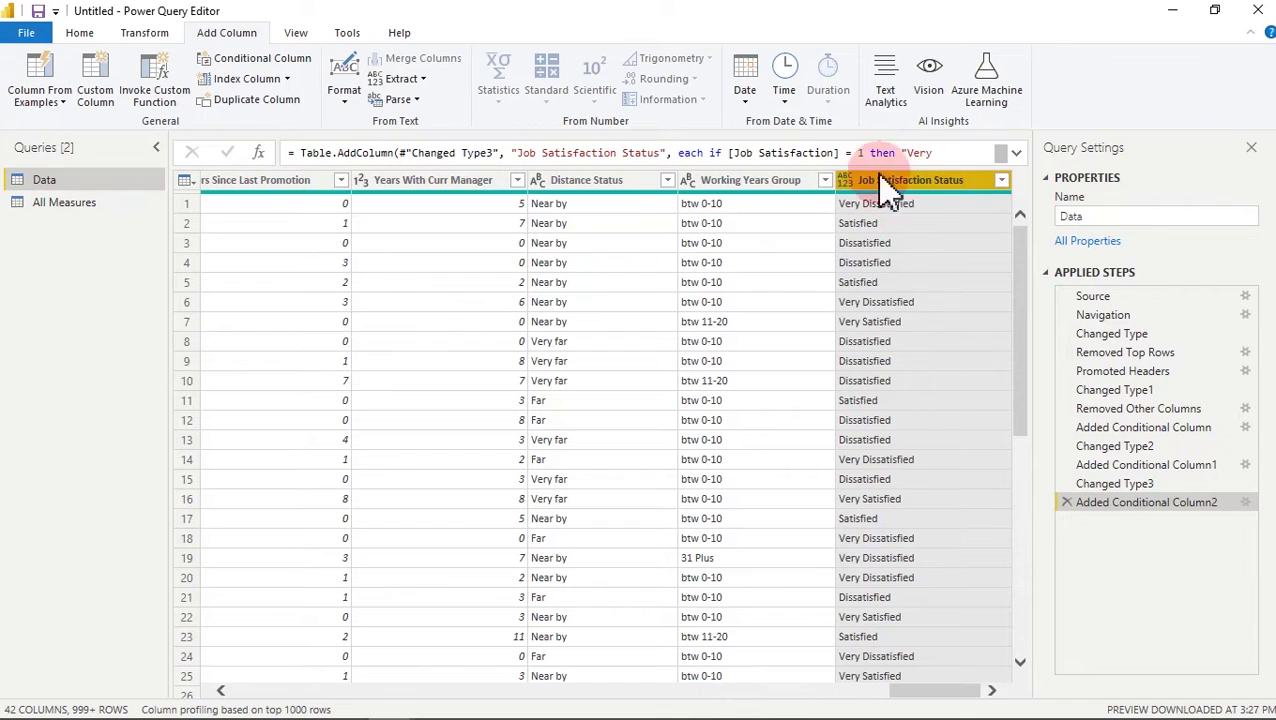
pyautogui.click(846, 181)
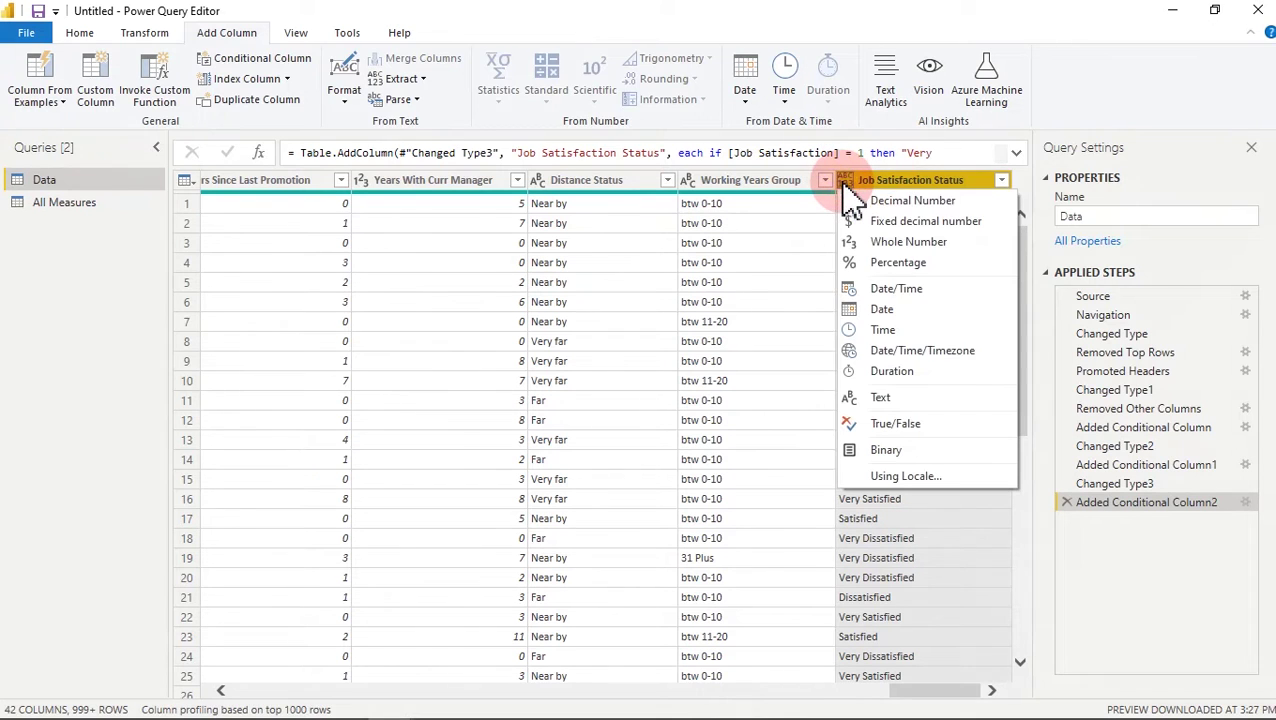
pyautogui.click(879, 400)
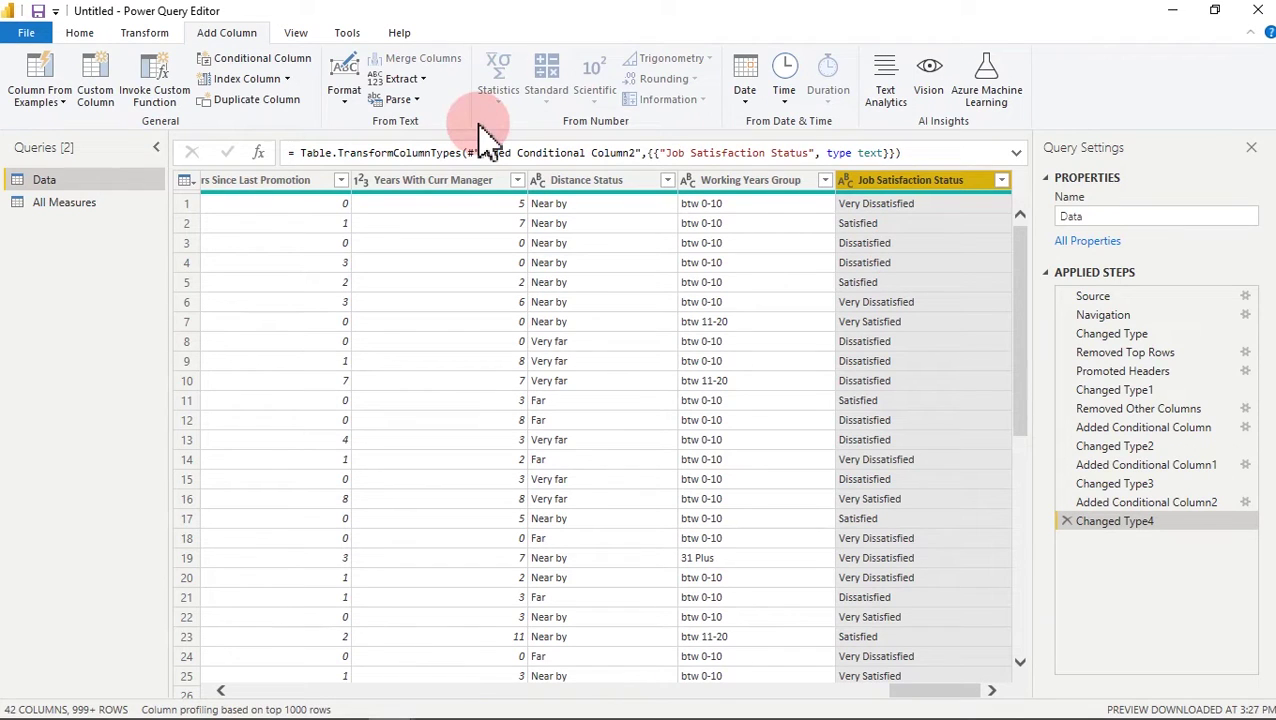
# - Jump to the CF_age band column in the Data query with Go to Column
pyautogui.click(76, 38)
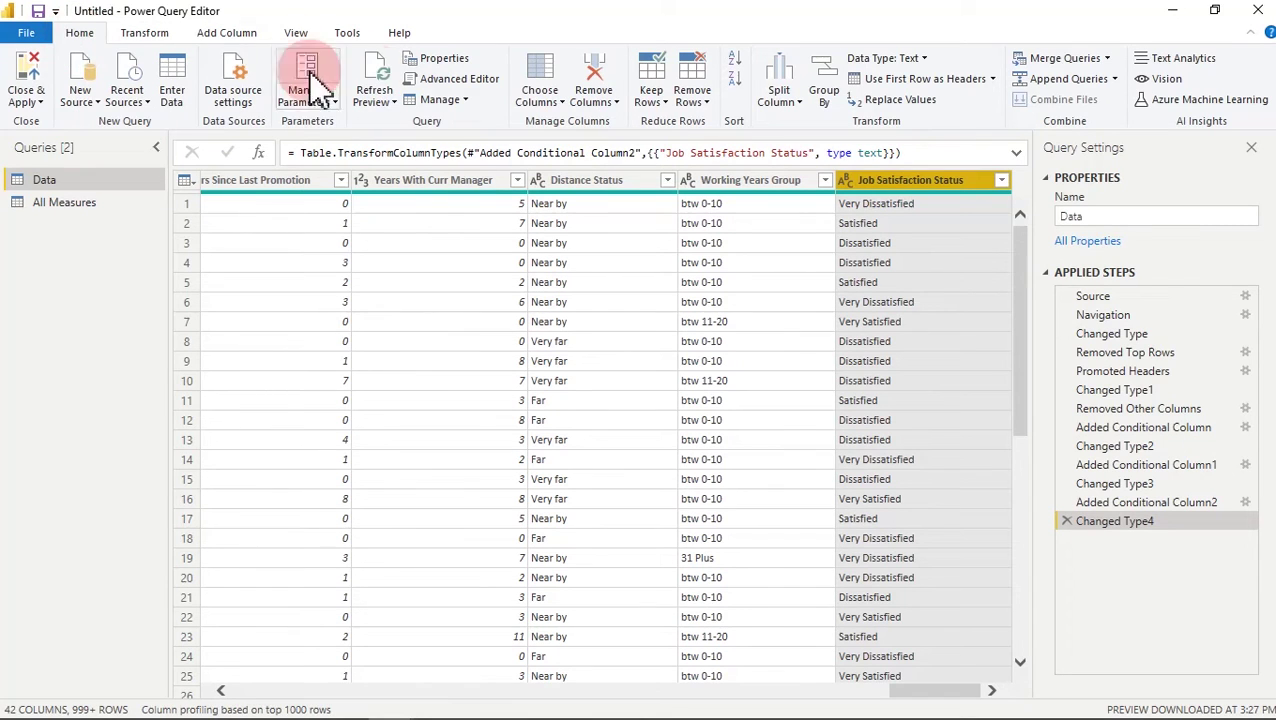
pyautogui.click(552, 100)
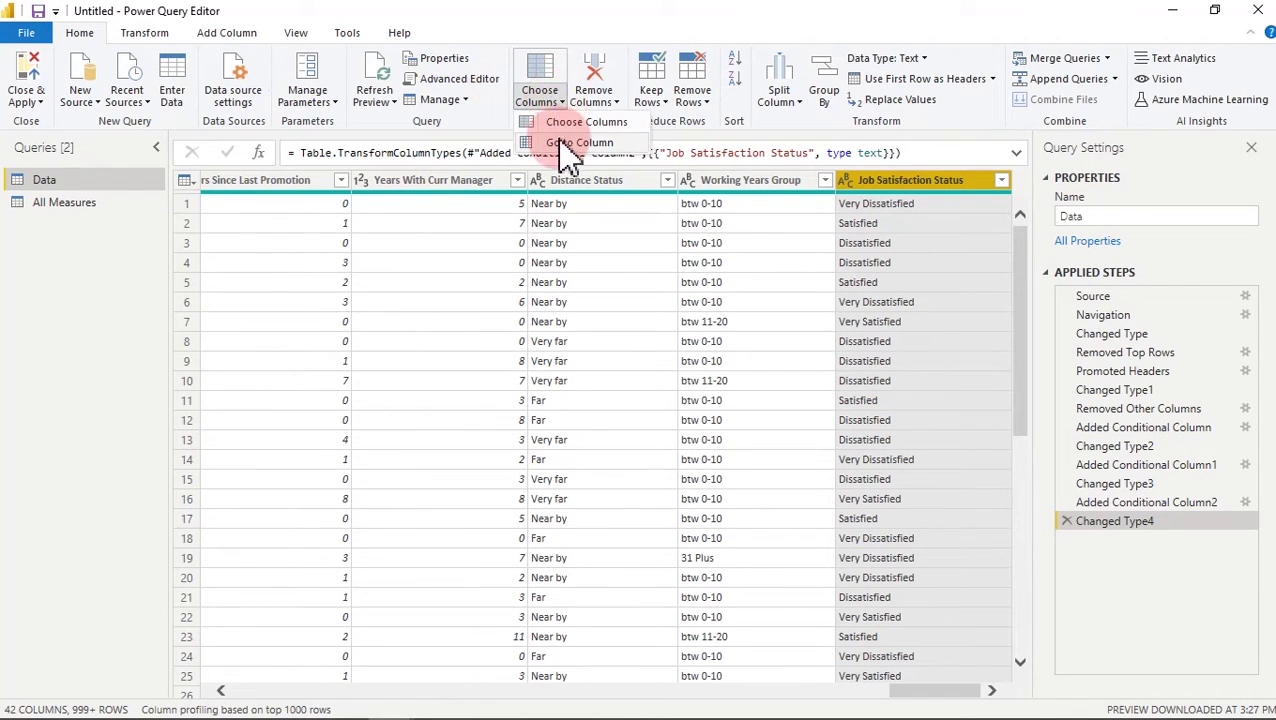
pyautogui.click(572, 143)
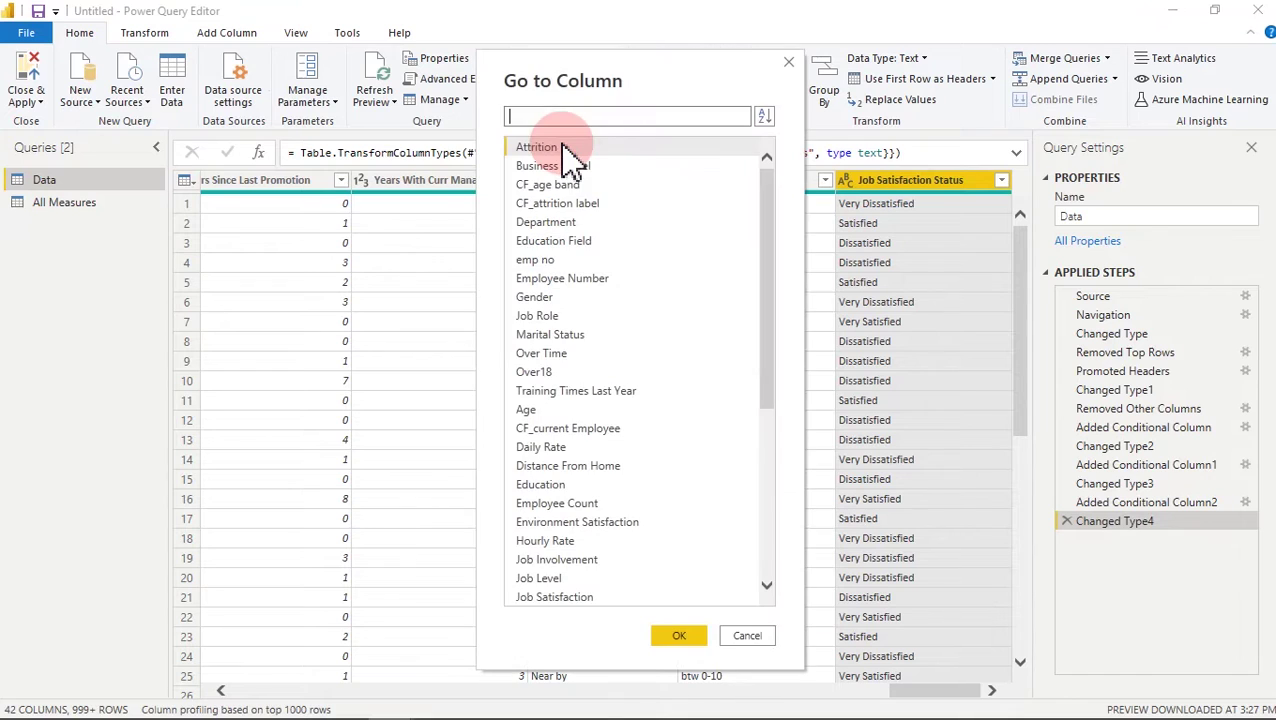
pyautogui.click(563, 184)
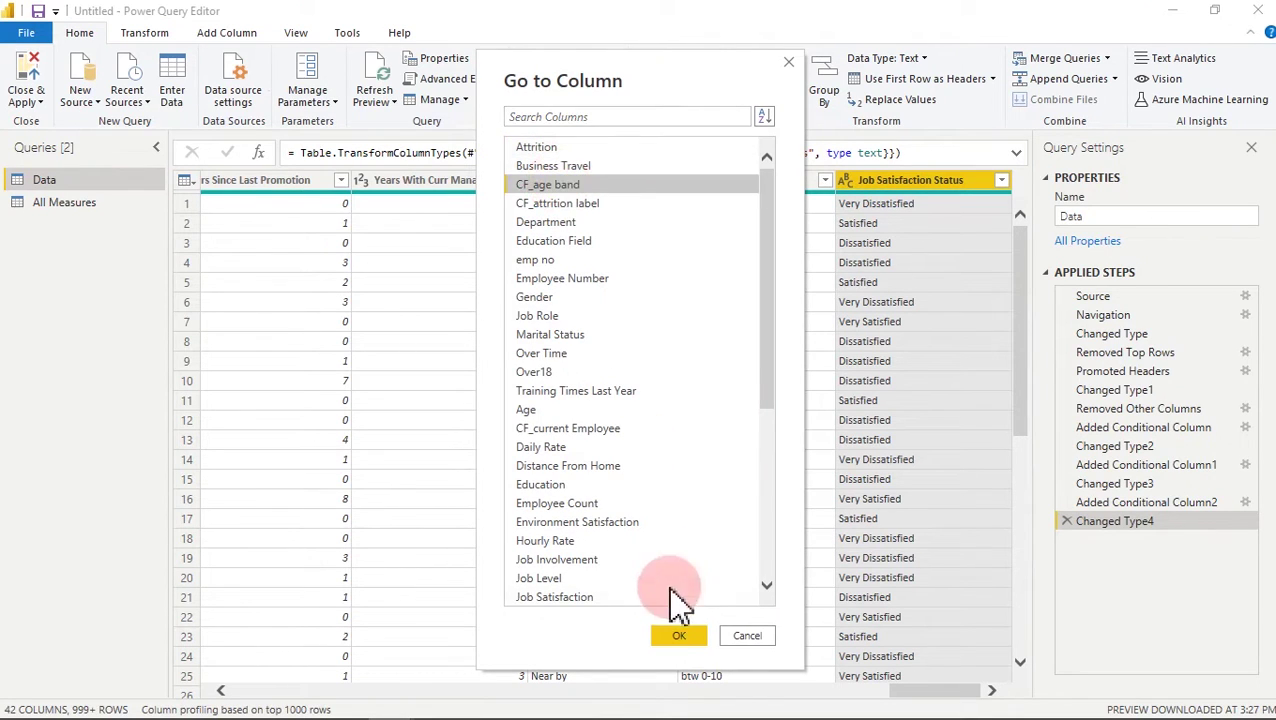
pyautogui.click(676, 637)
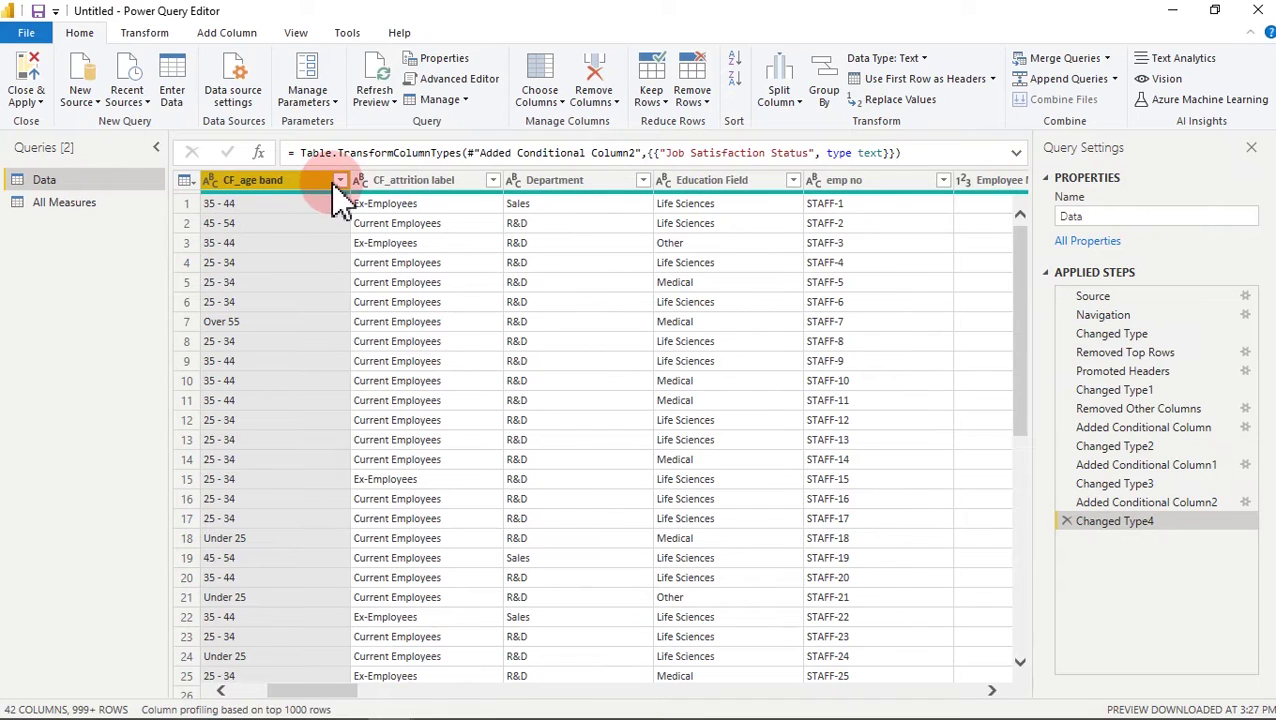
# - Examine the full list of distinct values in the CF_age band column, without applying a filter
pyautogui.moveTo(342, 698); pyautogui.dragTo(336, 702)
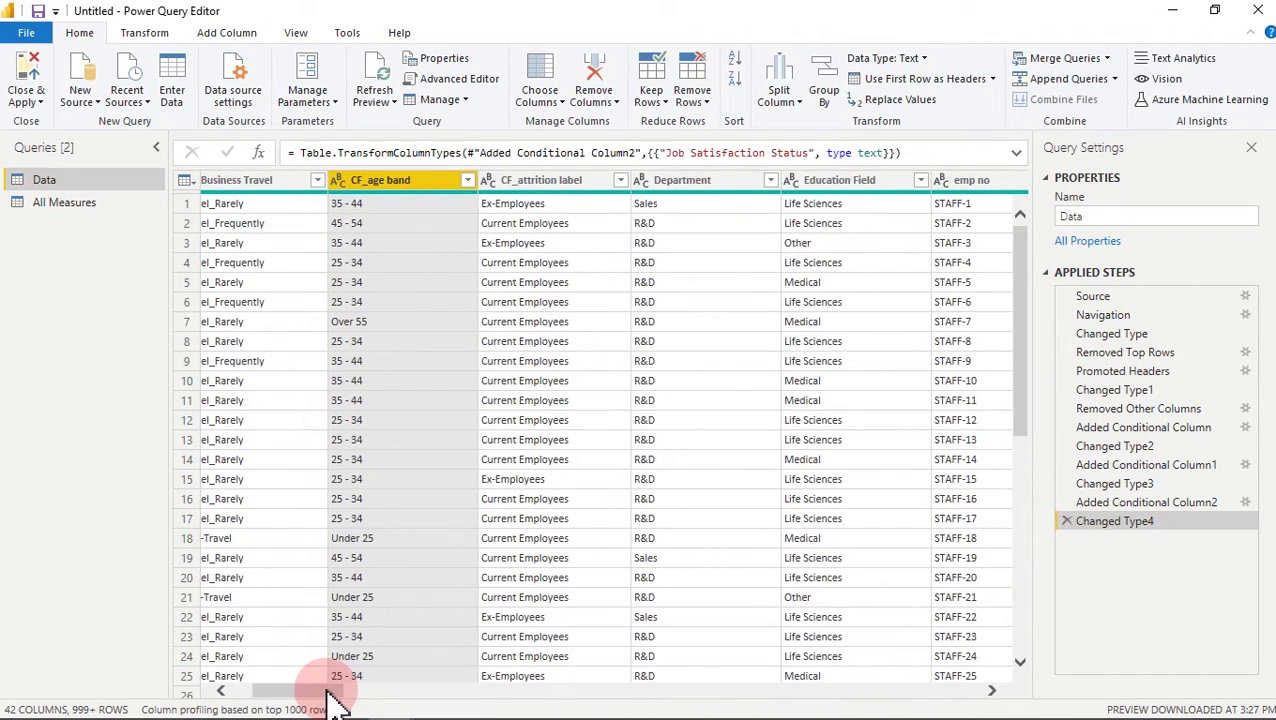
pyautogui.click(467, 180)
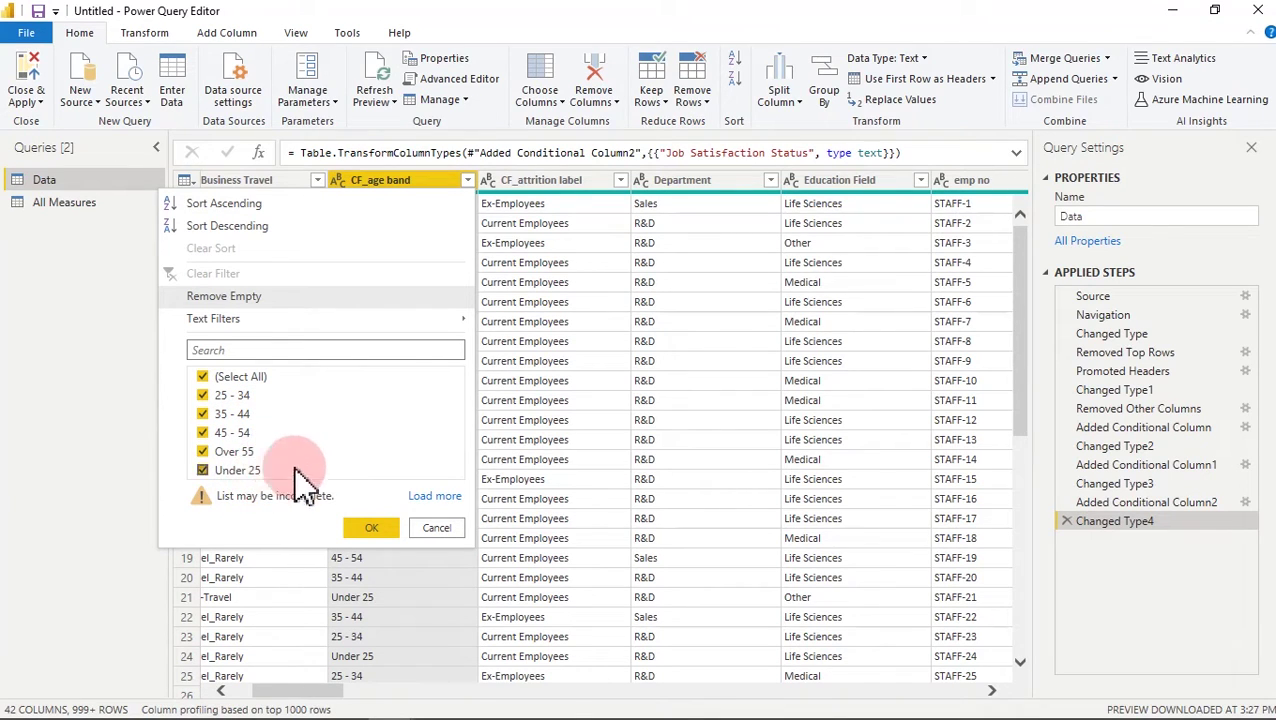
pyautogui.click(432, 494)
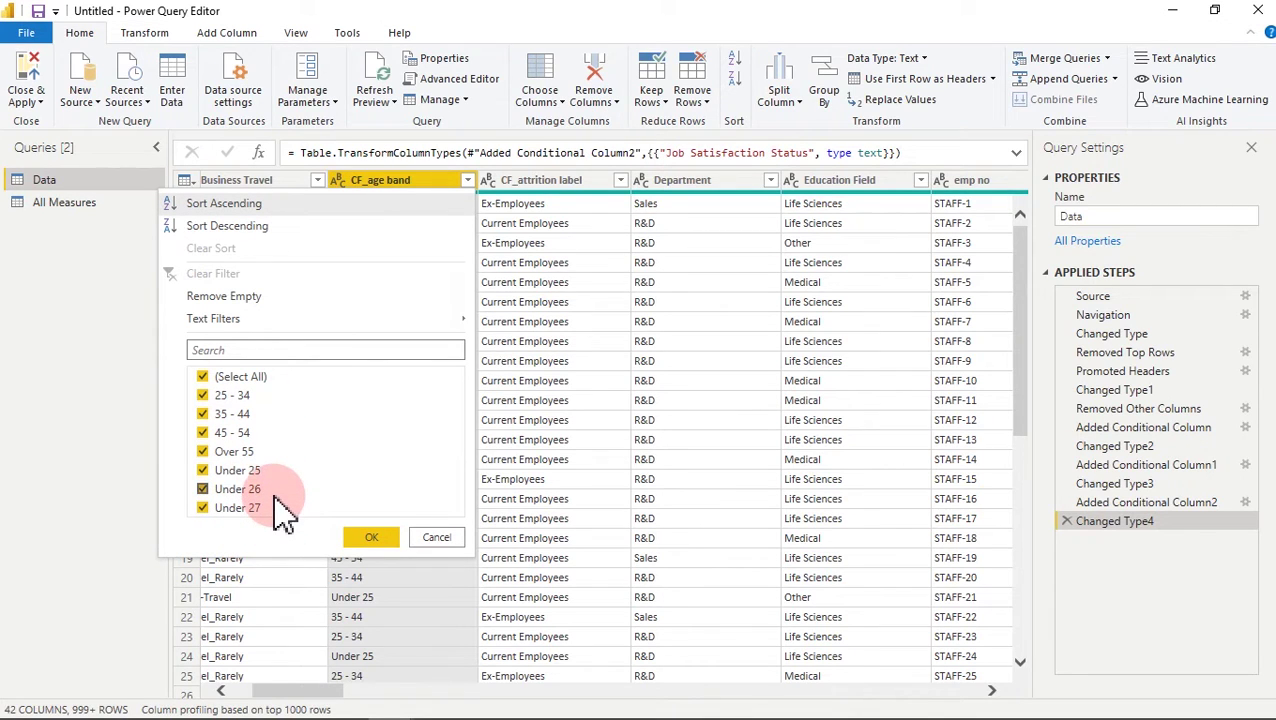
pyautogui.click(440, 545)
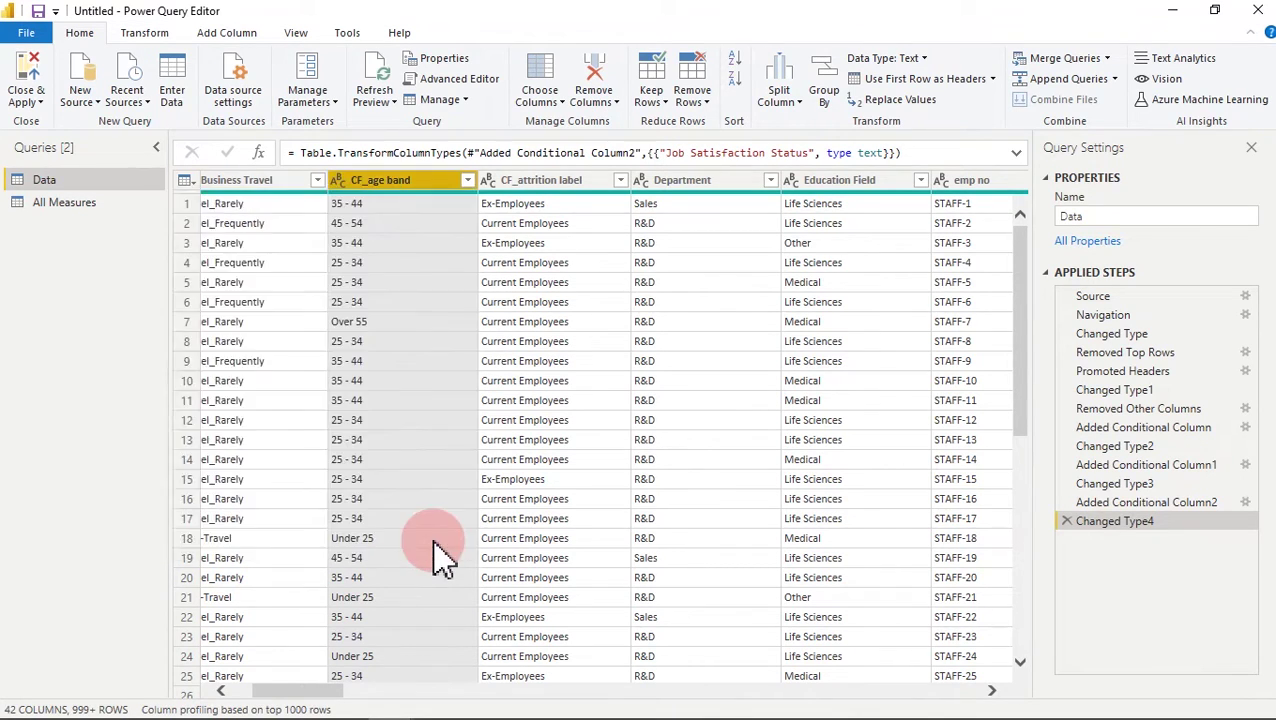
# - Examine the distinct values of the Age column from the youngest to the oldest age
pyautogui.moveTo(333, 695); pyautogui.dragTo(518, 693)
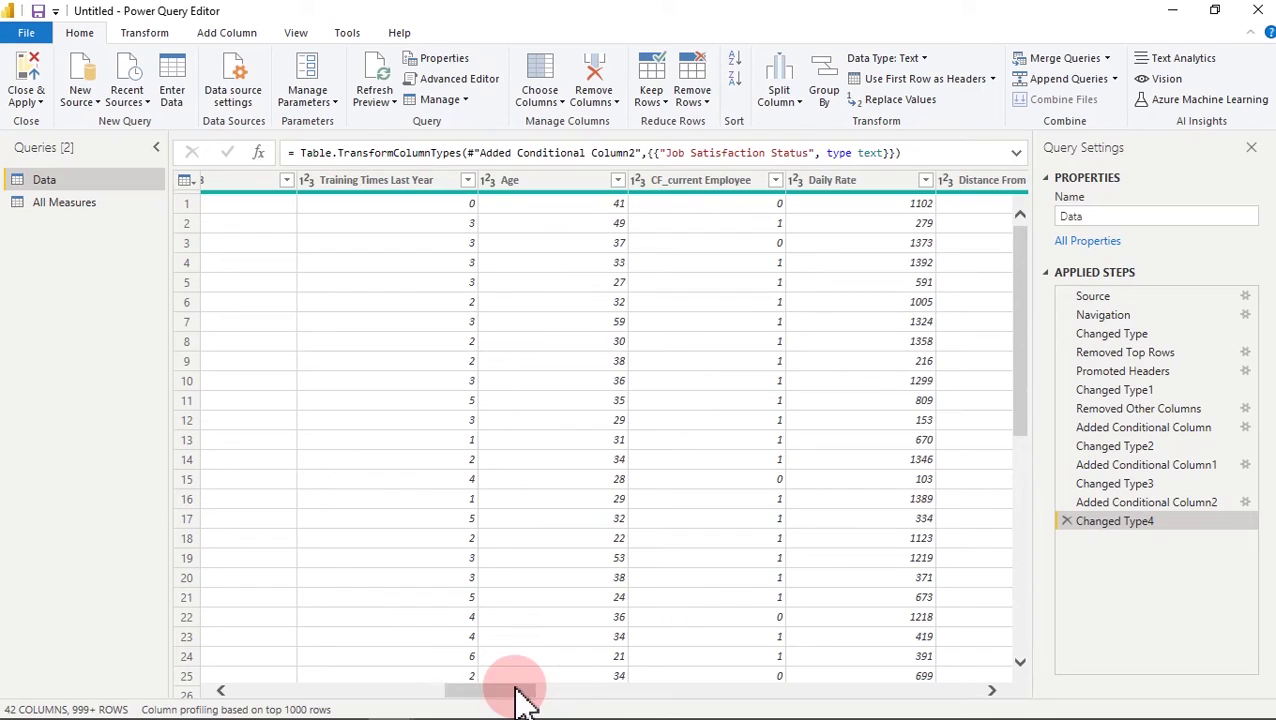
pyautogui.click(588, 196)
pyautogui.click(618, 180)
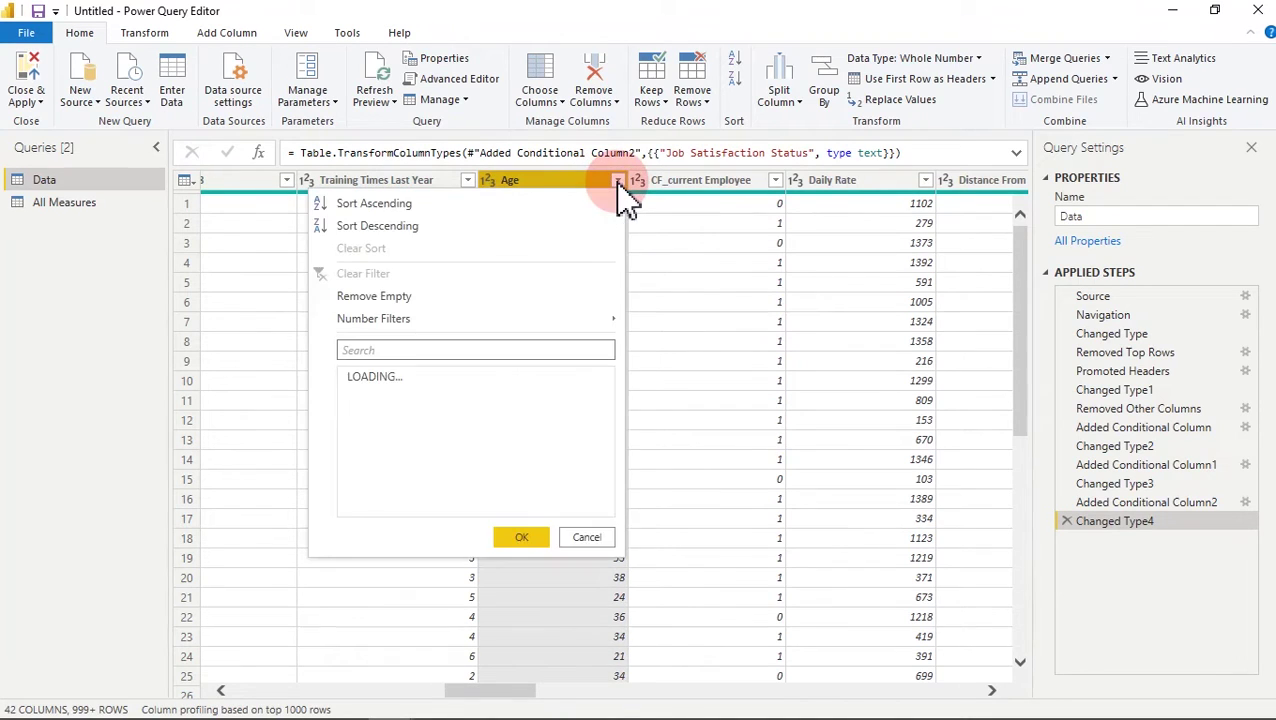
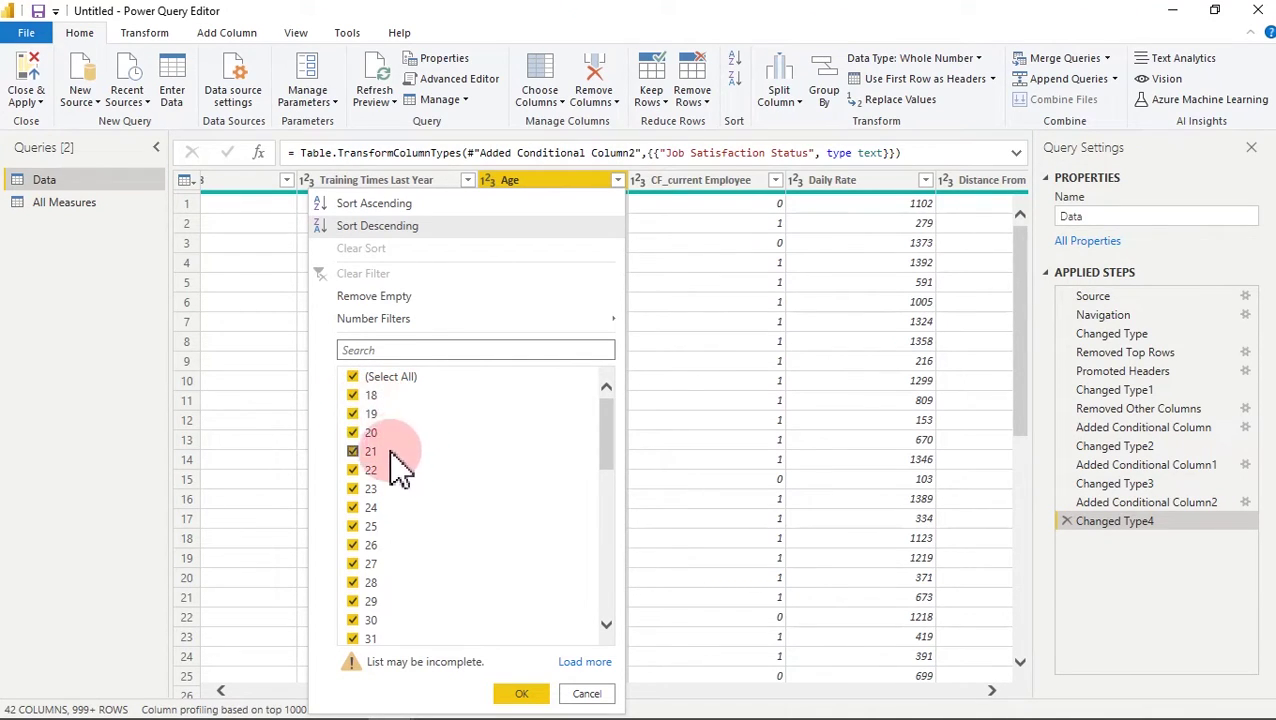
pyautogui.moveTo(612, 419); pyautogui.dragTo(603, 630)
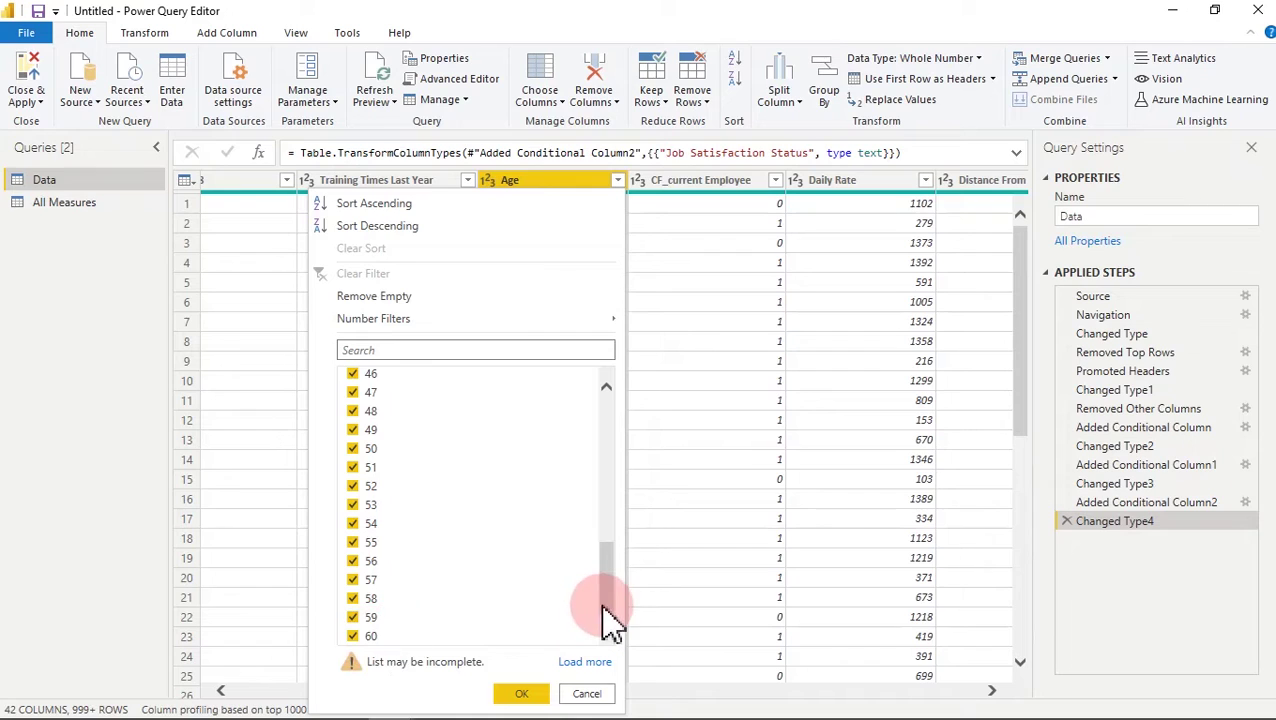
pyautogui.moveTo(607, 606); pyautogui.dragTo(620, 460)
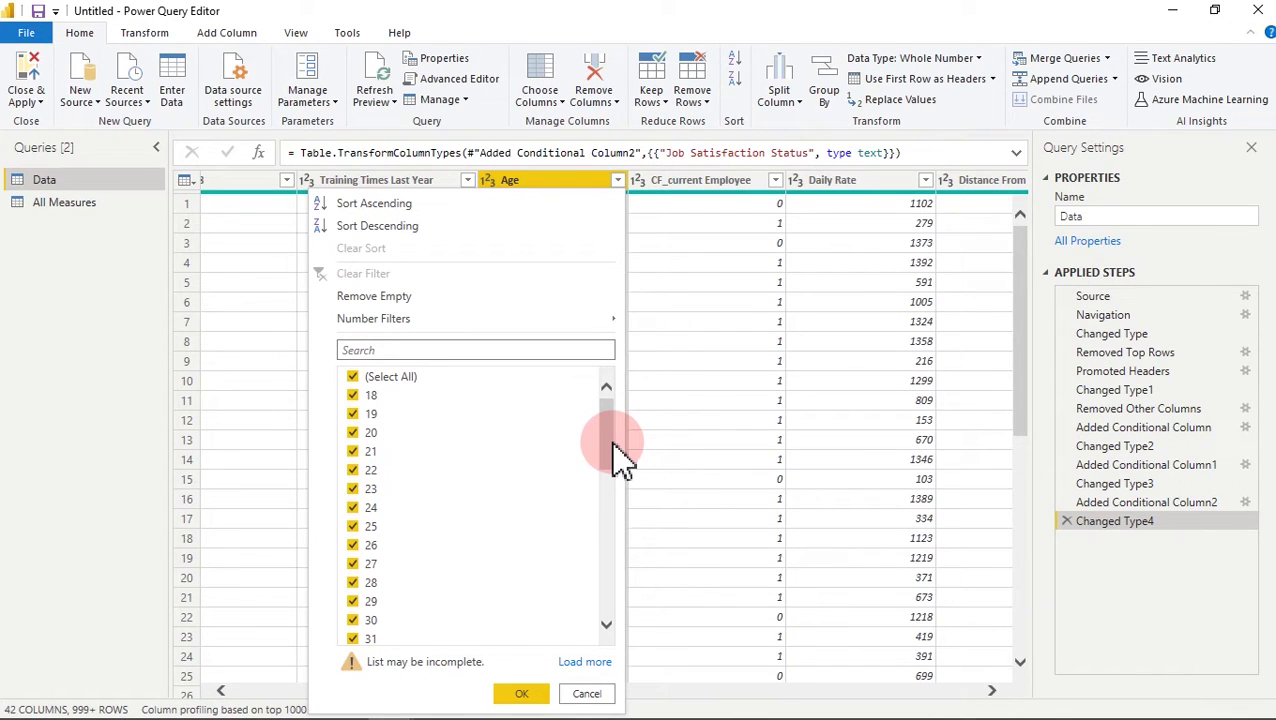
# - Start a new conditional column in the Data query and name it "Age Bucket"
pyautogui.click(236, 36)
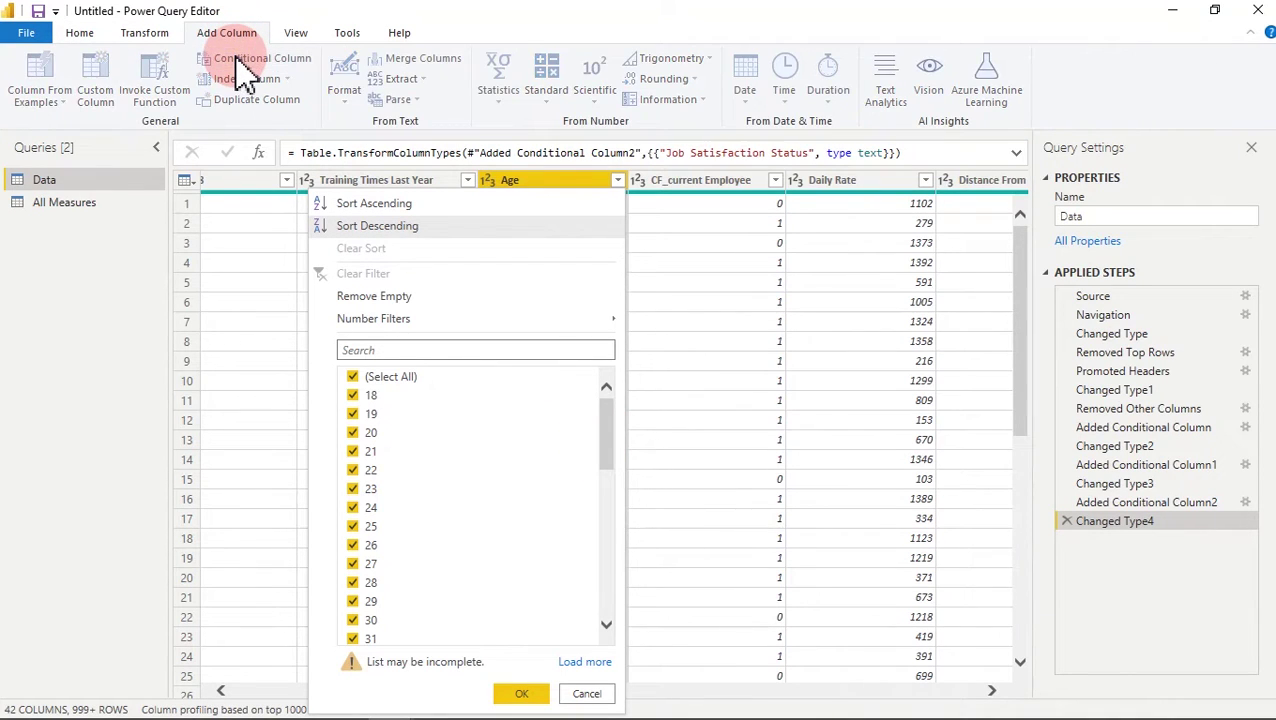
pyautogui.click(248, 62)
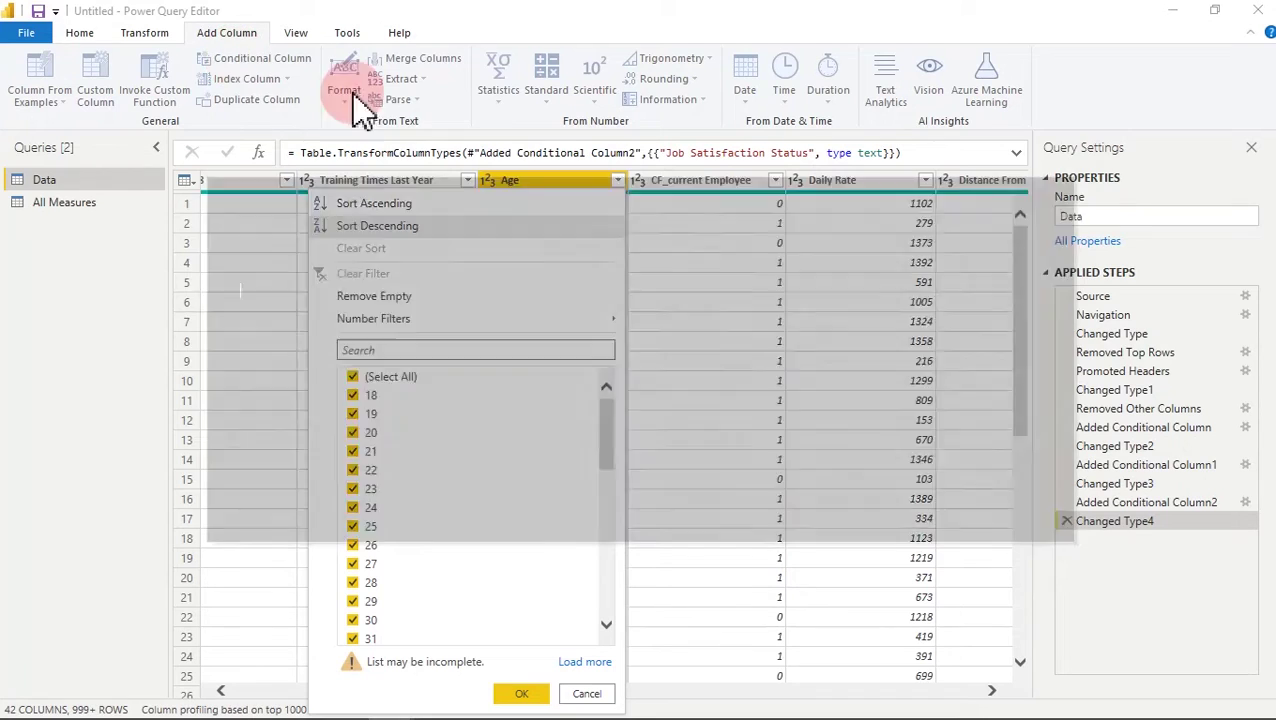
pyautogui.click(343, 290)
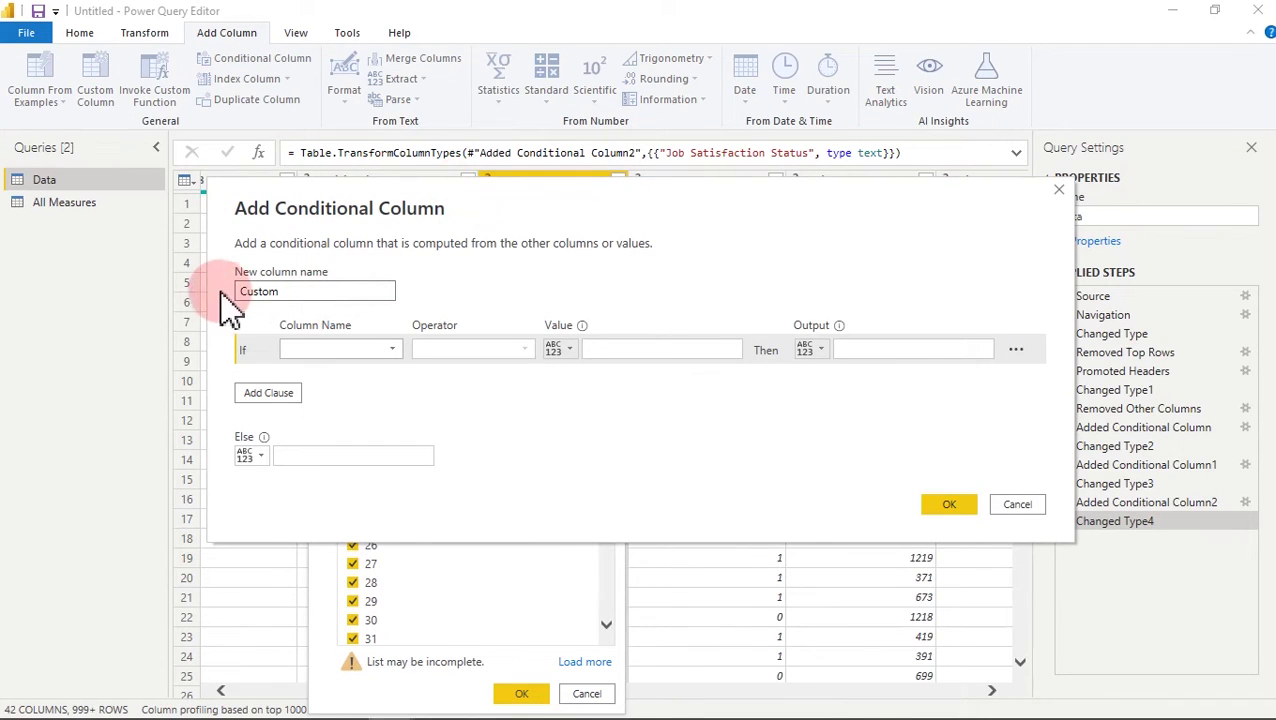
pyautogui.moveTo(299, 285); pyautogui.dragTo(210, 305)
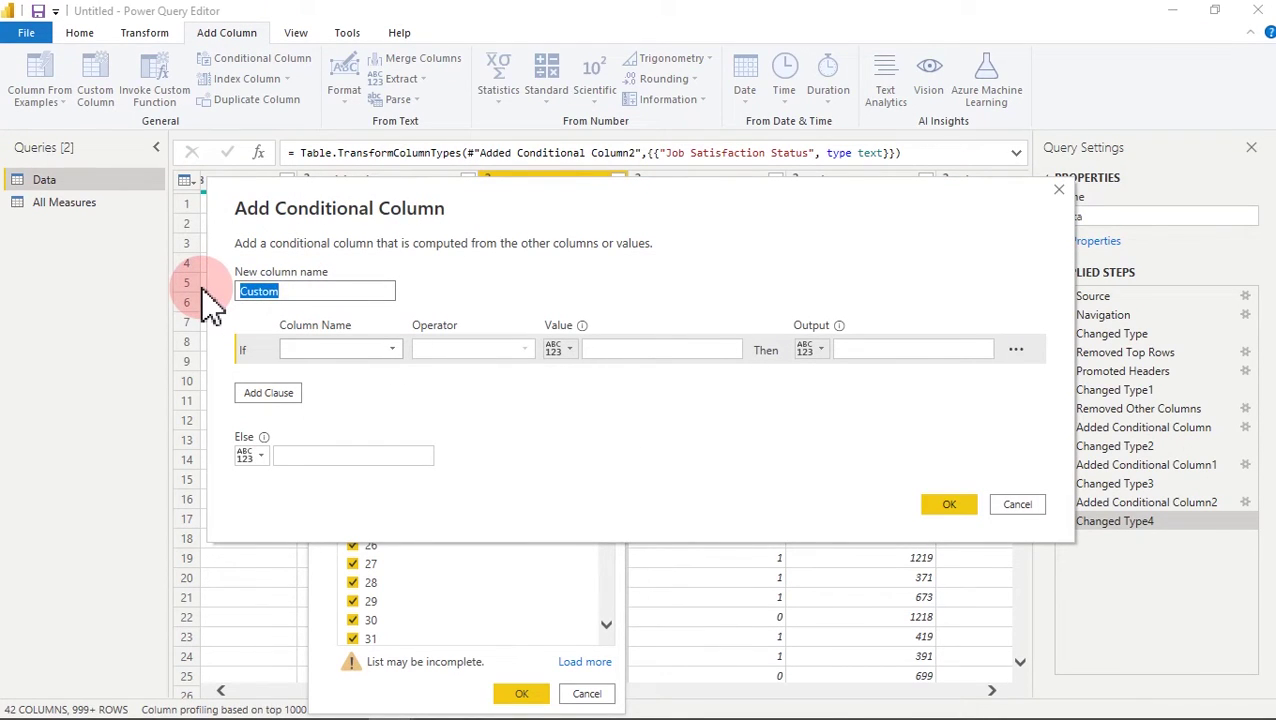
# - Define the first condition so that Age less than or equal to 25 outputs "18-25"
pyautogui.click(302, 352)
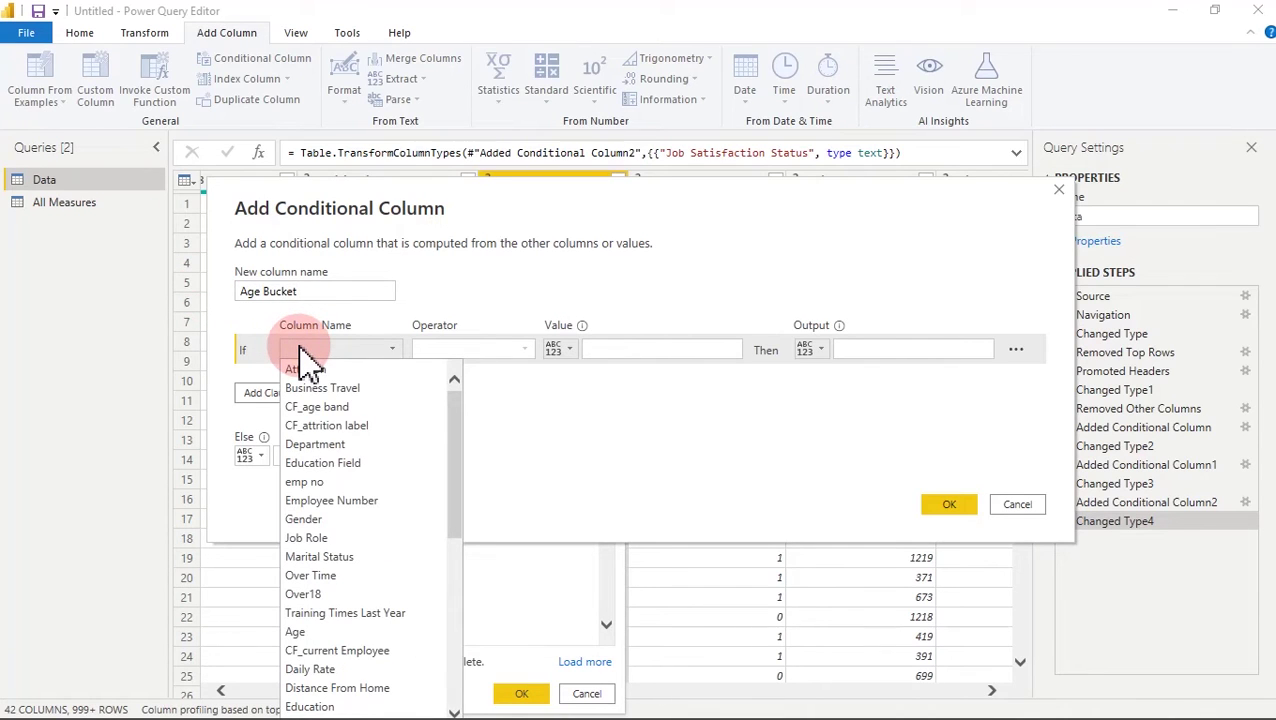
pyautogui.click(313, 632)
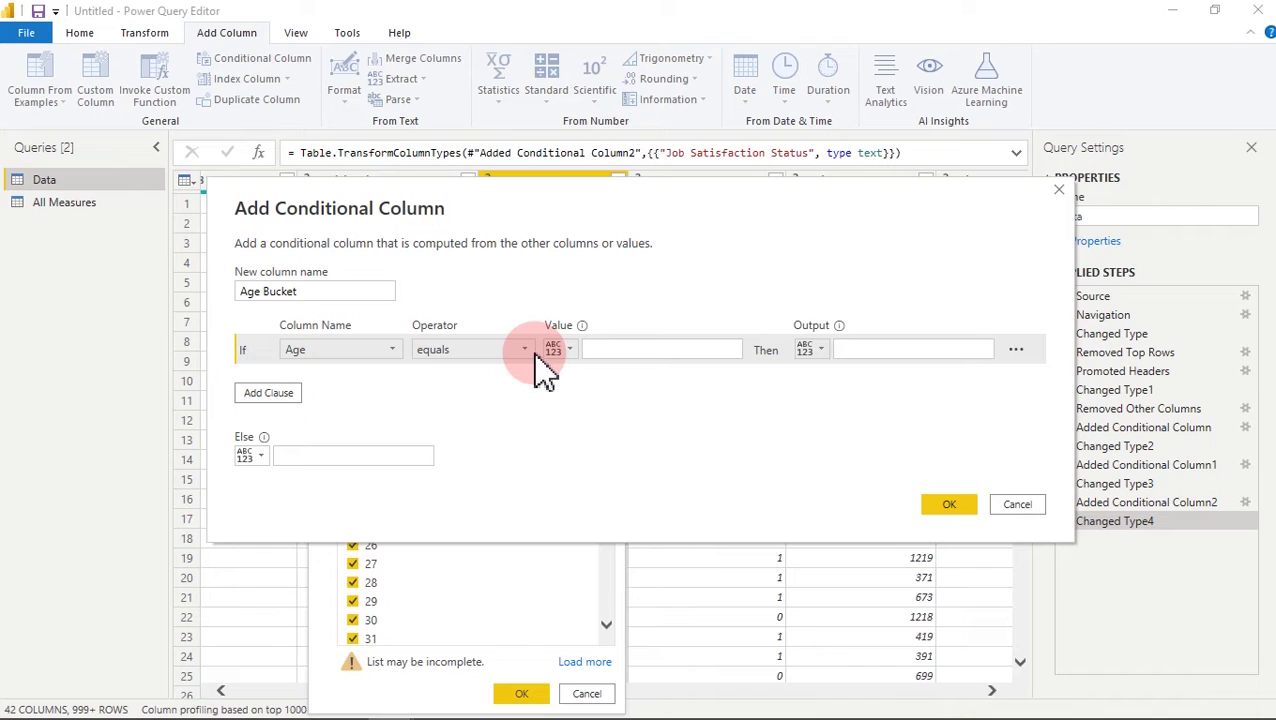
pyautogui.click(447, 349)
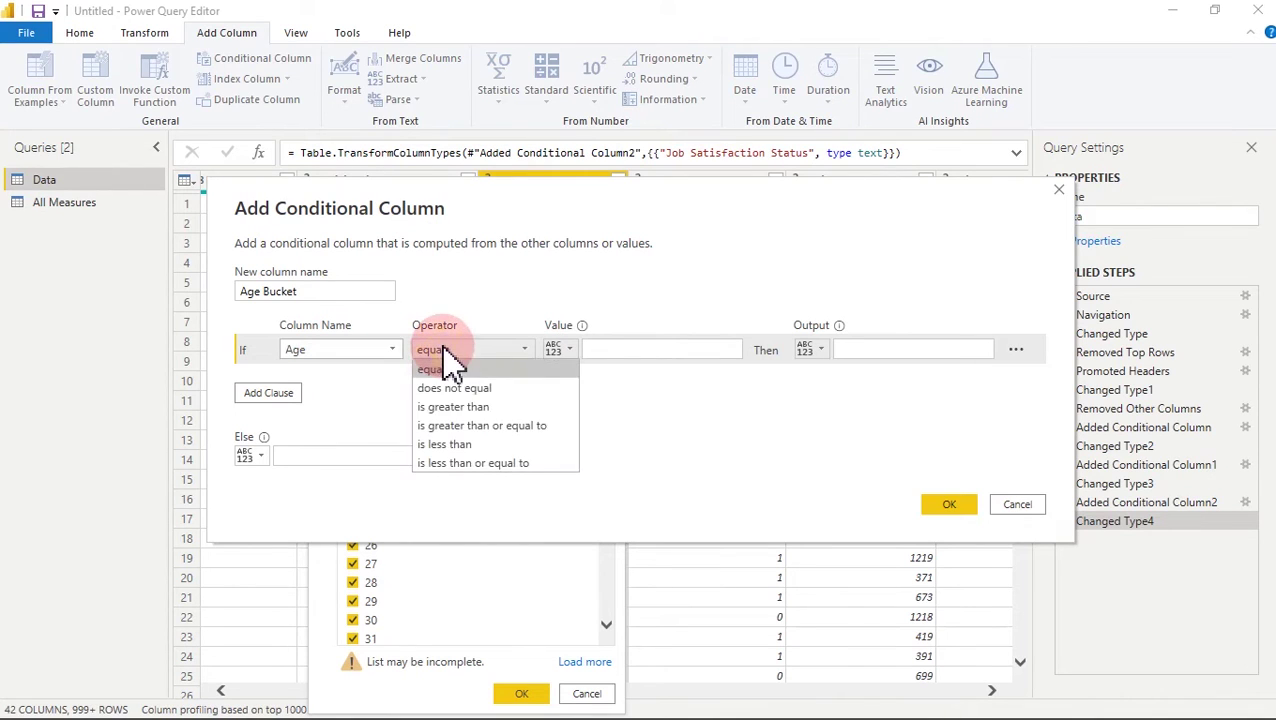
pyautogui.click(467, 465)
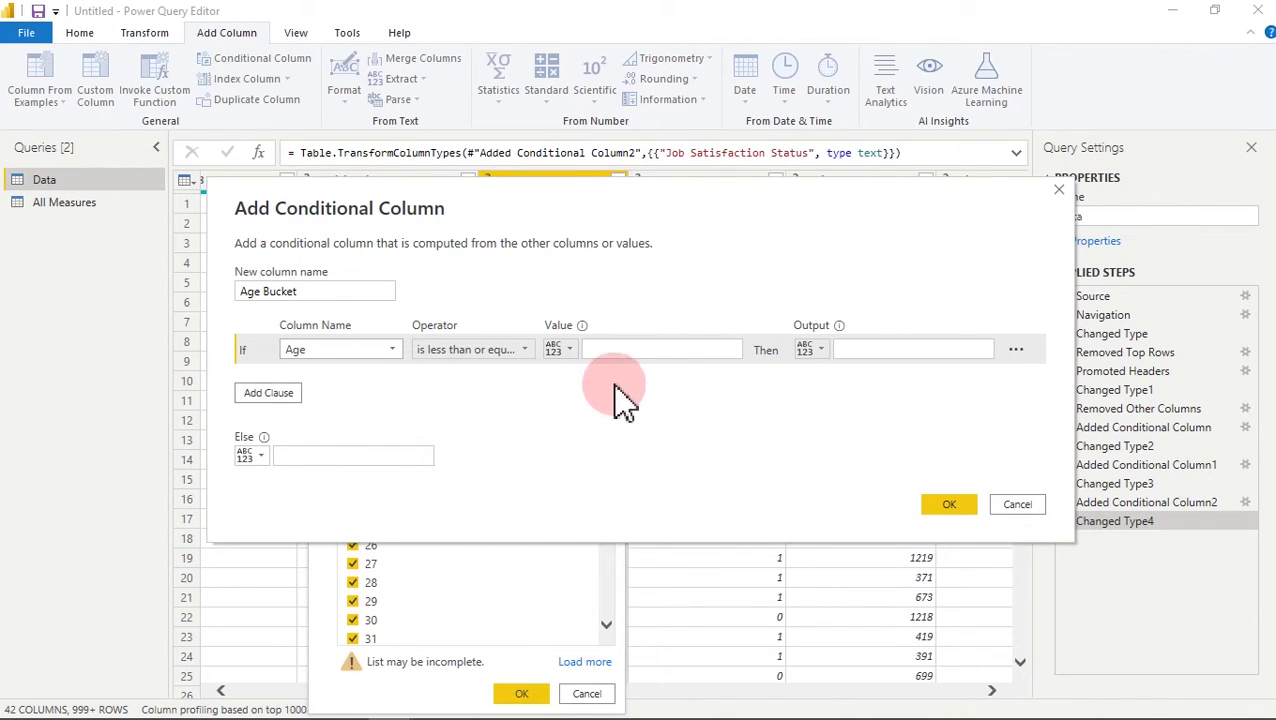
pyautogui.click(629, 350)
pyautogui.write('25')
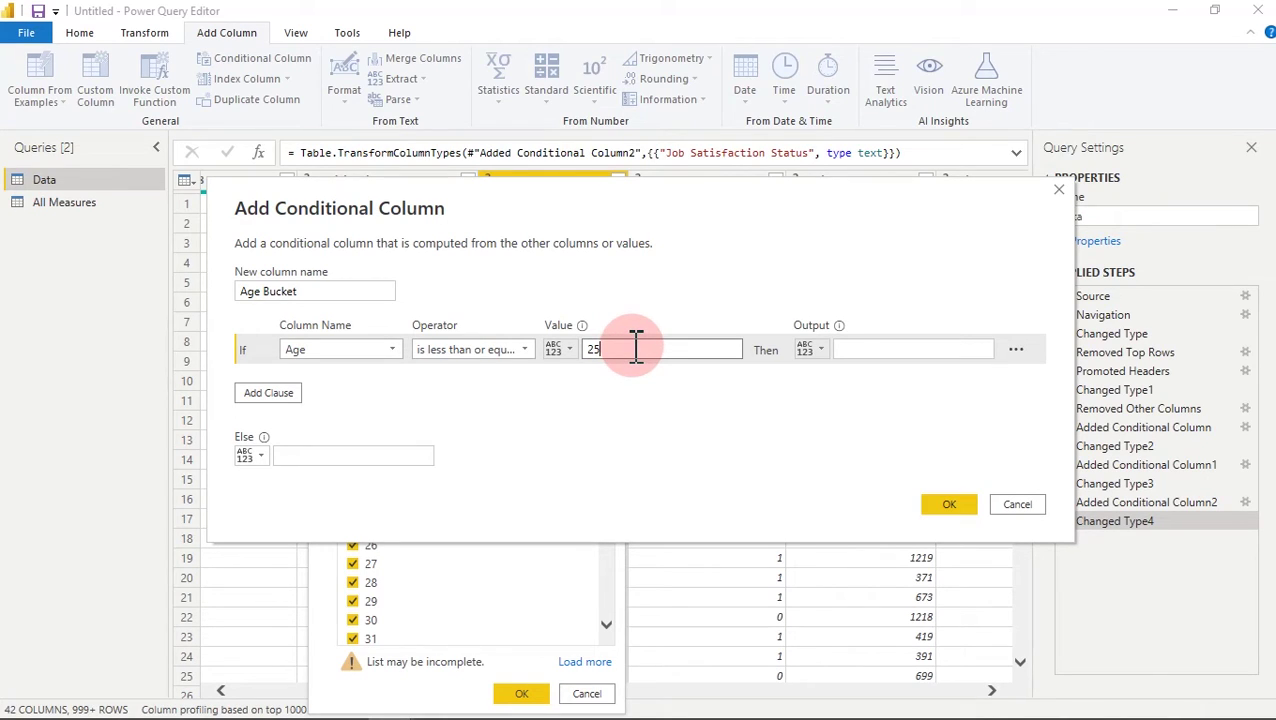
pyautogui.click(883, 348)
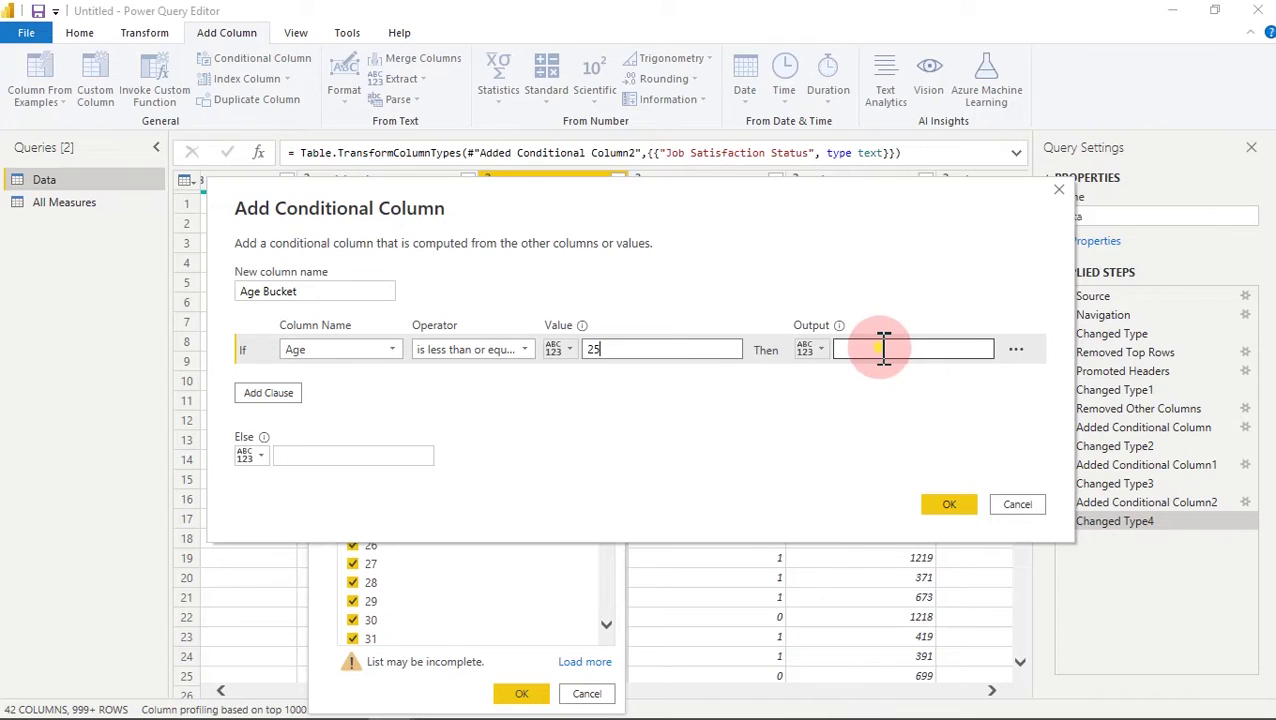
pyautogui.write('1')
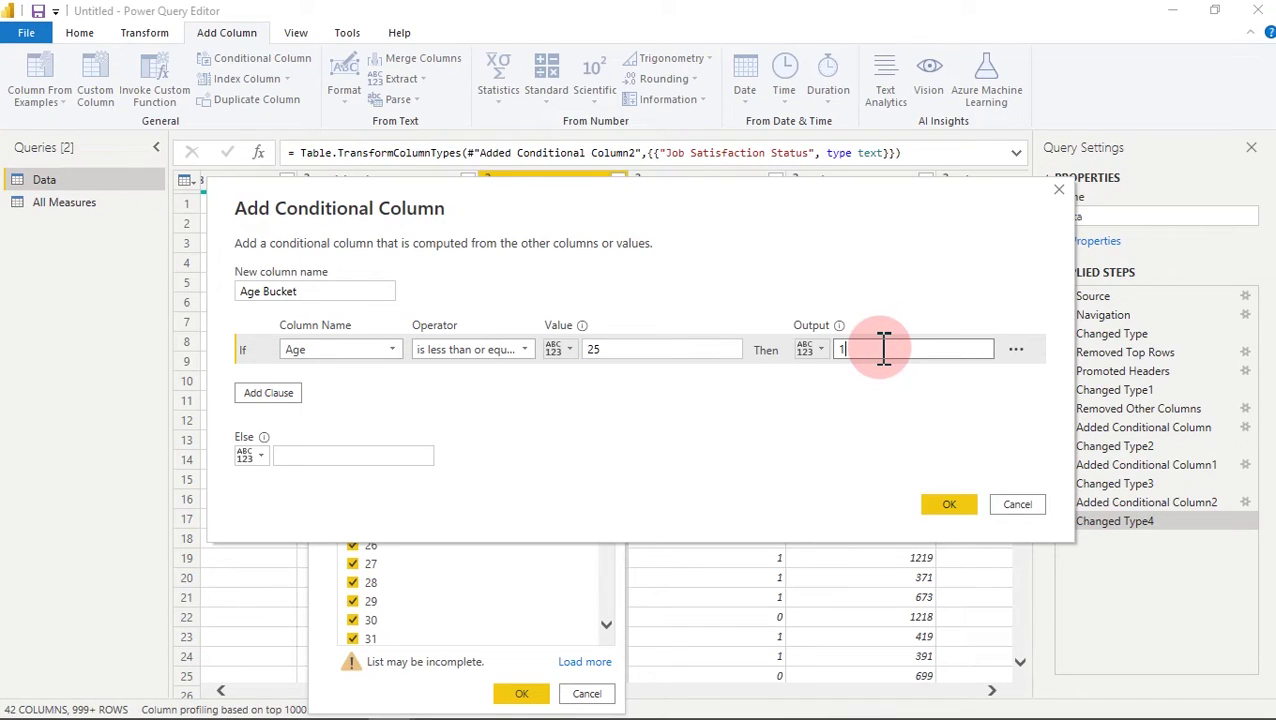
pyautogui.write('8-25')
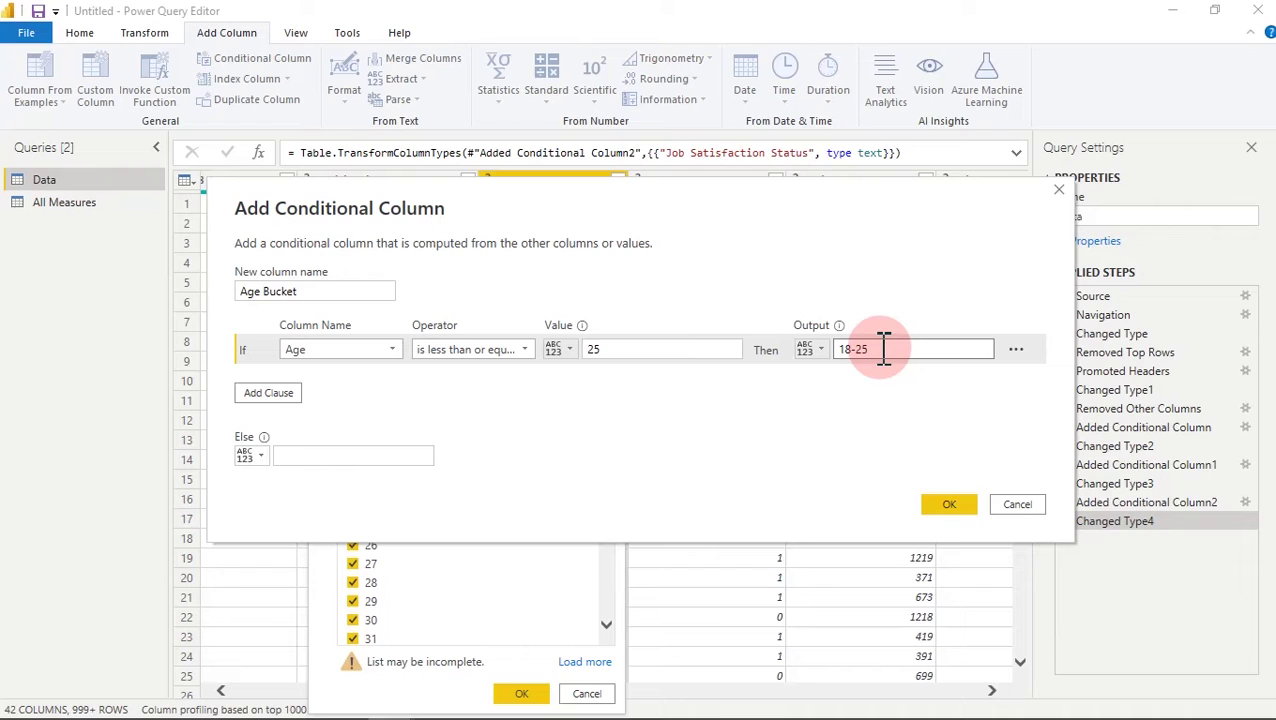
# - Add a second clause so that Age less than or equal to 35 outputs "26-35"
pyautogui.click(282, 396)
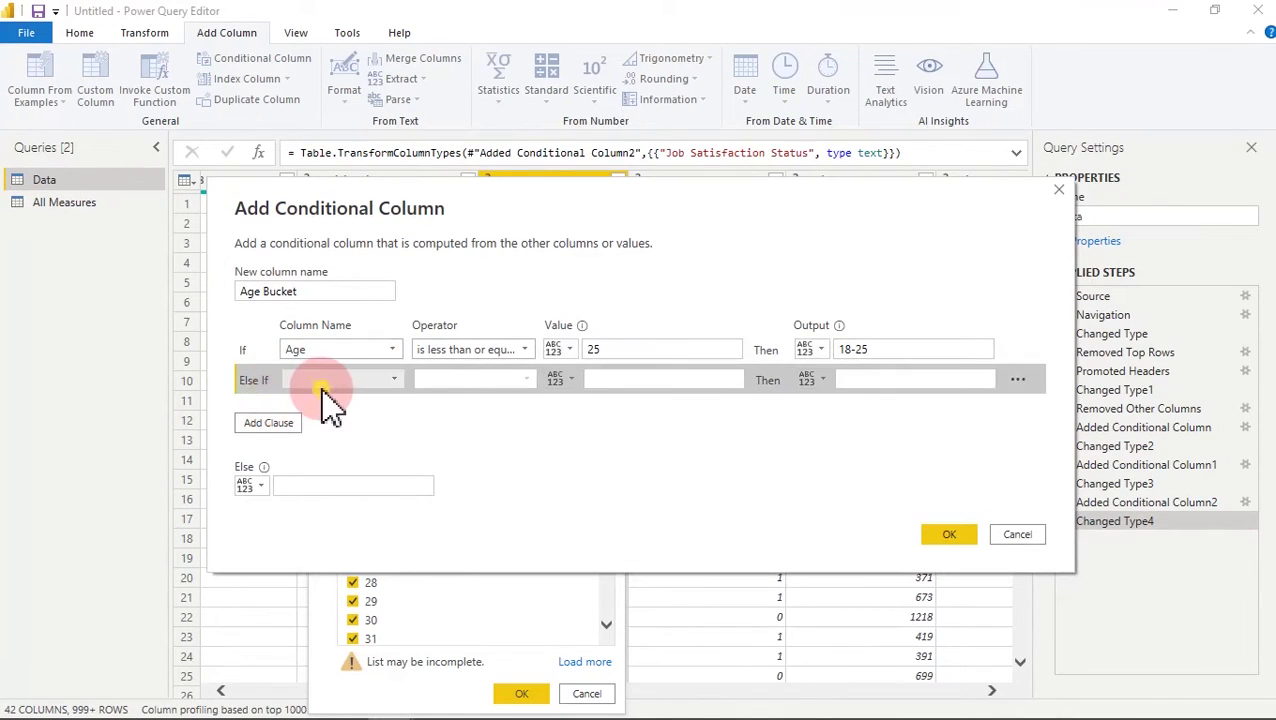
pyautogui.click(322, 382)
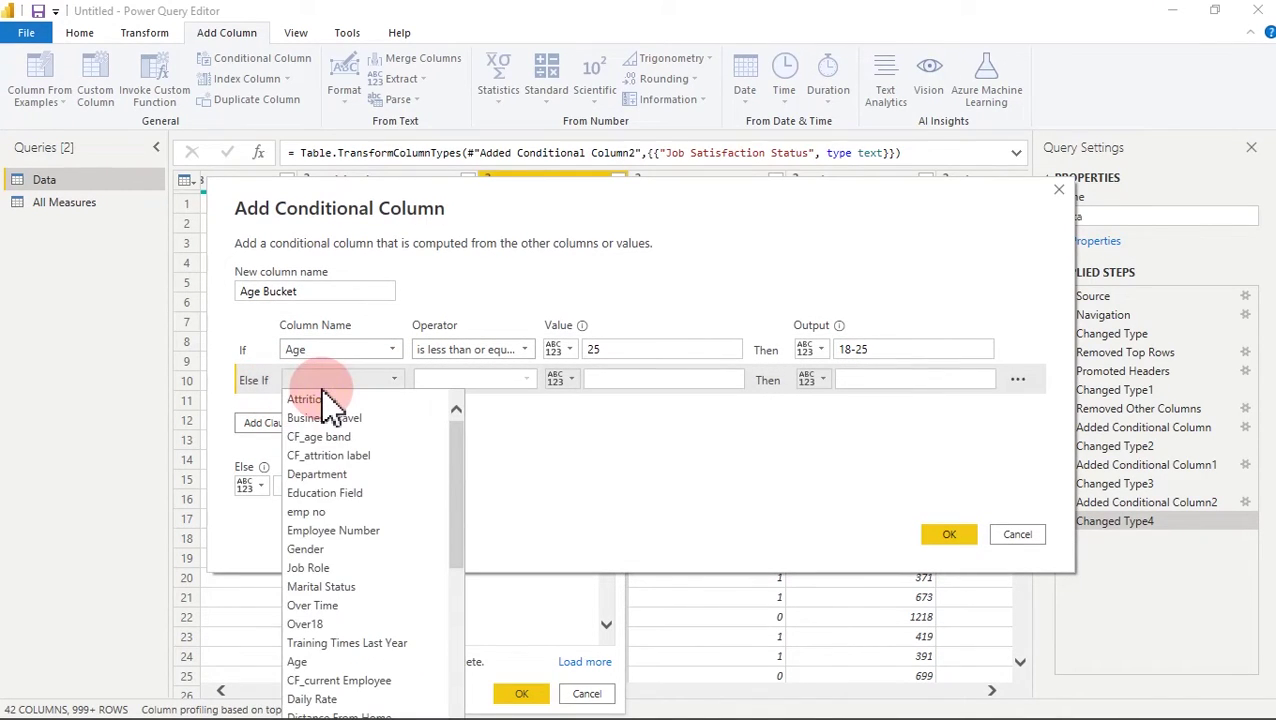
pyautogui.click(300, 662)
pyautogui.click(510, 382)
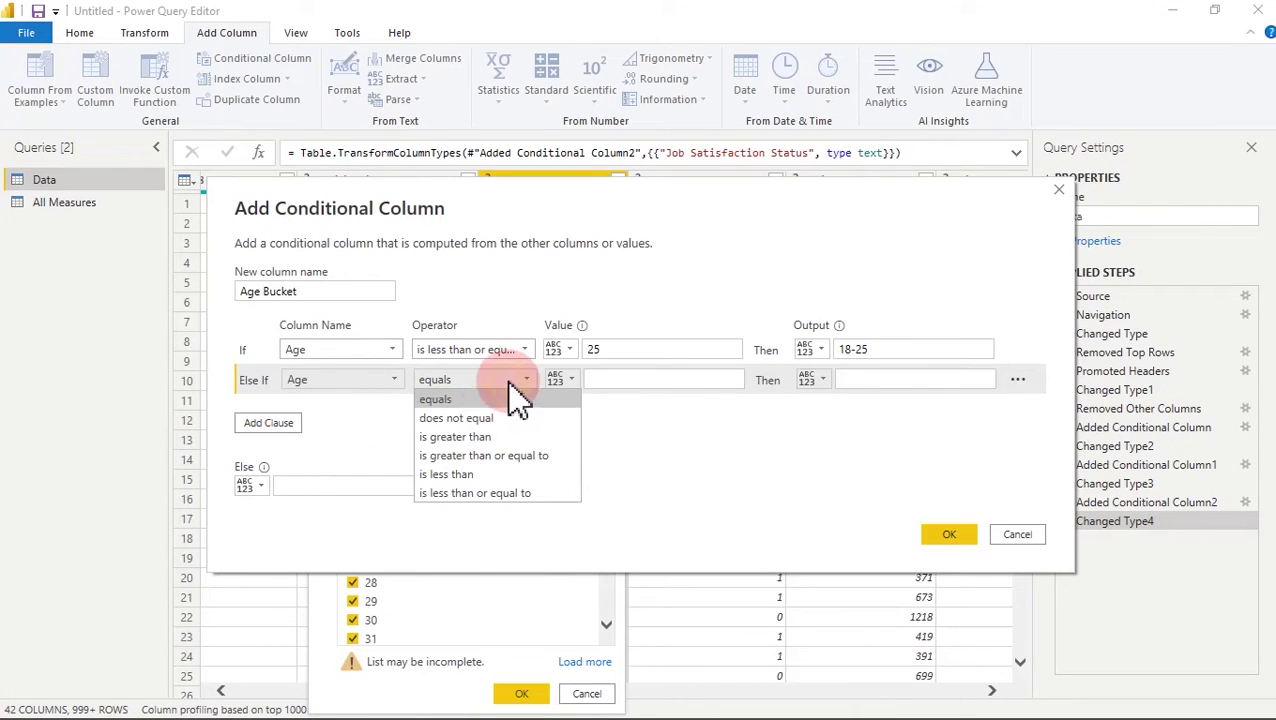
pyautogui.click(483, 495)
pyautogui.click(618, 379)
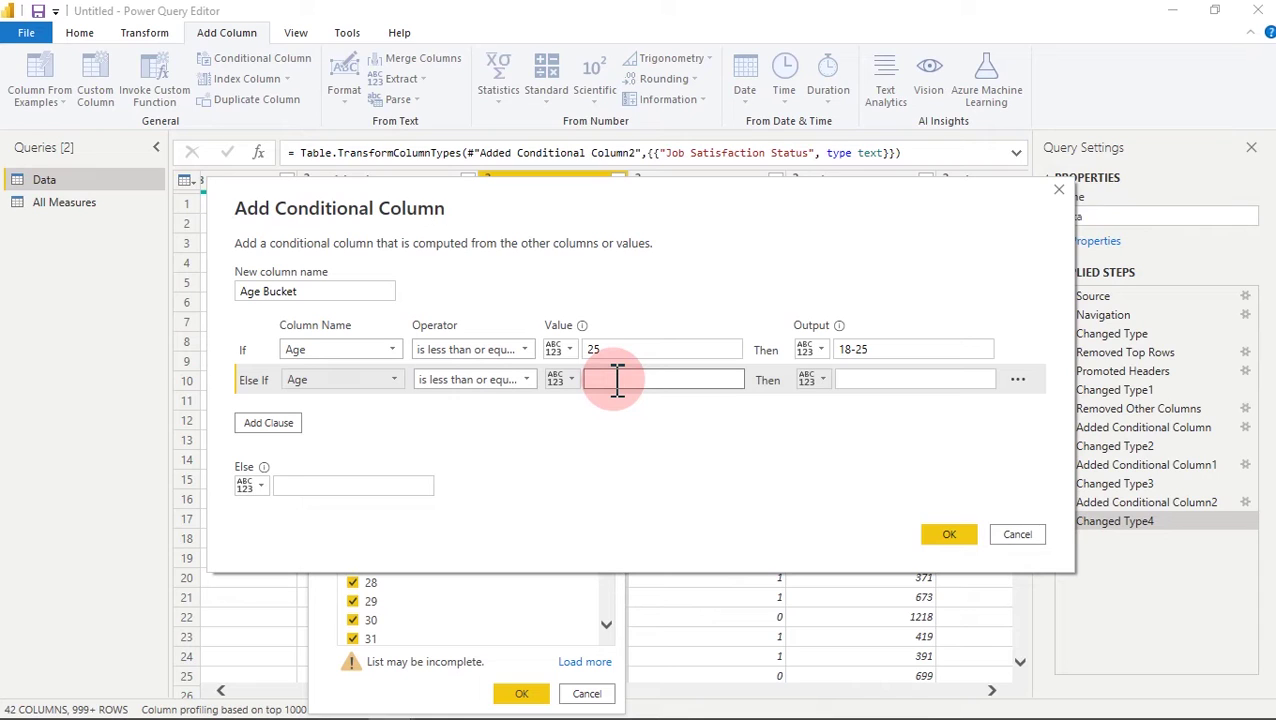
pyautogui.write('35')
pyautogui.click(610, 349)
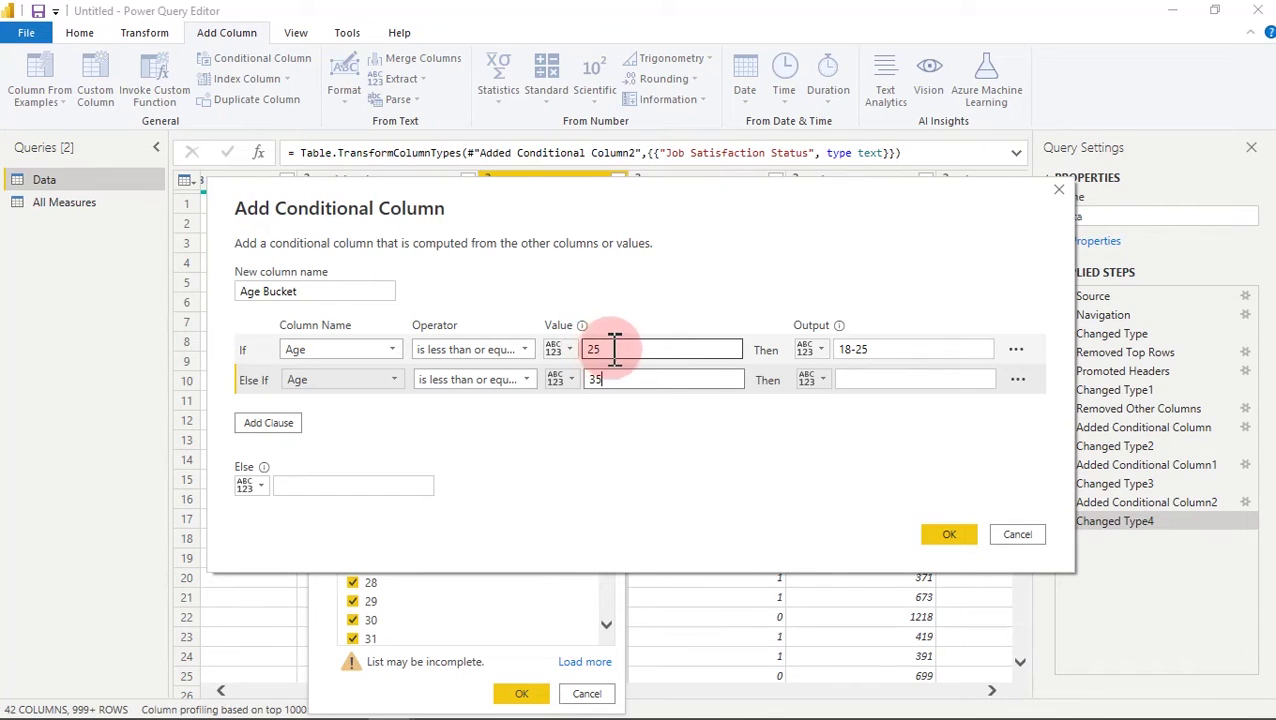
pyautogui.click(608, 379)
pyautogui.click(855, 378)
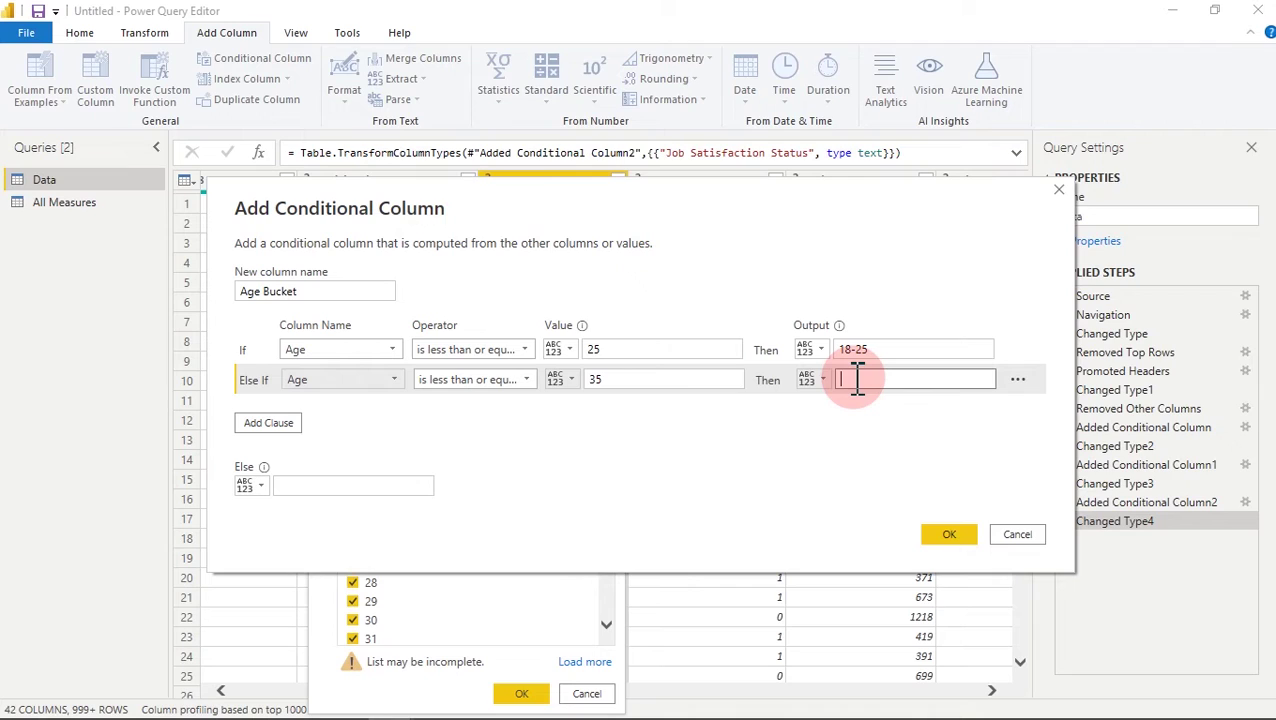
pyautogui.write('26-35')
# - Add a third clause so that Age less than or equal to 45 outputs "36-45"
pyautogui.click(282, 422)
pyautogui.click(393, 411)
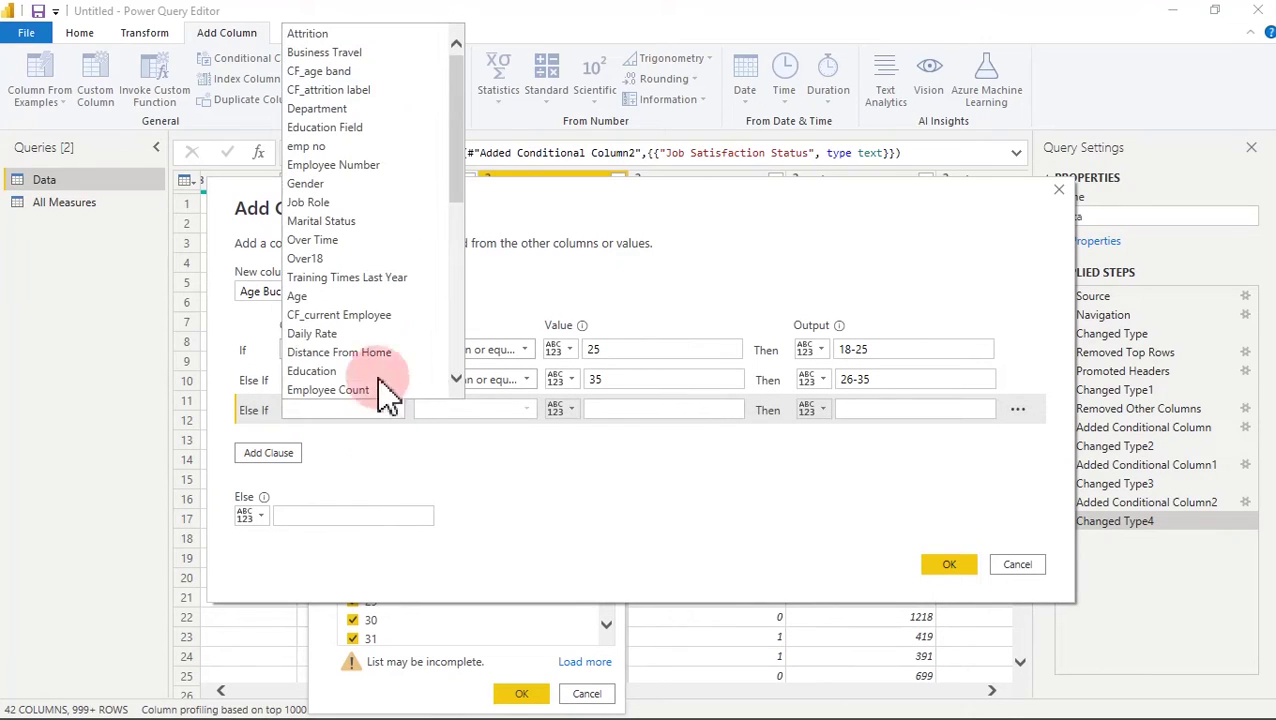
pyautogui.click(338, 297)
pyautogui.click(476, 412)
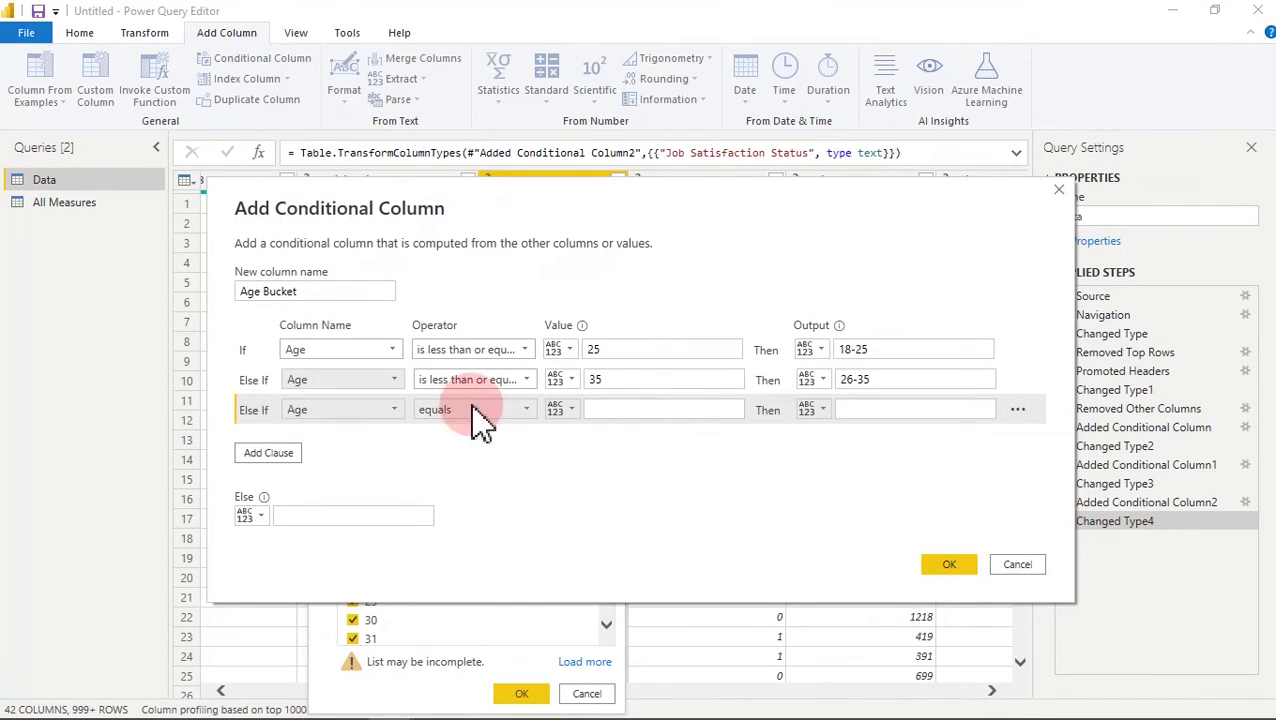
pyautogui.click(483, 525)
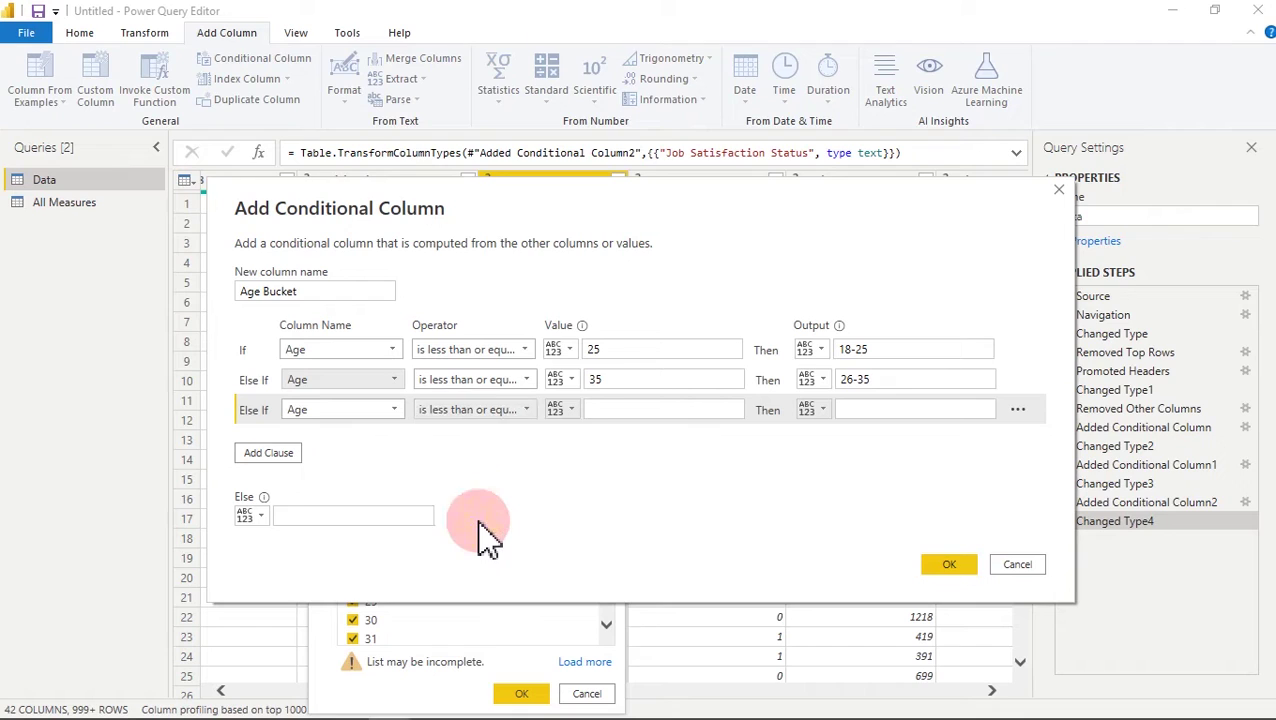
pyautogui.click(605, 410)
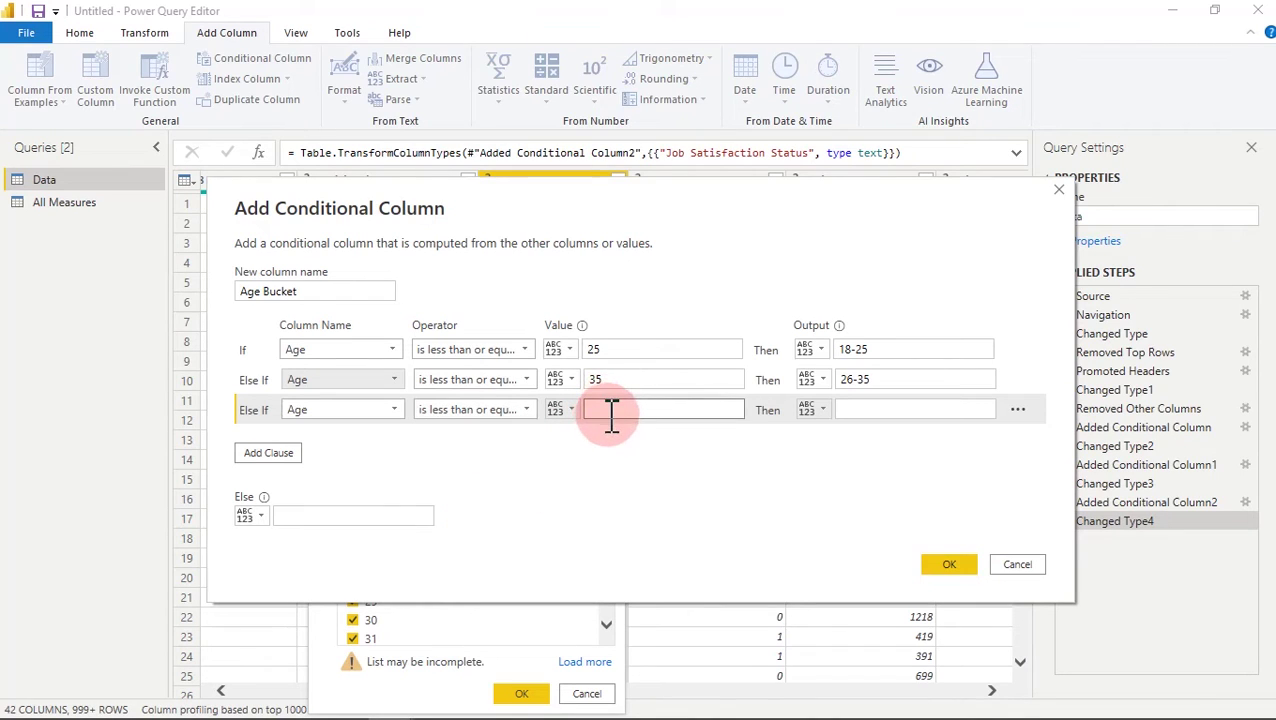
pyautogui.write('45')
pyautogui.click(858, 410)
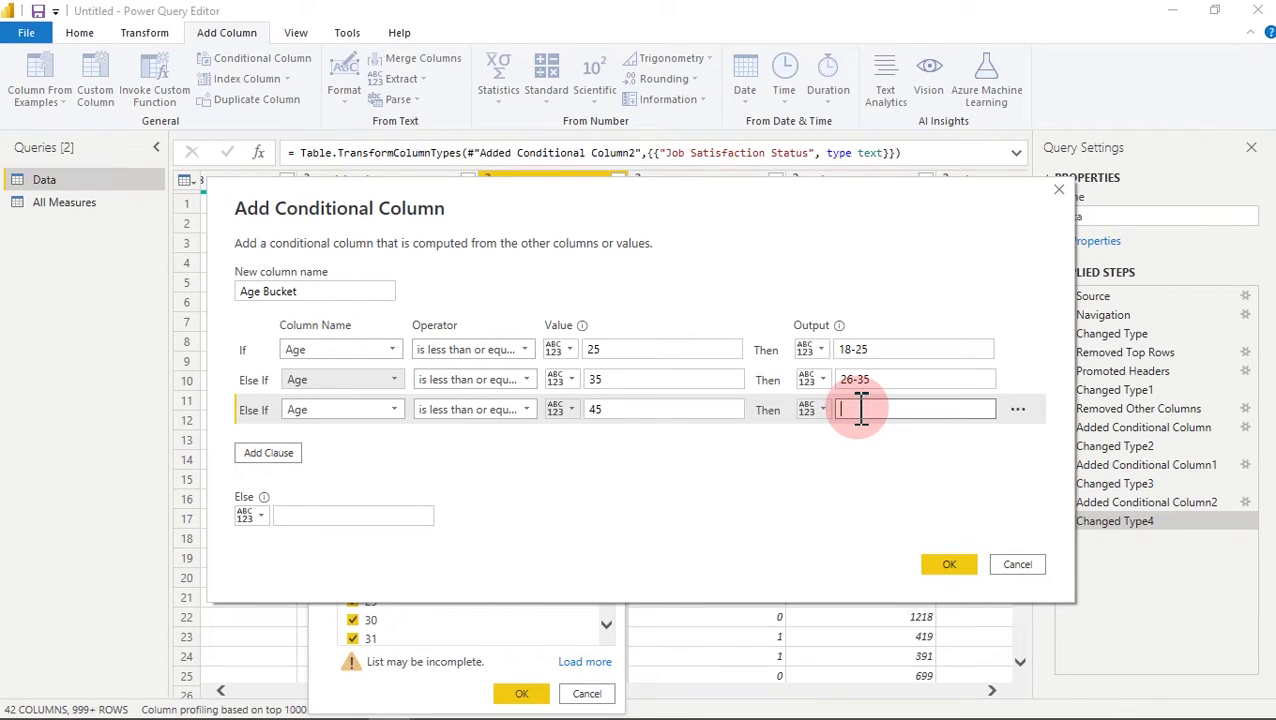
pyautogui.write('36-45')
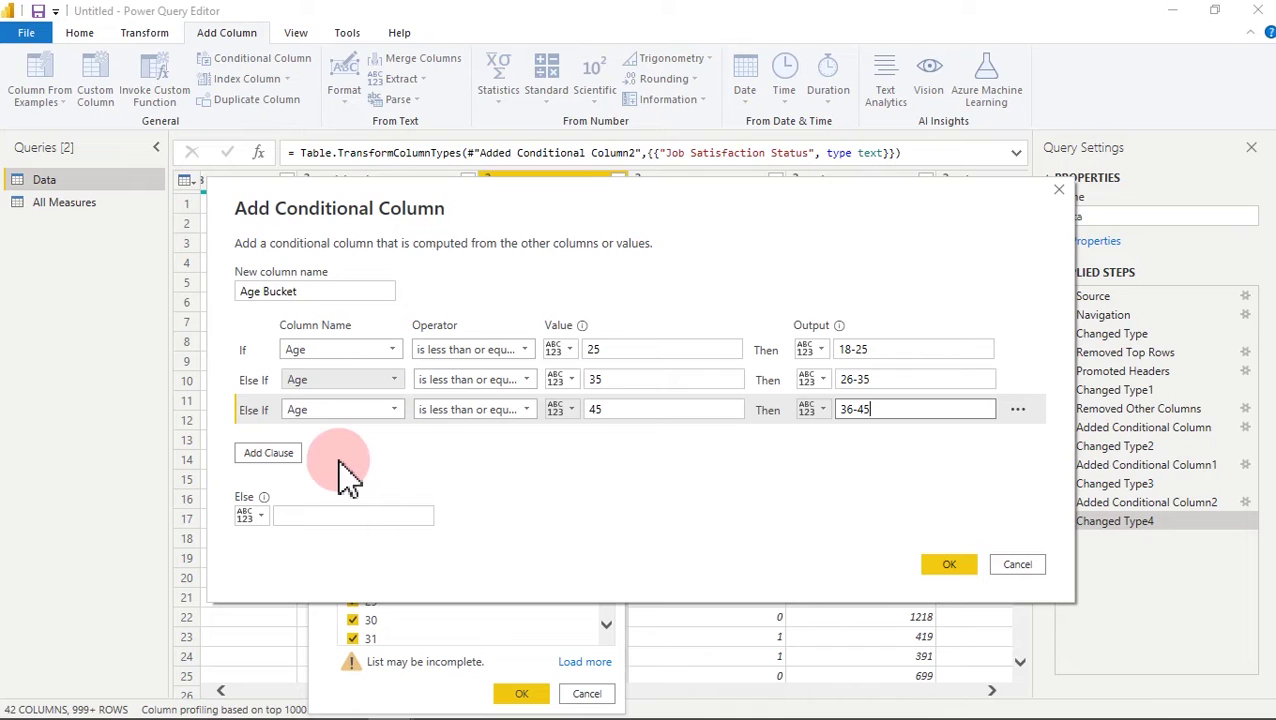
# - Add a fourth clause so that Age less than or equal to 55 outputs "46-55"
pyautogui.click(278, 455)
pyautogui.click(355, 441)
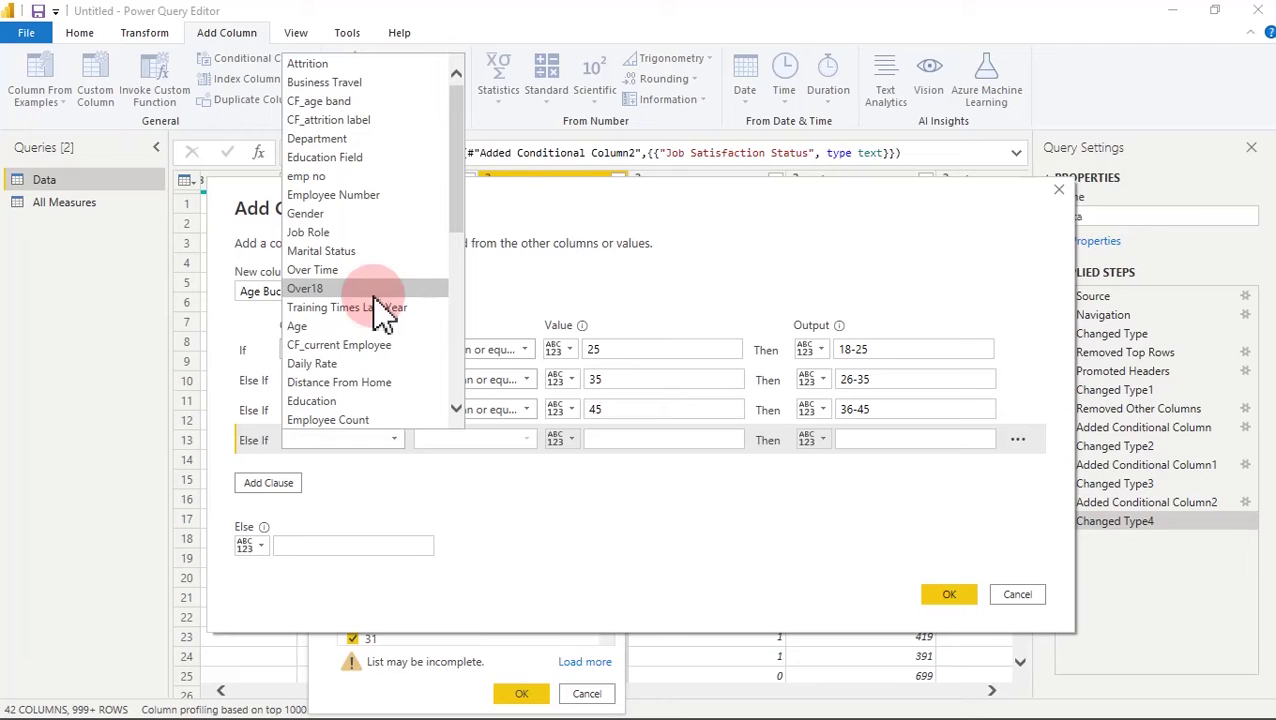
pyautogui.click(343, 330)
pyautogui.click(505, 445)
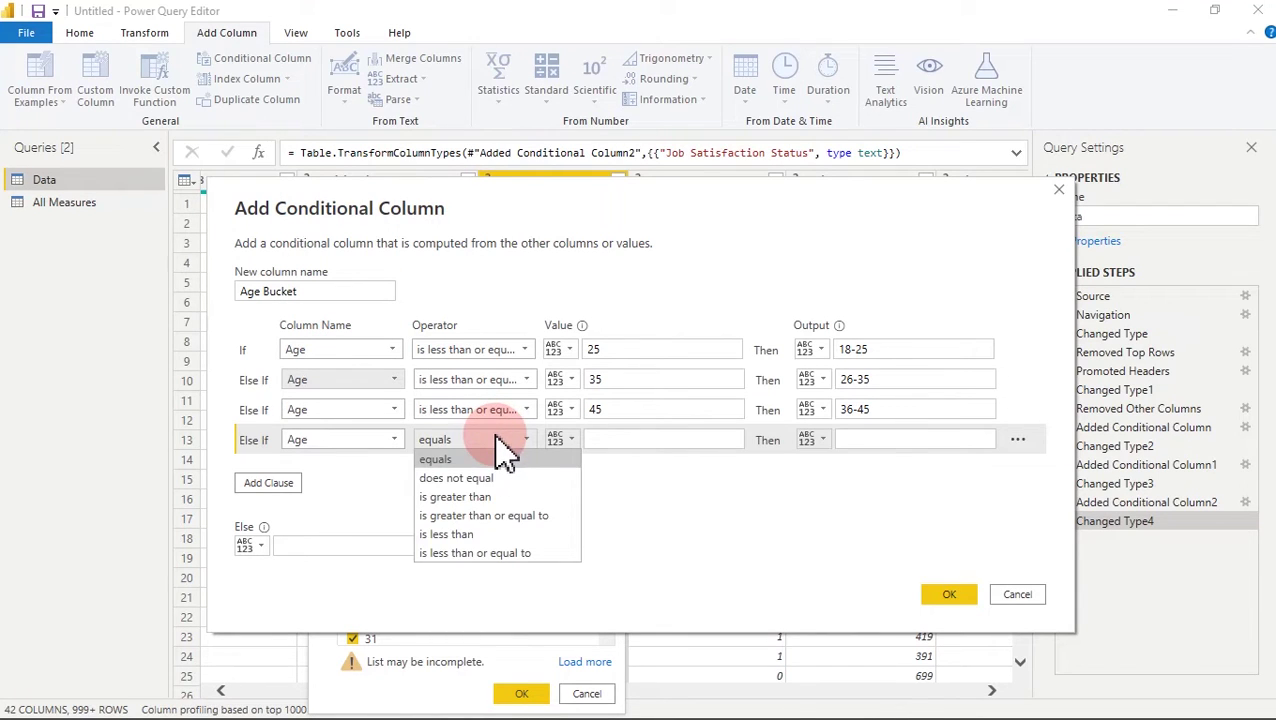
pyautogui.click(475, 553)
pyautogui.click(640, 440)
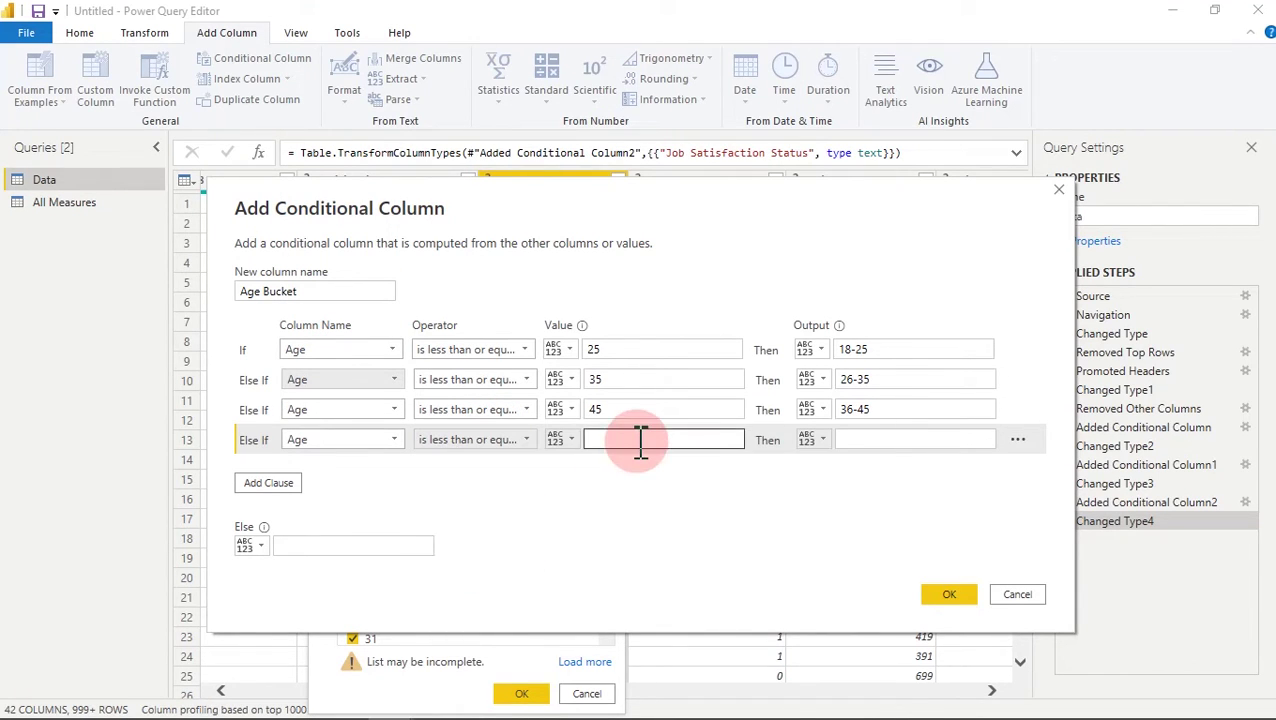
pyautogui.write('55')
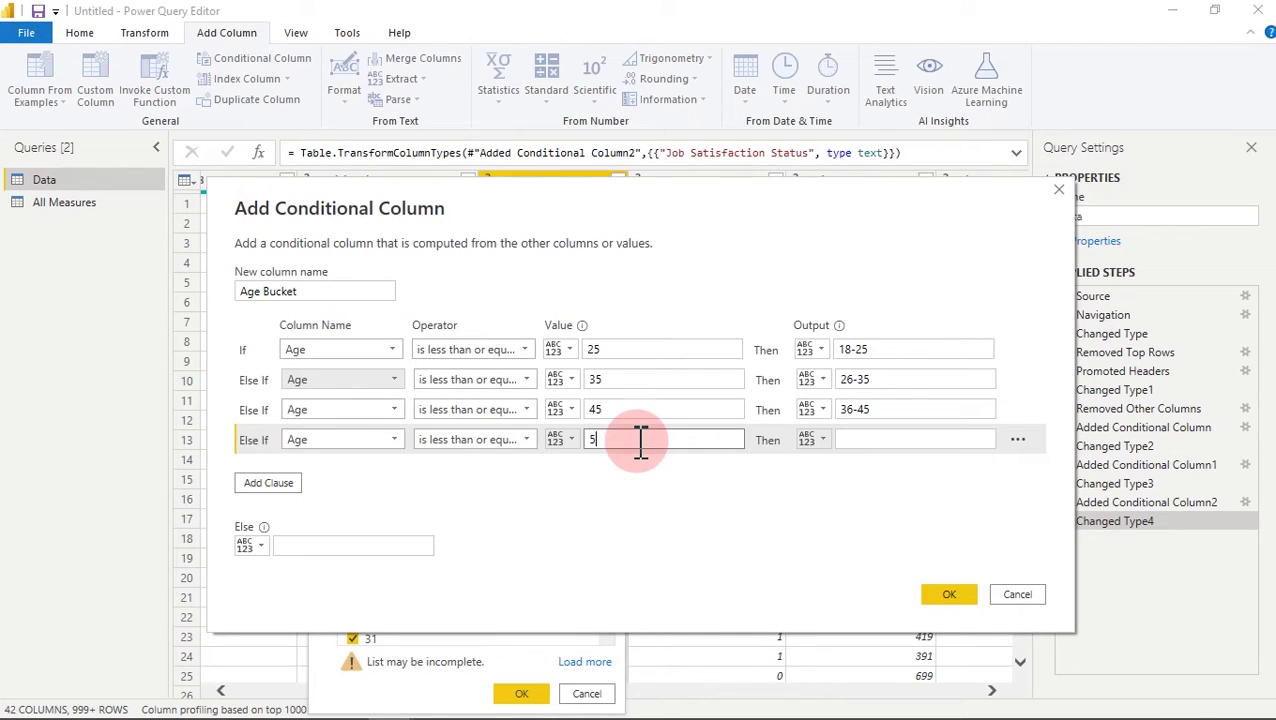
pyautogui.click(887, 440)
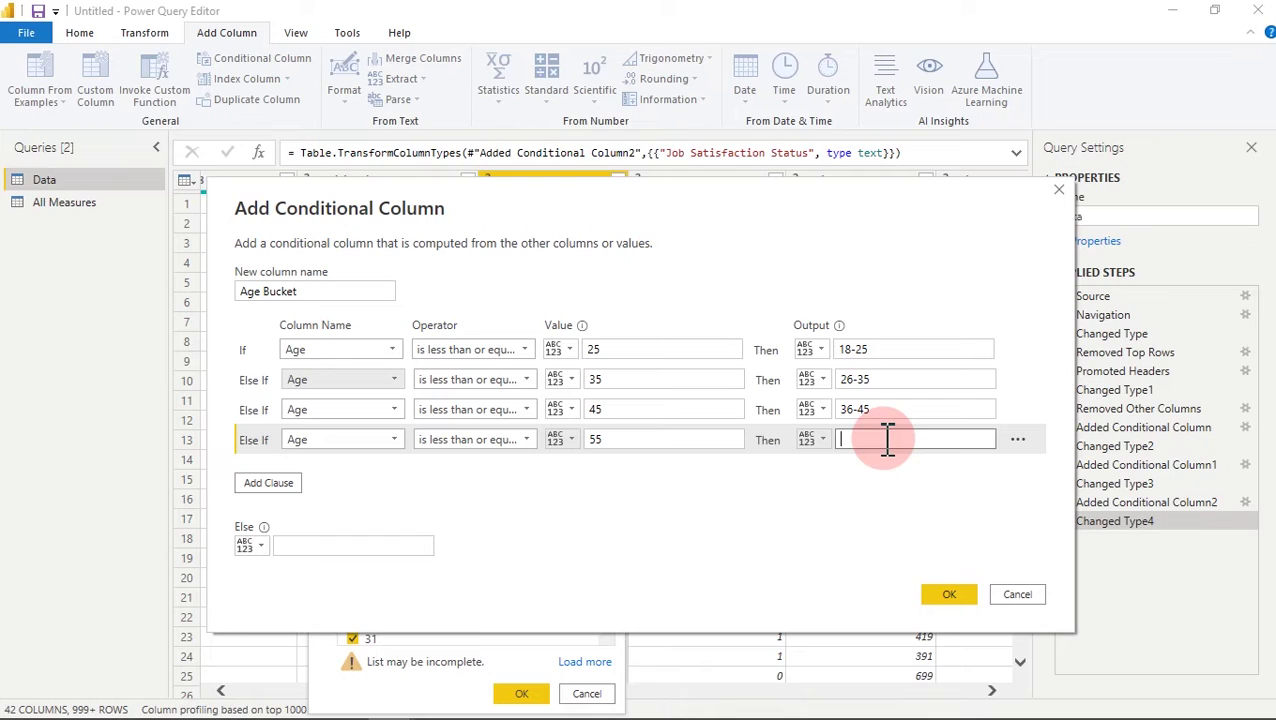
pyautogui.write('46-55')
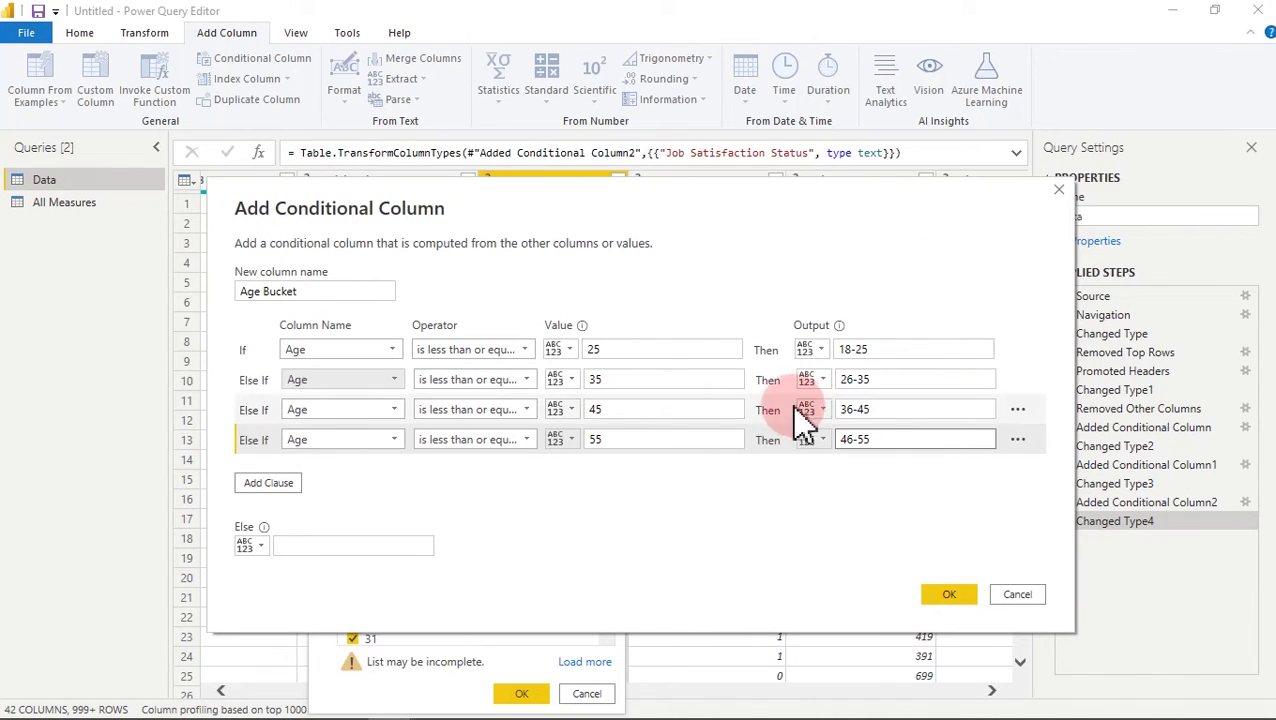
# - Set the Else output to "56 ➕" using the plus symbol, and create the Age Bucket column
pyautogui.click(332, 545)
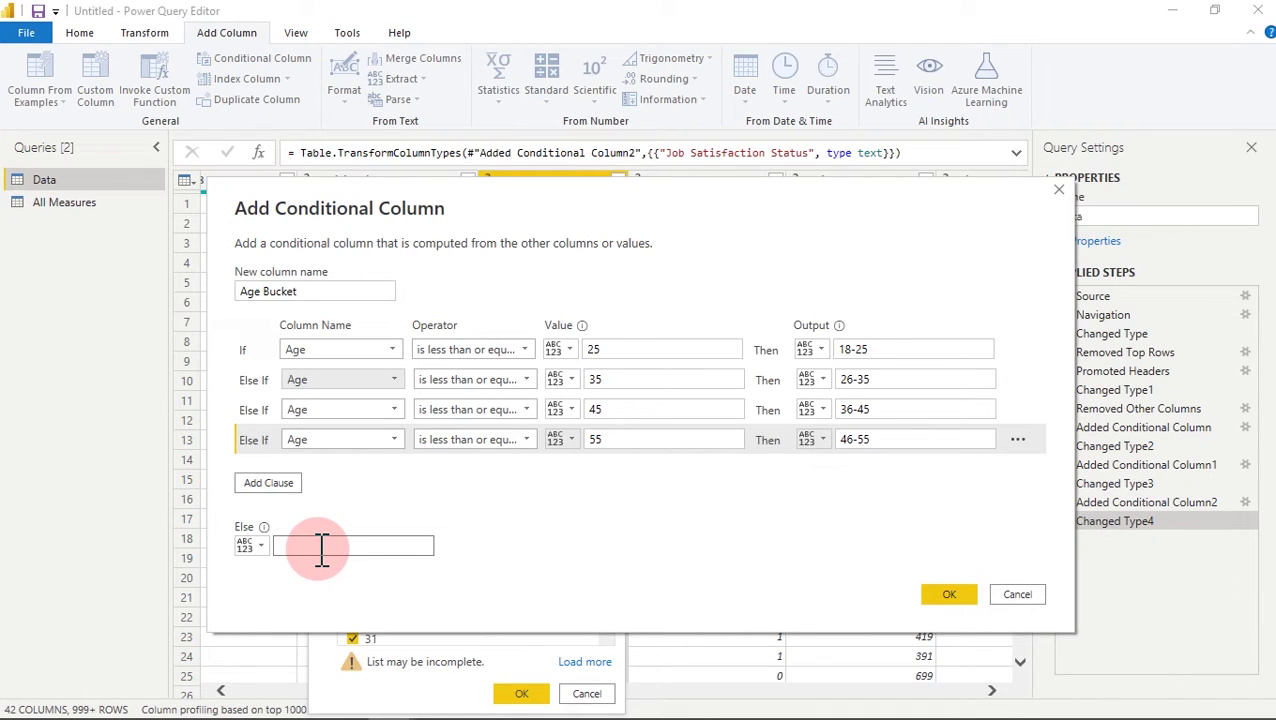
pyautogui.write('56 plus')
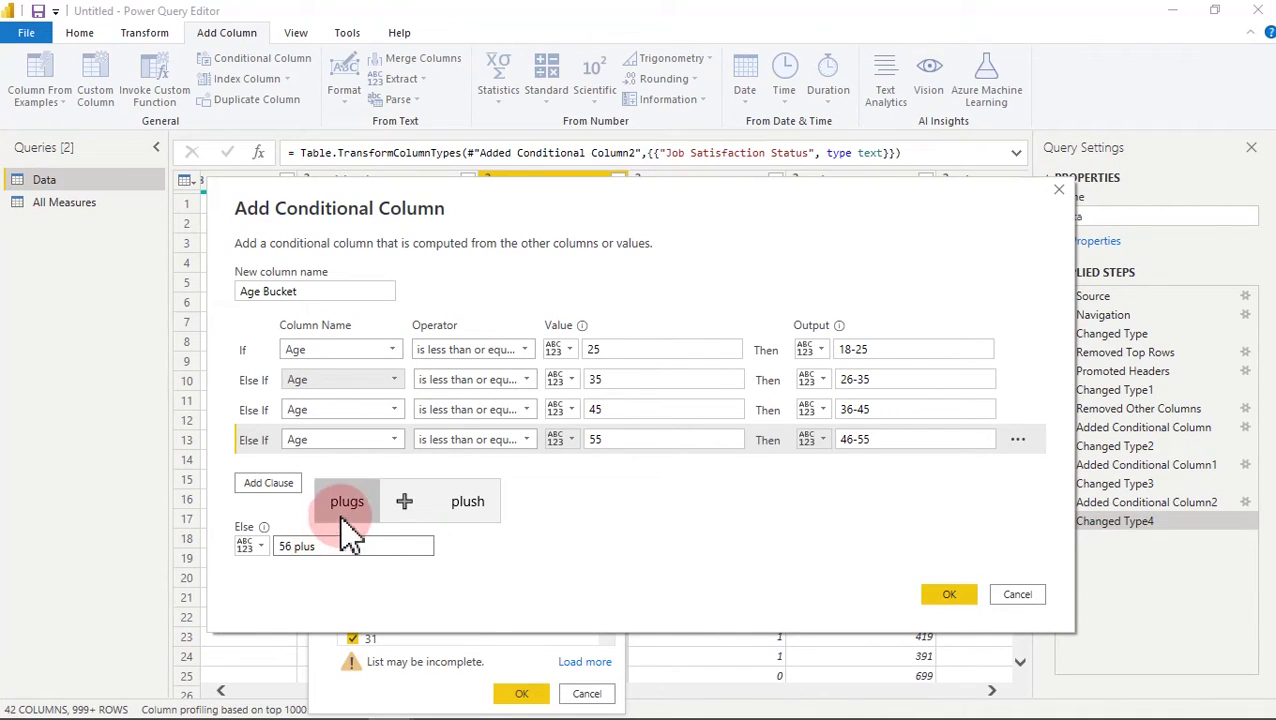
pyautogui.click(406, 502)
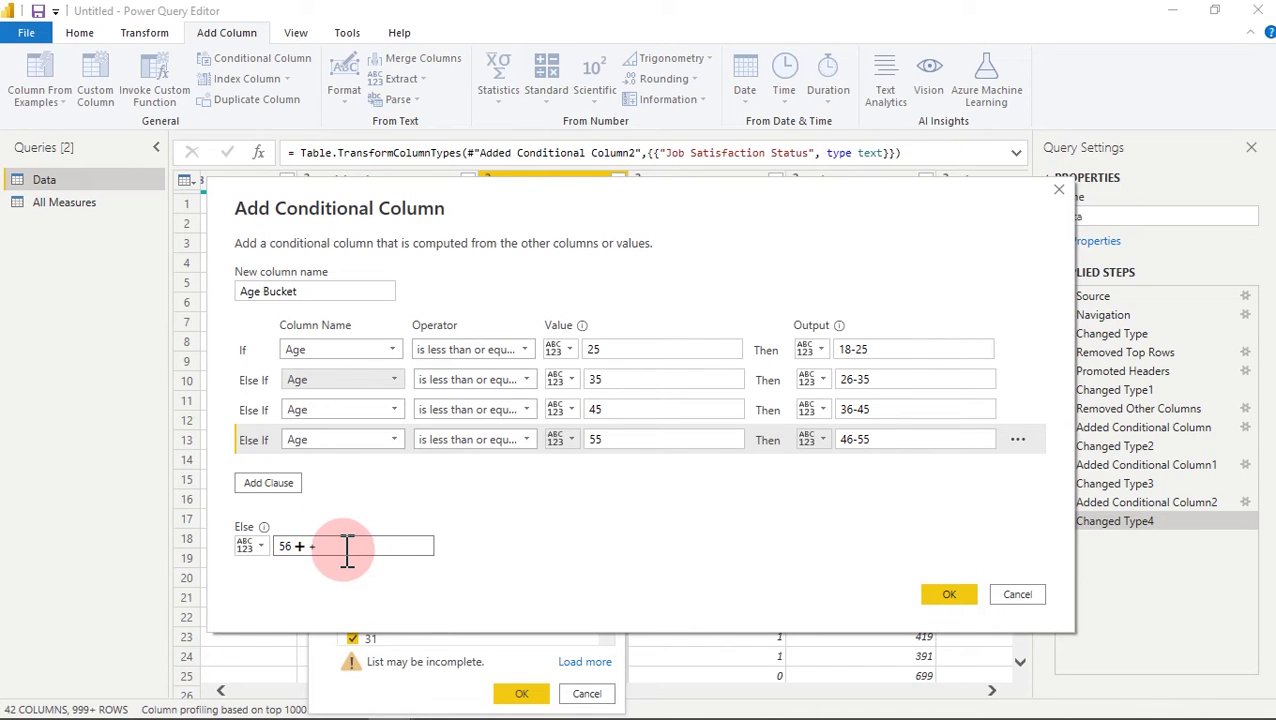
pyautogui.press('BackSpace')
pyautogui.write('plus')
pyautogui.press('BackSpace')
pyautogui.press('BackSpace')
pyautogui.press('BackSpace')
pyautogui.press('BackSpace')
pyautogui.press('BackSpace')
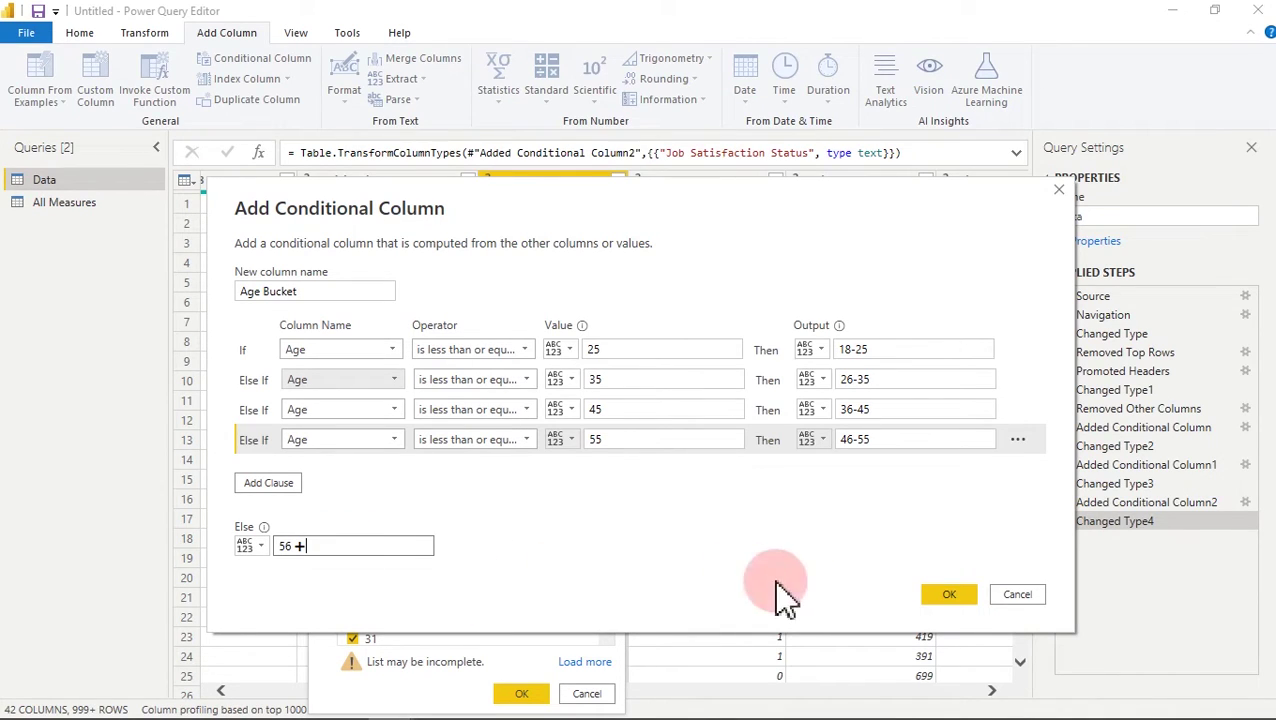
pyautogui.click(968, 596)
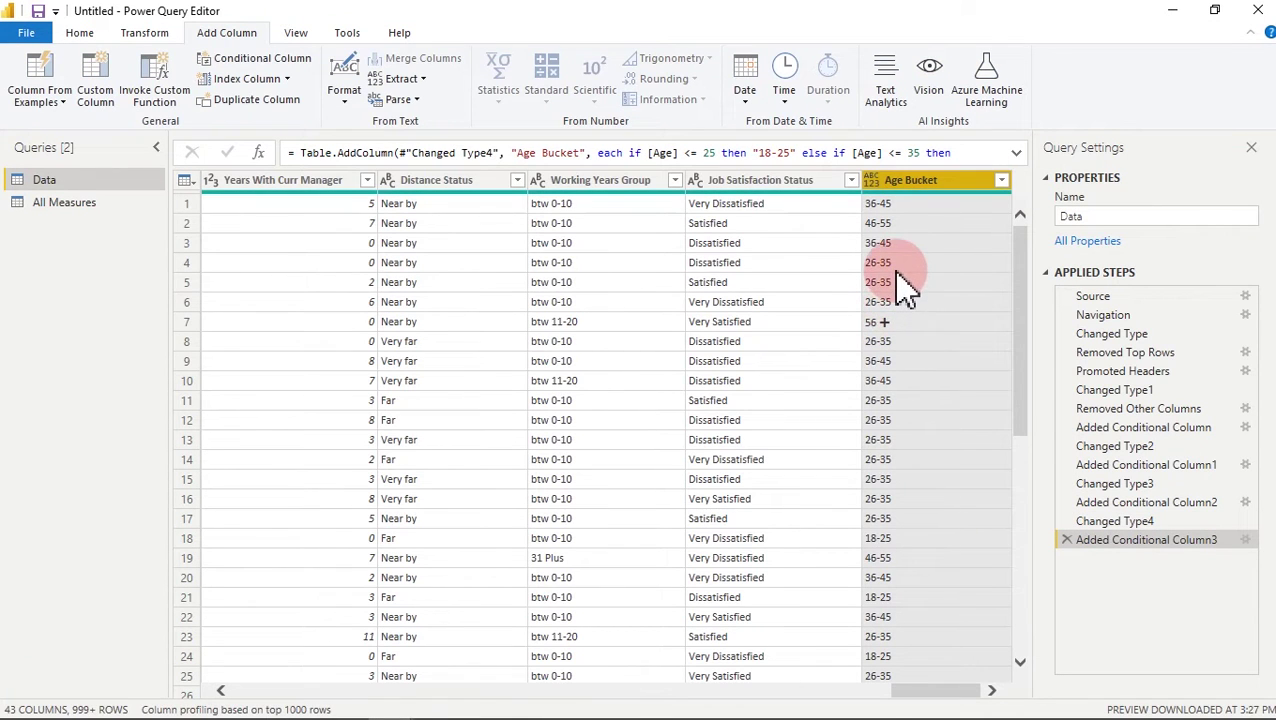
# - Change the Age Bucket column's data type to Text and apply the query changes to the report
pyautogui.click(872, 185)
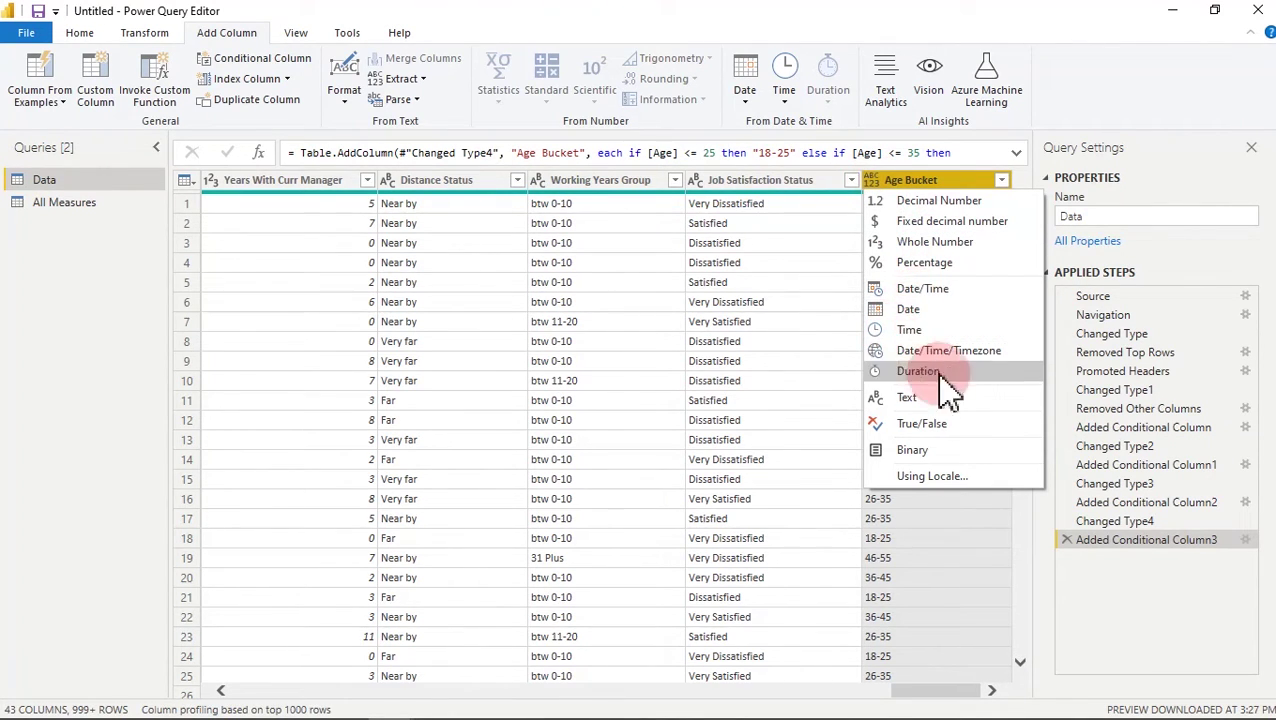
pyautogui.click(915, 400)
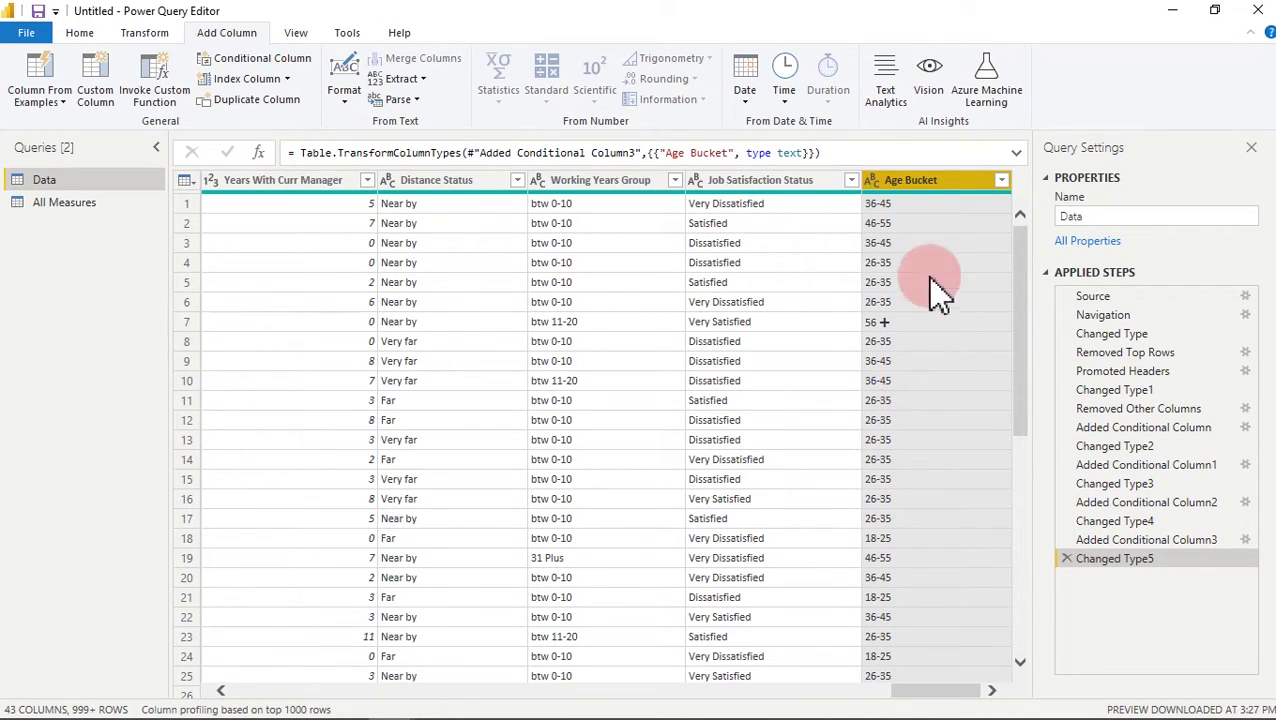
pyautogui.click(79, 32)
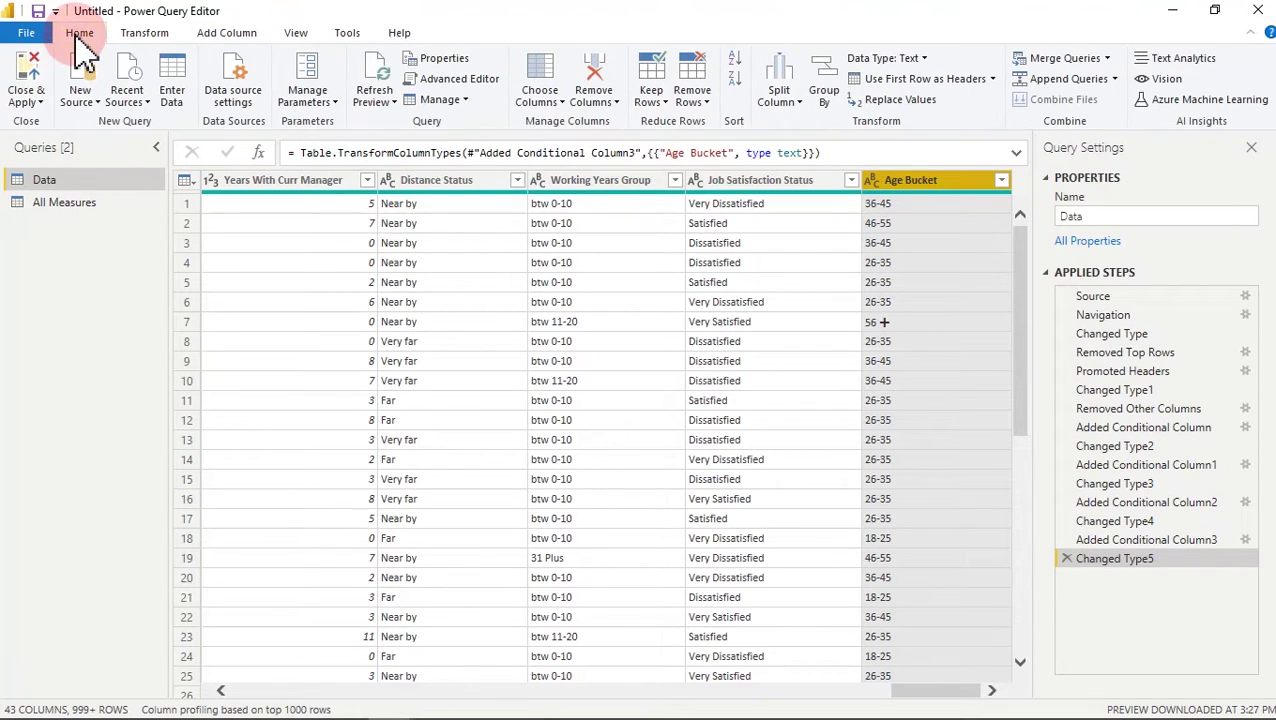
pyautogui.click(30, 82)
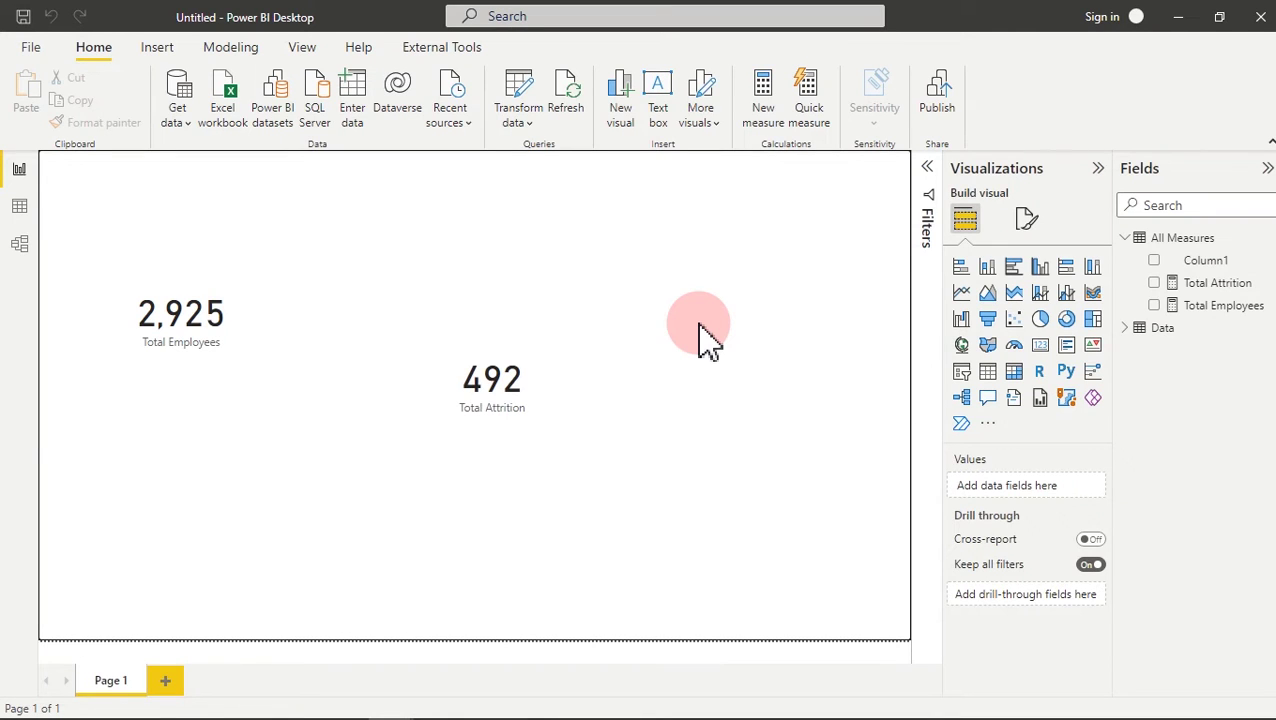
# - Delete the Total Attrition card and shift the Total Employees card slightly toward the page's upper-left corner
pyautogui.click(510, 402)
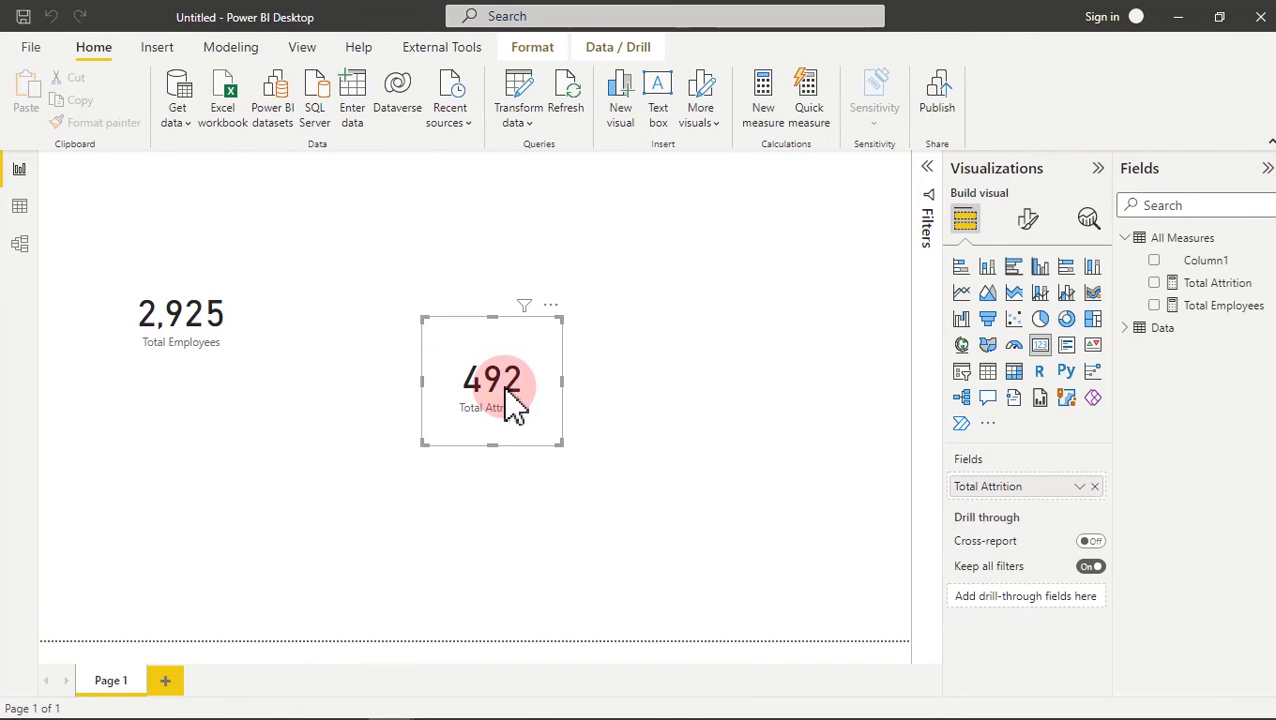
pyautogui.press('Delete')
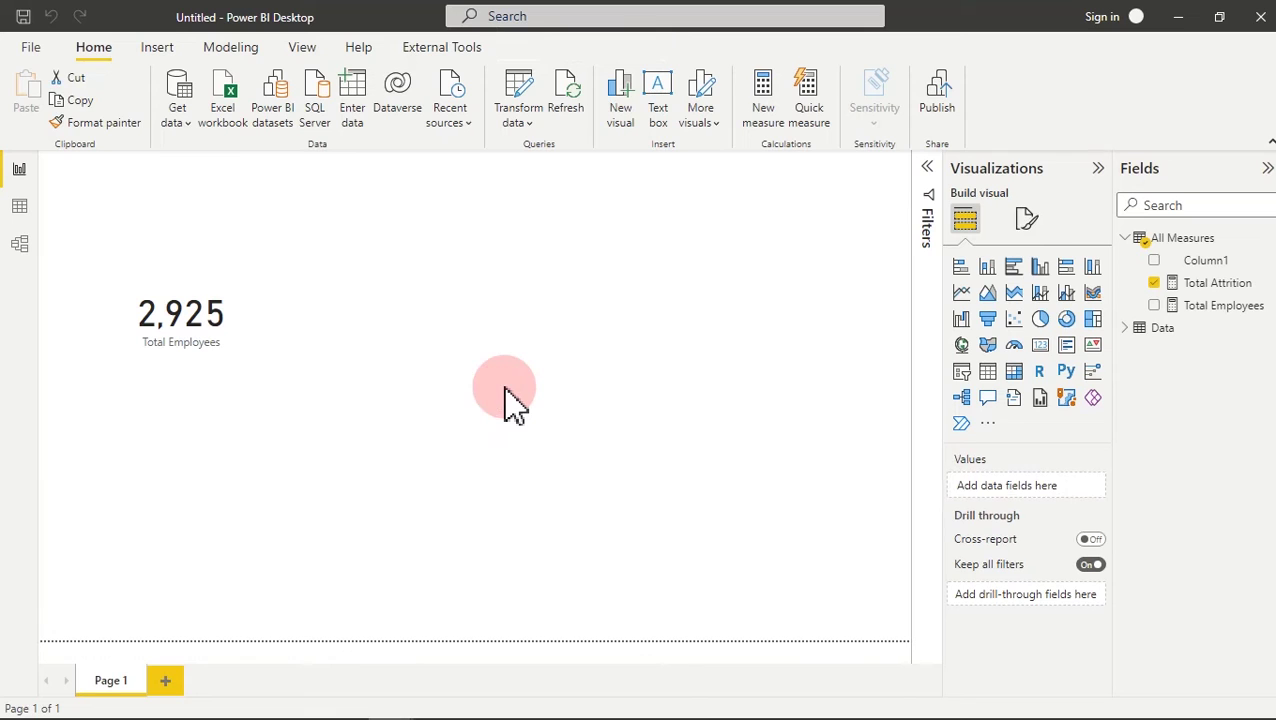
pyautogui.click(193, 345)
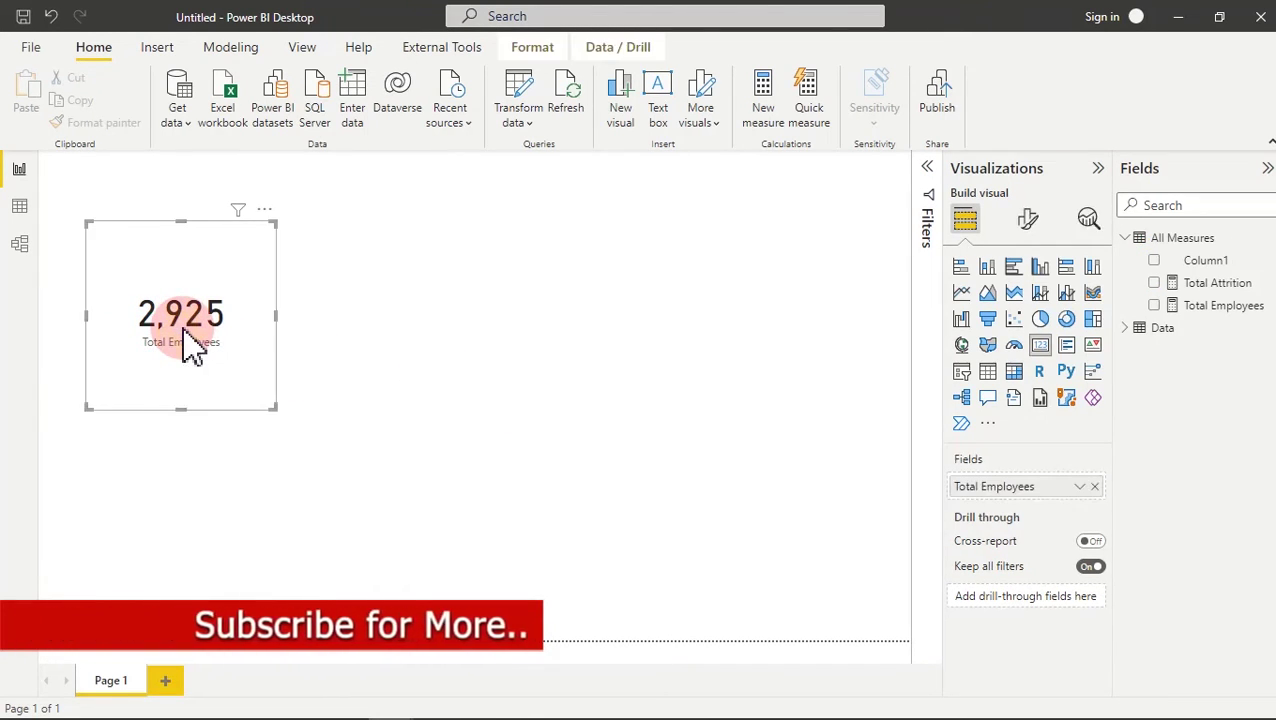
pyautogui.moveTo(185, 343); pyautogui.dragTo(166, 338)
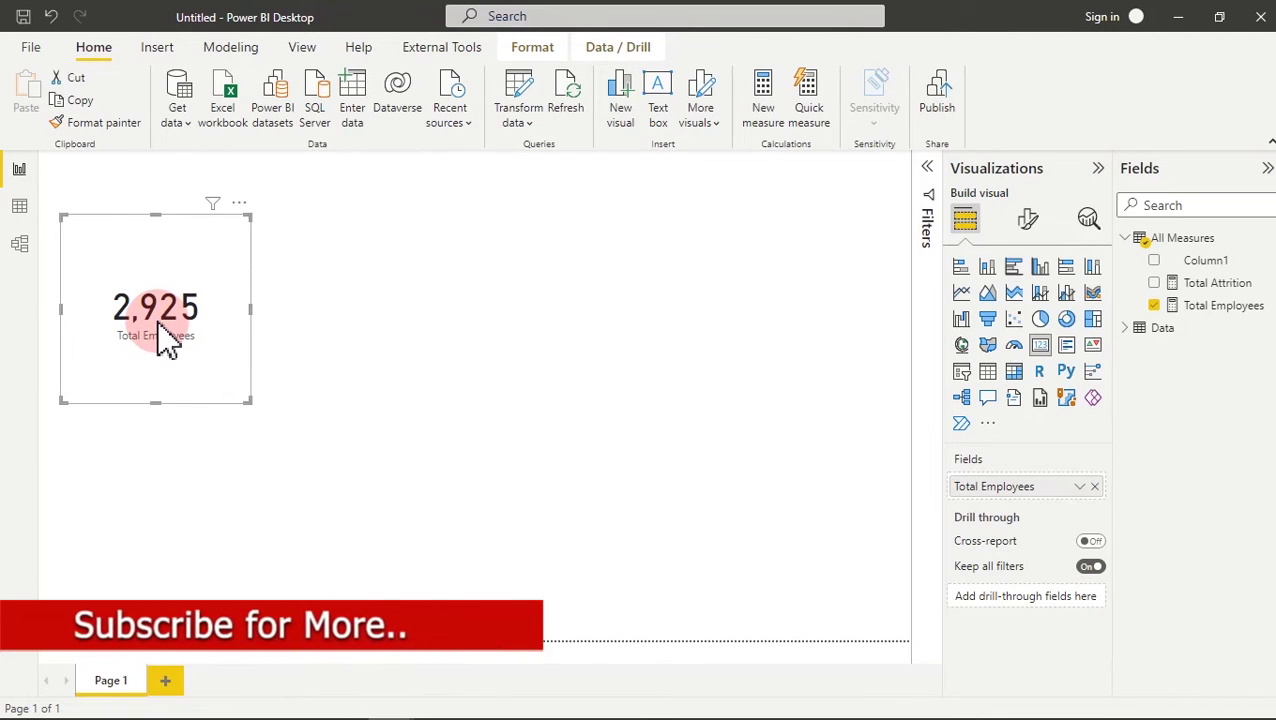
pyautogui.click(531, 372)
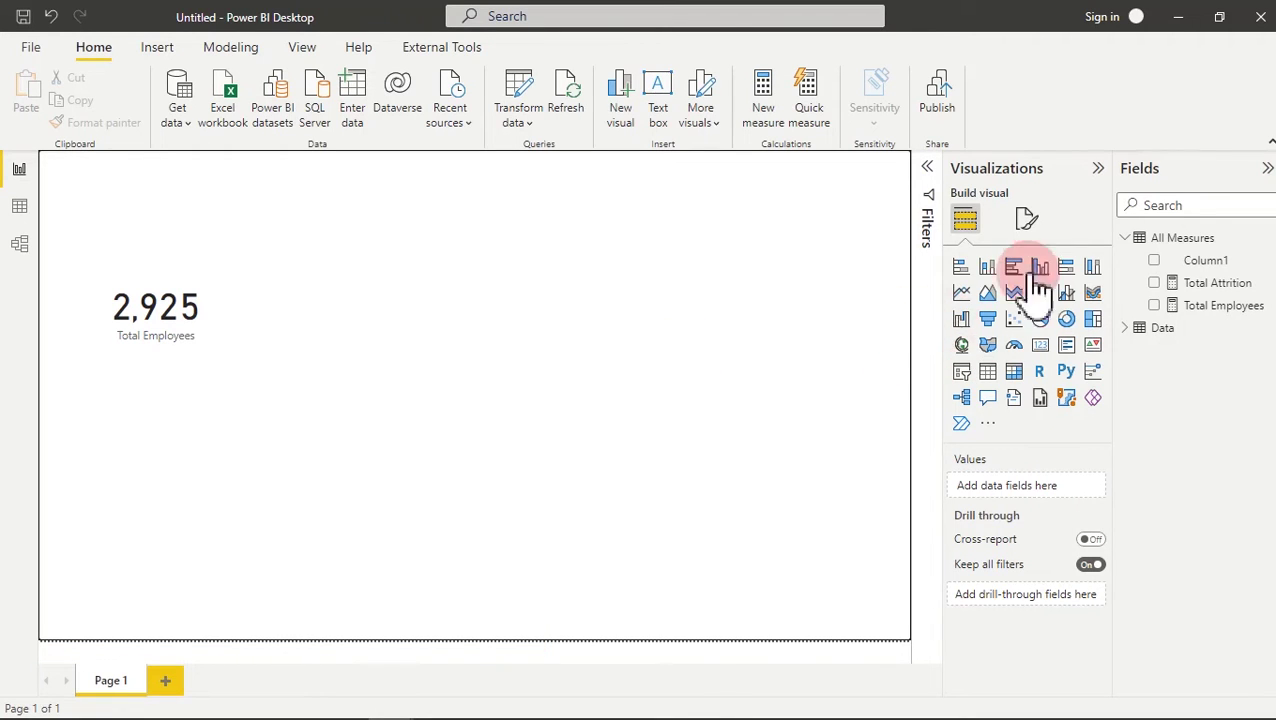
# - Insert a donut chart in the lower-left part of the report page and add Distance Status as its legend
pyautogui.click(1070, 322)
pyautogui.moveTo(250, 404); pyautogui.dragTo(458, 260)
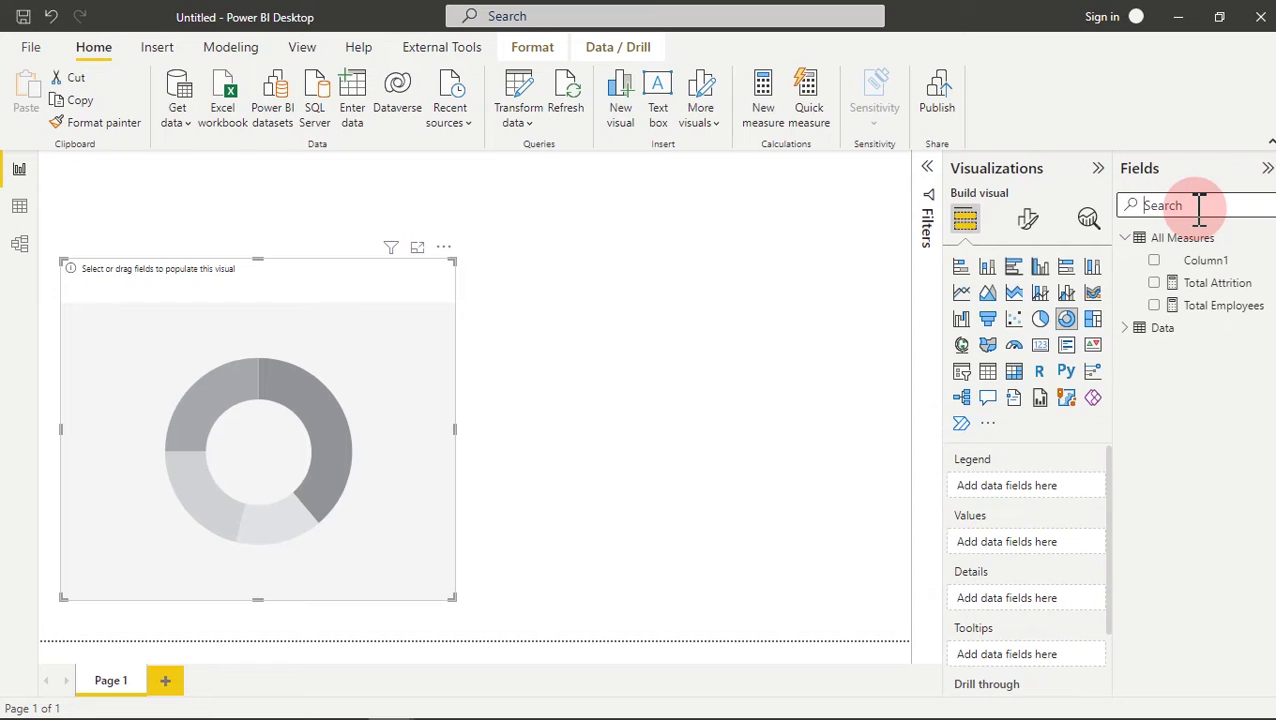
pyautogui.write('dis')
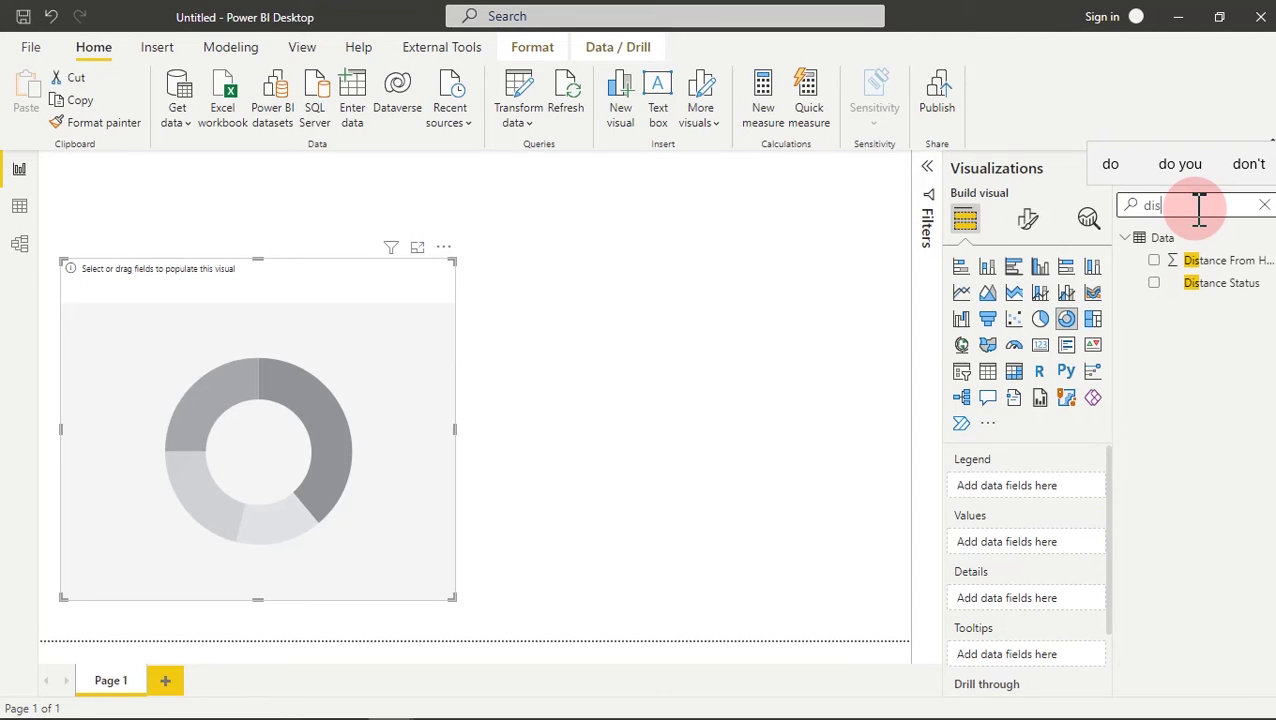
pyautogui.click(1157, 284)
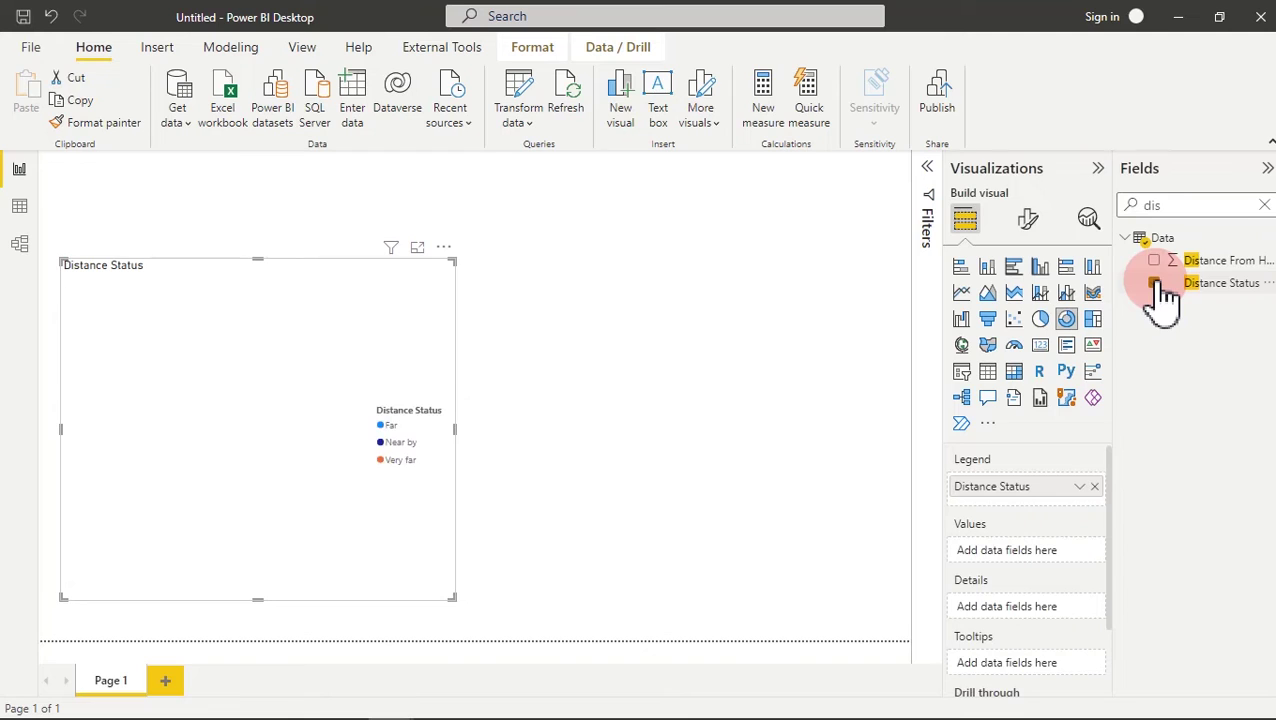
# - Add the Total Attrition measure as the donut chart's values
pyautogui.moveTo(1199, 214); pyautogui.dragTo(1140, 212)
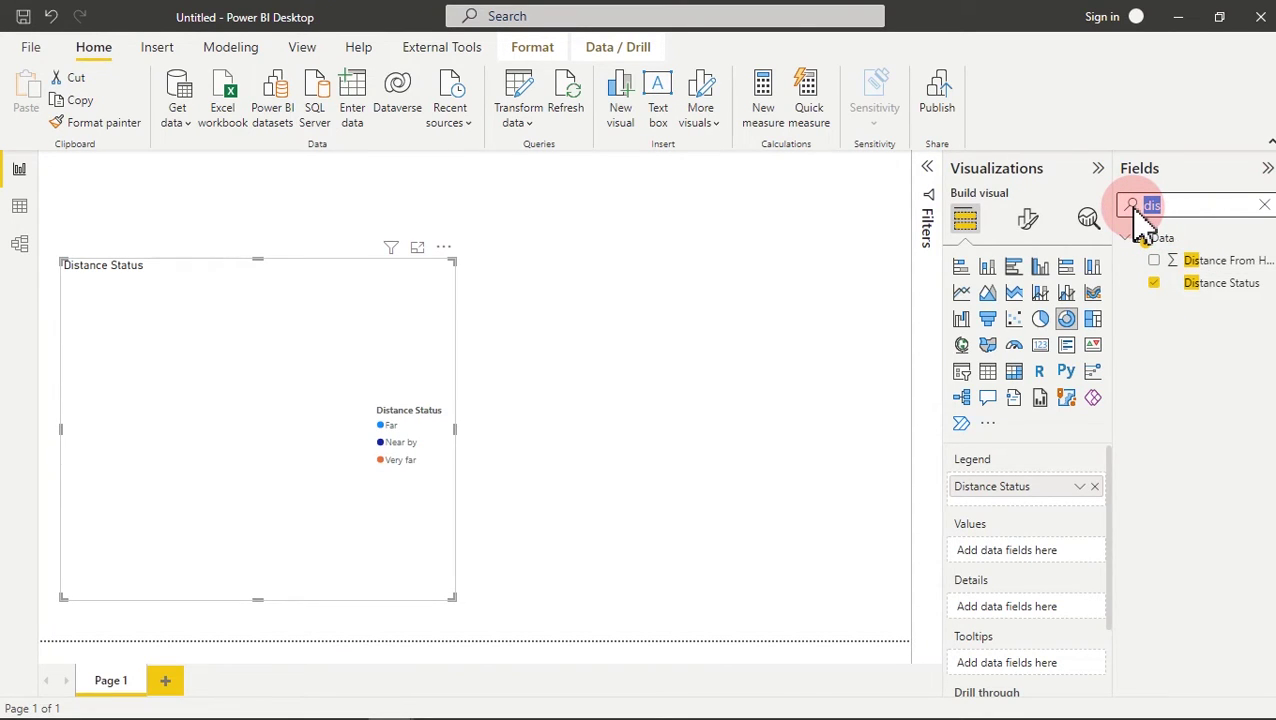
pyautogui.write('tot')
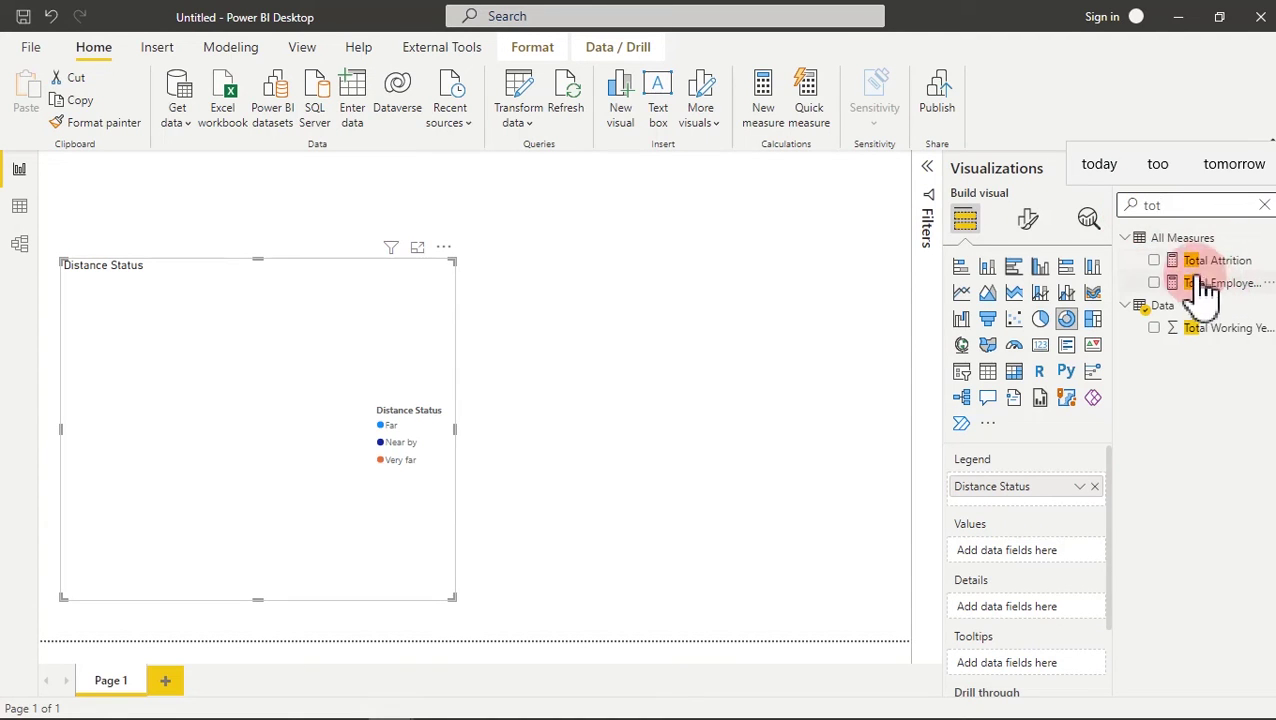
pyautogui.click(1155, 262)
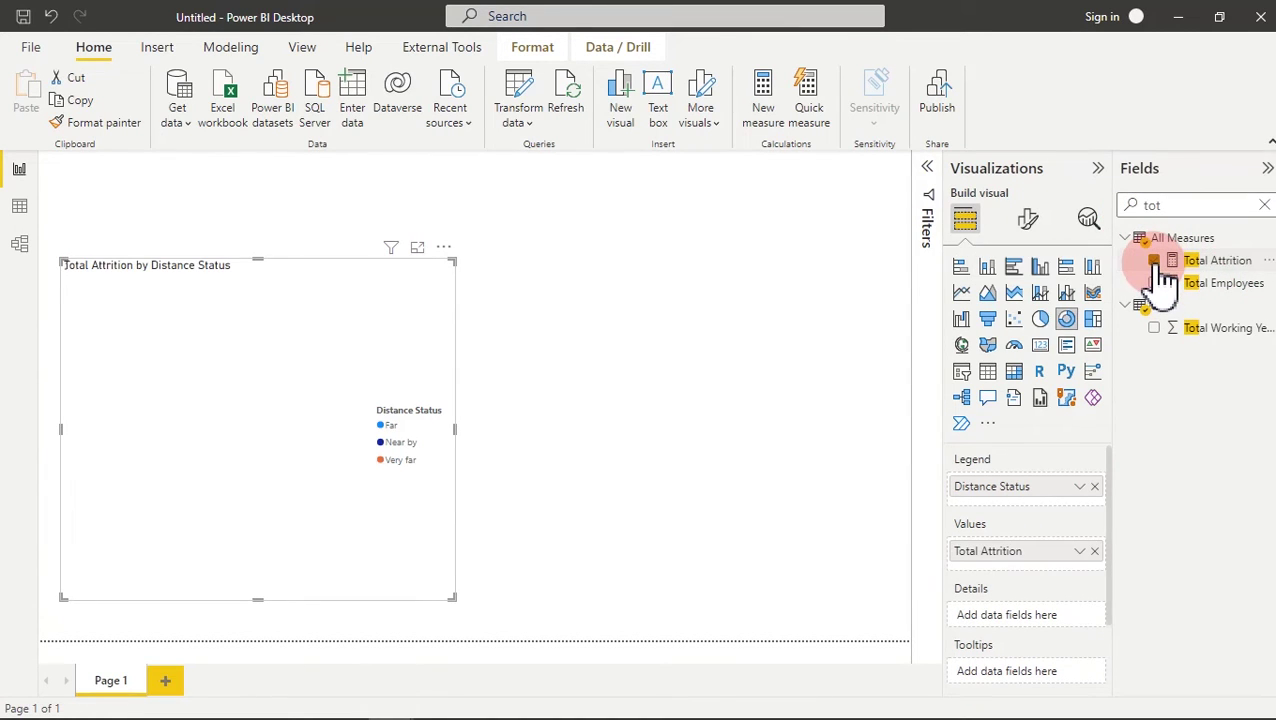
pyautogui.click(400, 310)
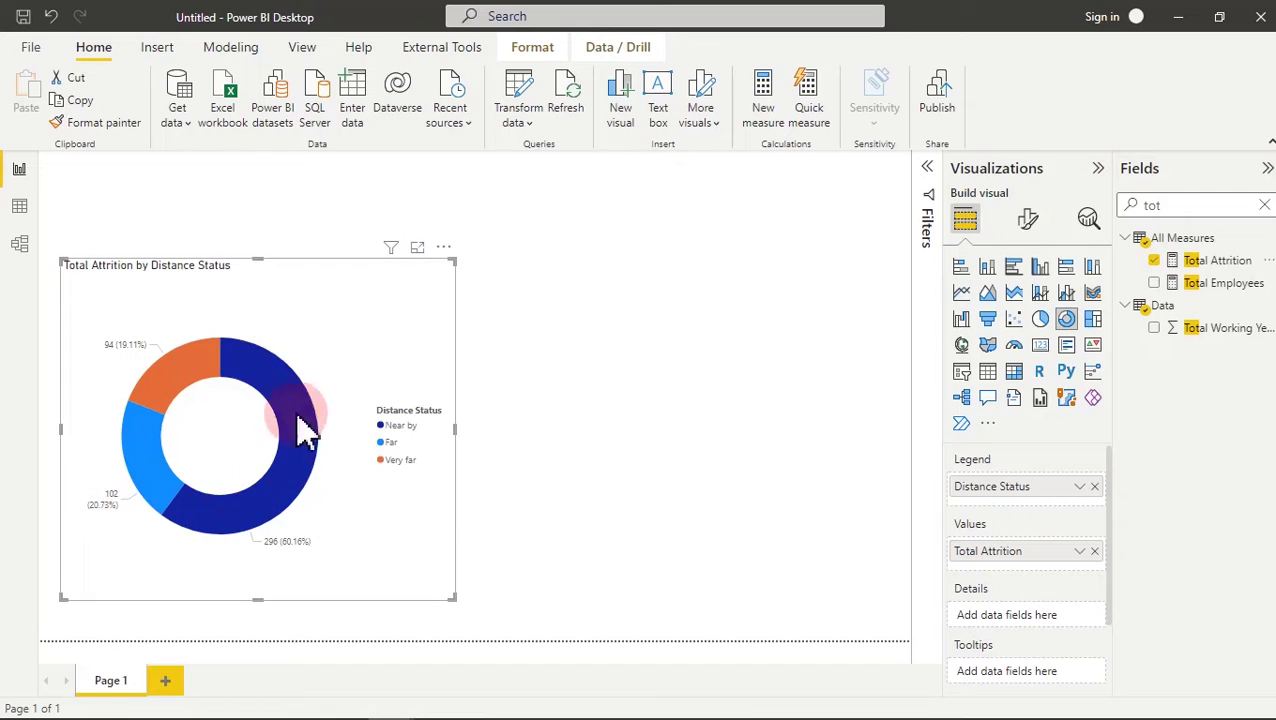
# - Turn off the donut chart's legend title and set the legend position to Bottom center
pyautogui.moveTo(276, 479)
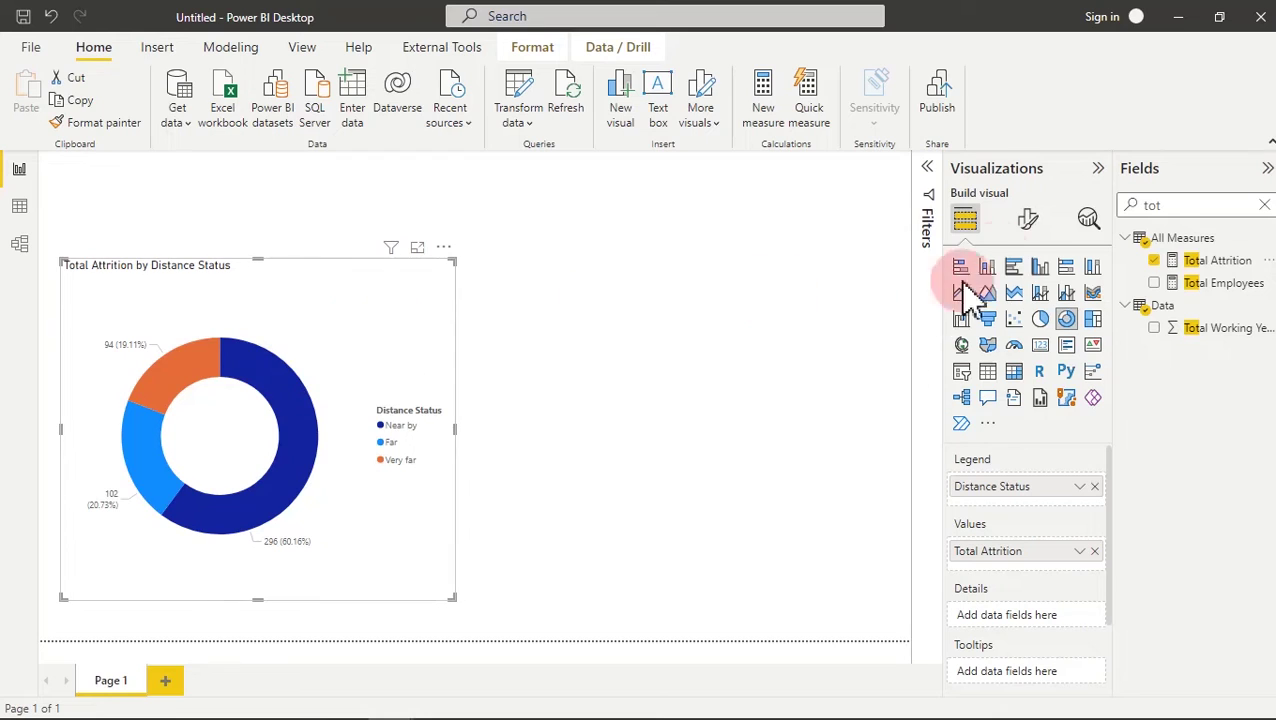
pyautogui.click(1038, 225)
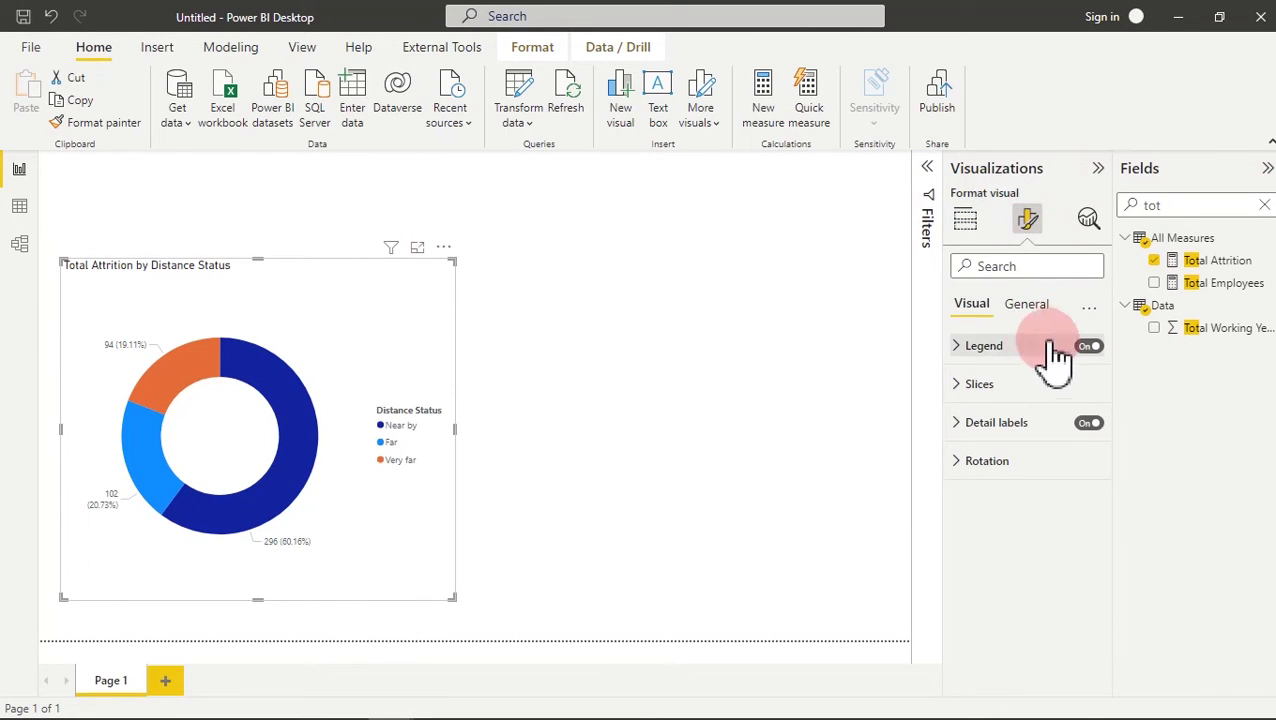
pyautogui.click(1015, 352)
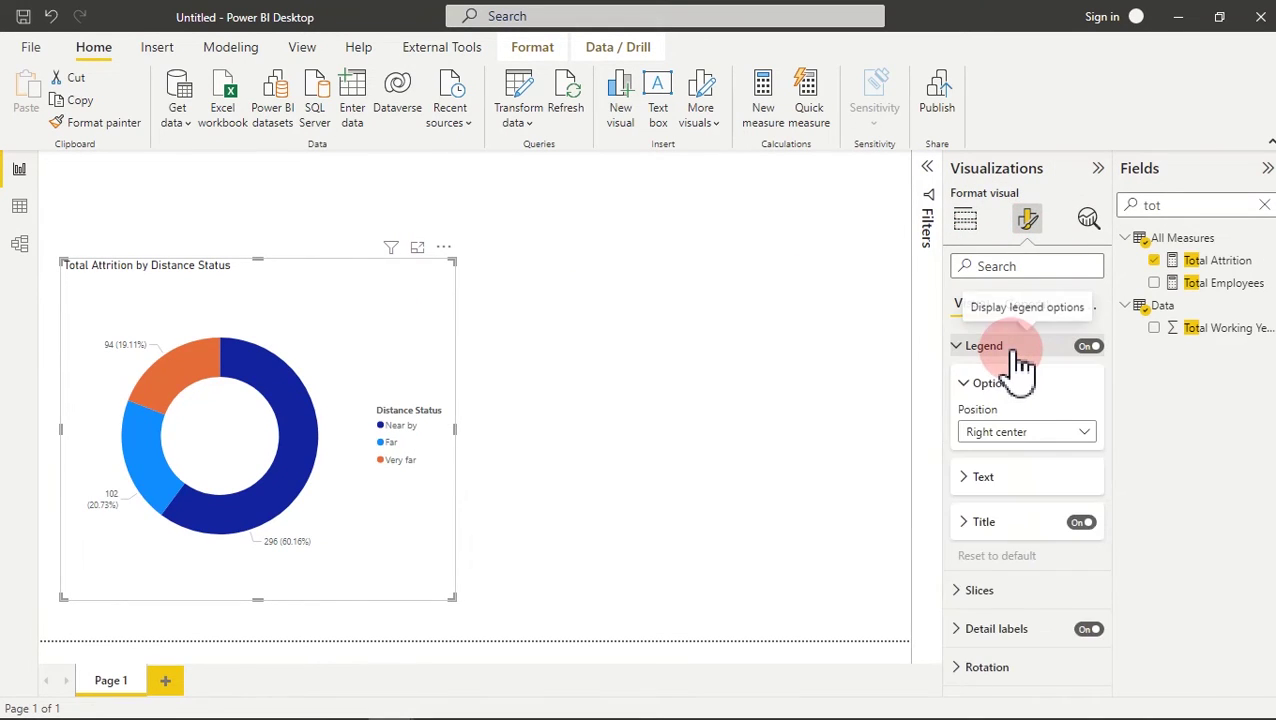
pyautogui.click(1082, 523)
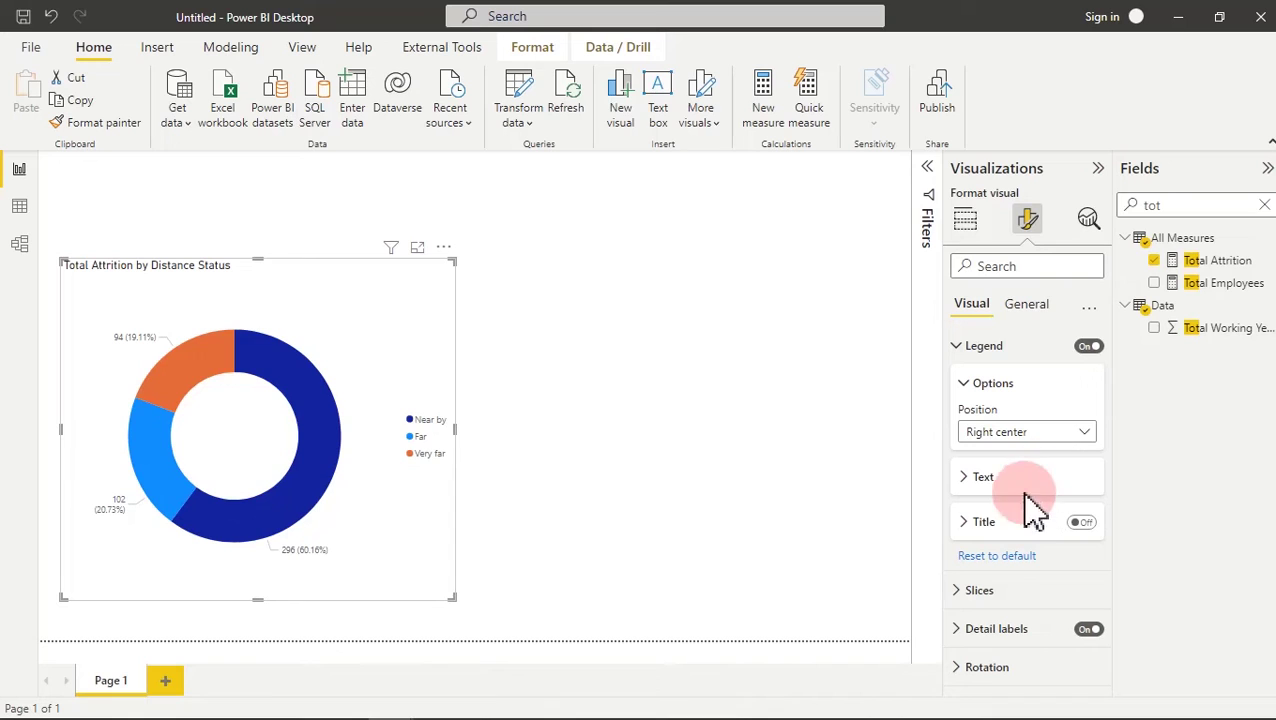
pyautogui.click(1068, 447)
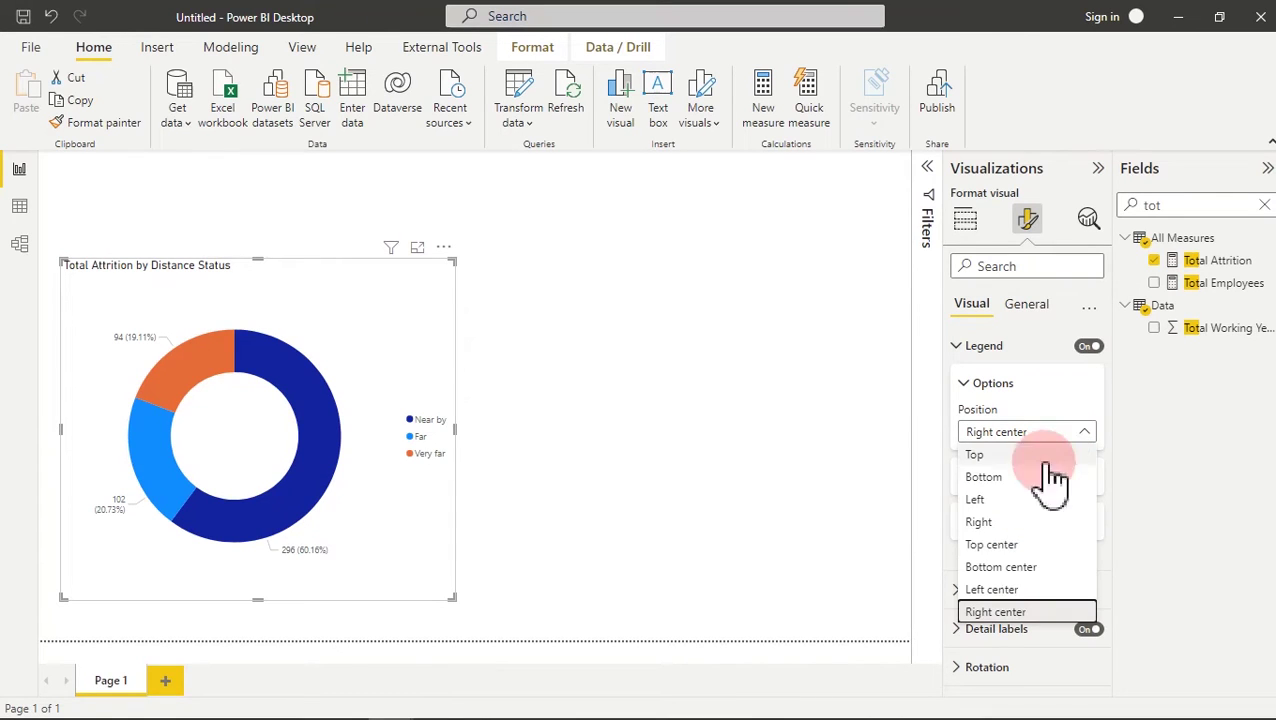
pyautogui.click(1005, 567)
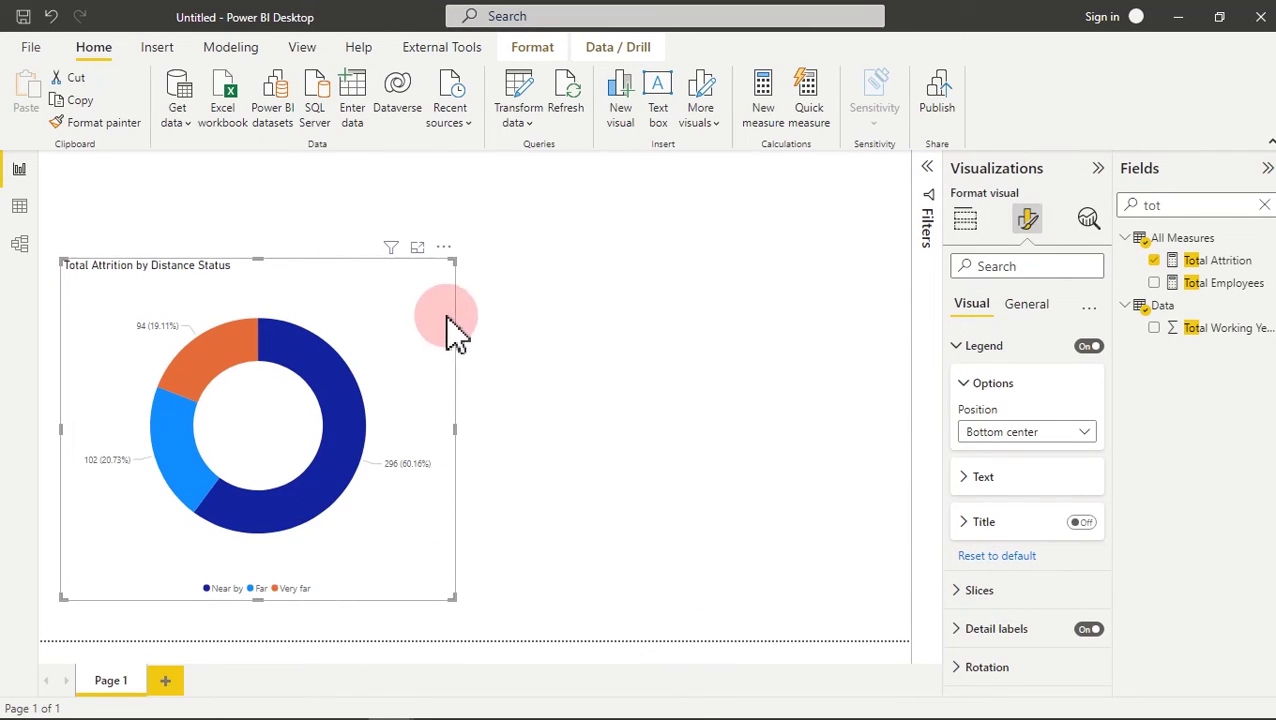
# - Shrink the donut chart from its upper-right corner to clear the Total Employees card, and turn off the chart's title
pyautogui.moveTo(455, 265); pyautogui.dragTo(311, 430)
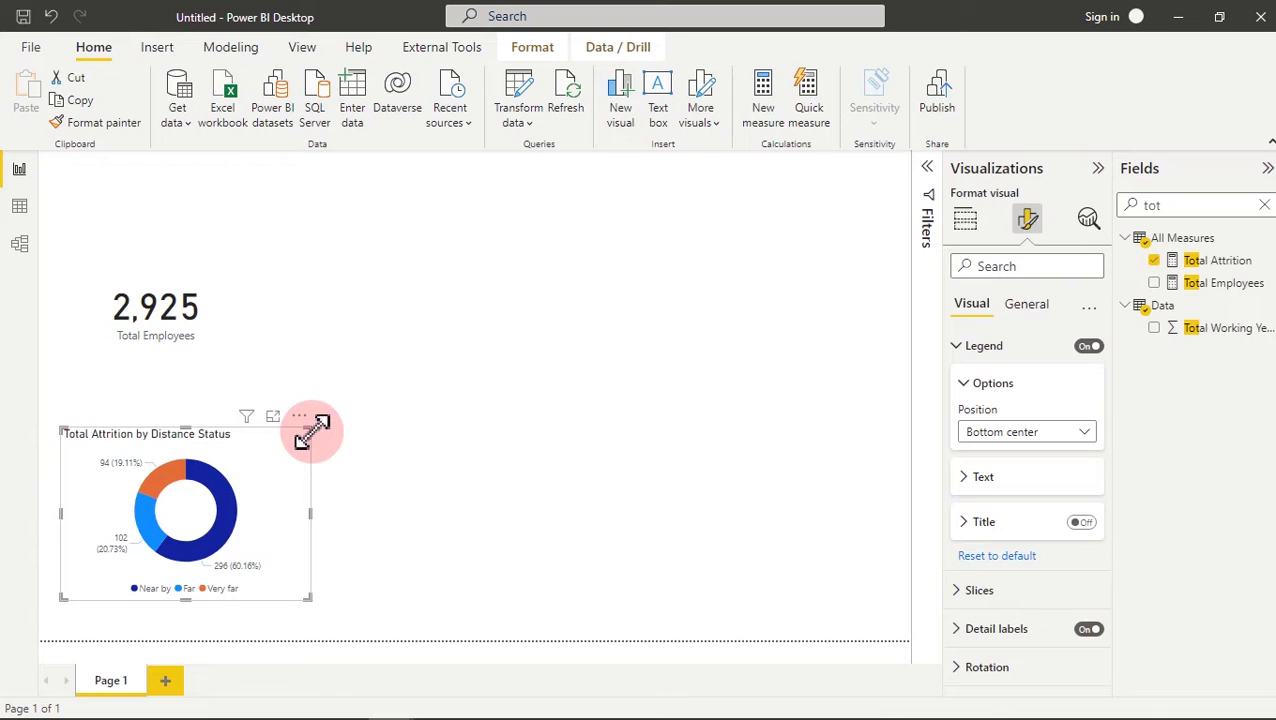
pyautogui.click(1027, 305)
pyautogui.click(1001, 428)
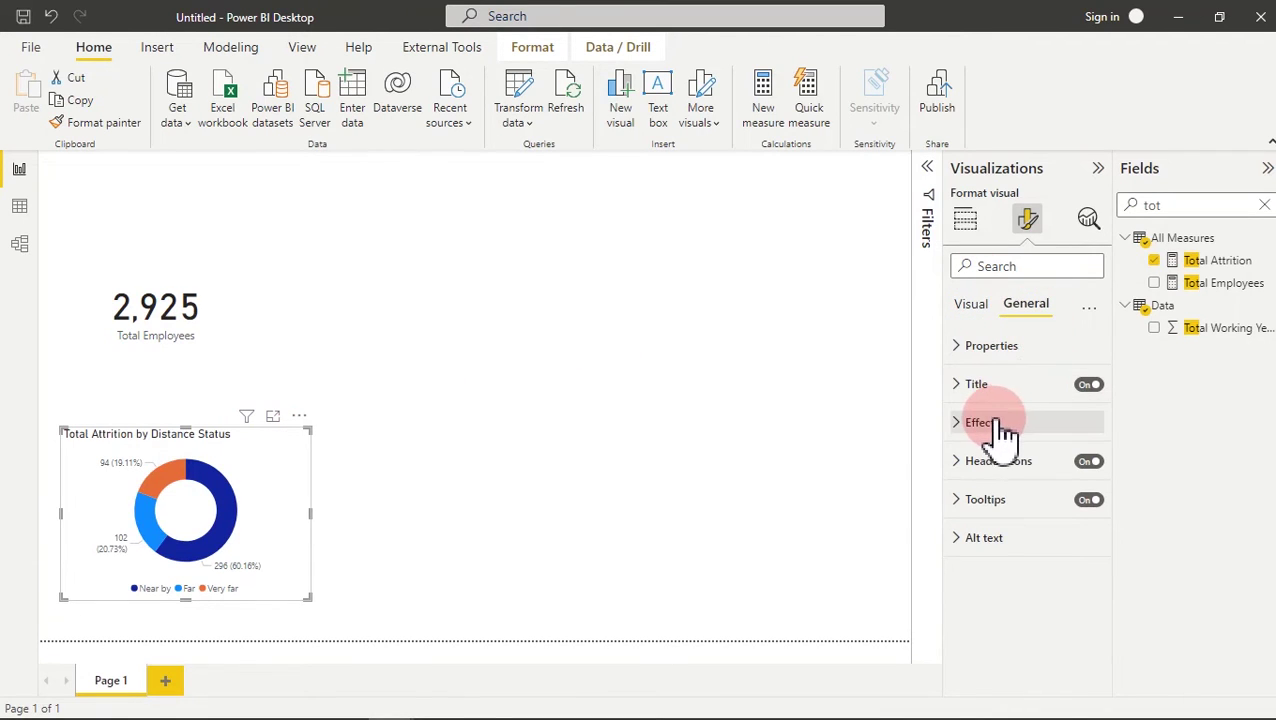
pyautogui.click(1090, 386)
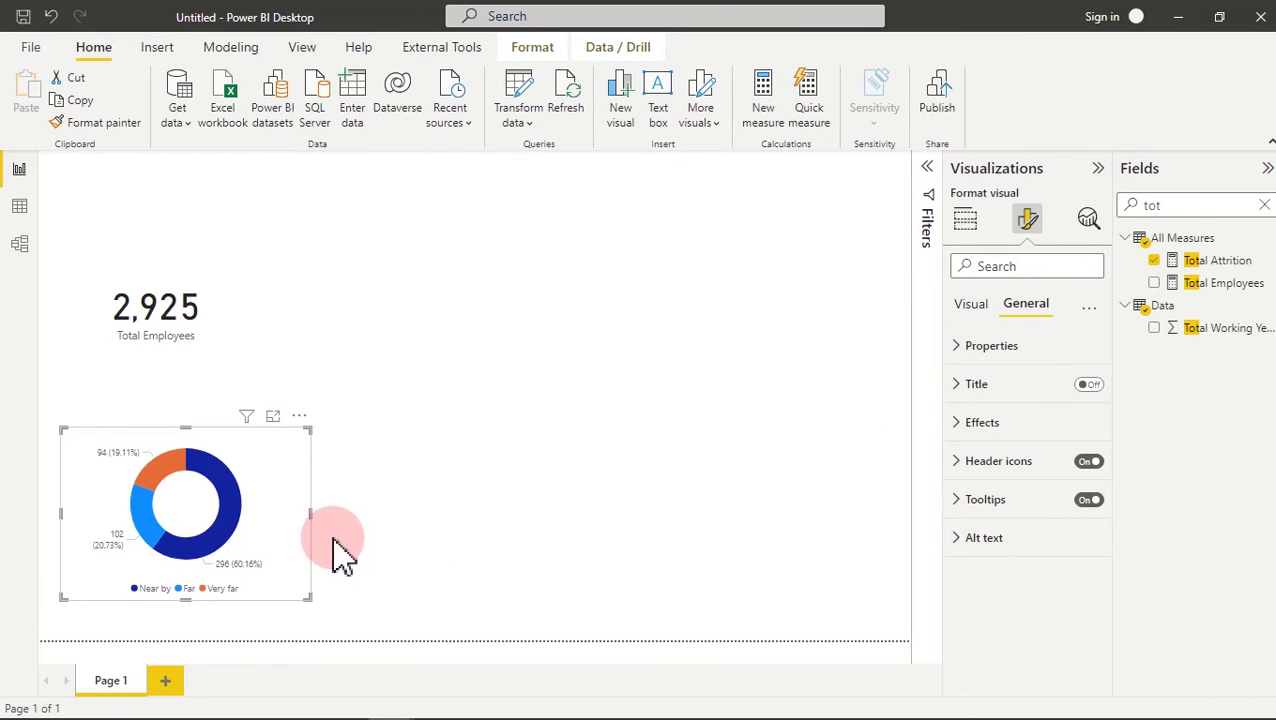
# - Narrow the donut chart slightly and move it into the page's lower-left corner
pyautogui.moveTo(311, 516)
pyautogui.mouseDown()
pyautogui.moveTo(306, 530)
pyautogui.moveTo(293, 521)
pyautogui.mouseUp()
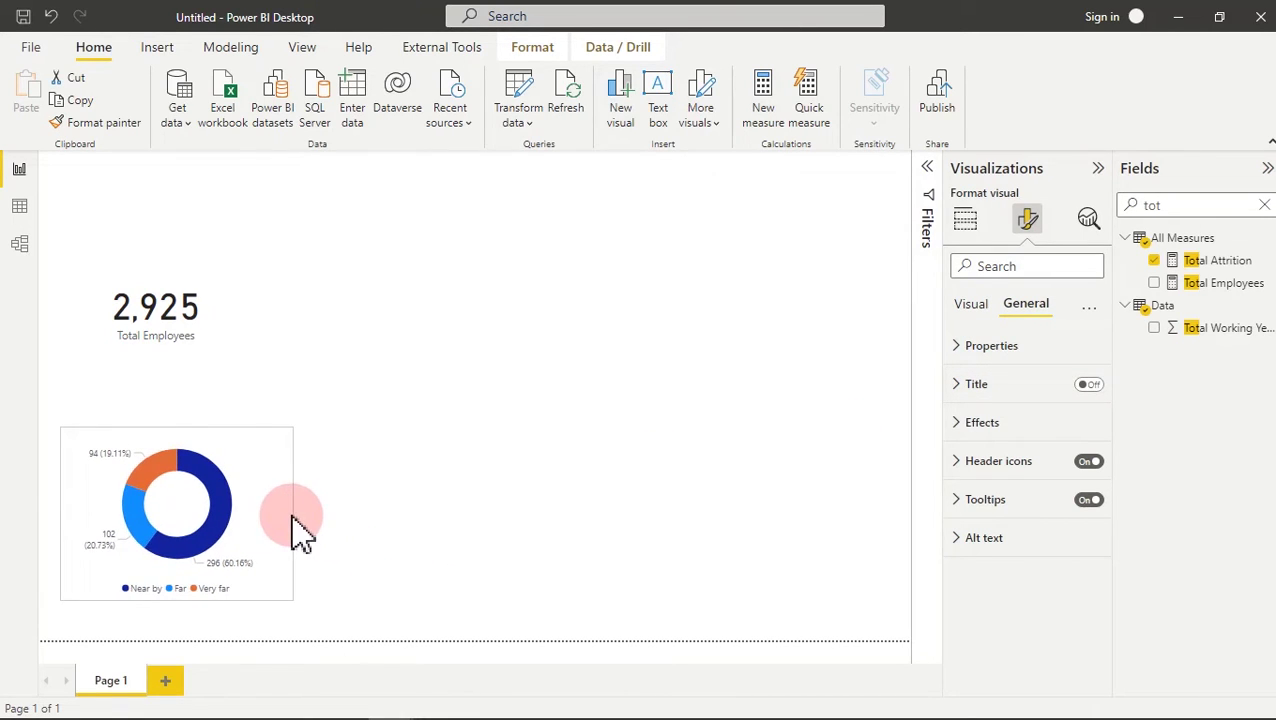
pyautogui.moveTo(262, 476)
pyautogui.mouseDown()
pyautogui.moveTo(258, 505)
pyautogui.moveTo(252, 491)
pyautogui.mouseUp()
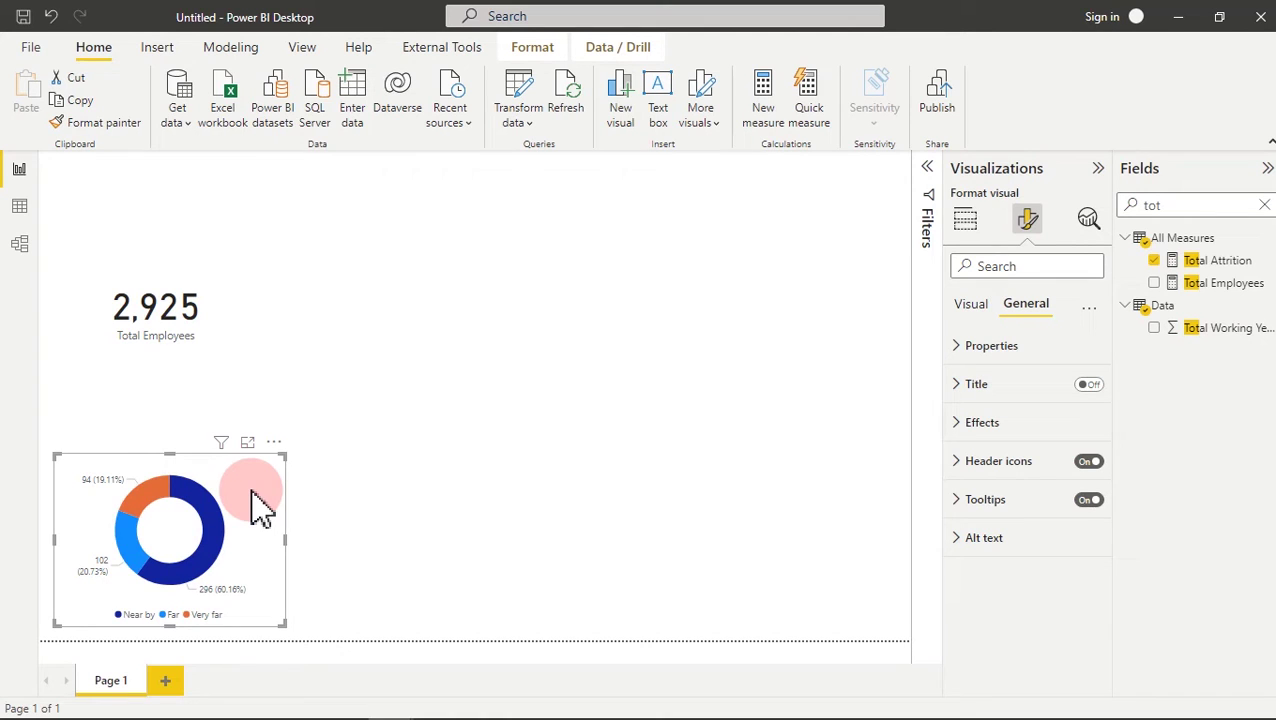
pyautogui.click(432, 490)
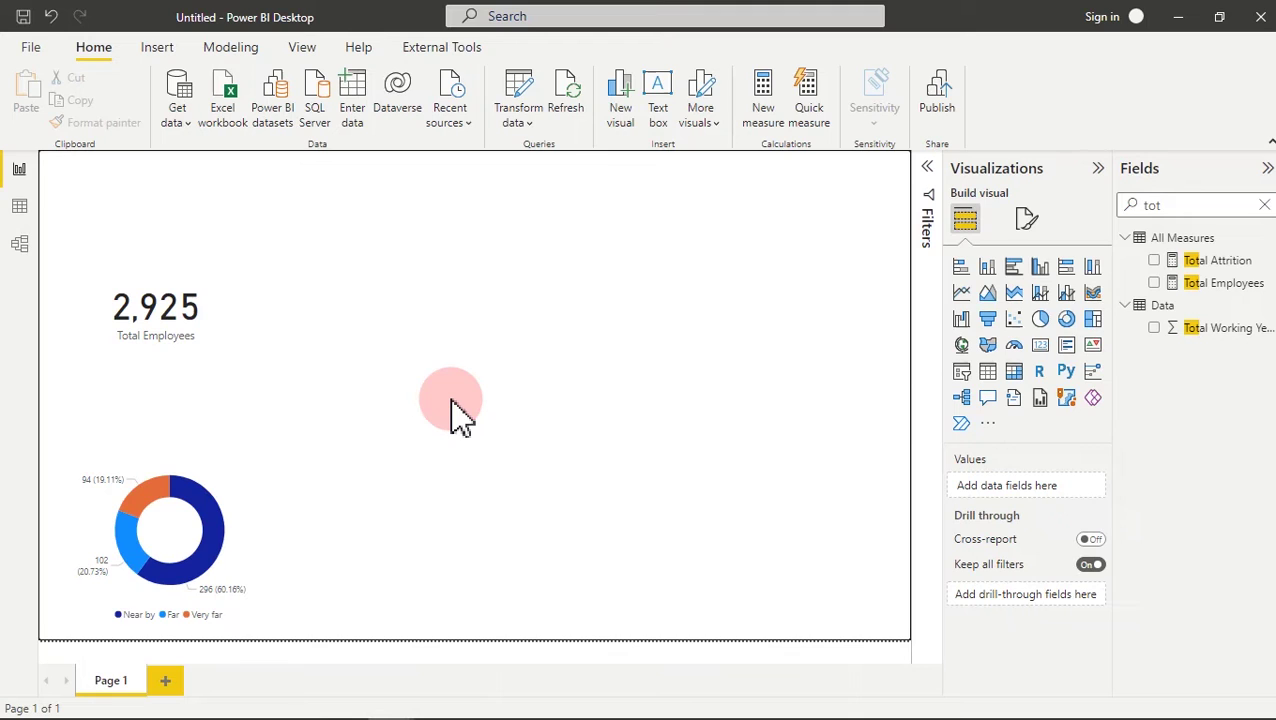
# - Insert a stacked bar chart showing Total Attrition as values with Working Years Group on the axis
pyautogui.click(962, 270)
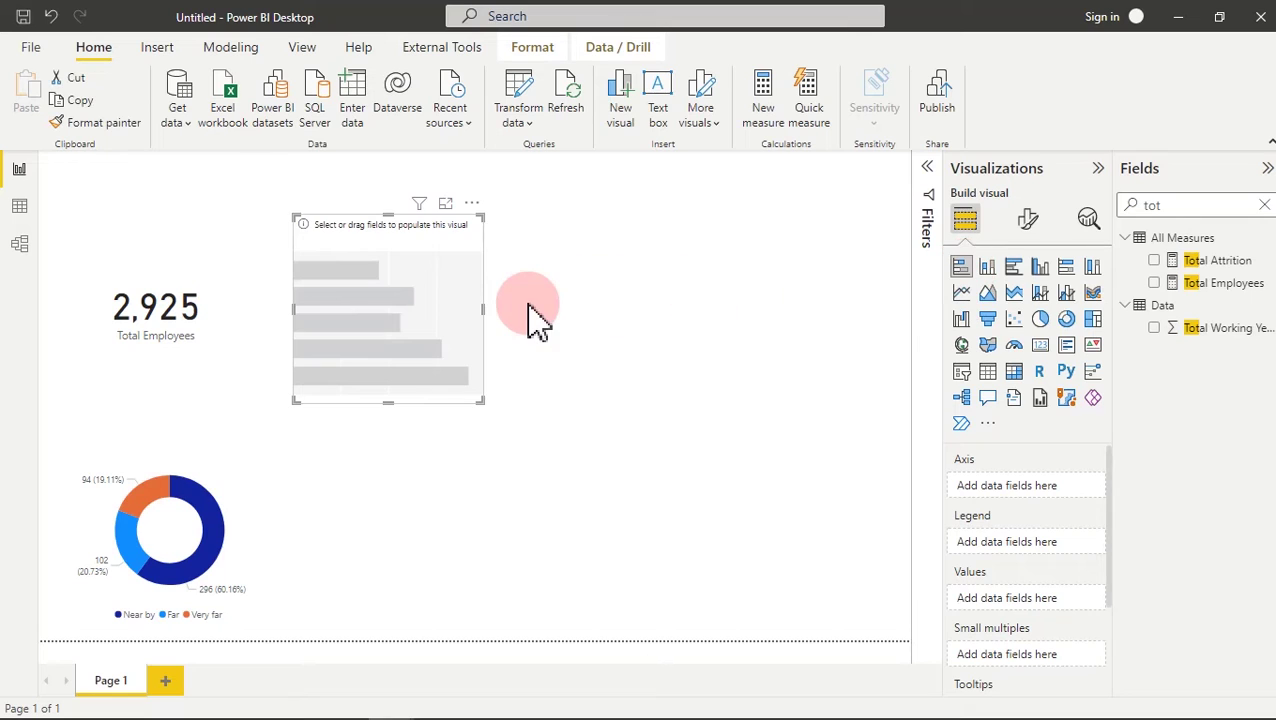
pyautogui.moveTo(1171, 205); pyautogui.dragTo(1128, 205)
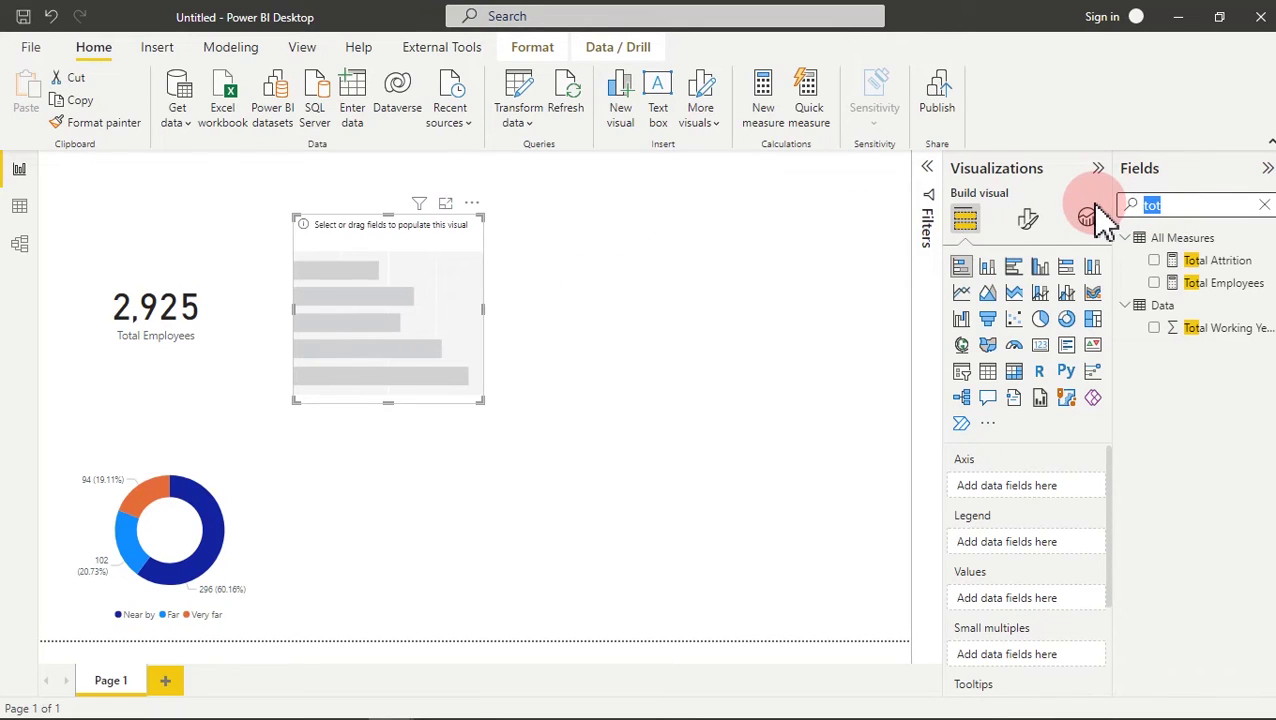
pyautogui.click(1157, 262)
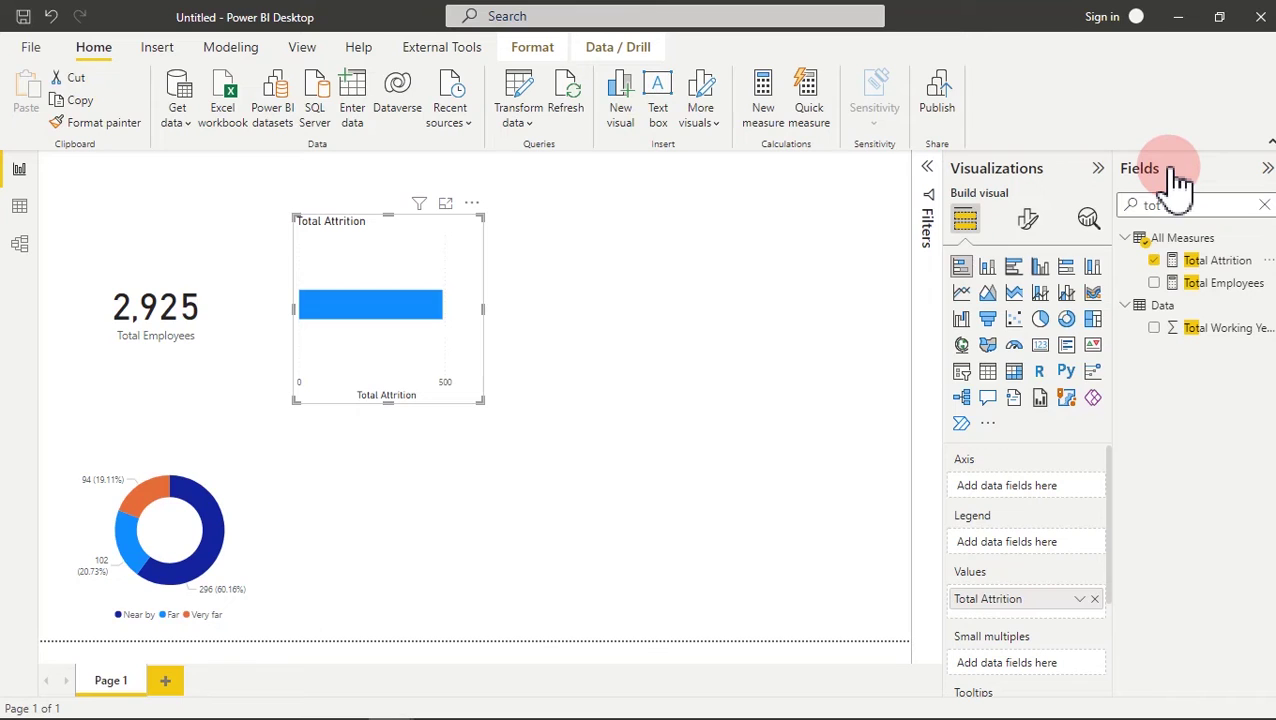
pyautogui.moveTo(1170, 205)
pyautogui.mouseDown()
pyautogui.moveTo(480, 370)
pyautogui.moveTo(1082, 213)
pyautogui.moveTo(1183, 207)
pyautogui.mouseUp()
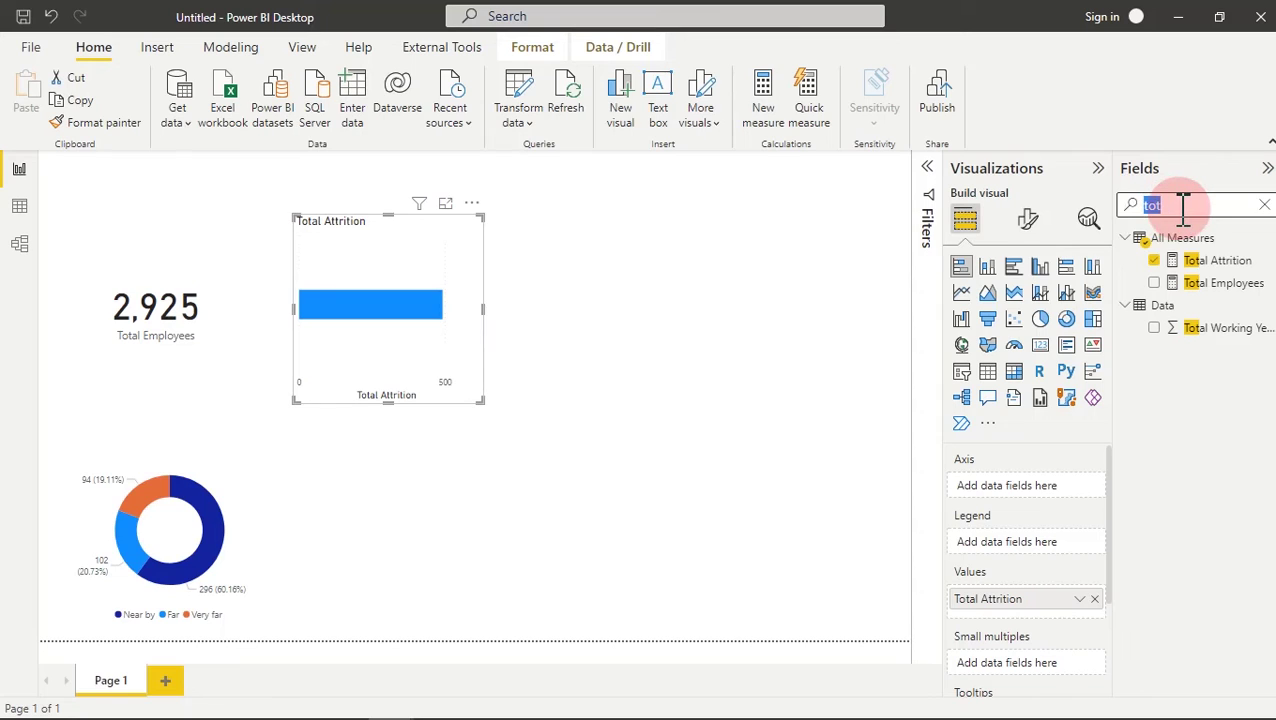
pyautogui.write('work')
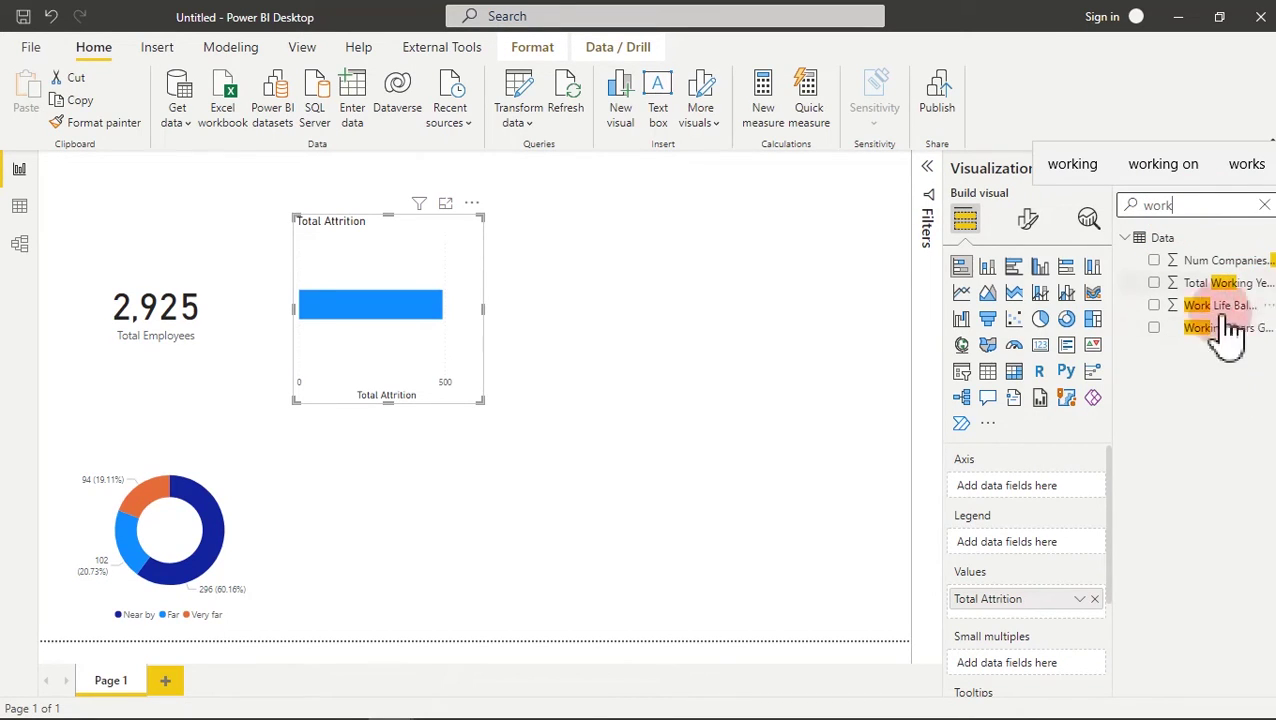
pyautogui.click(1156, 330)
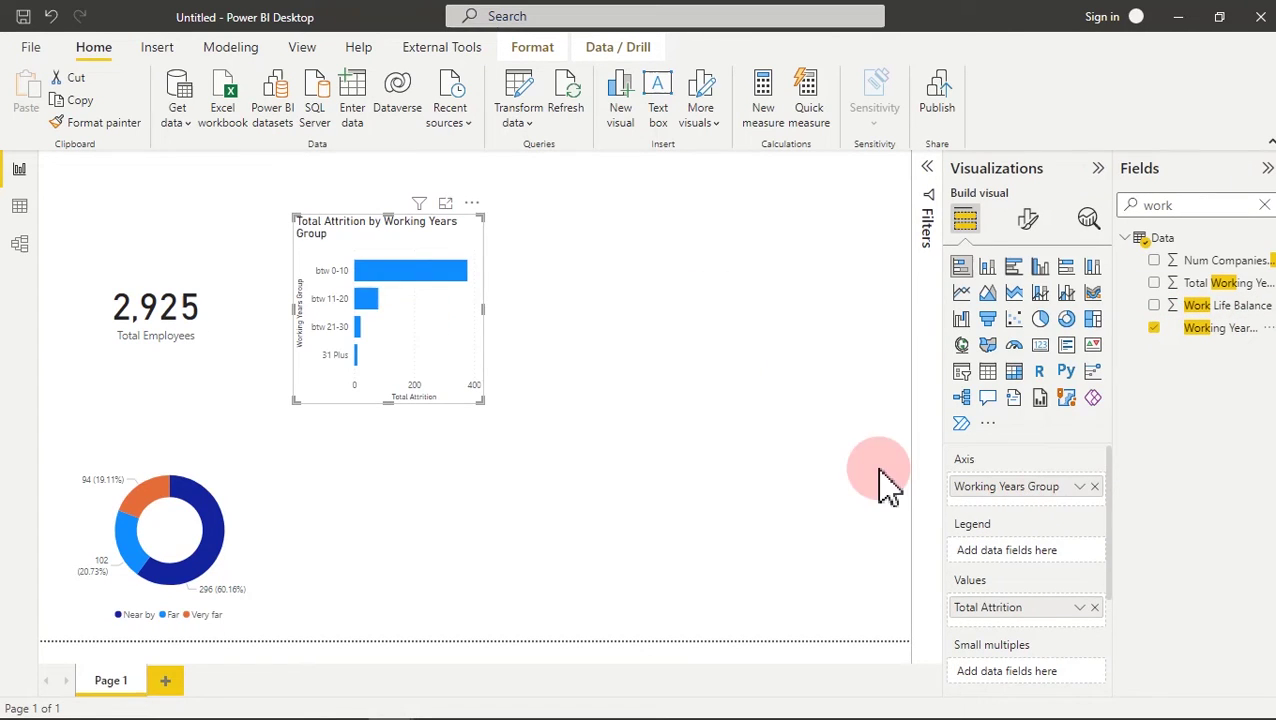
# - Move the working years bar chart to the upper middle of the page and adjust its size slightly
pyautogui.moveTo(479, 400); pyautogui.dragTo(485, 412)
pyautogui.moveTo(433, 348); pyautogui.dragTo(505, 335)
pyautogui.moveTo(470, 396); pyautogui.dragTo(475, 379)
pyautogui.moveTo(501, 308); pyautogui.dragTo(496, 313)
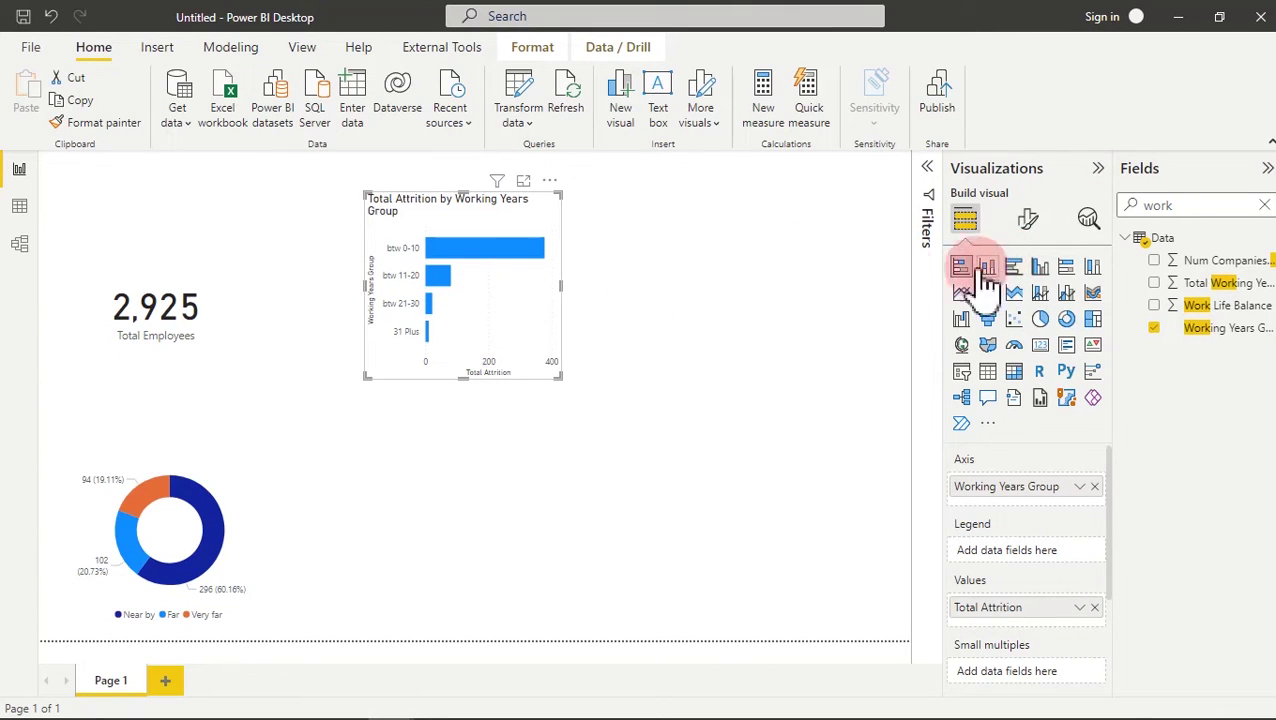
# - Insert a stacked column chart beside the working years bar chart and widen it to nearly the page's right edge
pyautogui.click(849, 277)
pyautogui.click(987, 267)
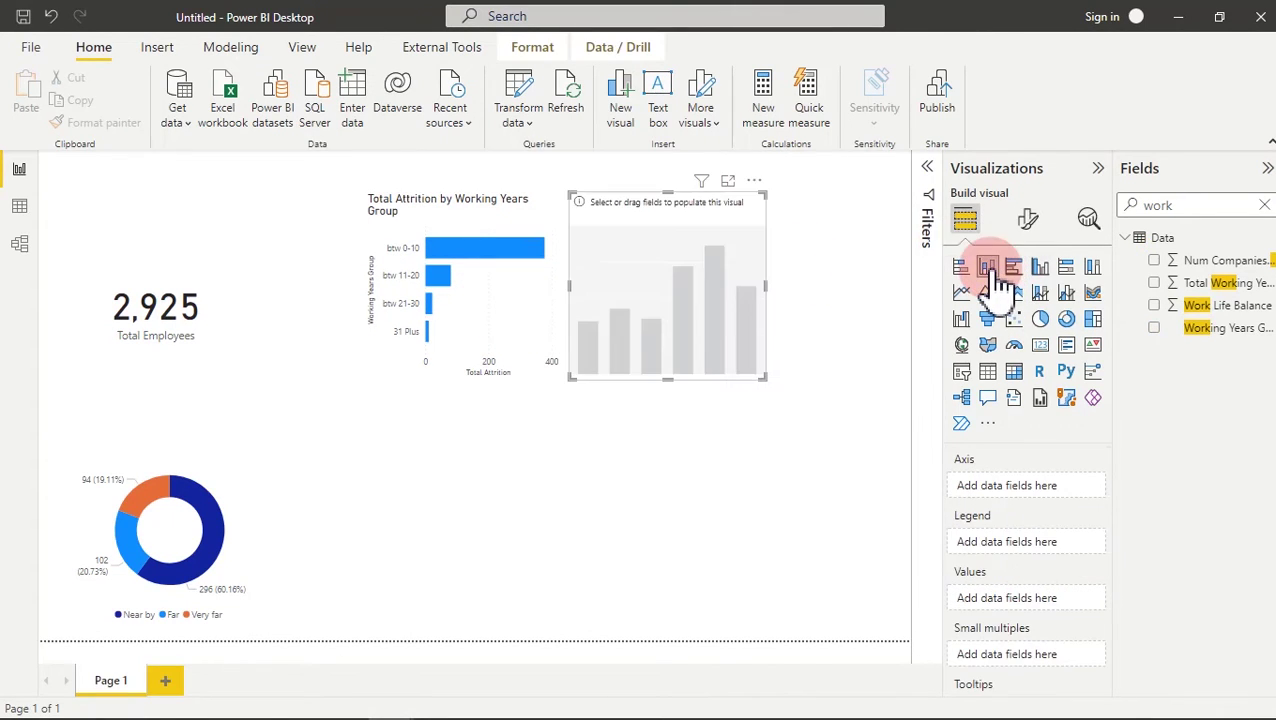
pyautogui.moveTo(774, 292); pyautogui.dragTo(888, 283)
pyautogui.click(646, 309)
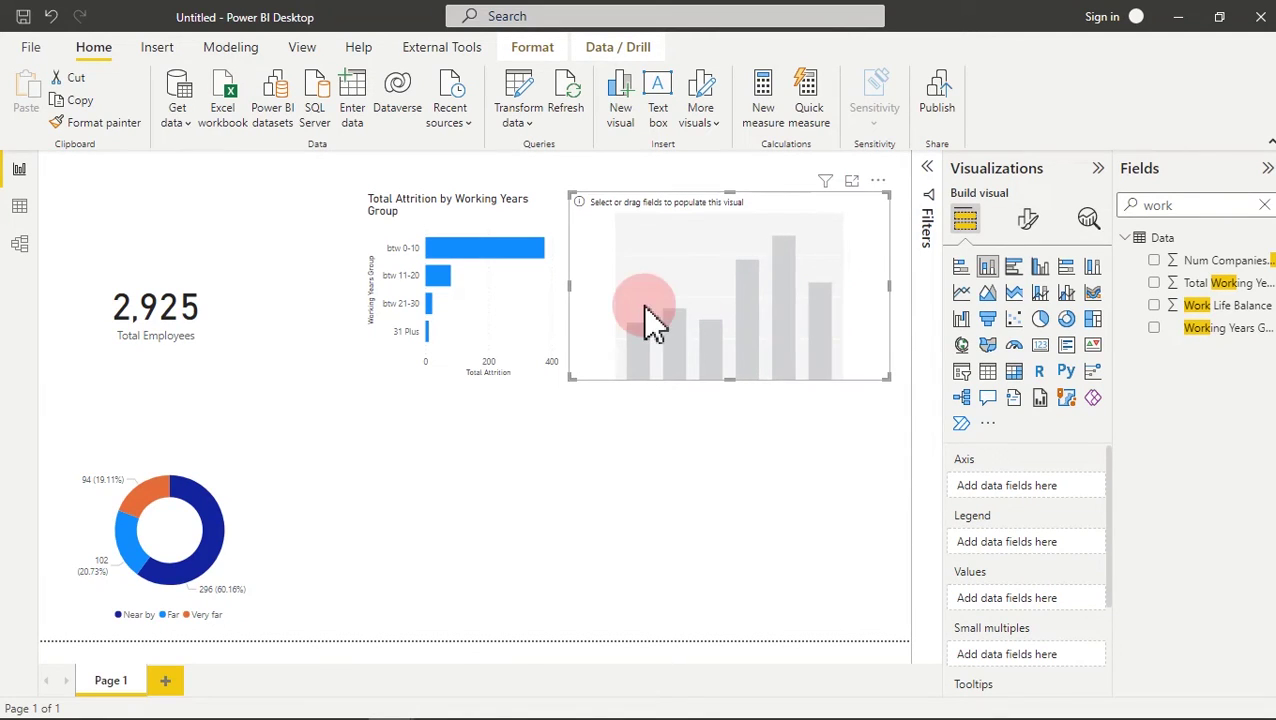
pyautogui.click(736, 290)
# - Put Job Satisfaction Status on the column chart's axis and Total Attrition in its values
pyautogui.click(1200, 196)
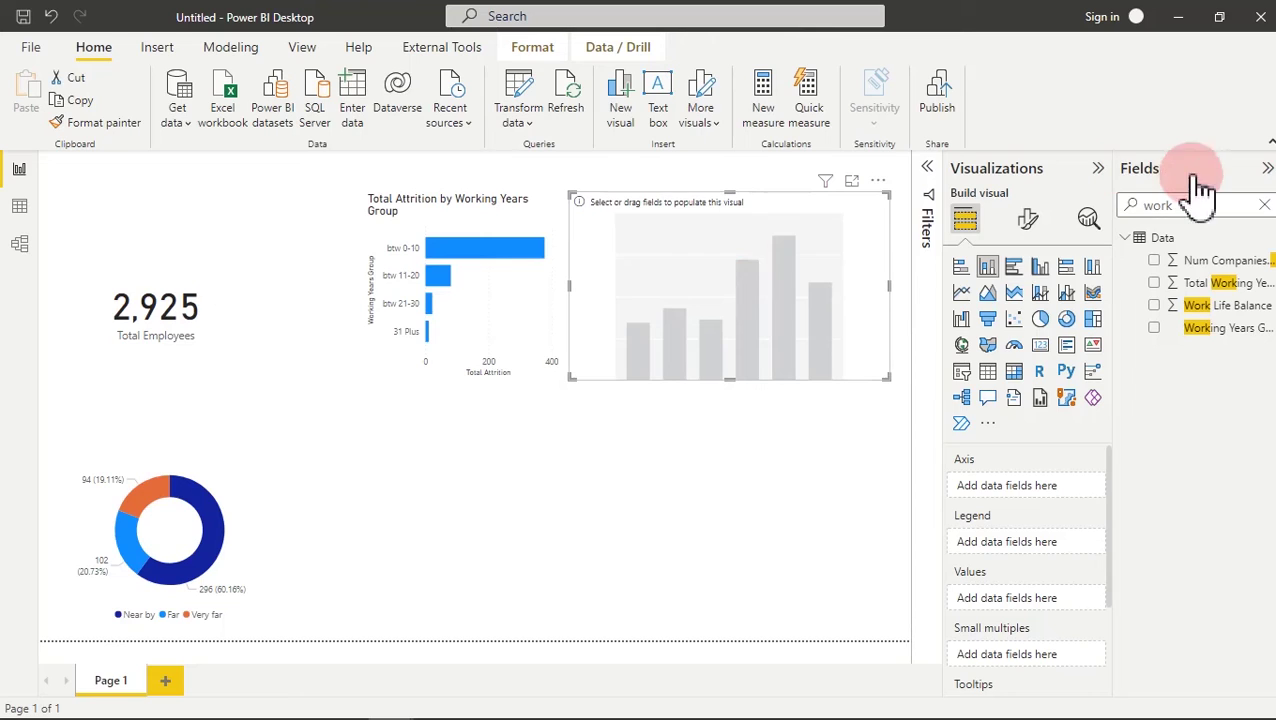
pyautogui.moveTo(1200, 200); pyautogui.dragTo(1122, 226)
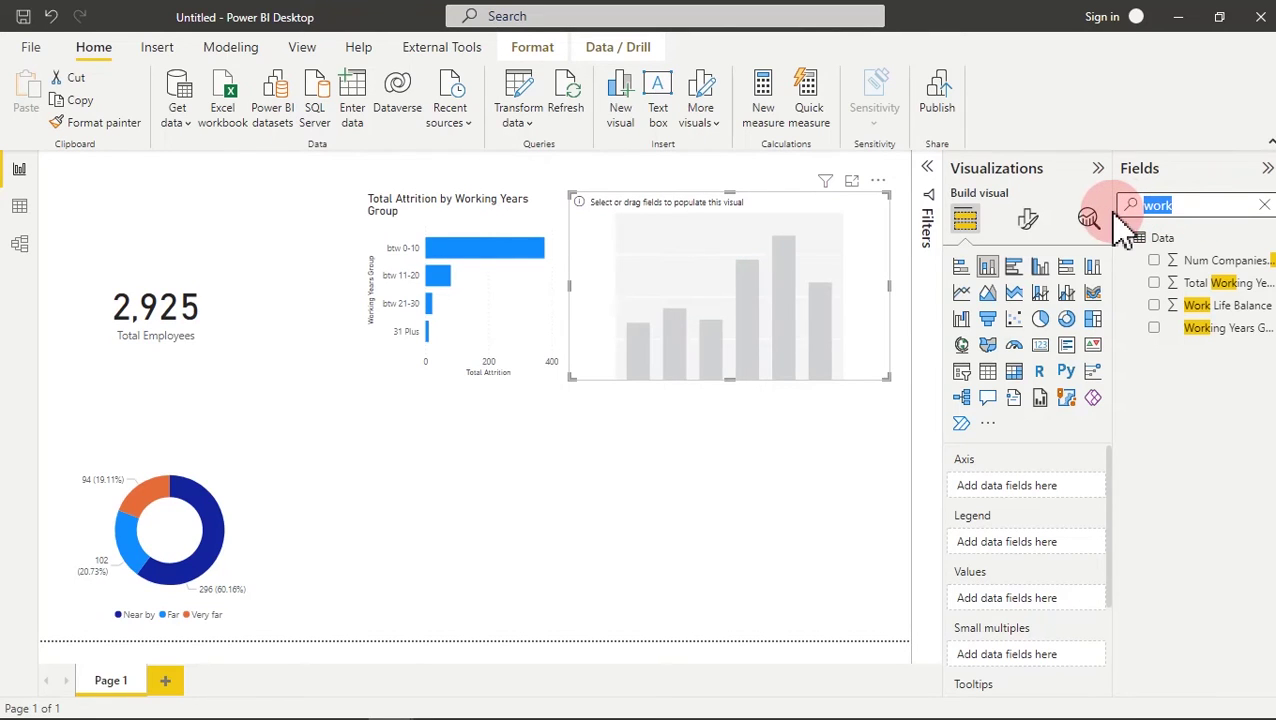
pyautogui.write('job')
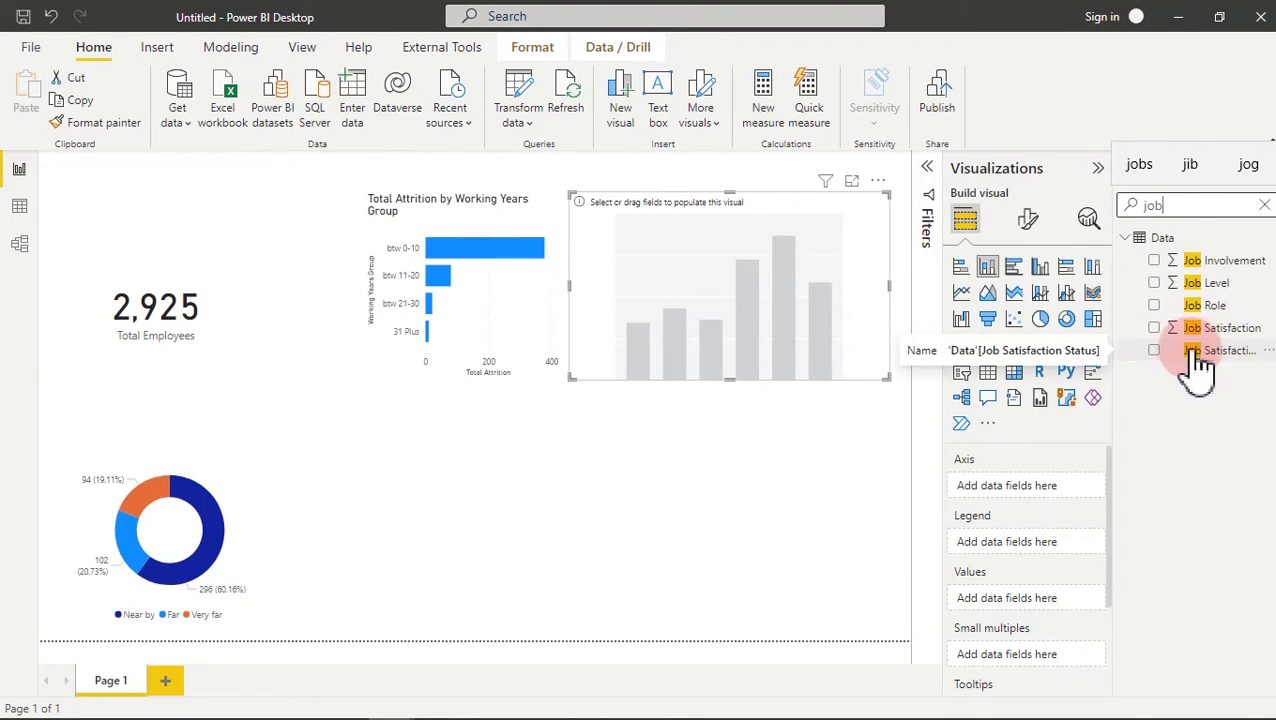
pyautogui.click(1155, 350)
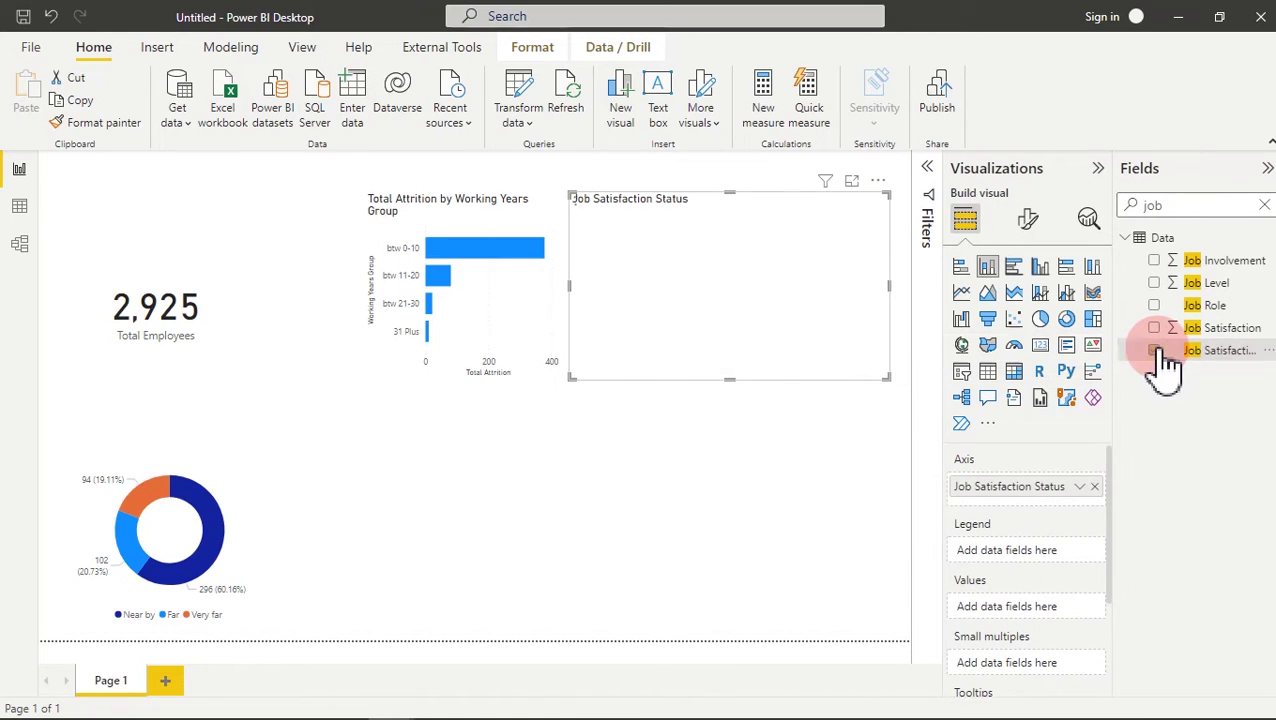
pyautogui.moveTo(1192, 210); pyautogui.dragTo(1118, 225)
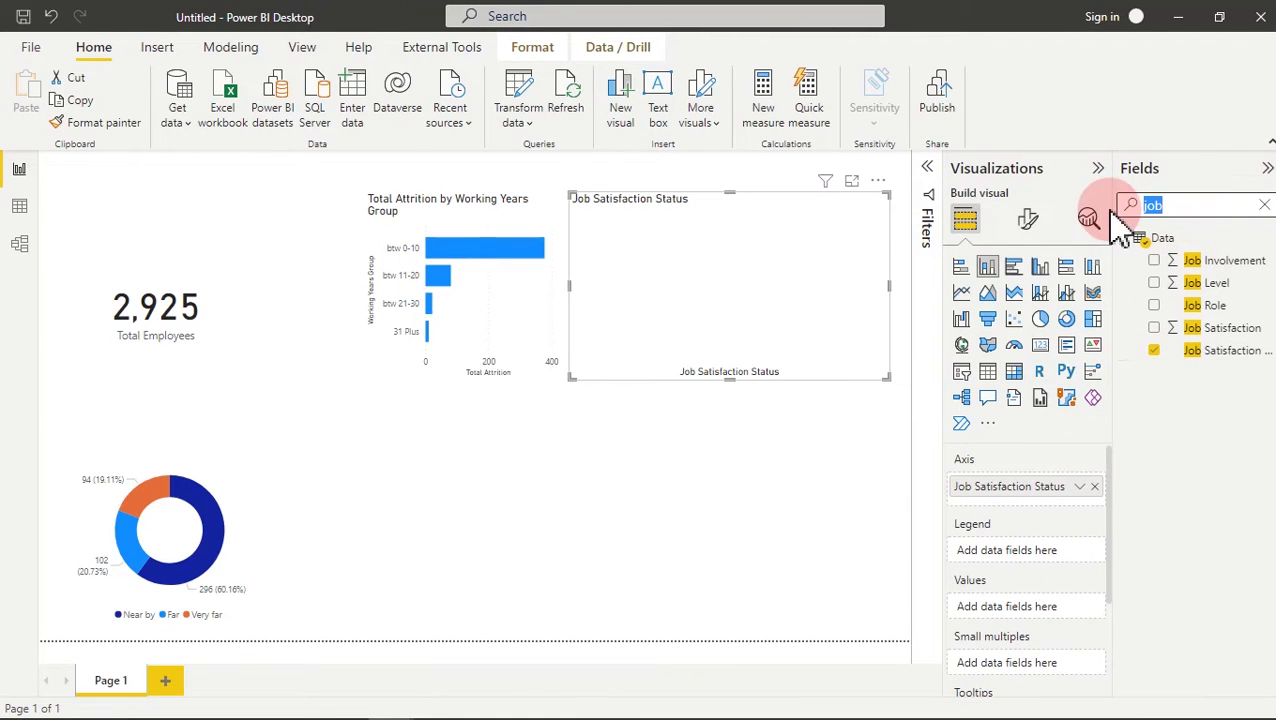
pyautogui.write('tot')
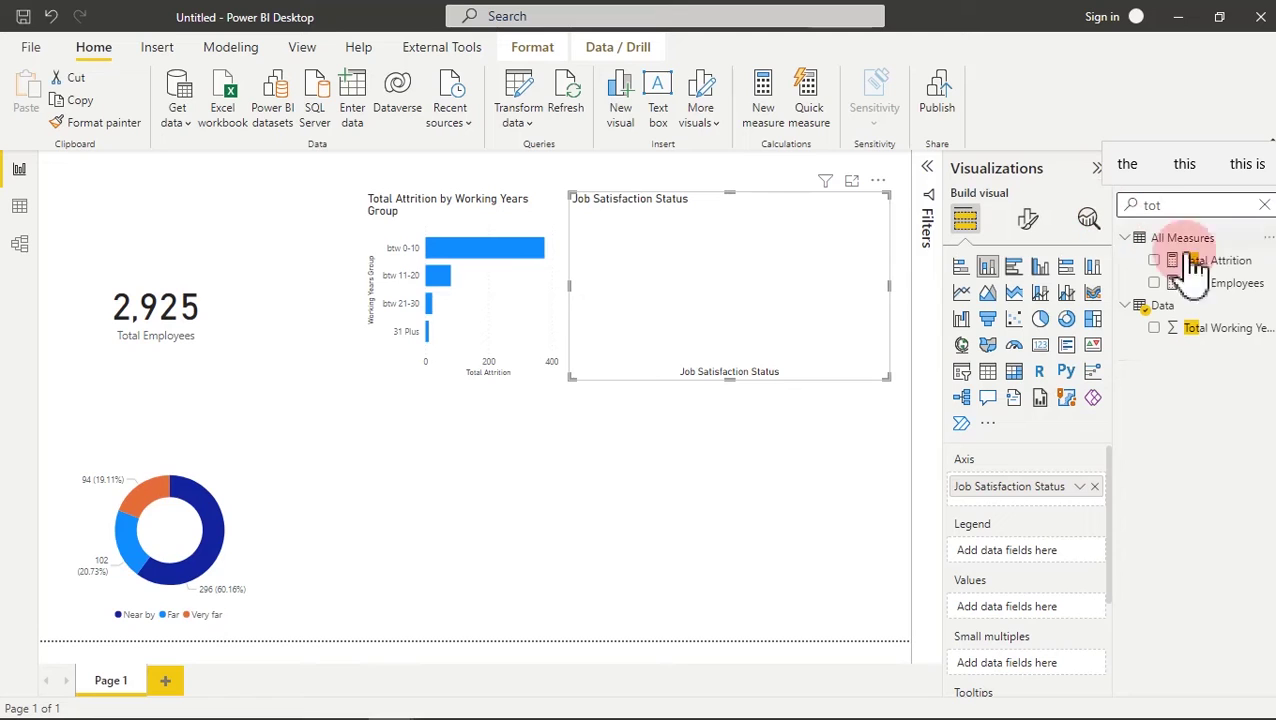
pyautogui.click(1155, 262)
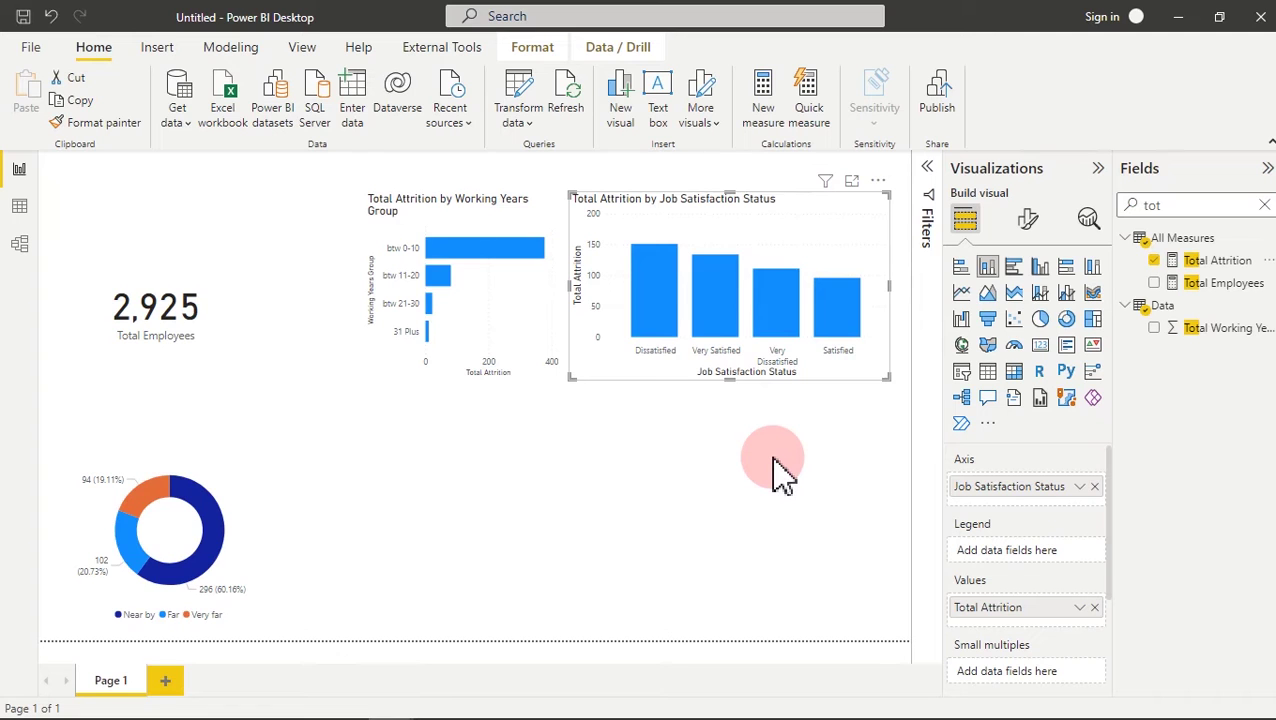
# - Switch to the finished HR Attrition Dashboard report and examine its Total Employees and Attrition Rate cards
pyautogui.moveTo(342, 700)
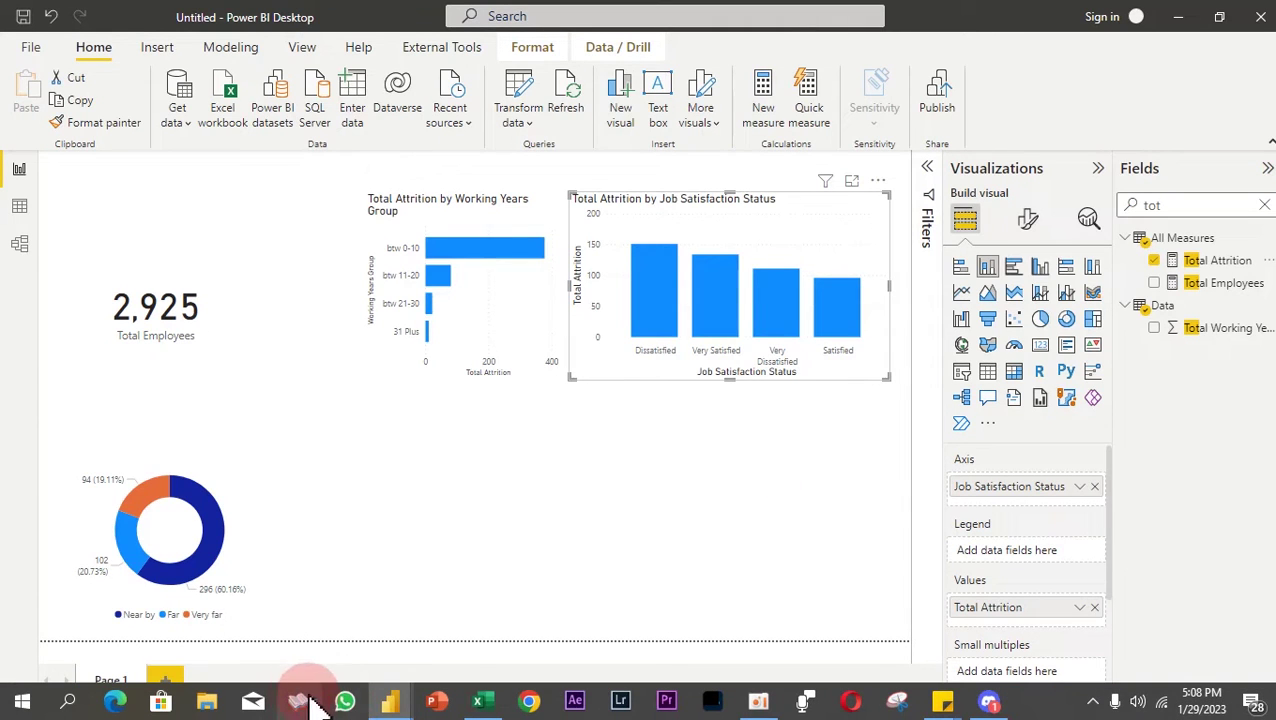
pyautogui.moveTo(397, 711)
pyautogui.moveTo(345, 670)
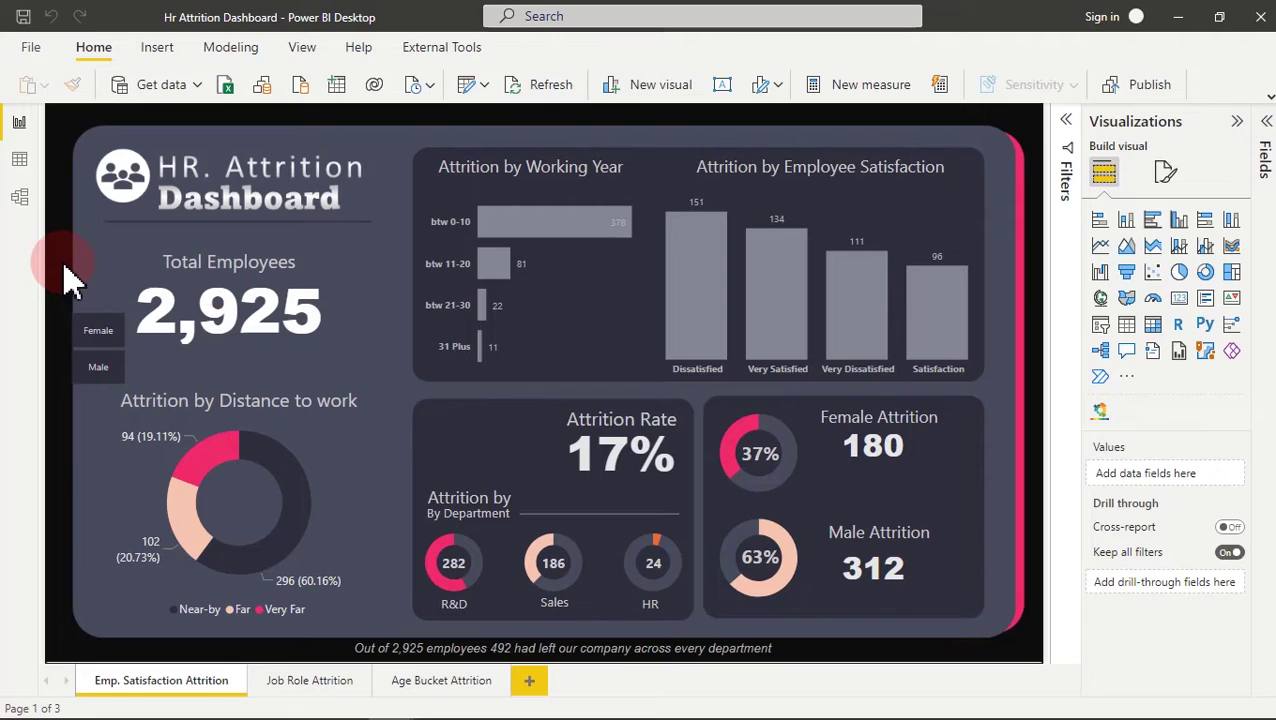
pyautogui.click(653, 425)
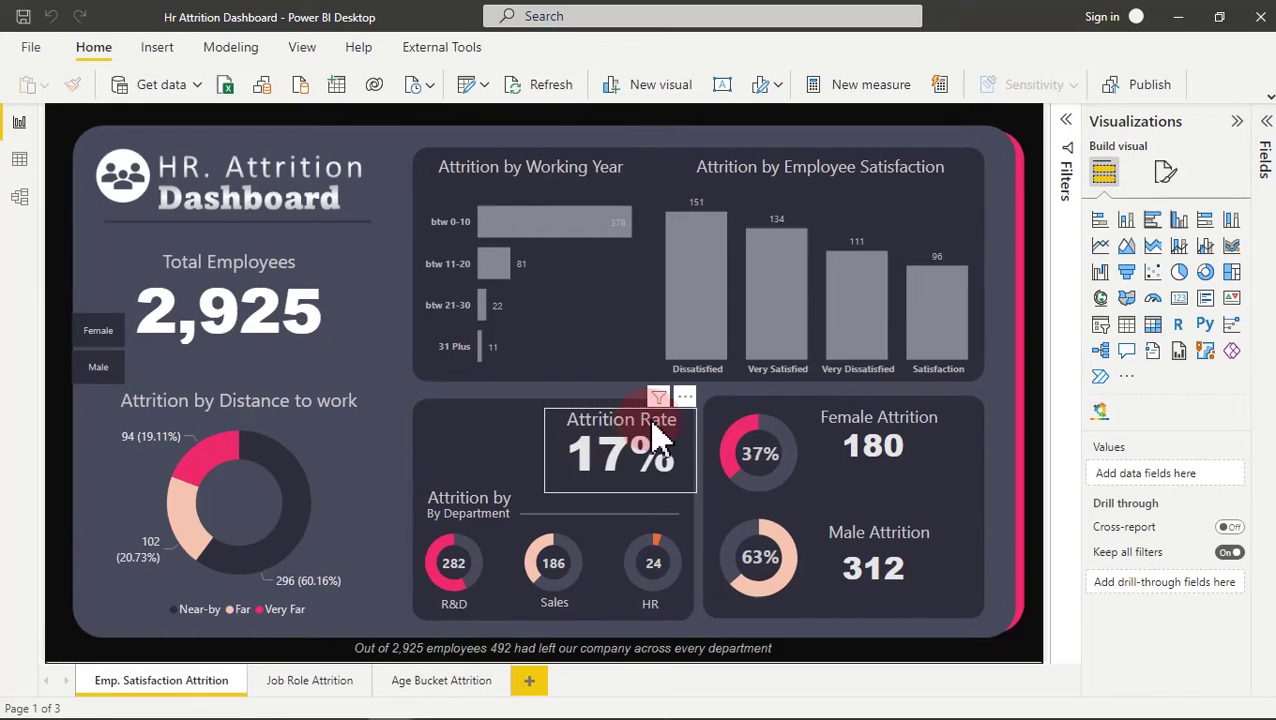
pyautogui.click(280, 318)
pyautogui.click(625, 465)
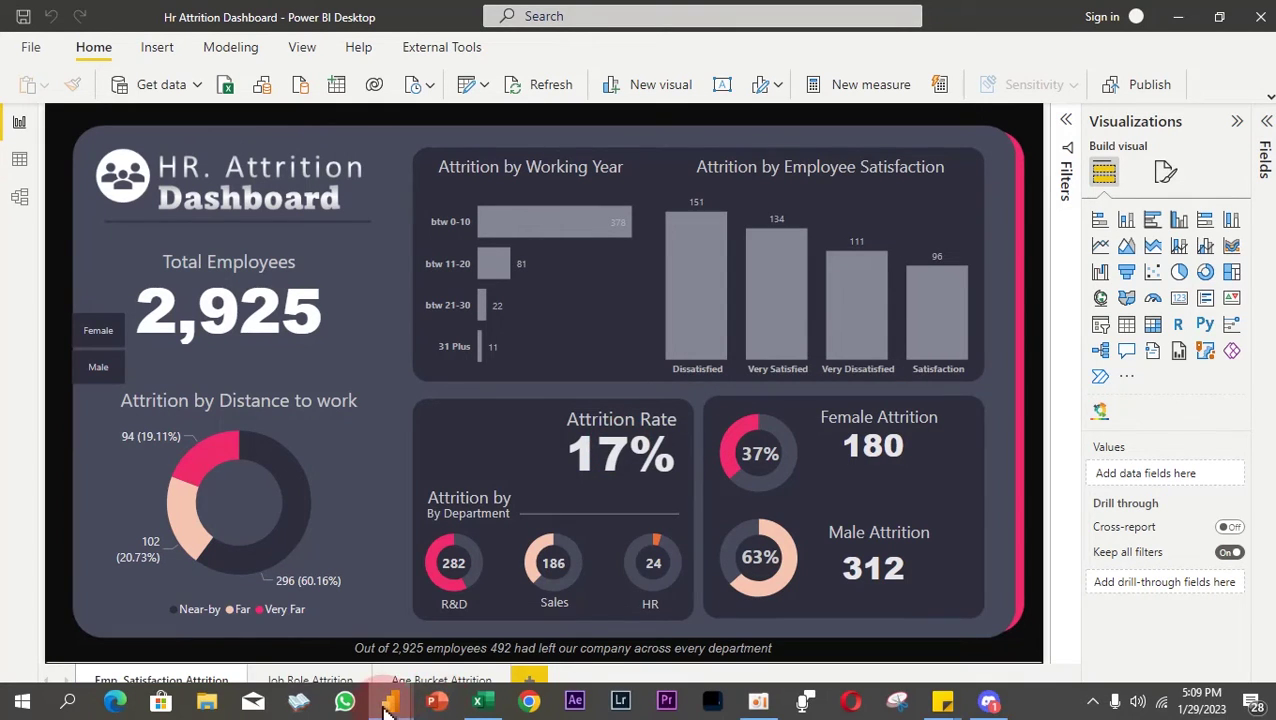
# - Switch to the untitled report and start a new measure in the All Measures table
pyautogui.moveTo(388, 705)
pyautogui.click(510, 628)
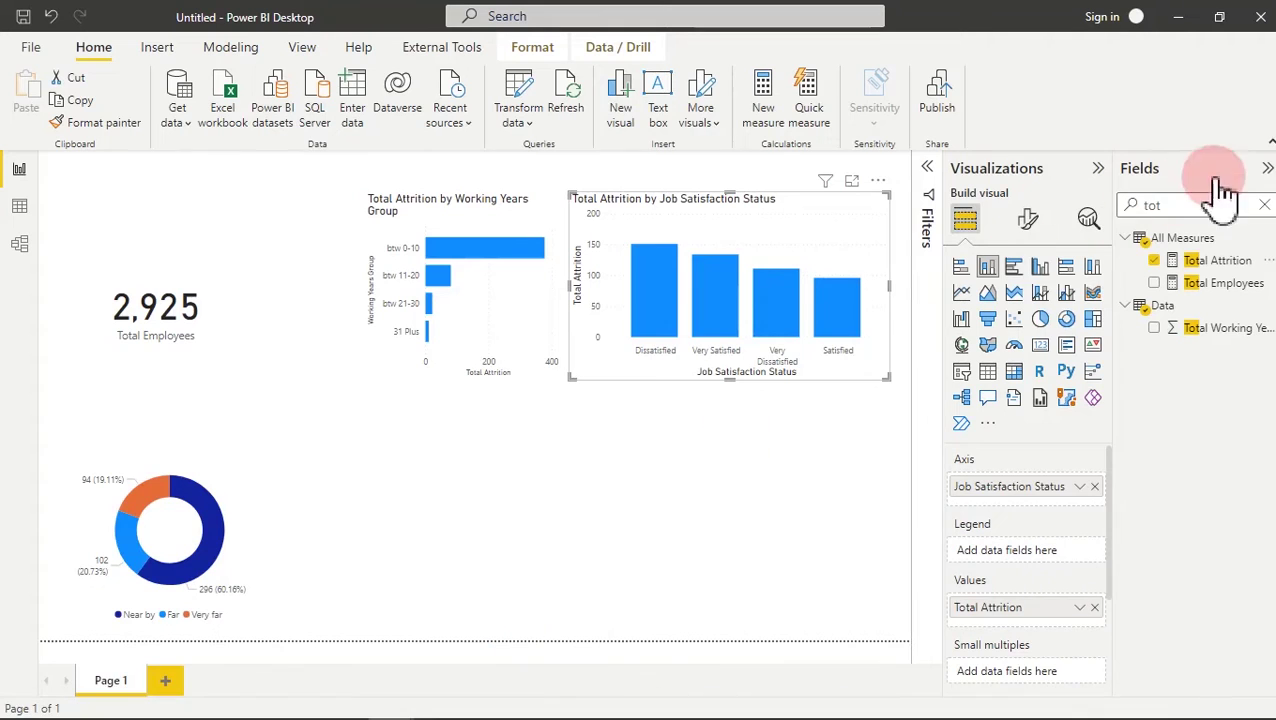
pyautogui.click(1263, 206)
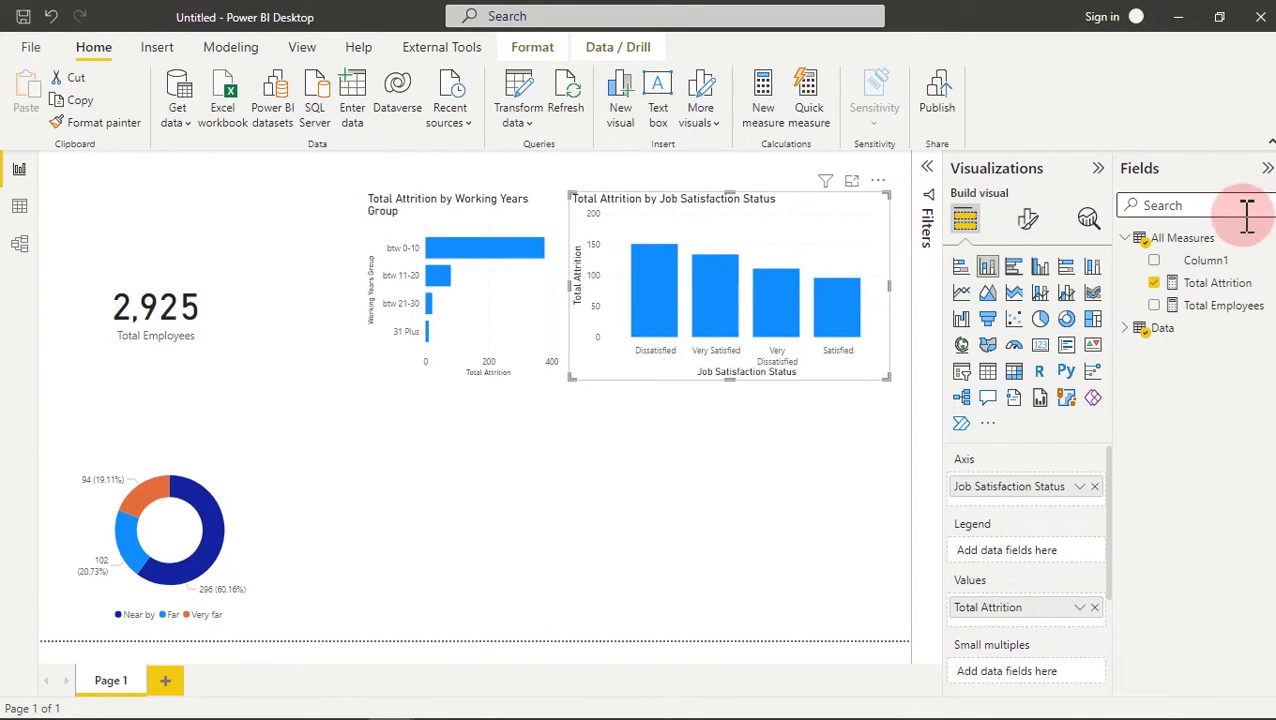
pyautogui.click(1208, 261)
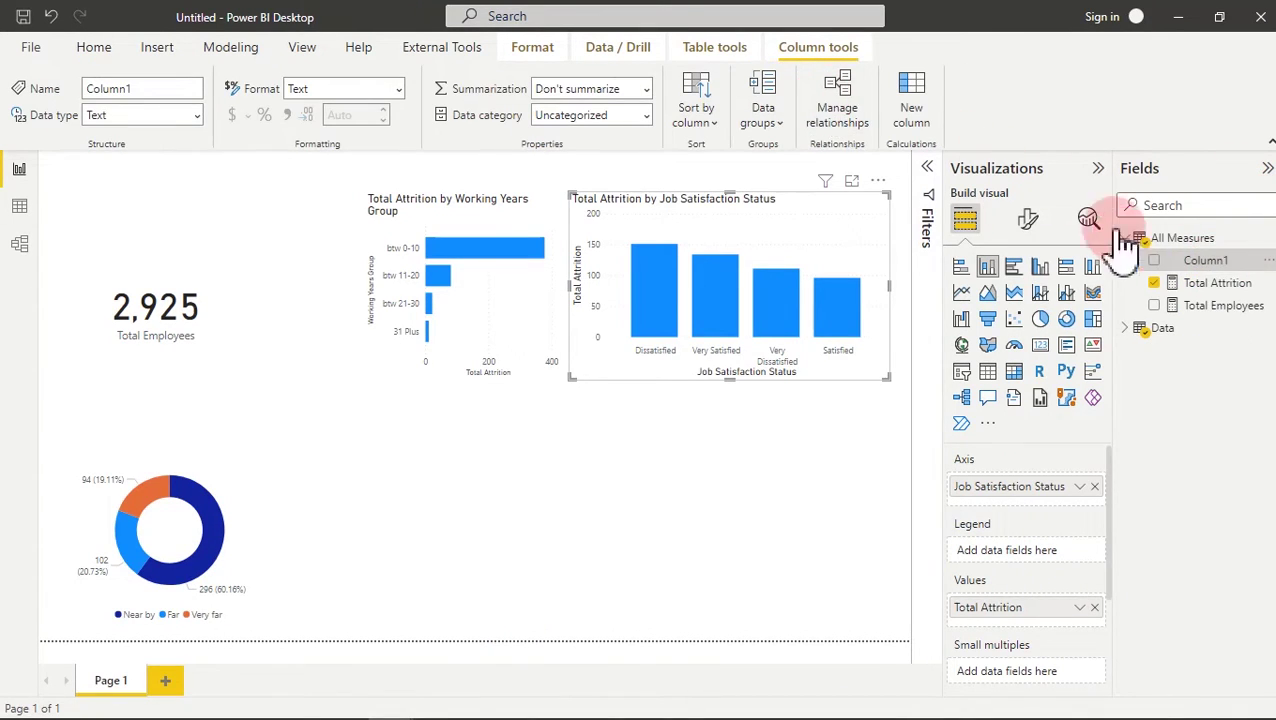
pyautogui.rightClick(1207, 263)
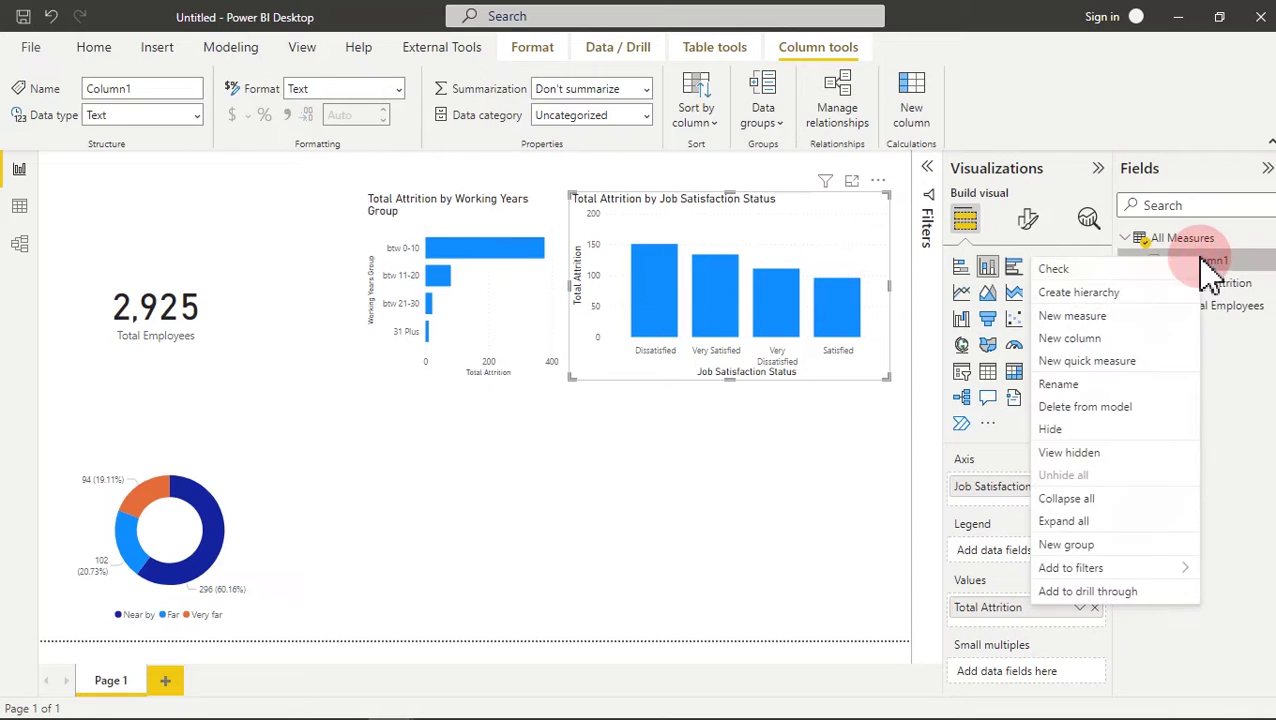
pyautogui.click(1075, 318)
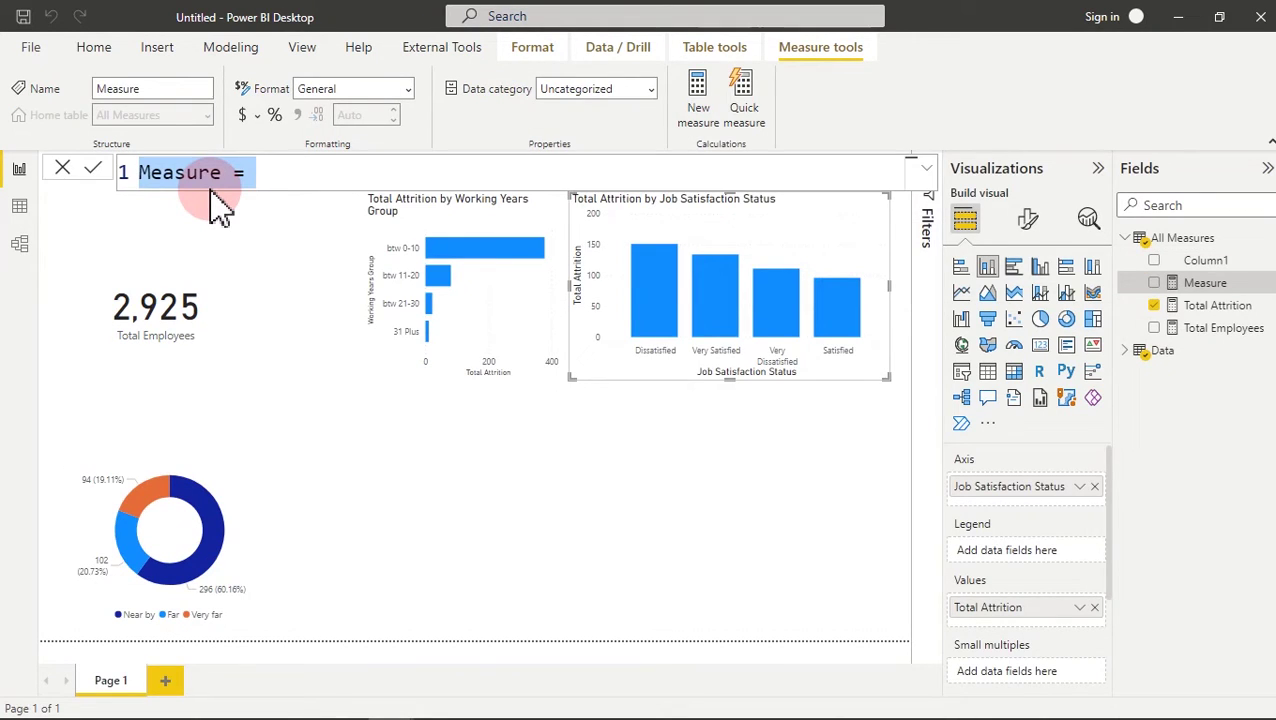
# - Define the measure as % Attrition = DIVIDE([Total Attrition],[Total Employees],0)
pyautogui.write('%')
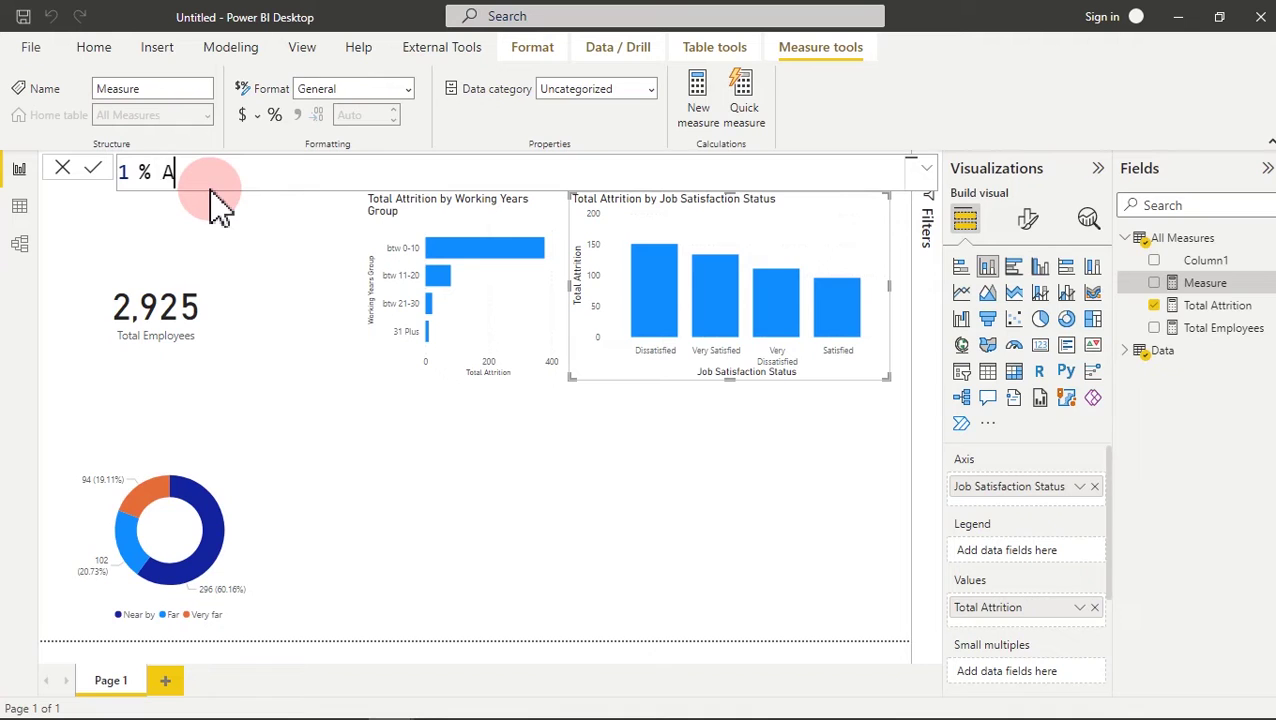
pyautogui.write(' Attrition=di')
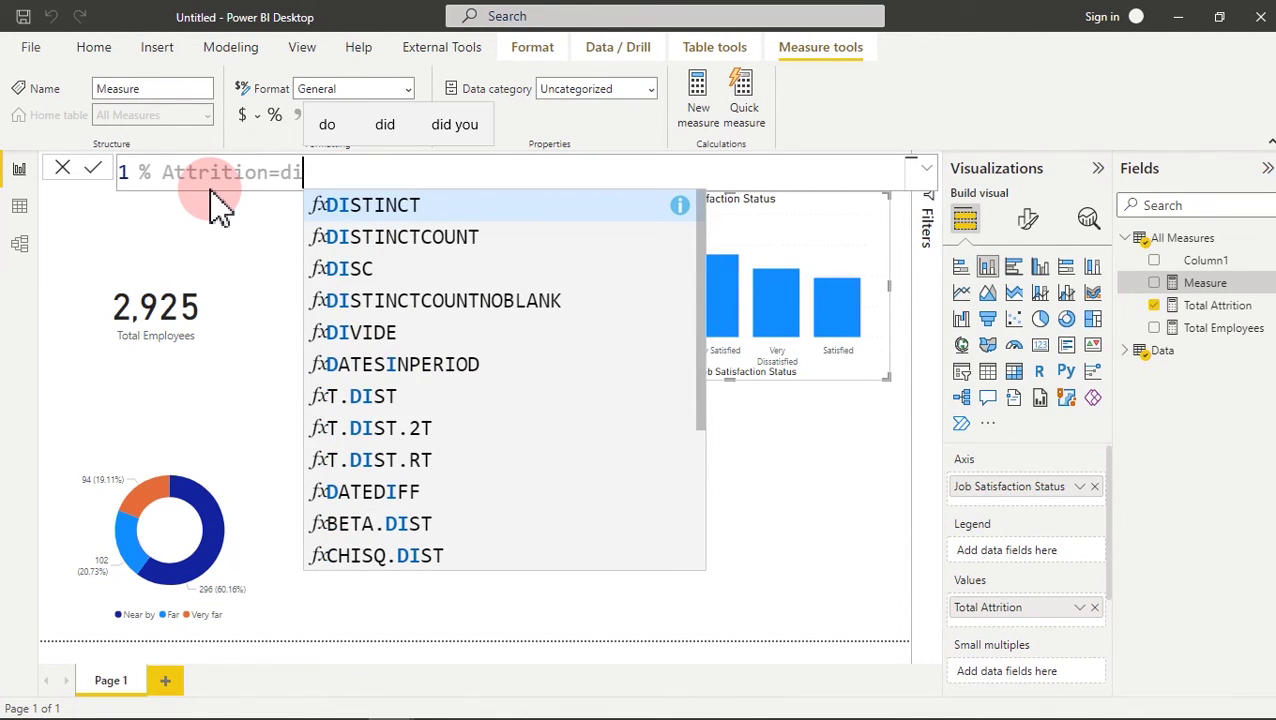
pyautogui.write('v')
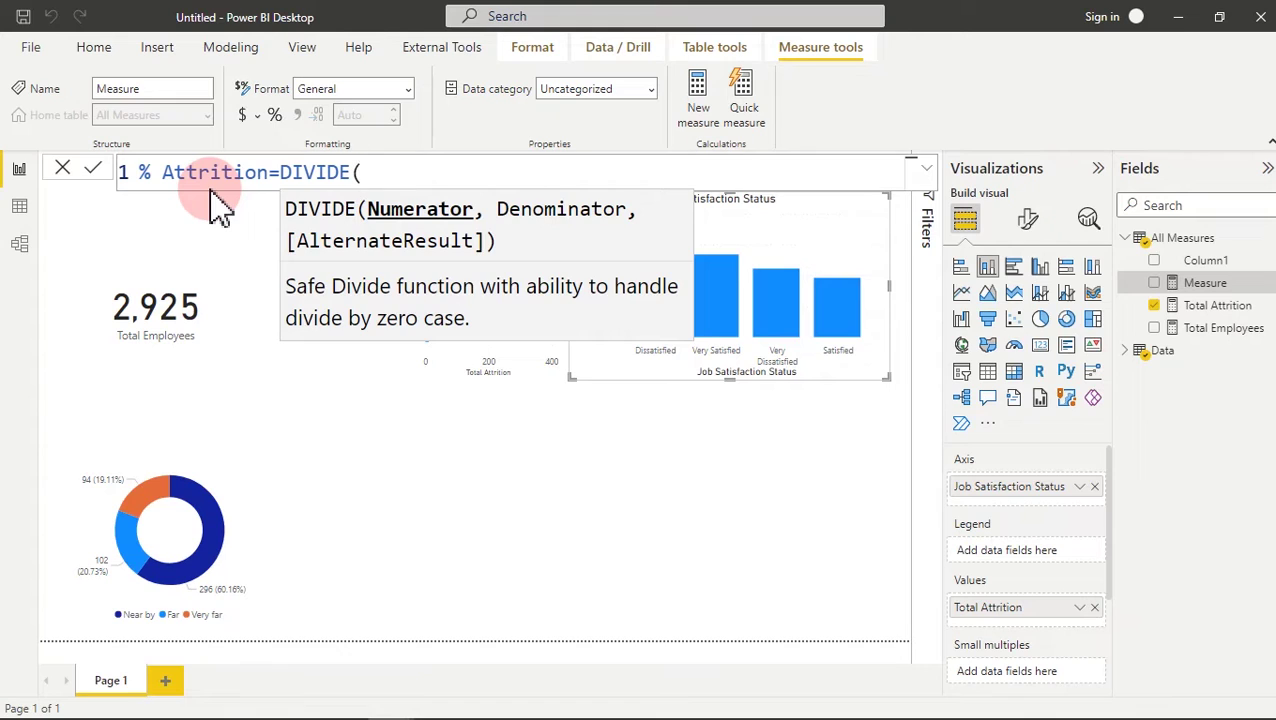
pyautogui.write('[')
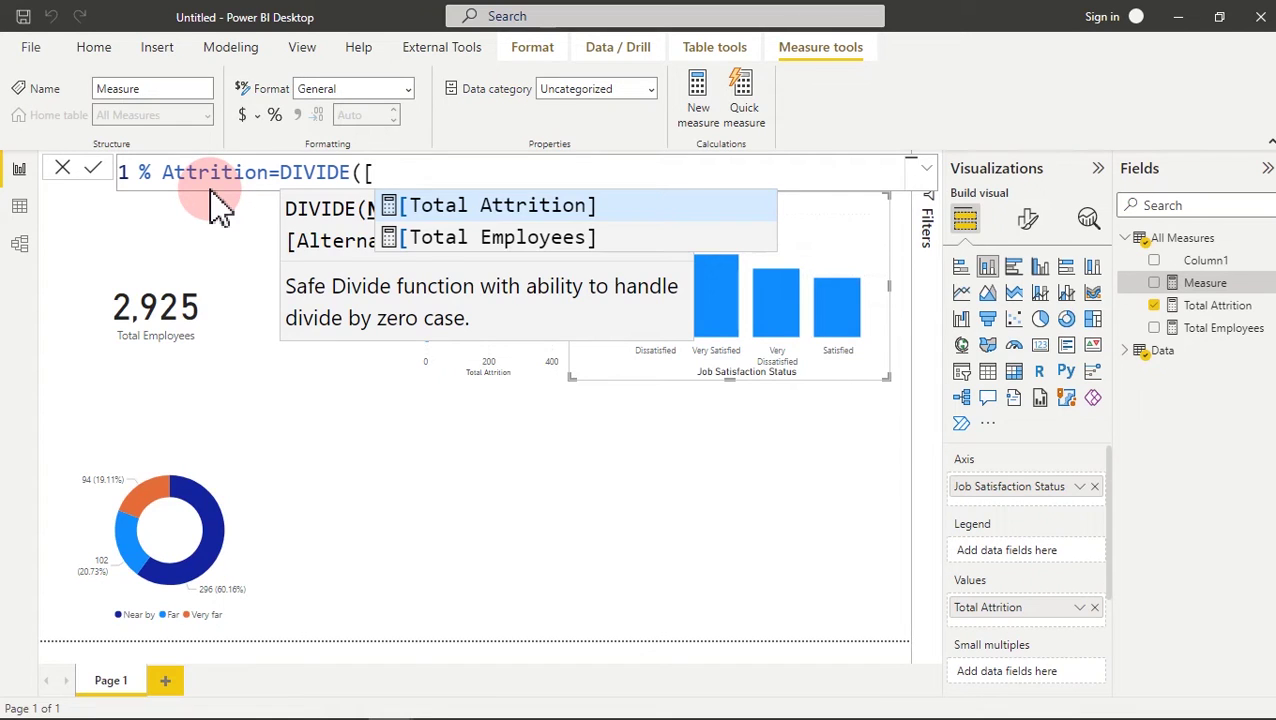
pyautogui.press('Tab')
pyautogui.write(',')
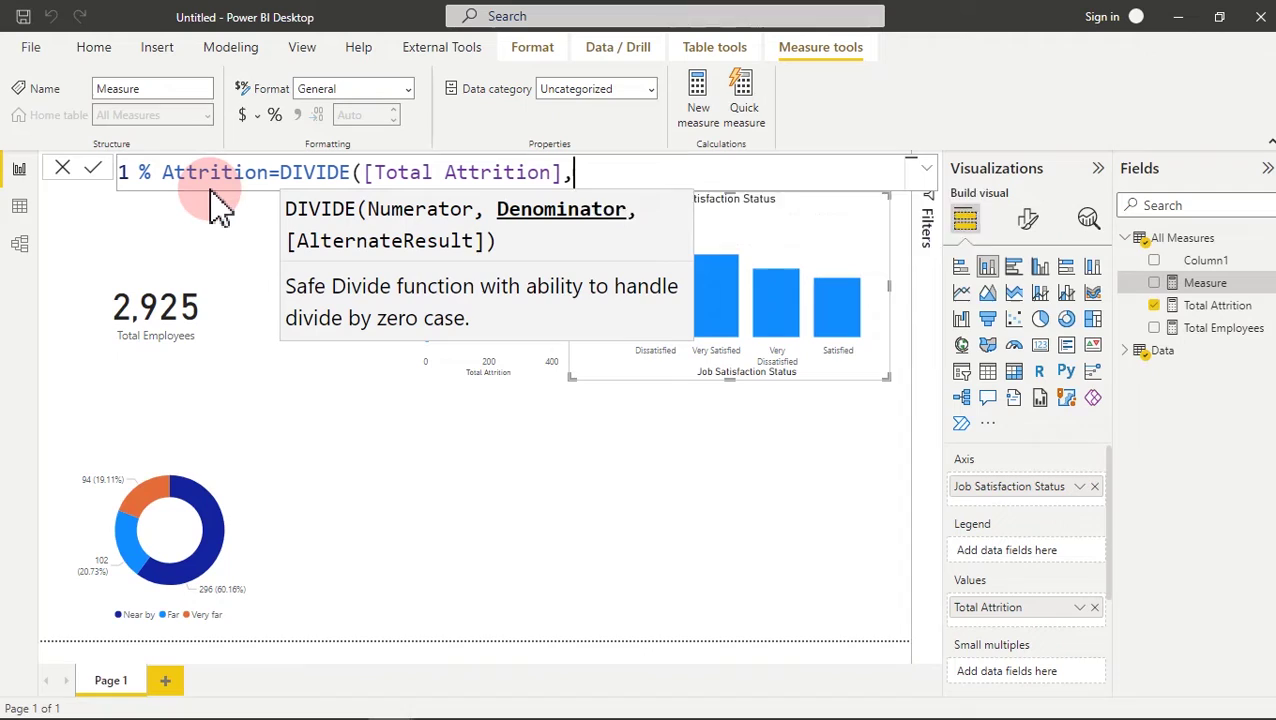
pyautogui.write('[')
pyautogui.press('Down')
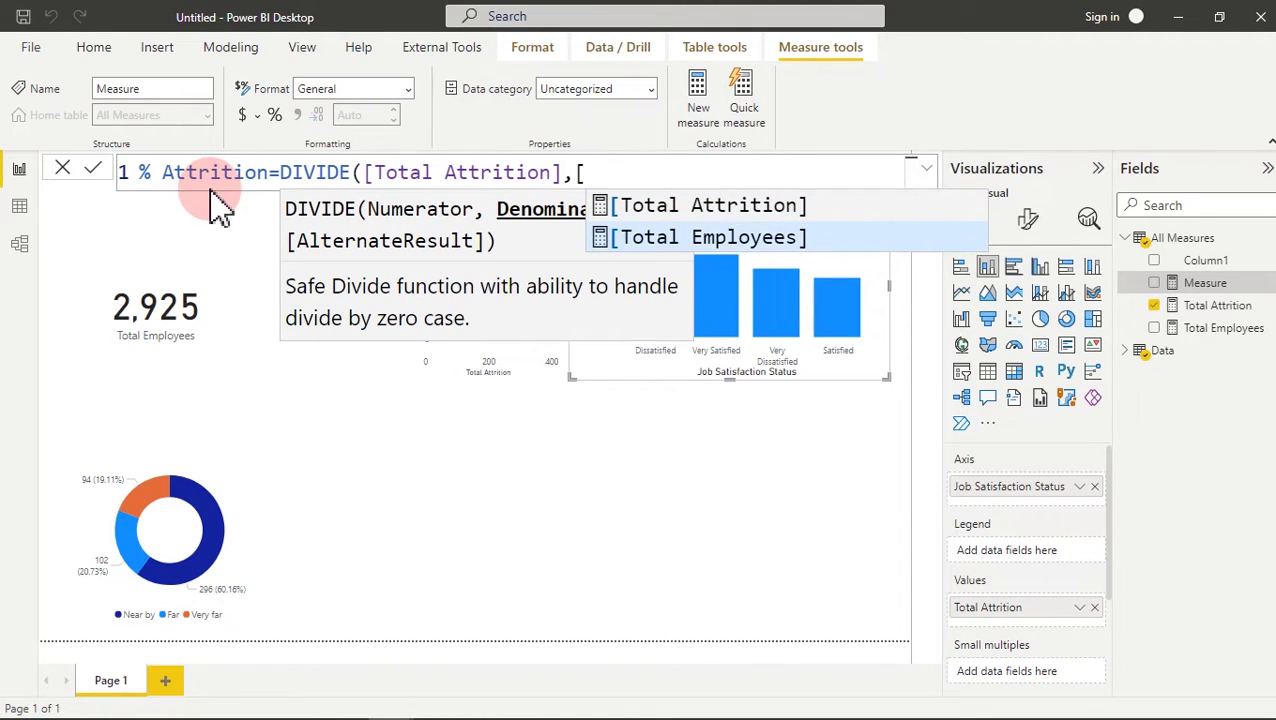
pyautogui.press('Tab')
pyautogui.write(',')
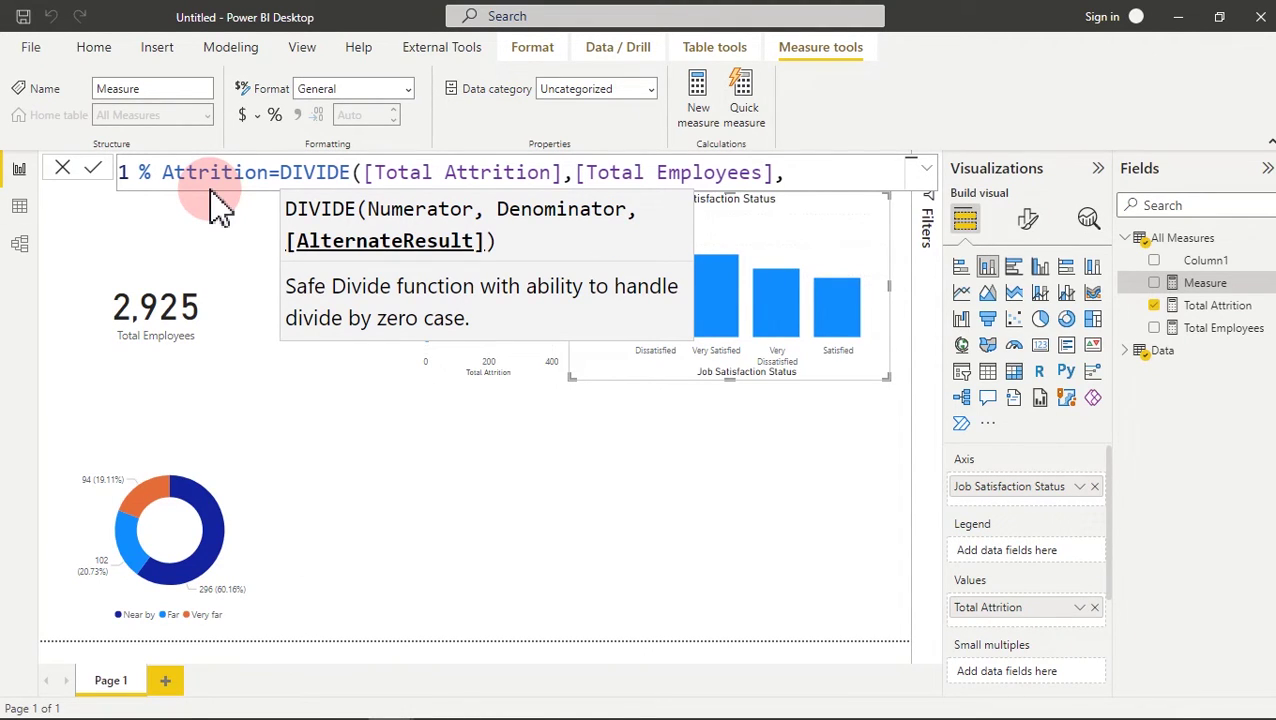
pyautogui.write('0)')
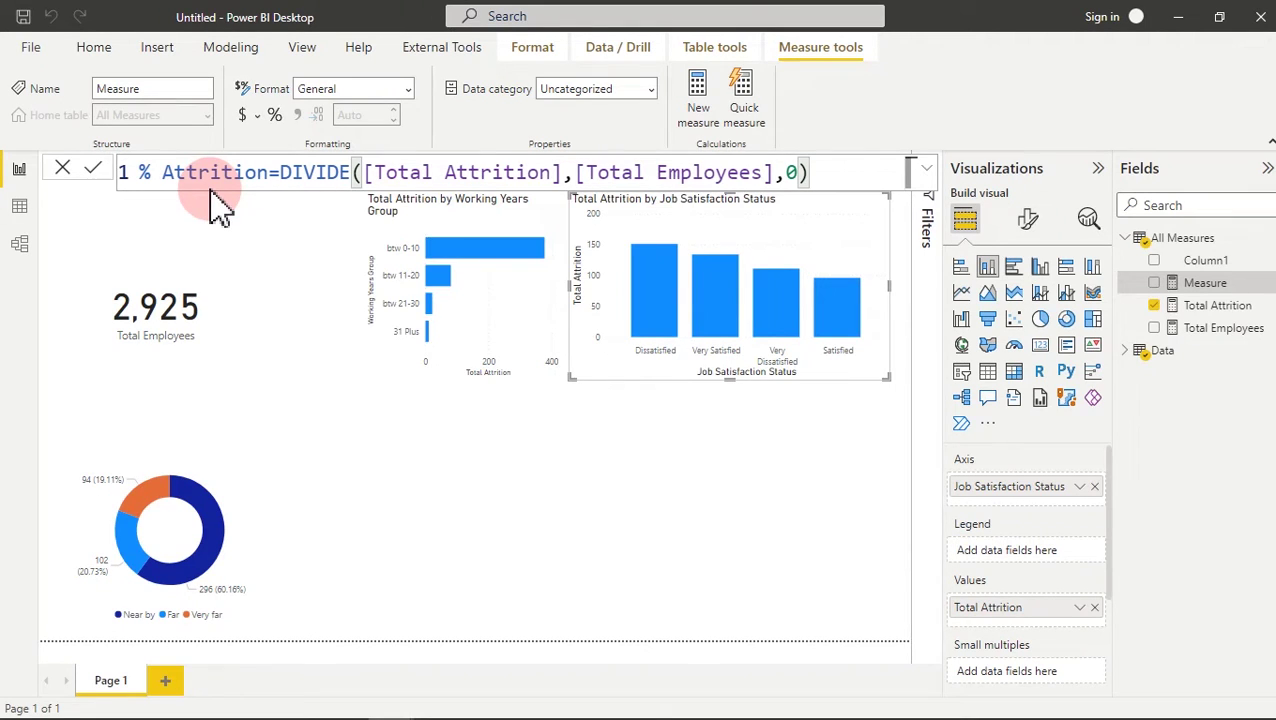
pyautogui.press('Return')
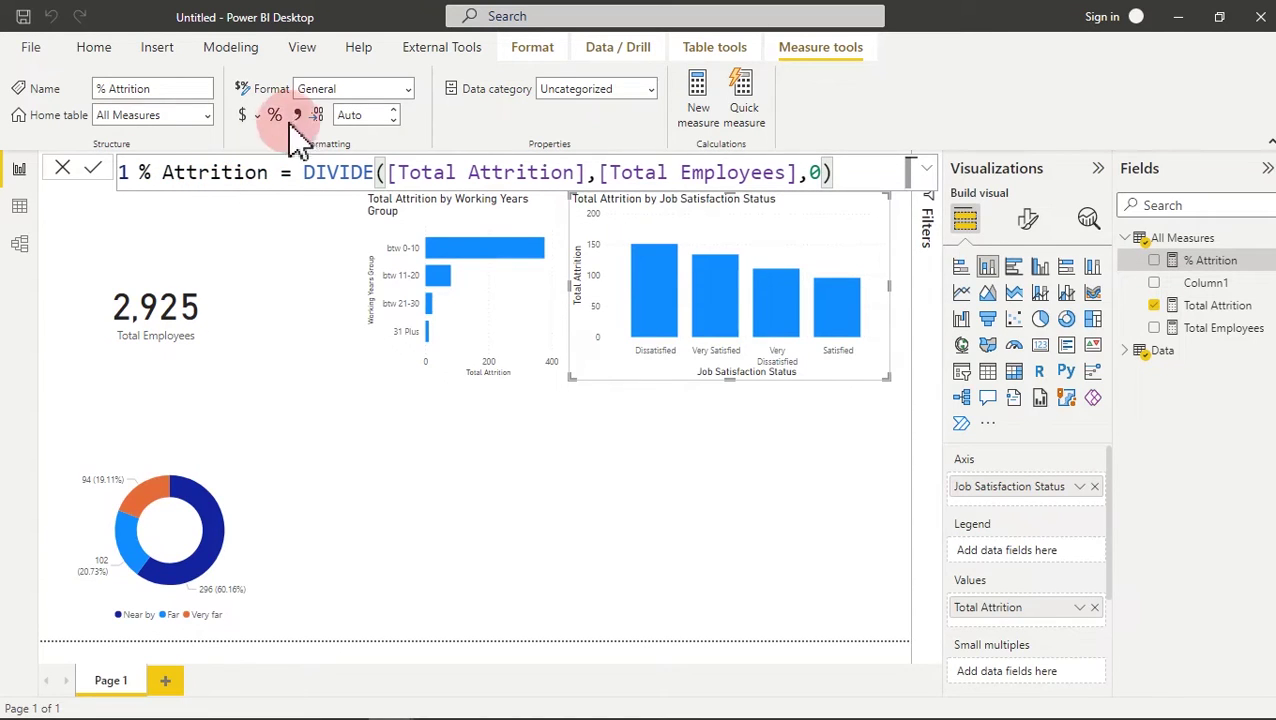
# - Format the % Attrition measure as a percentage with 0 decimal places
pyautogui.click(408, 89)
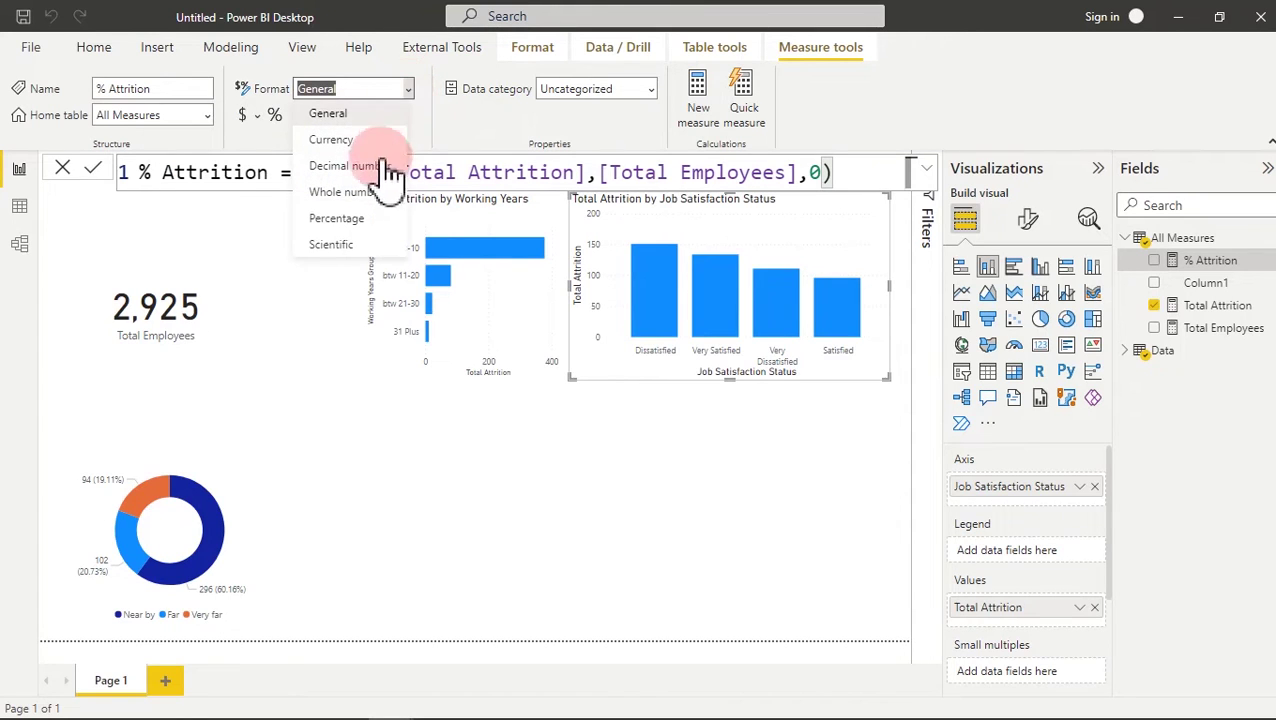
pyautogui.click(350, 222)
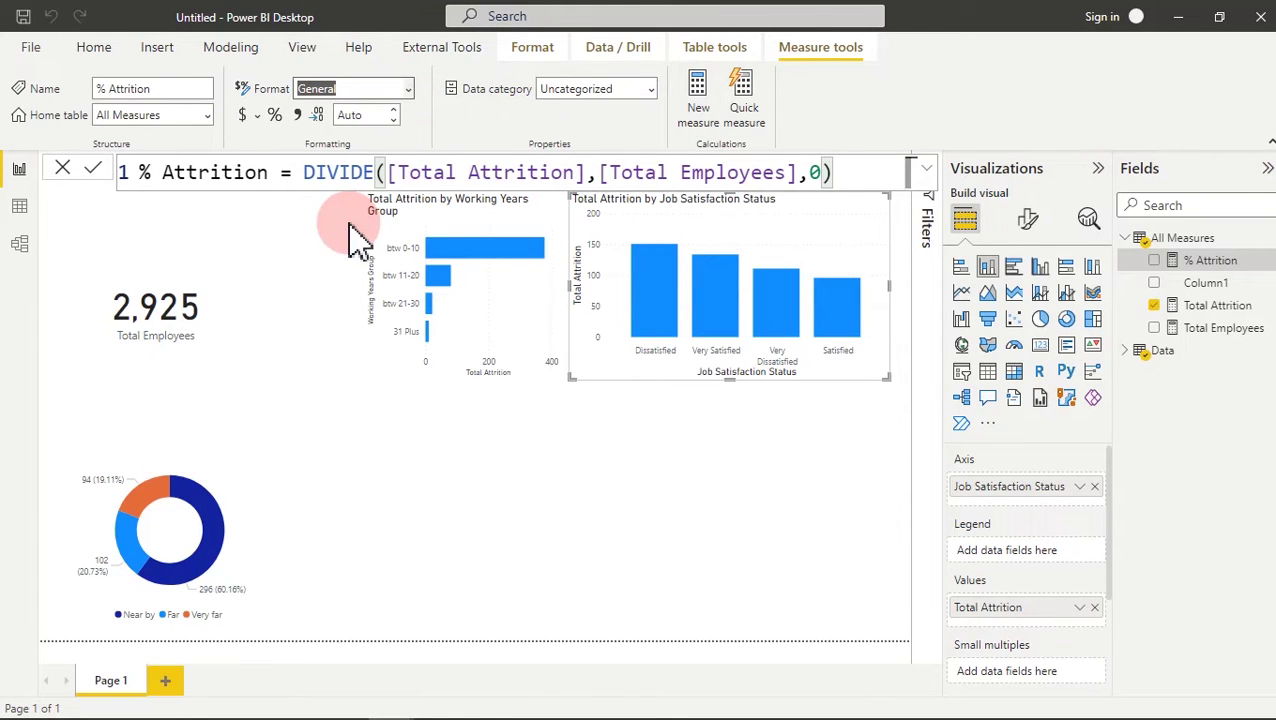
pyautogui.click(362, 117)
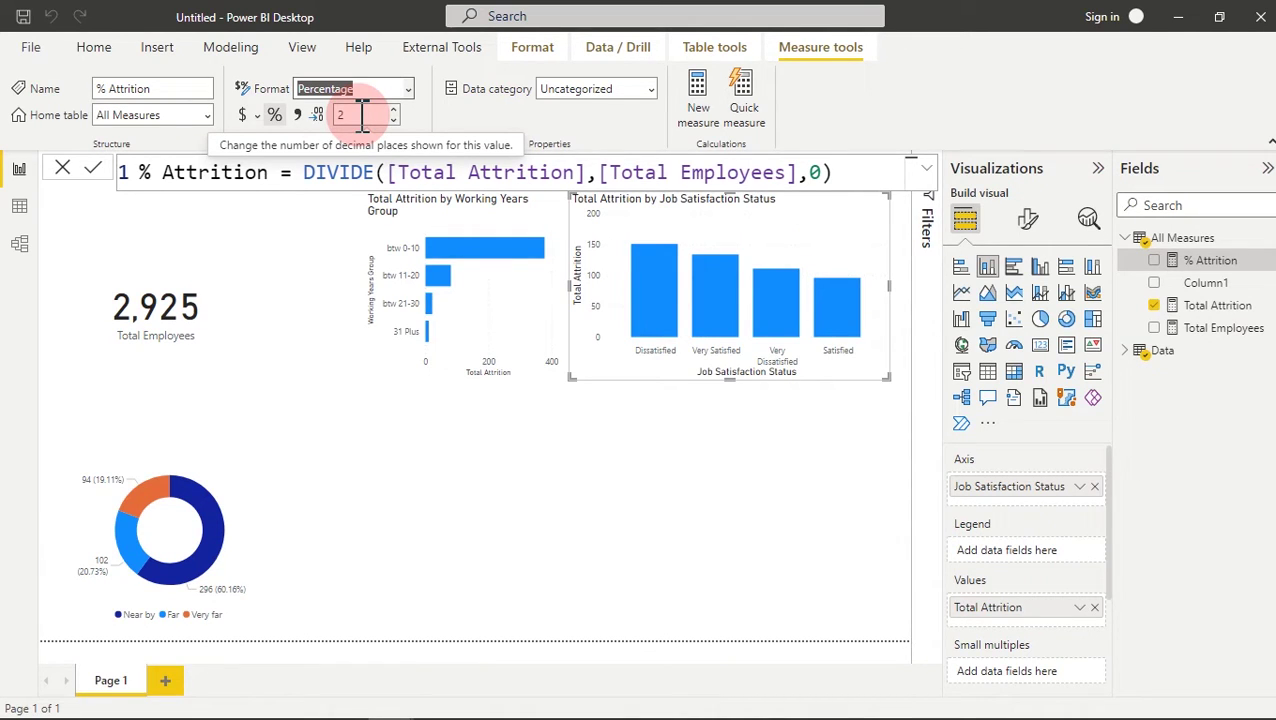
pyautogui.click(362, 115)
pyautogui.write('2')
pyautogui.press('Return')
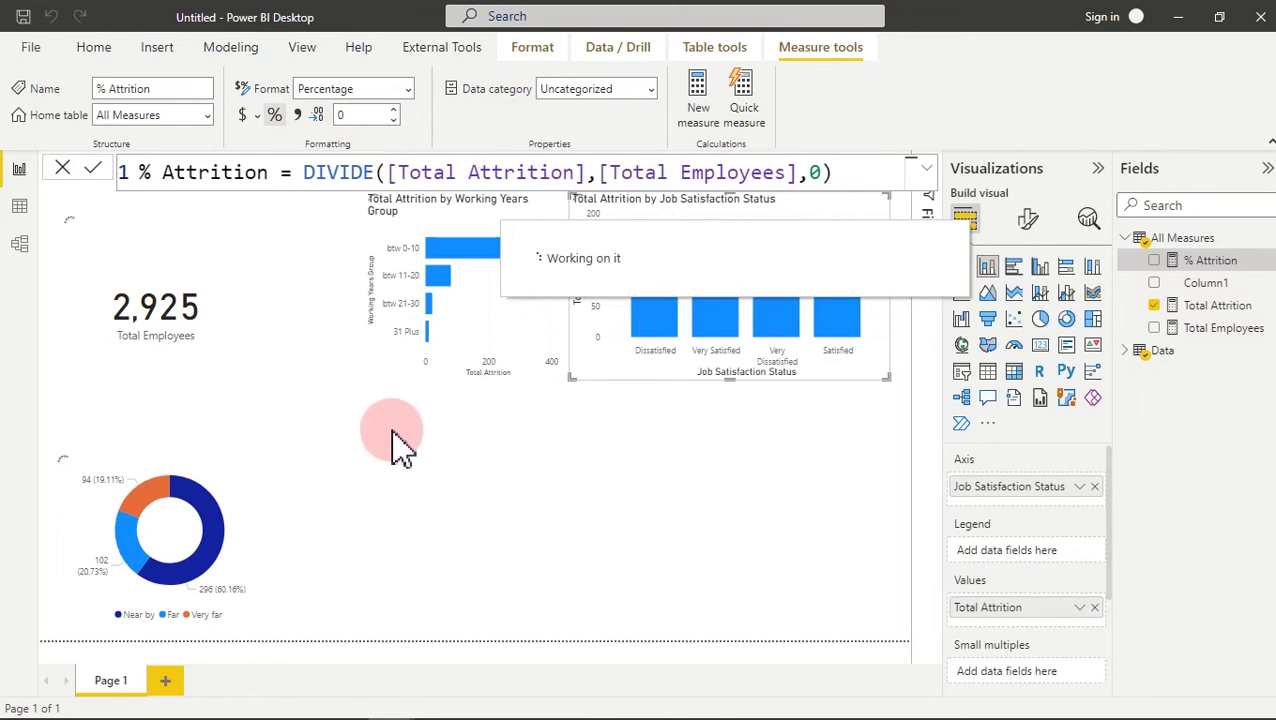
# - Add a card showing % Attrition and shrink it to a small box below the Working Years Group chart
pyautogui.click(421, 450)
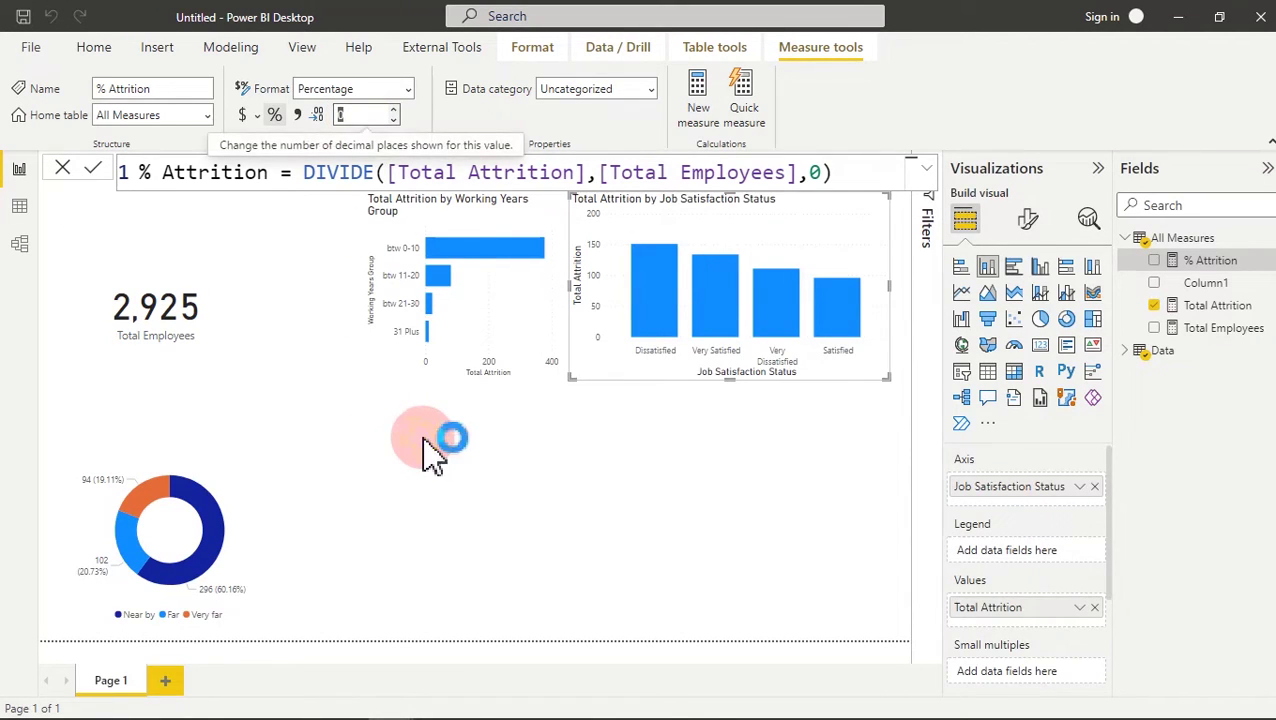
pyautogui.click(1040, 345)
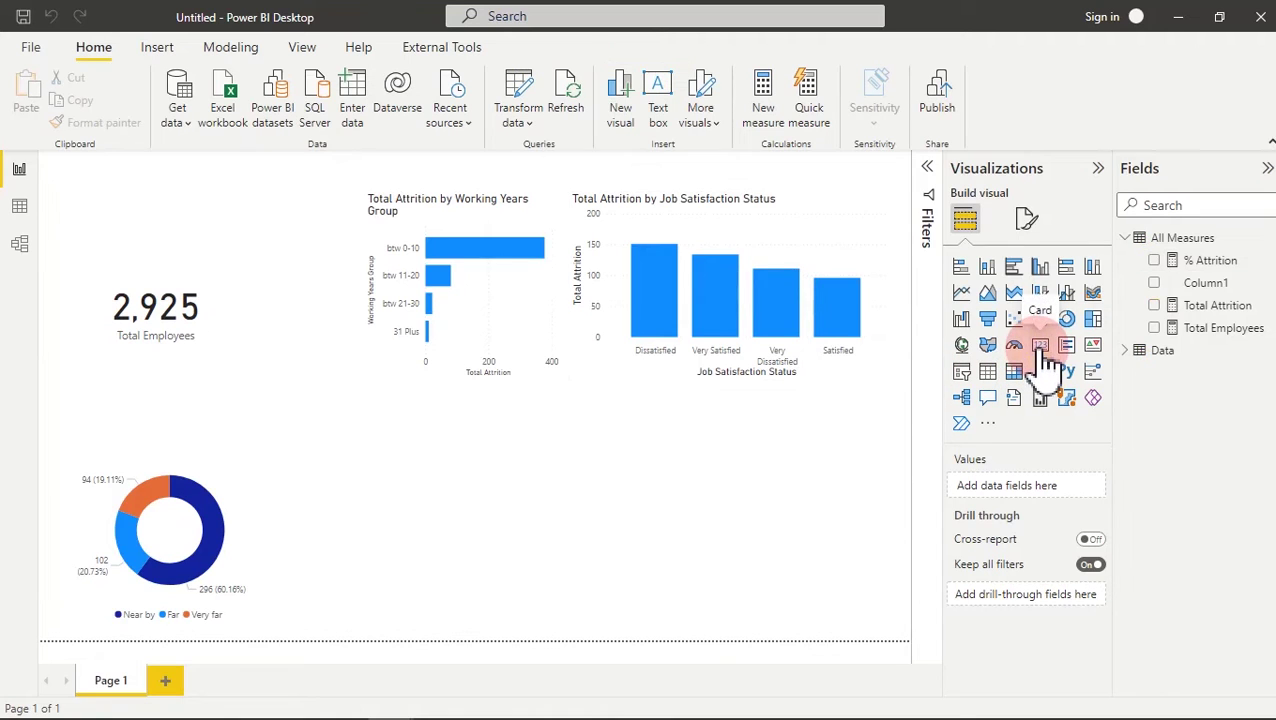
pyautogui.click(1155, 261)
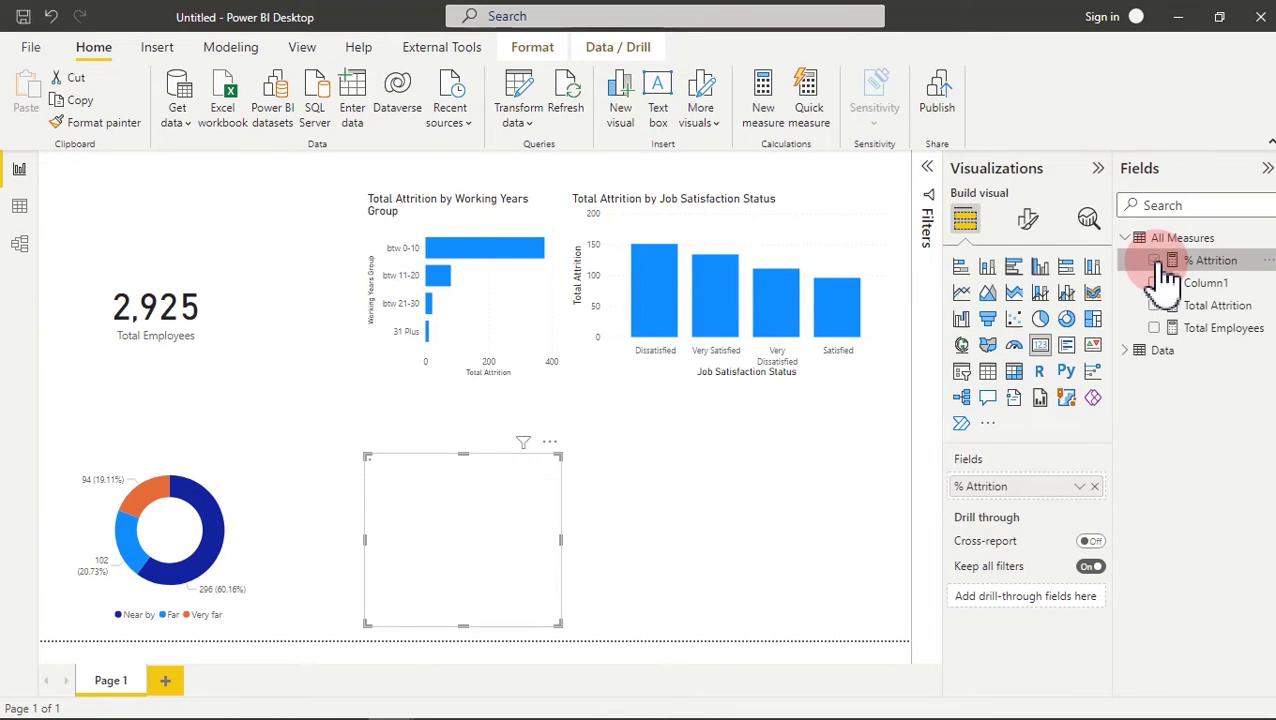
pyautogui.moveTo(559, 622); pyautogui.dragTo(515, 486)
# - Compare the layout with the finished HR Attrition Dashboard and shift the % Attrition card slightly to the left
pyautogui.moveTo(300, 712)
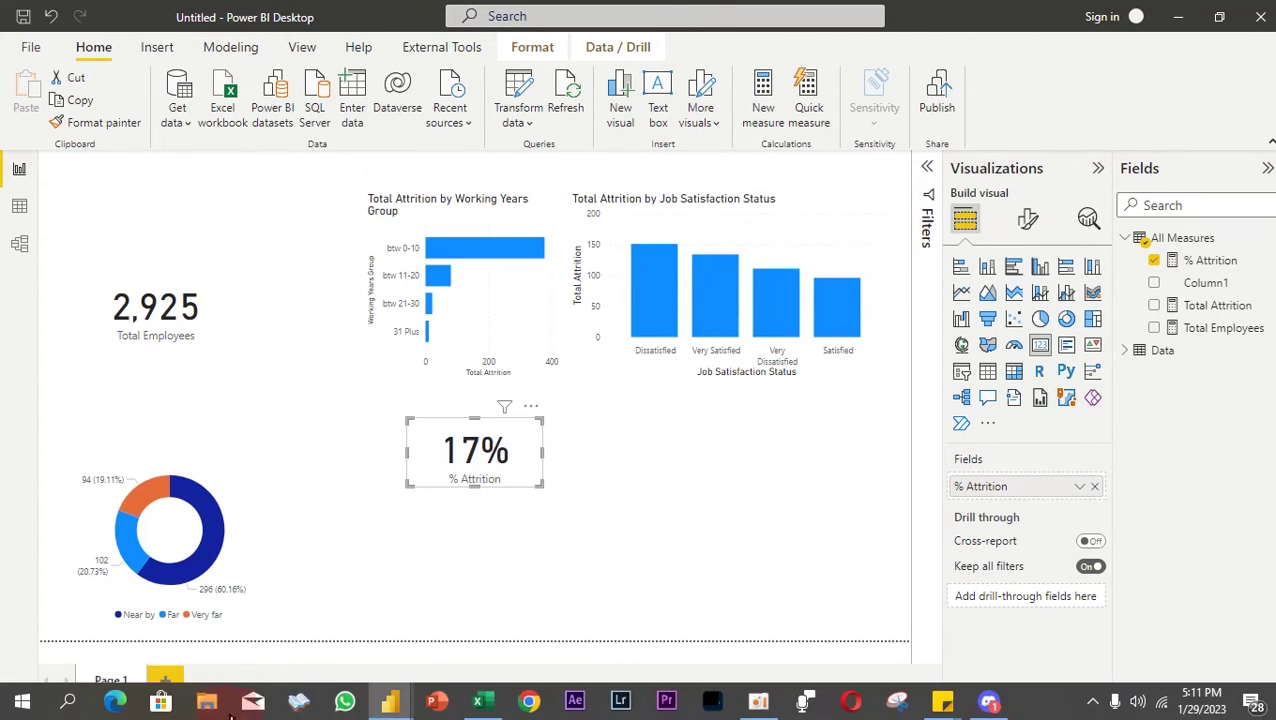
pyautogui.click(392, 705)
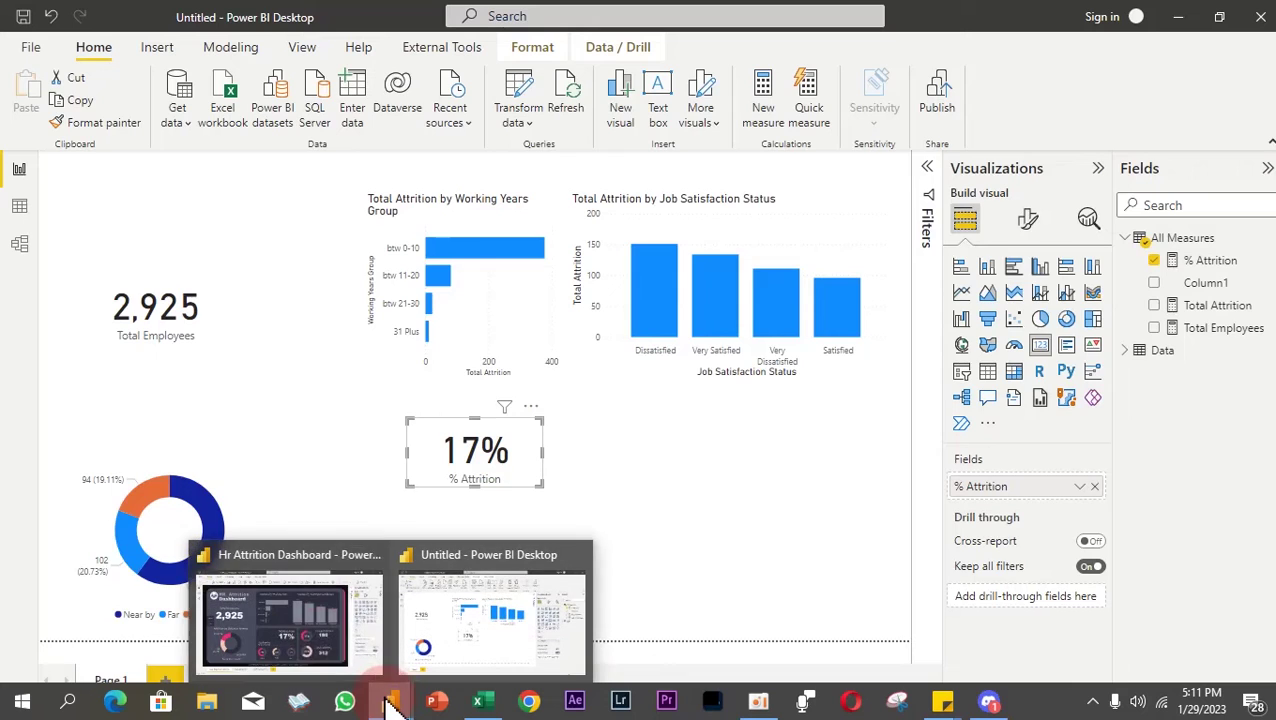
pyautogui.click(315, 646)
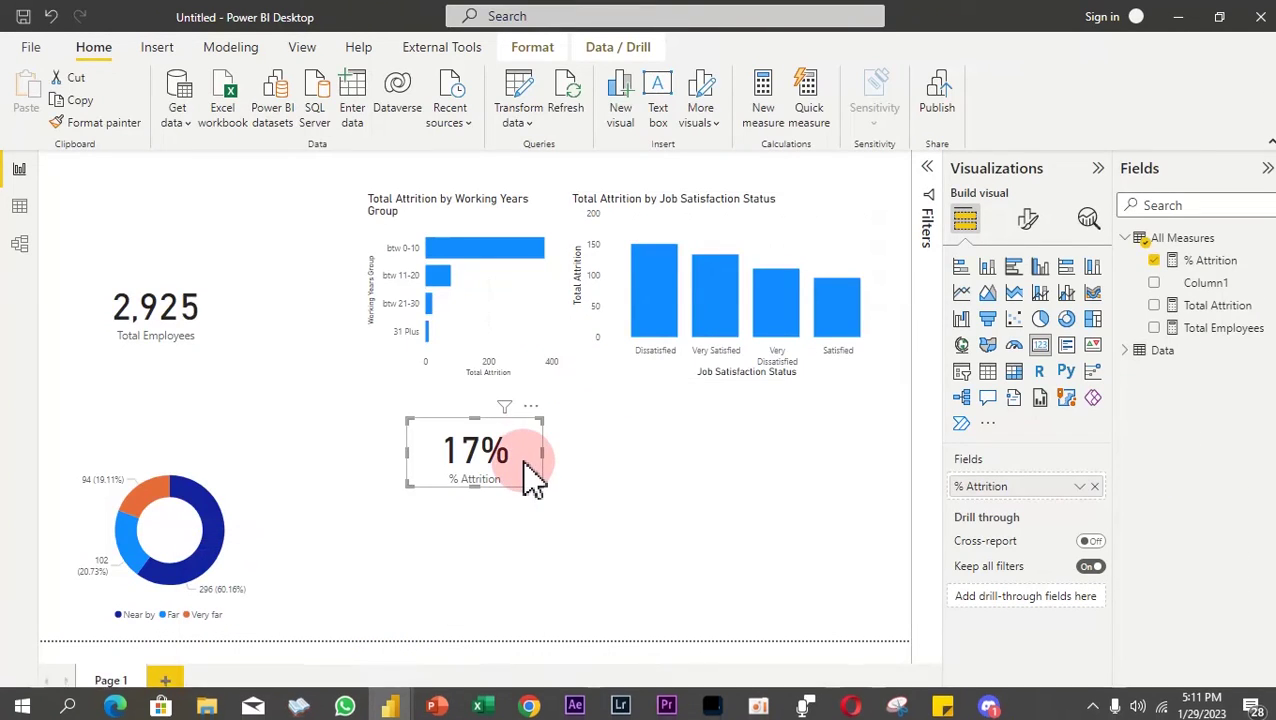
pyautogui.moveTo(535, 482); pyautogui.dragTo(524, 480)
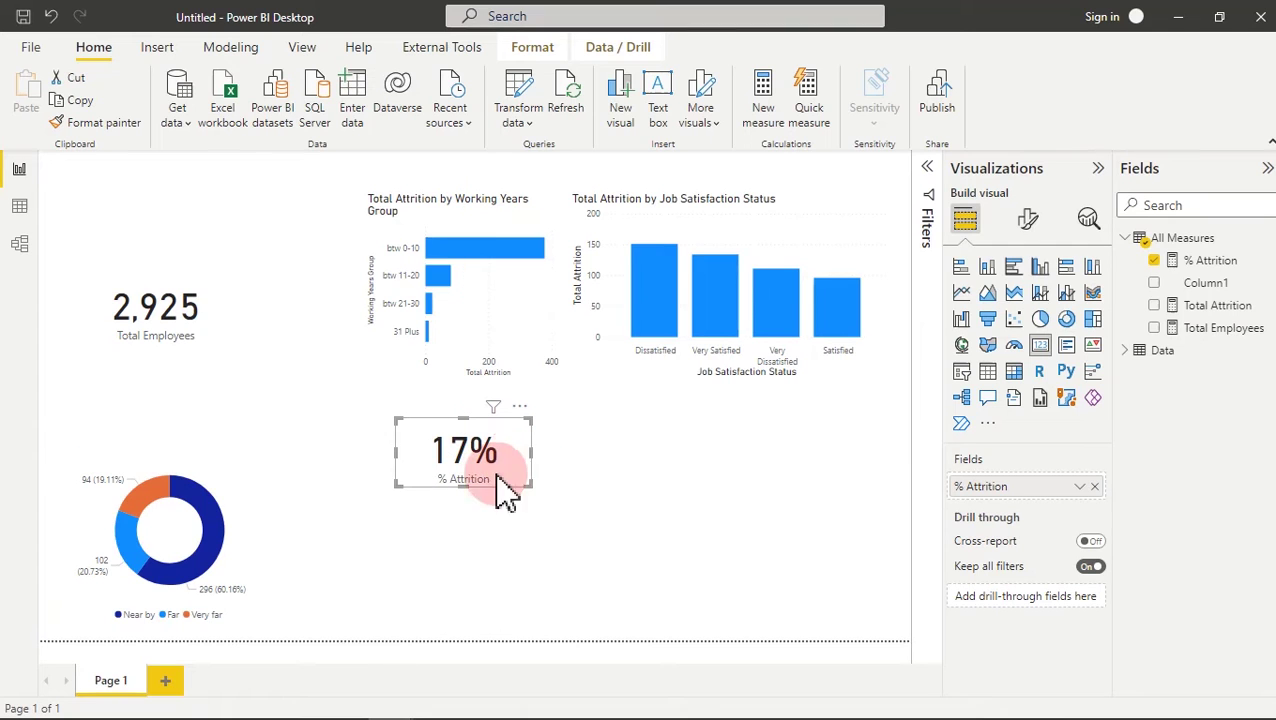
pyautogui.moveTo(393, 704)
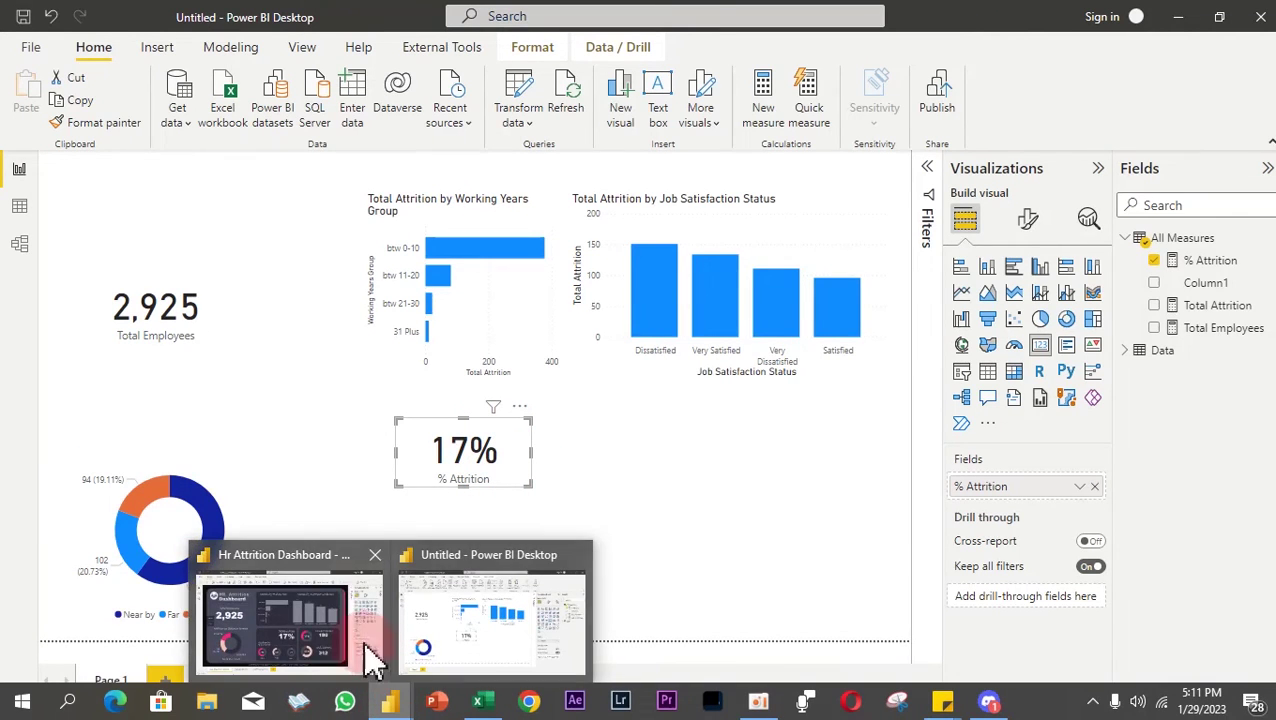
pyautogui.click(342, 640)
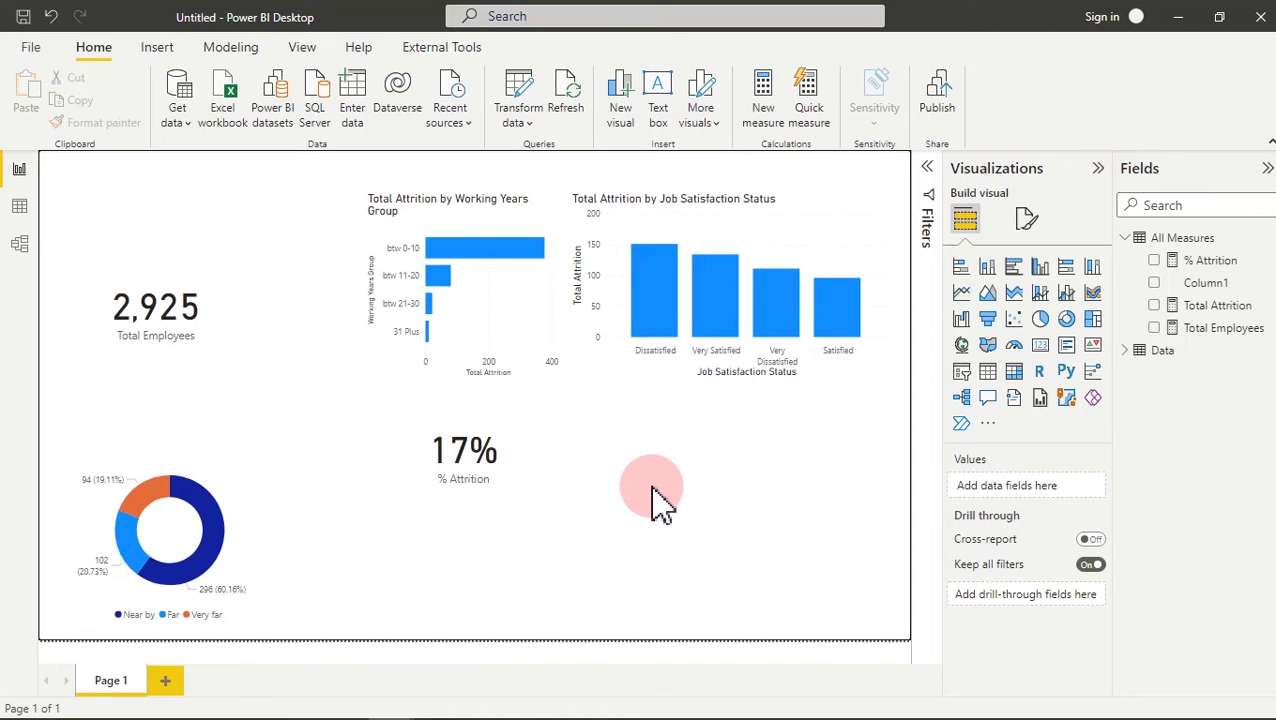
# - Add an enlarged table visual to the page and fill it with the Department field
pyautogui.click(988, 372)
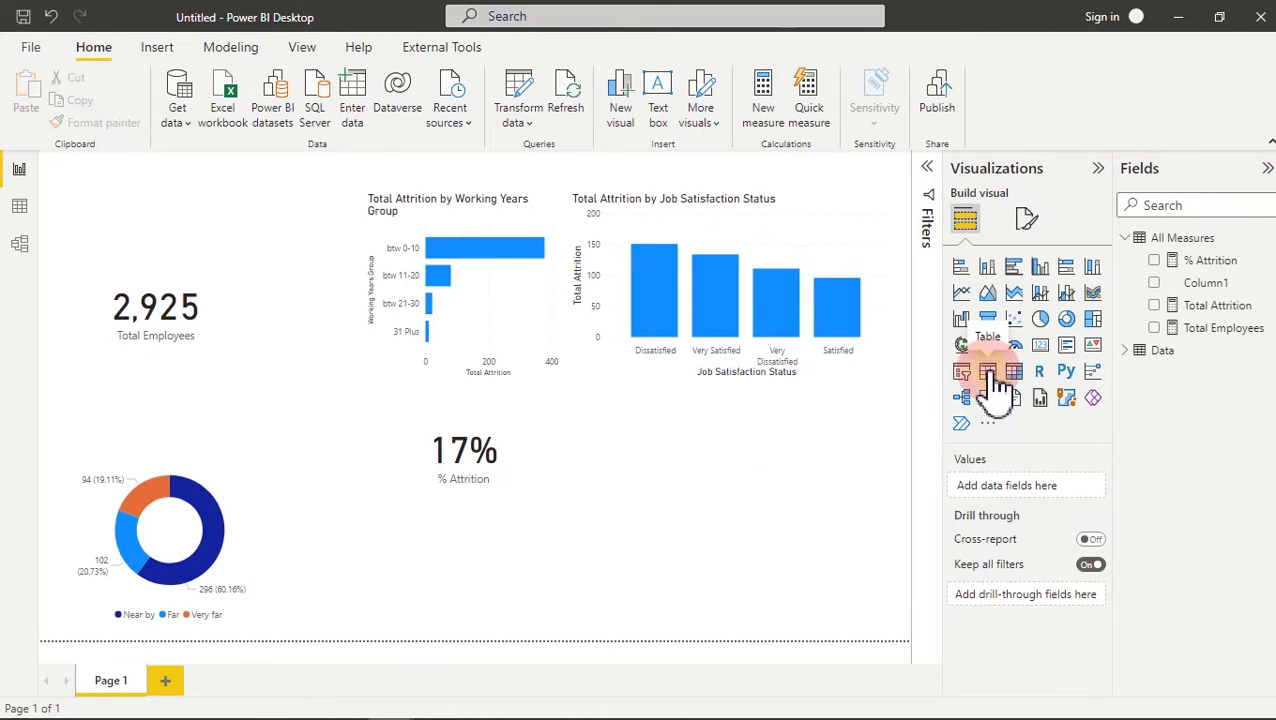
pyautogui.moveTo(573, 517); pyautogui.dragTo(553, 568)
pyautogui.moveTo(548, 418); pyautogui.dragTo(404, 384)
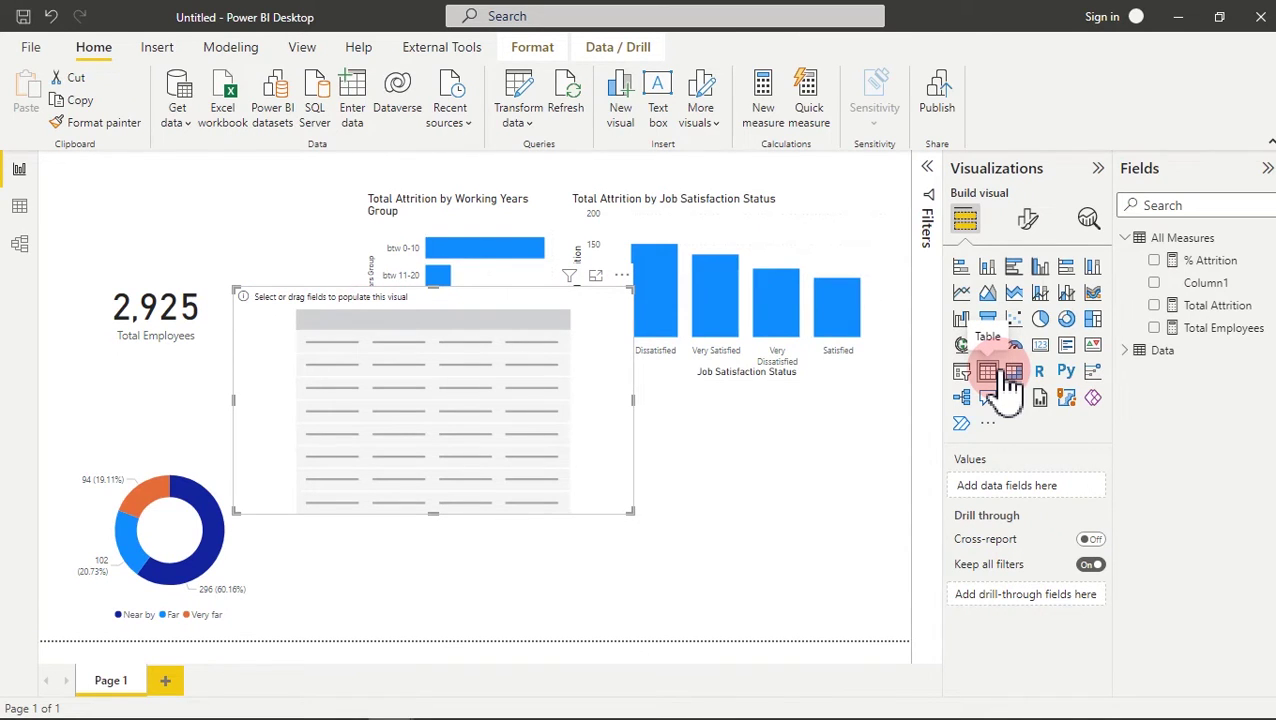
pyautogui.click(1155, 205)
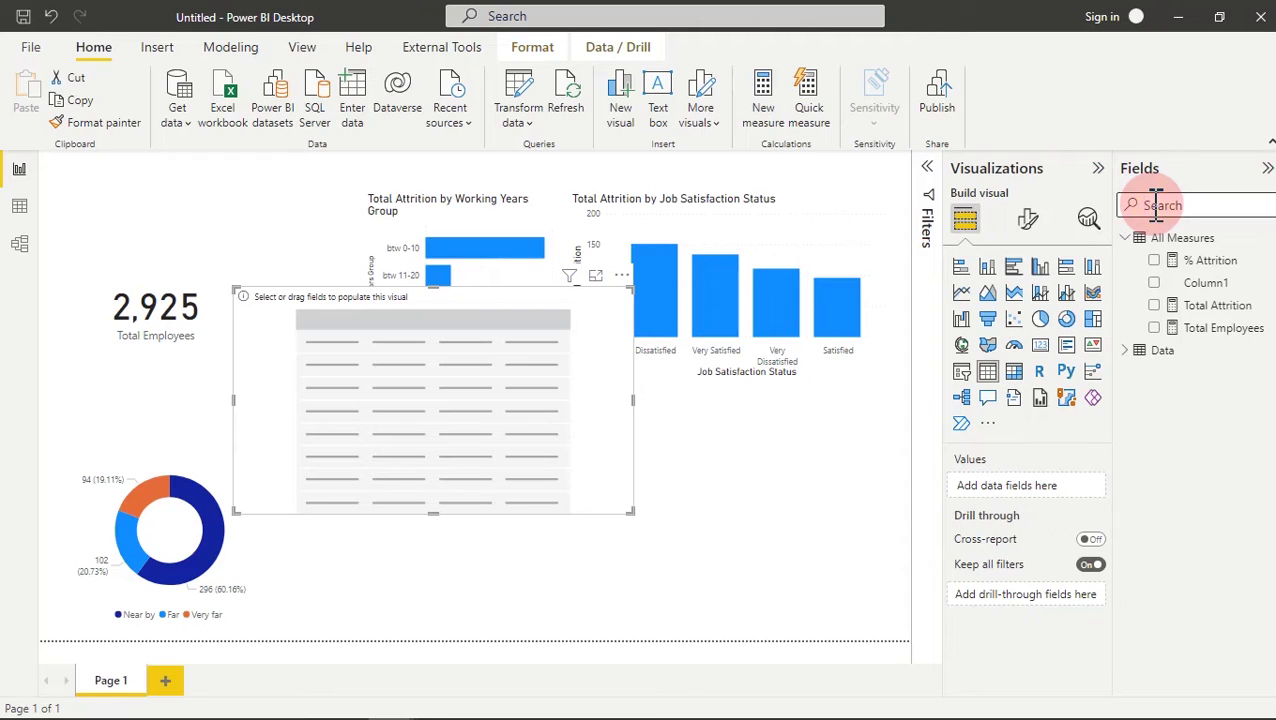
pyautogui.write('dep')
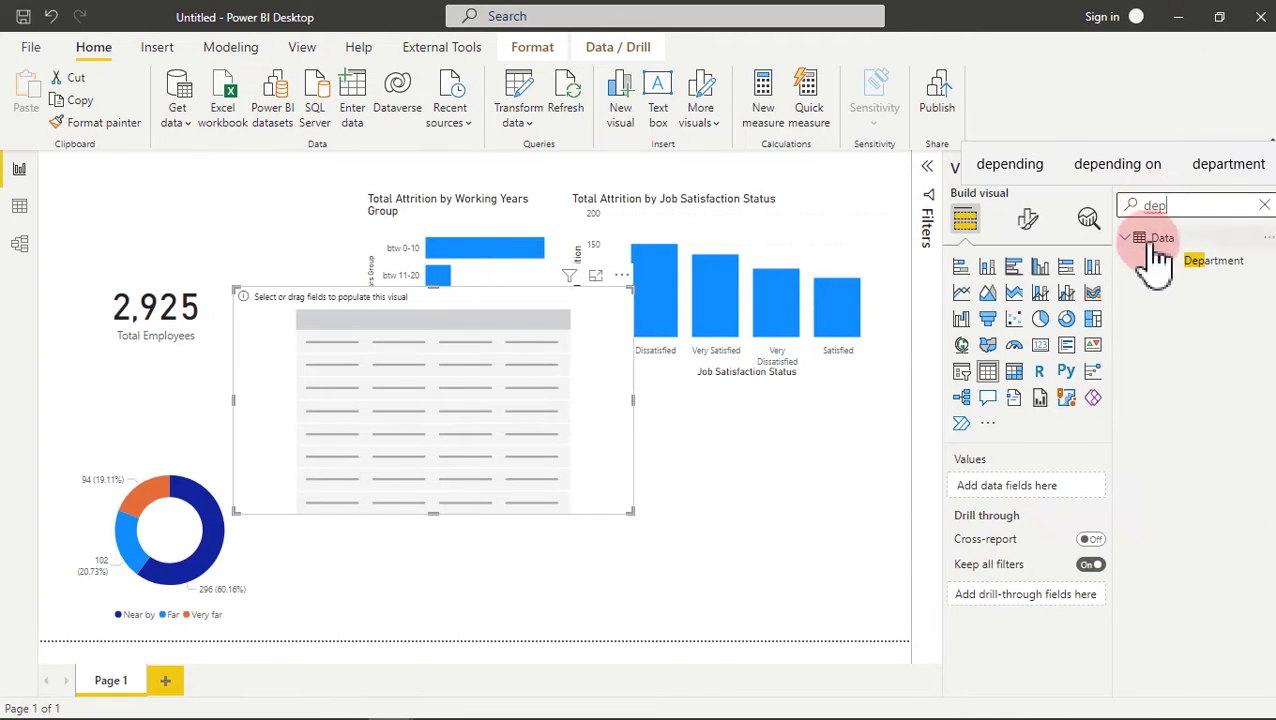
pyautogui.click(1155, 260)
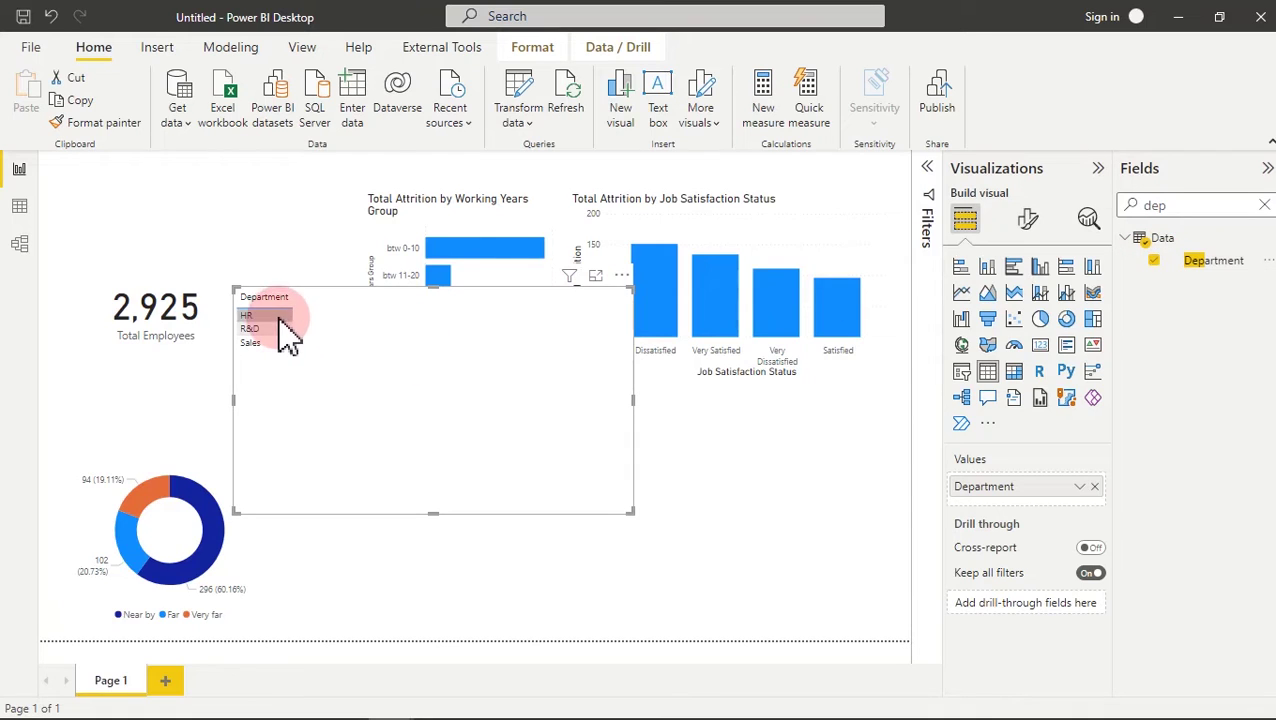
# - Move the Department table down below the Working Years Group chart and clear the field search
pyautogui.click(384, 365)
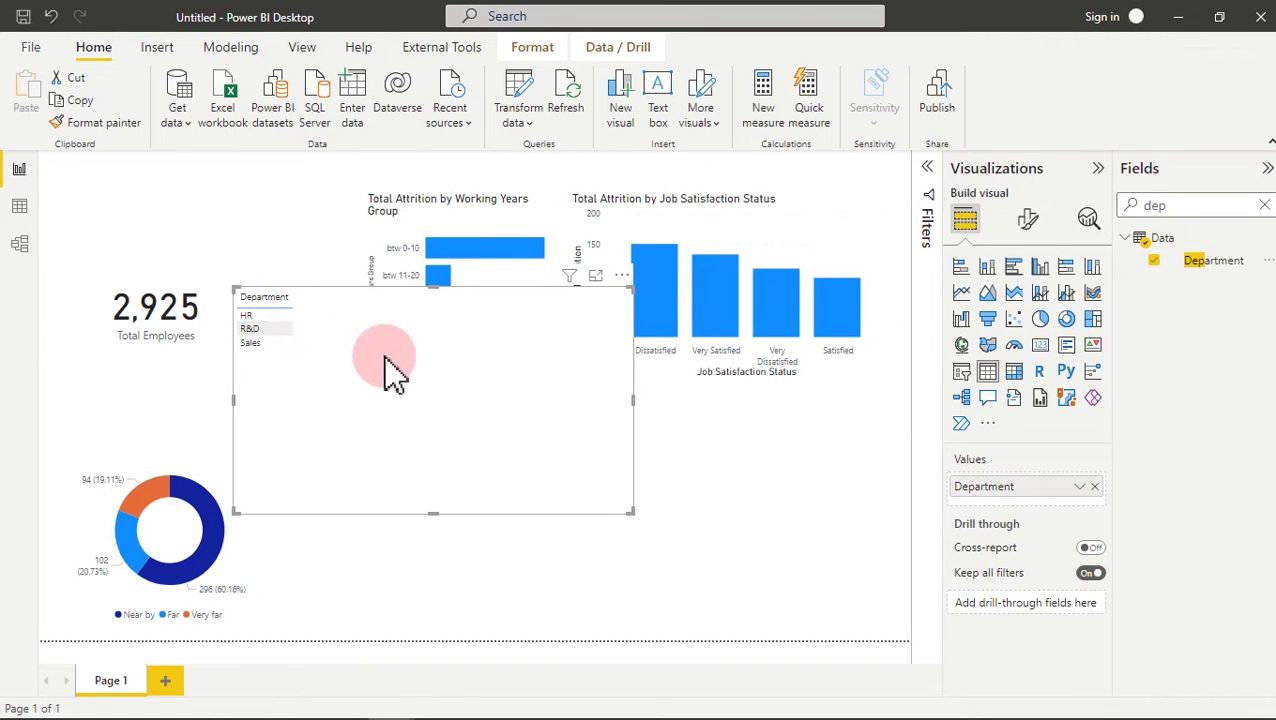
pyautogui.moveTo(408, 352); pyautogui.dragTo(422, 433)
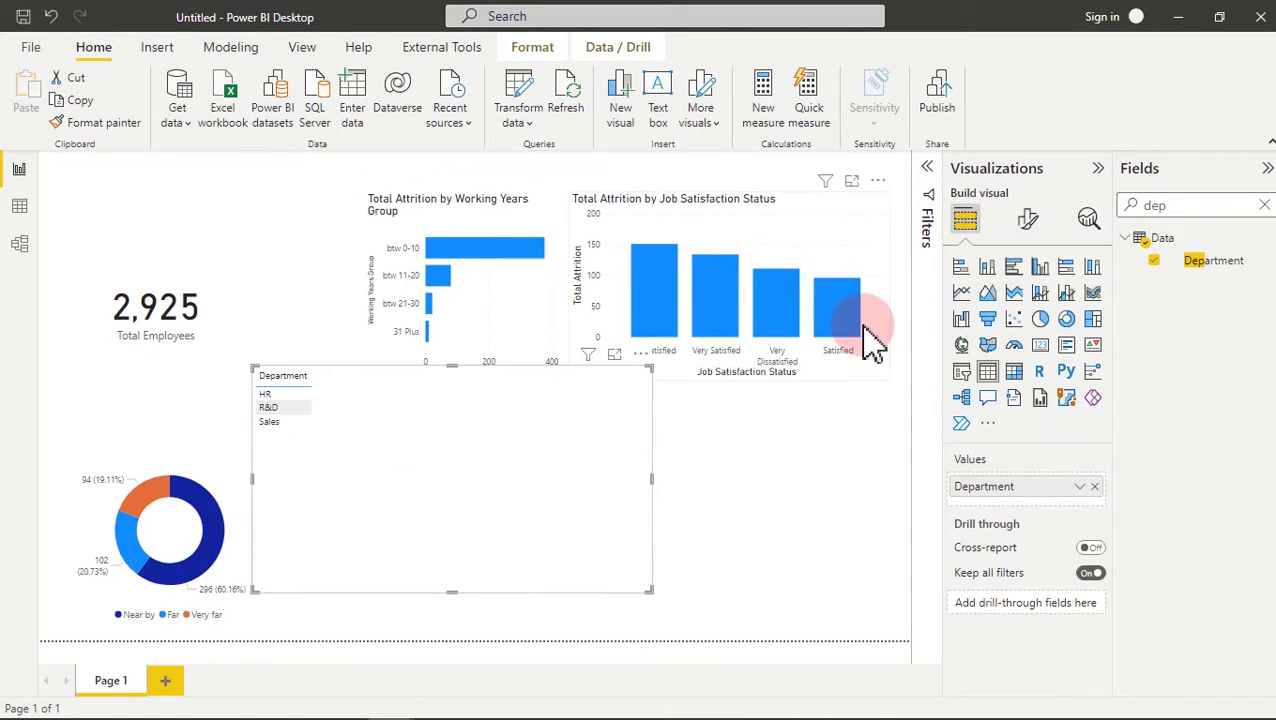
pyautogui.click(1263, 205)
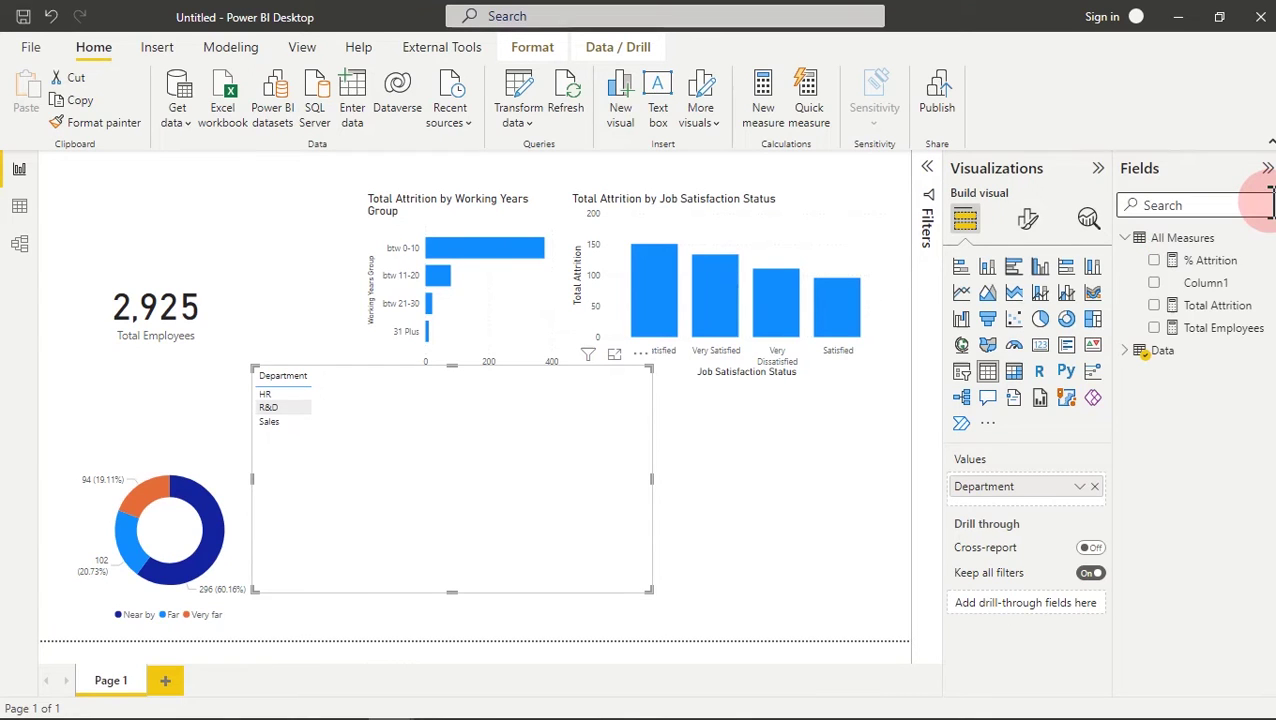
# - Copy the full formula of the Total Attrition measure and paste it into a new measure in All Measures
pyautogui.click(1212, 262)
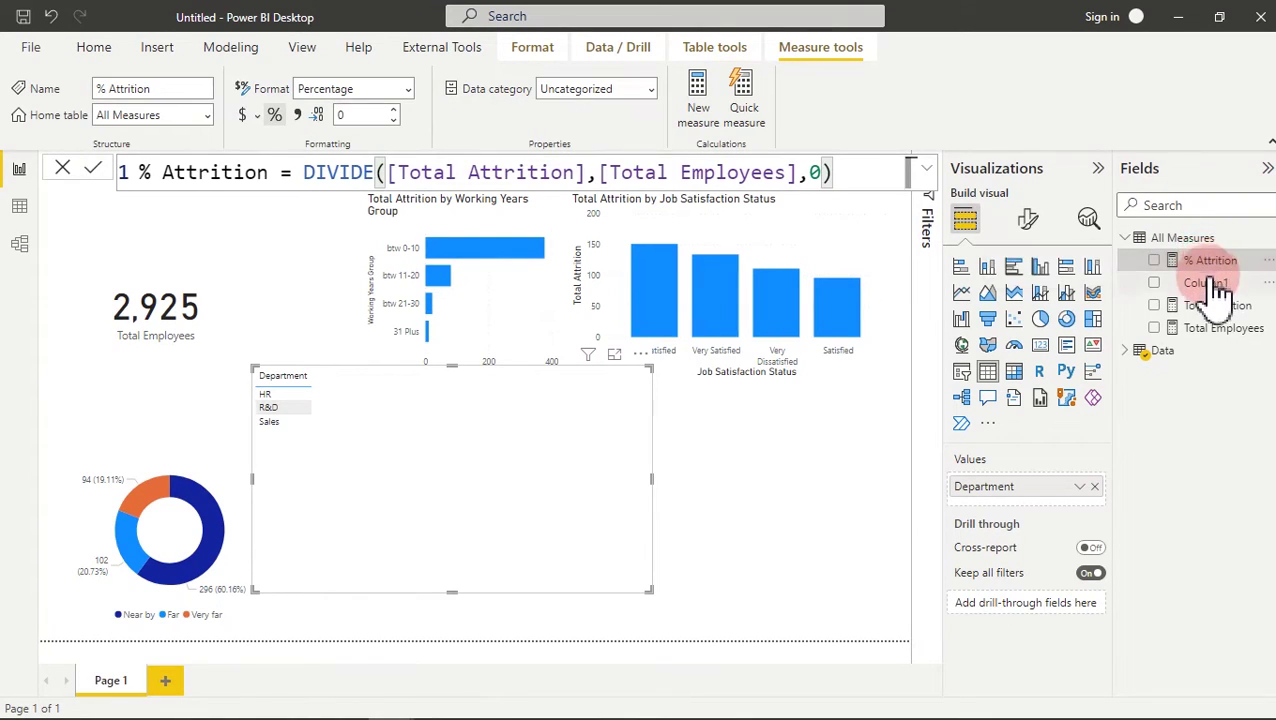
pyautogui.click(1216, 306)
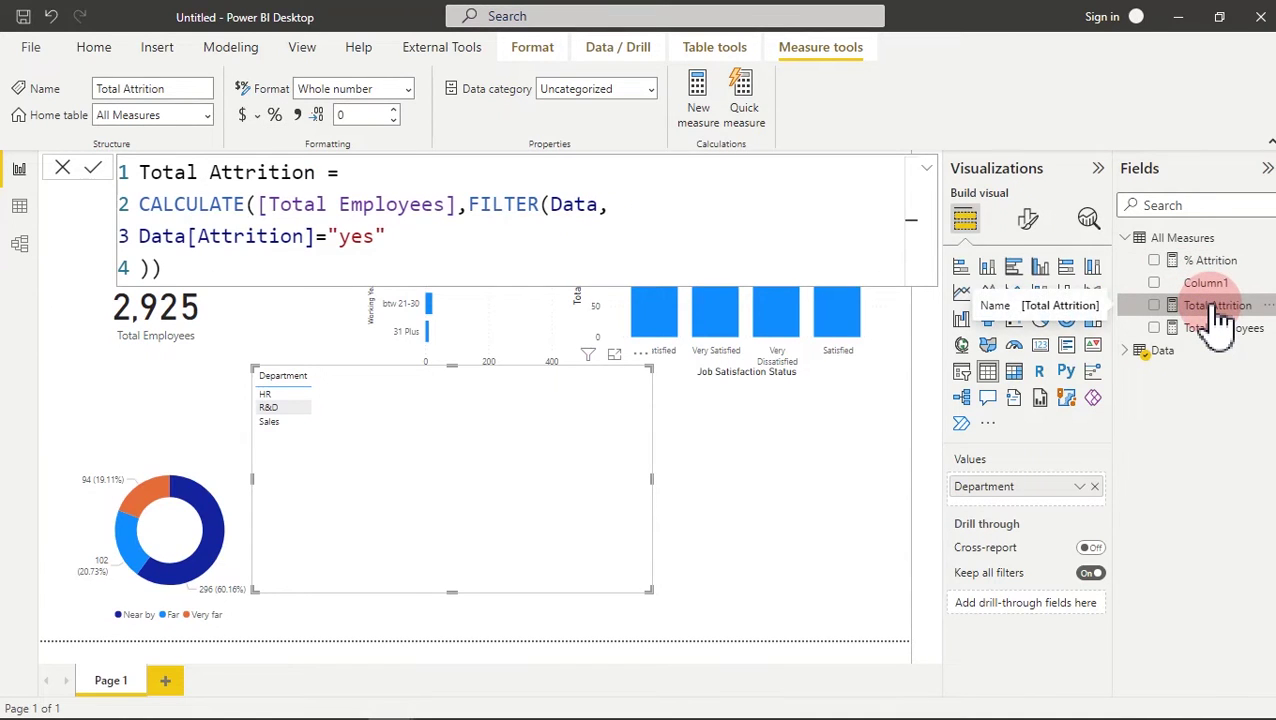
pyautogui.click(368, 240)
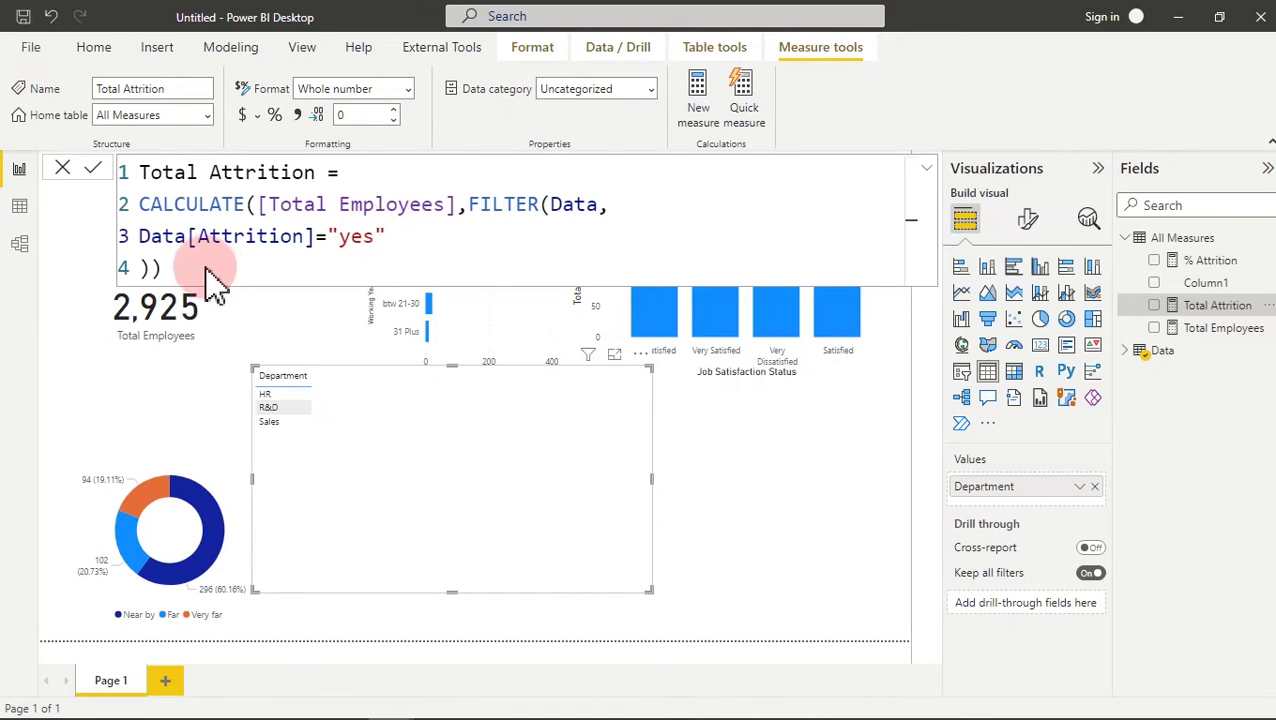
pyautogui.click(174, 268)
pyautogui.moveTo(174, 268); pyautogui.dragTo(128, 142)
pyautogui.hotkey('ctrl', 'c')
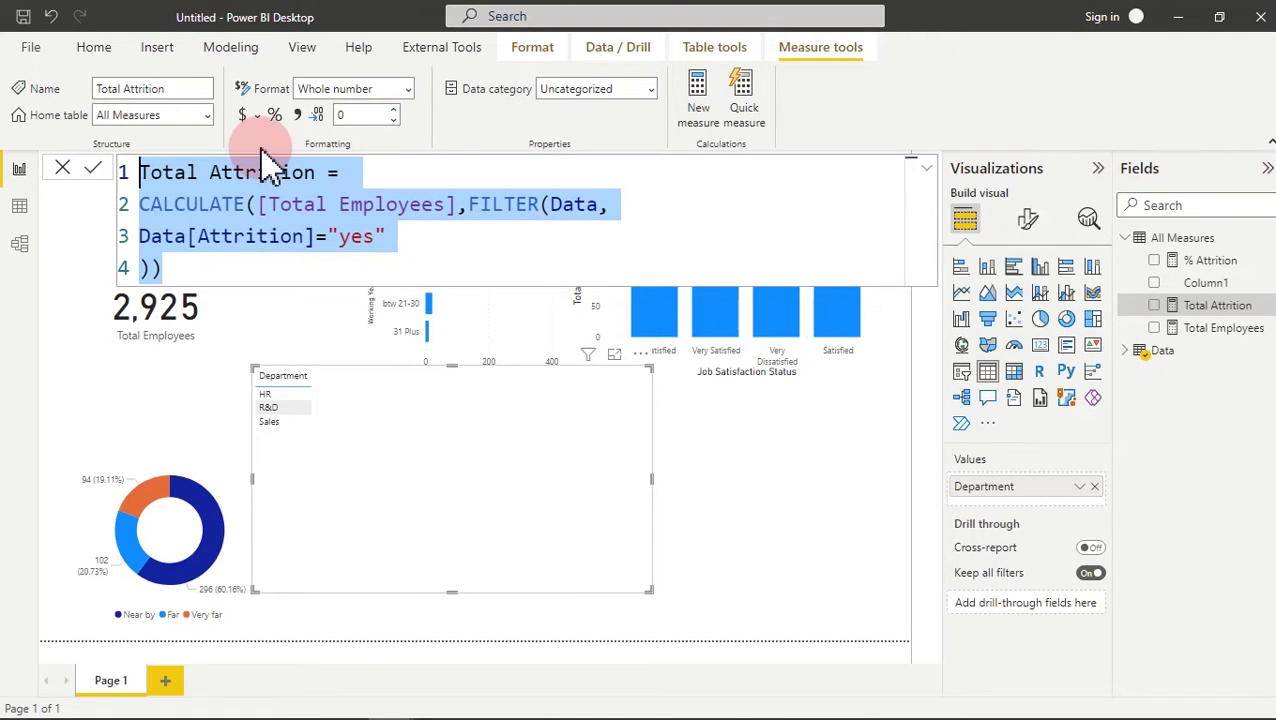
pyautogui.click(700, 95)
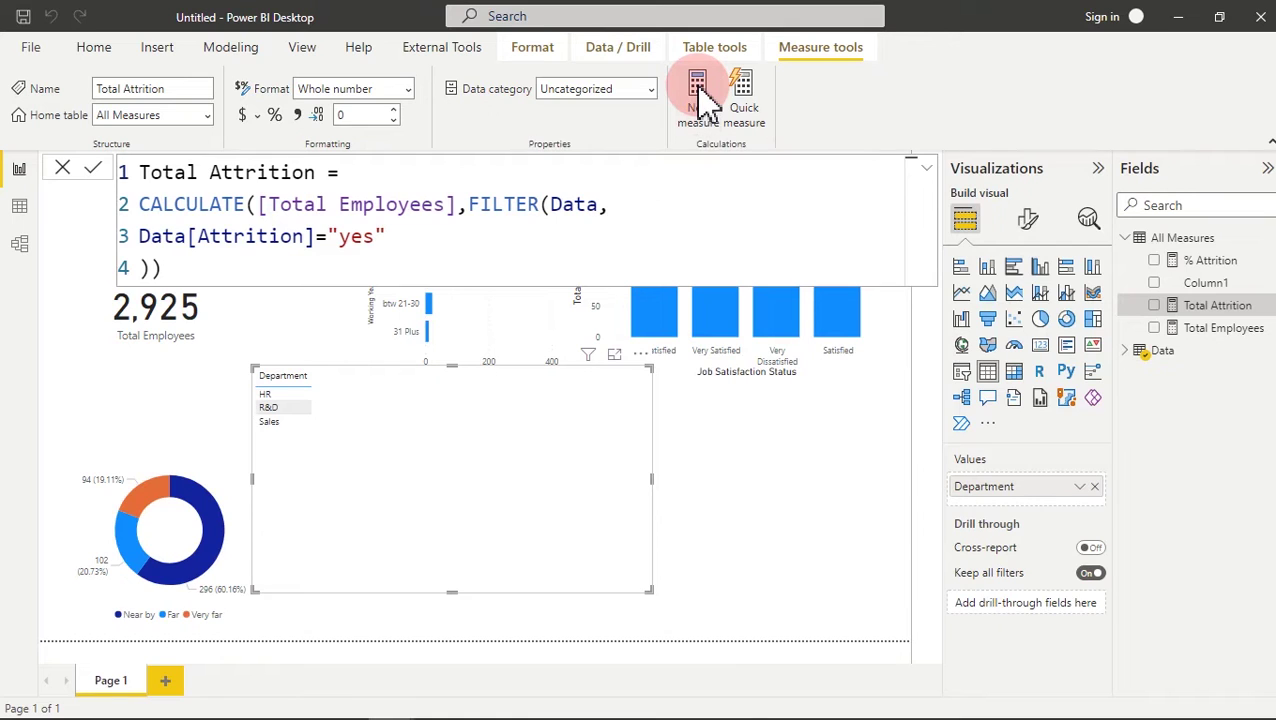
pyautogui.click(698, 90)
pyautogui.hotkey('ctrl', 'v')
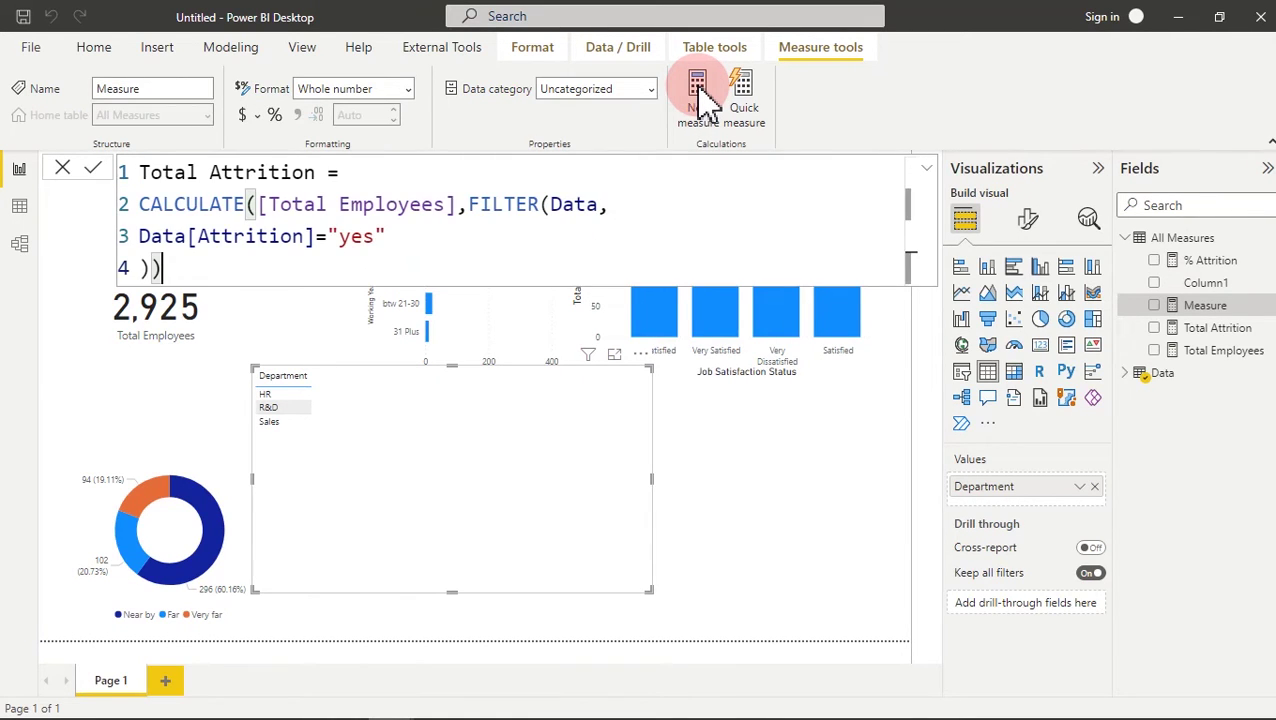
# - Replace the name Total Attrition in the new measure's formula with HR Department
pyautogui.click(318, 173)
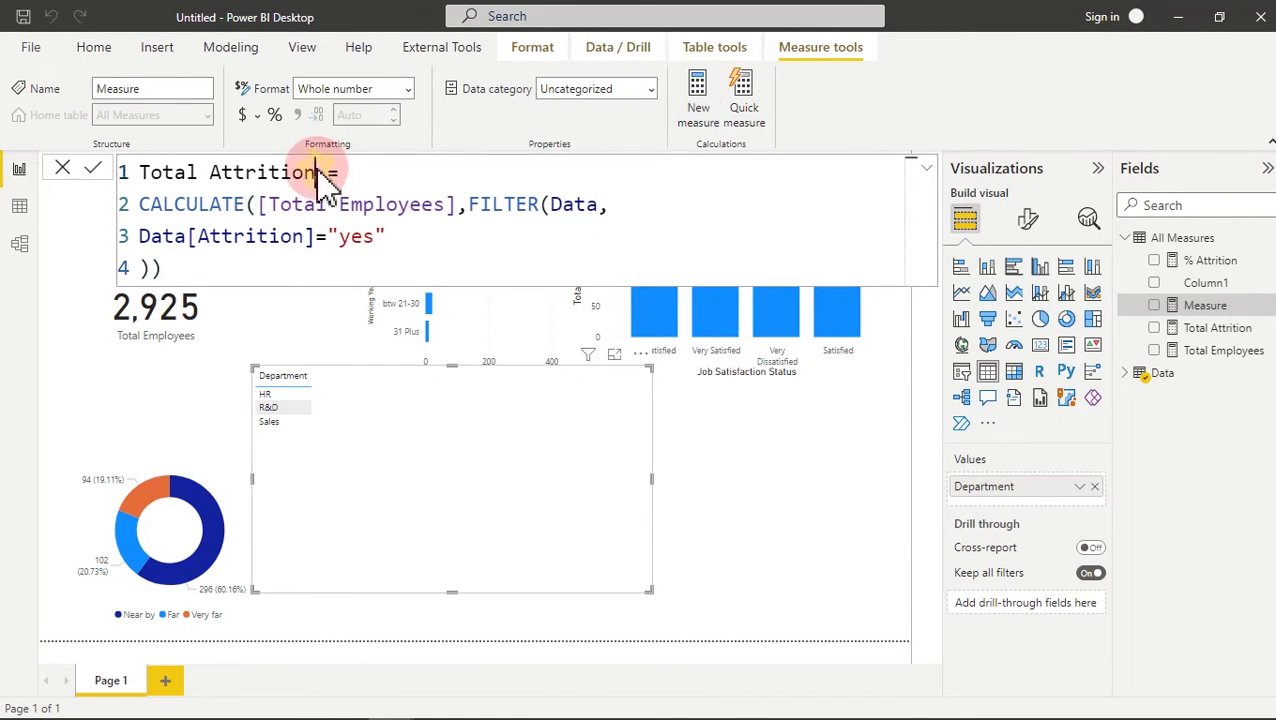
pyautogui.doubleClick(222, 172)
pyautogui.moveTo(222, 172); pyautogui.dragTo(143, 170)
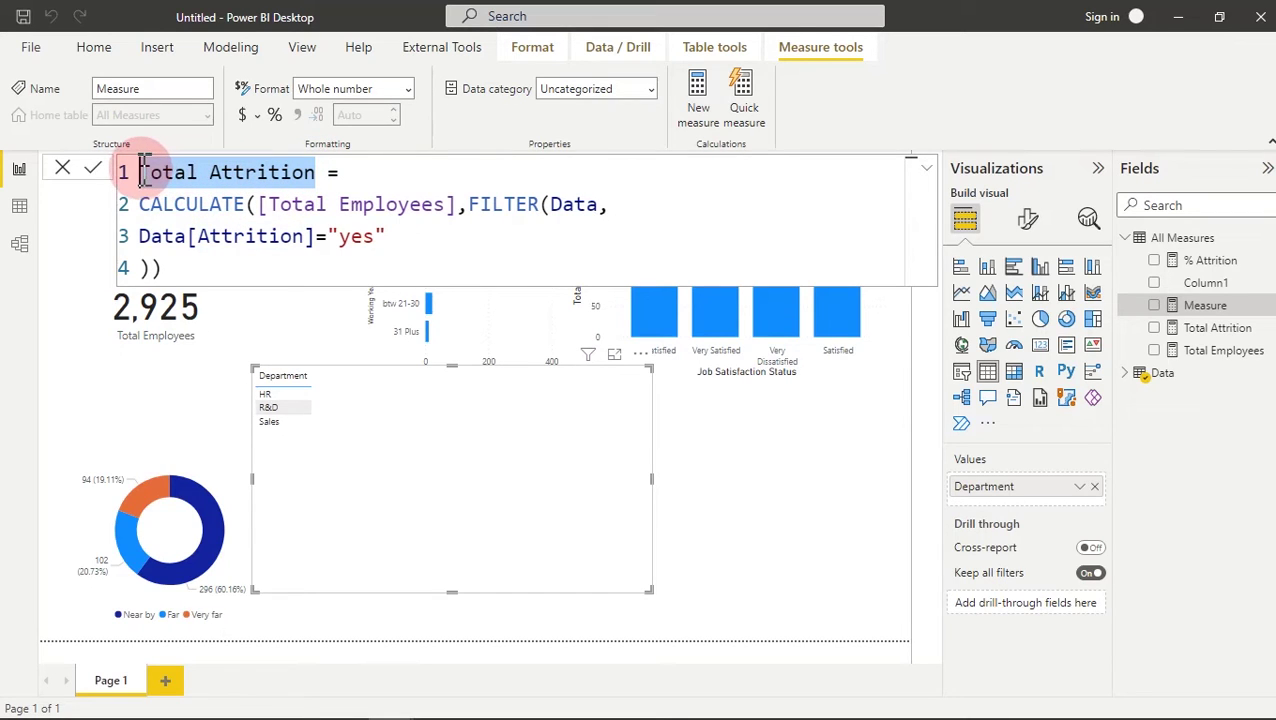
pyautogui.write('H')
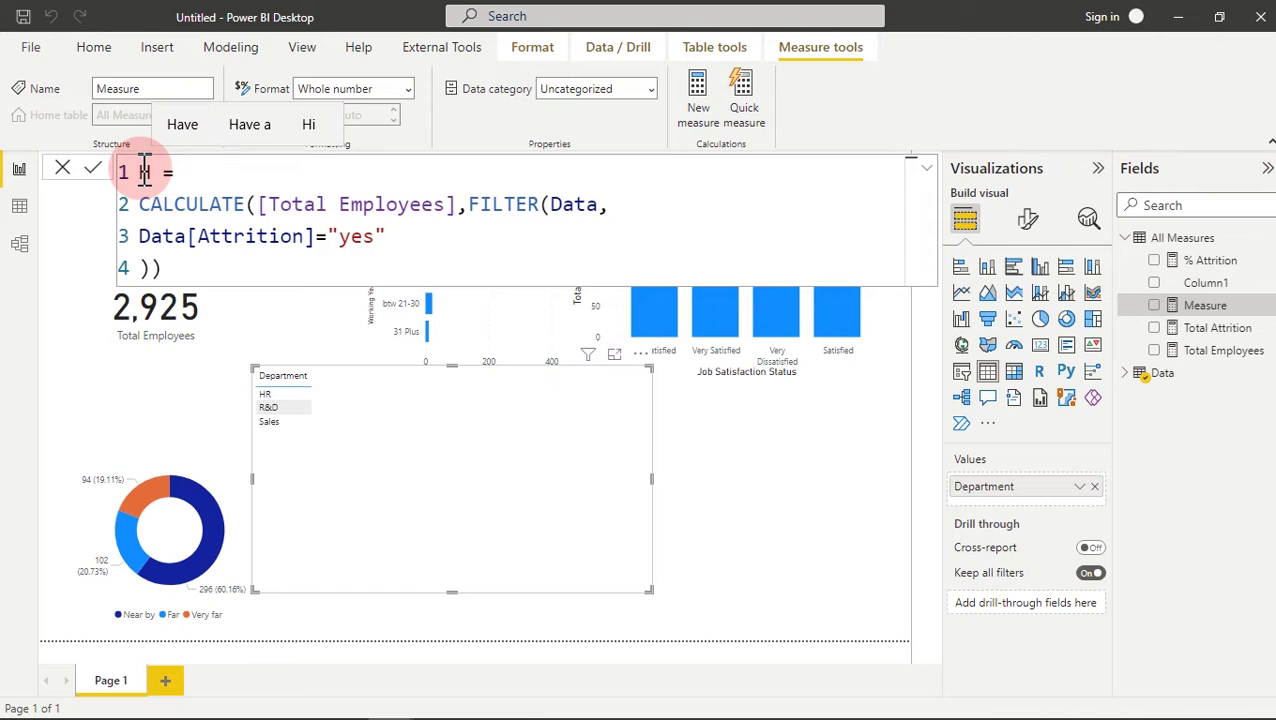
pyautogui.write('R Depar')
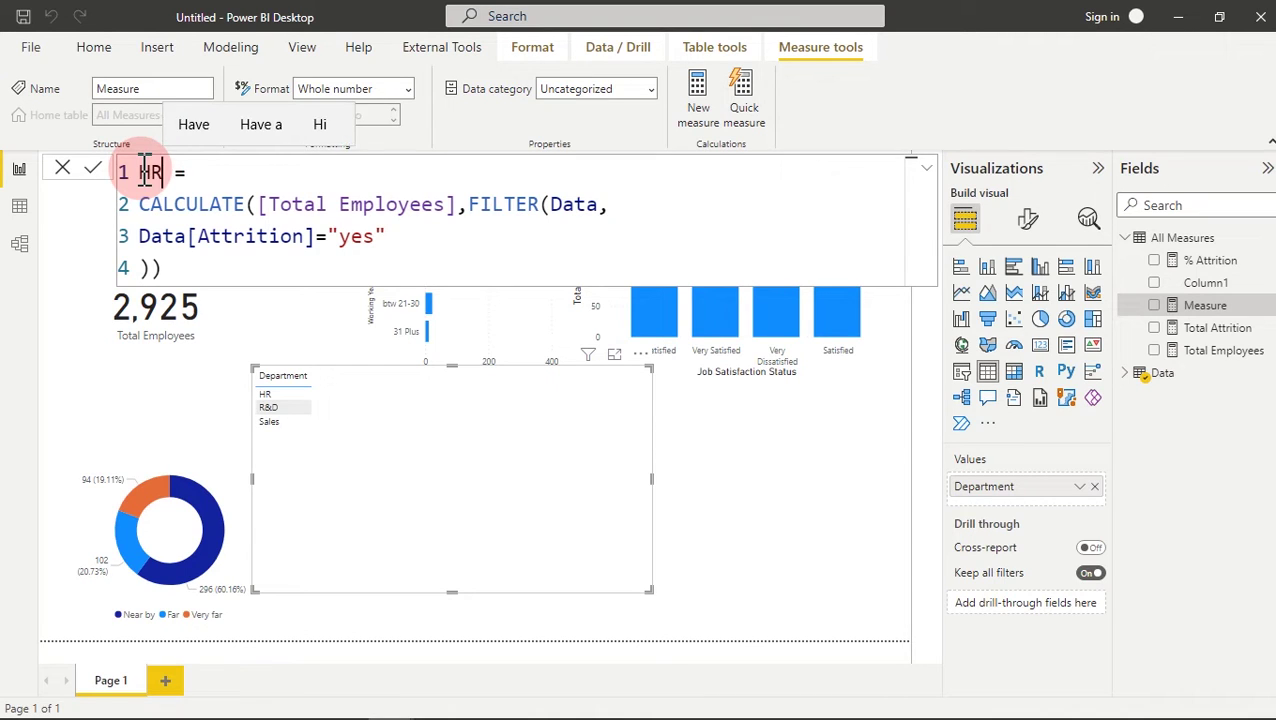
pyautogui.write('tme')
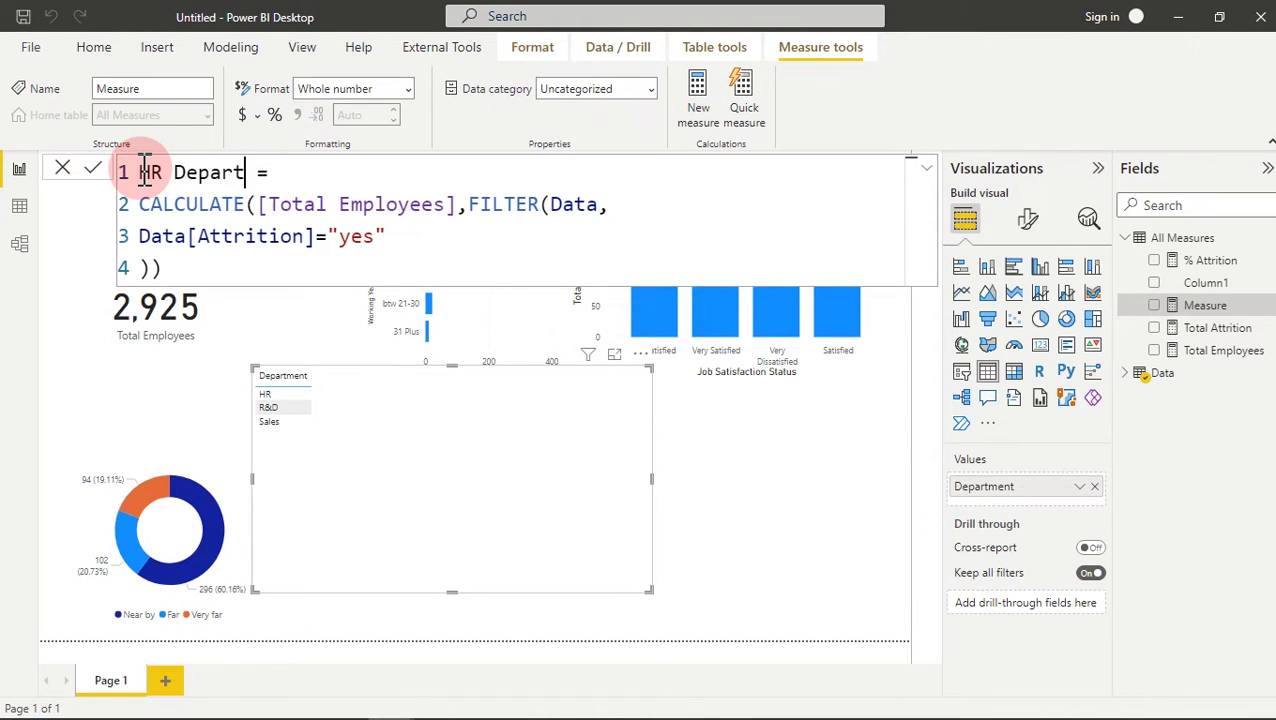
pyautogui.press('BackSpace')
pyautogui.press('BackSpace')
pyautogui.write('ment')
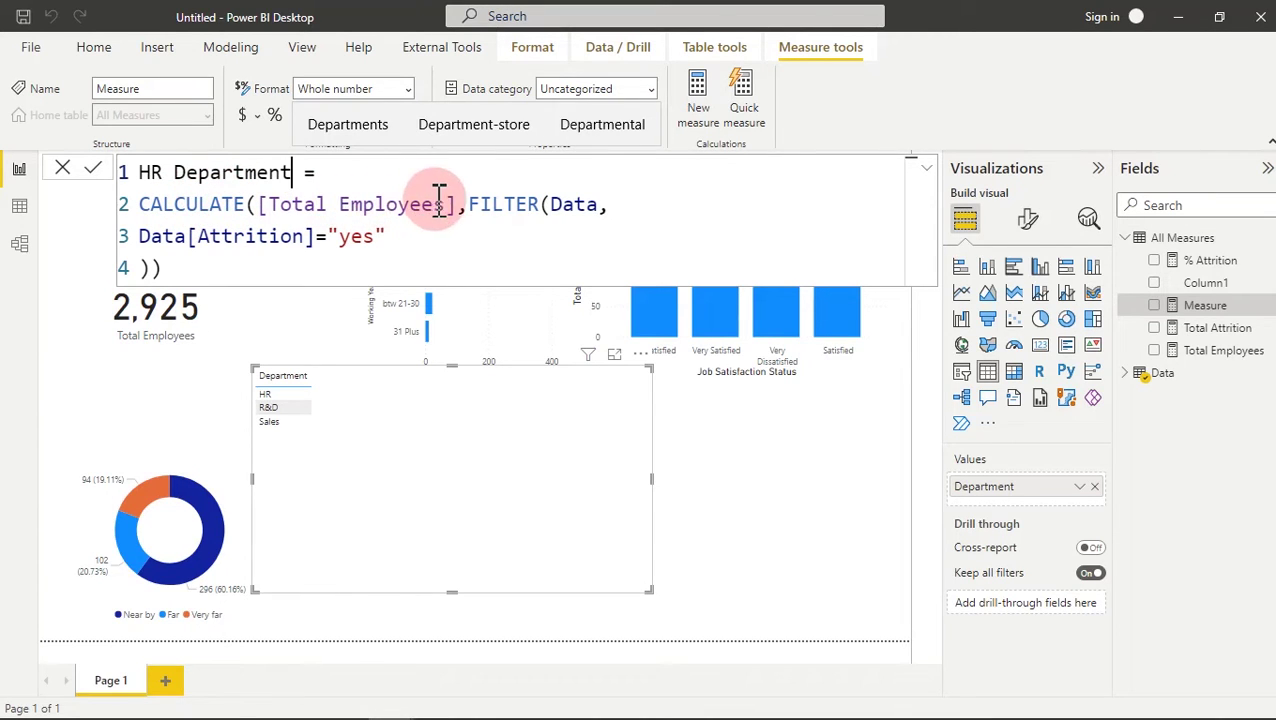
# - Review the copied expression's parts and delete the whole CALCULATE expression, keeping only the HR Department name line
pyautogui.moveTo(457, 204); pyautogui.dragTo(270, 200)
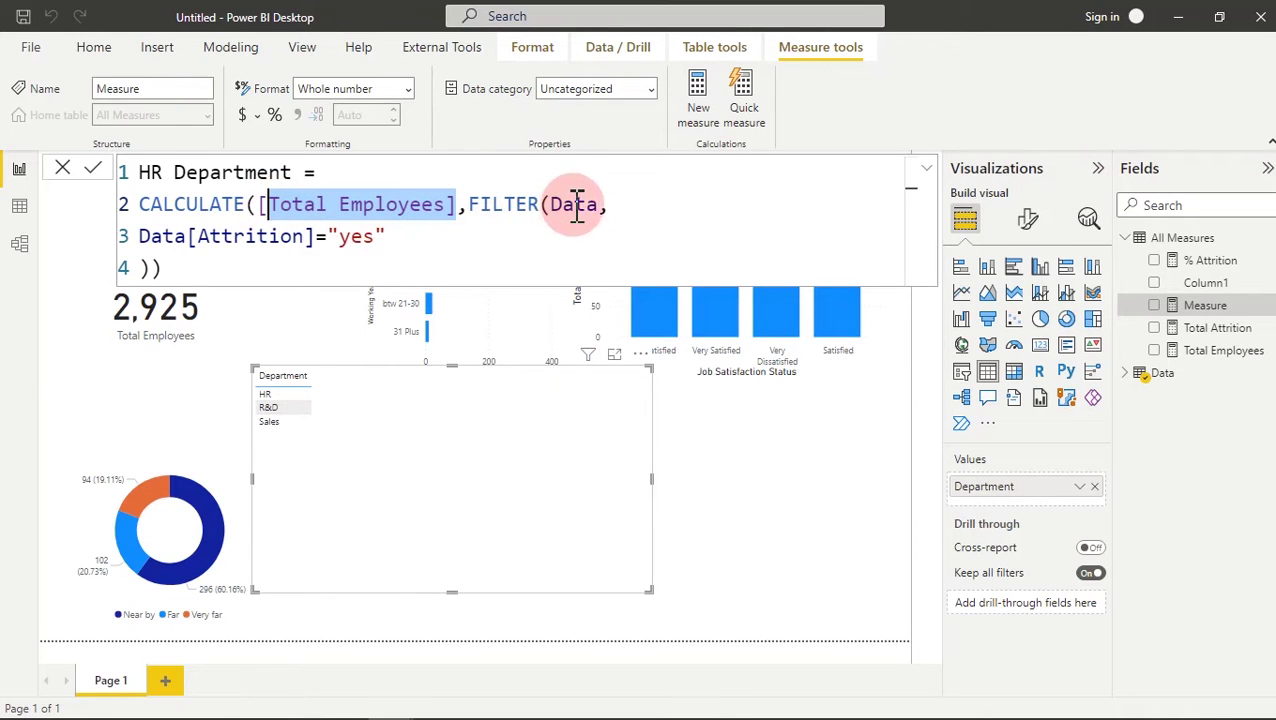
pyautogui.moveTo(550, 204); pyautogui.dragTo(597, 204)
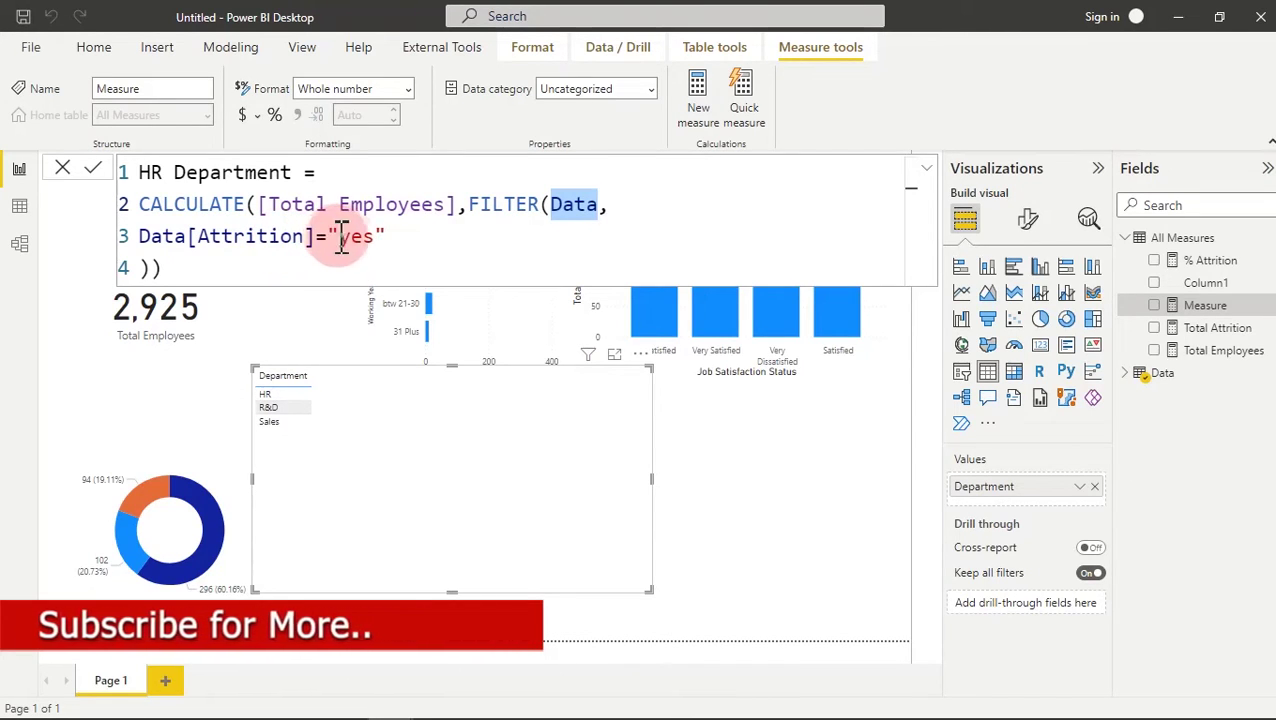
pyautogui.moveTo(377, 237); pyautogui.dragTo(347, 240)
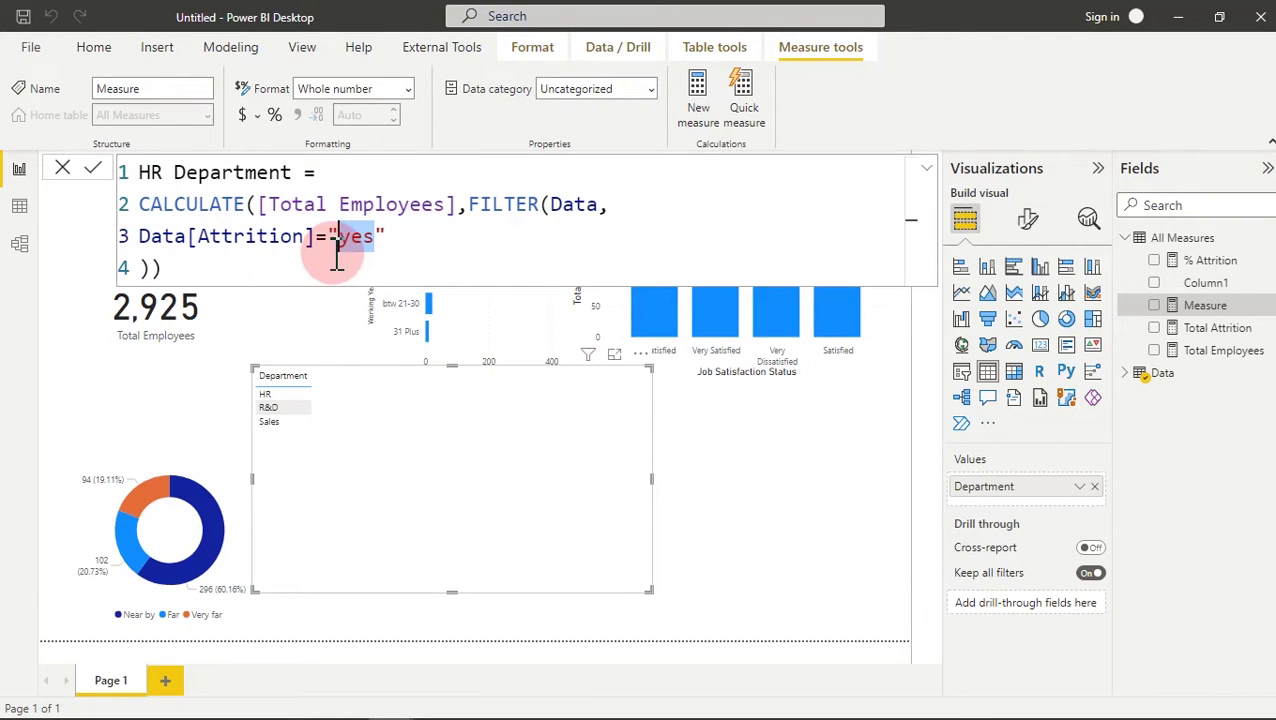
pyautogui.moveTo(185, 270); pyautogui.dragTo(139, 222)
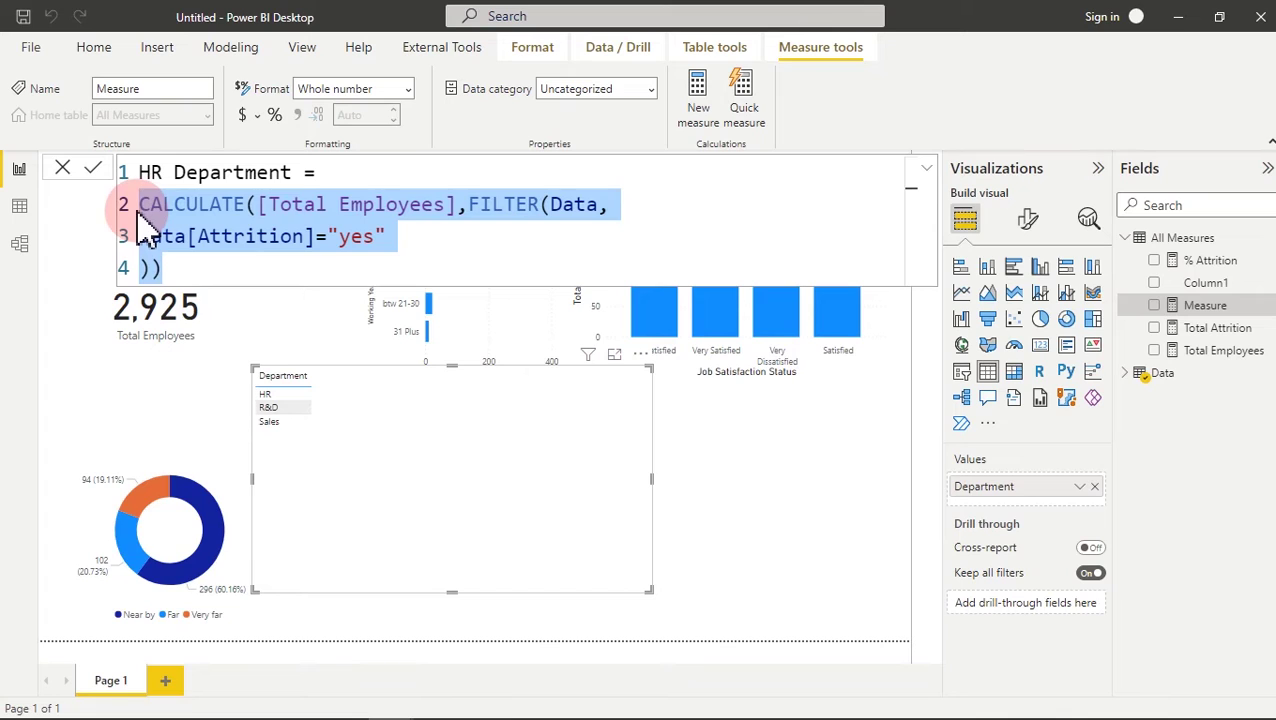
pyautogui.press('BackSpace')
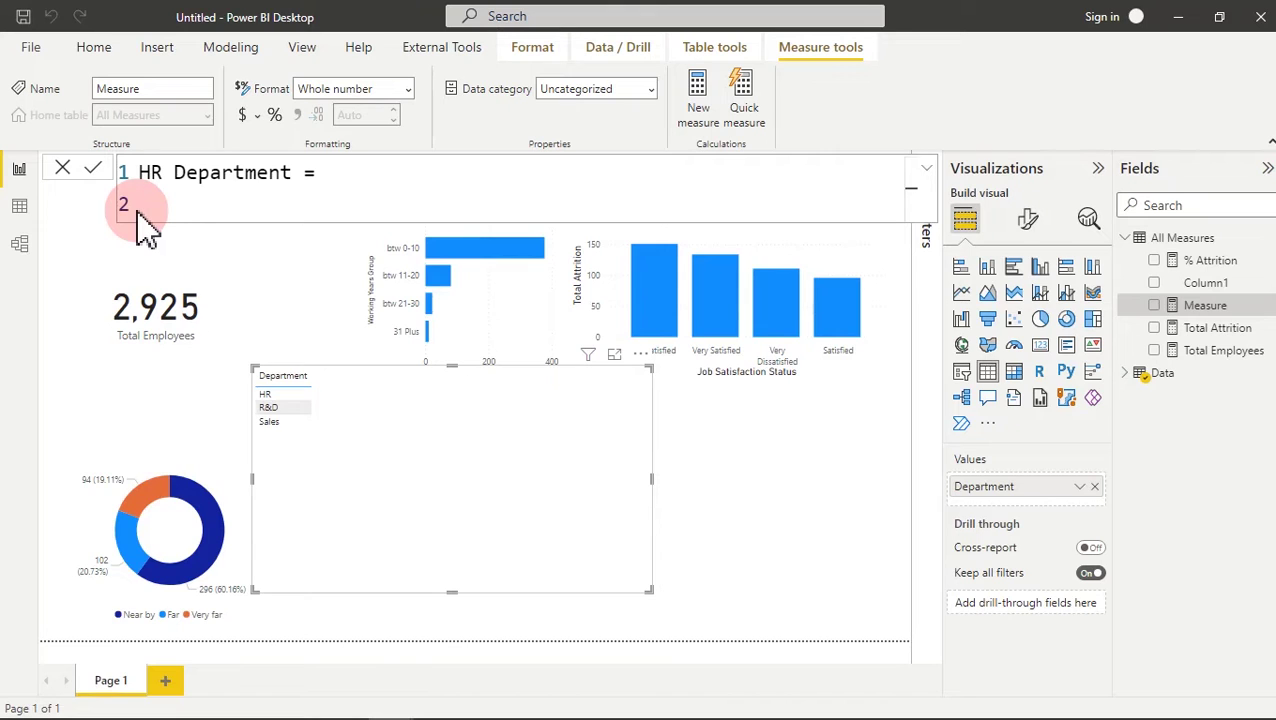
# - Start the HR Department expression with CALCULATE using the [Total Attrition] measure as its first argument
pyautogui.write('cal')
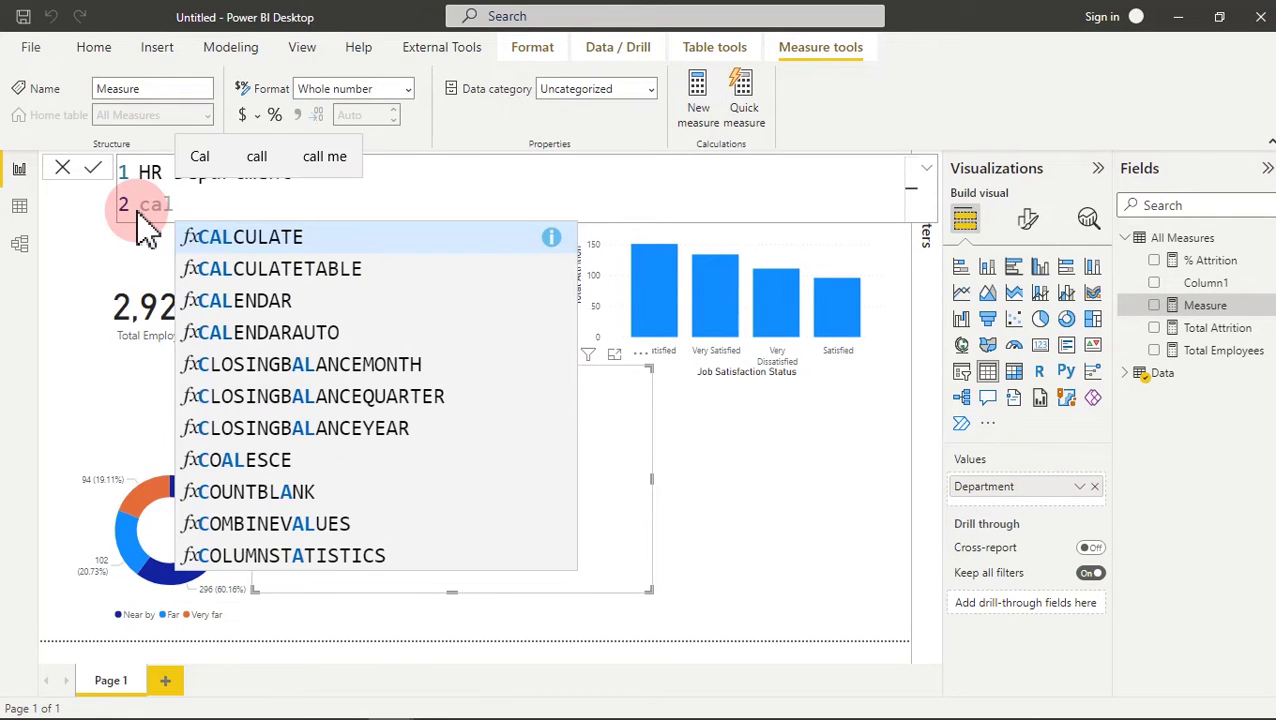
pyautogui.press('Tab')
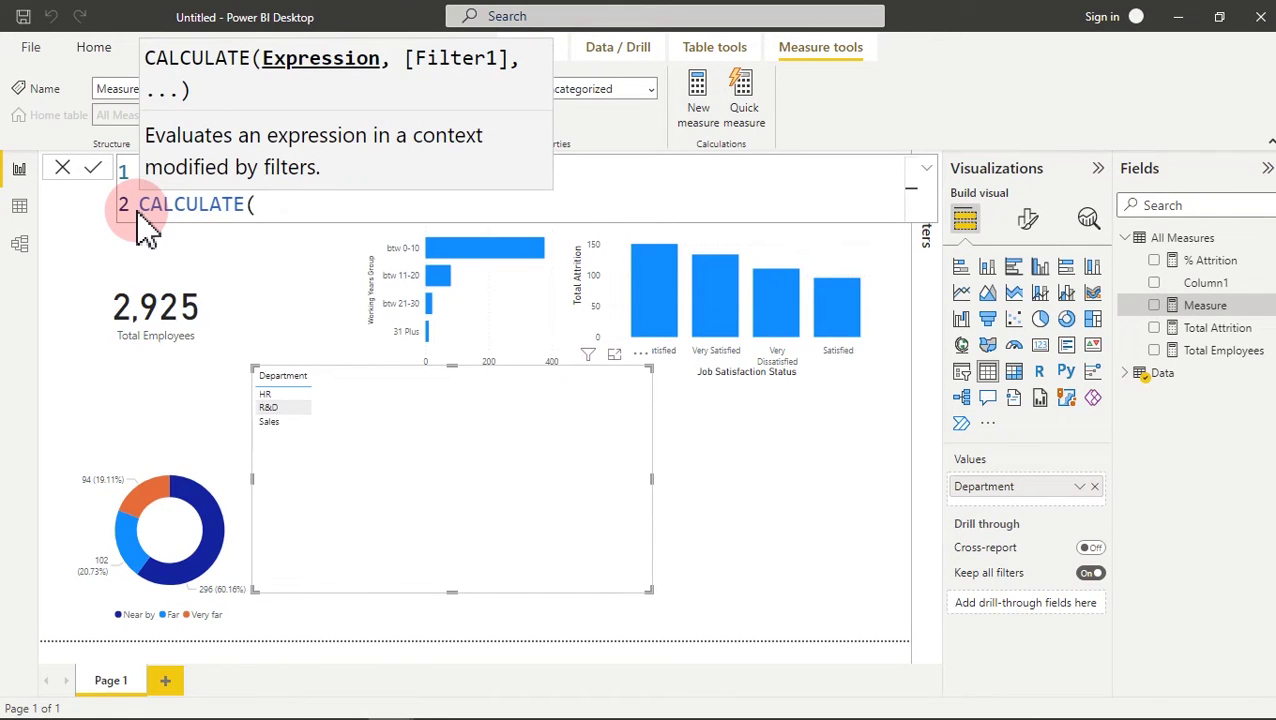
pyautogui.write('[')
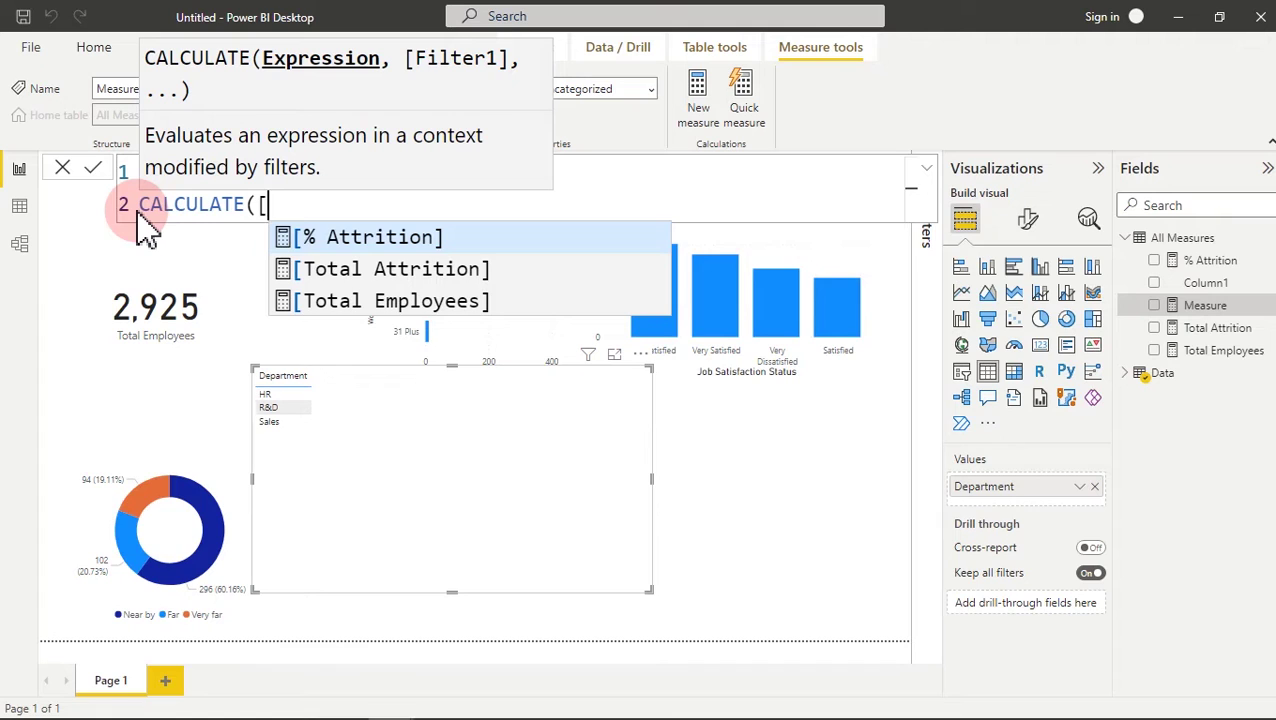
pyautogui.click(325, 270)
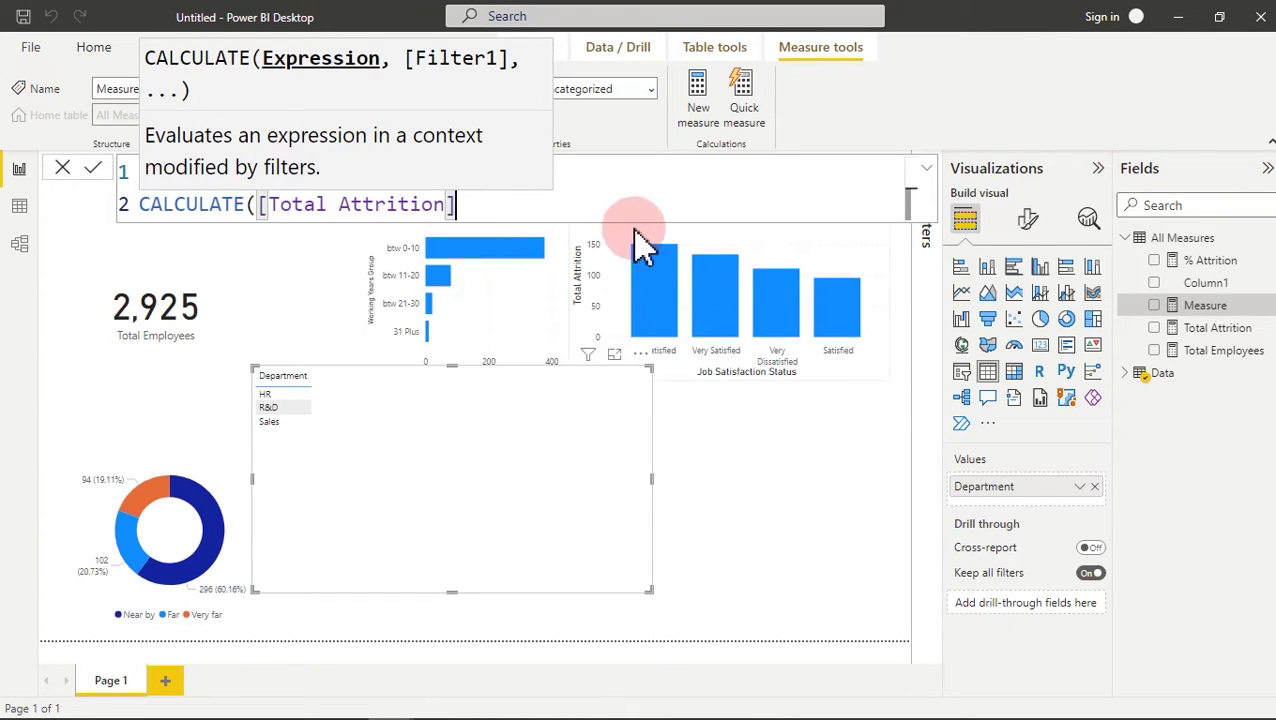
pyautogui.click(472, 165)
pyautogui.moveTo(292, 172); pyautogui.dragTo(110, 180)
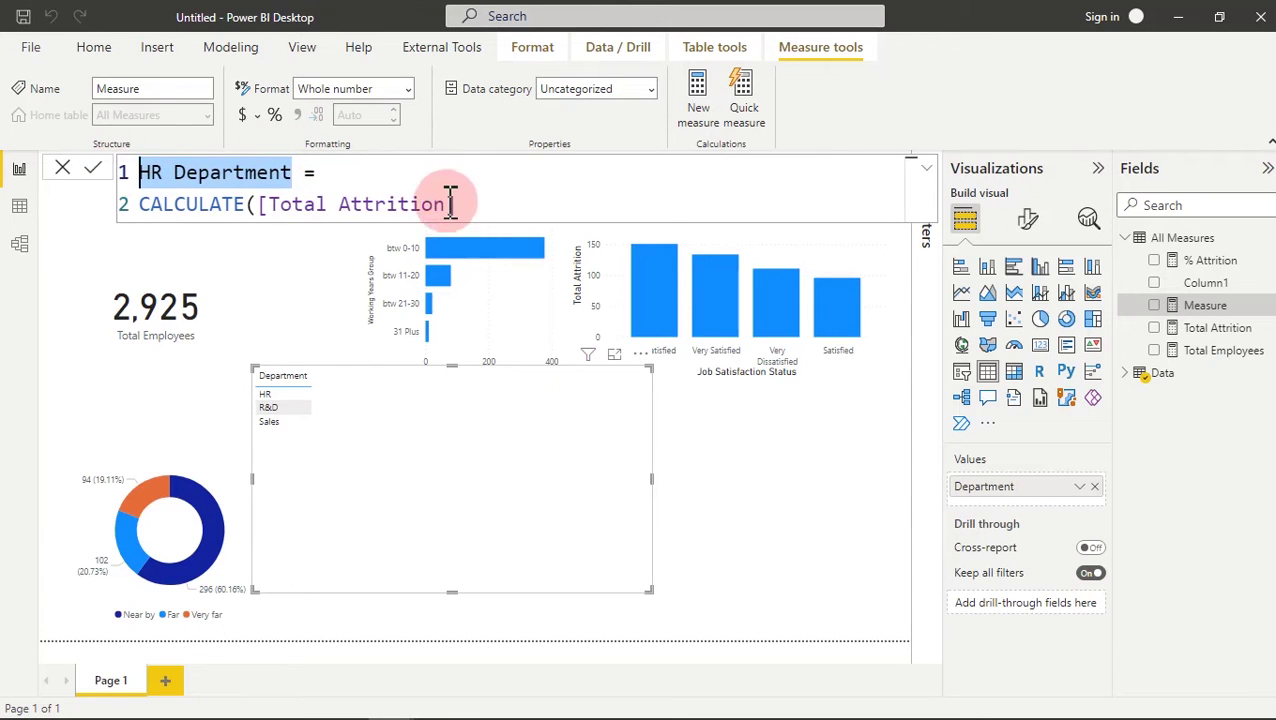
pyautogui.click(470, 205)
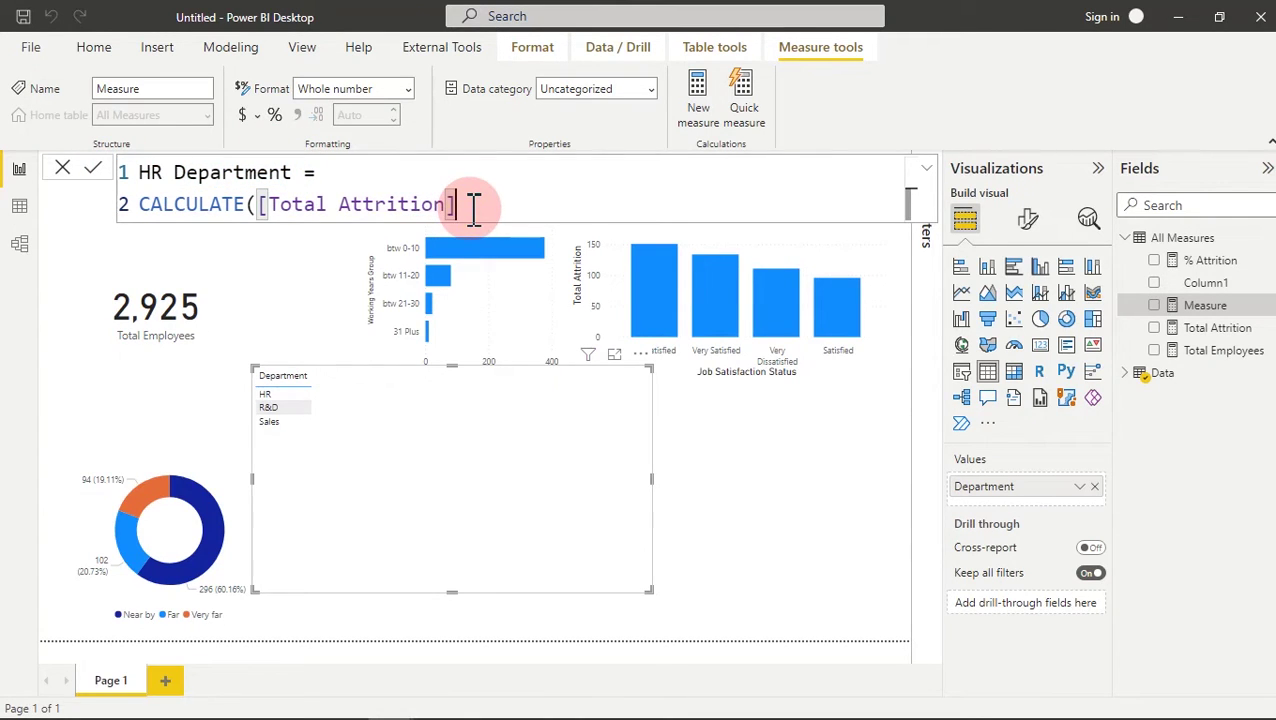
# - Add a FILTER function over the Data table as the second argument of CALCULATE
pyautogui.write(',Fil')
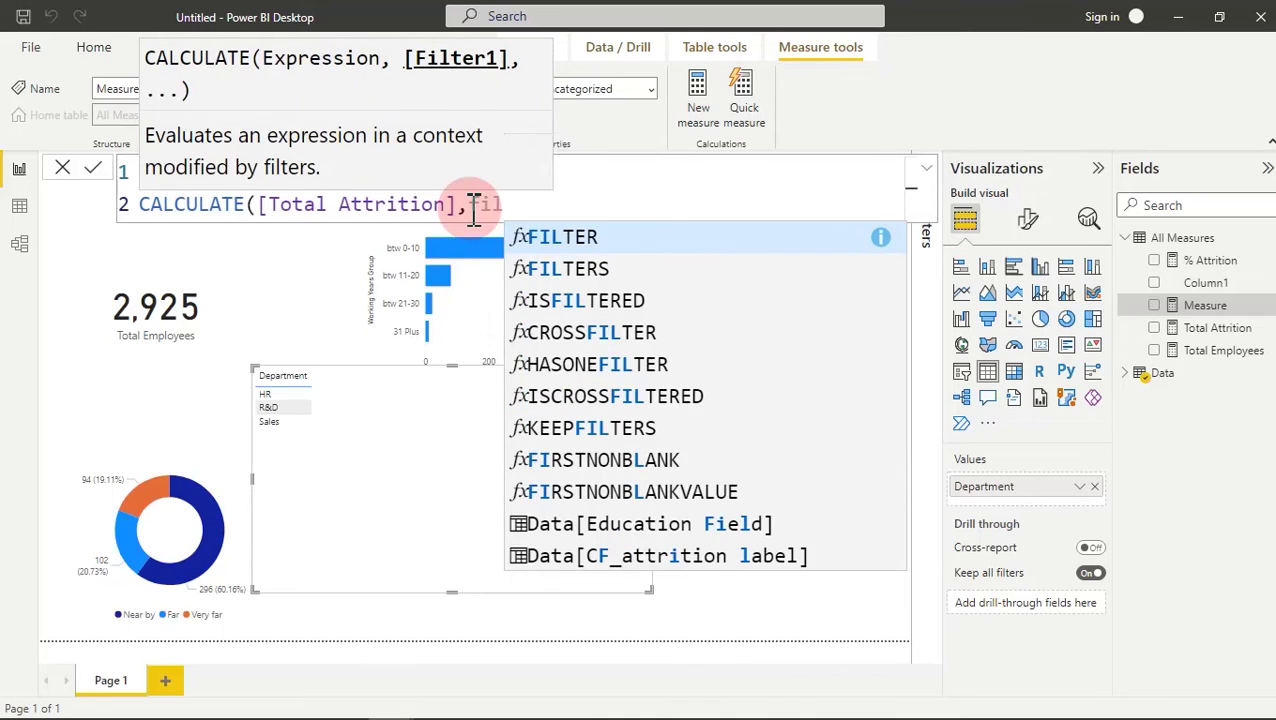
pyautogui.press('Tab')
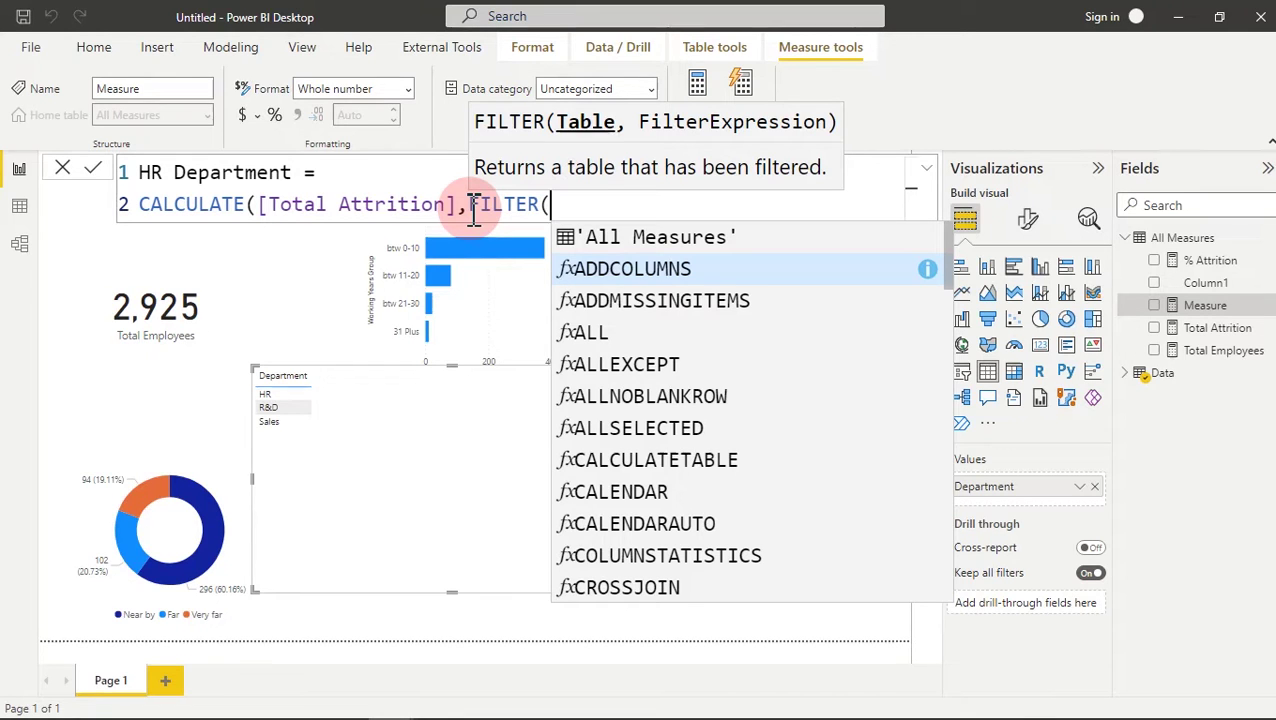
pyautogui.write('data')
pyautogui.press('Down')
pyautogui.press('Down')
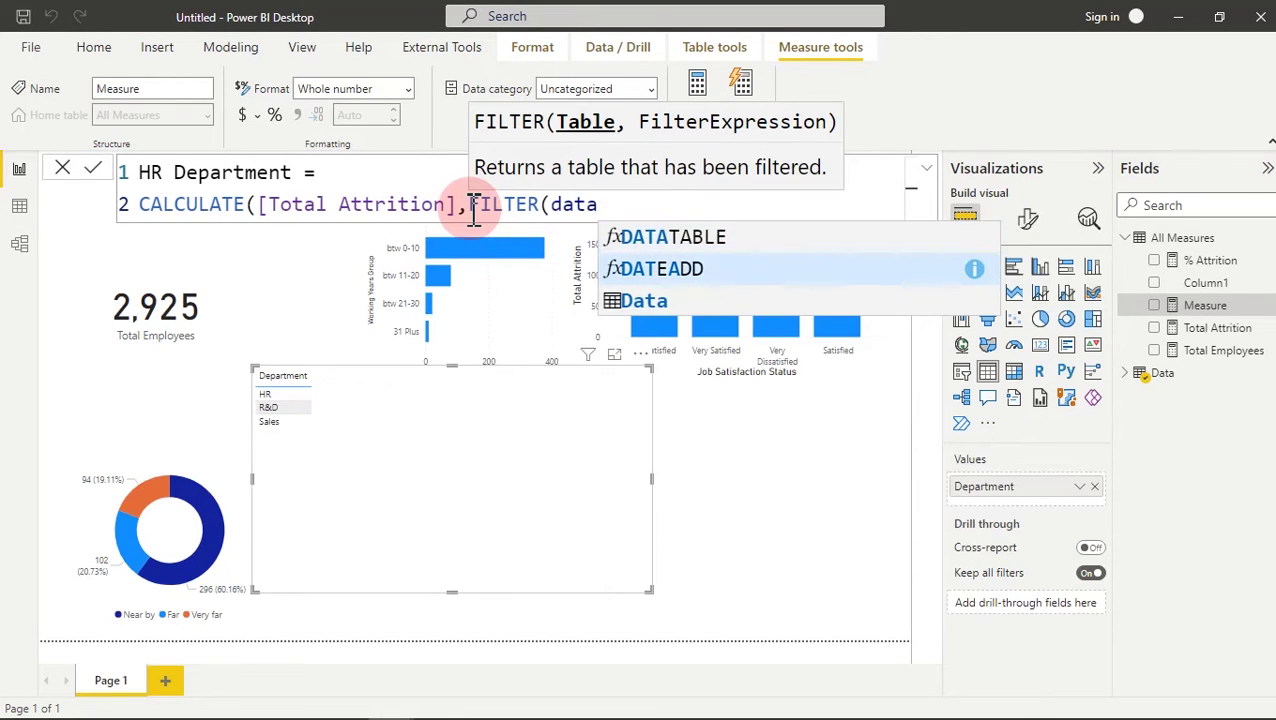
pyautogui.press('Tab')
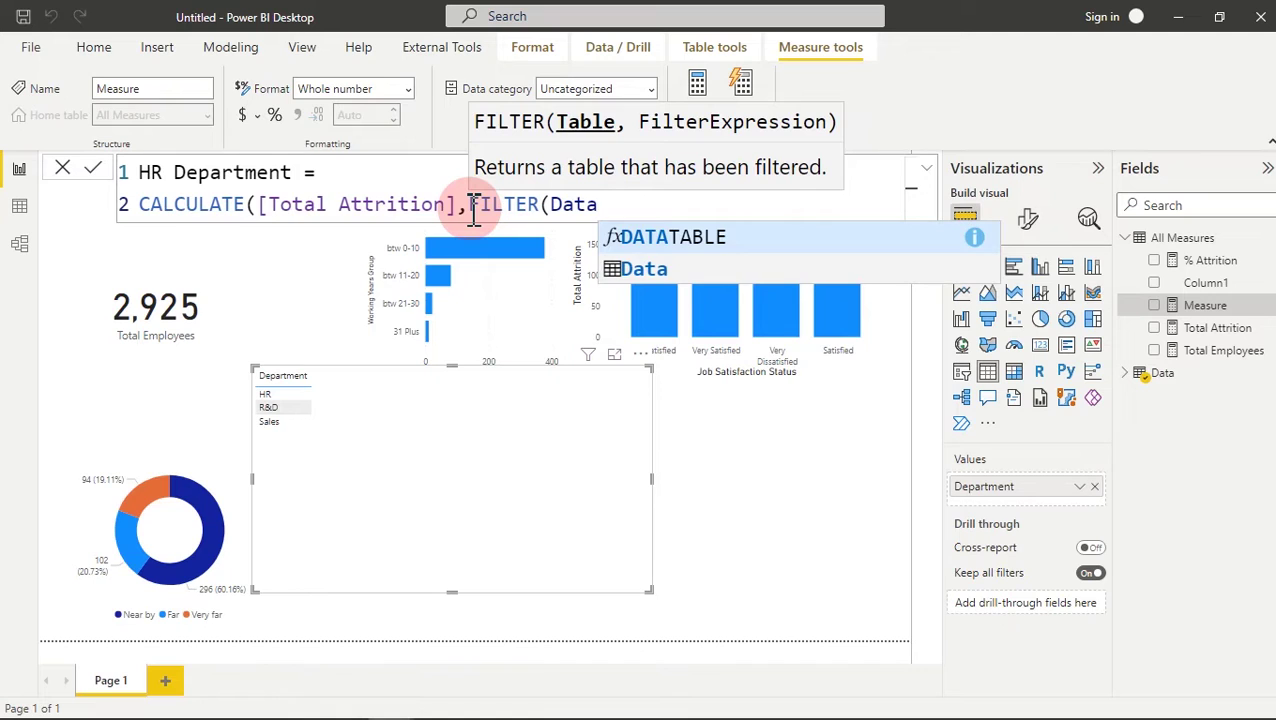
pyautogui.write(',')
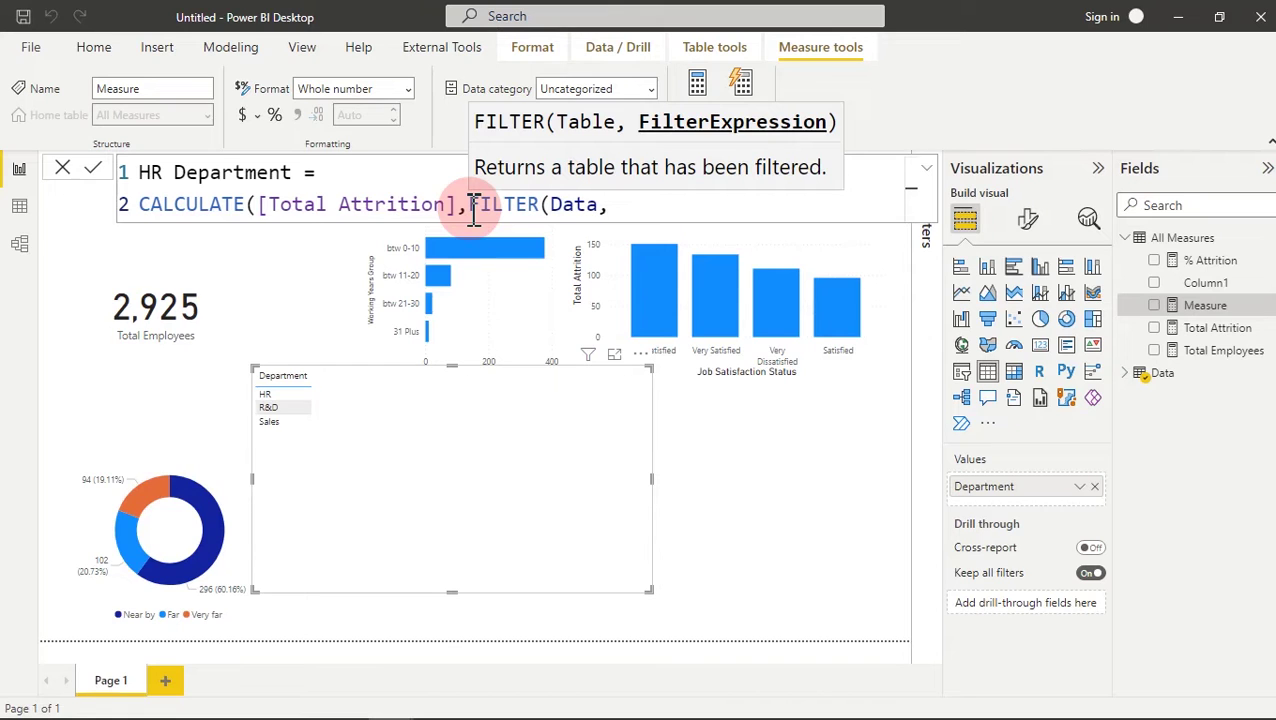
# - Set the filter condition to Data[Department]="Hr", close both brackets on a new line and commit the HR Department measure
pyautogui.write('dep')
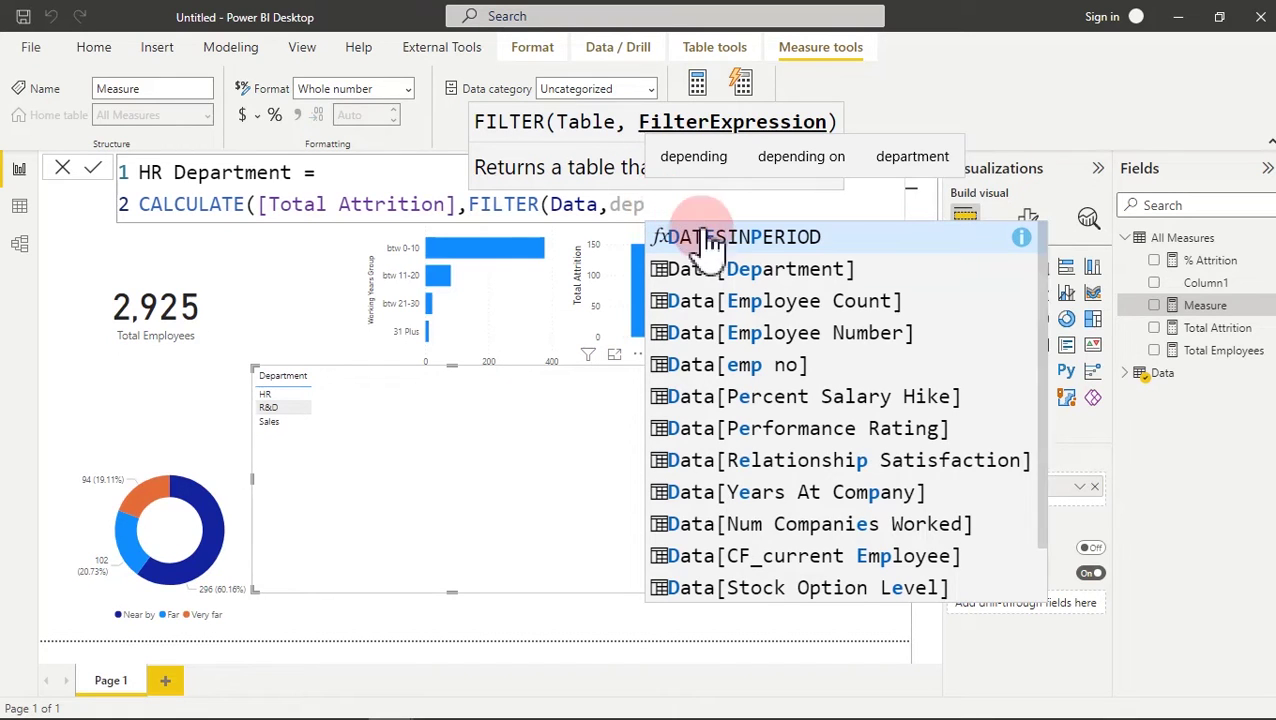
pyautogui.click(775, 270)
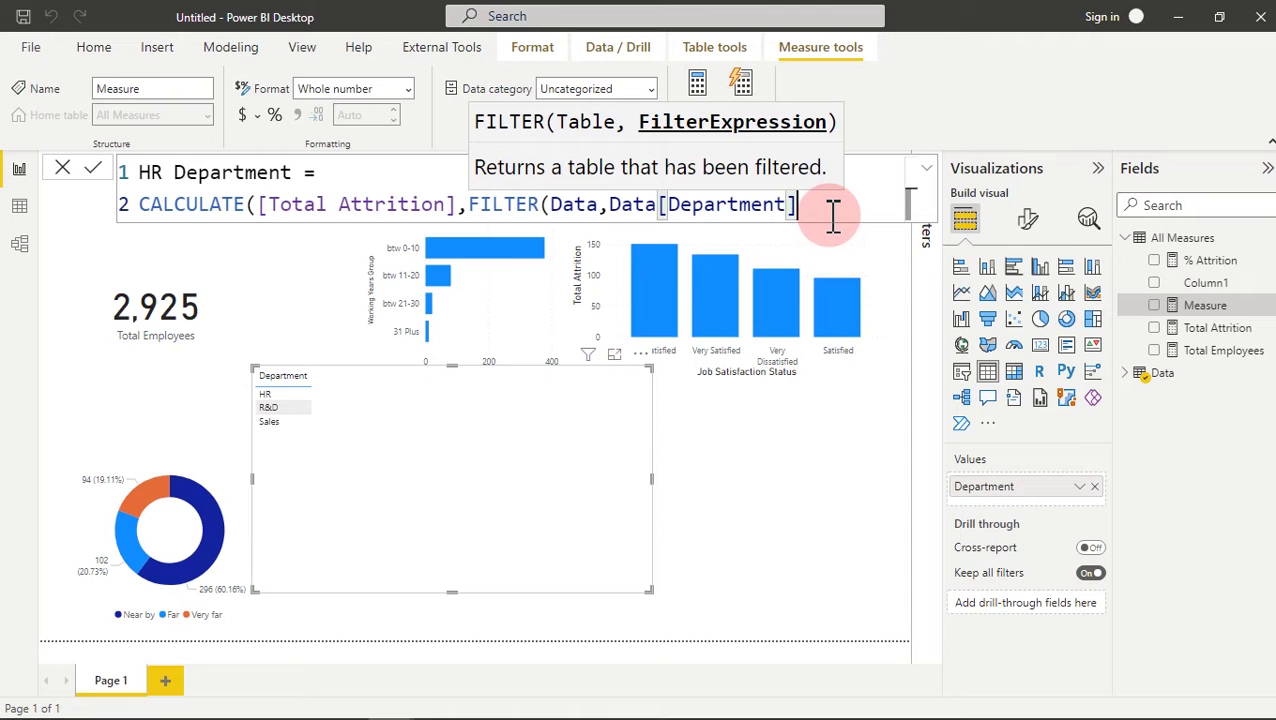
pyautogui.write('=')
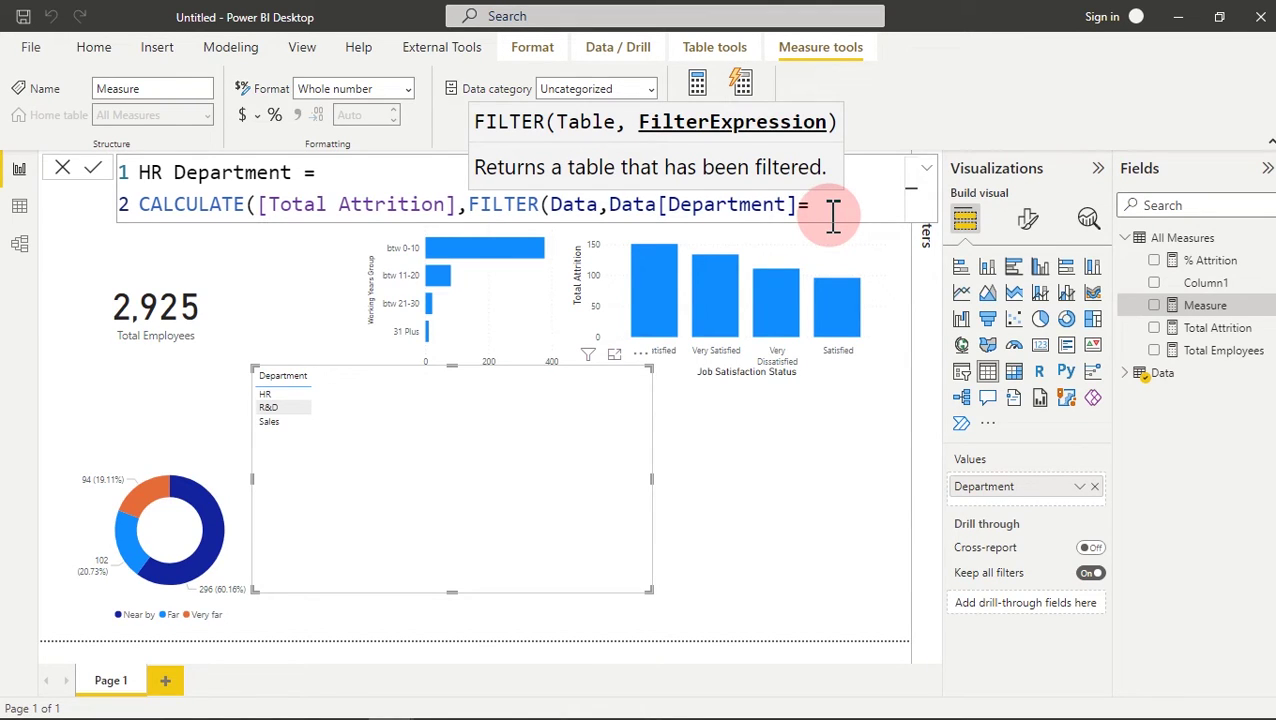
pyautogui.write('"hr')
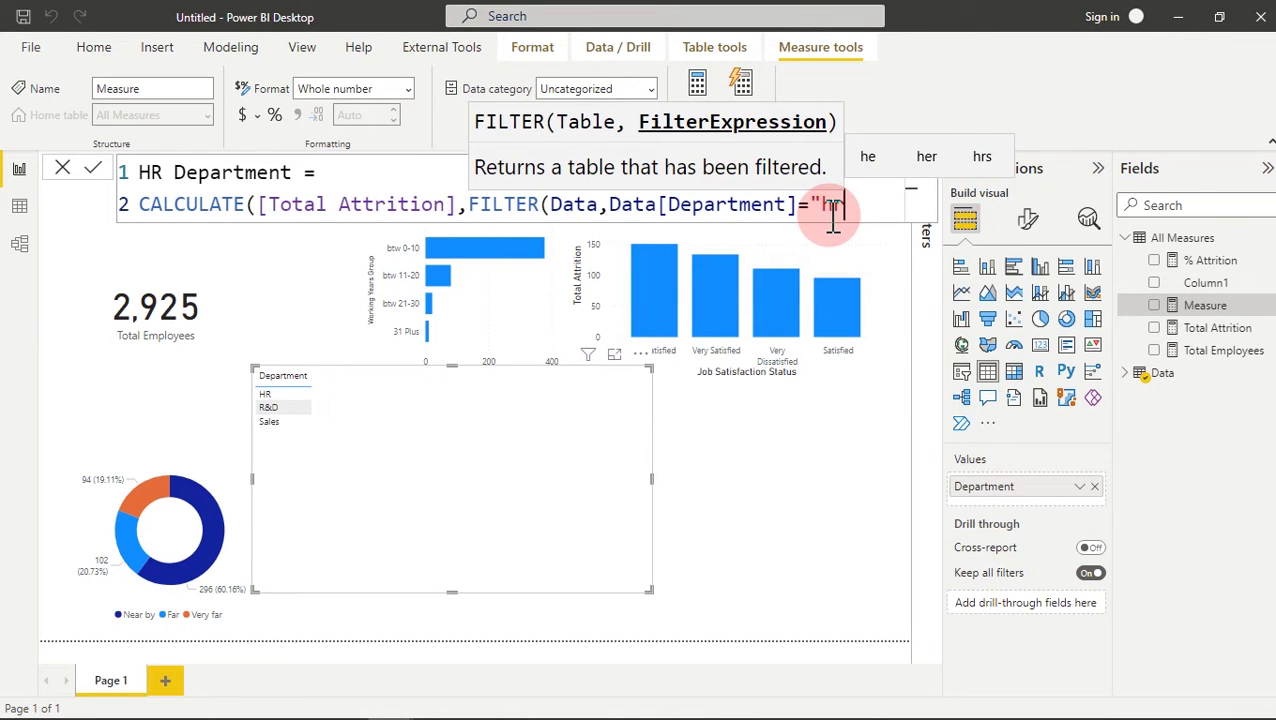
pyautogui.press('BackSpace')
pyautogui.press('BackSpace')
pyautogui.write('Hr"')
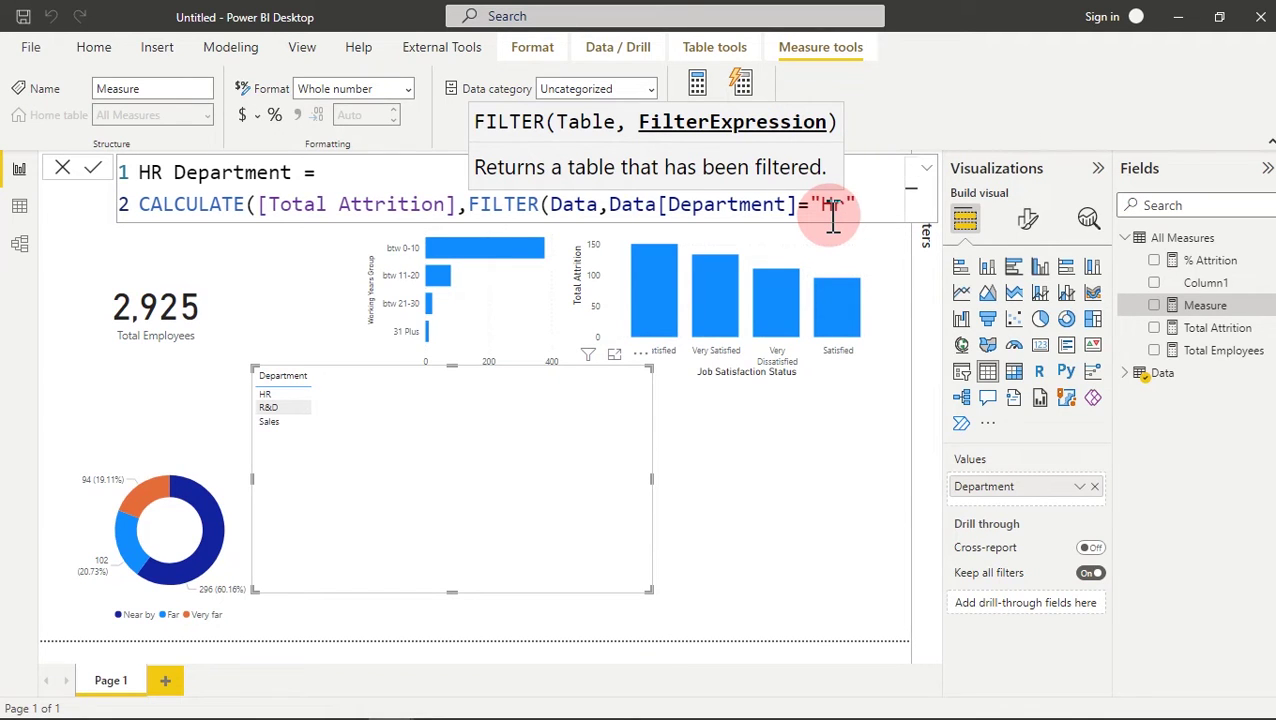
pyautogui.hotkey('shift', 'Return')
pyautogui.write('))')
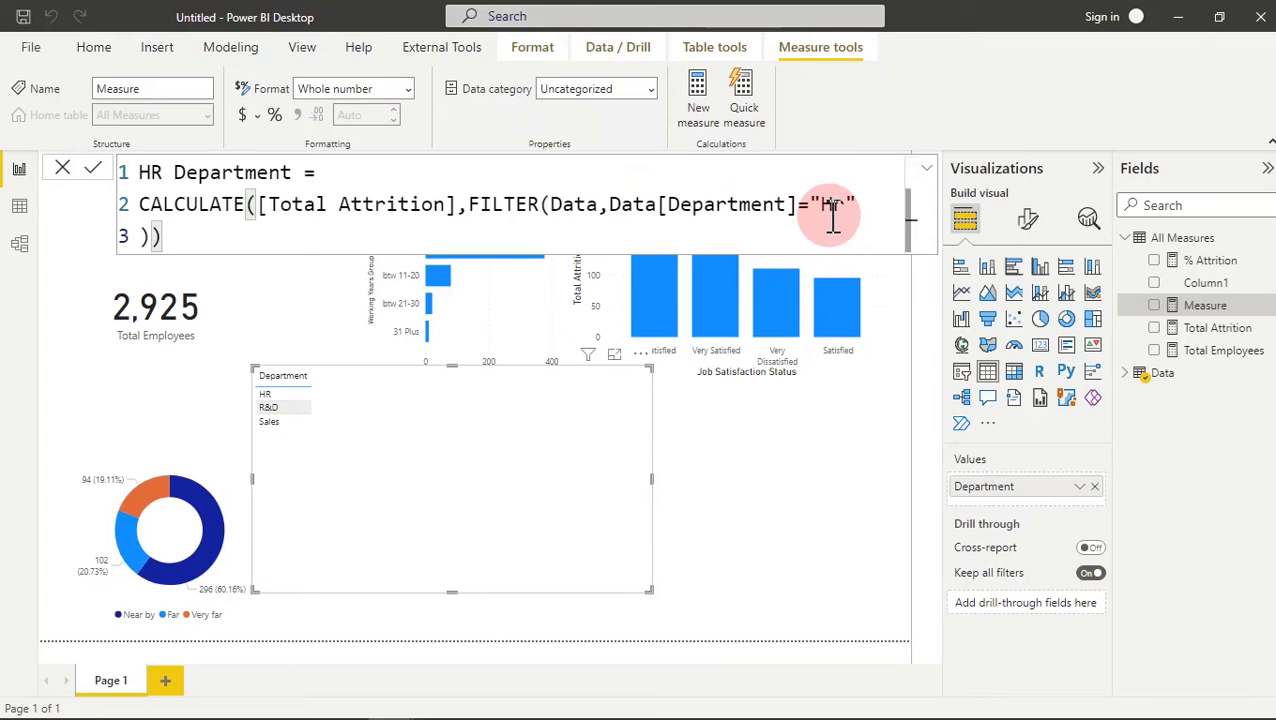
pyautogui.click(257, 208)
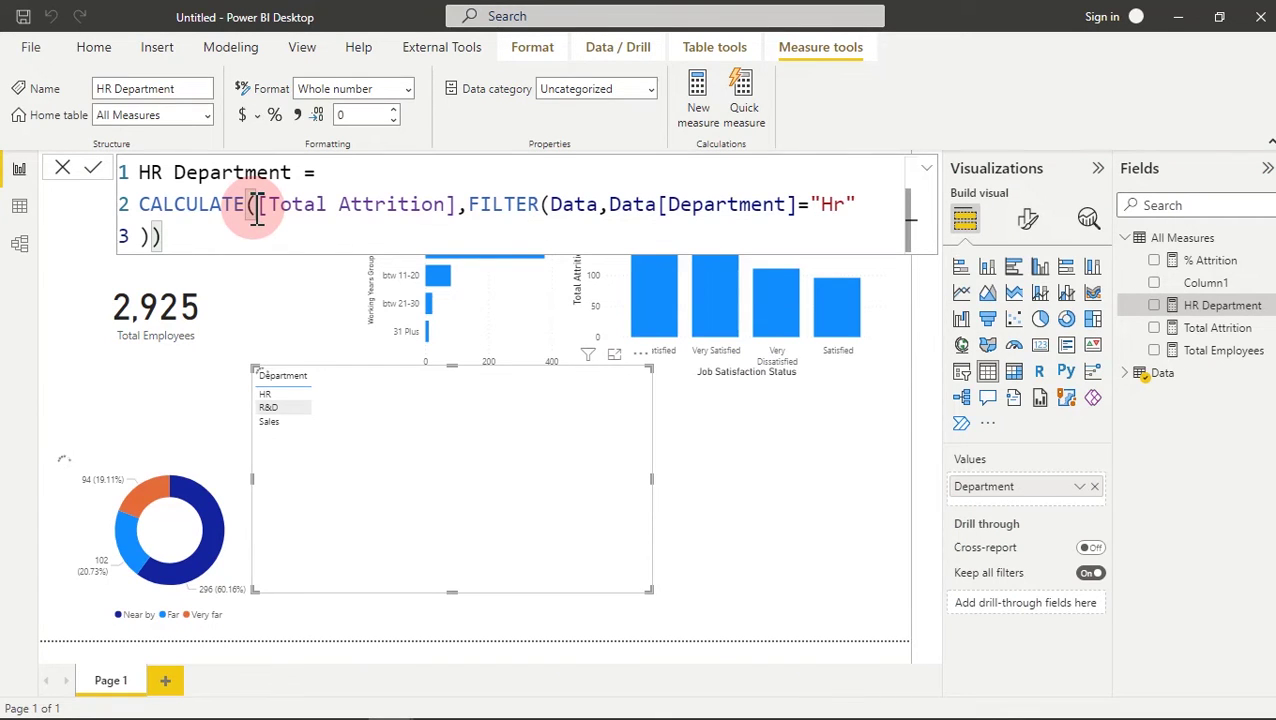
# - Copy the full HR Department expression into a new measure as the starting formula
pyautogui.moveTo(185, 233); pyautogui.dragTo(107, 190)
pyautogui.hotkey('ctrl', 'c')
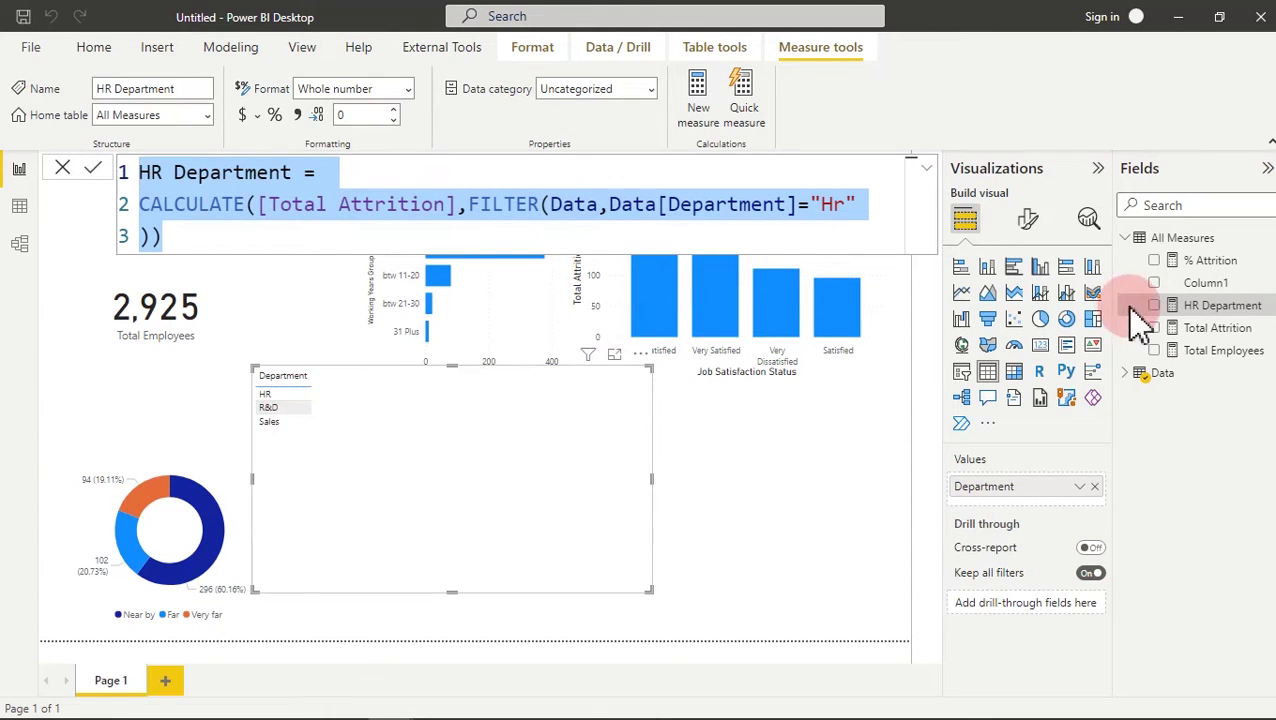
pyautogui.click(704, 95)
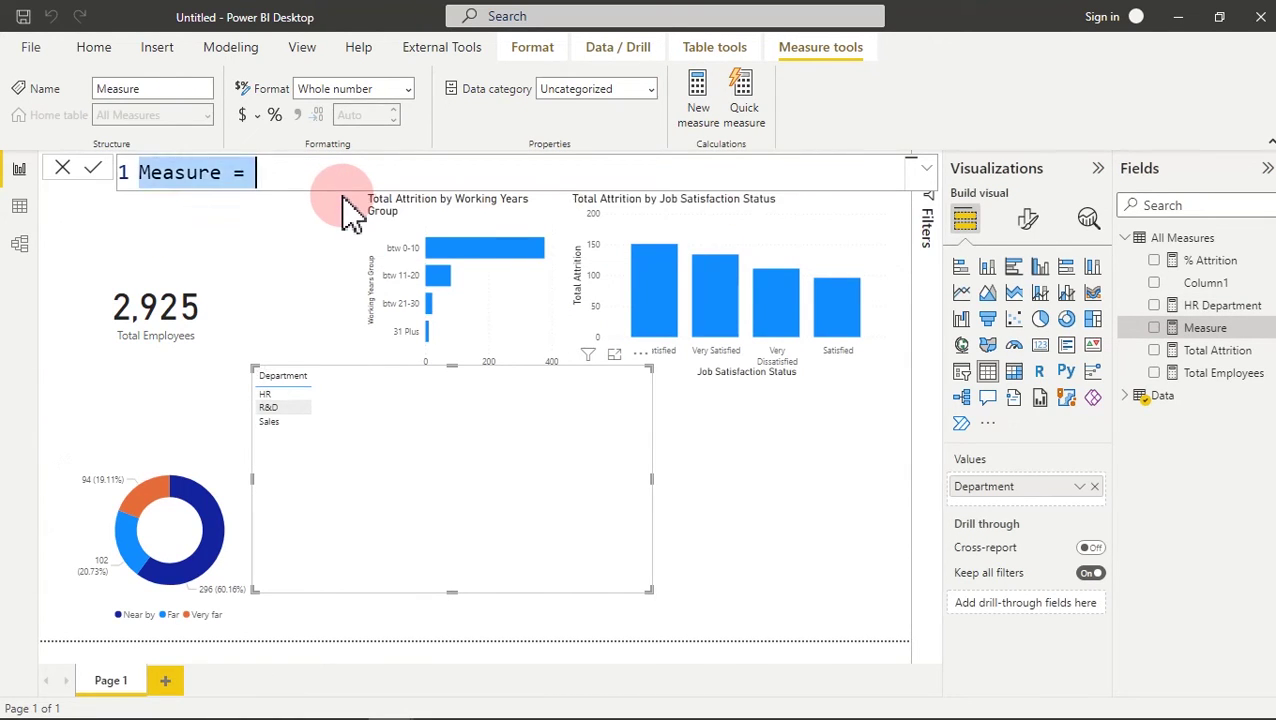
pyautogui.hotkey('ctrl', 'v')
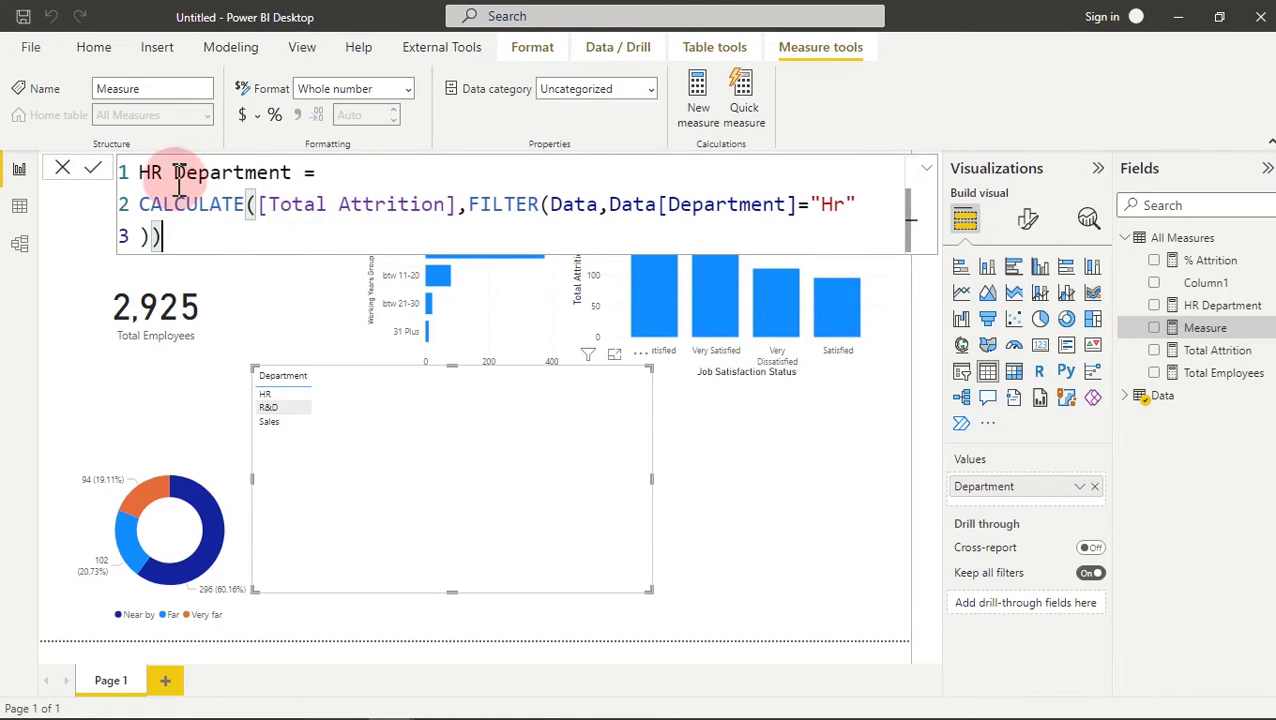
# - Rename the pasted measure R&D Department, set its filter value to "R&D" and commit it
pyautogui.moveTo(166, 172); pyautogui.dragTo(140, 184)
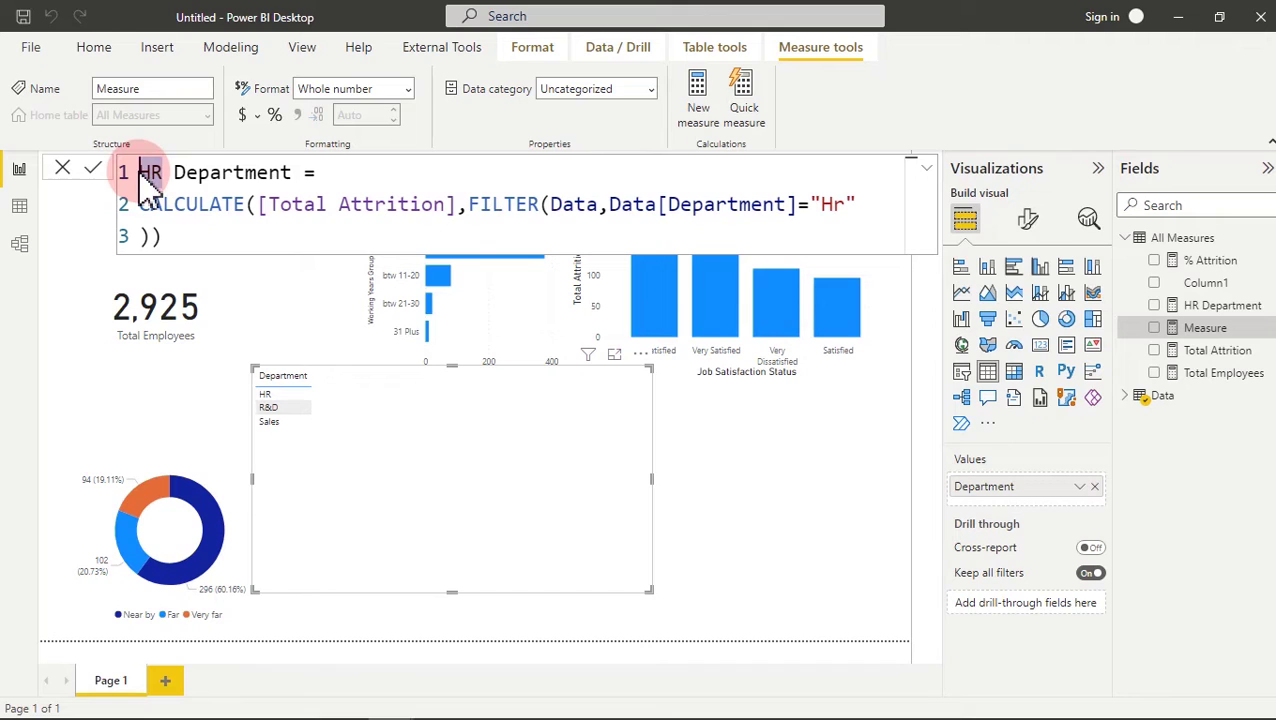
pyautogui.write('R&D')
pyautogui.click(840, 207)
pyautogui.doubleClick(840, 207)
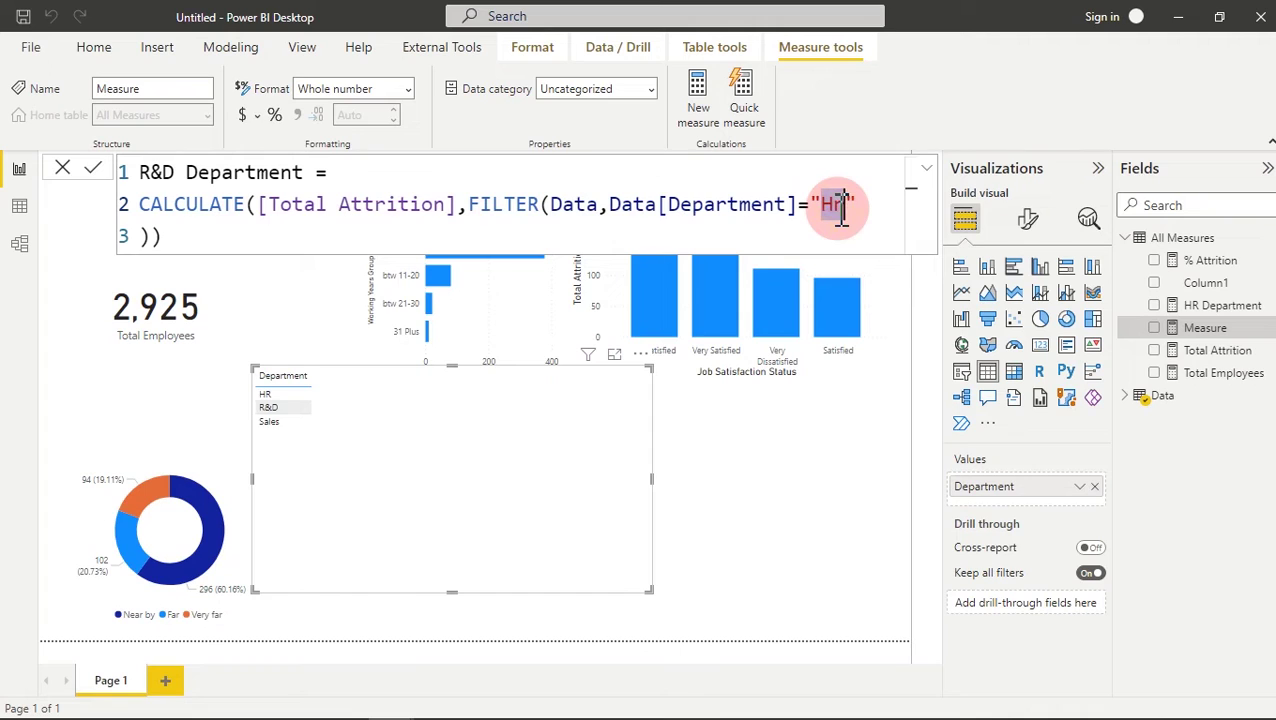
pyautogui.write('R&D')
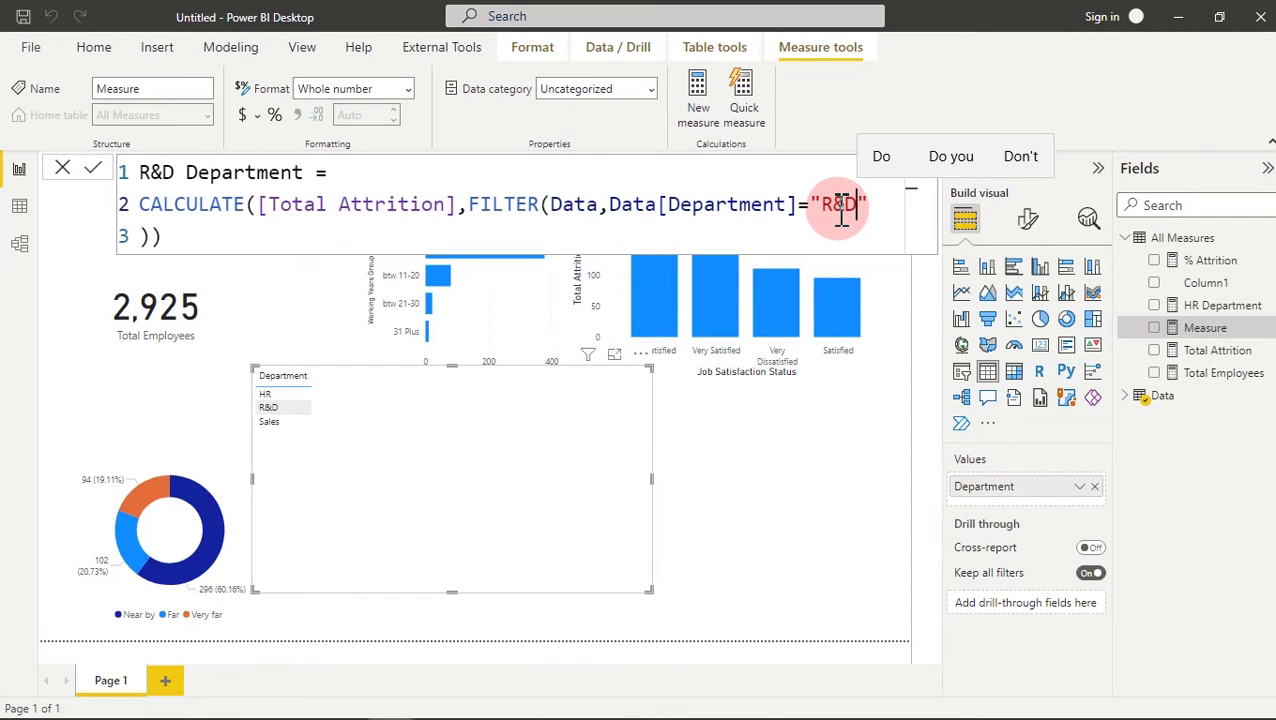
pyautogui.press('Return')
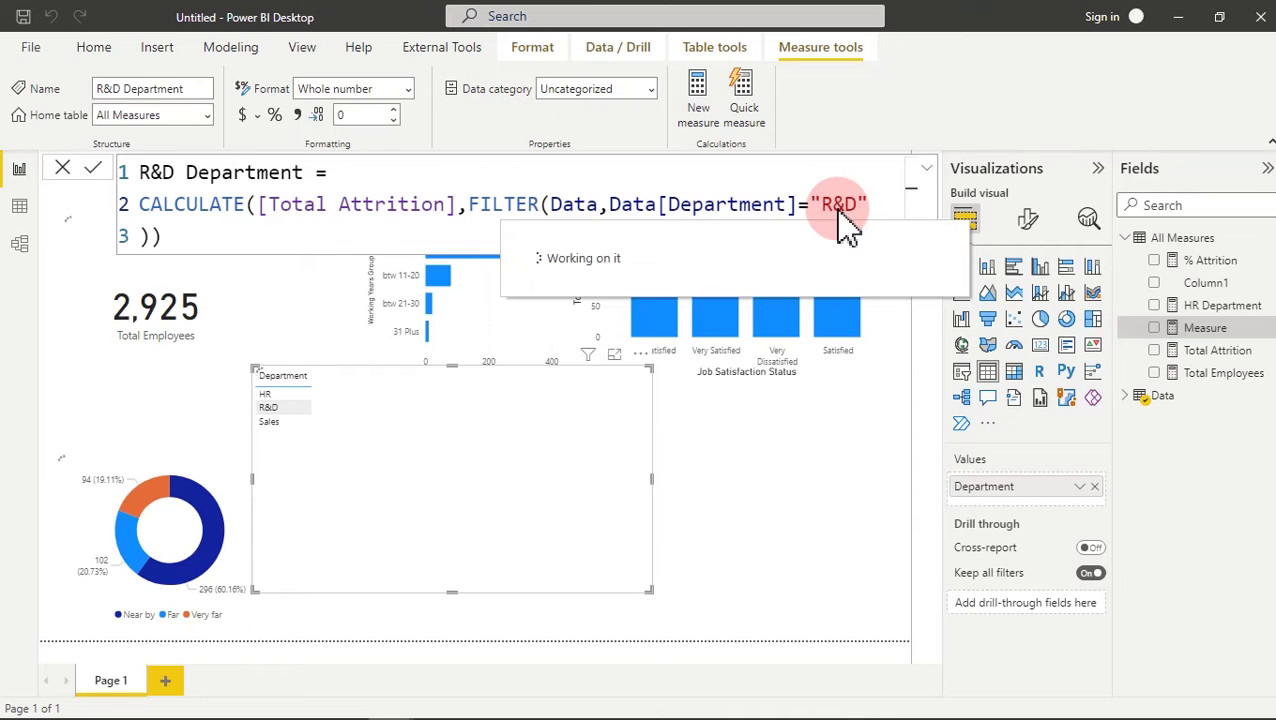
# - Create a Sales Department measure from the copied HR expression, filtering Data[Department] to "Sales", and commit it
pyautogui.click(703, 92)
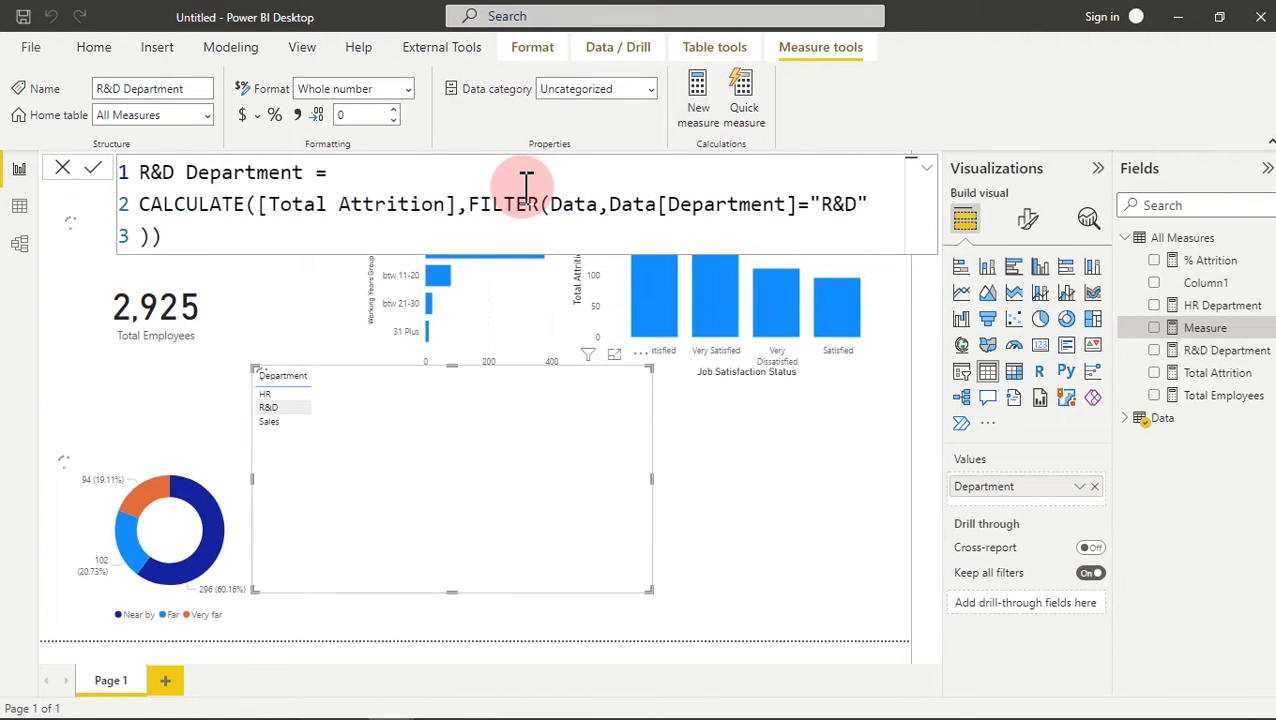
pyautogui.hotkey('ctrl', 'a')
pyautogui.hotkey('ctrl', 'v')
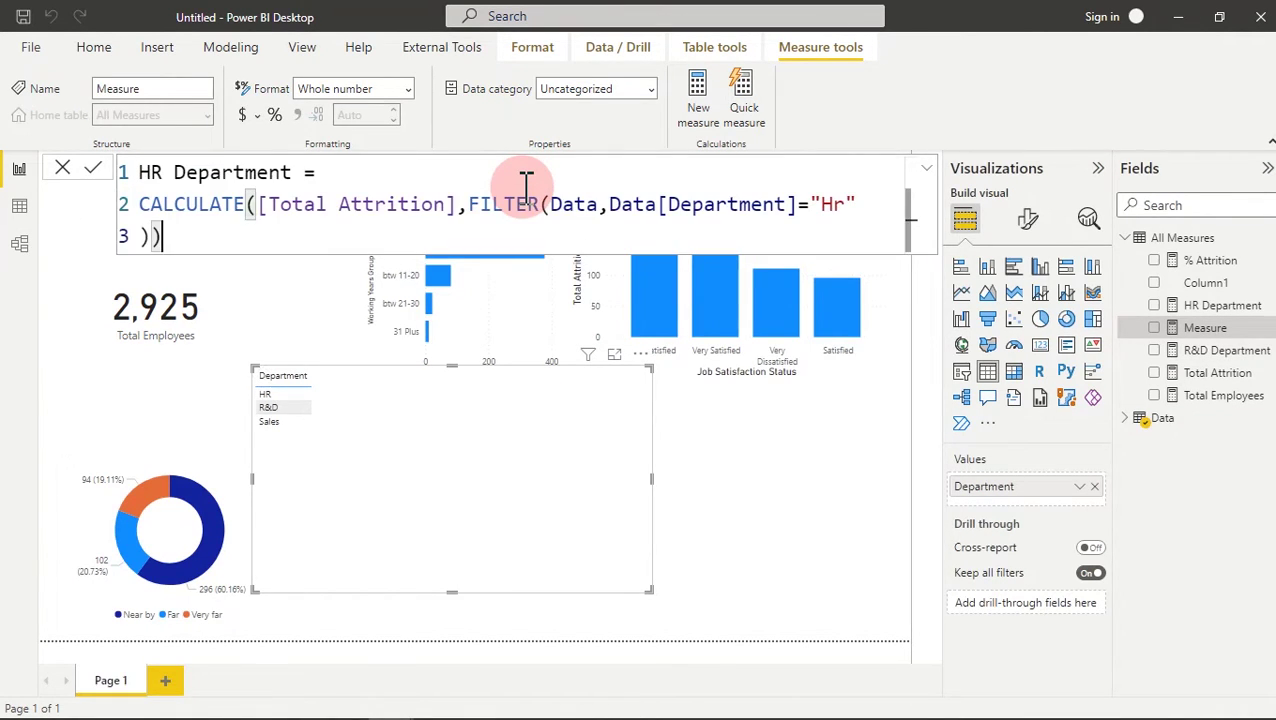
pyautogui.doubleClick(152, 172)
pyautogui.write('Sales')
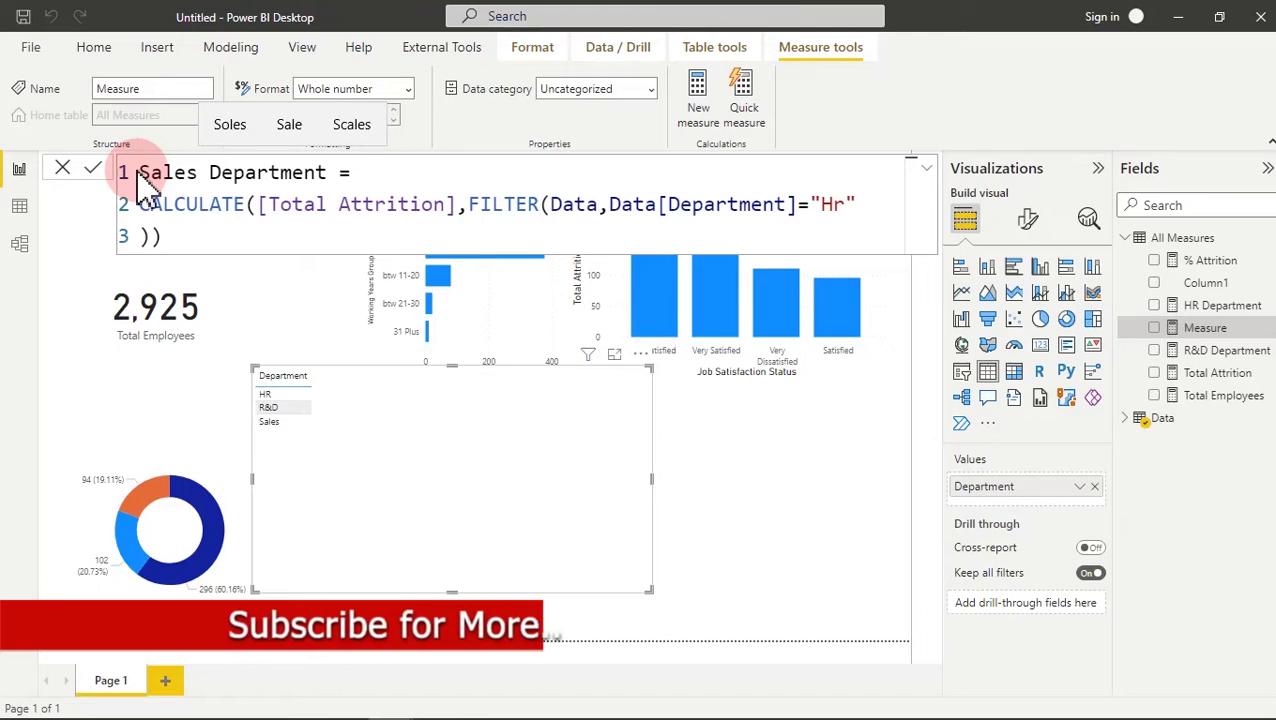
pyautogui.doubleClick(832, 203)
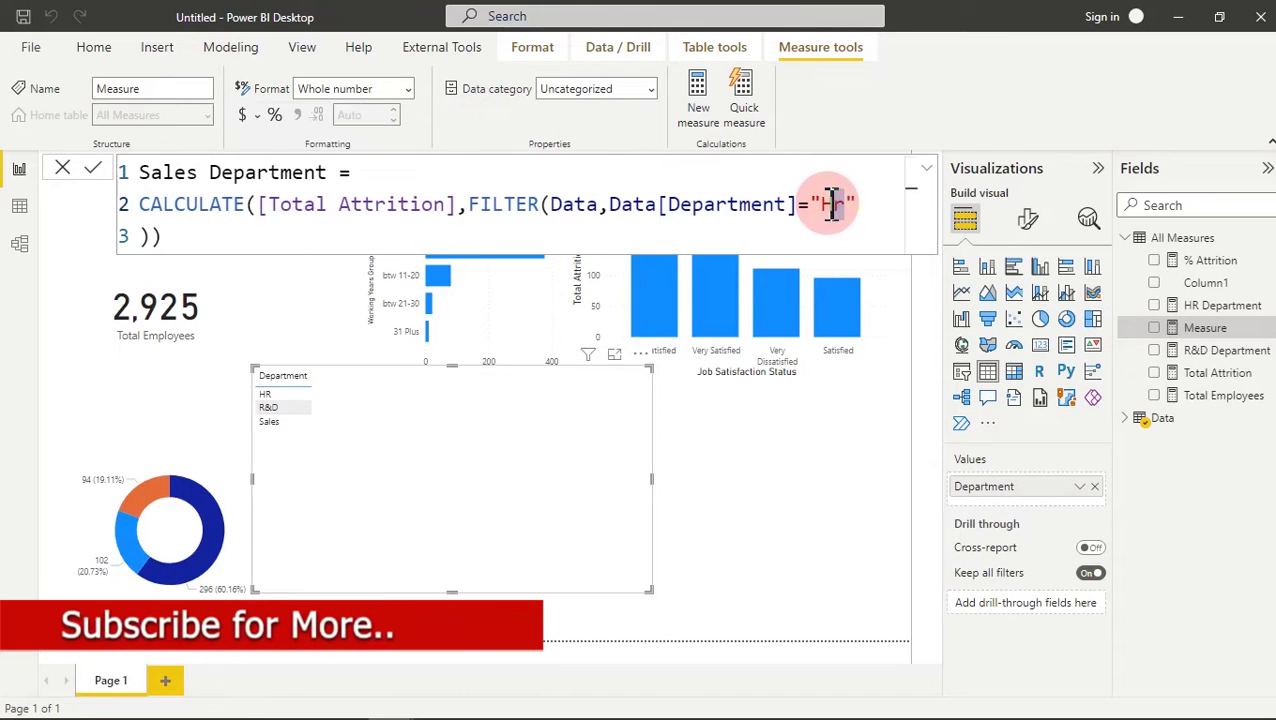
pyautogui.write('Sale')
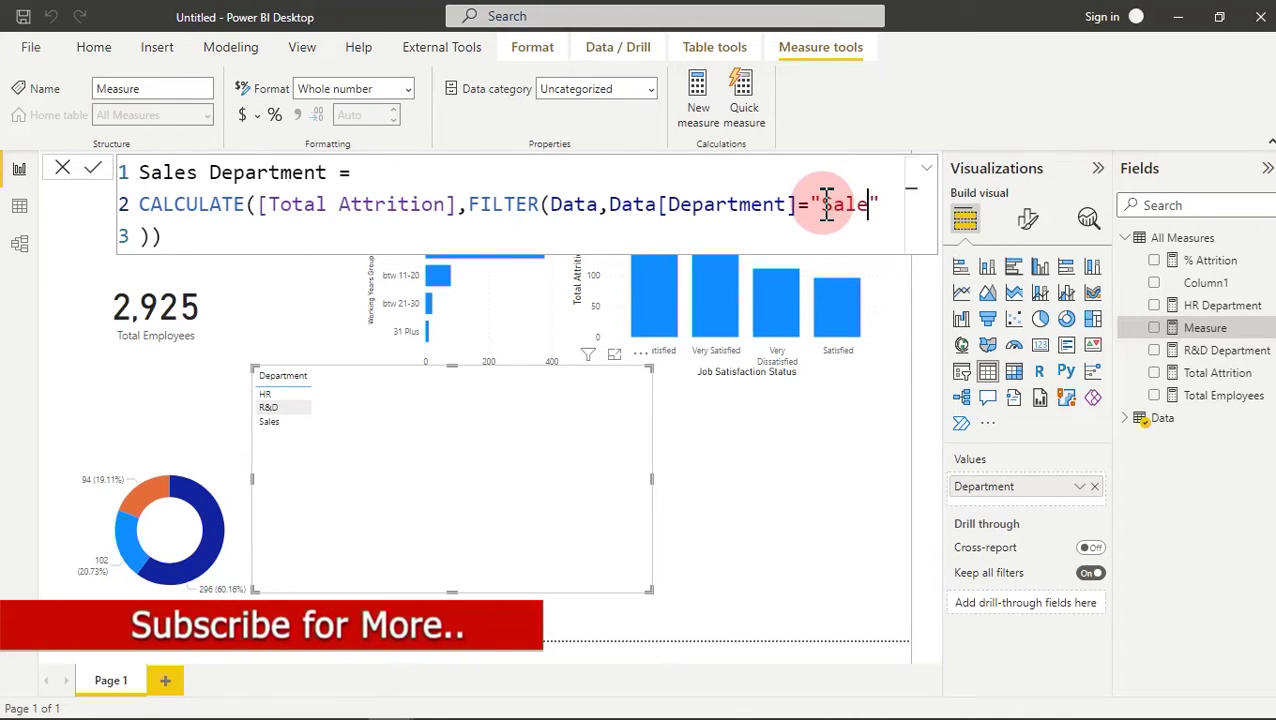
pyautogui.write('s')
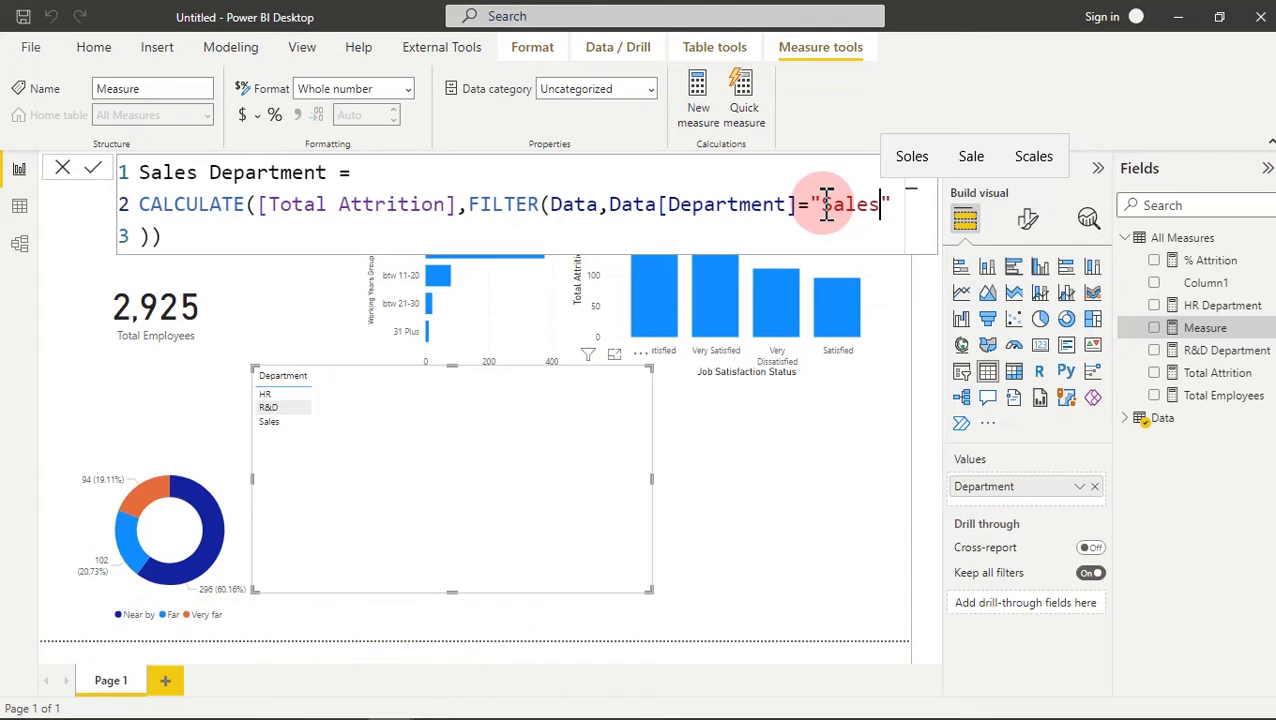
pyautogui.click(826, 200)
pyautogui.press('Return')
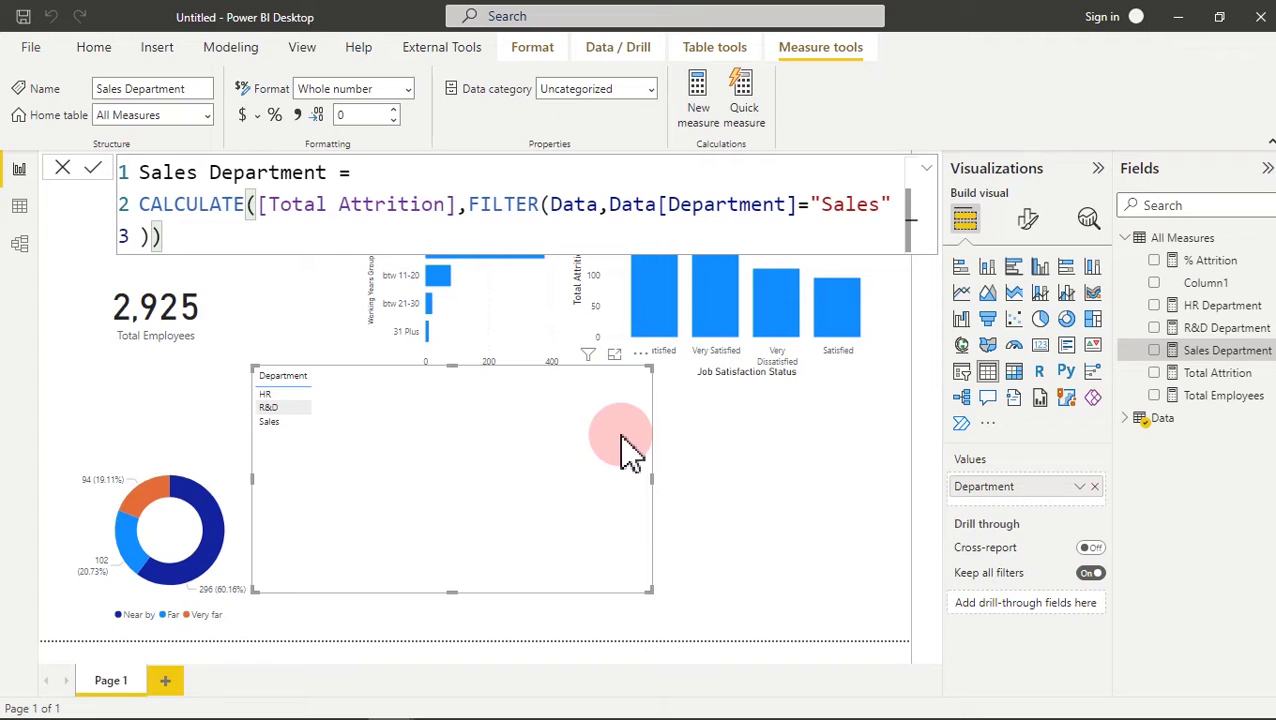
# - Shift the Department table visual slightly and add the Total Attrition measure to it
pyautogui.moveTo(621, 436); pyautogui.dragTo(638, 445)
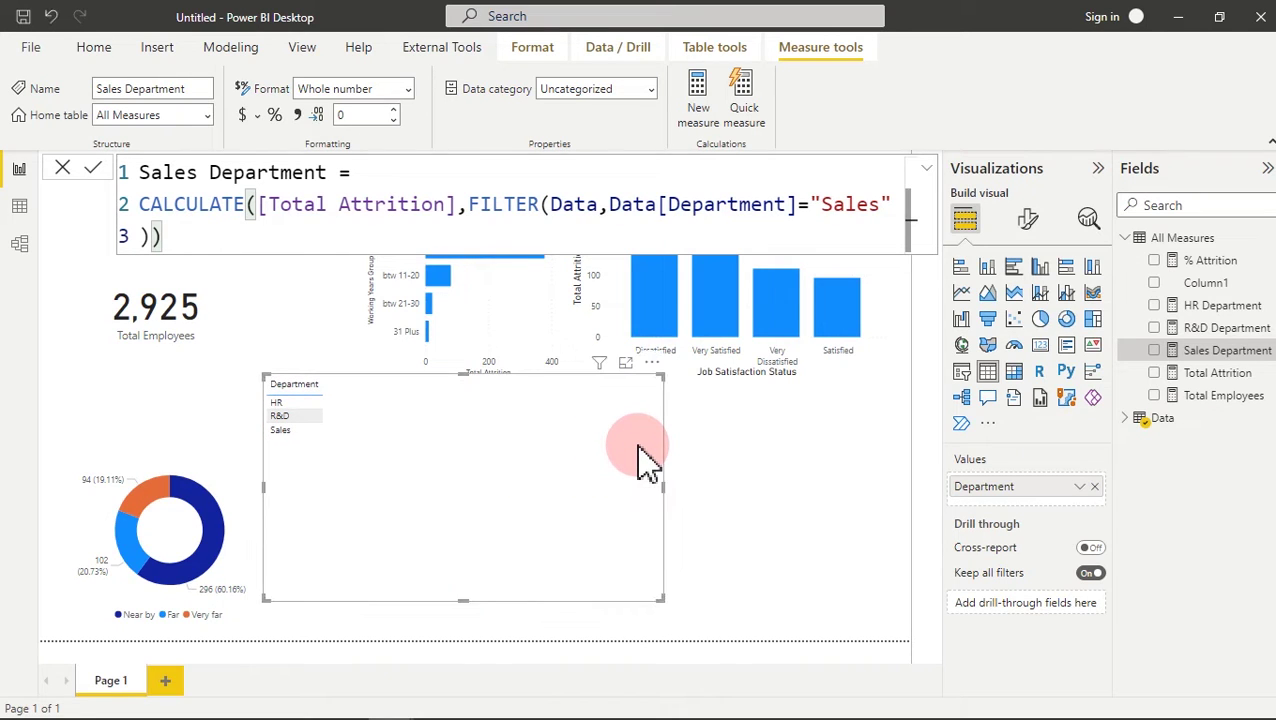
pyautogui.click(825, 476)
pyautogui.click(516, 457)
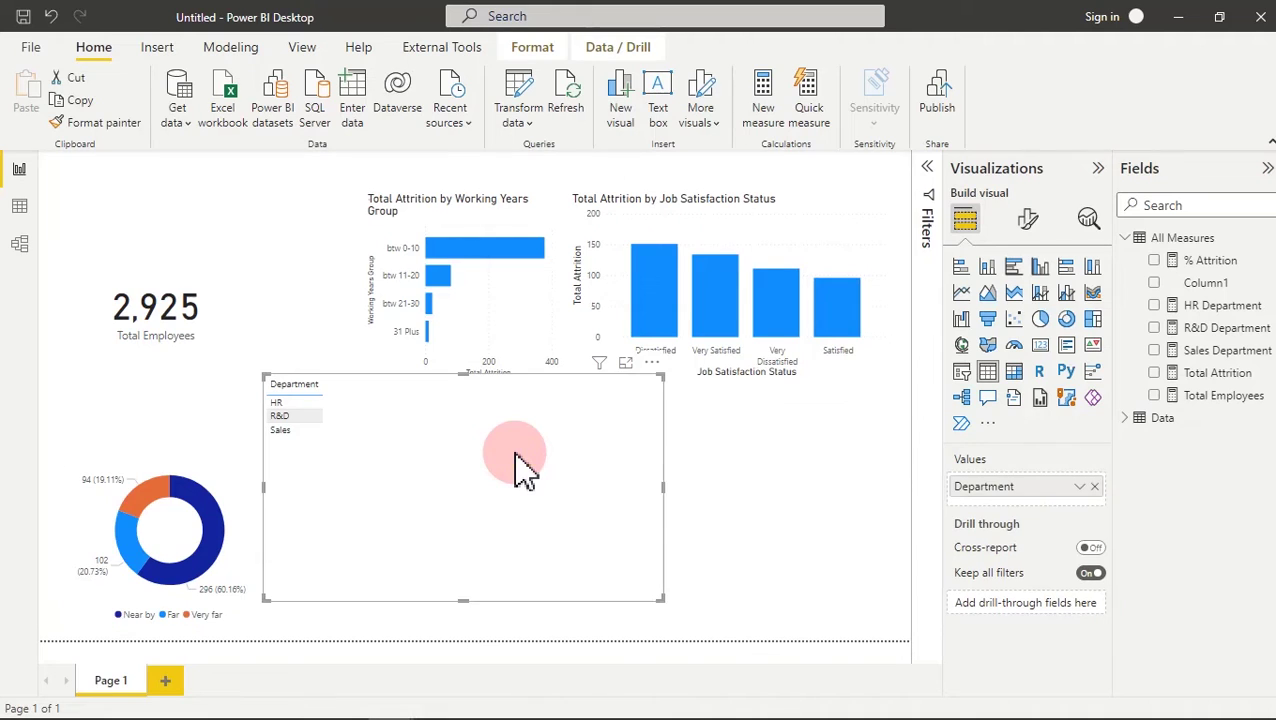
pyautogui.click(1155, 372)
pyautogui.click(568, 443)
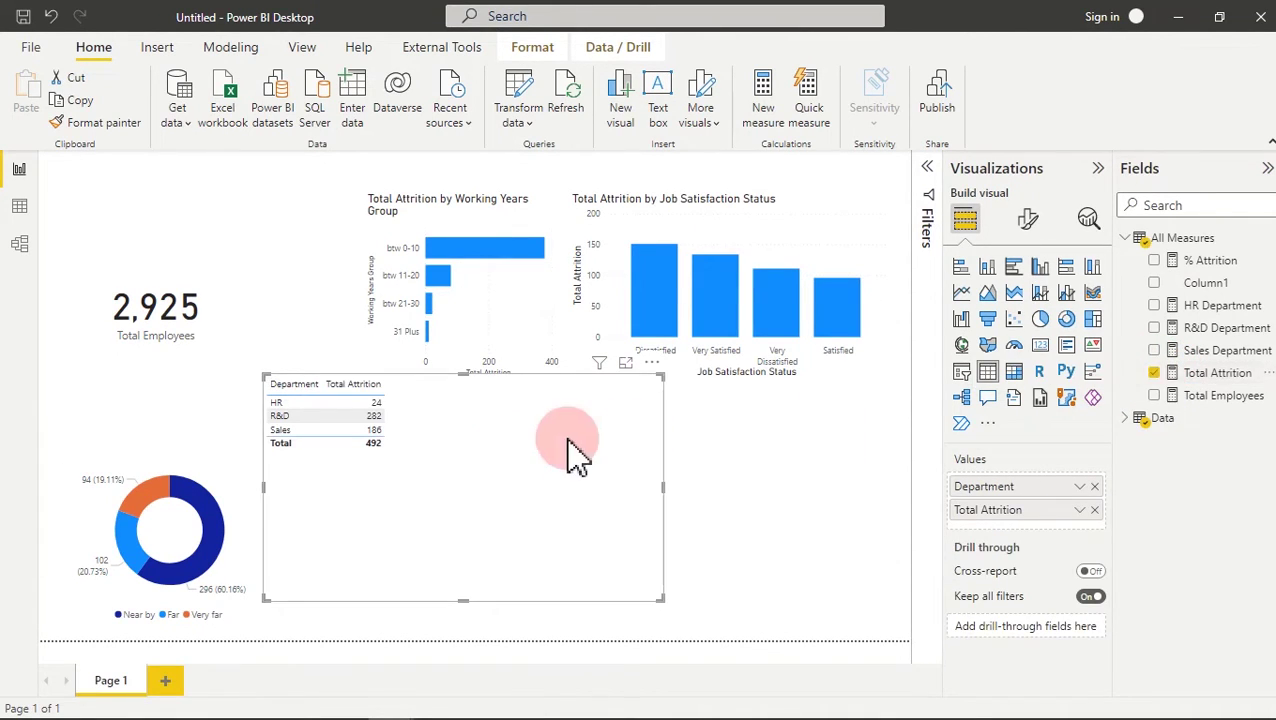
# - Convert the department table to a donut chart to check attrition by department, and delete the visual
pyautogui.click(1067, 319)
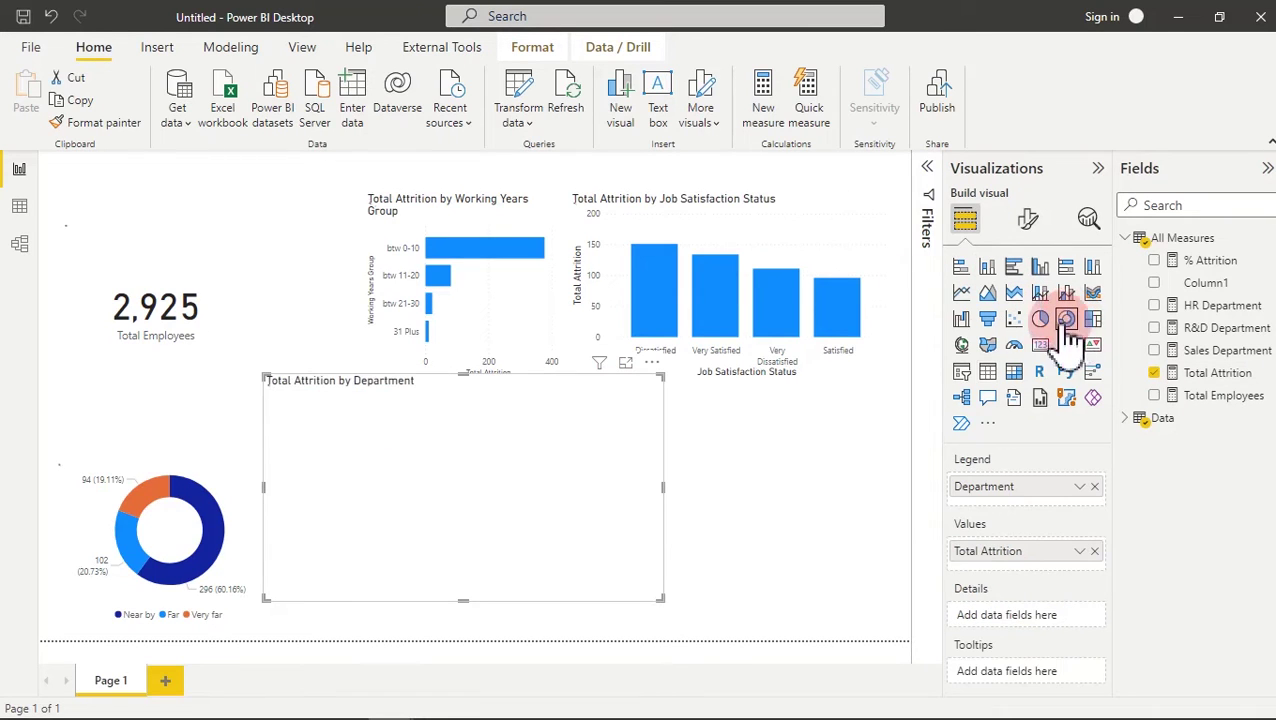
pyautogui.click(602, 445)
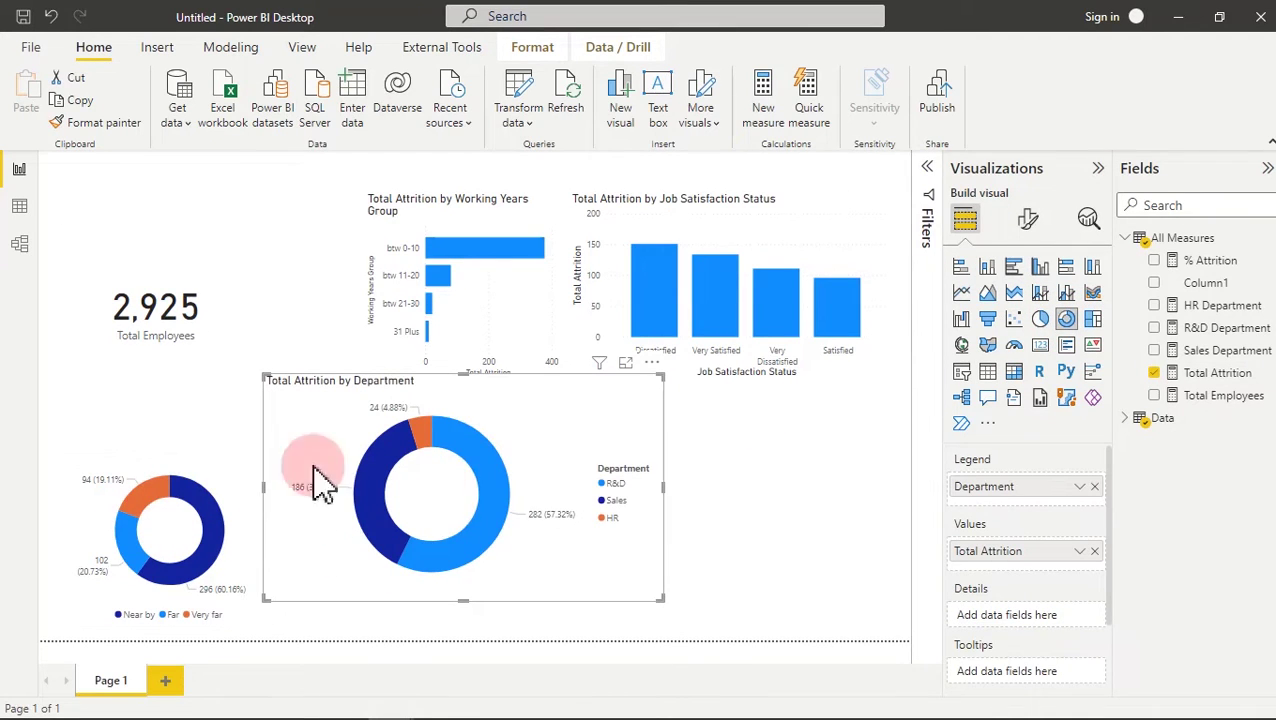
pyautogui.moveTo(421, 447)
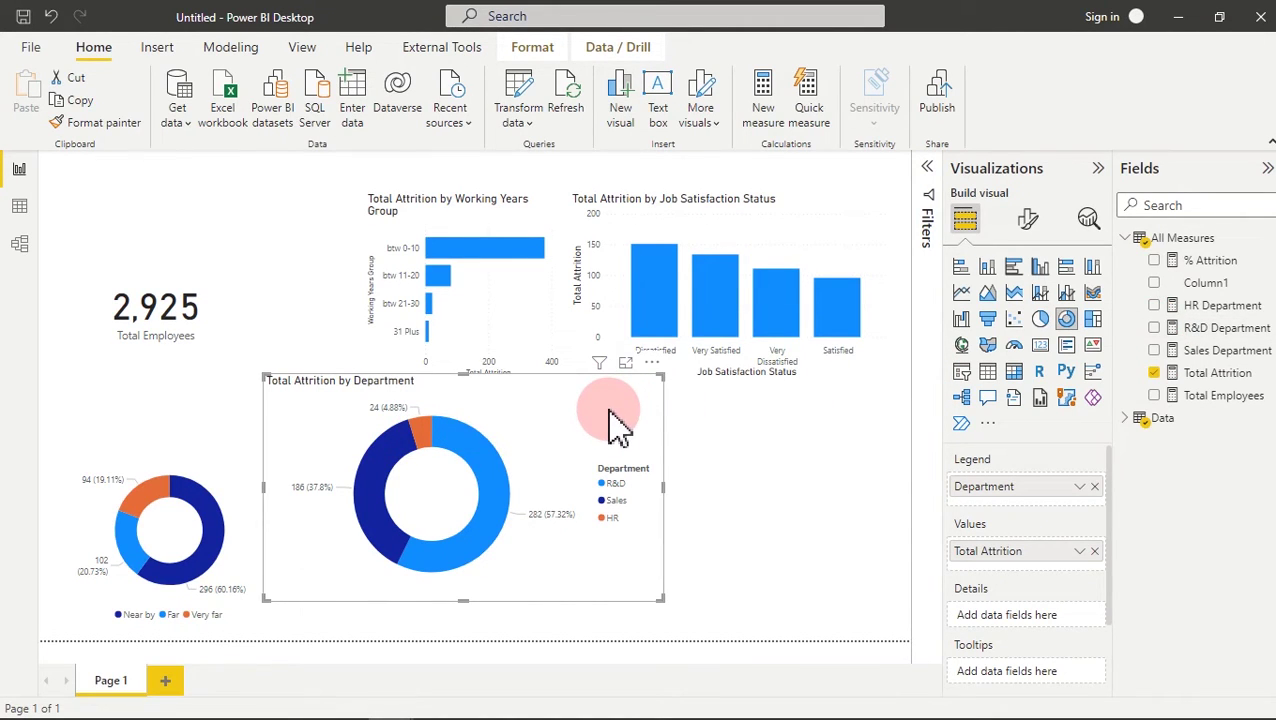
pyautogui.press('Delete')
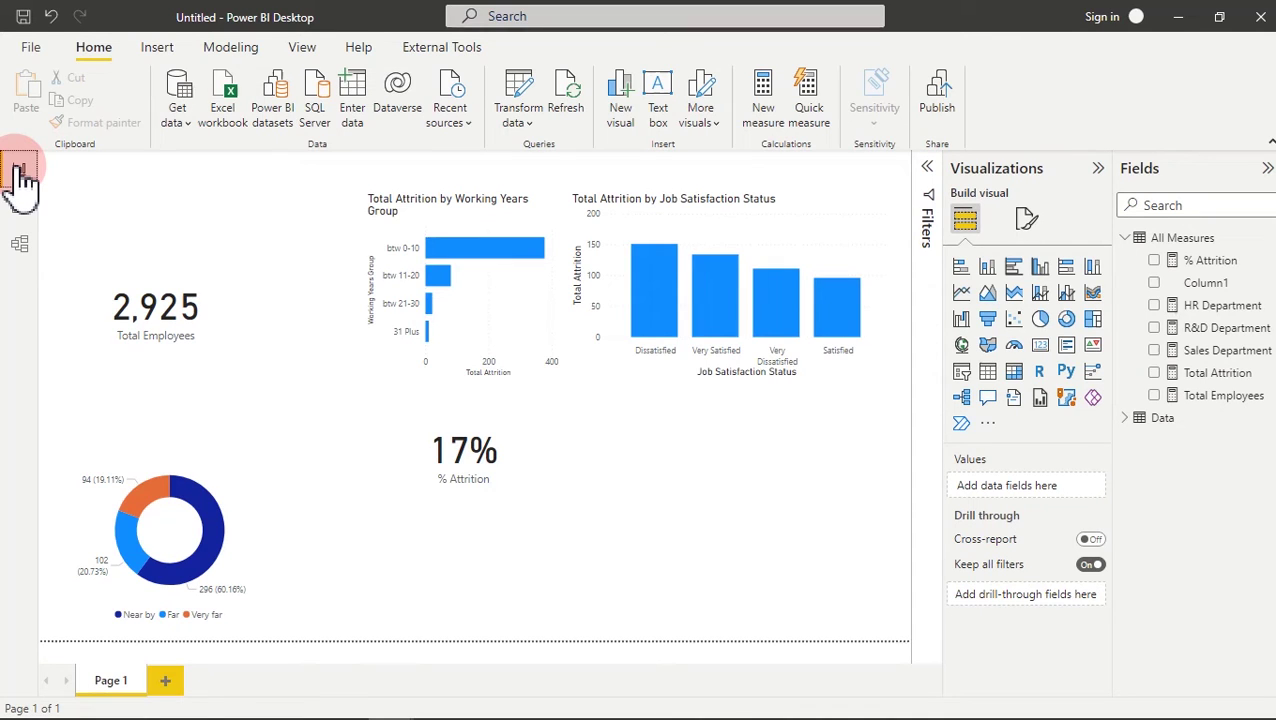
# - In the model view, put the HR Department measure into a new display folder named Department
pyautogui.click(24, 254)
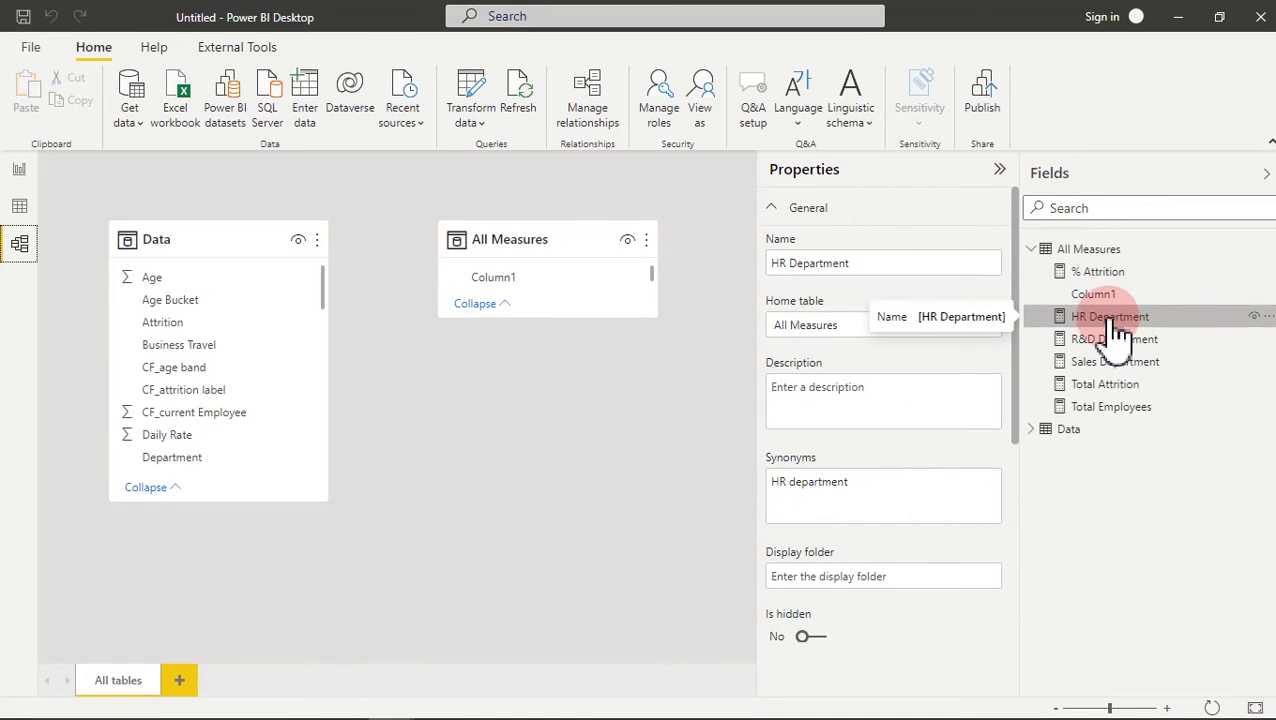
pyautogui.click(913, 576)
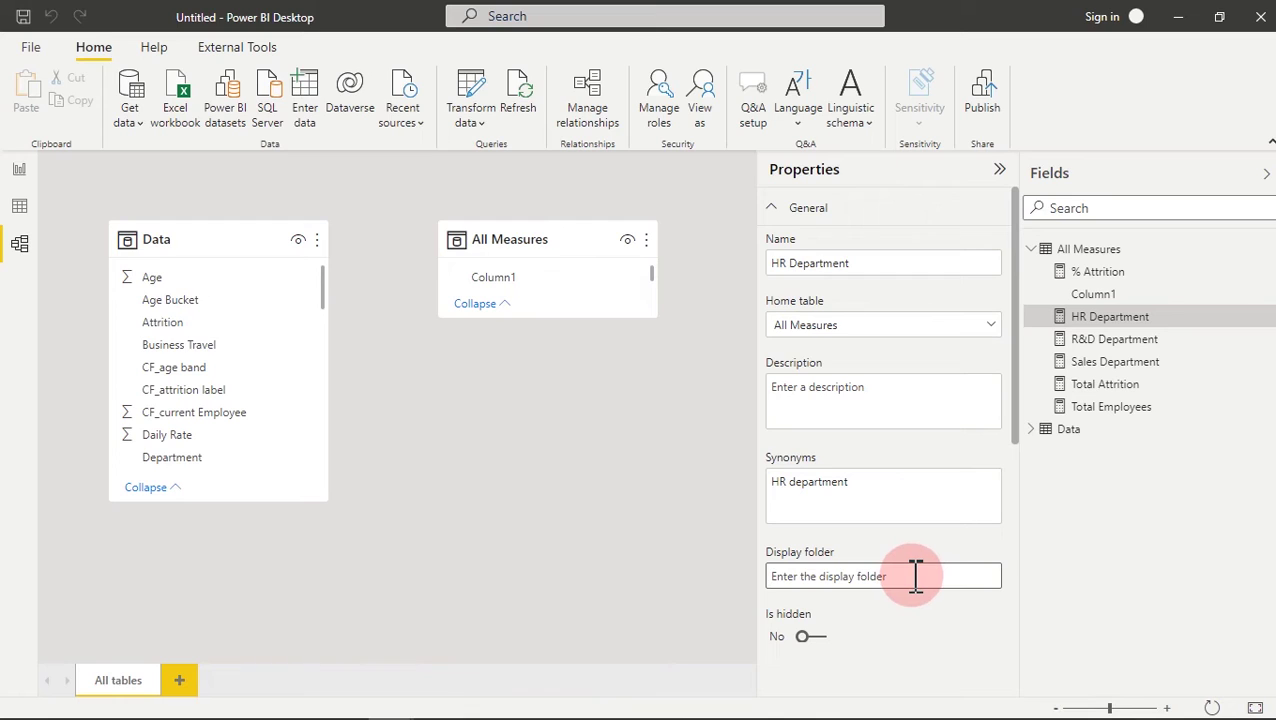
pyautogui.write('Department')
pyautogui.press('Return')
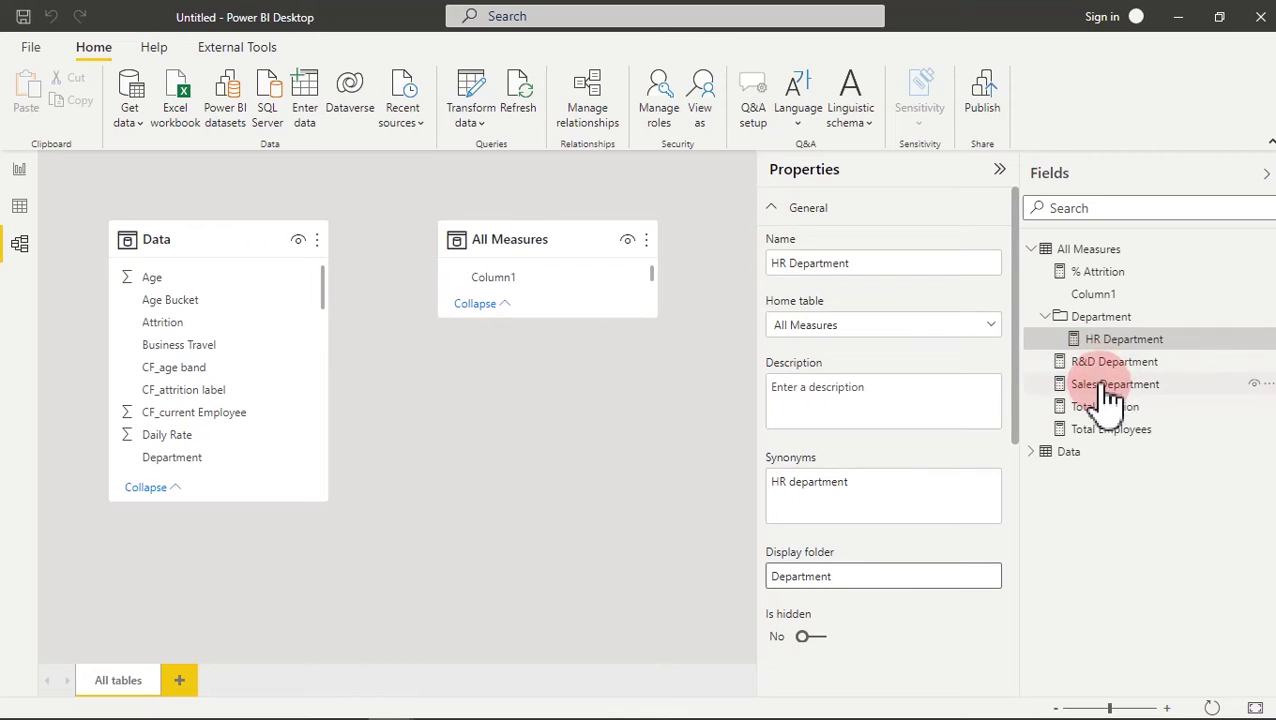
# - Move the R&D Department and Sales Department measures into the Department folder
pyautogui.click(1117, 370)
pyautogui.moveTo(1117, 378); pyautogui.dragTo(1118, 335)
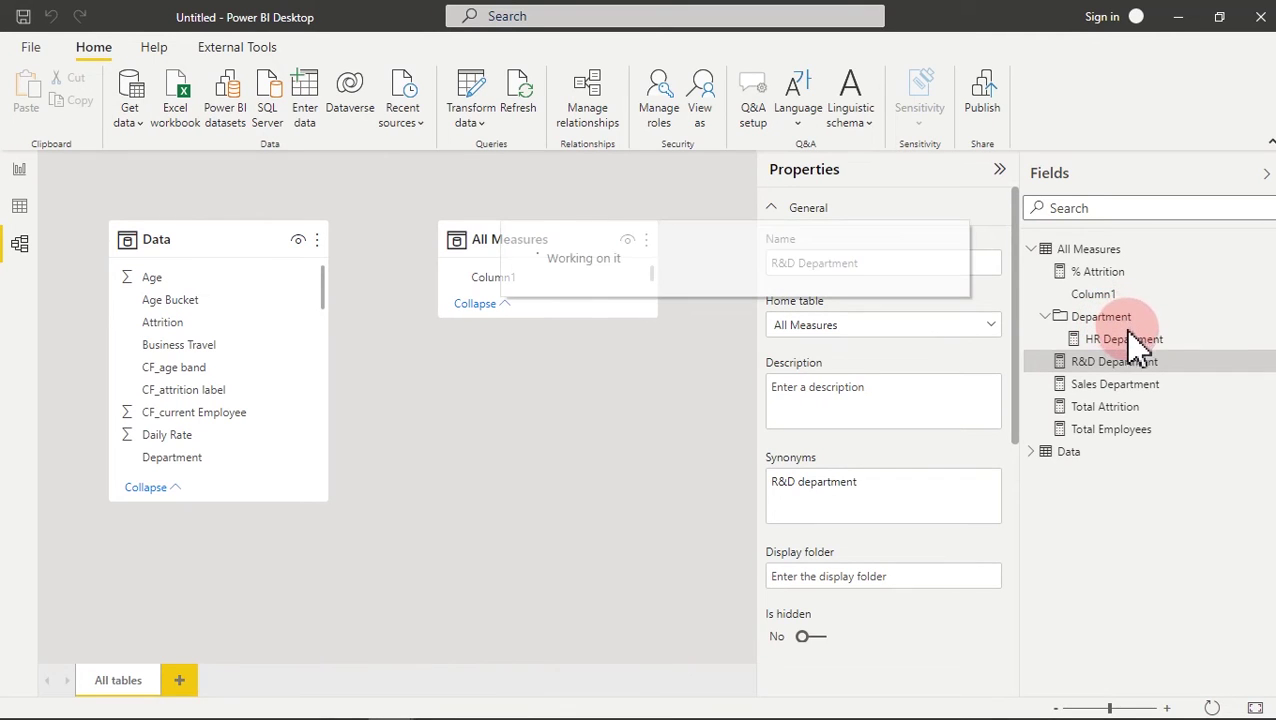
pyautogui.click(1117, 387)
pyautogui.moveTo(1120, 390); pyautogui.dragTo(1112, 328)
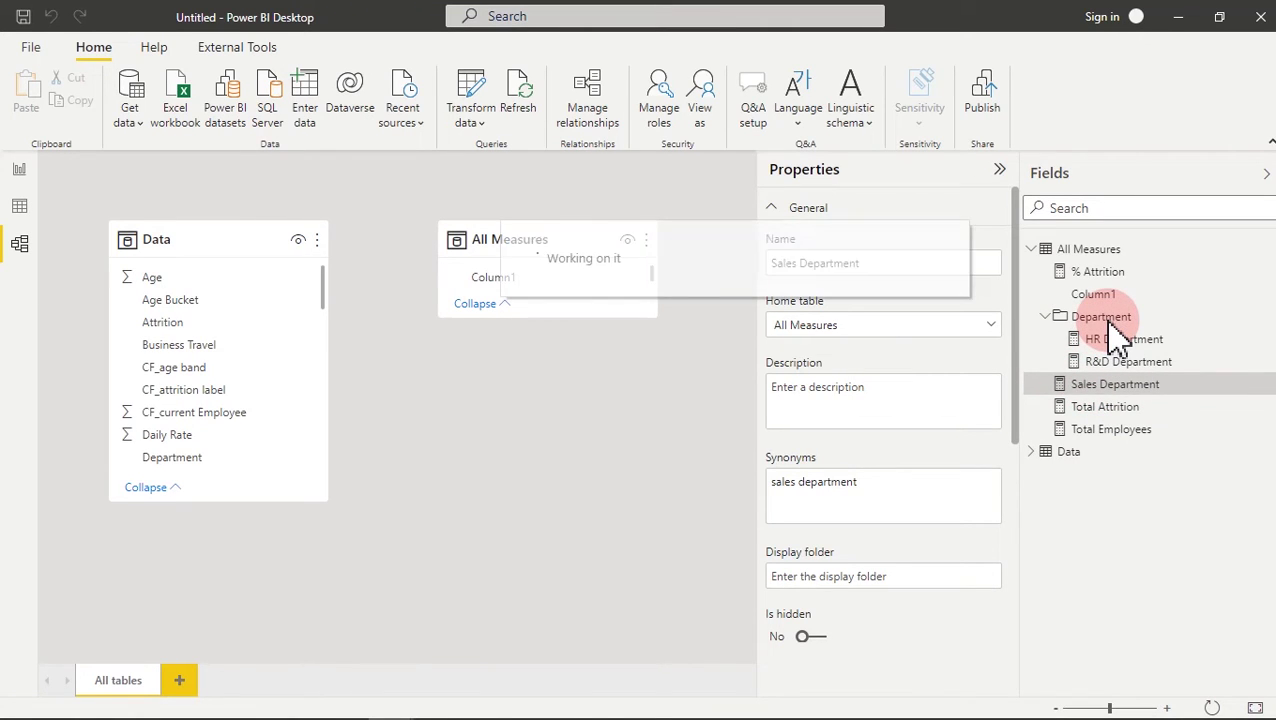
# - Return to the report view, check the contents of the Department folder and open the R&D Department measure's formula
pyautogui.click(1046, 316)
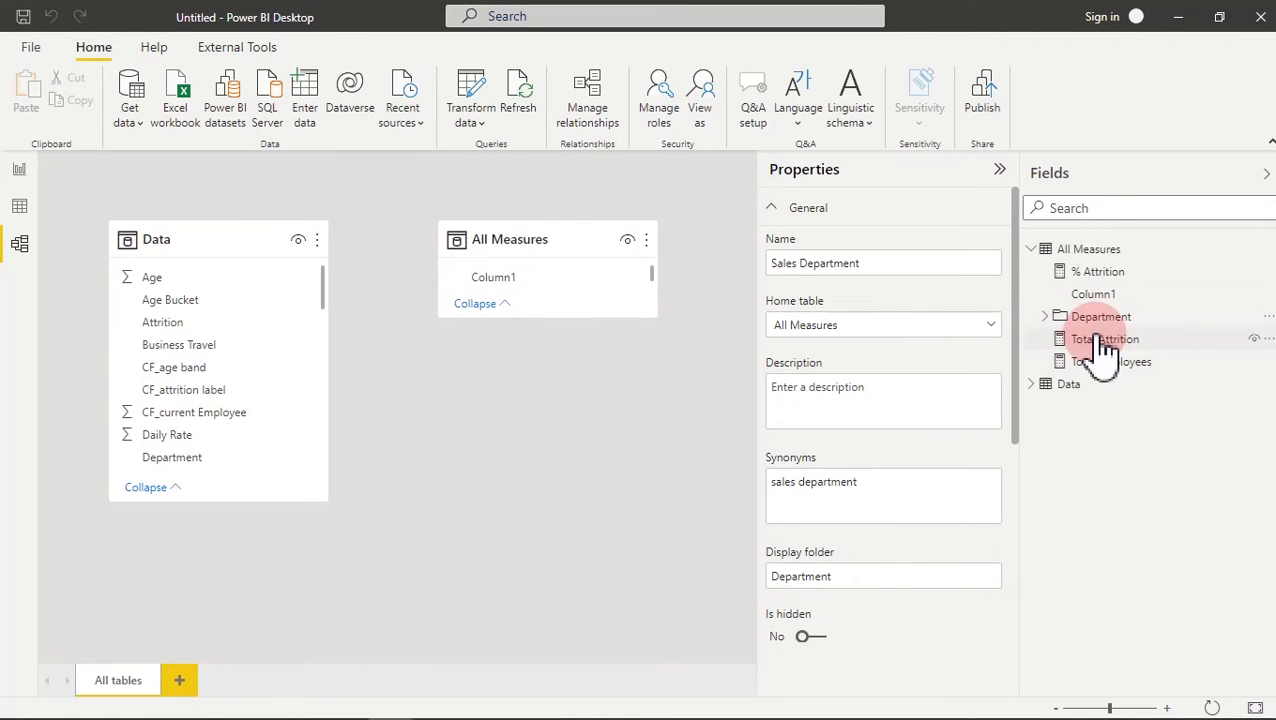
pyautogui.click(20, 172)
pyautogui.click(1138, 308)
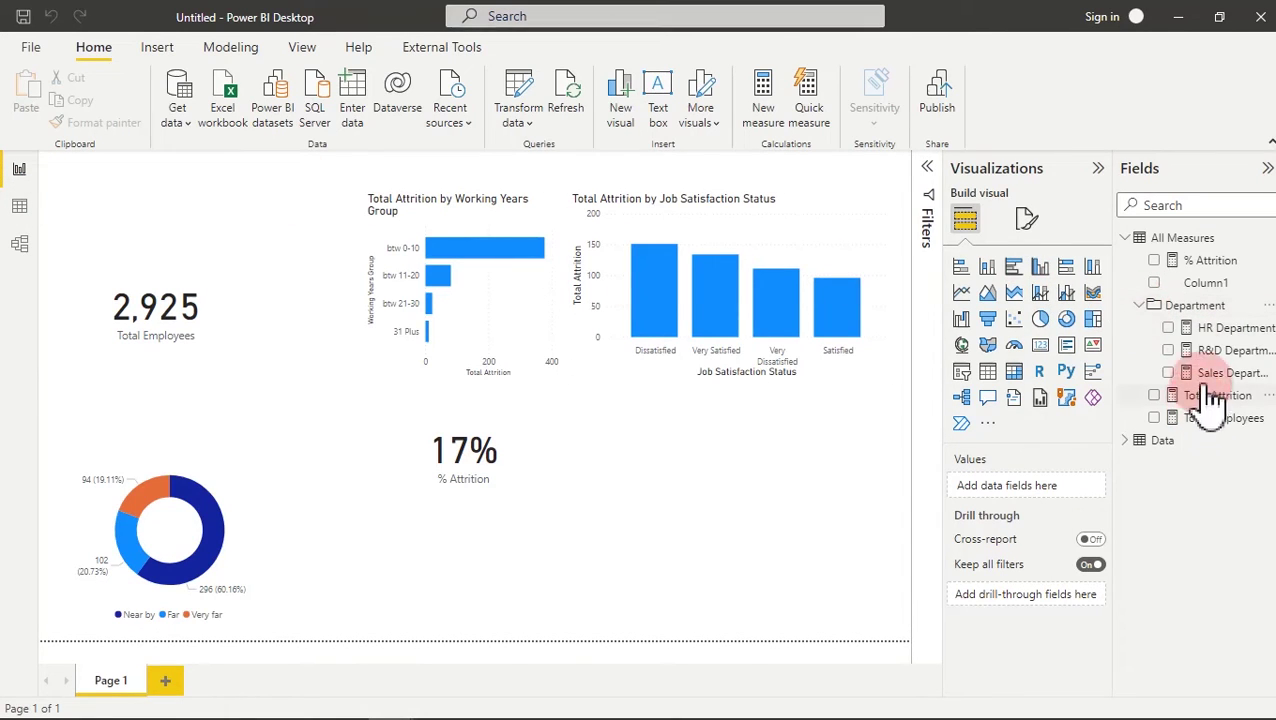
pyautogui.click(1150, 306)
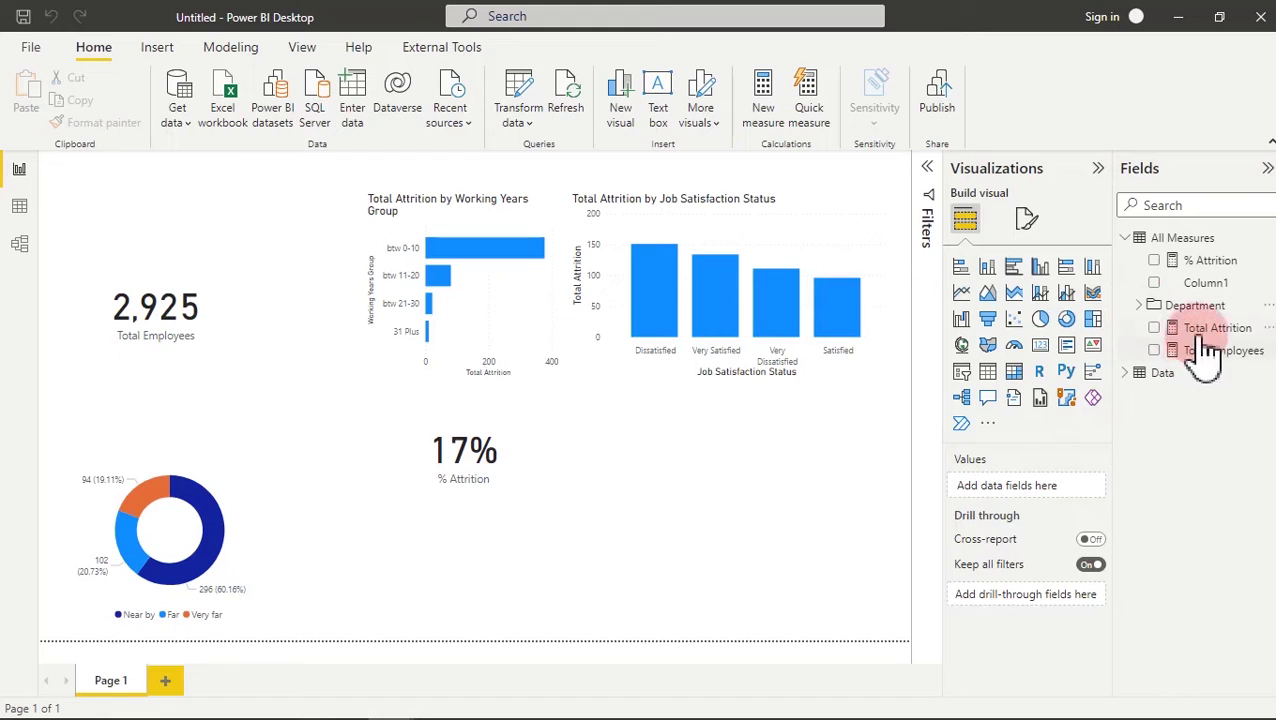
pyautogui.click(1148, 308)
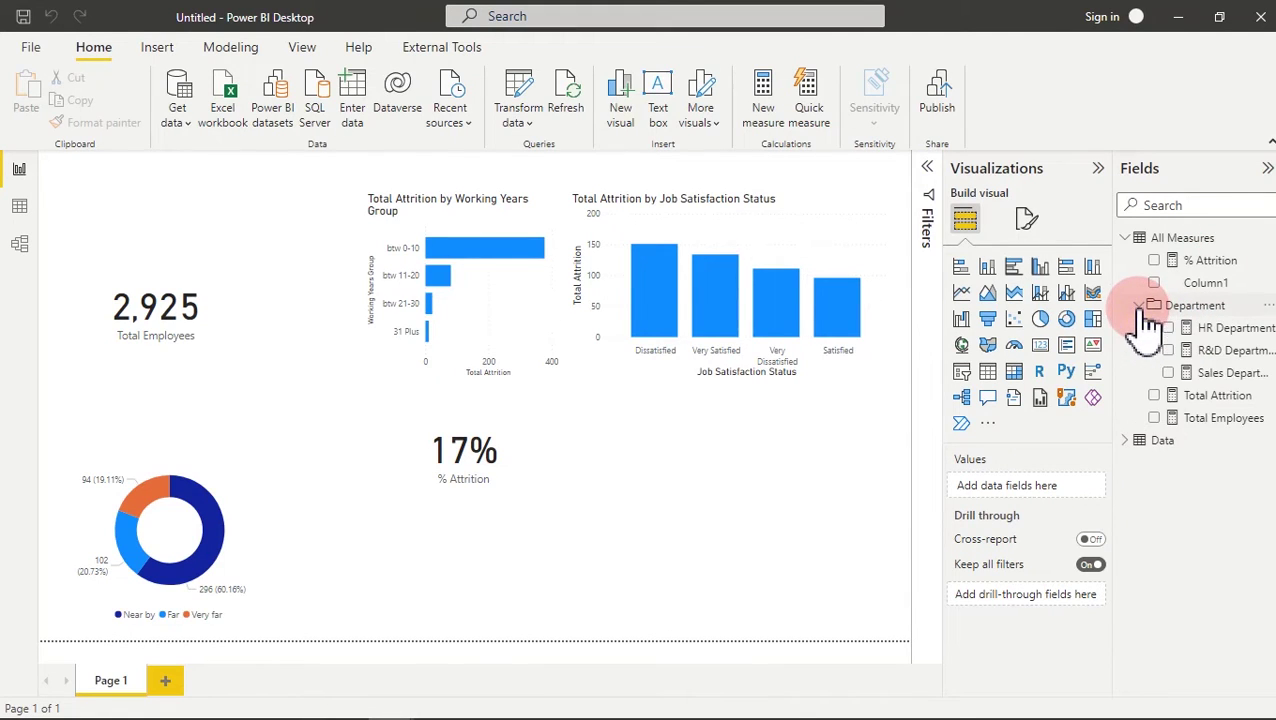
pyautogui.click(1222, 352)
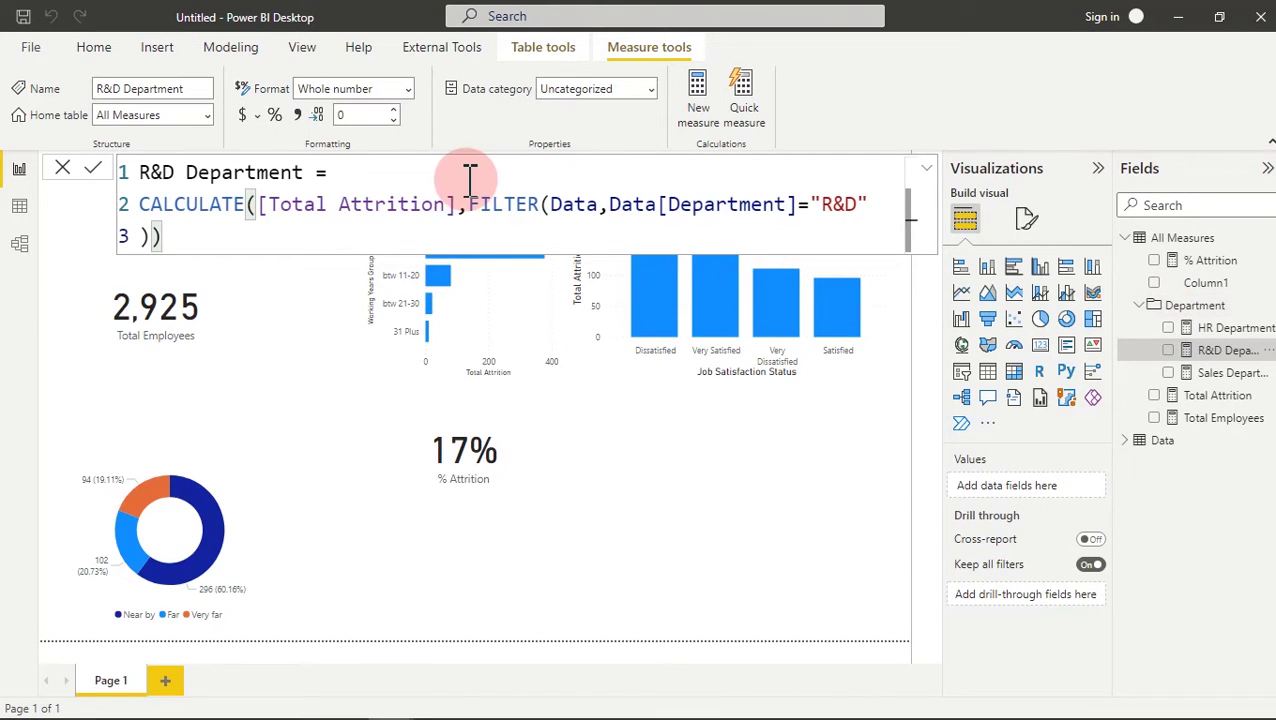
# - Start a new measure in the All Measures table and name it Remain R&D
pyautogui.click(706, 104)
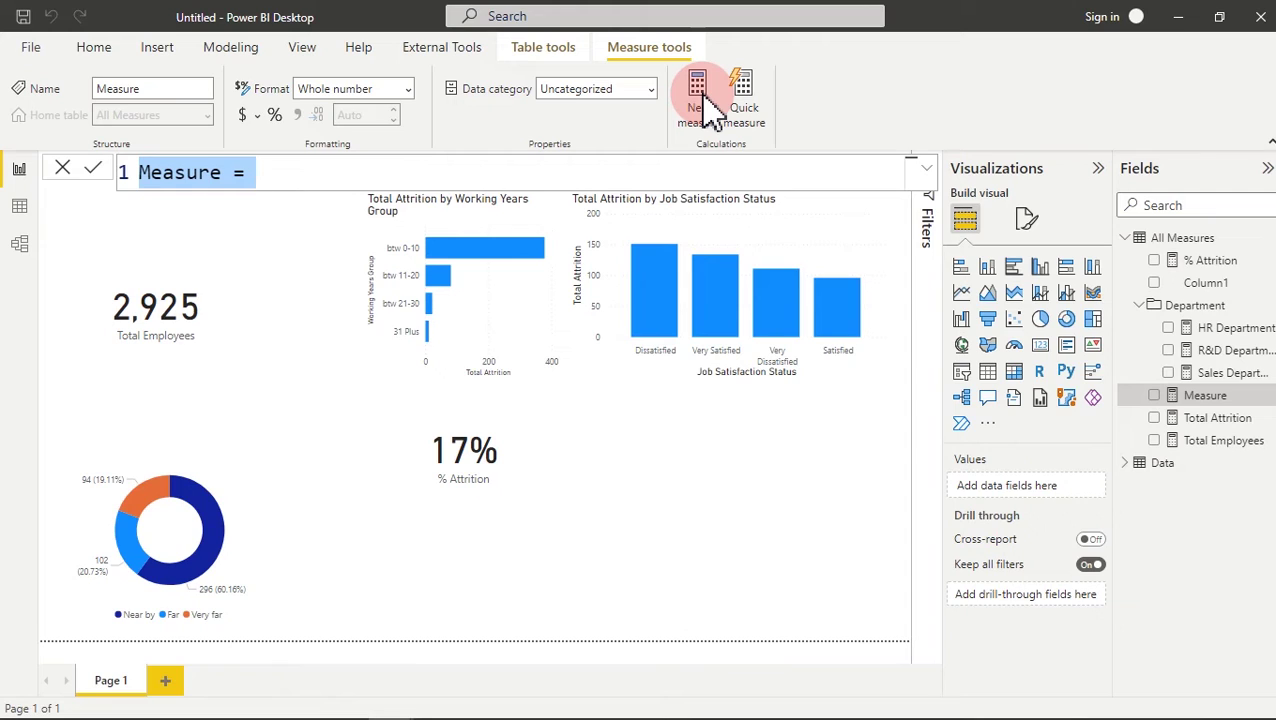
pyautogui.write('Rem')
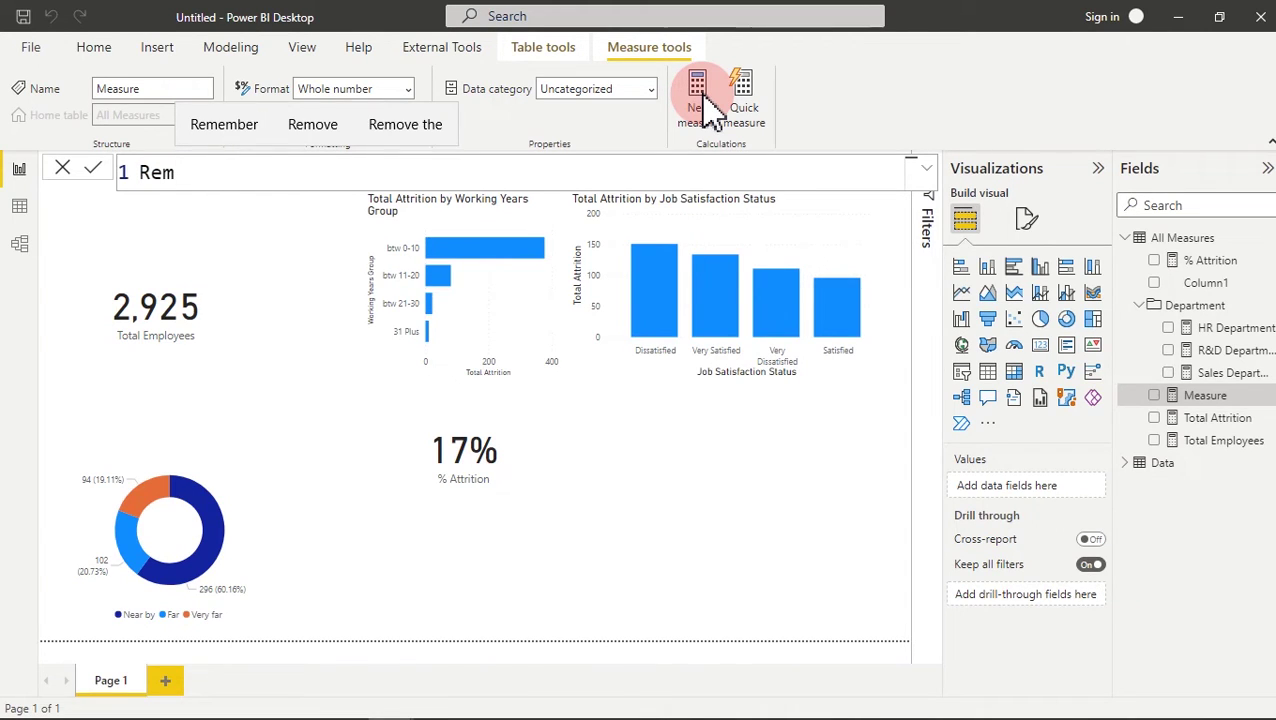
pyautogui.write('ain')
pyautogui.press('BackSpace')
pyautogui.write('in')
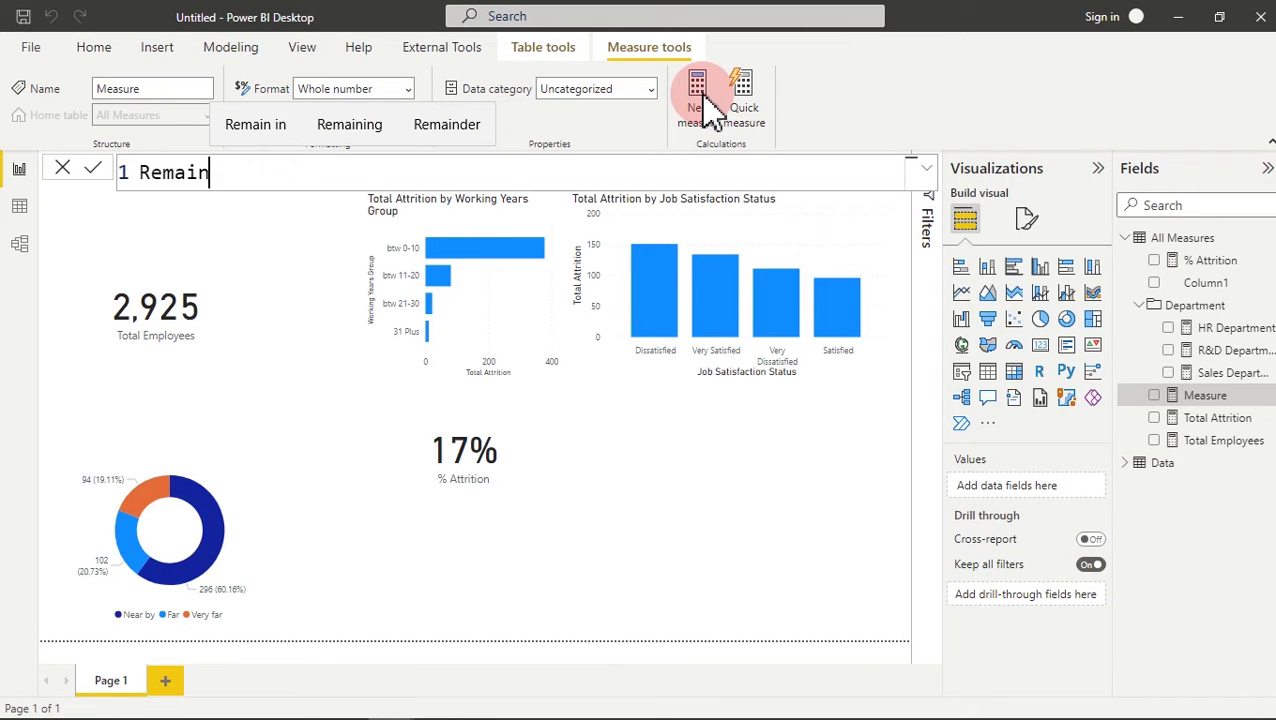
pyautogui.write(' R')
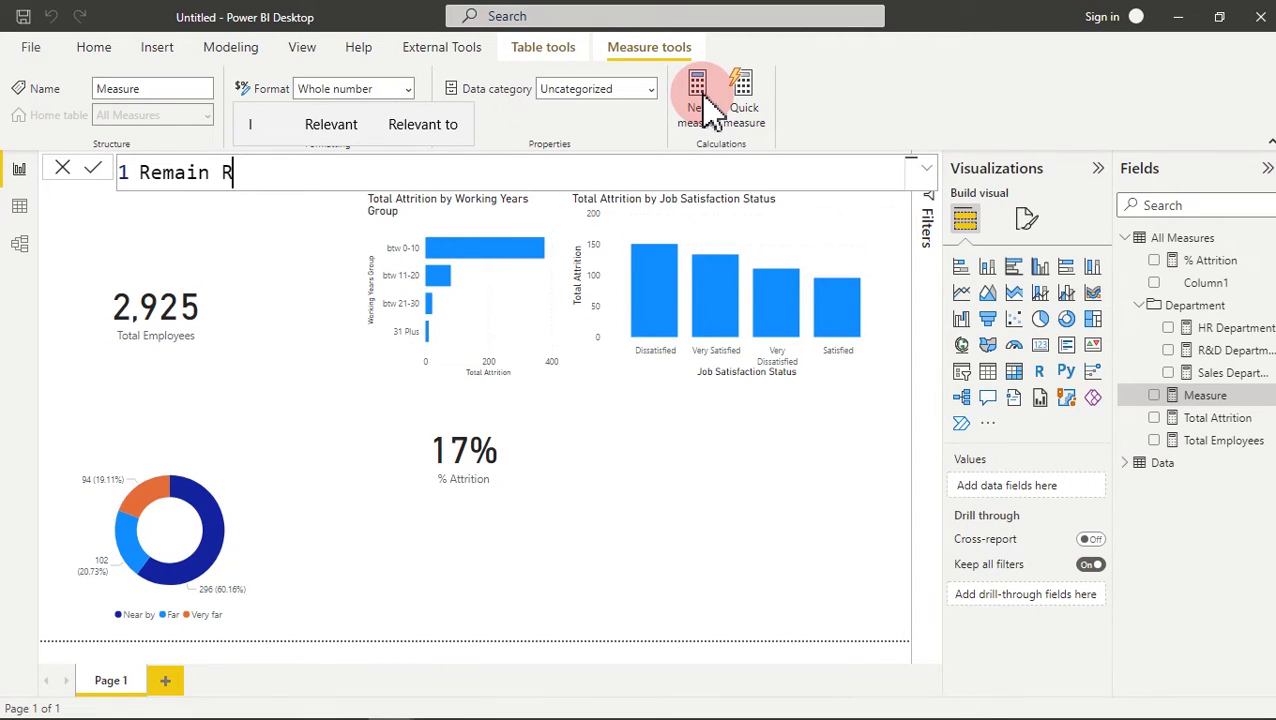
pyautogui.write('&D')
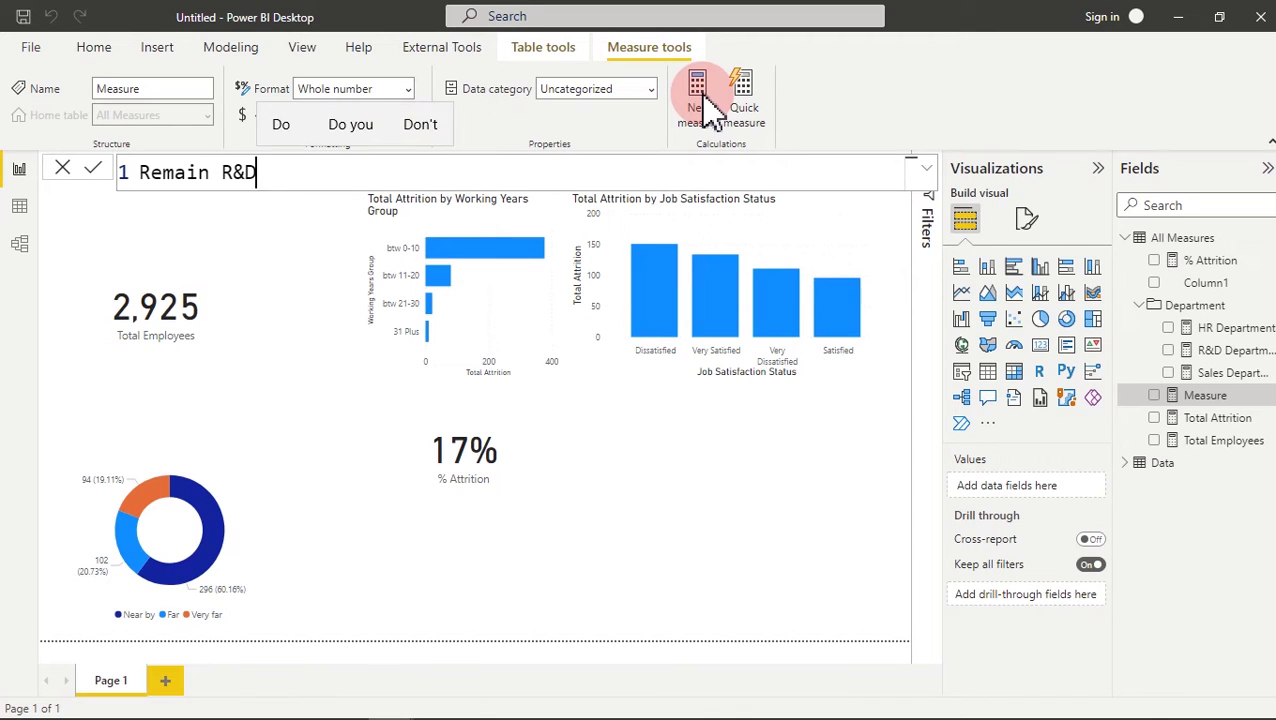
pyautogui.write('=')
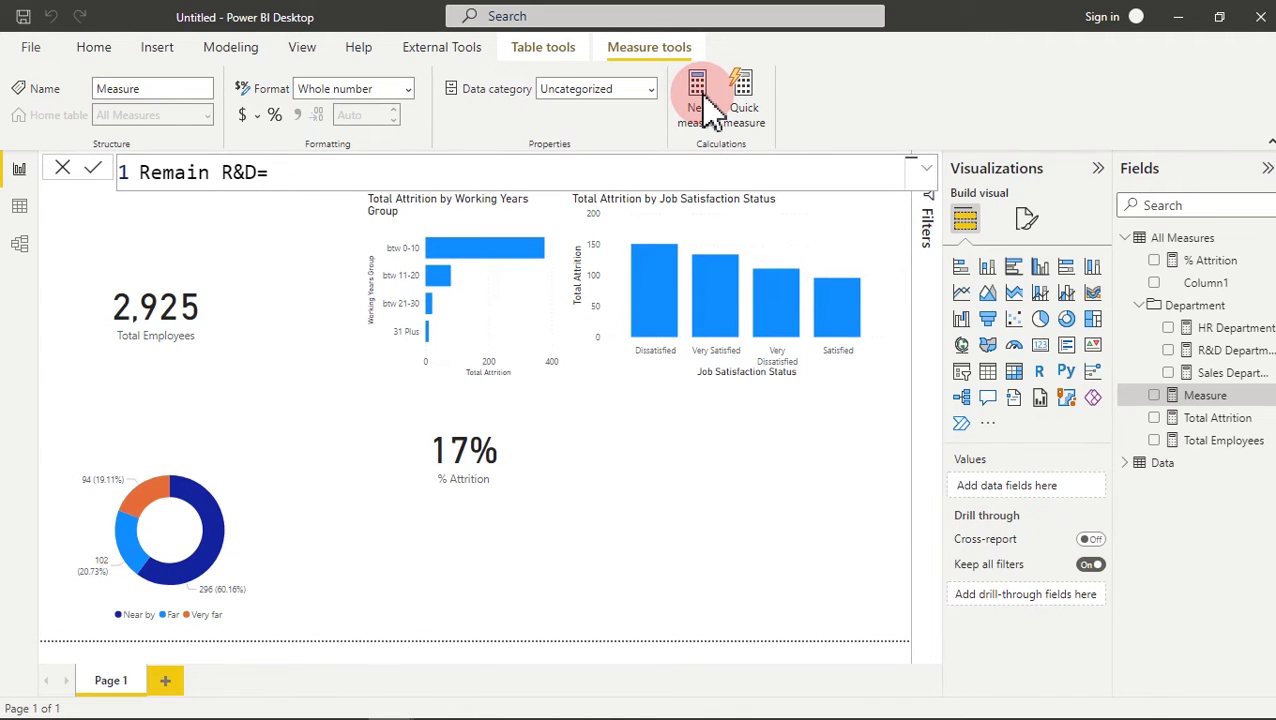
# - Define the Remain R&D measure as [Total Attrition]-[R&D Department] and commit the formula
pyautogui.write('[')
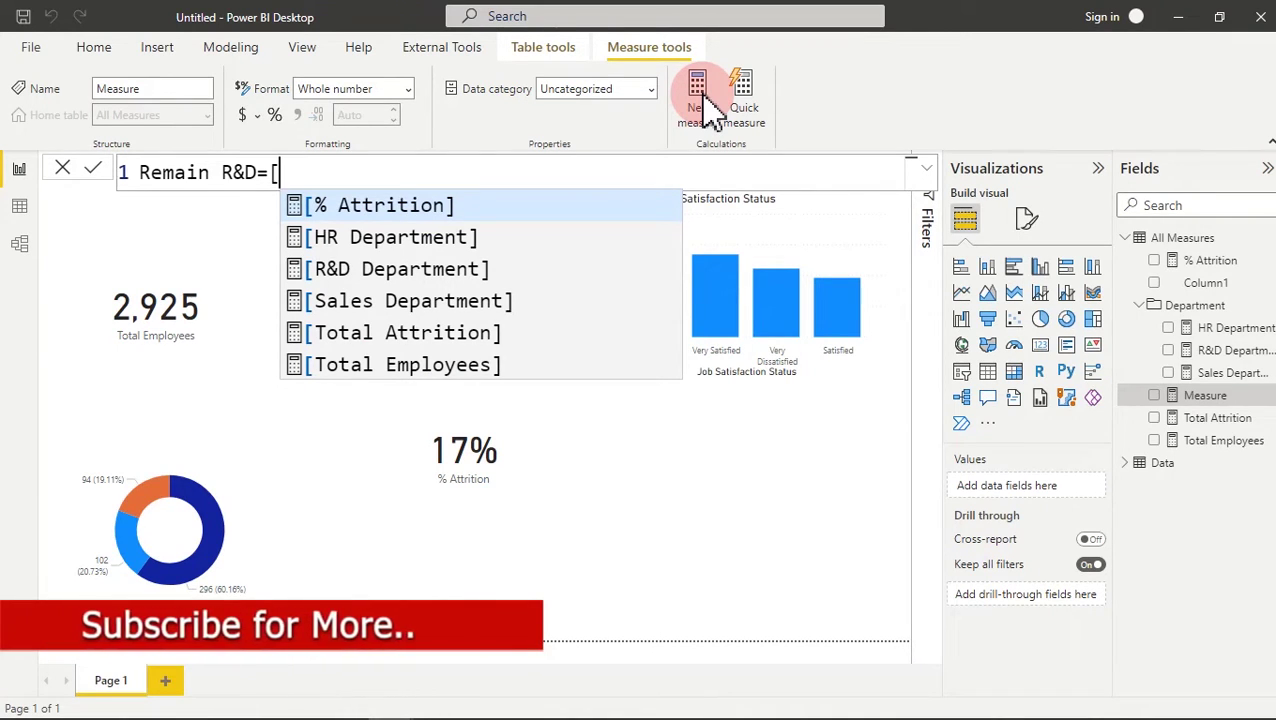
pyautogui.press('Down')
pyautogui.press('Down')
pyautogui.press('Down')
pyautogui.press('Down')
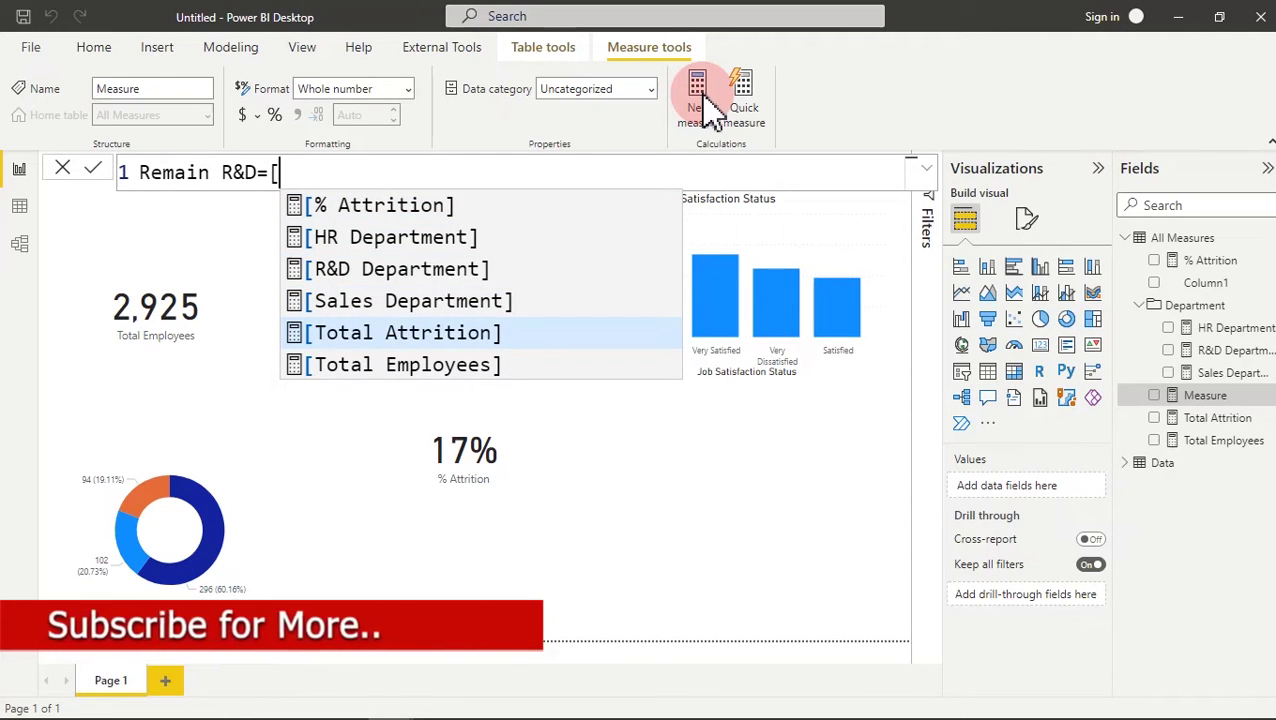
pyautogui.press('Tab')
pyautogui.write('-')
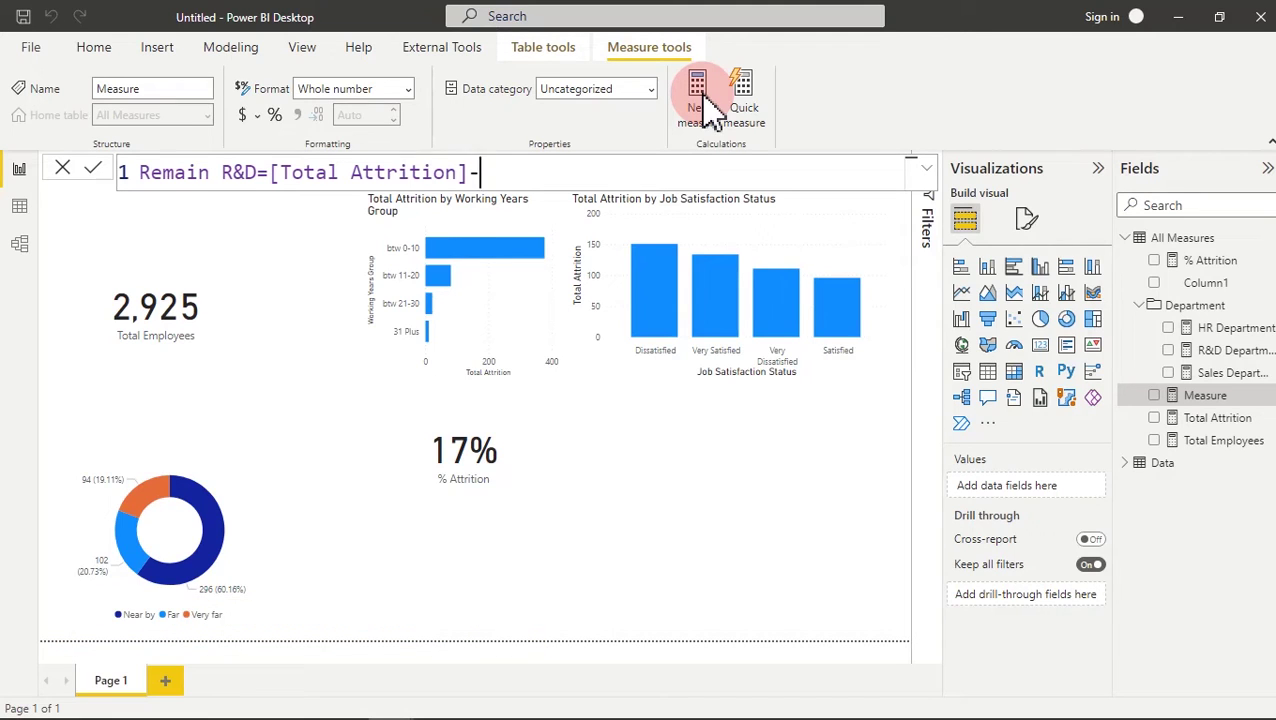
pyautogui.write('[')
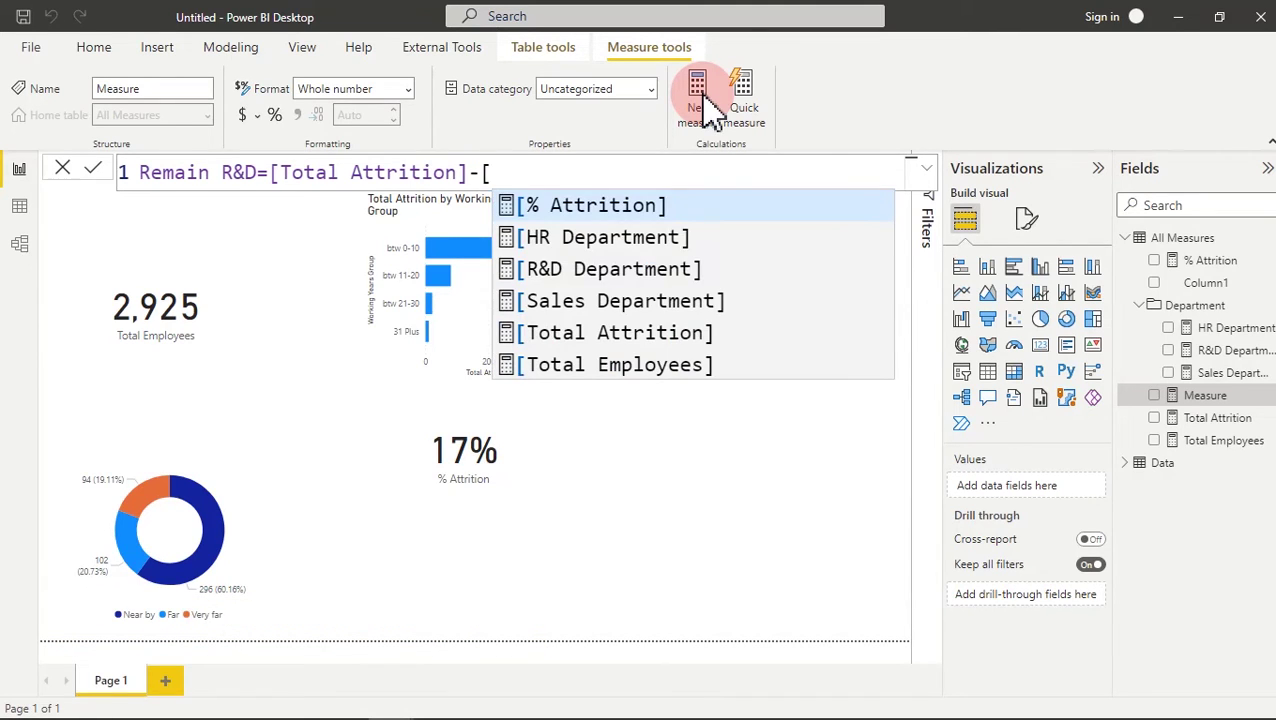
pyautogui.press('Down')
pyautogui.press('Down')
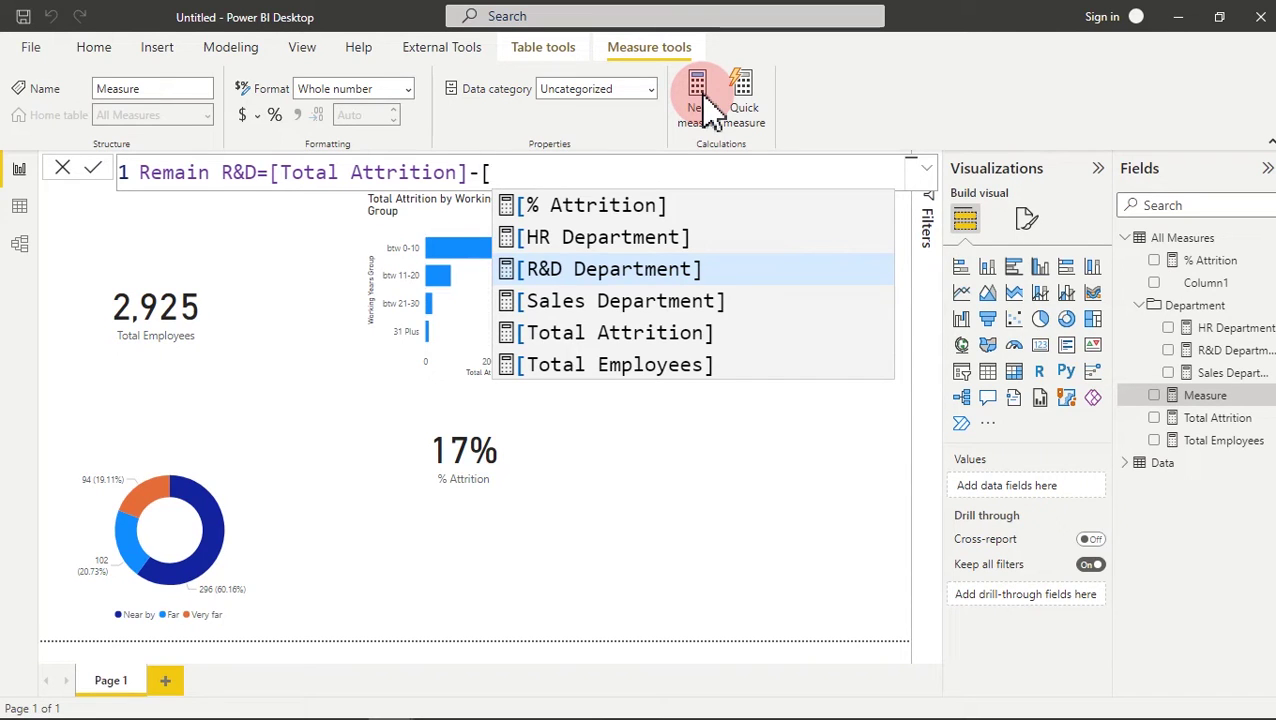
pyautogui.press('Tab')
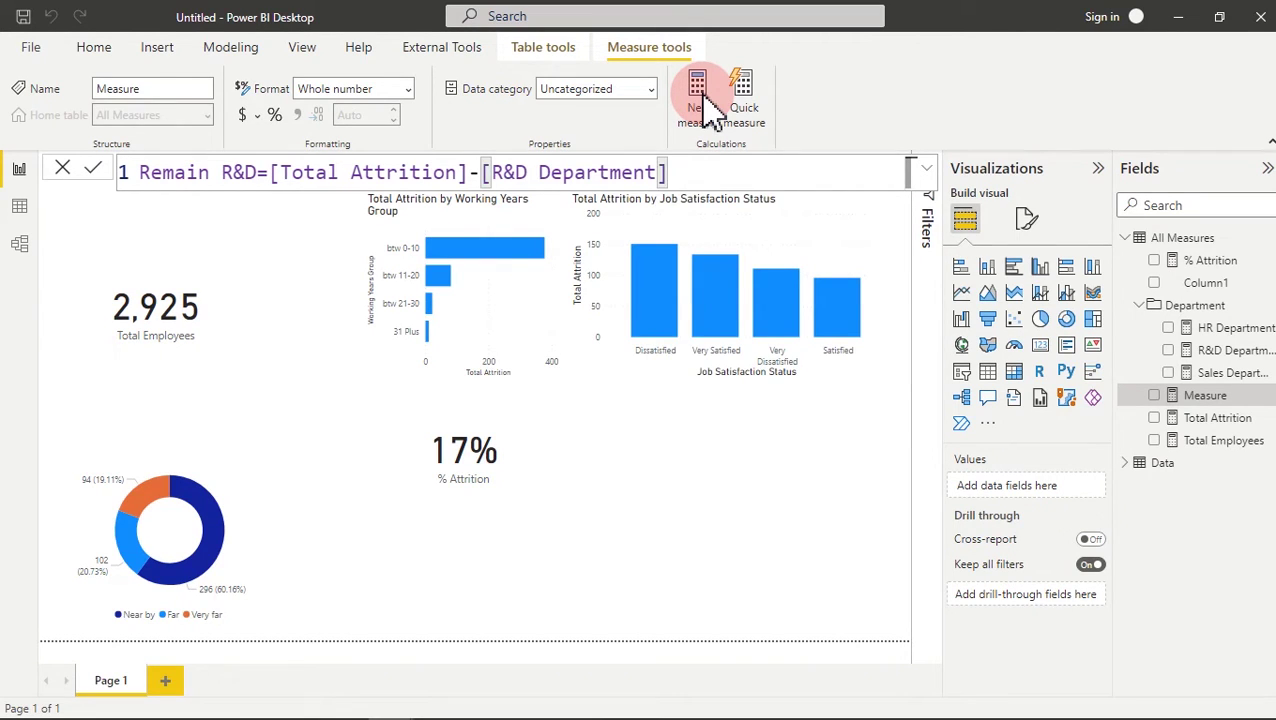
pyautogui.click(706, 110)
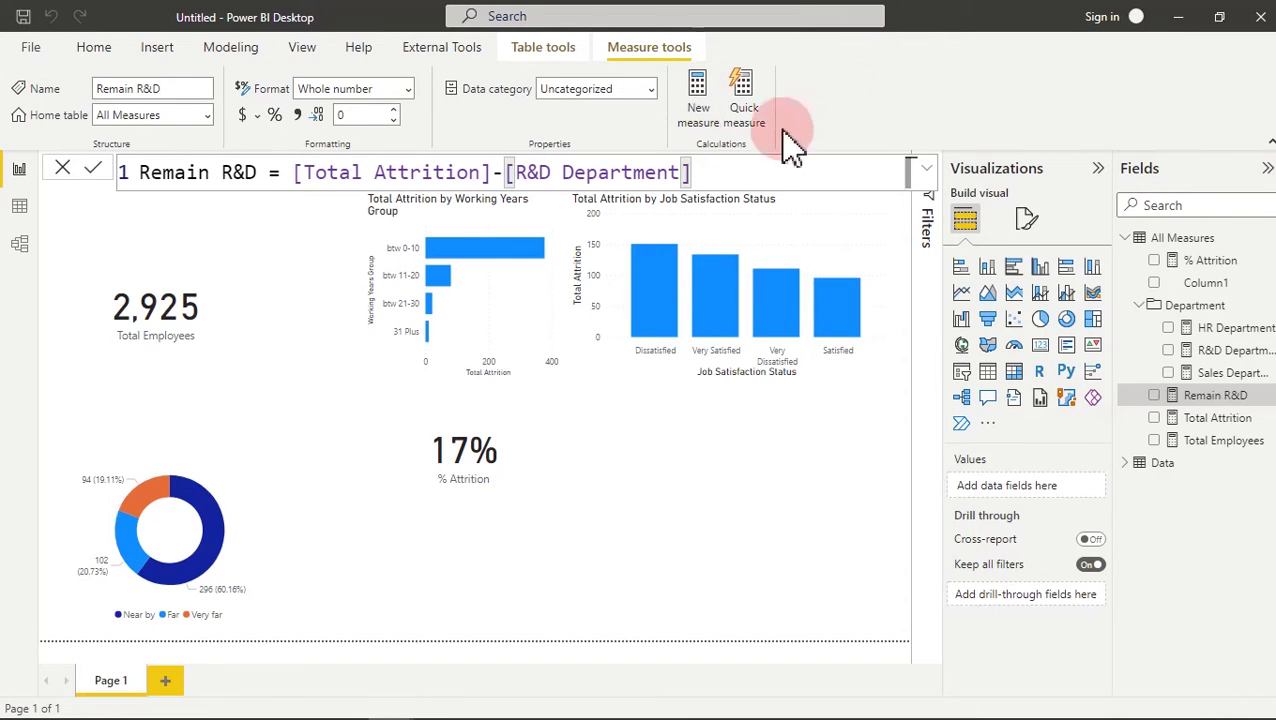
# - Copy the Remain R&D formula into a new measure and adapt it to Remain Sales = [Total Attrition]-[Sales Department]
pyautogui.moveTo(730, 172); pyautogui.dragTo(112, 174)
pyautogui.hotkey('ctrl', 'c')
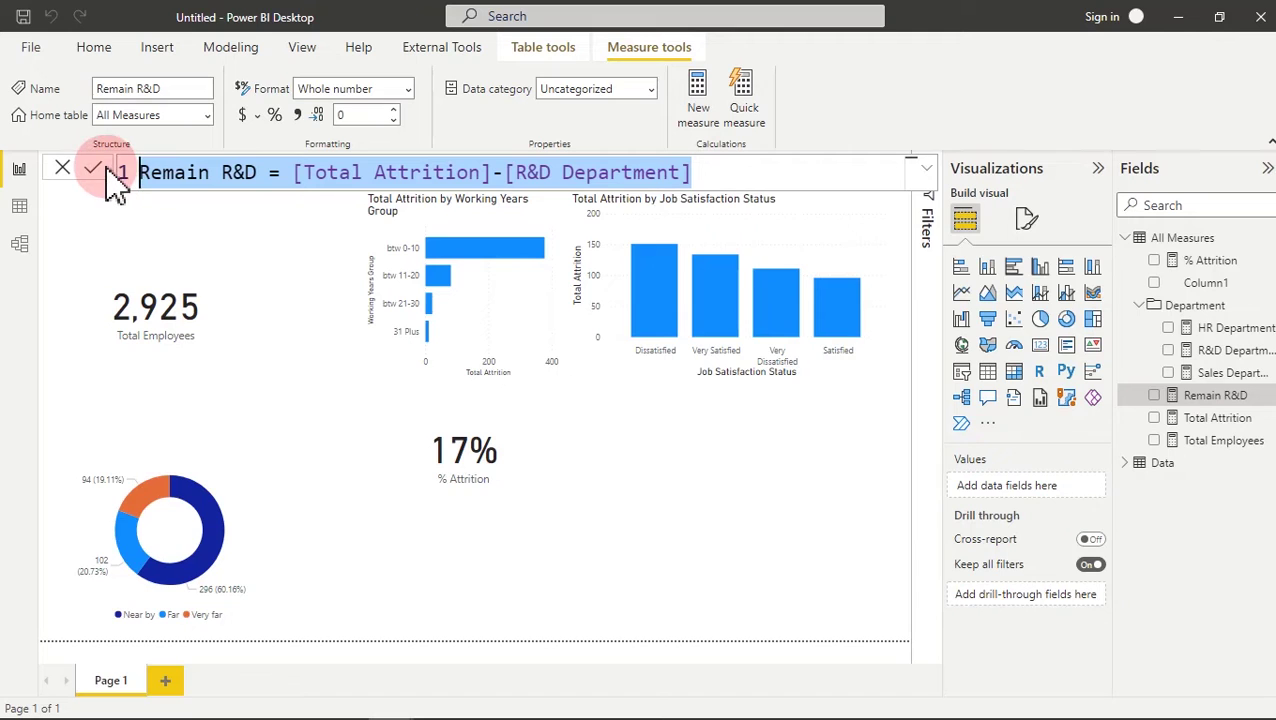
pyautogui.click(700, 100)
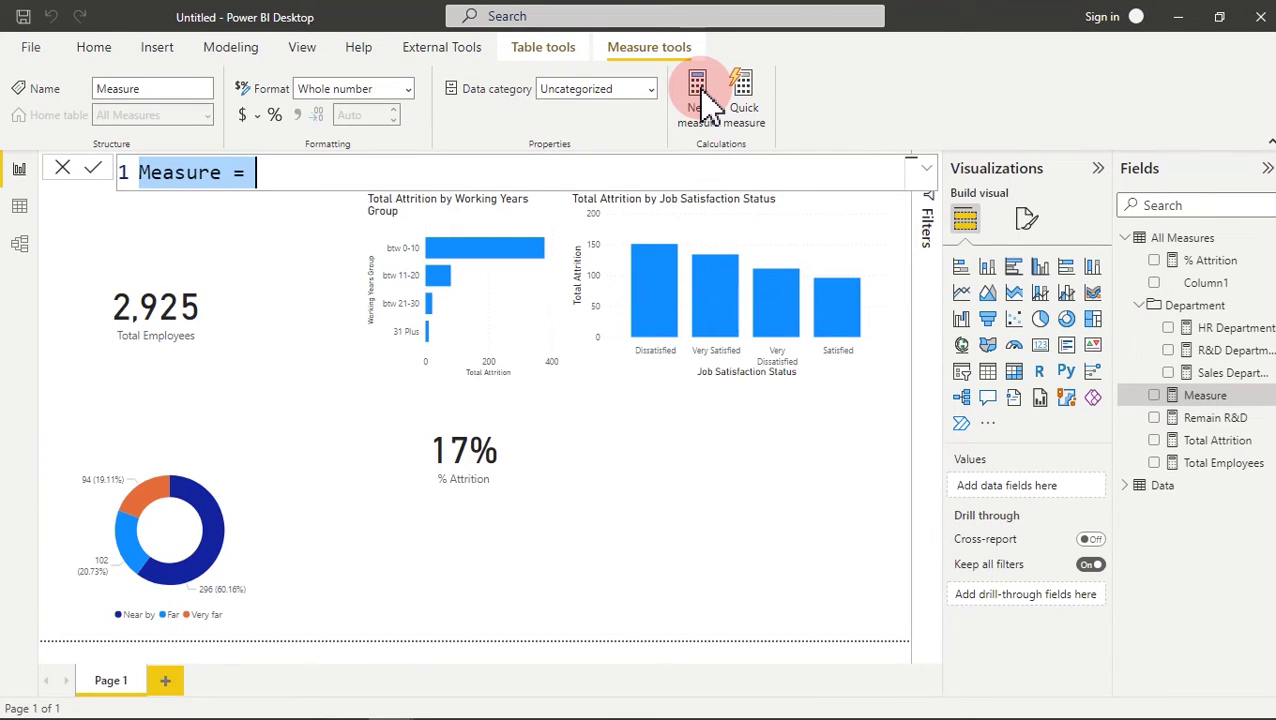
pyautogui.hotkey('ctrl', 'v')
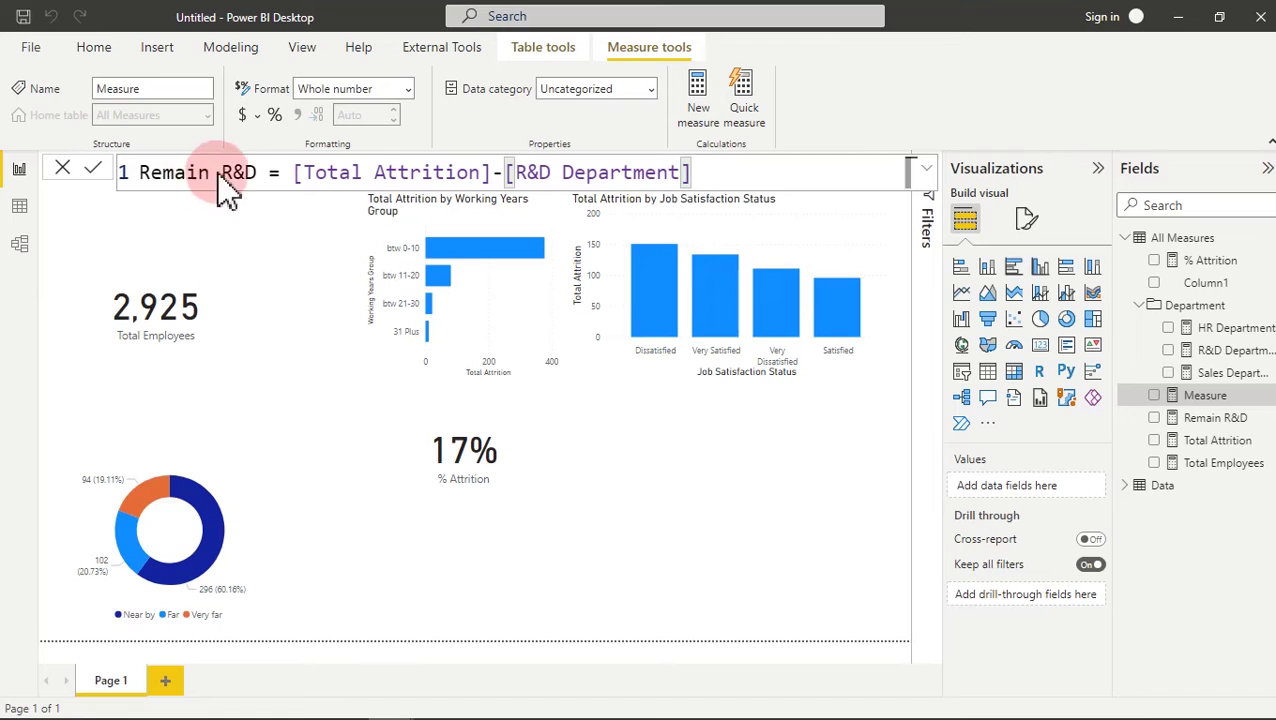
pyautogui.moveTo(220, 174); pyautogui.dragTo(256, 172)
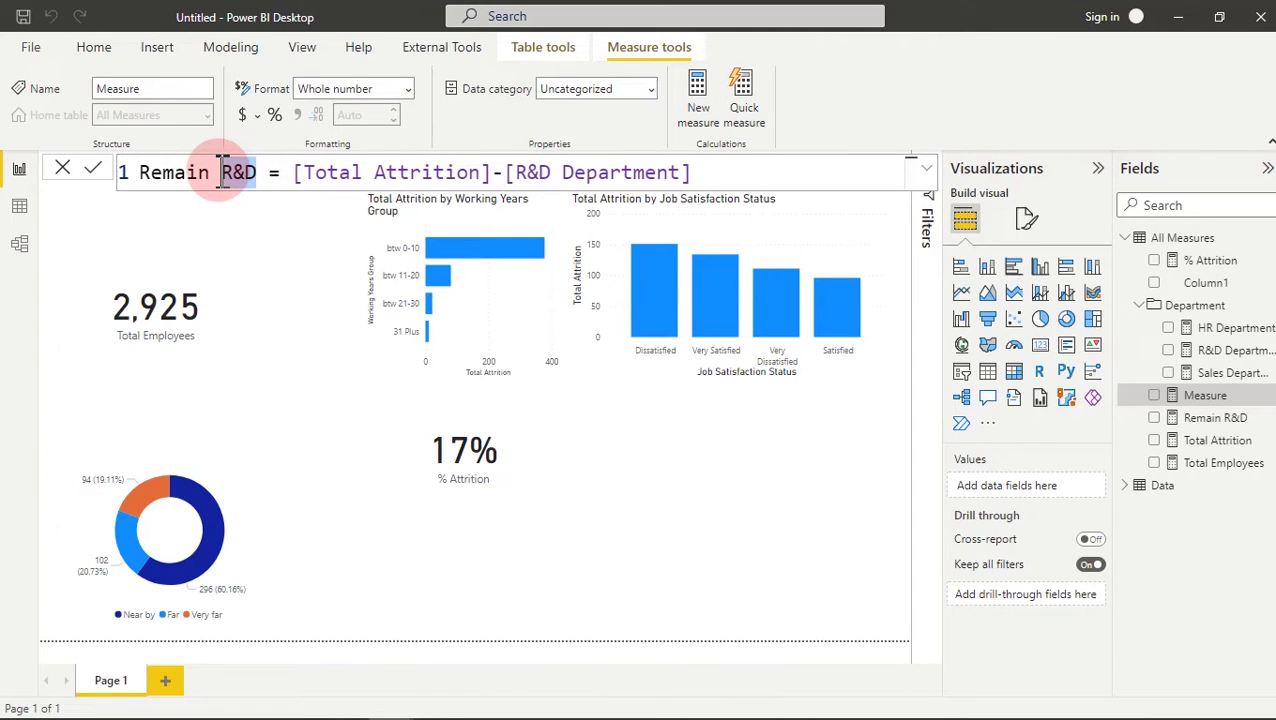
pyautogui.press('BackSpace')
pyautogui.write('Sales')
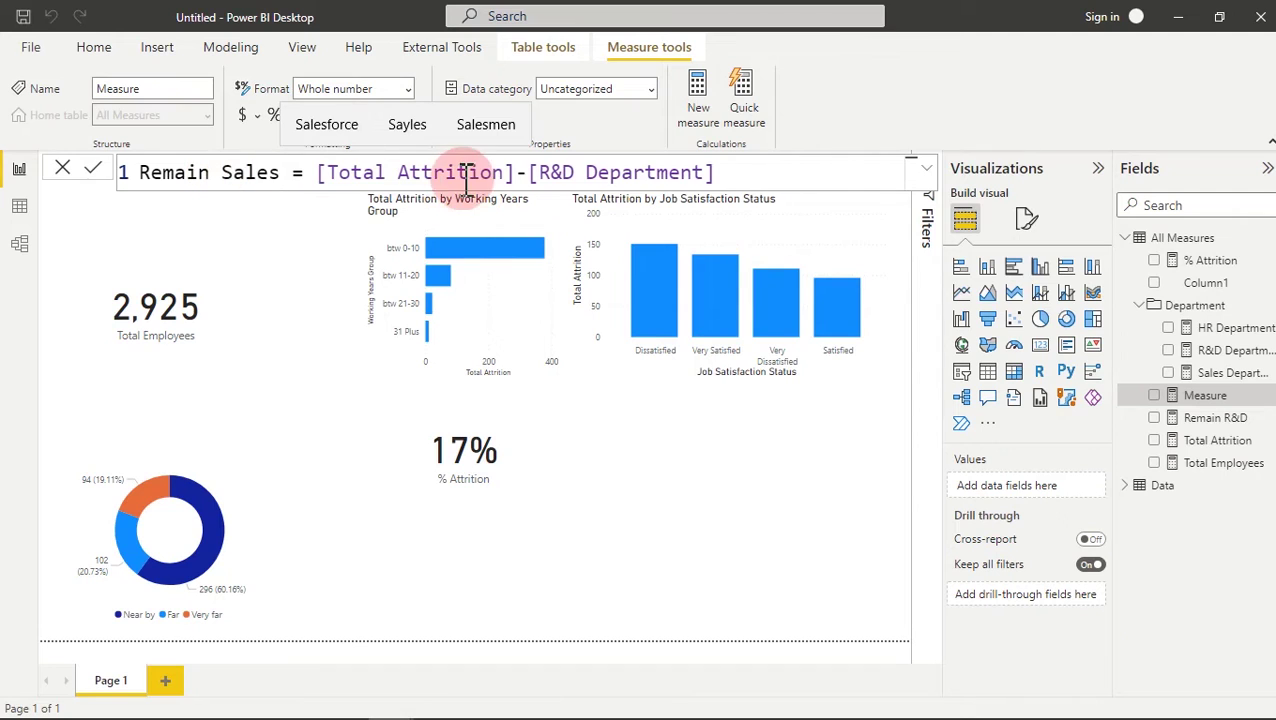
pyautogui.moveTo(527, 172); pyautogui.dragTo(767, 178)
pyautogui.press('BackSpace')
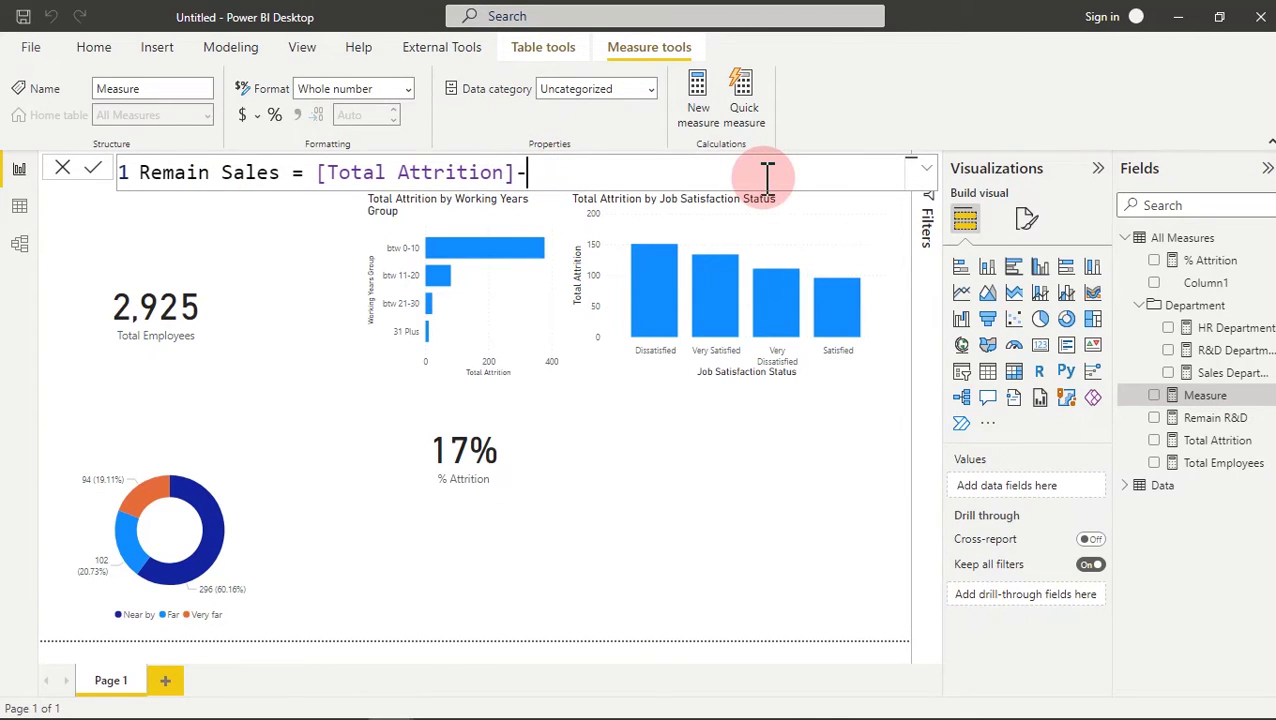
pyautogui.write('[')
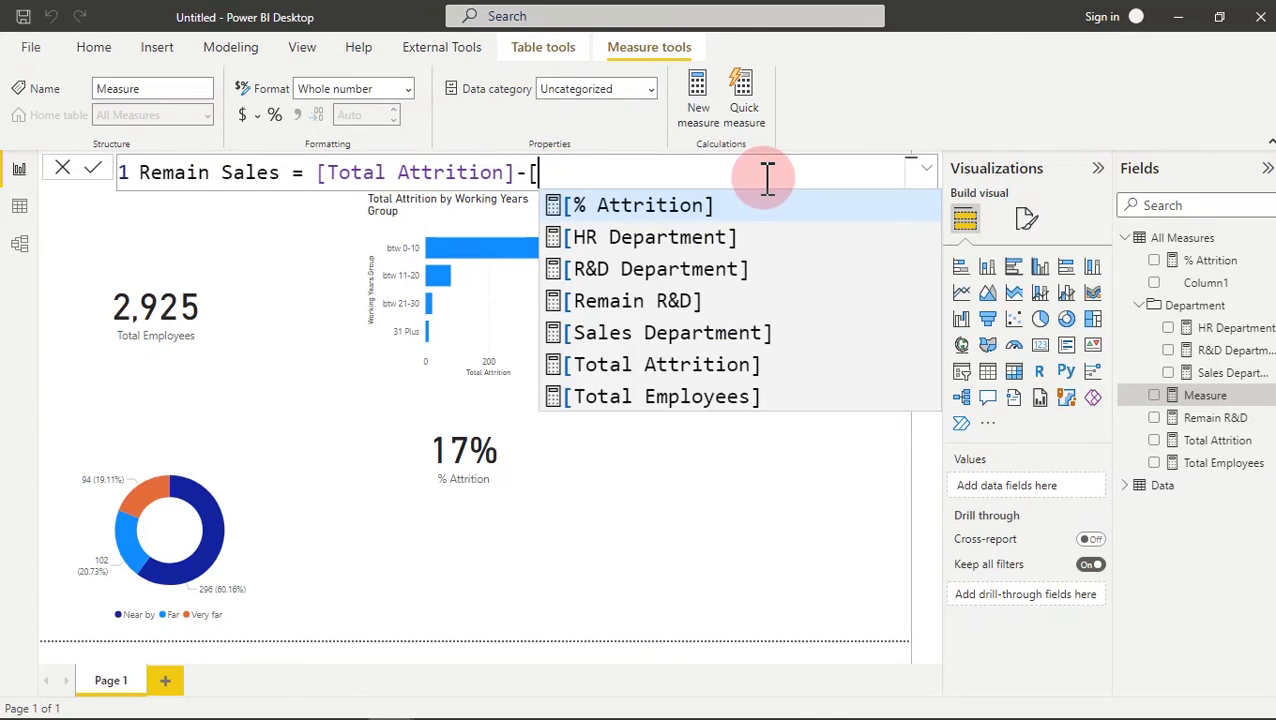
pyautogui.click(655, 336)
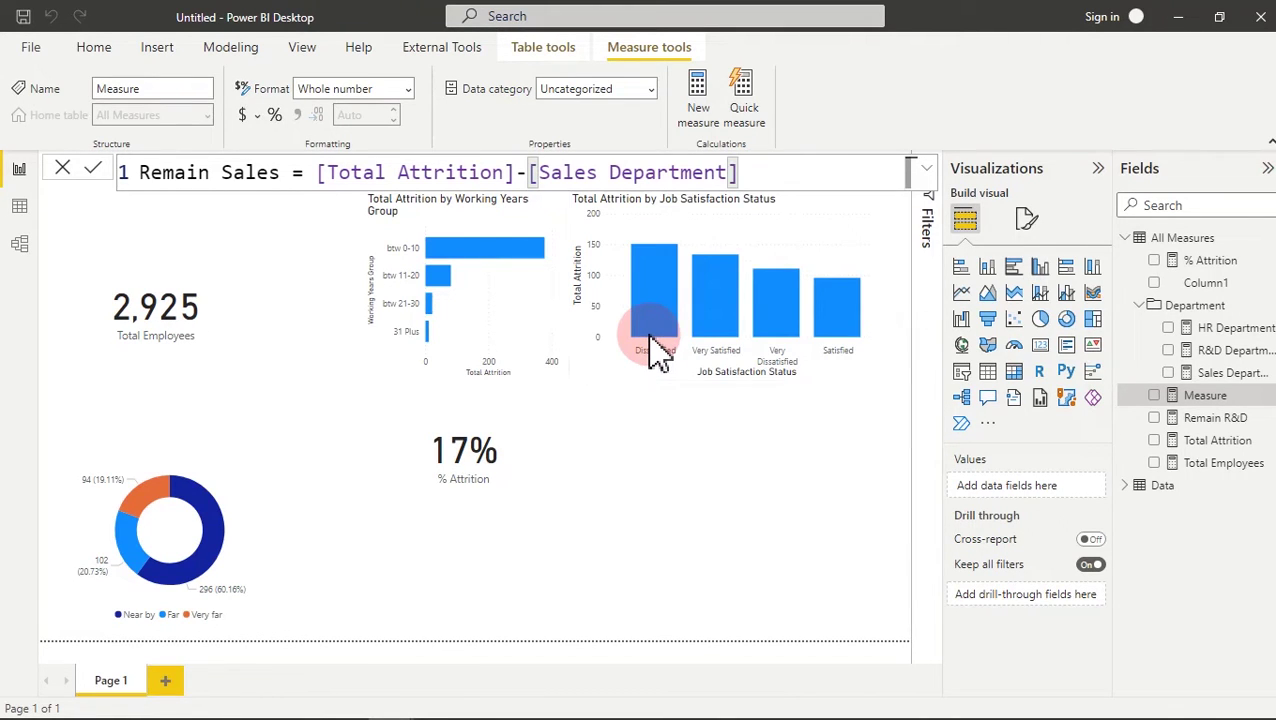
pyautogui.press('Return')
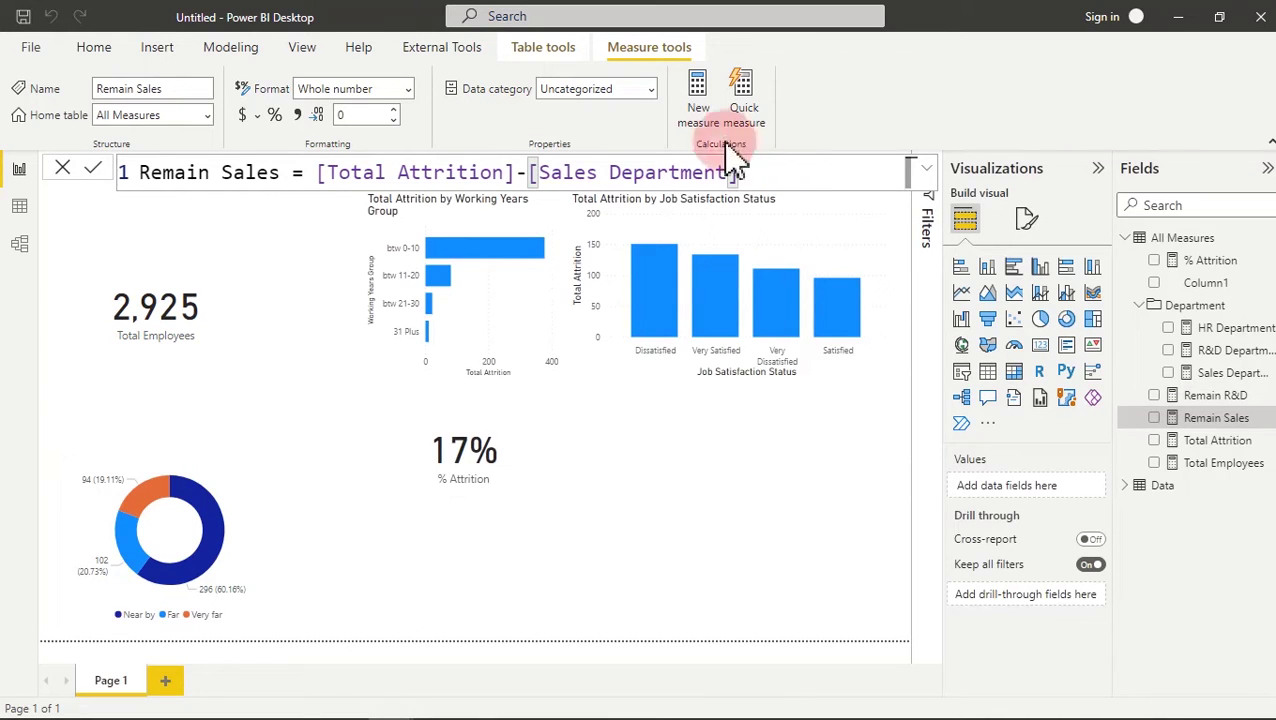
# - Paste the copied formula into another new measure and adapt it to Remain Hr = [Total Attrition]-[HR Department]
pyautogui.click(704, 110)
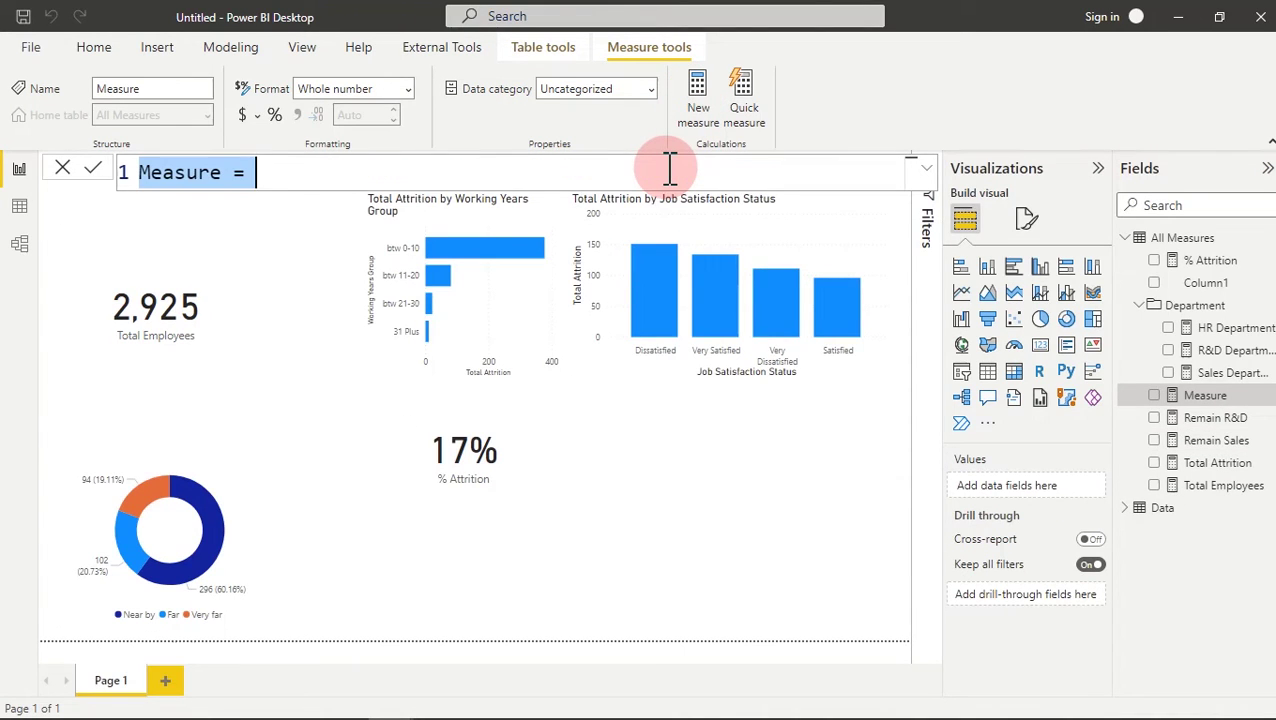
pyautogui.hotkey('ctrl', 'v')
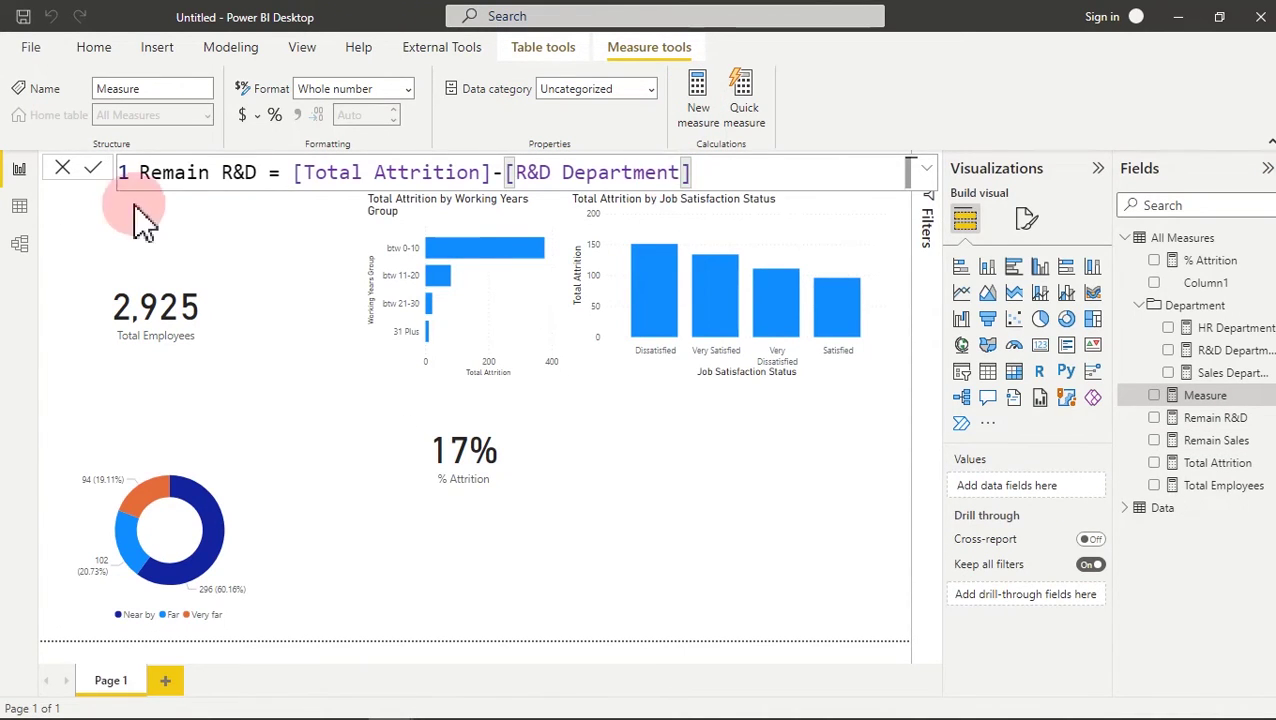
pyautogui.moveTo(265, 175); pyautogui.dragTo(233, 170)
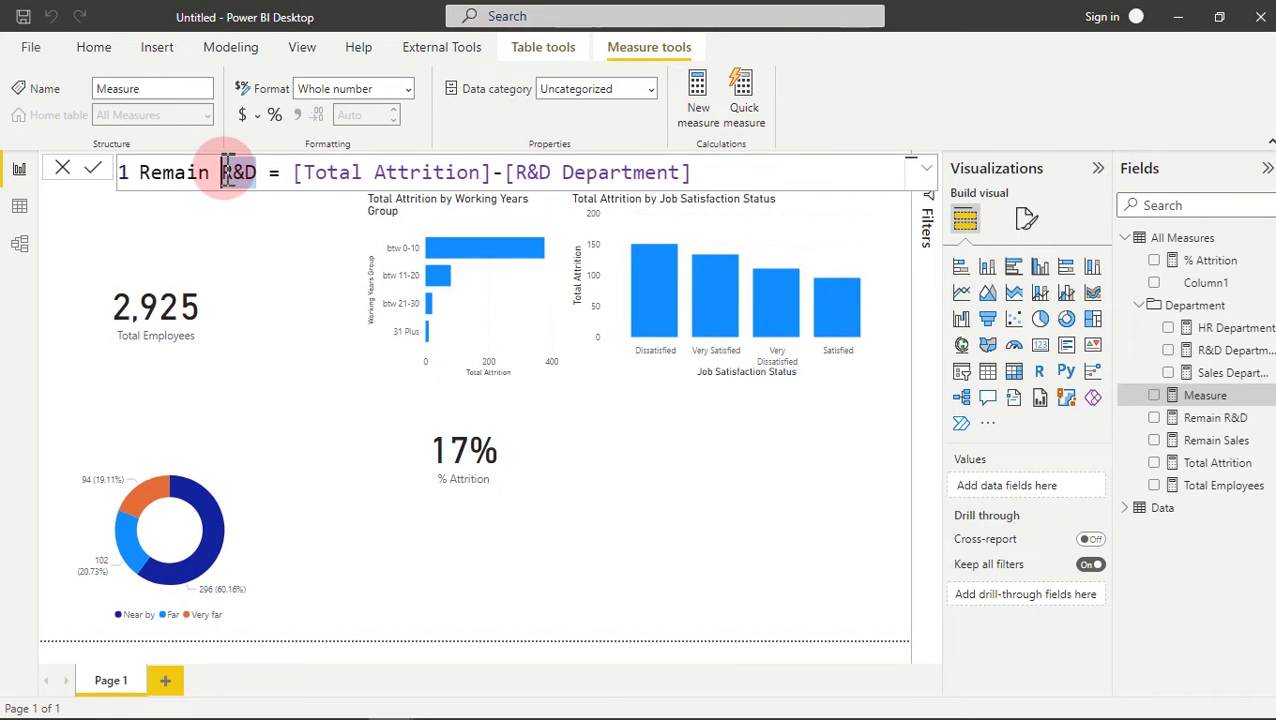
pyautogui.write('Hr')
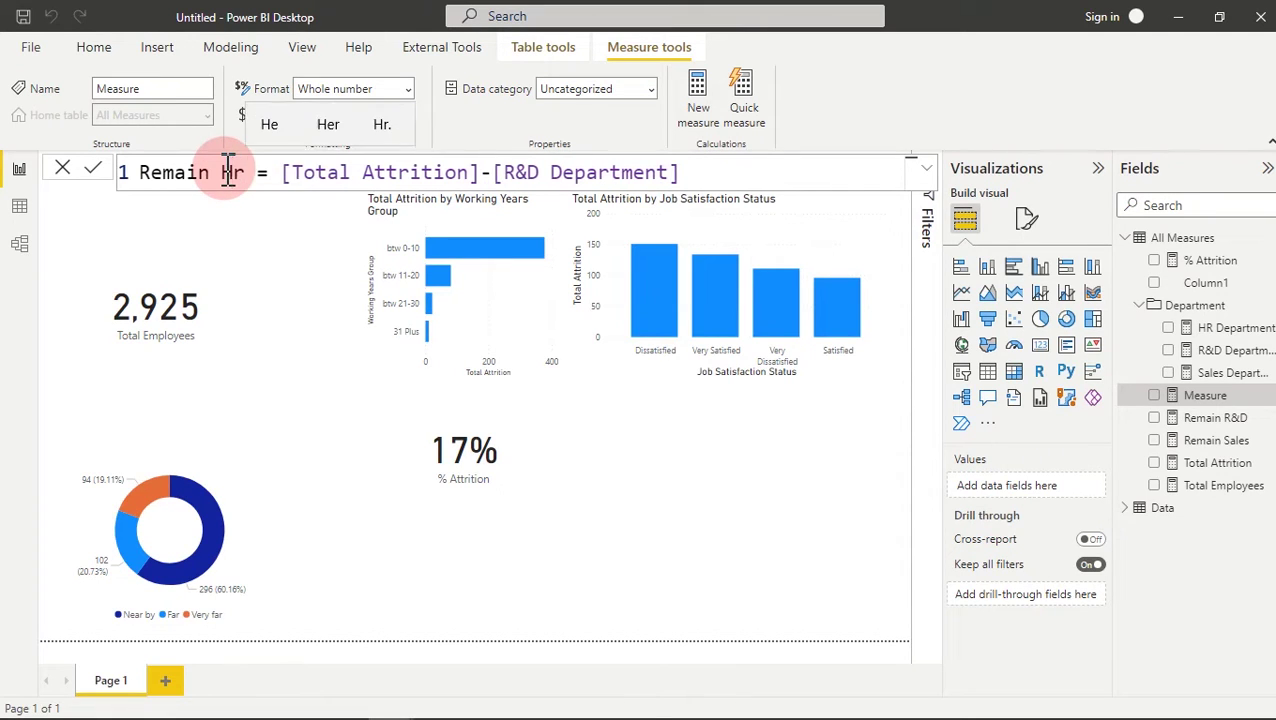
pyautogui.moveTo(686, 175); pyautogui.dragTo(506, 172)
pyautogui.write('[')
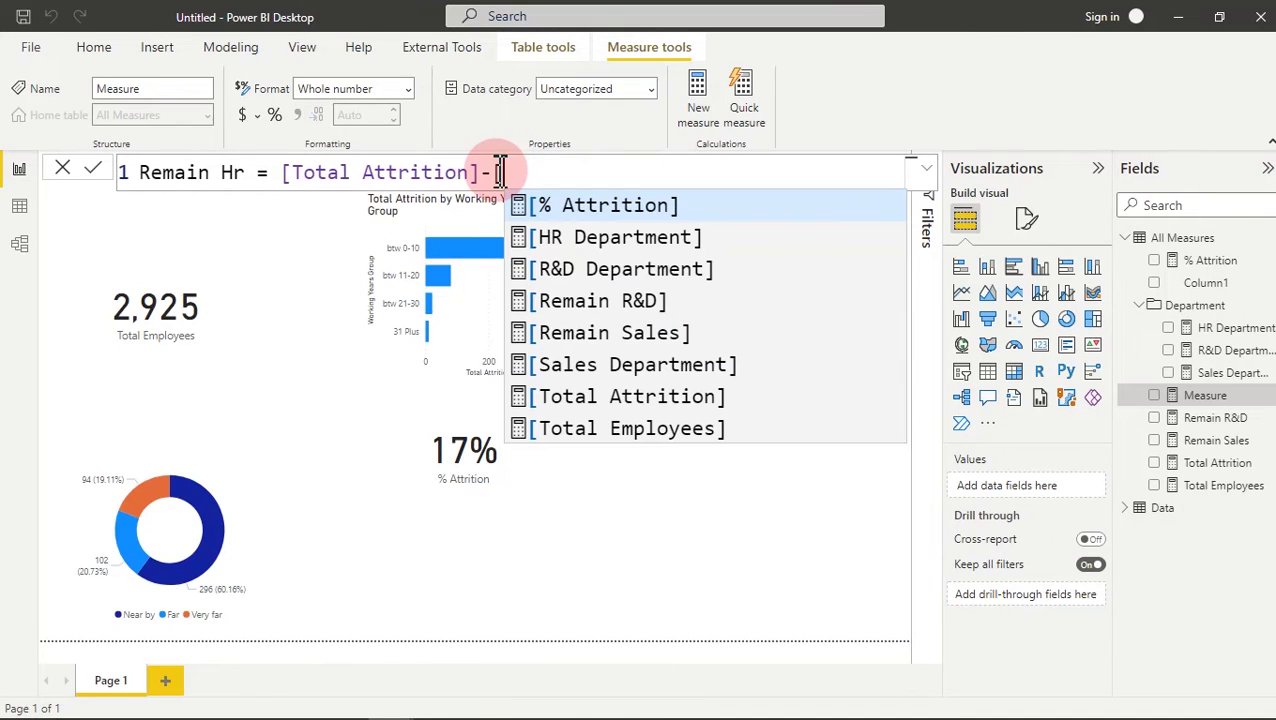
pyautogui.click(572, 240)
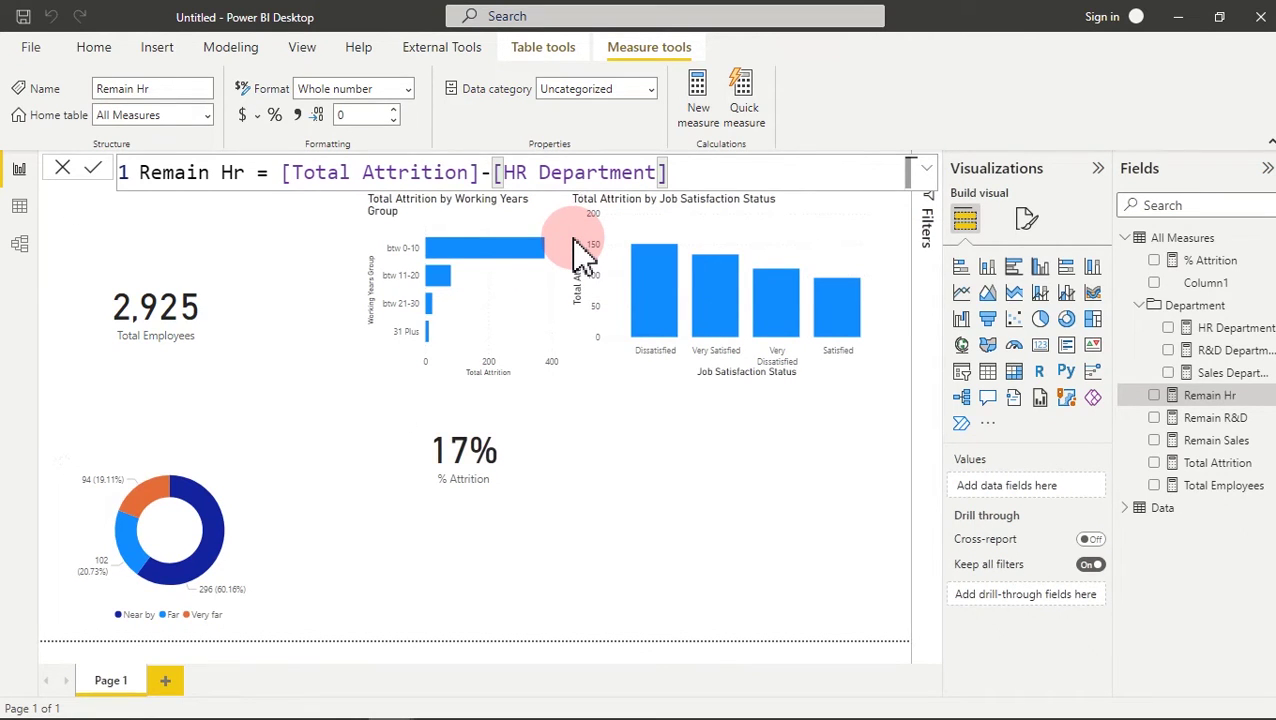
# - In the model view, move the Remain R&D, Remain Hr and Remain Sales measures into the Department folder, and return to the report view
pyautogui.click(1157, 316)
pyautogui.click(1149, 316)
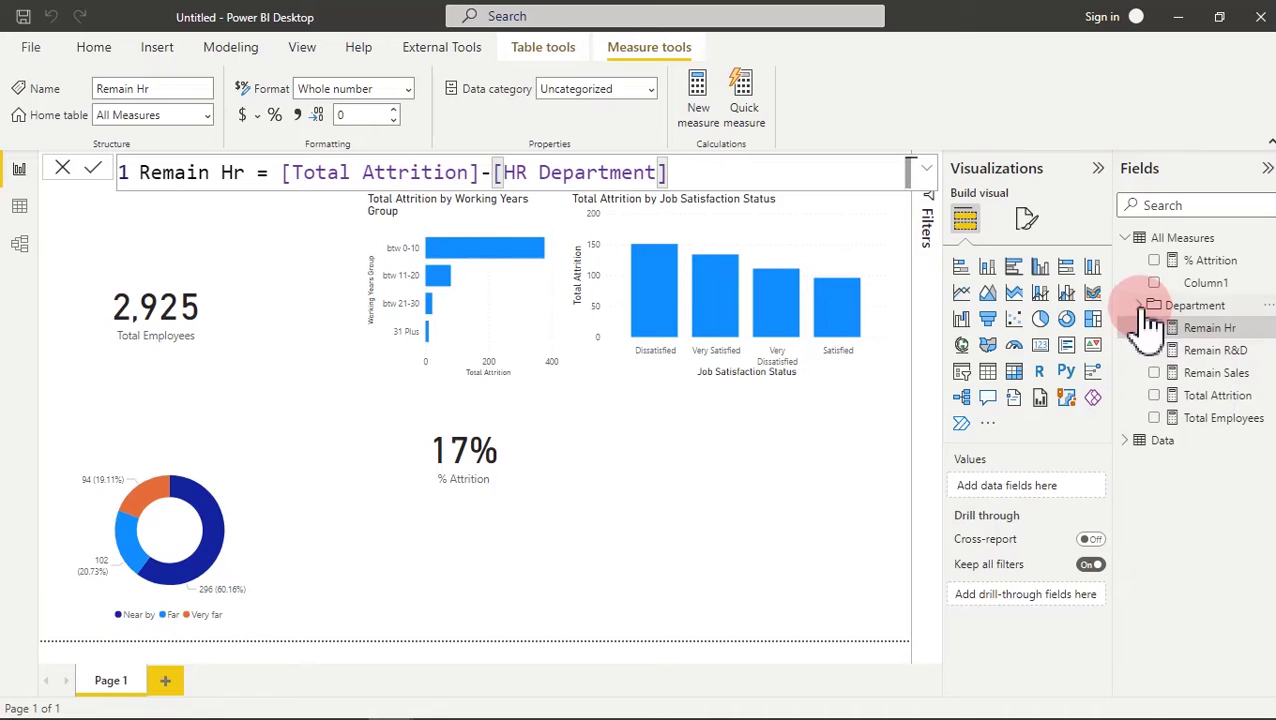
pyautogui.click(22, 245)
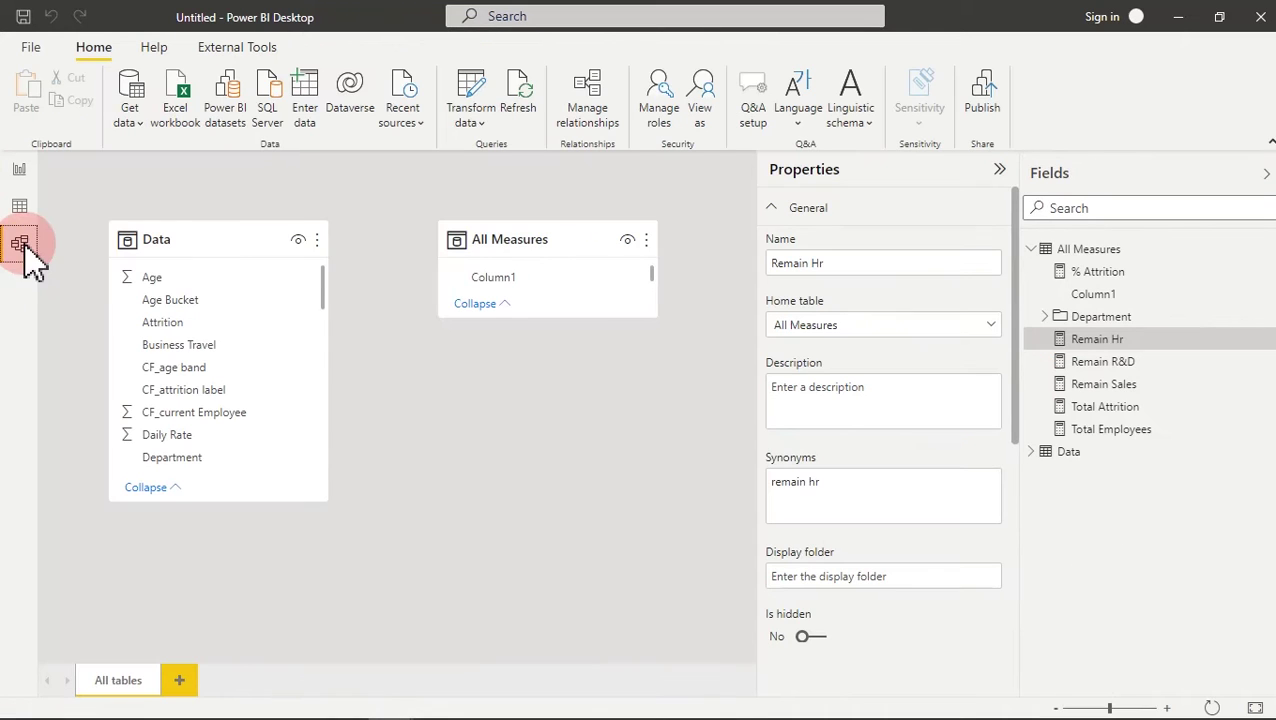
pyautogui.click(1128, 368)
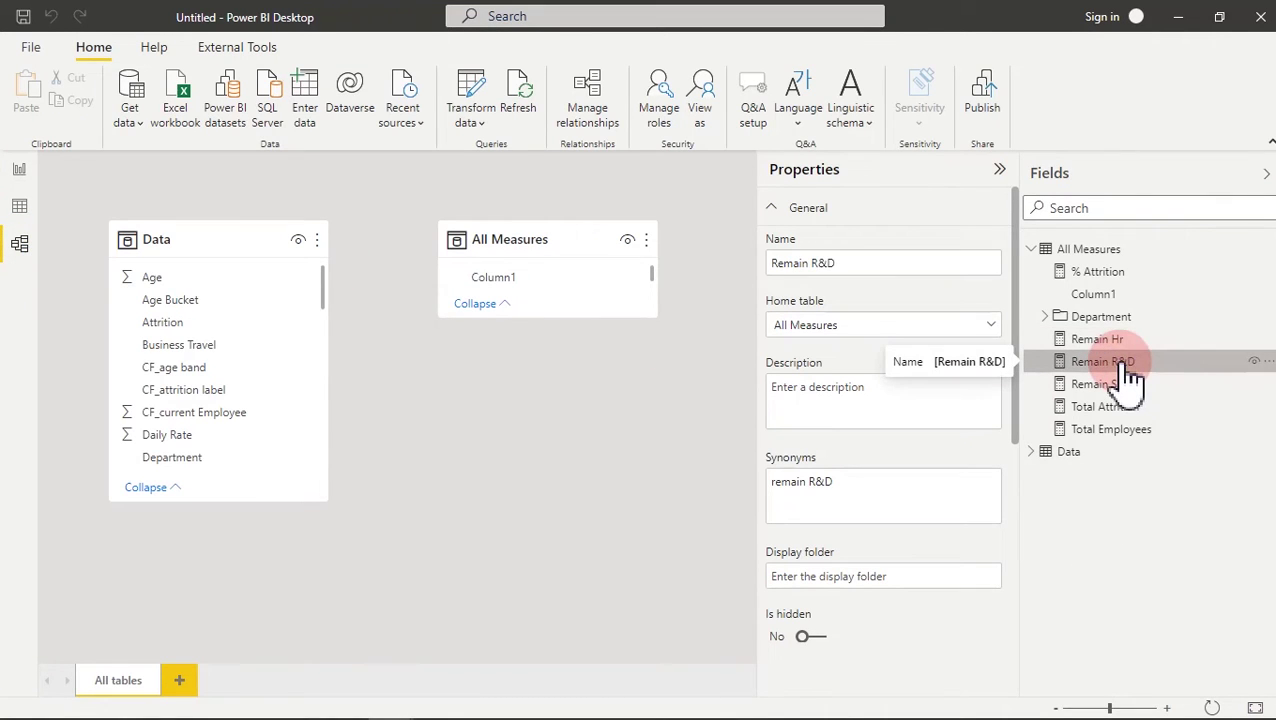
pyautogui.moveTo(1128, 375); pyautogui.dragTo(1110, 330)
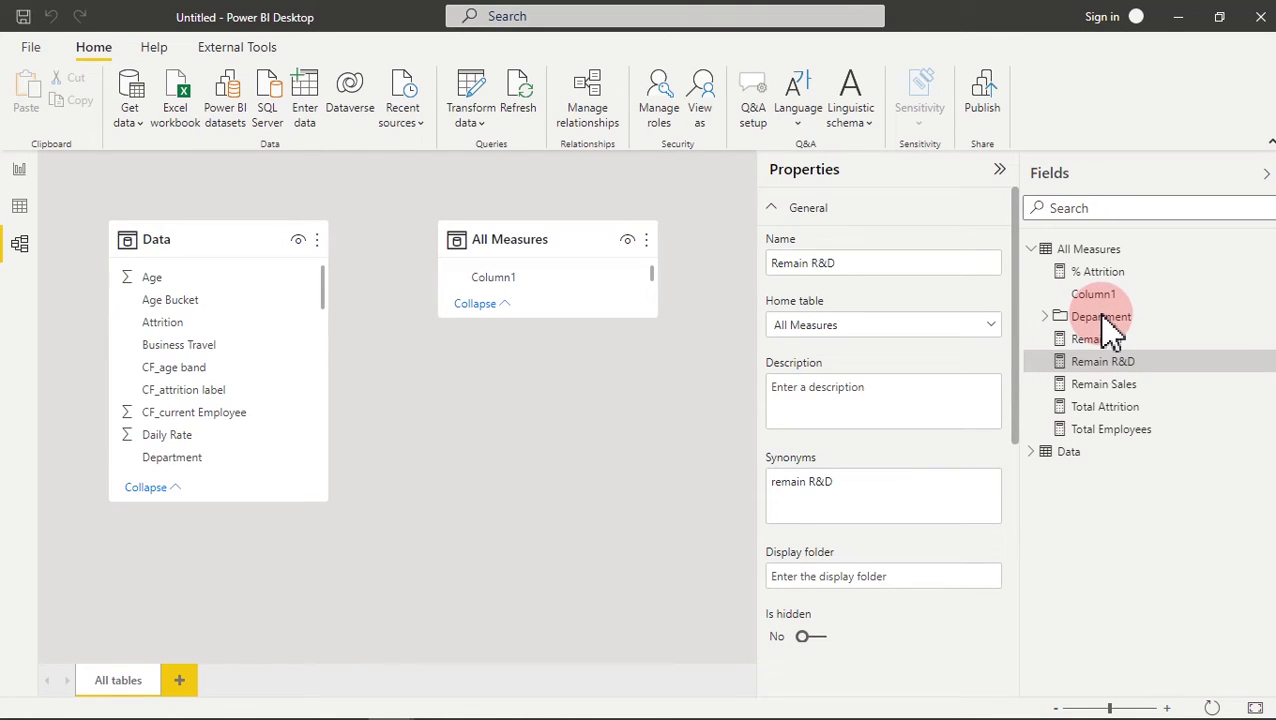
pyautogui.moveTo(1110, 330); pyautogui.dragTo(1110, 330)
pyautogui.moveTo(1106, 430); pyautogui.dragTo(1101, 330)
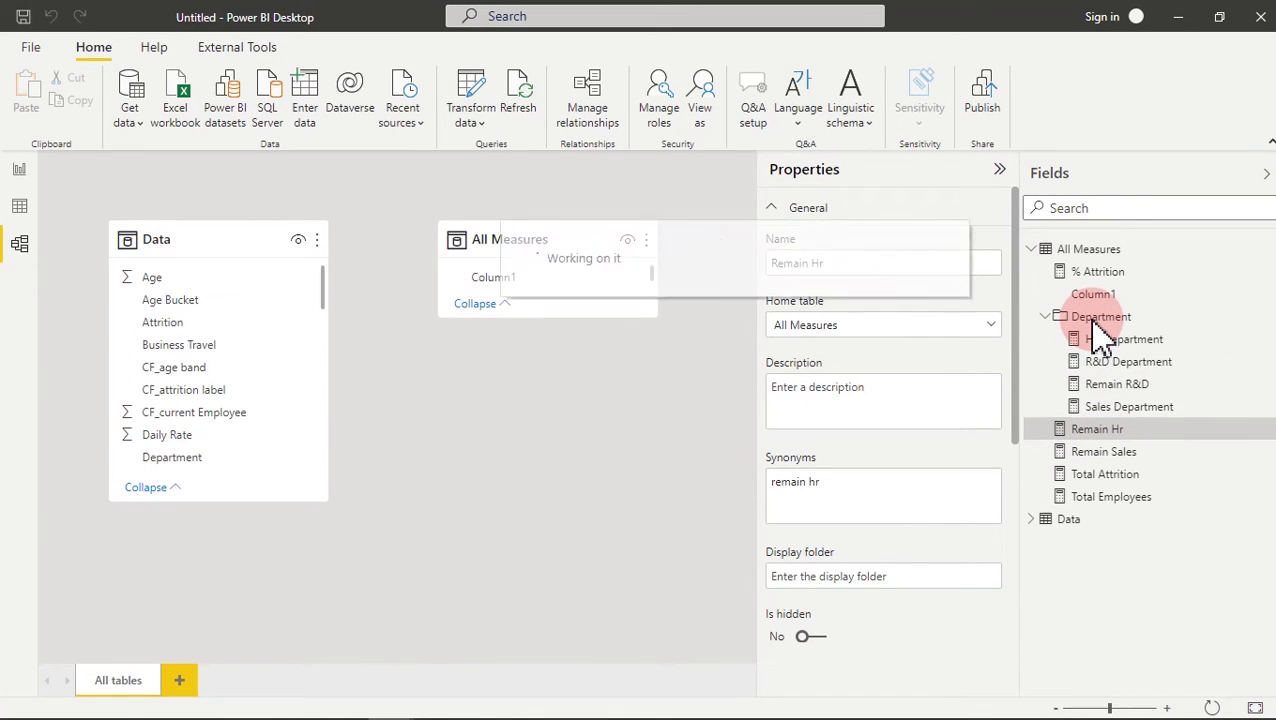
pyautogui.click(1120, 456)
pyautogui.moveTo(1133, 462); pyautogui.dragTo(1118, 335)
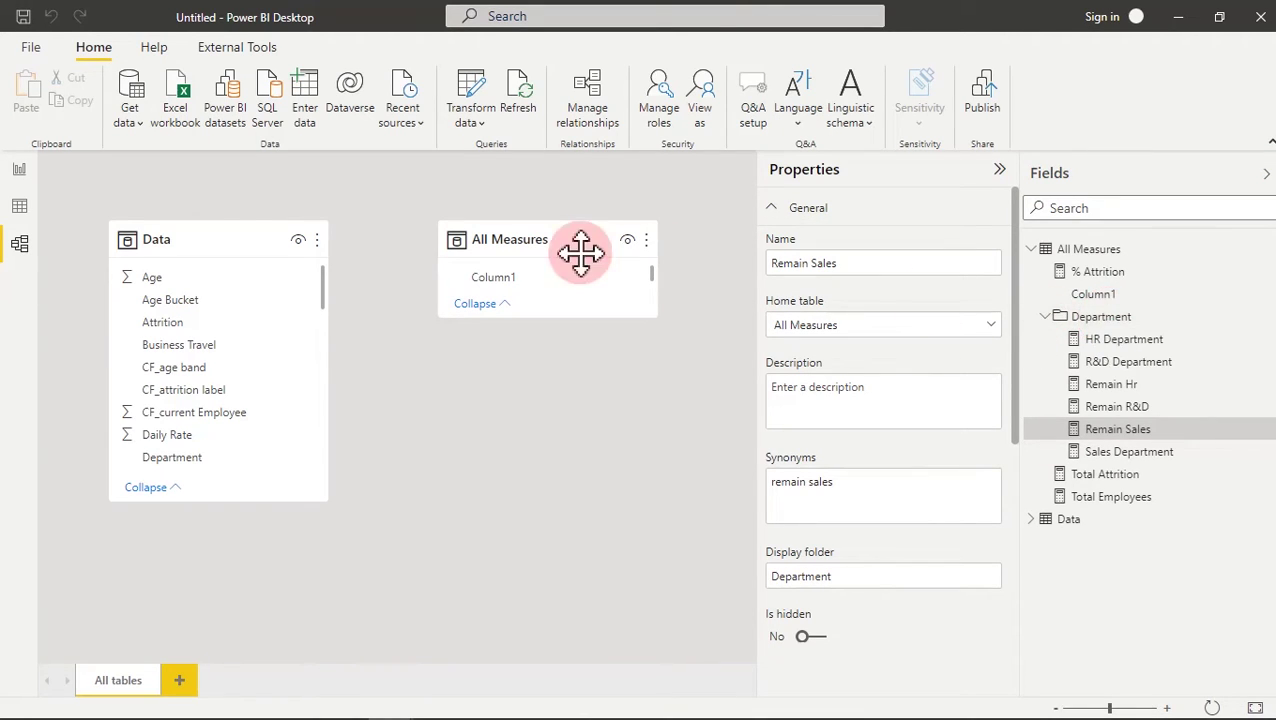
pyautogui.click(19, 172)
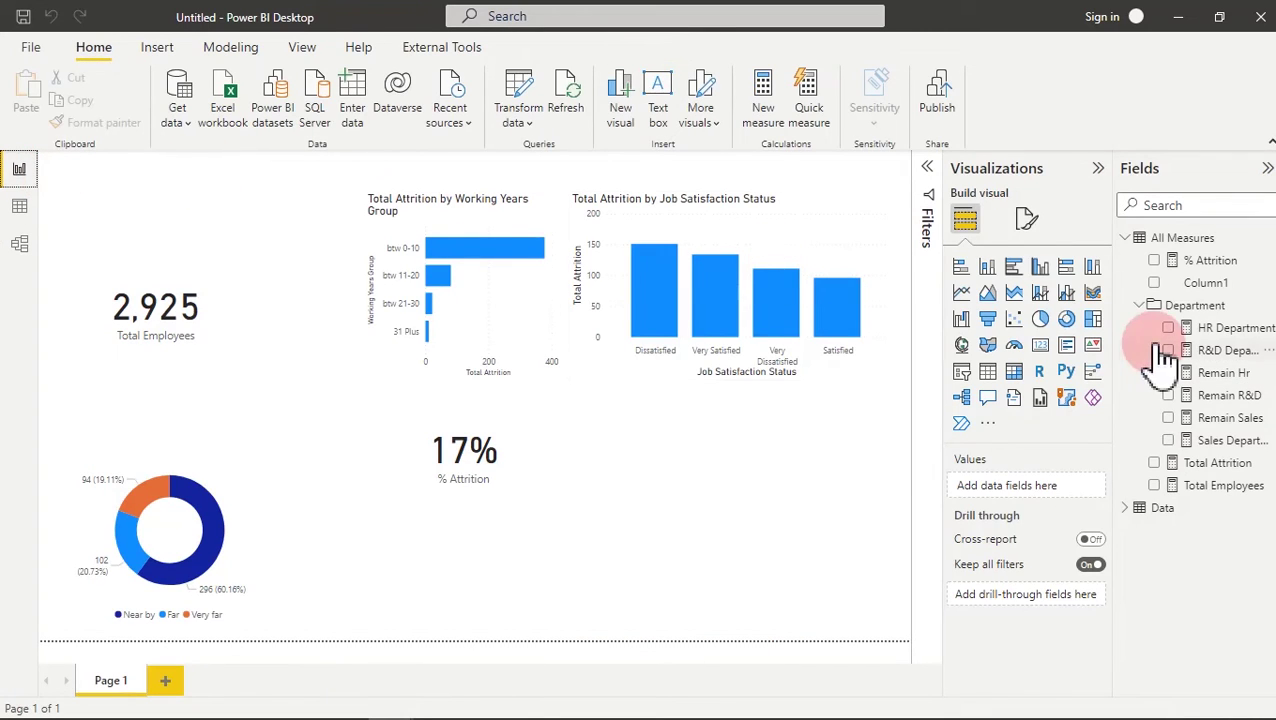
# - Insert an empty donut chart, move it to the blank area beneath the % Attrition card and enlarge it upward
pyautogui.click(1147, 310)
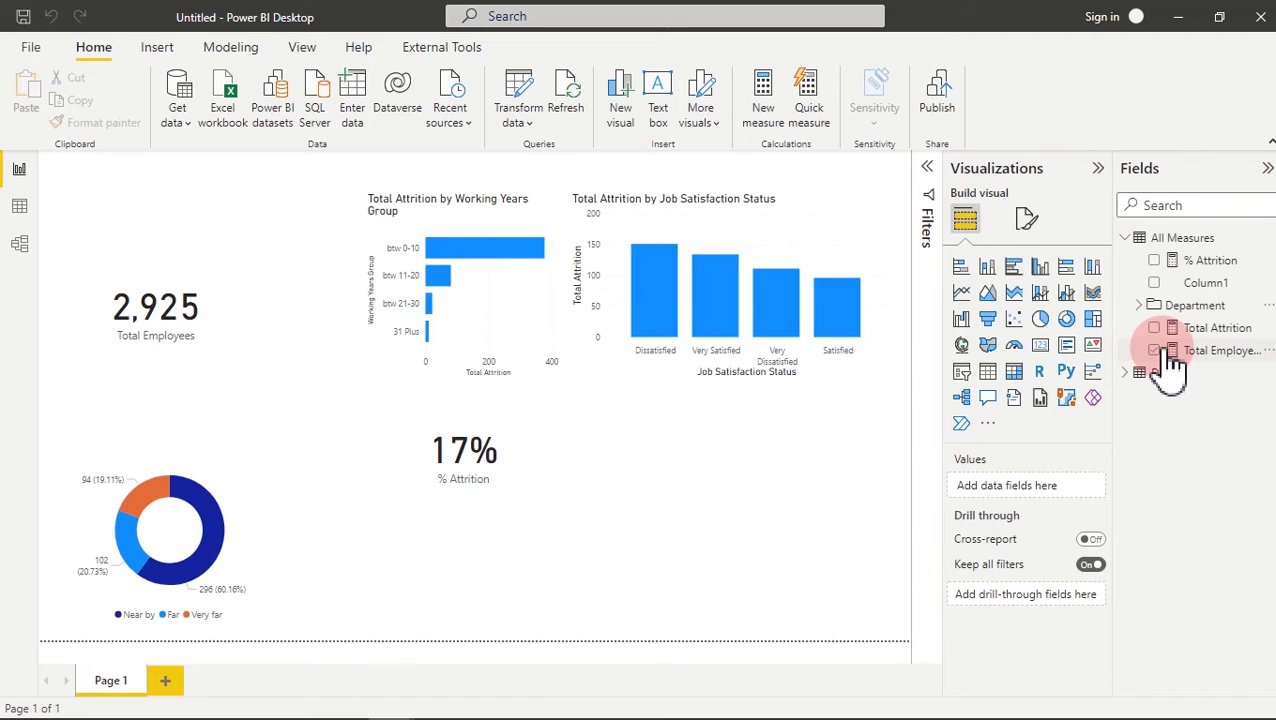
pyautogui.click(470, 535)
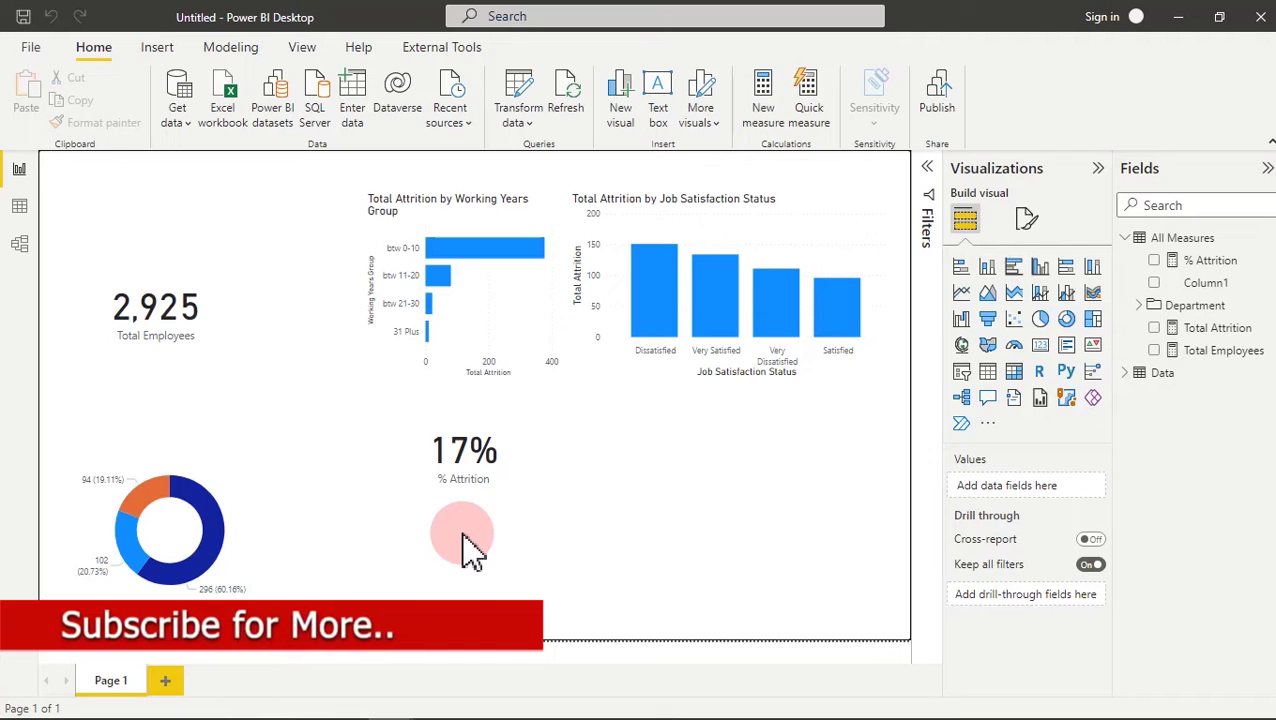
pyautogui.click(758, 703)
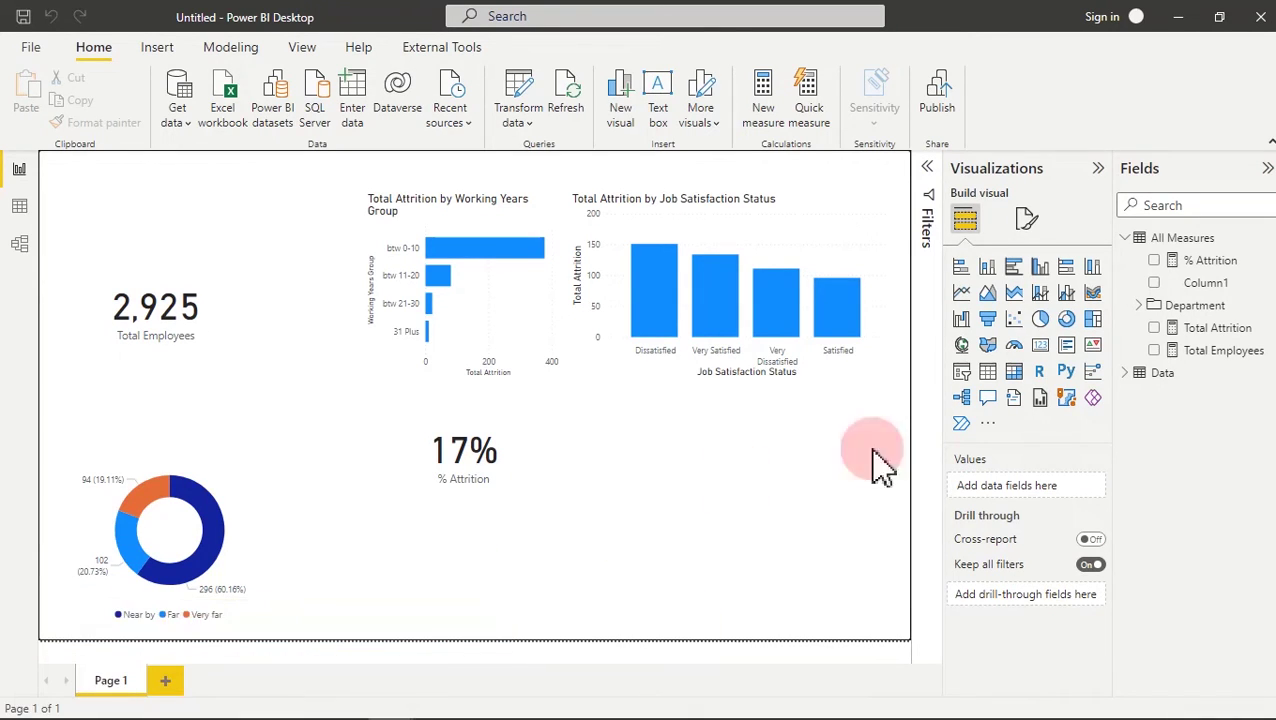
pyautogui.click(1066, 320)
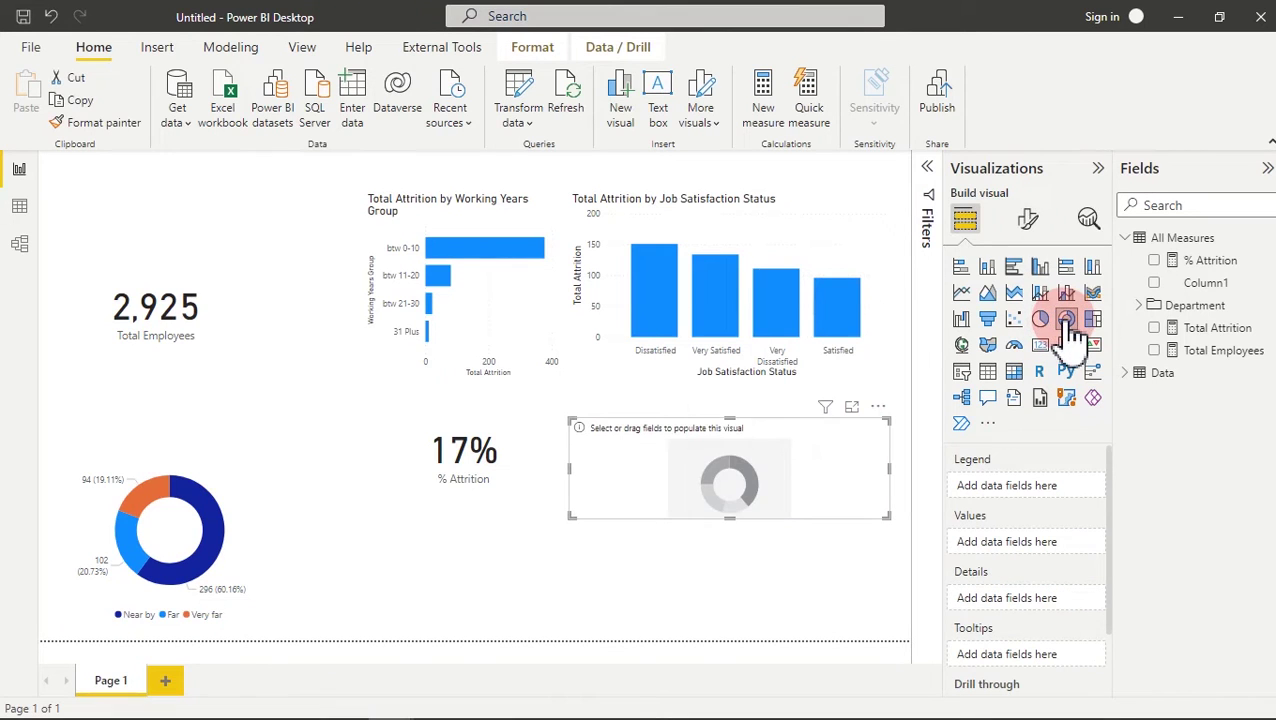
pyautogui.moveTo(735, 421); pyautogui.dragTo(632, 538)
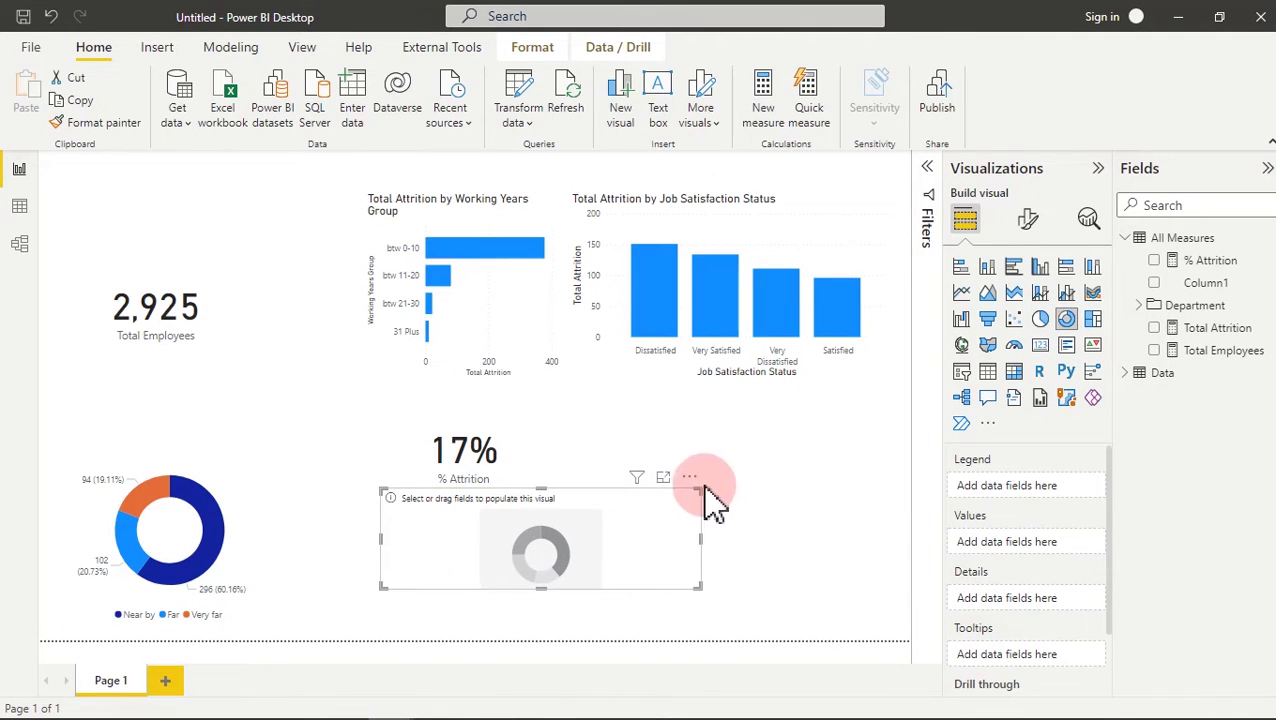
pyautogui.moveTo(700, 482); pyautogui.dragTo(656, 264)
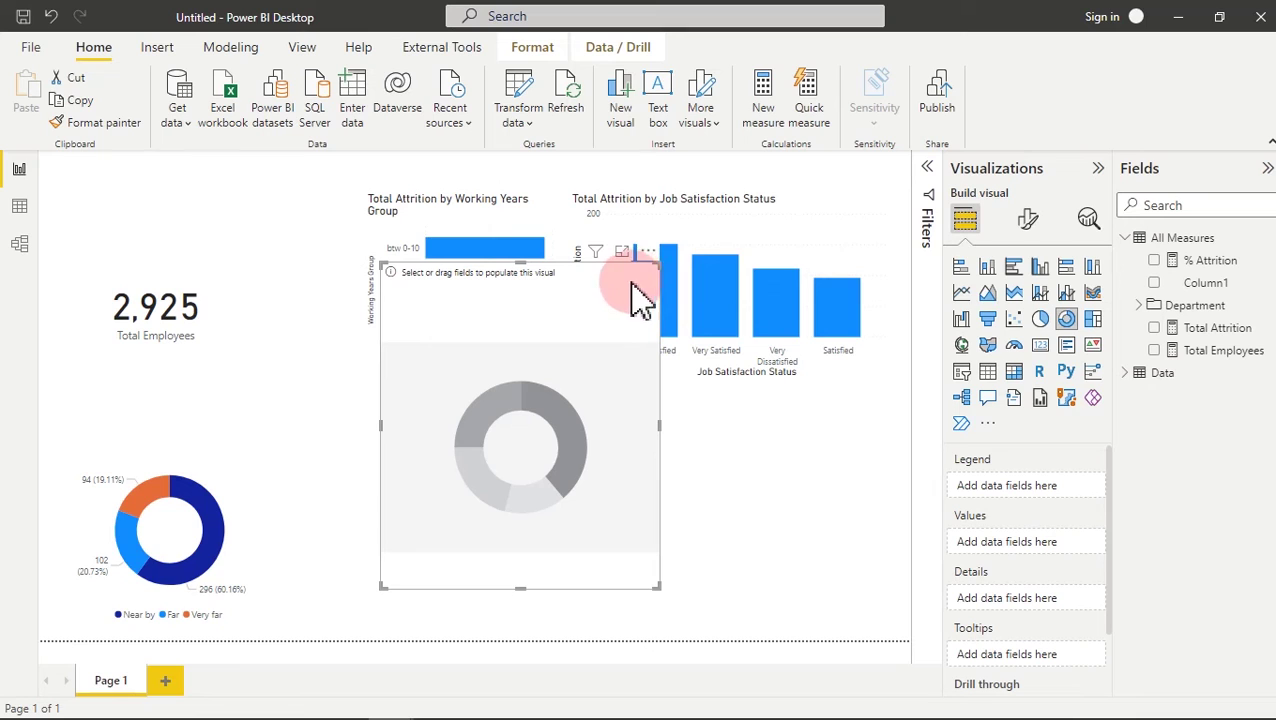
# - In focus mode, add the HR Department and Remain Hr measures as the donut chart's values
pyautogui.click(622, 251)
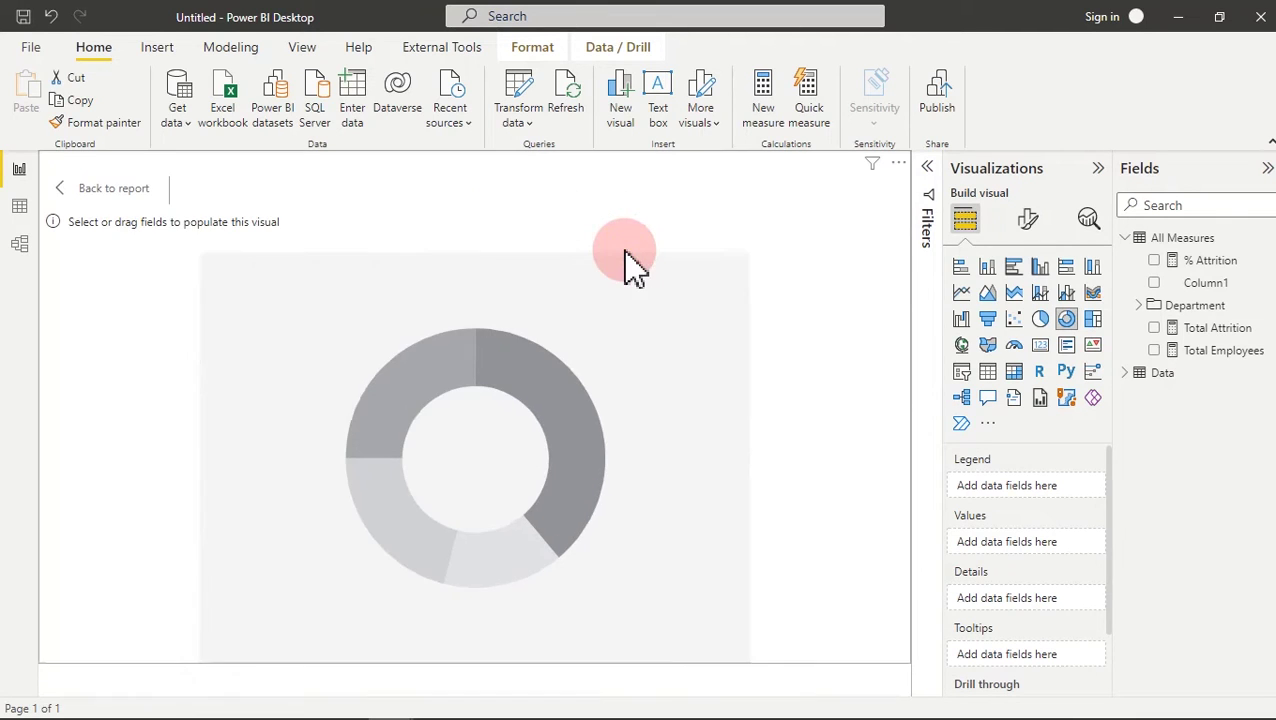
pyautogui.click(1146, 307)
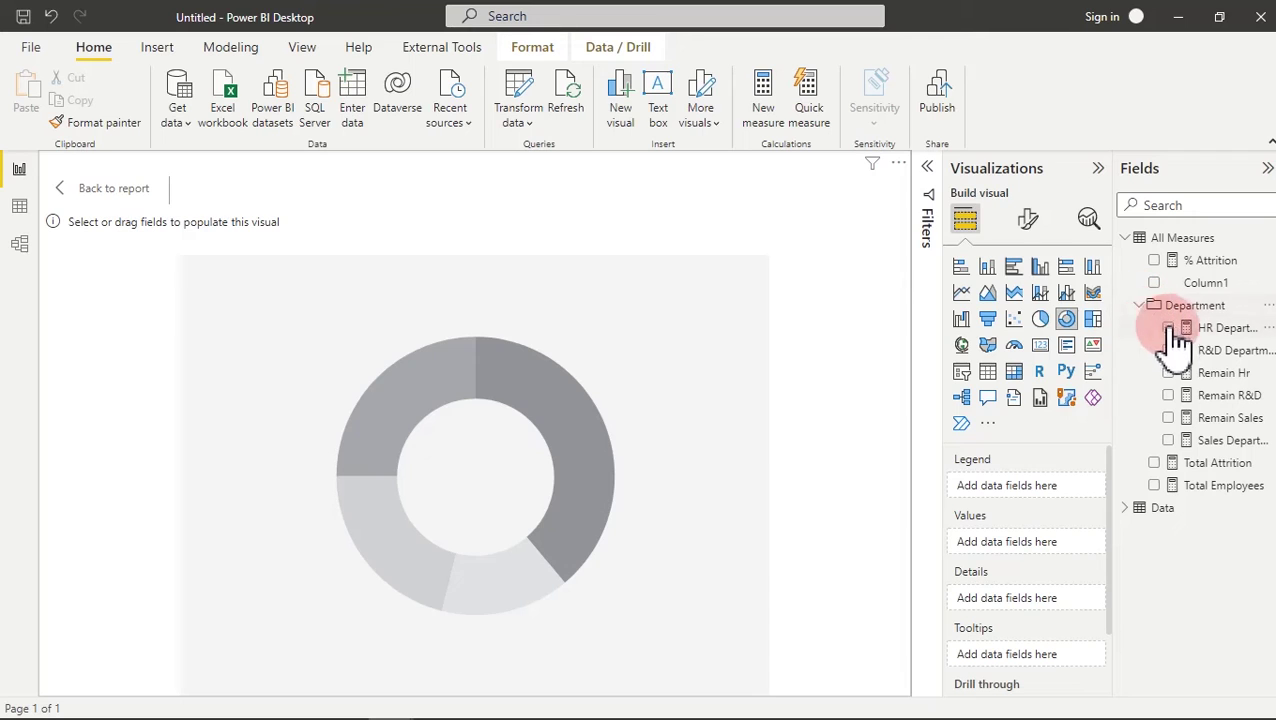
pyautogui.click(1170, 329)
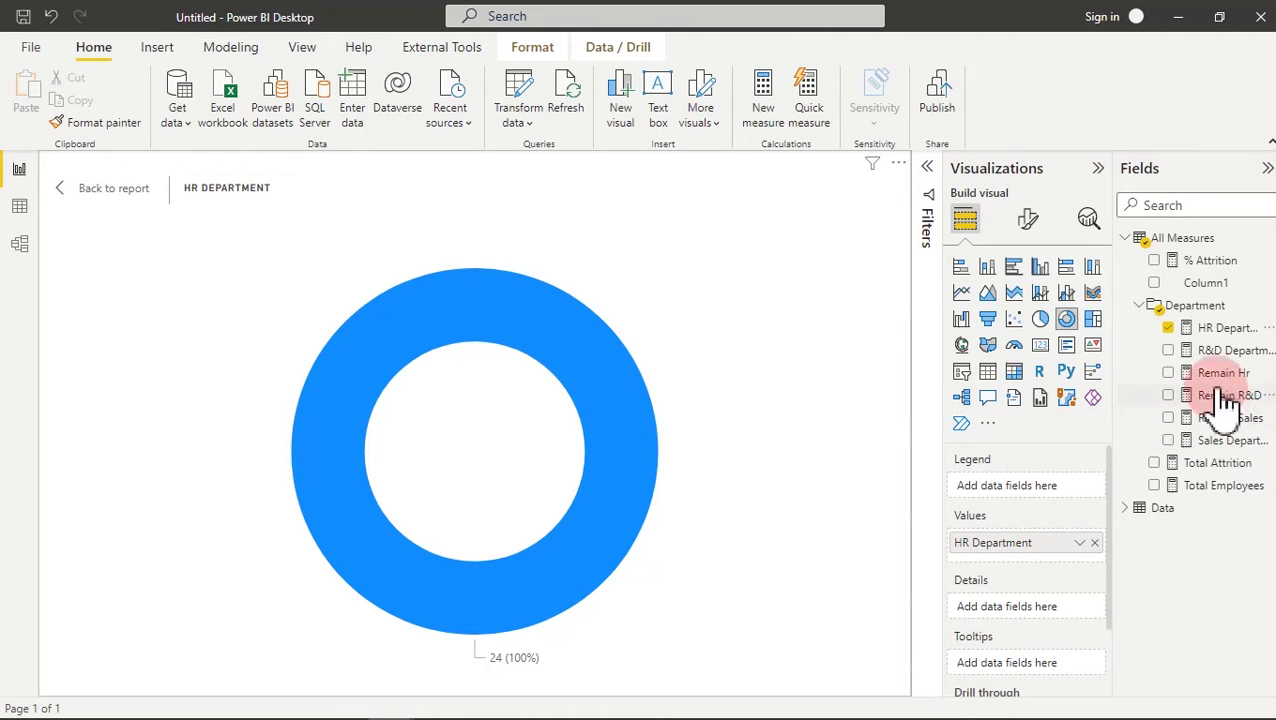
pyautogui.click(1169, 373)
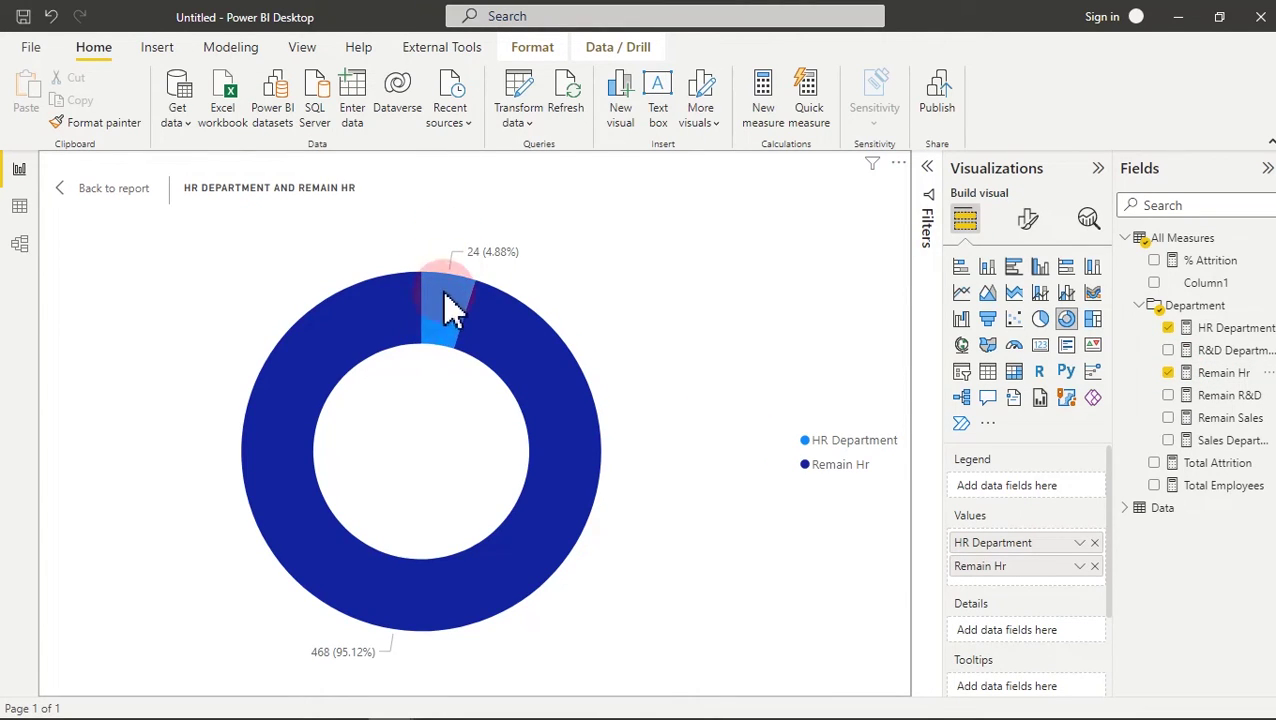
pyautogui.moveTo(447, 322)
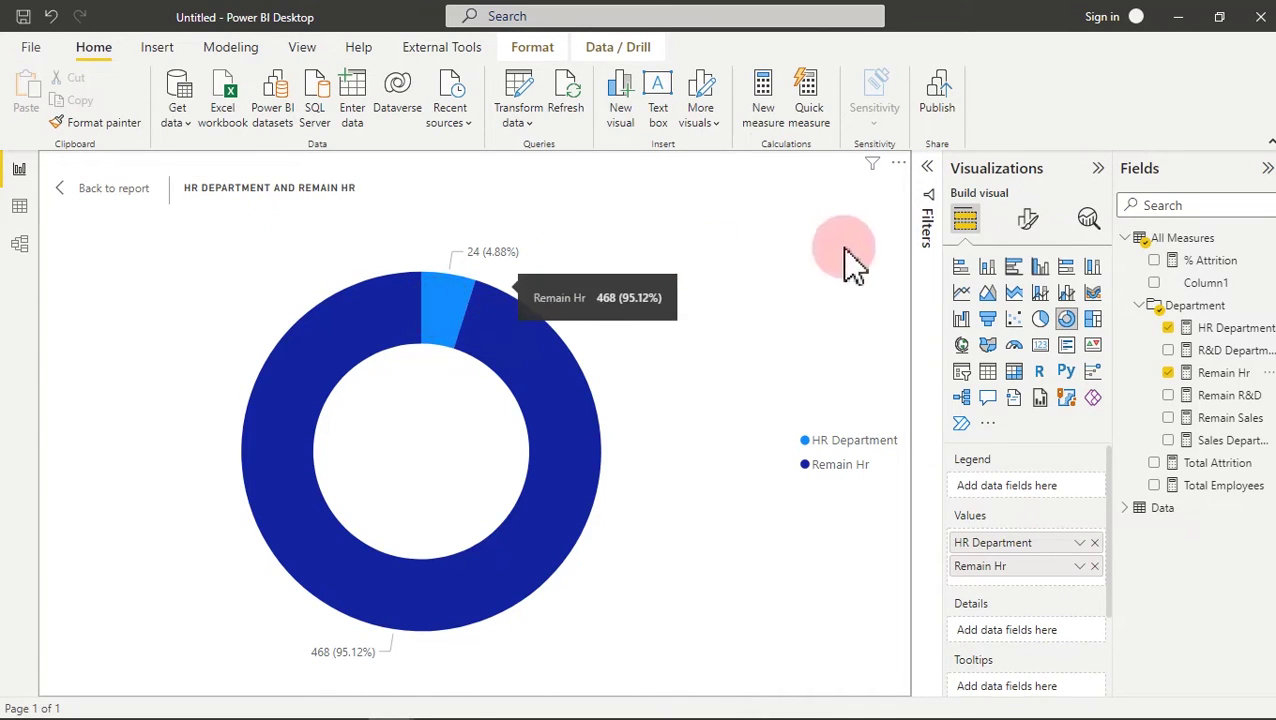
# - Return to the report, shrink the HR Department and Remain Hr donut and place it beneath the % Attrition card
pyautogui.click(128, 196)
pyautogui.moveTo(657, 262); pyautogui.dragTo(582, 468)
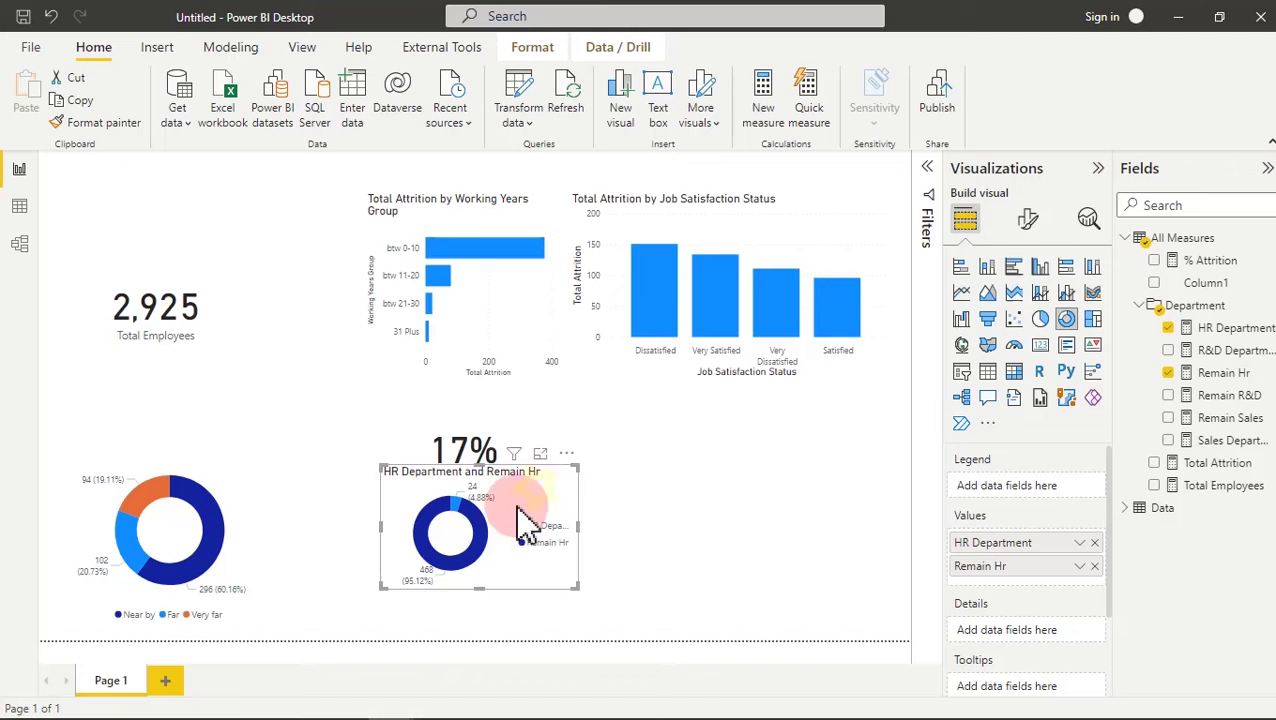
pyautogui.moveTo(533, 510); pyautogui.dragTo(513, 541)
pyautogui.click(660, 525)
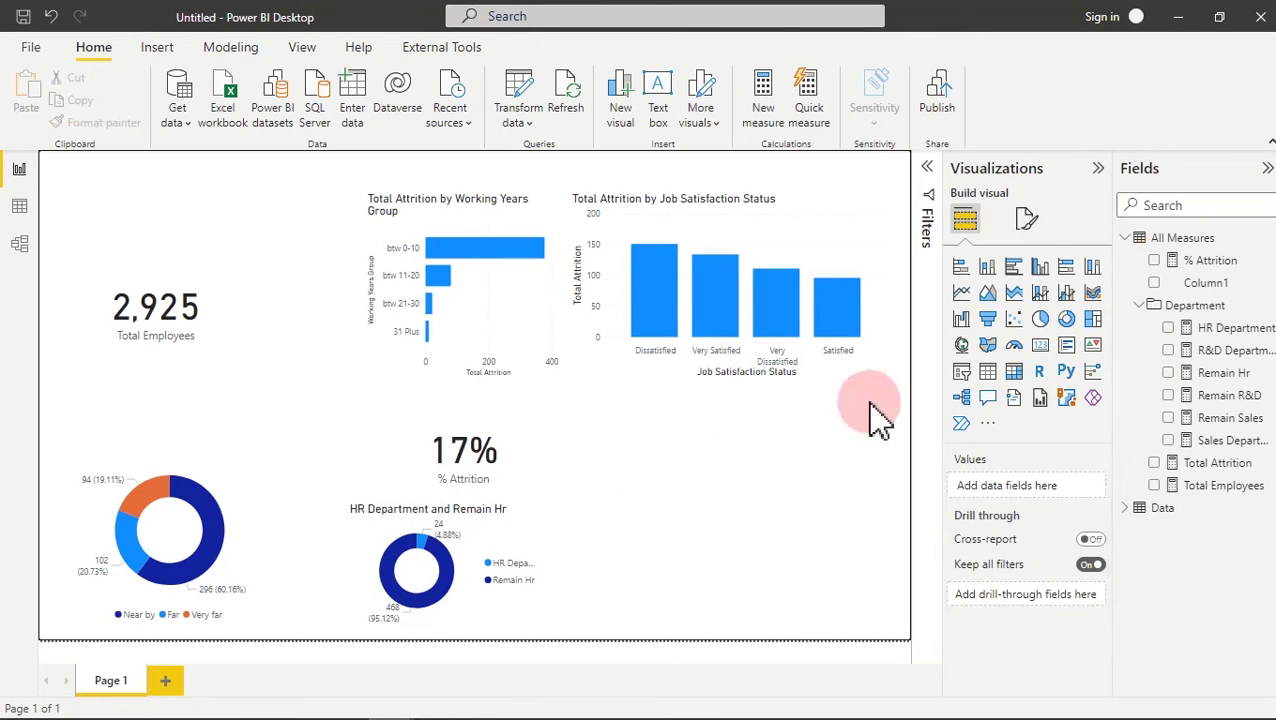
# - Insert a card with the HR Department measure and replace that measure with Remain Hr
pyautogui.click(1040, 345)
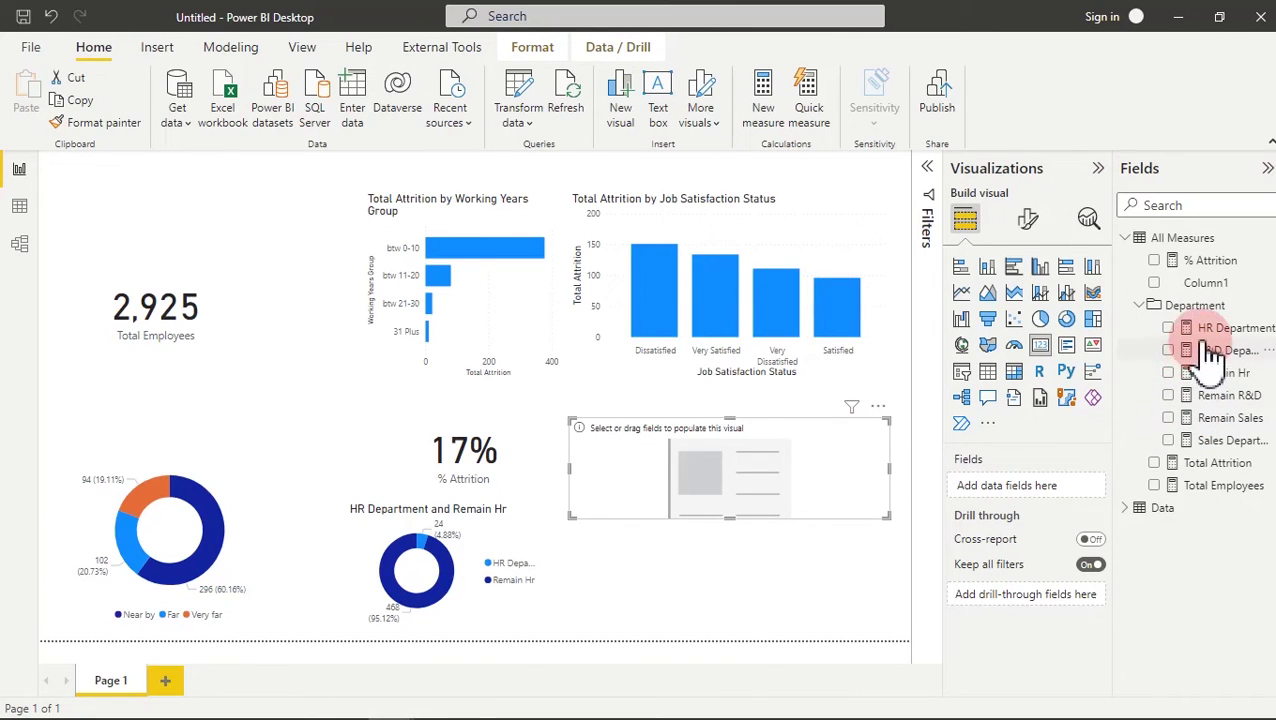
pyautogui.click(1170, 329)
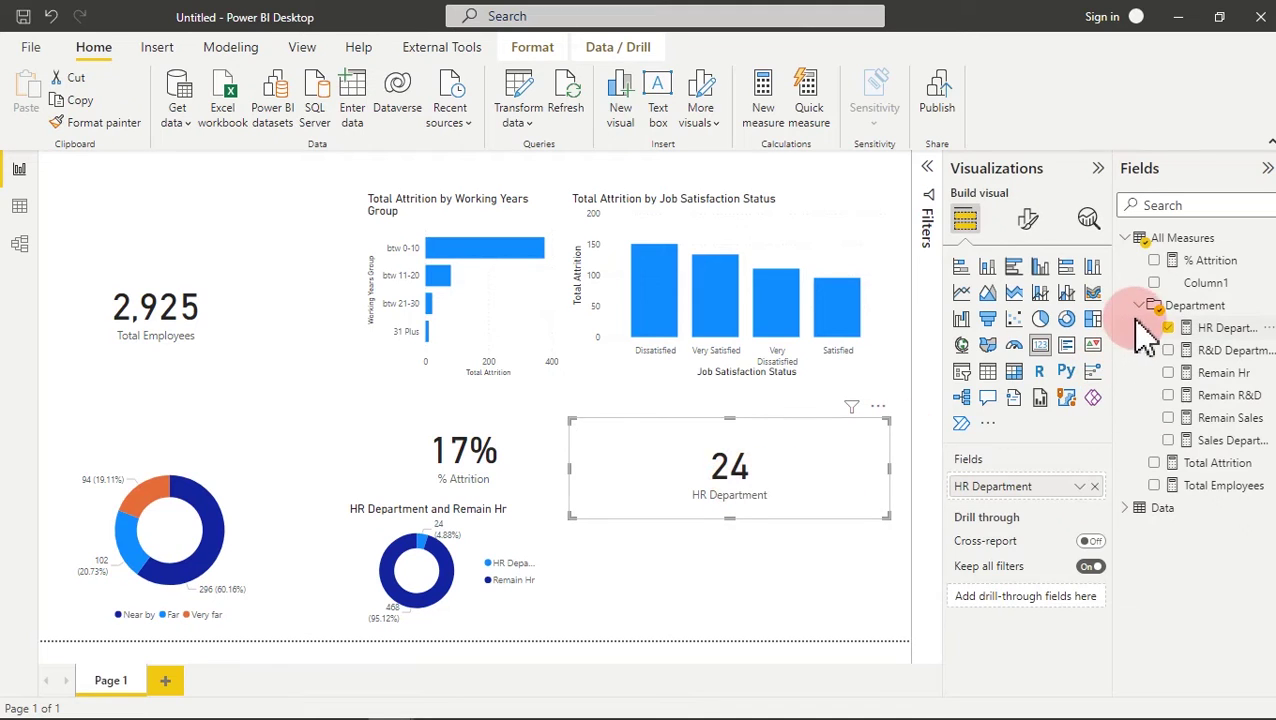
pyautogui.click(1097, 487)
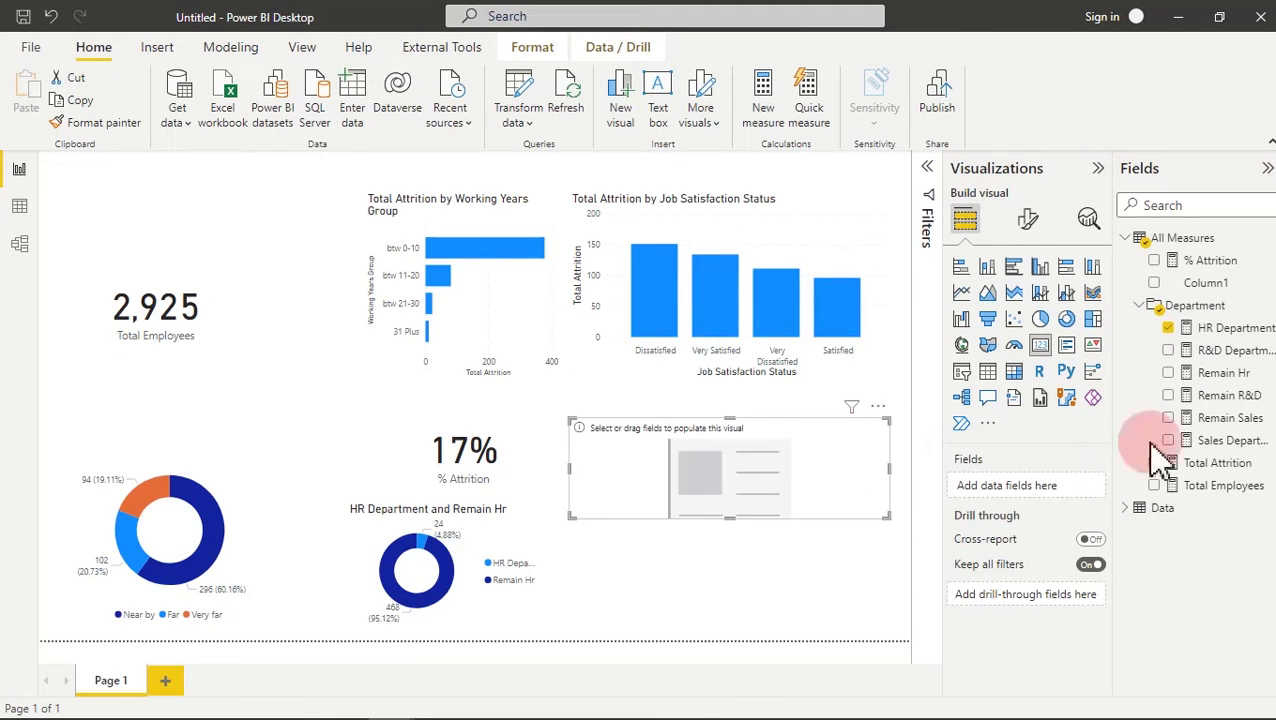
pyautogui.click(1180, 380)
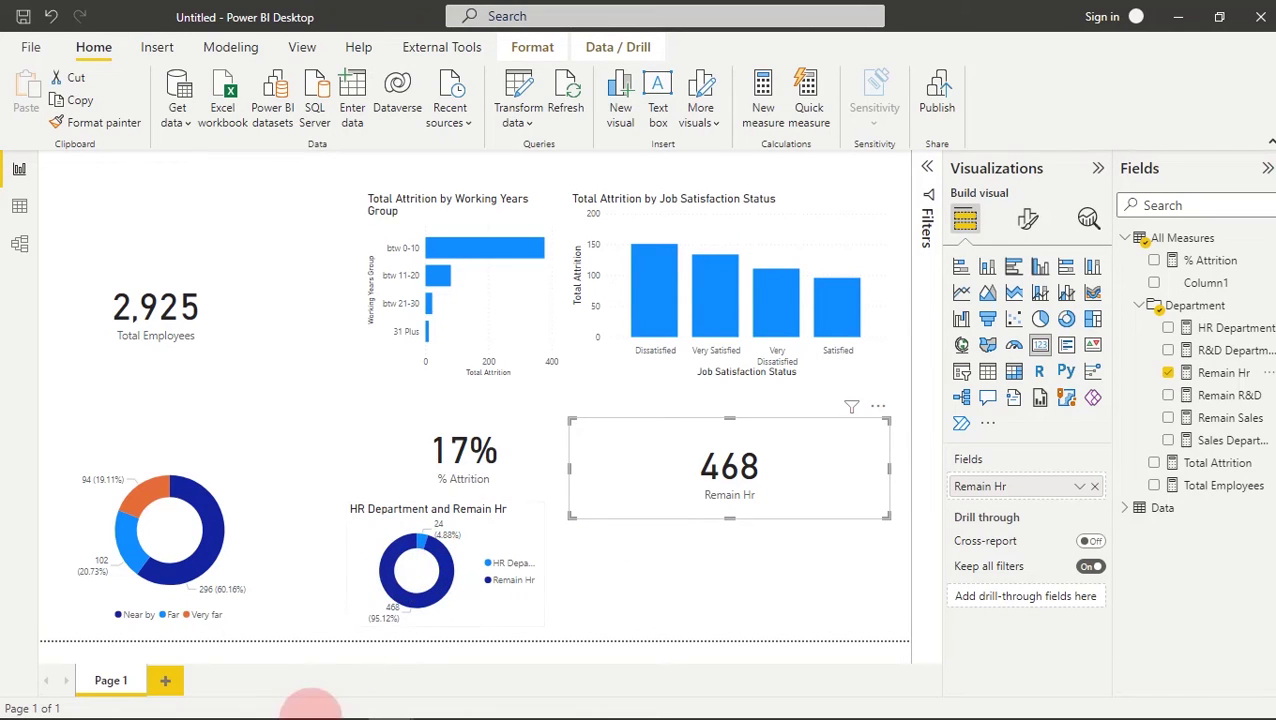
# - Switch to the Hr Attrition Dashboard file, examine its department donuts, and minimize it to return to the untitled report
pyautogui.moveTo(345, 705)
pyautogui.moveTo(390, 705)
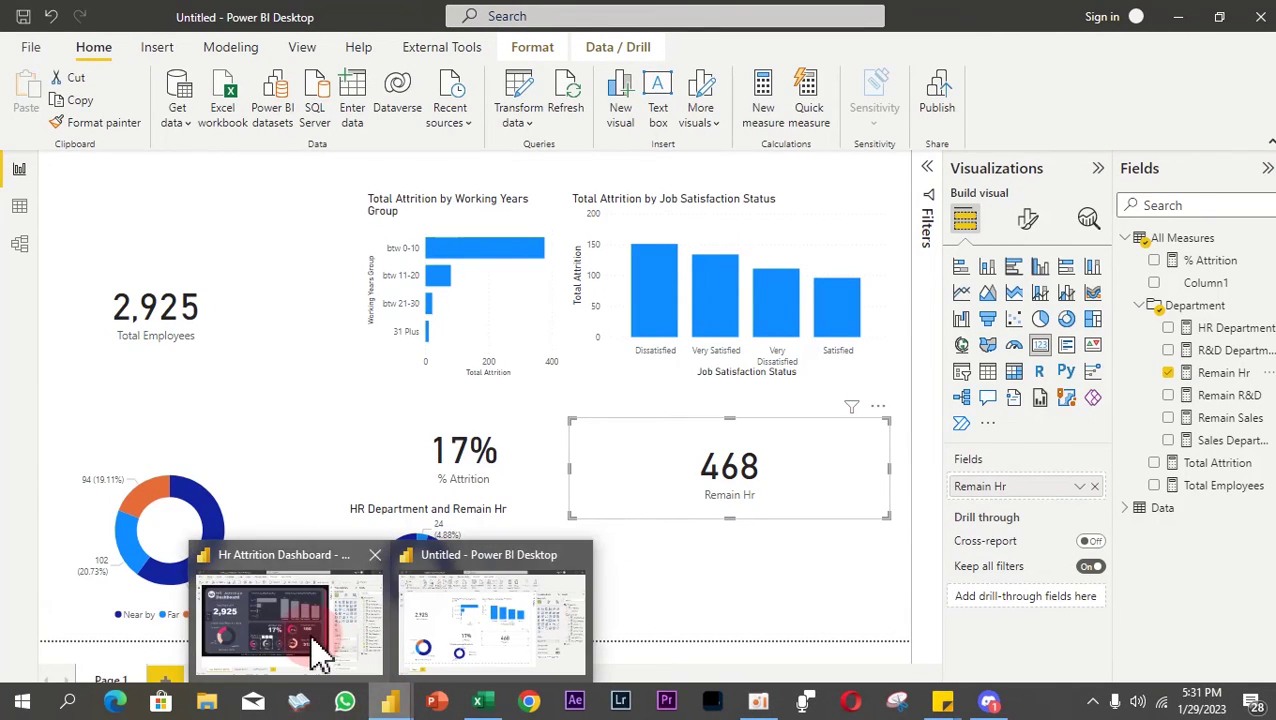
pyautogui.click(316, 648)
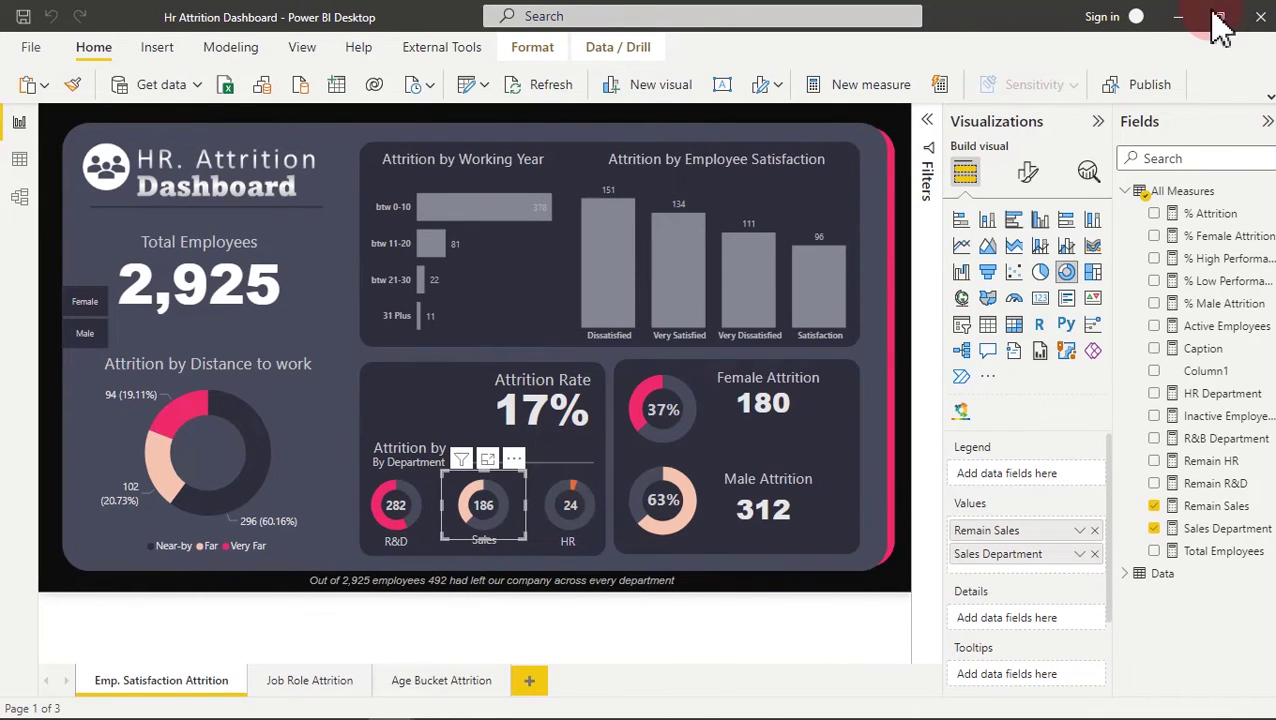
pyautogui.click(1180, 16)
# - Delete the Remain Hr card from the report page
pyautogui.click(816, 413)
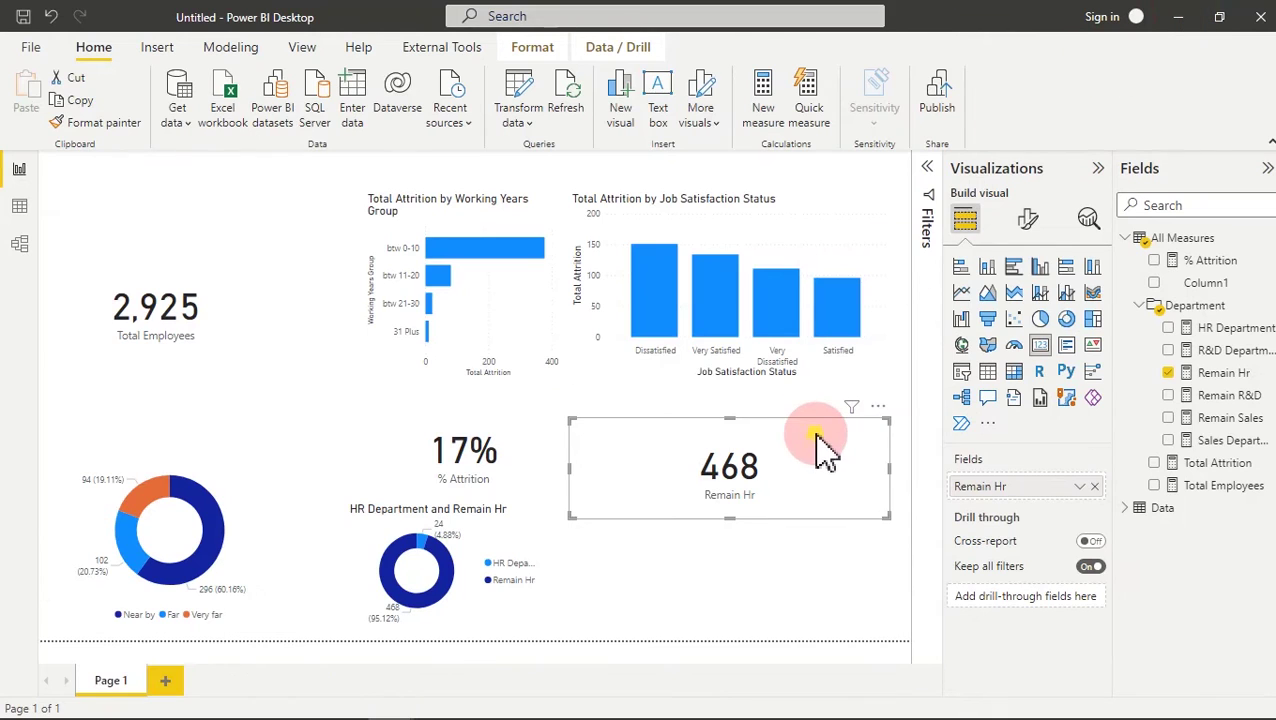
pyautogui.press('Delete')
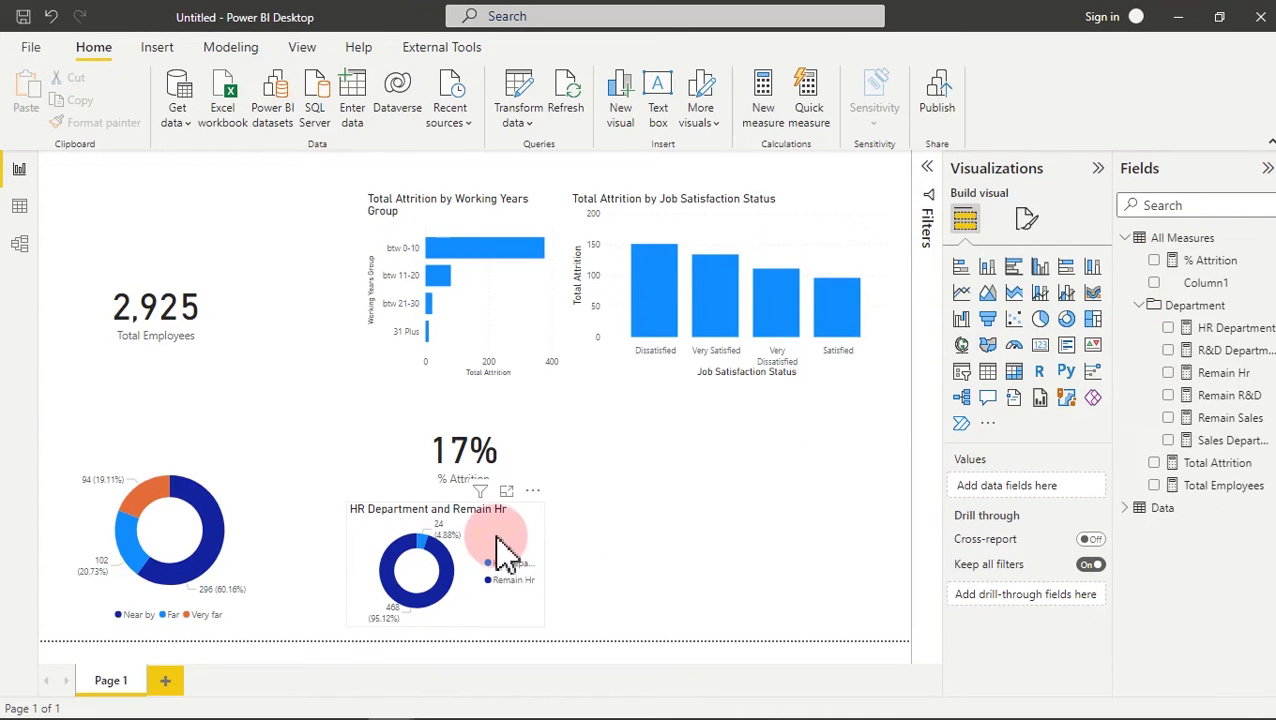
# - Turn off the legend, title and detail labels of the HR Department and Remain Hr donut chart
pyautogui.click(505, 548)
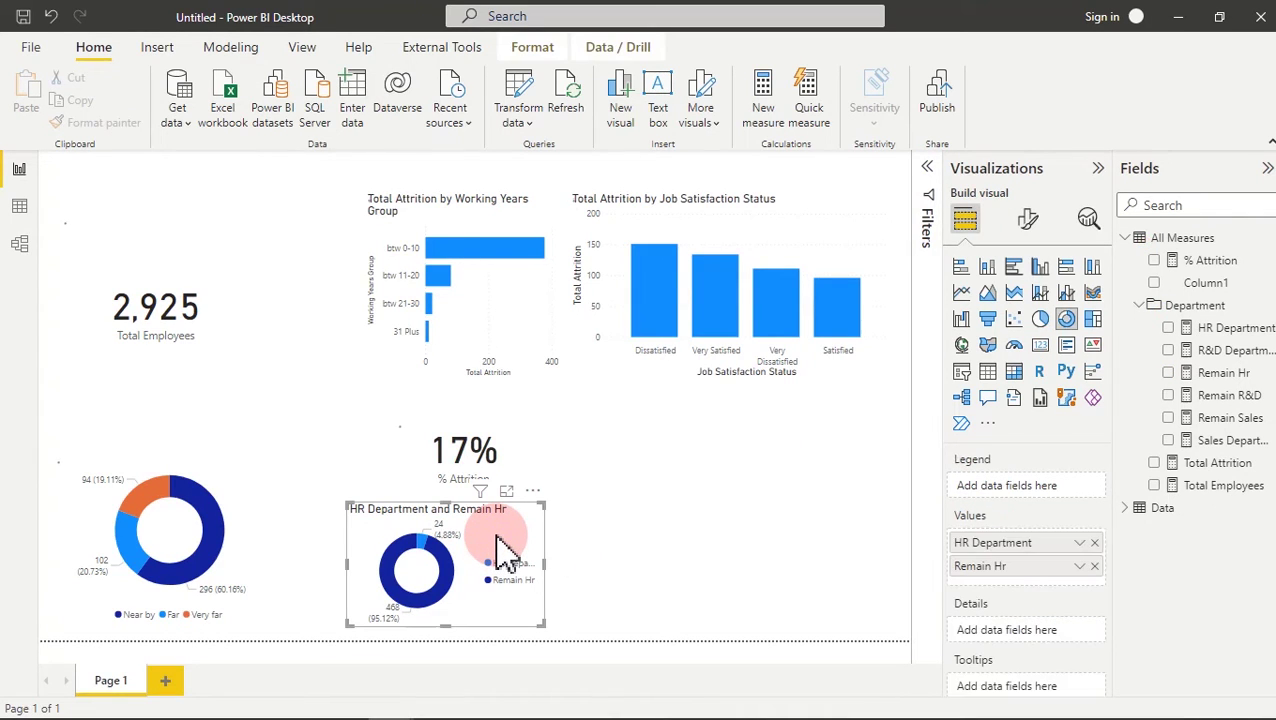
pyautogui.click(1030, 220)
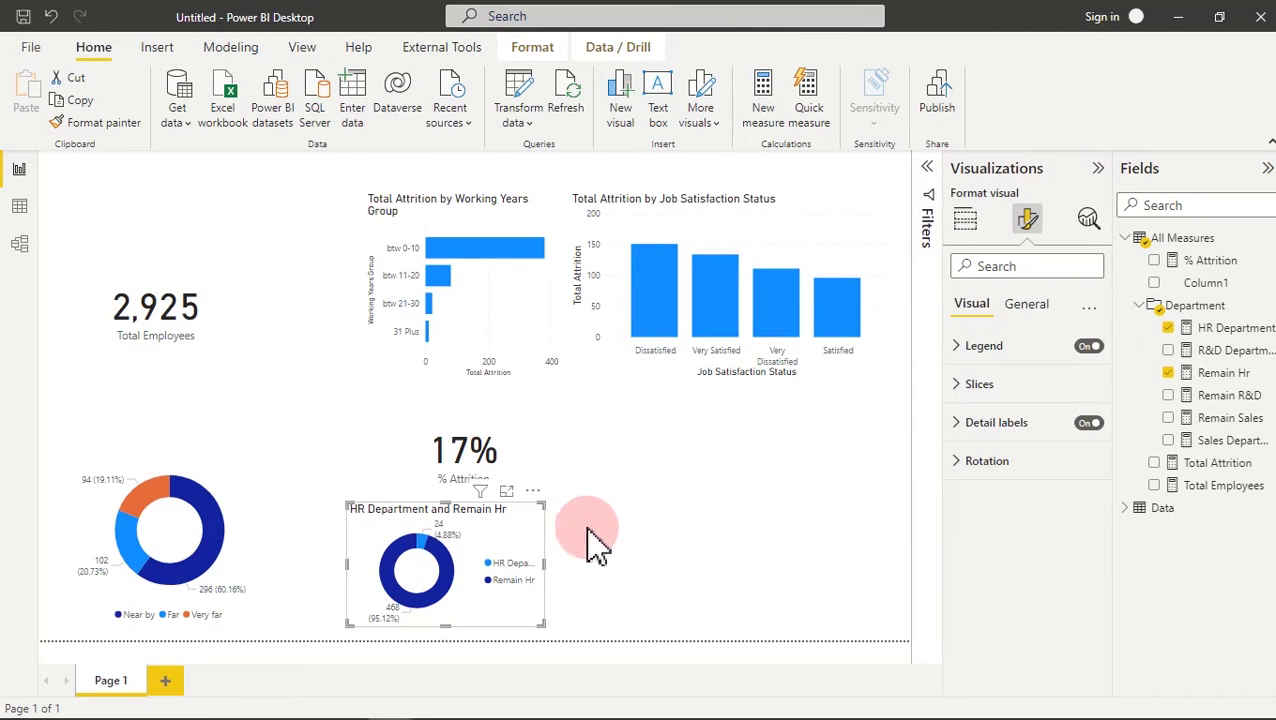
pyautogui.click(1095, 350)
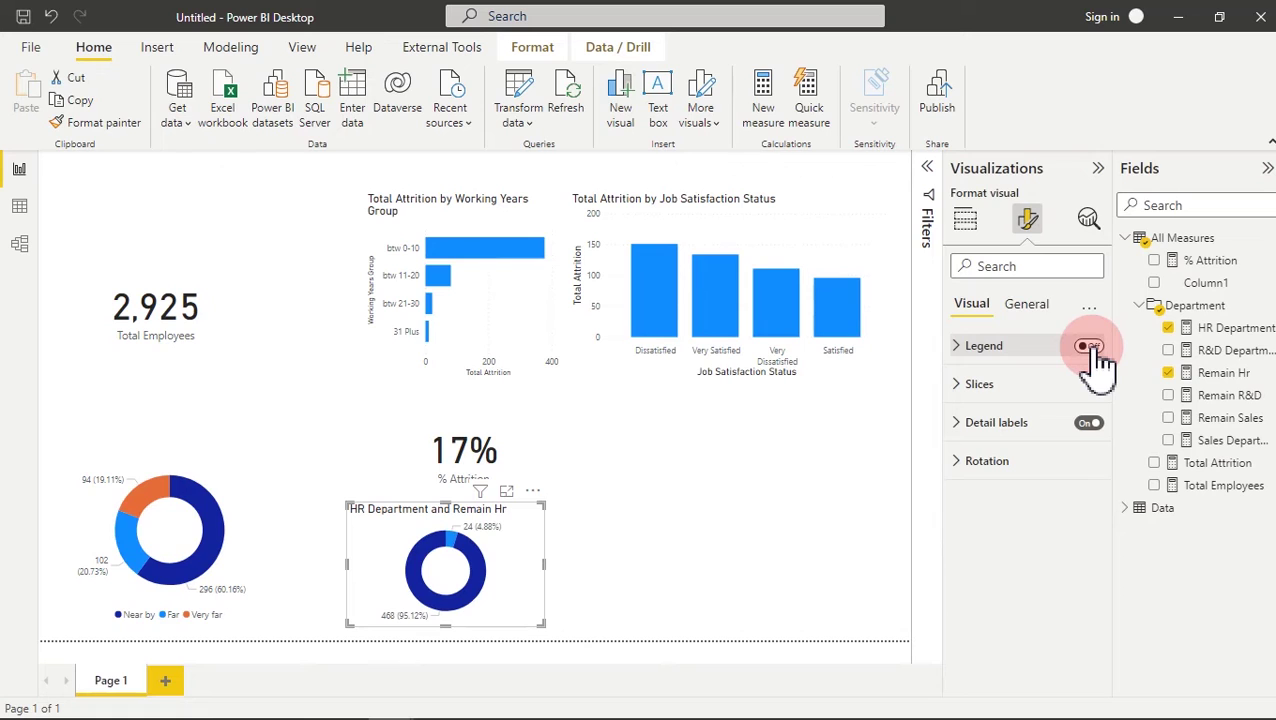
pyautogui.click(1040, 310)
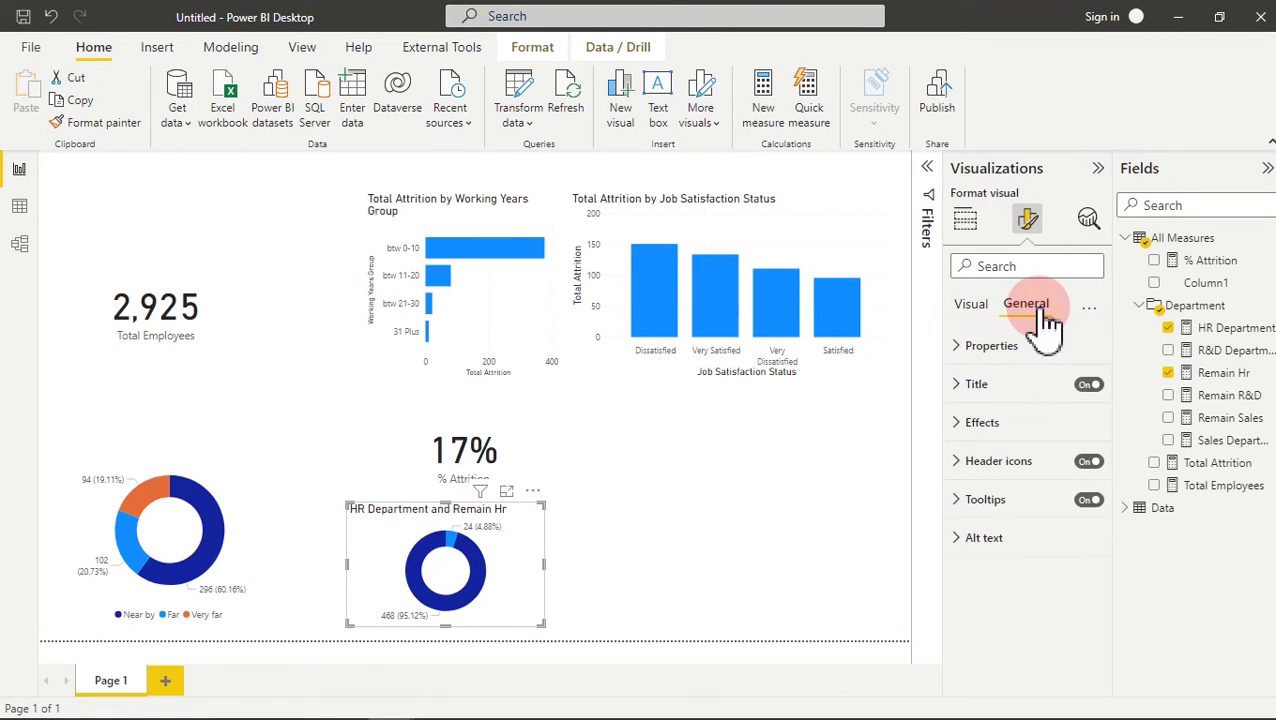
pyautogui.click(1089, 386)
pyautogui.click(985, 312)
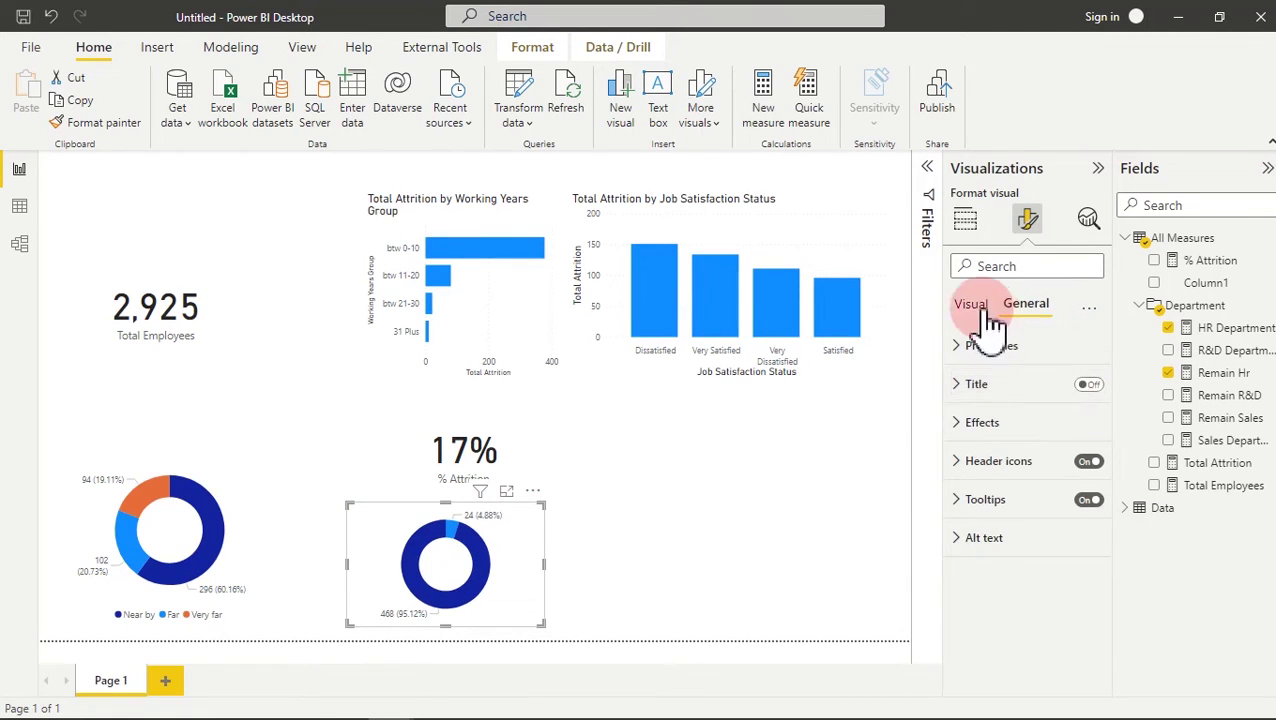
pyautogui.click(1066, 389)
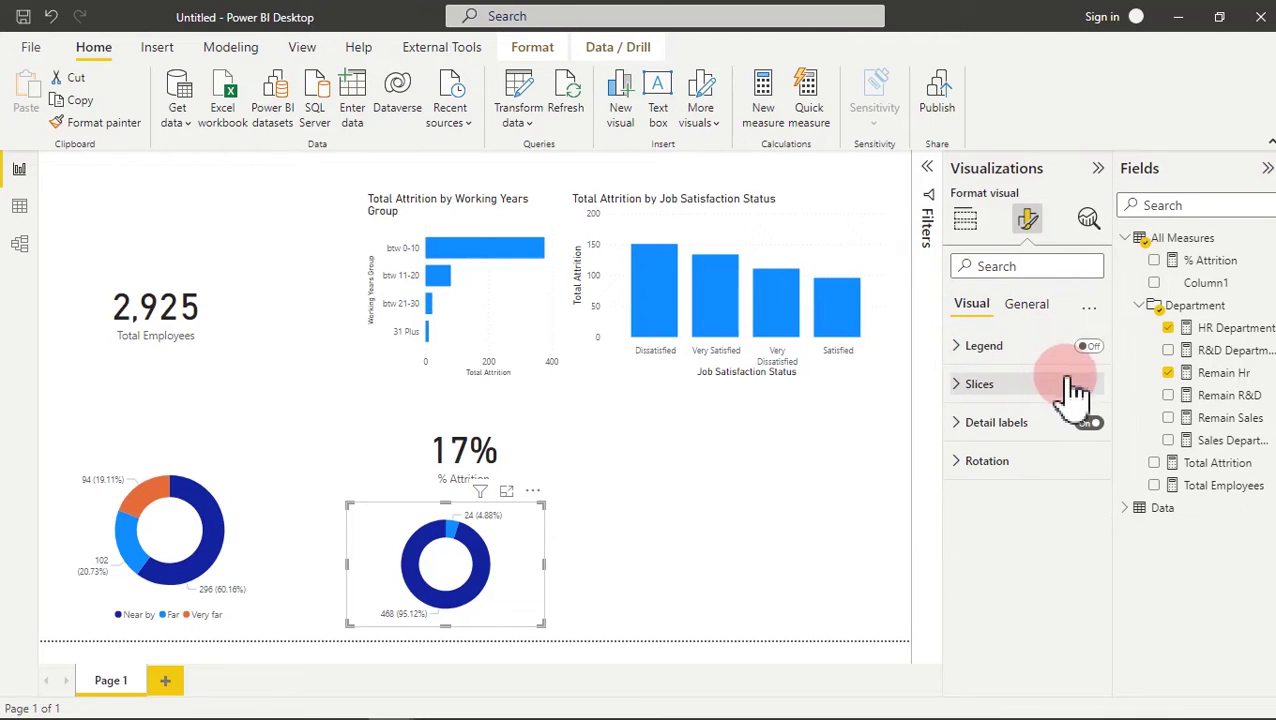
pyautogui.click(1087, 423)
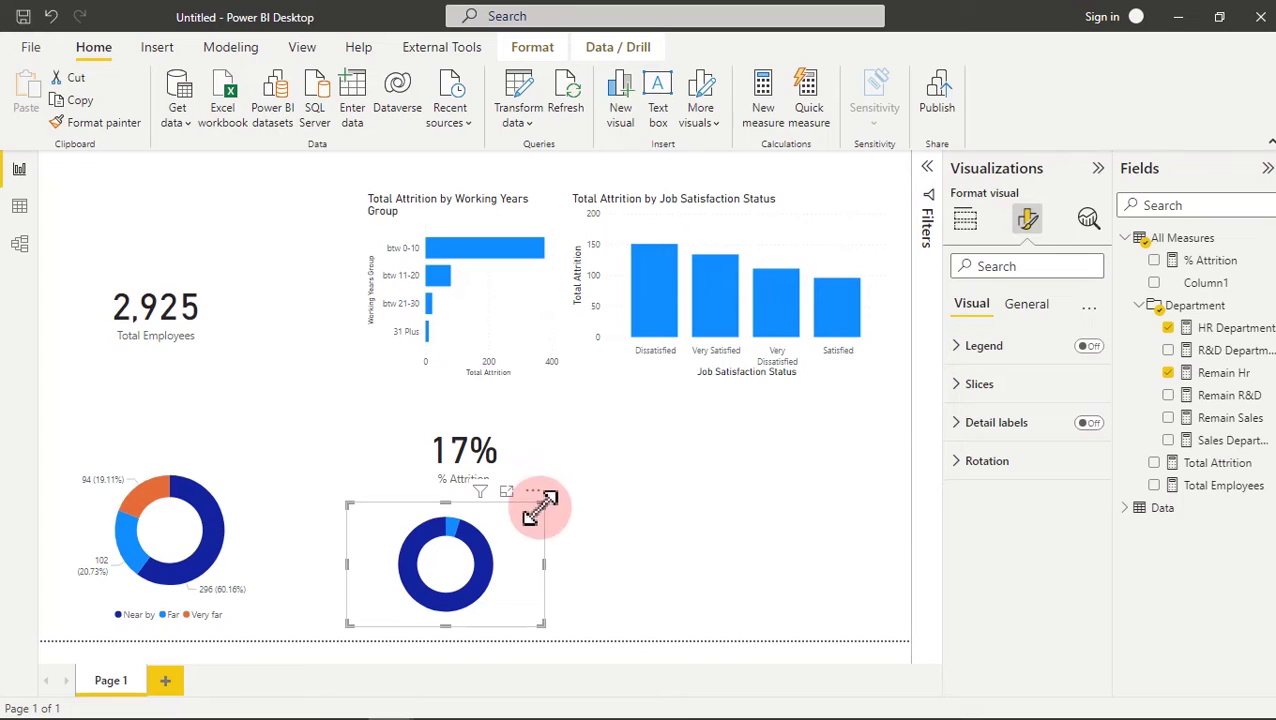
# - Shrink the HR donut chart and paste two copies of it, arranging all three in a row
pyautogui.moveTo(527, 510); pyautogui.dragTo(497, 517)
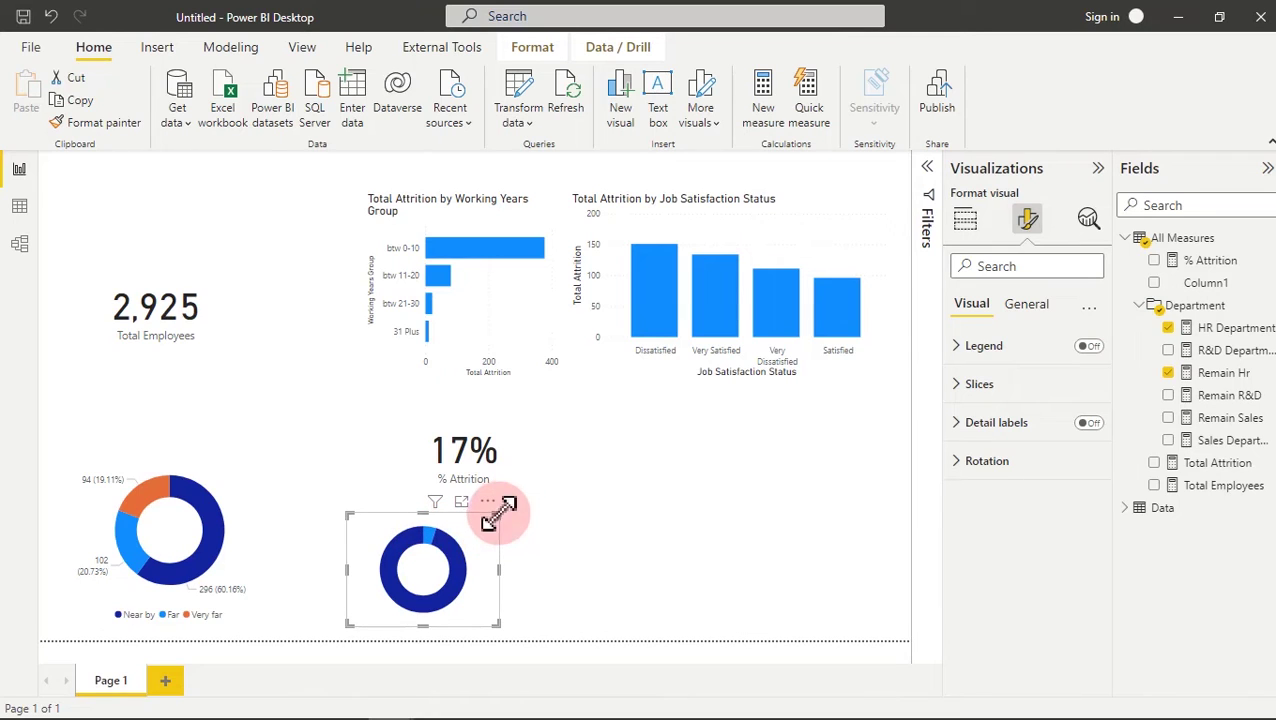
pyautogui.moveTo(497, 515); pyautogui.dragTo(472, 545)
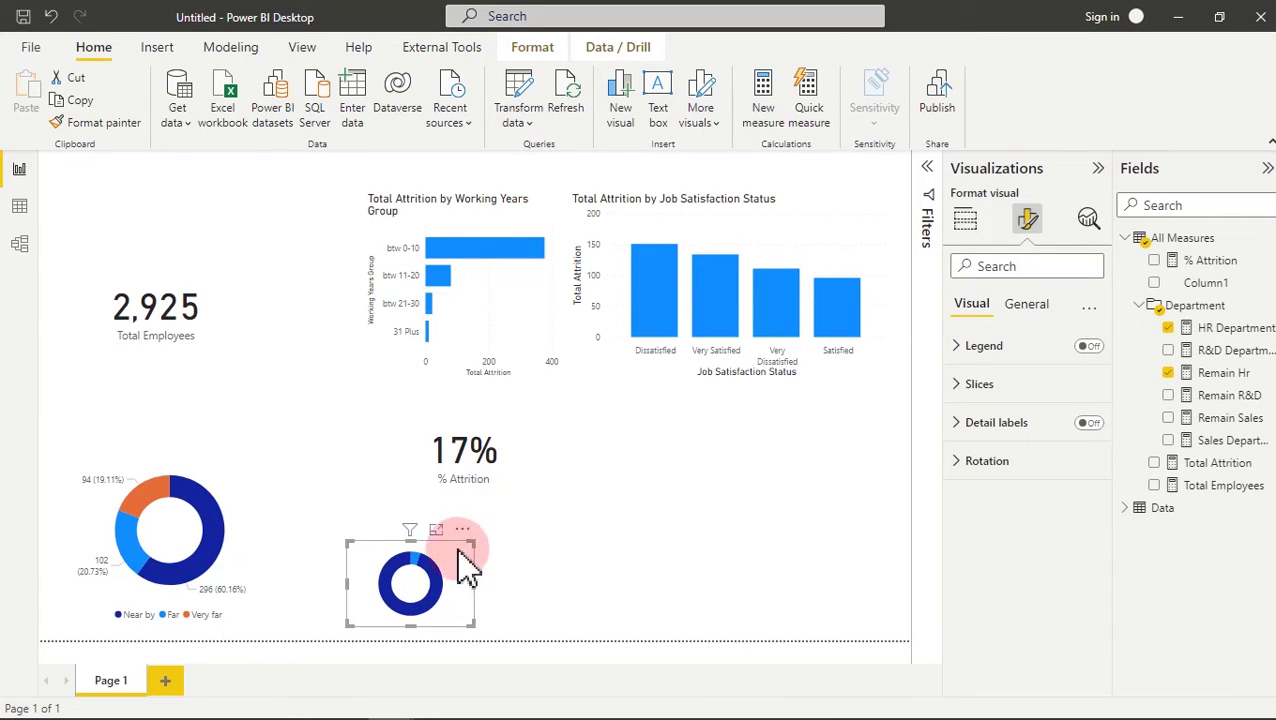
pyautogui.click(82, 100)
pyautogui.click(38, 100)
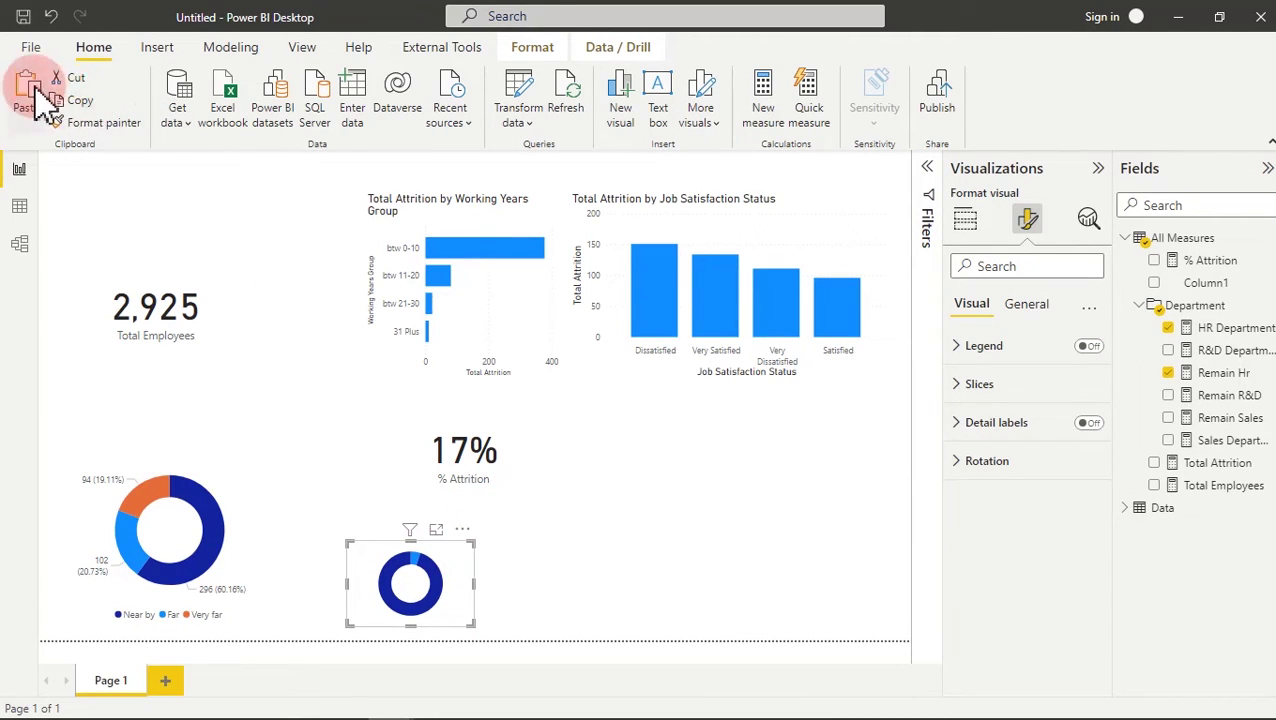
pyautogui.click(481, 533)
pyautogui.moveTo(484, 555); pyautogui.dragTo(627, 555)
pyautogui.moveTo(470, 550); pyautogui.dragTo(770, 565)
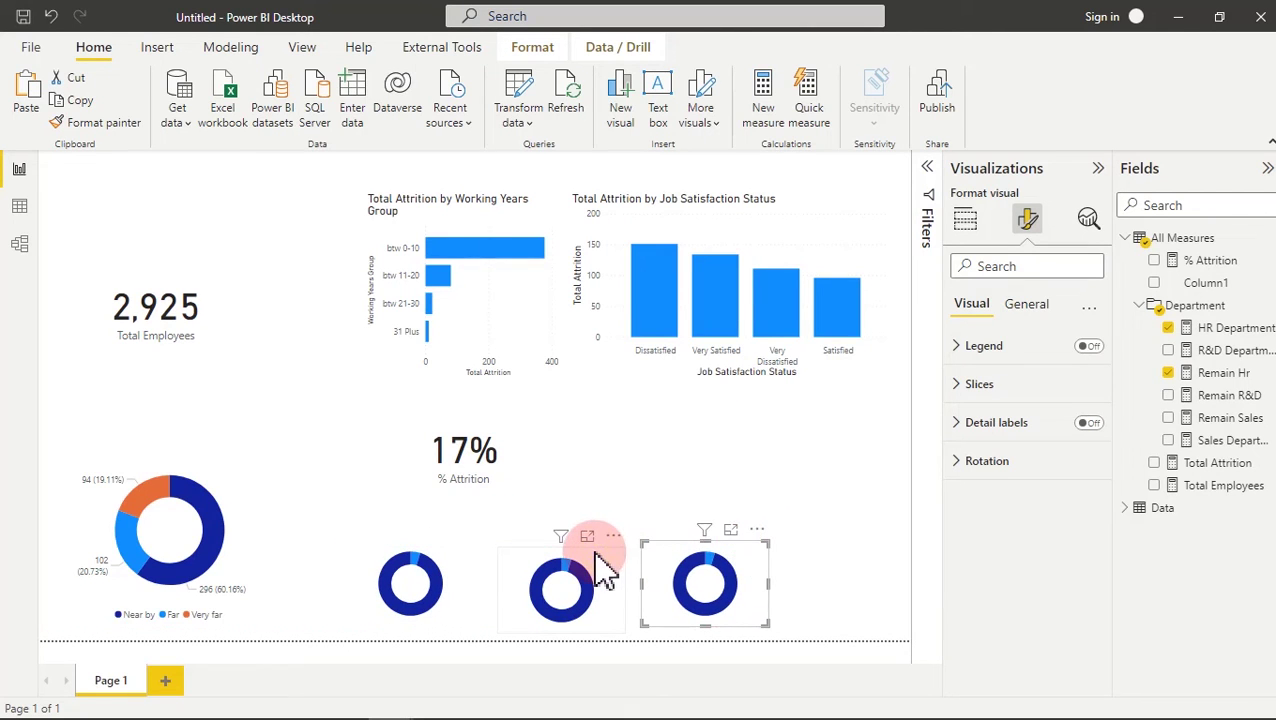
# - Replace the values of the middle small donut chart with Remain R&D and R&D Department
pyautogui.click(965, 224)
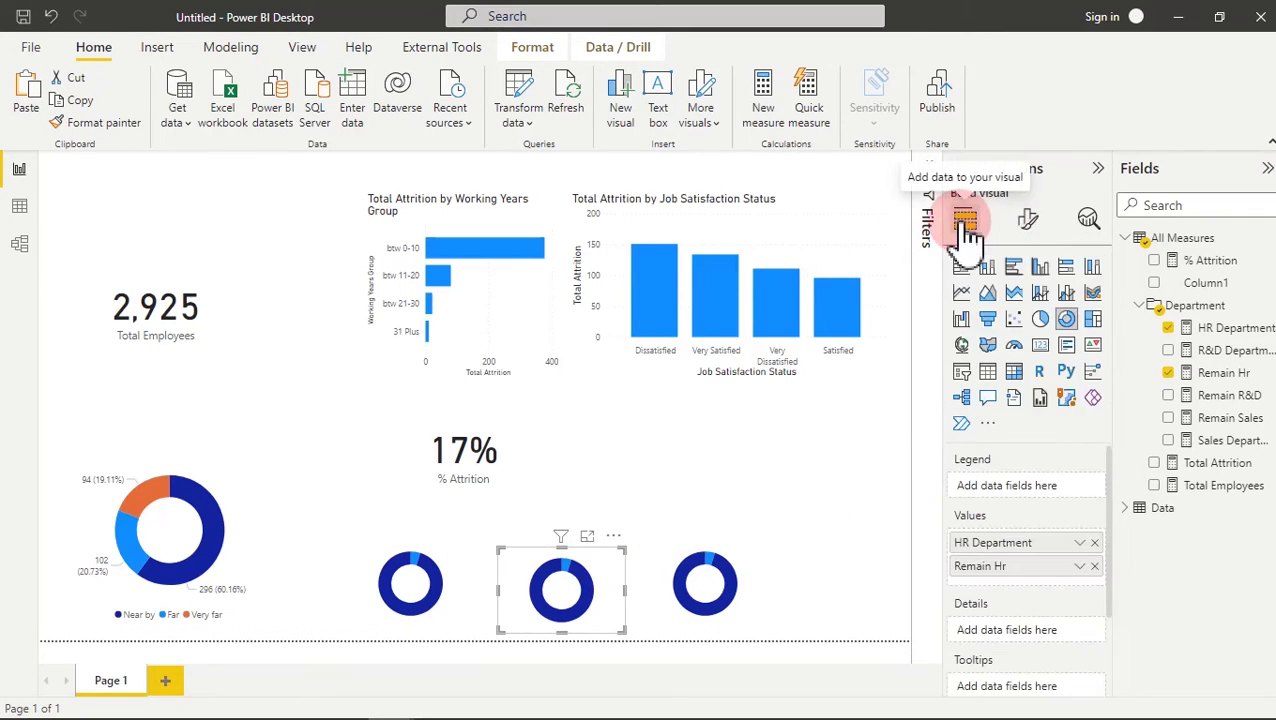
pyautogui.click(1095, 543)
pyautogui.click(1096, 542)
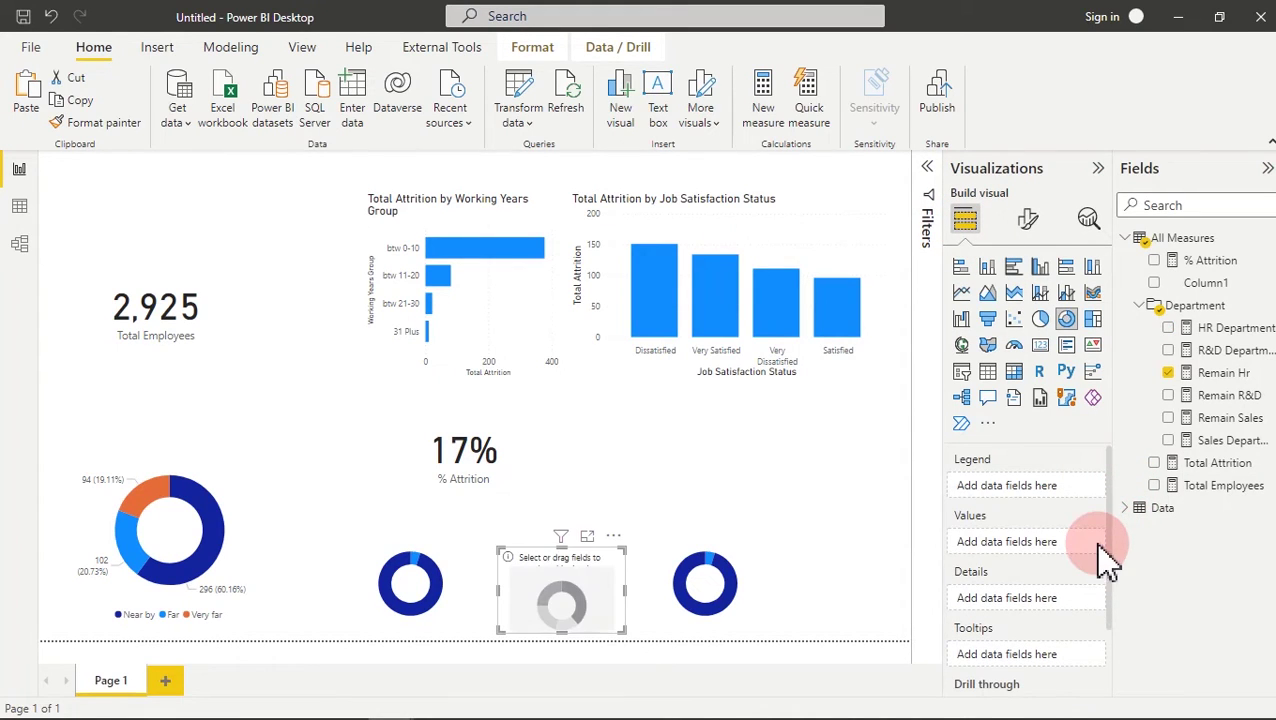
pyautogui.click(1169, 396)
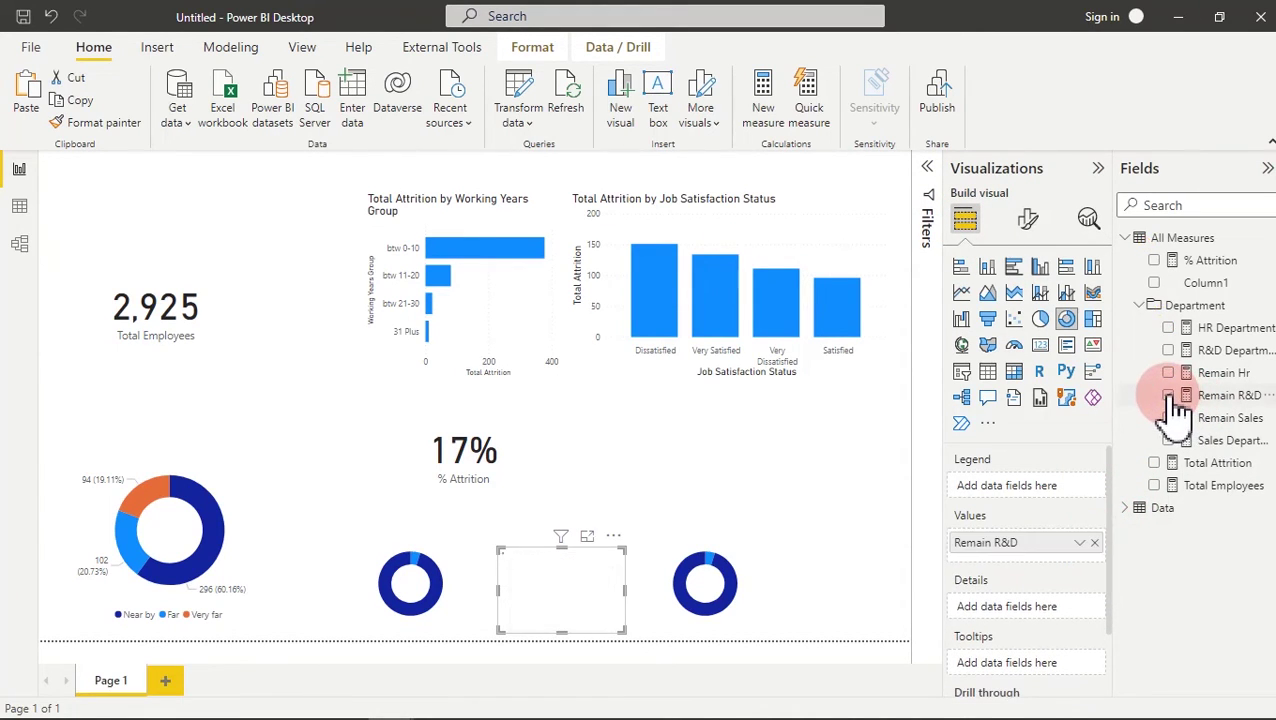
pyautogui.click(1169, 351)
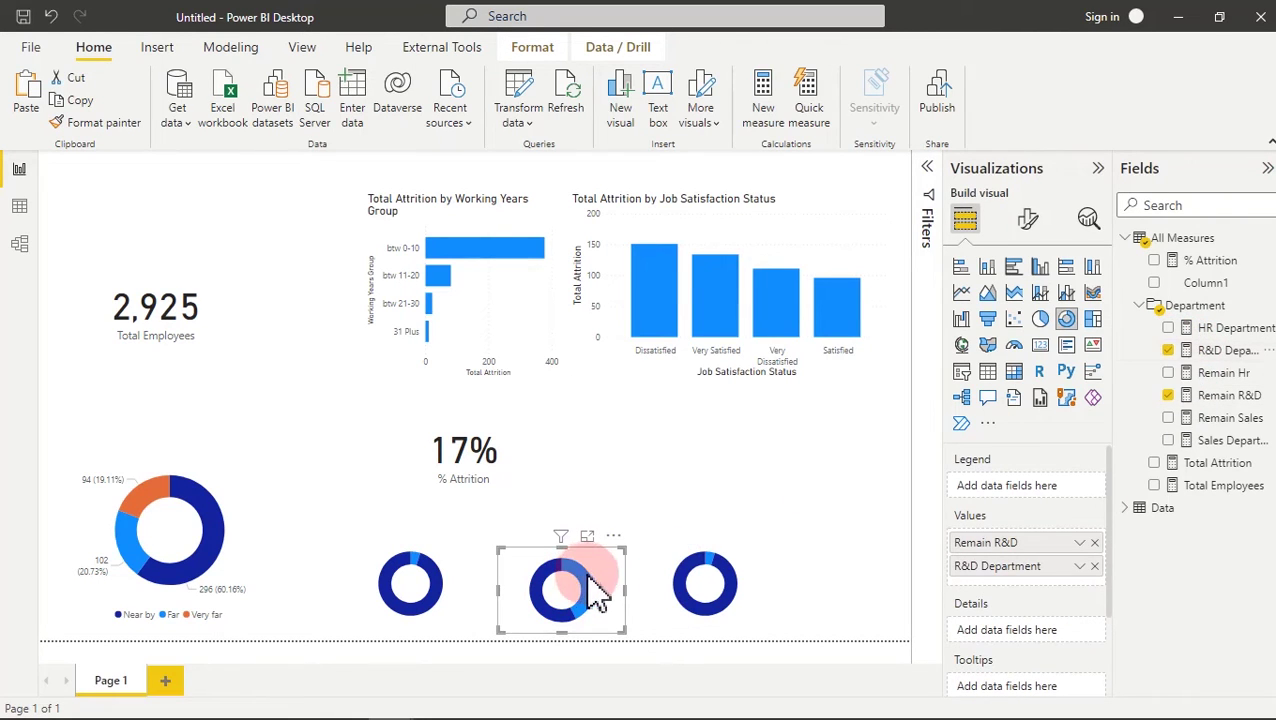
pyautogui.moveTo(592, 598)
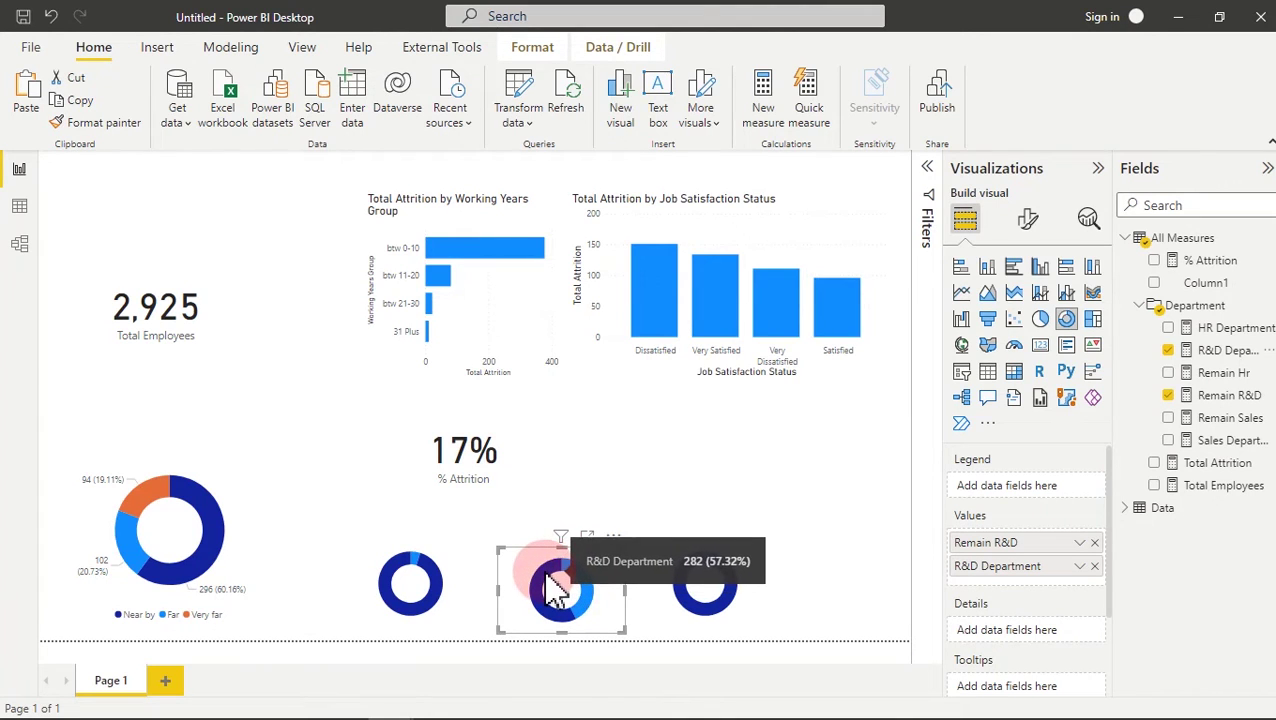
# - Replace the values of the third small donut chart with Sales Department and Remain Sales
pyautogui.click(758, 590)
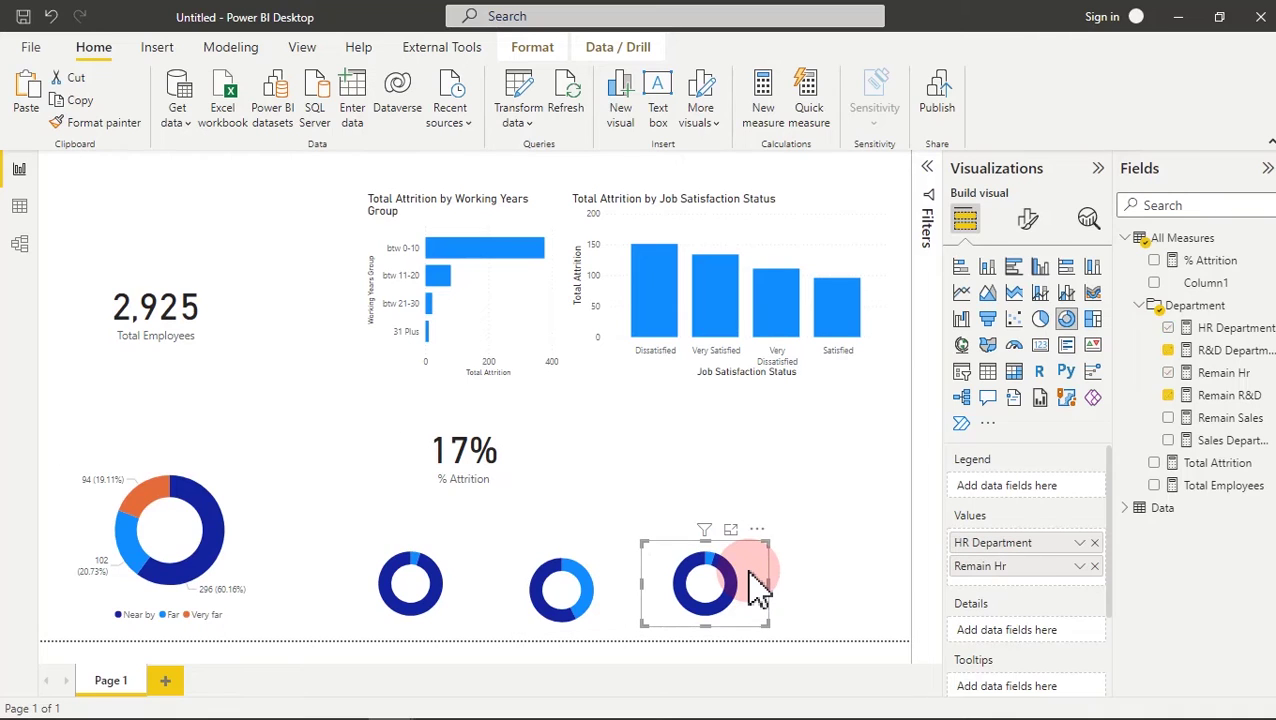
pyautogui.click(1094, 542)
pyautogui.click(1098, 544)
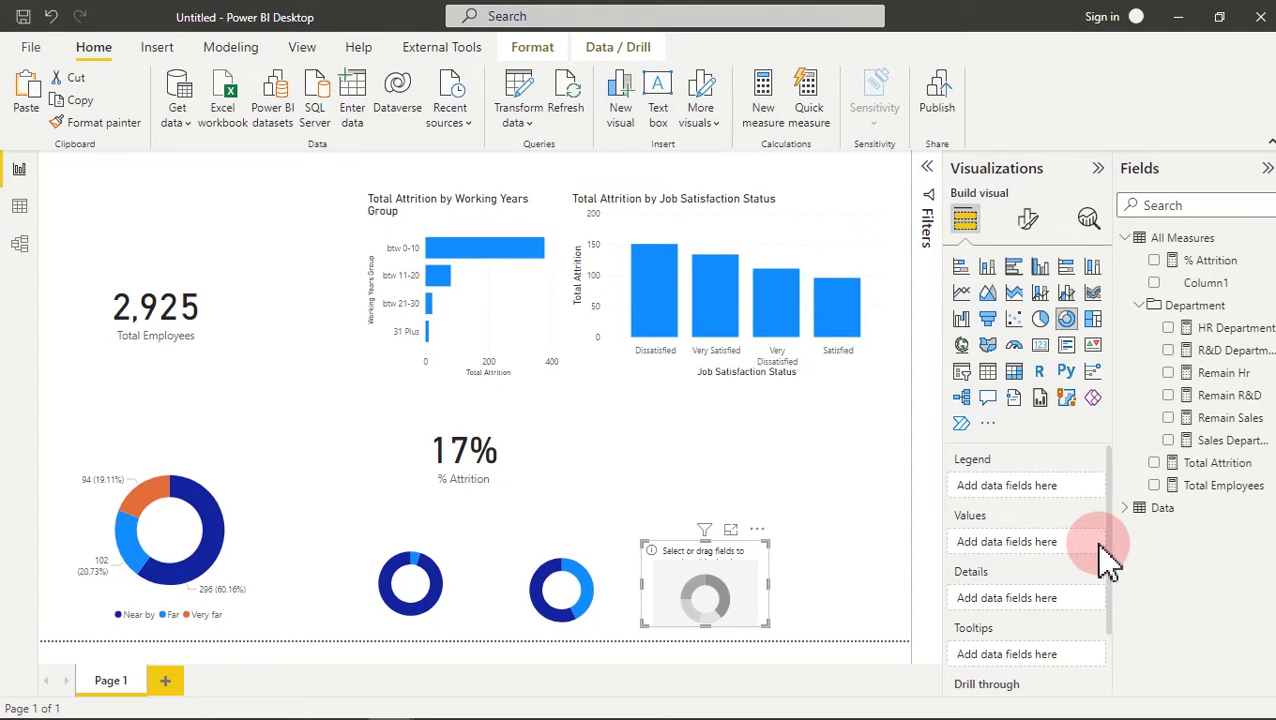
pyautogui.click(1172, 441)
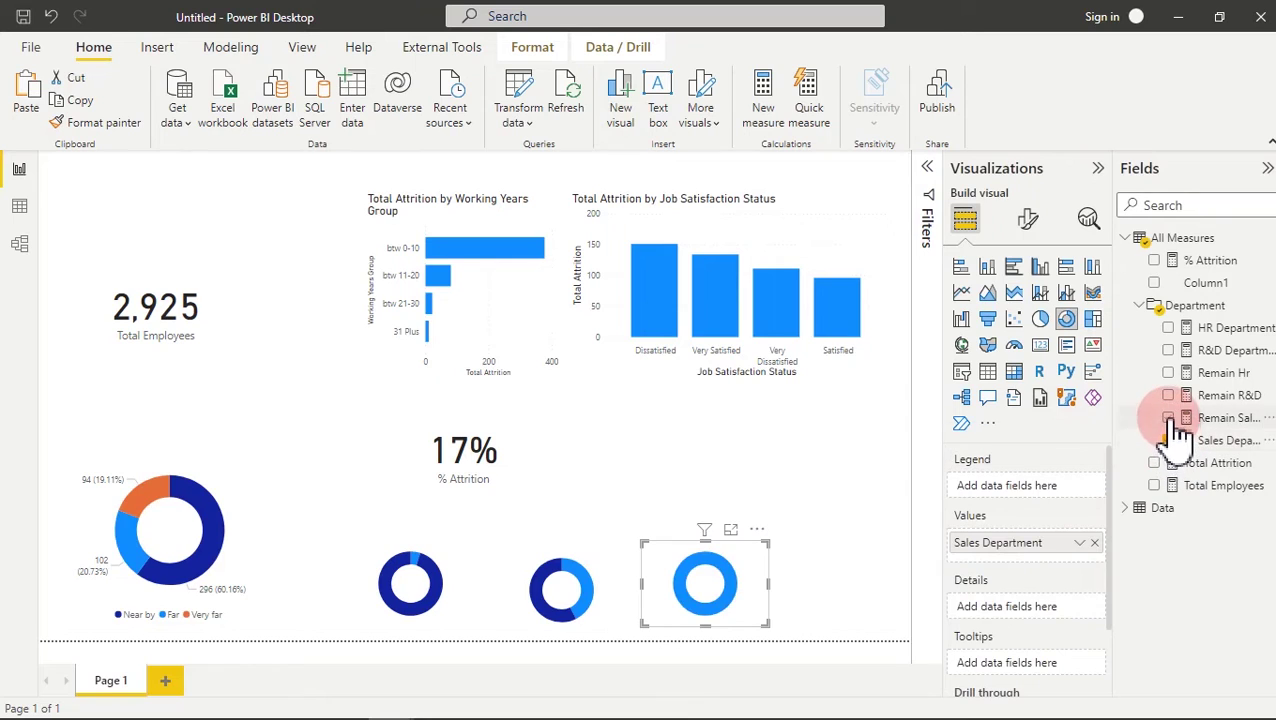
pyautogui.click(1170, 419)
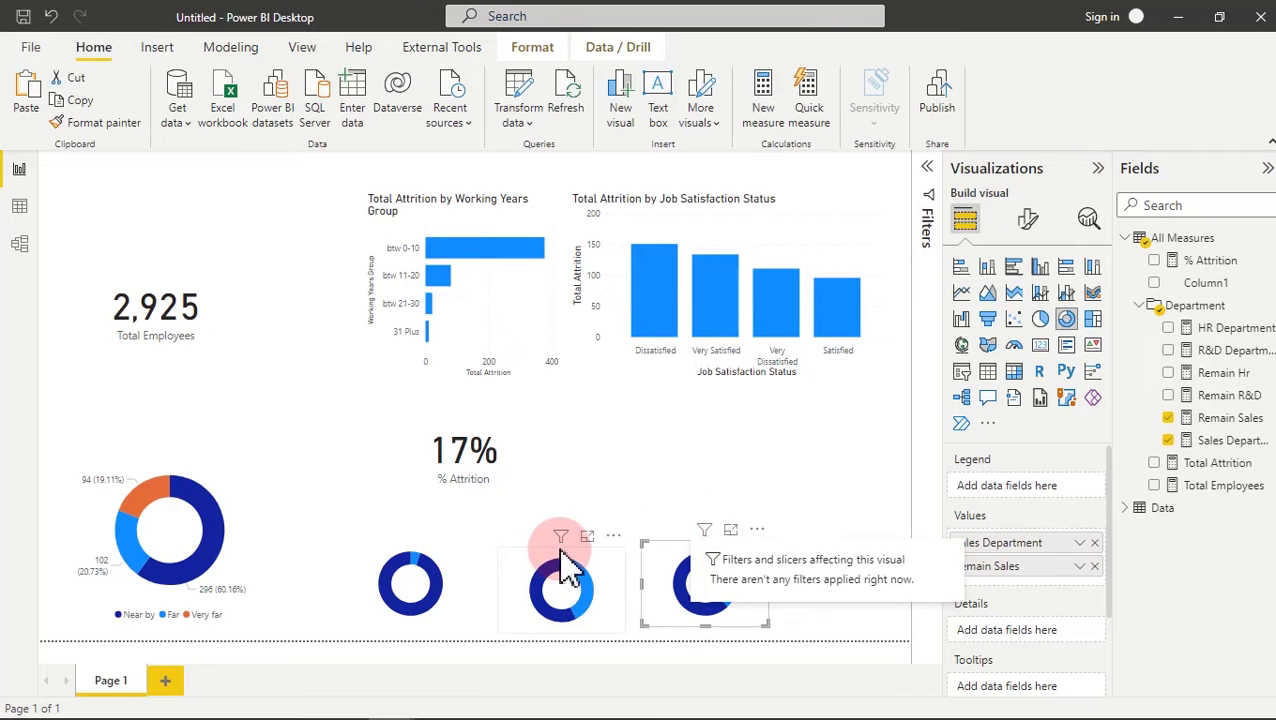
# - Move the R&D and Sales donuts closer to the HR donut, lining up all three in an evenly spaced row
pyautogui.moveTo(554, 548); pyautogui.dragTo(496, 552)
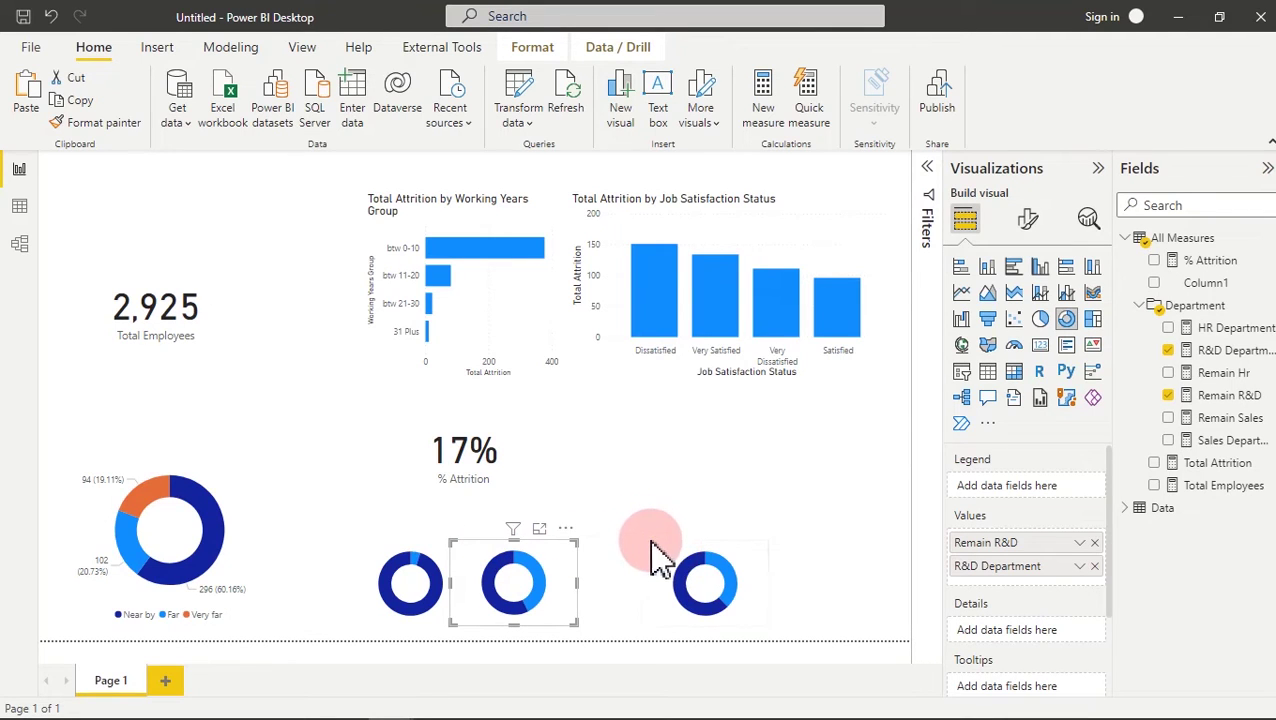
pyautogui.moveTo(660, 568); pyautogui.dragTo(581, 561)
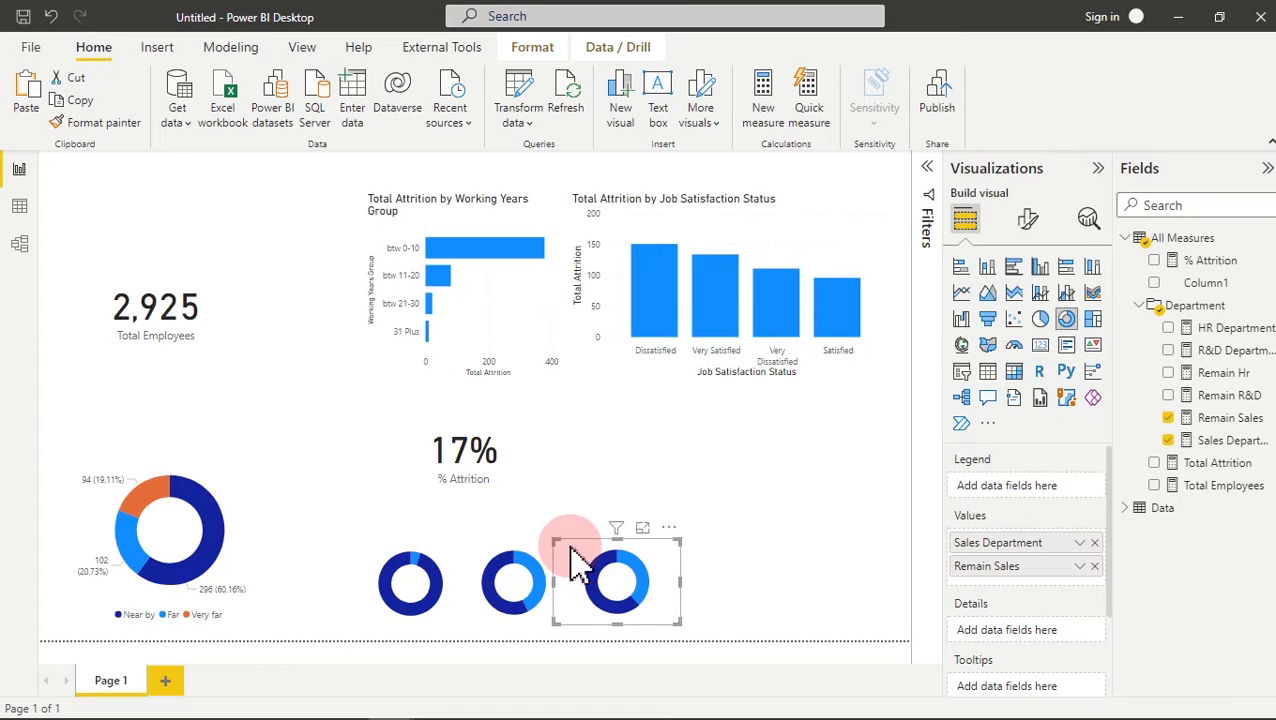
pyautogui.click(746, 504)
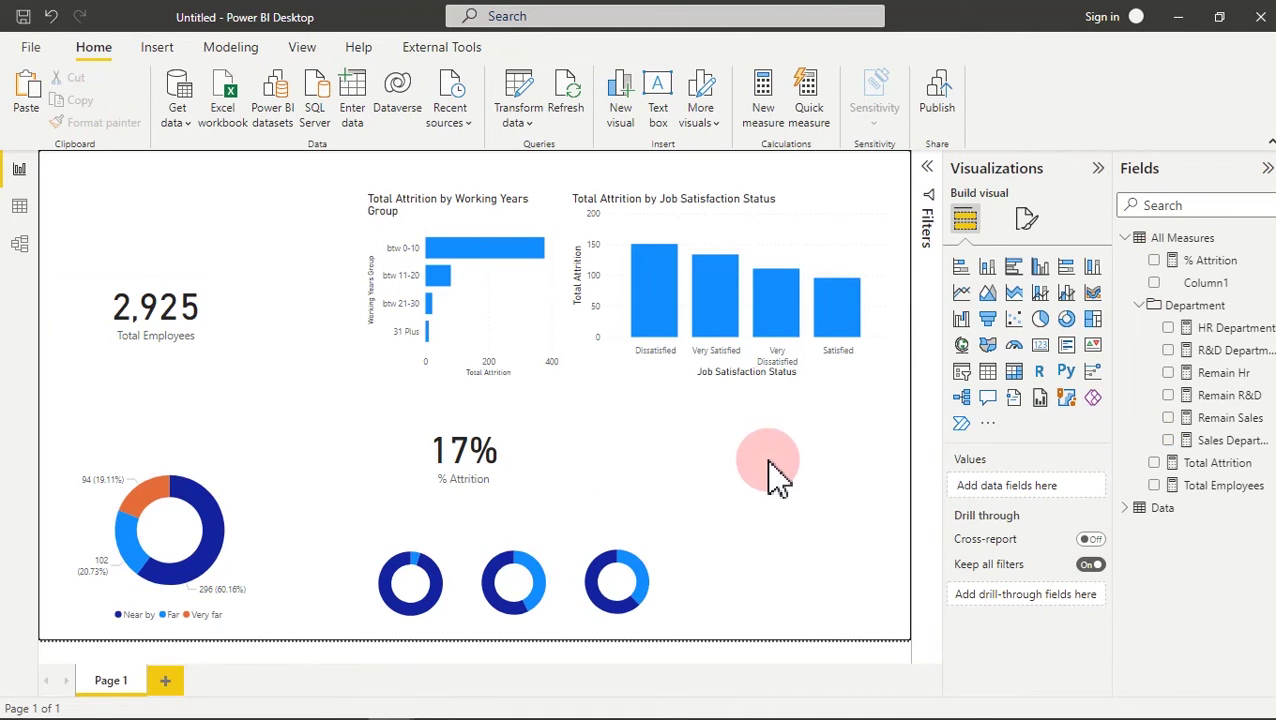
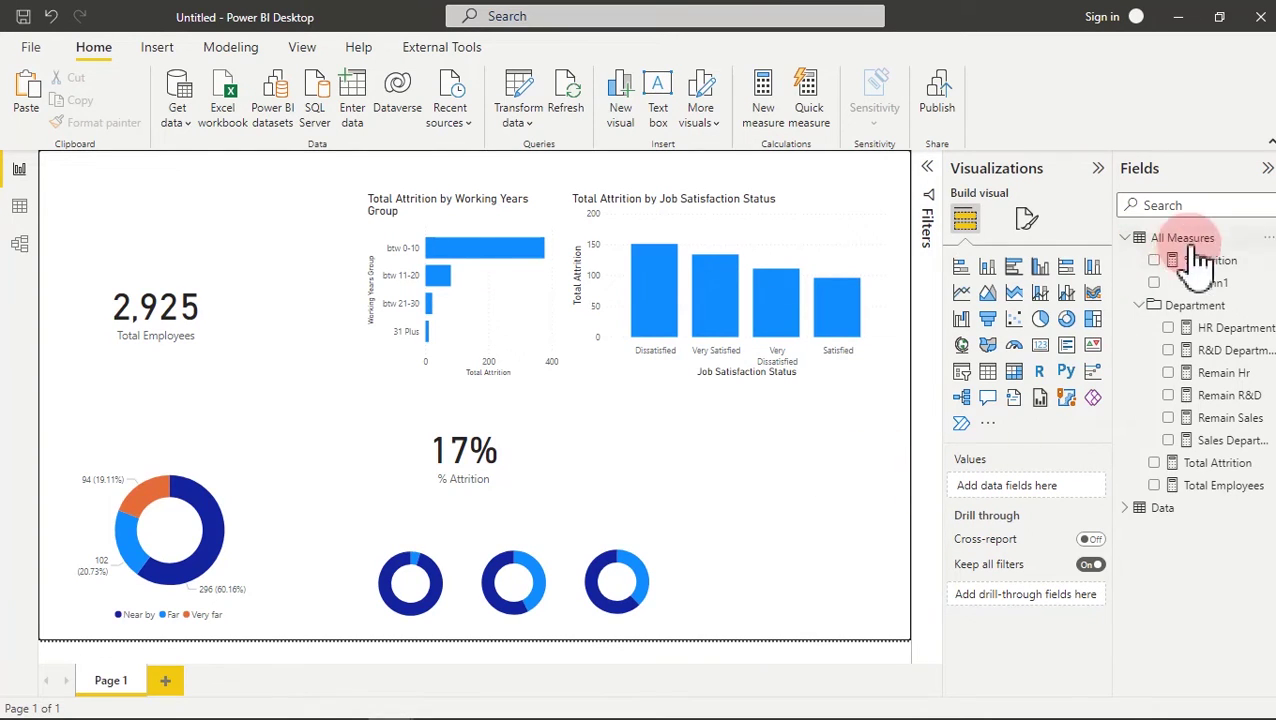
# - Add a new donut chart with Gender as the legend and Total Attrition as the values
pyautogui.click(1070, 319)
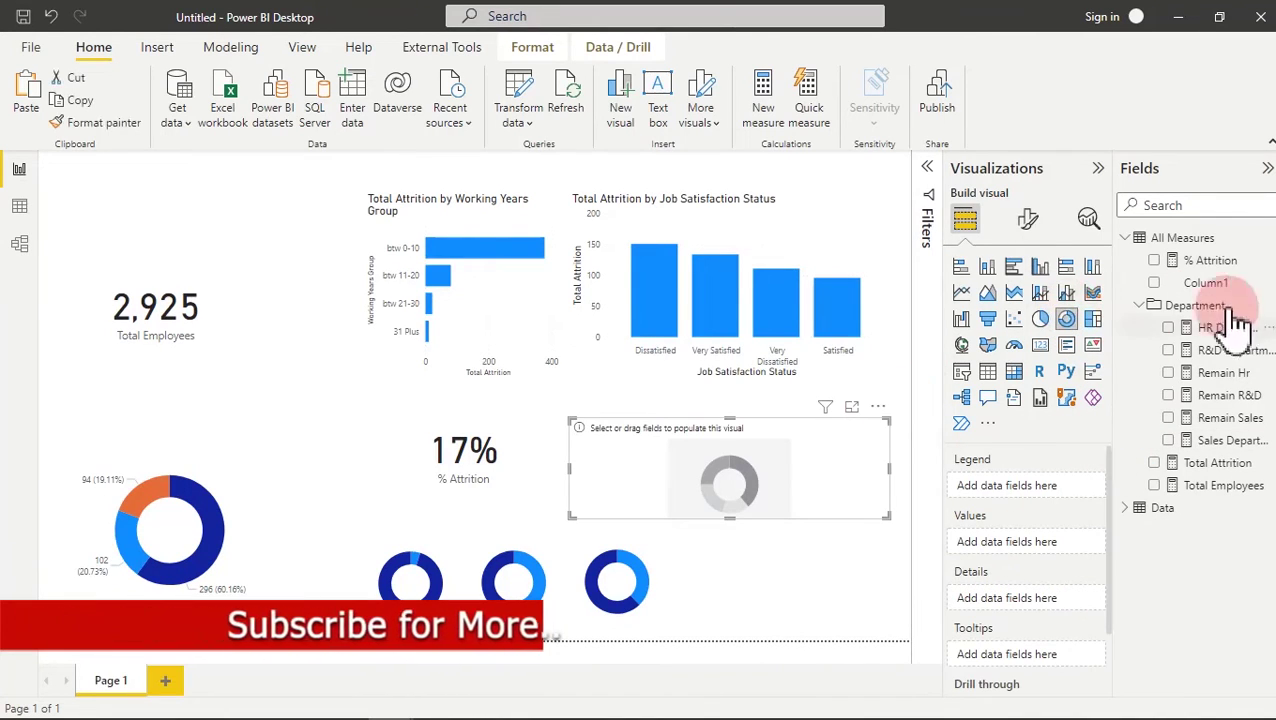
pyautogui.click(1163, 204)
pyautogui.write('gend')
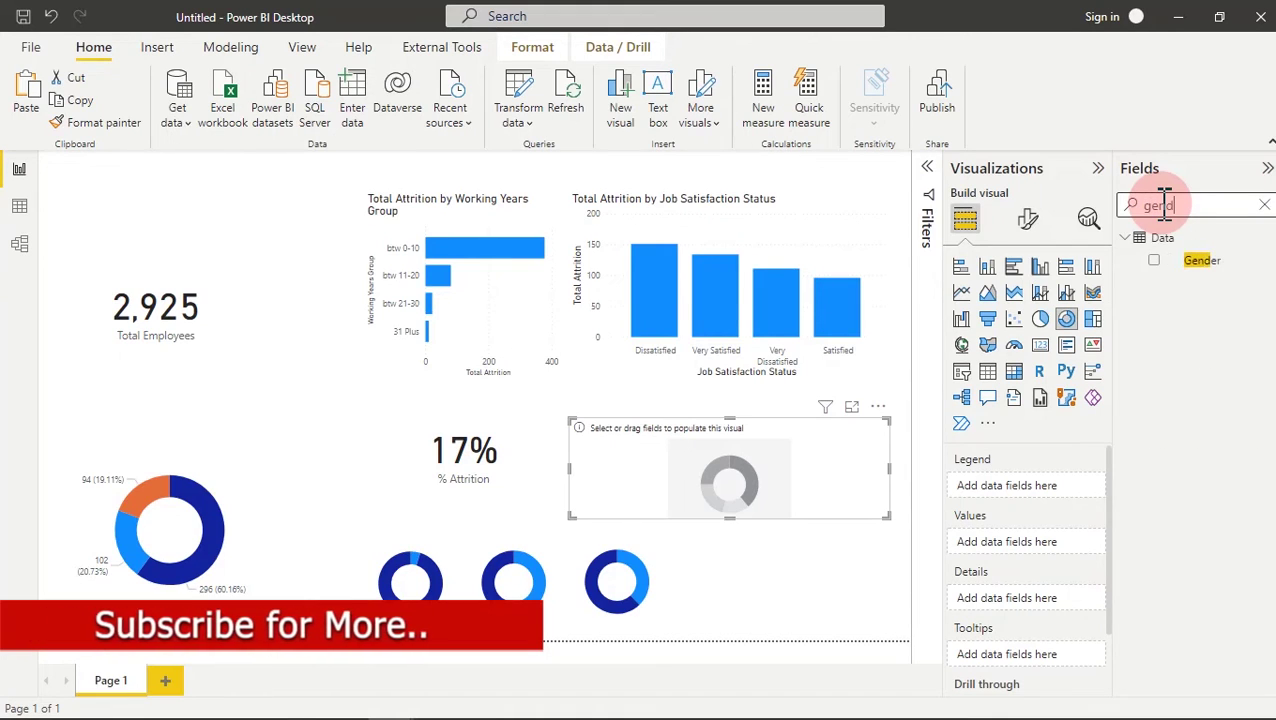
pyautogui.click(1157, 262)
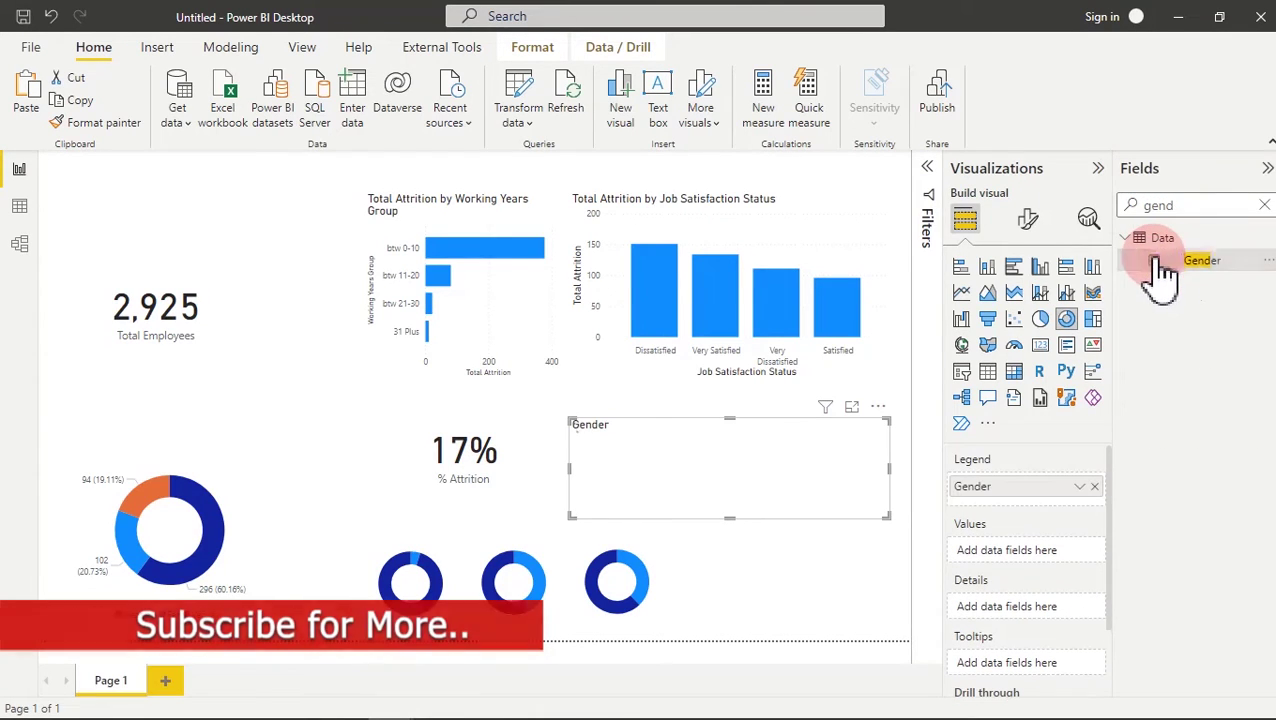
pyautogui.click(1264, 206)
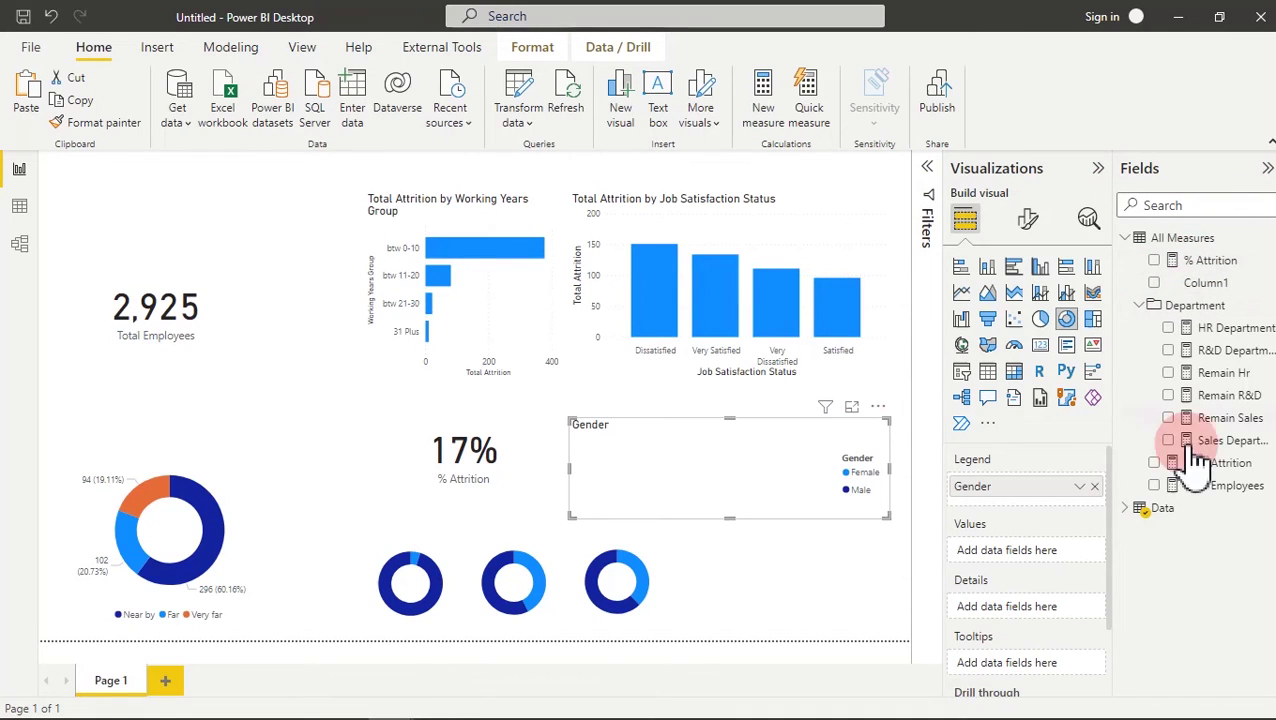
pyautogui.click(1157, 464)
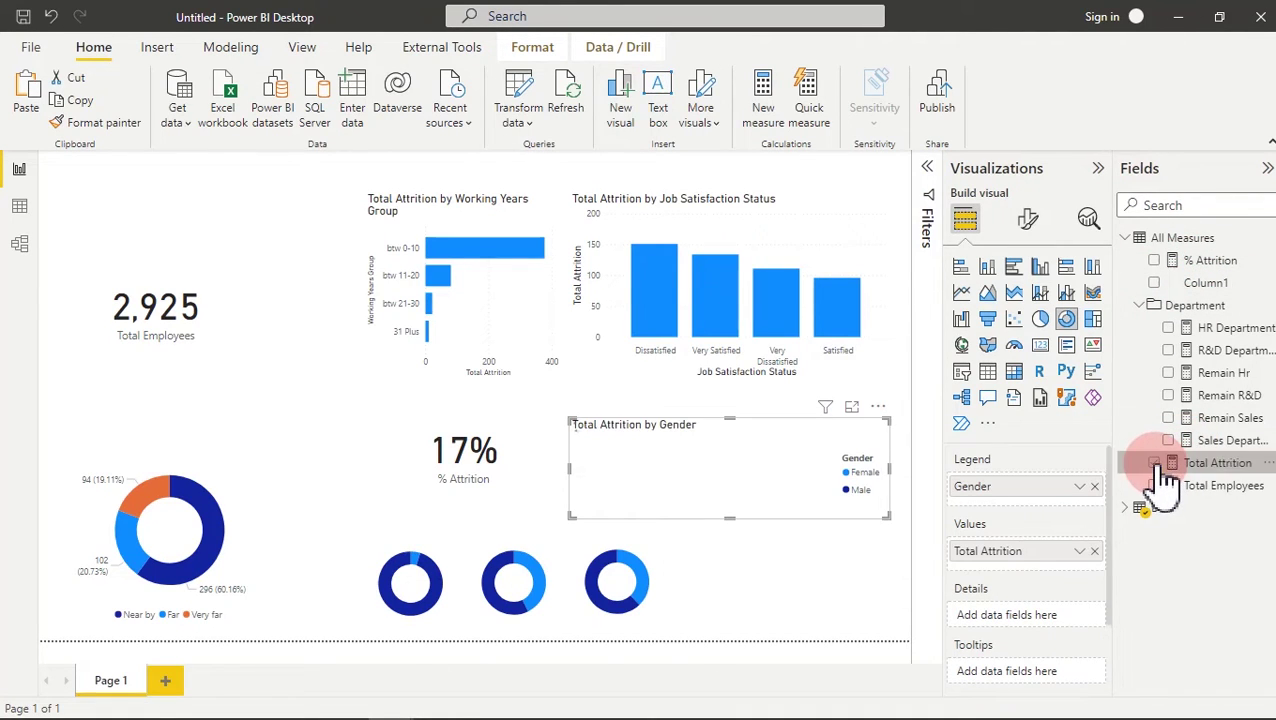
# - Turn off the legend, detail labels and title of the gender donut chart
pyautogui.click(1029, 220)
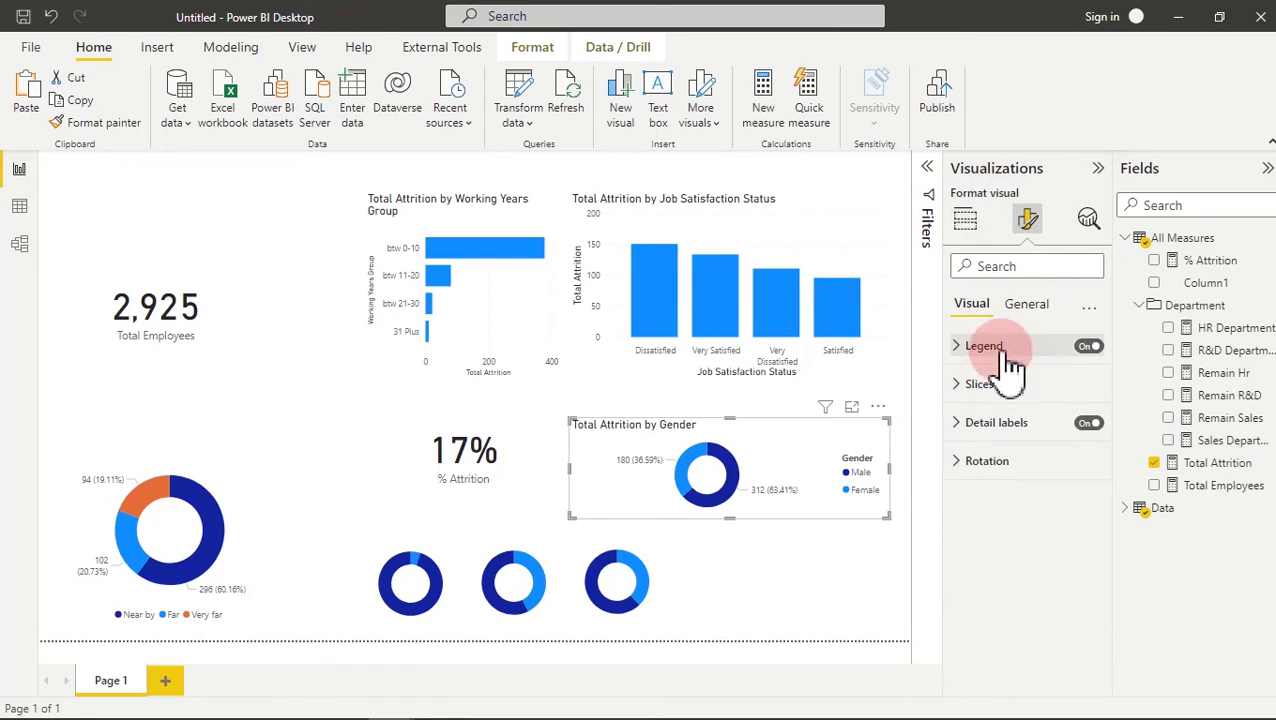
pyautogui.click(1089, 348)
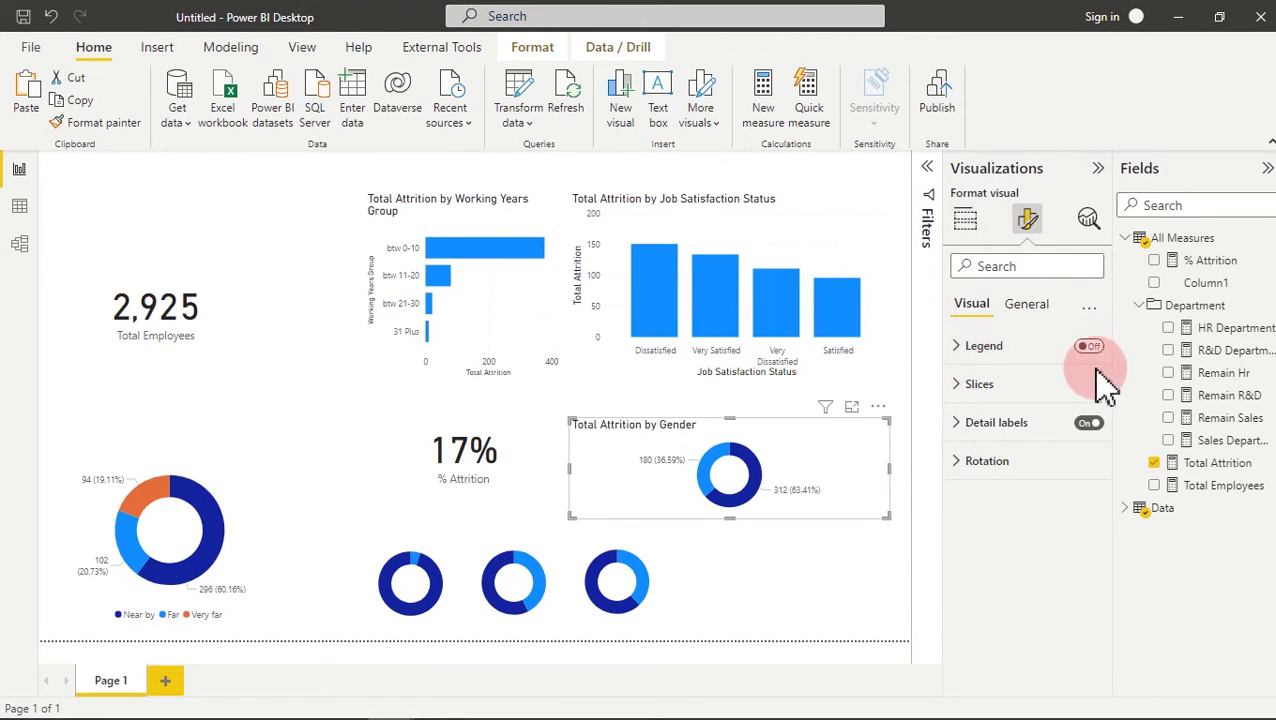
pyautogui.click(1089, 424)
pyautogui.click(1026, 304)
pyautogui.click(1089, 384)
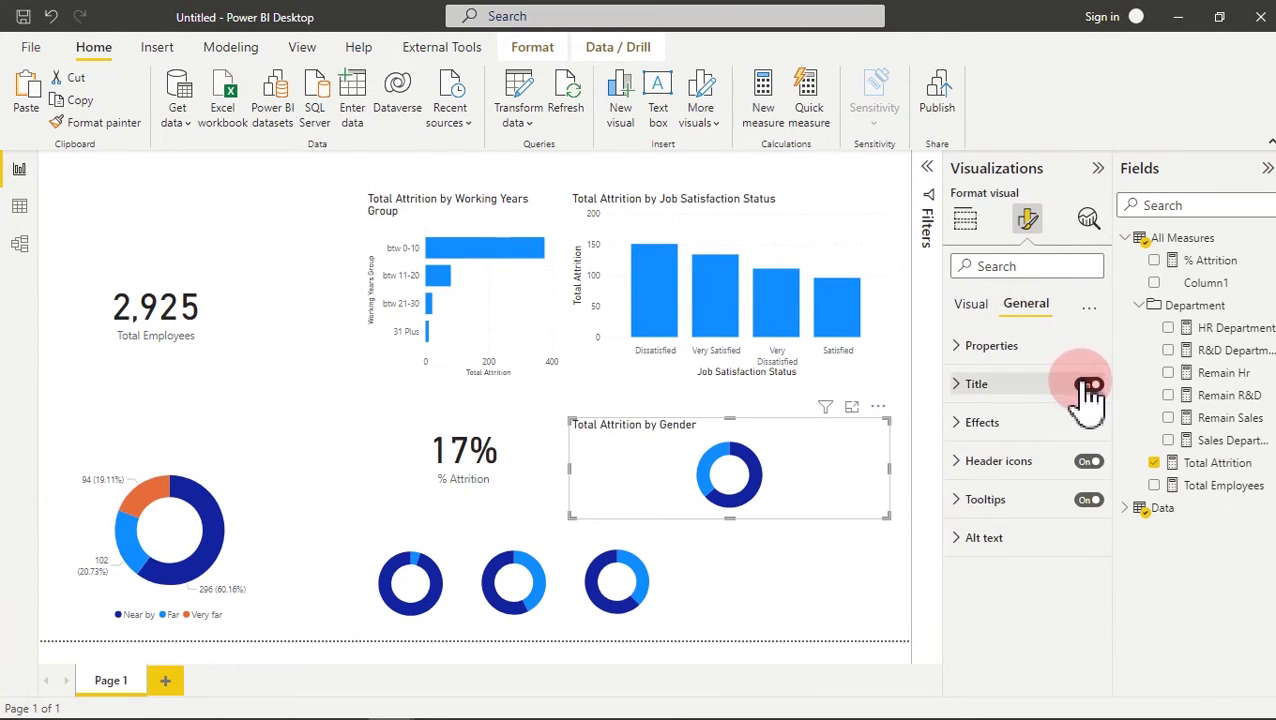
# - Narrow the gender donut chart and place a pasted copy of it directly below the original
pyautogui.moveTo(563, 468); pyautogui.dragTo(732, 476)
pyautogui.click(137, 125)
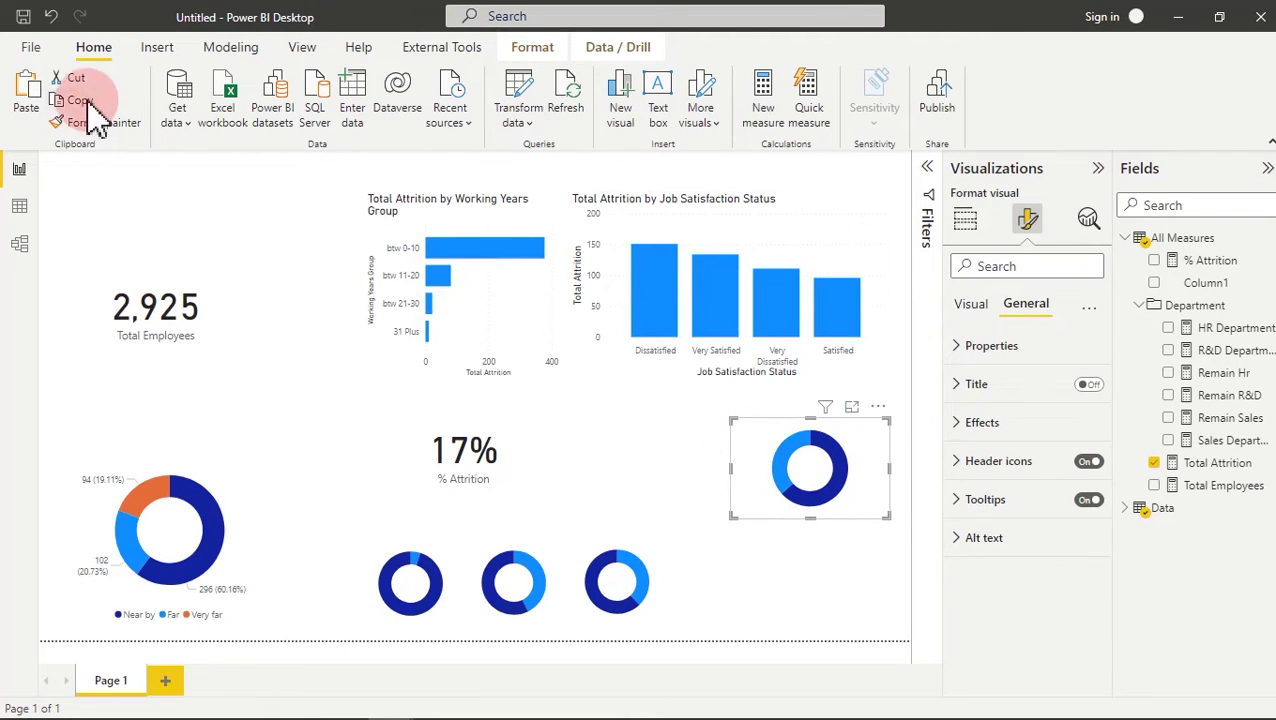
pyautogui.click(27, 98)
pyautogui.moveTo(810, 445); pyautogui.dragTo(797, 548)
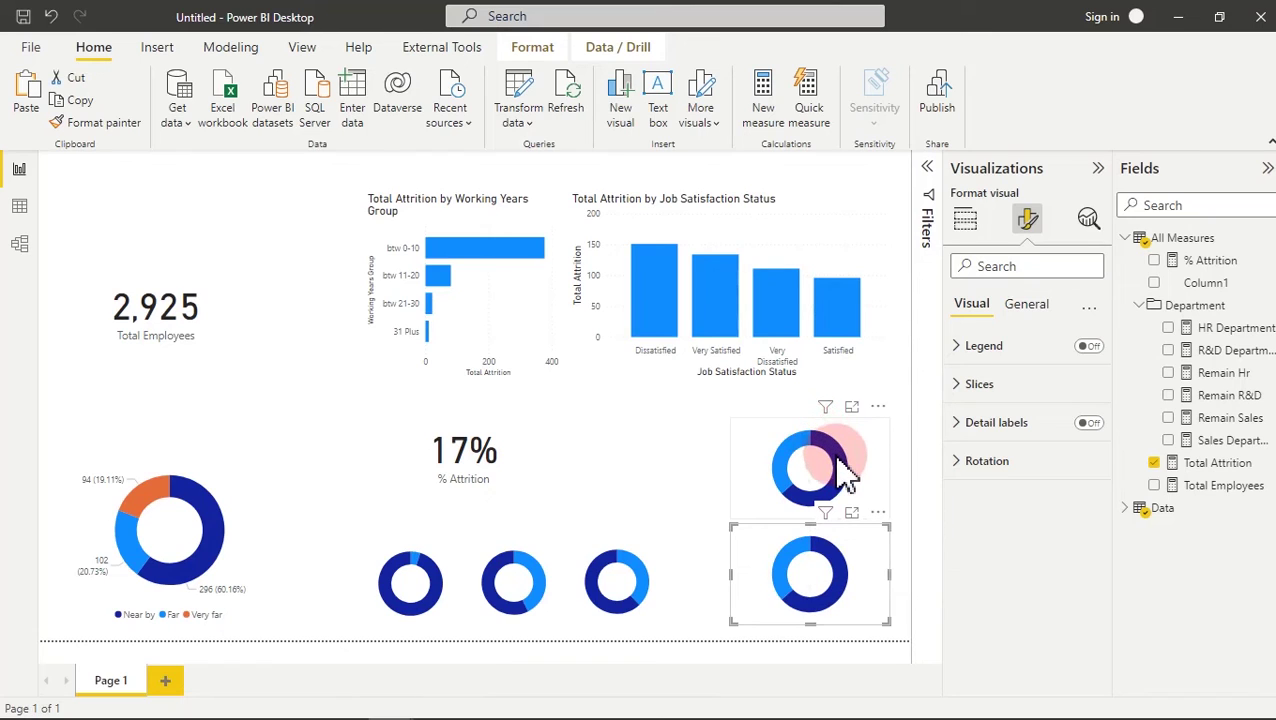
pyautogui.moveTo(843, 478)
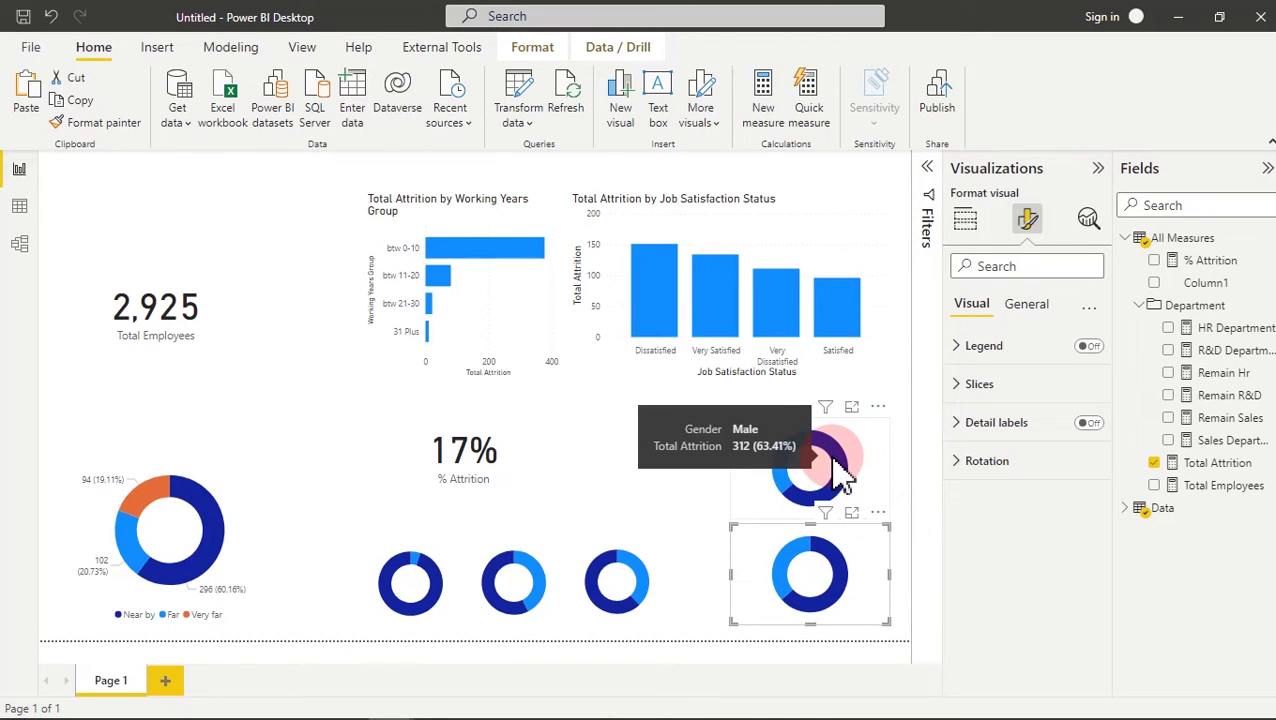
# - Switch to the Hr Attrition Dashboard file, examine its finished layout and background, and return to the untitled report
pyautogui.moveTo(390, 712)
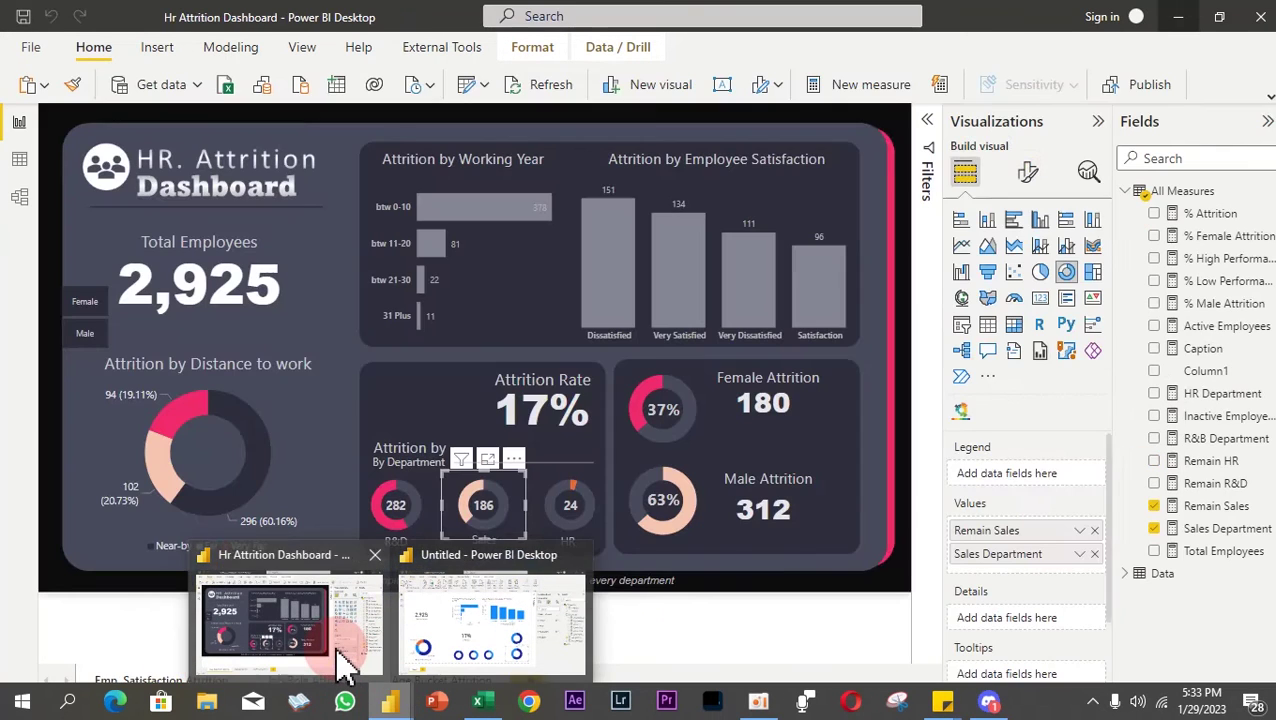
pyautogui.click(340, 660)
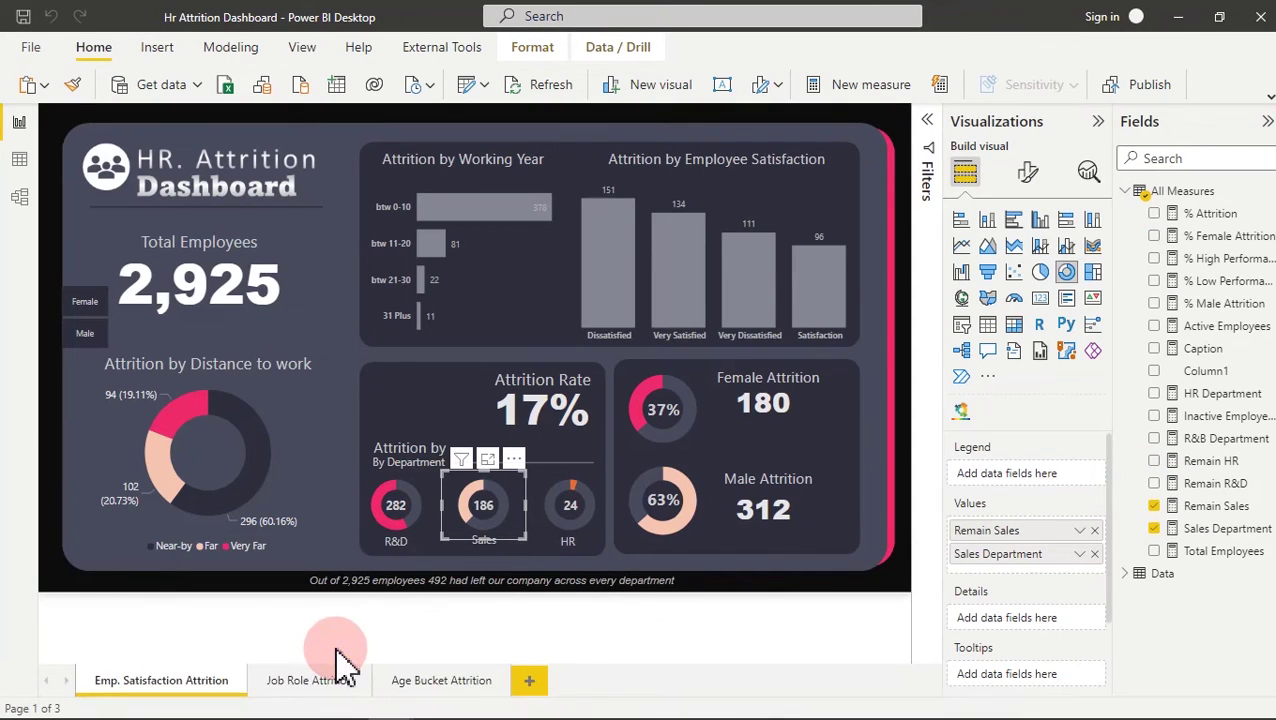
pyautogui.click(340, 312)
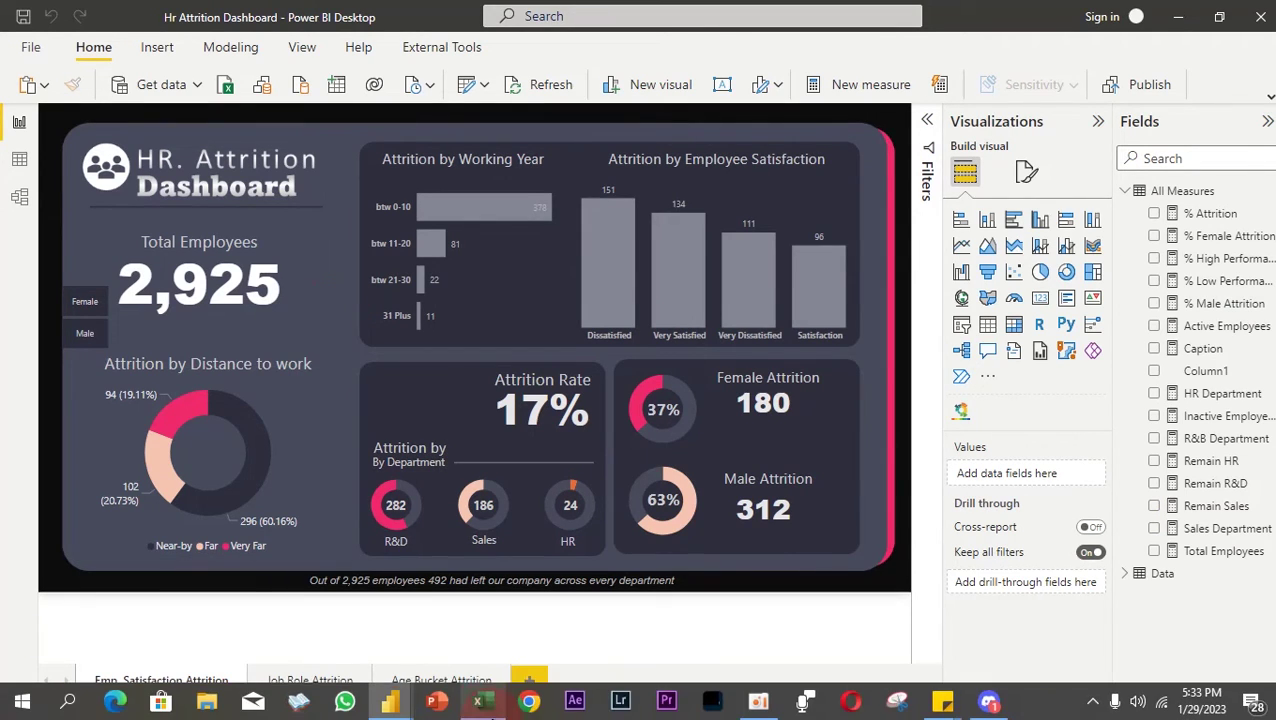
pyautogui.moveTo(418, 703)
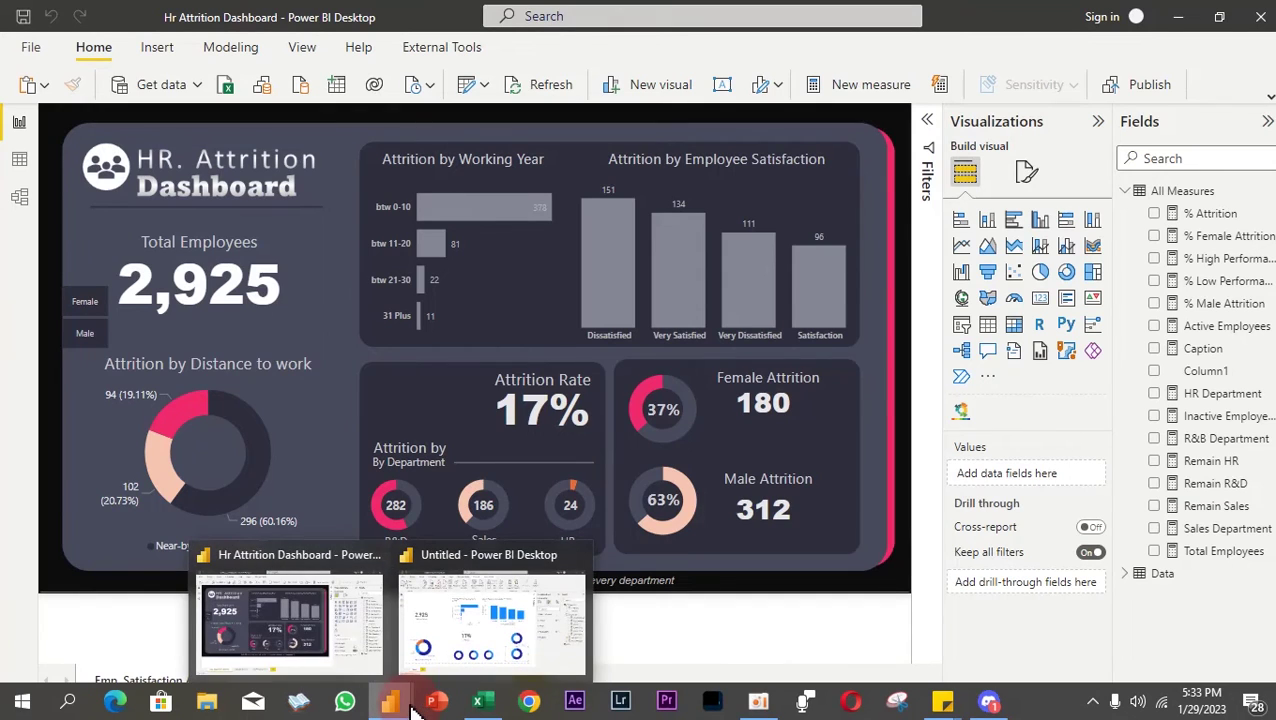
pyautogui.click(458, 640)
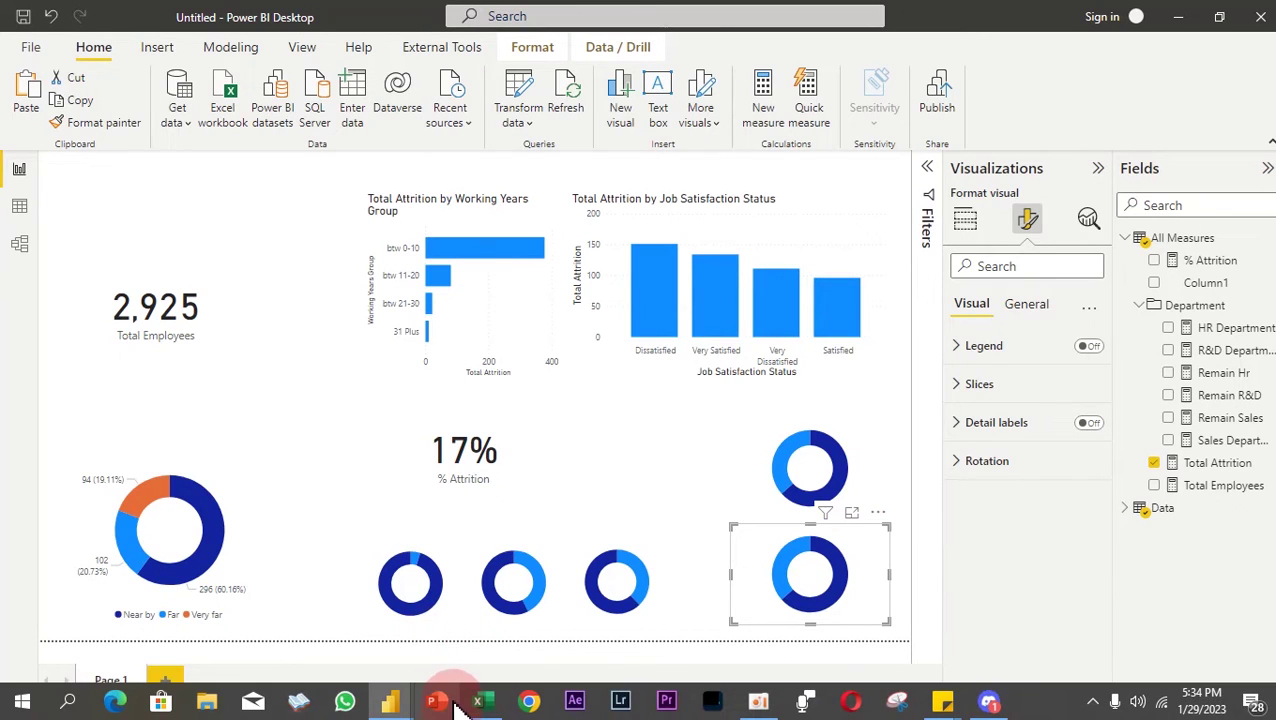
# - Switch to PowerPoint, open Presentation1, dismiss the update notice, and look through its HR Attrition Dashboard background slides
pyautogui.click(437, 702)
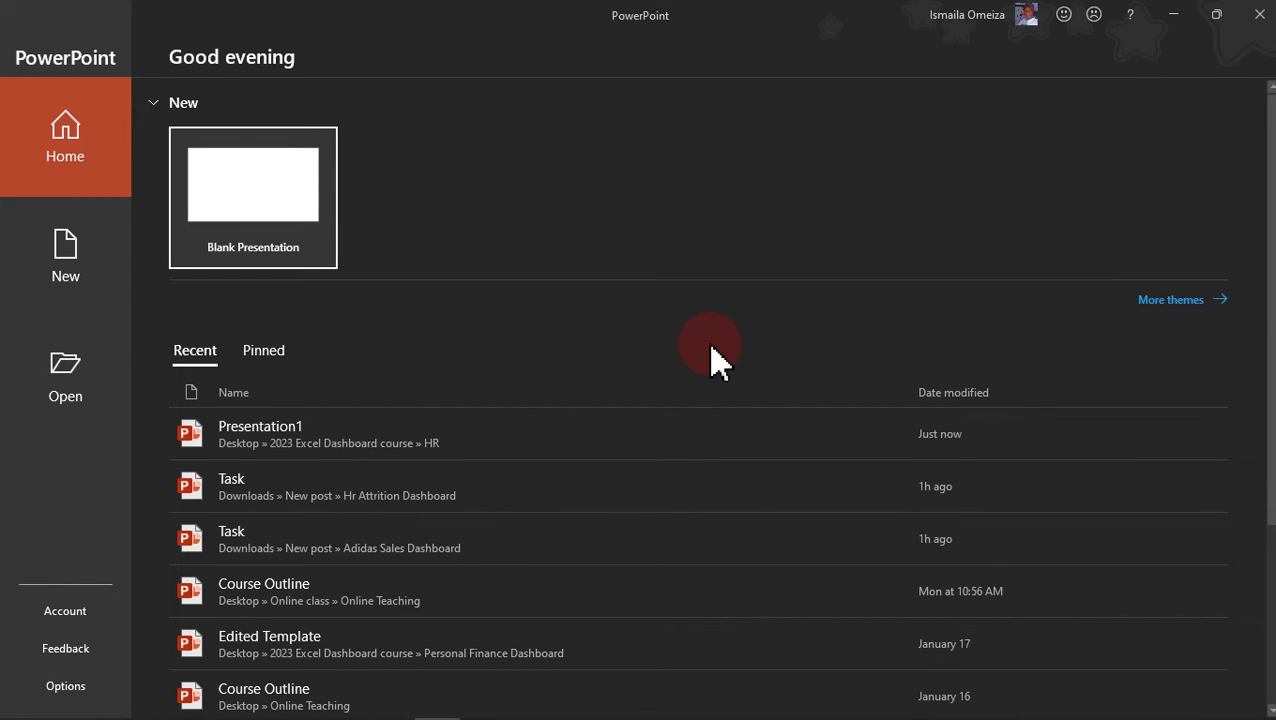
pyautogui.click(331, 446)
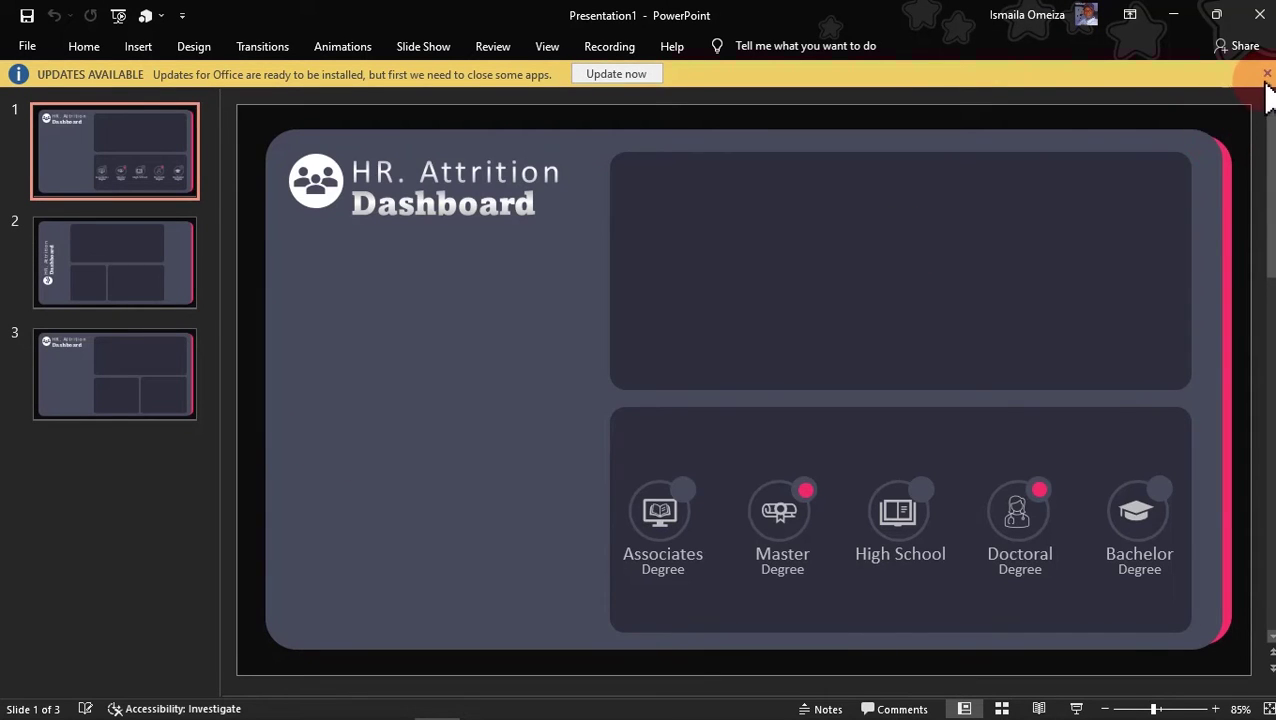
pyautogui.click(1267, 75)
pyautogui.click(122, 256)
pyautogui.click(140, 355)
pyautogui.click(137, 280)
pyautogui.click(142, 171)
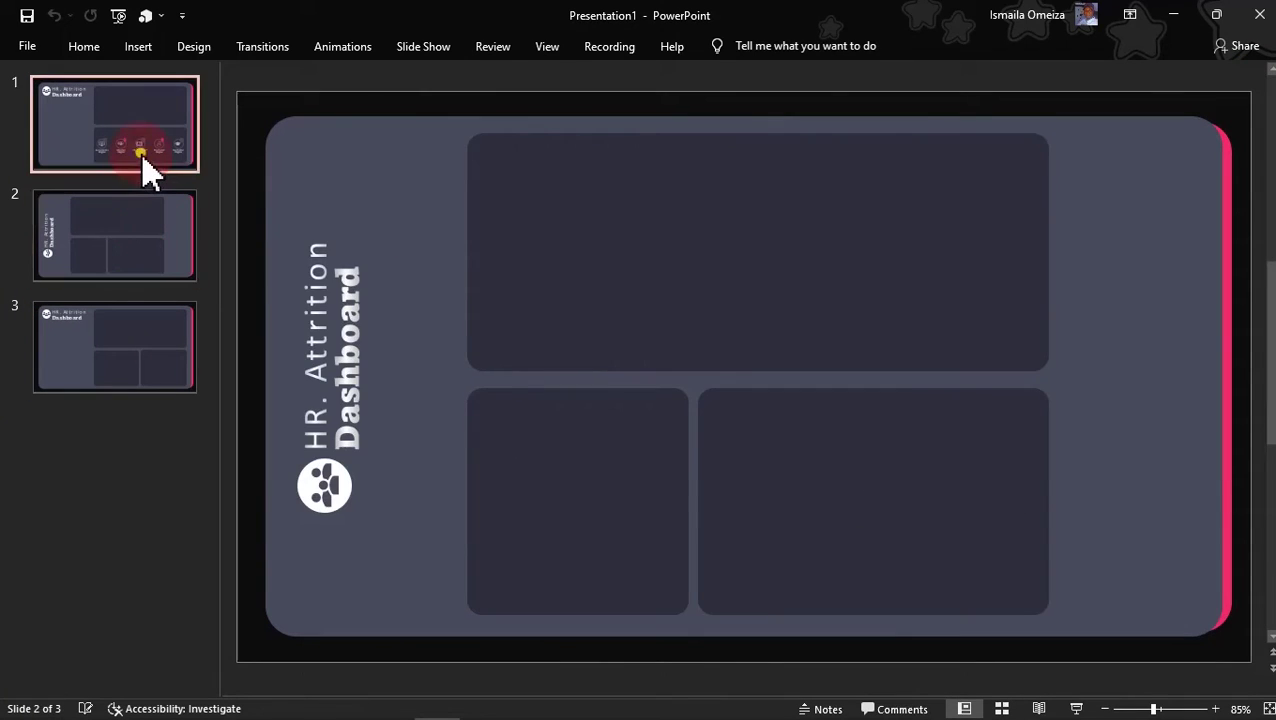
pyautogui.click(136, 352)
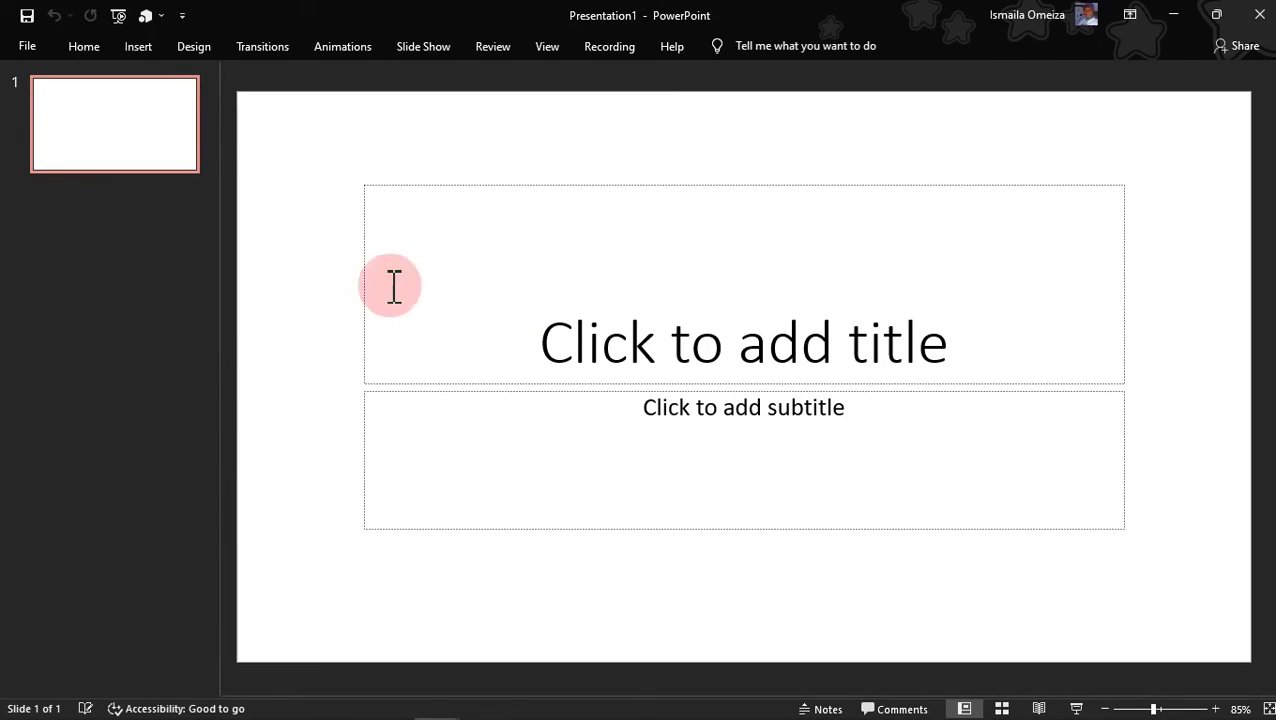
# - Delete the slide's title and subtitle placeholders and give the slide background a solid near-black theme colour
pyautogui.moveTo(305, 130); pyautogui.dragTo(1196, 627)
pyautogui.press('Delete')
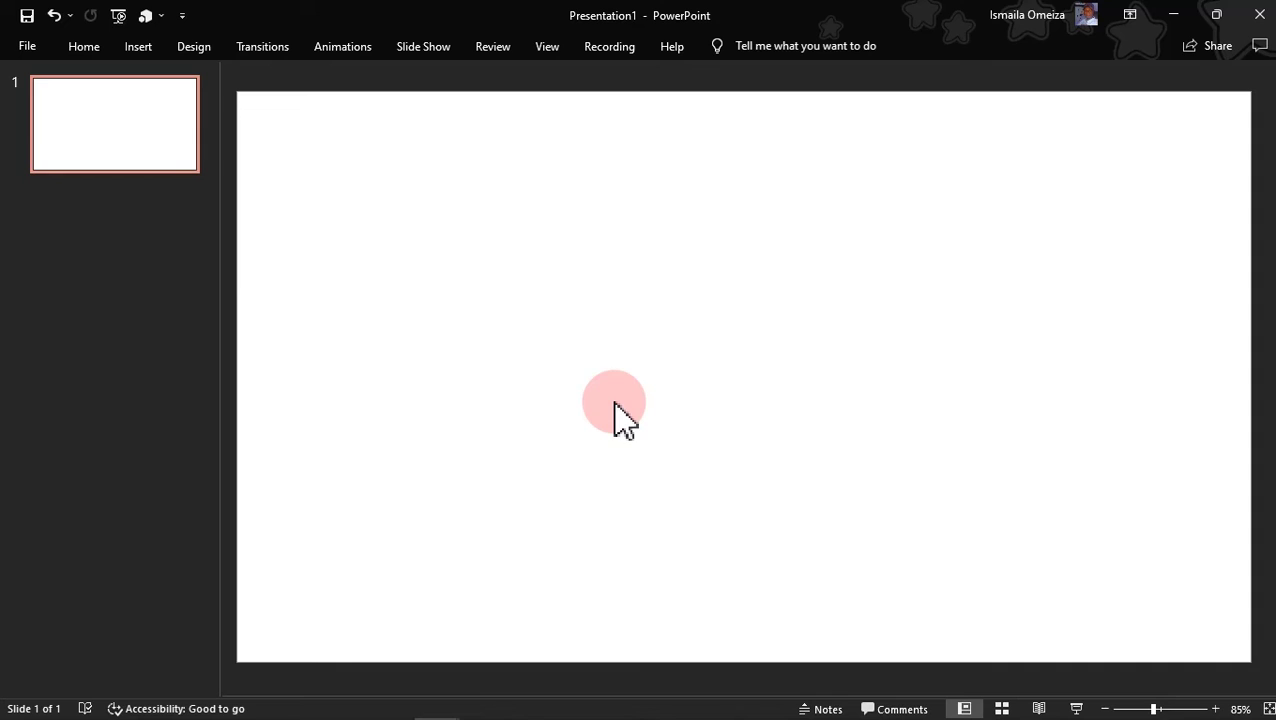
pyautogui.rightClick(630, 332)
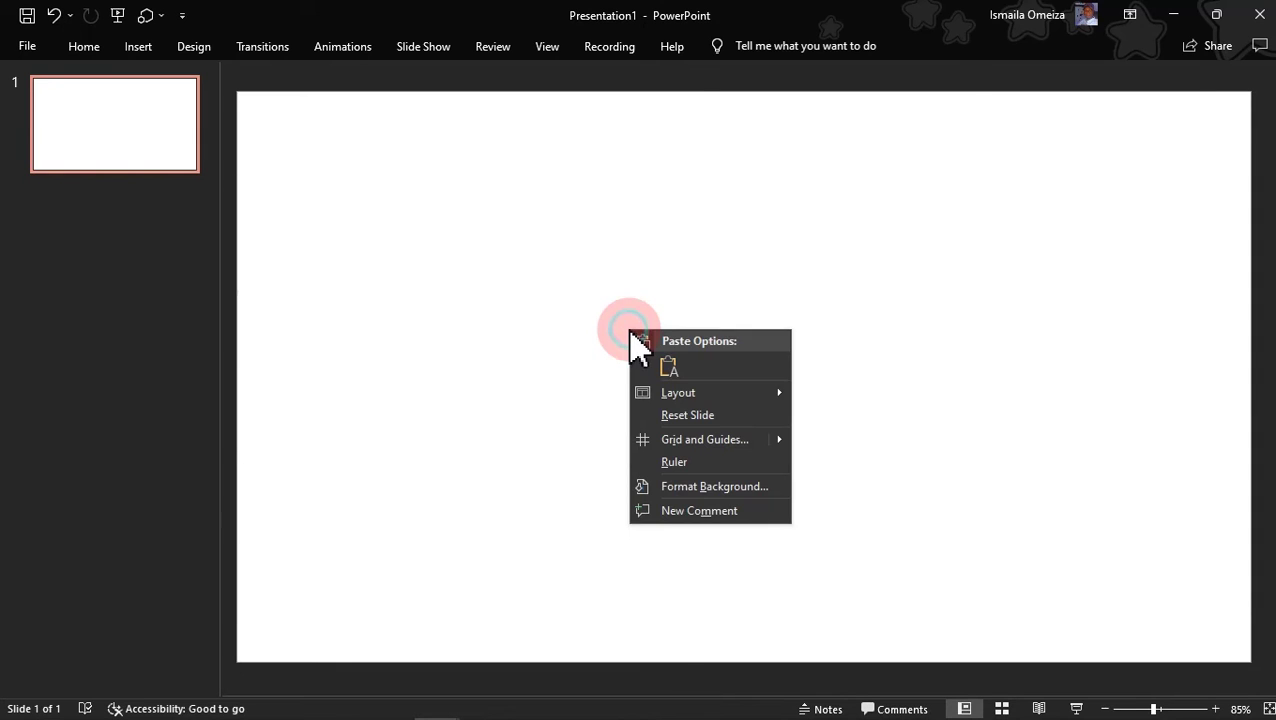
pyautogui.click(703, 490)
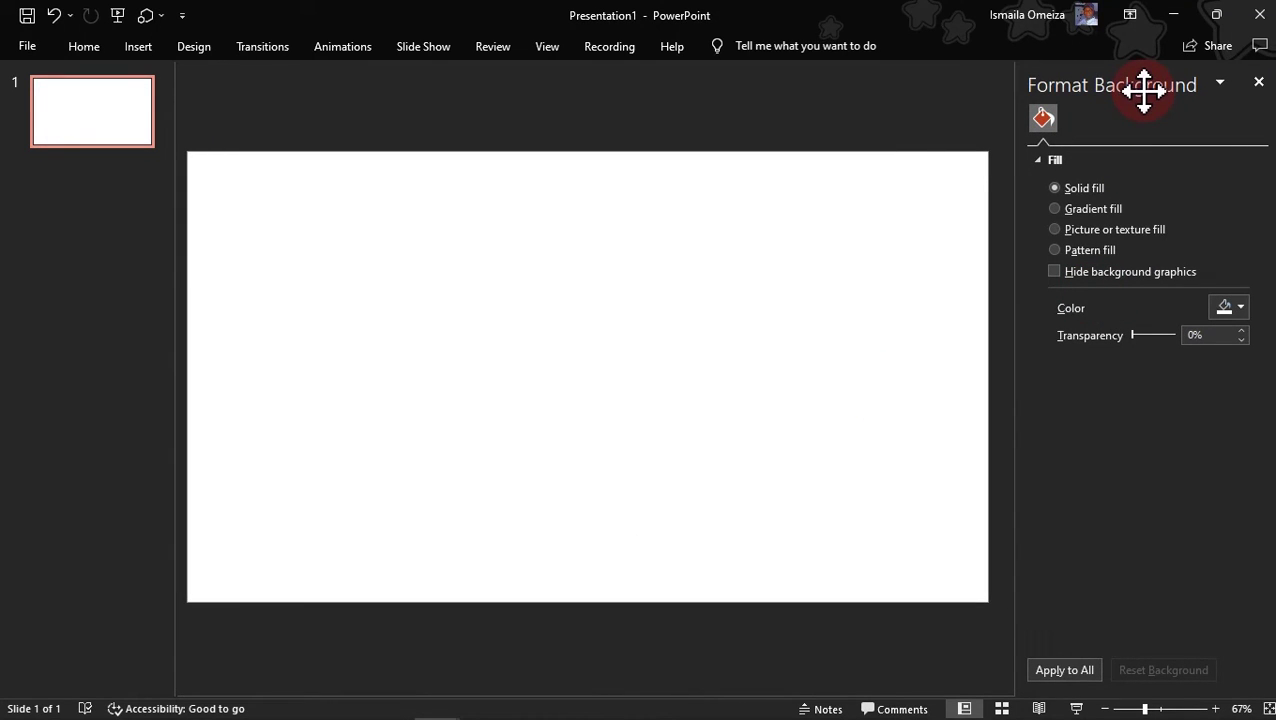
pyautogui.moveTo(1144, 90); pyautogui.dragTo(594, 156)
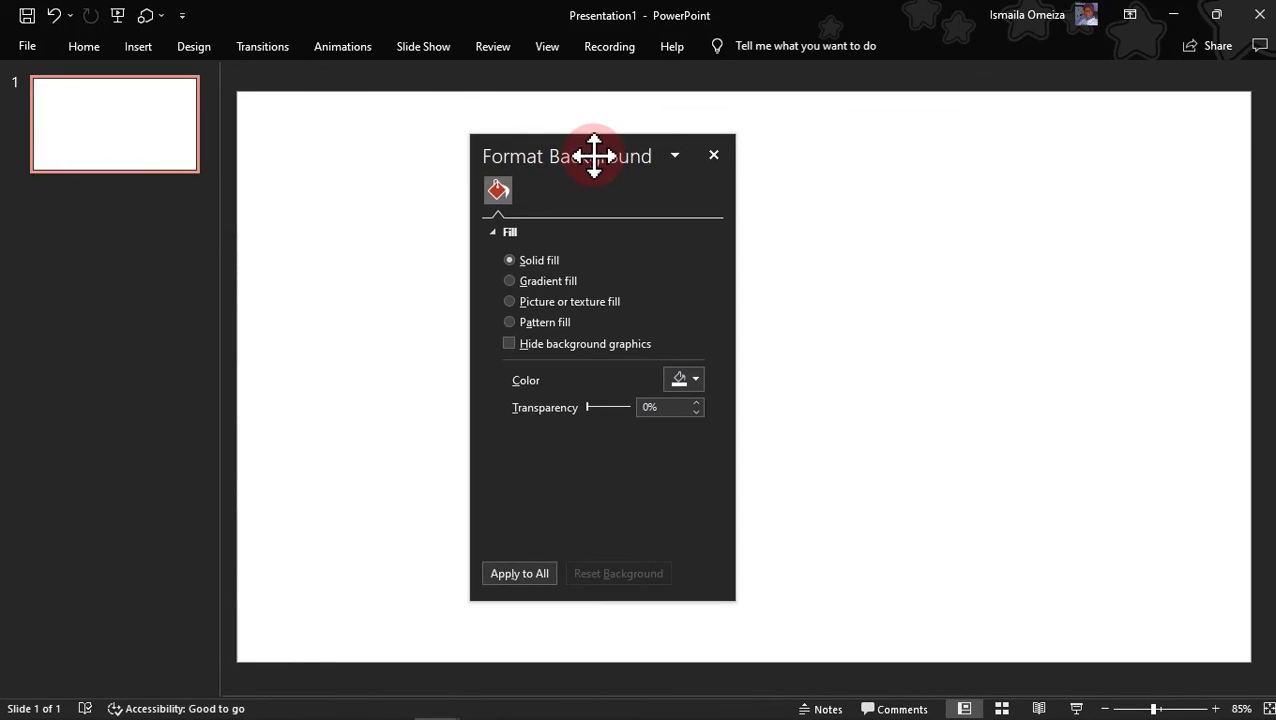
pyautogui.click(689, 380)
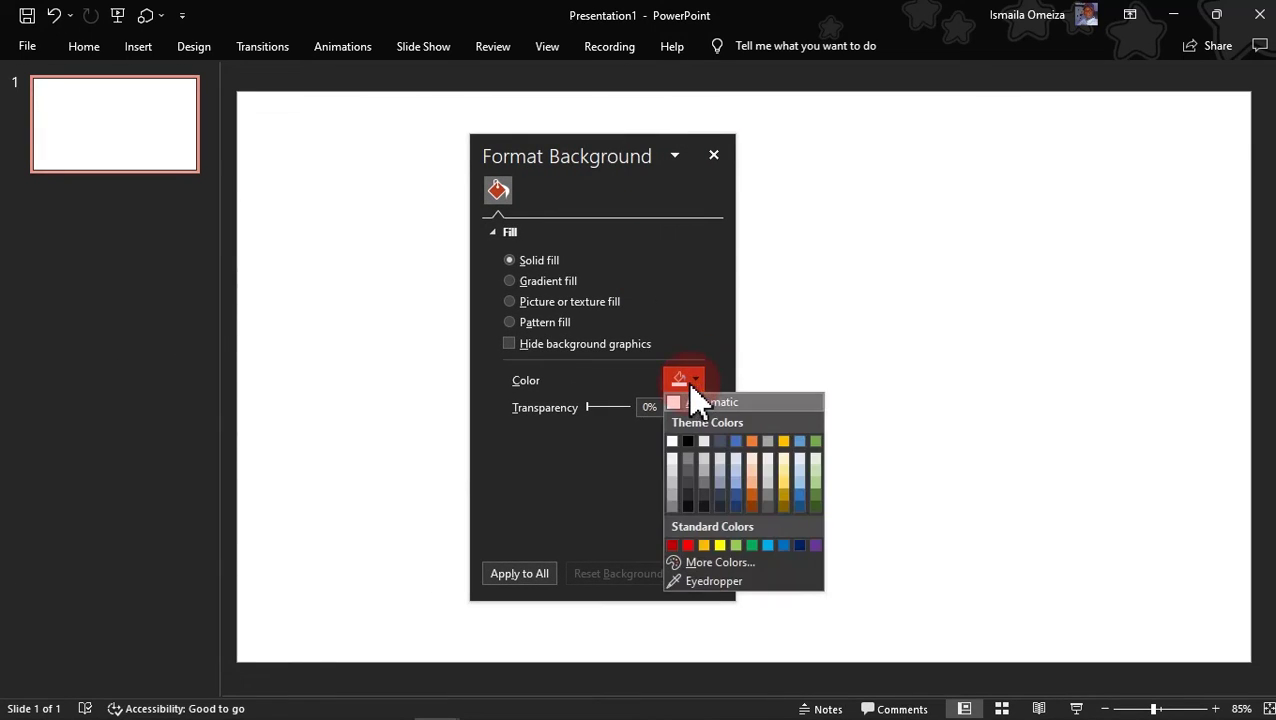
pyautogui.click(688, 507)
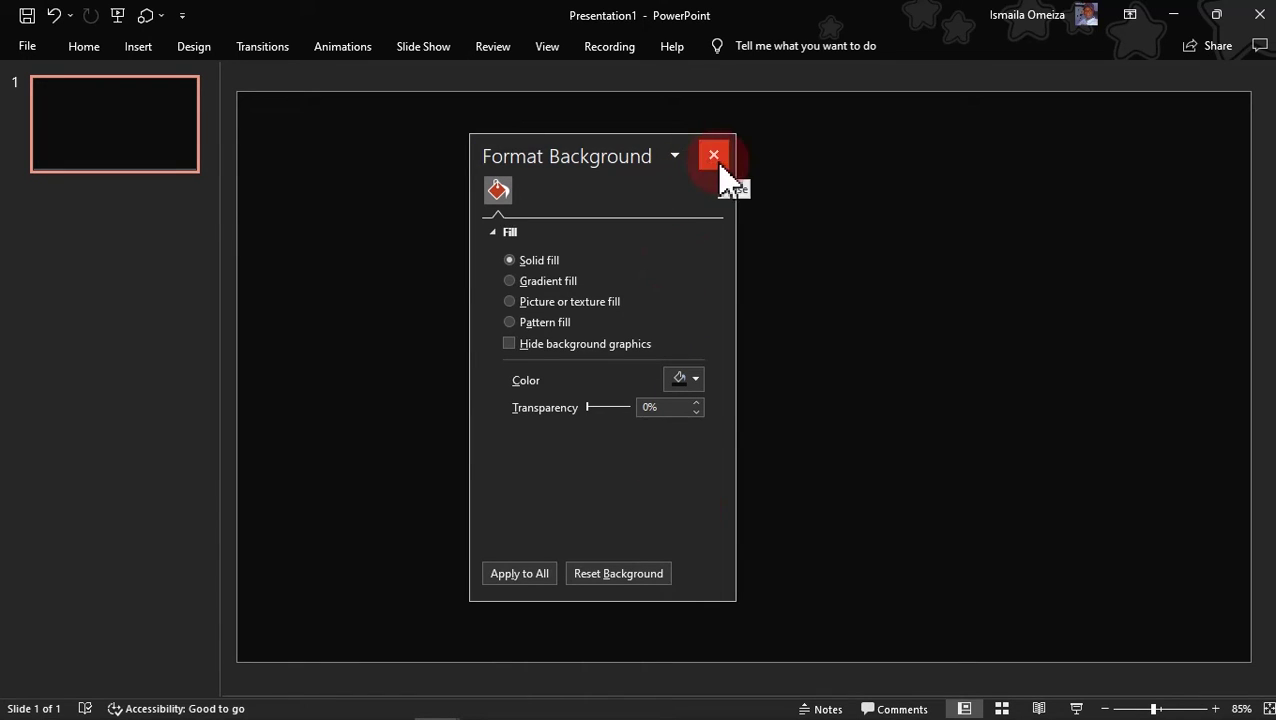
pyautogui.moveTo(612, 157); pyautogui.dragTo(19, 221)
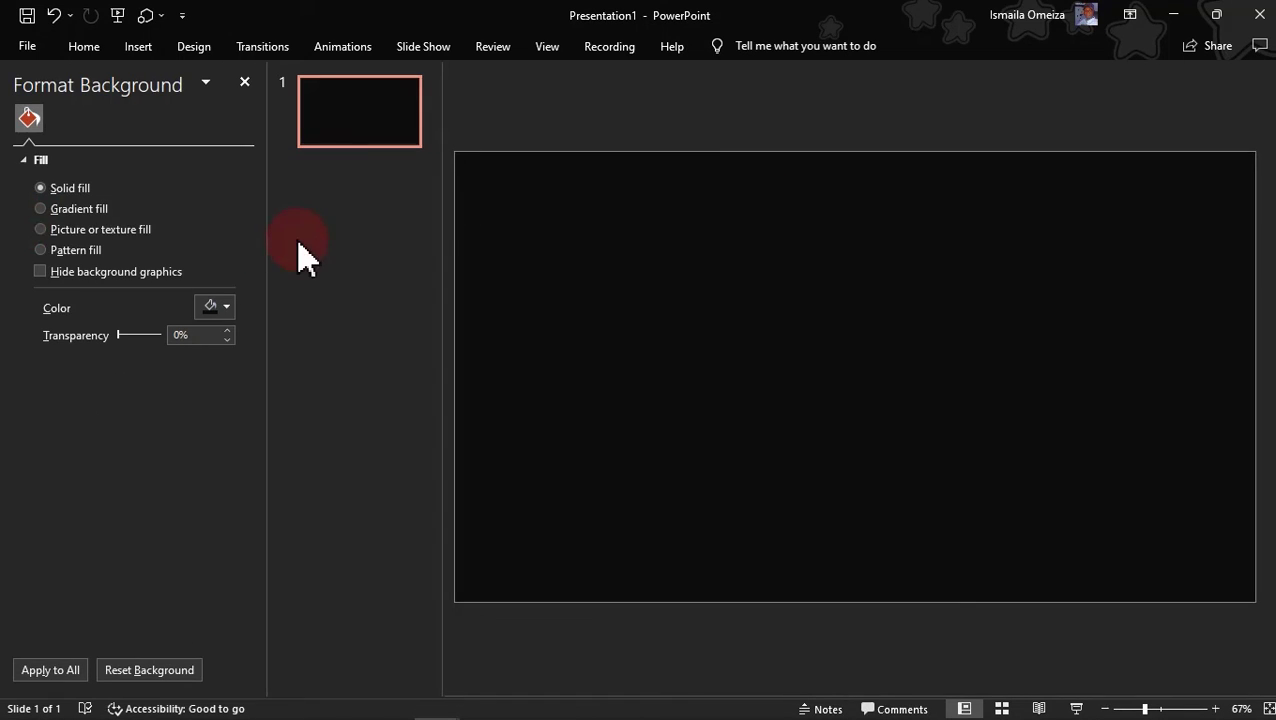
pyautogui.moveTo(96, 85); pyautogui.dragTo(51, 208)
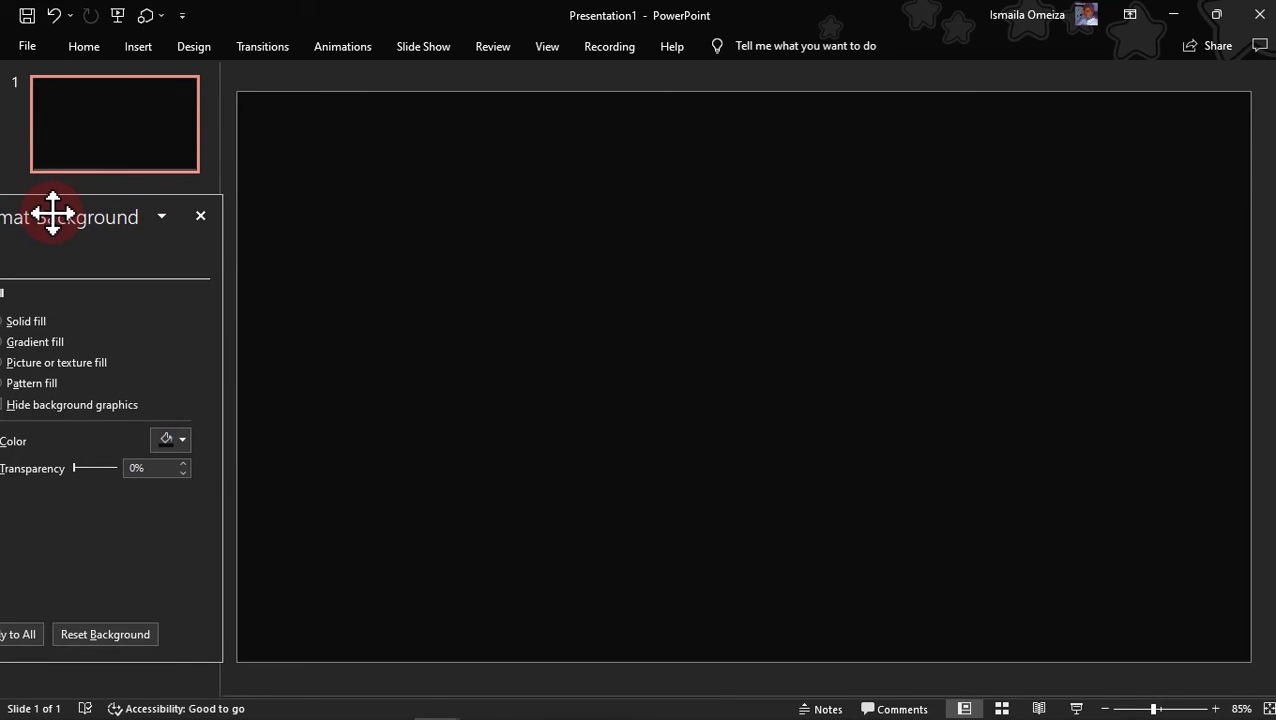
# - Draw a large rounded rectangle in the upper-left area of the black slide
pyautogui.click(140, 48)
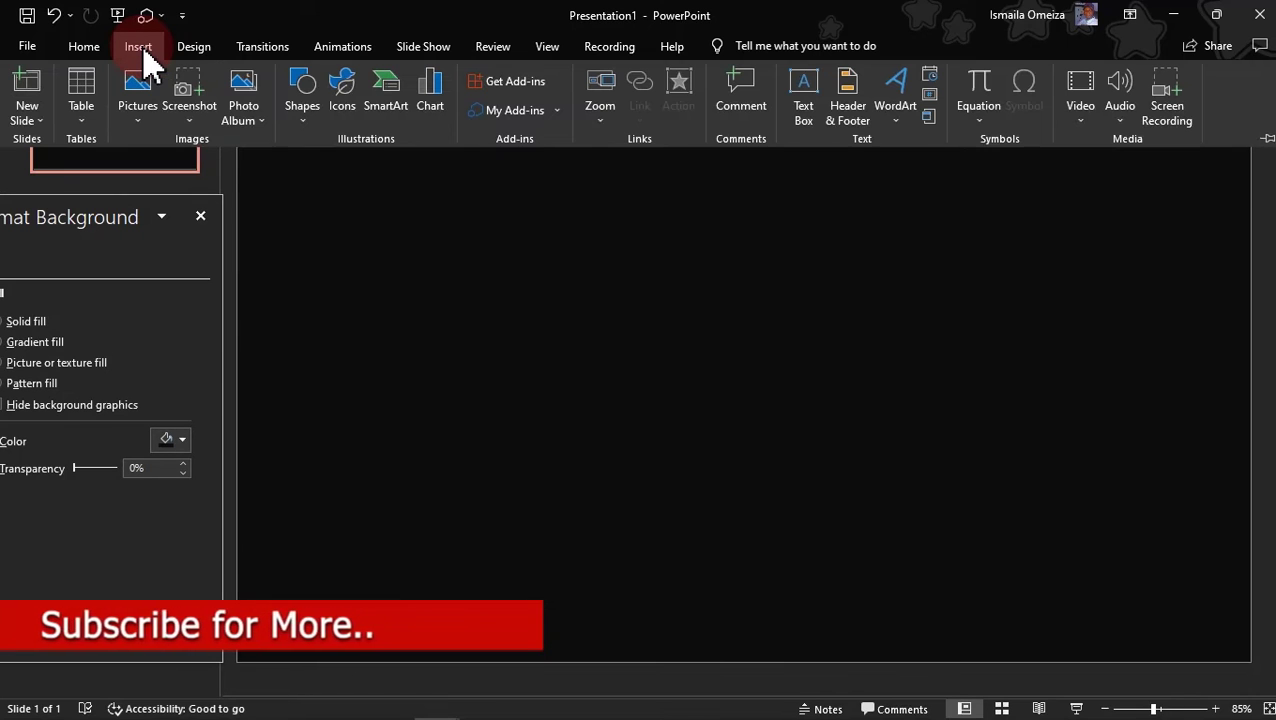
pyautogui.click(309, 132)
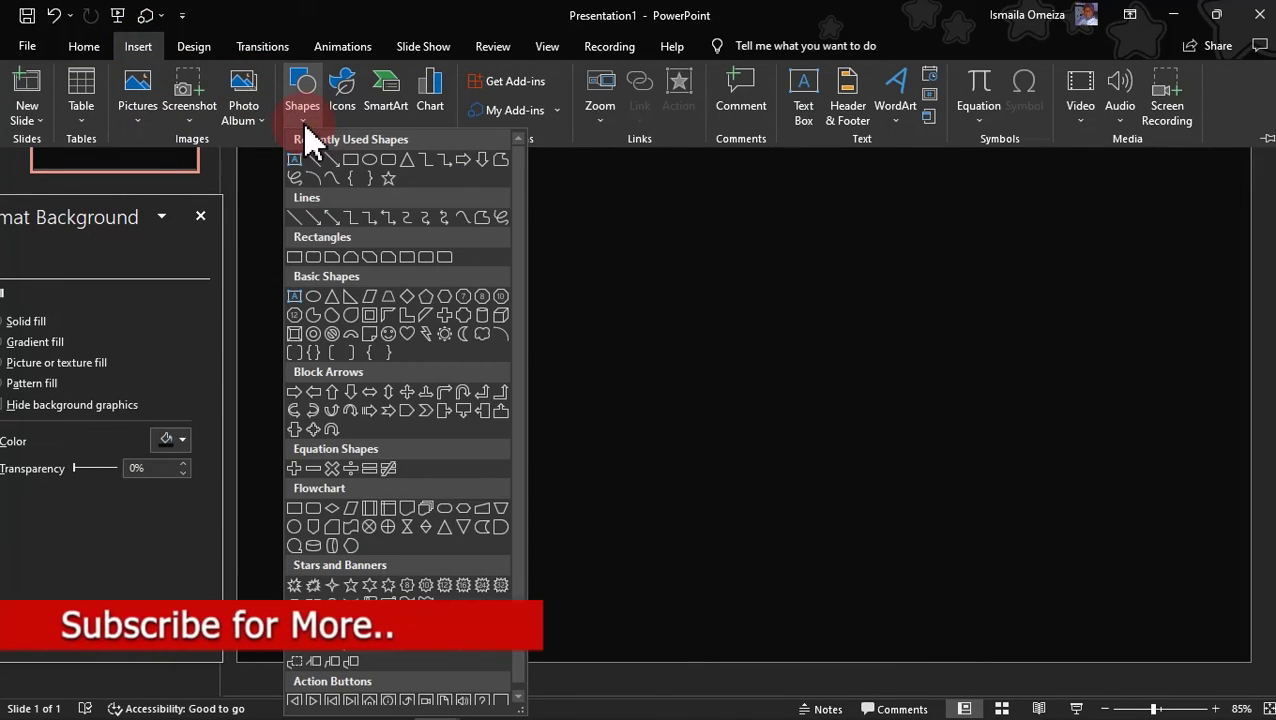
pyautogui.click(389, 161)
pyautogui.moveTo(387, 157); pyautogui.dragTo(713, 441)
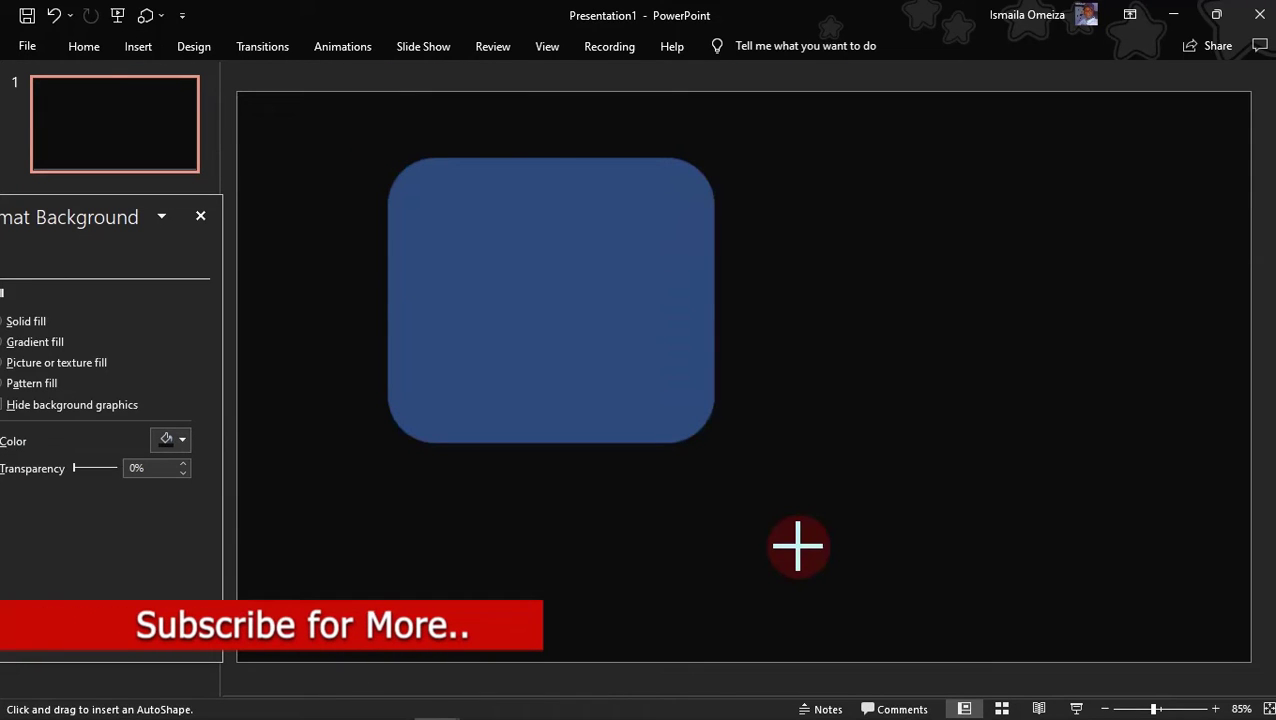
# - Remove the rounded rectangle's outline and set its fill to the custom colour #484B5C
pyautogui.moveTo(105, 211); pyautogui.dragTo(906, 128)
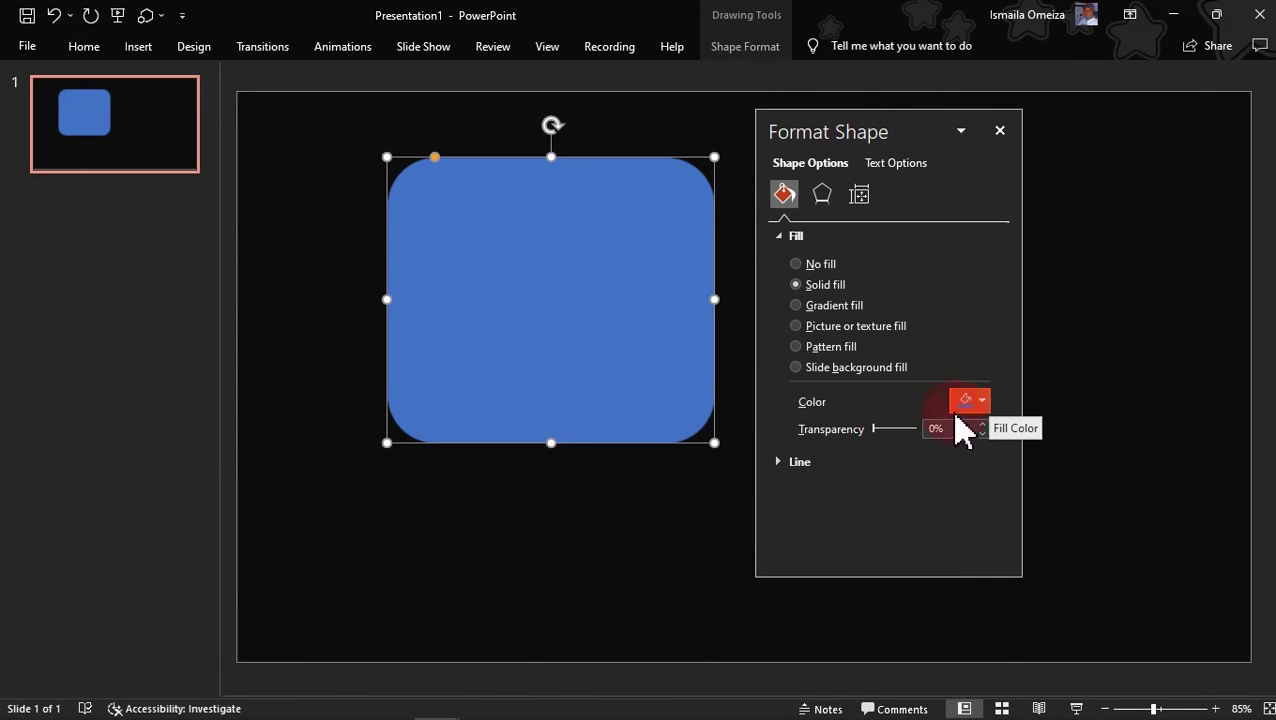
pyautogui.click(818, 468)
pyautogui.click(822, 489)
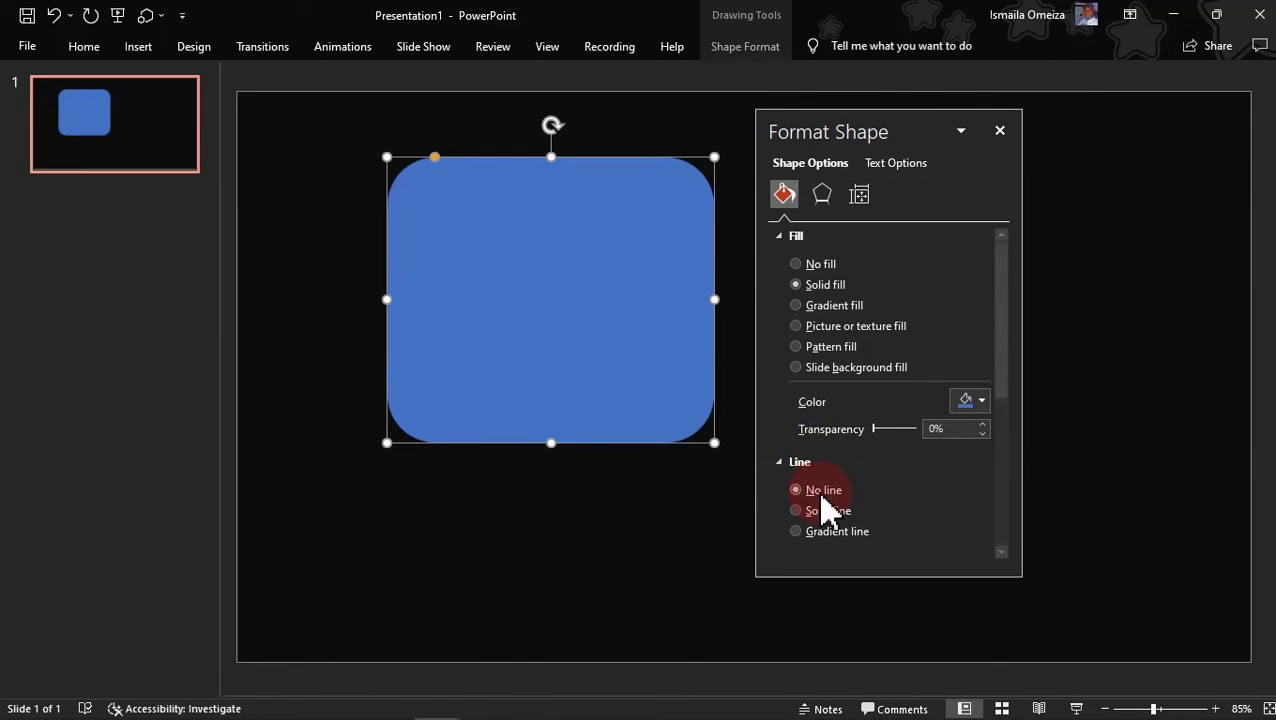
pyautogui.click(966, 401)
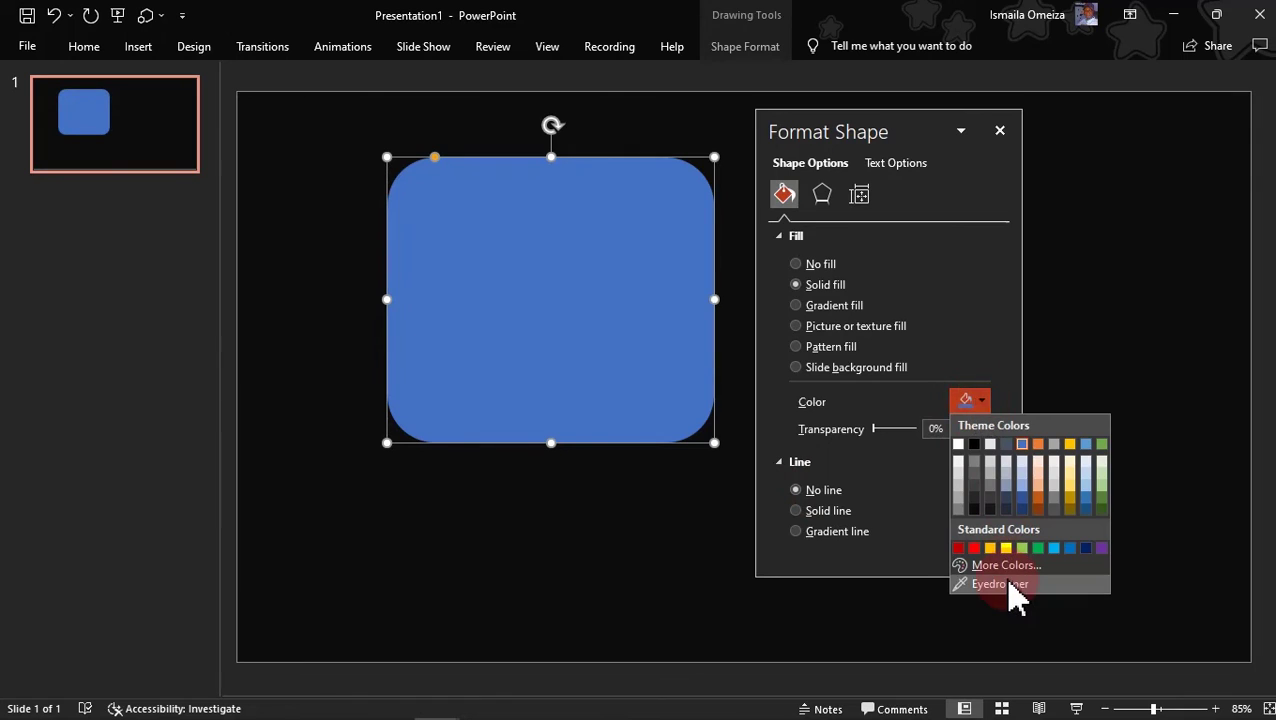
pyautogui.click(1008, 566)
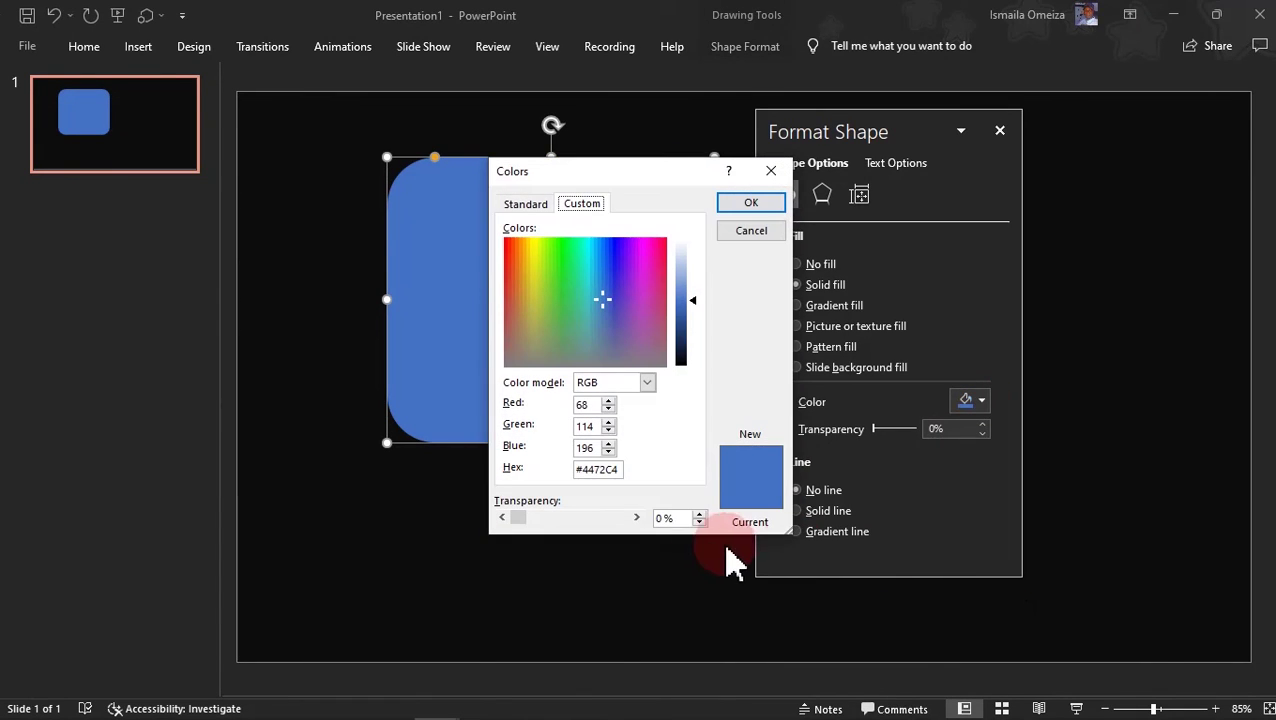
pyautogui.moveTo(625, 471); pyautogui.dragTo(560, 485)
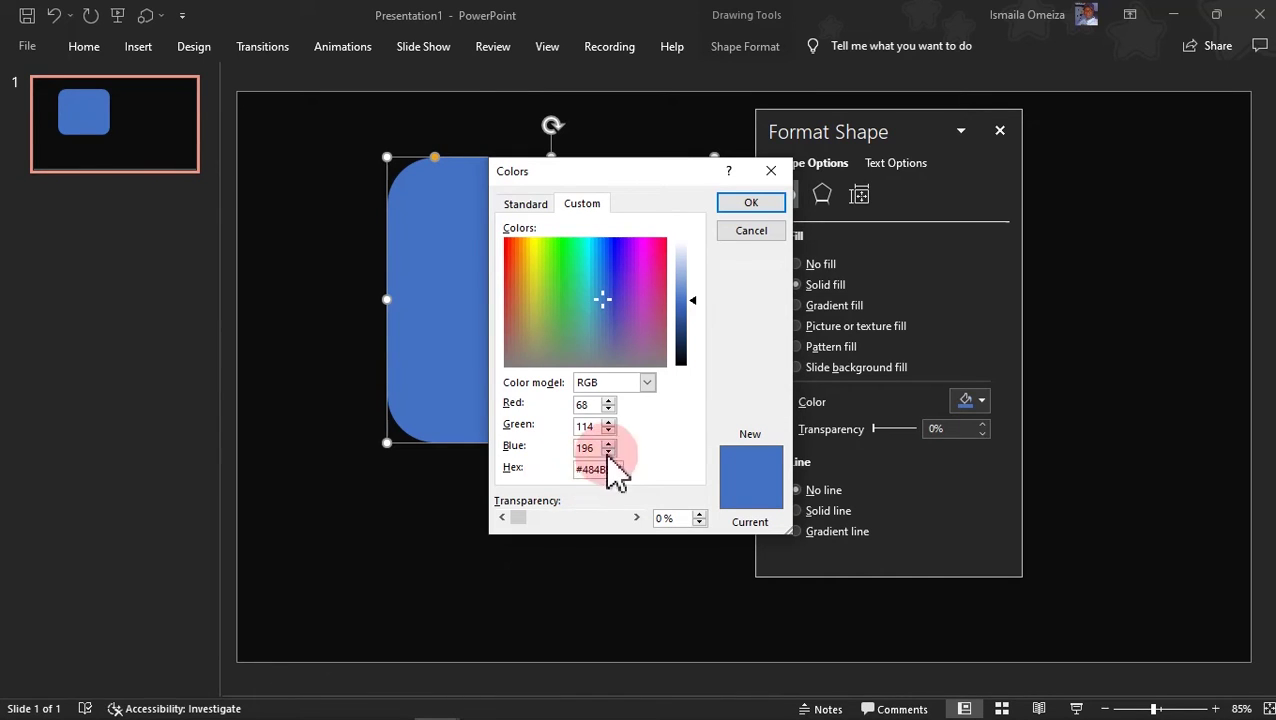
pyautogui.moveTo(622, 177); pyautogui.dragTo(506, 144)
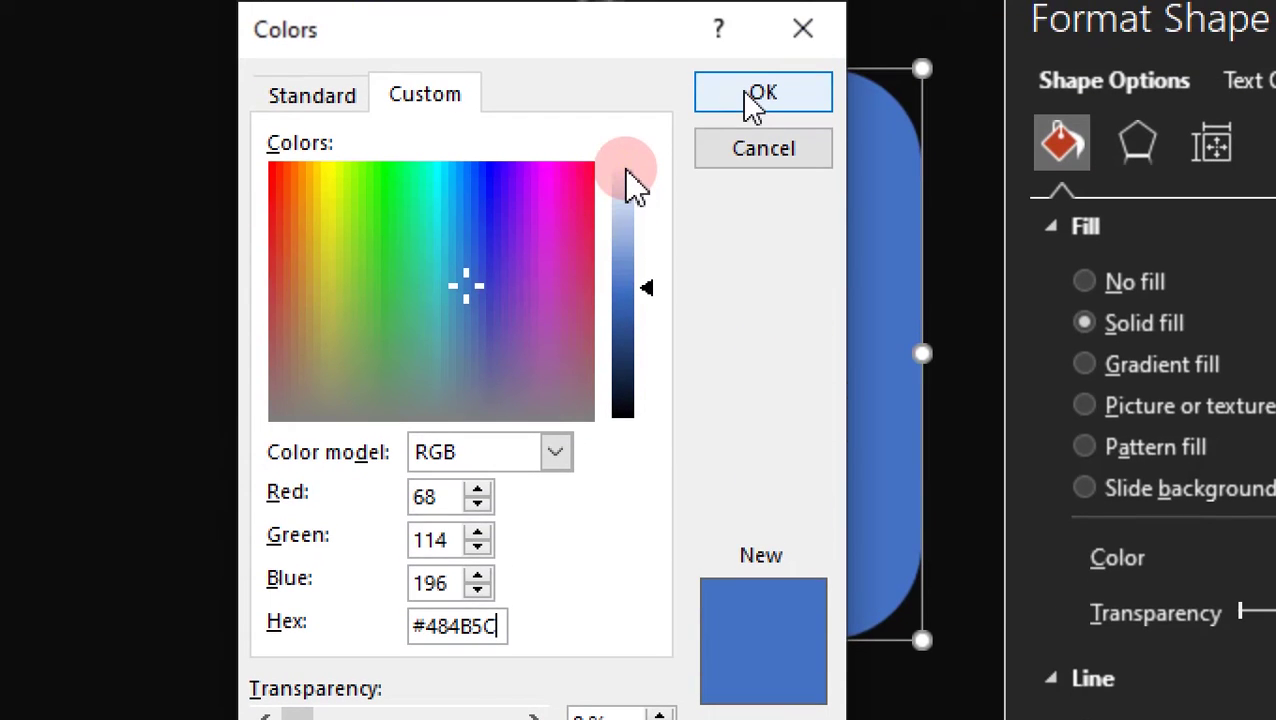
pyautogui.click(752, 40)
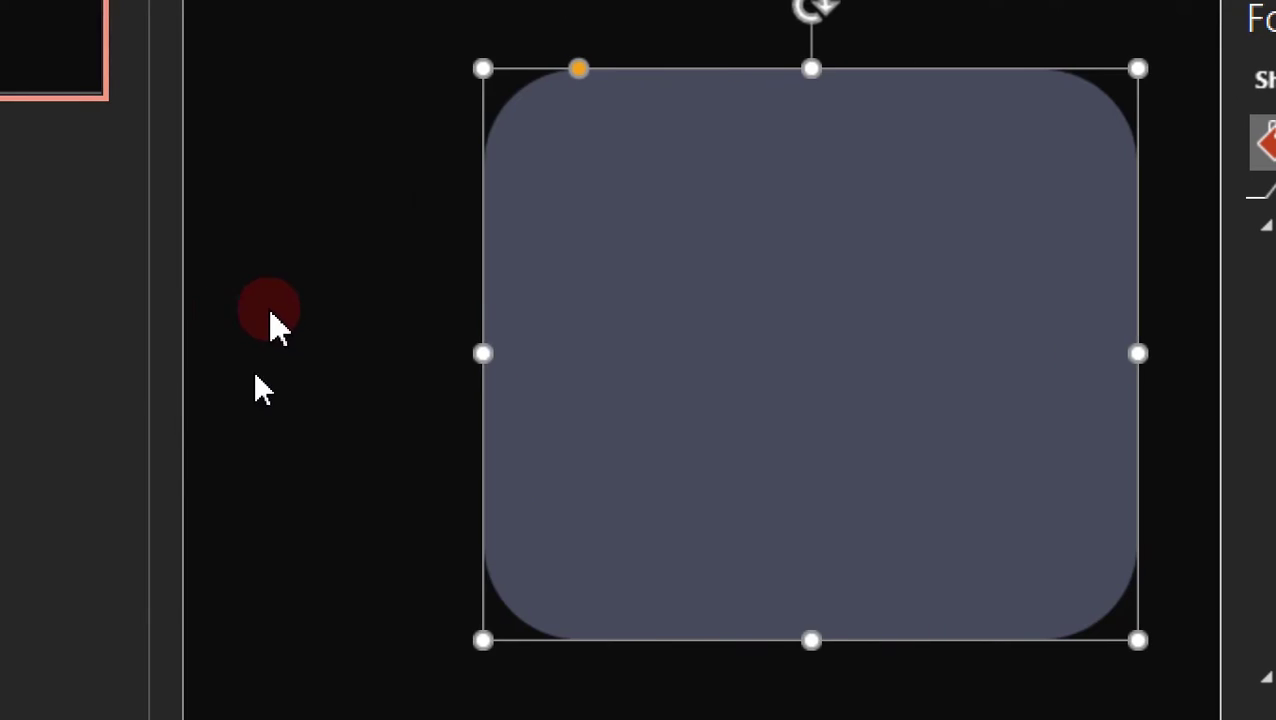
pyautogui.click(83, 312)
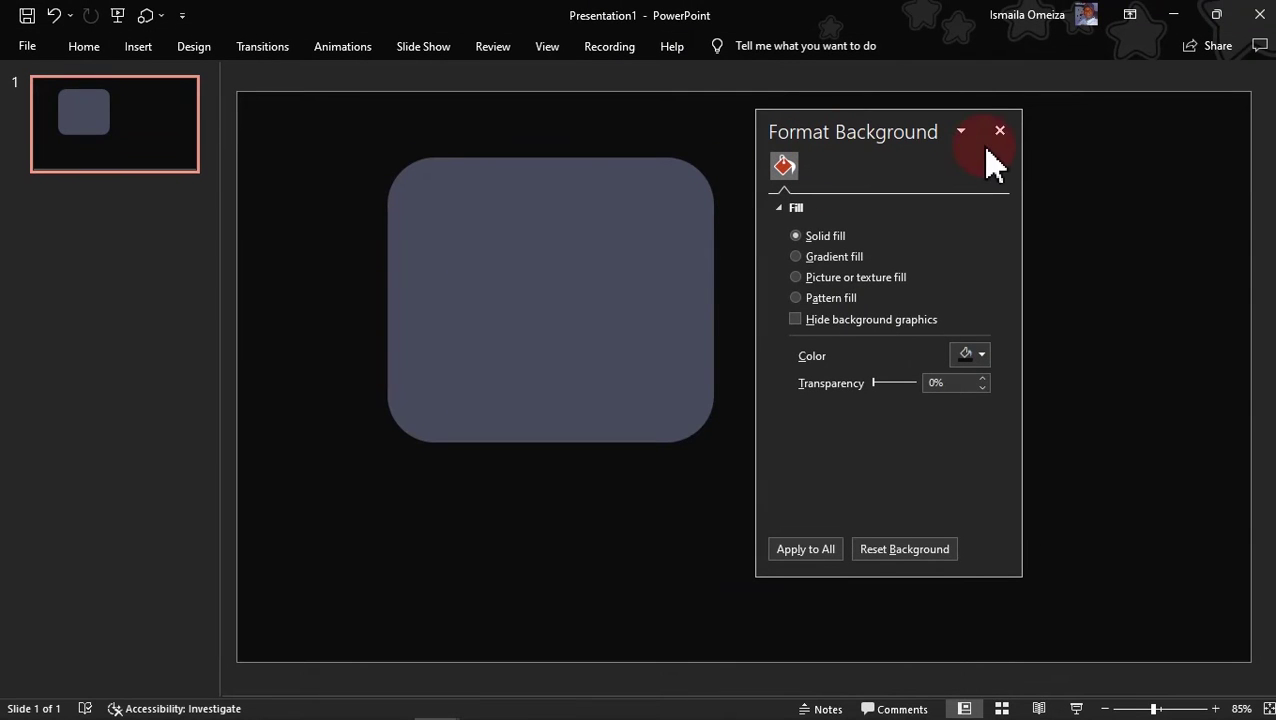
pyautogui.click(999, 131)
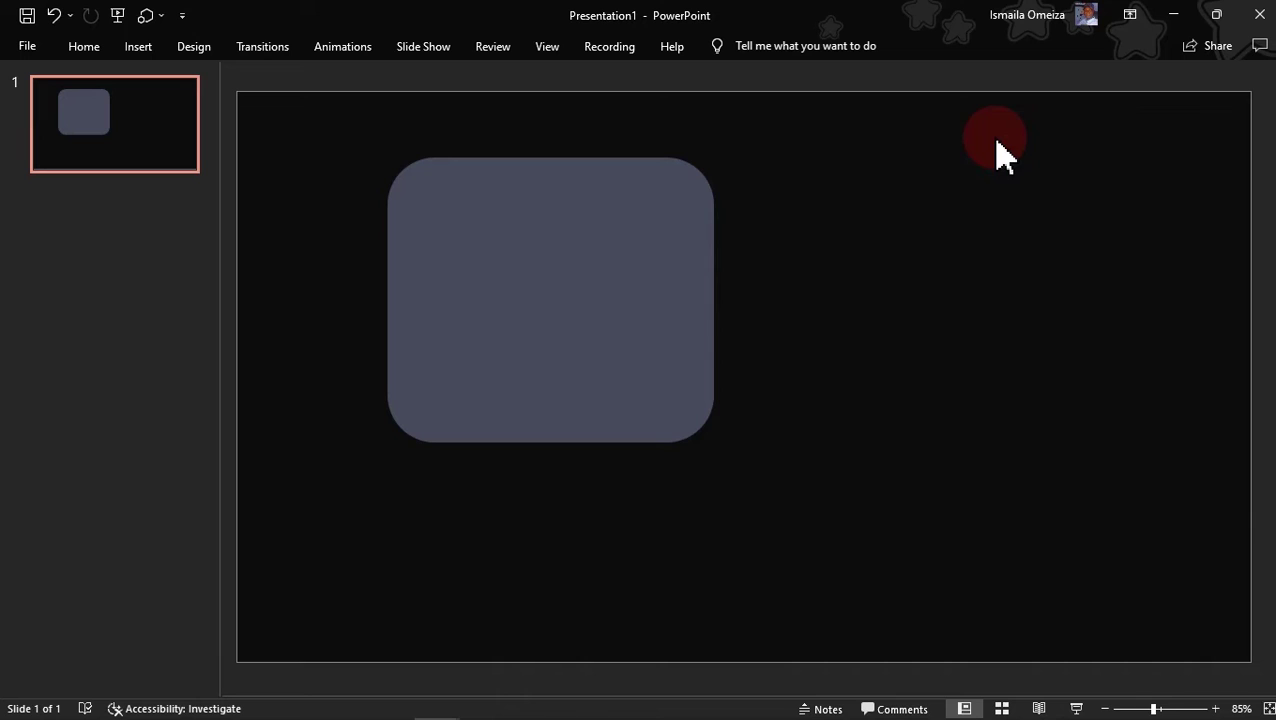
pyautogui.click(604, 288)
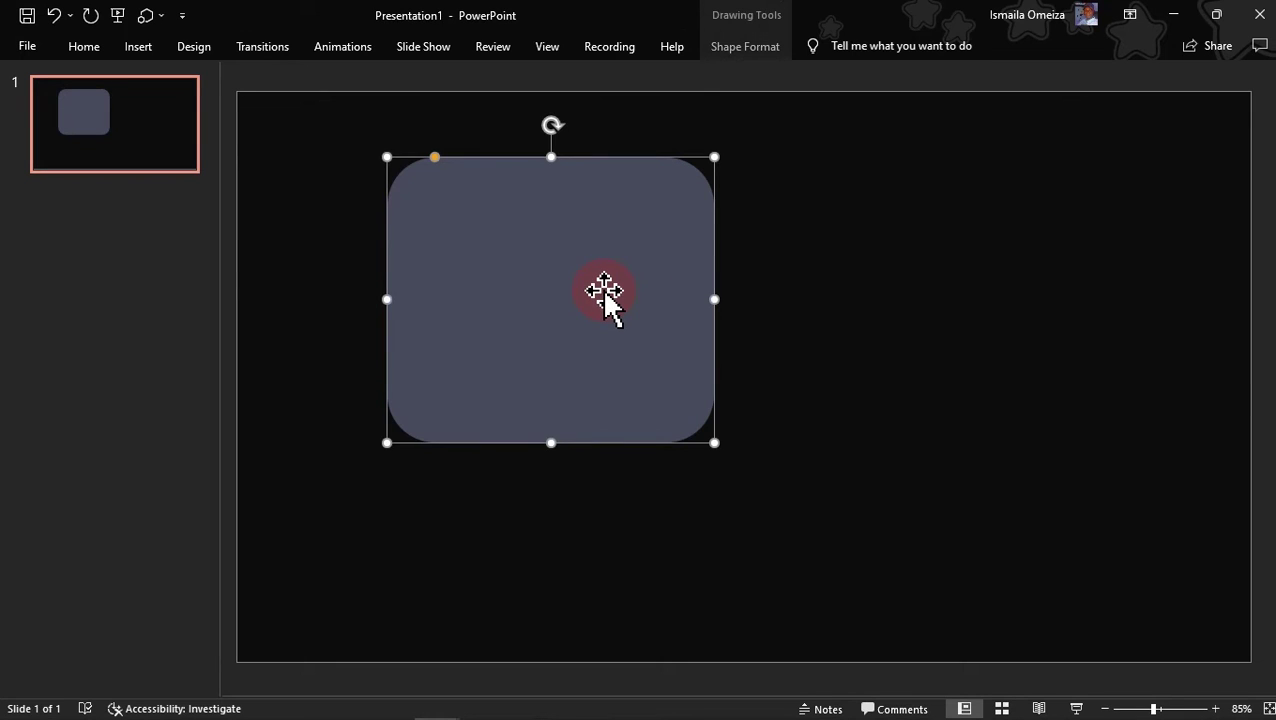
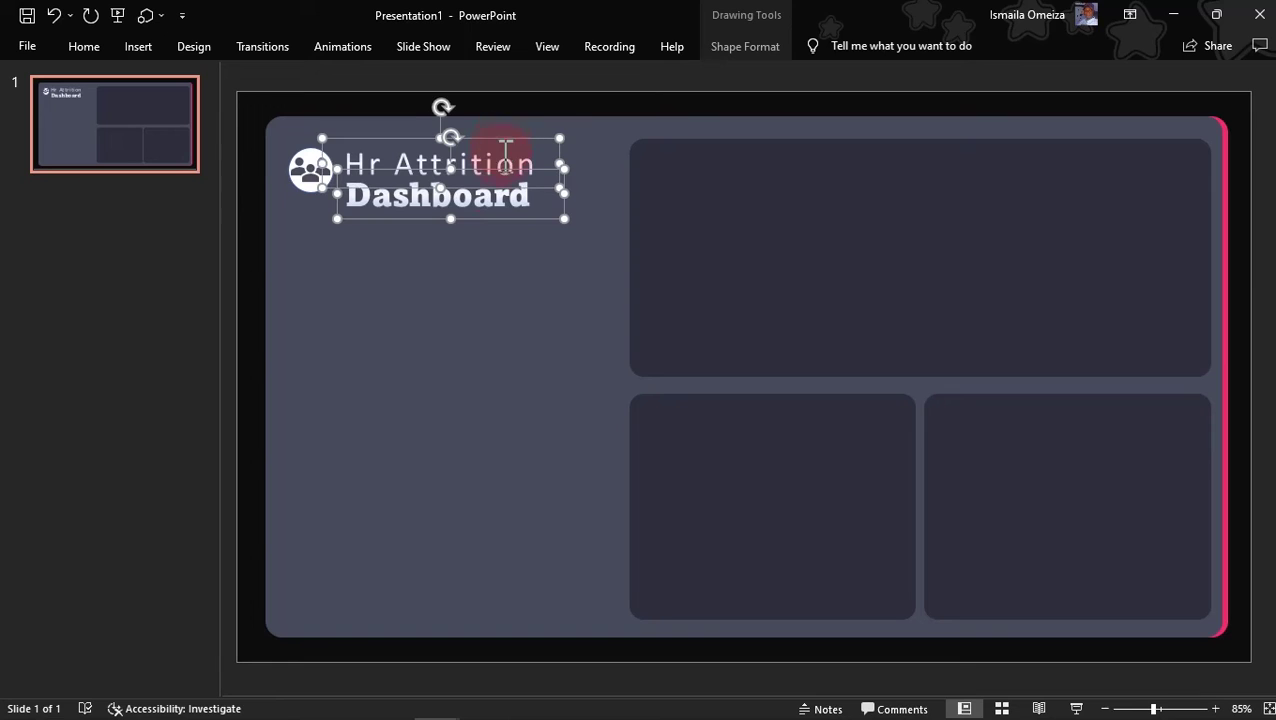
# - Move the Hr Attrition Dashboard text slightly up beside the people icon and draw a horizontal line beneath both, spanning icon and text
pyautogui.moveTo(502, 220); pyautogui.dragTo(498, 212)
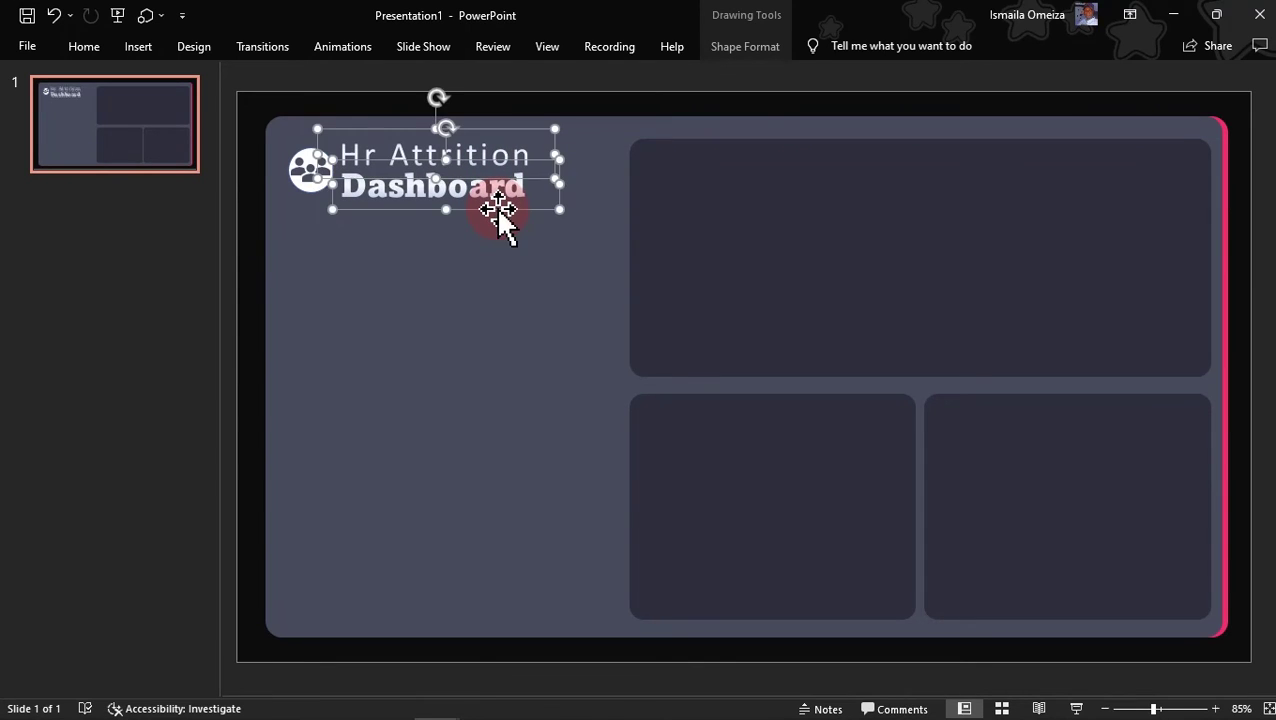
pyautogui.click(491, 287)
pyautogui.click(88, 48)
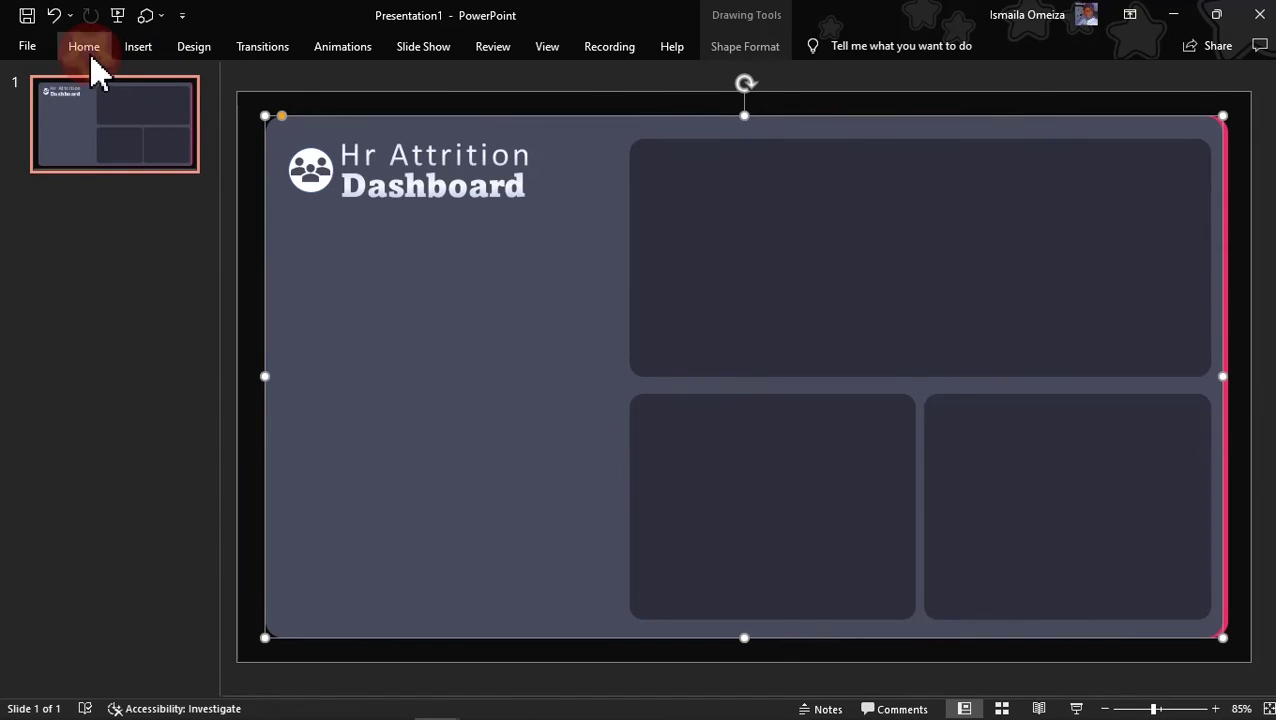
pyautogui.click(140, 47)
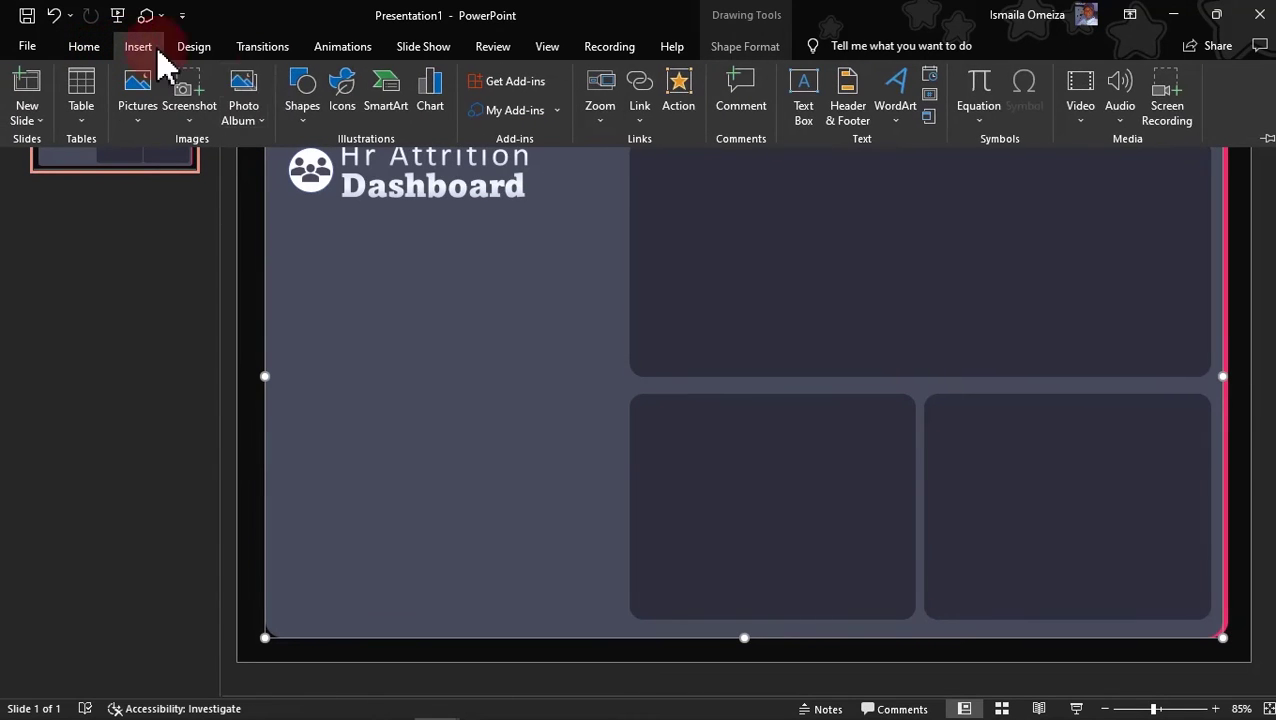
pyautogui.click(302, 112)
pyautogui.click(322, 177)
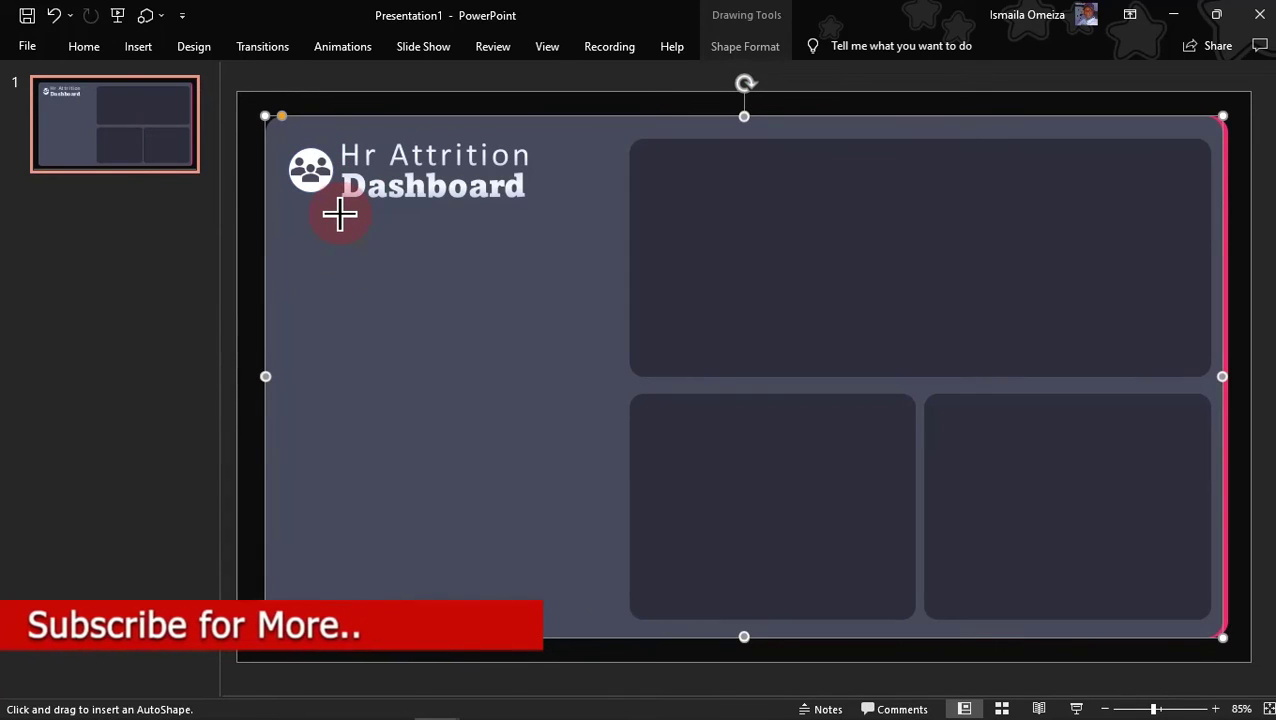
pyautogui.moveTo(340, 212); pyautogui.dragTo(525, 210)
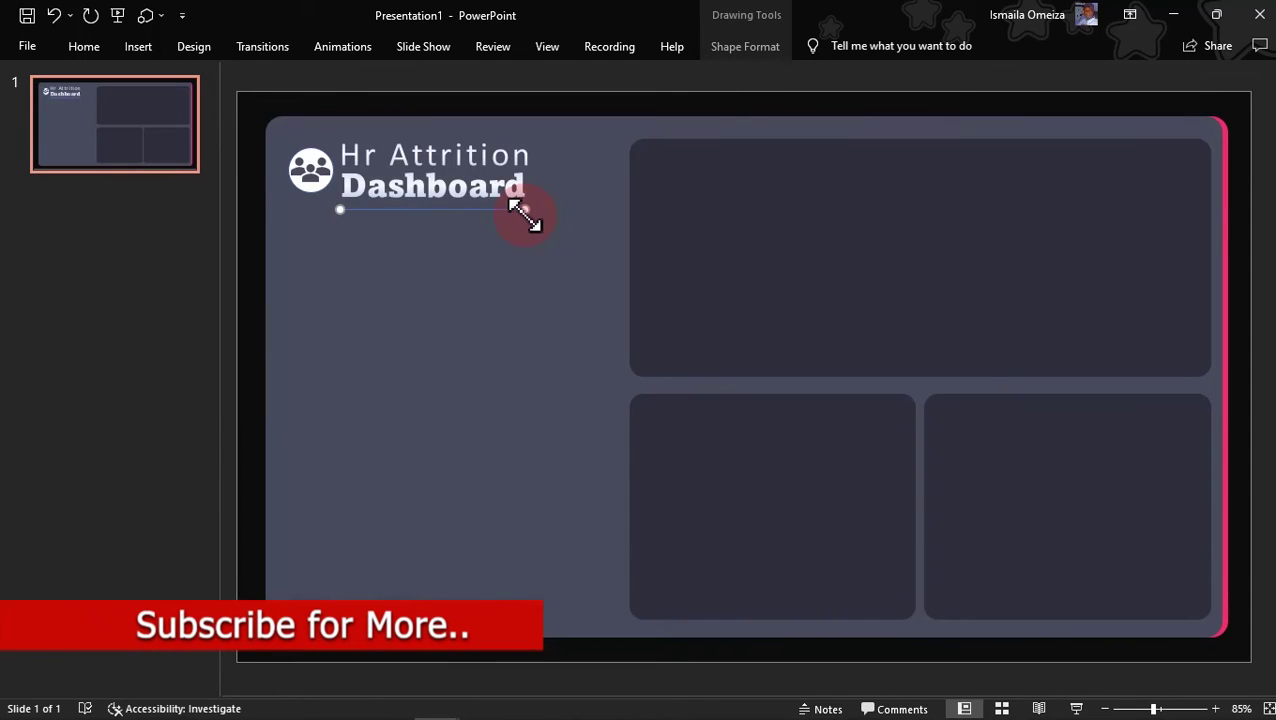
pyautogui.click(325, 212)
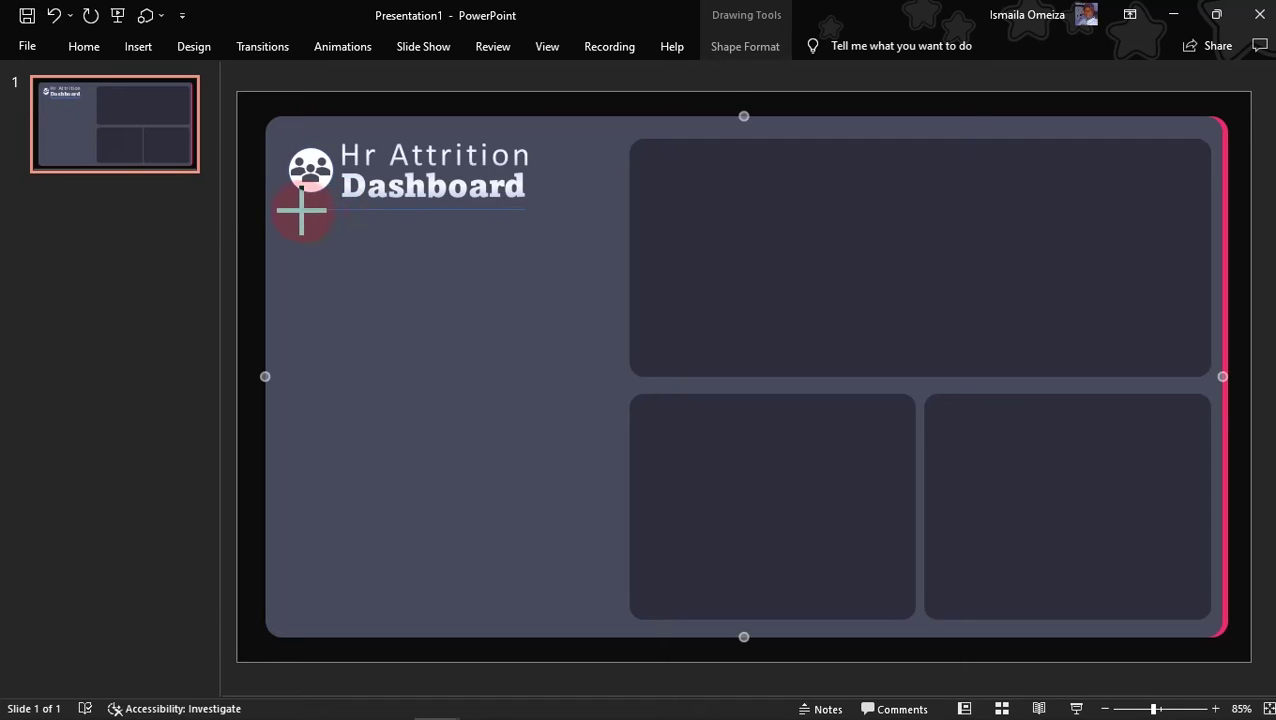
pyautogui.click(290, 210)
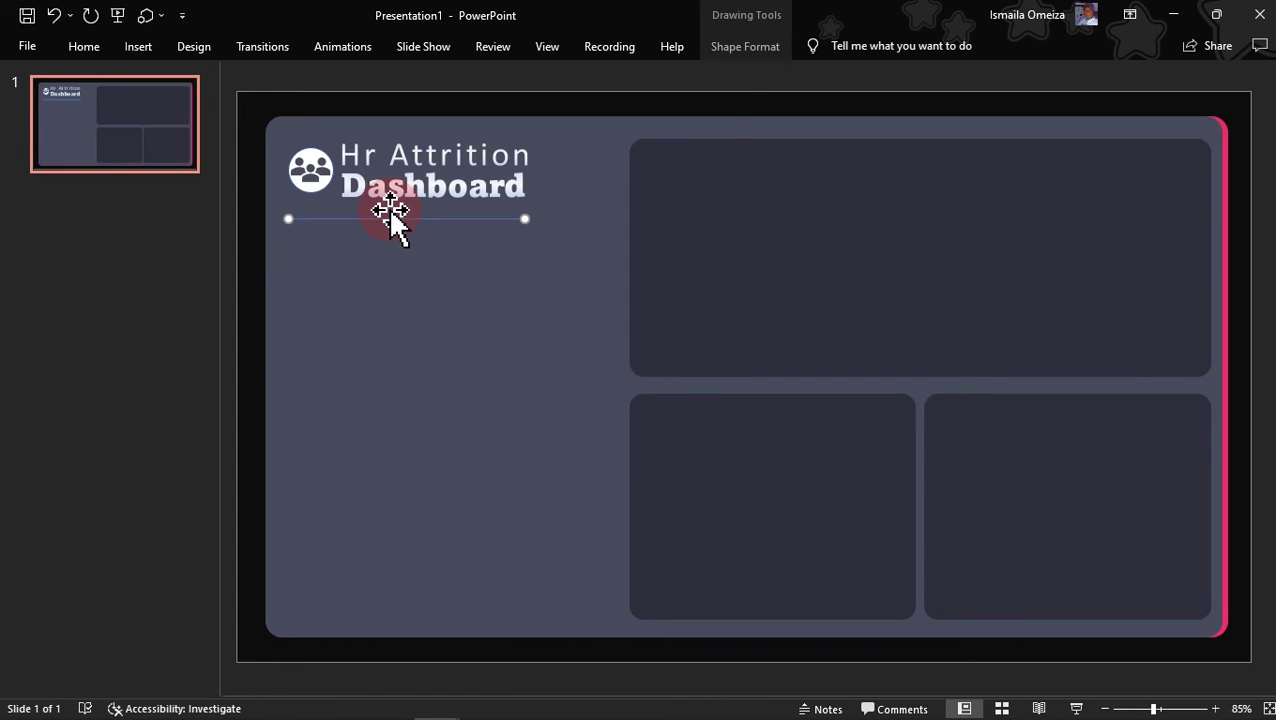
# - Format the line under the heading with a 1.5 pt width and the dark recent colour
pyautogui.rightClick(392, 212)
pyautogui.click(384, 221)
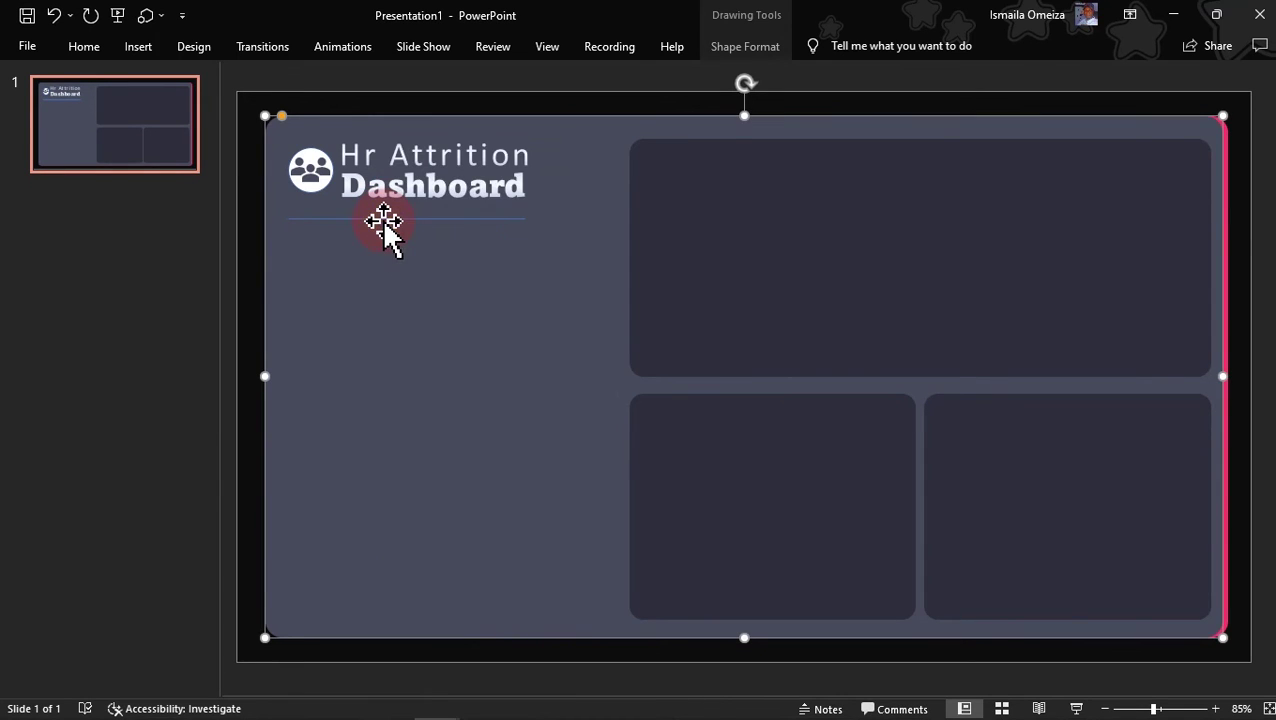
pyautogui.click(384, 221)
pyautogui.rightClick(385, 221)
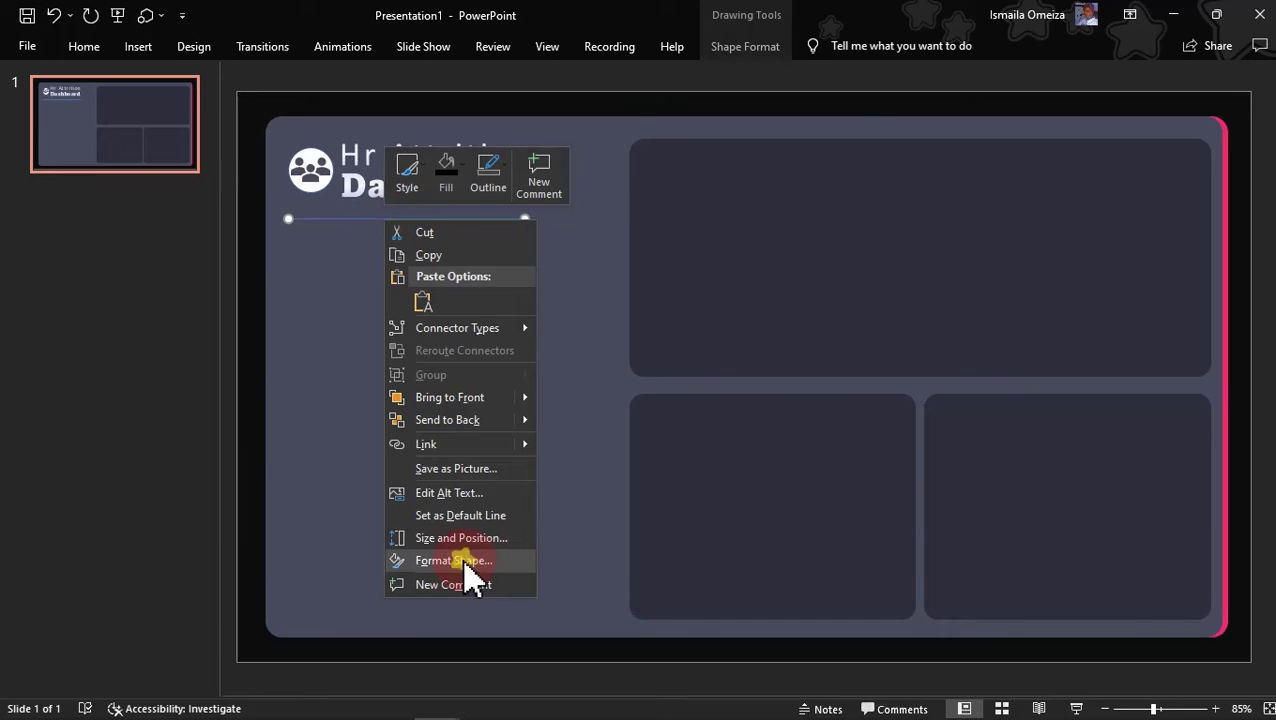
pyautogui.click(455, 561)
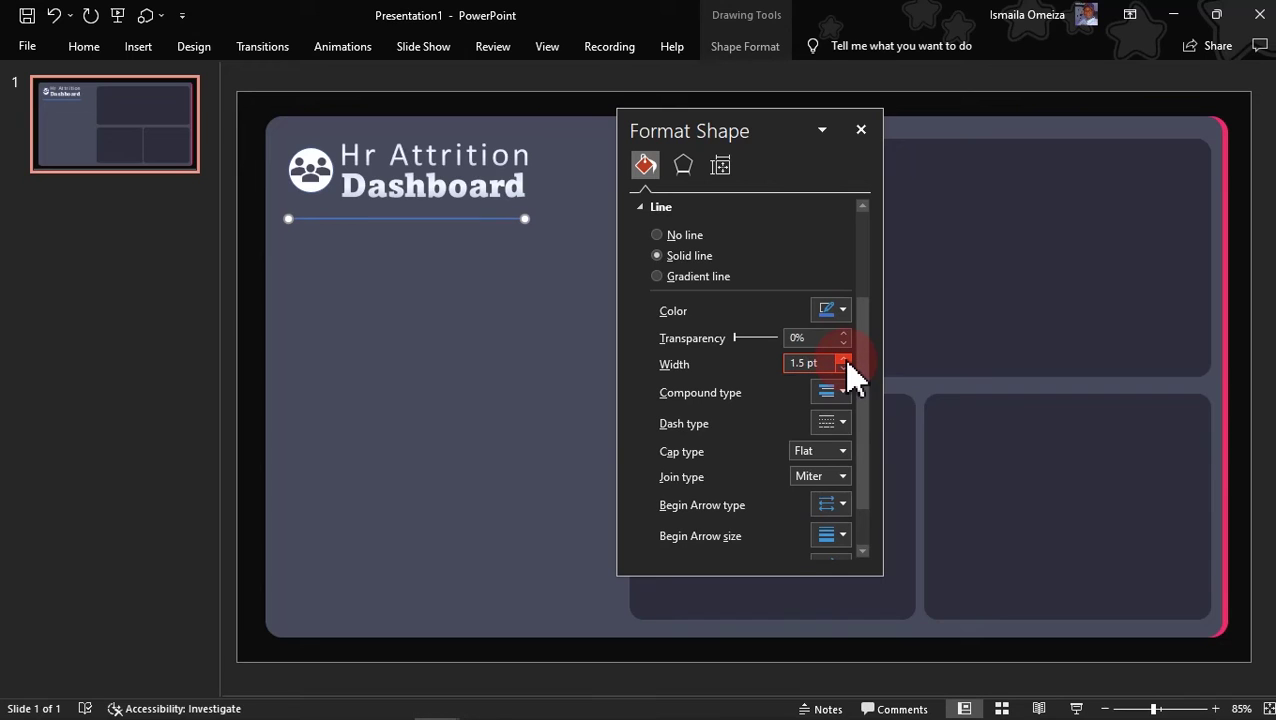
pyautogui.click(838, 318)
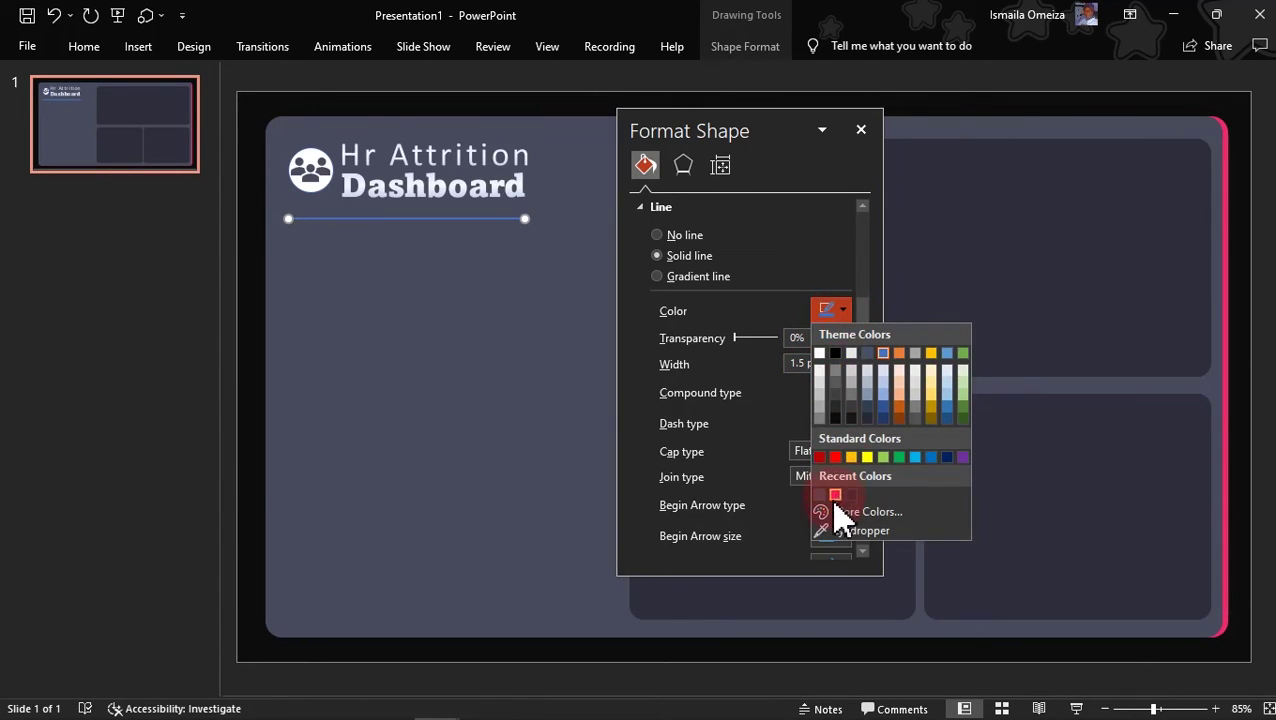
pyautogui.click(851, 496)
pyautogui.click(491, 325)
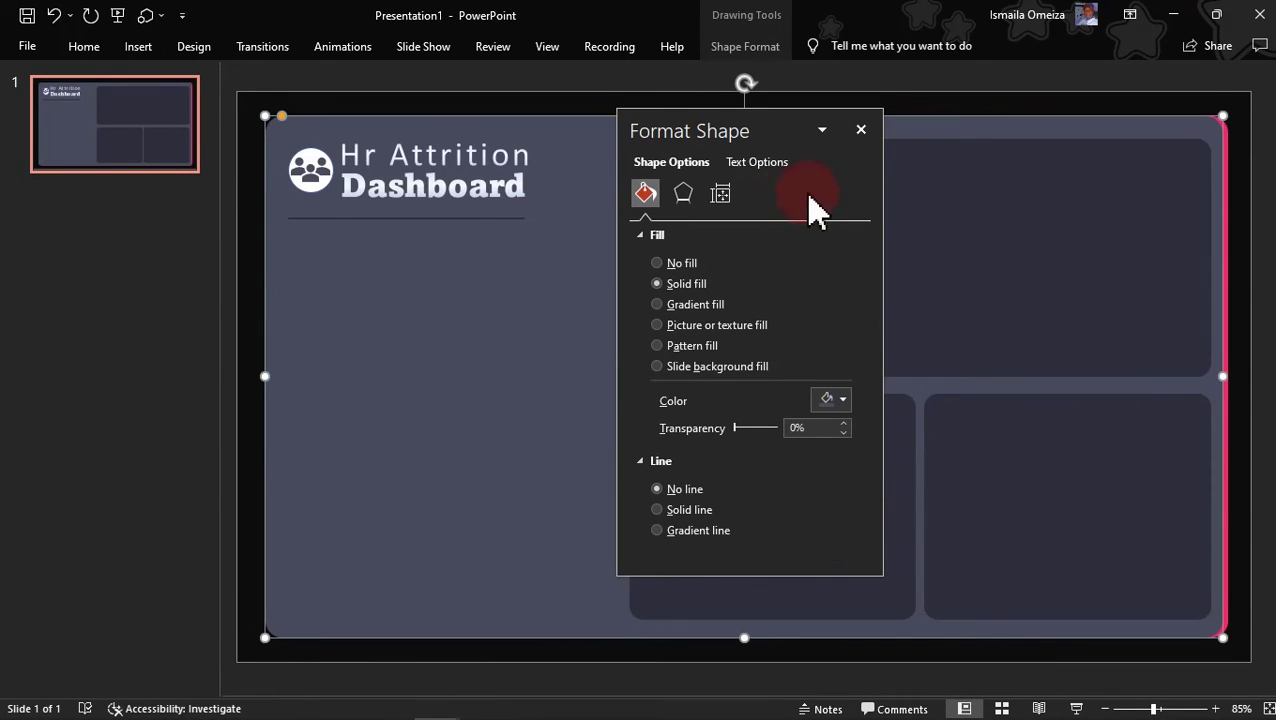
pyautogui.click(861, 129)
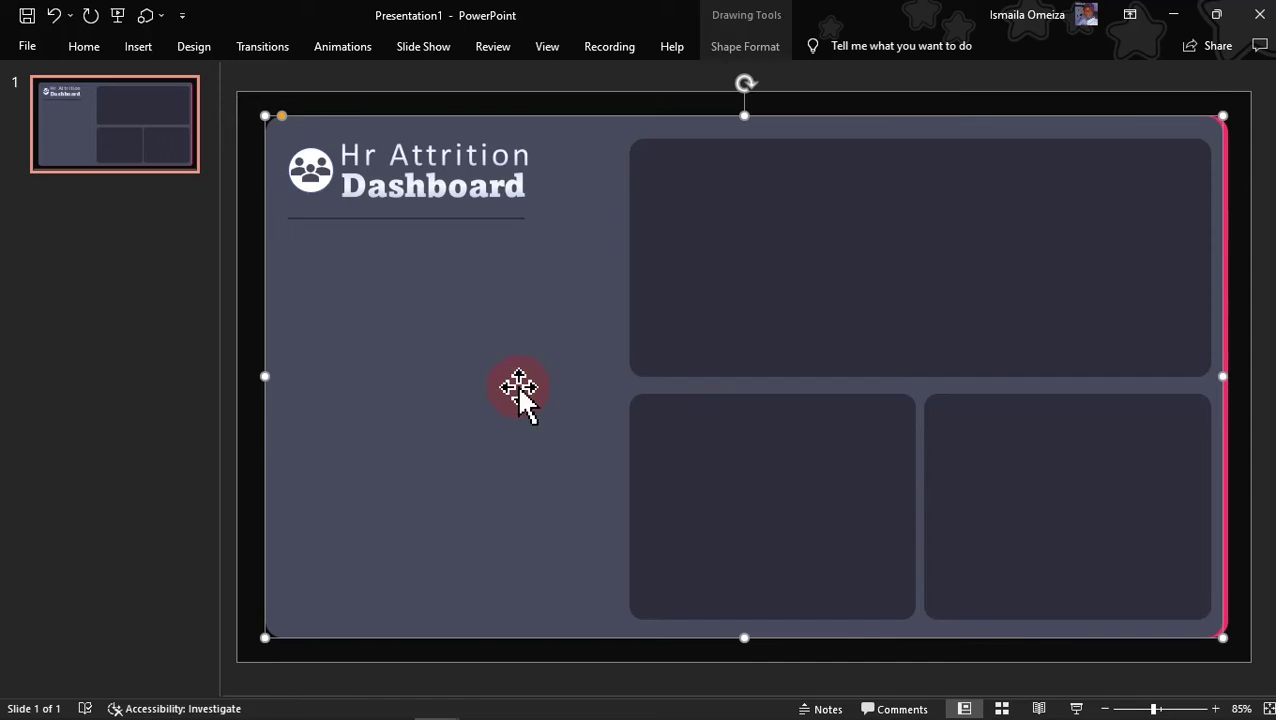
# - Start exporting the slide as a PNG image and choose the Downloads > New post > Hr Attrition Dashboard folder as its destination
pyautogui.click(245, 412)
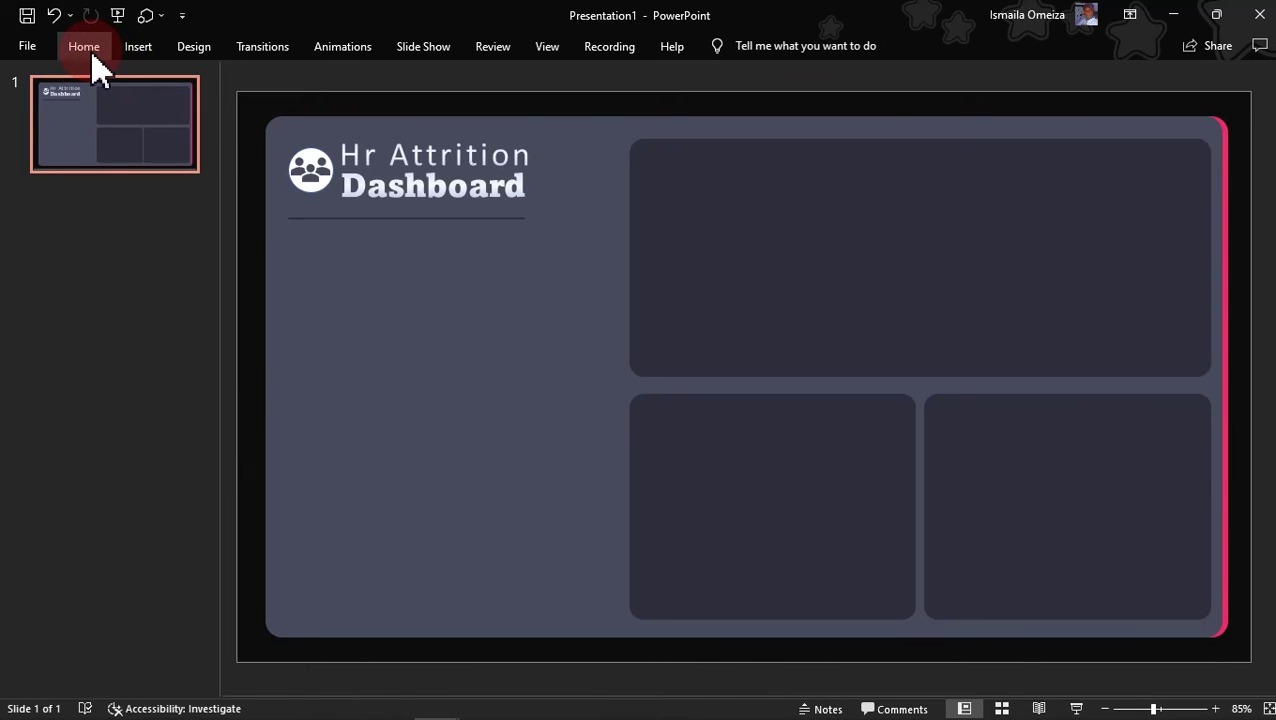
pyautogui.click(32, 48)
pyautogui.click(60, 418)
pyautogui.click(313, 410)
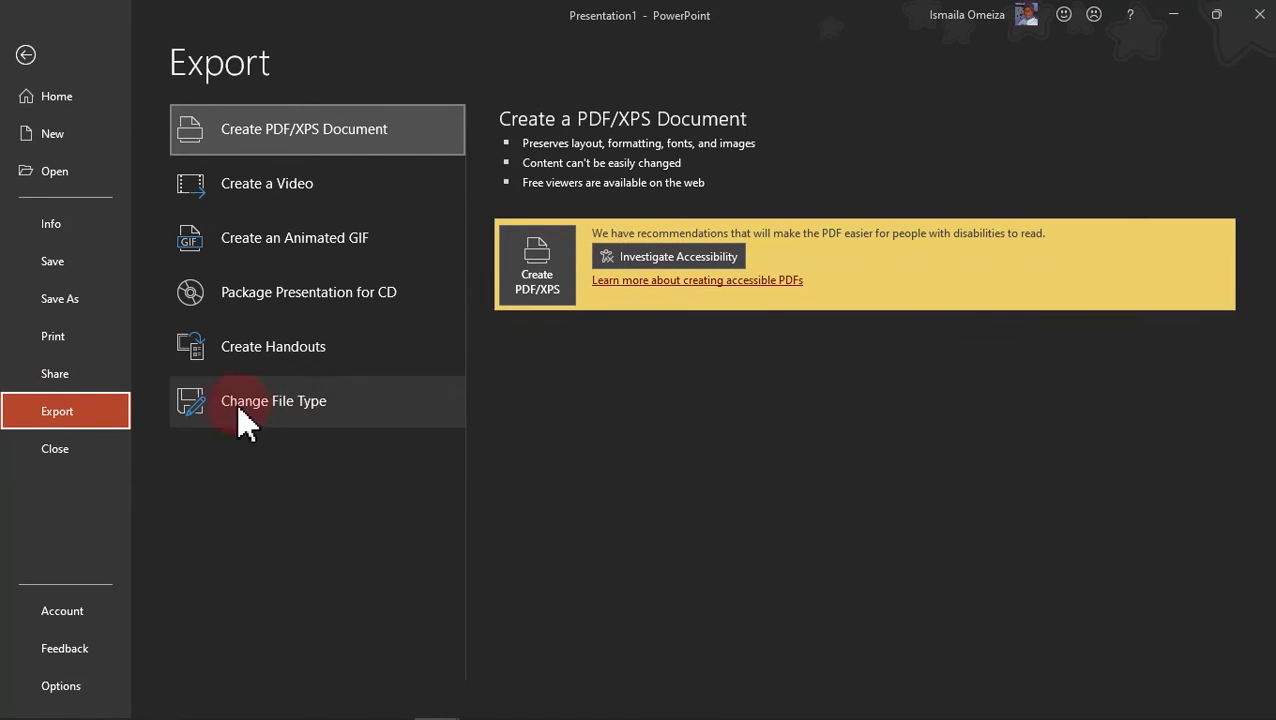
pyautogui.click(661, 375)
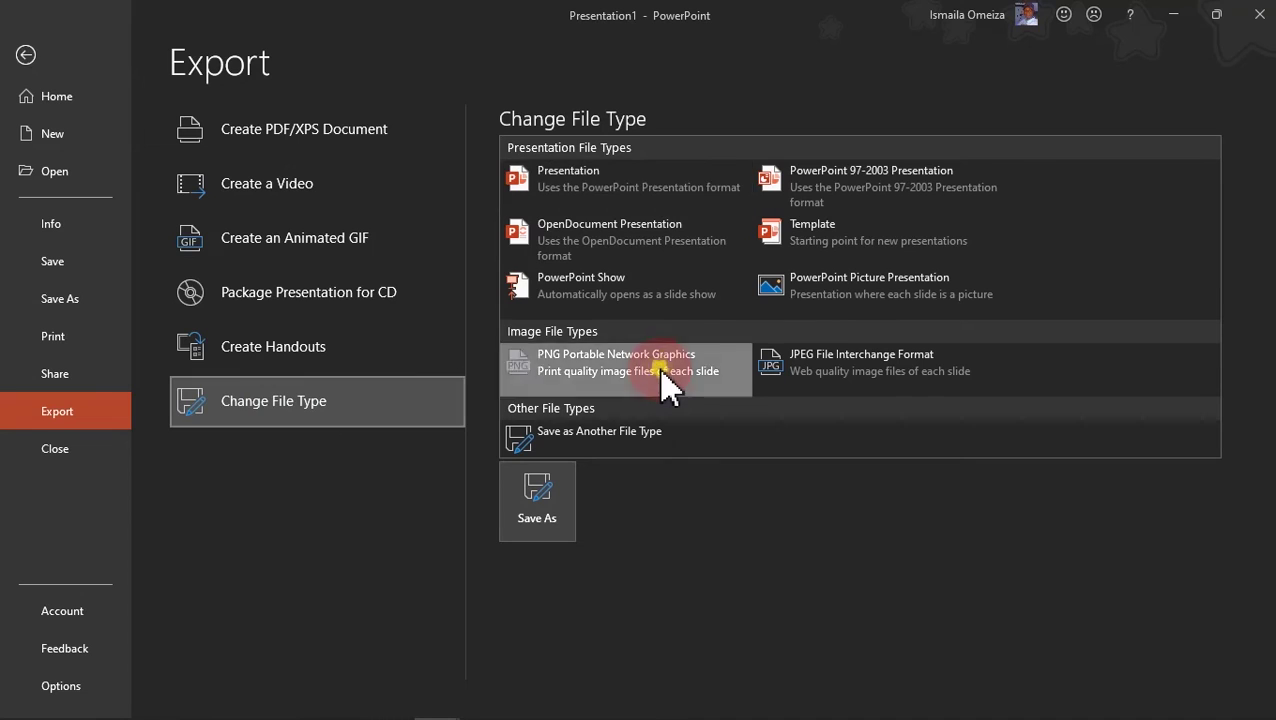
pyautogui.click(661, 375)
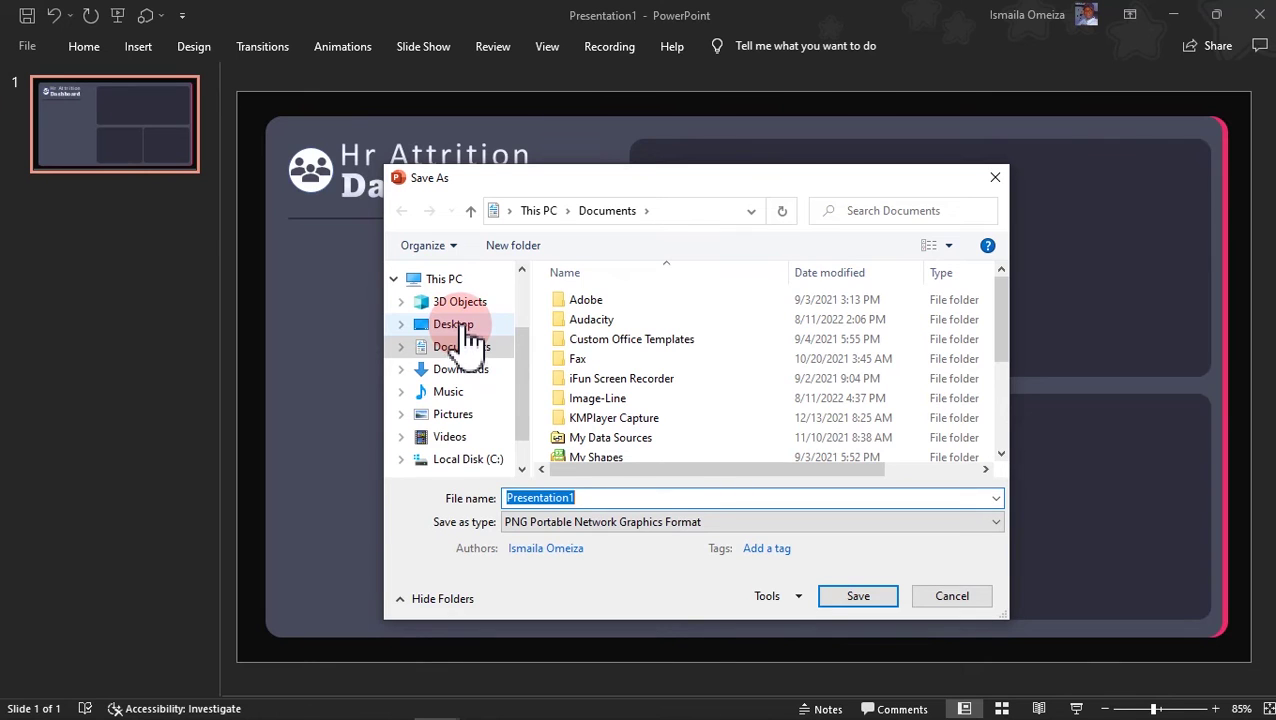
pyautogui.click(462, 369)
pyautogui.doubleClick(606, 328)
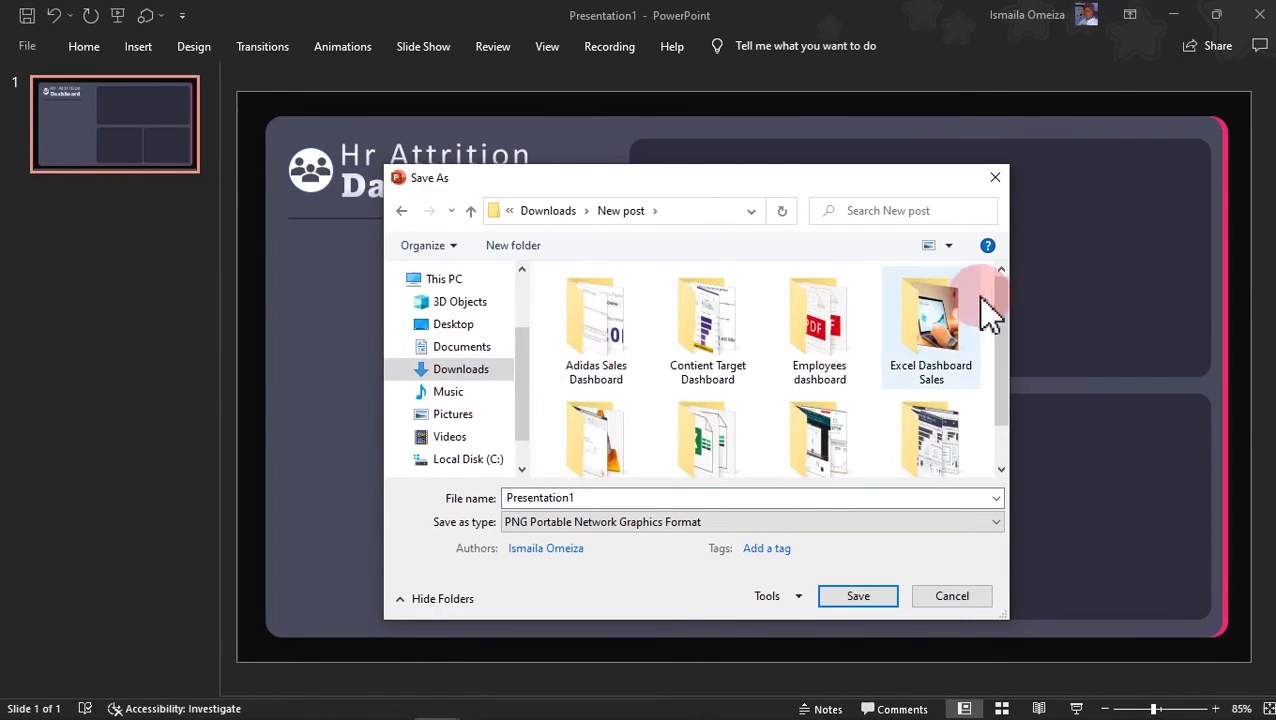
pyautogui.moveTo(1006, 320); pyautogui.dragTo(1002, 379)
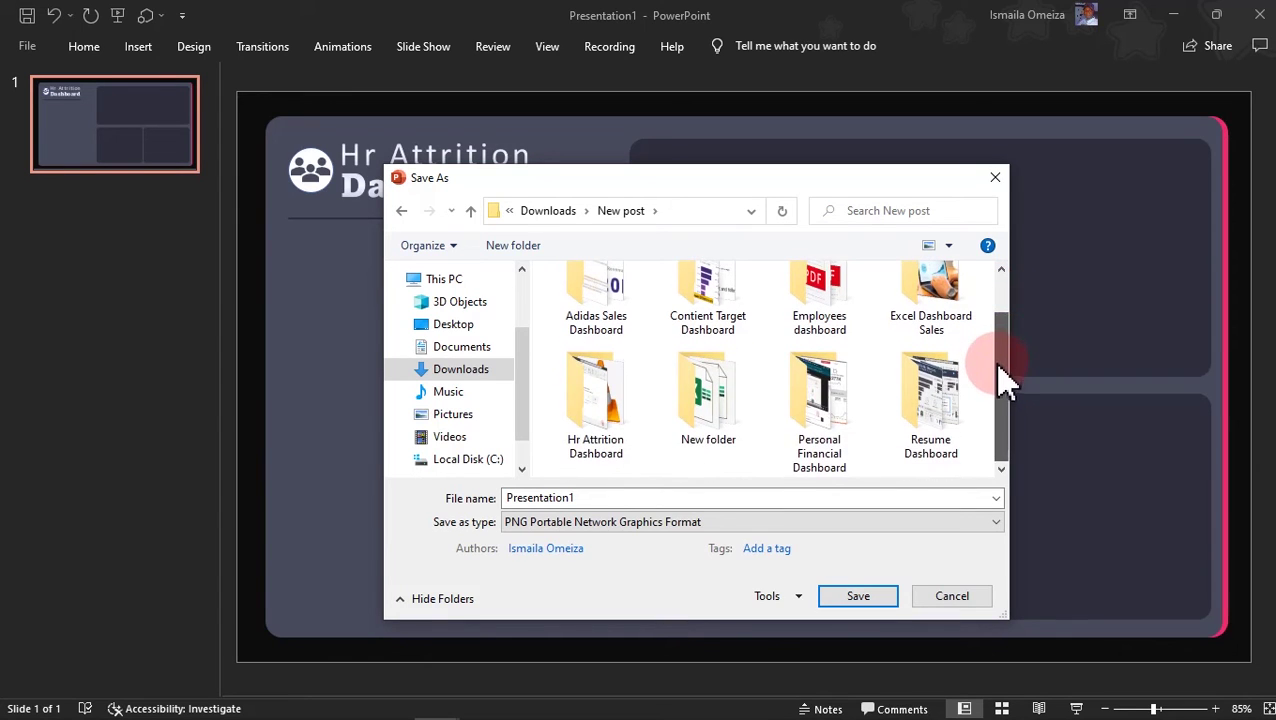
pyautogui.doubleClick(593, 432)
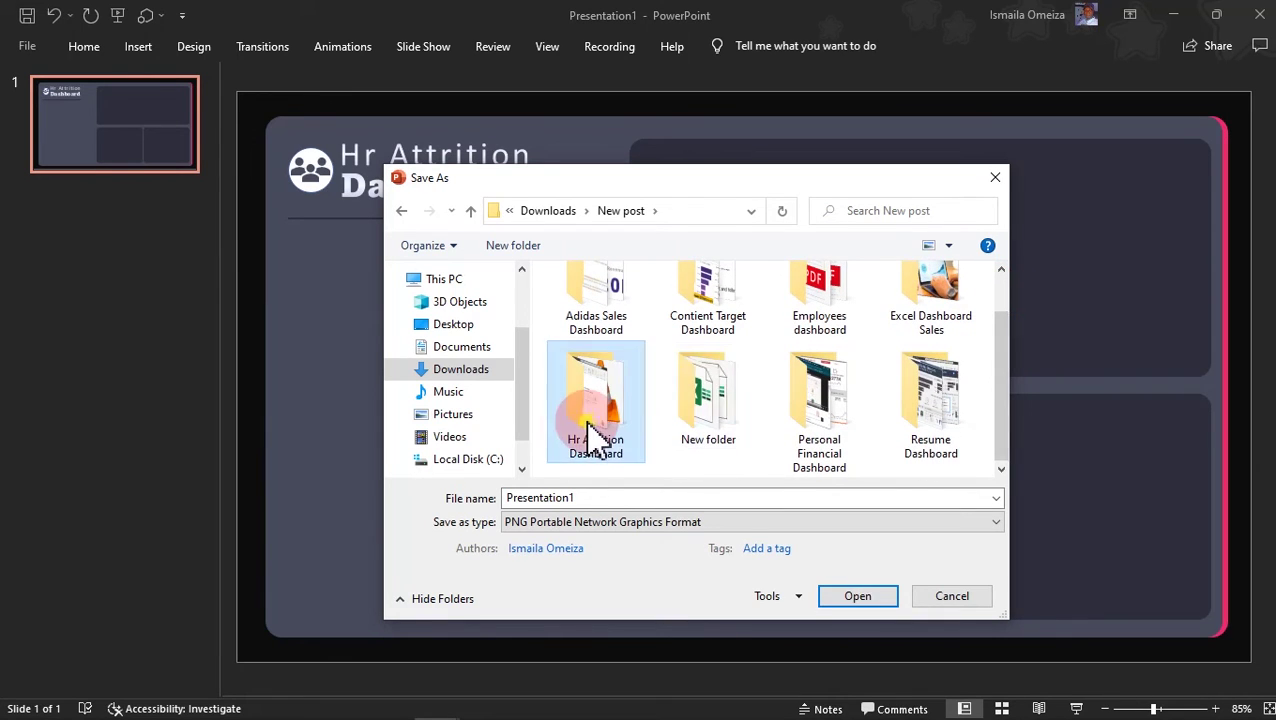
# - Name the image Templete 01, export only the current slide, and switch to the Power BI Desktop report
pyautogui.click(606, 497)
pyautogui.doubleClick(606, 497)
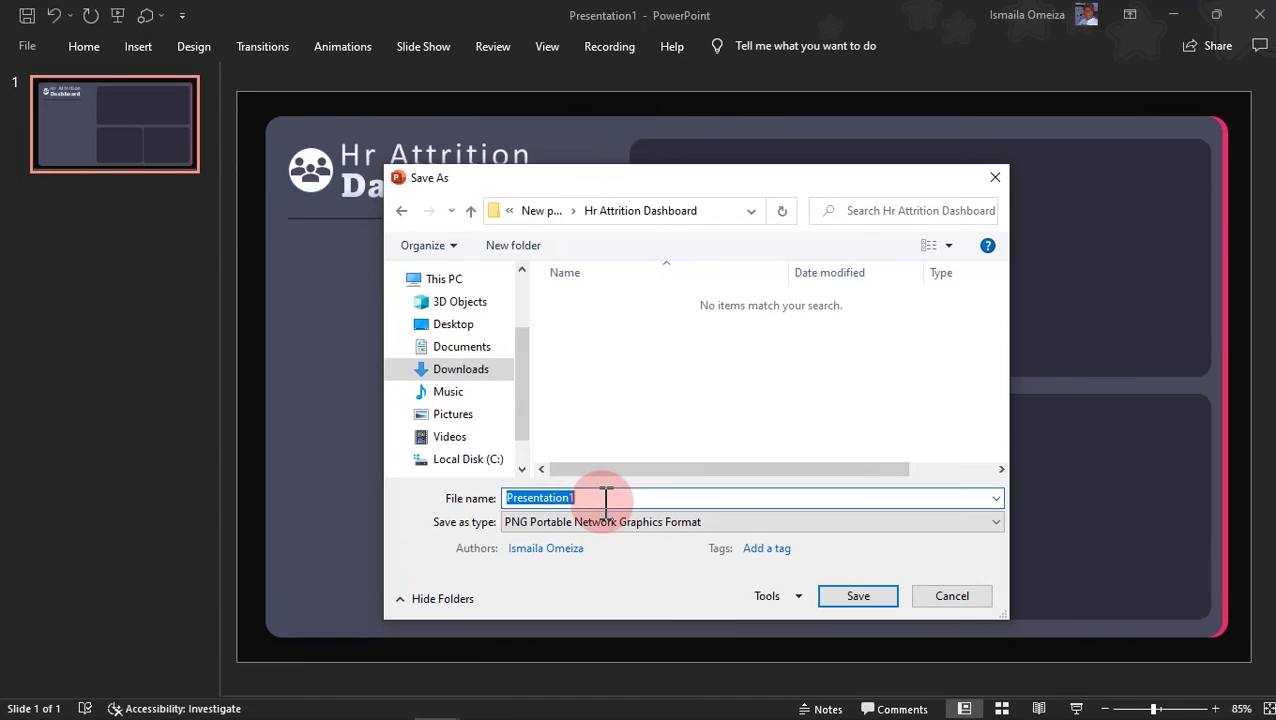
pyautogui.write('Temp')
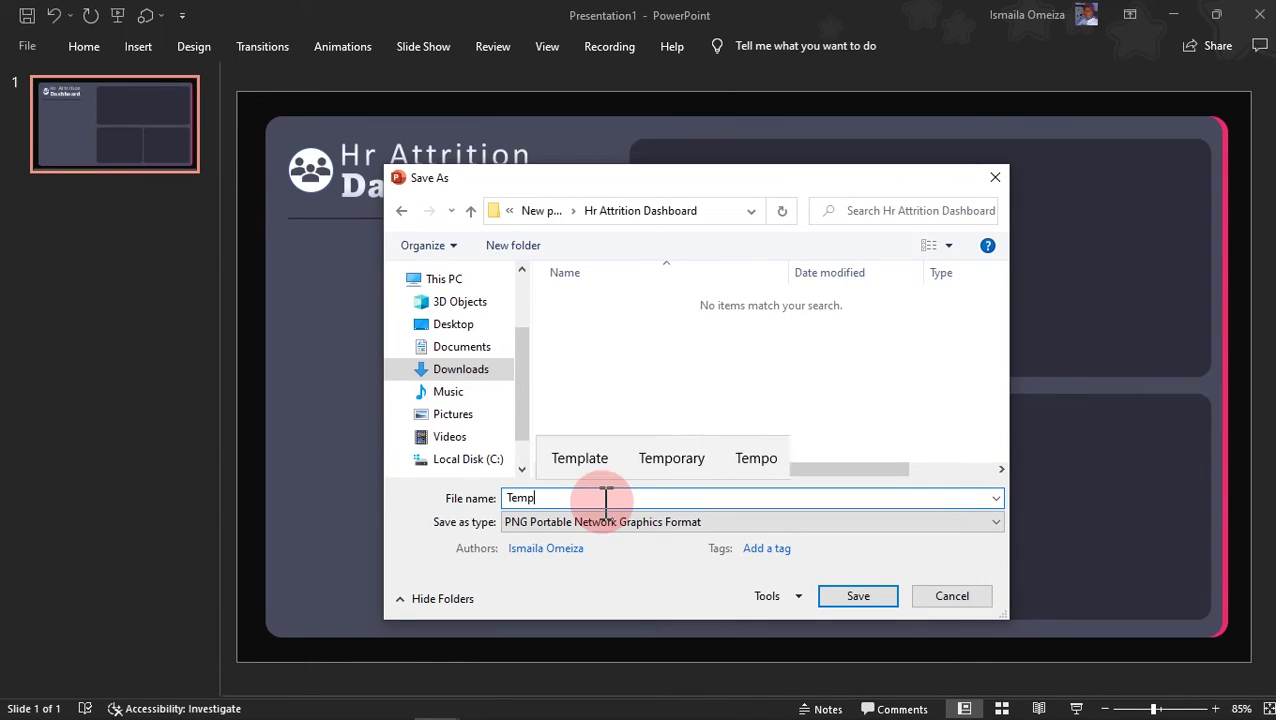
pyautogui.write('leate')
pyautogui.click(606, 497)
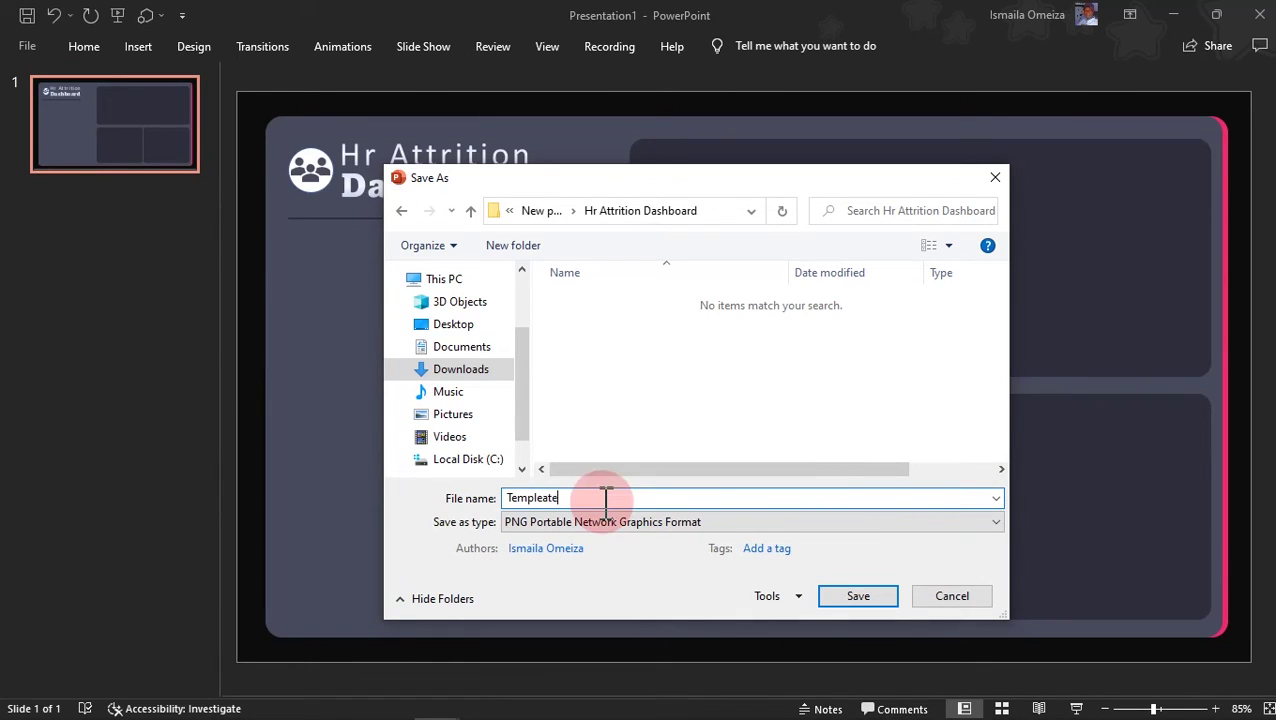
pyautogui.write('te 0')
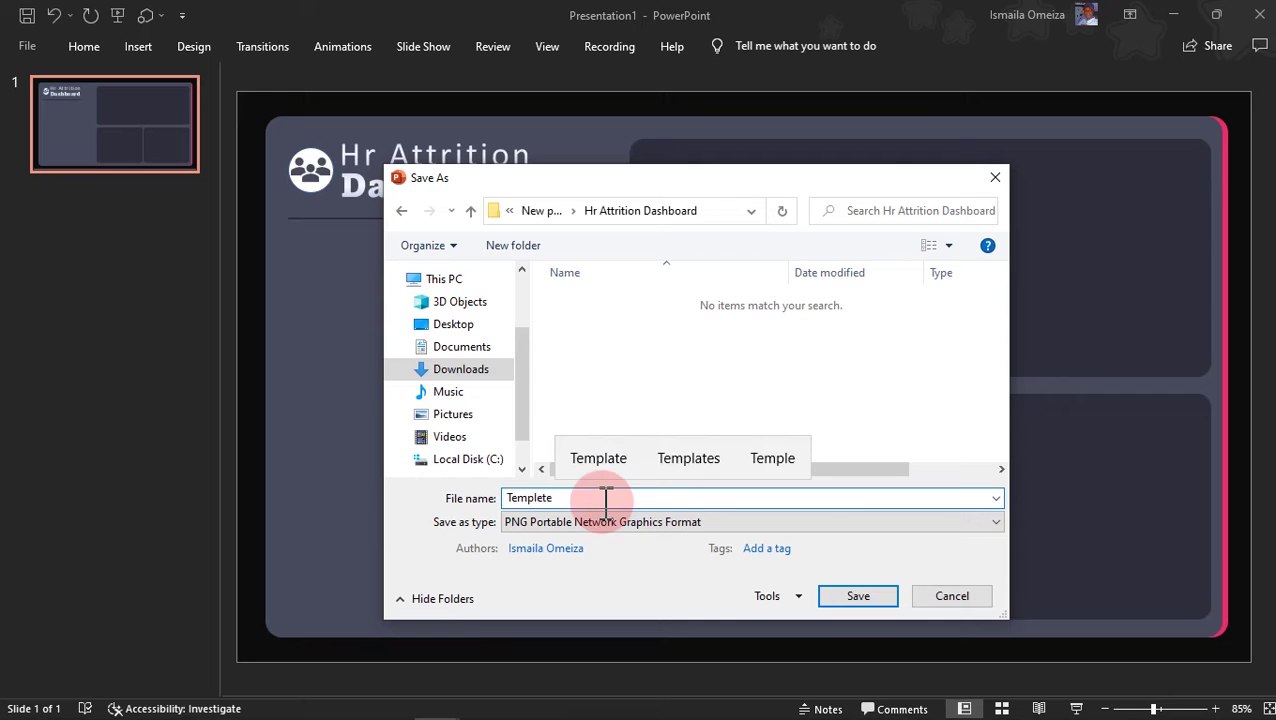
pyautogui.write('1')
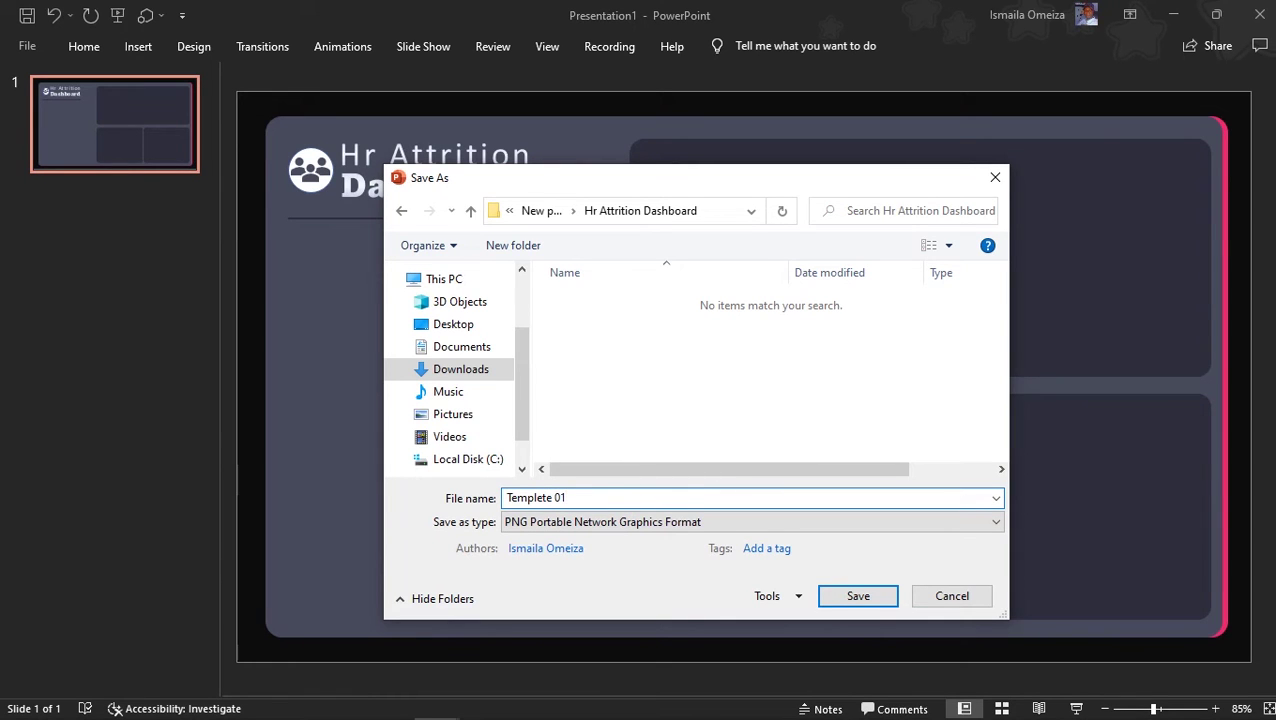
pyautogui.press('Return')
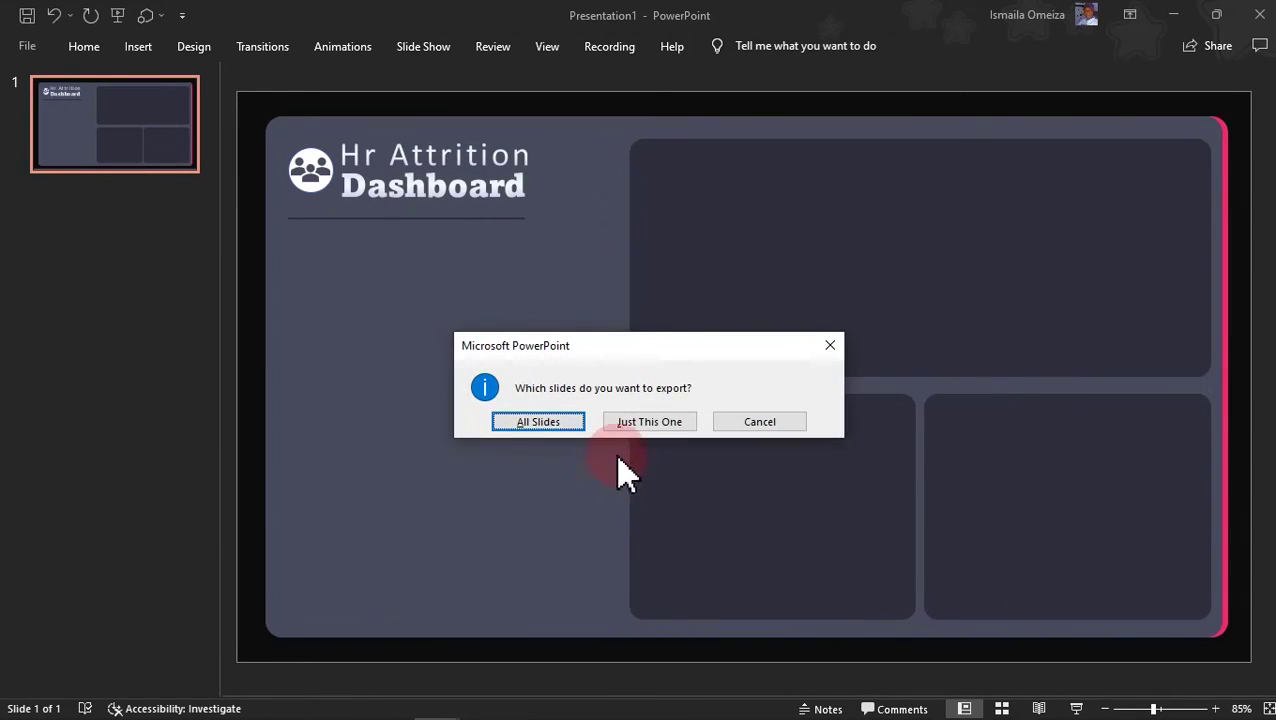
pyautogui.click(649, 422)
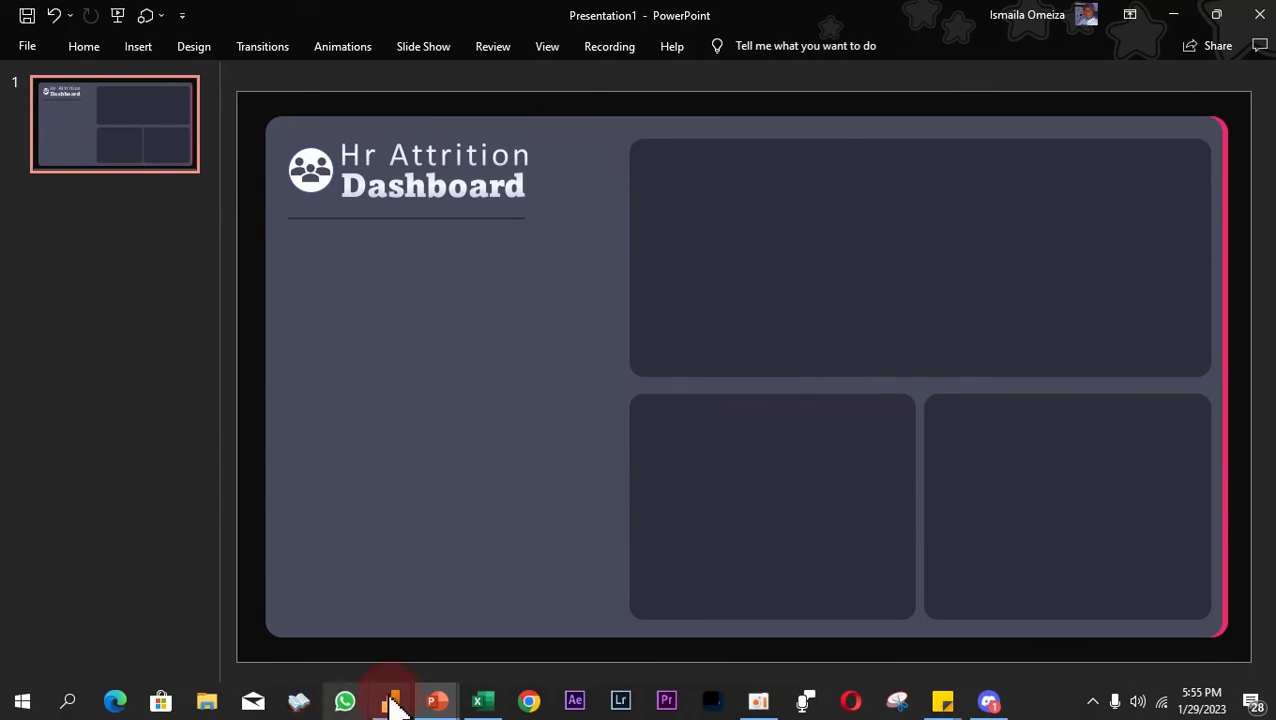
pyautogui.moveTo(392, 703)
pyautogui.click(455, 635)
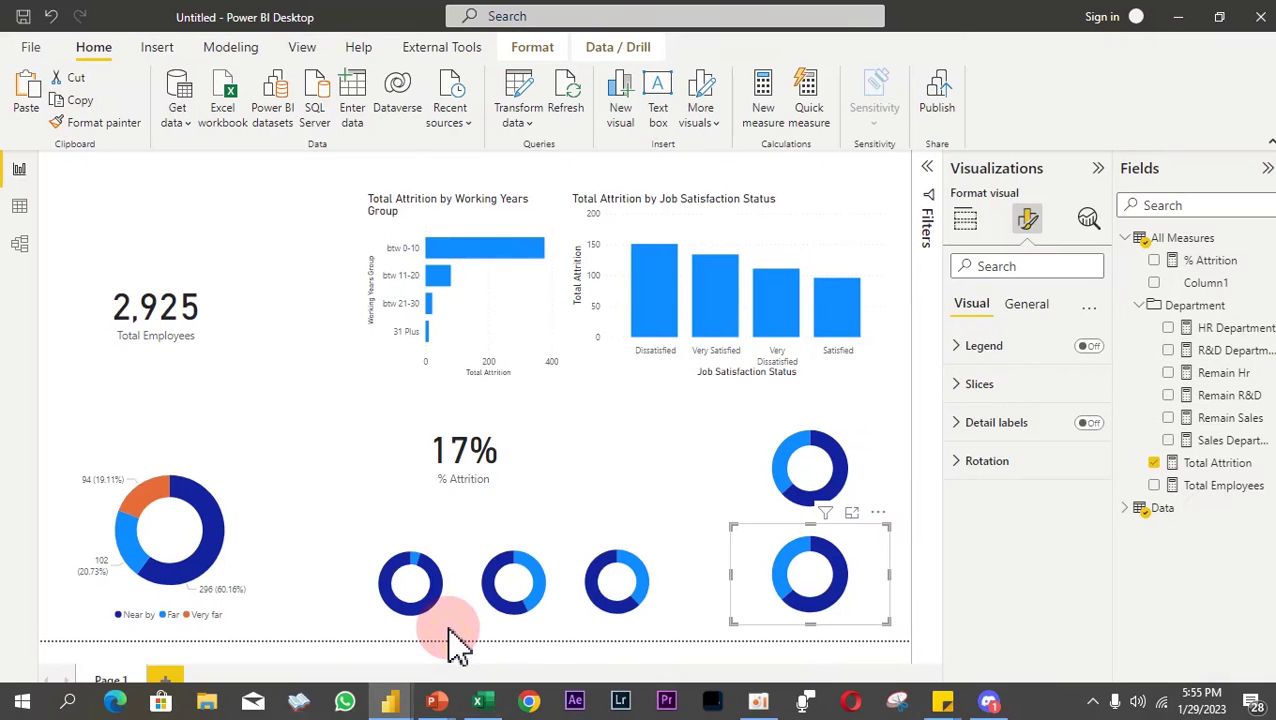
pyautogui.click(266, 230)
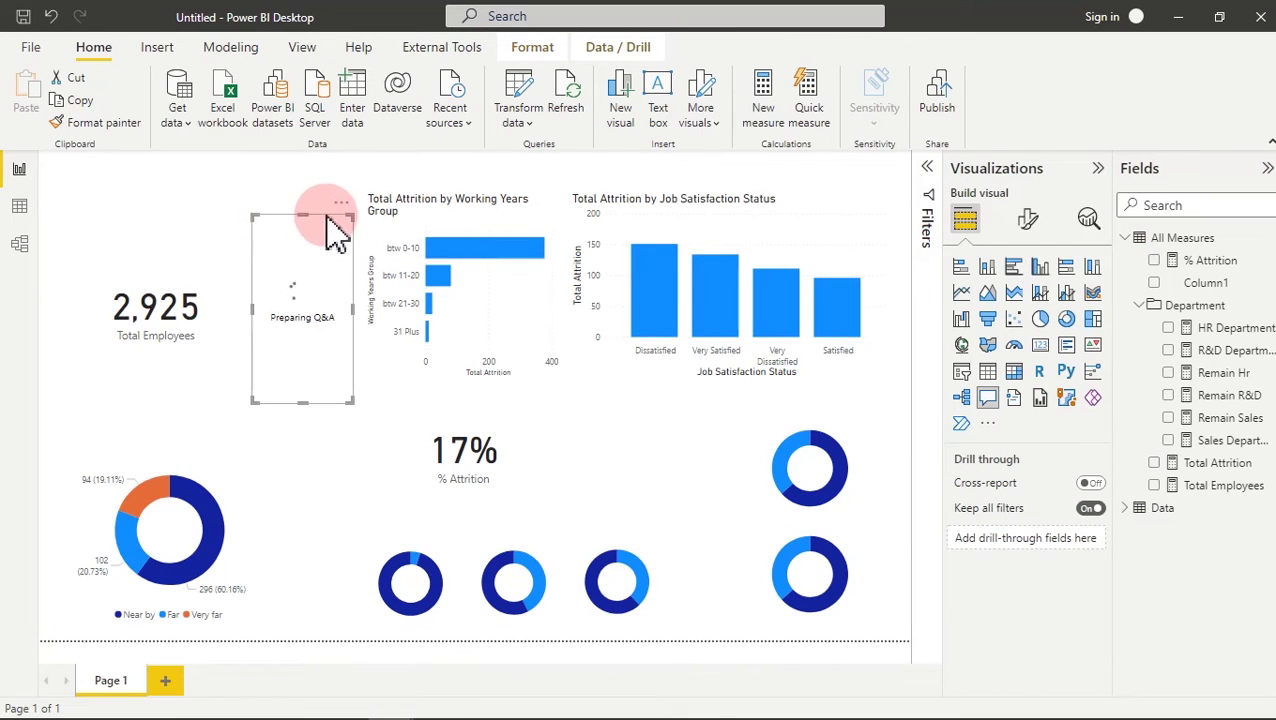
pyautogui.click(341, 205)
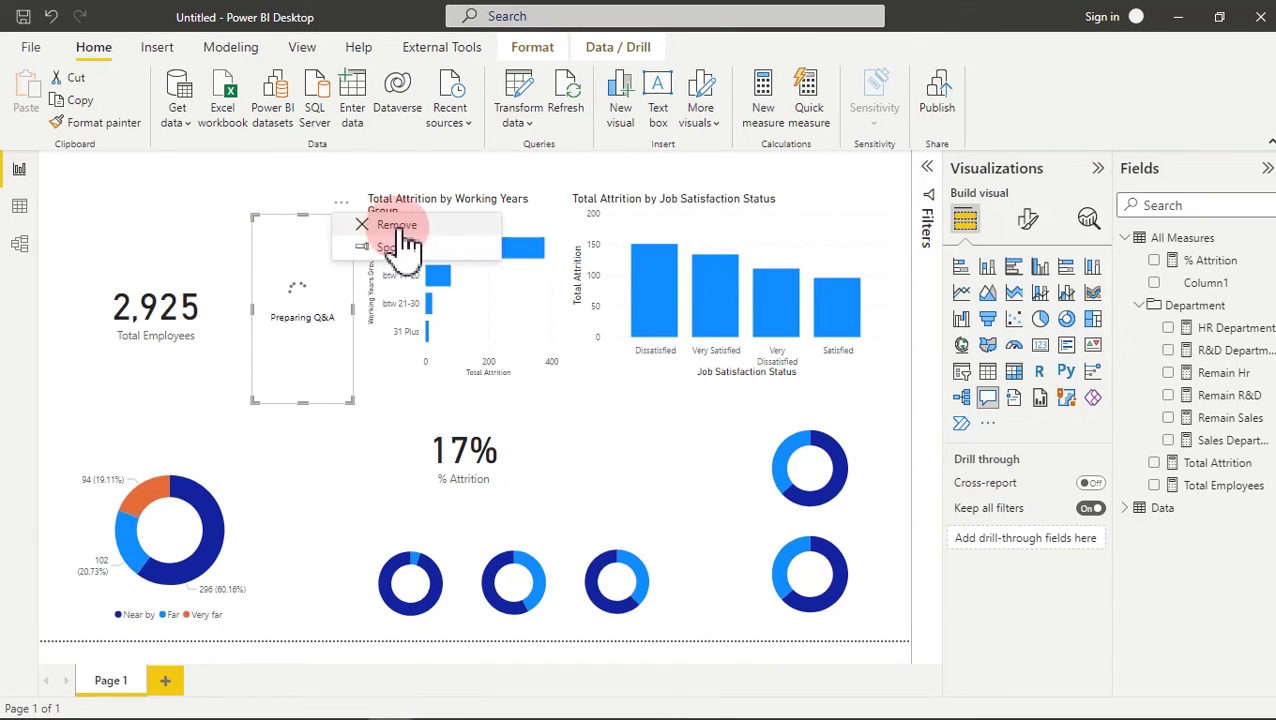
pyautogui.click(398, 226)
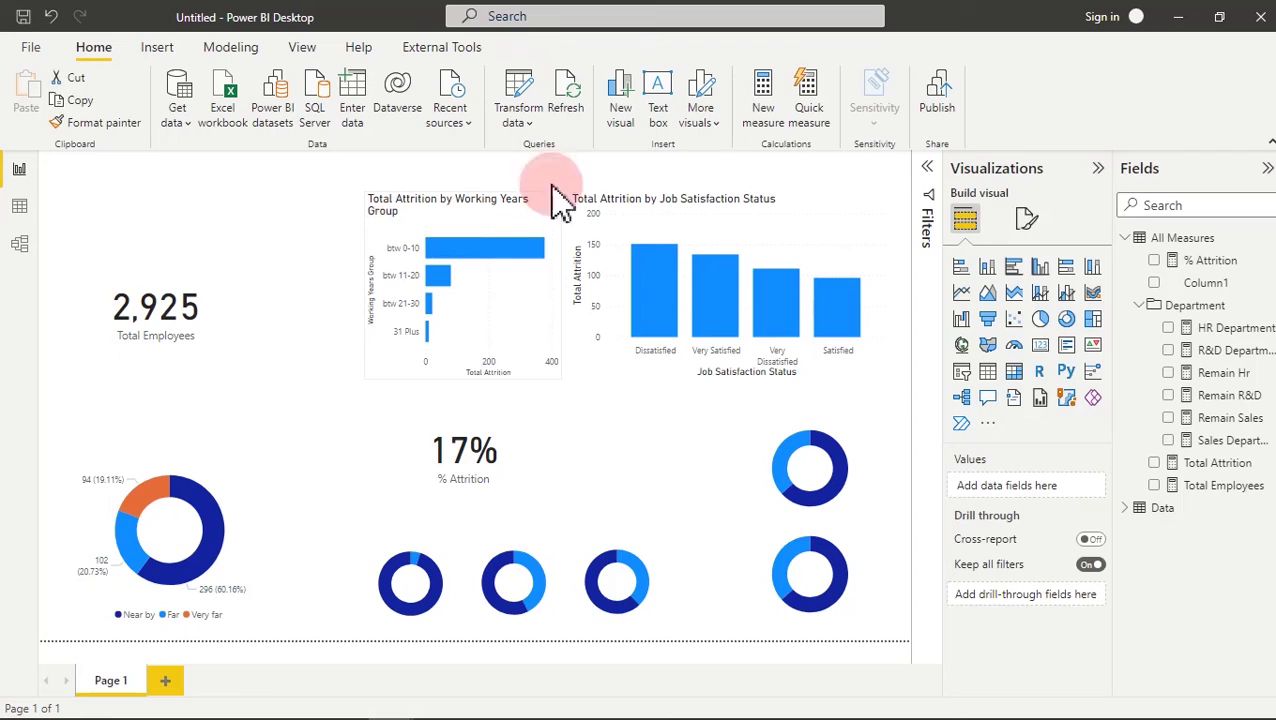
# - Set the report page's canvas background to the Templete 01 image with 0% transparency
pyautogui.click(1030, 218)
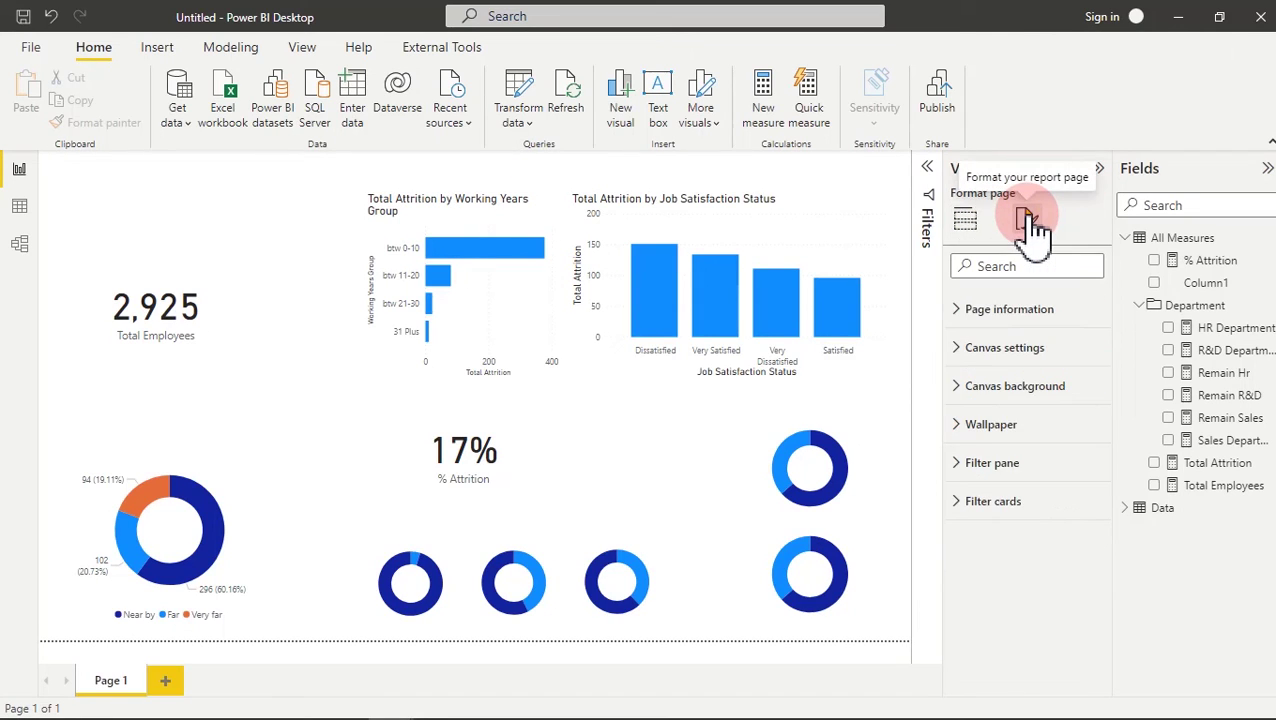
pyautogui.click(1008, 390)
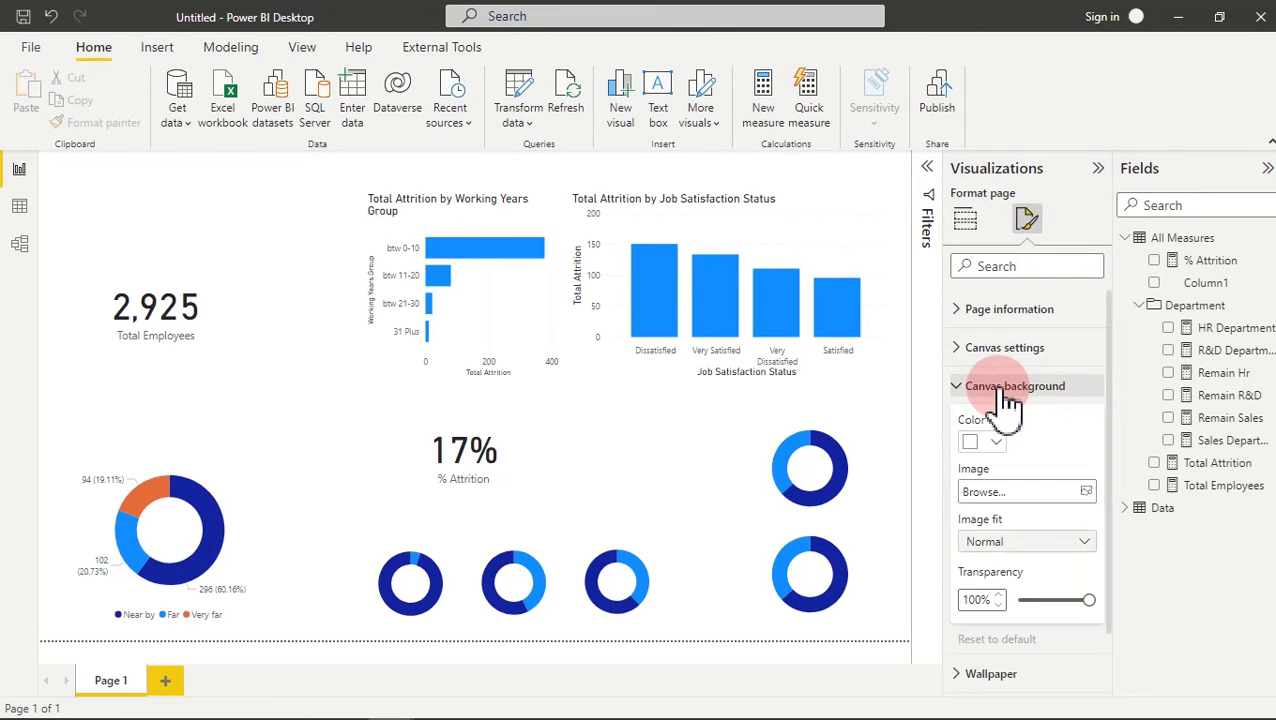
pyautogui.click(1087, 493)
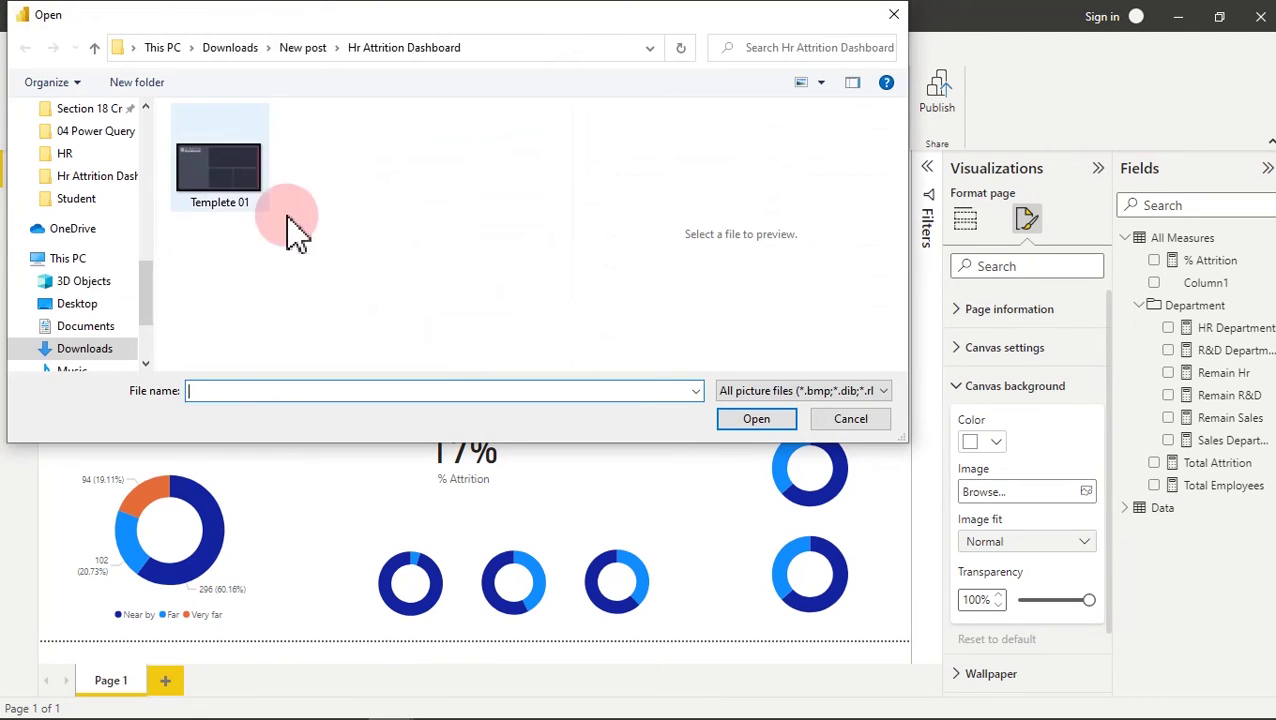
pyautogui.doubleClick(222, 180)
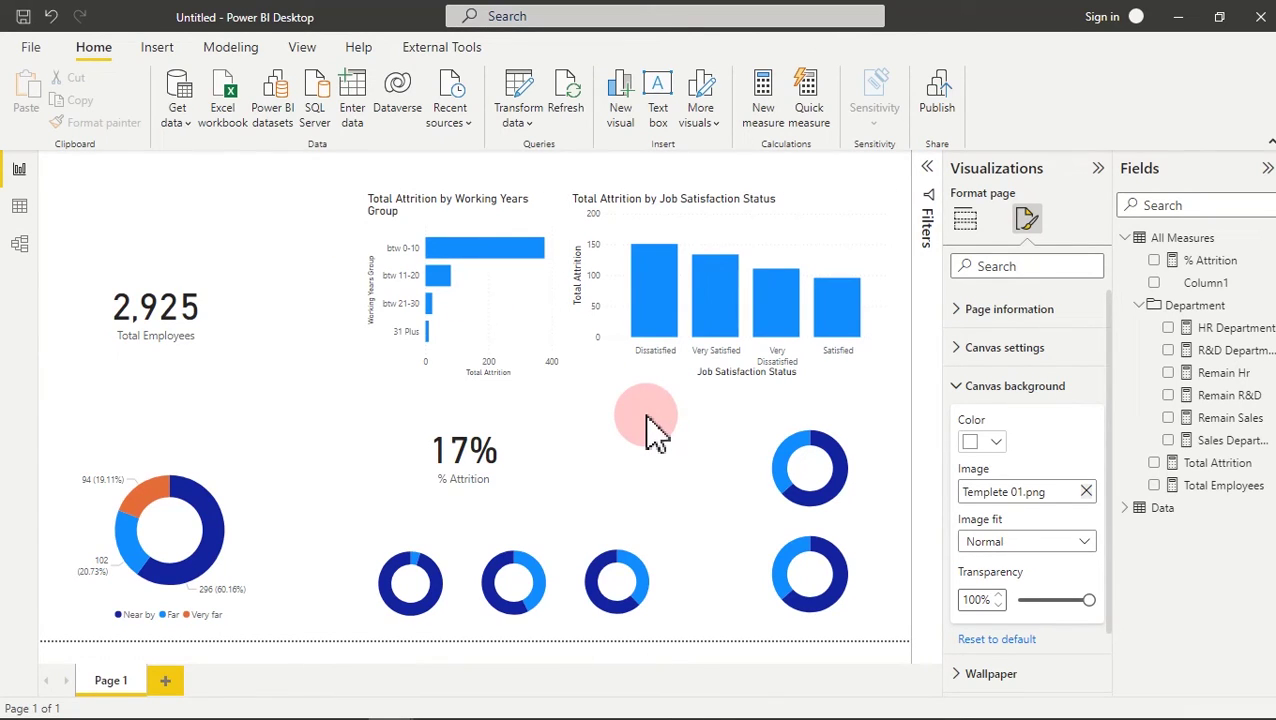
pyautogui.click(1089, 601)
pyautogui.moveTo(1089, 604); pyautogui.dragTo(947, 630)
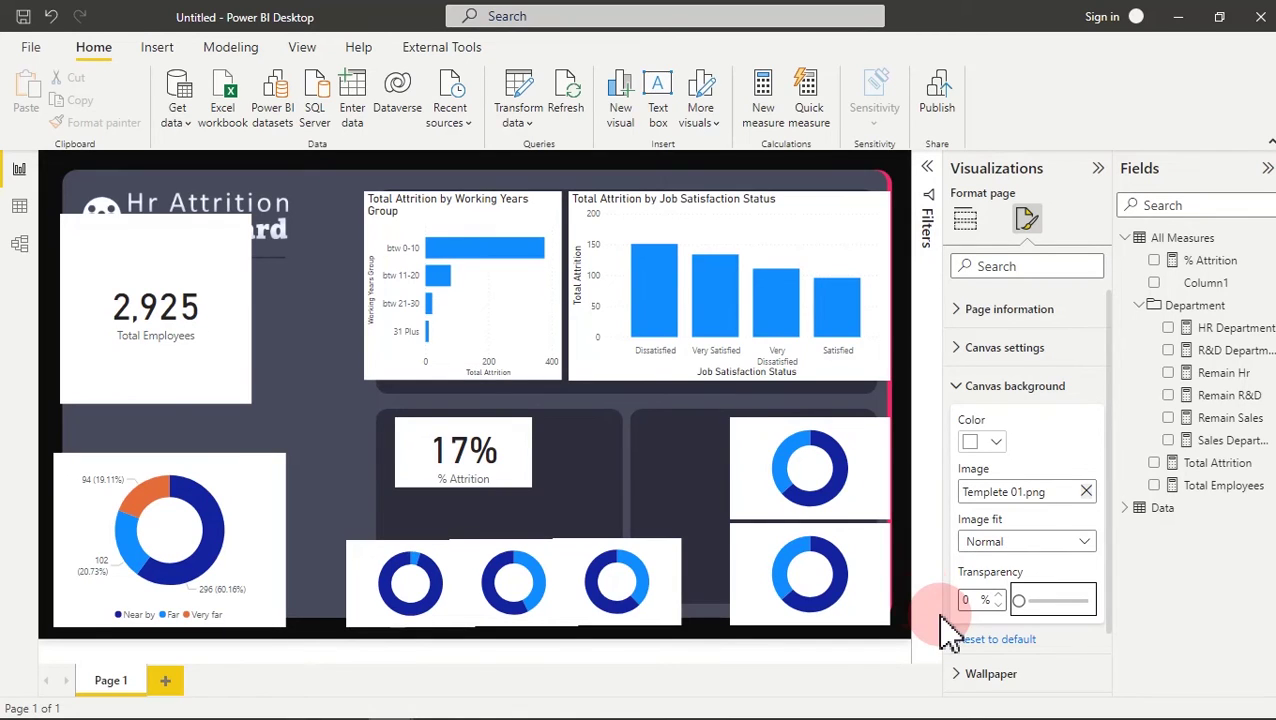
# - Turn off the background of the Total Employees card
pyautogui.click(220, 272)
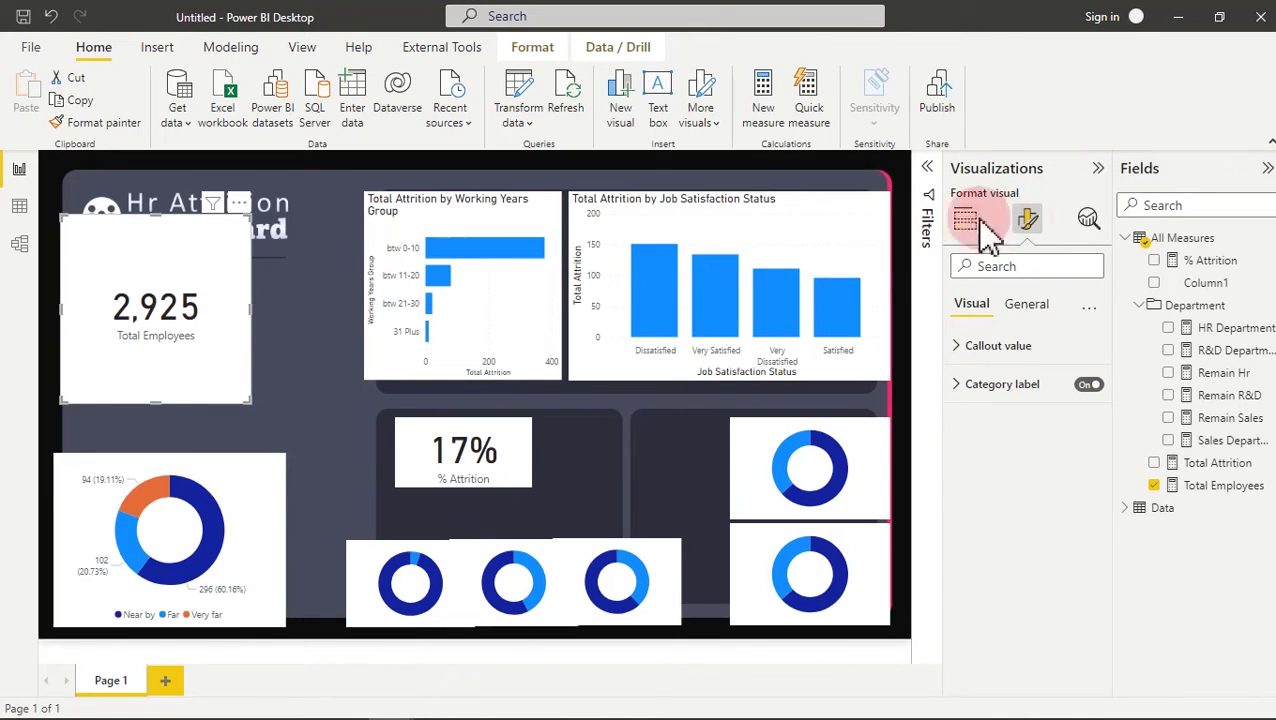
pyautogui.click(1030, 310)
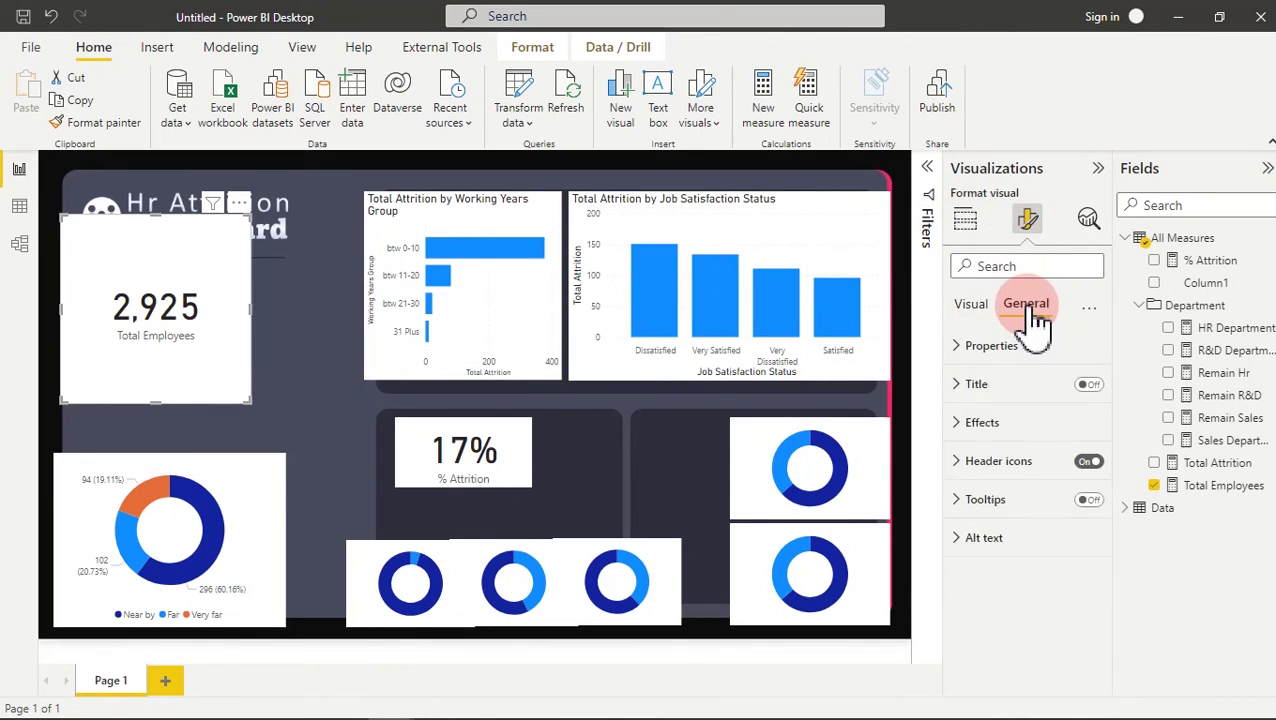
pyautogui.click(1062, 428)
pyautogui.click(1081, 461)
pyautogui.click(1081, 461)
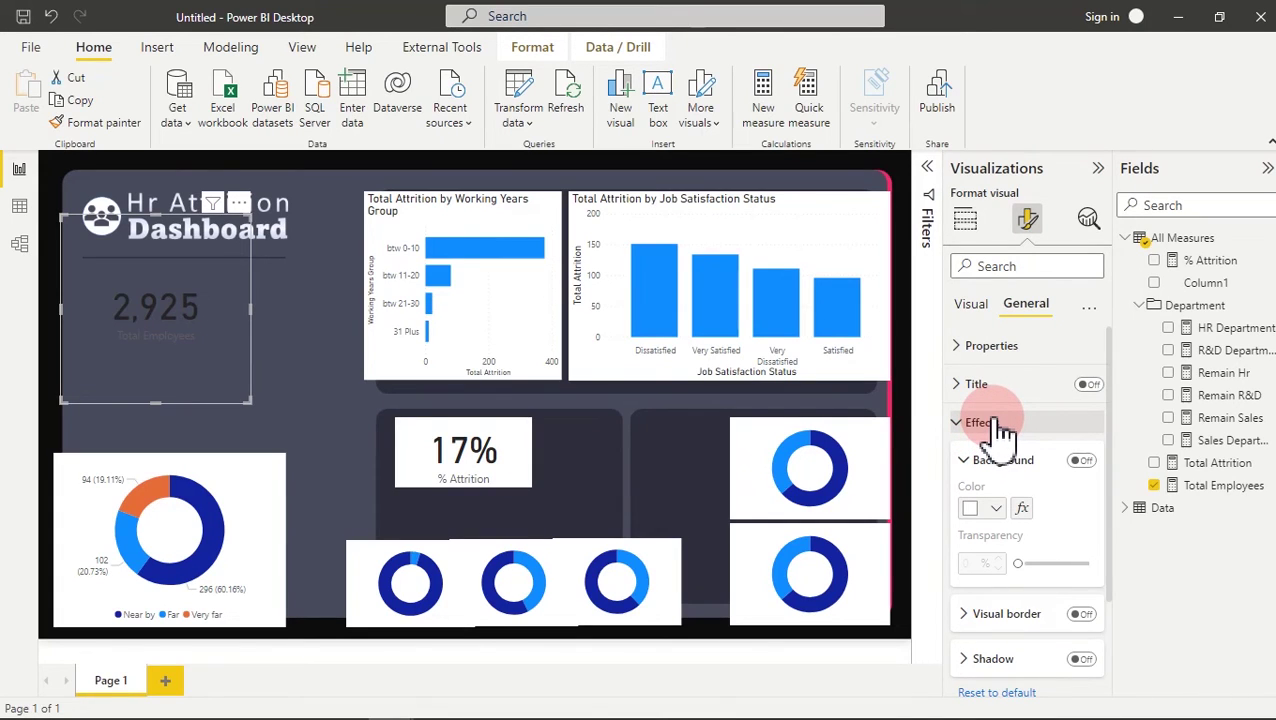
# - Turn off the Total Employees card's category label and set its callout value colour to white
pyautogui.click(971, 304)
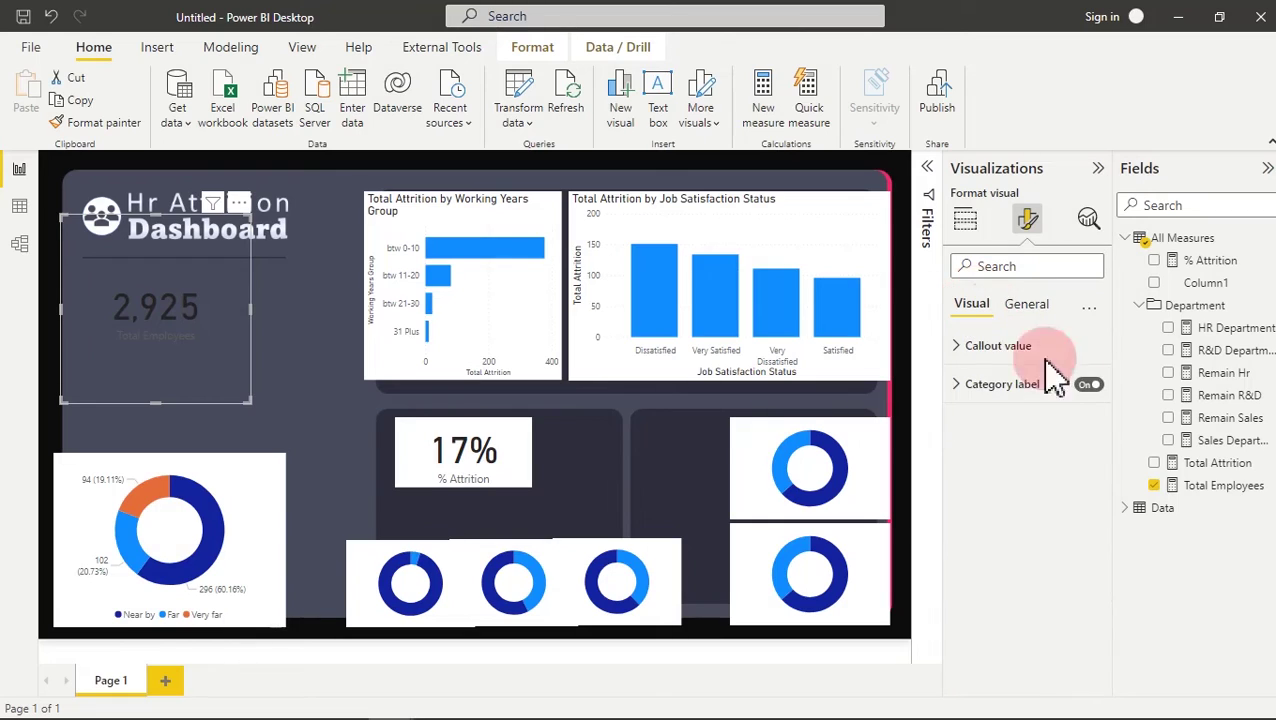
pyautogui.click(1090, 386)
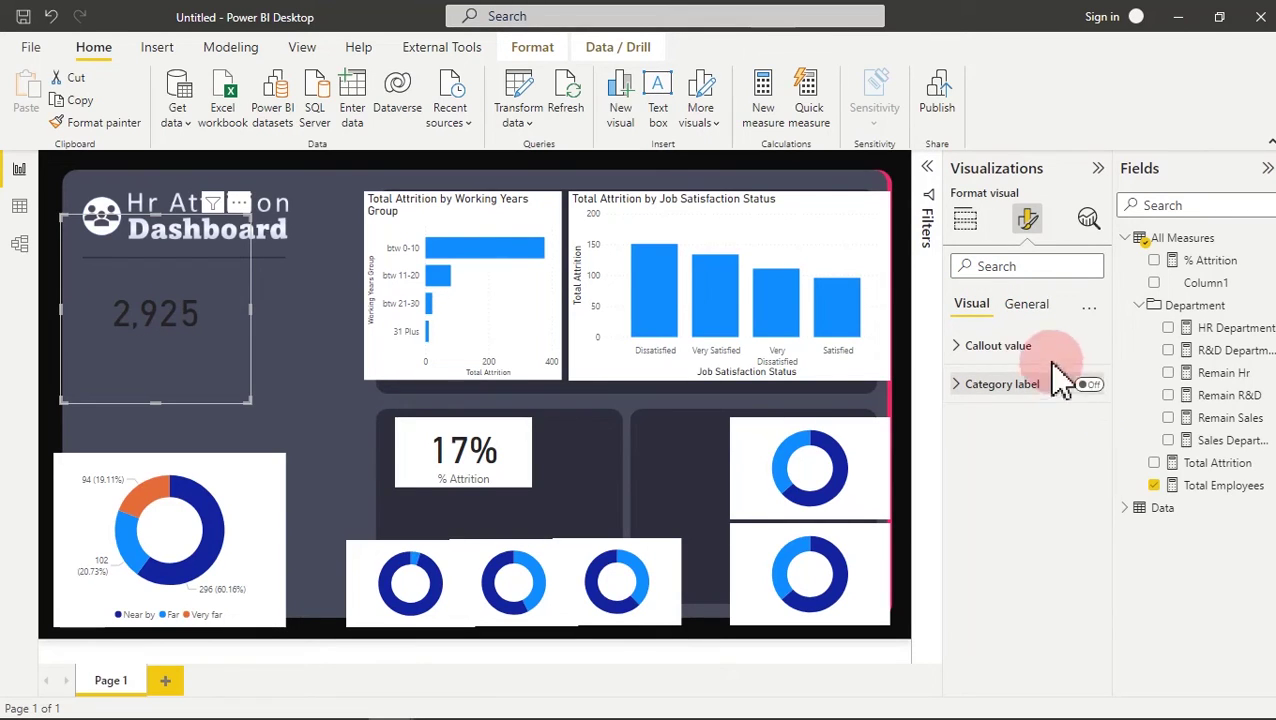
pyautogui.click(1028, 346)
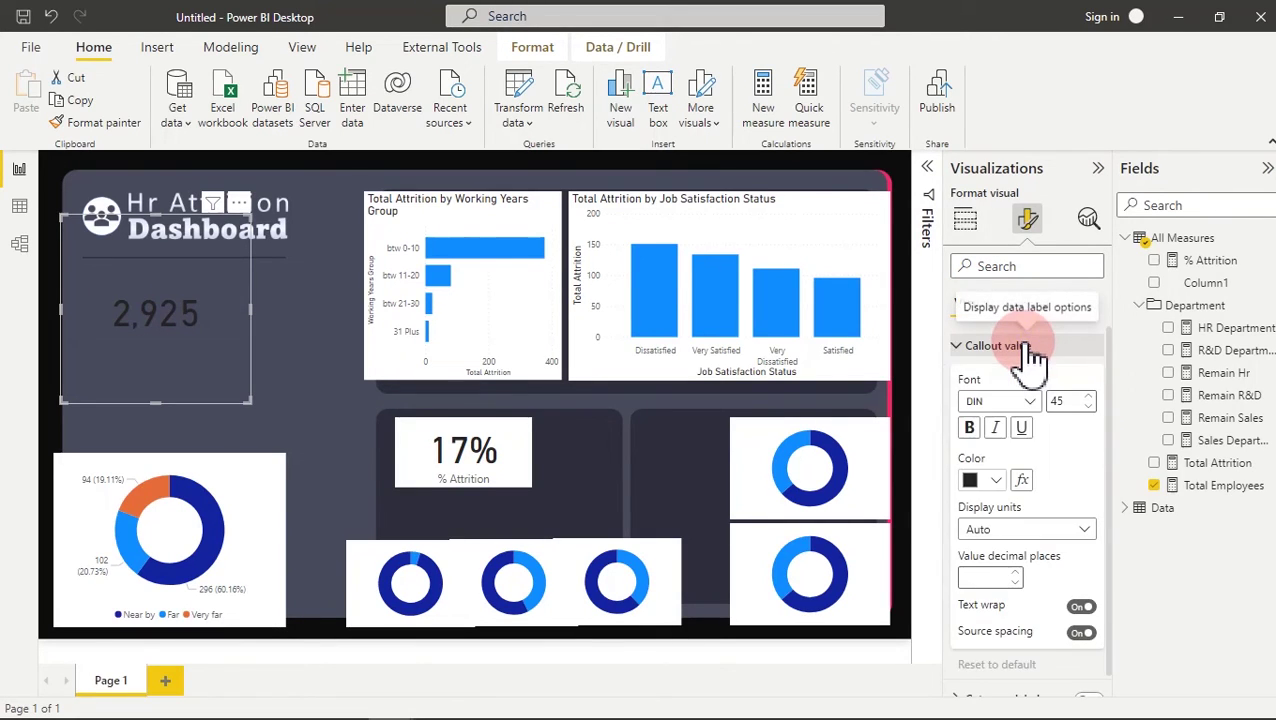
pyautogui.click(1000, 486)
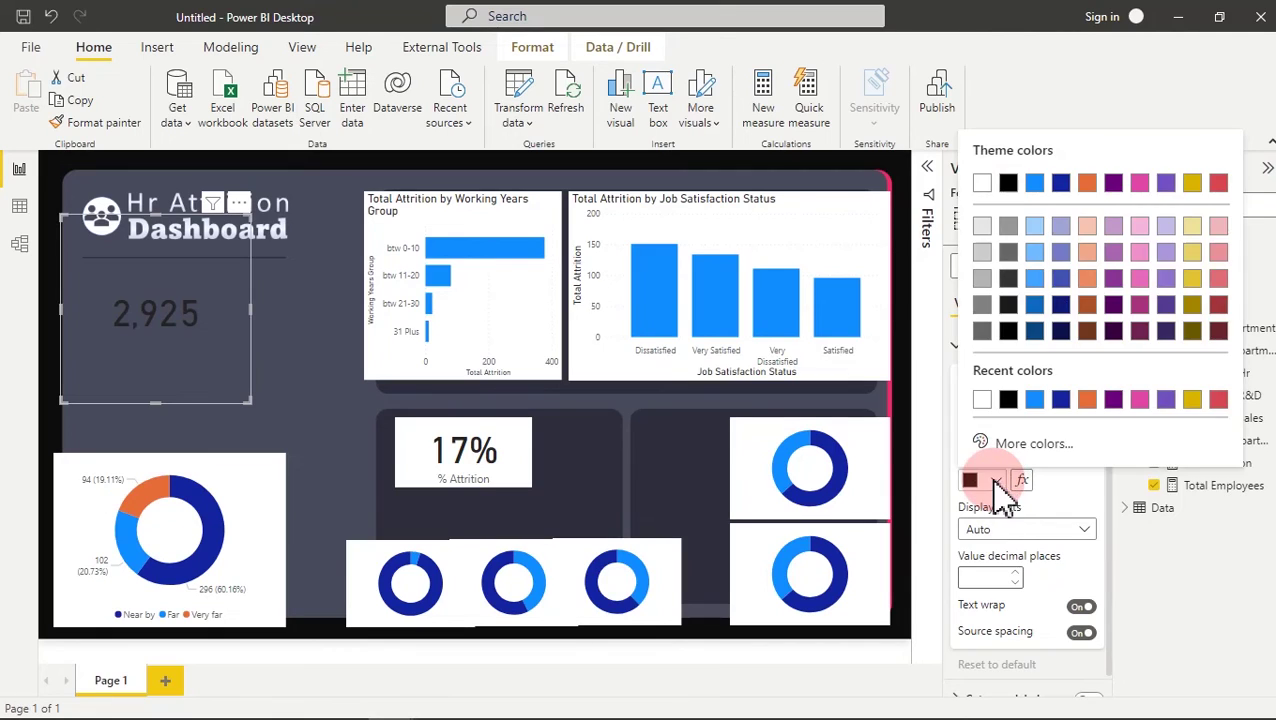
pyautogui.click(983, 401)
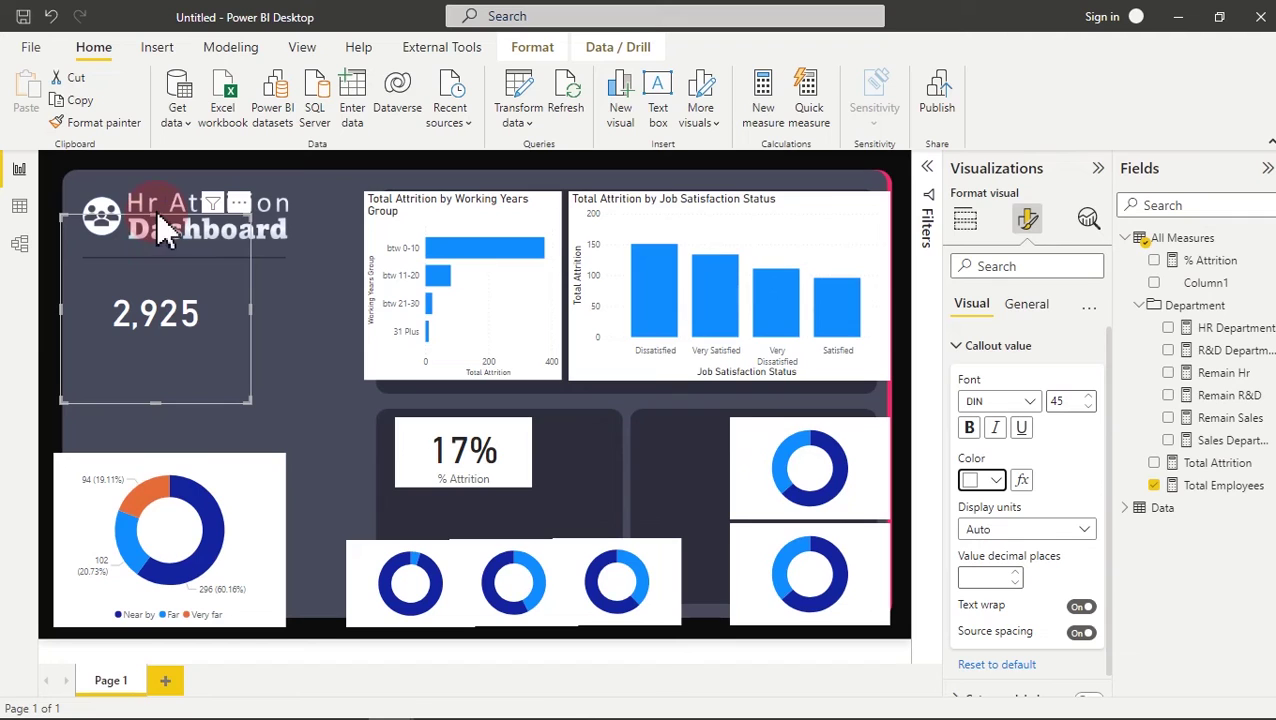
# - Shrink the Total Employees card's height to fit the number and place it midway between the heading line and the distance donut
pyautogui.moveTo(155, 217); pyautogui.dragTo(97, 390)
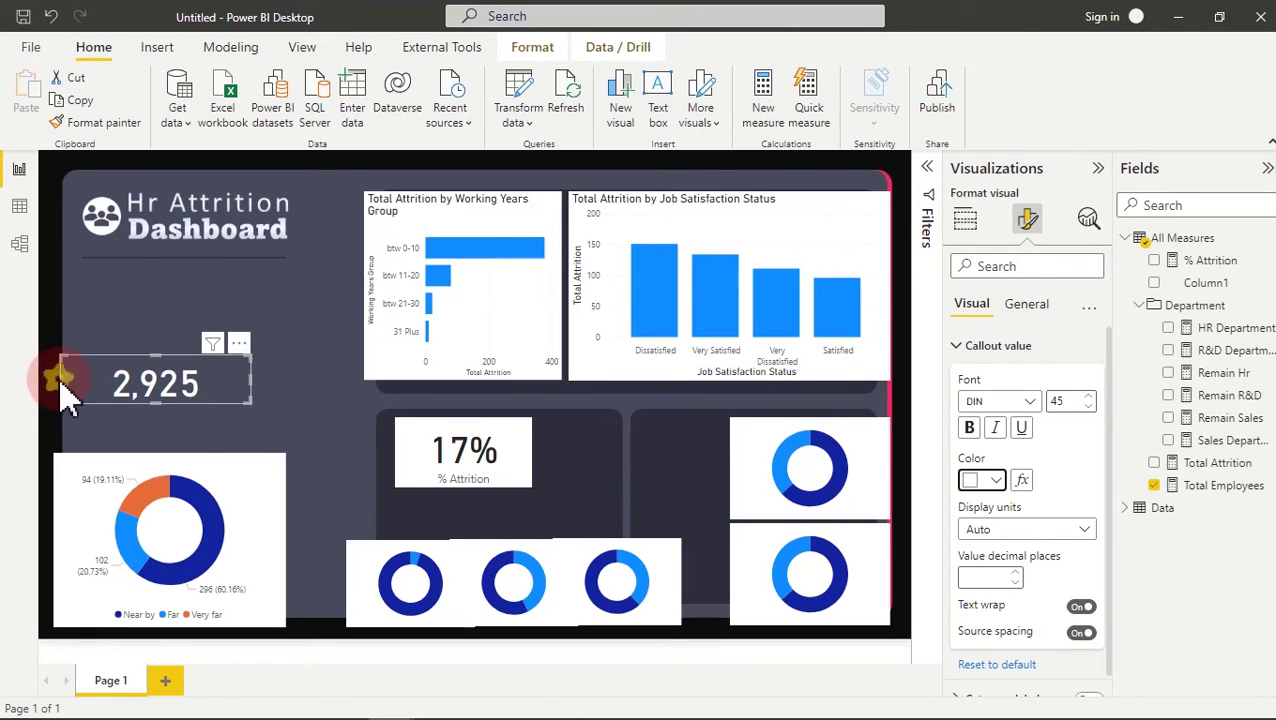
pyautogui.click(62, 390)
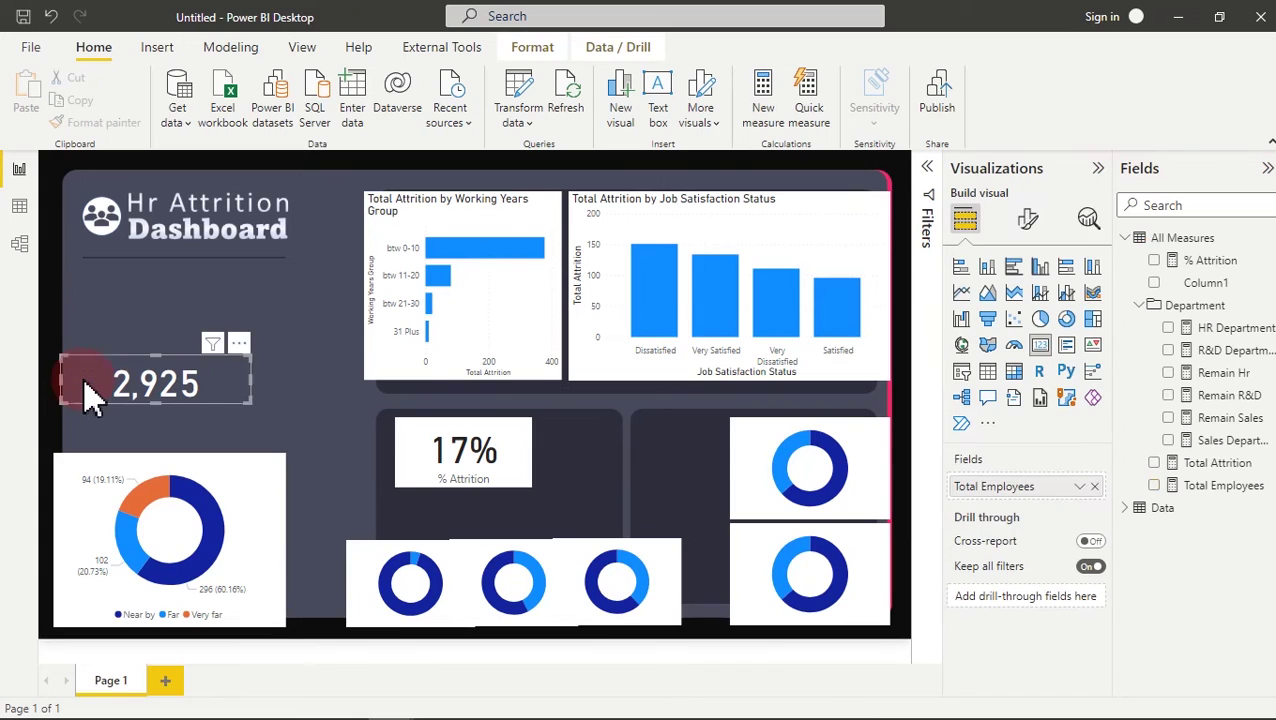
pyautogui.moveTo(88, 395); pyautogui.dragTo(122, 372)
# - Turn off the background of the Working Years Group and Job Satisfaction Status bar charts
pyautogui.click(428, 212)
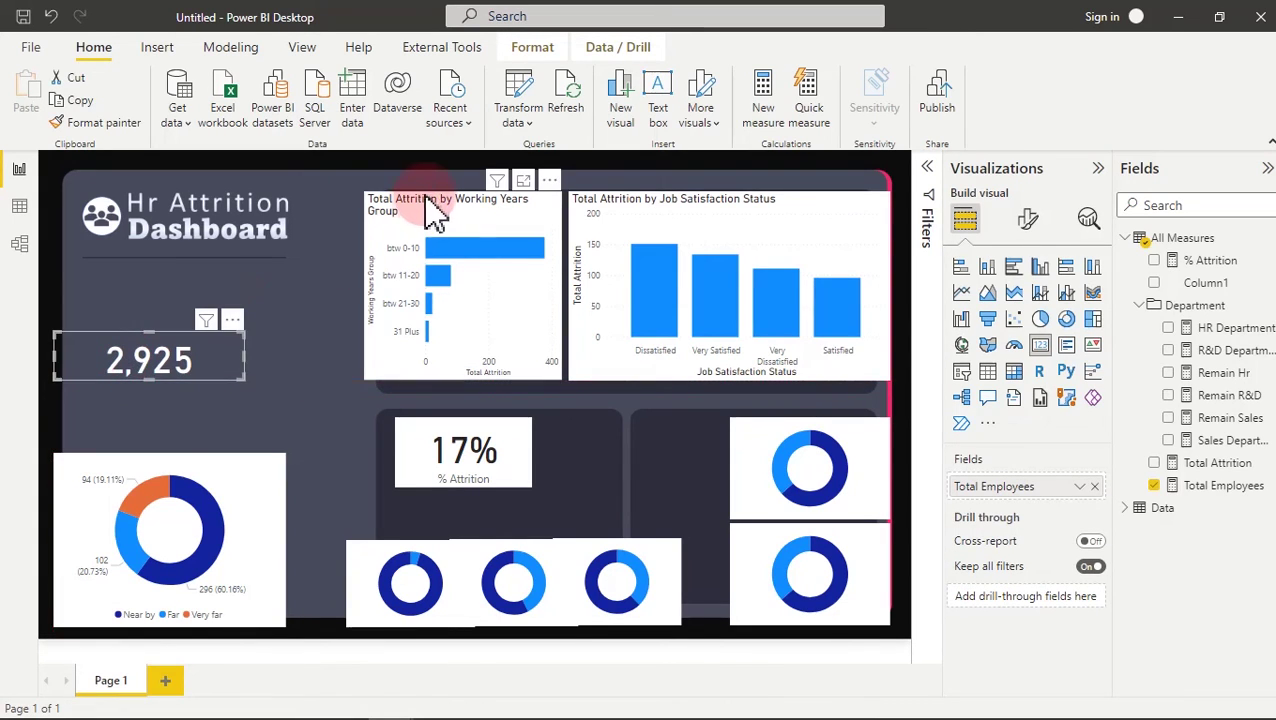
pyautogui.click(1028, 220)
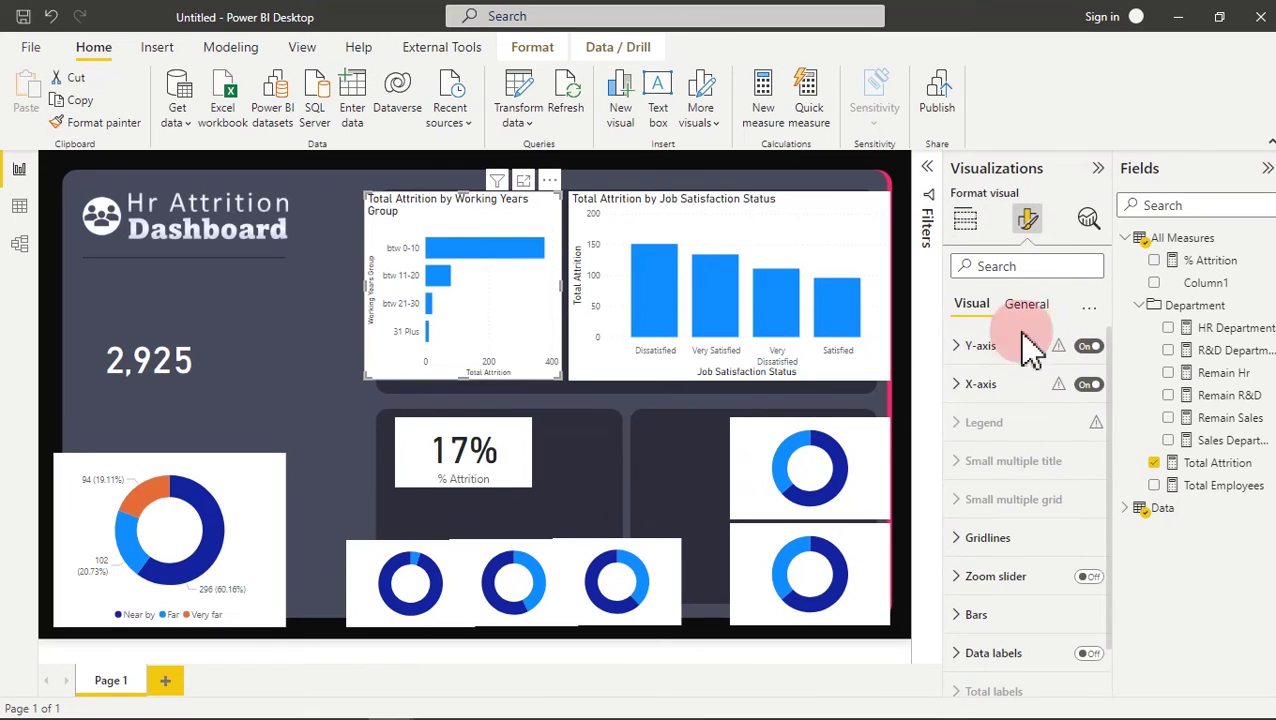
pyautogui.click(1026, 305)
pyautogui.click(1076, 428)
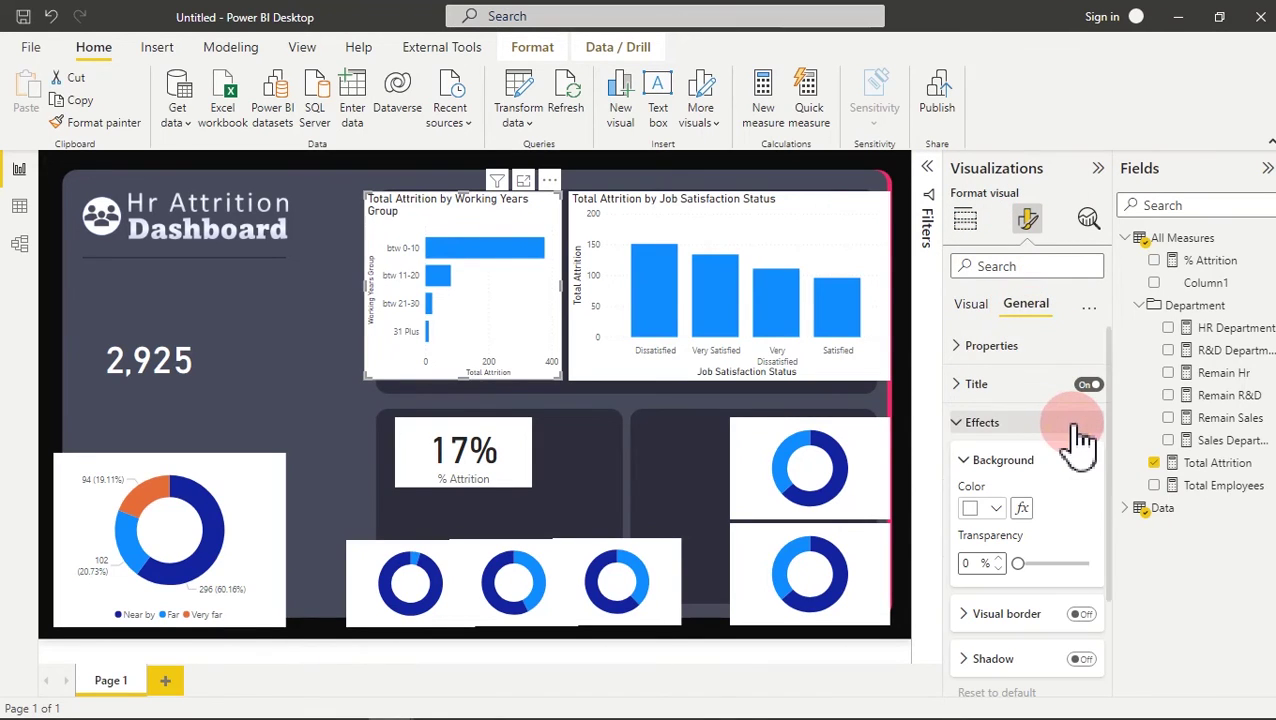
pyautogui.click(1083, 465)
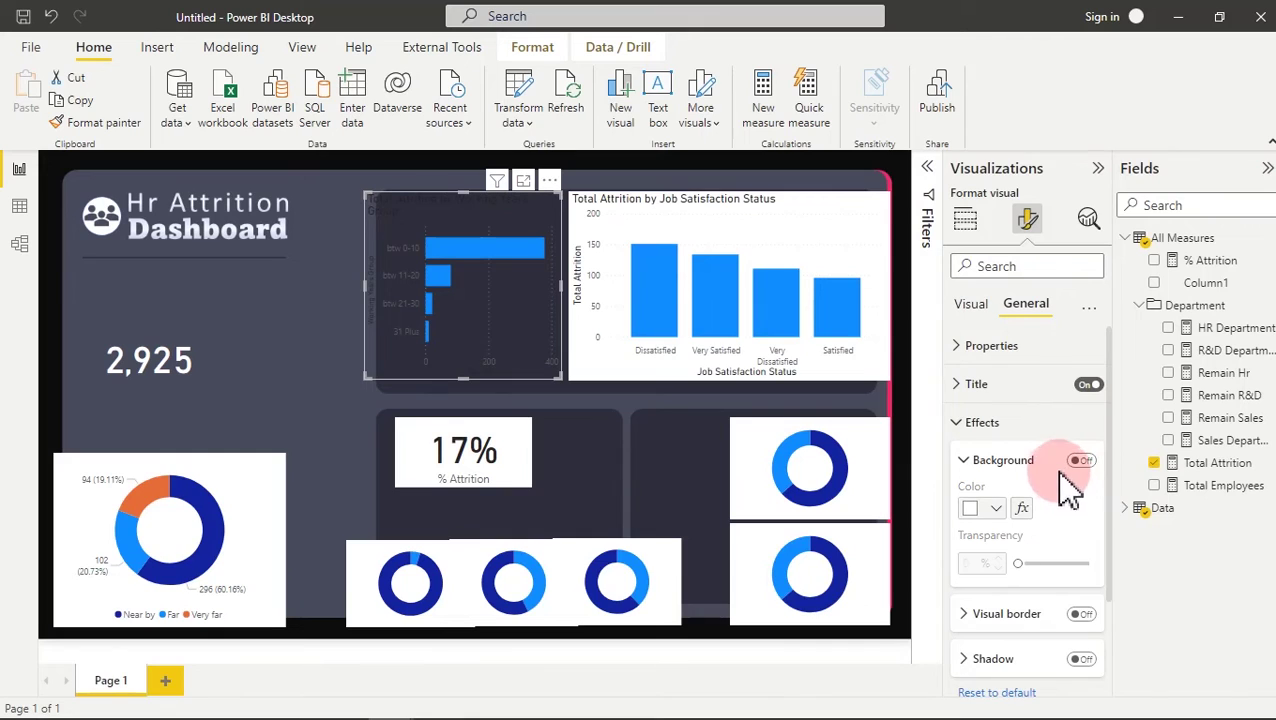
pyautogui.click(636, 232)
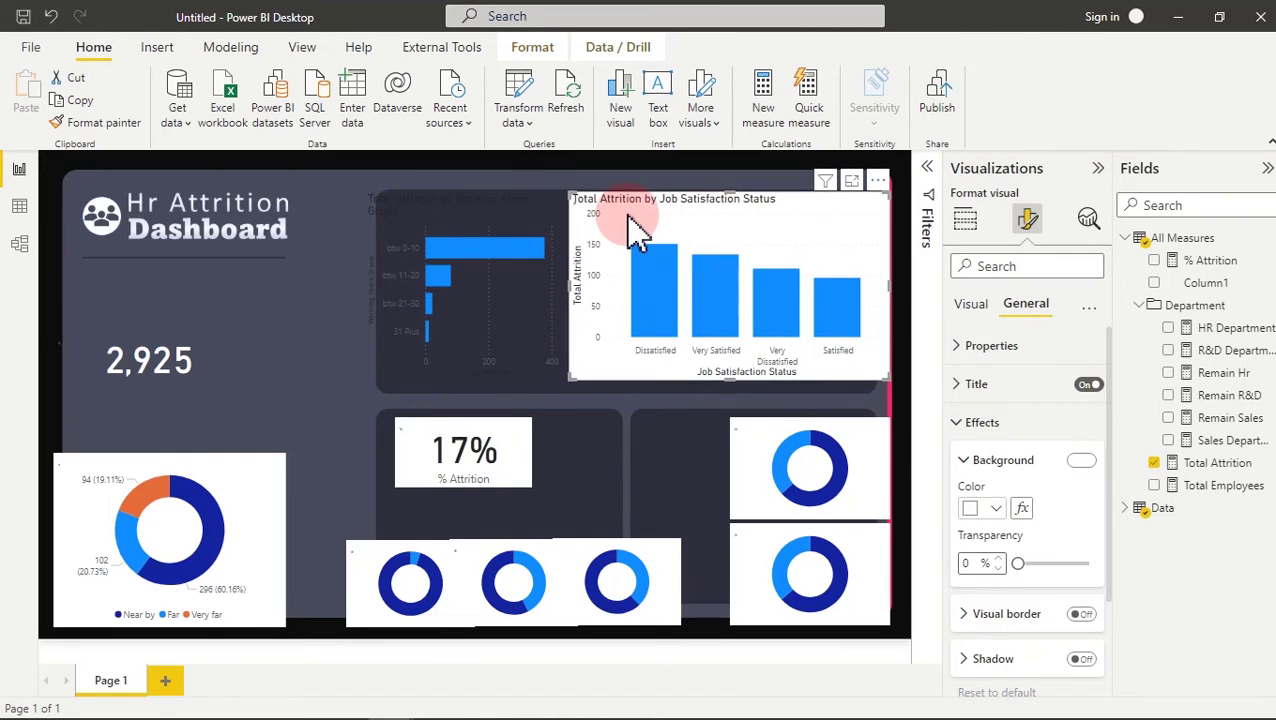
pyautogui.click(1082, 461)
# - Turn off the background of the two stacked donut charts below the Job Satisfaction Status chart
pyautogui.click(866, 460)
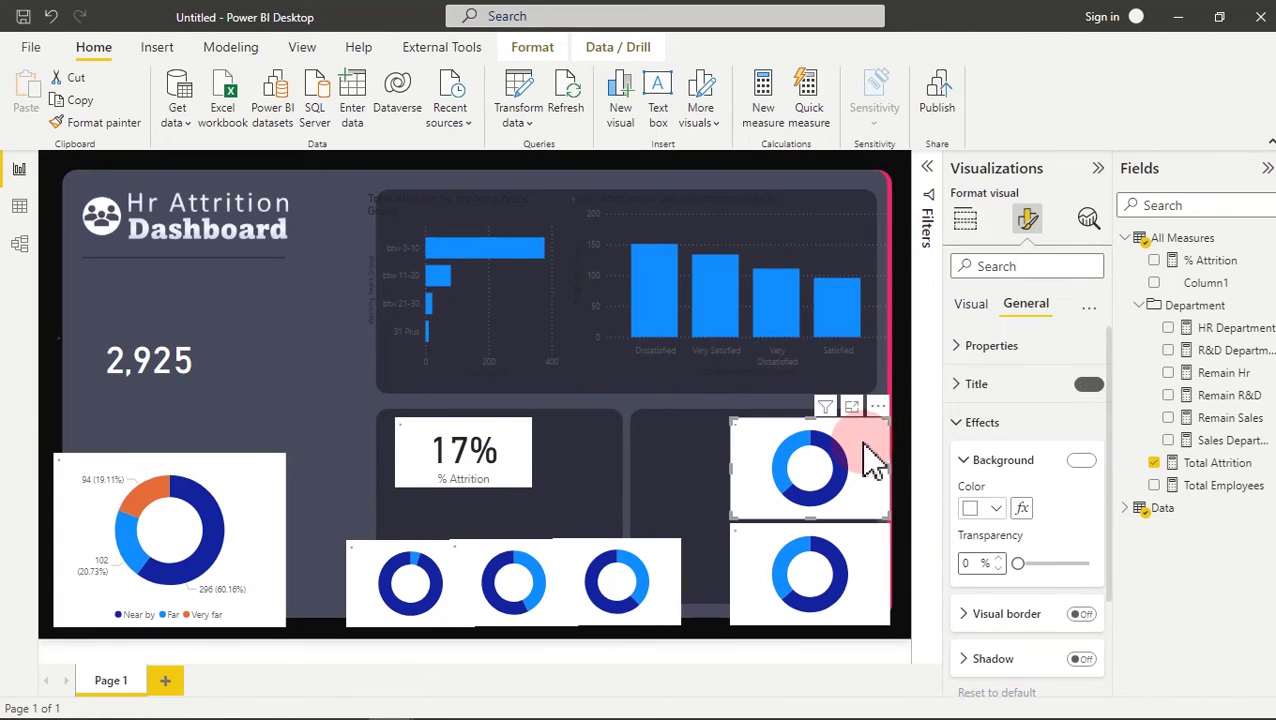
pyautogui.click(1082, 461)
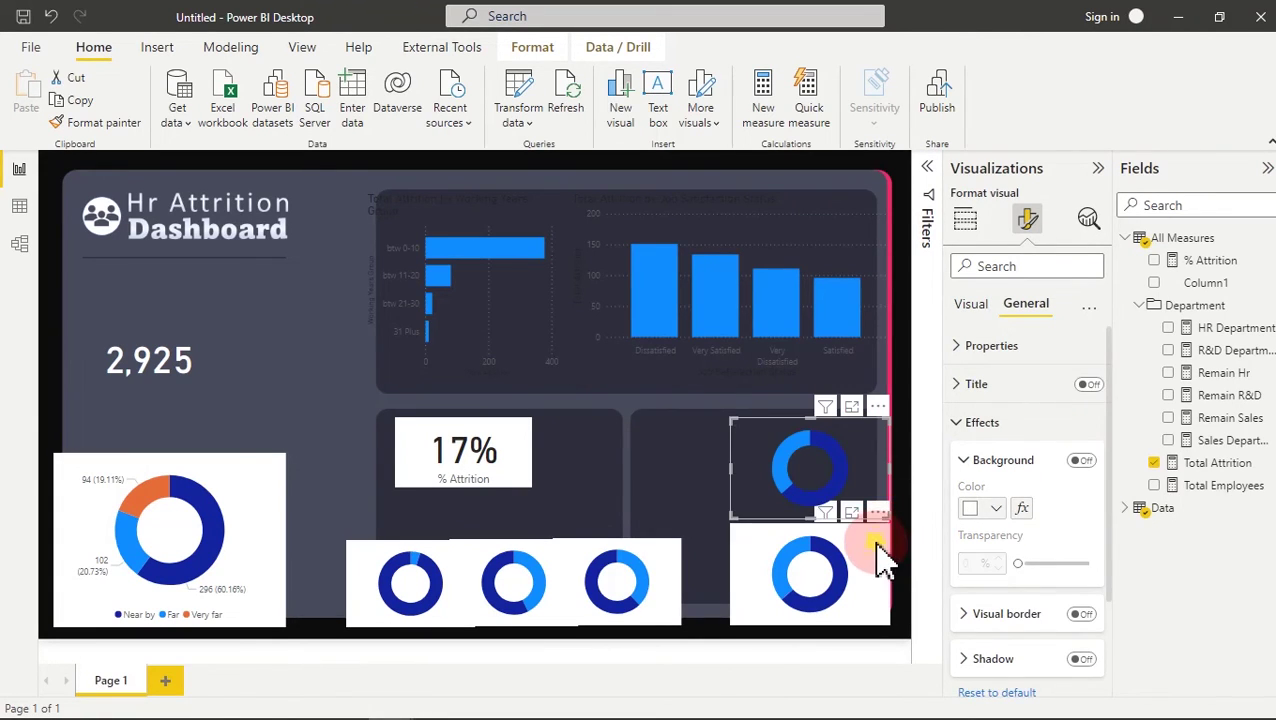
pyautogui.click(878, 558)
pyautogui.click(1084, 463)
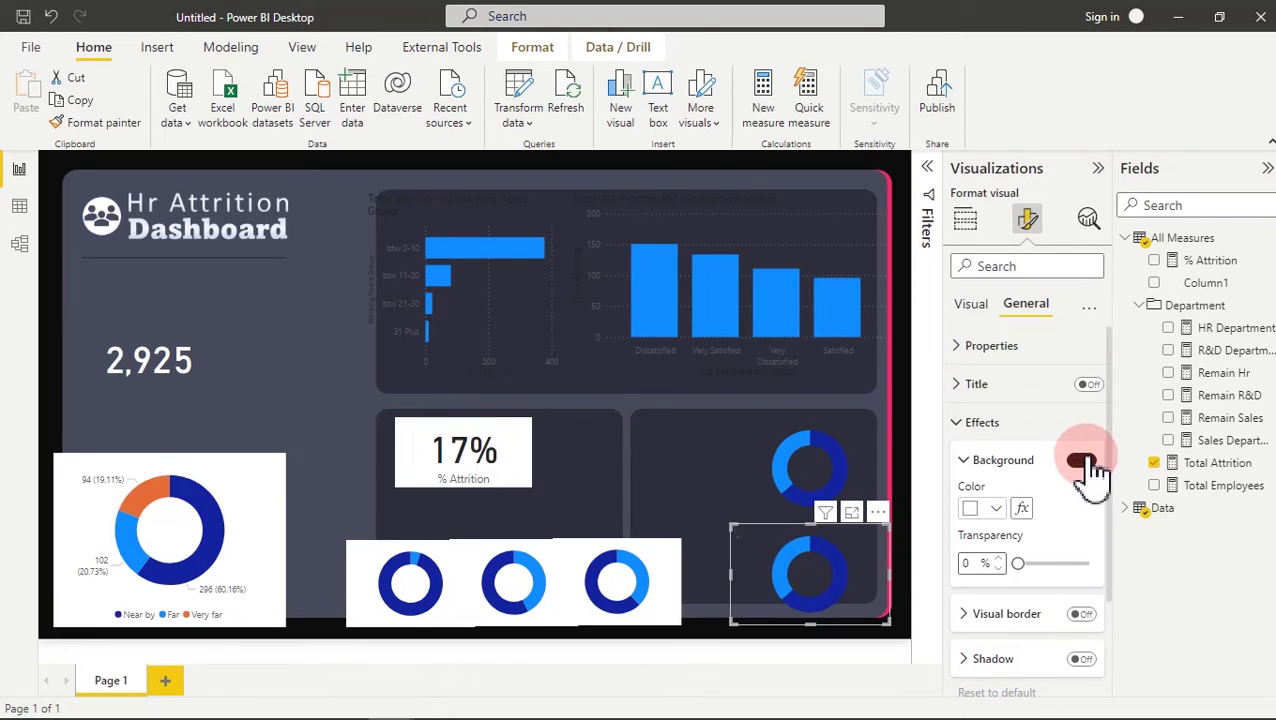
# - Turn off the background of the three department donut charts in the row below the % Attrition card
pyautogui.click(661, 582)
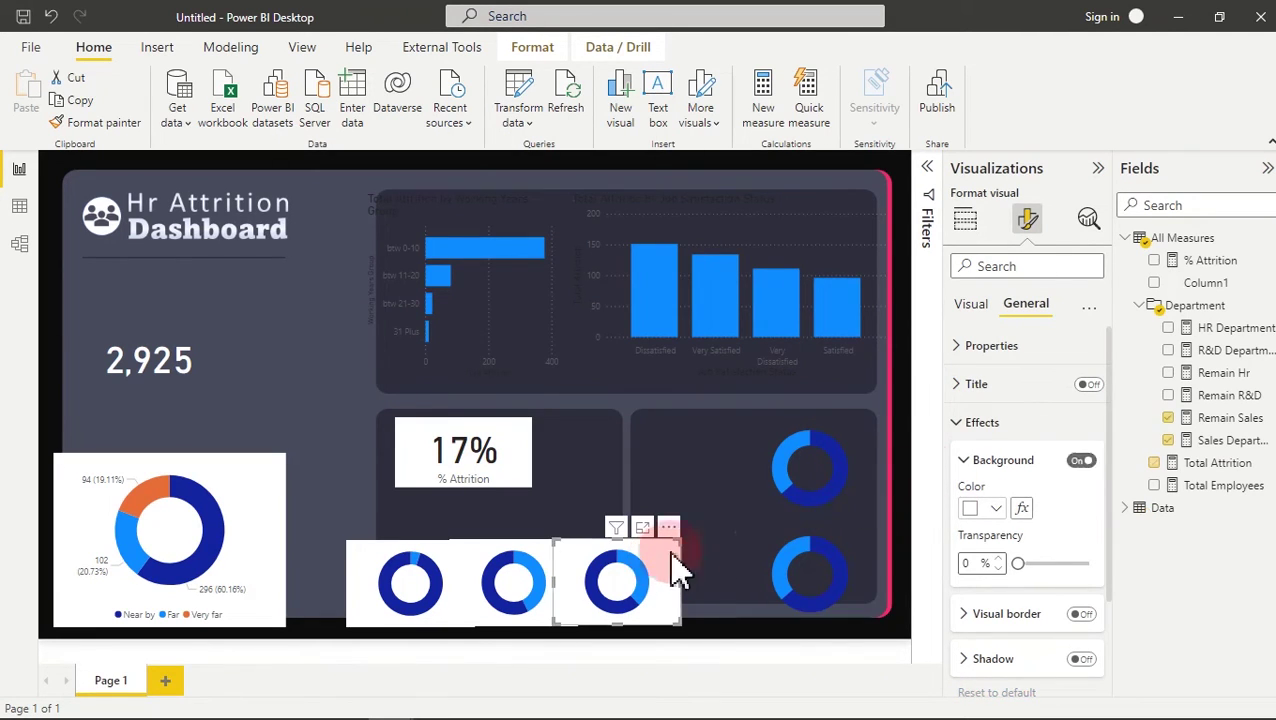
pyautogui.click(1084, 461)
pyautogui.click(540, 572)
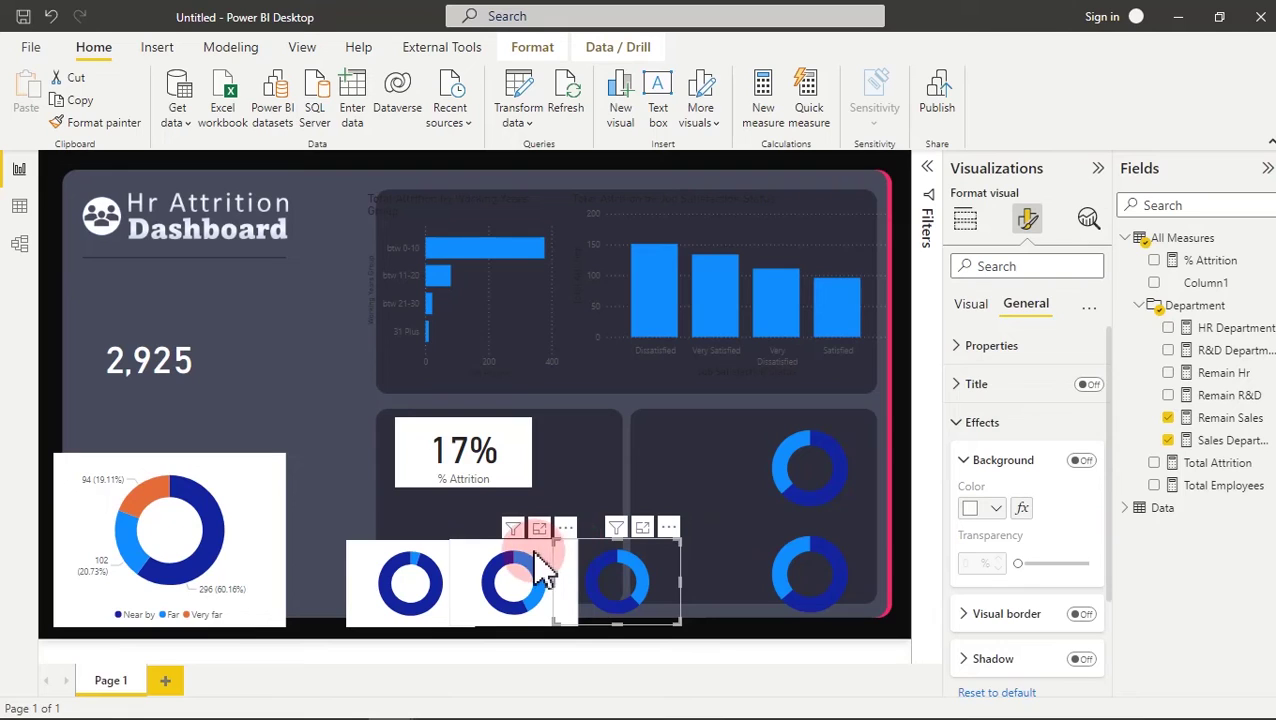
pyautogui.click(1083, 462)
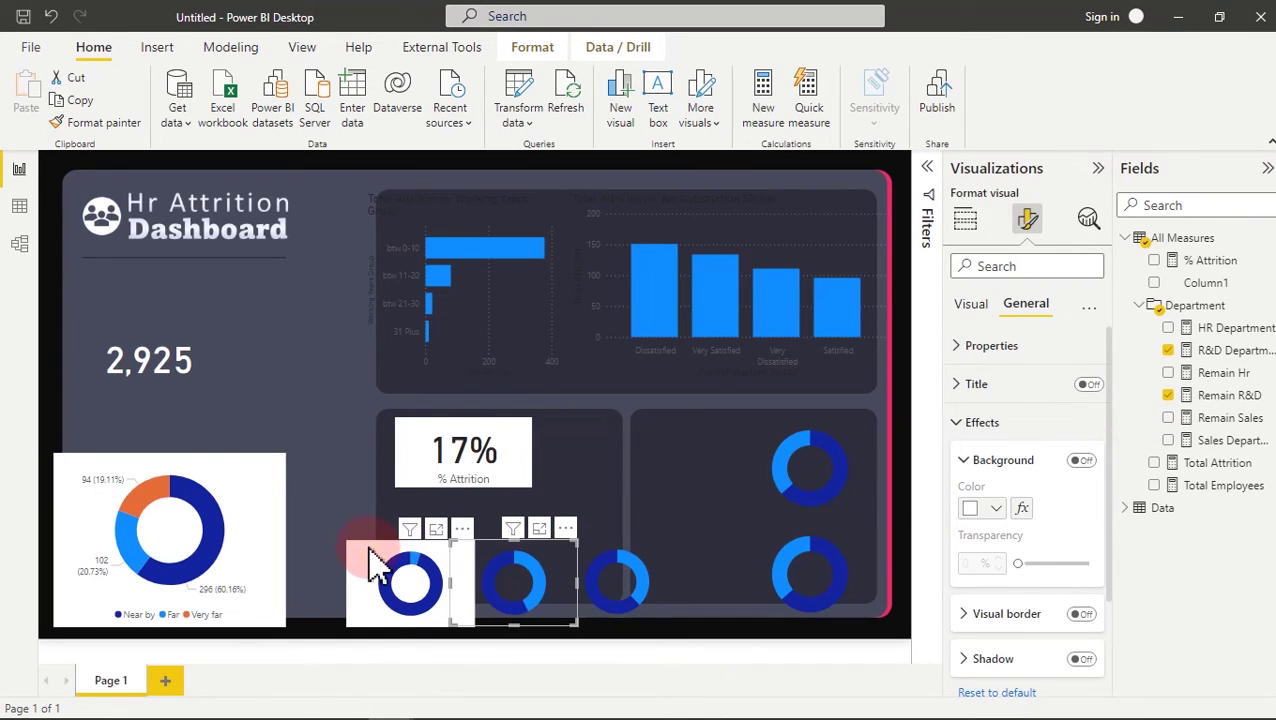
pyautogui.click(375, 565)
pyautogui.click(1082, 462)
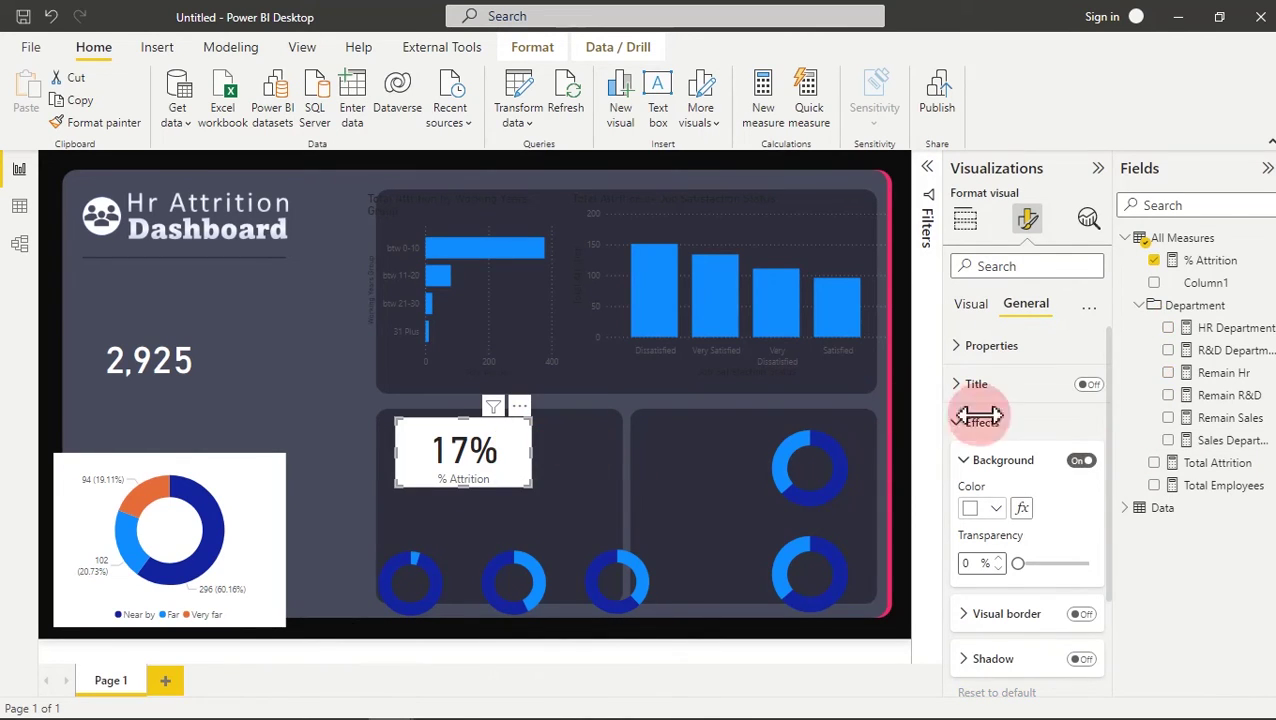
# - Turn off the background of the % Attrition card and of the distance donut chart
pyautogui.click(1081, 461)
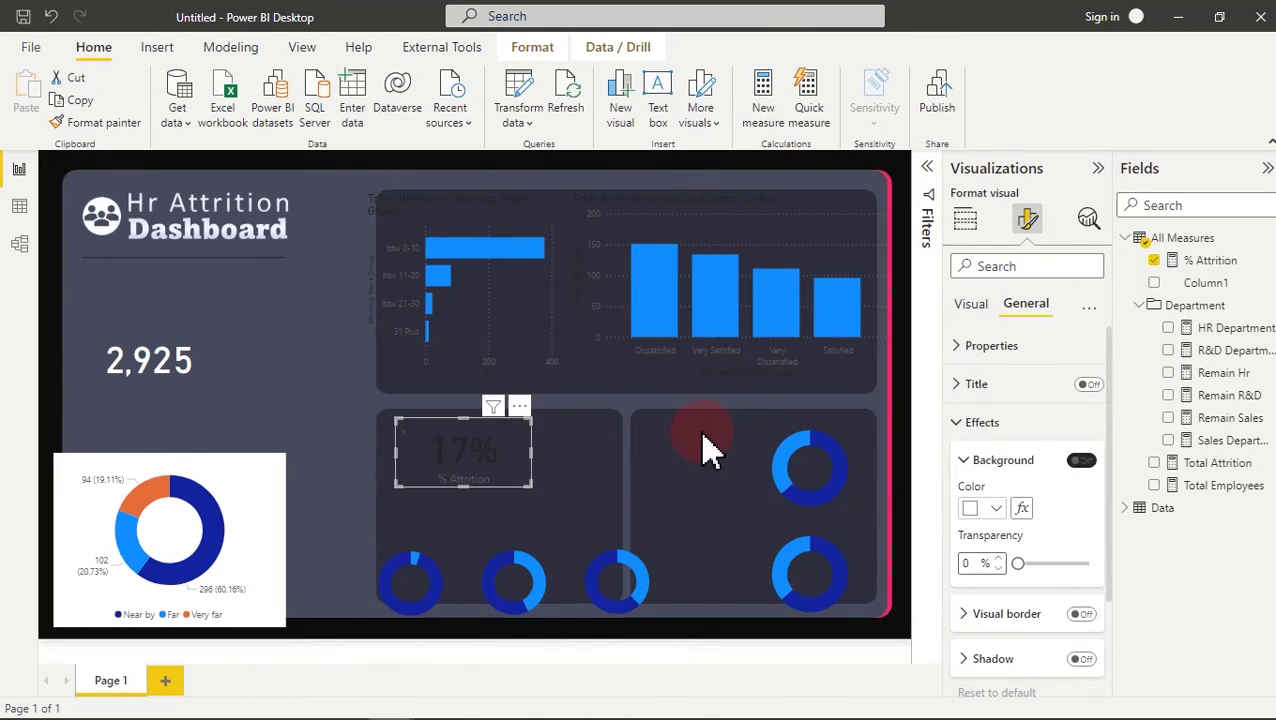
pyautogui.click(222, 455)
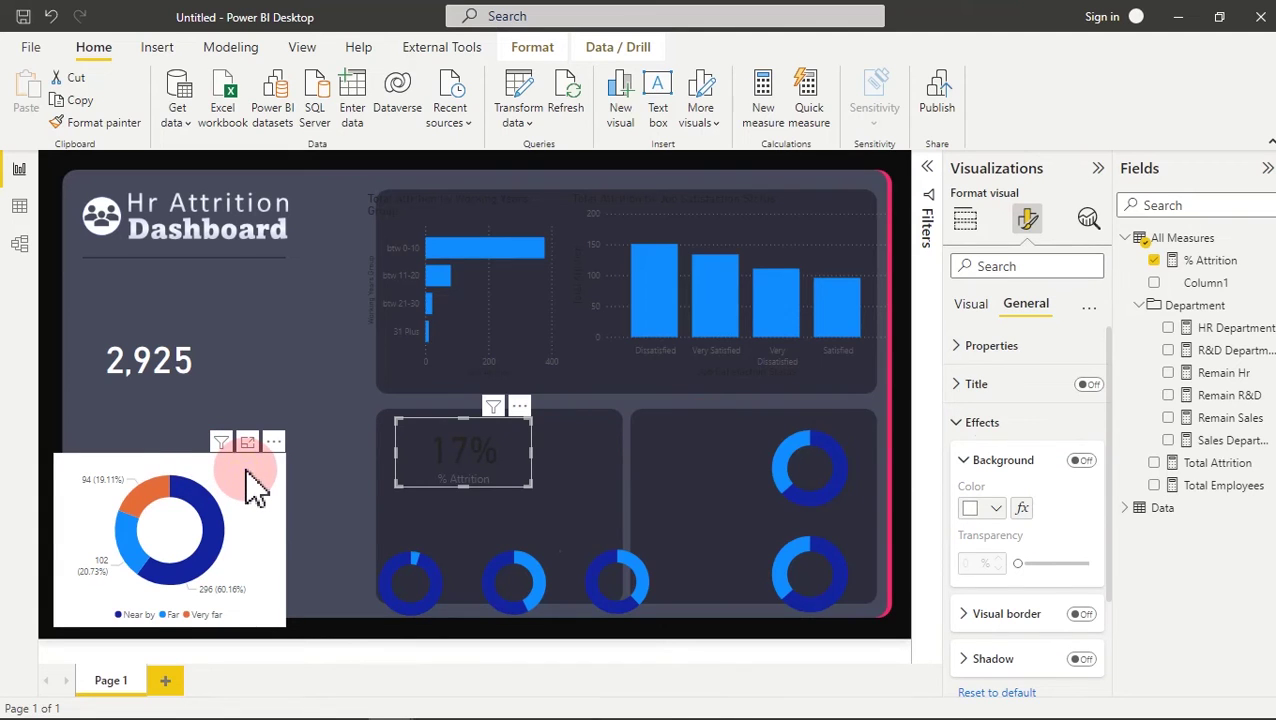
pyautogui.click(1080, 462)
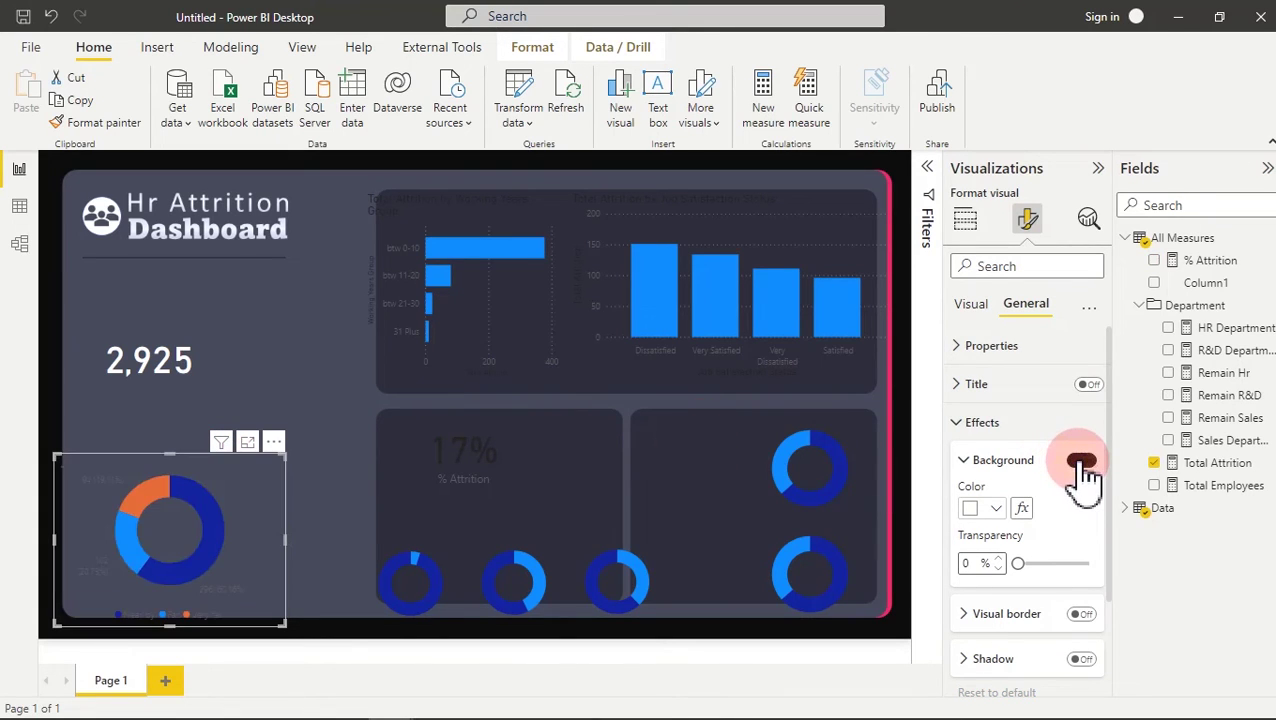
pyautogui.click(391, 381)
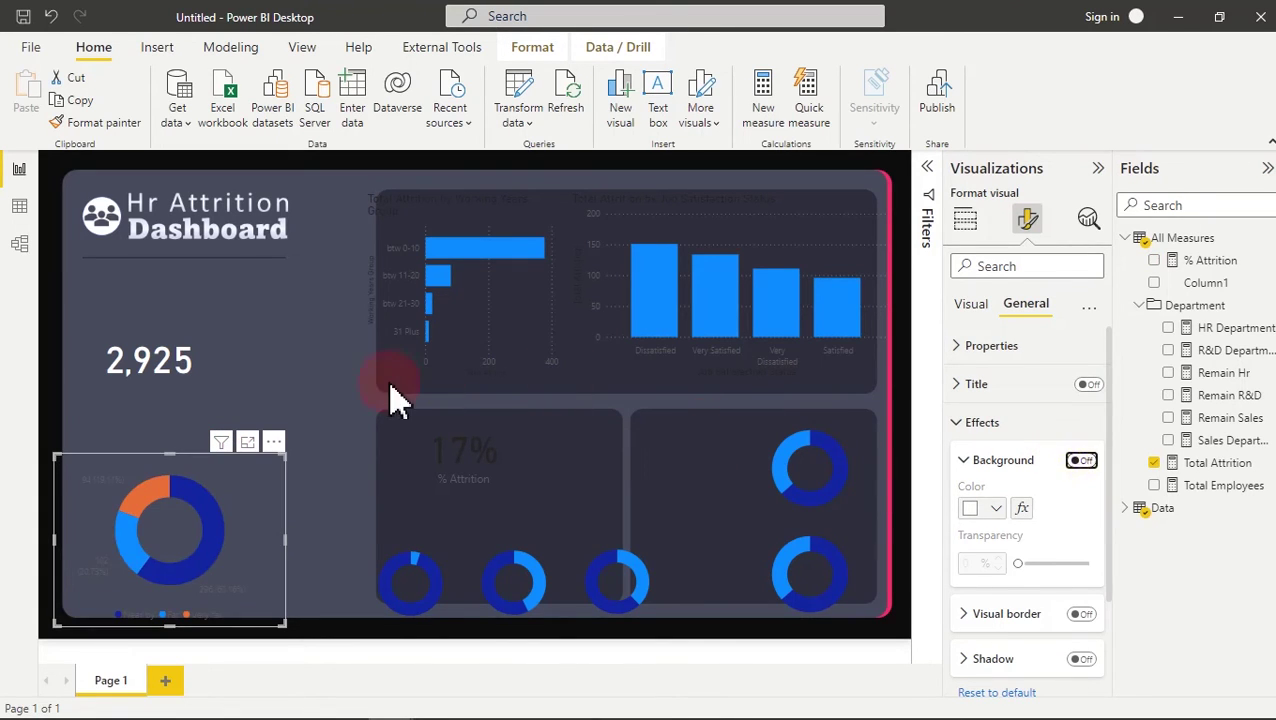
pyautogui.click(333, 378)
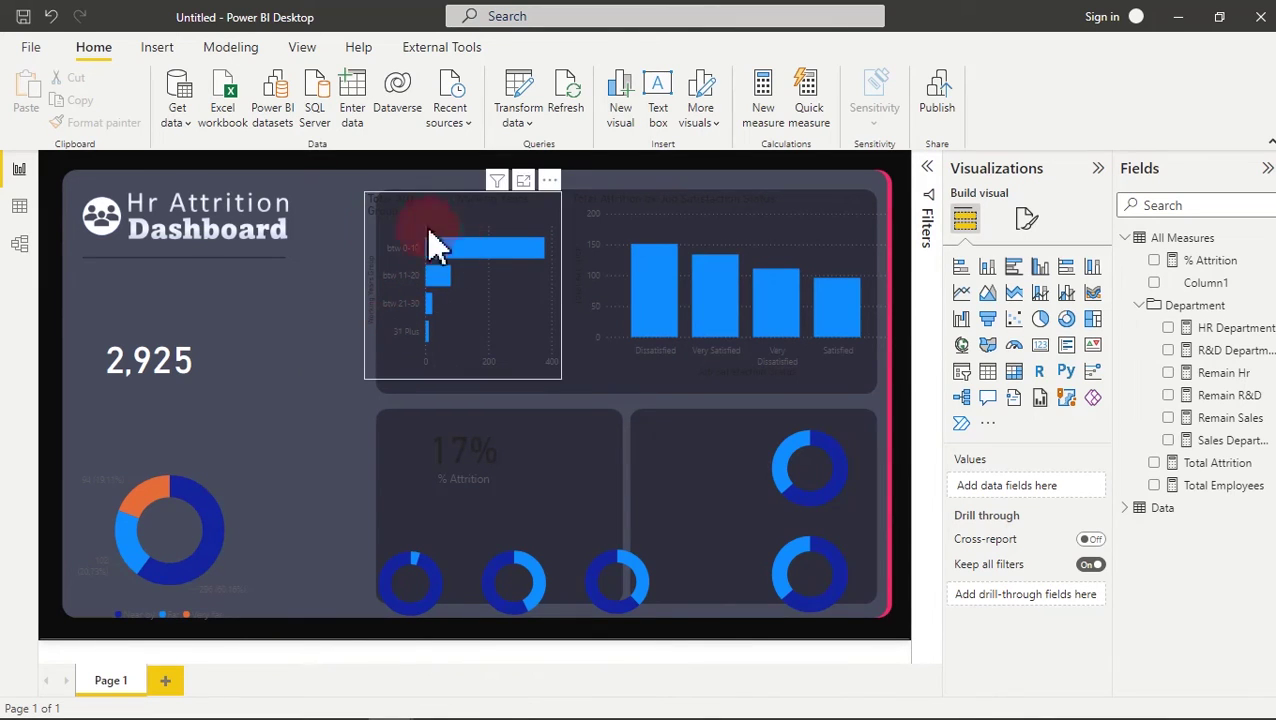
# - Set the Total Employees card's callout value to Arial Black at size 60
pyautogui.click(218, 360)
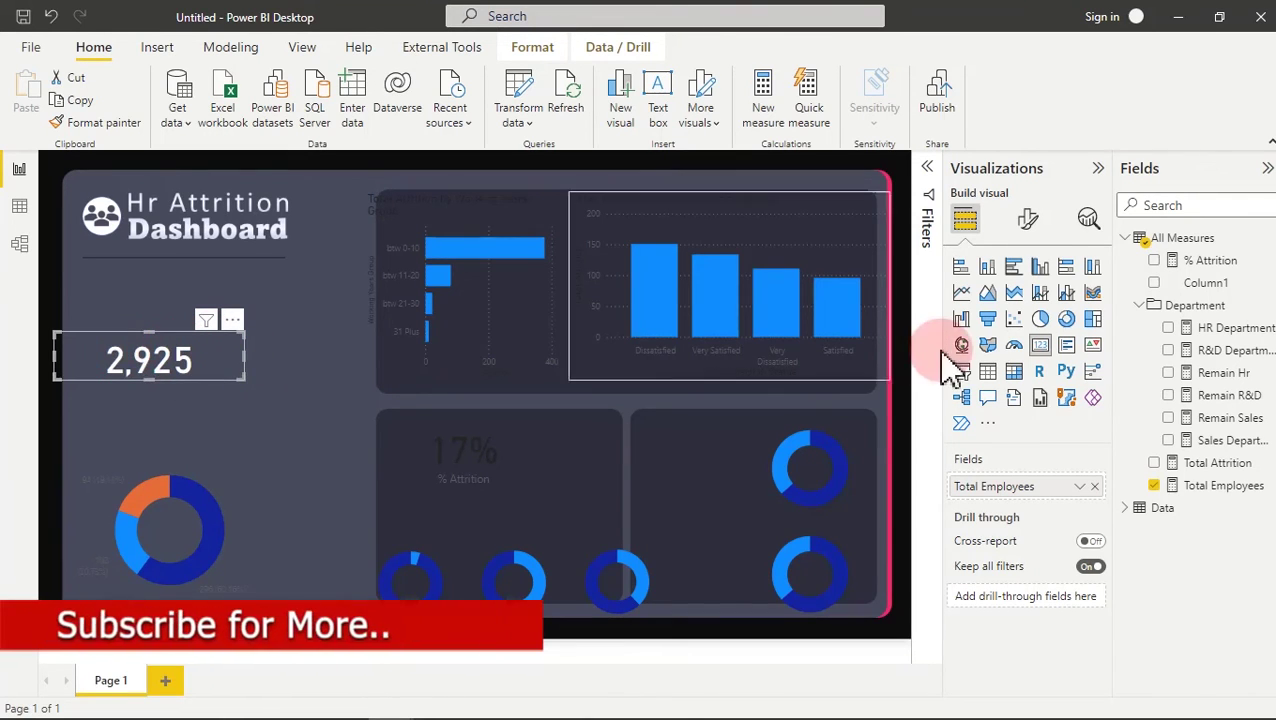
pyautogui.click(1030, 222)
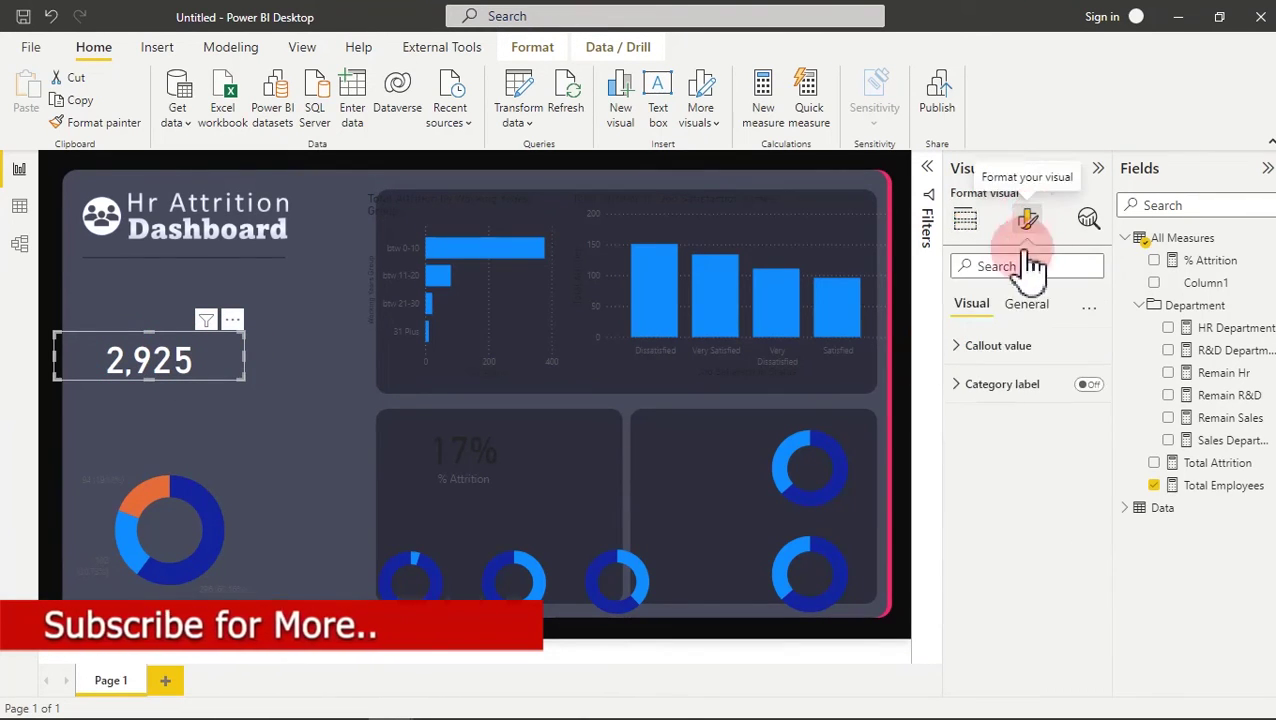
pyautogui.click(1018, 347)
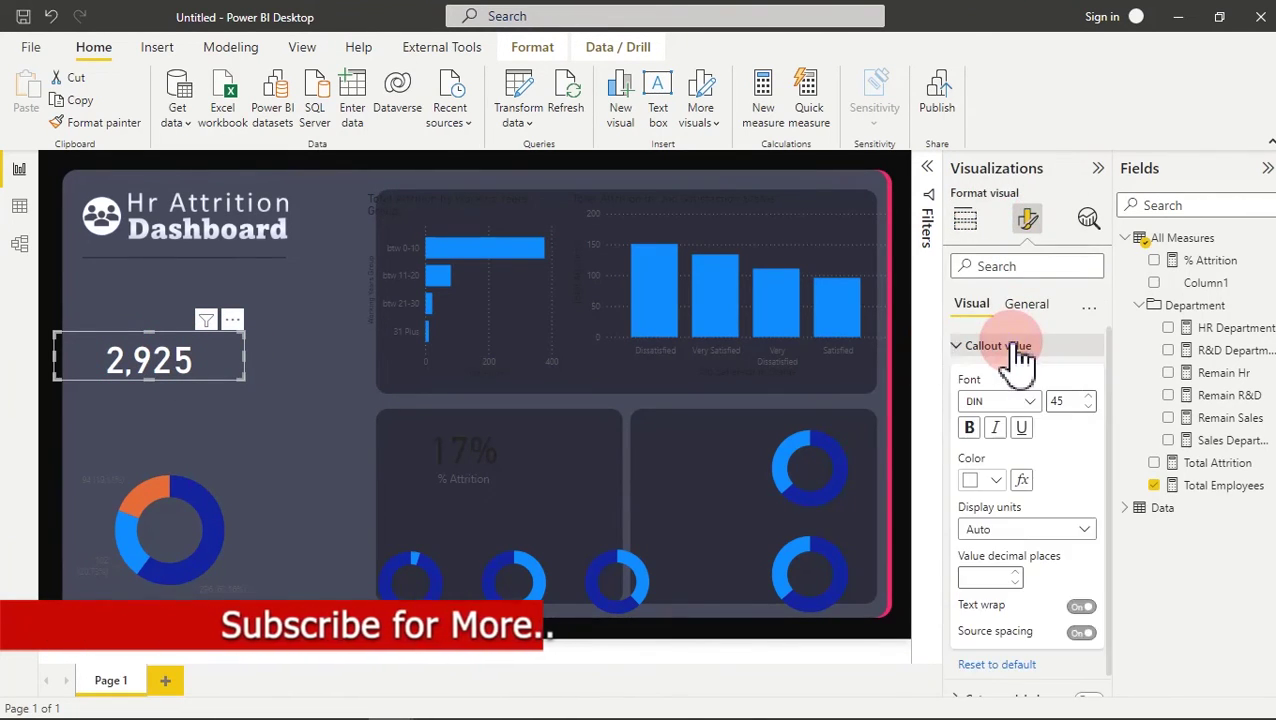
pyautogui.doubleClick(1078, 405)
pyautogui.write('6')
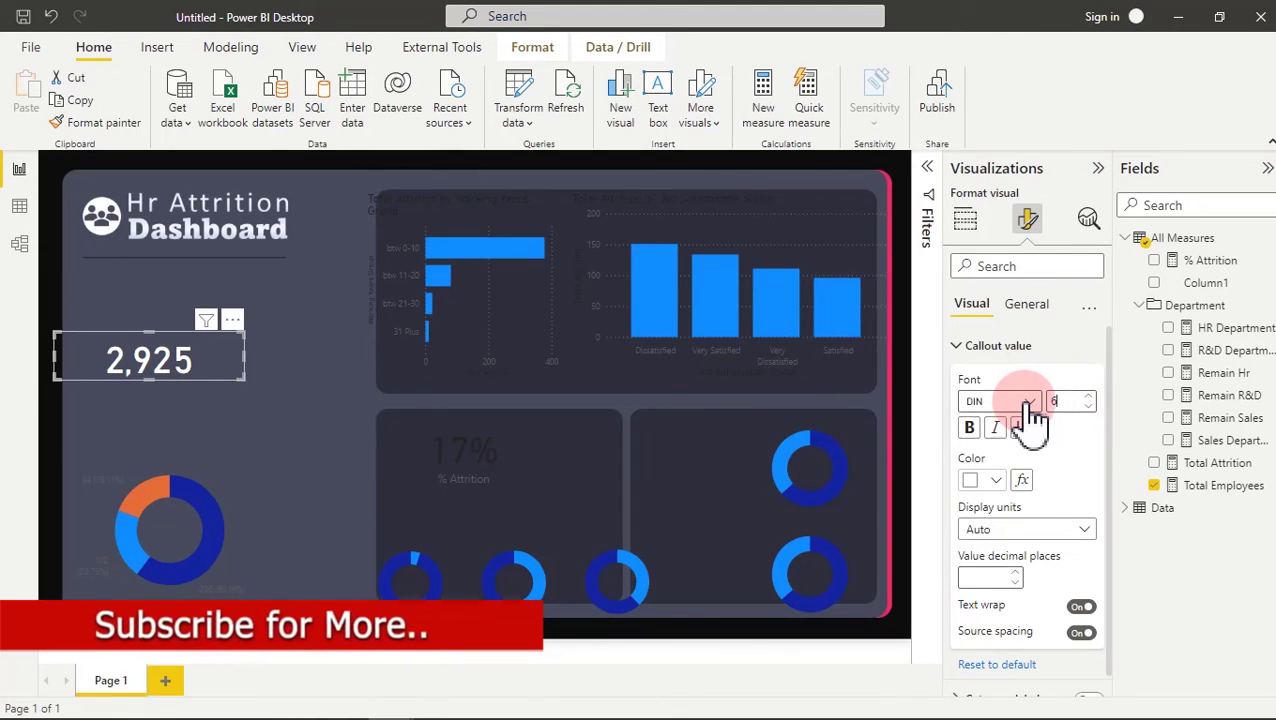
pyautogui.write('0')
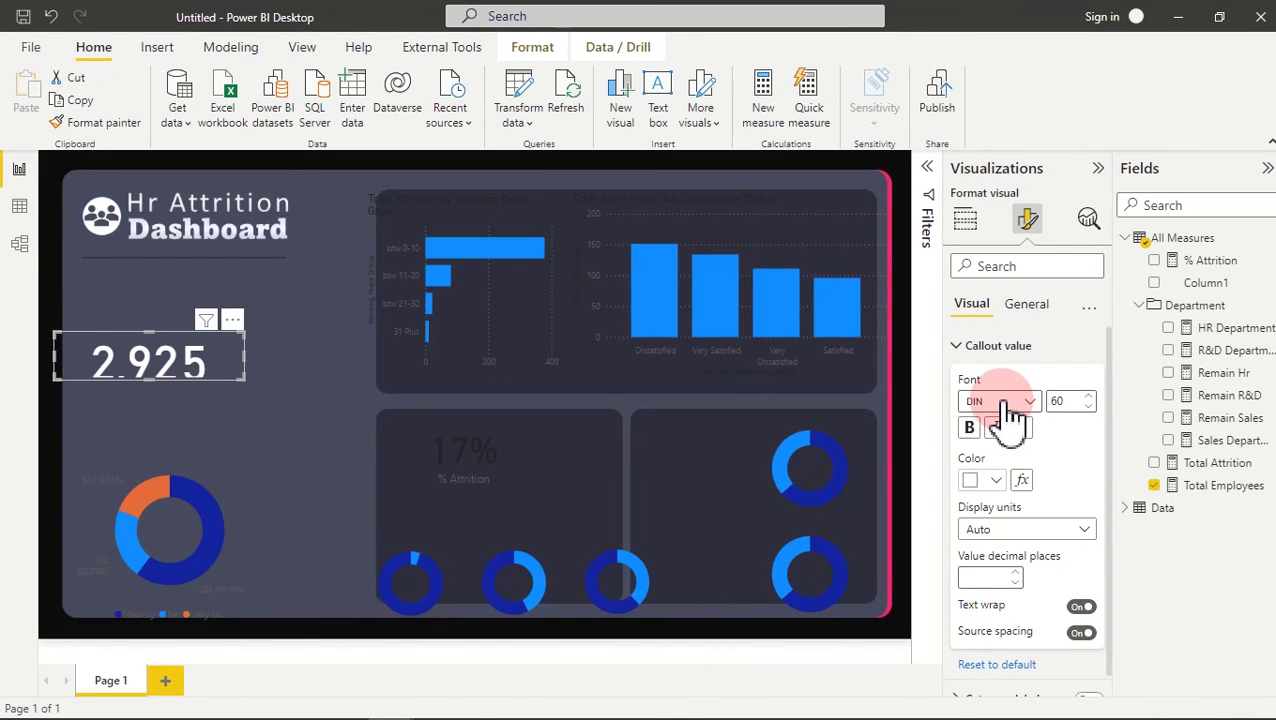
pyautogui.click(1008, 404)
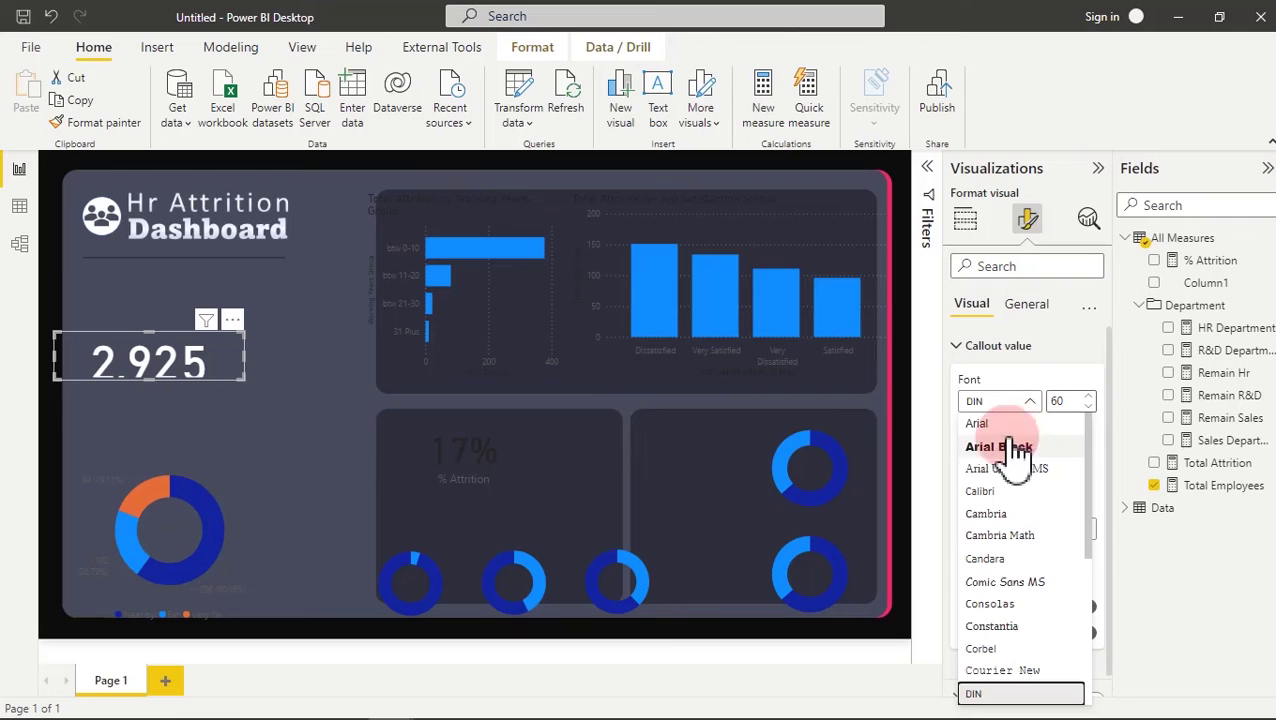
pyautogui.click(1008, 447)
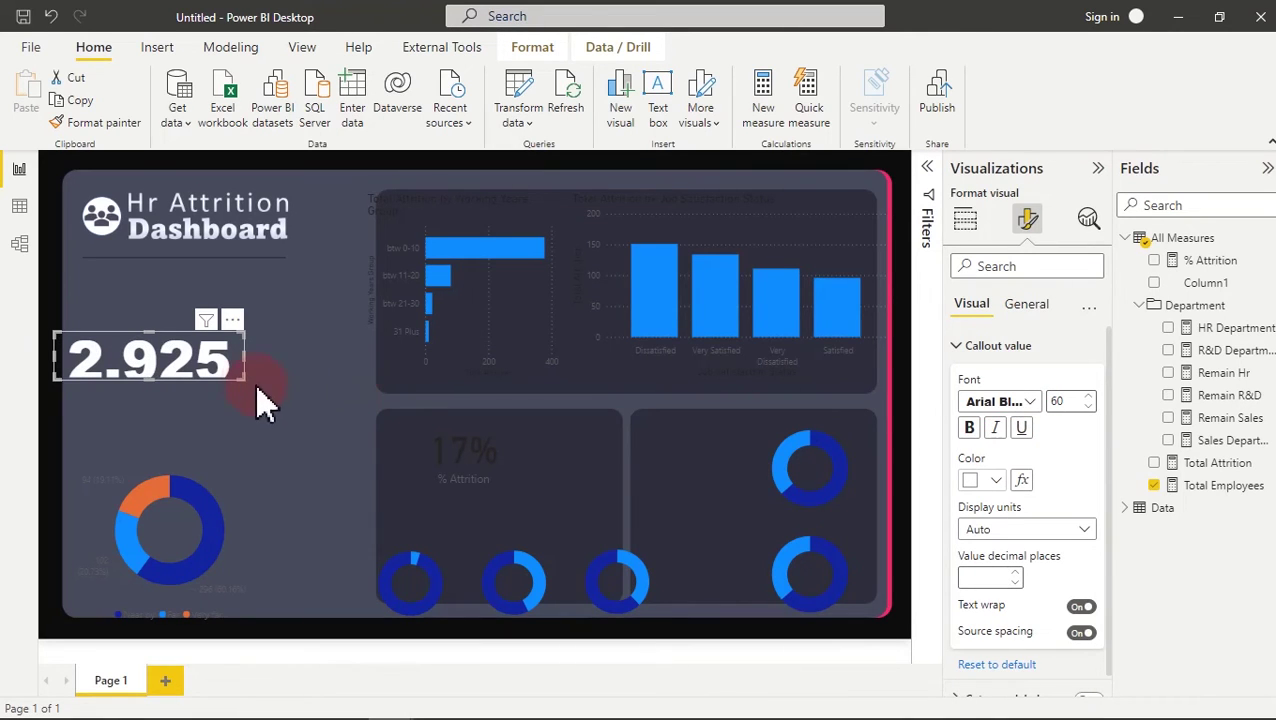
# - Enlarge the Total Employees card to fit the whole number and shift it toward the middle of the side panel
pyautogui.moveTo(243, 373)
pyautogui.mouseDown()
pyautogui.moveTo(270, 393)
pyautogui.moveTo(220, 367)
pyautogui.moveTo(249, 368)
pyautogui.mouseUp()
pyautogui.click(183, 322)
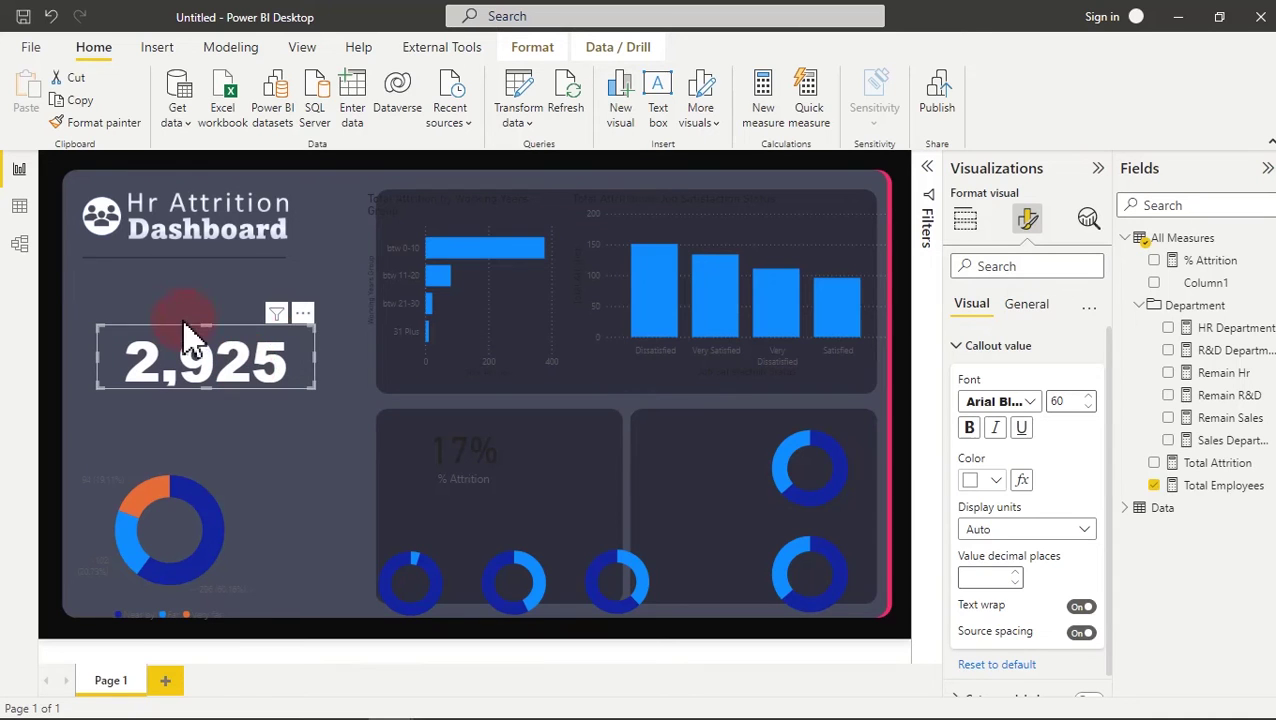
pyautogui.click(165, 308)
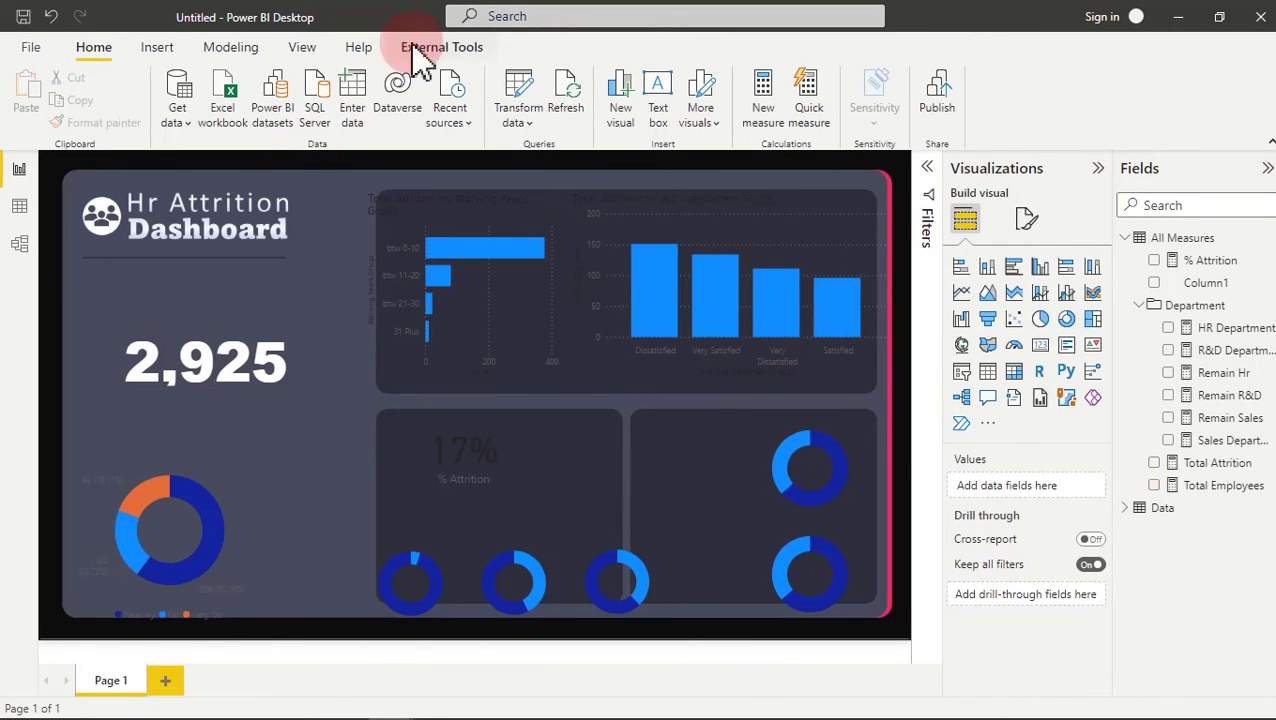
# - Insert a text box above the employee count reading "Total Employees"
pyautogui.click(160, 47)
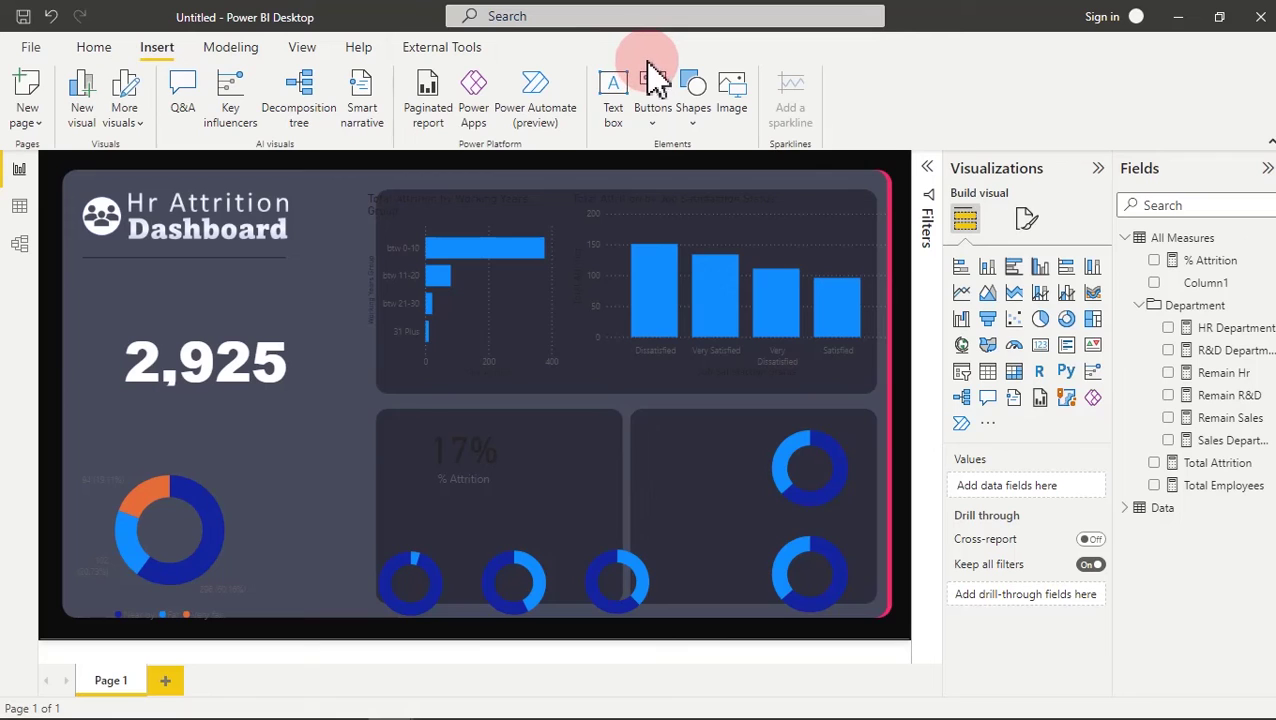
pyautogui.click(615, 95)
pyautogui.click(228, 285)
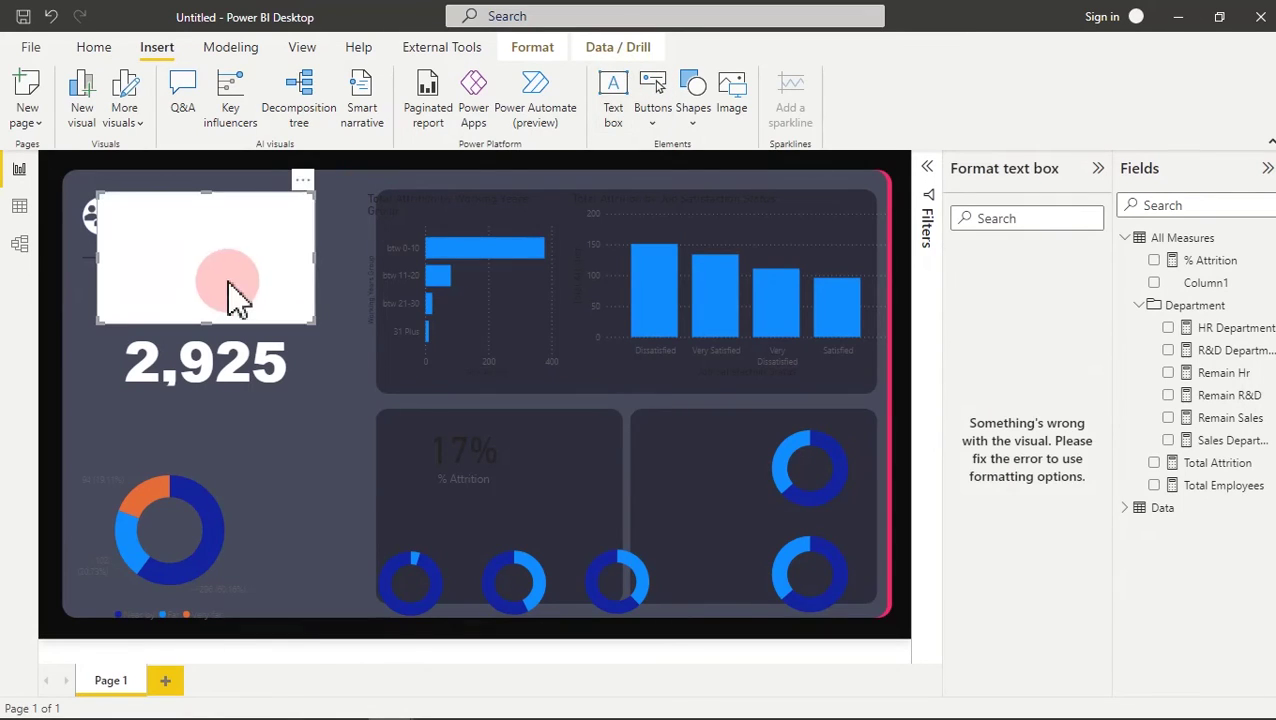
pyautogui.click(296, 268)
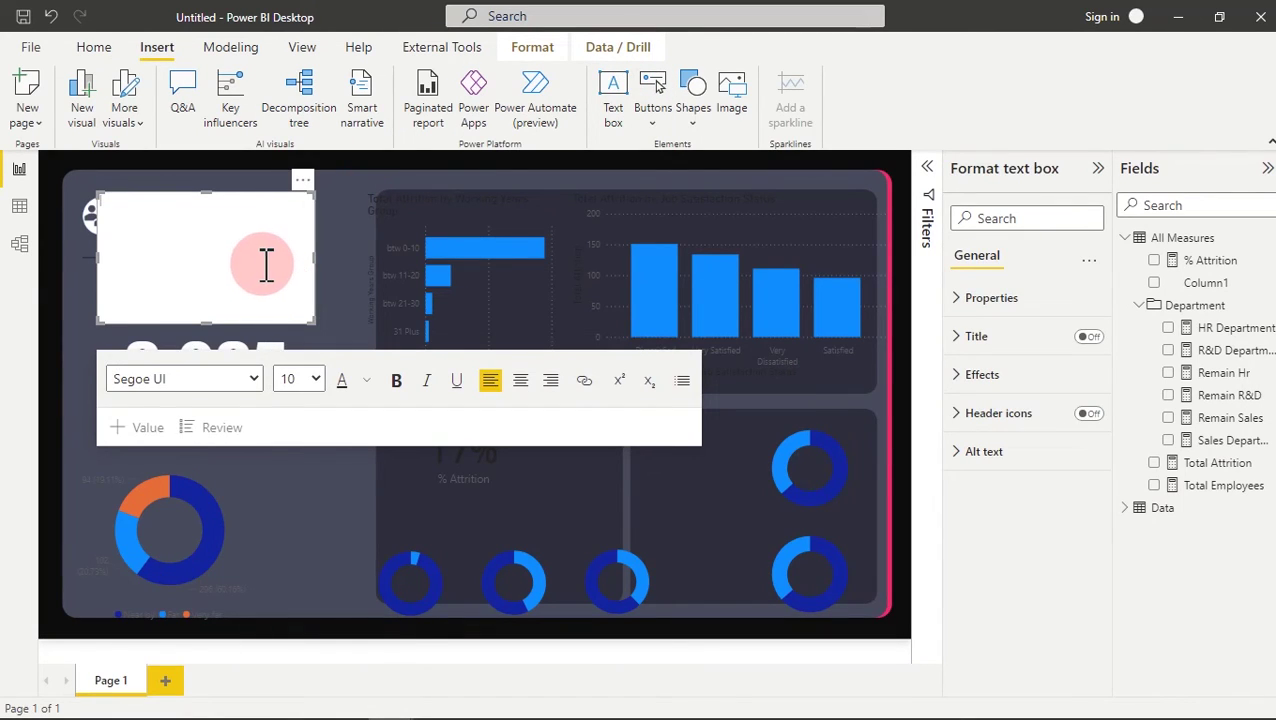
pyautogui.write('Total Employees')
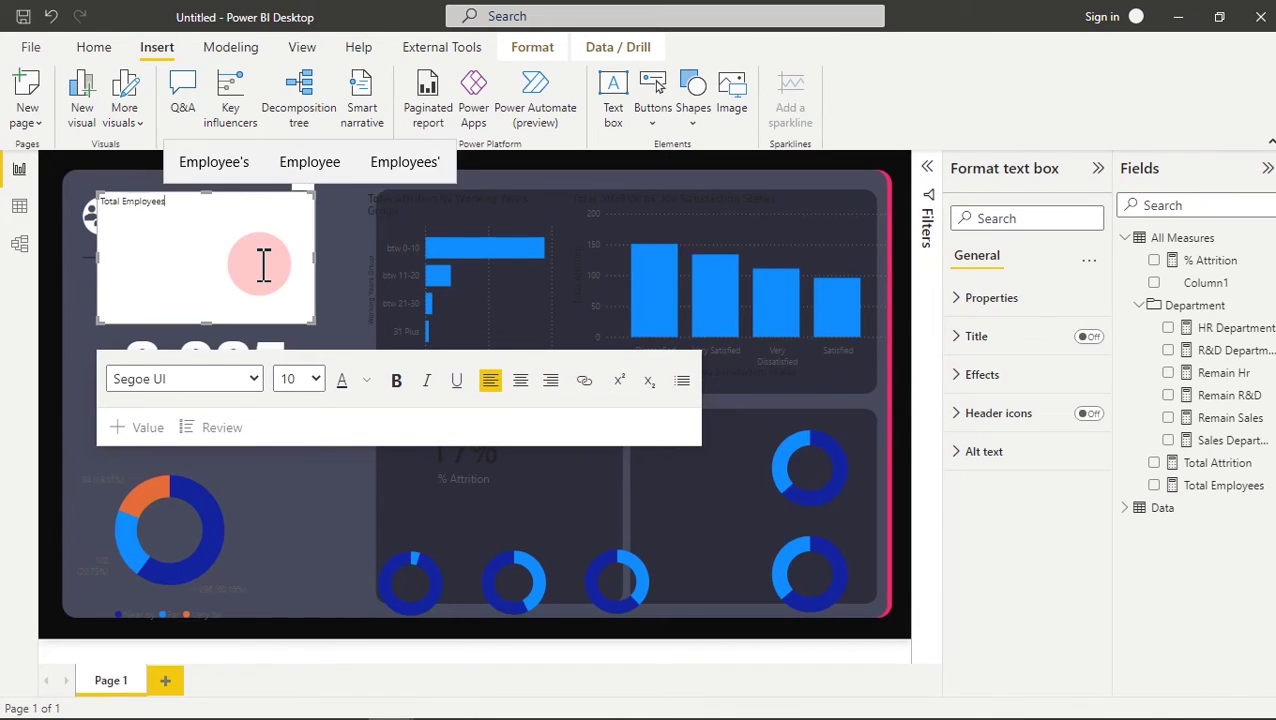
# - Set the "Total Employees" text to font size 18 and a grey theme colour
pyautogui.hotkey('ctrl', 'a')
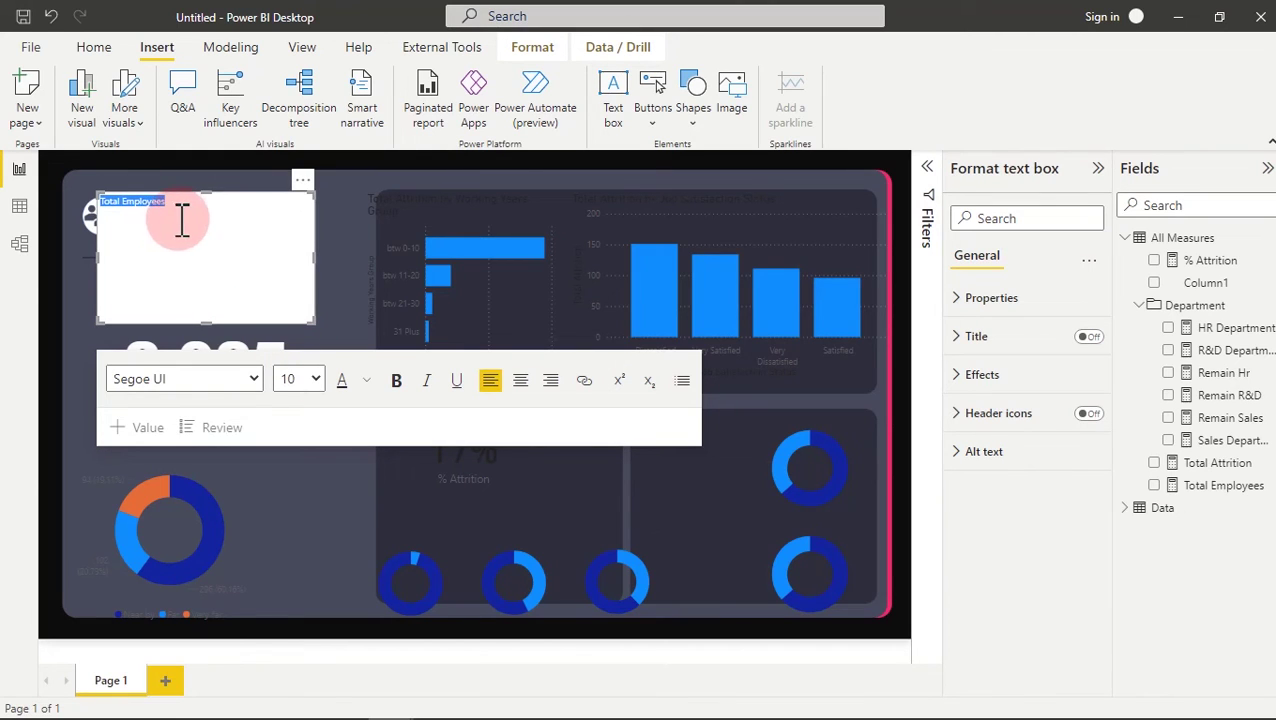
pyautogui.click(318, 380)
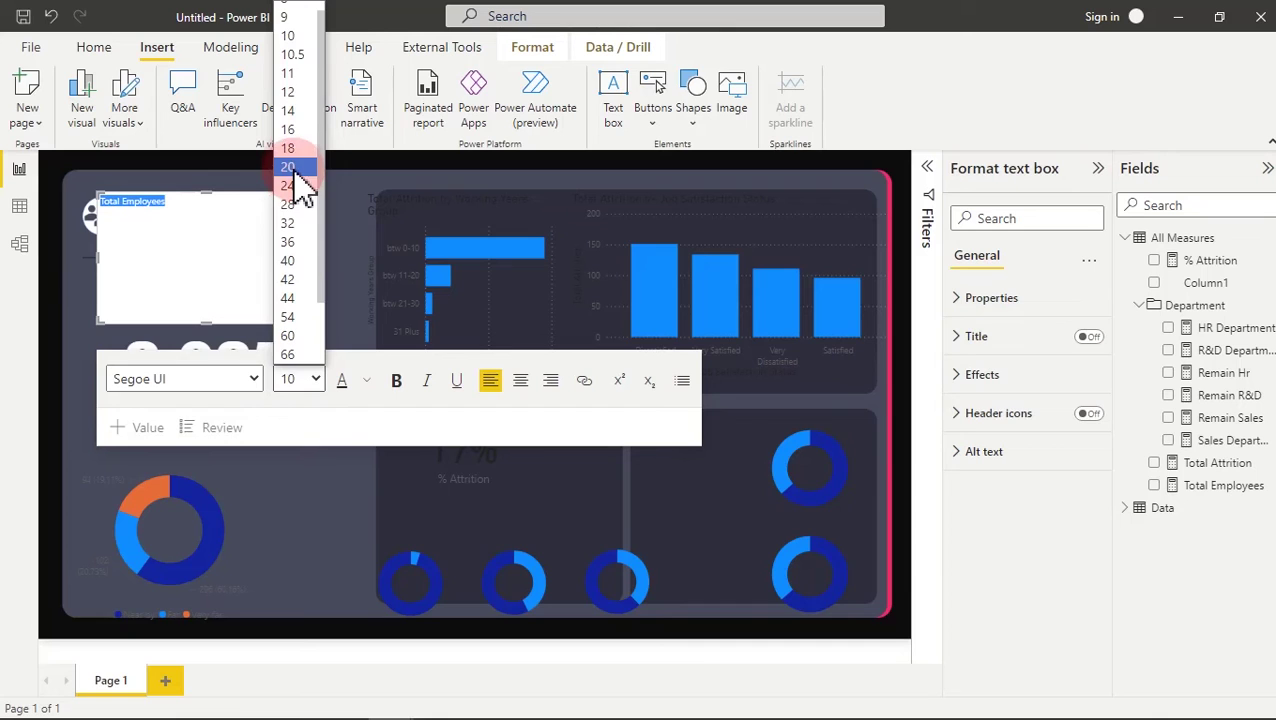
pyautogui.click(290, 148)
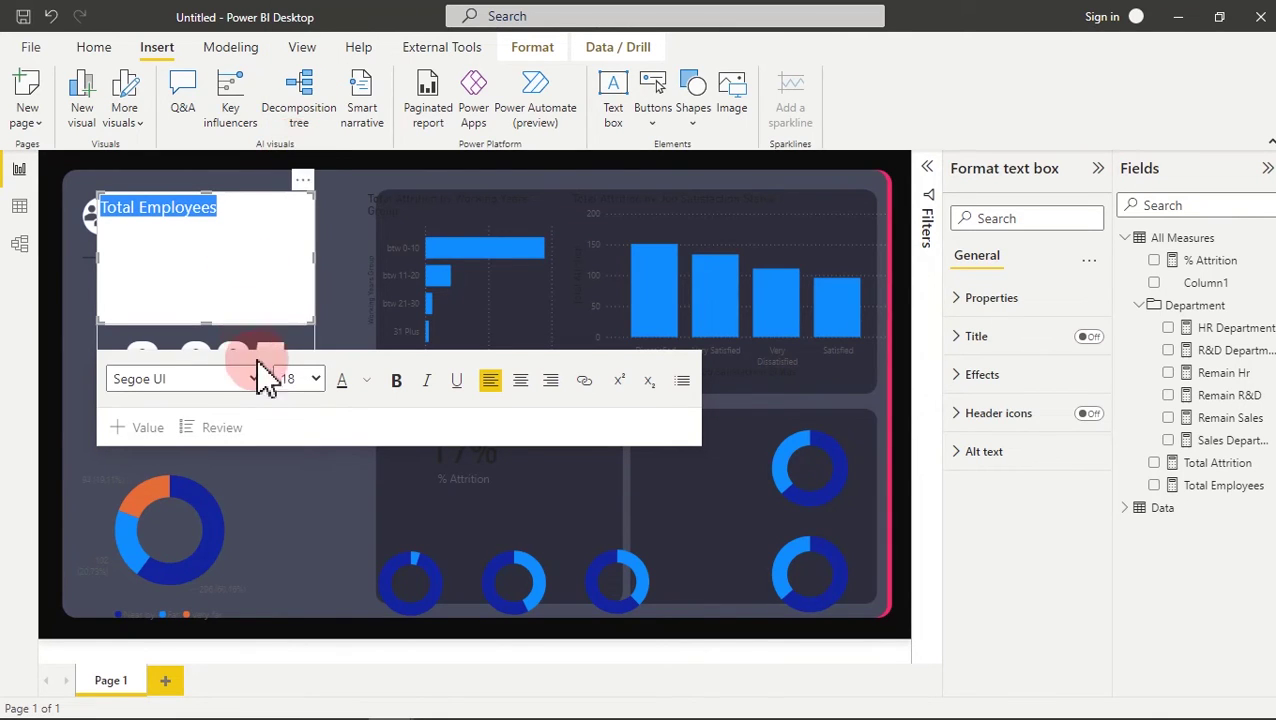
pyautogui.click(370, 382)
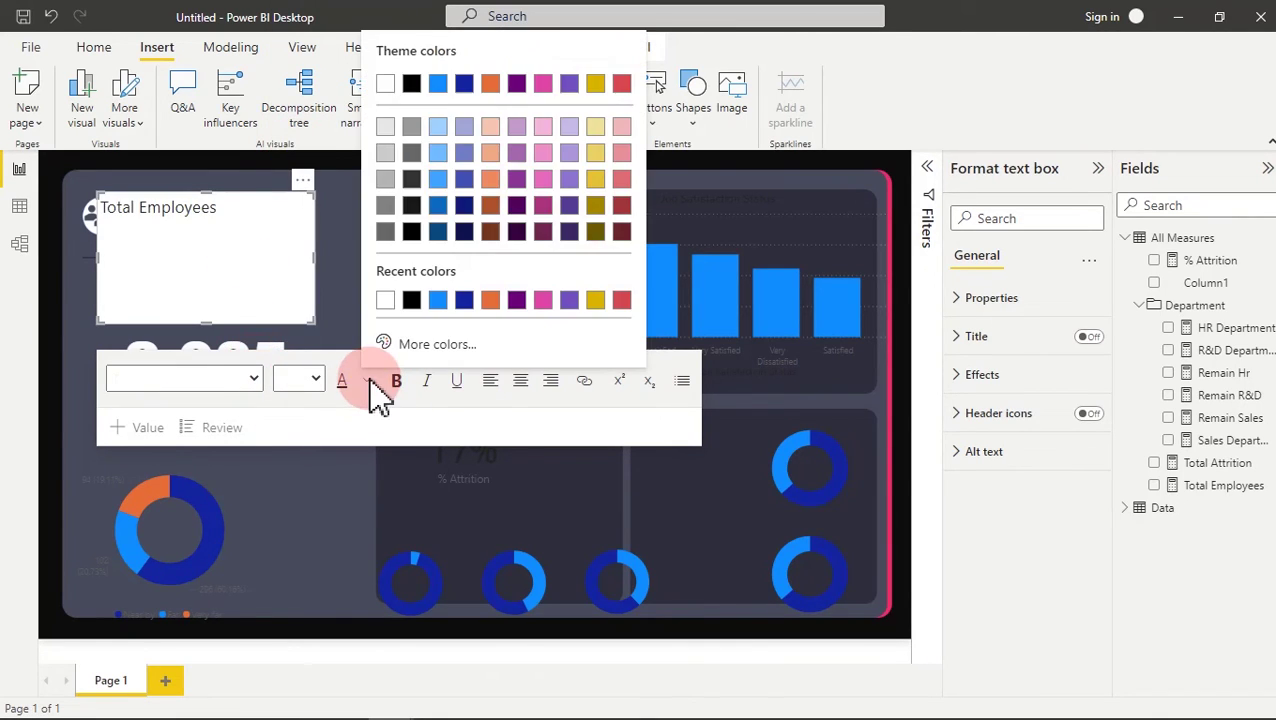
pyautogui.click(389, 183)
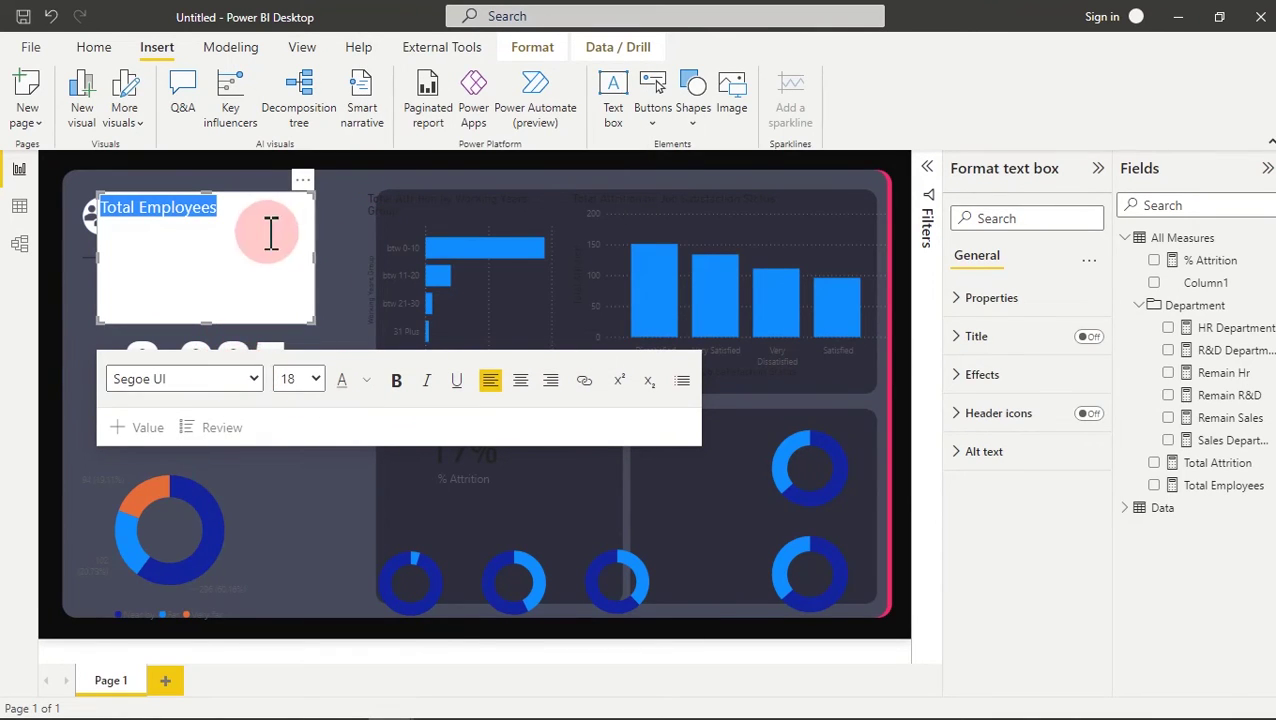
# - Shrink the "Total Employees" text box to fit its text, centre the text and place it directly above the employee count
pyautogui.moveTo(305, 318); pyautogui.dragTo(244, 232)
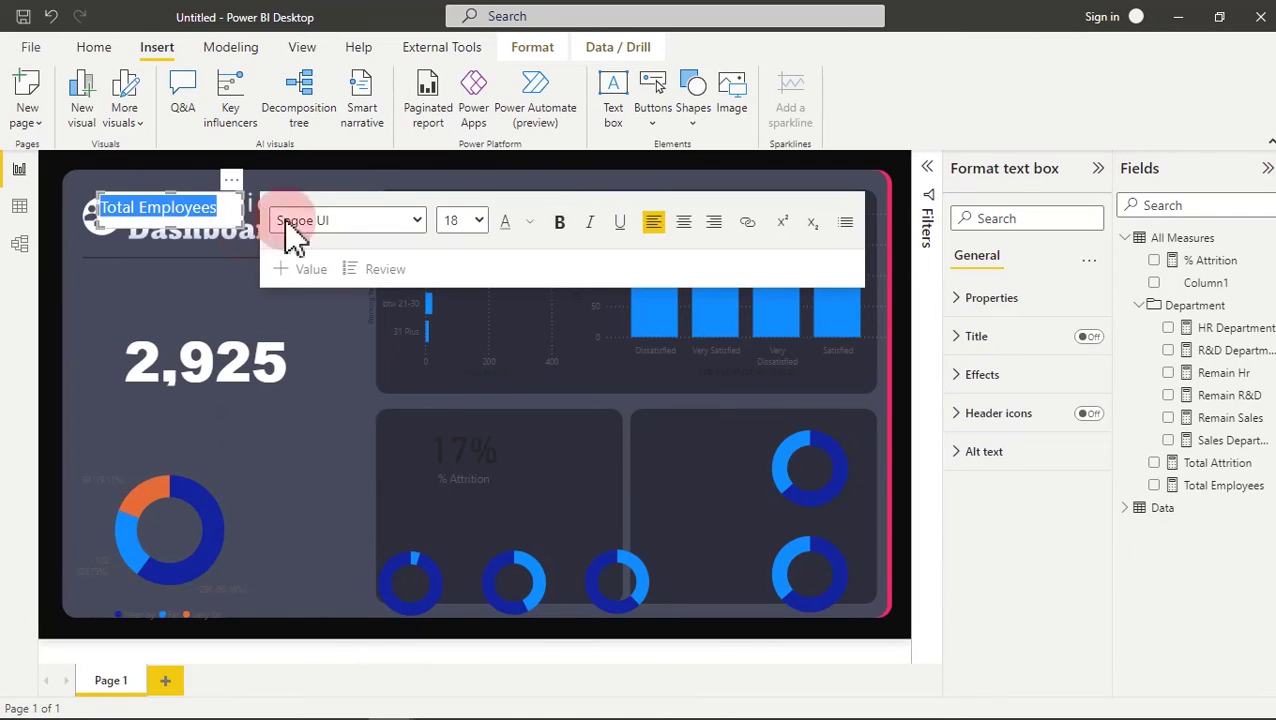
pyautogui.click(683, 221)
pyautogui.moveTo(232, 185); pyautogui.dragTo(276, 300)
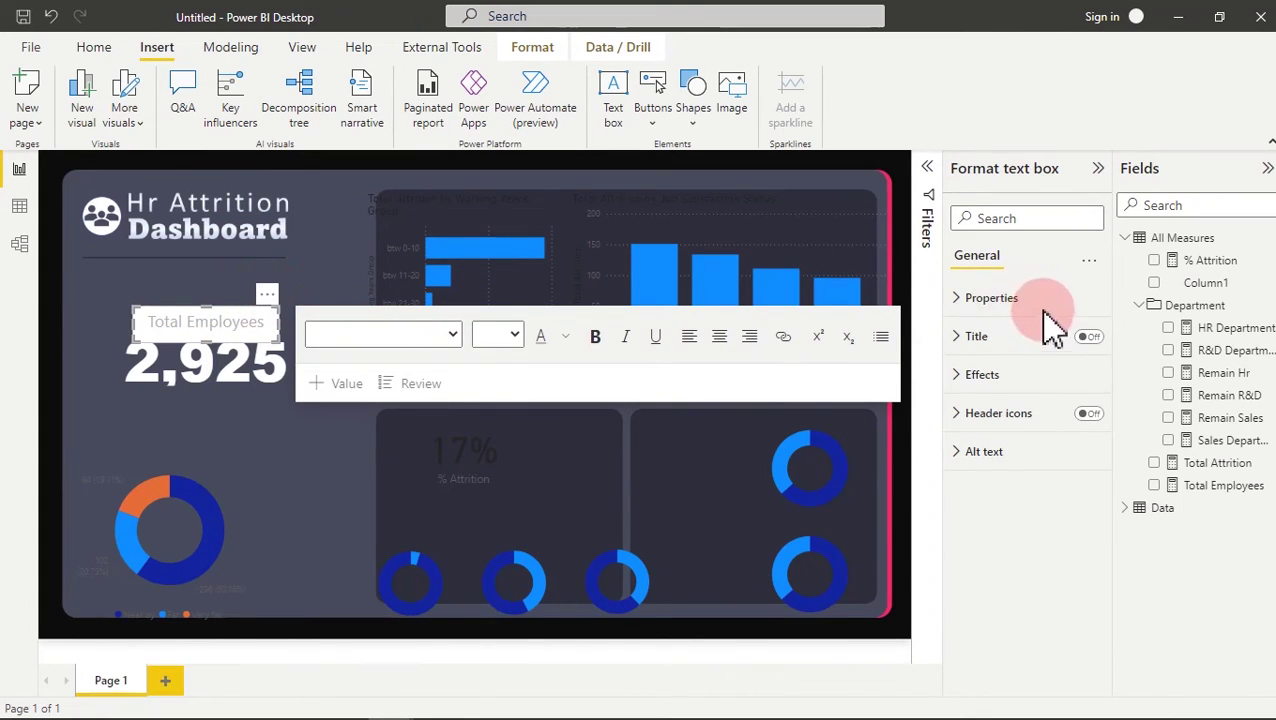
# - Turn off the background of the "Total Employees" text box
pyautogui.click(1000, 378)
pyautogui.click(1082, 414)
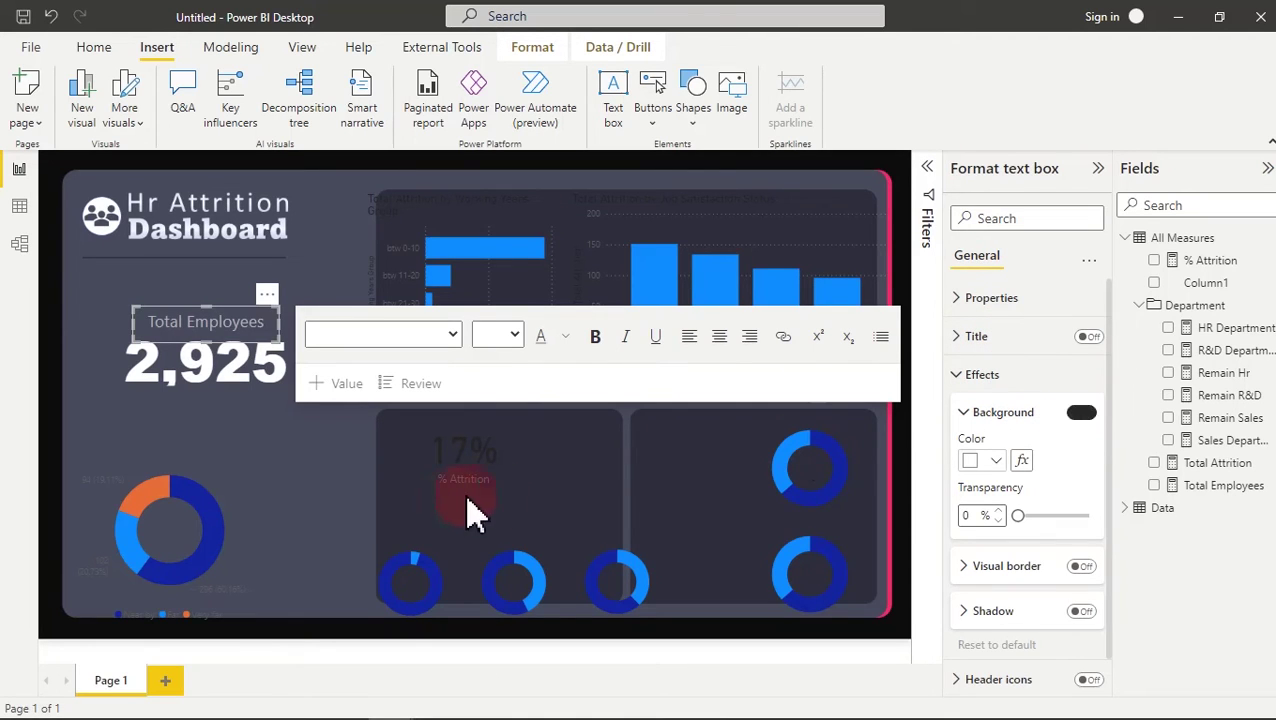
pyautogui.click(309, 462)
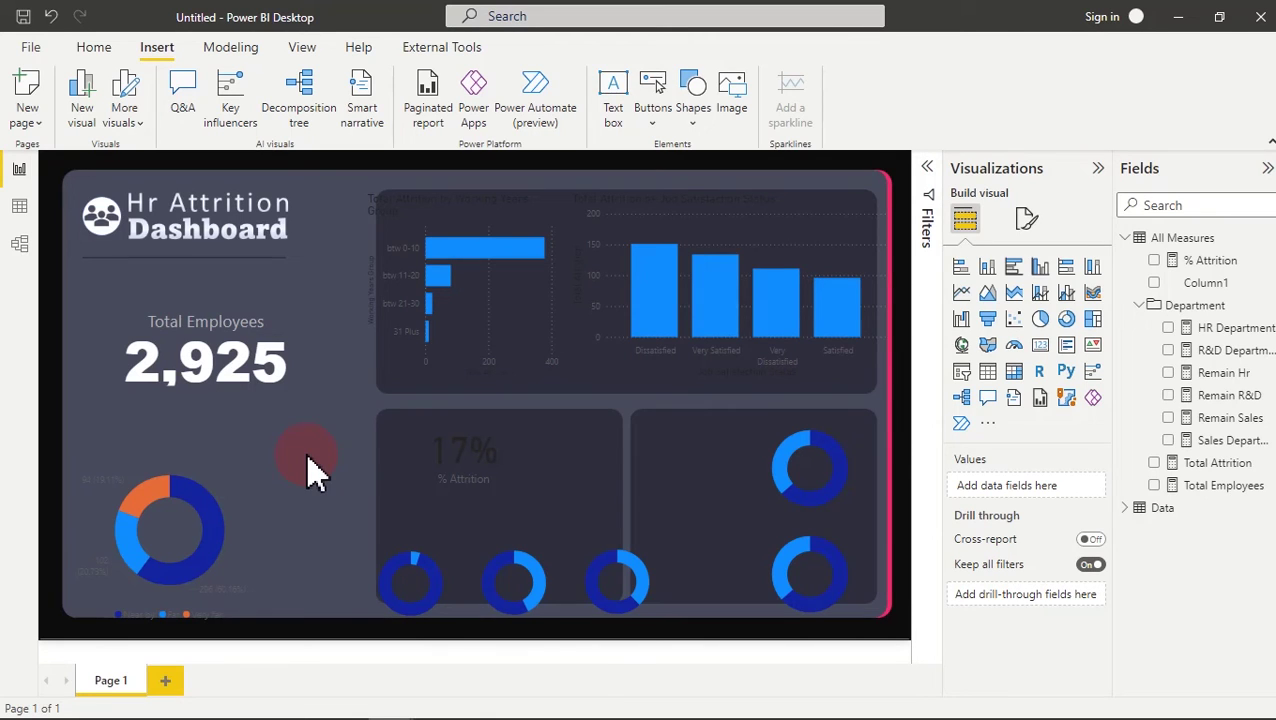
# - Enlarge the Distance Status donut chart to span the lower side panel, keeping its lower edge inside the panel
pyautogui.click(227, 492)
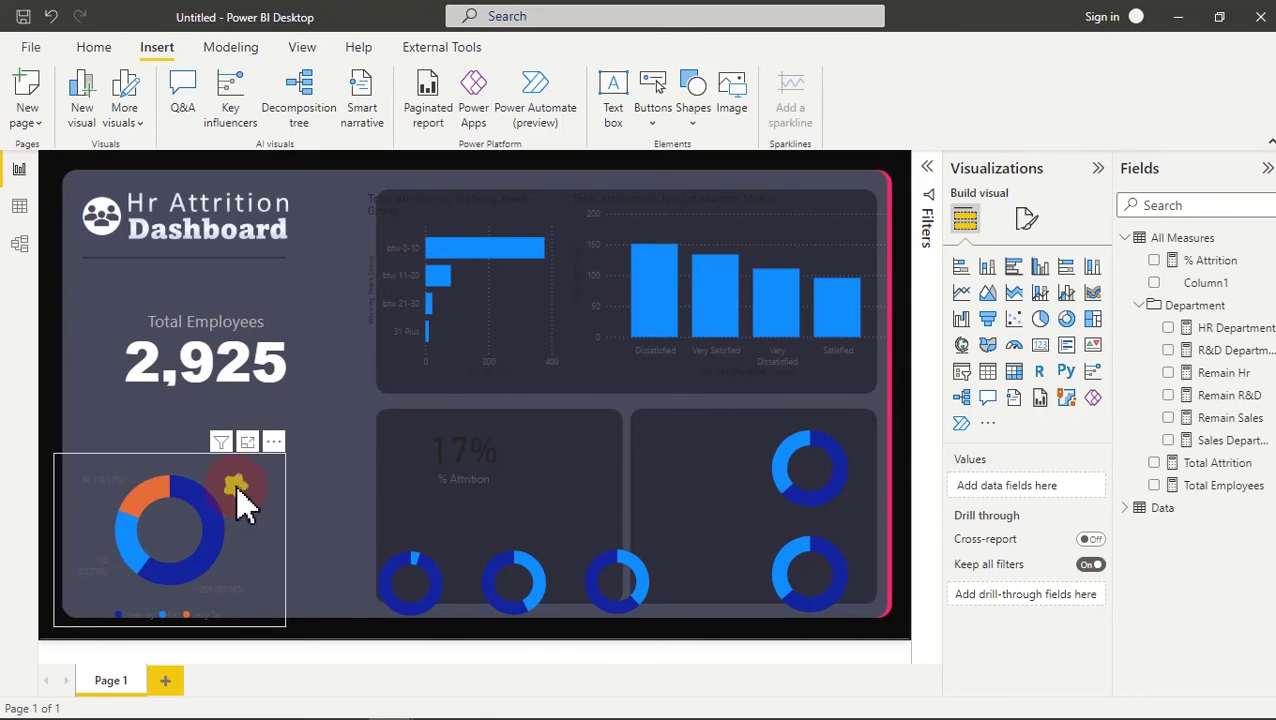
pyautogui.click(286, 462)
pyautogui.moveTo(277, 462); pyautogui.dragTo(321, 473)
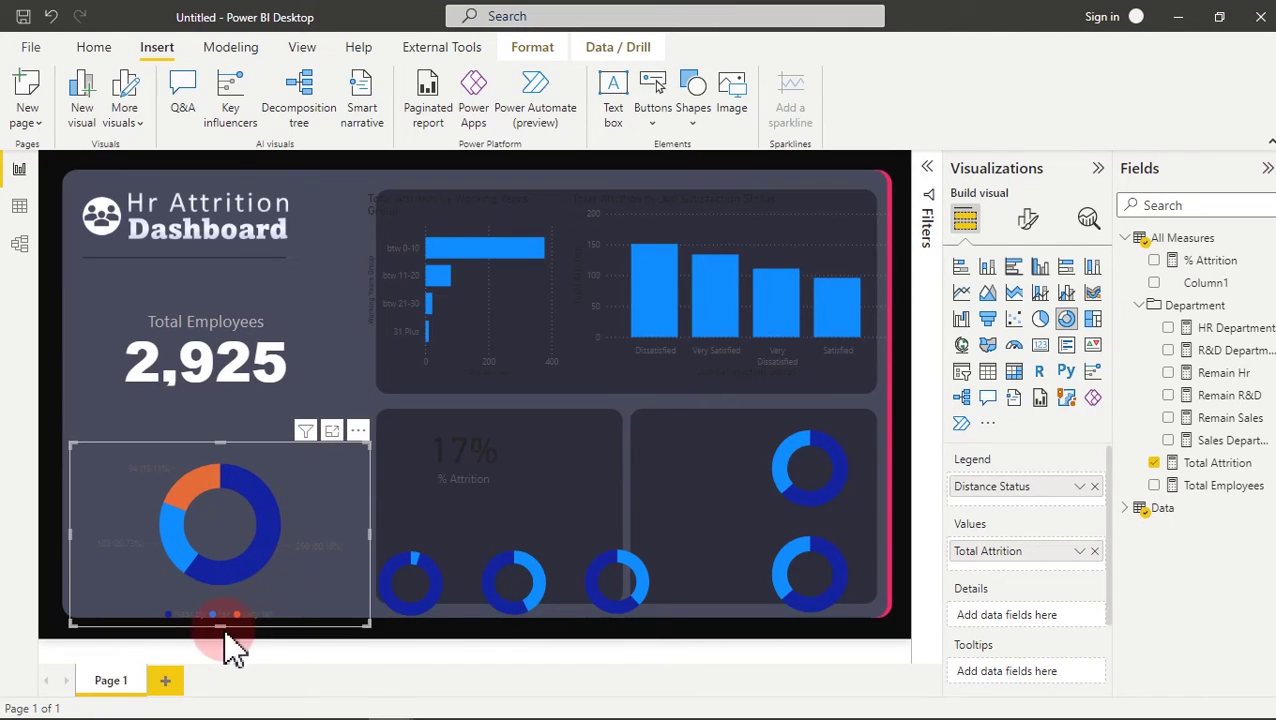
pyautogui.moveTo(220, 625); pyautogui.dragTo(220, 612)
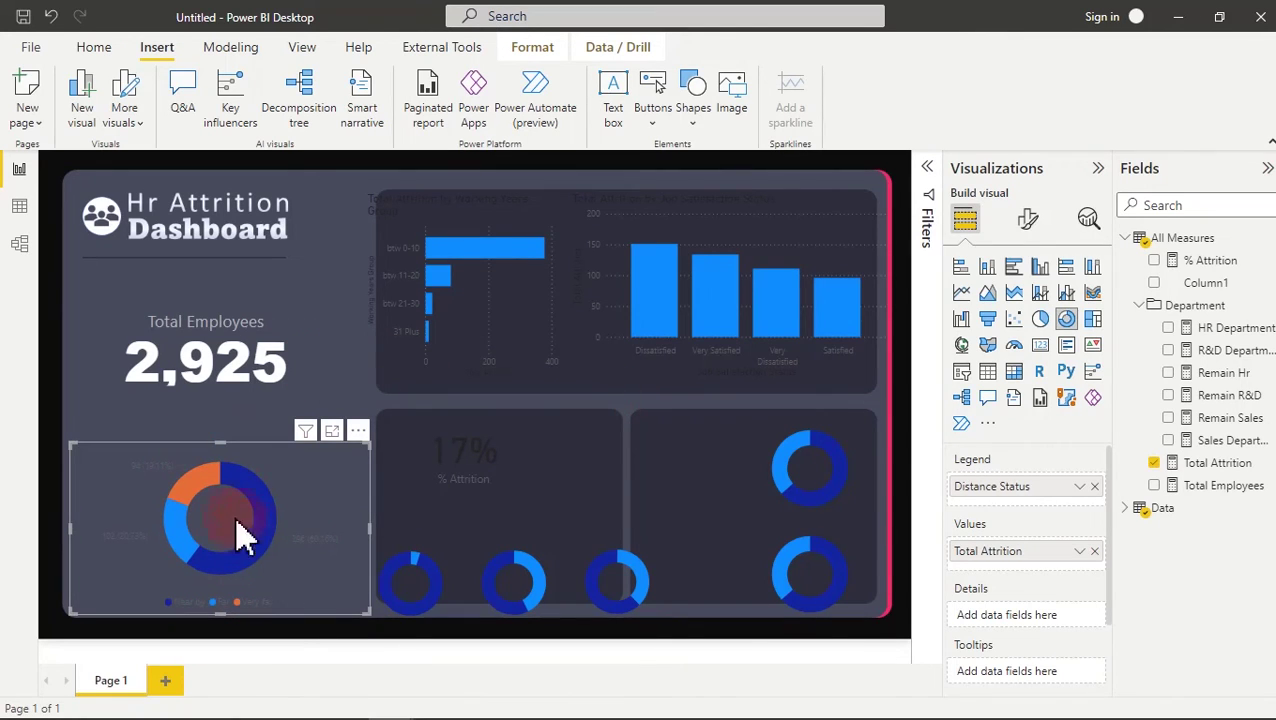
# - Set the Distance Status donut's legend text to a light grey theme colour
pyautogui.click(1030, 220)
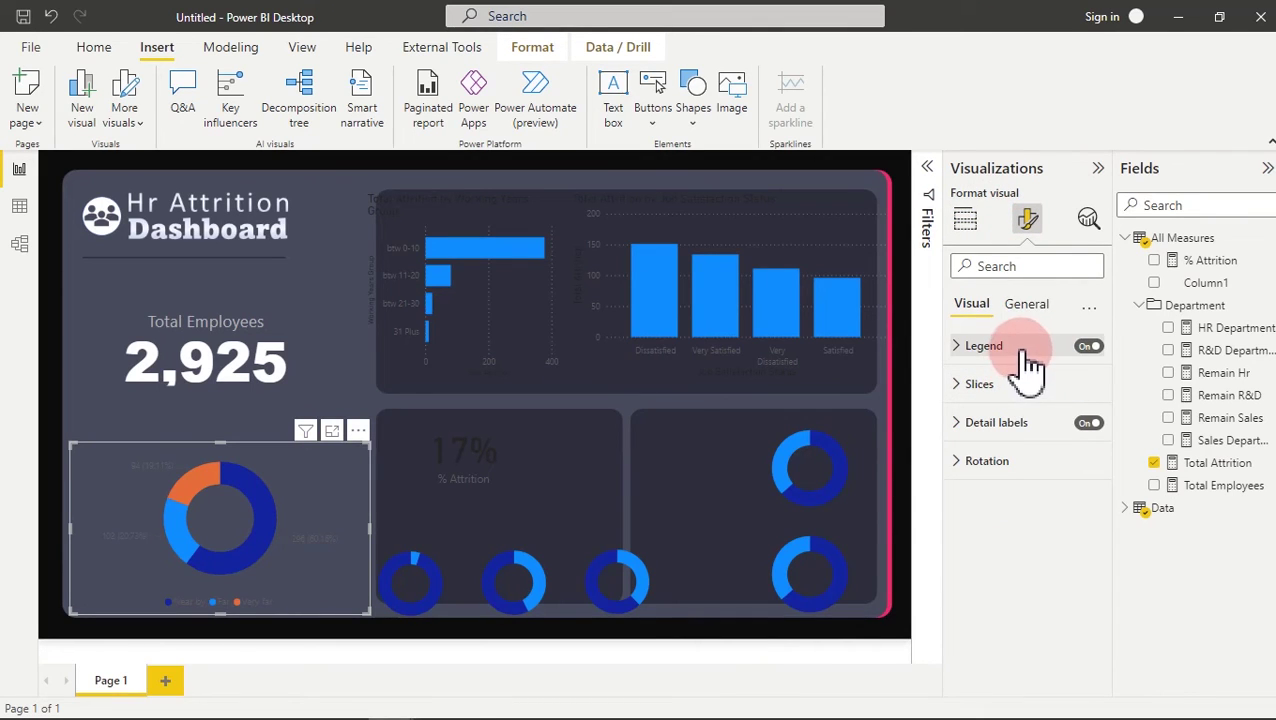
pyautogui.click(1025, 362)
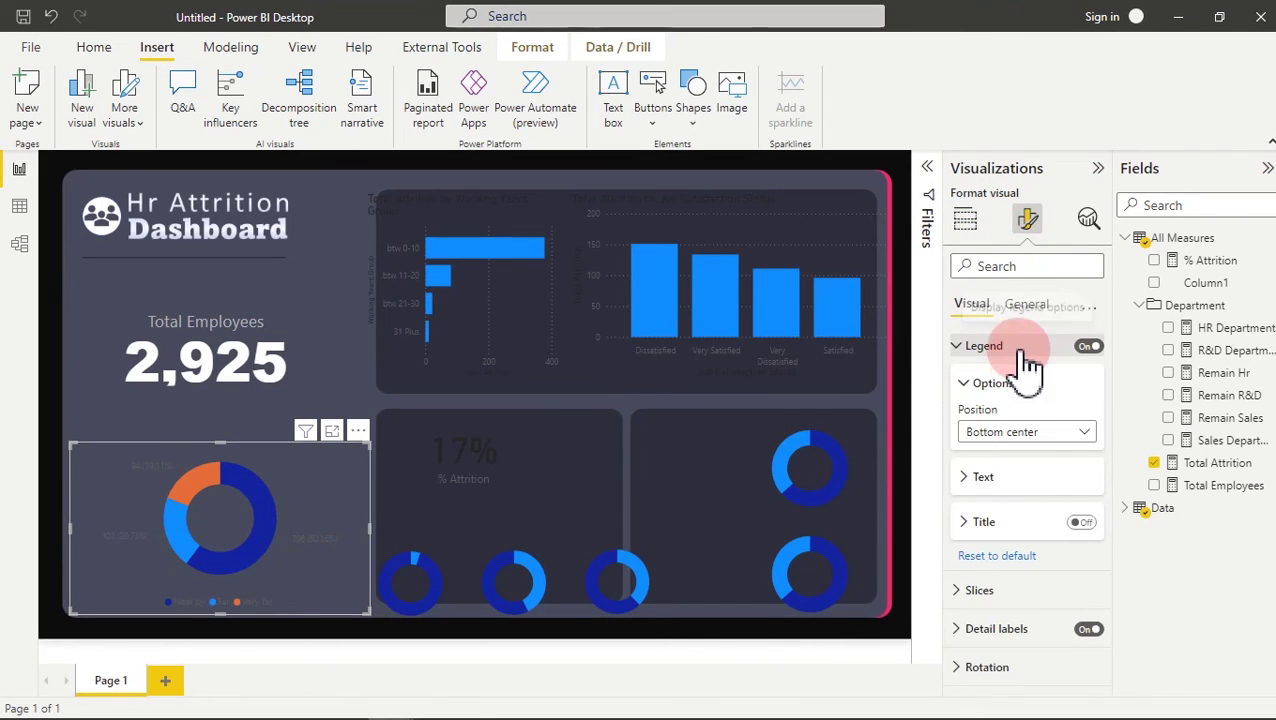
pyautogui.click(984, 478)
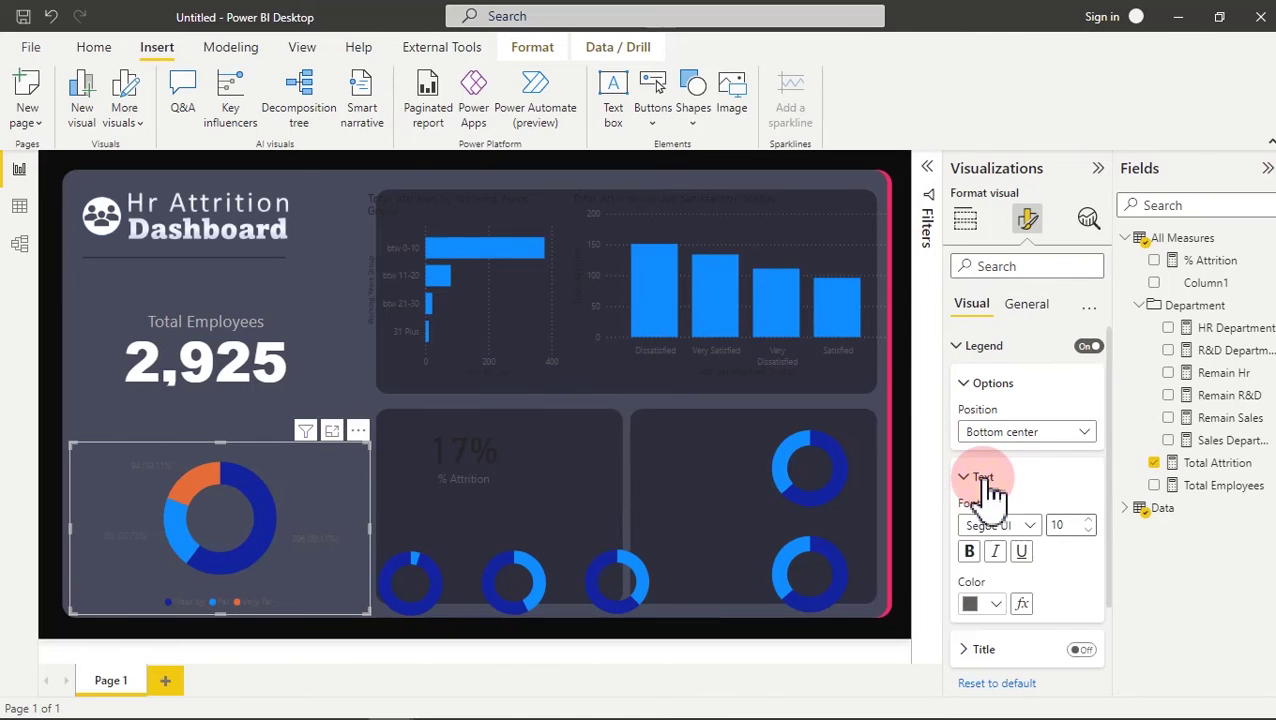
pyautogui.click(997, 606)
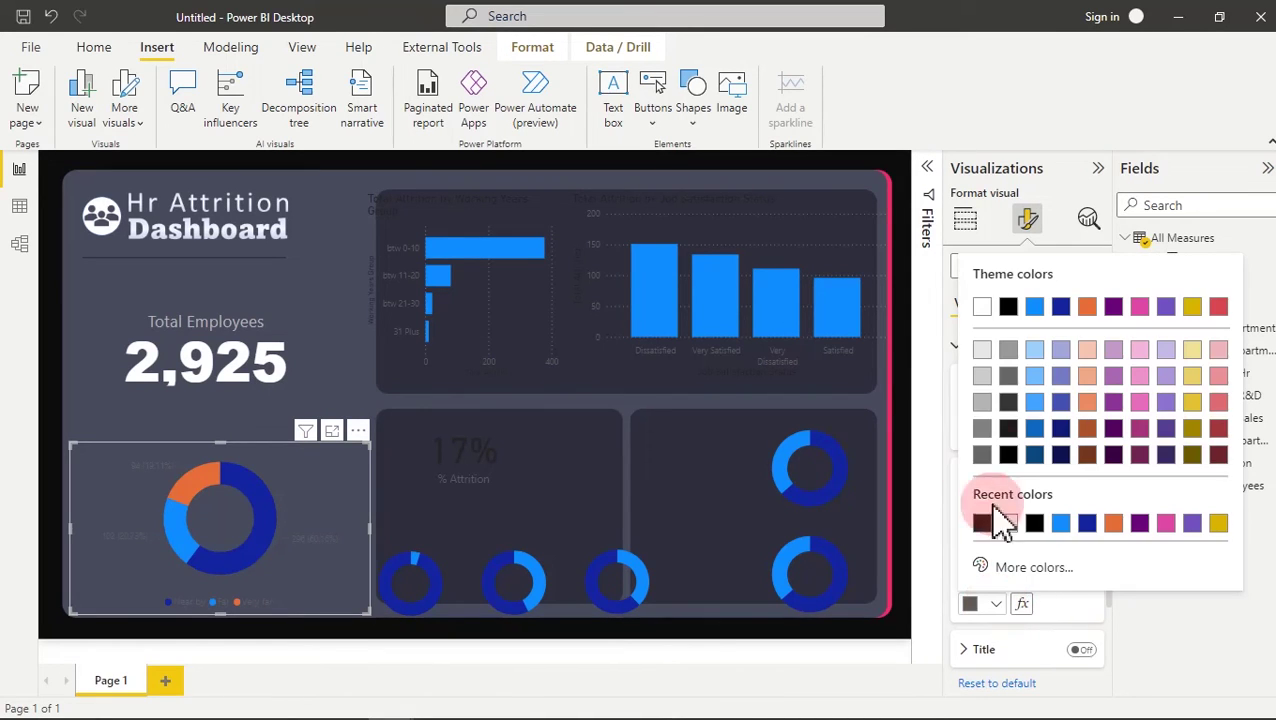
pyautogui.click(988, 380)
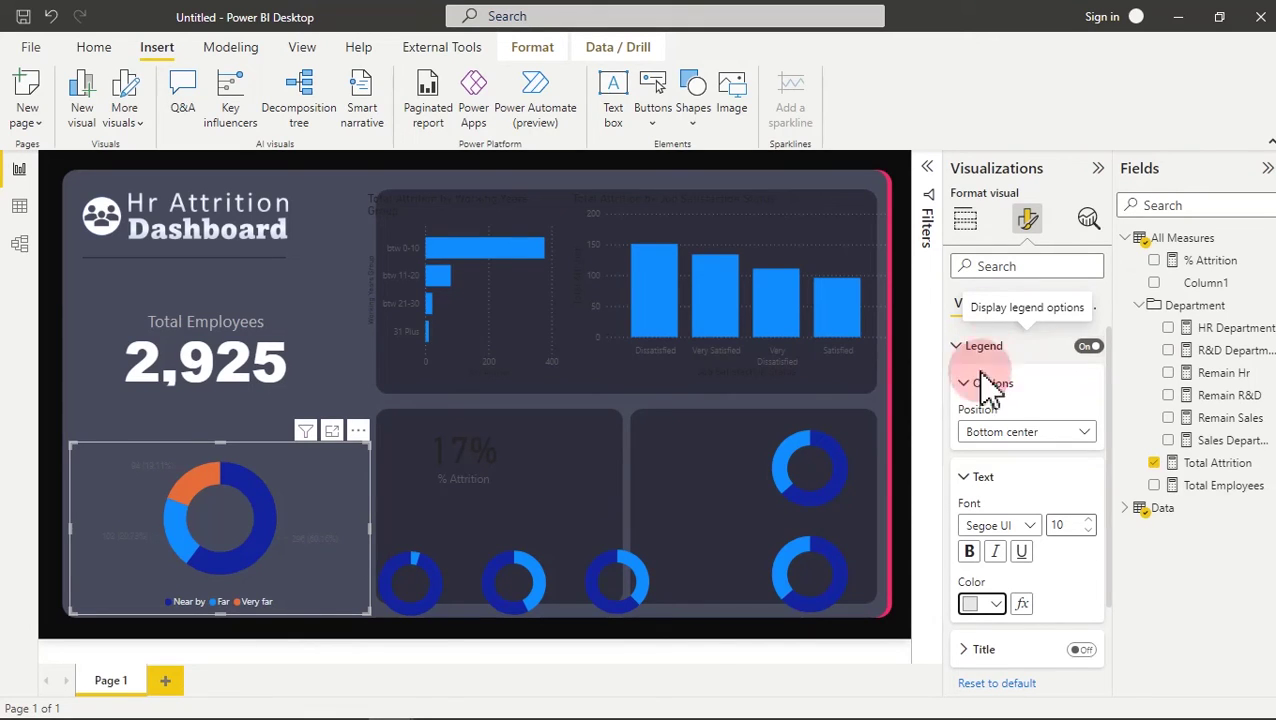
pyautogui.click(984, 350)
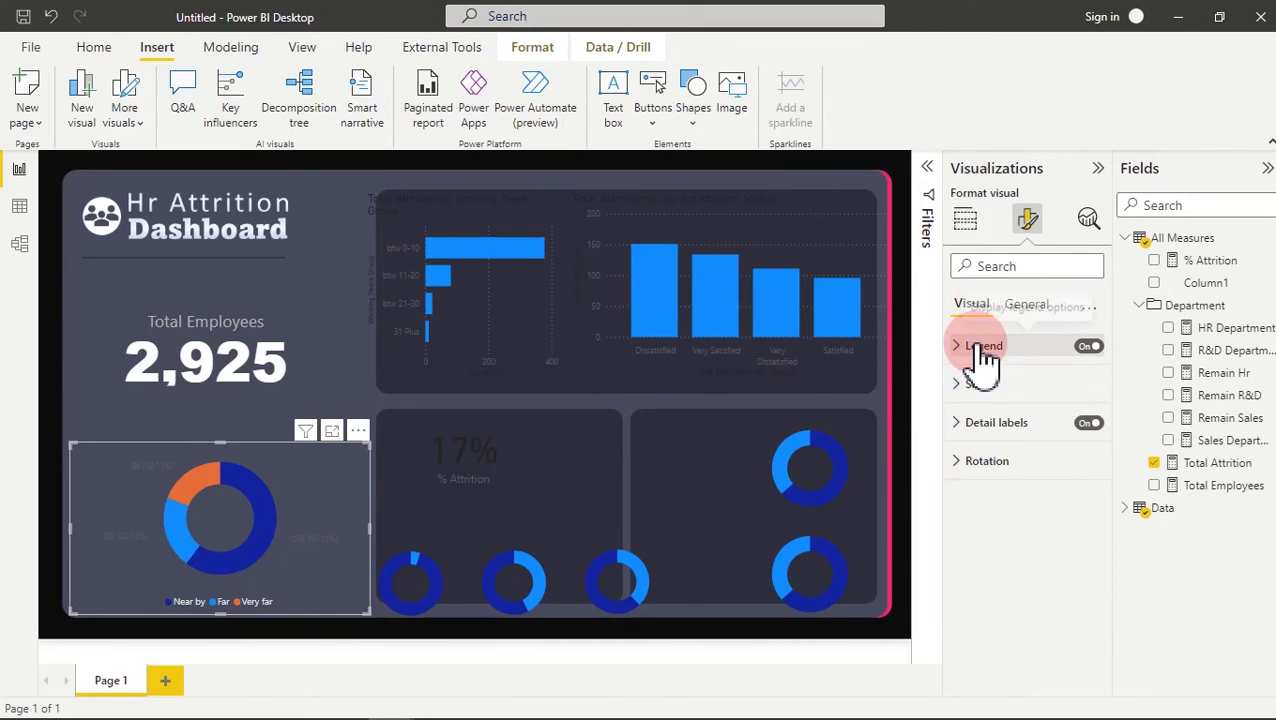
# - Set the Distance Status donut's detail label values to a light grey theme colour
pyautogui.click(1020, 430)
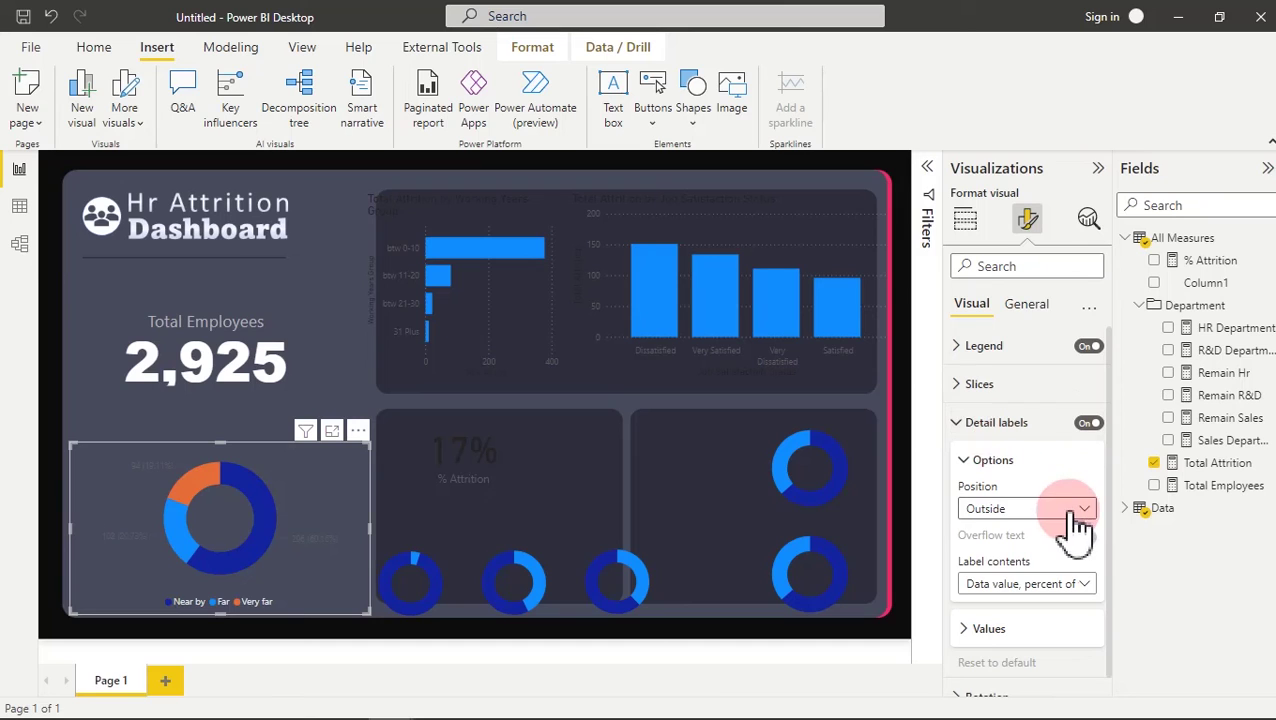
pyautogui.click(990, 630)
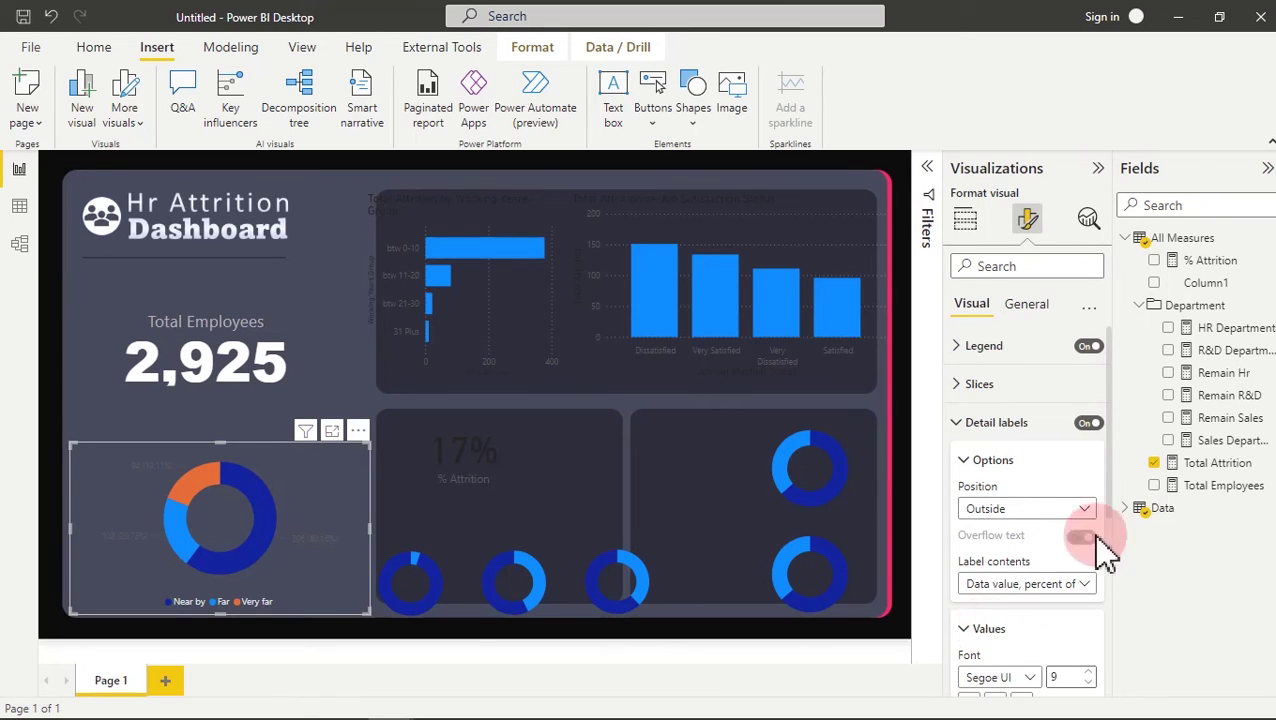
pyautogui.moveTo(1108, 442); pyautogui.dragTo(1108, 548)
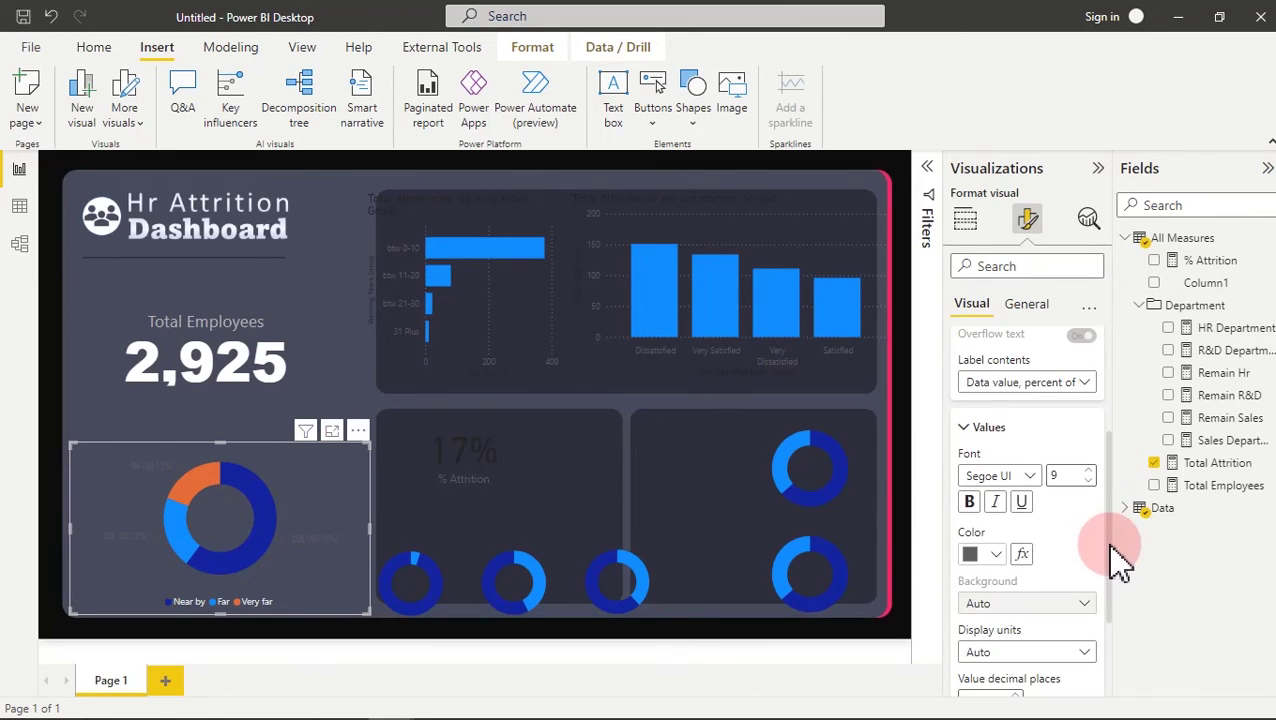
pyautogui.click(1000, 556)
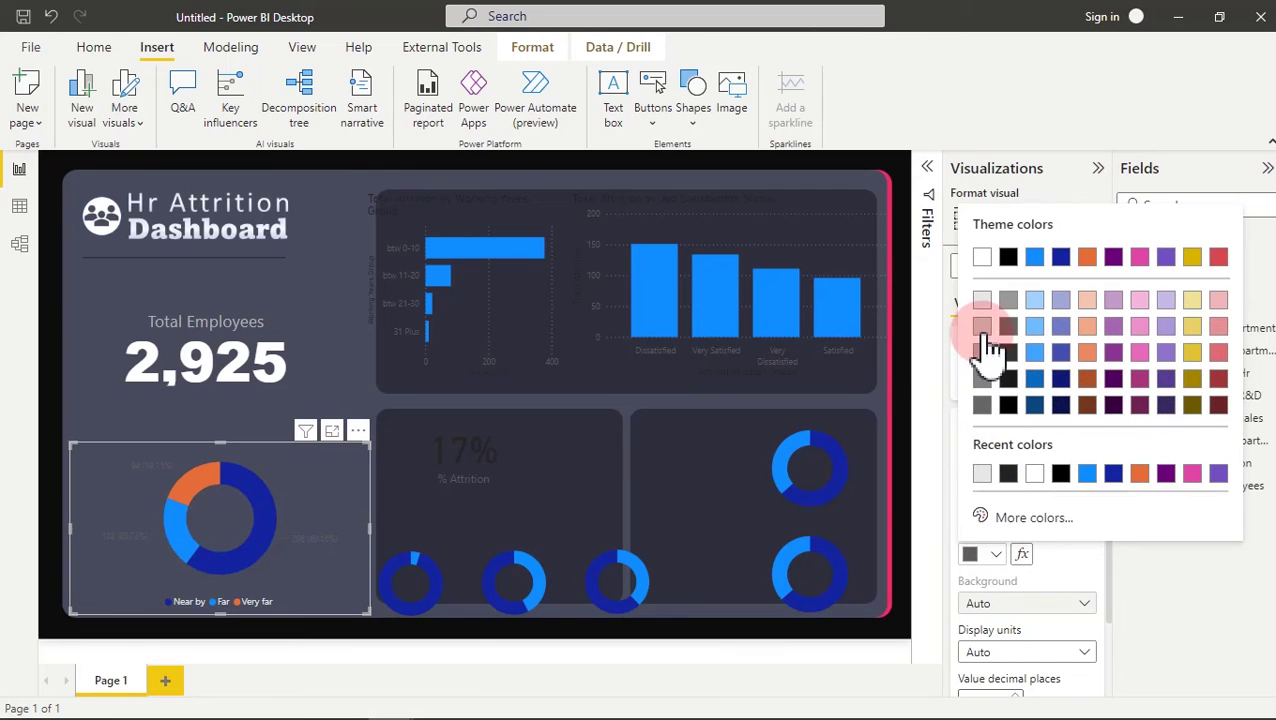
pyautogui.click(983, 302)
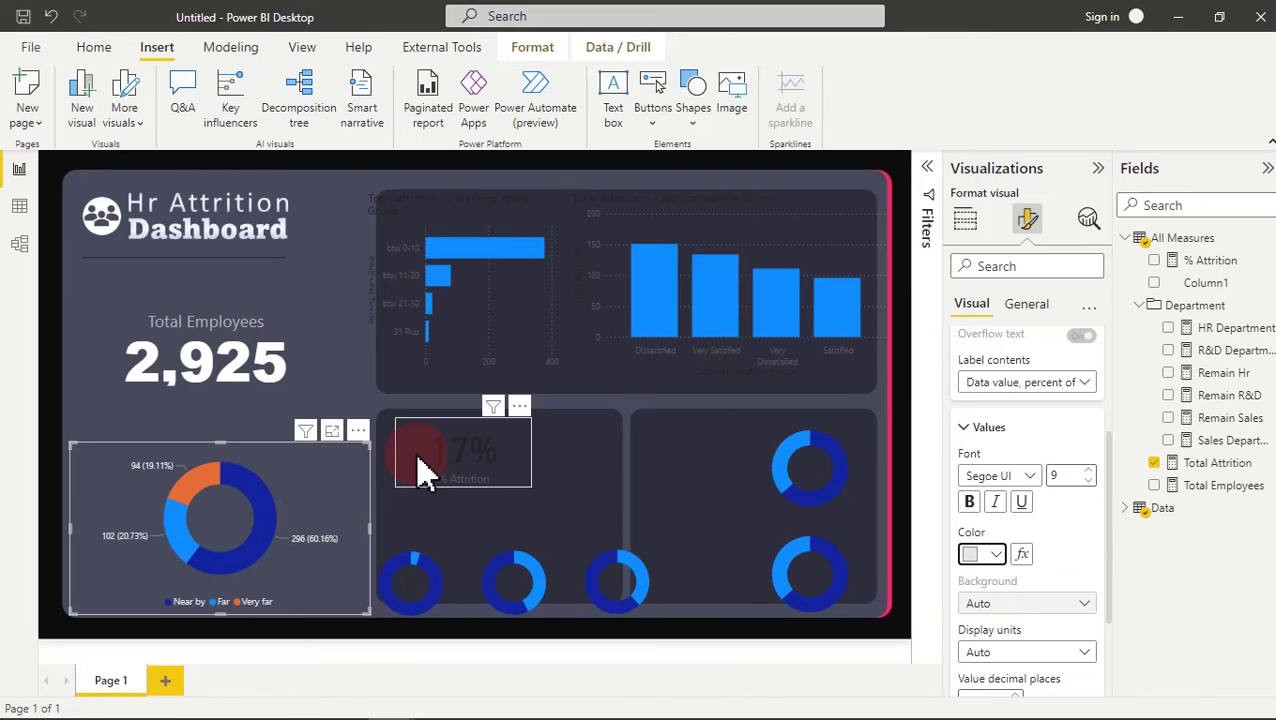
pyautogui.click(336, 192)
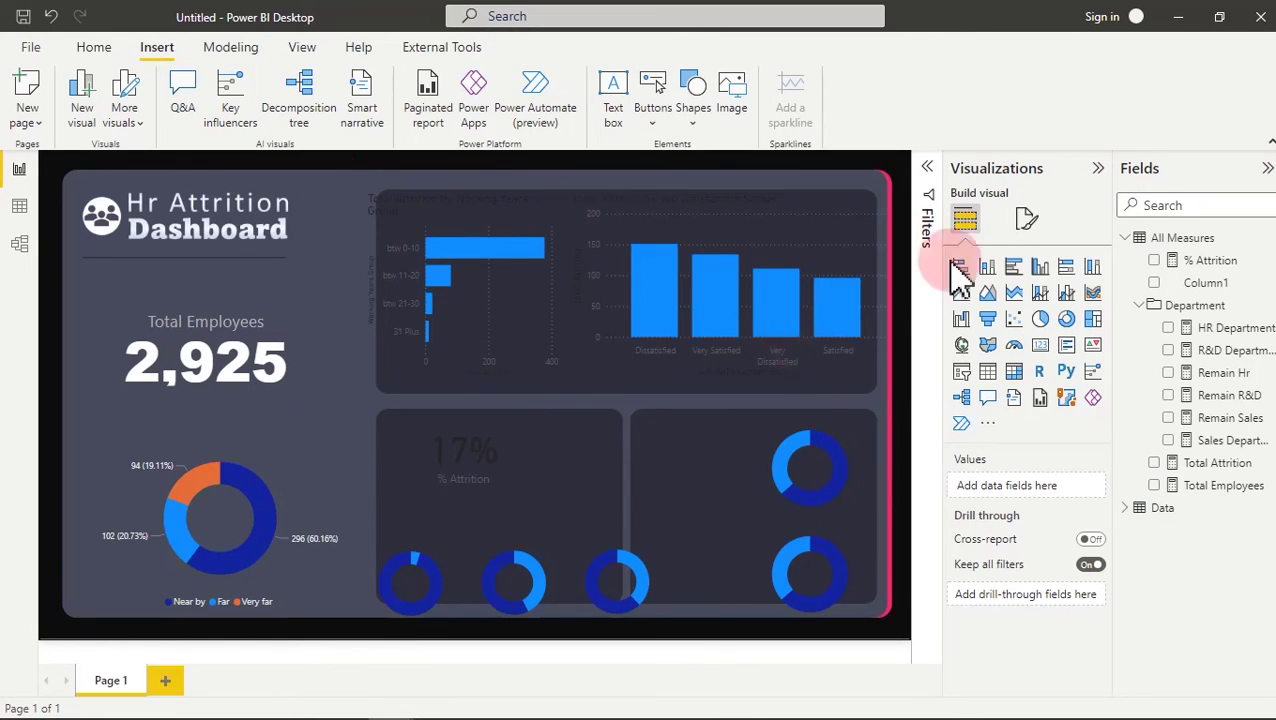
# - Open the slice colour settings of the Distance Status donut
pyautogui.click(291, 464)
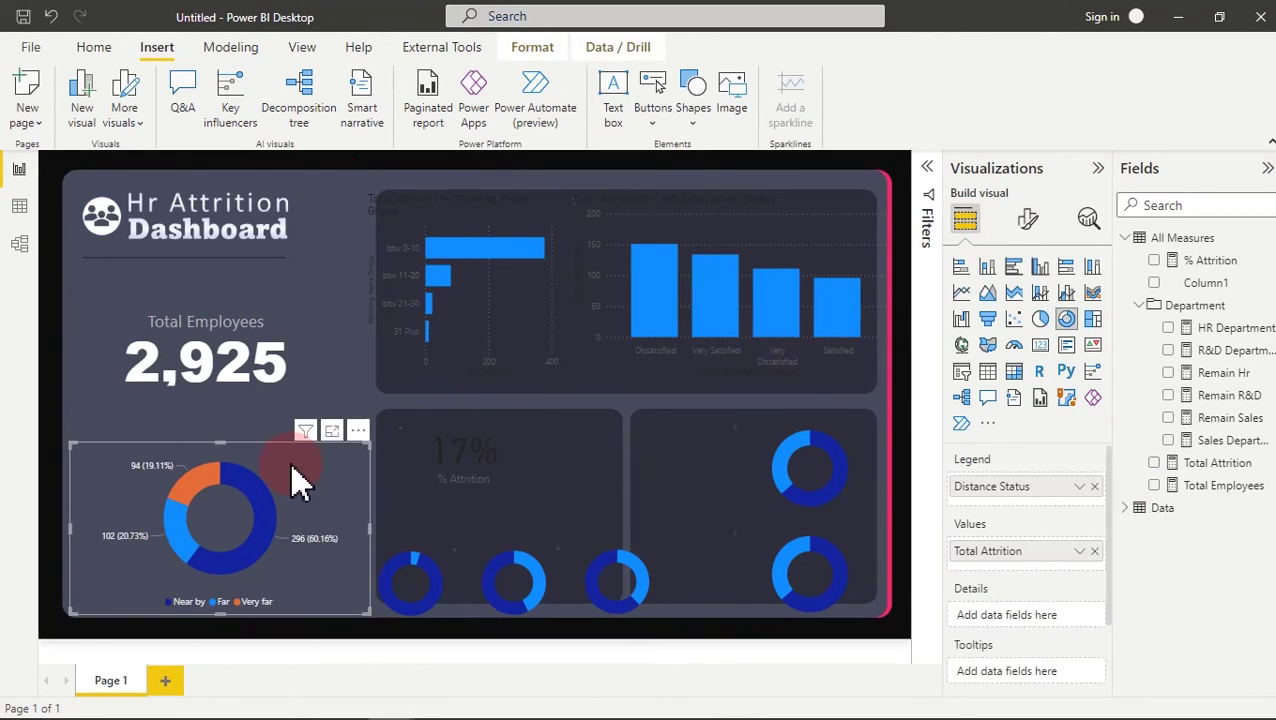
pyautogui.click(1030, 222)
pyautogui.click(990, 387)
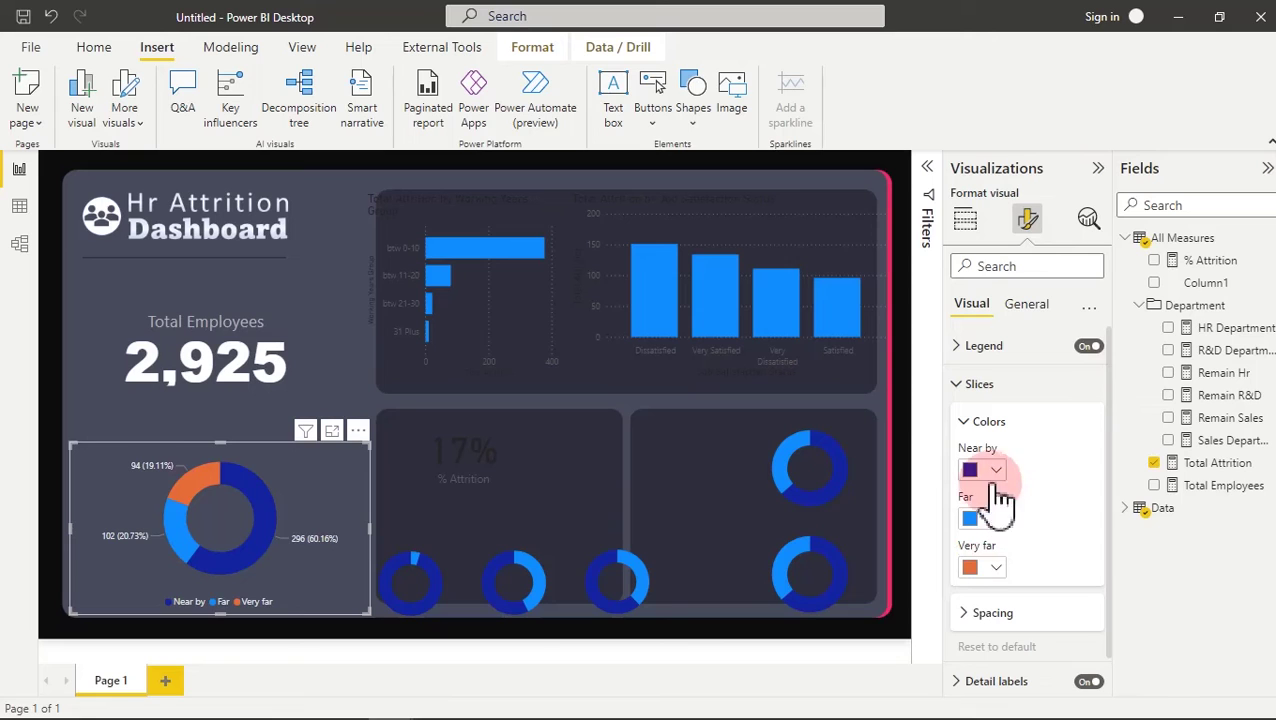
# - Switch to the PowerPoint template and copy the fill hex code of the pink accent shape behind the panel
pyautogui.moveTo(530, 705)
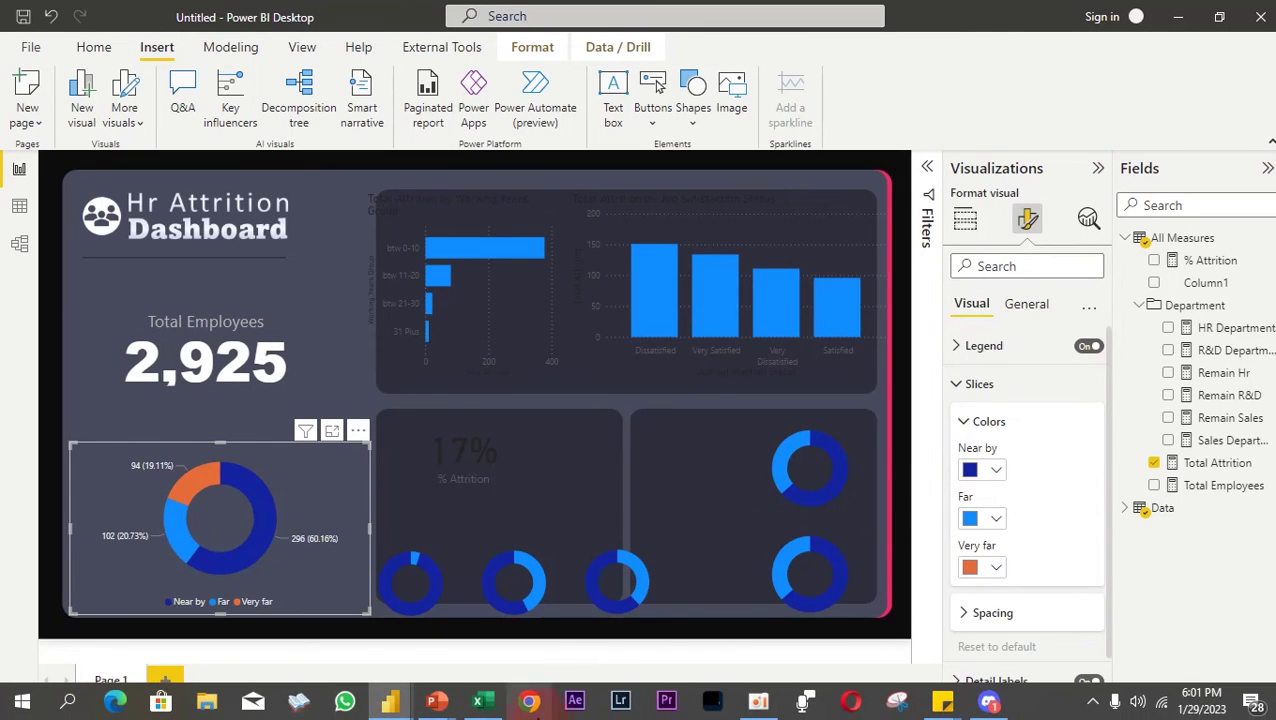
pyautogui.moveTo(438, 705)
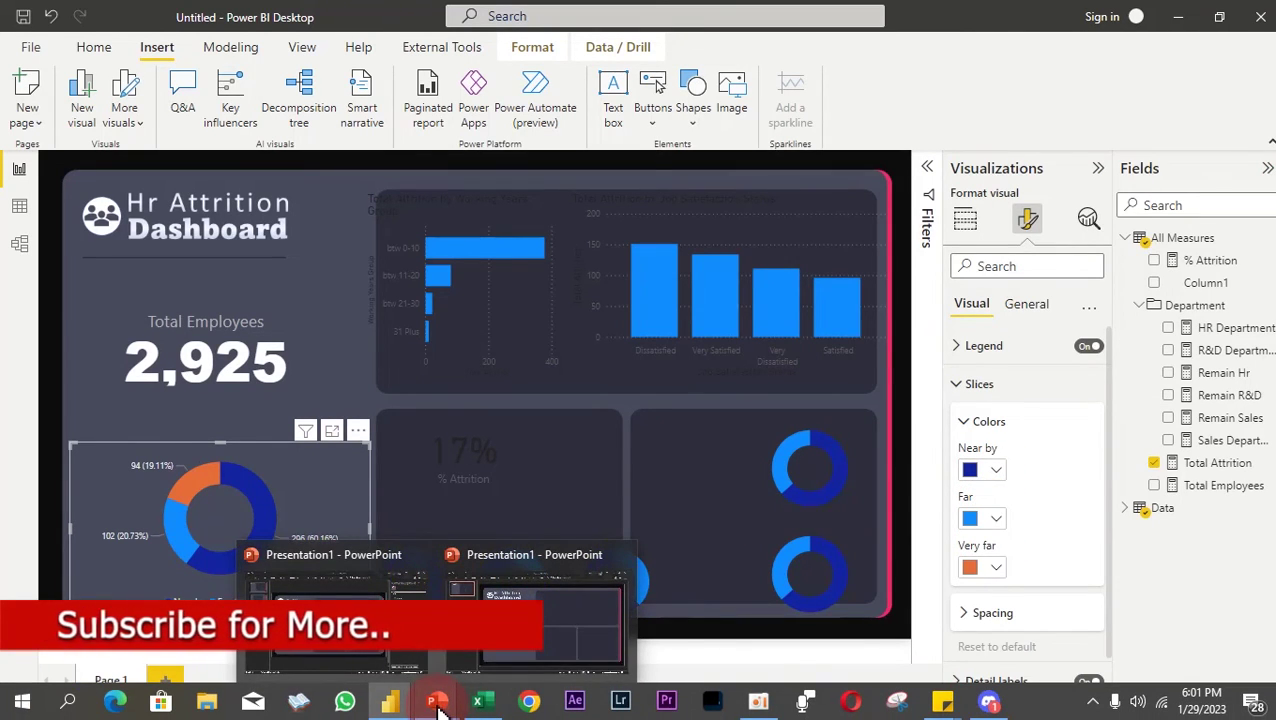
pyautogui.click(527, 640)
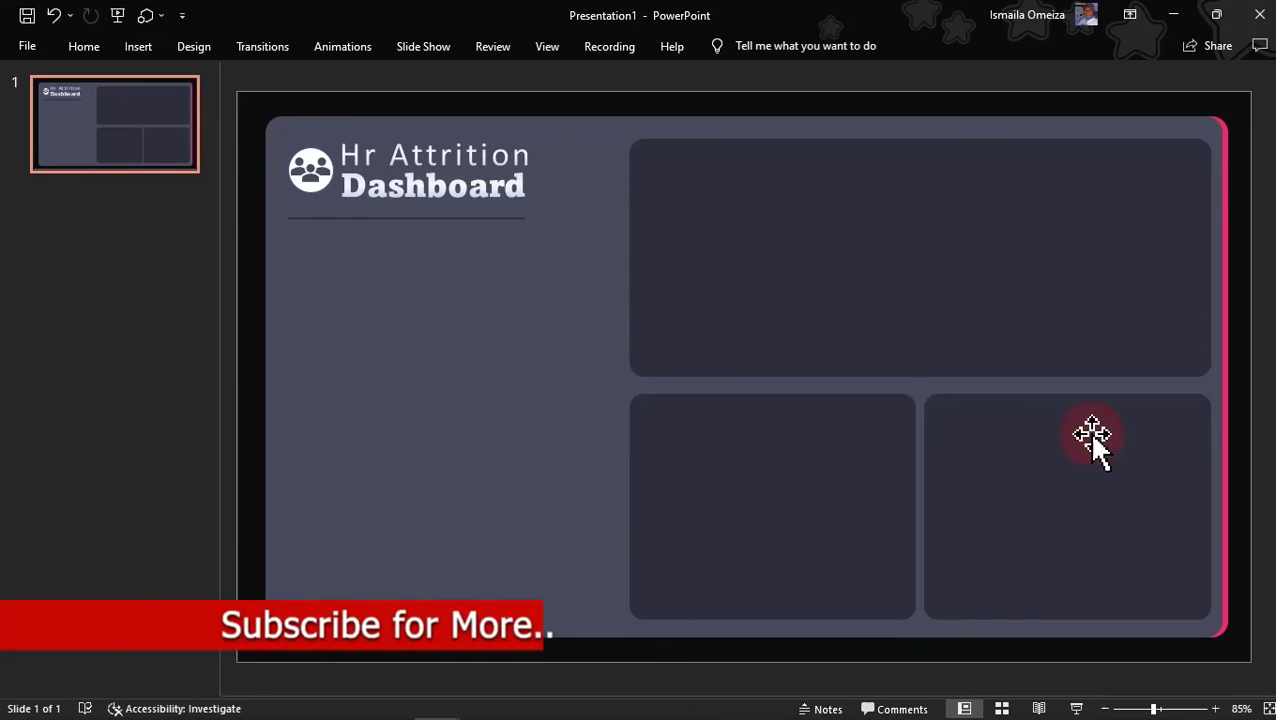
pyautogui.click(1224, 376)
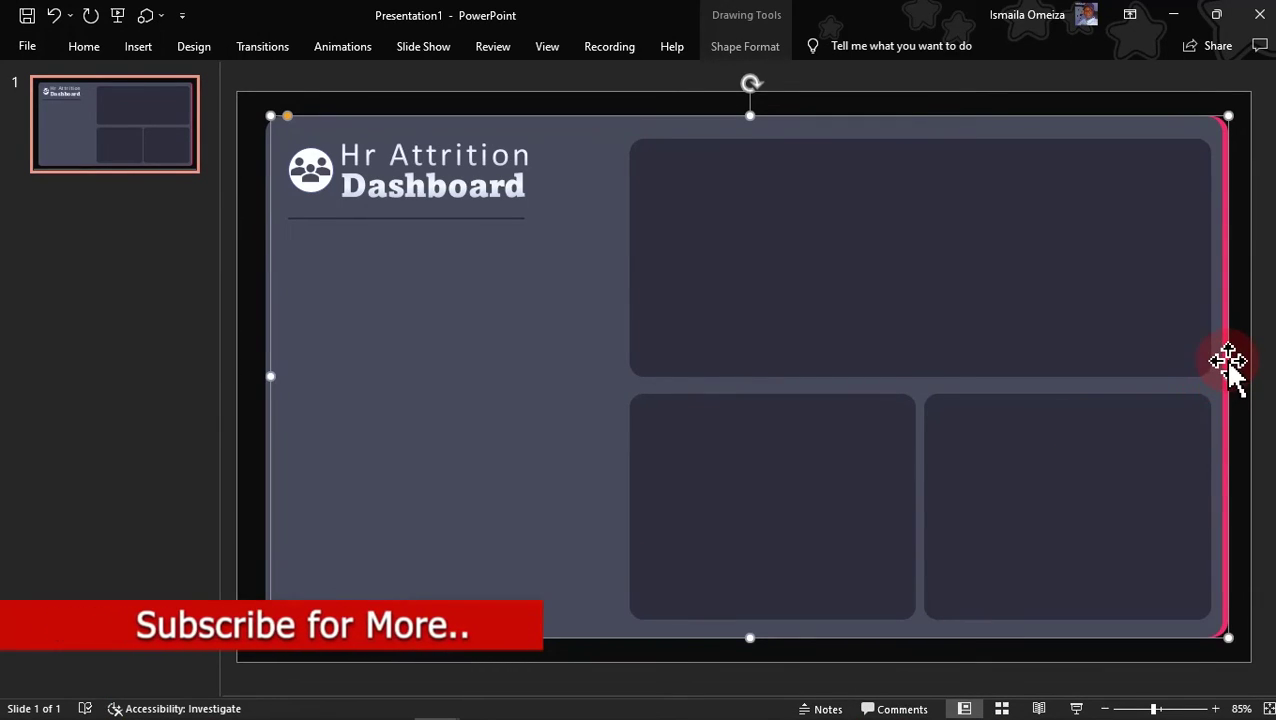
pyautogui.rightClick(1226, 365)
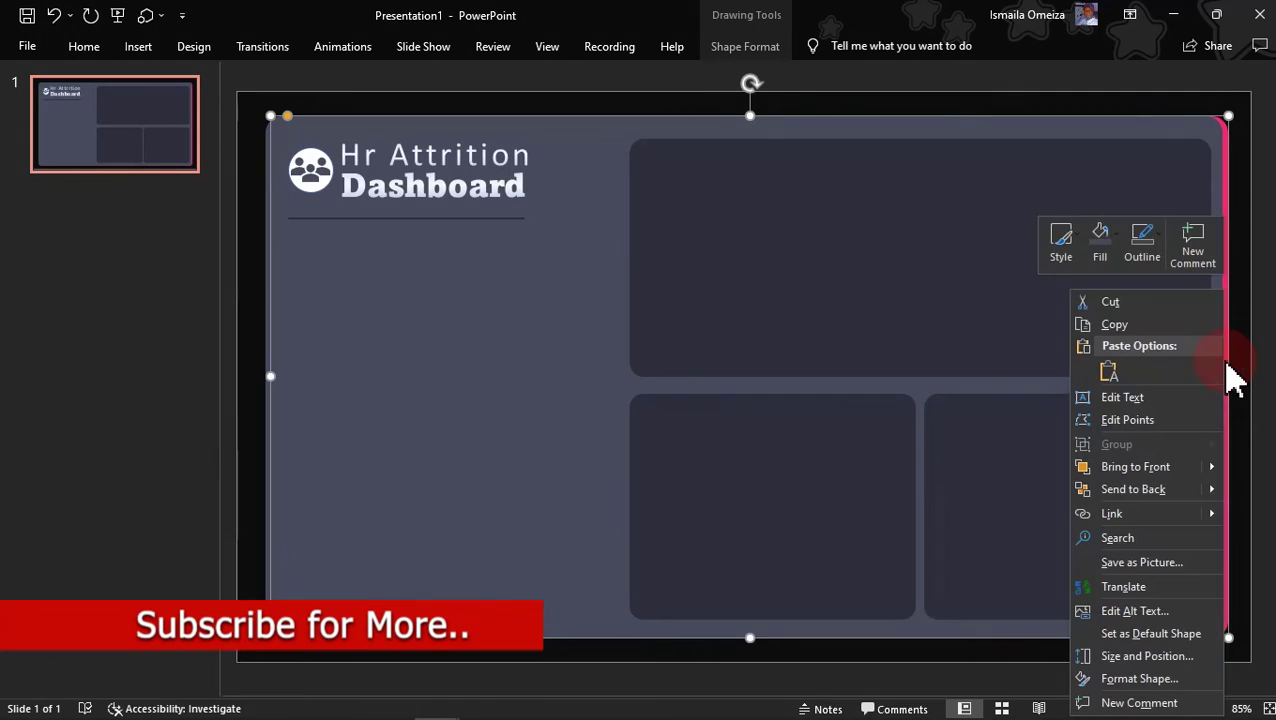
pyautogui.click(1156, 683)
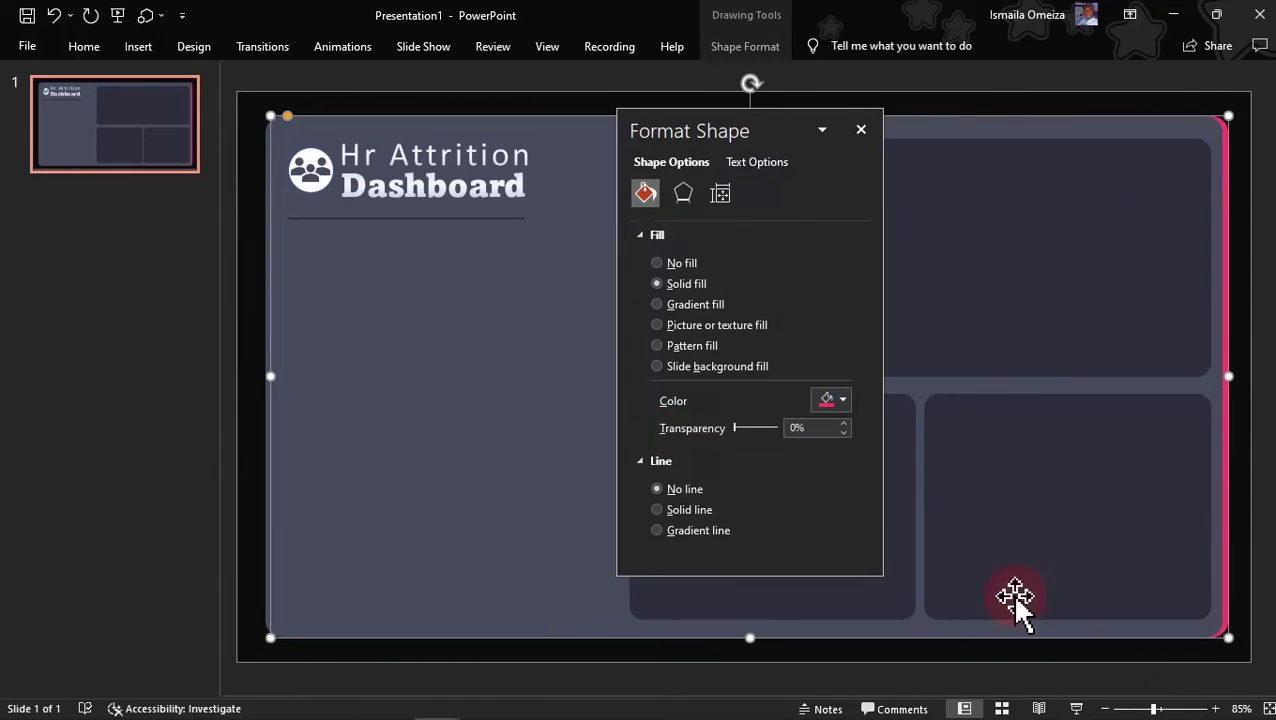
pyautogui.click(838, 401)
pyautogui.click(858, 602)
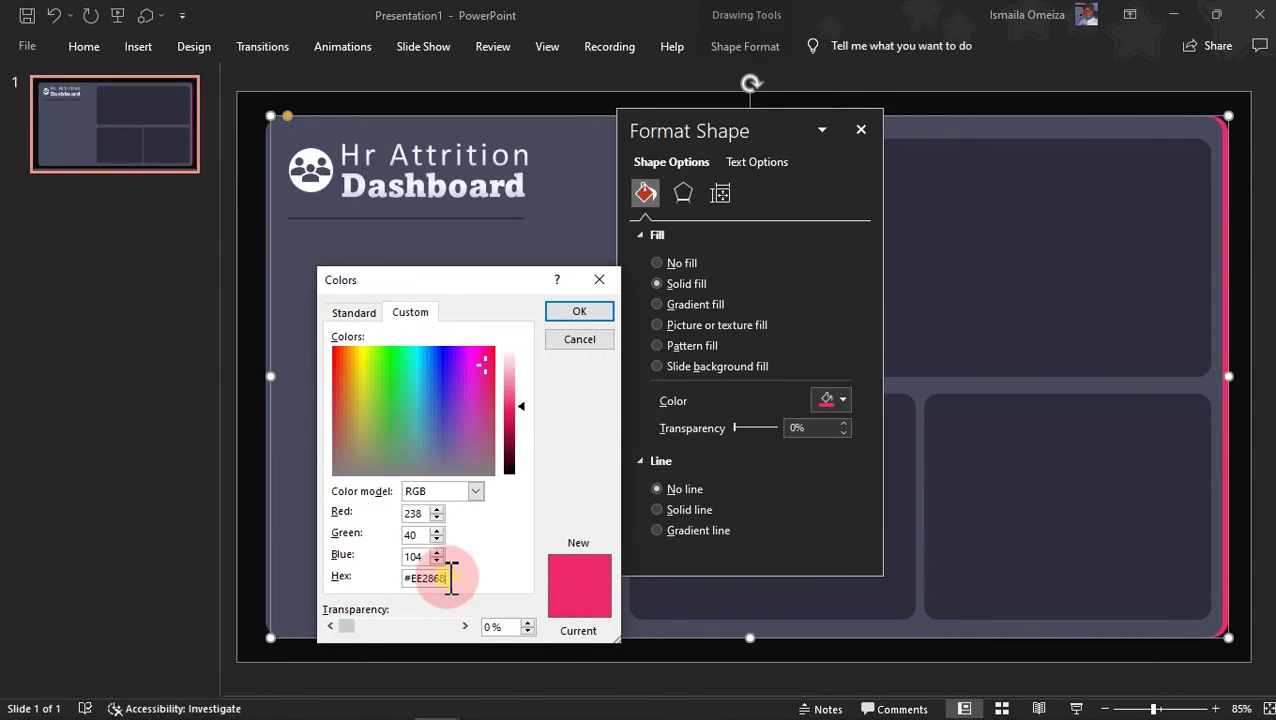
pyautogui.moveTo(451, 578); pyautogui.dragTo(398, 590)
pyautogui.hotkey('ctrl', 'c')
pyautogui.write('c')
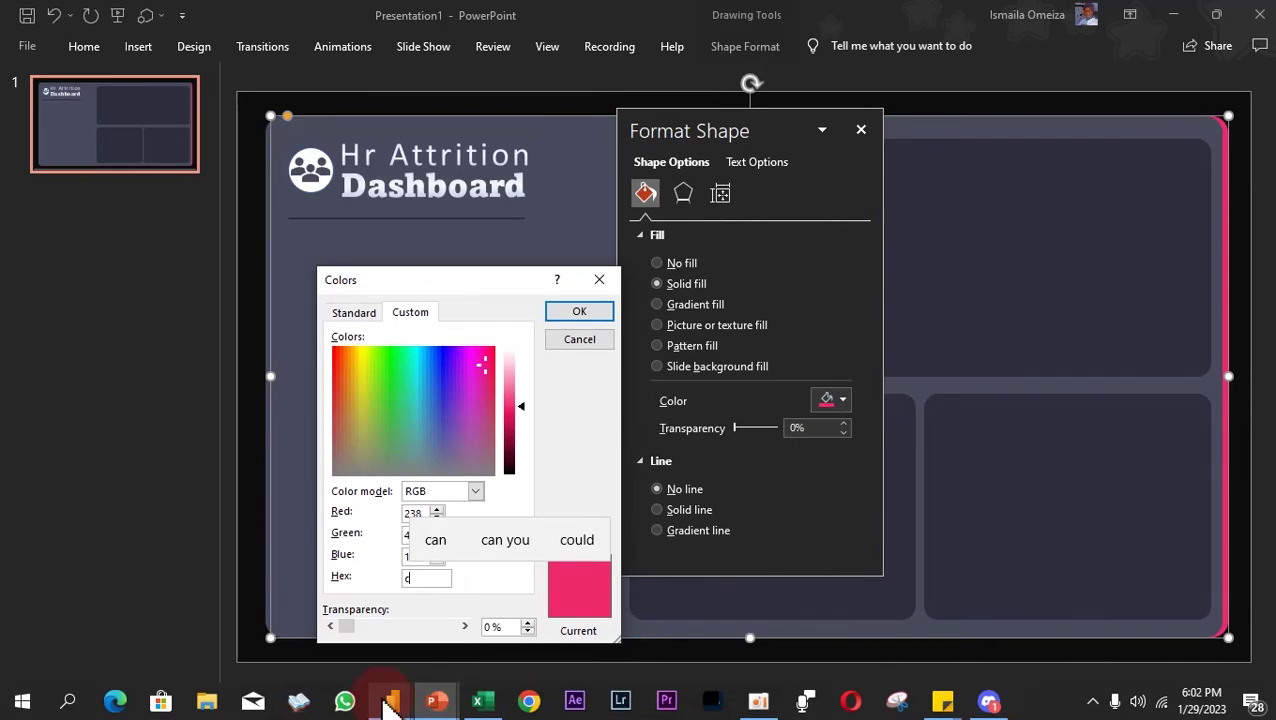
# - Switch back to the untitled Power BI report and set the donut's "Very far" slice to custom colour #EE2868
pyautogui.moveTo(390, 703)
pyautogui.click(498, 652)
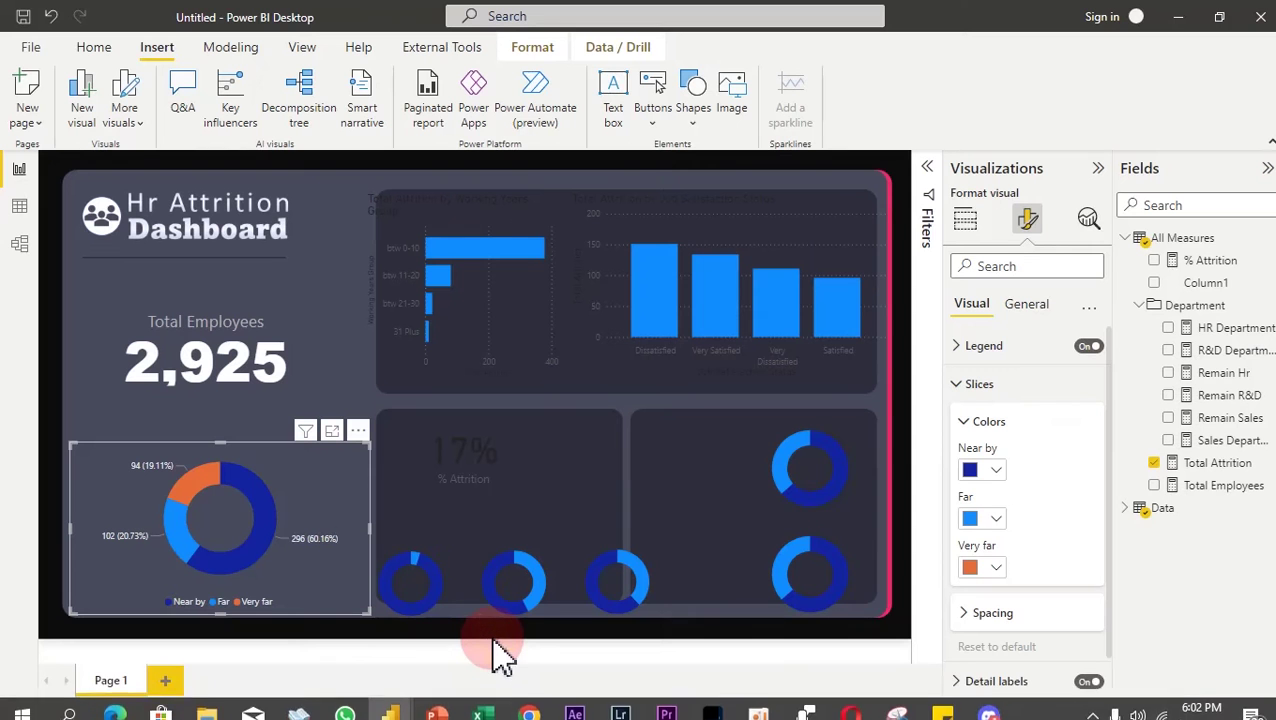
pyautogui.click(995, 568)
pyautogui.click(1030, 531)
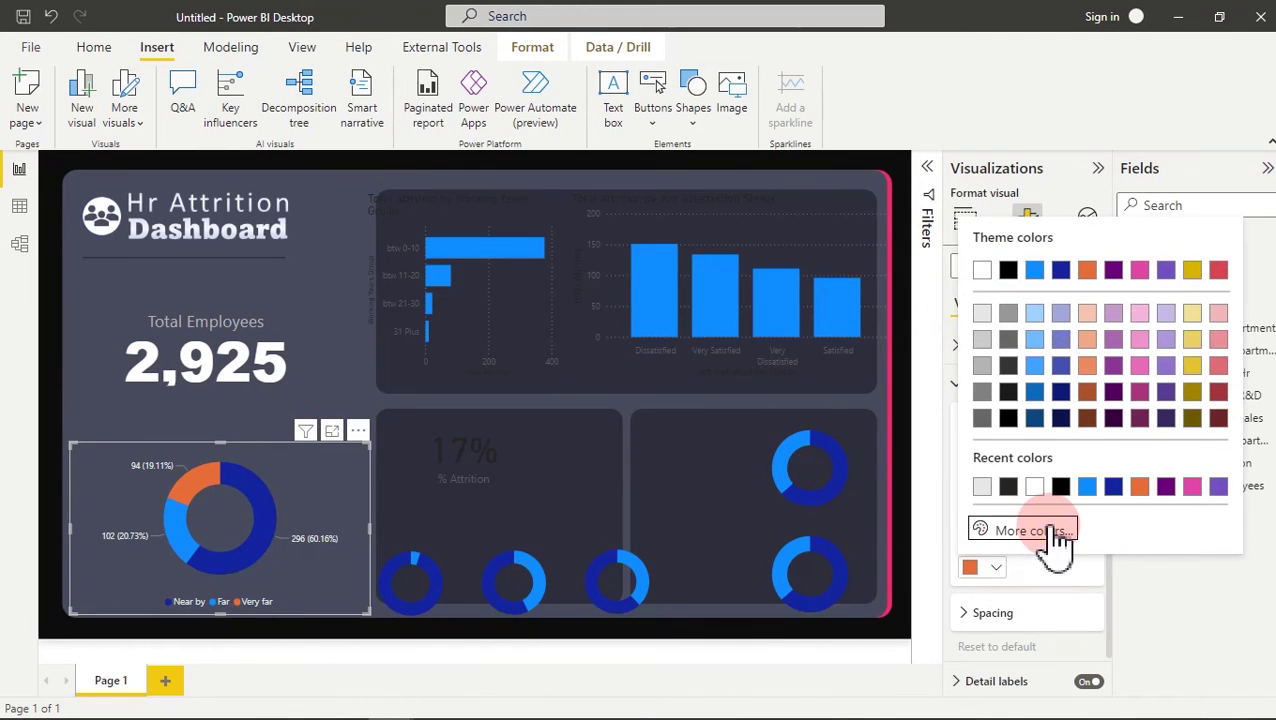
pyautogui.hotkey('ctrl', 'v')
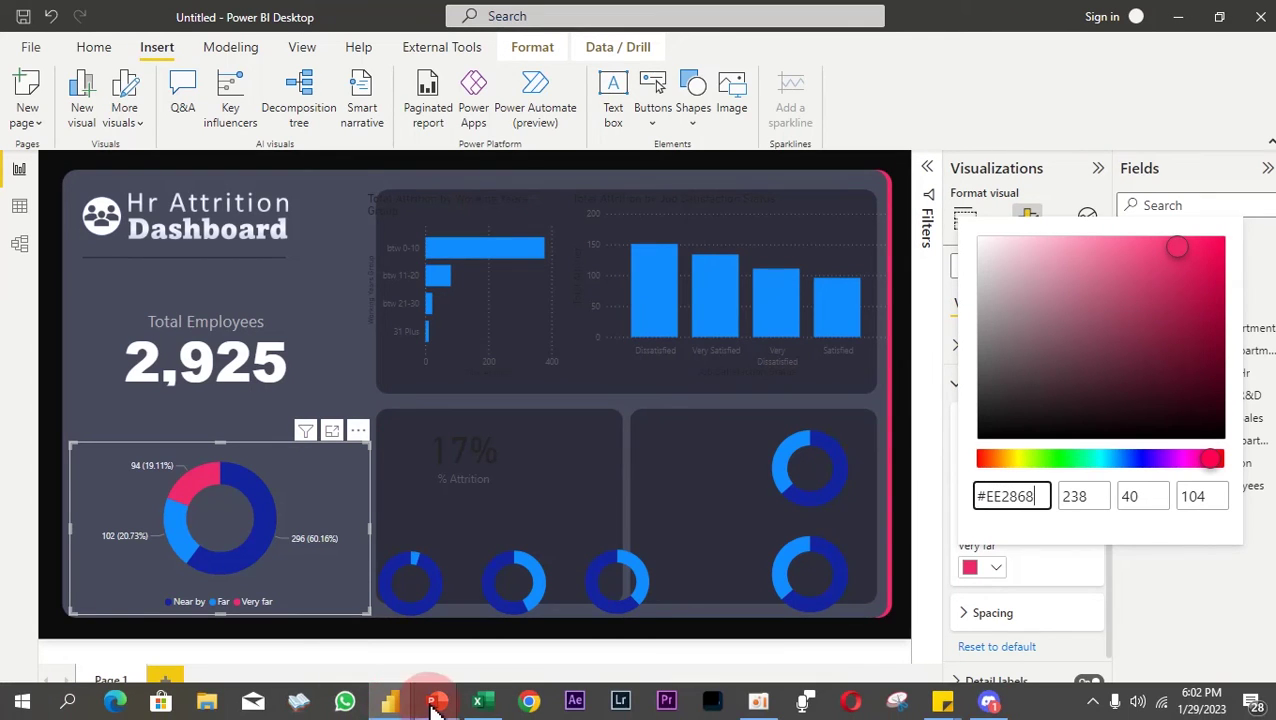
# - Return to the PowerPoint template and close the Colors dialog of the pink accent shape
pyautogui.moveTo(435, 705)
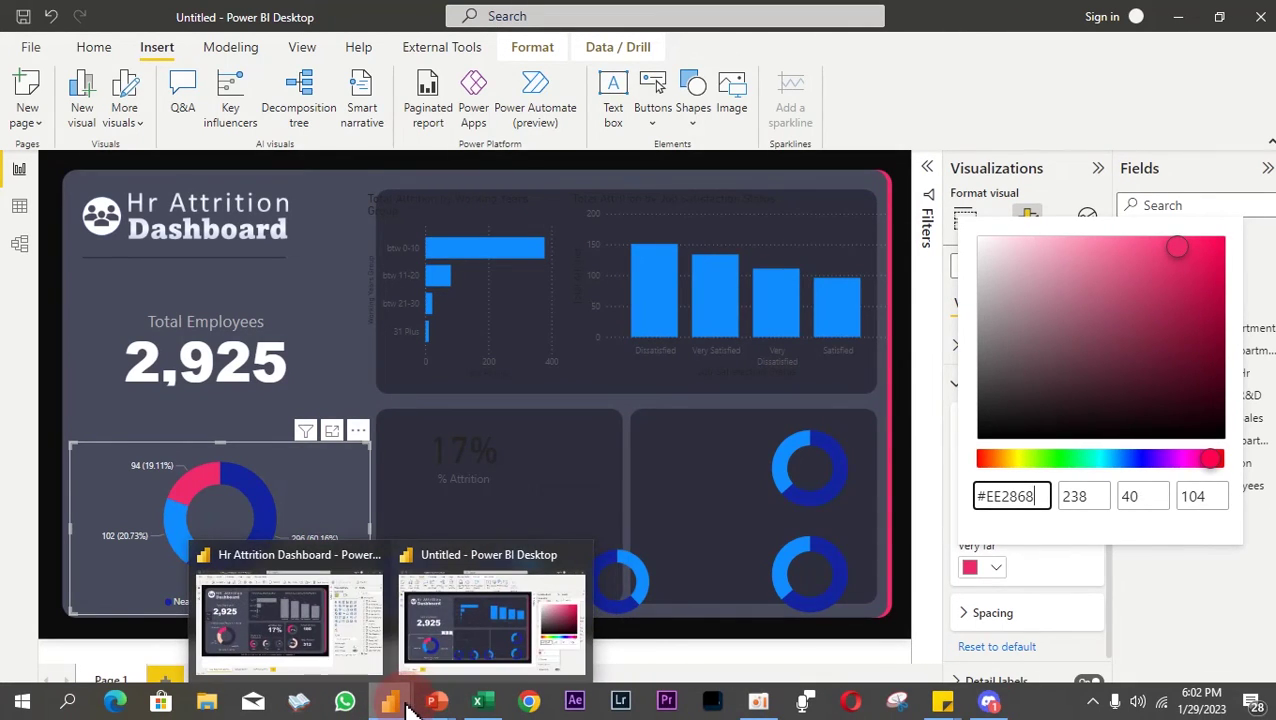
pyautogui.click(527, 660)
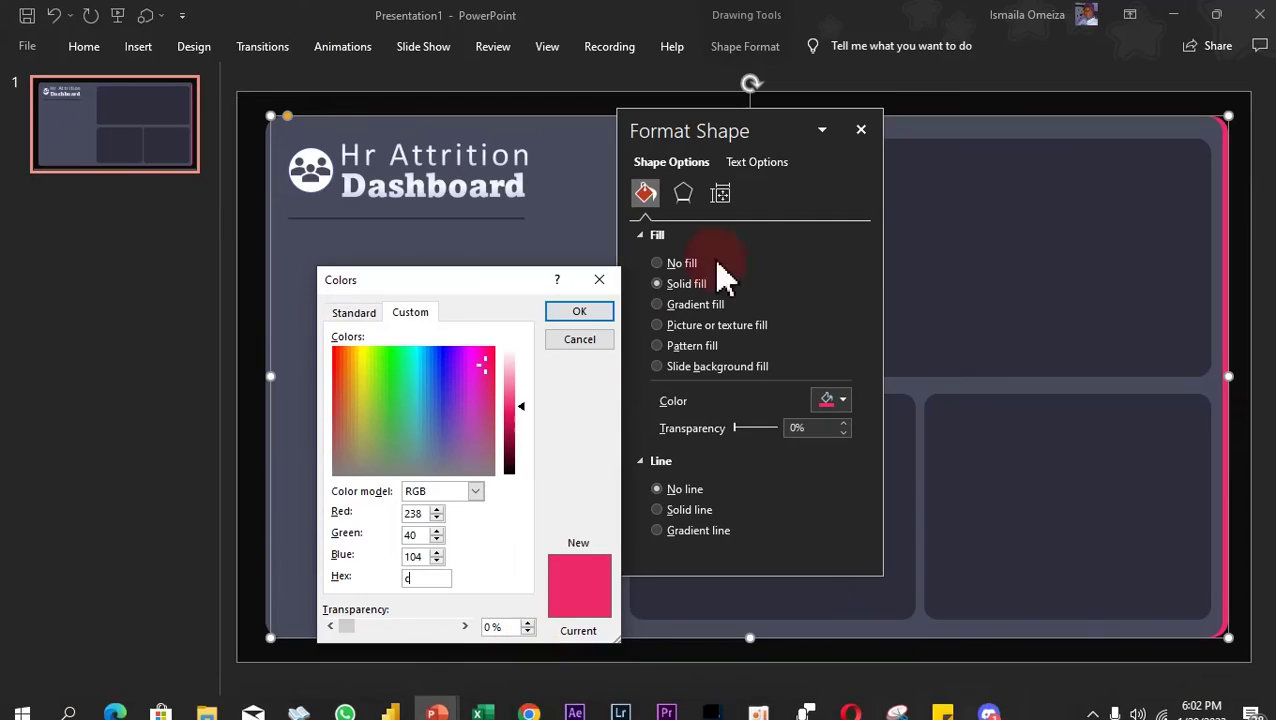
pyautogui.click(579, 311)
pyautogui.click(649, 413)
pyautogui.click(599, 280)
pyautogui.click(1043, 222)
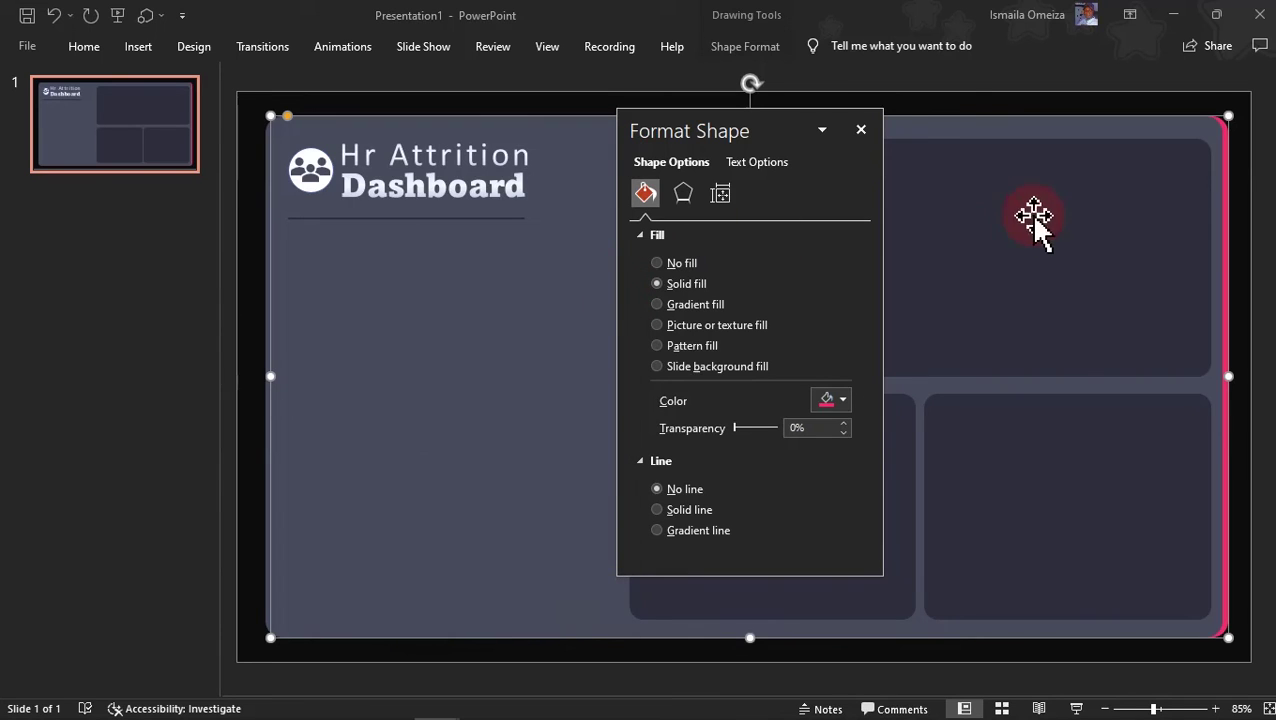
# - Copy the fill hex code of the large dark panel in the template's upper area
pyautogui.click(849, 395)
pyautogui.click(866, 604)
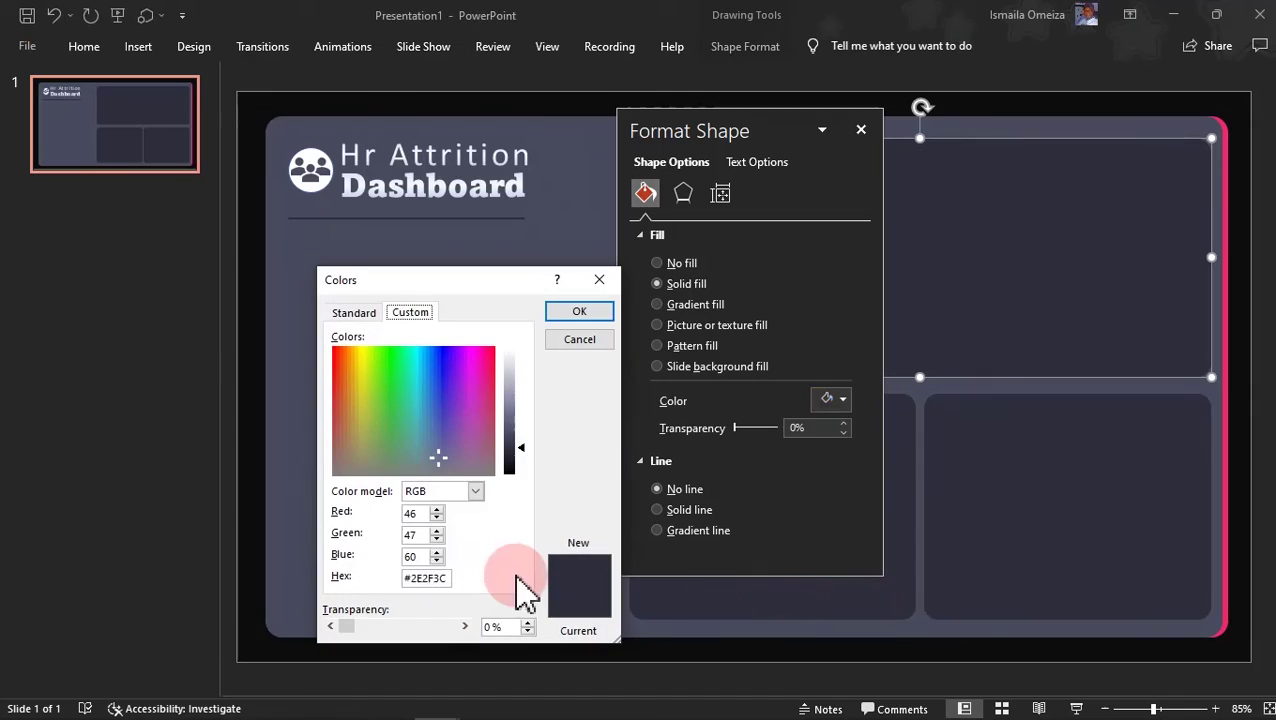
pyautogui.moveTo(450, 578); pyautogui.dragTo(371, 593)
pyautogui.hotkey('ctrl', 'c')
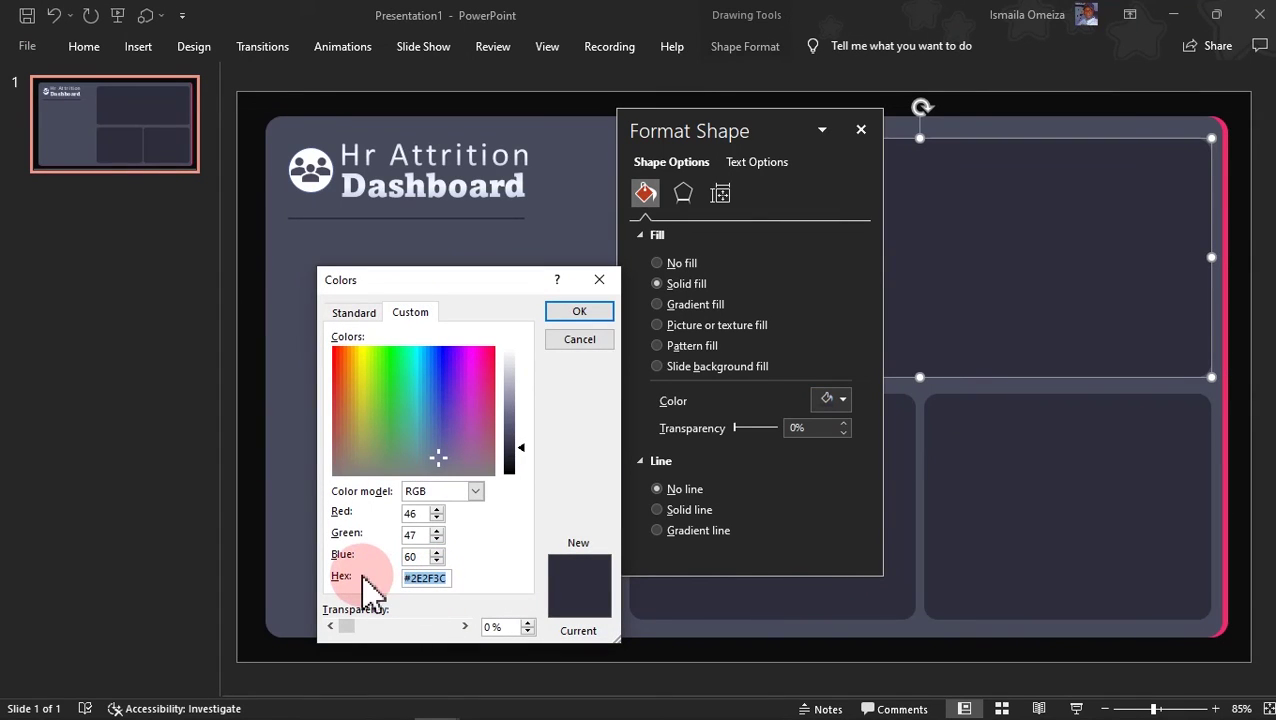
# - Switch back to the untitled Power BI report and set the Distance Status donut's "Near by" slice to custom colour #2E2F3C
pyautogui.moveTo(300, 700)
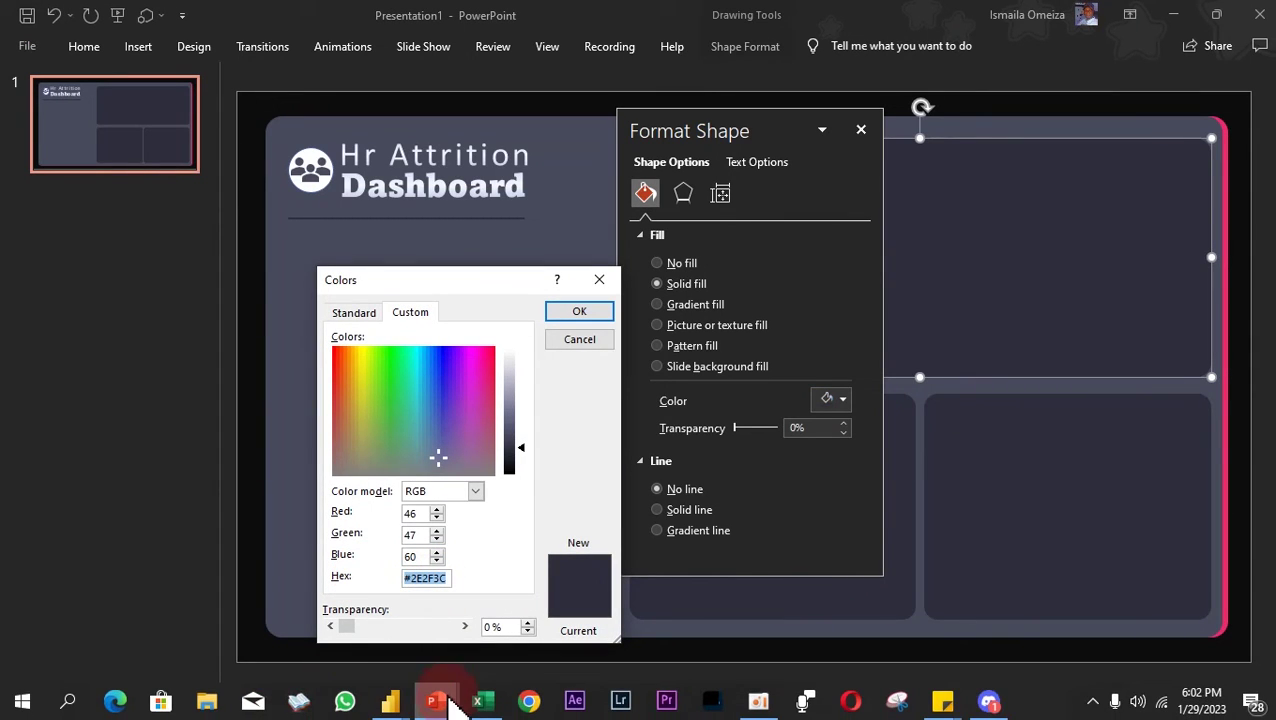
pyautogui.moveTo(455, 706)
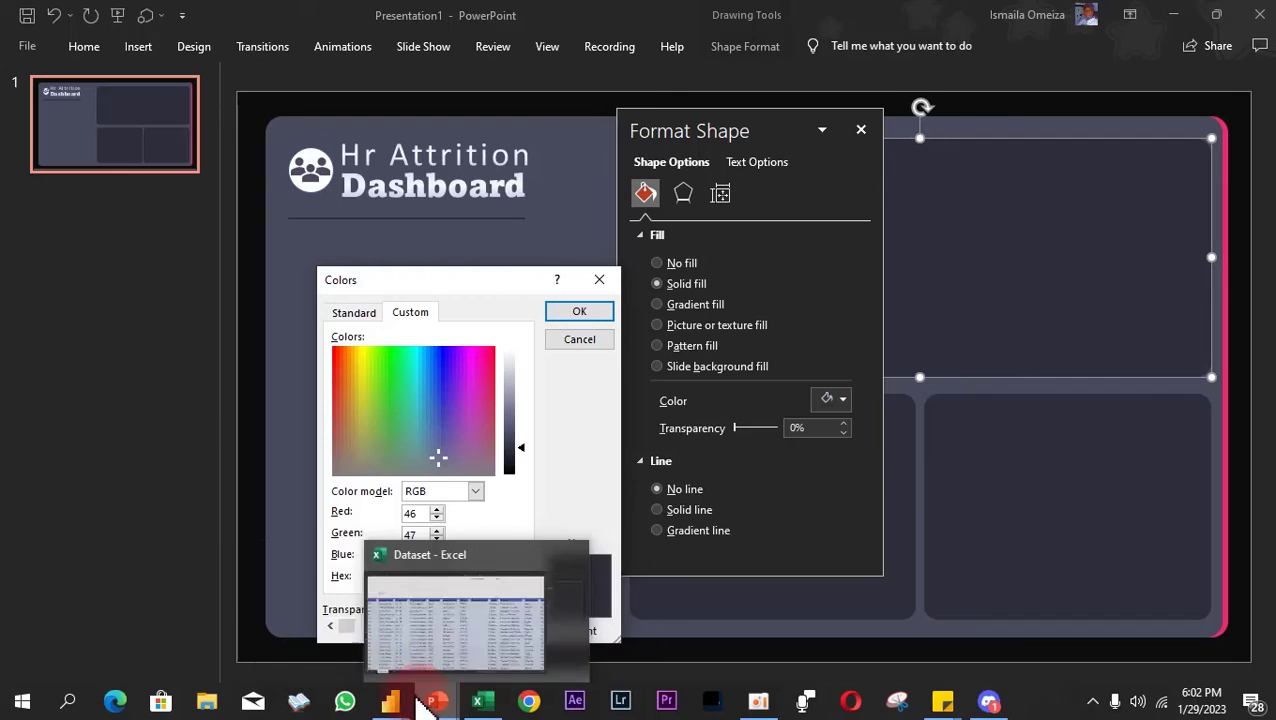
pyautogui.moveTo(390, 700)
pyautogui.click(455, 660)
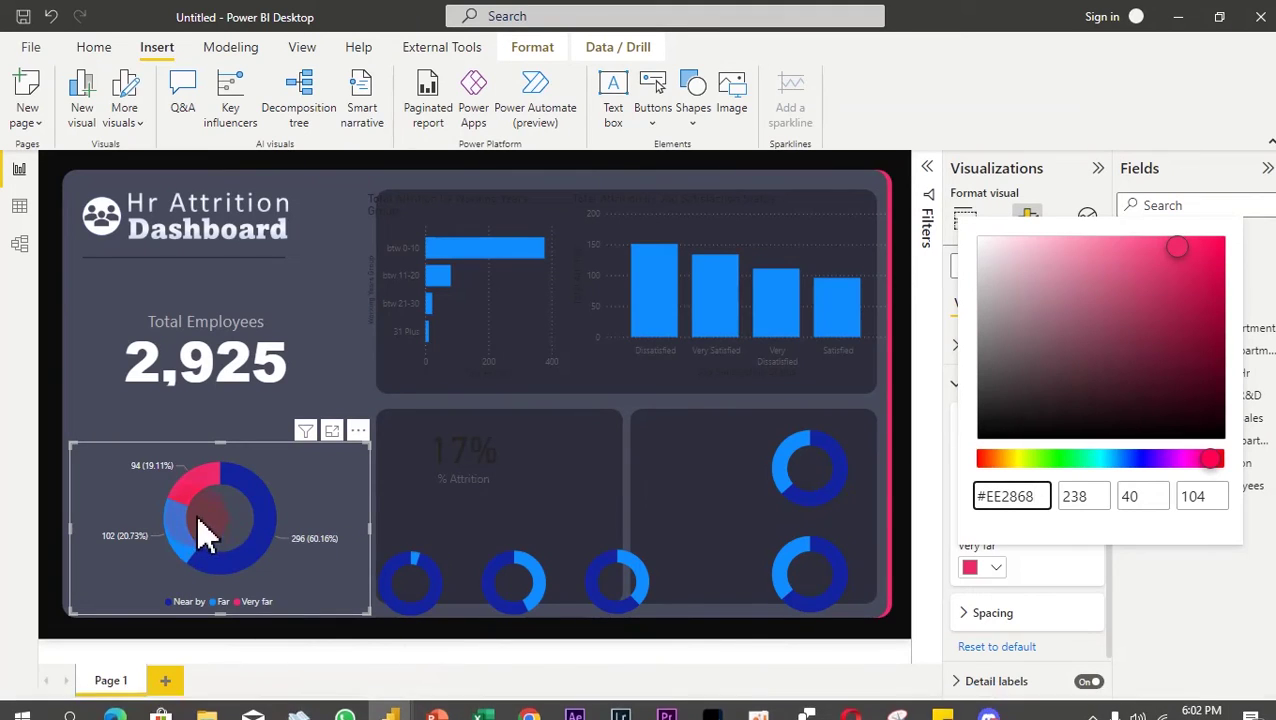
pyautogui.click(1032, 566)
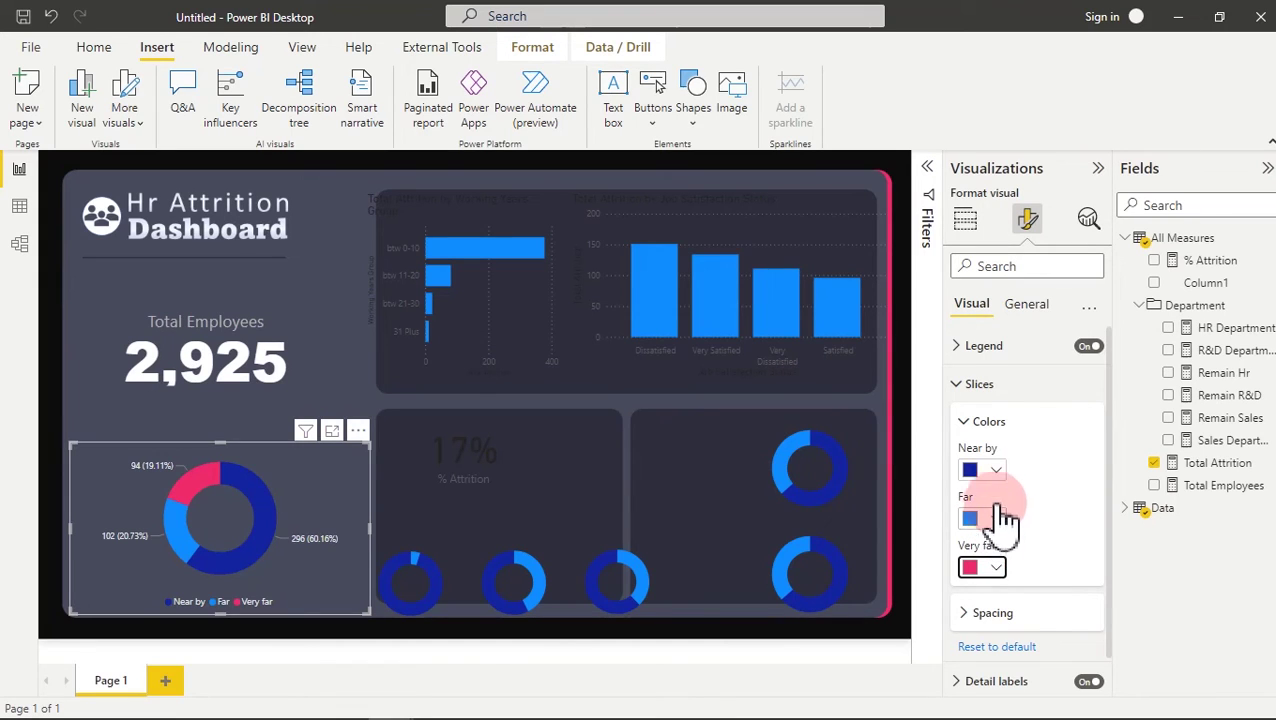
pyautogui.click(995, 469)
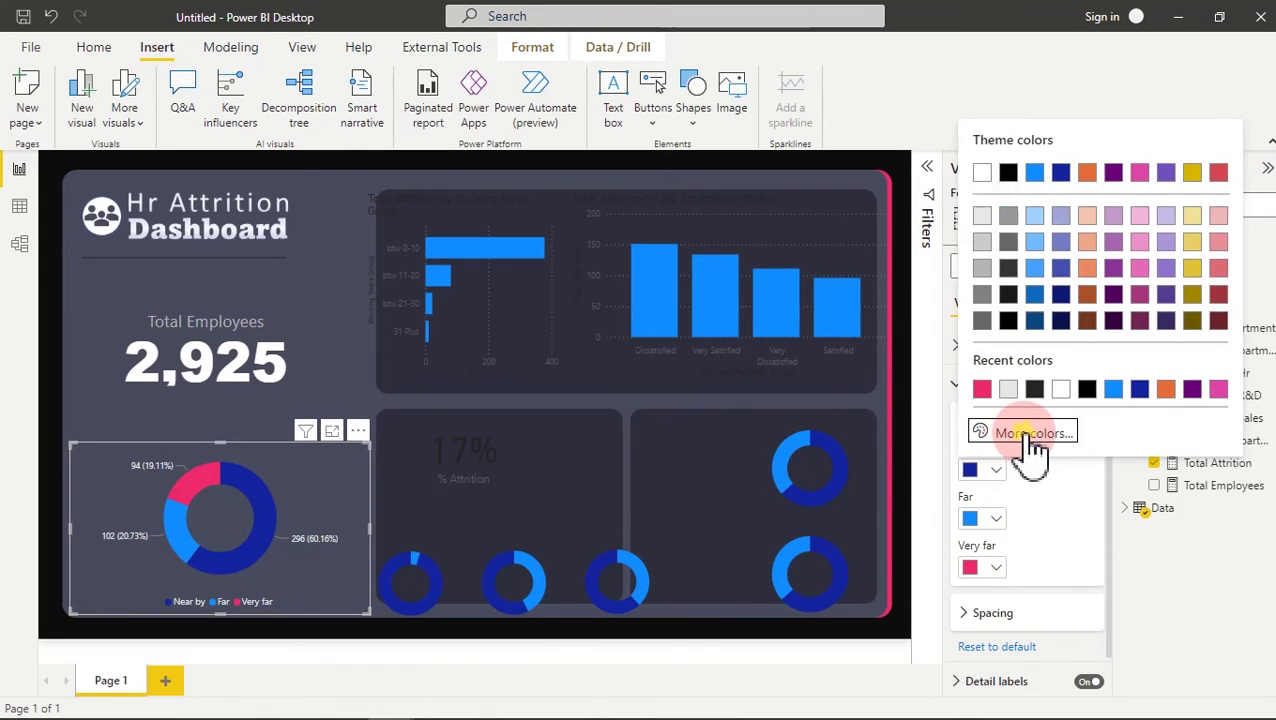
pyautogui.click(1028, 434)
pyautogui.hotkey('ctrl', 'v')
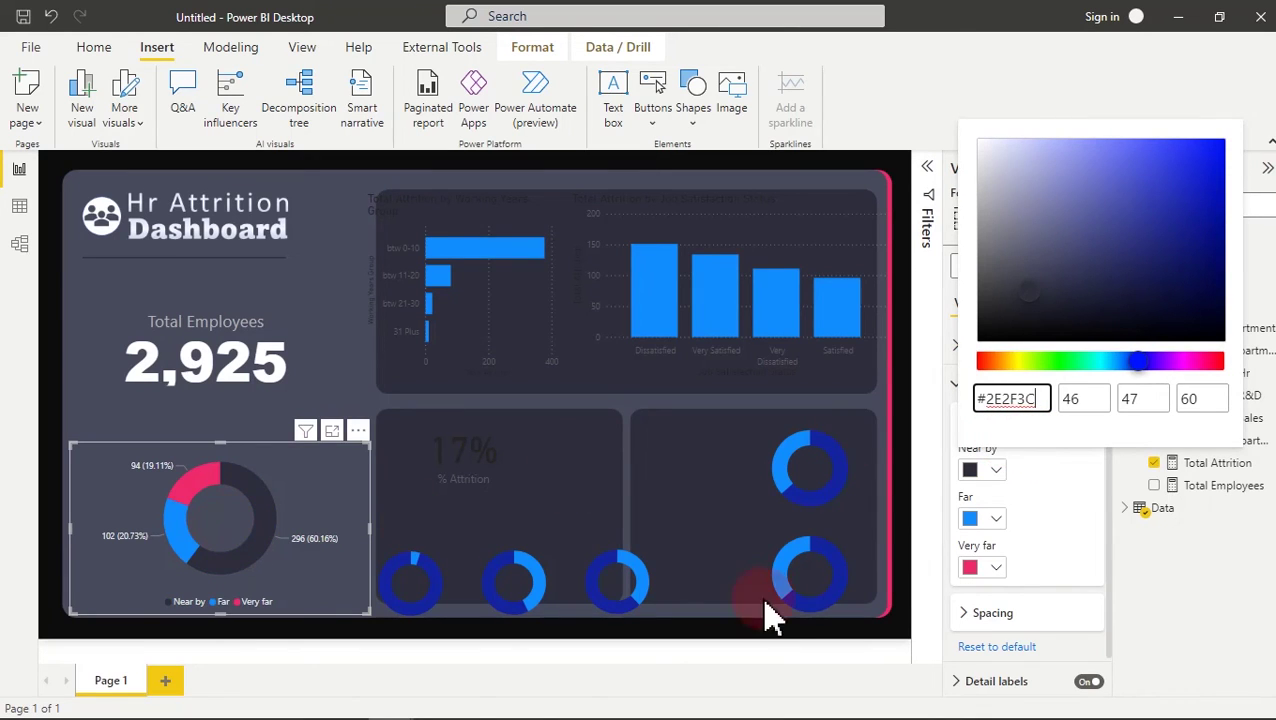
pyautogui.click(997, 524)
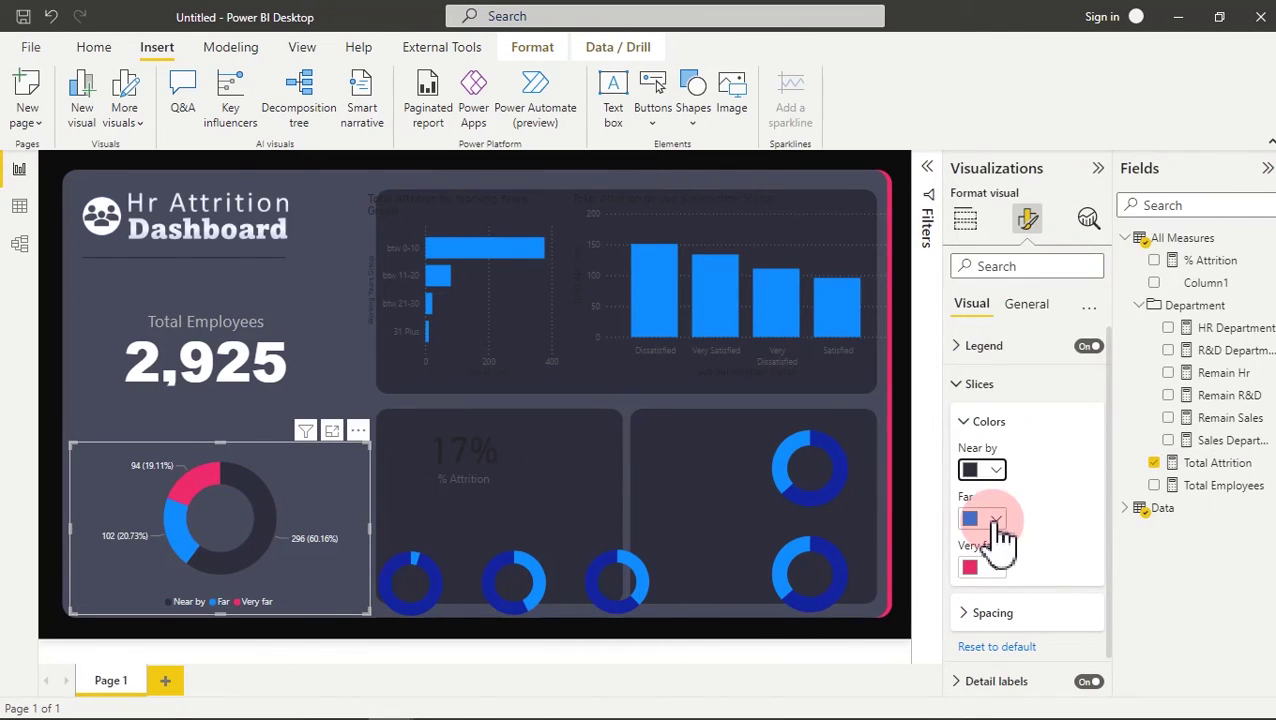
# - Set the donut's "Far" slice to the lightest orange tint of the theme colours
pyautogui.click(997, 520)
pyautogui.click(1113, 221)
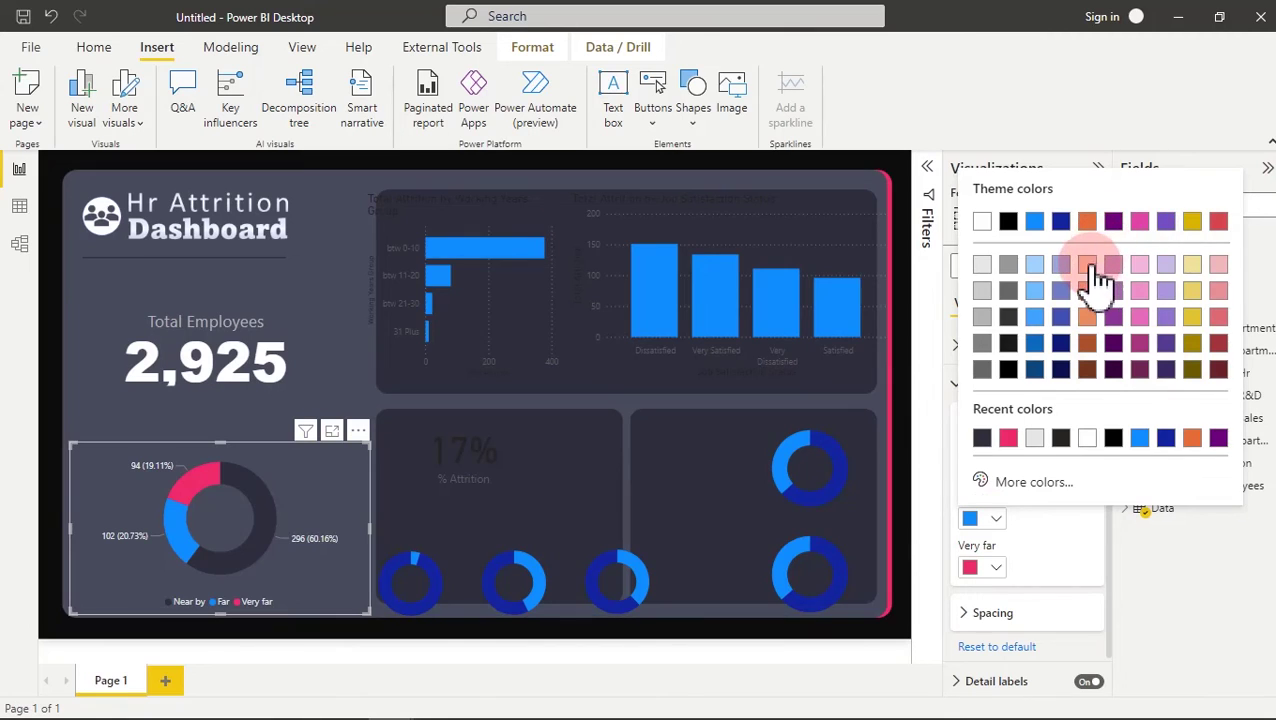
pyautogui.click(1090, 266)
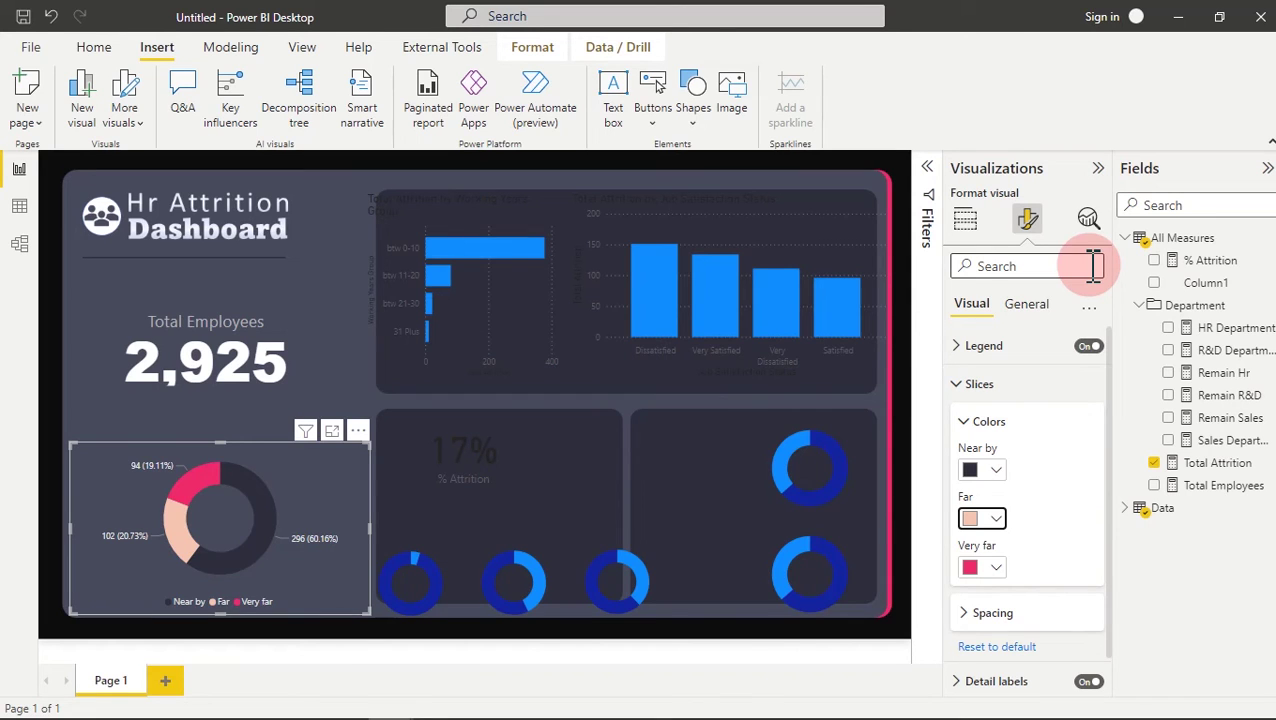
# - Select the "Total Employees" text box above the employee count card
pyautogui.click(245, 312)
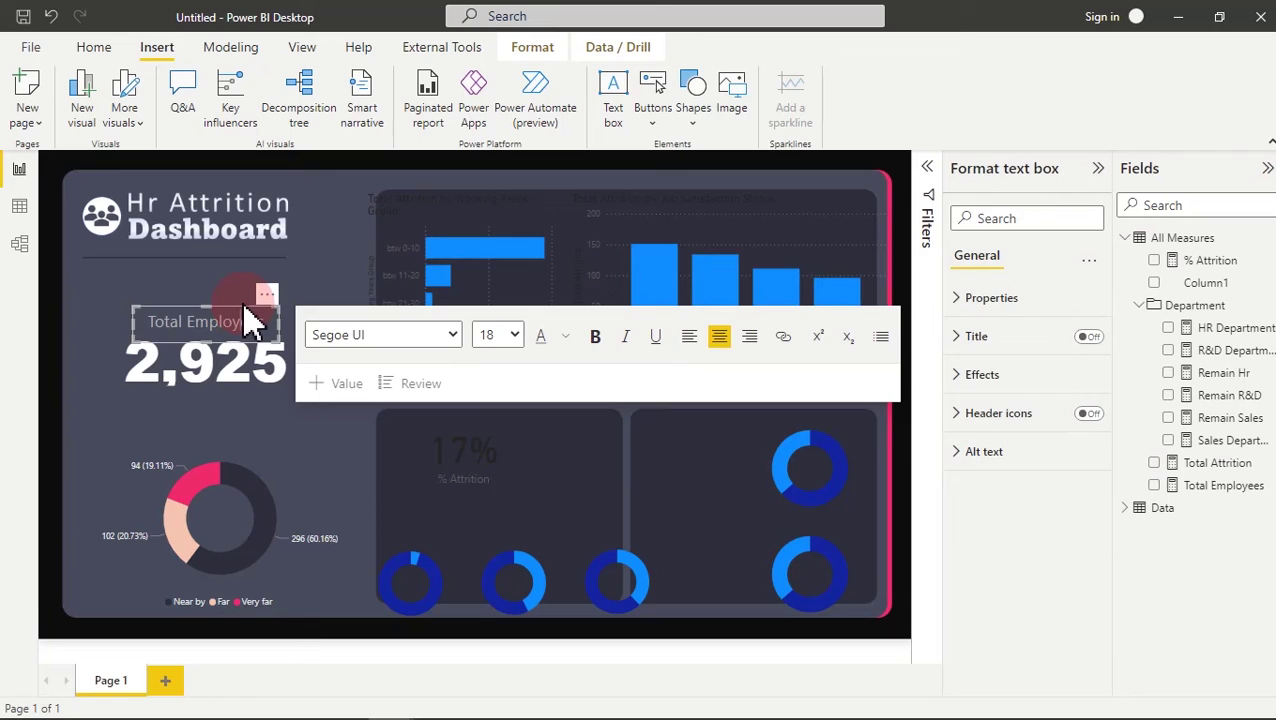
# - Duplicate the Total Employees text box, place the copy above the donut chart and widen it across the sidebar
pyautogui.click(250, 322)
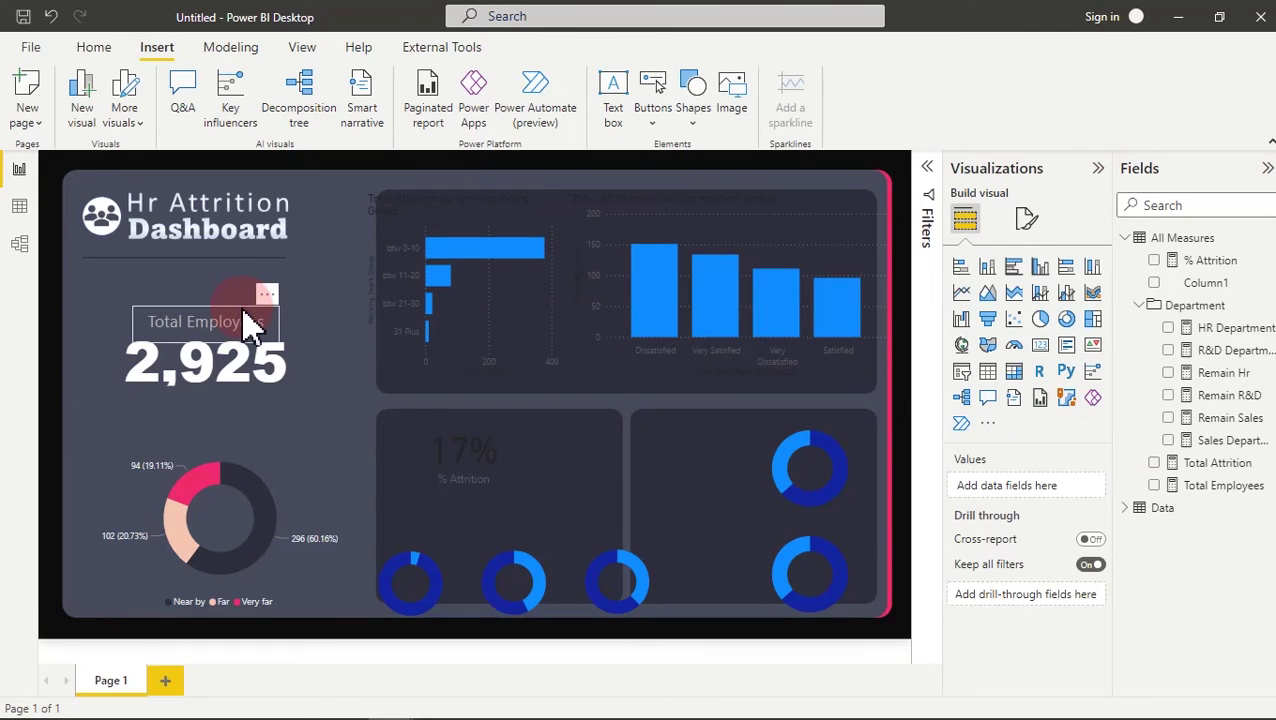
pyautogui.click(88, 50)
pyautogui.click(77, 100)
pyautogui.click(30, 95)
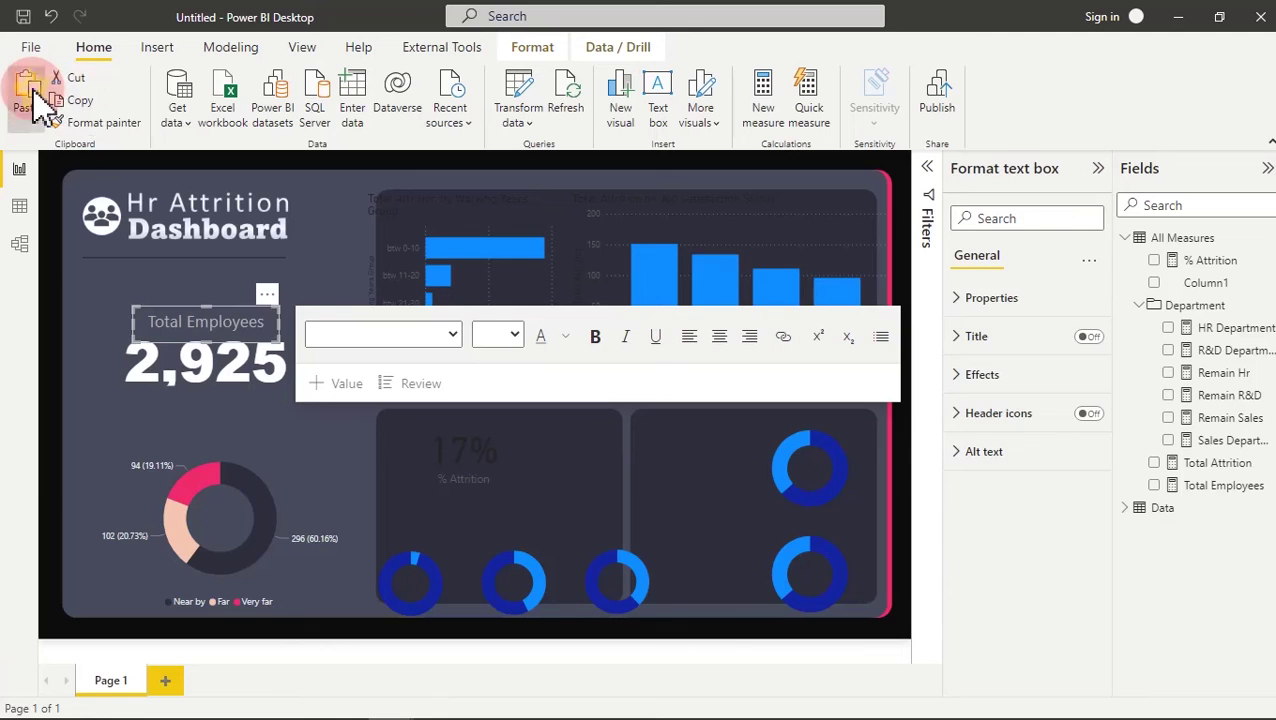
pyautogui.moveTo(265, 278); pyautogui.dragTo(205, 427)
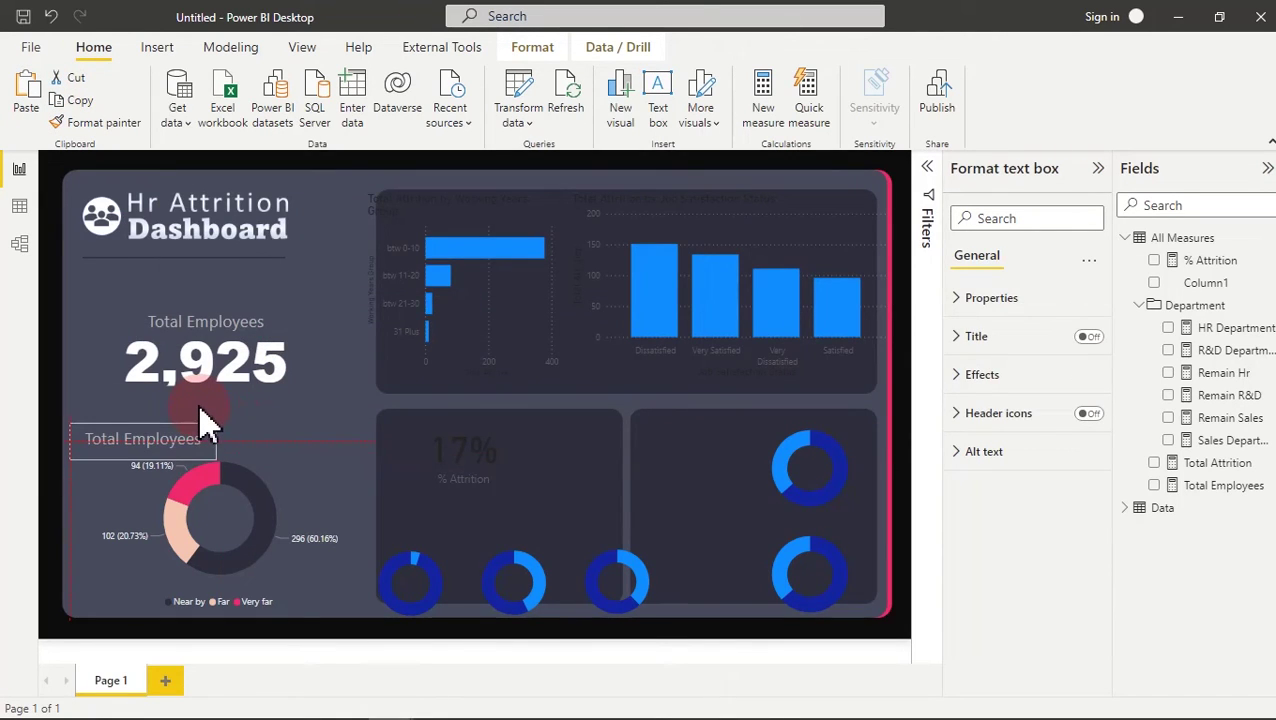
pyautogui.click(205, 425)
pyautogui.moveTo(205, 439); pyautogui.dragTo(356, 440)
# - Replace the copied label's text with "Attrition by distance to work"
pyautogui.click(323, 443)
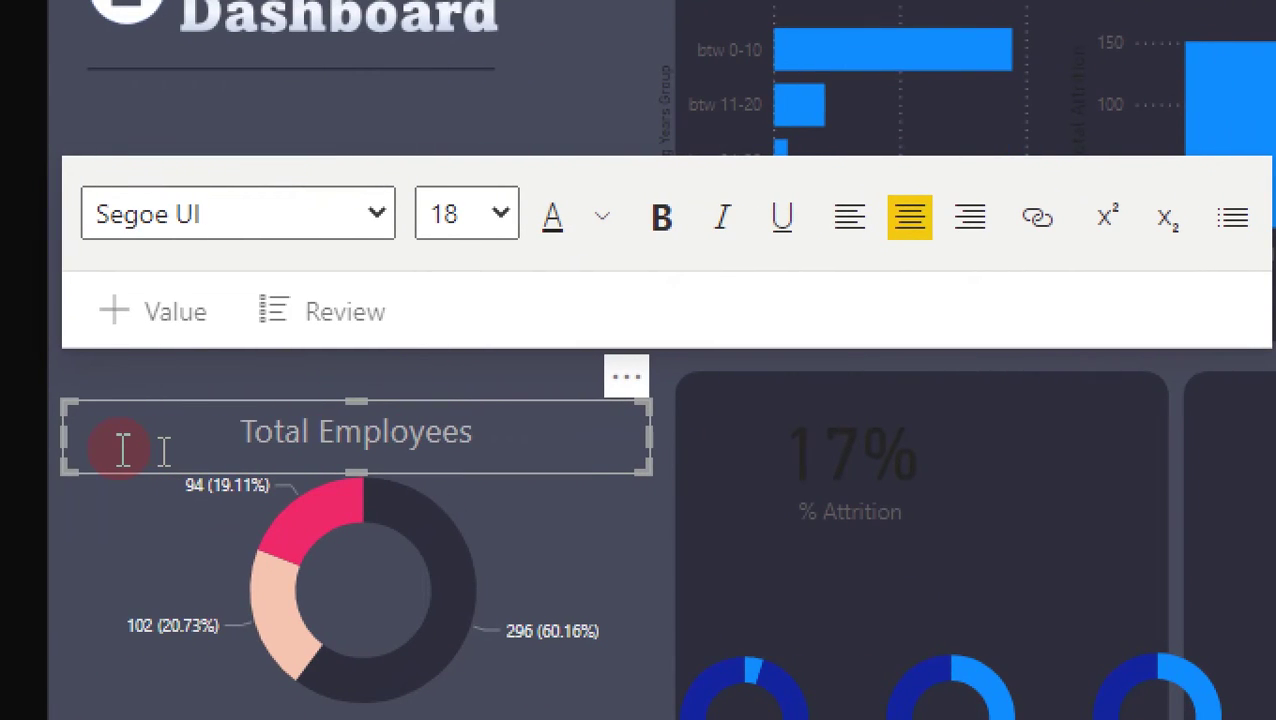
pyautogui.hotkey('ctrl', 'a')
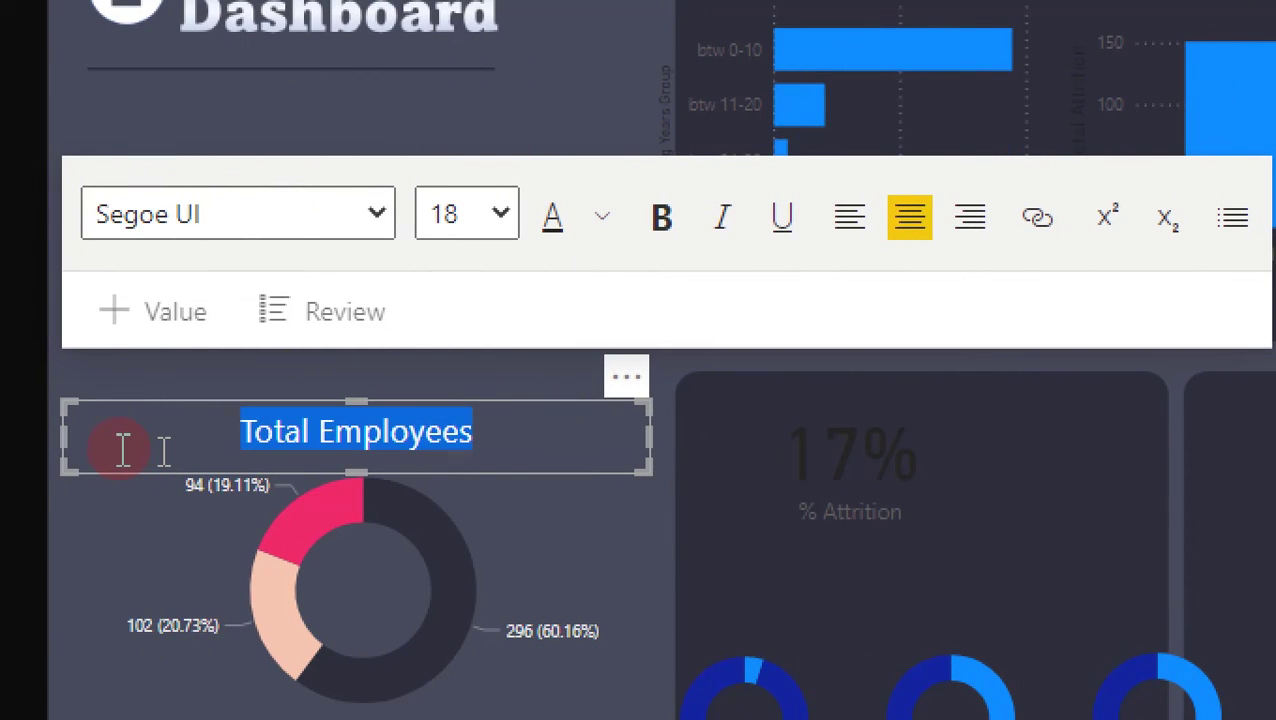
pyautogui.write('Attrition ')
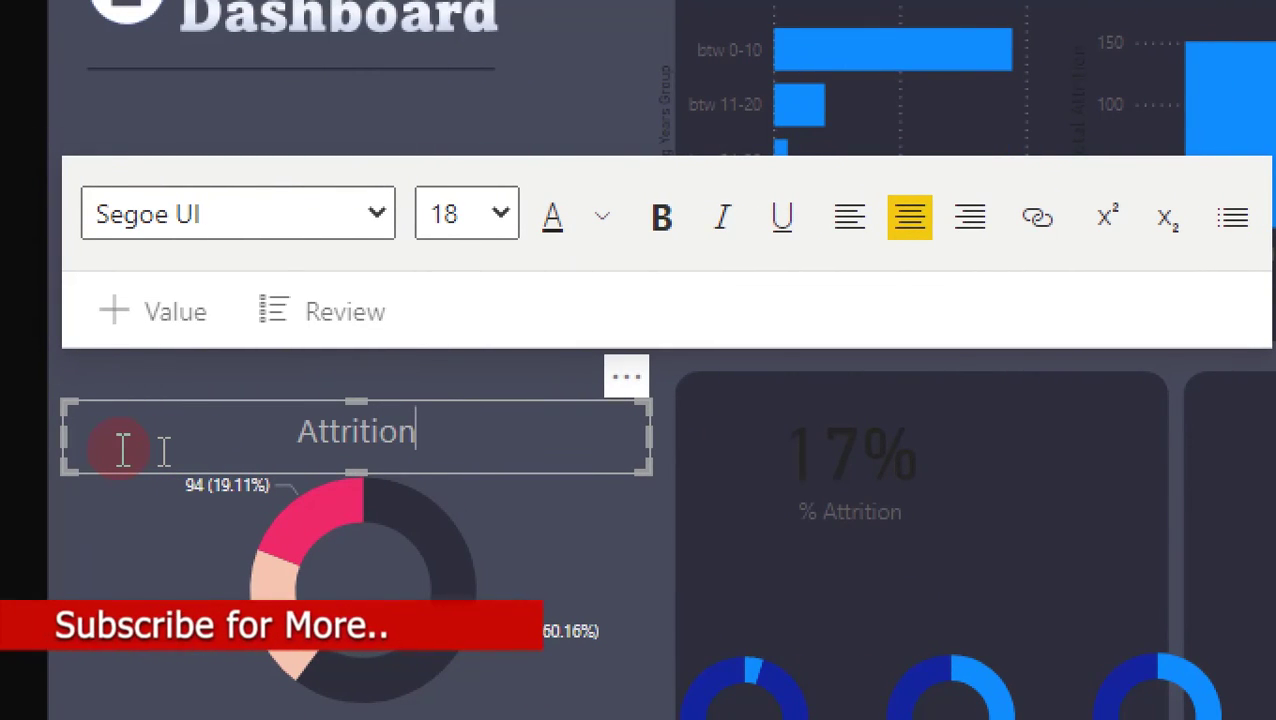
pyautogui.write('to')
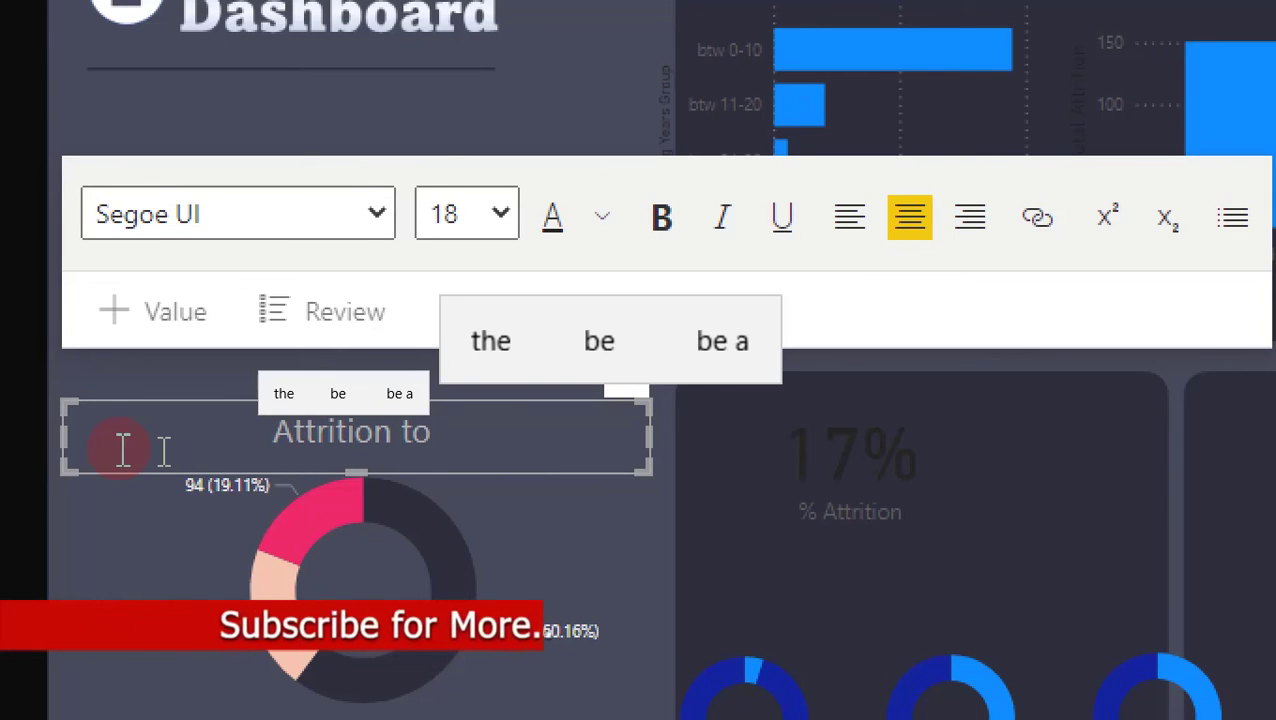
pyautogui.write(' work')
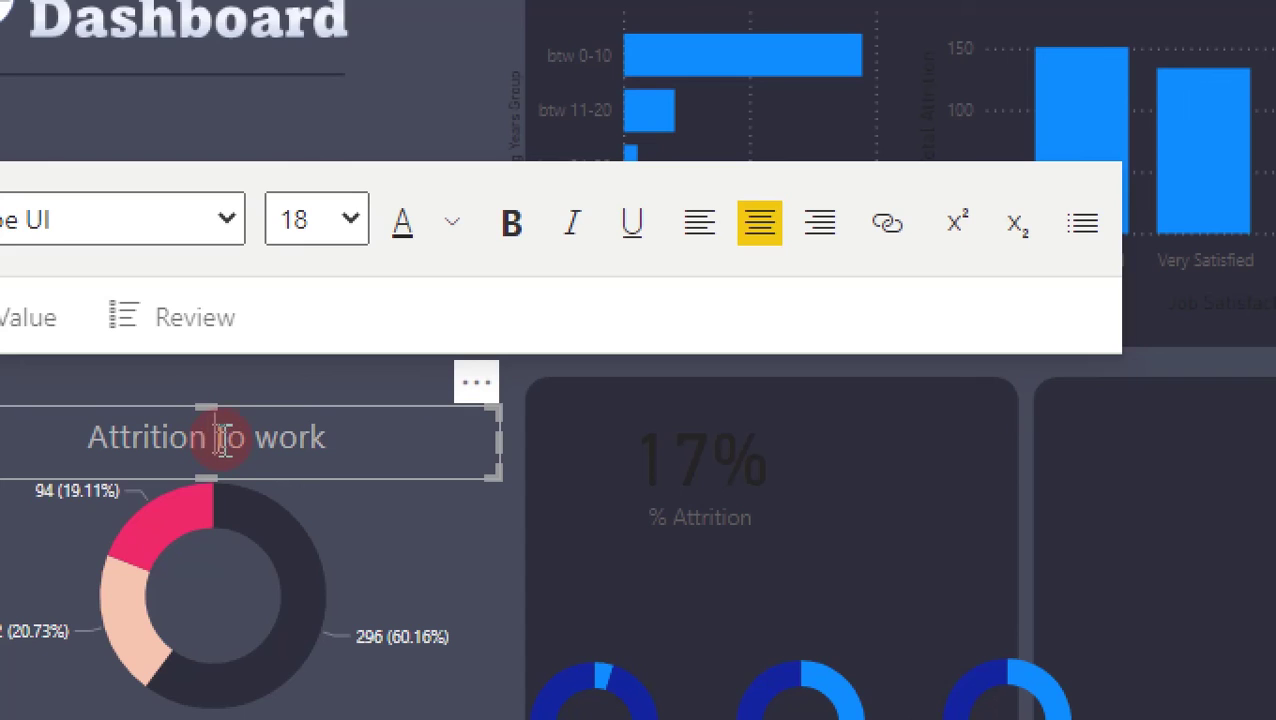
pyautogui.click(222, 440)
pyautogui.write('by ')
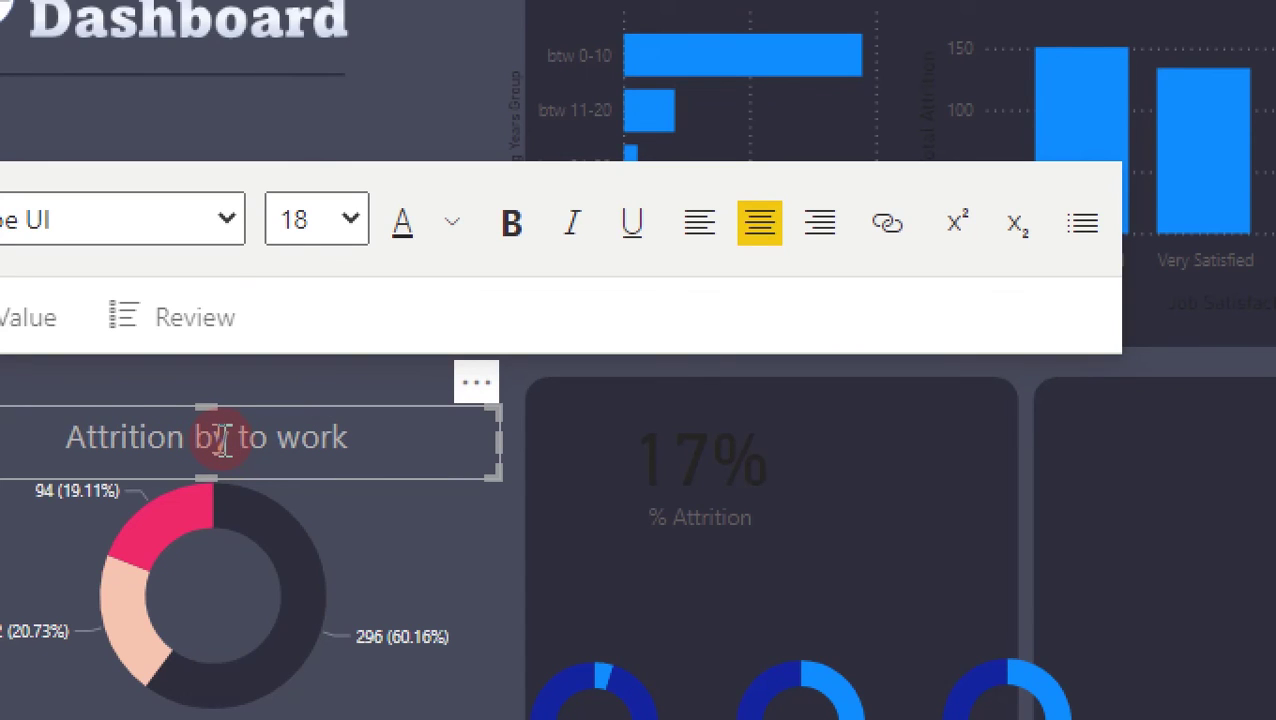
pyautogui.write('distanc')
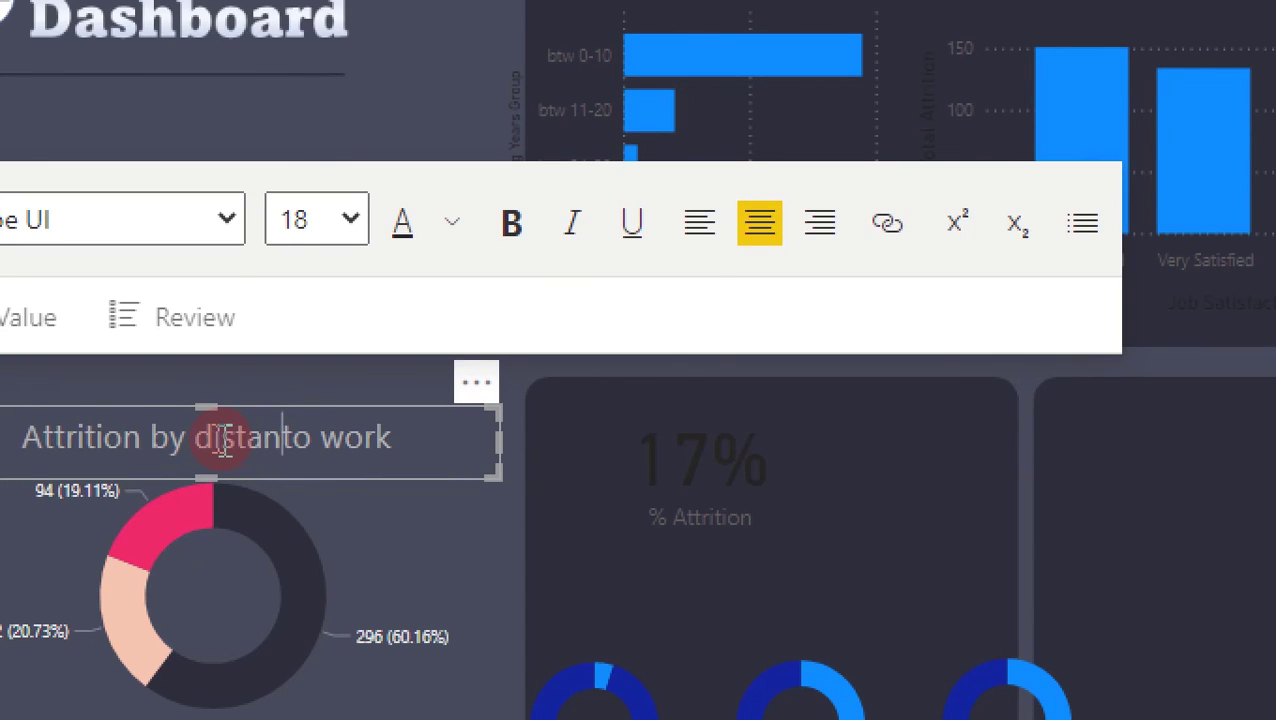
pyautogui.write('es')
pyautogui.press('BackSpace')
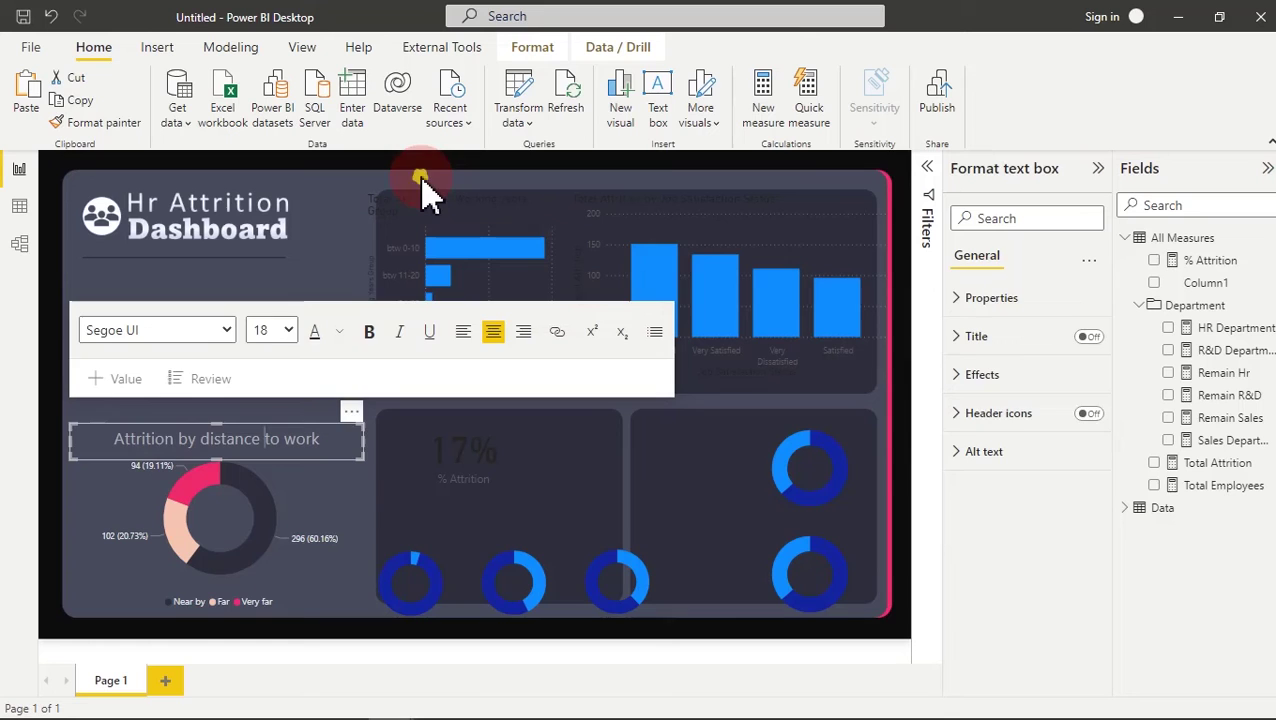
pyautogui.click(420, 185)
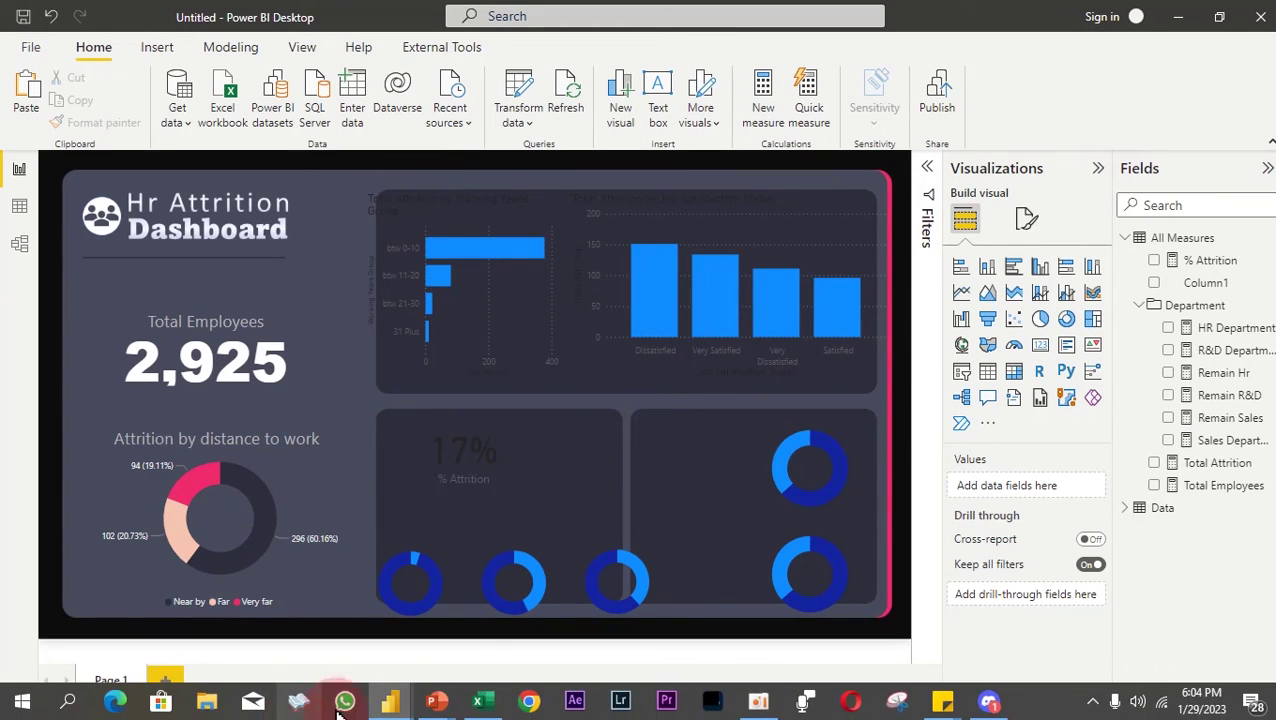
# - Recolor the working-years chart's bars medium gray, using the finished dashboard as reference, and pull the chart's left edge inside its dark background
pyautogui.moveTo(390, 703)
pyautogui.moveTo(342, 641)
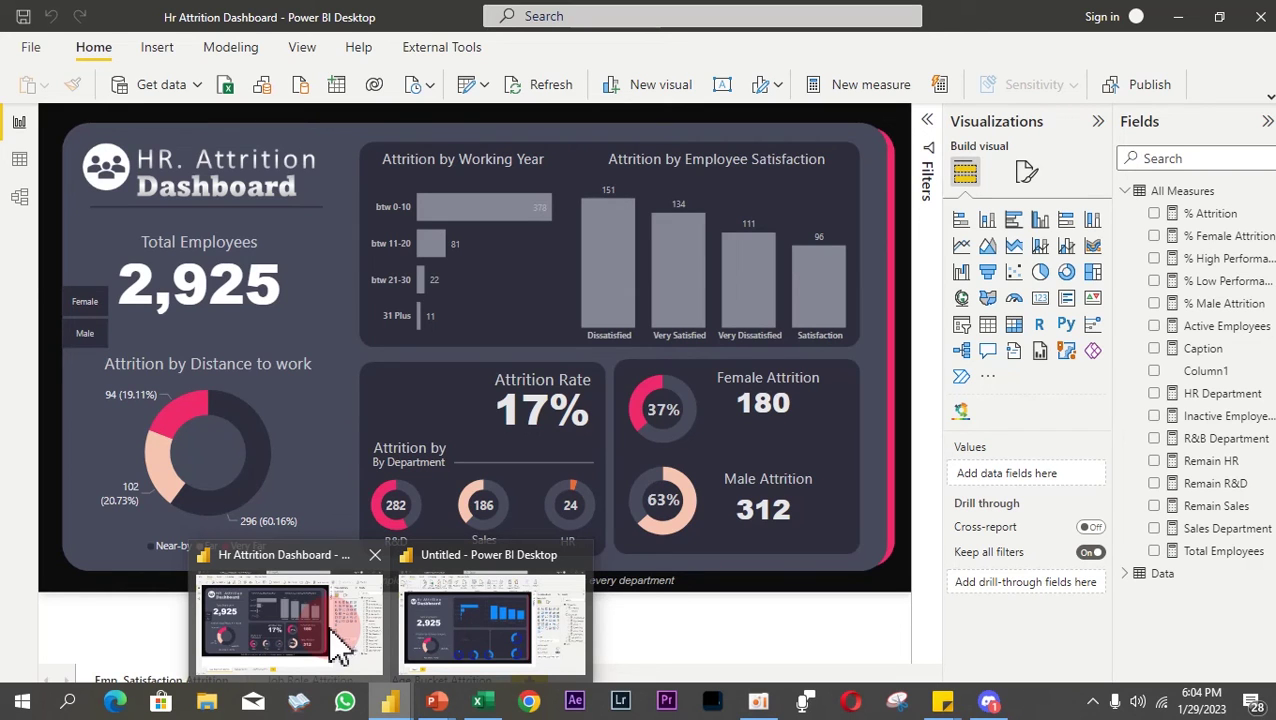
pyautogui.click(466, 620)
pyautogui.click(458, 335)
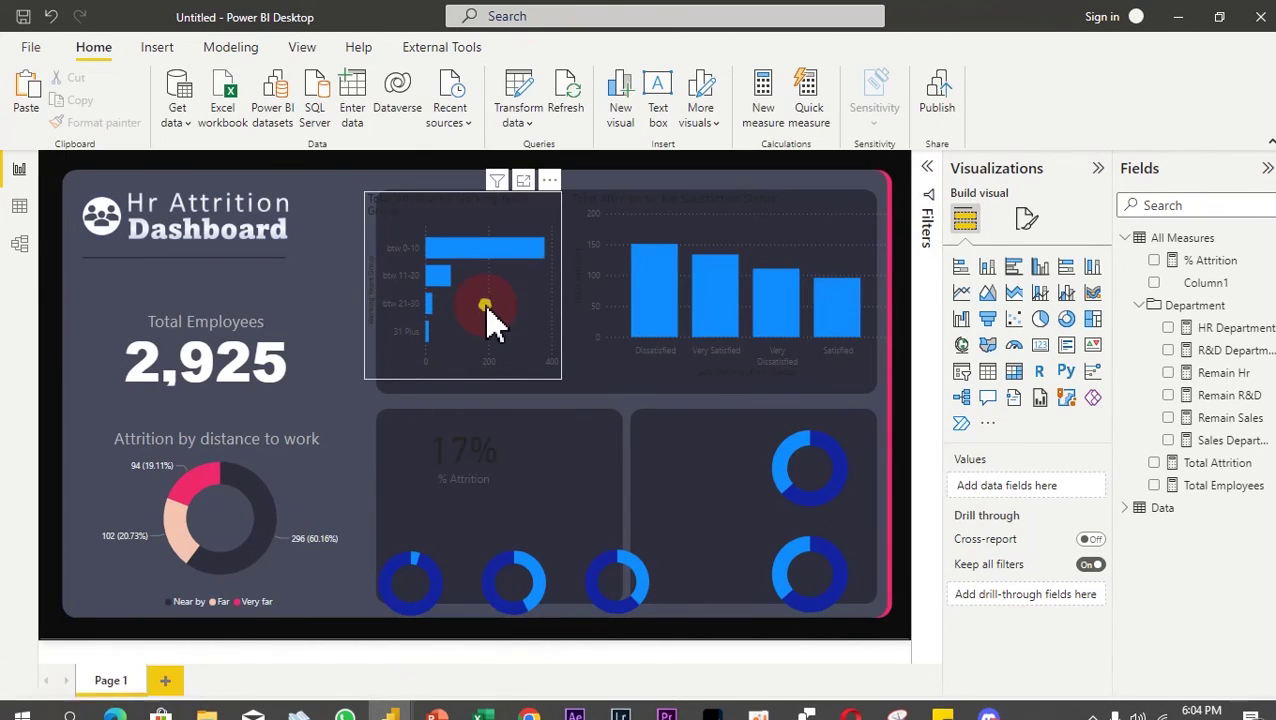
pyautogui.click(1030, 220)
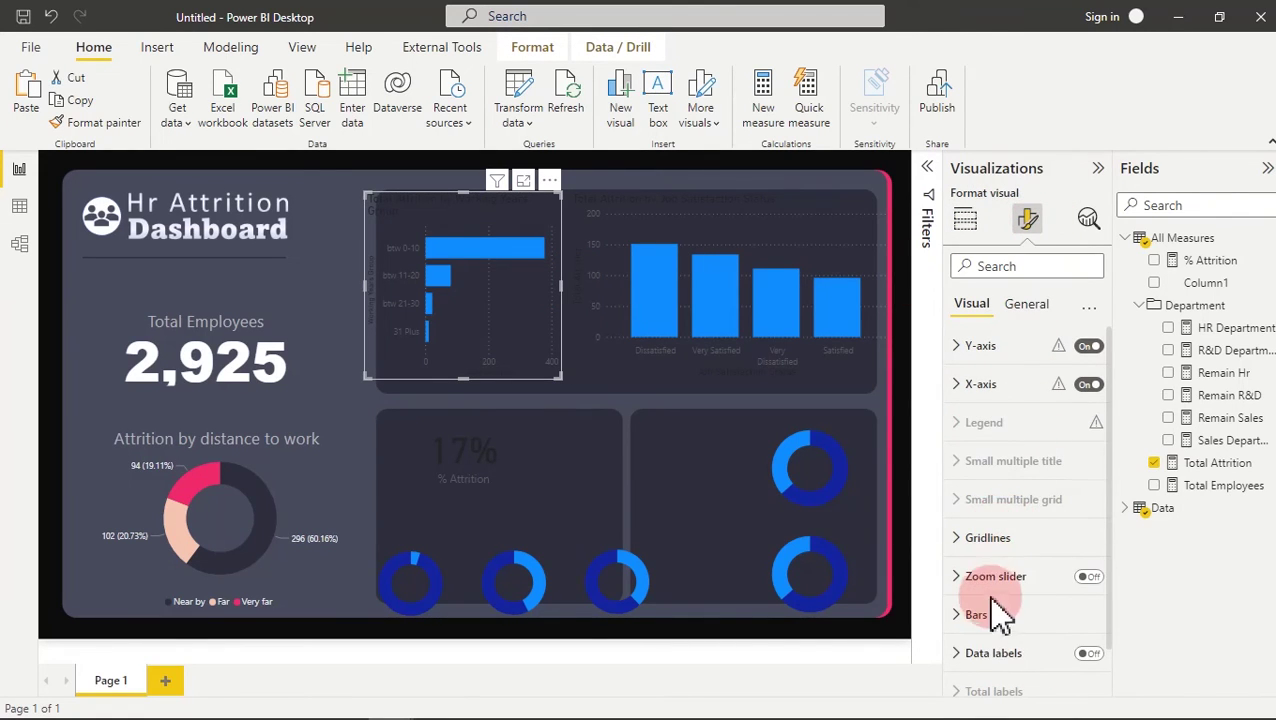
pyautogui.click(988, 616)
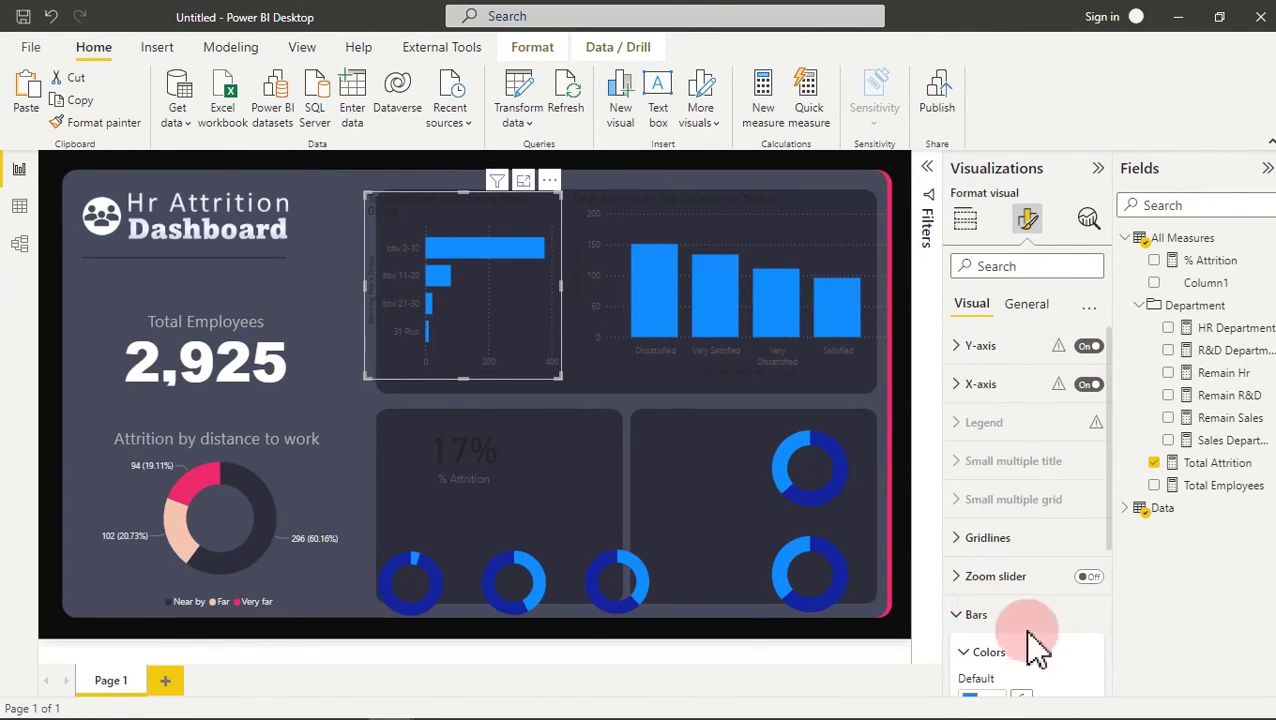
pyautogui.scroll(-3, 1096, 530)
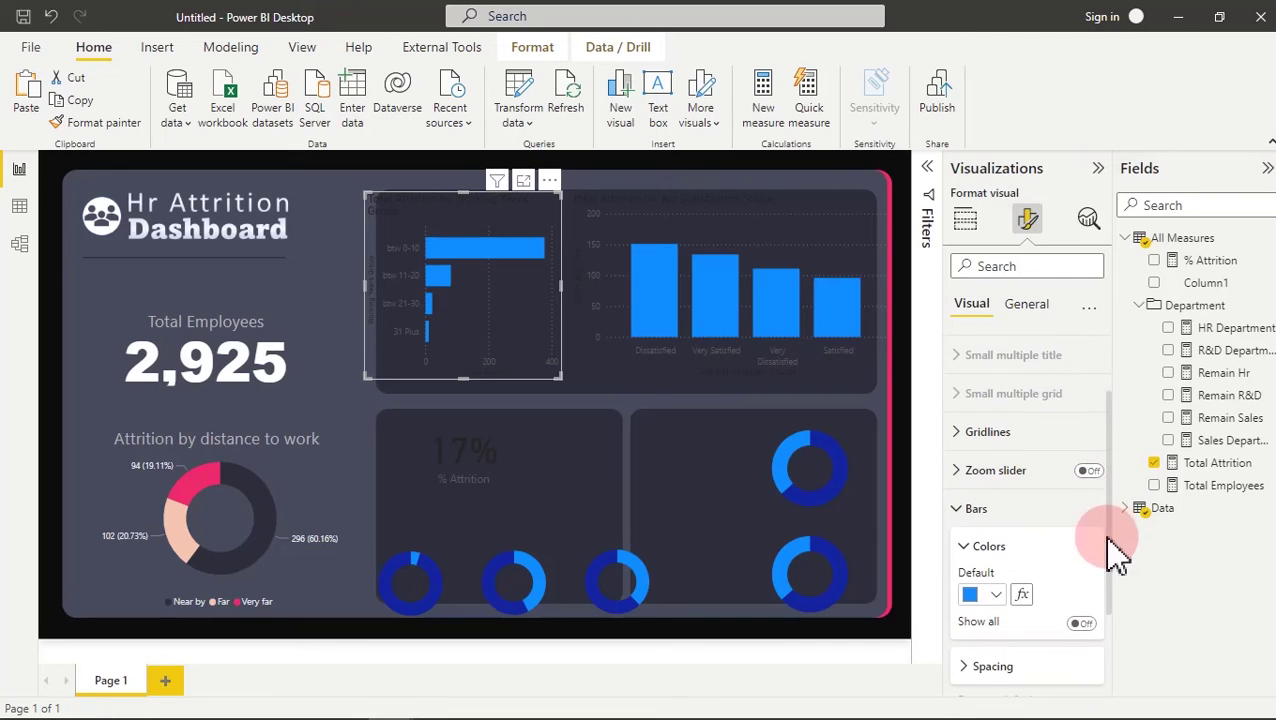
pyautogui.click(995, 598)
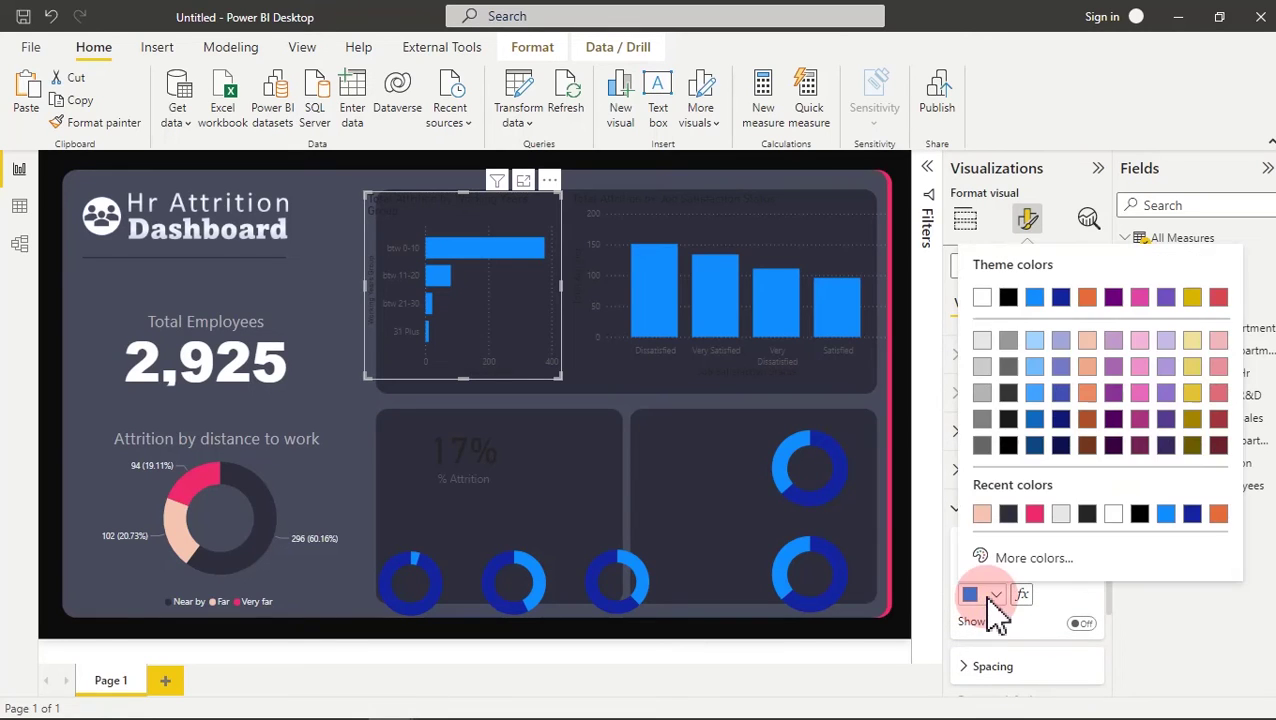
pyautogui.click(984, 368)
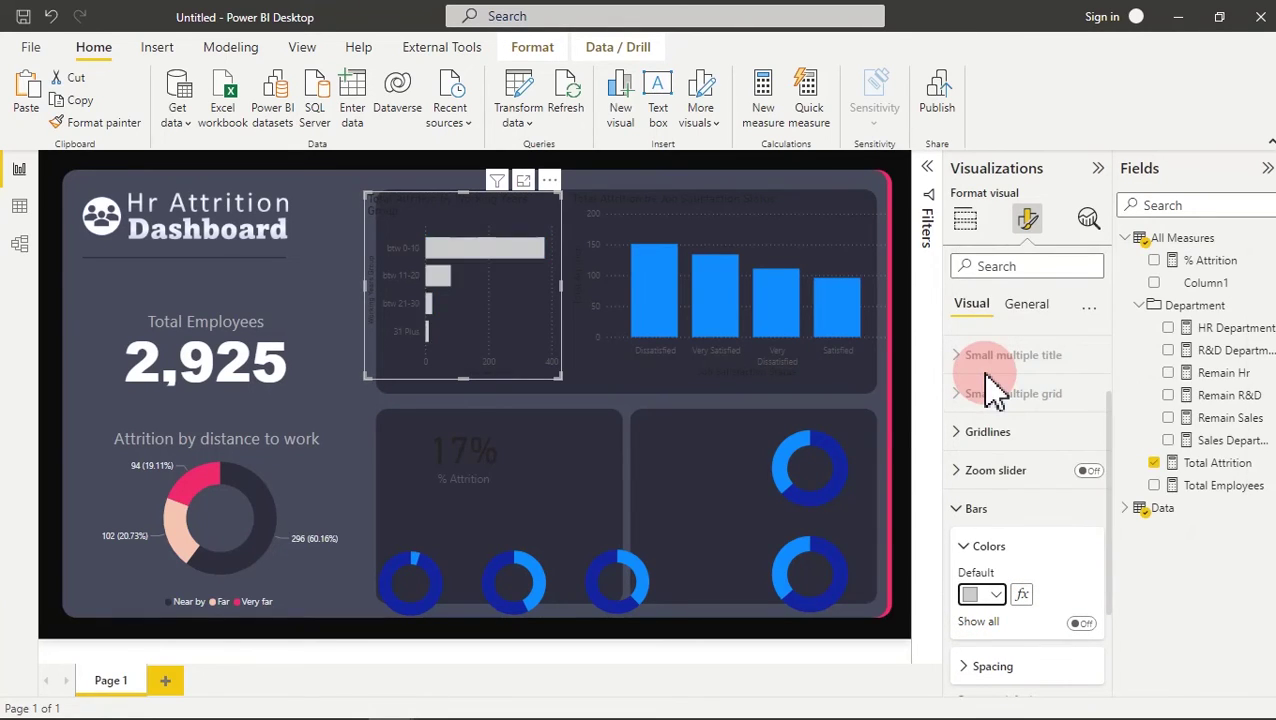
pyautogui.click(988, 596)
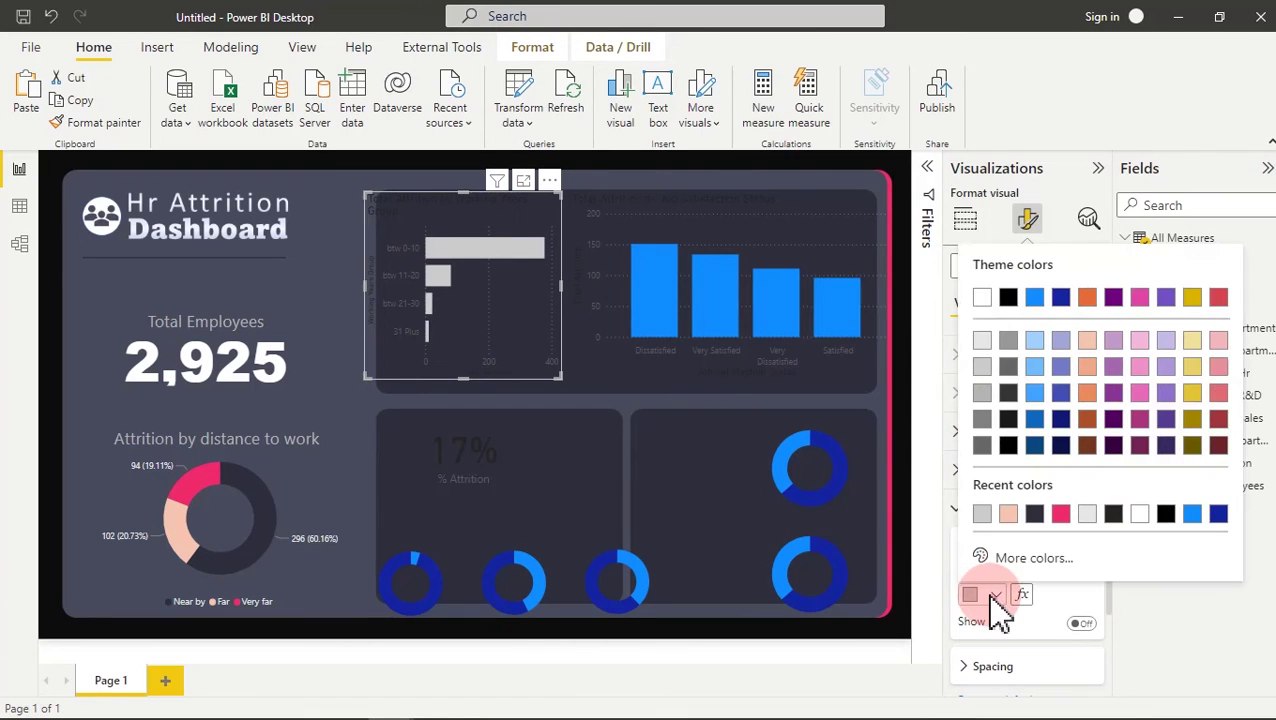
pyautogui.click(984, 416)
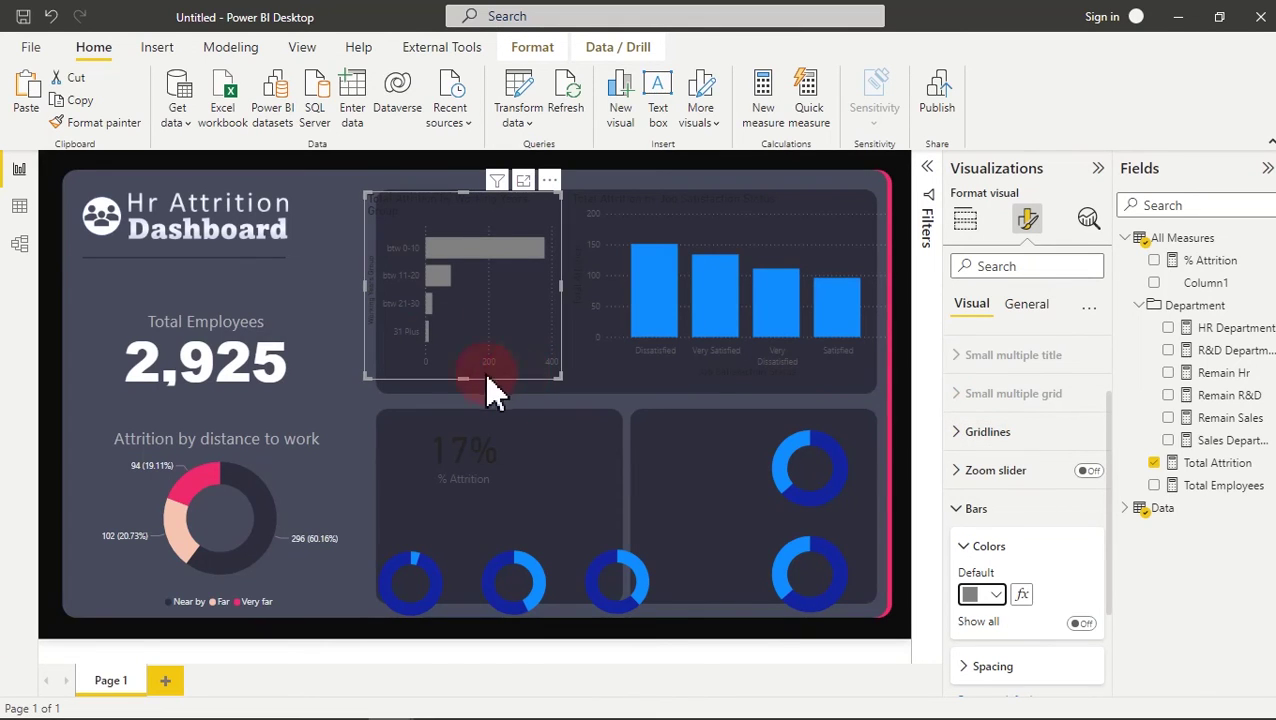
pyautogui.moveTo(367, 286); pyautogui.dragTo(389, 305)
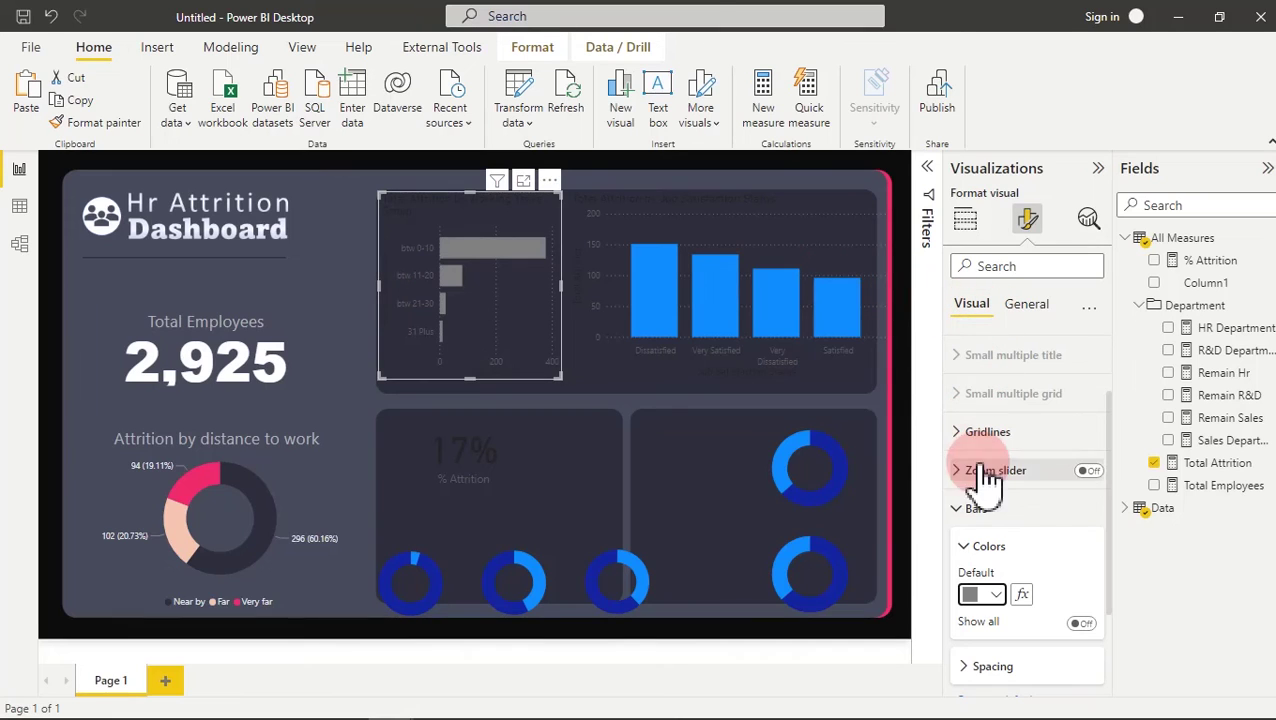
pyautogui.click(978, 510)
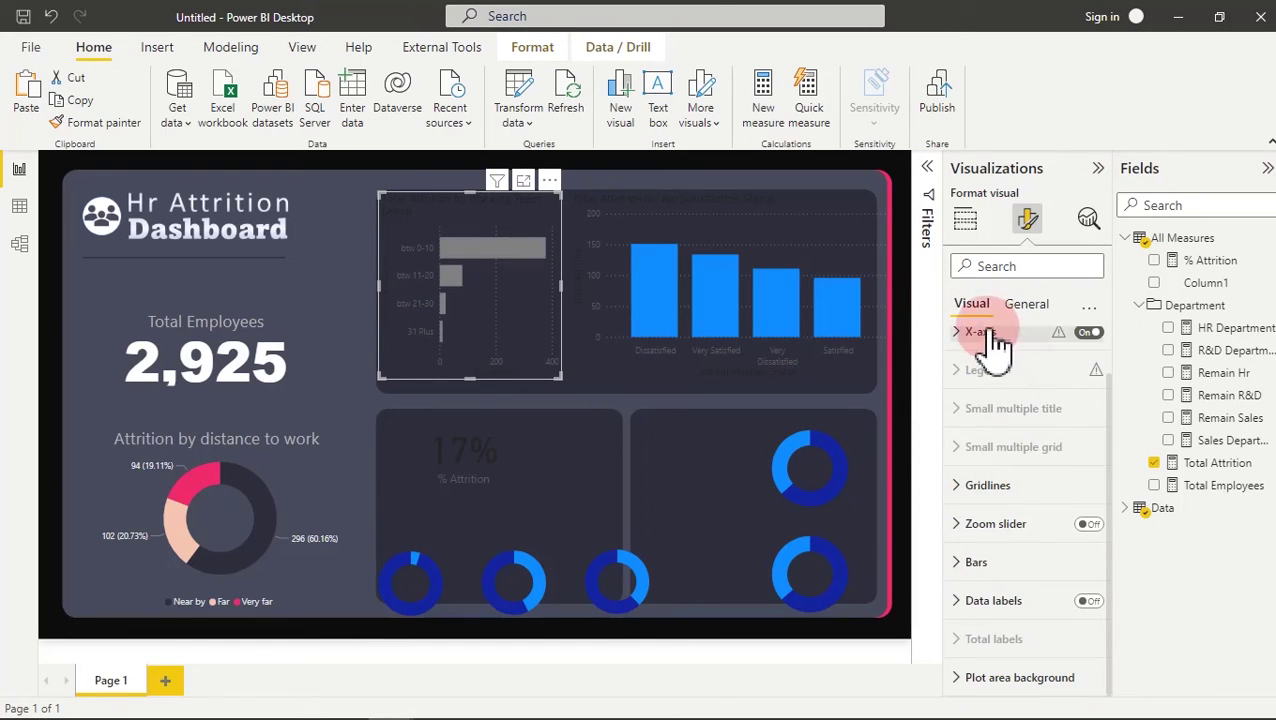
# - Format the working-years chart's Y-axis values in bold light gray and turn off the Y-axis title
pyautogui.scroll(1, 1106, 450)
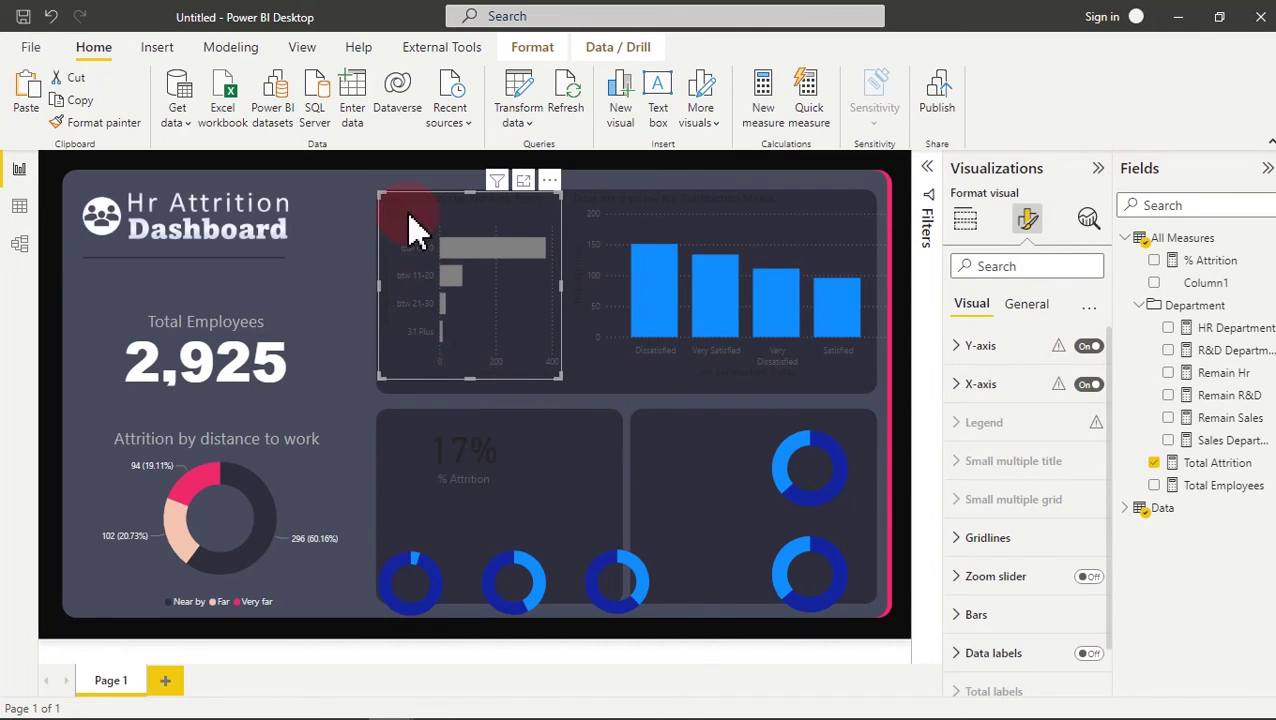
pyautogui.click(985, 346)
pyautogui.click(995, 511)
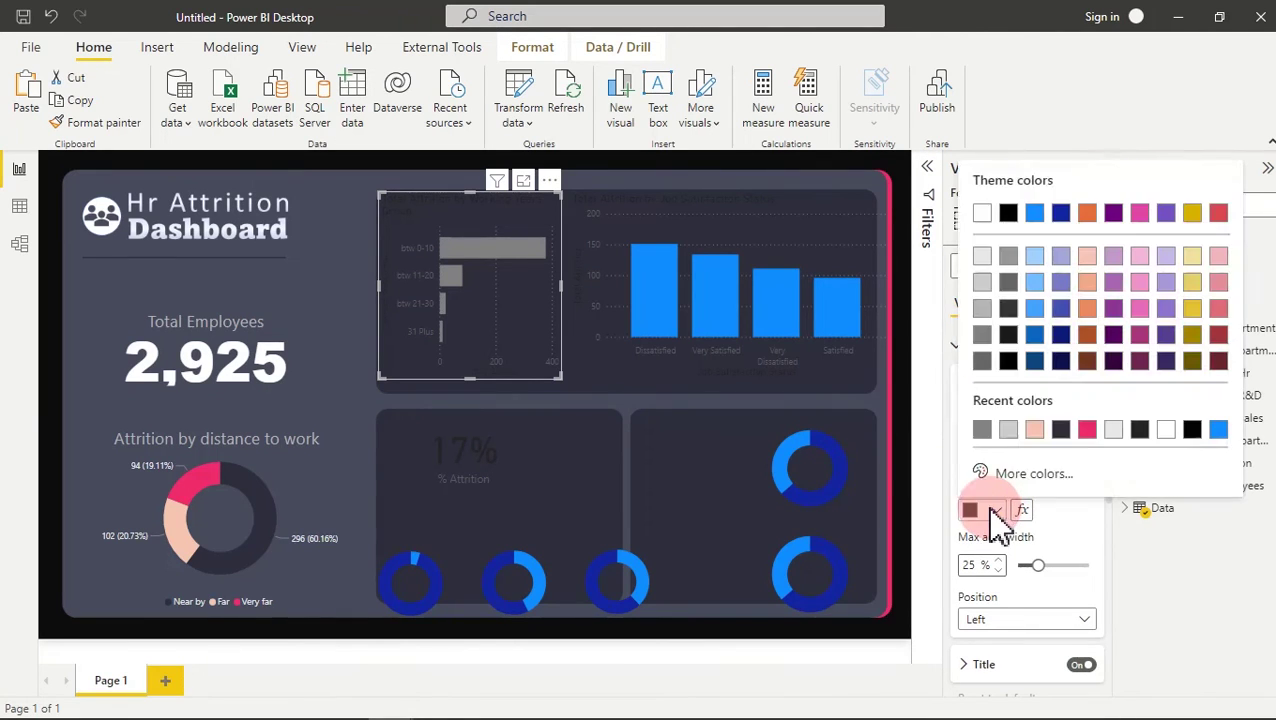
pyautogui.click(986, 282)
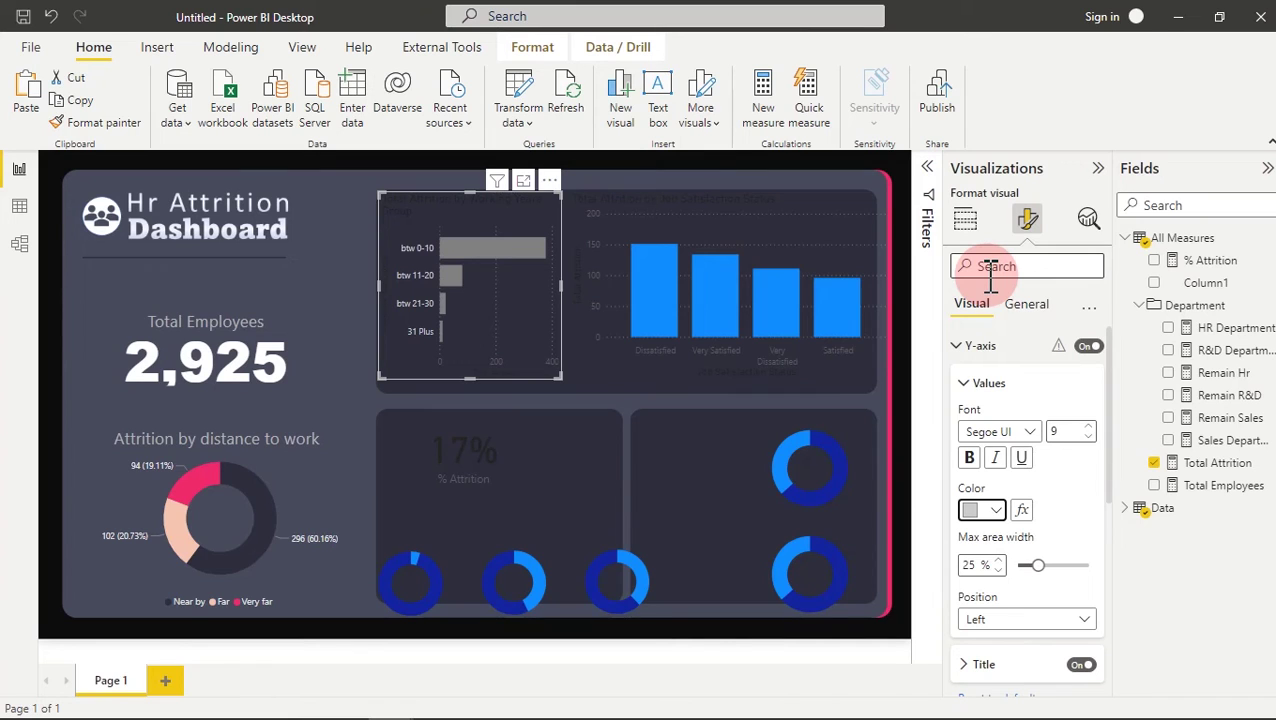
pyautogui.click(969, 458)
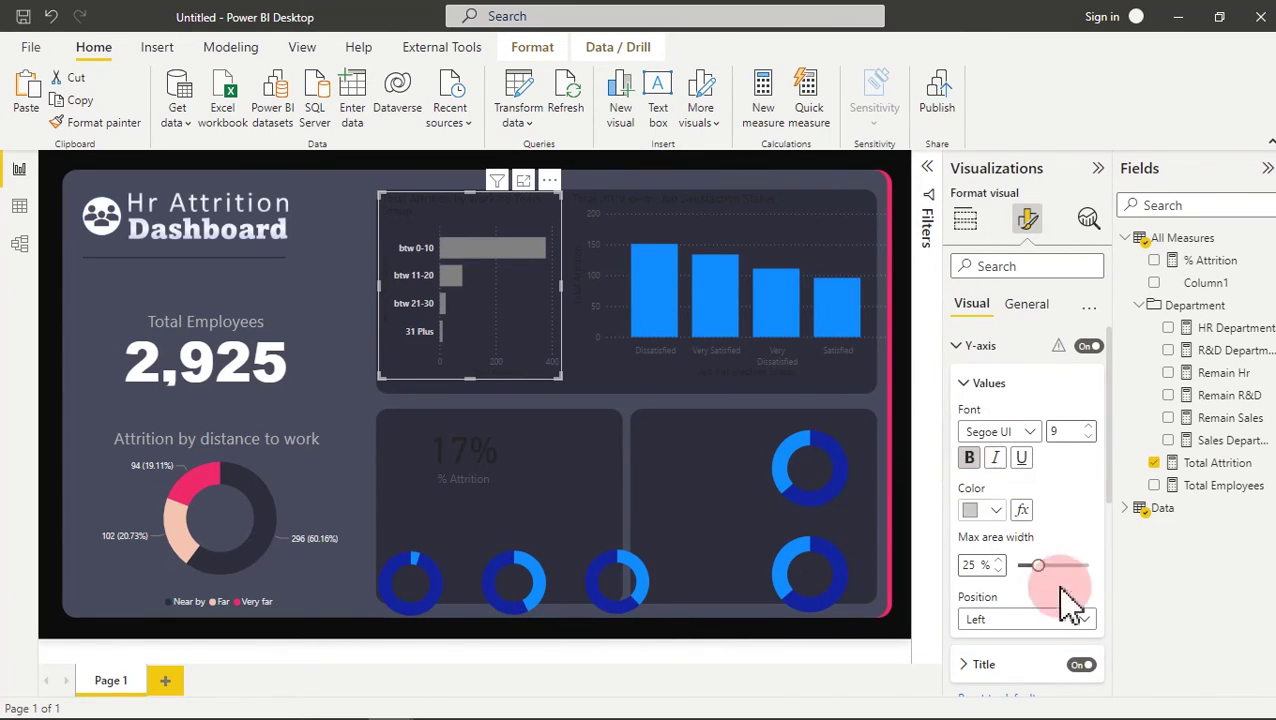
pyautogui.click(1085, 666)
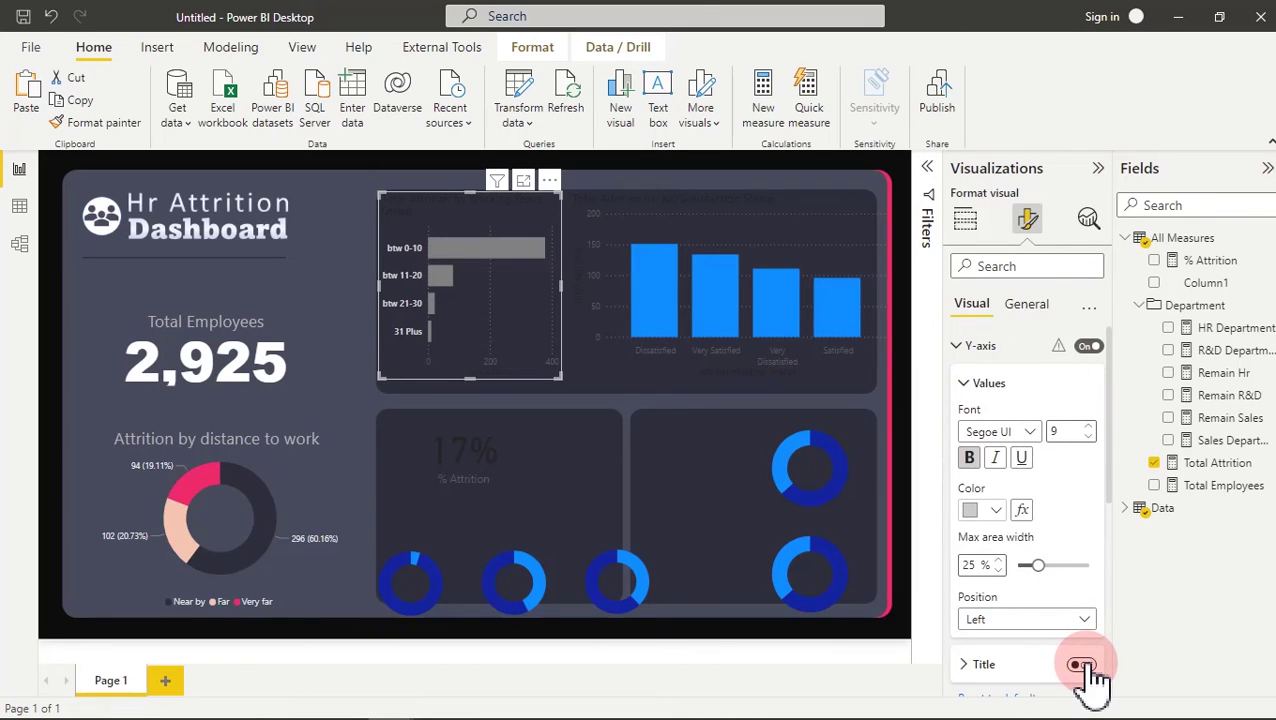
pyautogui.click(990, 346)
# - Turn off the X-axis and its title on the working-years chart, and narrow the chart slightly from its left edge
pyautogui.click(984, 388)
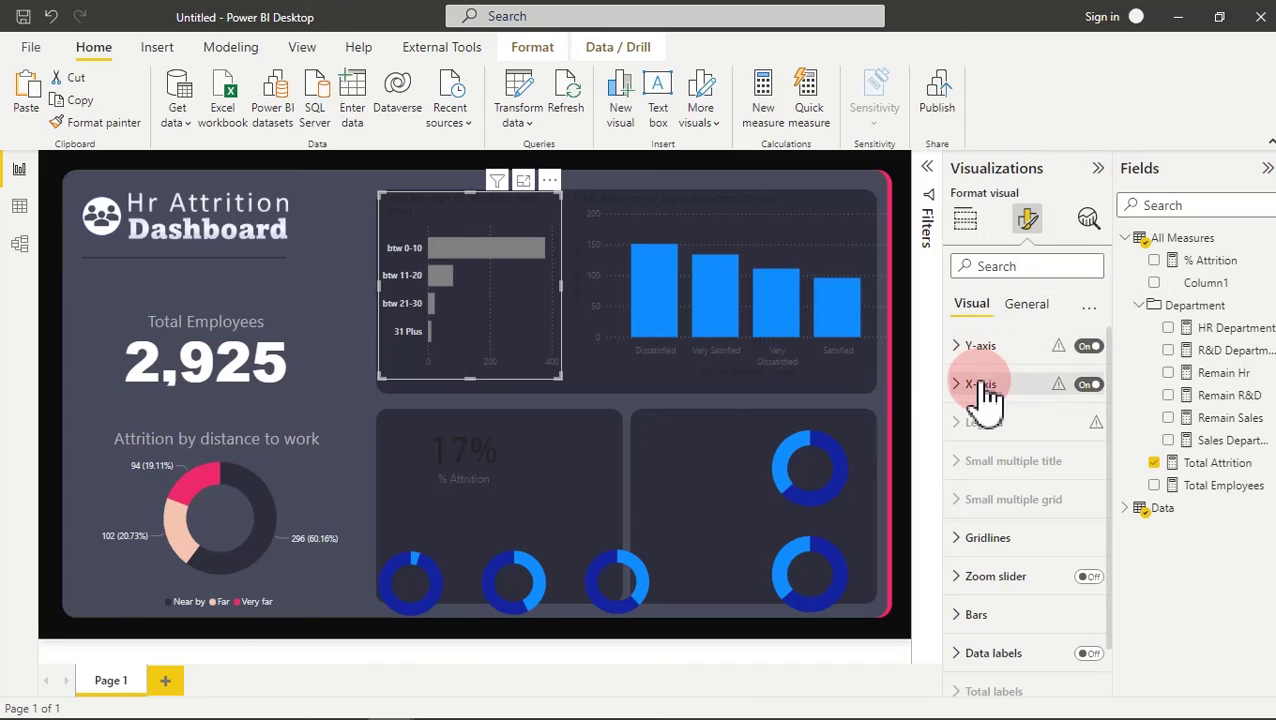
pyautogui.click(1088, 648)
pyautogui.click(1083, 685)
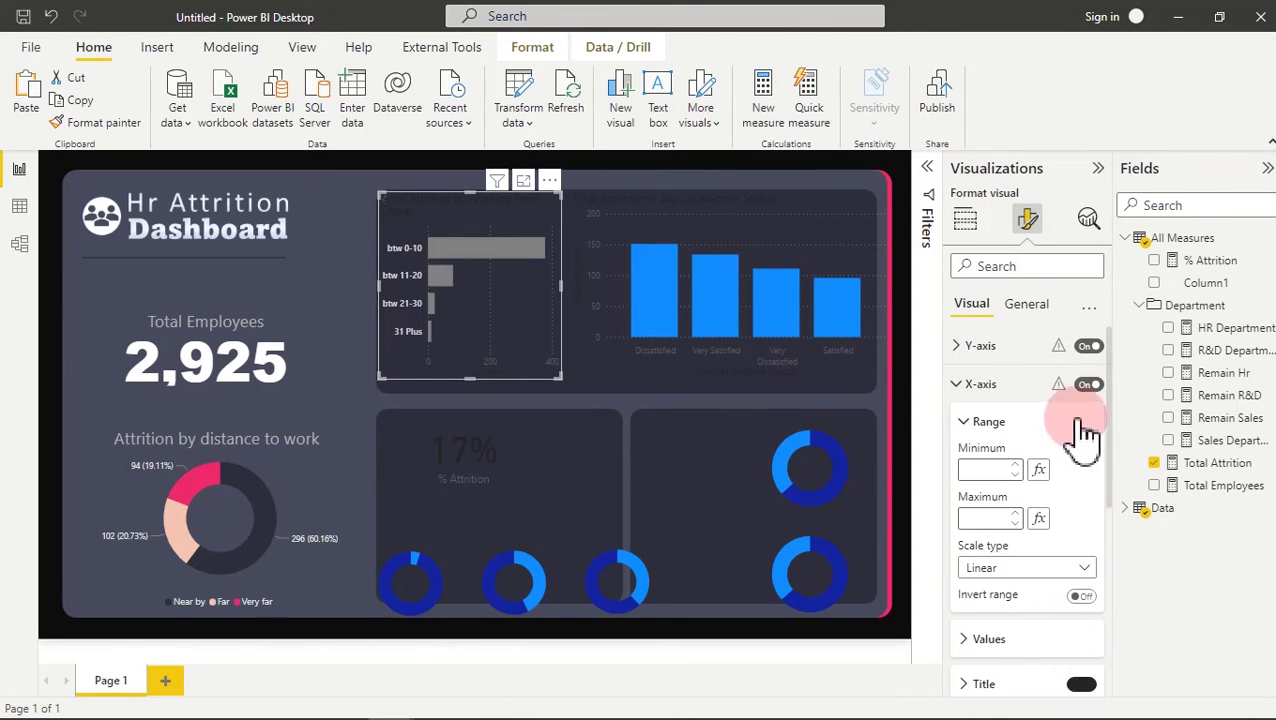
pyautogui.click(1088, 385)
pyautogui.click(1088, 386)
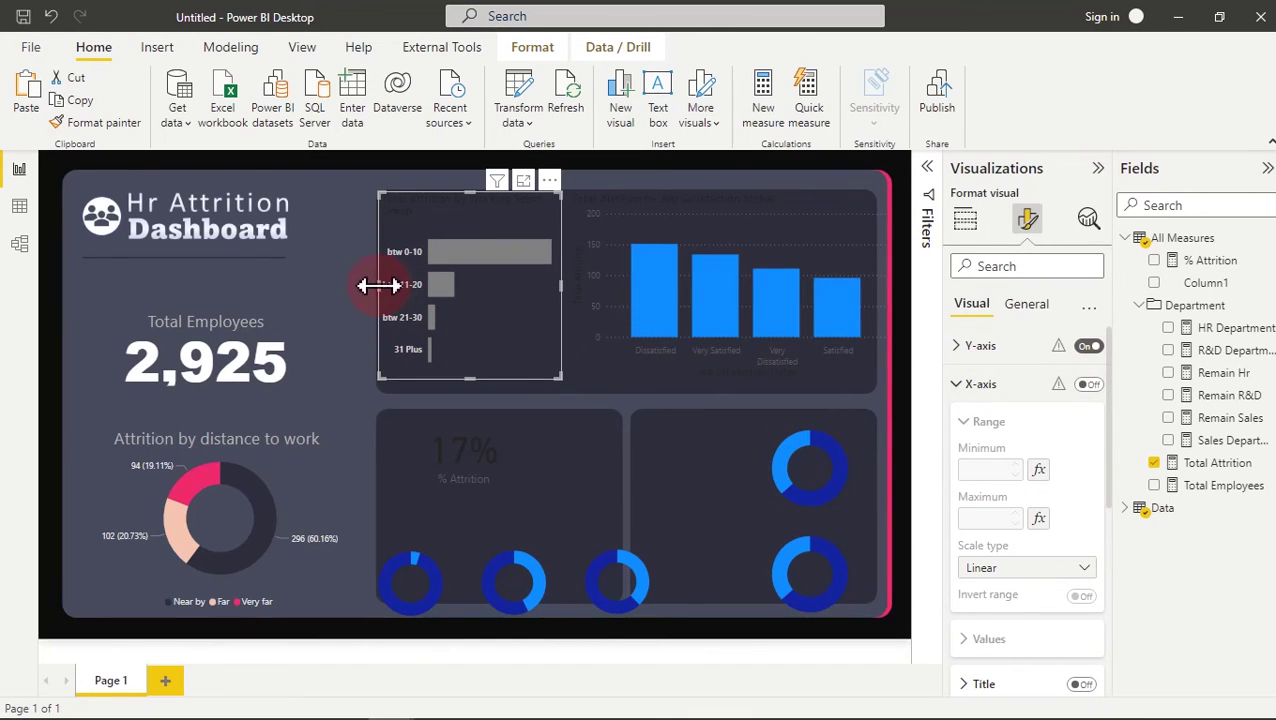
pyautogui.moveTo(377, 285); pyautogui.dragTo(387, 286)
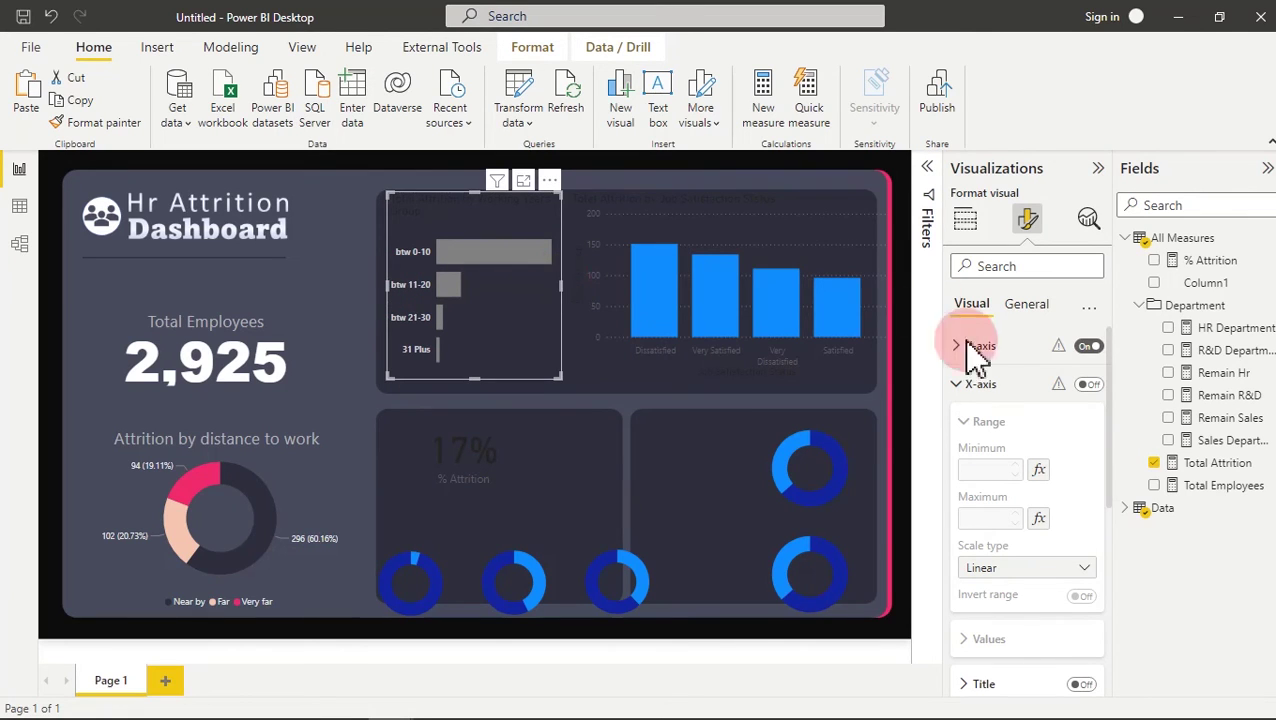
pyautogui.click(1015, 388)
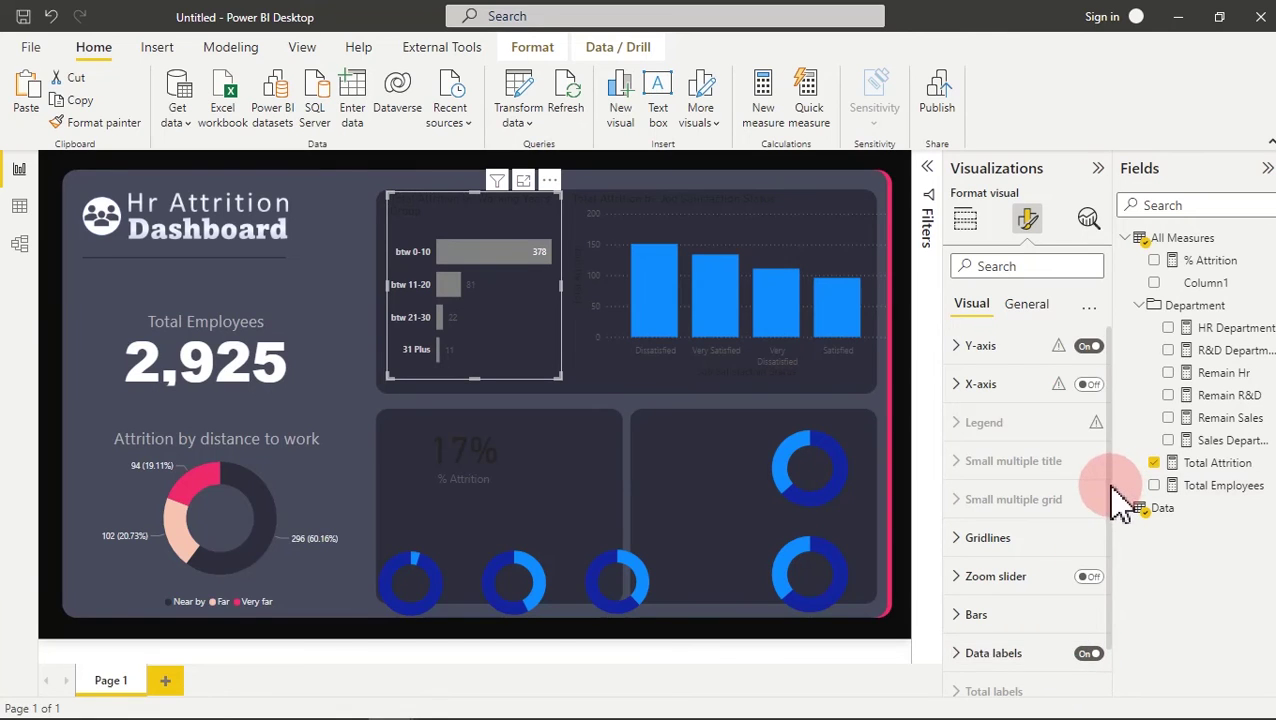
# - Color the working-years chart's data label values light gray
pyautogui.scroll(-1, 1117, 550)
pyautogui.click(1015, 603)
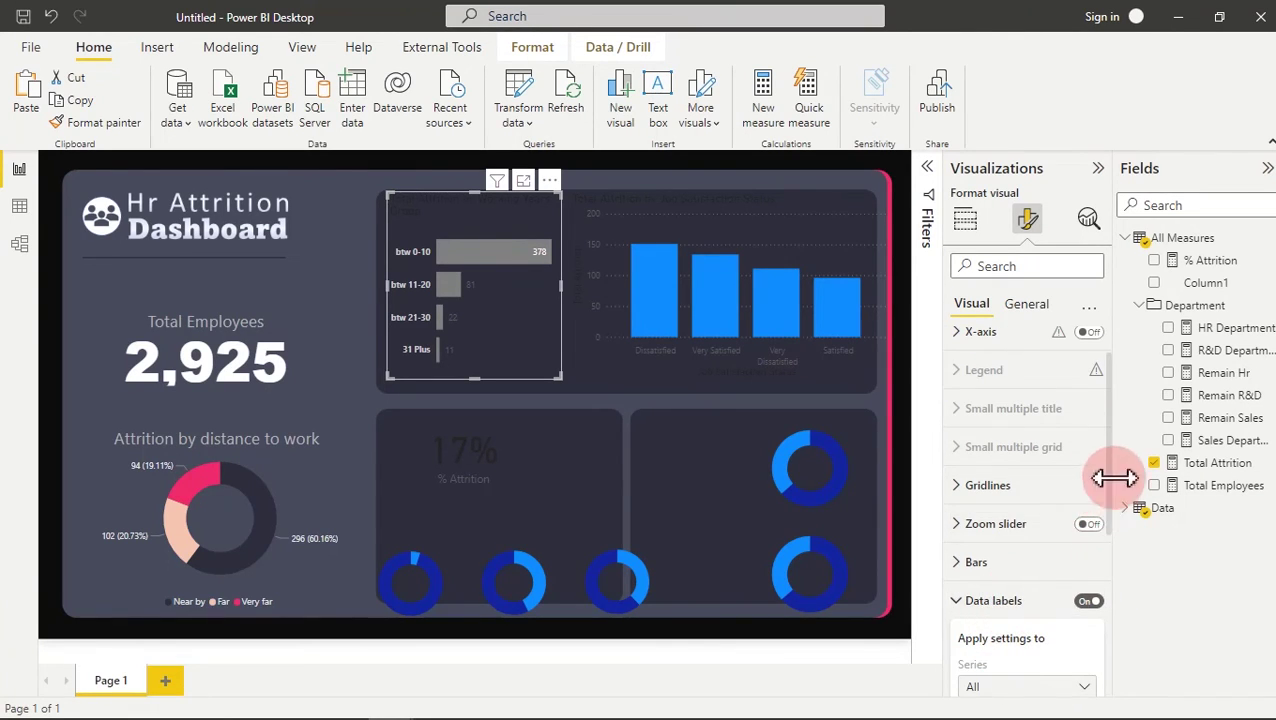
pyautogui.moveTo(1106, 462); pyautogui.dragTo(1105, 621)
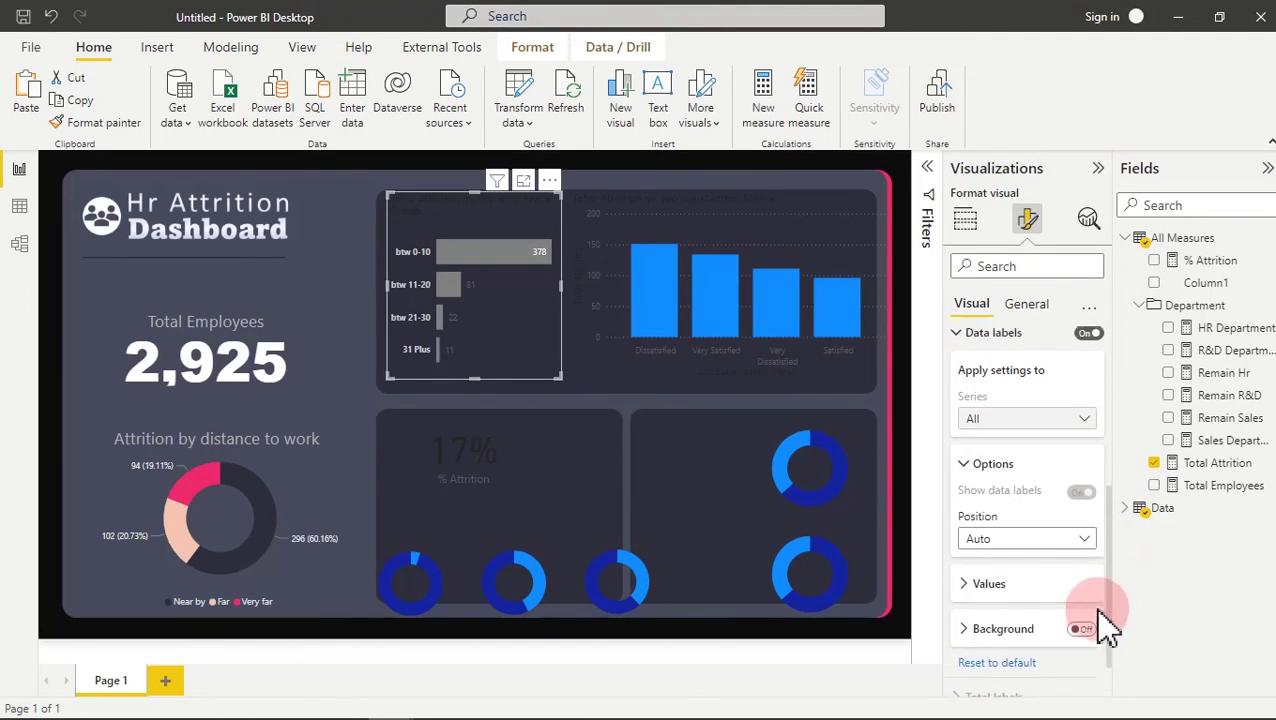
pyautogui.click(995, 588)
pyautogui.moveTo(1119, 535); pyautogui.dragTo(1116, 596)
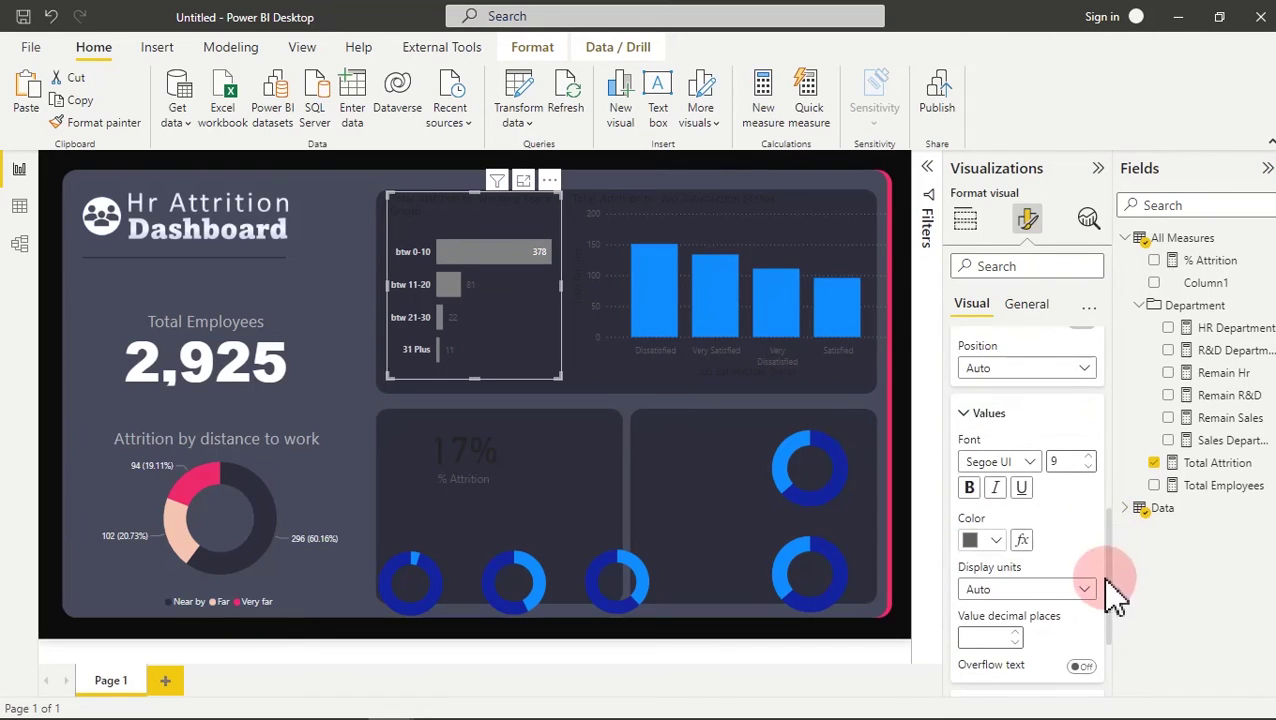
pyautogui.click(996, 545)
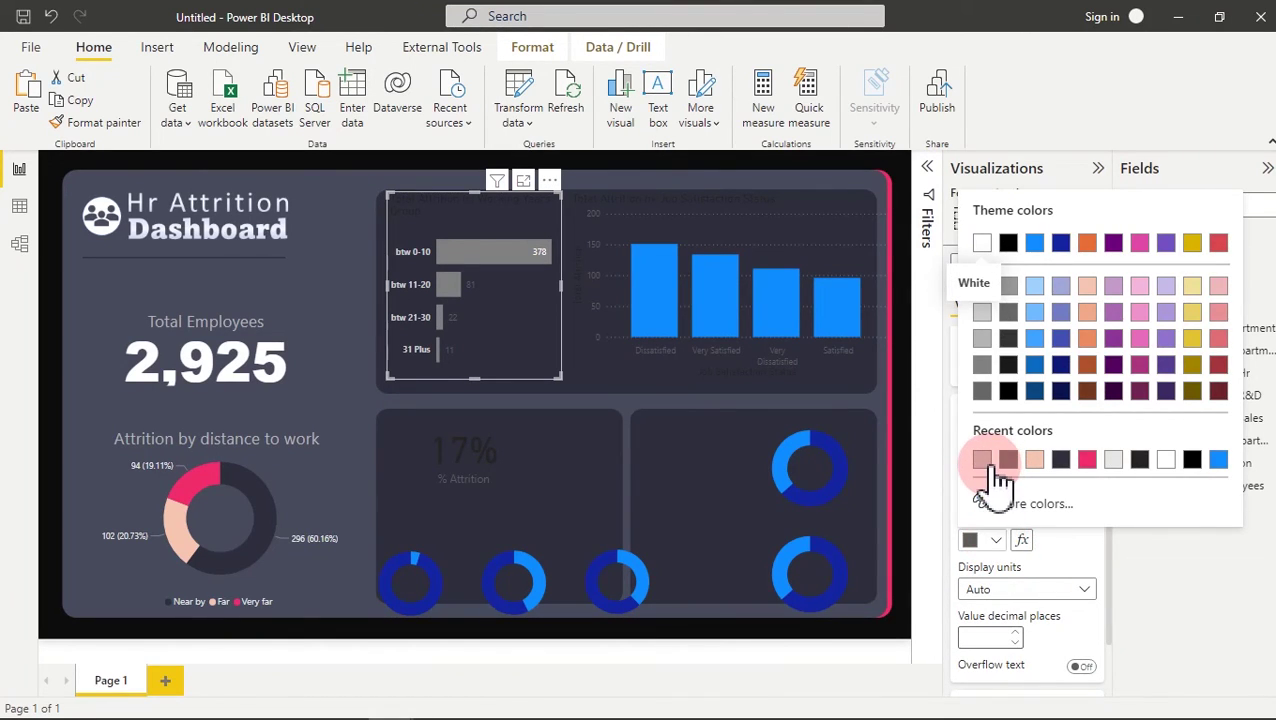
pyautogui.click(986, 461)
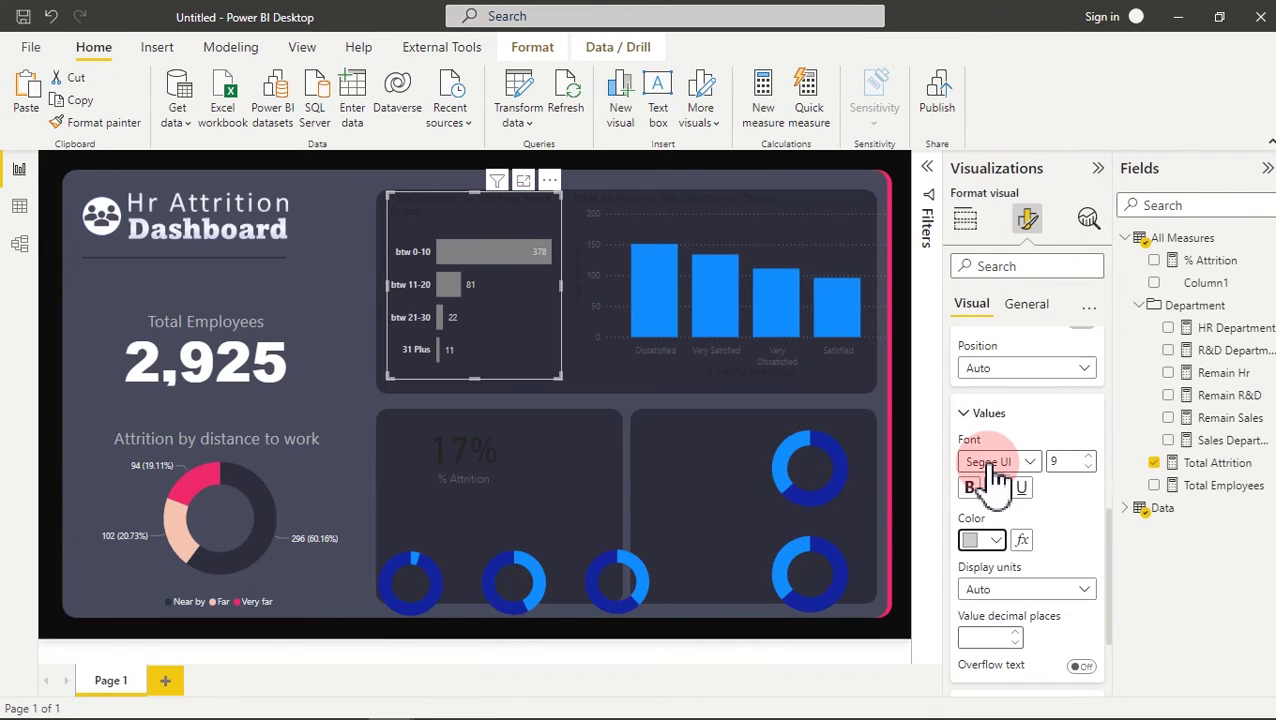
# - Copy the working-years chart's formatting onto the job-satisfaction column chart with Format Painter
pyautogui.click(730, 240)
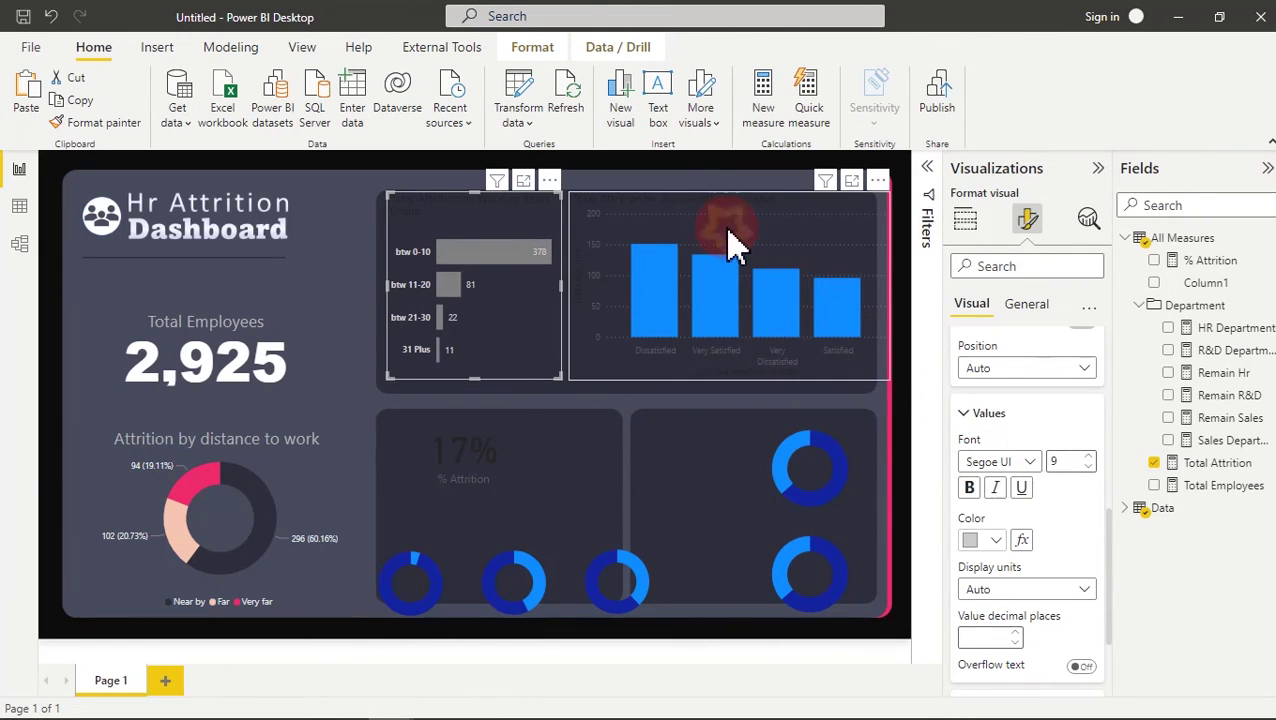
pyautogui.click(507, 222)
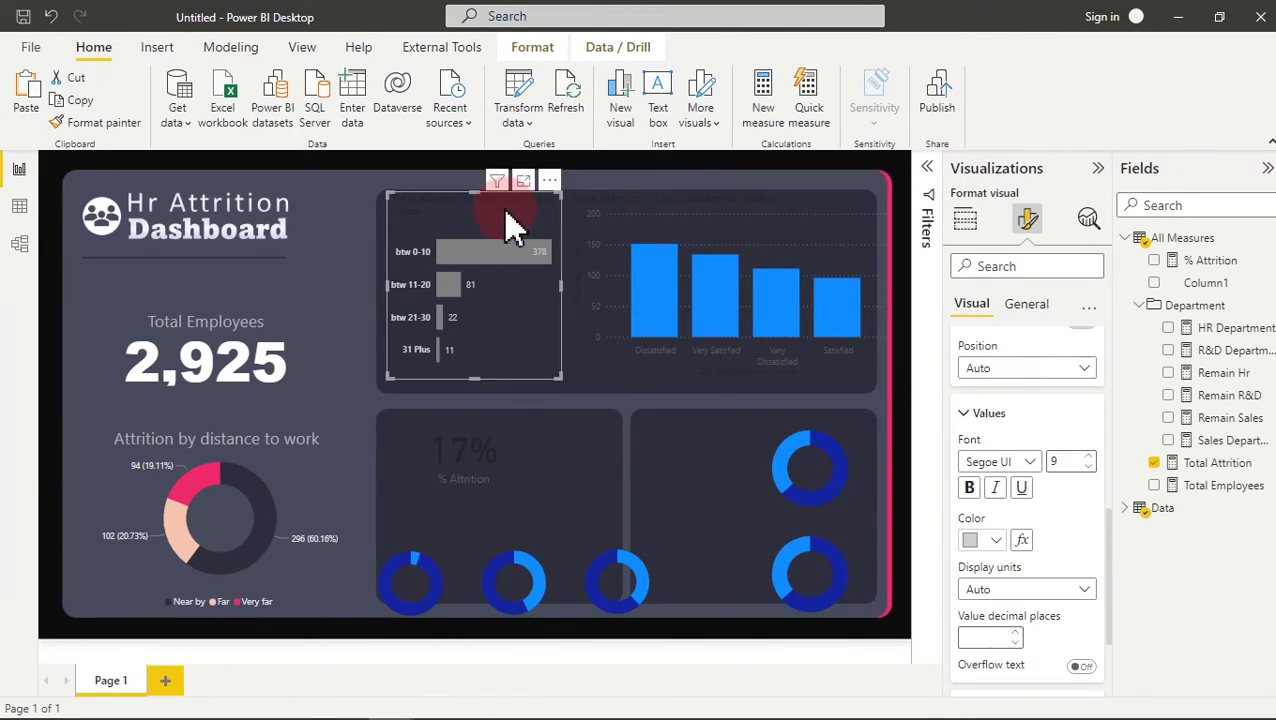
pyautogui.click(104, 123)
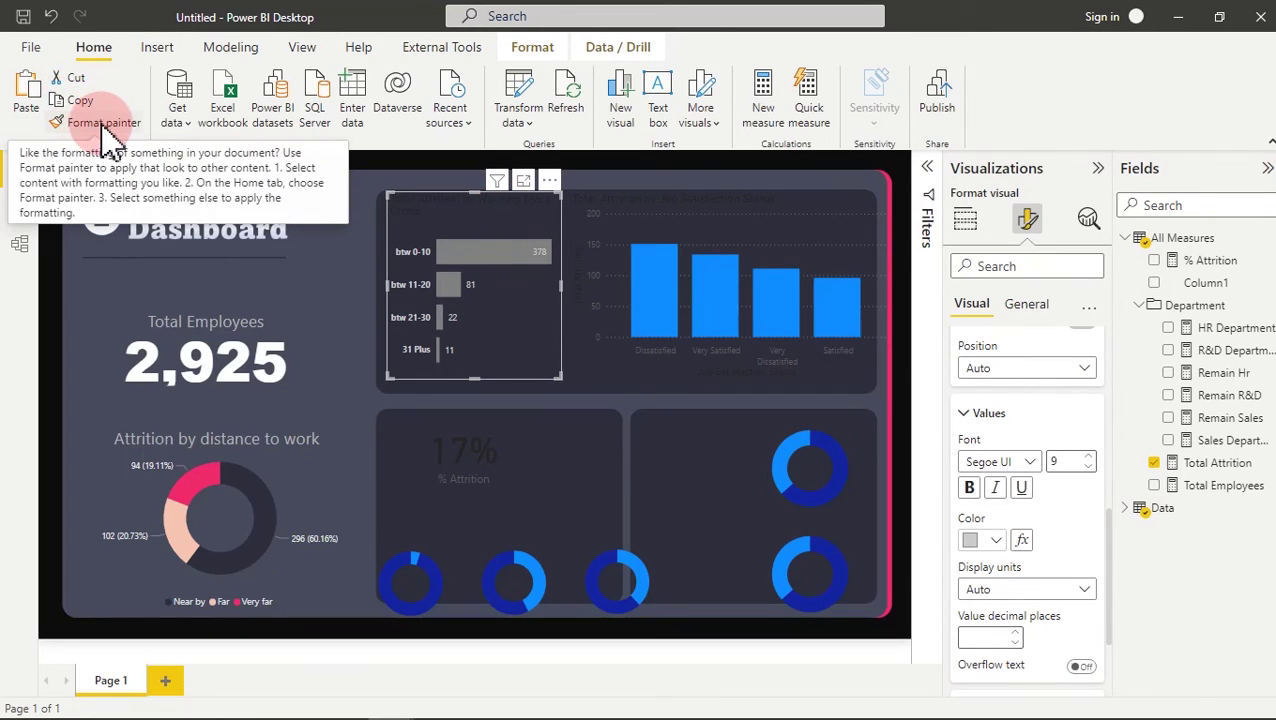
pyautogui.click(680, 200)
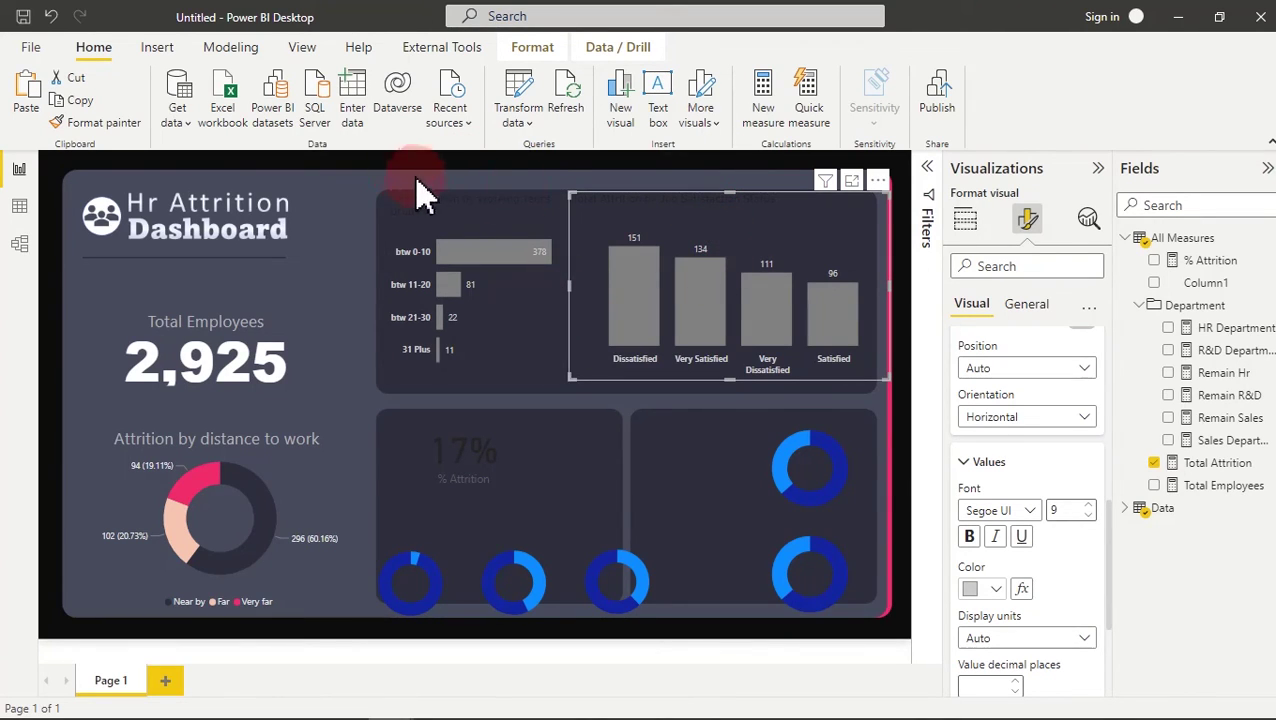
# - Lower the top edges of the job-satisfaction and working-years charts to leave room for headings inside the dark background
pyautogui.moveTo(729, 193); pyautogui.dragTo(690, 228)
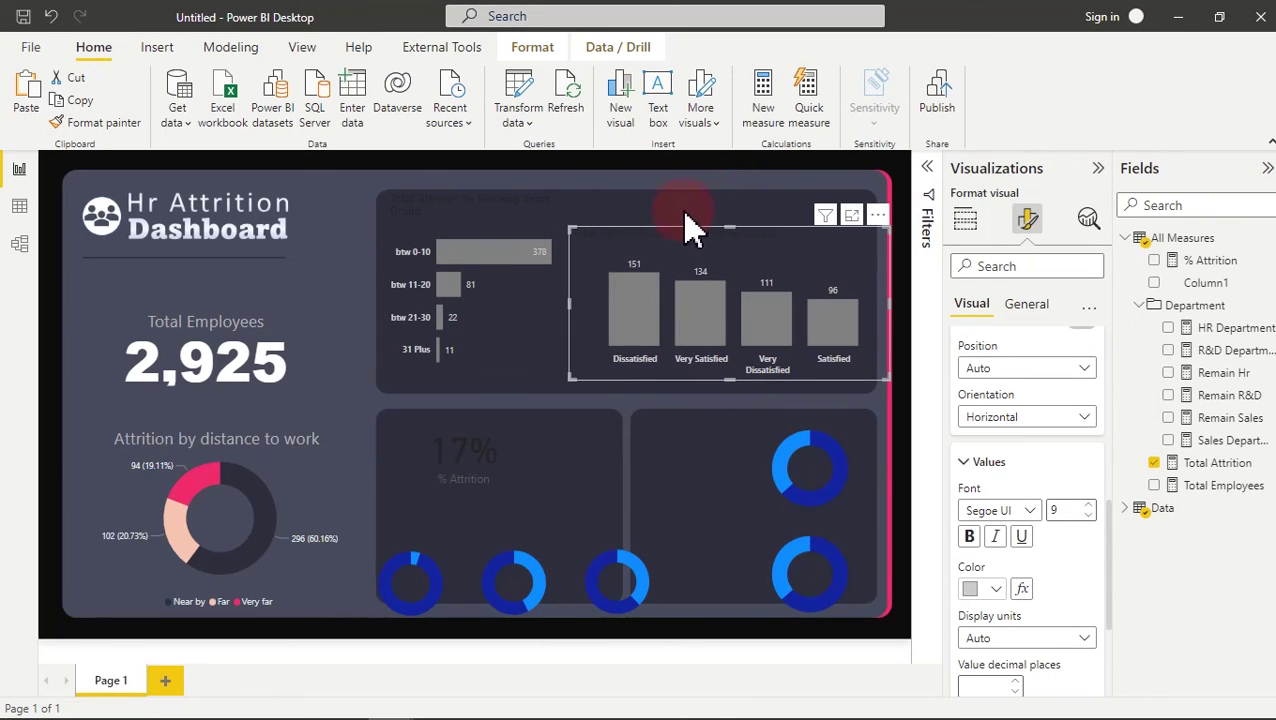
pyautogui.click(492, 222)
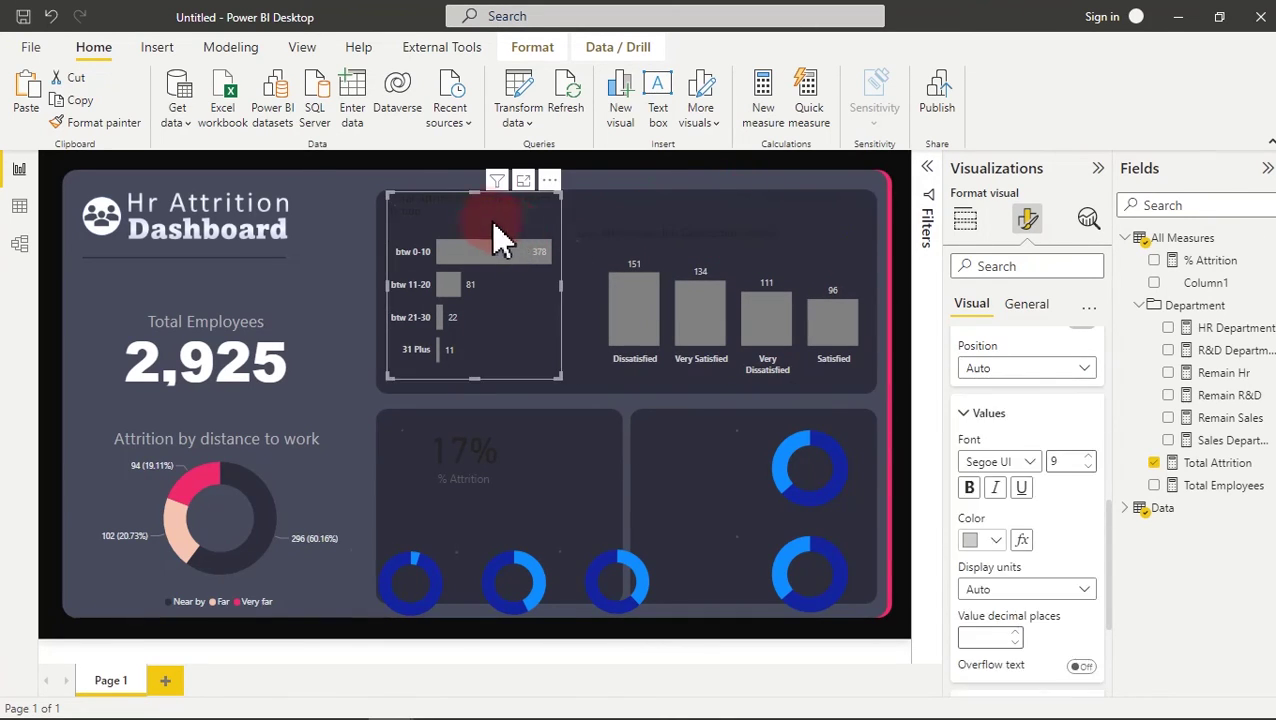
pyautogui.moveTo(473, 194)
pyautogui.mouseDown()
pyautogui.moveTo(482, 228)
pyautogui.moveTo(478, 214)
pyautogui.mouseUp()
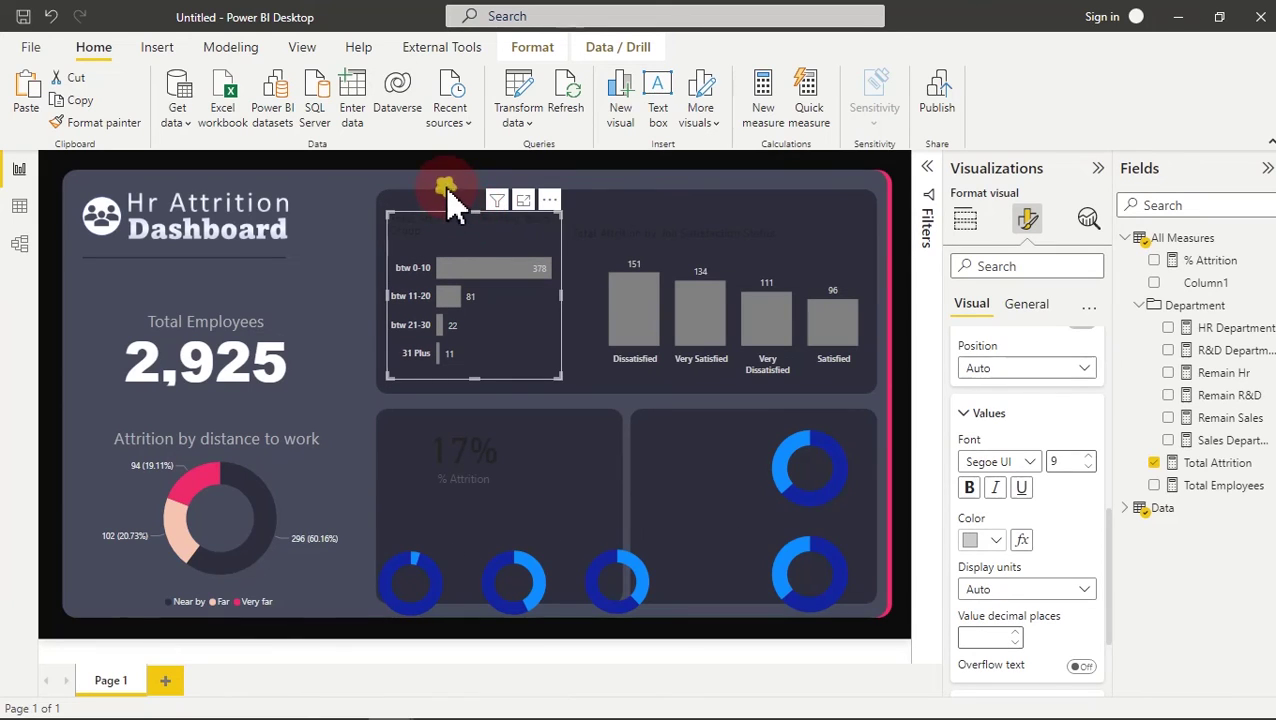
pyautogui.click(452, 198)
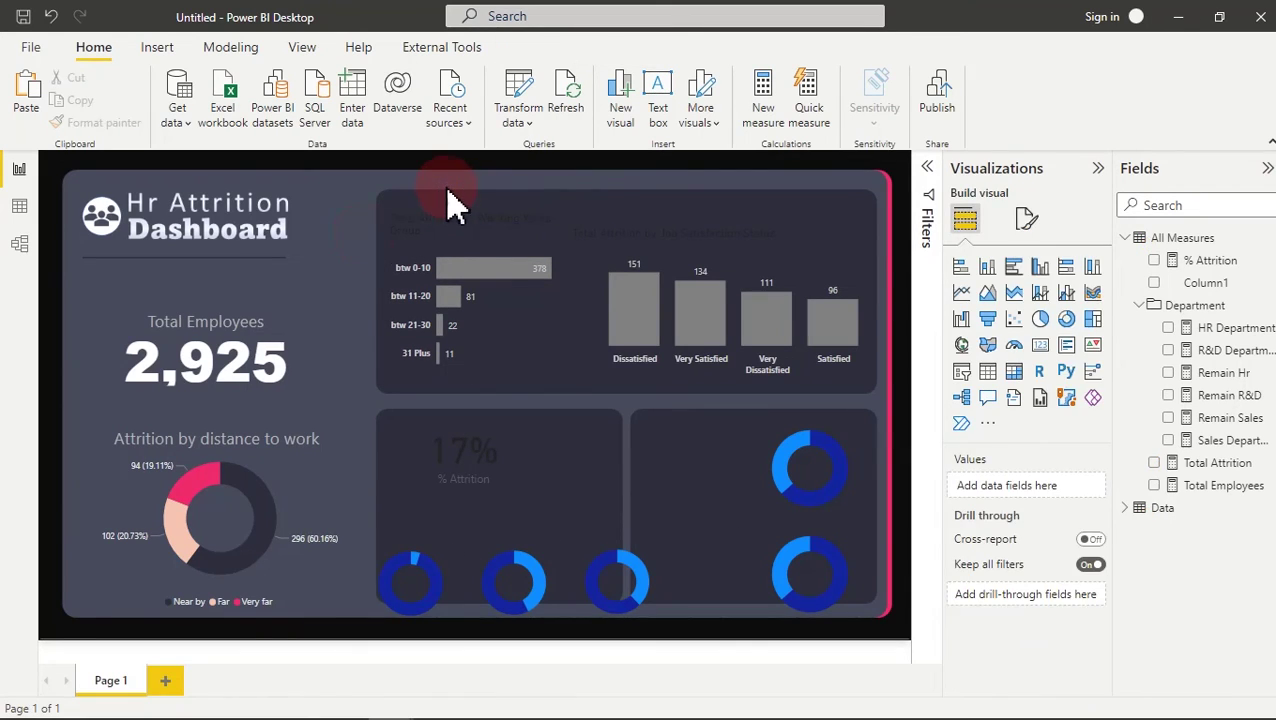
# - Duplicate the "Total Employees" label and place the copy above the working-years chart, widened to the chart's width
pyautogui.click(234, 320)
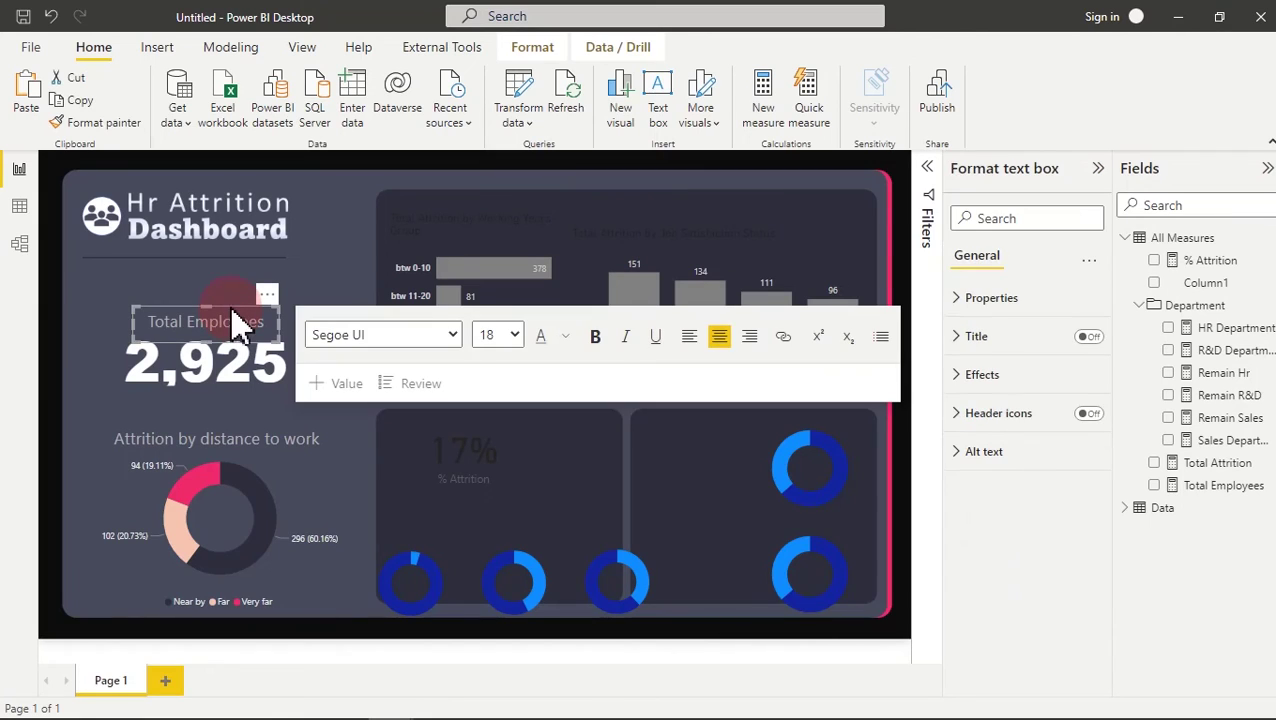
pyautogui.click(96, 101)
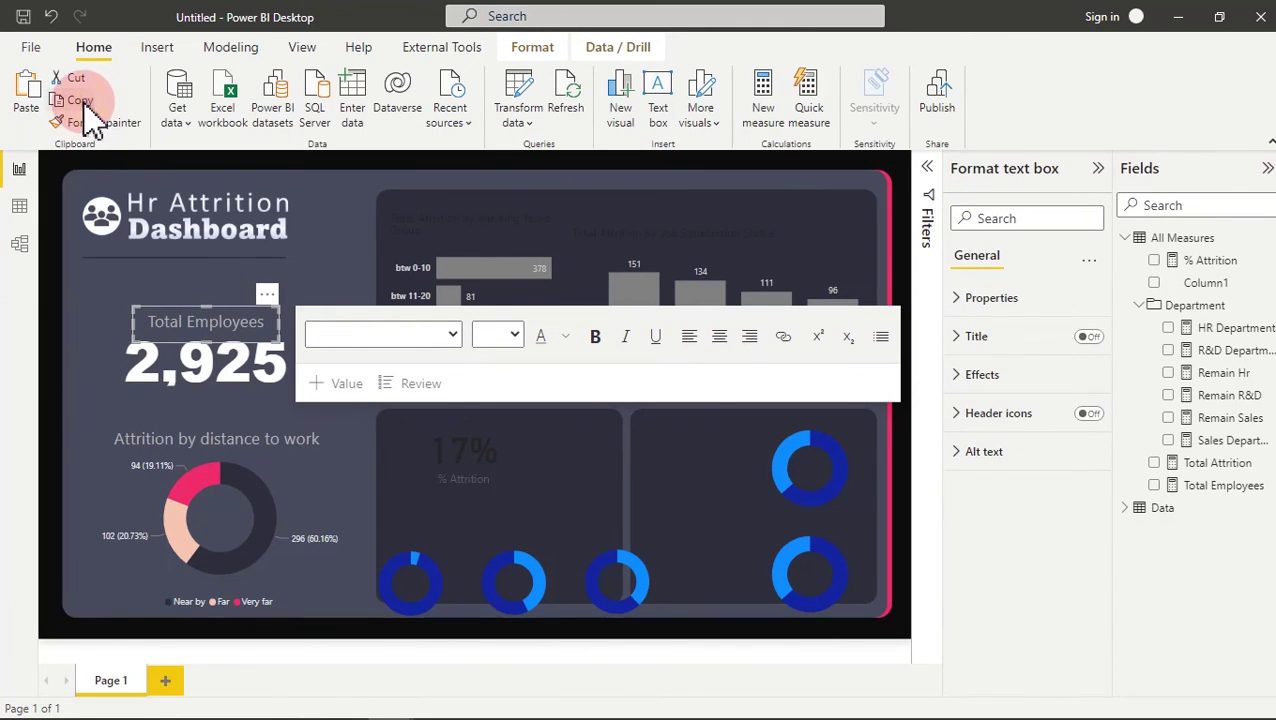
pyautogui.click(30, 100)
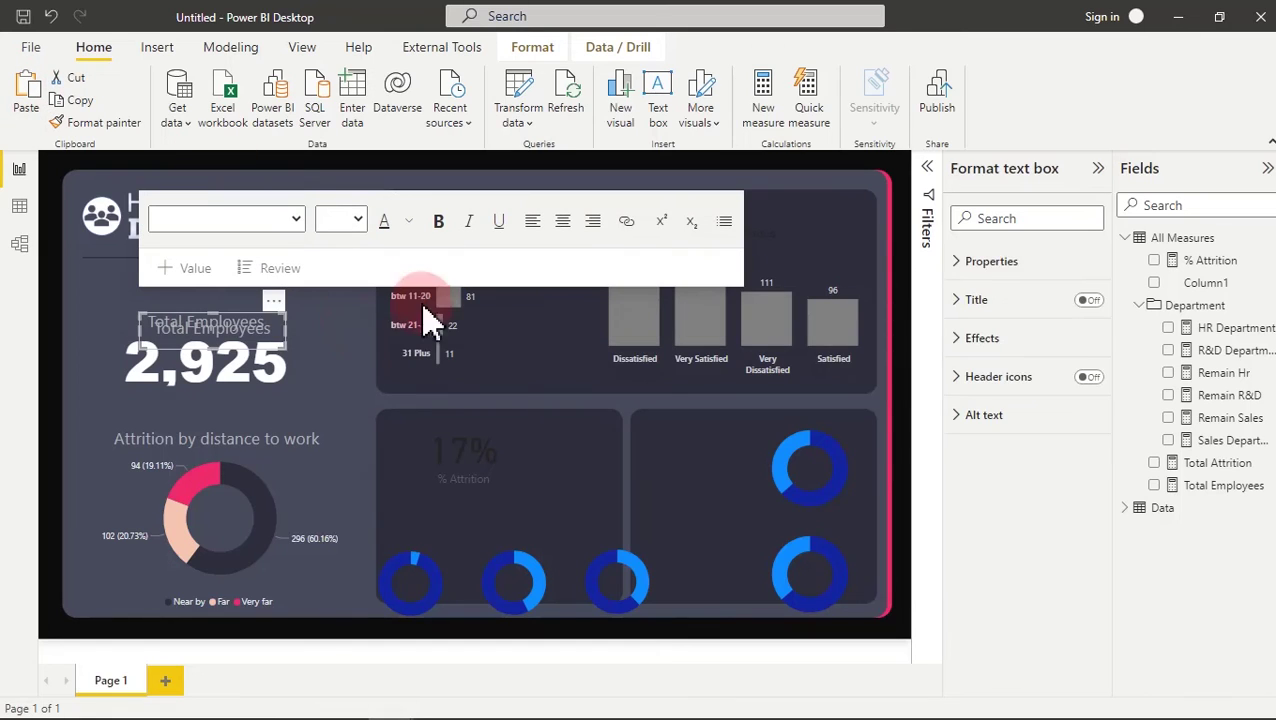
pyautogui.moveTo(272, 307); pyautogui.dragTo(569, 214)
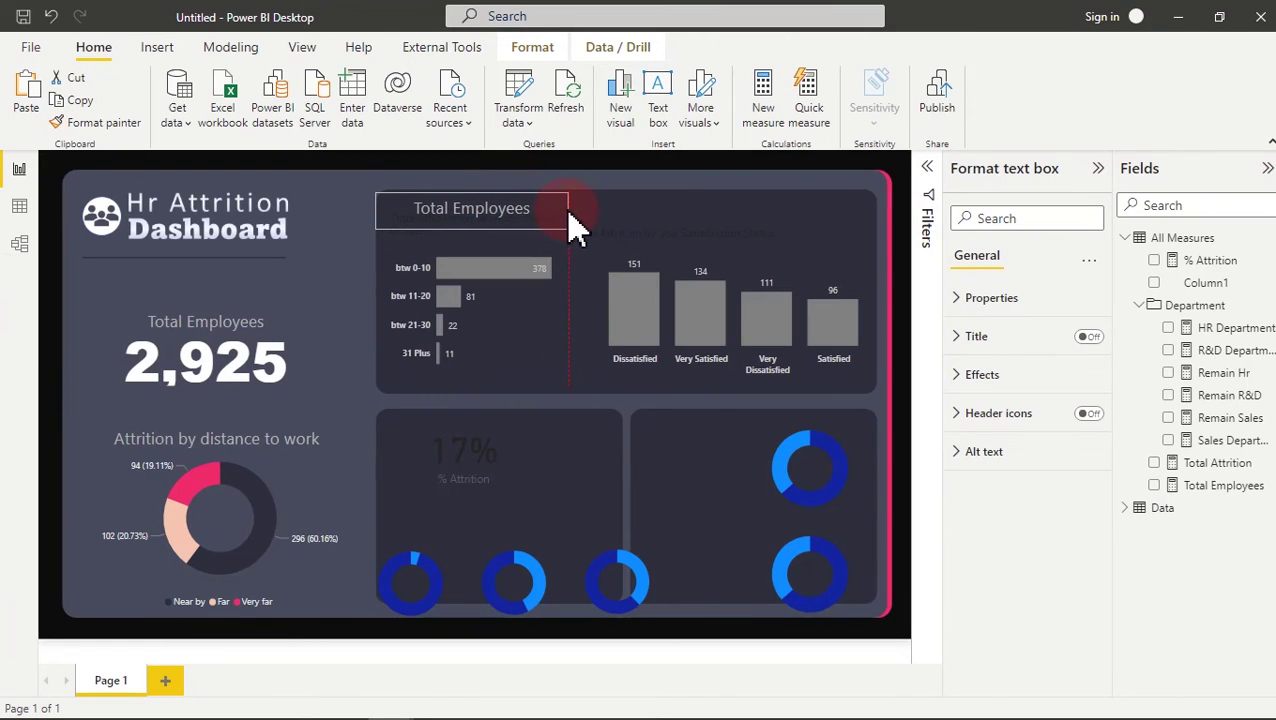
# - Duplicate the heading above the working-years chart and place the copy above the job-satisfaction chart, widened to the background's right edge
pyautogui.click(74, 106)
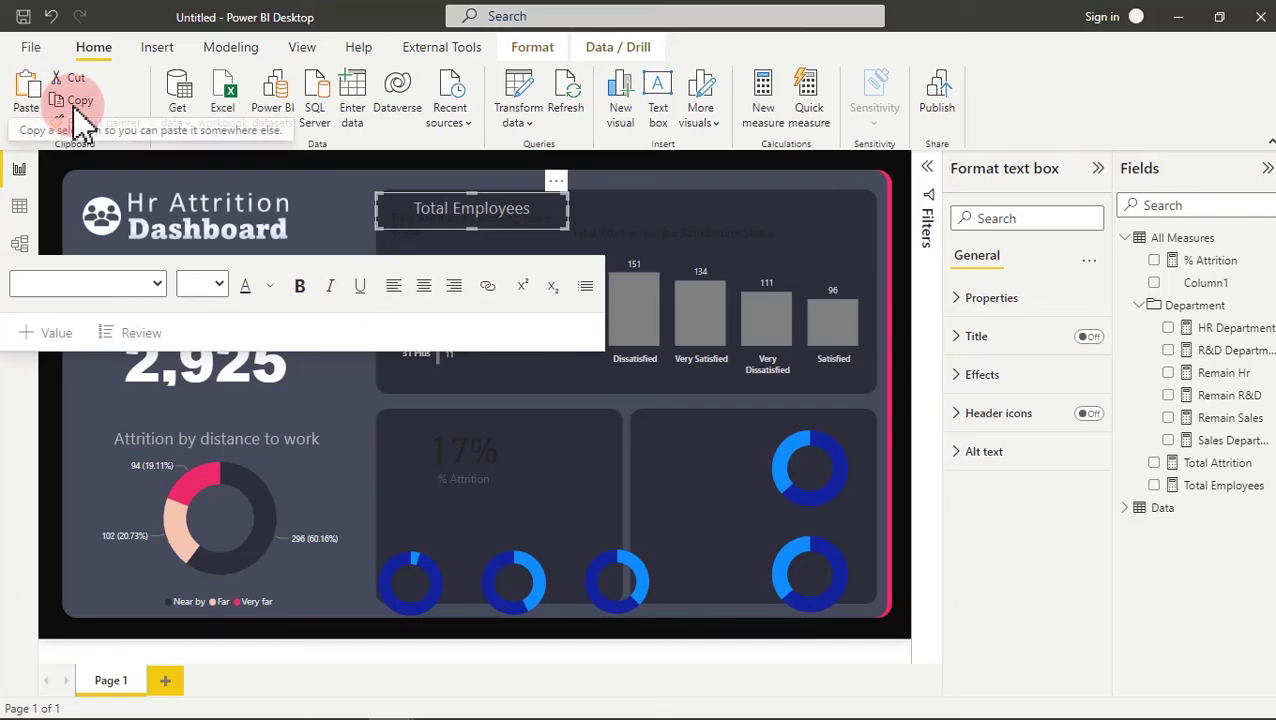
pyautogui.click(28, 93)
pyautogui.click(562, 189)
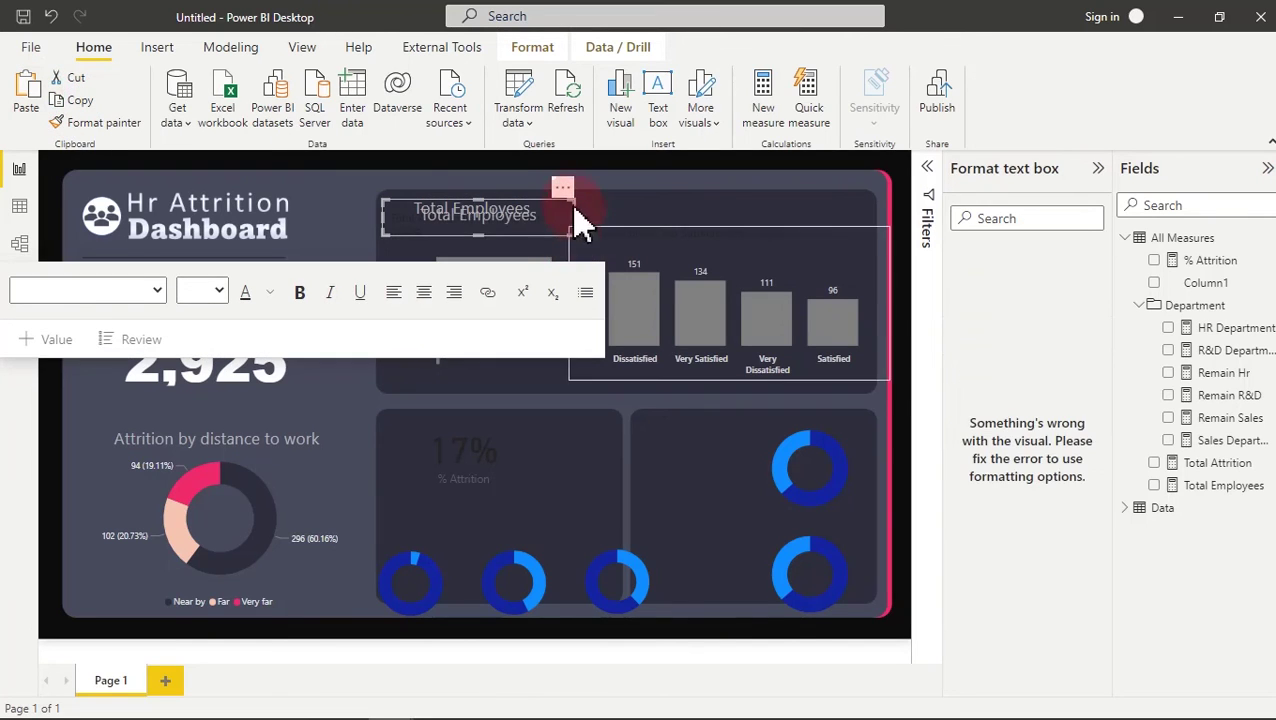
pyautogui.moveTo(575, 210); pyautogui.dragTo(756, 207)
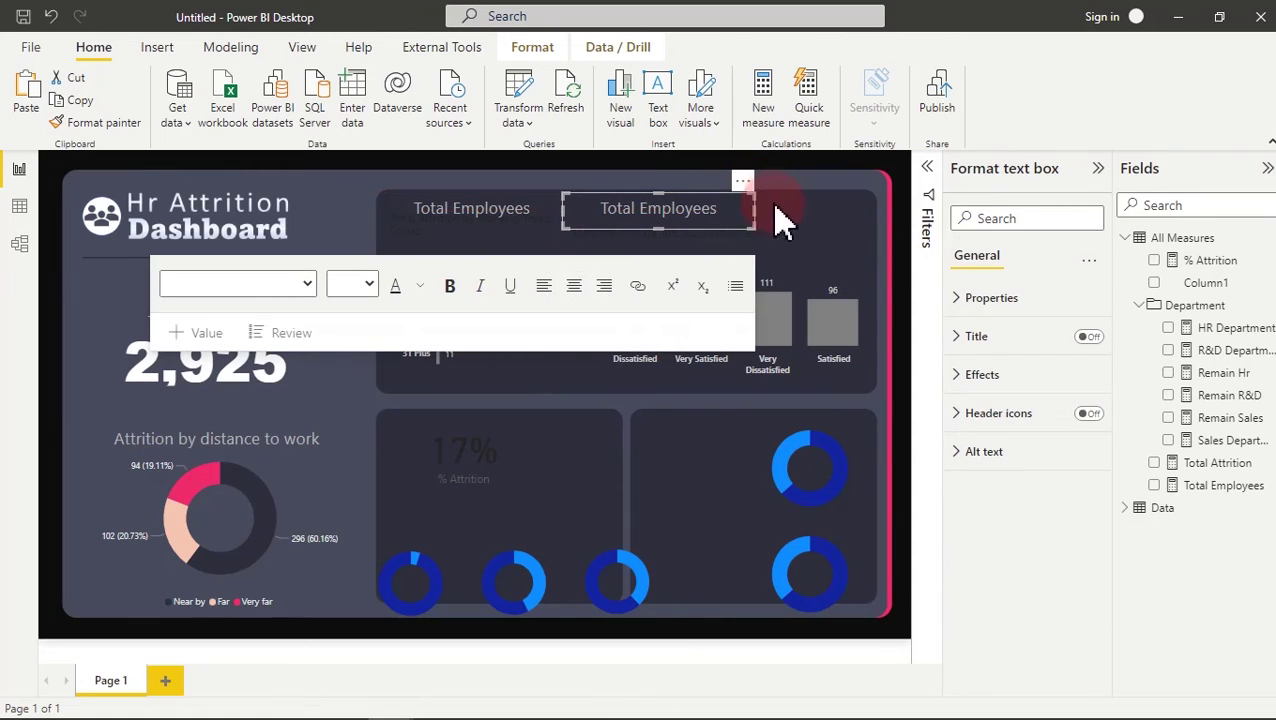
pyautogui.moveTo(757, 207); pyautogui.dragTo(876, 211)
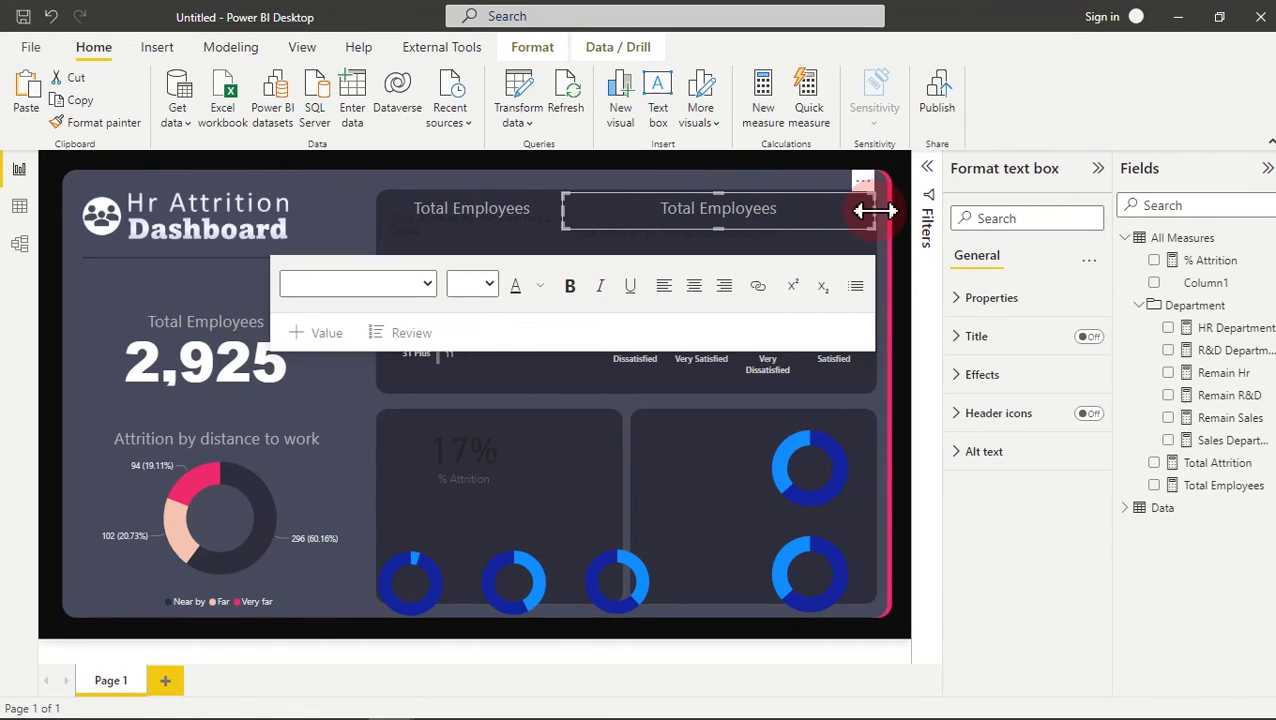
# - Replace the text of the heading above the job-satisfaction chart with "Attrition by Employee Satisfaction"
pyautogui.click(745, 213)
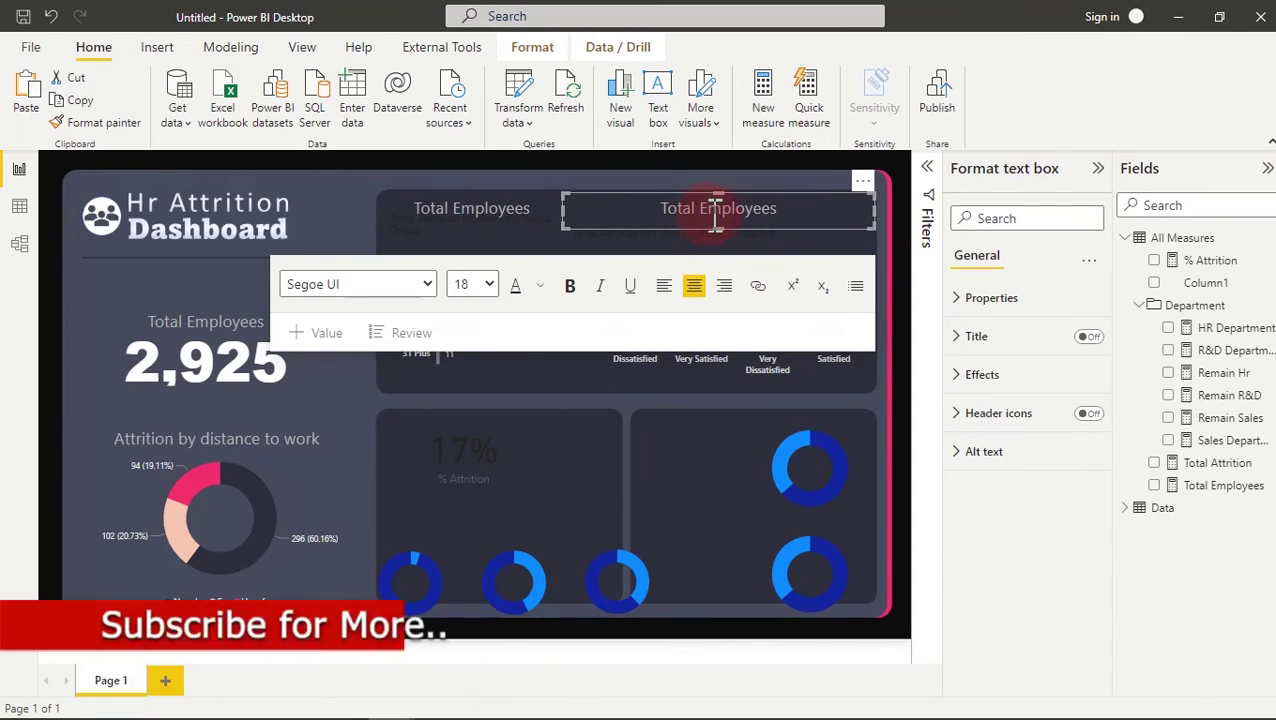
pyautogui.tripleClick(716, 210)
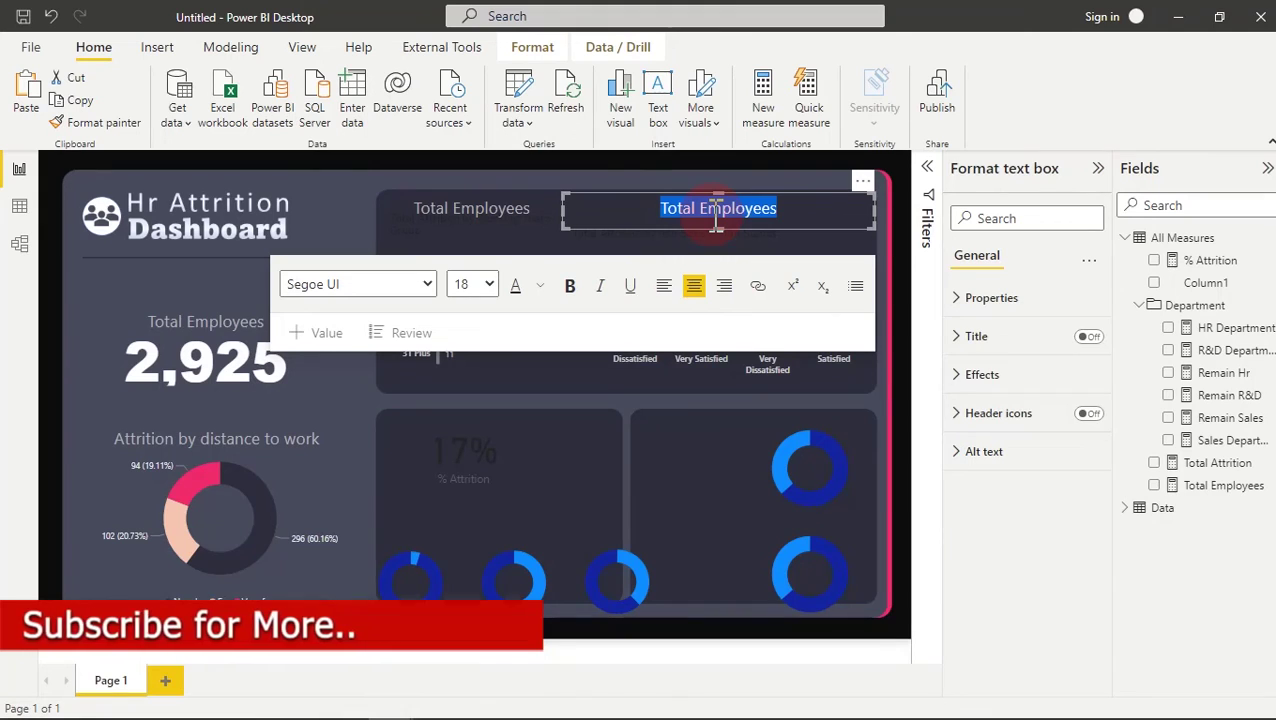
pyautogui.press('BackSpace')
pyautogui.write('Attrition ')
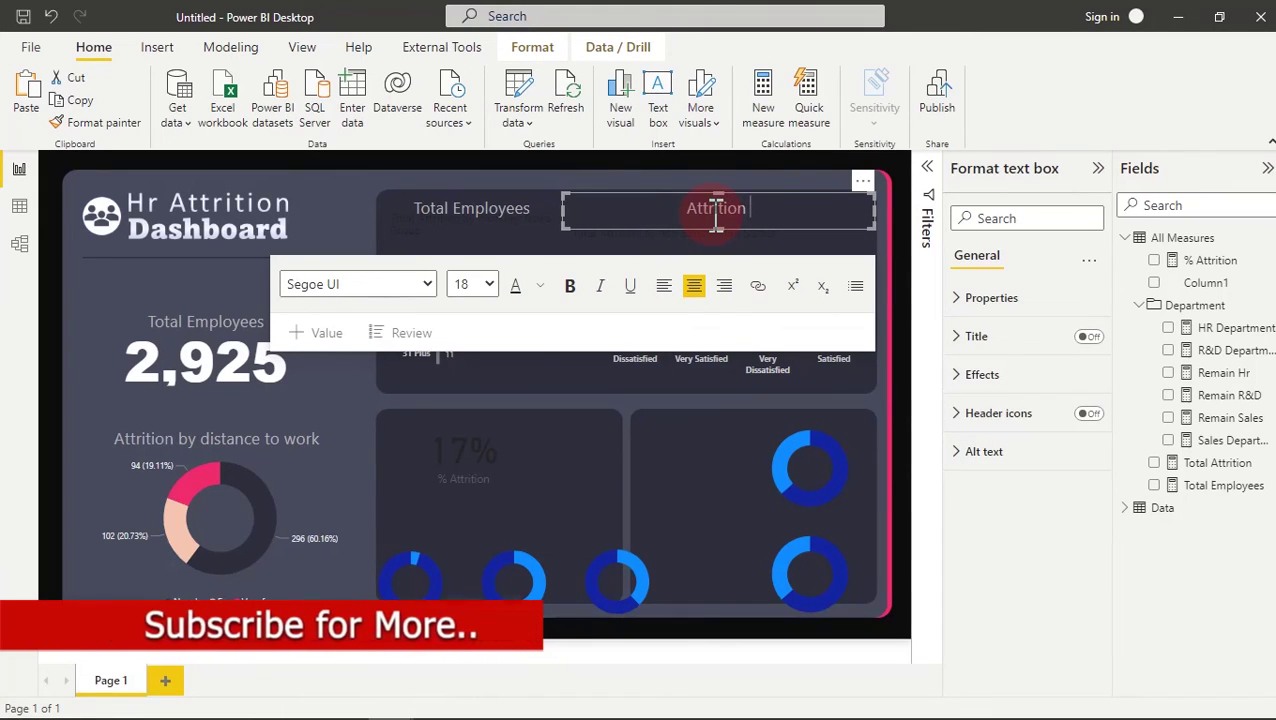
pyautogui.write('by Employees')
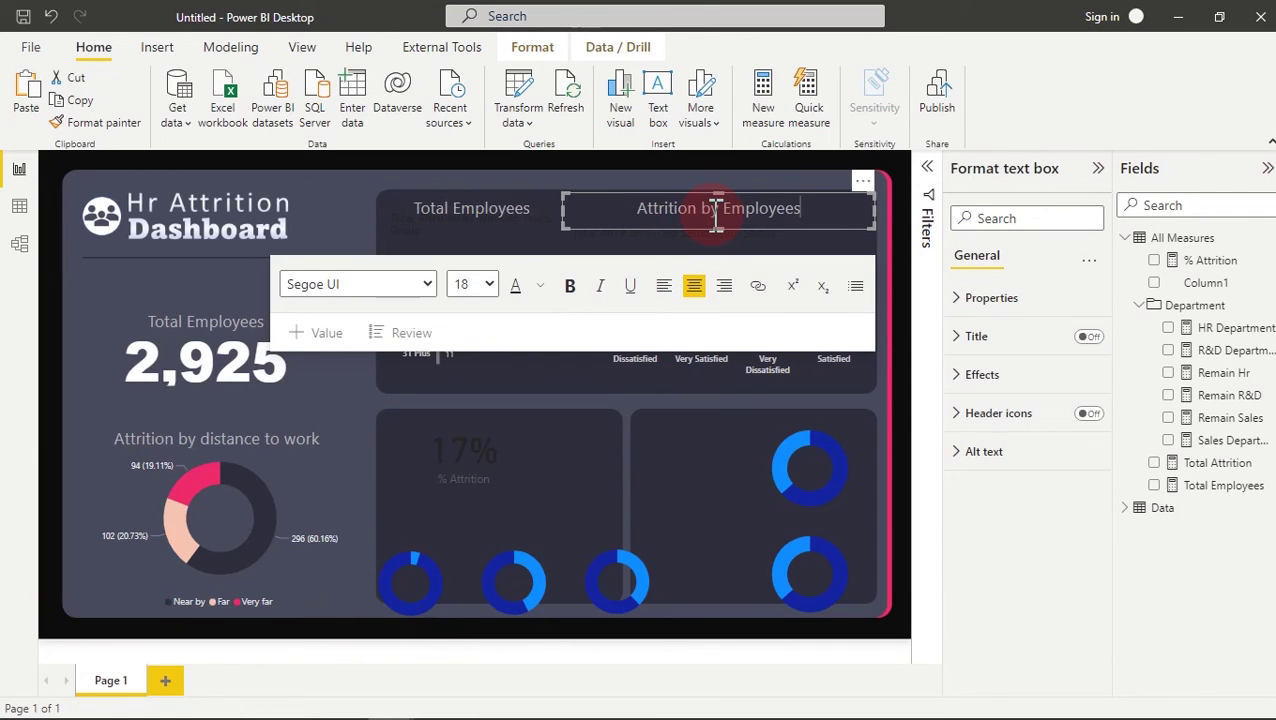
pyautogui.press('BackSpace')
pyautogui.write('Satis')
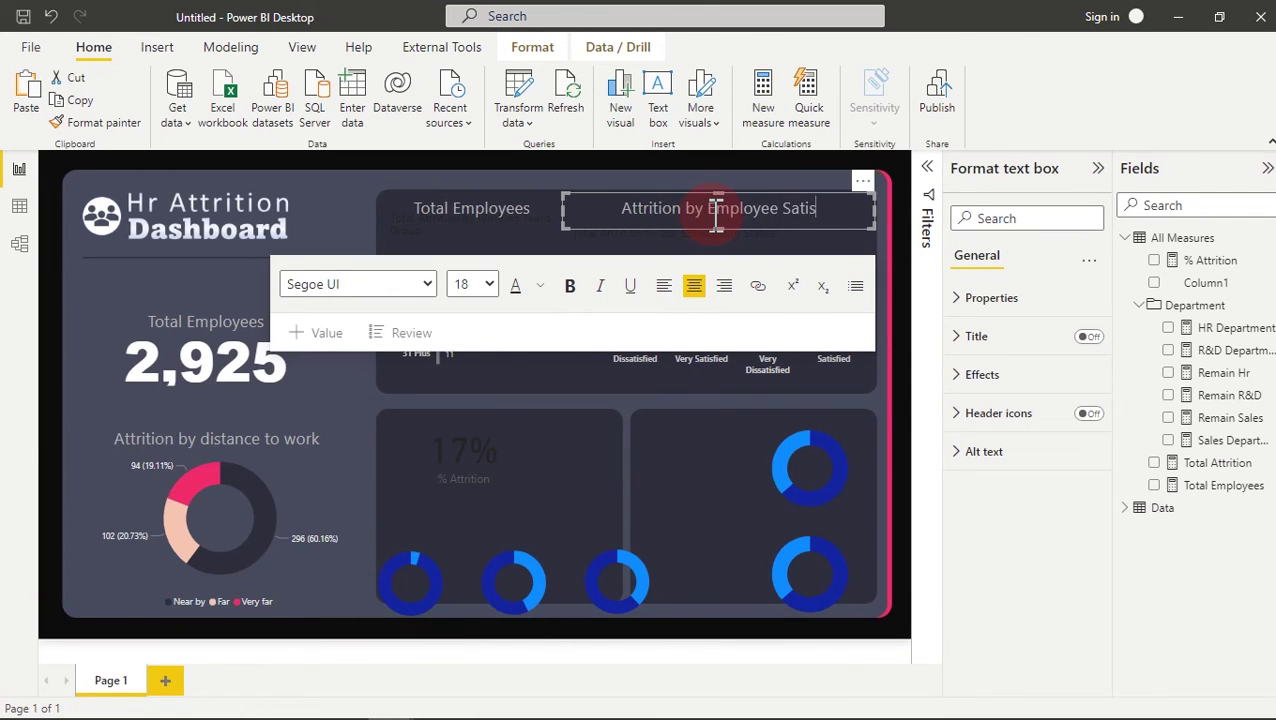
pyautogui.write('fation')
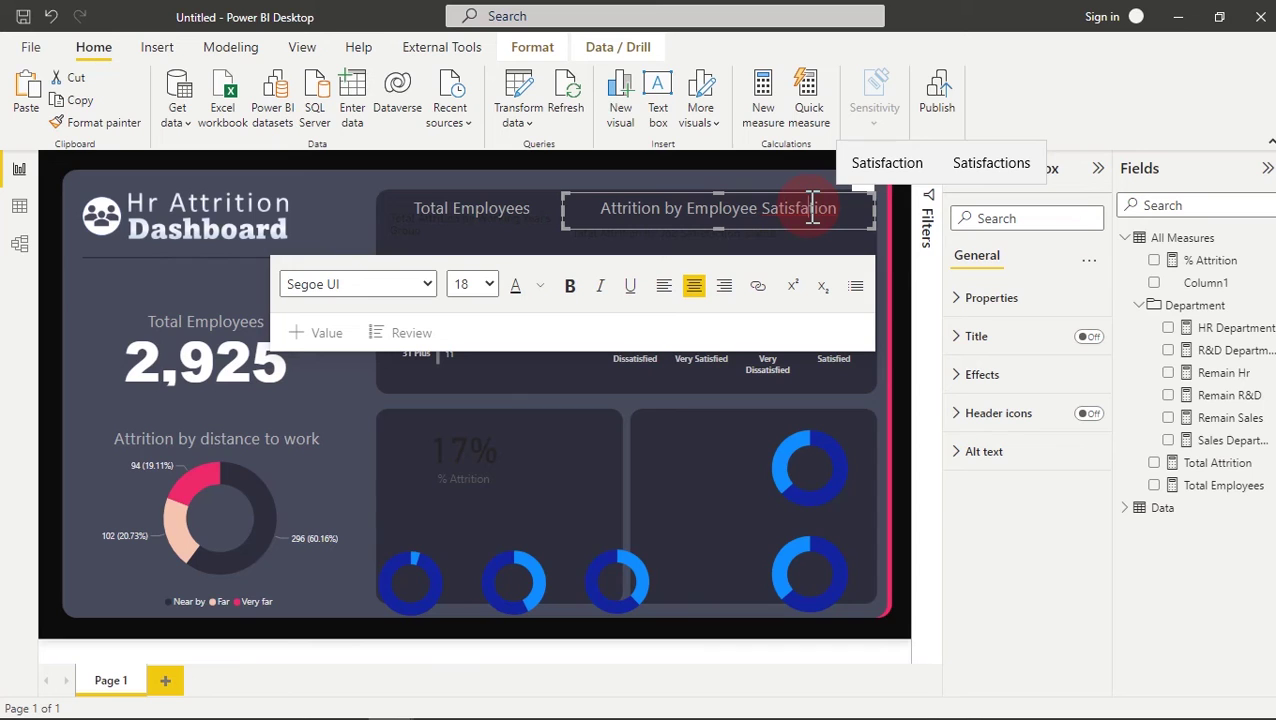
pyautogui.write('c')
# - Replace the working-years chart heading's text with "Attrition by working year" and widen its text box slightly
pyautogui.click(514, 208)
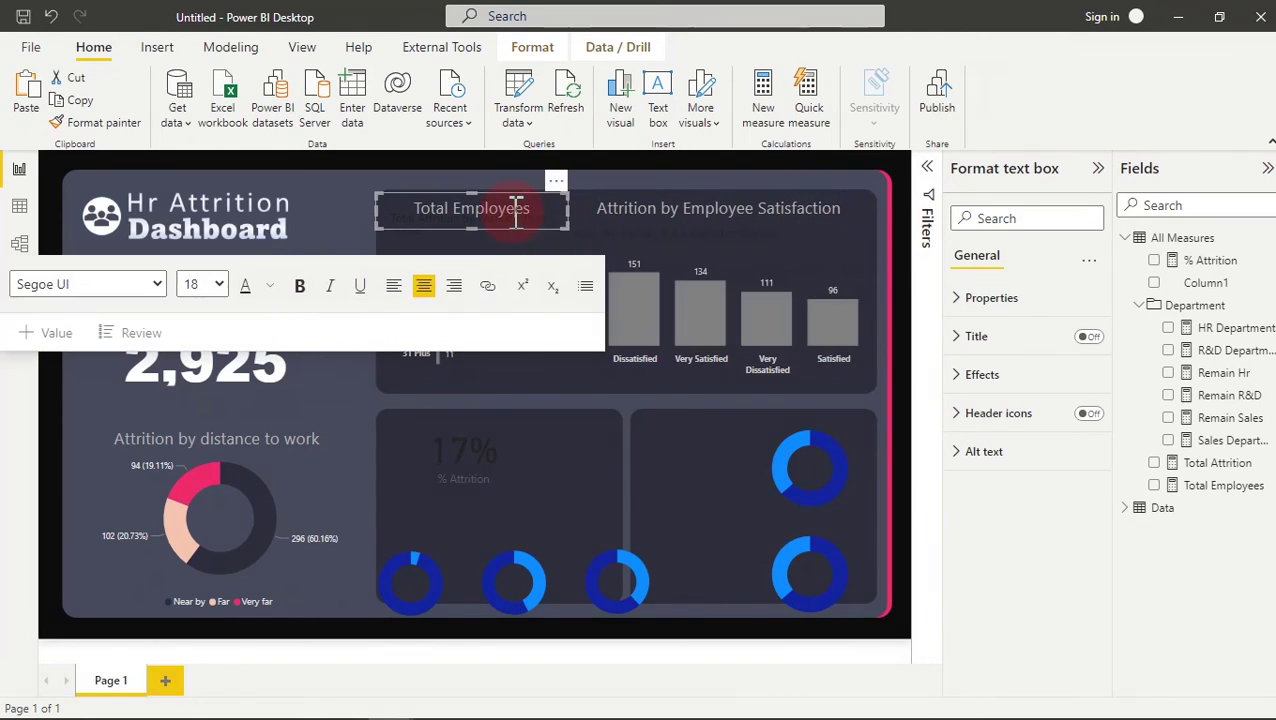
pyautogui.tripleClick(516, 208)
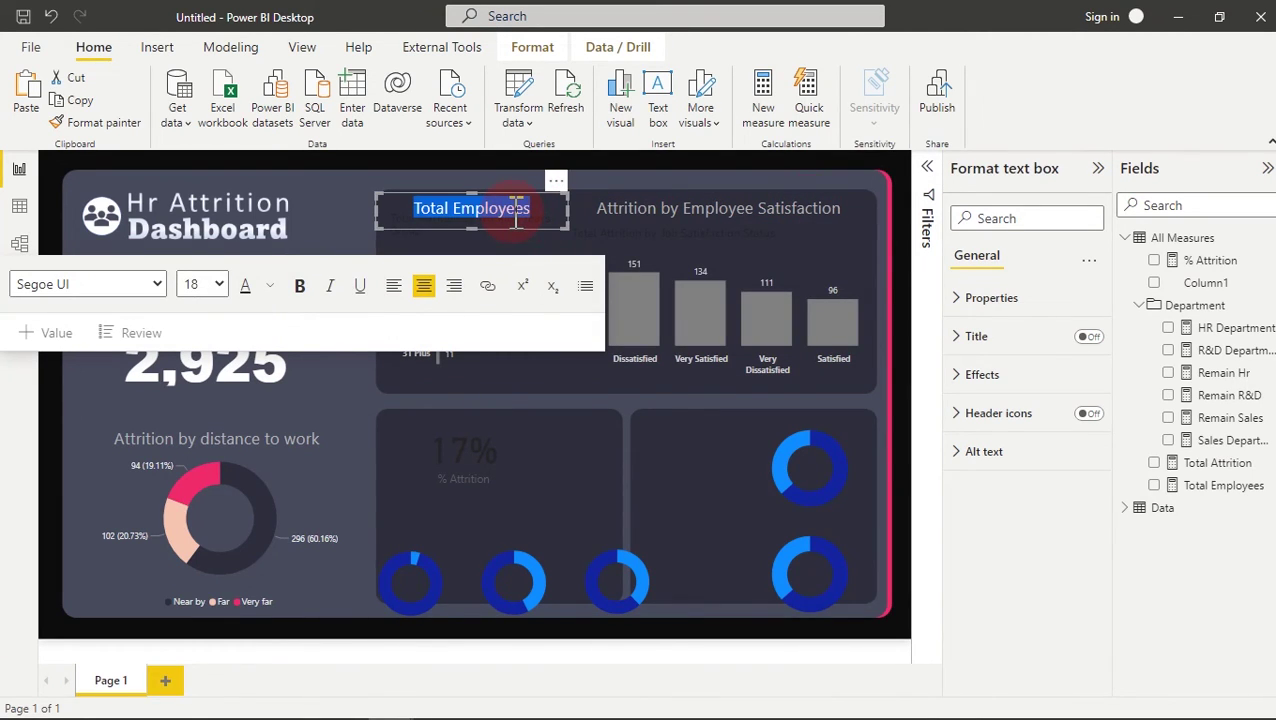
pyautogui.write('Attri')
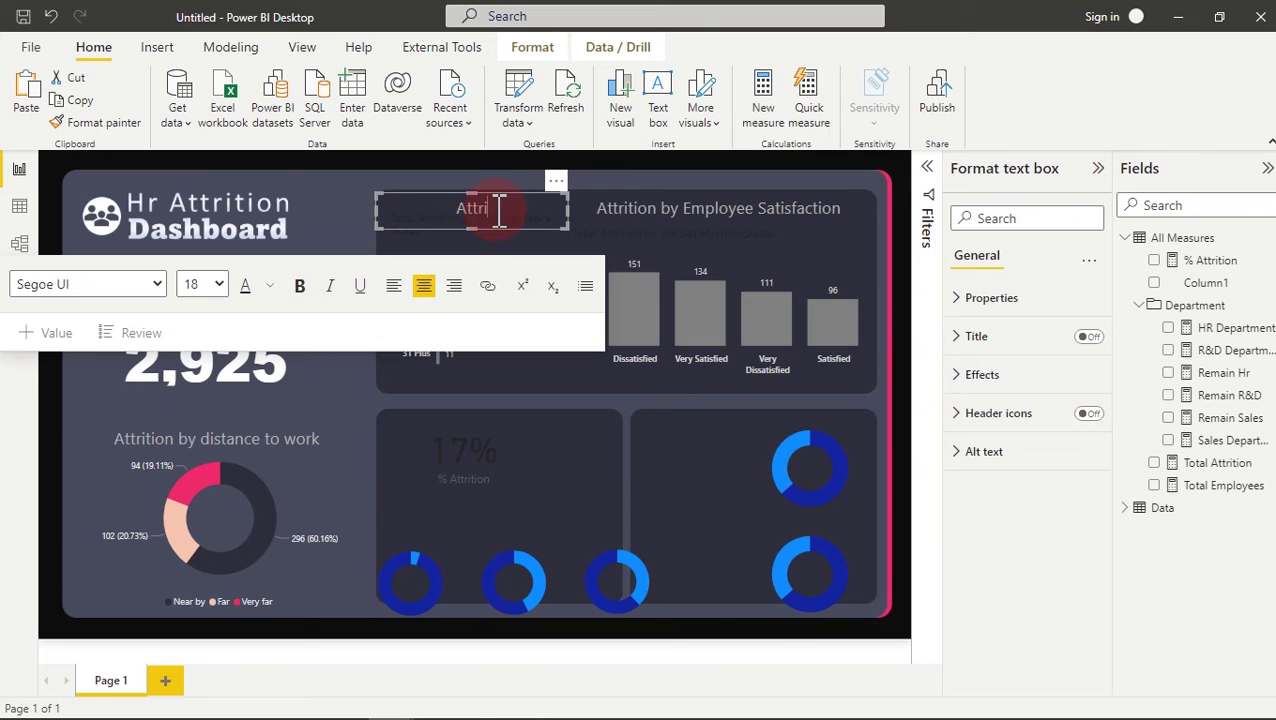
pyautogui.write('tion by')
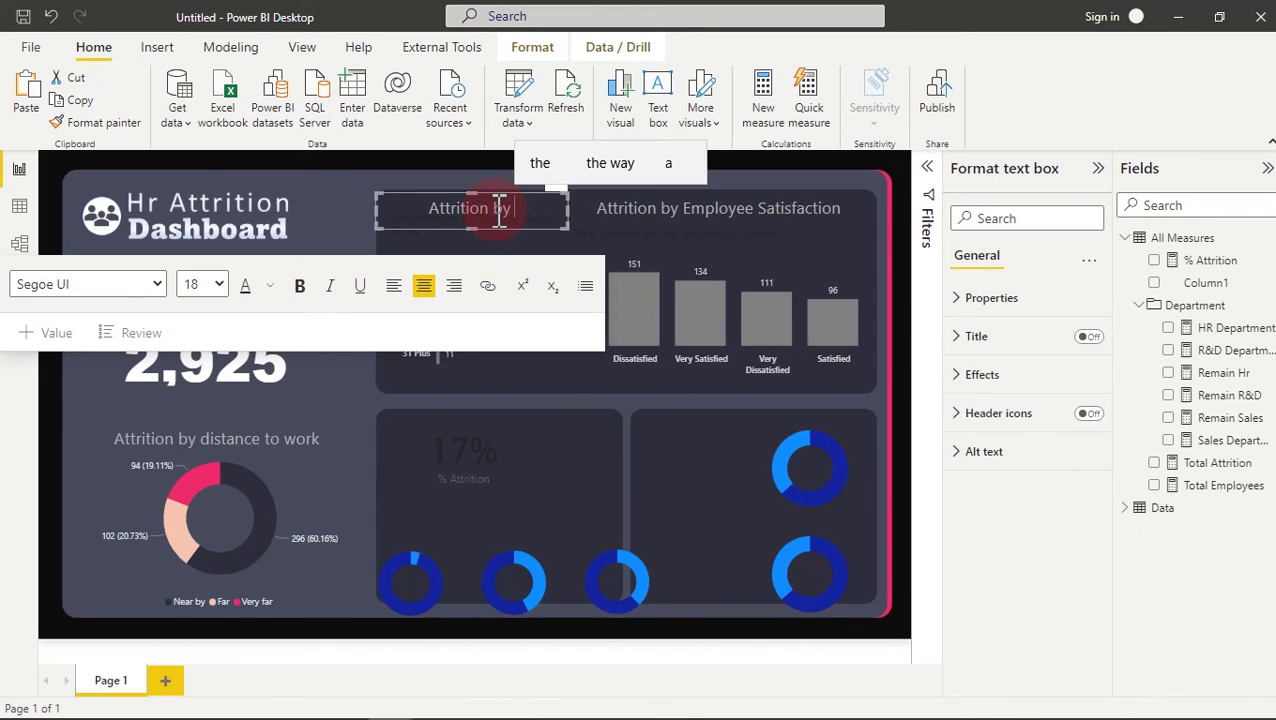
pyautogui.write(' working year')
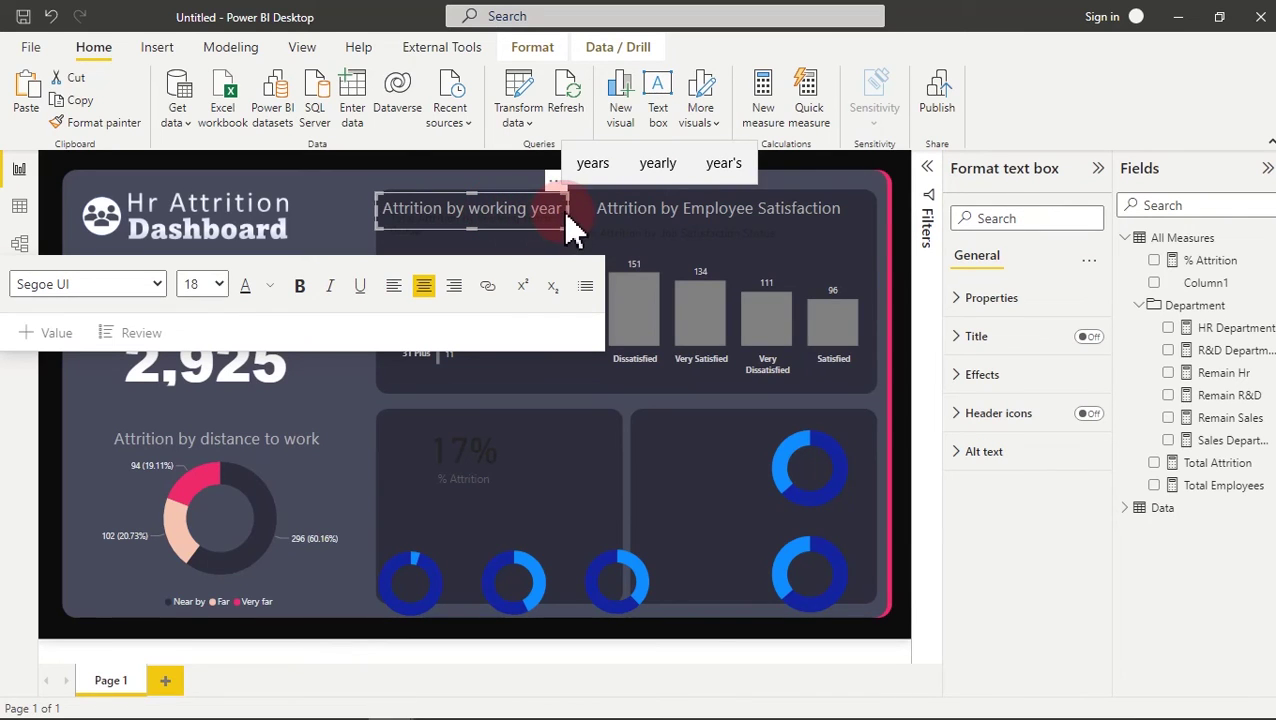
pyautogui.moveTo(567, 210)
pyautogui.mouseDown()
pyautogui.moveTo(578, 222)
pyautogui.moveTo(578, 210)
pyautogui.mouseUp()
pyautogui.click(497, 185)
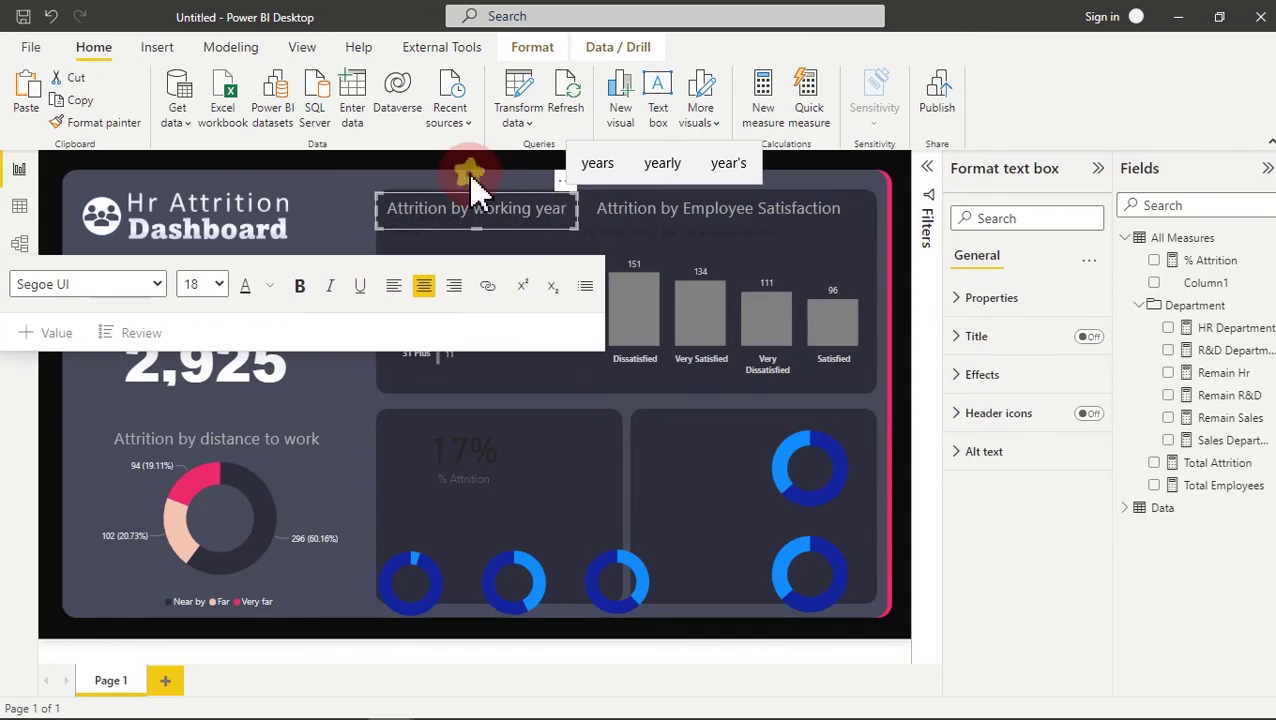
pyautogui.click(476, 185)
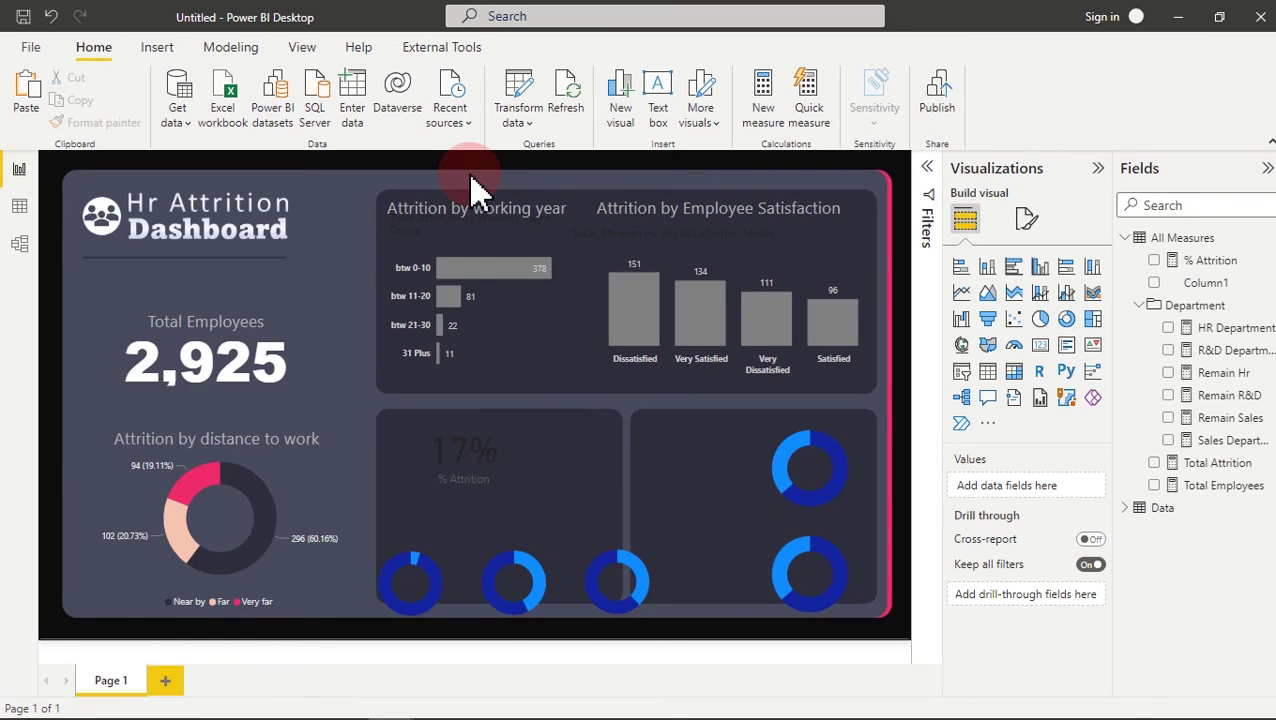
# - Copy the total employees card's formatting onto the % Attrition card with Format Painter and move that card toward its background panel's right edge
pyautogui.click(472, 460)
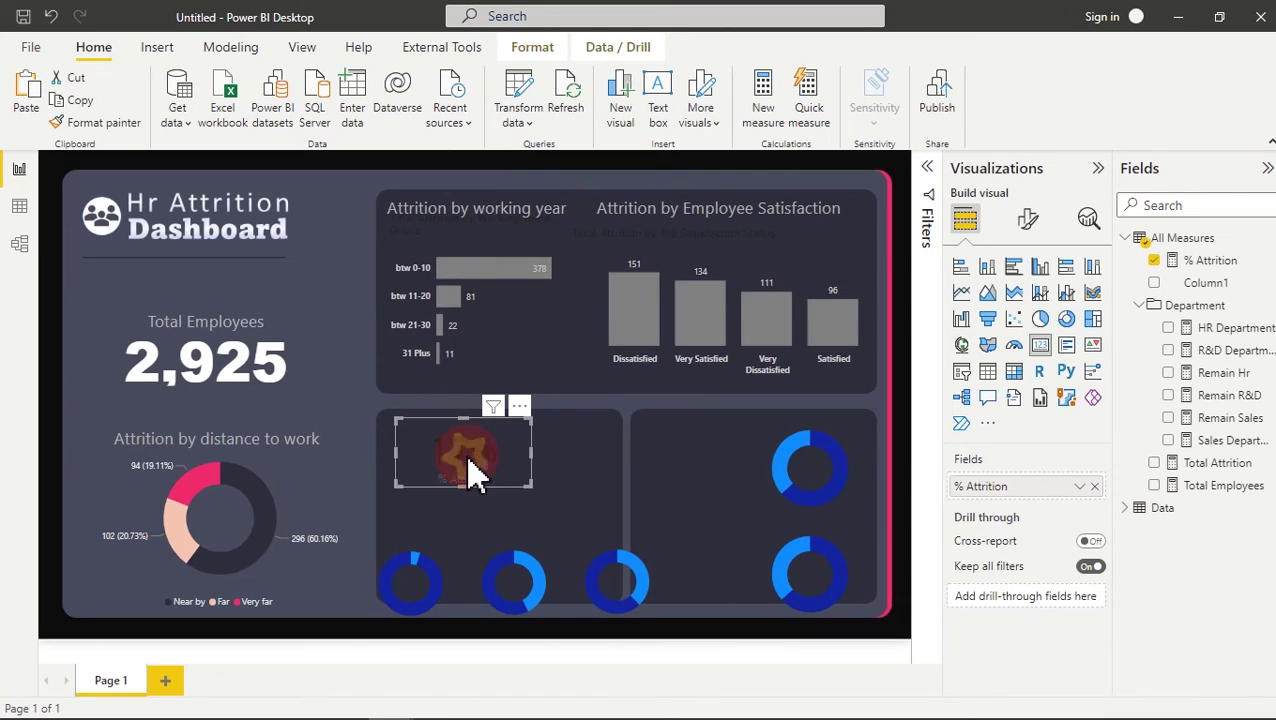
pyautogui.click(265, 347)
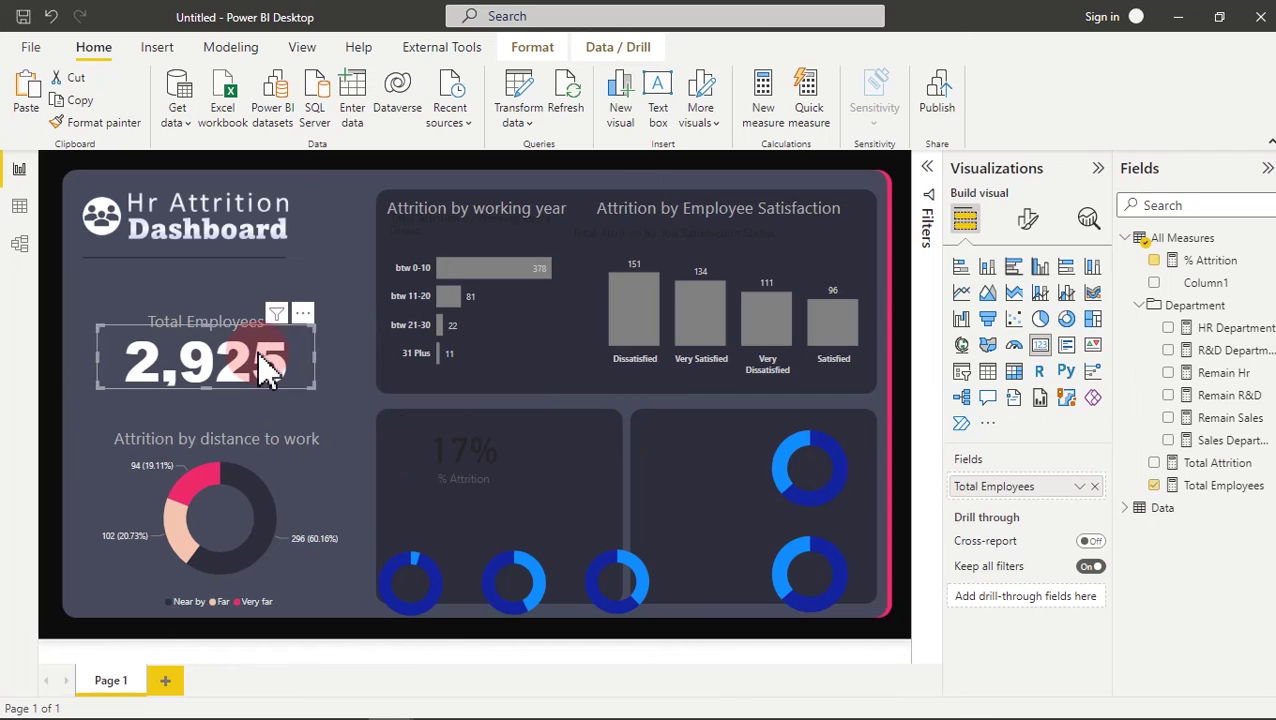
pyautogui.click(79, 101)
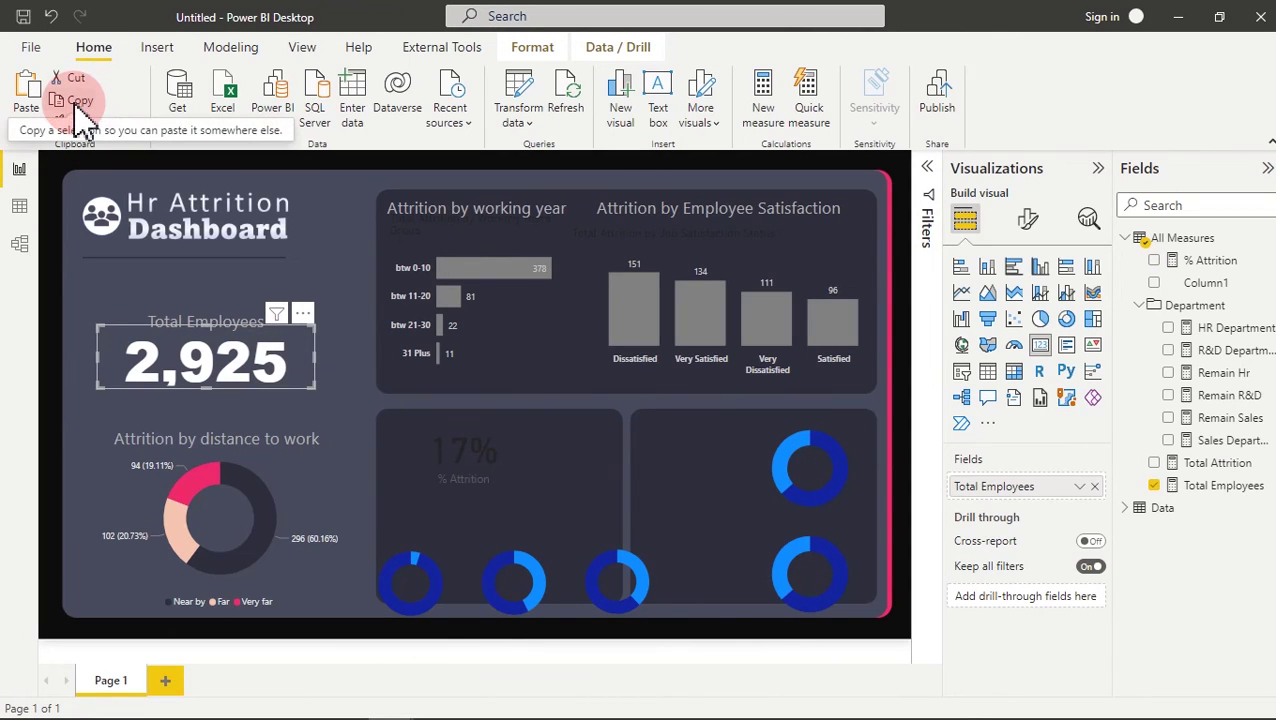
pyautogui.click(76, 104)
pyautogui.click(90, 122)
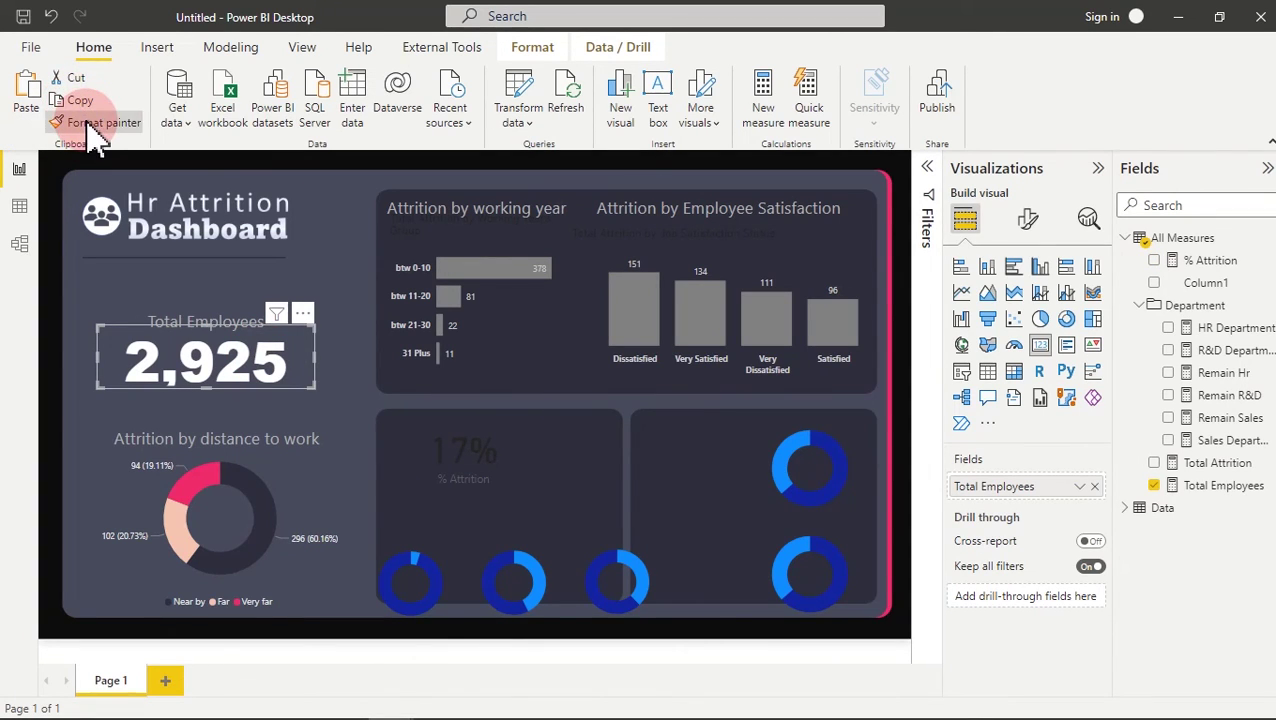
pyautogui.click(476, 455)
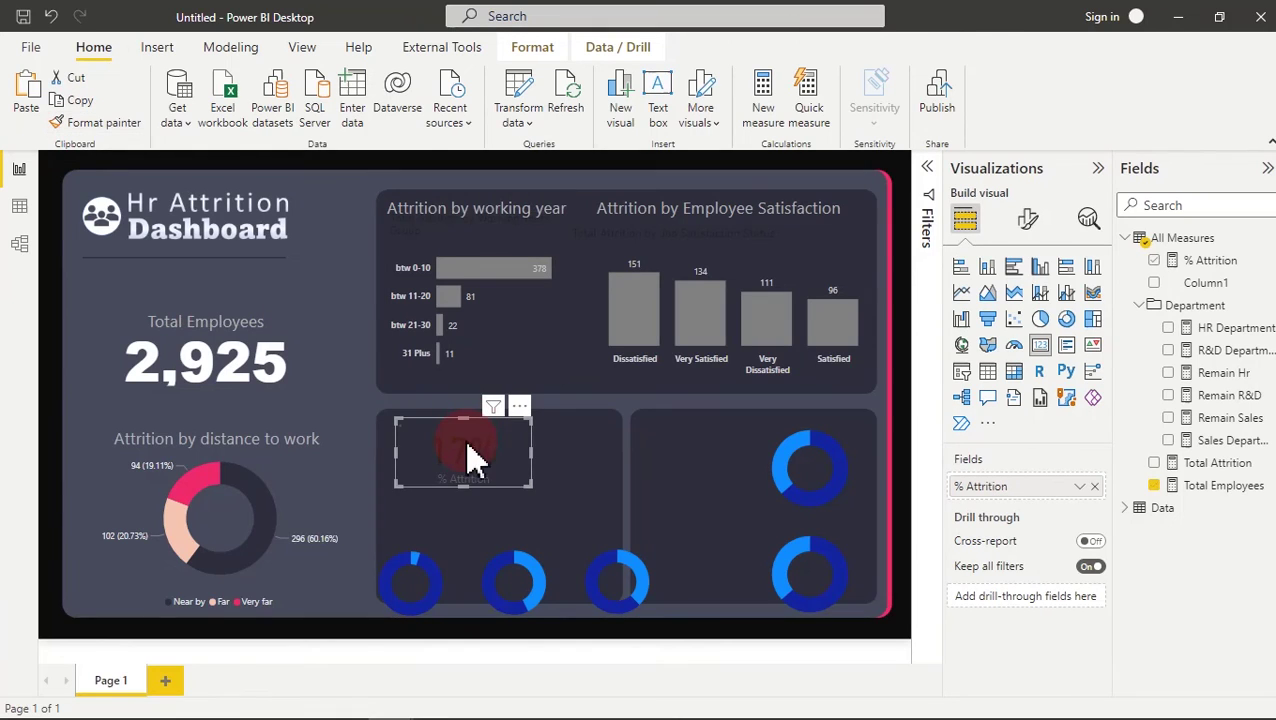
pyautogui.moveTo(476, 455); pyautogui.dragTo(566, 462)
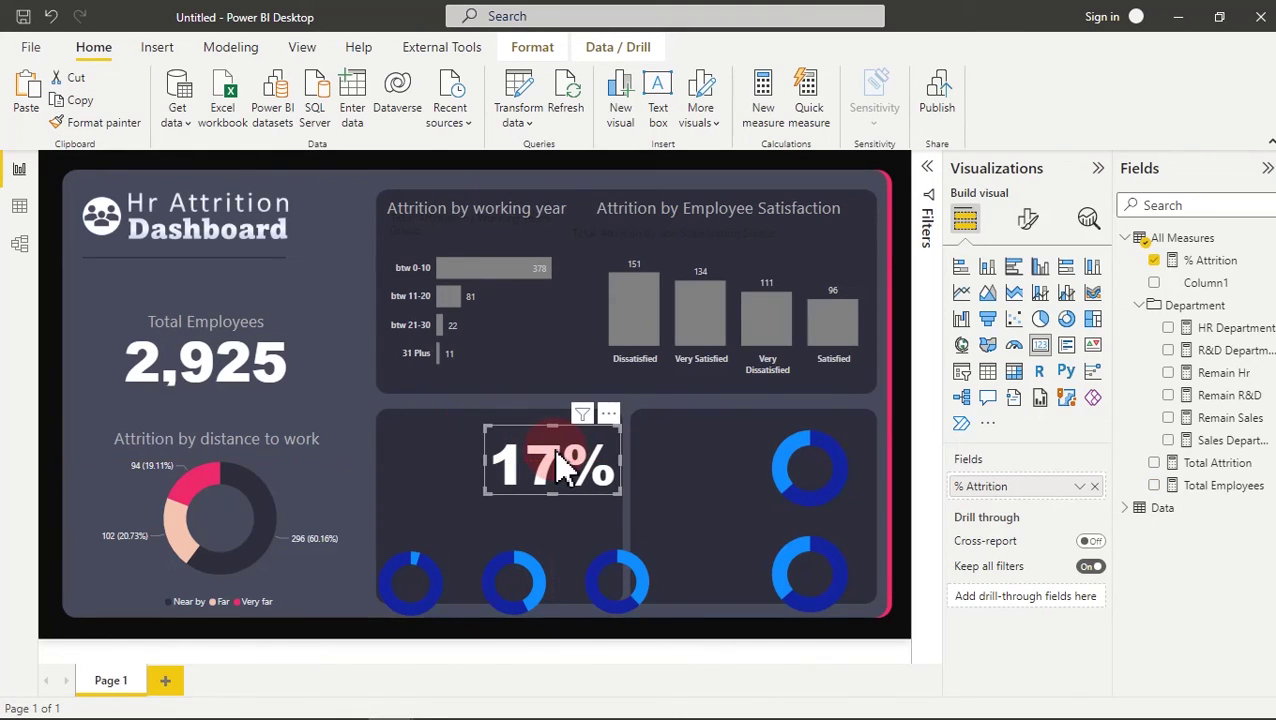
# - Set the % Attrition card's callout value font size to 40 and narrow the card
pyautogui.click(1030, 218)
pyautogui.click(985, 345)
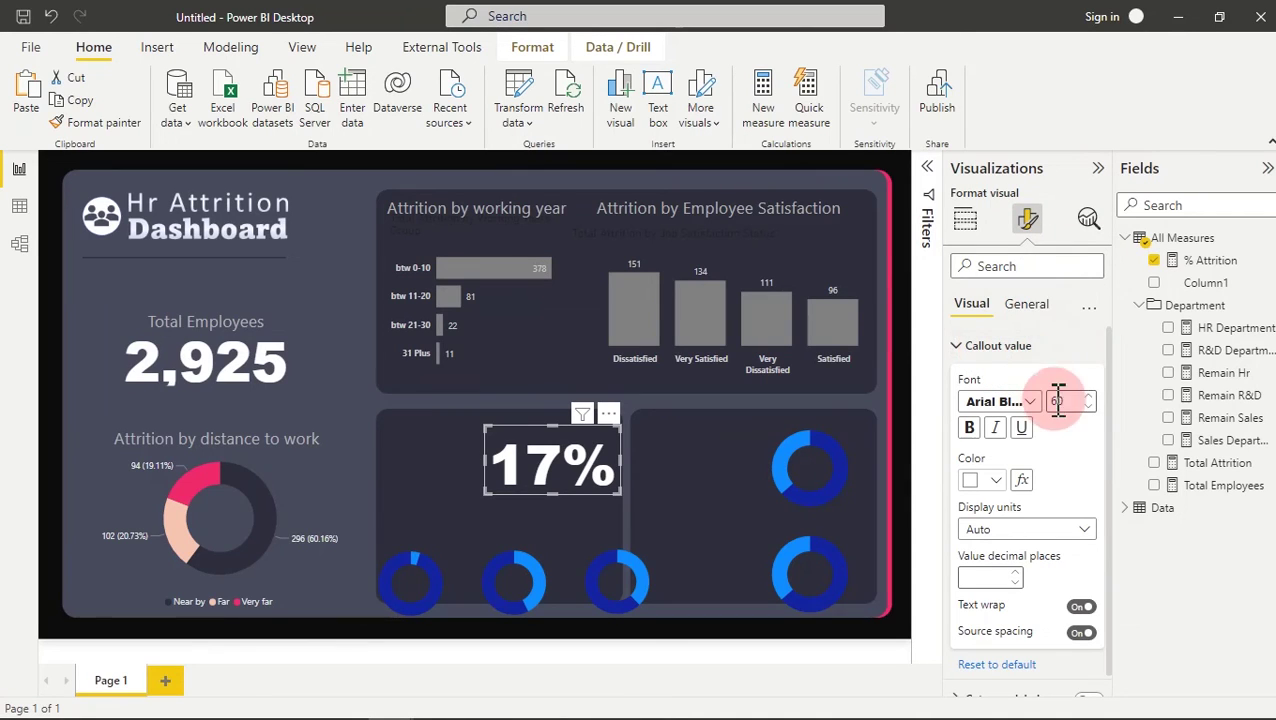
pyautogui.moveTo(1076, 402); pyautogui.dragTo(1038, 410)
pyautogui.write('40')
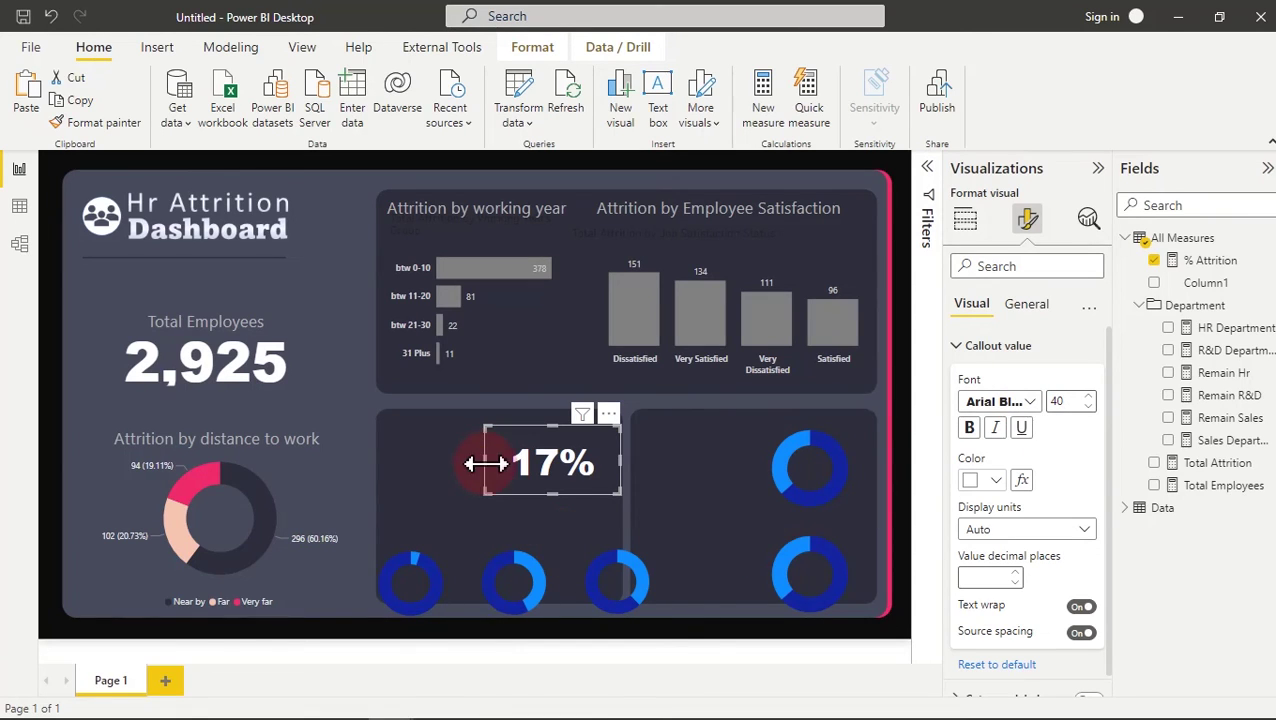
pyautogui.moveTo(488, 466); pyautogui.dragTo(562, 470)
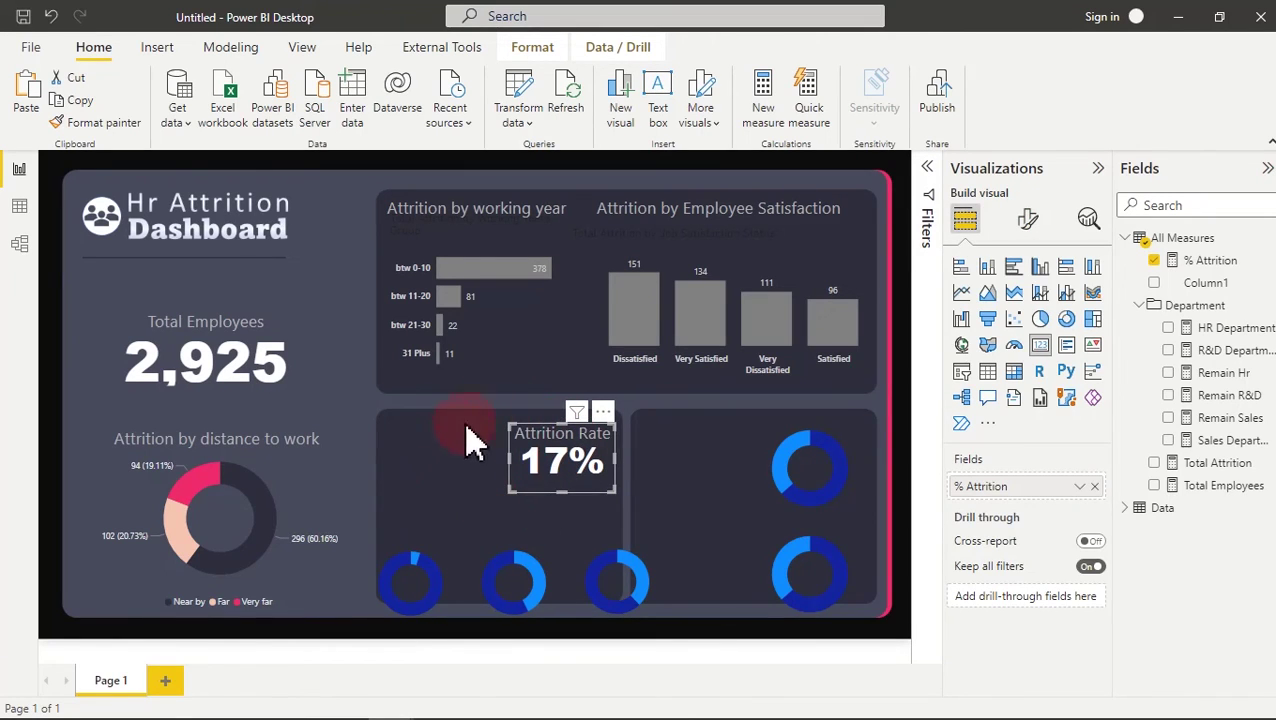
pyautogui.click(457, 461)
pyautogui.click(464, 590)
pyautogui.keyDown('ctrl'); pyautogui.click(423, 563); pyautogui.keyUp('ctrl')
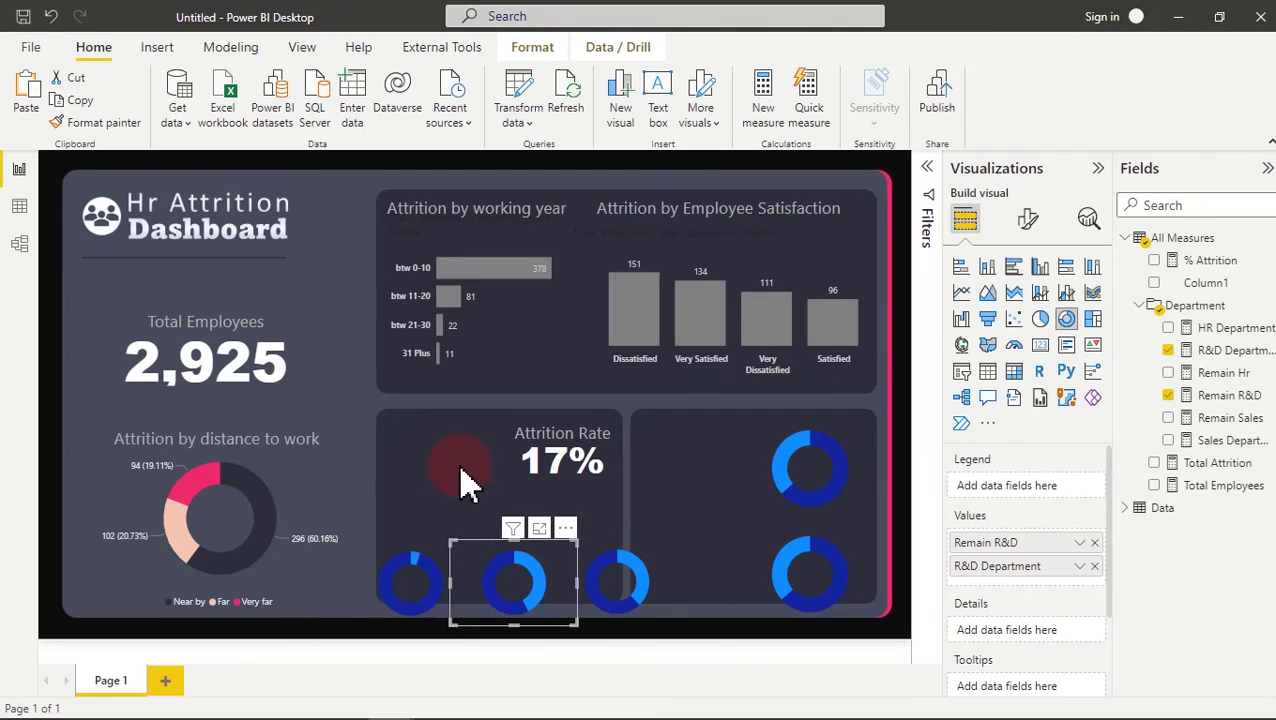
pyautogui.click(418, 521)
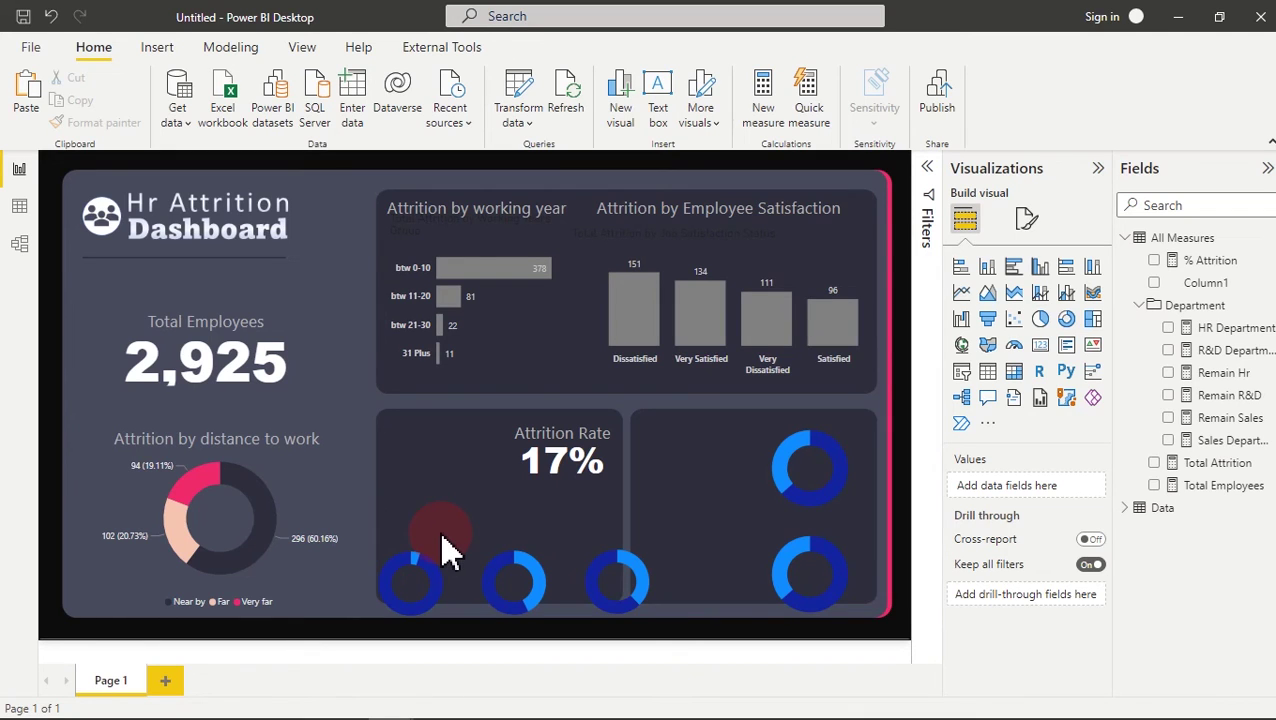
pyautogui.click(518, 560)
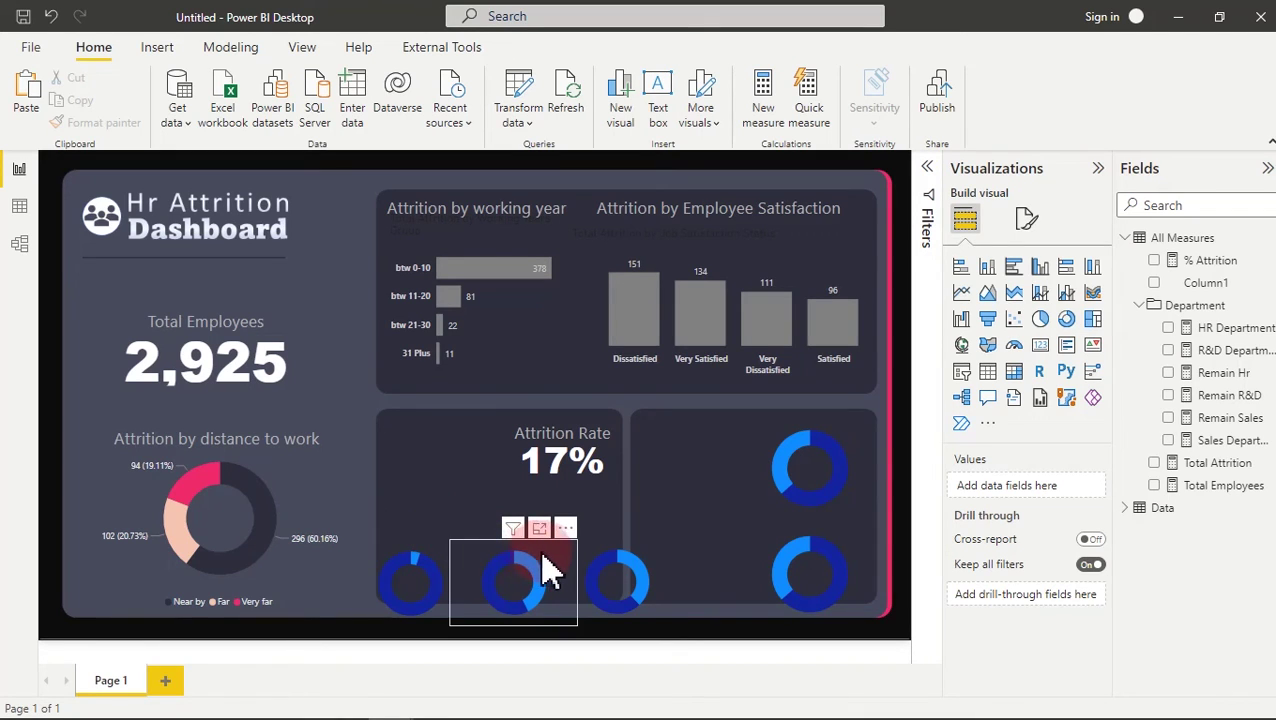
pyautogui.moveTo(556, 570); pyautogui.dragTo(656, 568)
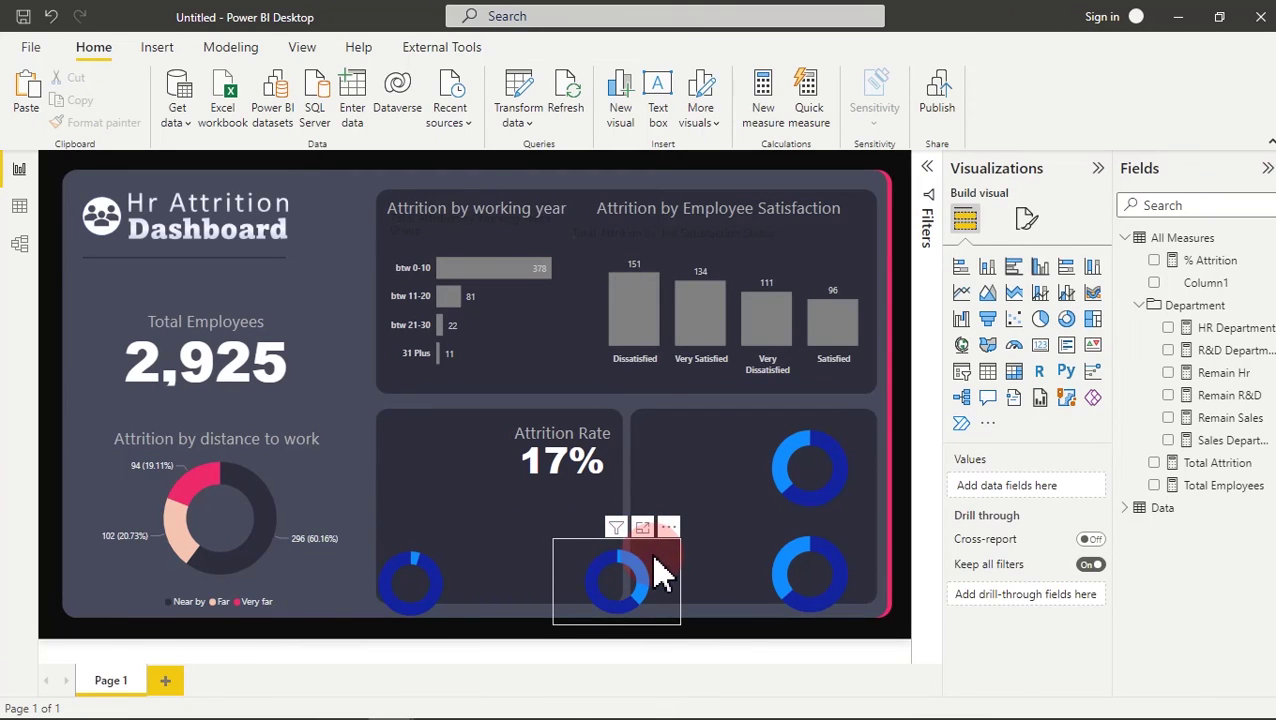
pyautogui.click(660, 572)
pyautogui.moveTo(660, 572); pyautogui.dragTo(484, 545)
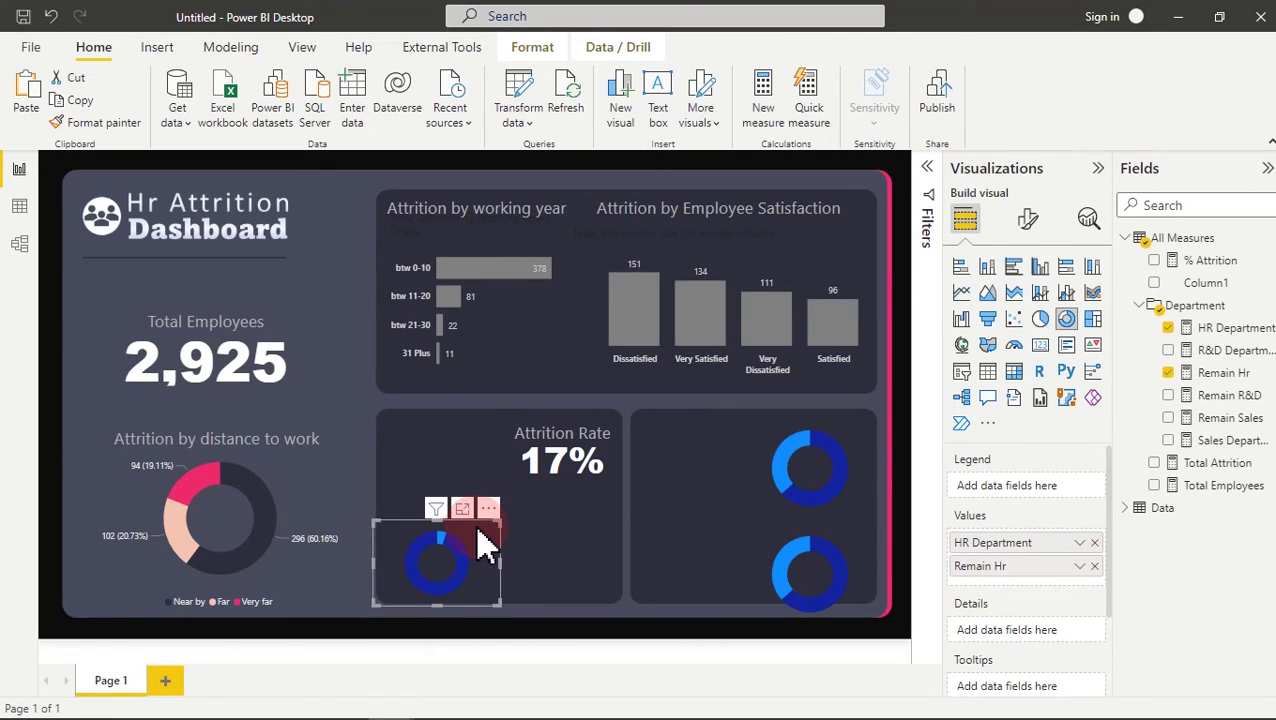
# - Select the HR, R&D and Sales department donut charts together and set their height to 103
pyautogui.click(593, 545)
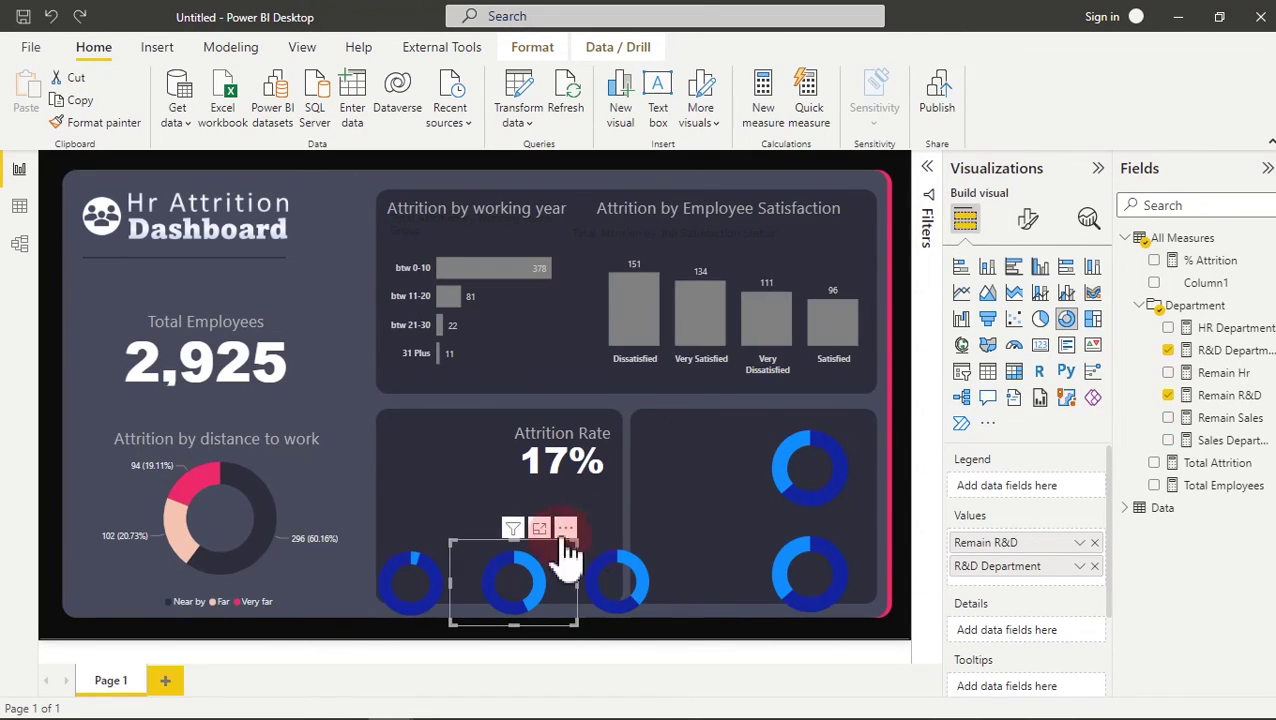
pyautogui.keyDown('ctrl'); pyautogui.click(463, 565); pyautogui.keyUp('ctrl')
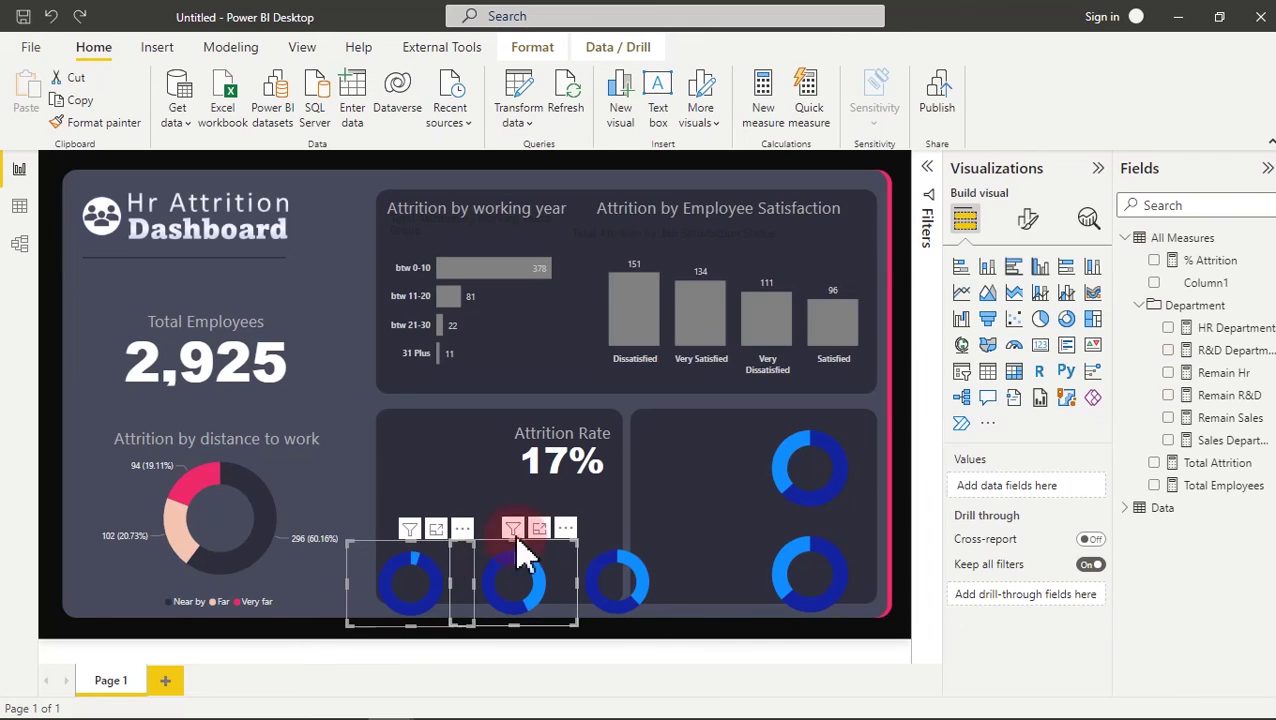
pyautogui.keyDown('ctrl'); pyautogui.click(615, 565); pyautogui.keyUp('ctrl')
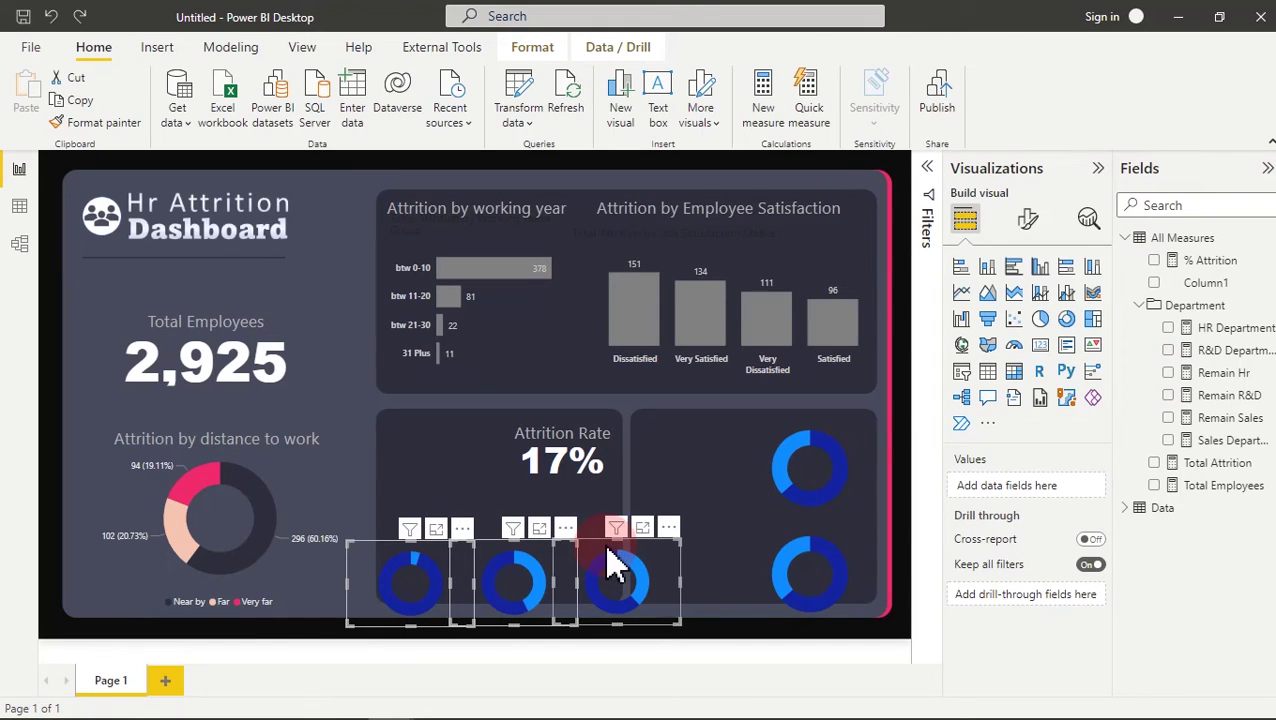
pyautogui.click(1026, 220)
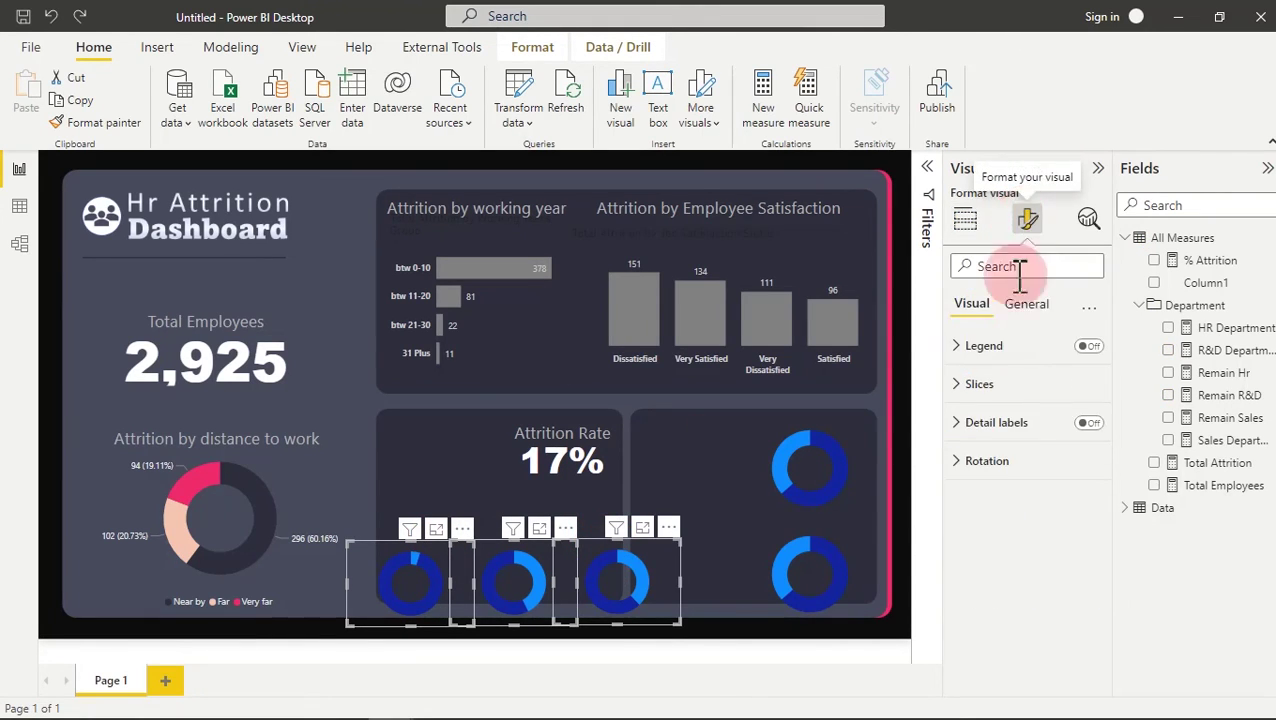
pyautogui.click(1038, 312)
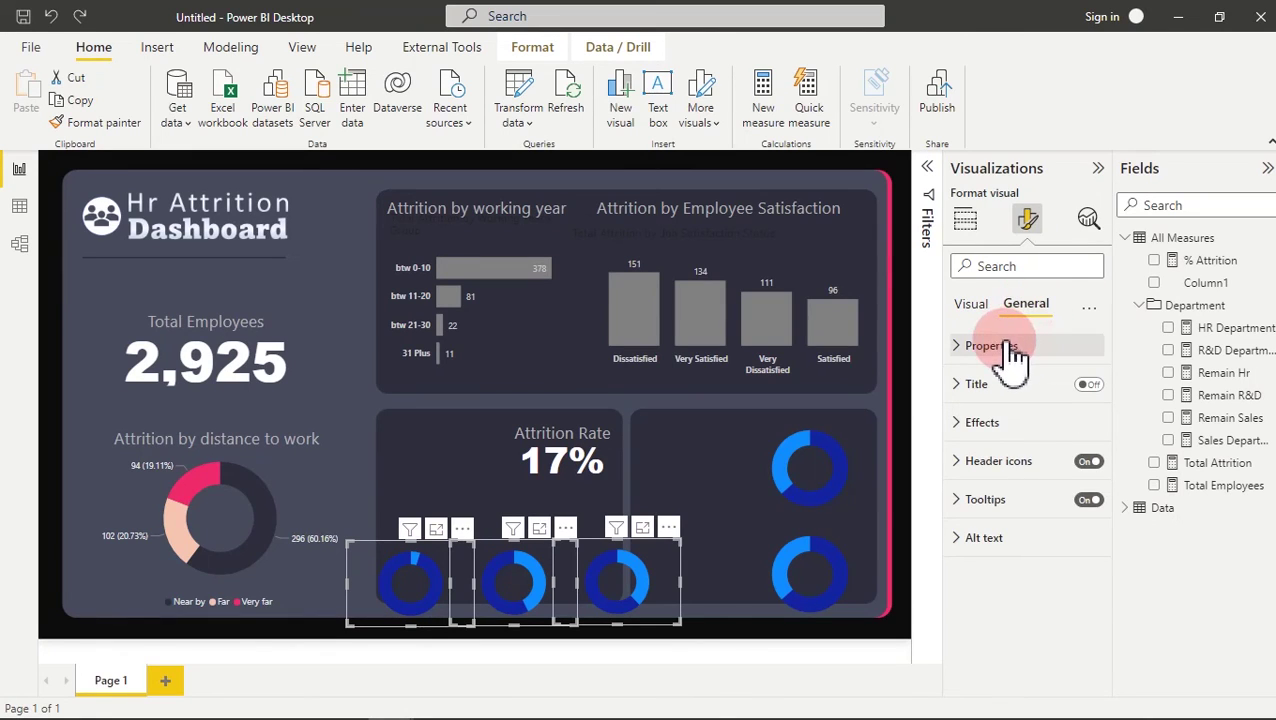
pyautogui.click(1010, 349)
pyautogui.moveTo(985, 431); pyautogui.dragTo(942, 430)
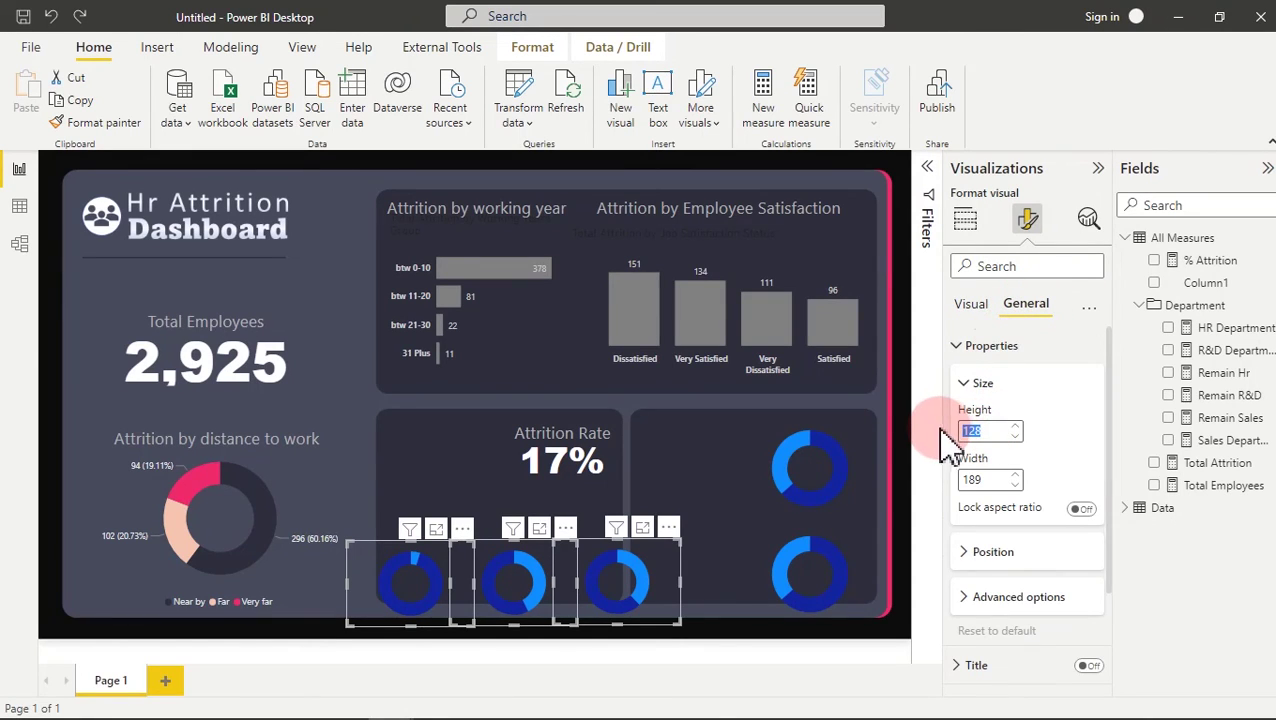
pyautogui.write('103')
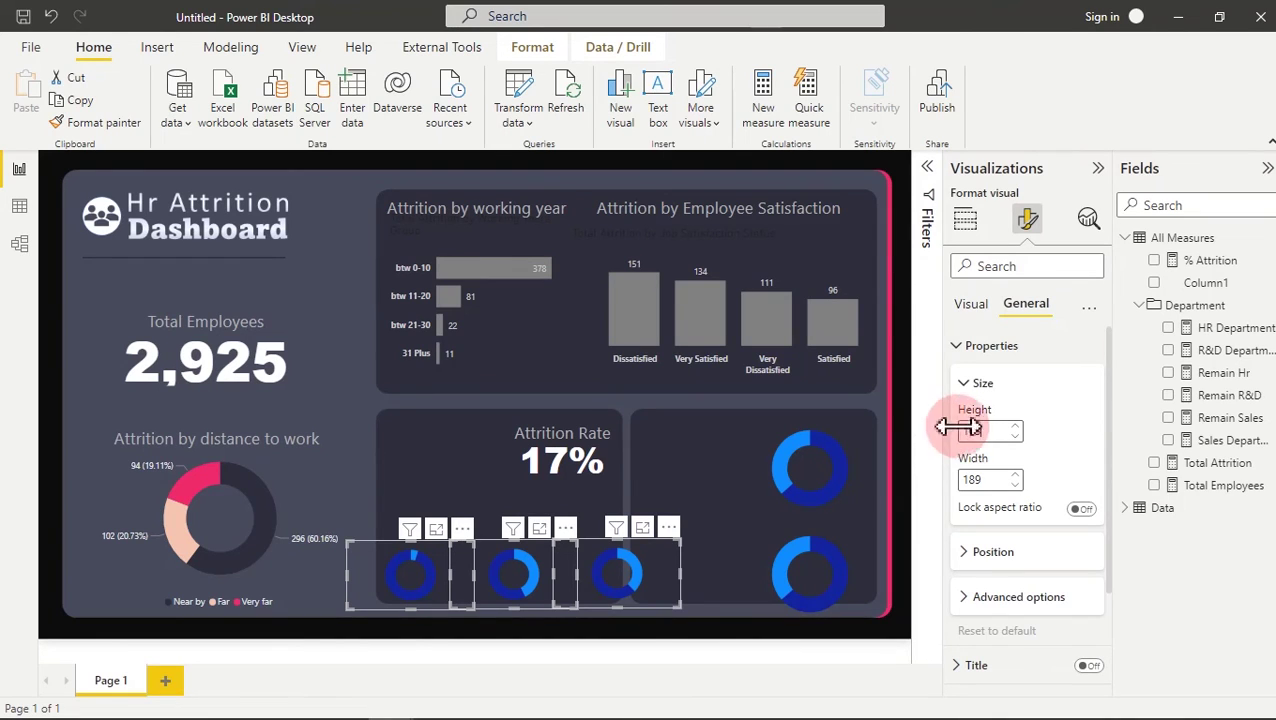
# - Set the width of the three selected department donut charts to 125
pyautogui.click(984, 481)
pyautogui.moveTo(984, 481); pyautogui.dragTo(945, 481)
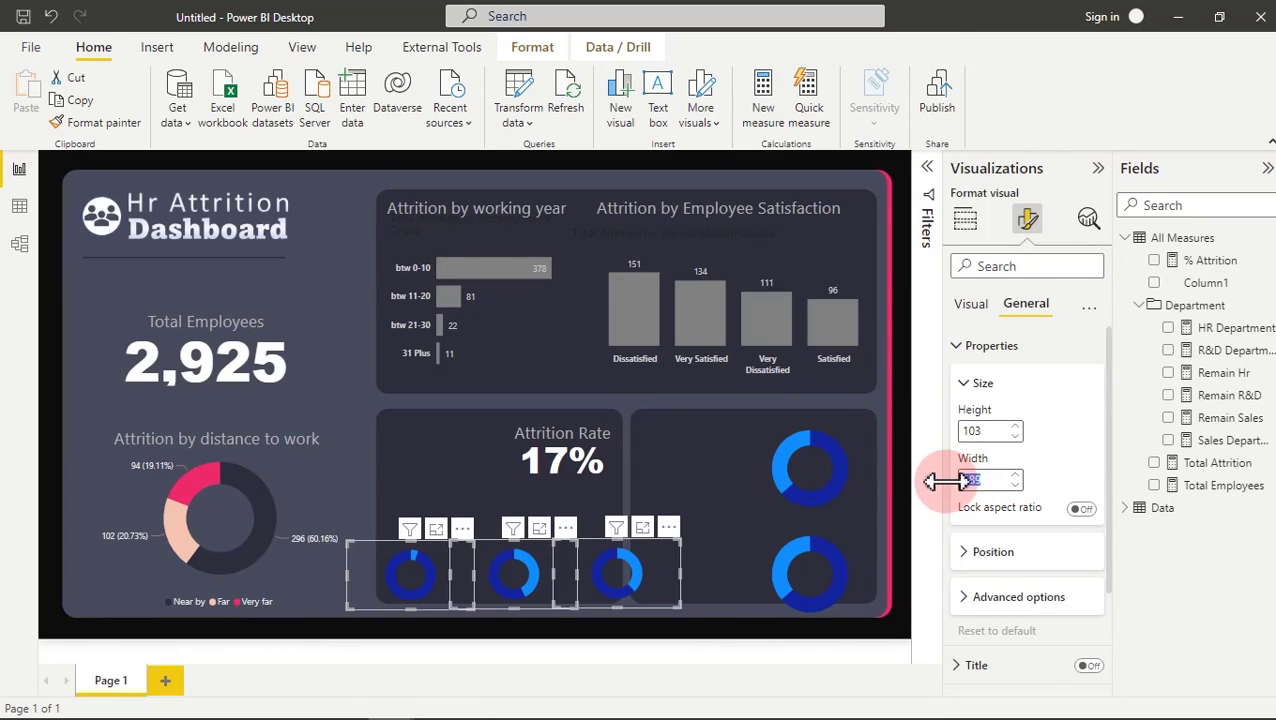
pyautogui.write('15')
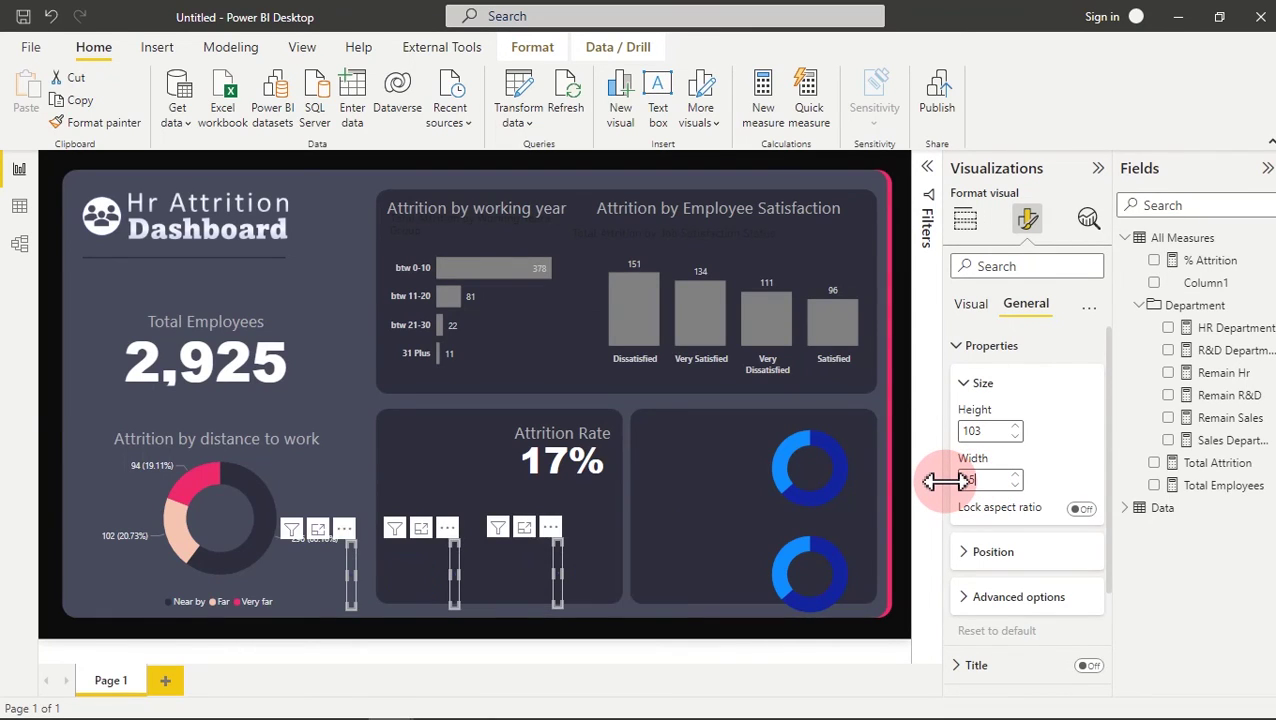
pyautogui.press('BackSpace')
pyautogui.write('2')
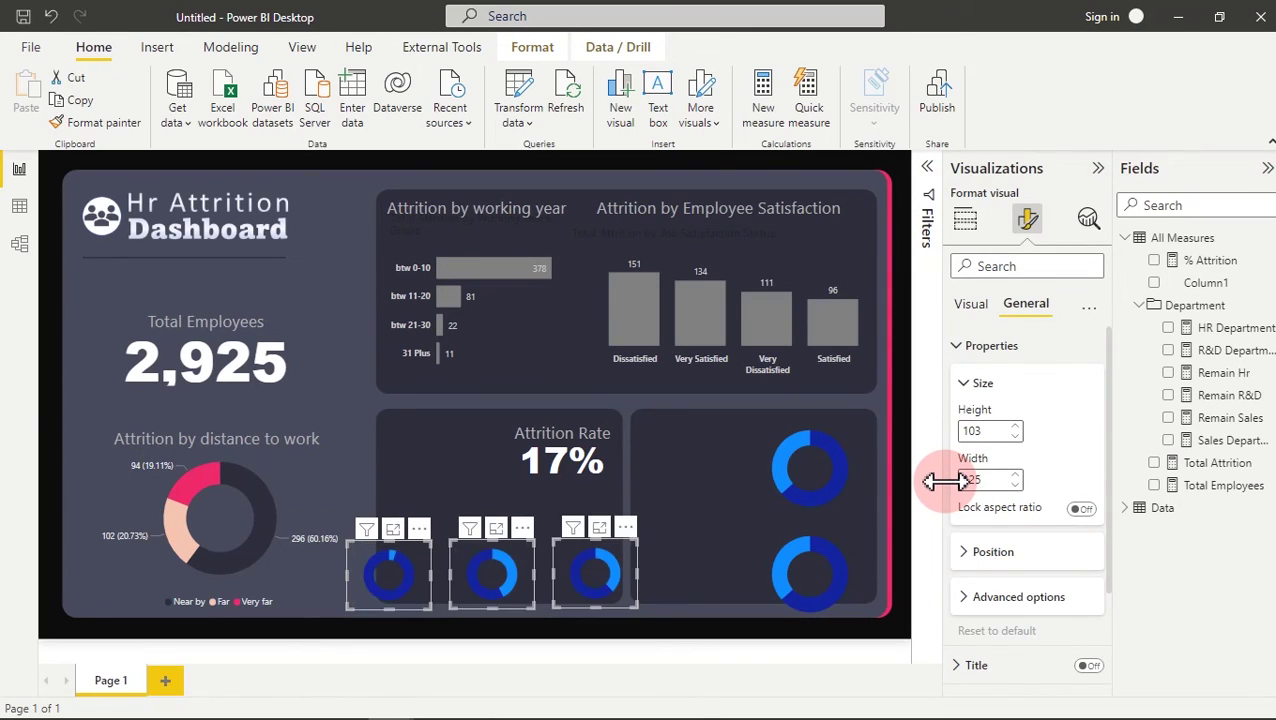
# - Move the HR donut to the left end and the Sales donut to the right end of the attrition rate panel, level with each other
pyautogui.click(445, 485)
pyautogui.click(428, 570)
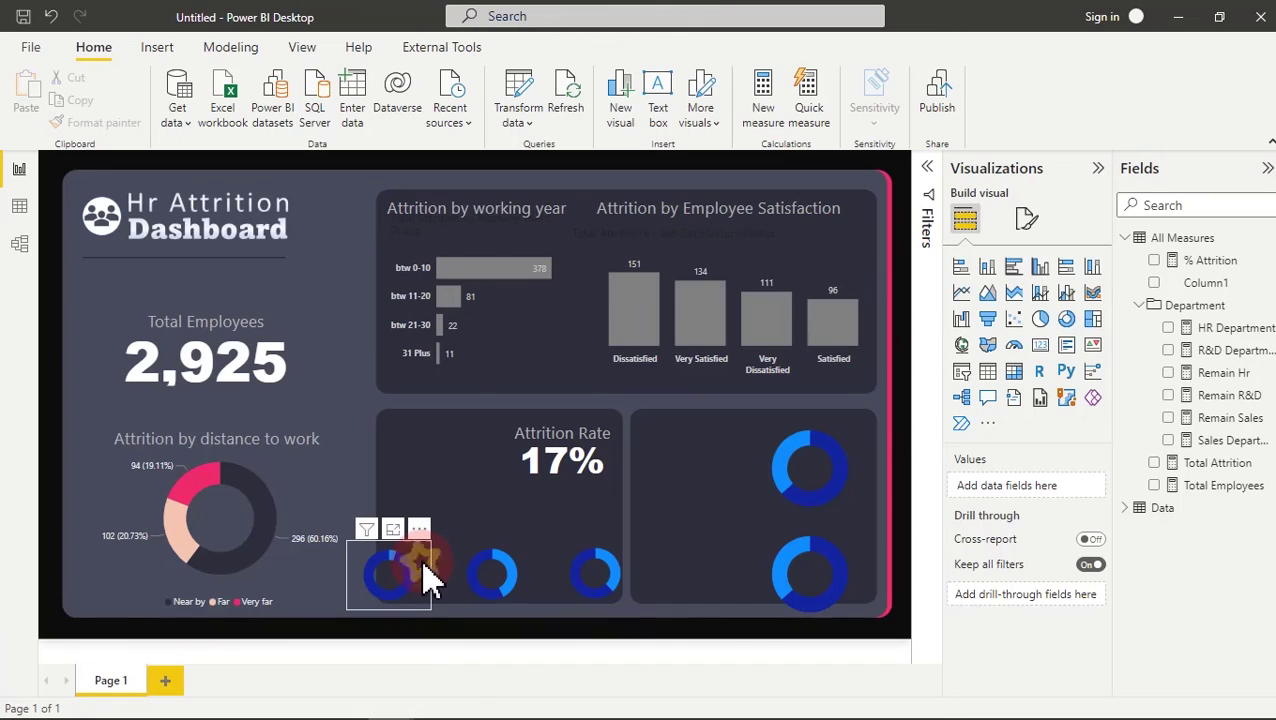
pyautogui.moveTo(424, 566); pyautogui.dragTo(440, 562)
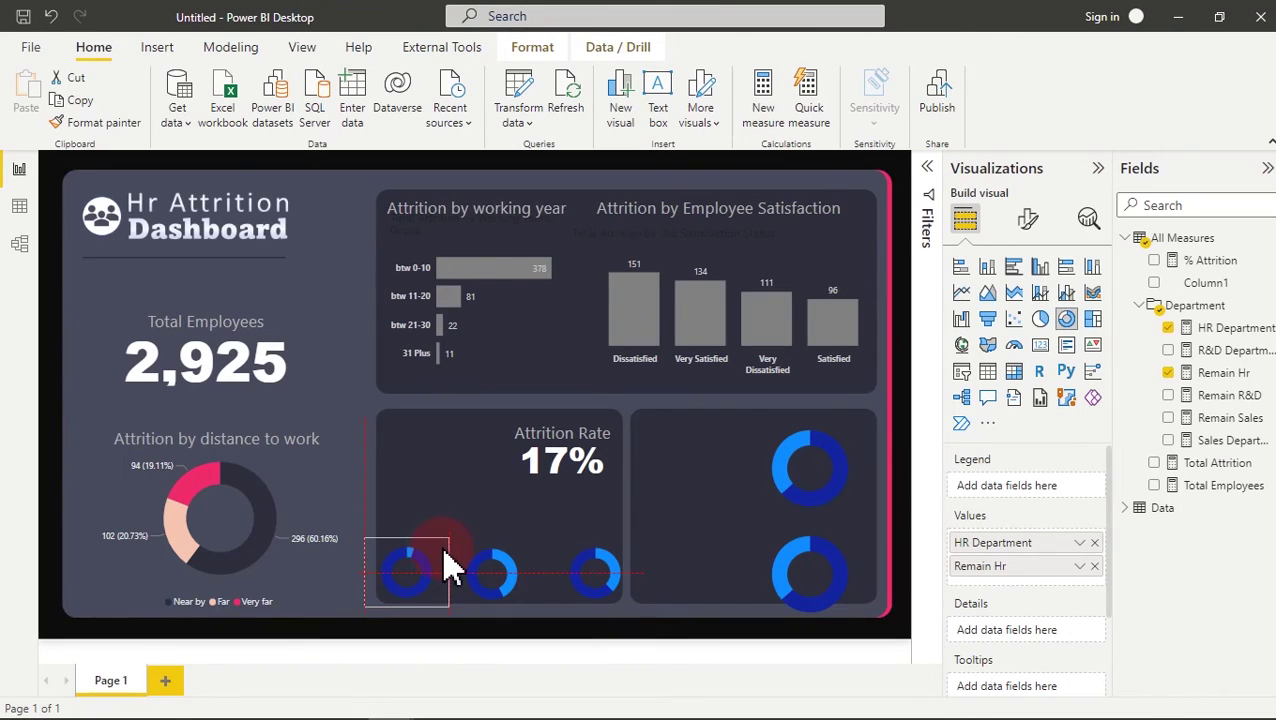
pyautogui.moveTo(450, 565)
pyautogui.mouseDown()
pyautogui.moveTo(448, 531)
pyautogui.moveTo(448, 545)
pyautogui.mouseUp()
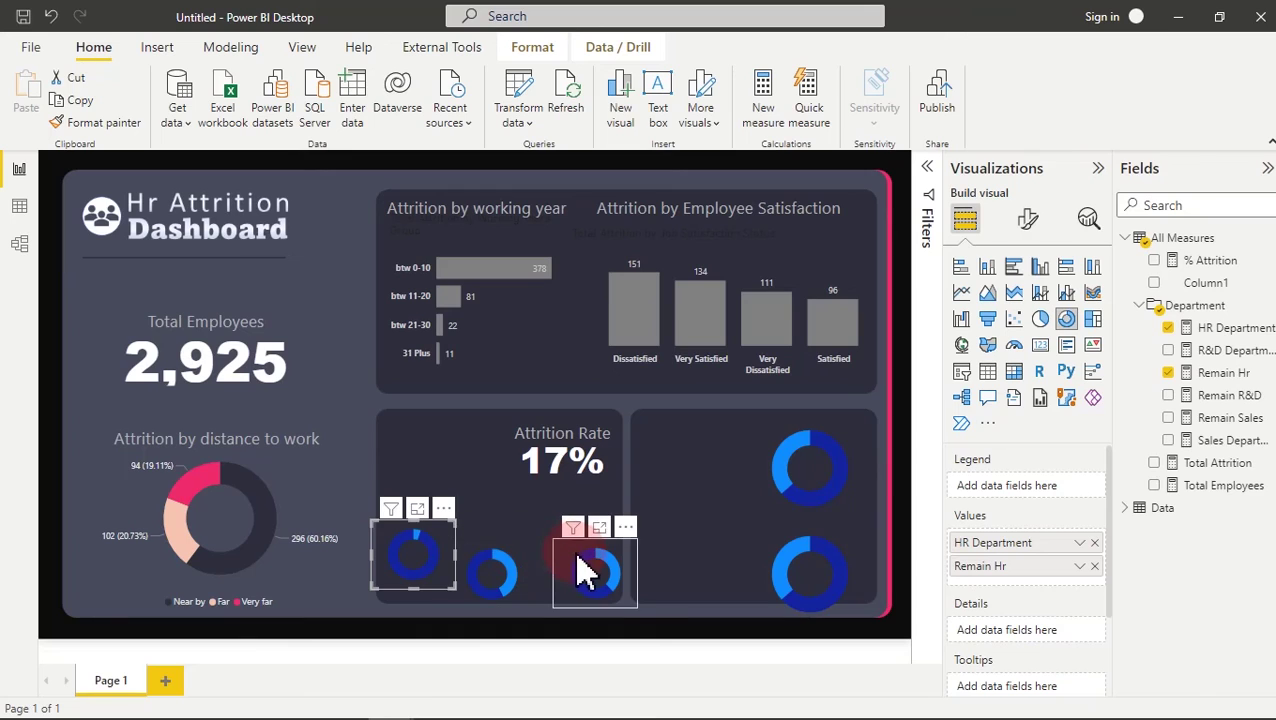
pyautogui.moveTo(582, 548); pyautogui.dragTo(571, 533)
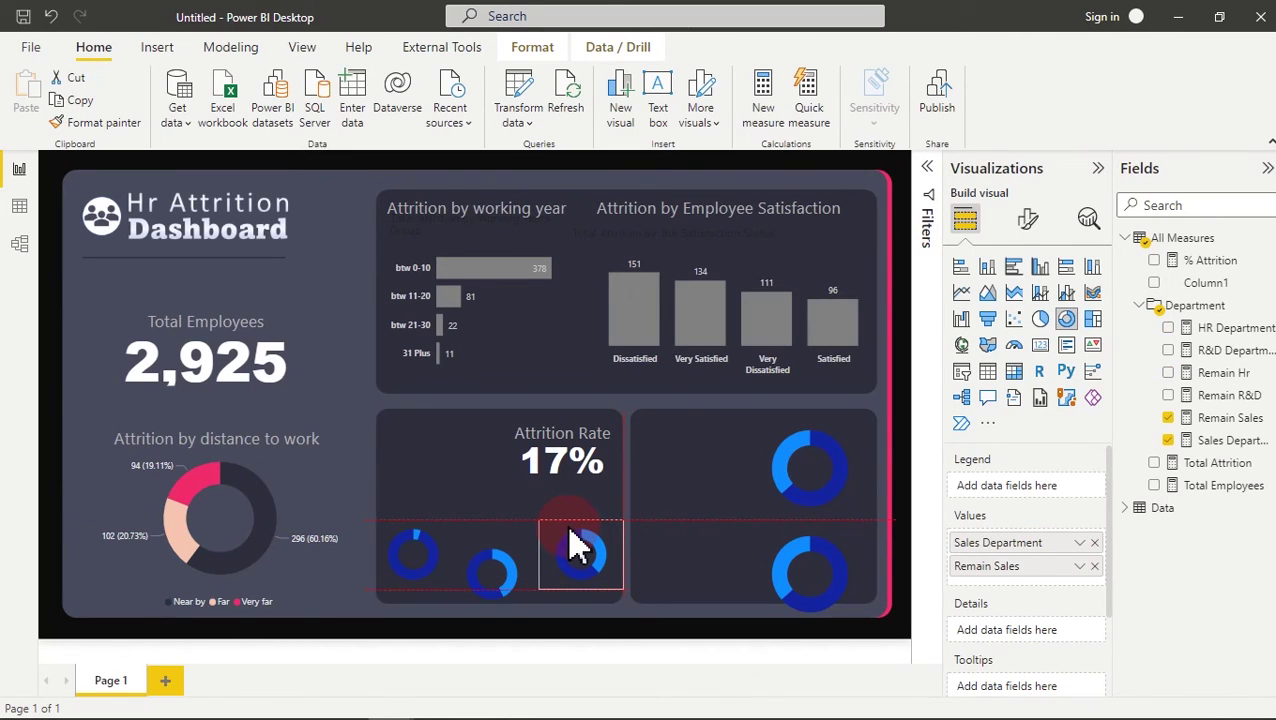
pyautogui.moveTo(569, 529); pyautogui.dragTo(569, 529)
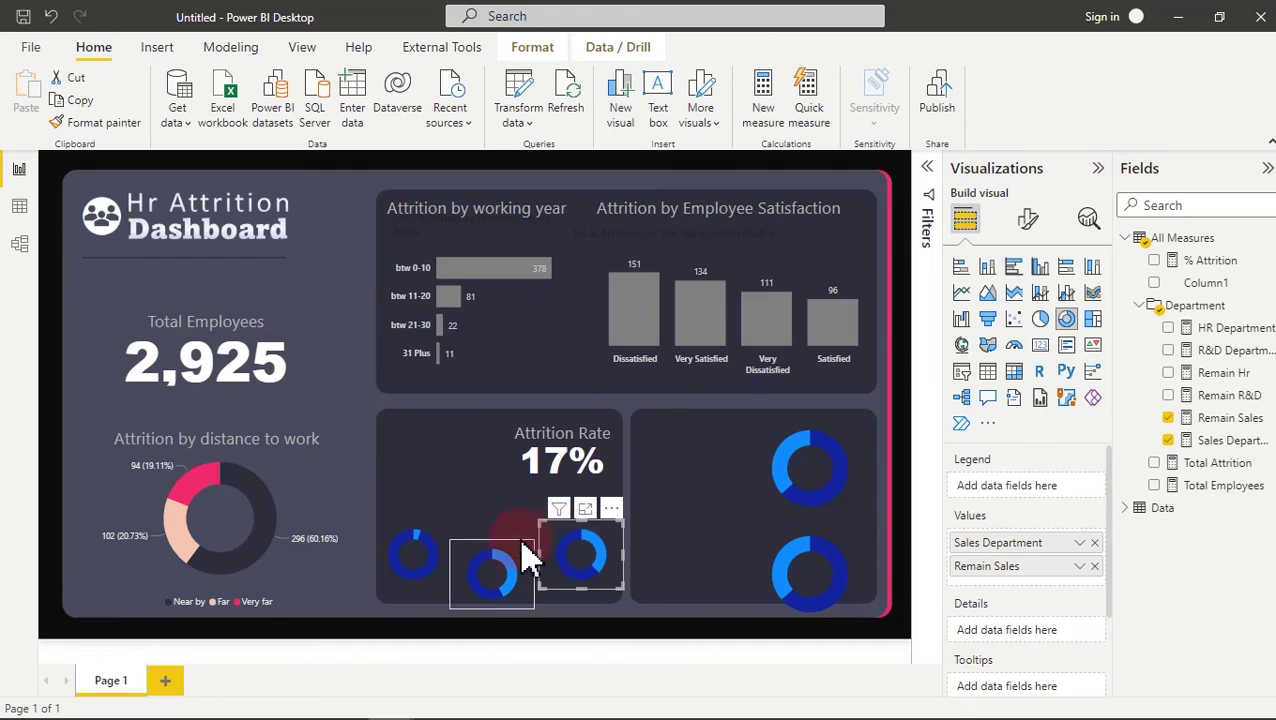
# - Align the tops of the three department donut charts and distribute them horizontally
pyautogui.keyDown('ctrl'); pyautogui.click(510, 558); pyautogui.keyUp('ctrl')
pyautogui.keyDown('ctrl'); pyautogui.click(435, 550); pyautogui.keyUp('ctrl')
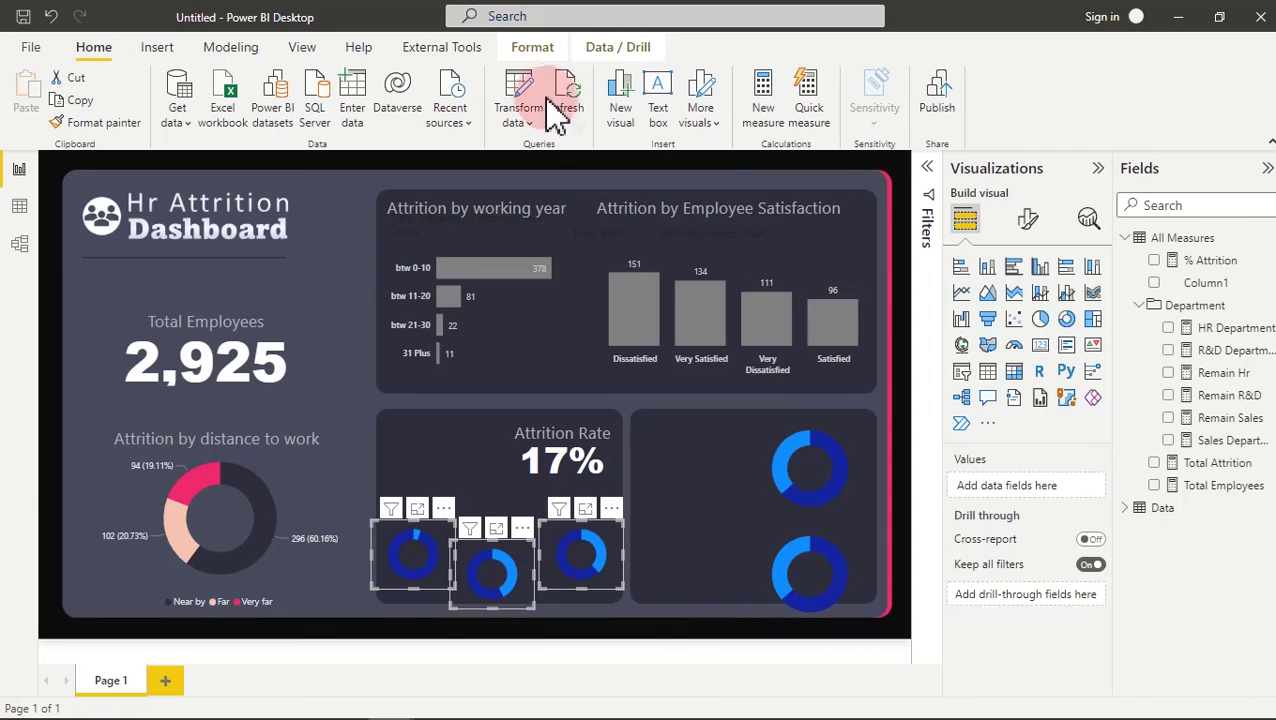
pyautogui.click(532, 49)
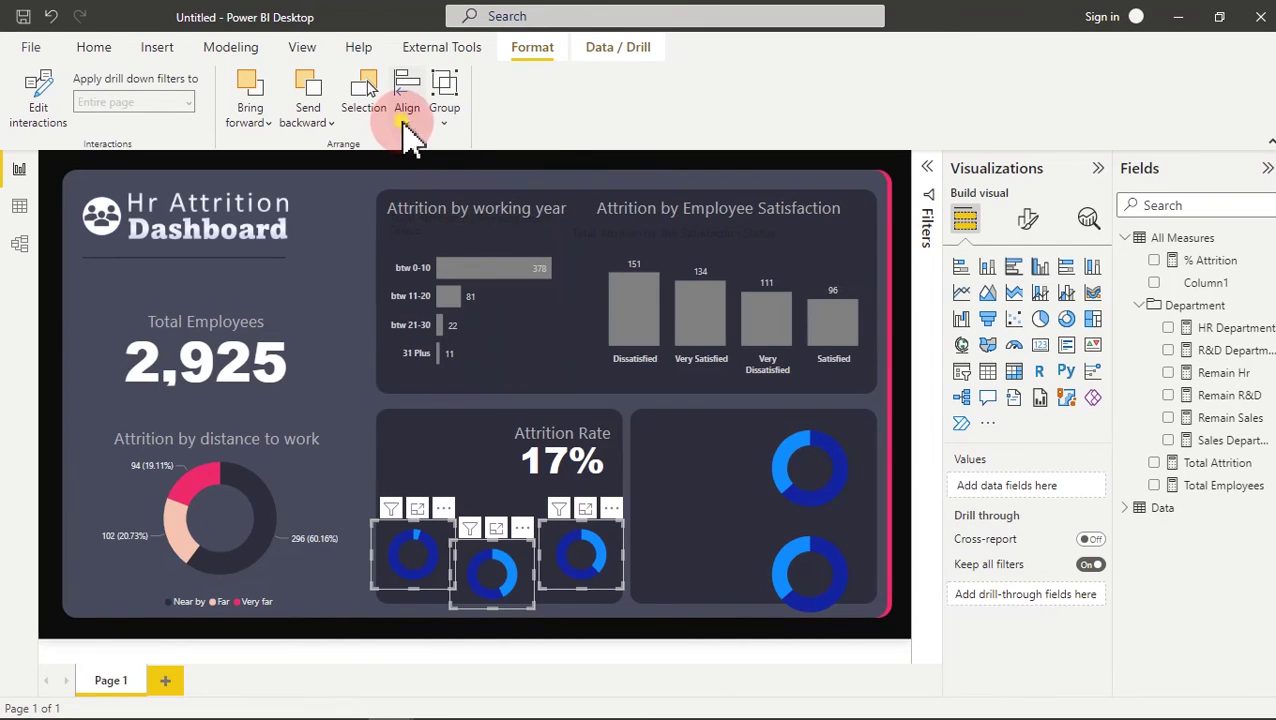
pyautogui.click(407, 125)
pyautogui.click(452, 245)
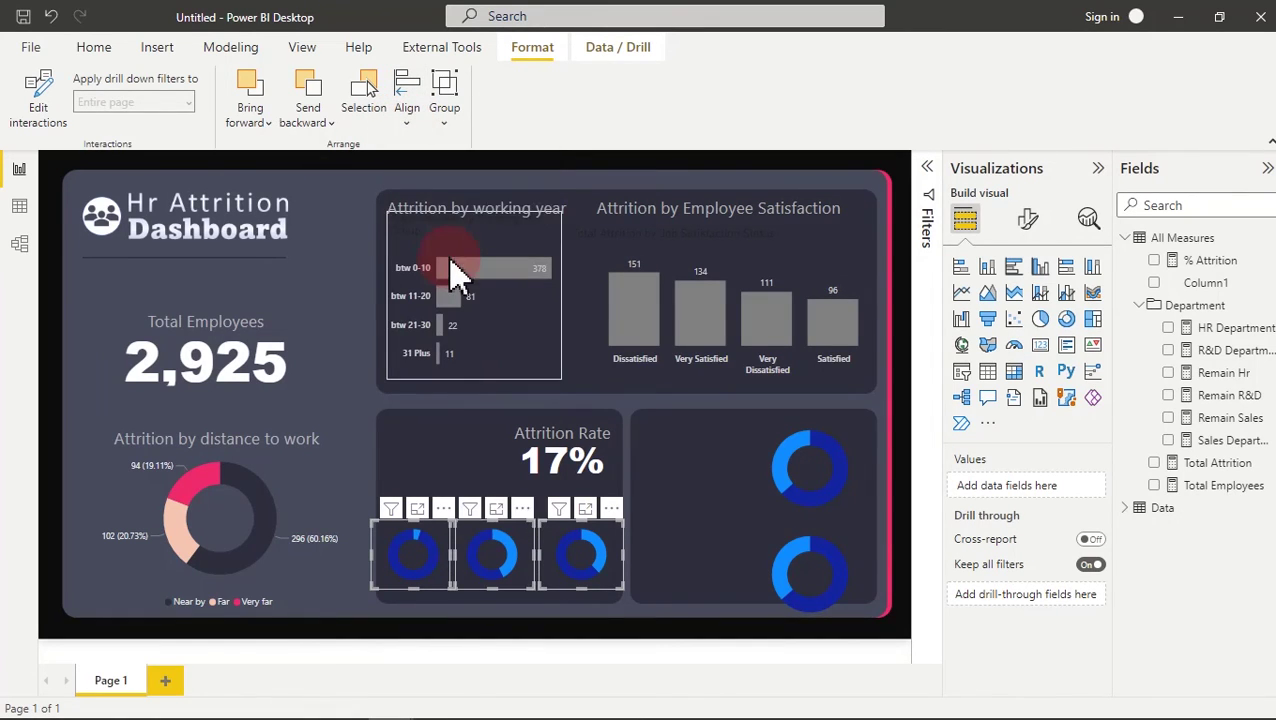
pyautogui.click(410, 124)
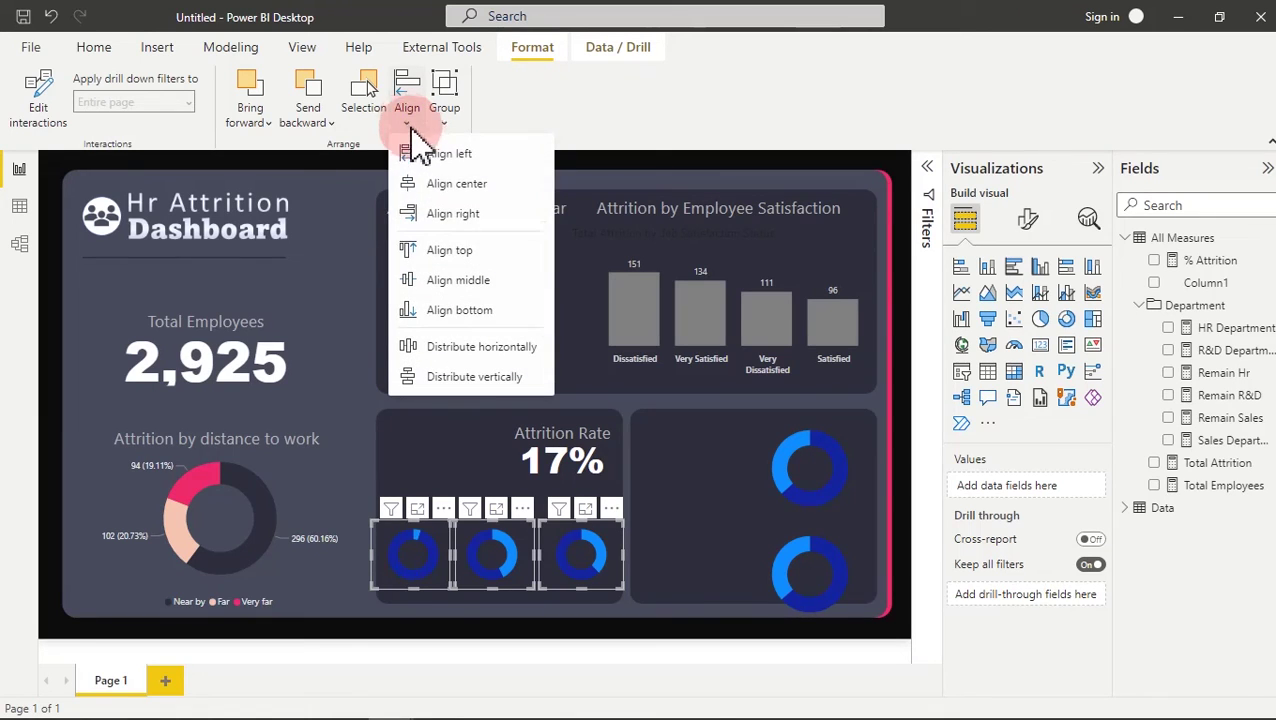
pyautogui.click(450, 348)
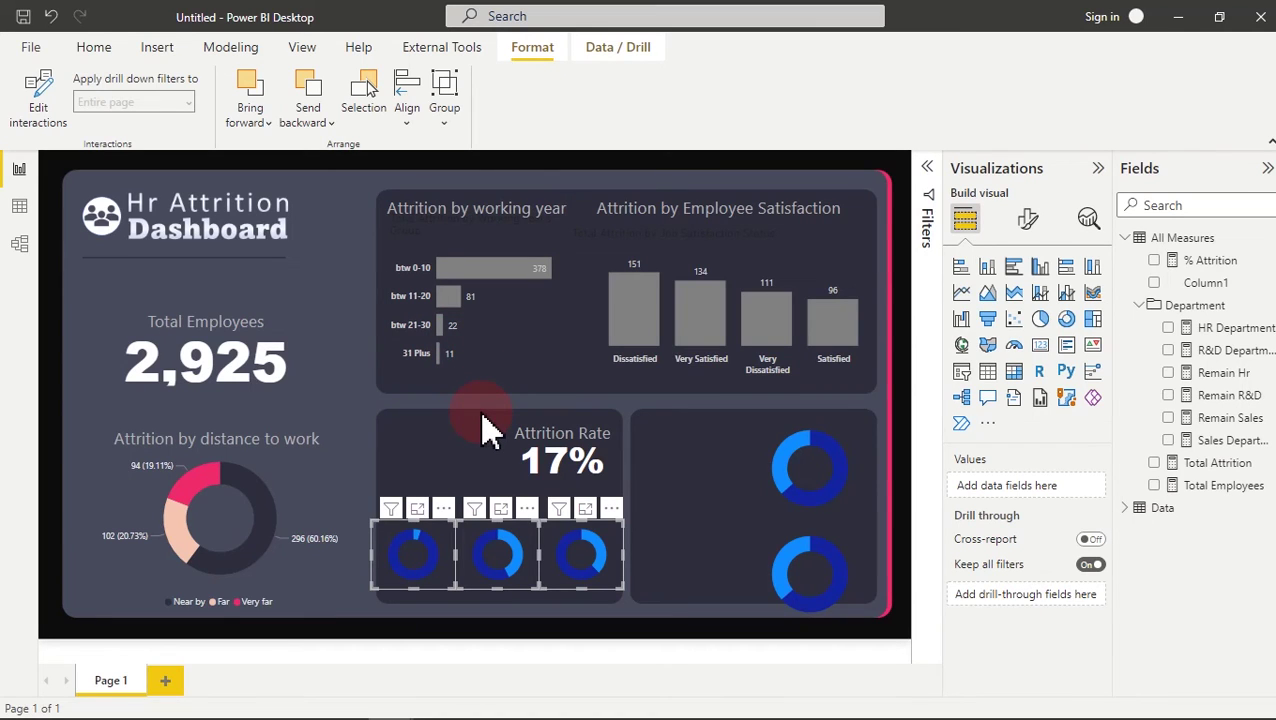
pyautogui.click(370, 410)
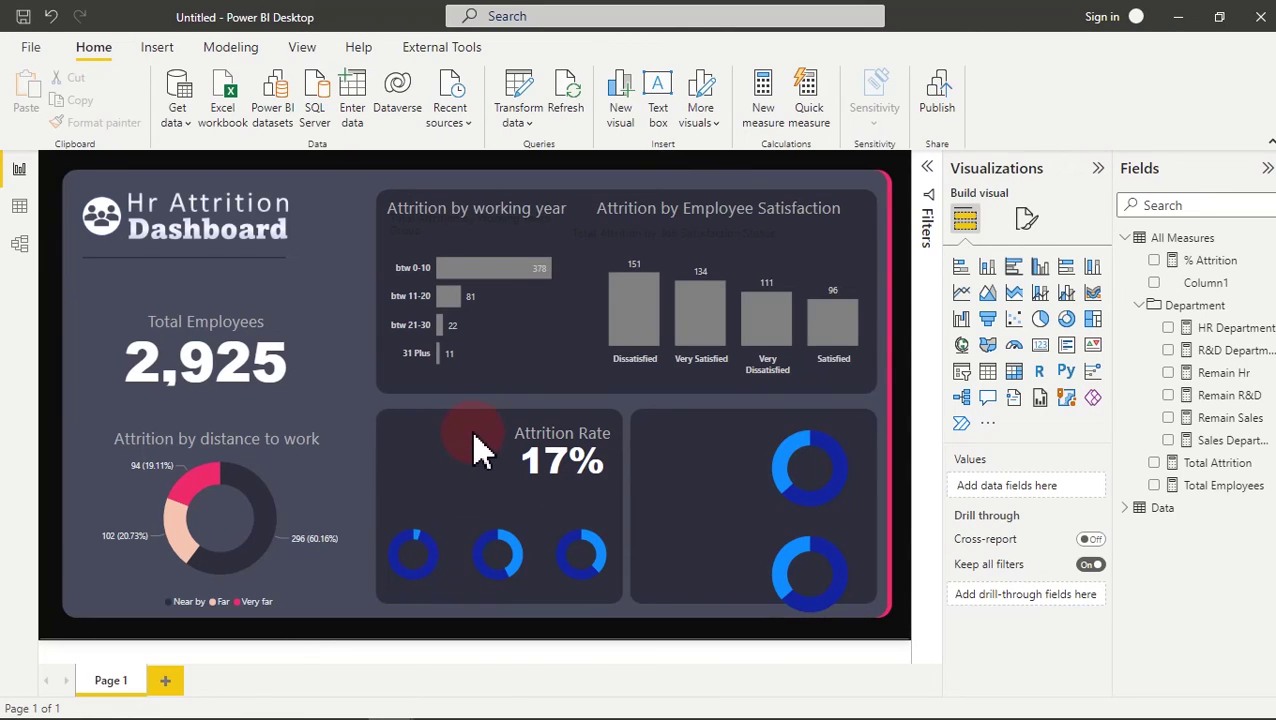
# - Color the HR donut's Remain Hr slice #484B5C and its HR Department slice the lightest tint of the theme orange
pyautogui.click(430, 560)
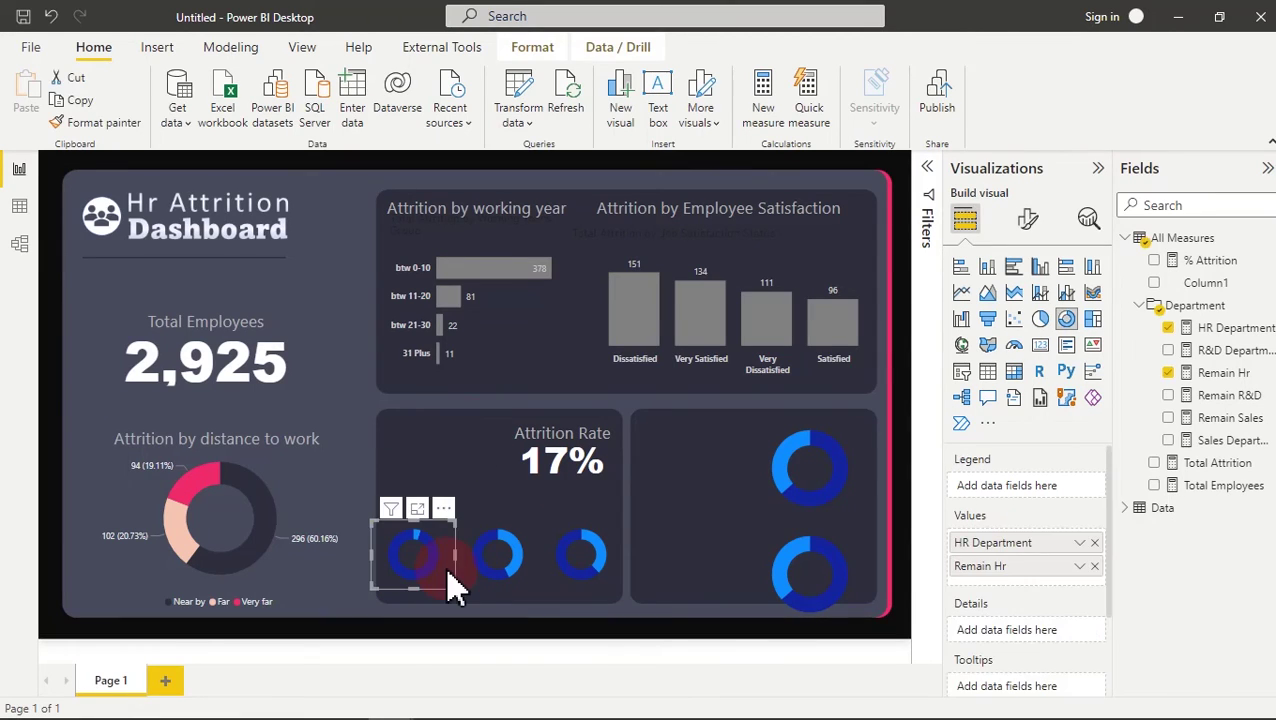
pyautogui.click(1033, 222)
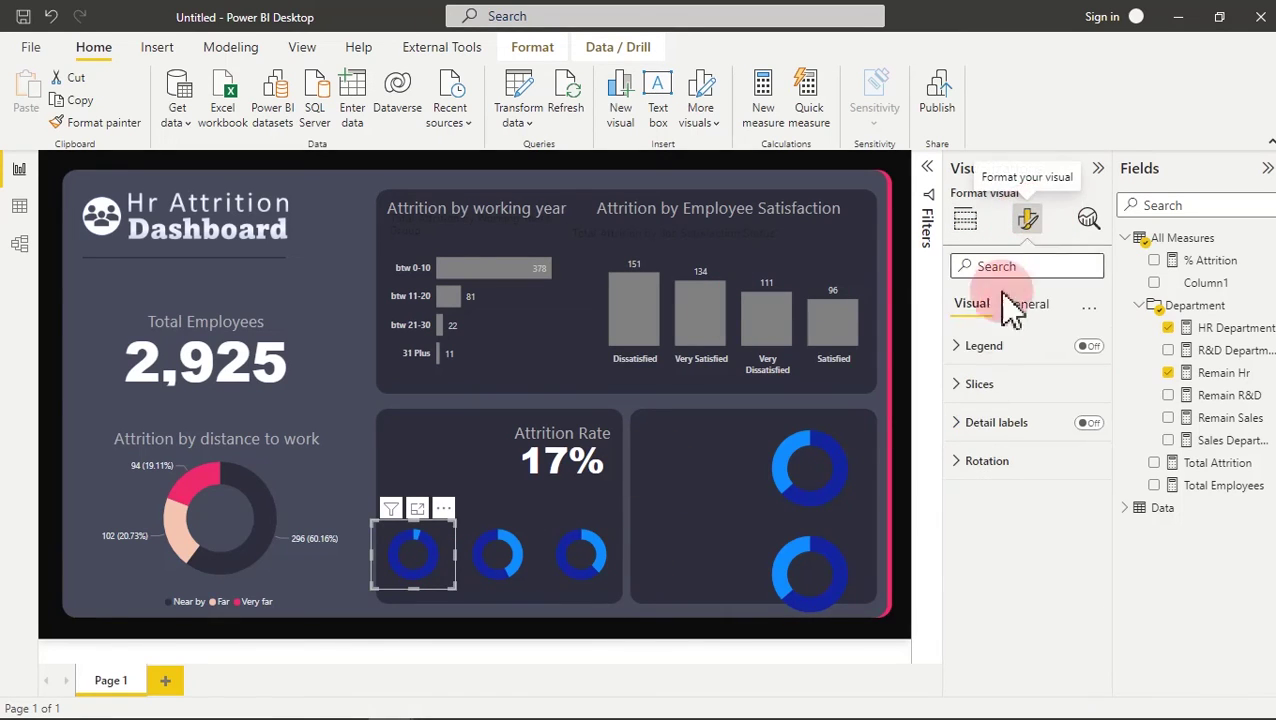
pyautogui.click(985, 393)
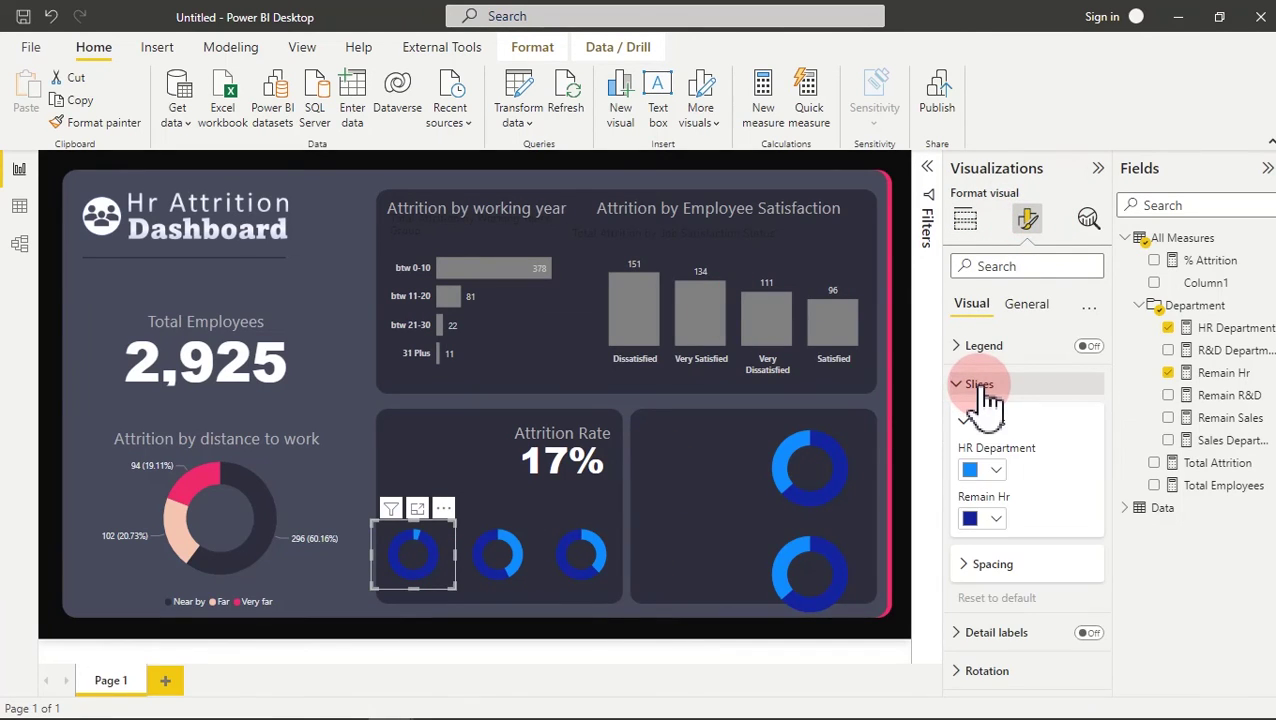
pyautogui.click(1003, 535)
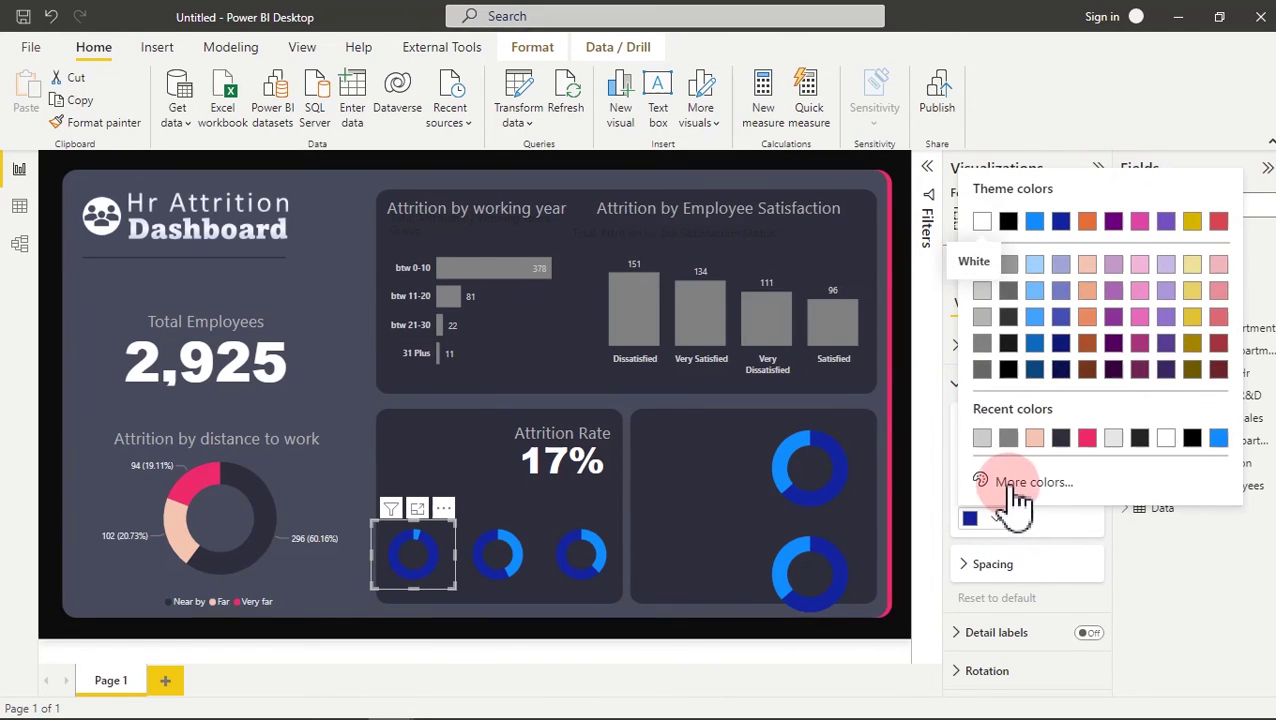
pyautogui.click(1015, 484)
pyautogui.write('#484B5C')
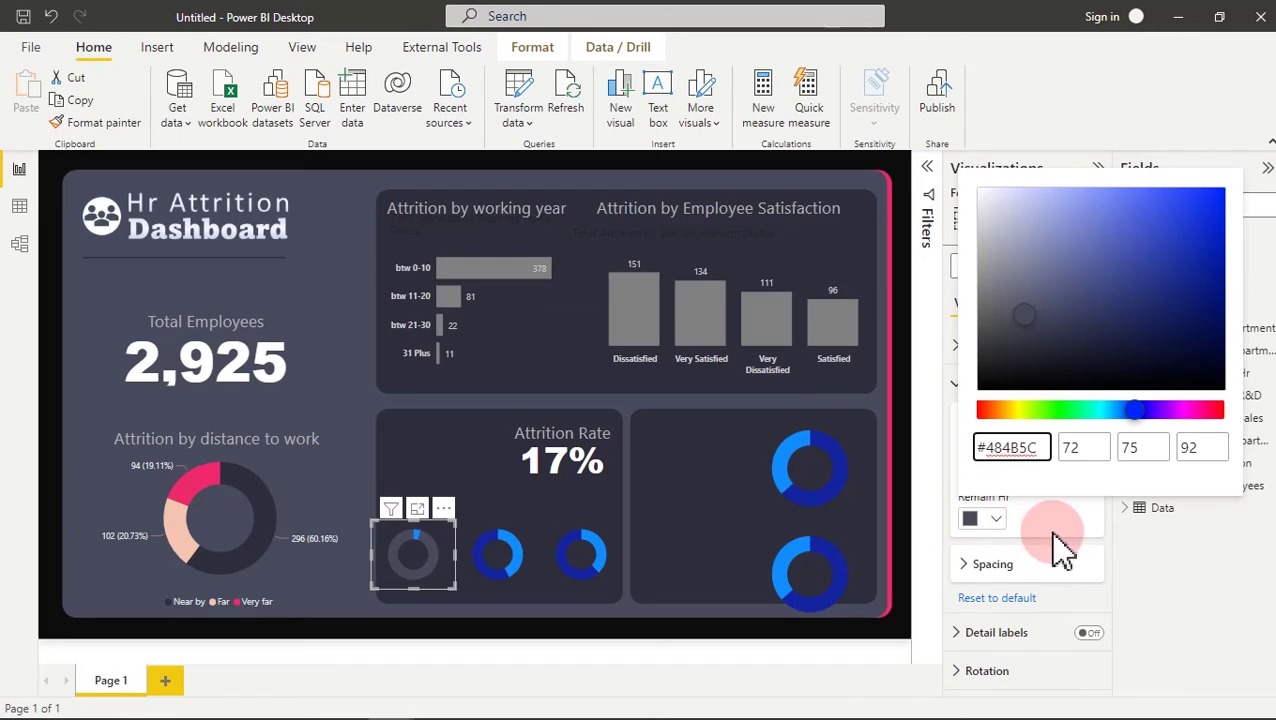
pyautogui.click(1058, 540)
pyautogui.click(993, 475)
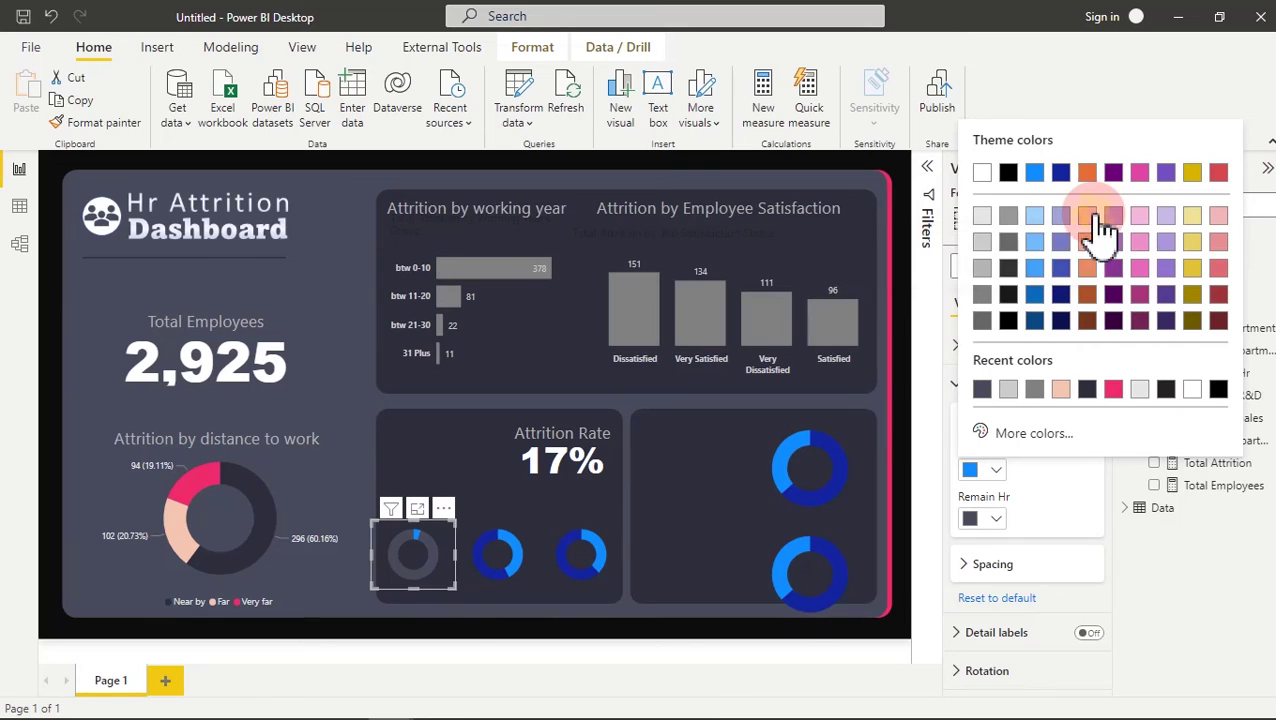
pyautogui.click(1099, 220)
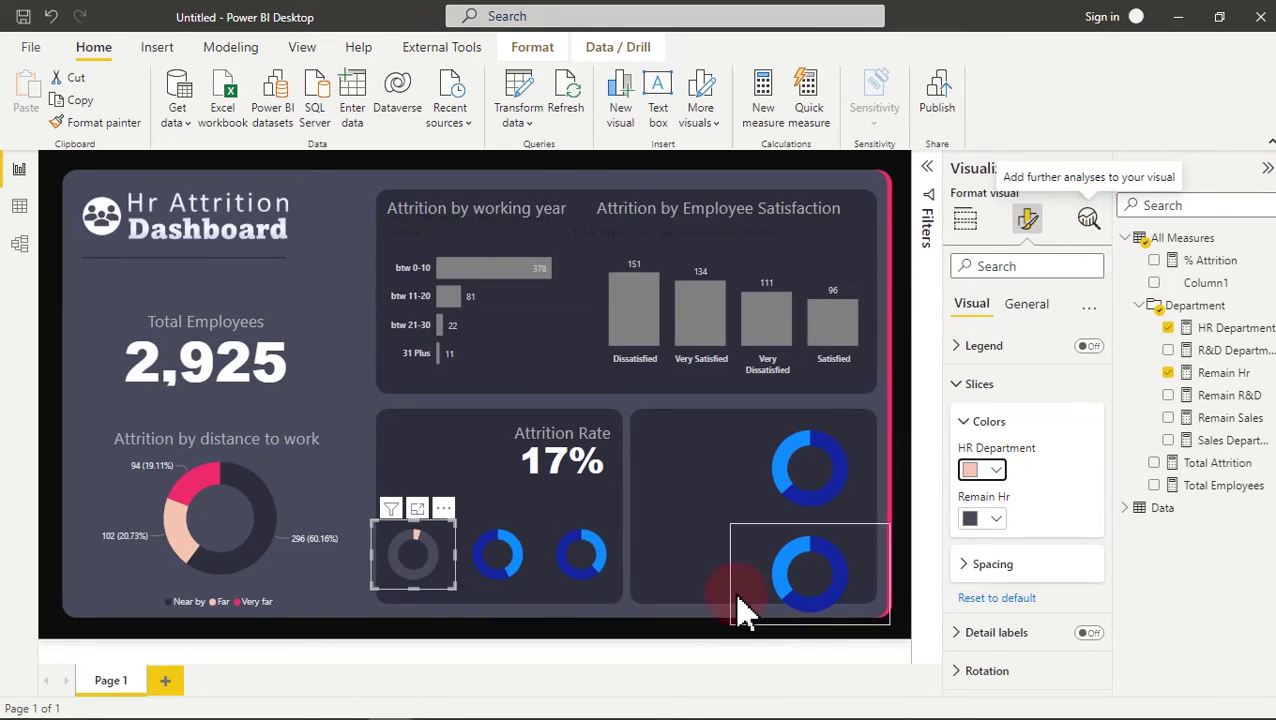
# - Color the R&D donut's Remain R&D slice the recently used slate gray #484B5C and its R&D Department slice the recent pink
pyautogui.click(533, 592)
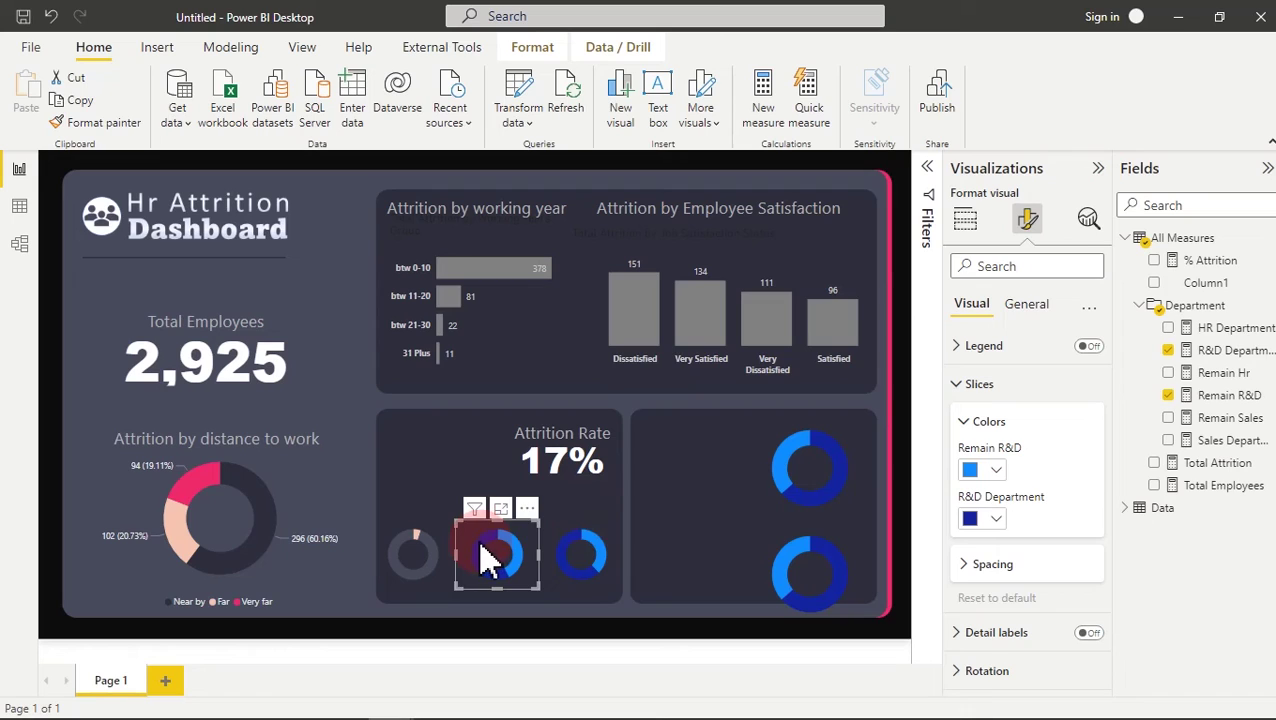
pyautogui.moveTo(487, 560)
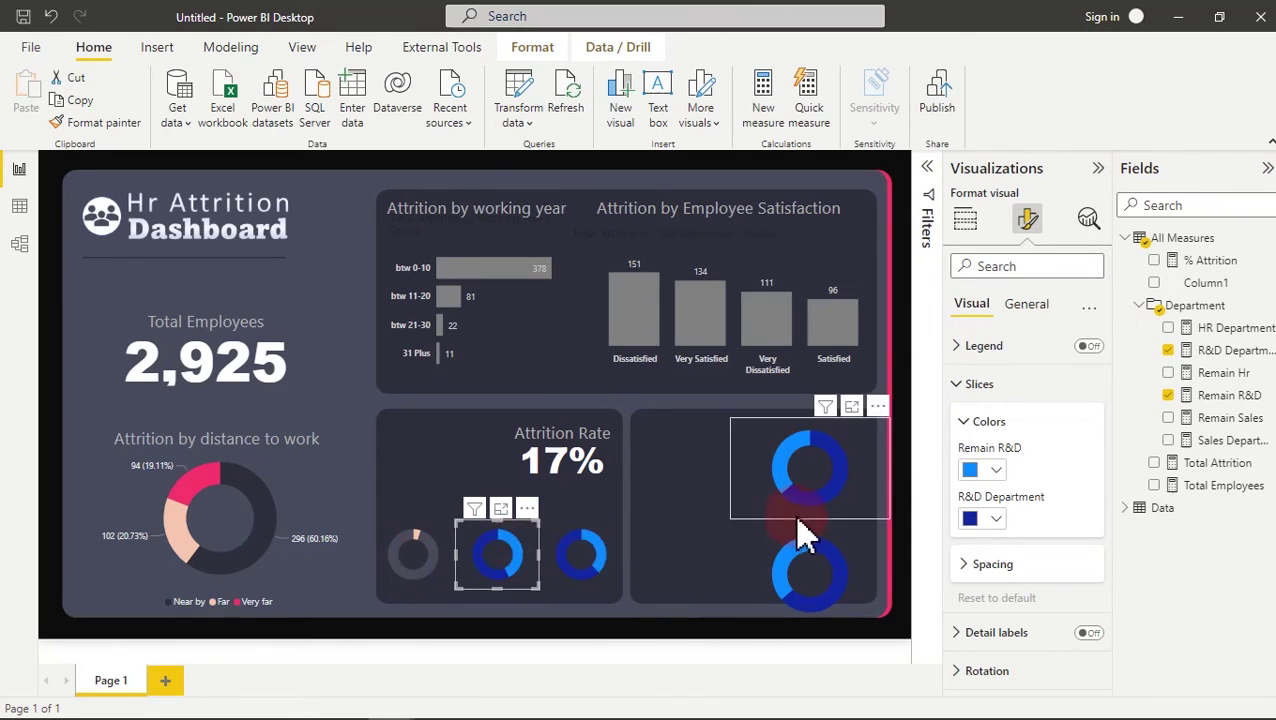
pyautogui.click(995, 470)
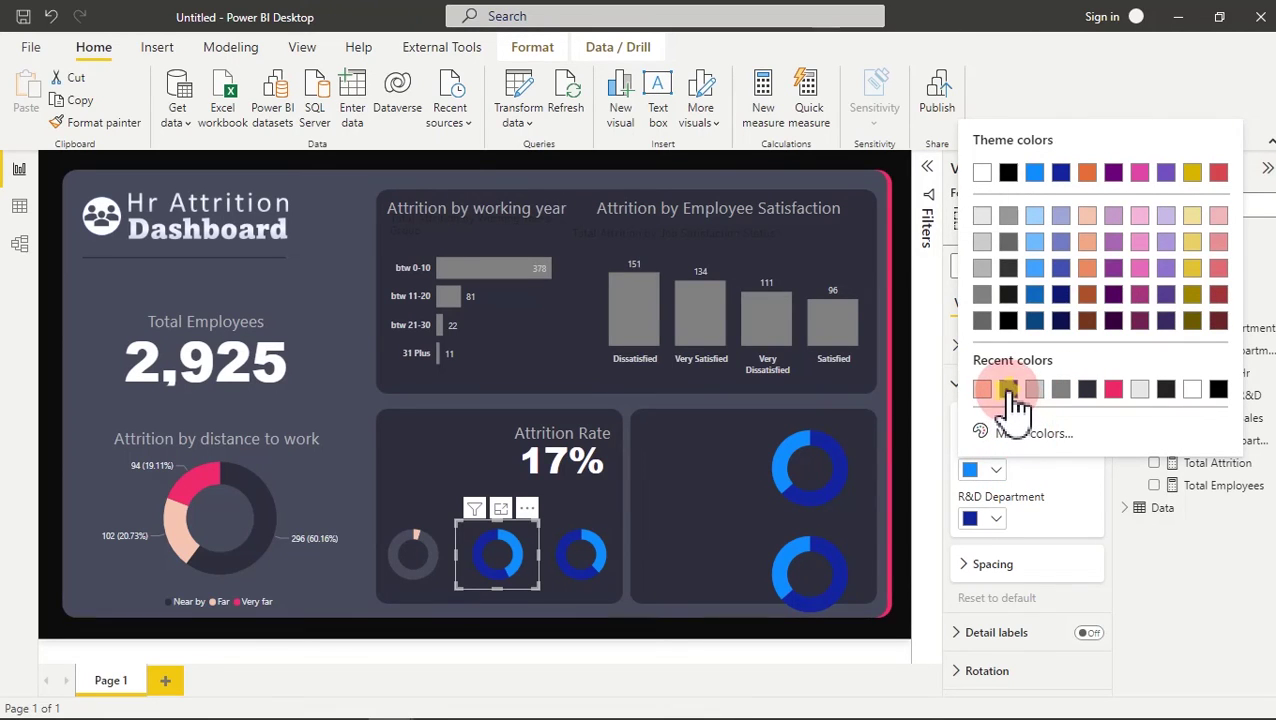
pyautogui.click(1009, 390)
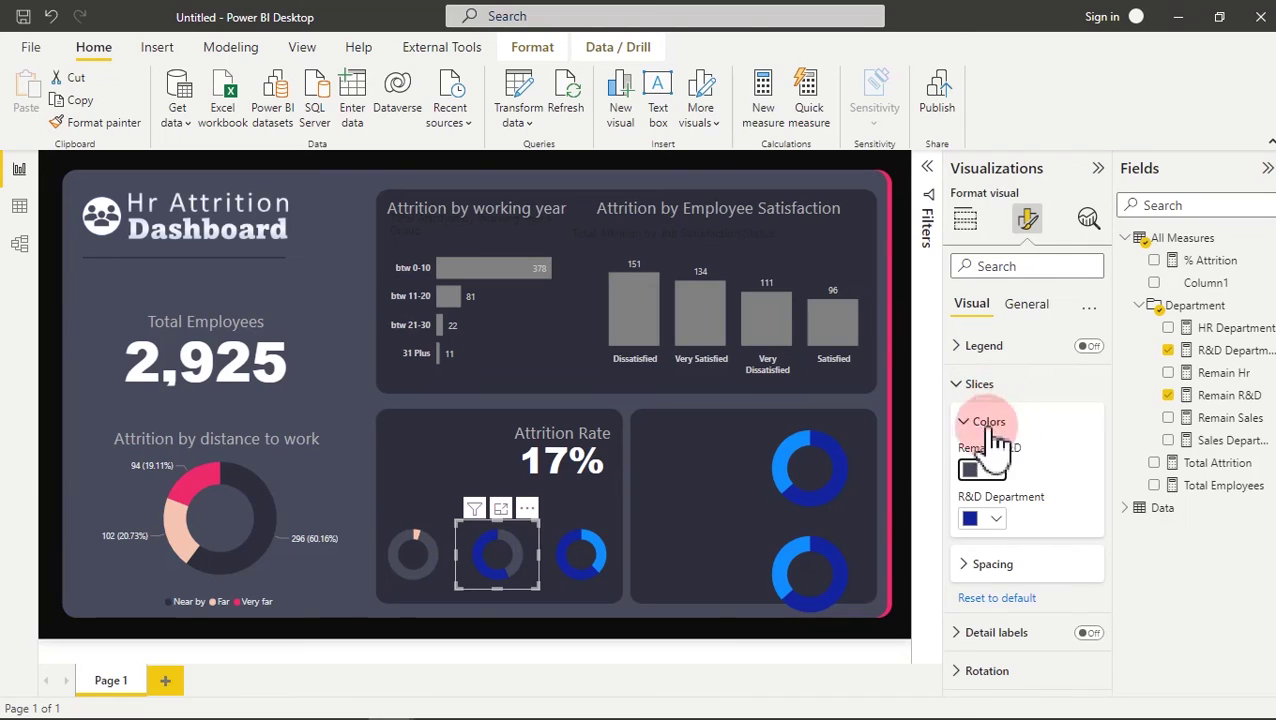
pyautogui.click(1000, 530)
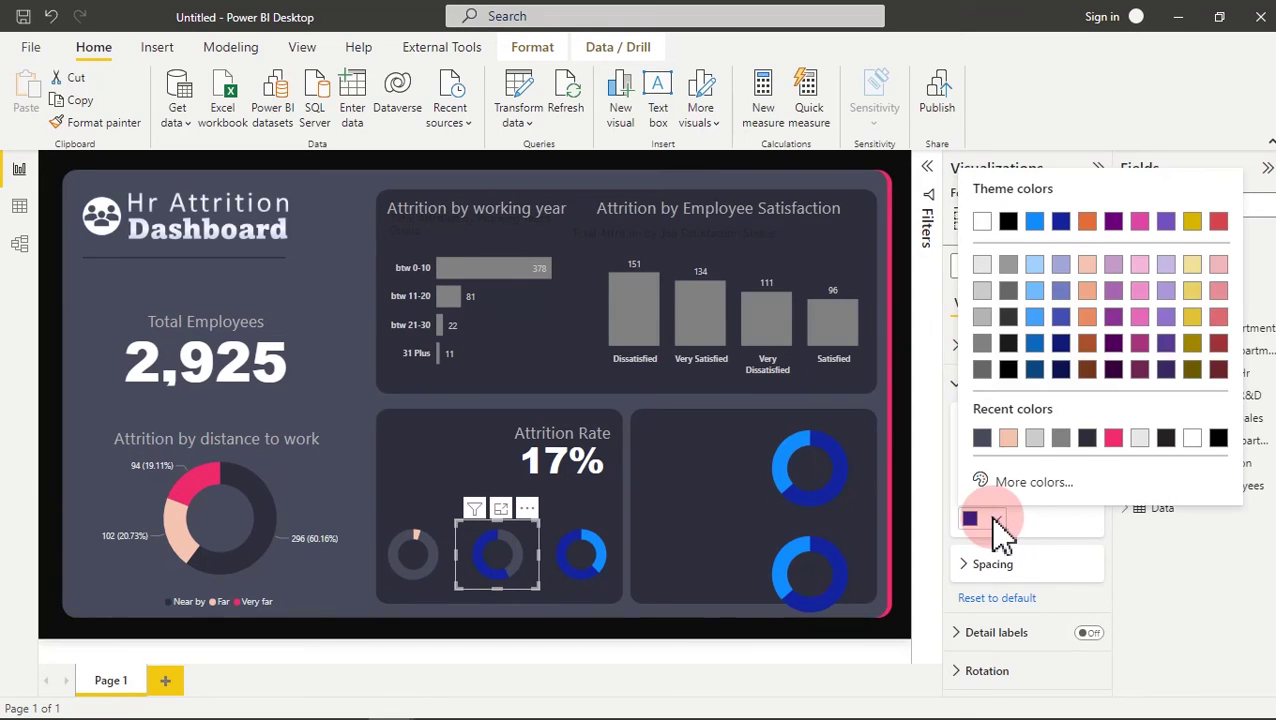
pyautogui.click(1113, 438)
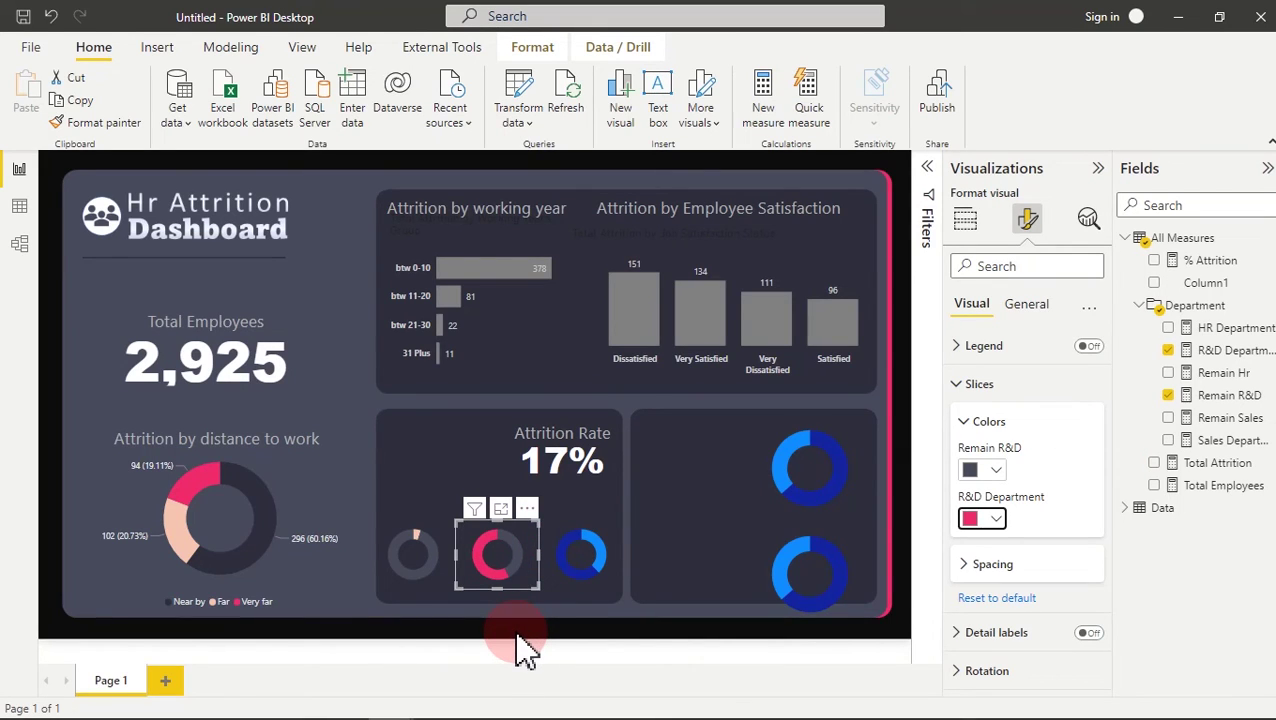
# - Color the Sales donut's Remain Sales slice the recent slate gray #484B5C and its Sales Department slice #E66C37
pyautogui.keyDown('ctrl'); pyautogui.click(612, 568); pyautogui.keyUp('ctrl')
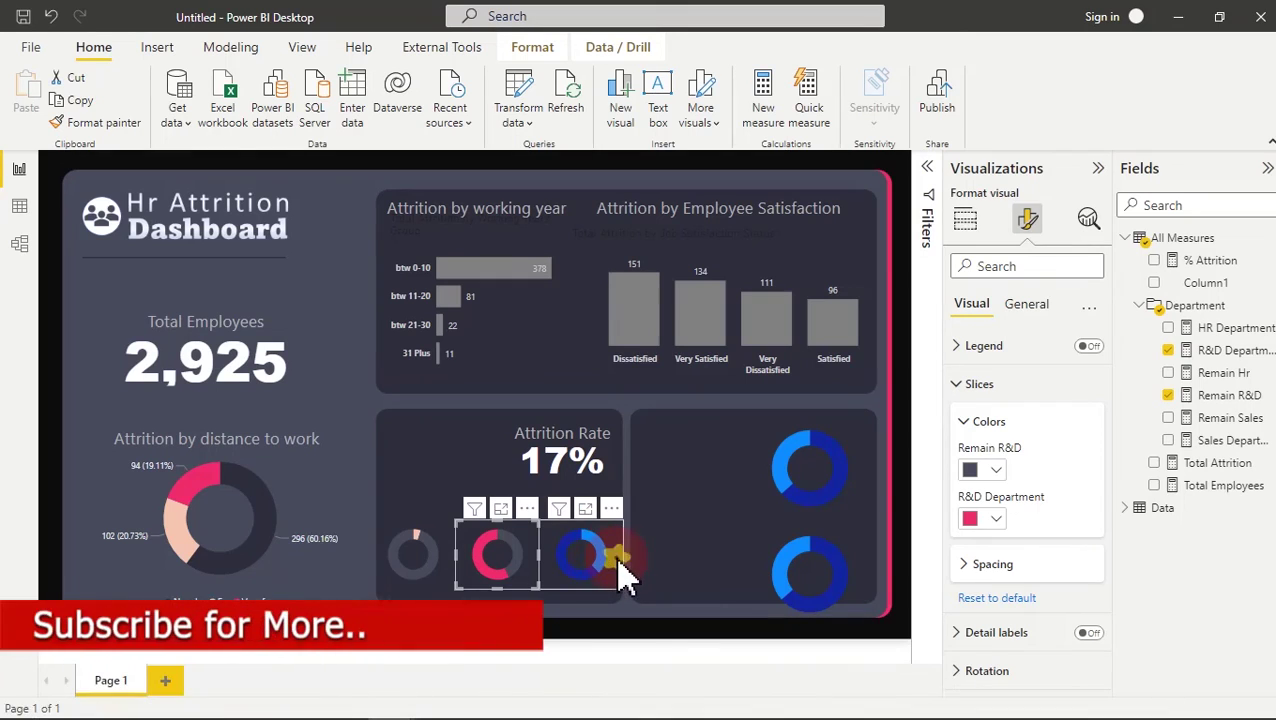
pyautogui.click(619, 571)
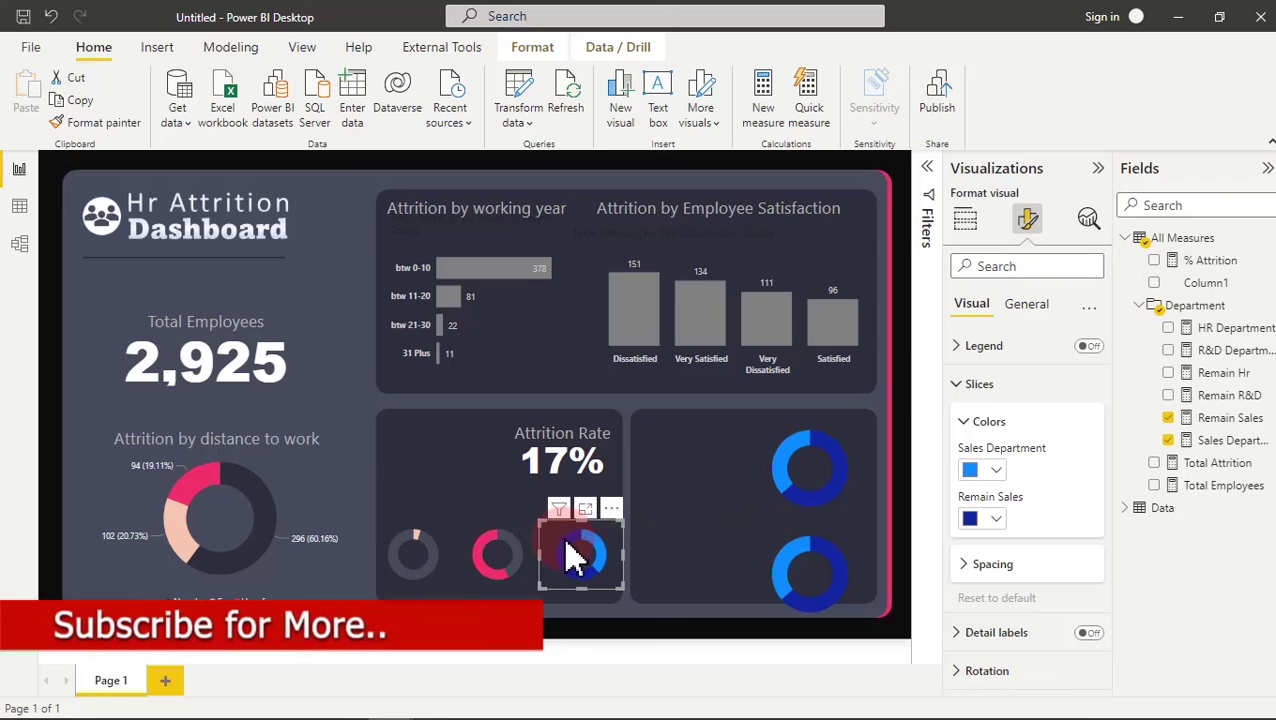
pyautogui.click(993, 520)
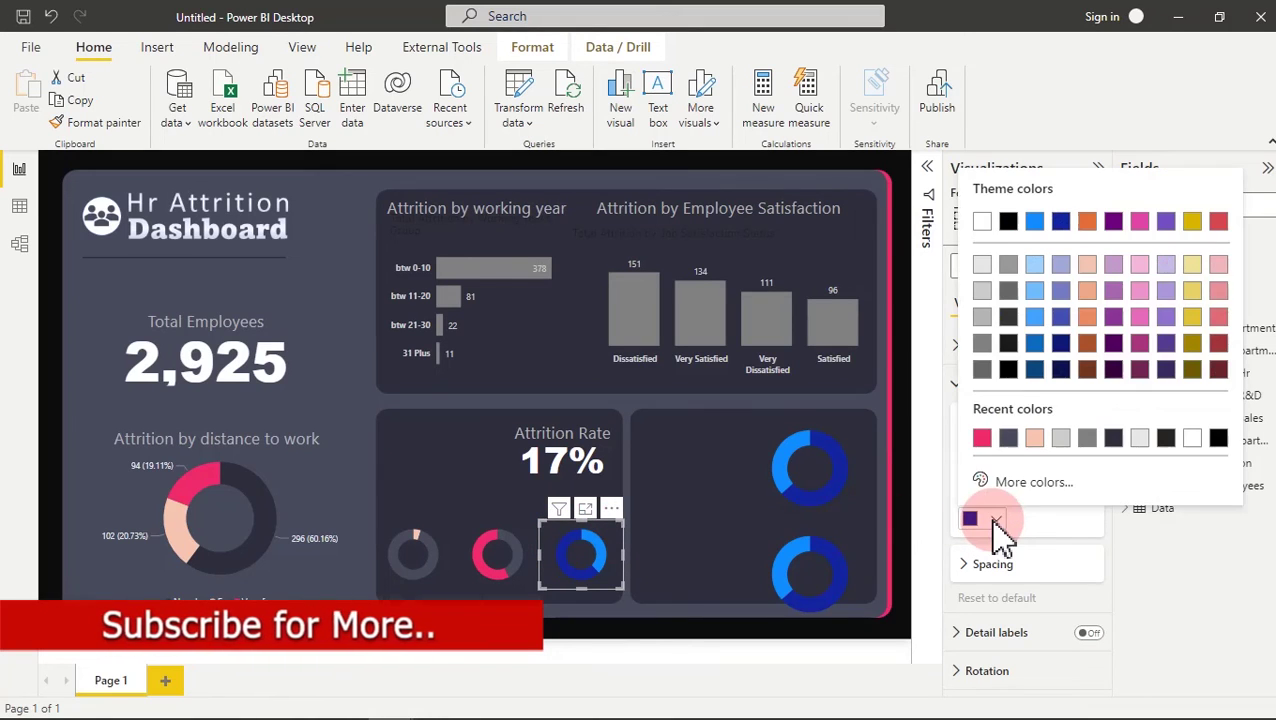
pyautogui.click(1013, 439)
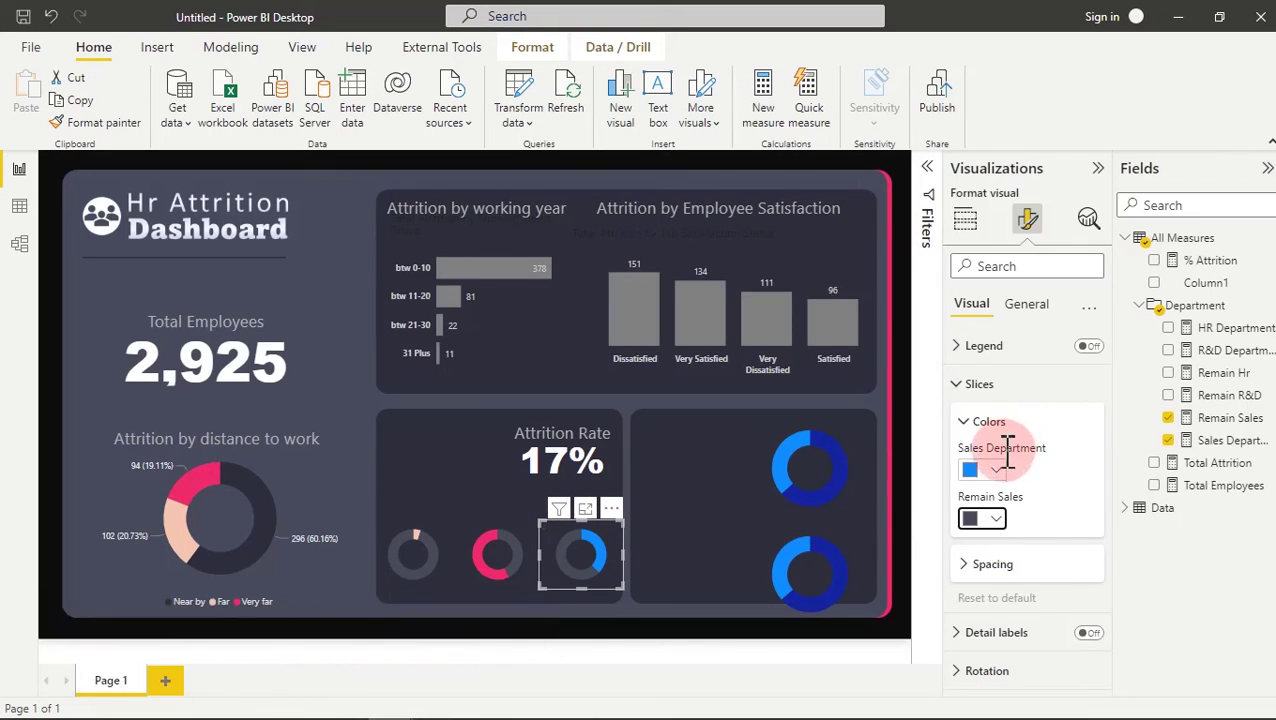
pyautogui.click(996, 471)
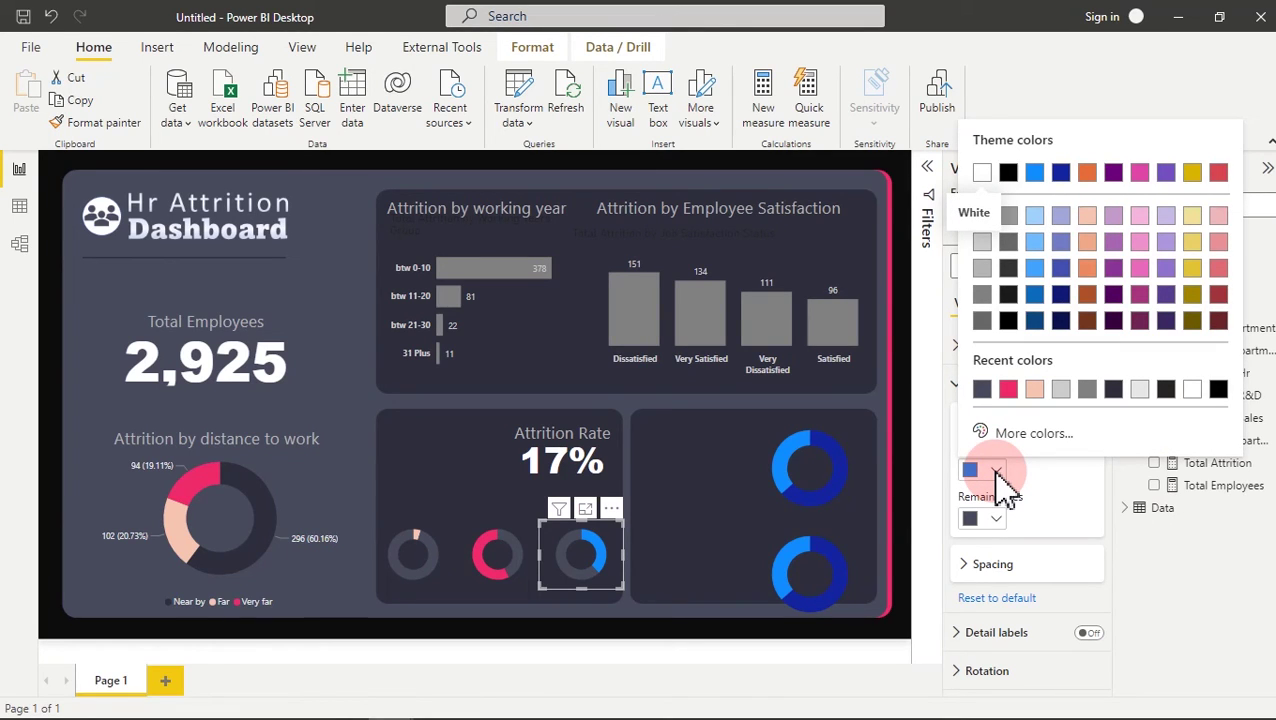
pyautogui.click(1000, 471)
pyautogui.click(1000, 471)
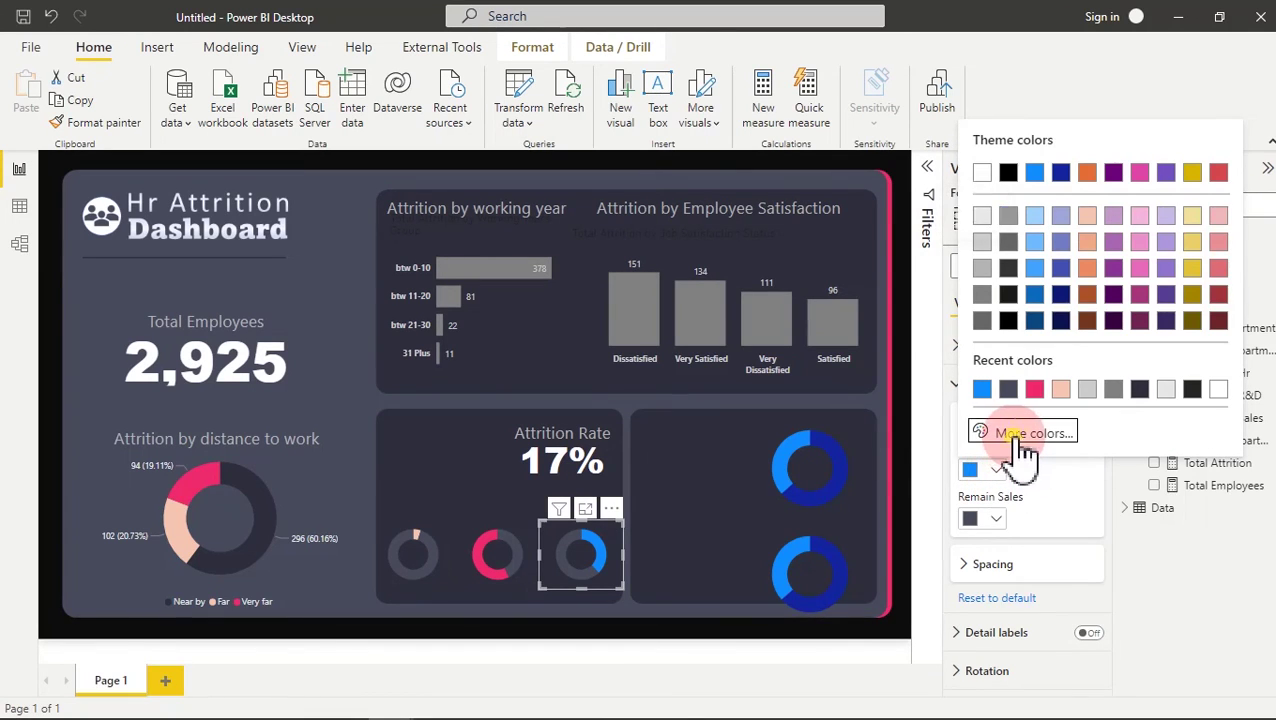
pyautogui.click(1014, 440)
pyautogui.write('#E66C37')
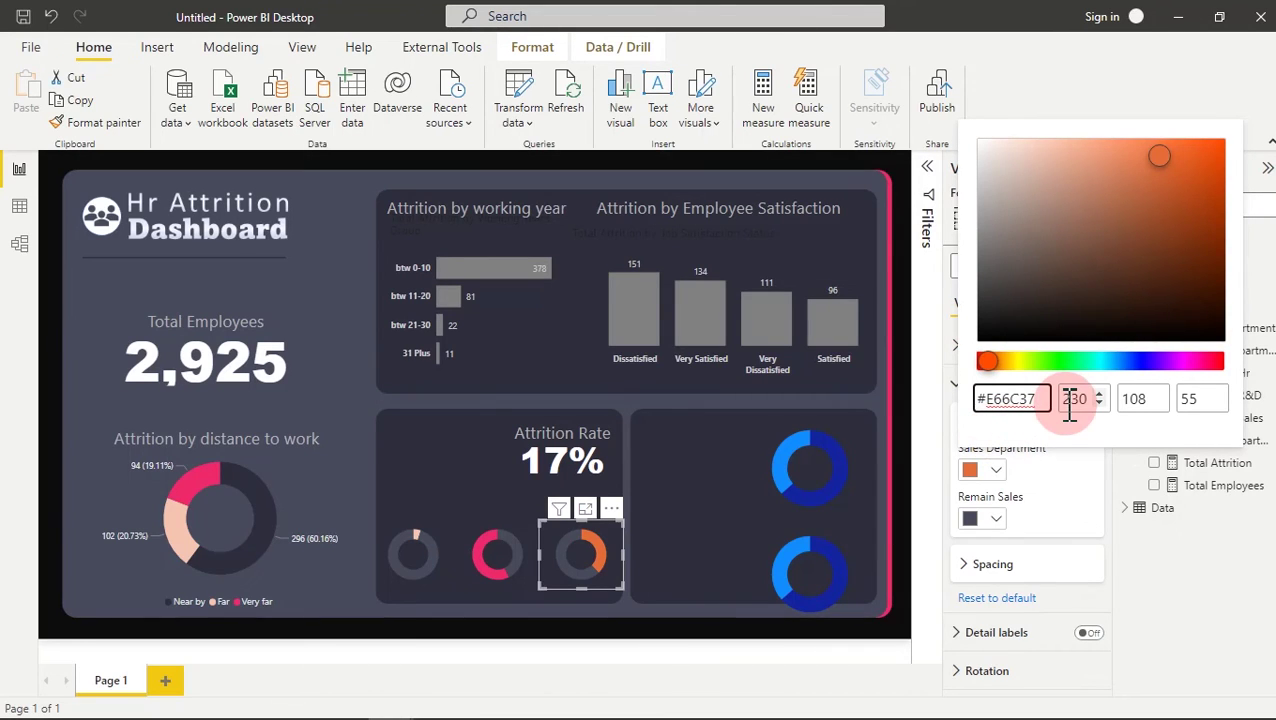
pyautogui.click(705, 485)
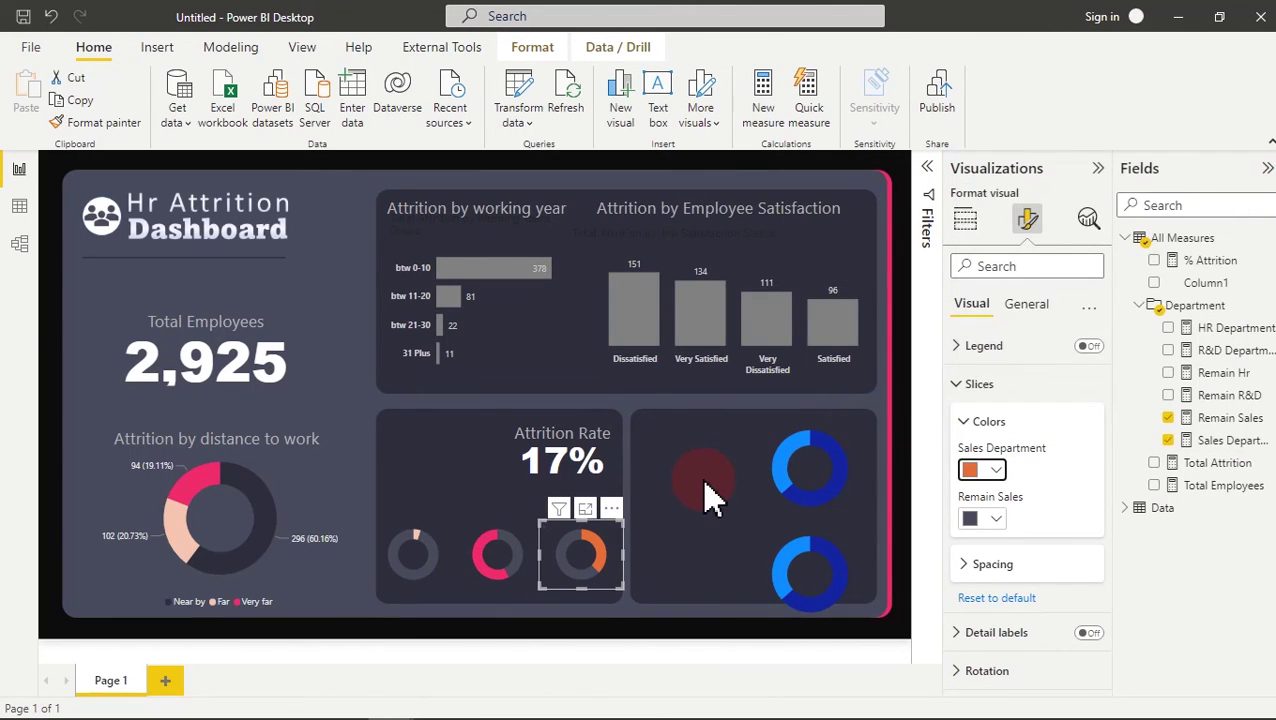
pyautogui.click(710, 495)
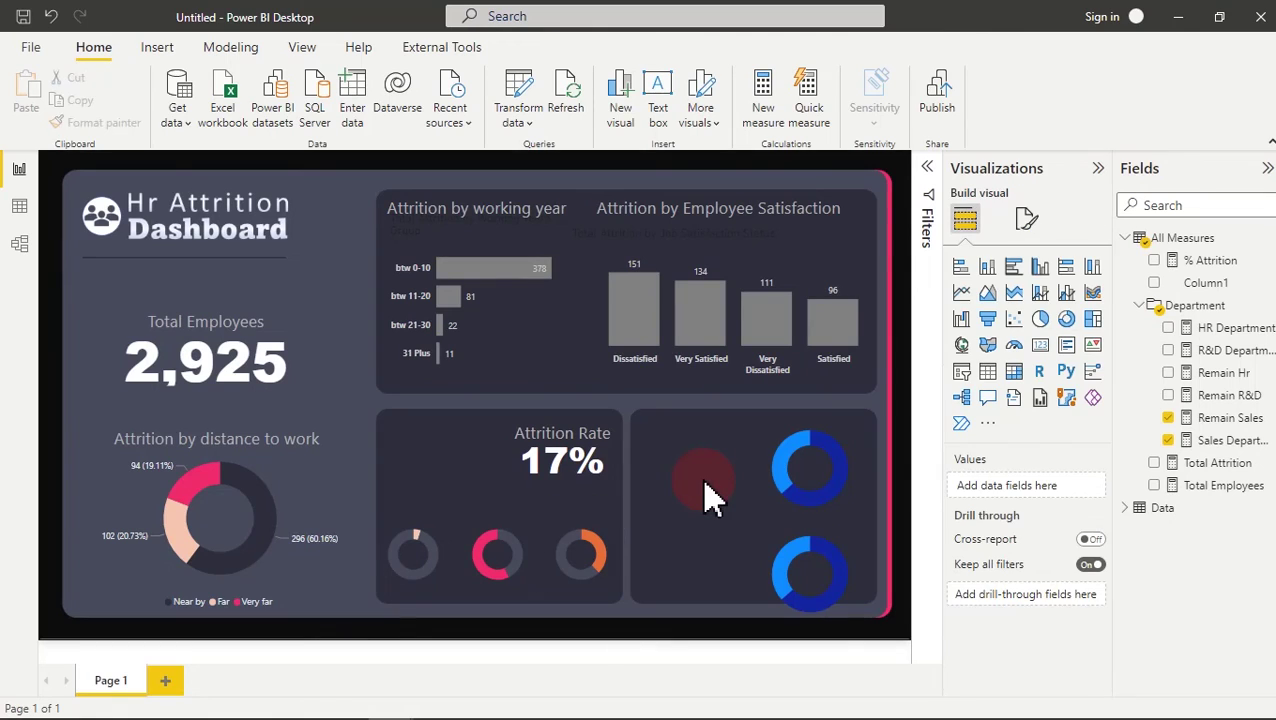
pyautogui.click(418, 562)
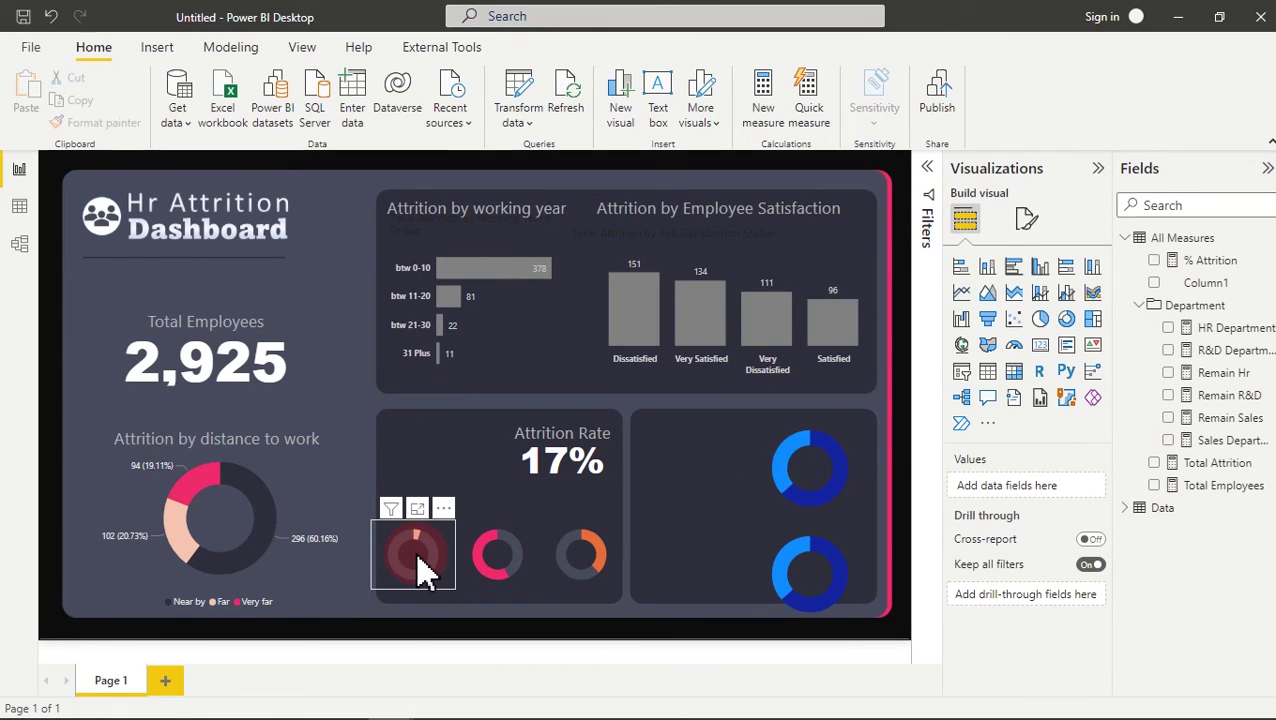
pyautogui.click(478, 548)
pyautogui.moveTo(490, 560)
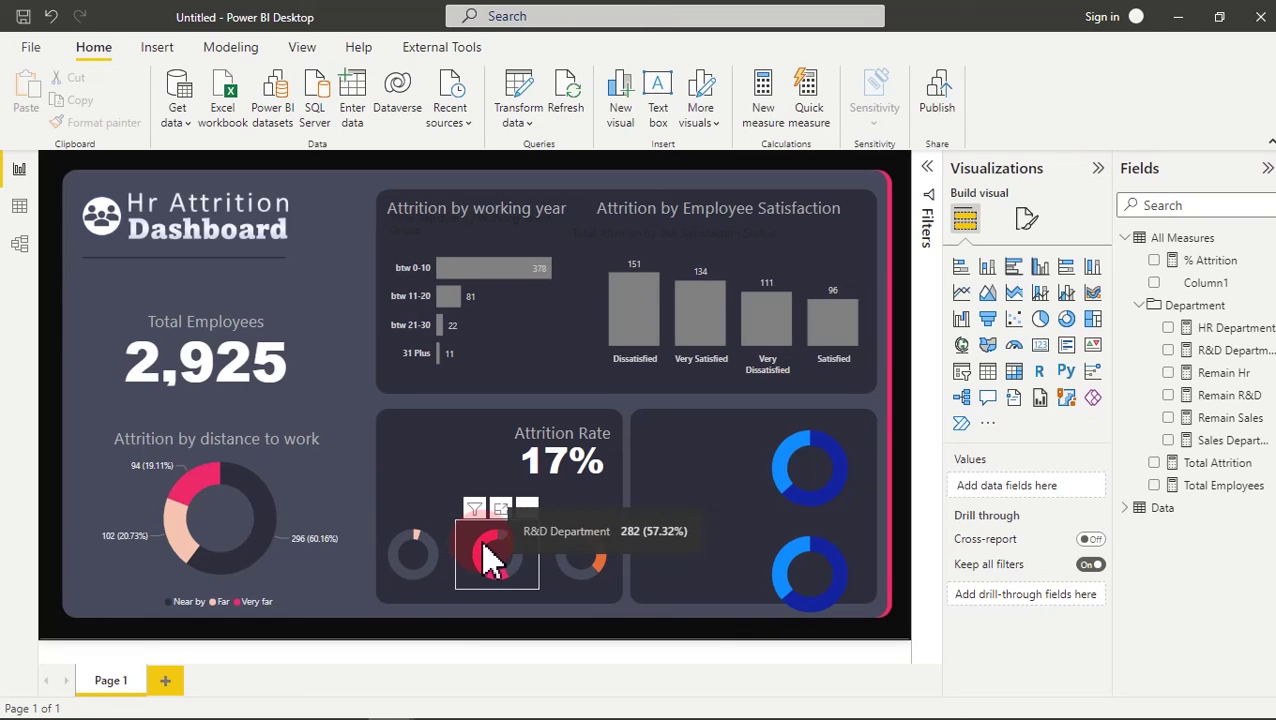
pyautogui.click(409, 518)
# - Duplicate the Attrition Rate percentage card and place the copy just above the HR donut
pyautogui.click(512, 480)
pyautogui.click(75, 100)
pyautogui.click(26, 92)
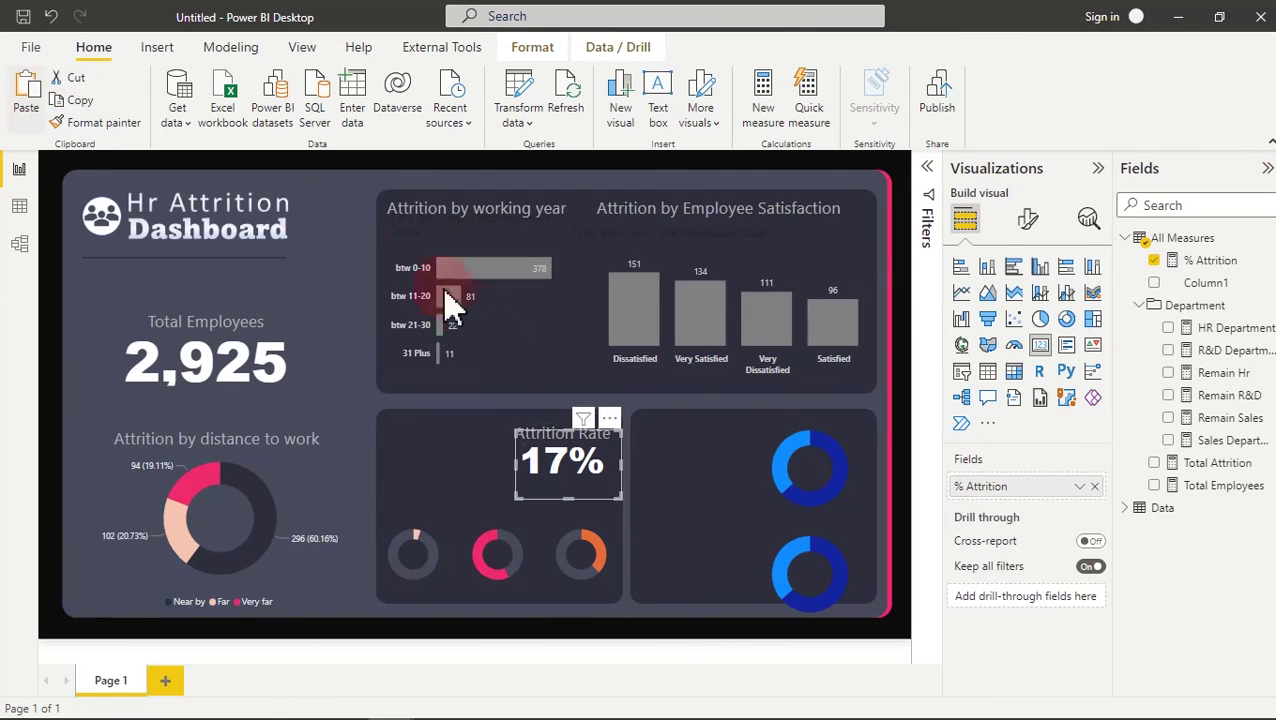
pyautogui.moveTo(578, 478); pyautogui.dragTo(439, 504)
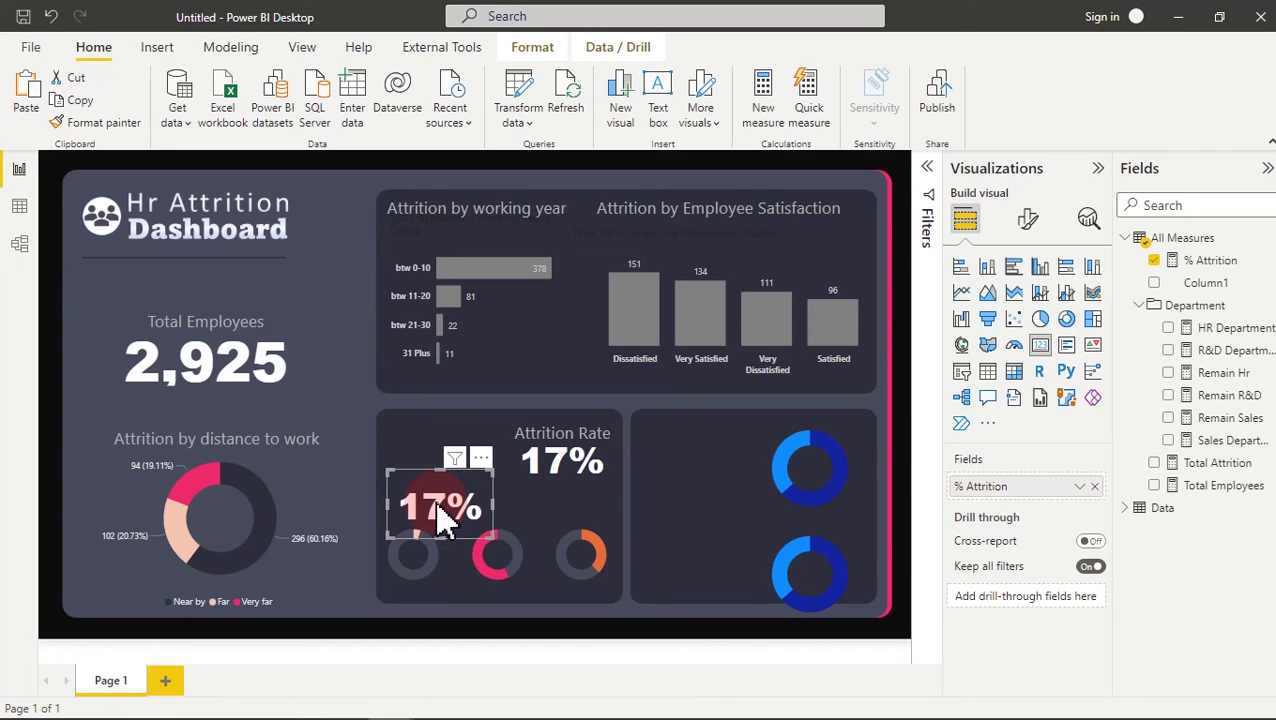
pyautogui.moveTo(445, 520)
pyautogui.mouseDown()
pyautogui.moveTo(408, 574)
pyautogui.moveTo(468, 516)
pyautogui.mouseUp()
# - Set the copied card's callout value font size to 13, then shrink the card and center it inside the HR donut
pyautogui.click(1030, 222)
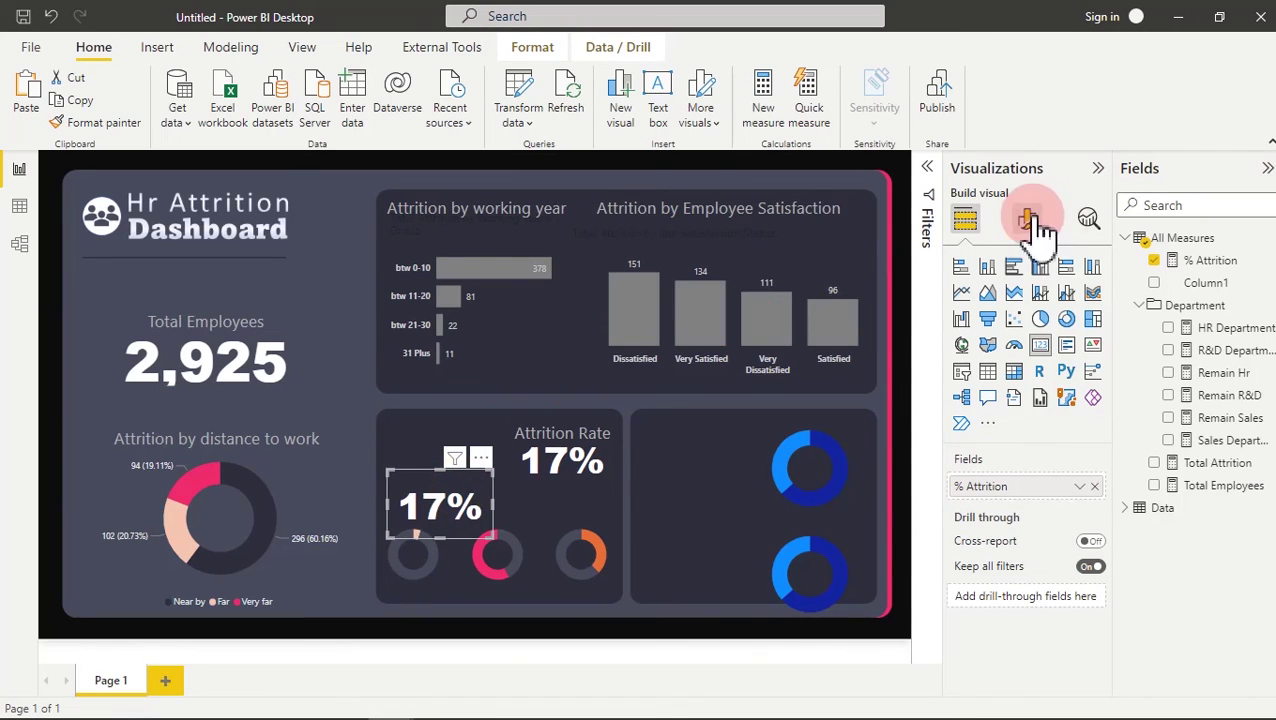
pyautogui.click(1015, 350)
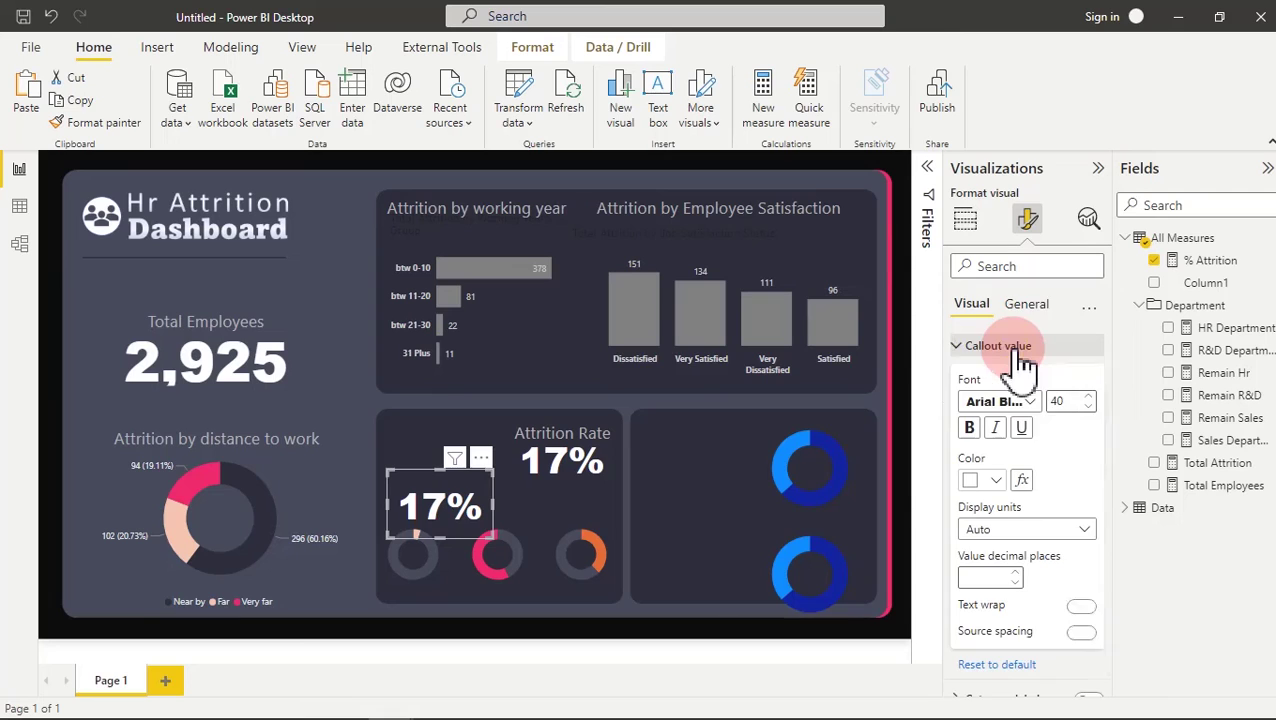
pyautogui.click(1058, 400)
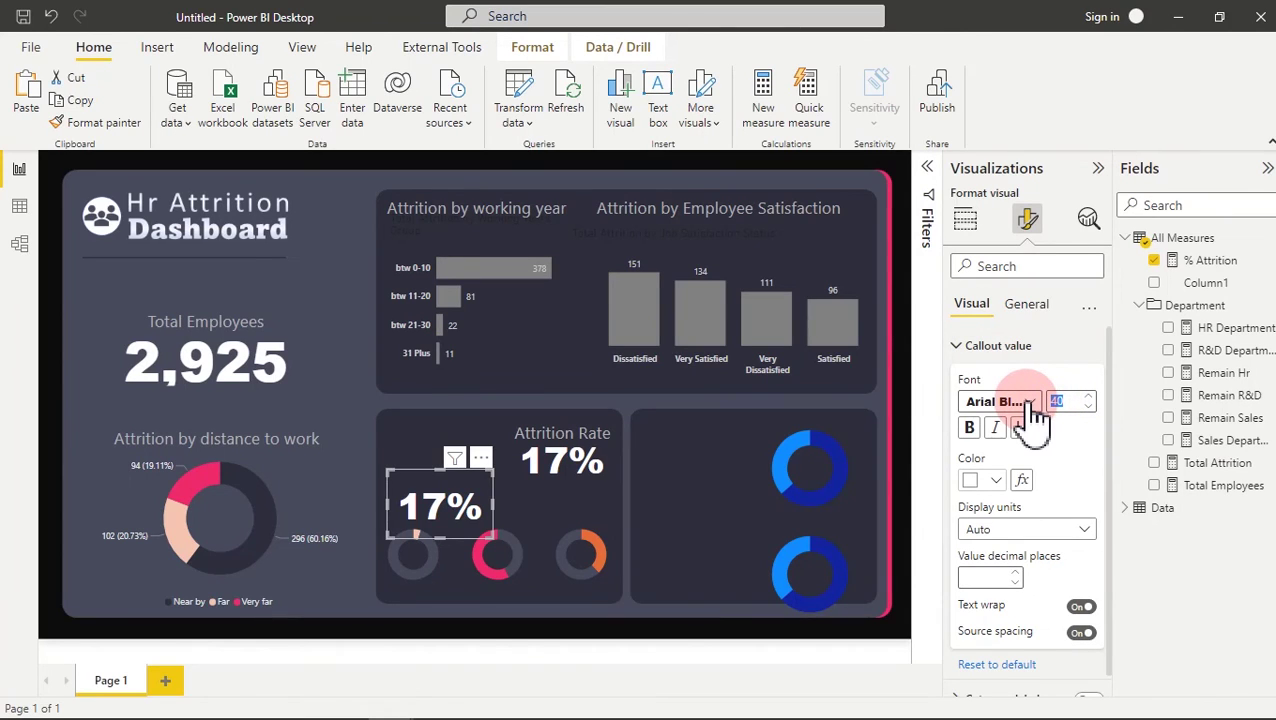
pyautogui.press('Return')
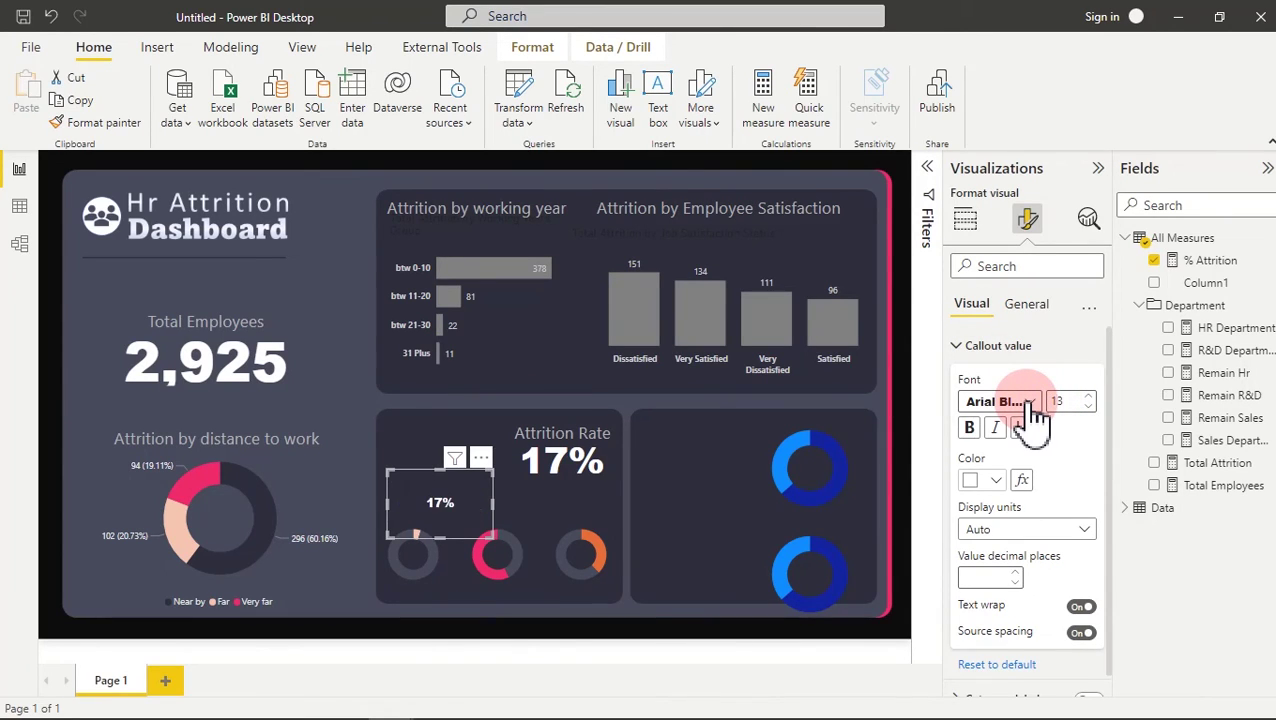
pyautogui.moveTo(490, 468); pyautogui.dragTo(421, 568)
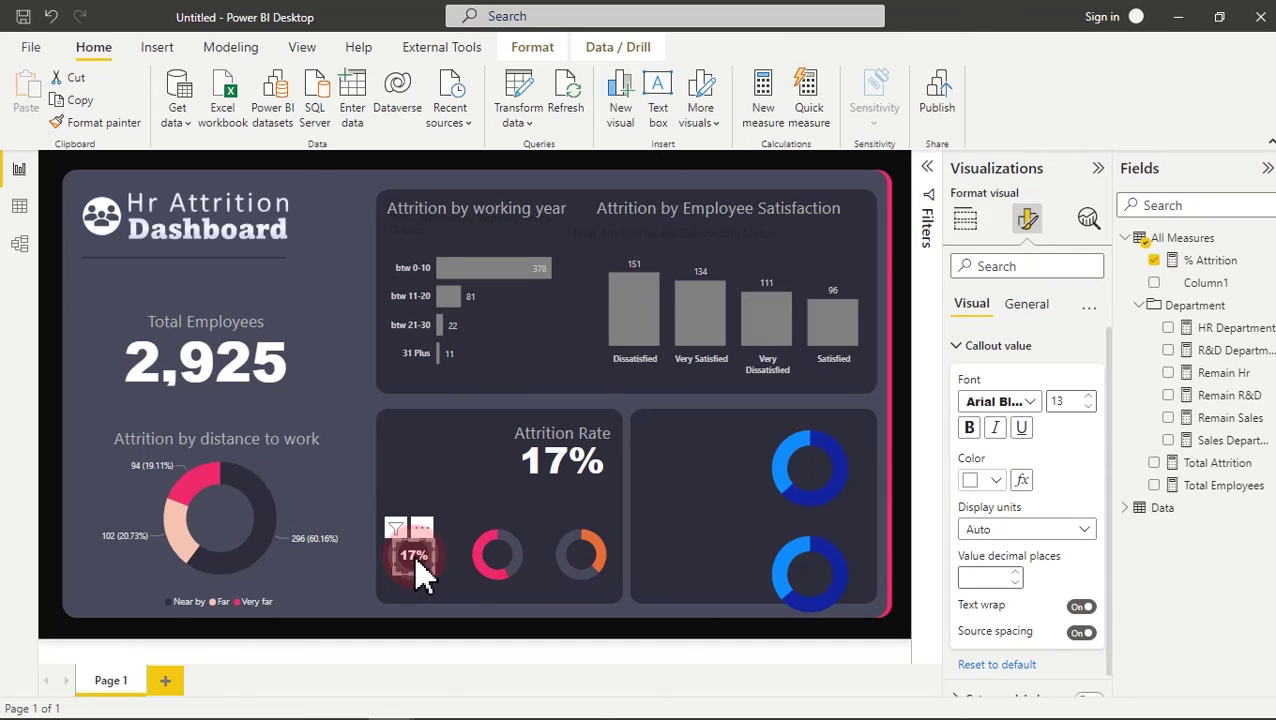
# - Set the callout value color of the small card in the HR donut to #CCCCCC
pyautogui.click(985, 482)
pyautogui.click(1028, 444)
pyautogui.write('#CCCCCC')
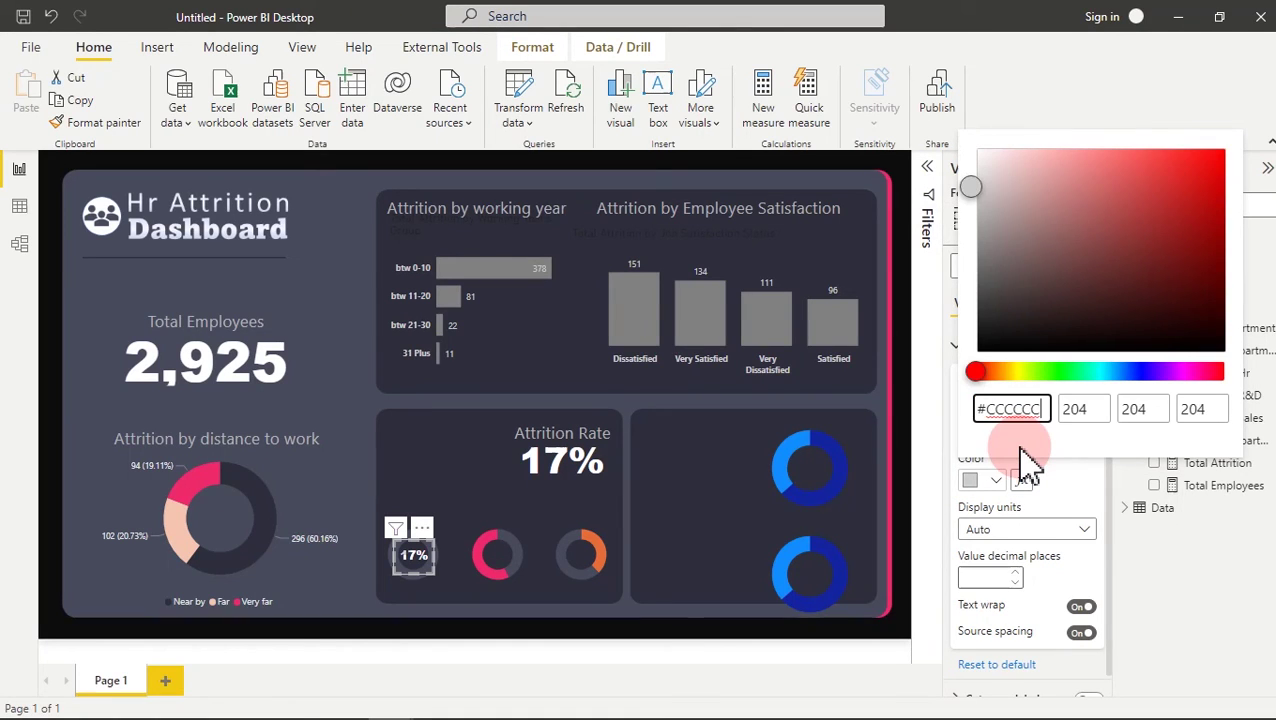
pyautogui.click(420, 562)
# - Duplicate the small percentage card and center the copies inside the R&D and Sales donuts
pyautogui.click(80, 100)
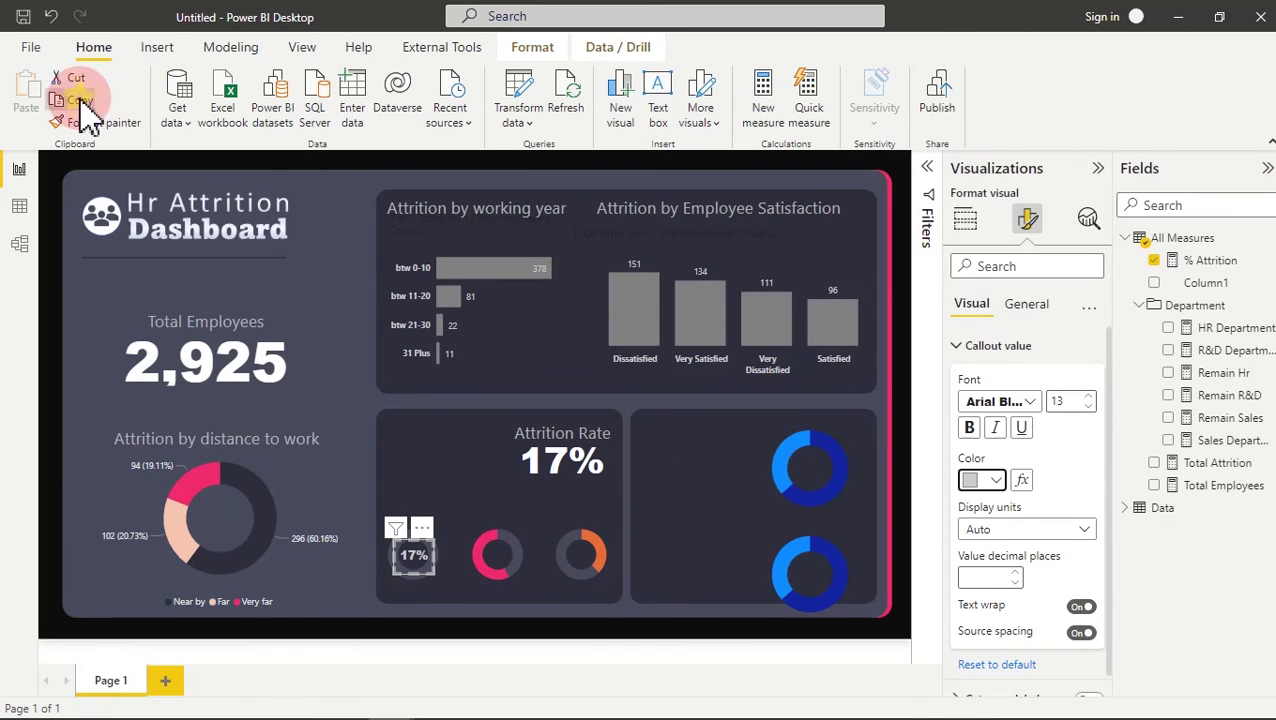
pyautogui.click(27, 98)
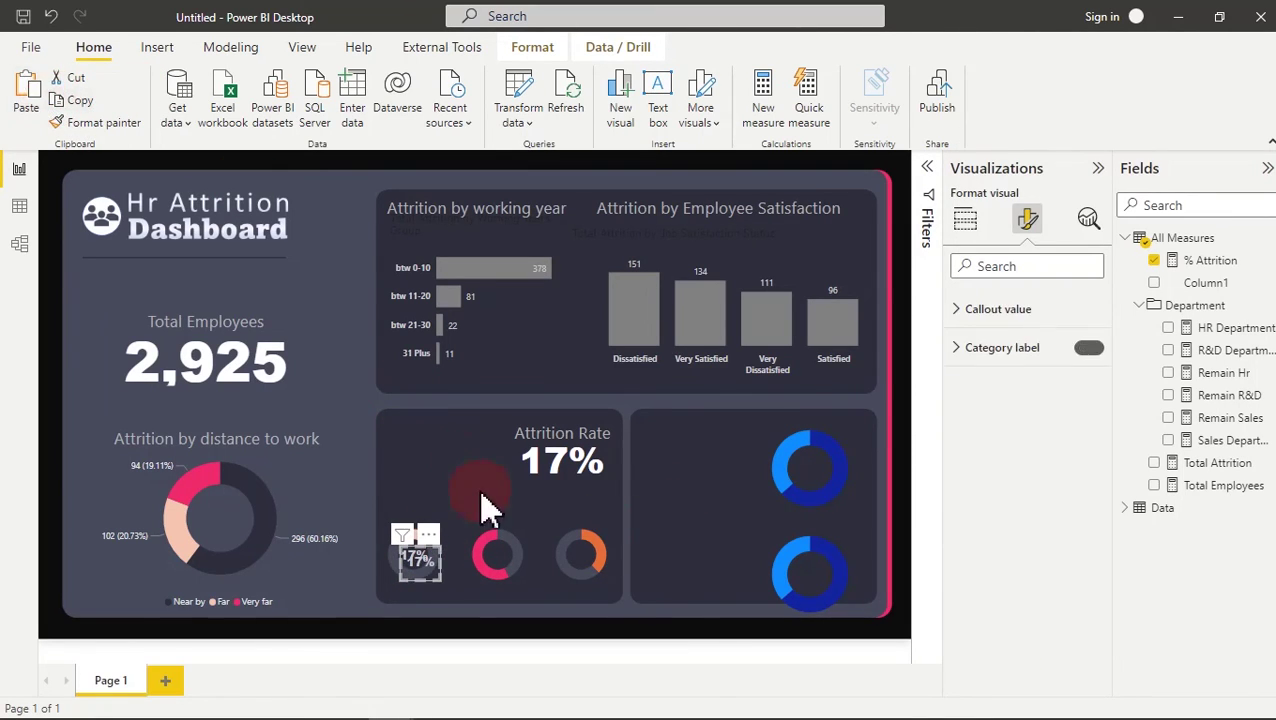
pyautogui.moveTo(427, 549); pyautogui.dragTo(597, 548)
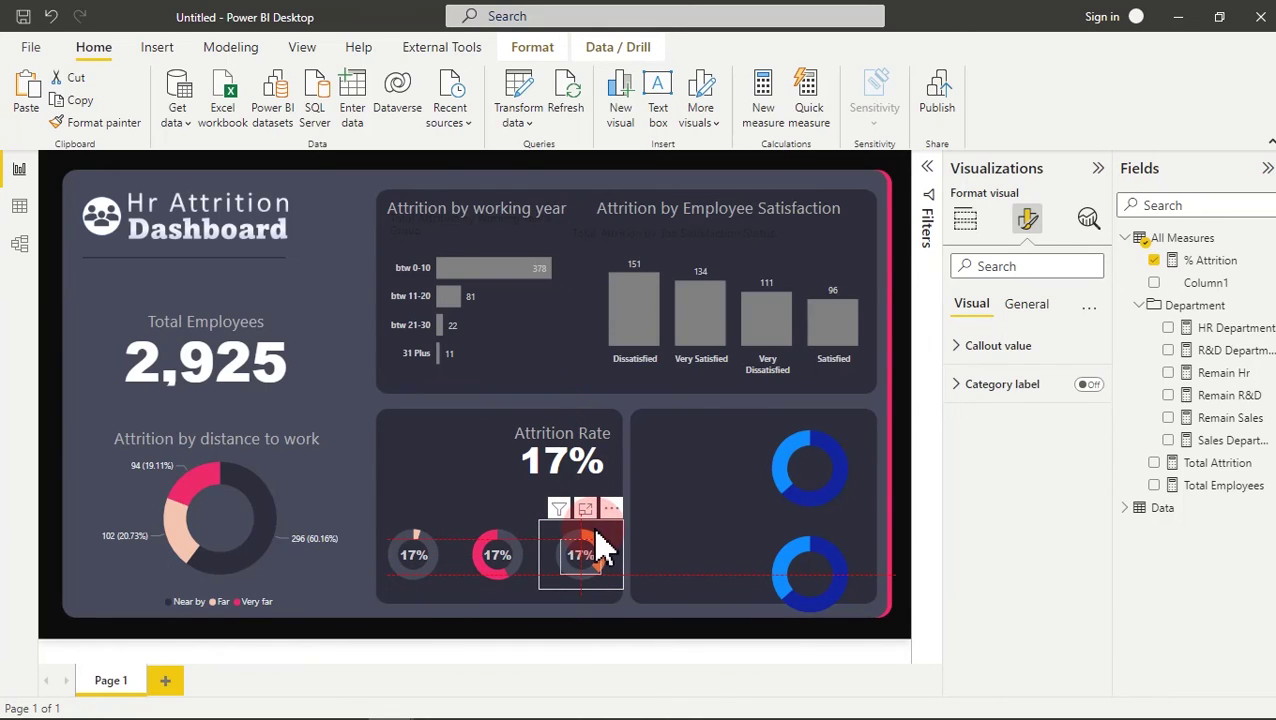
# - Replace the % Attrition field with the HR Department measure in the small card inside the HR donut
pyautogui.moveTo(600, 545); pyautogui.dragTo(604, 552)
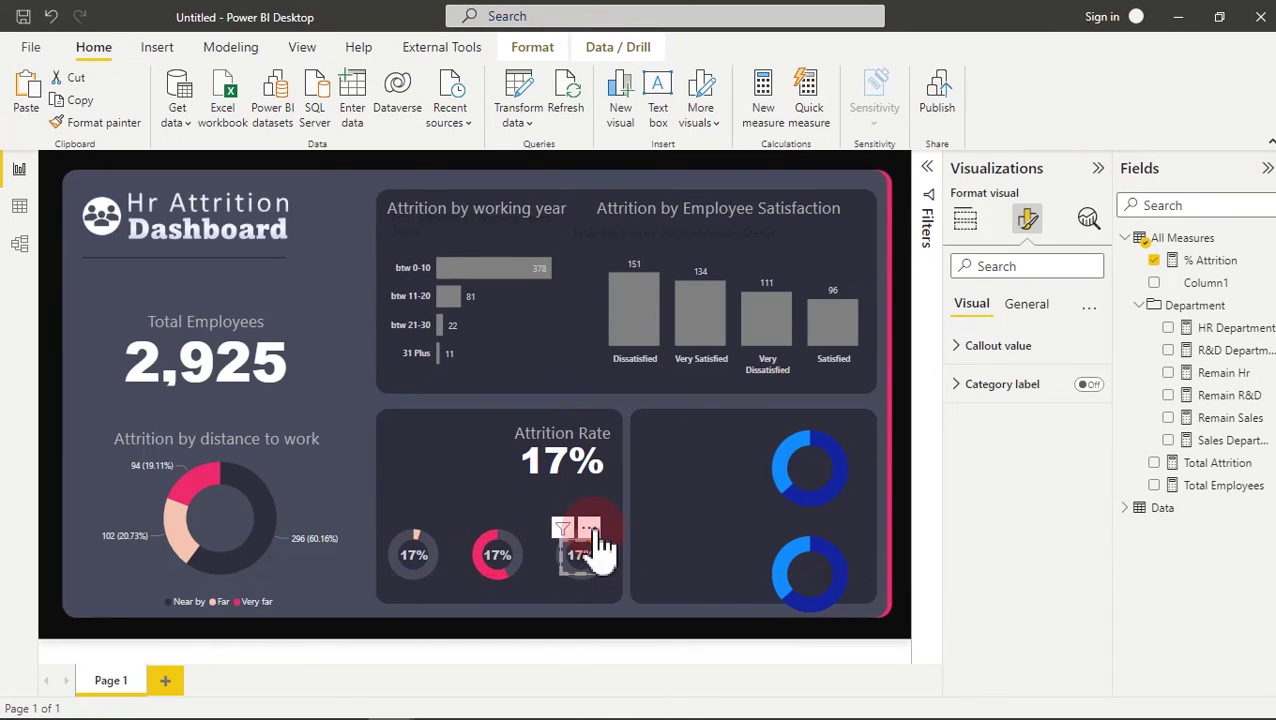
pyautogui.click(415, 575)
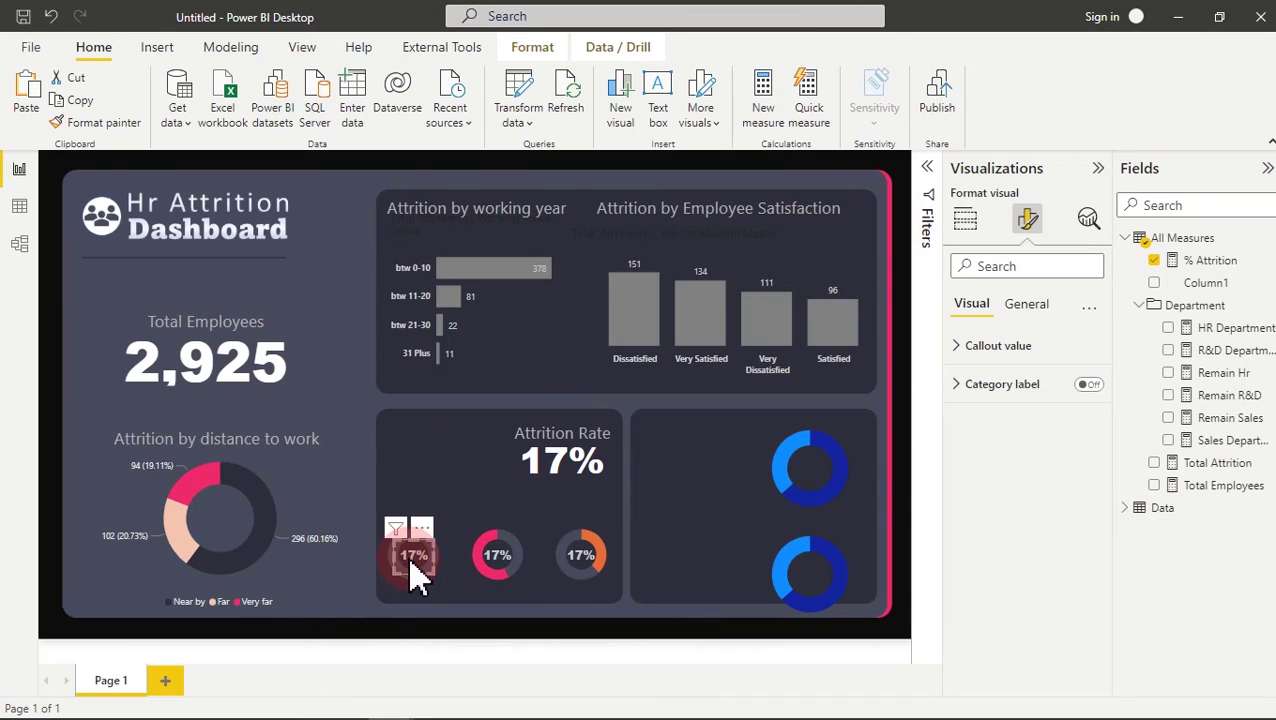
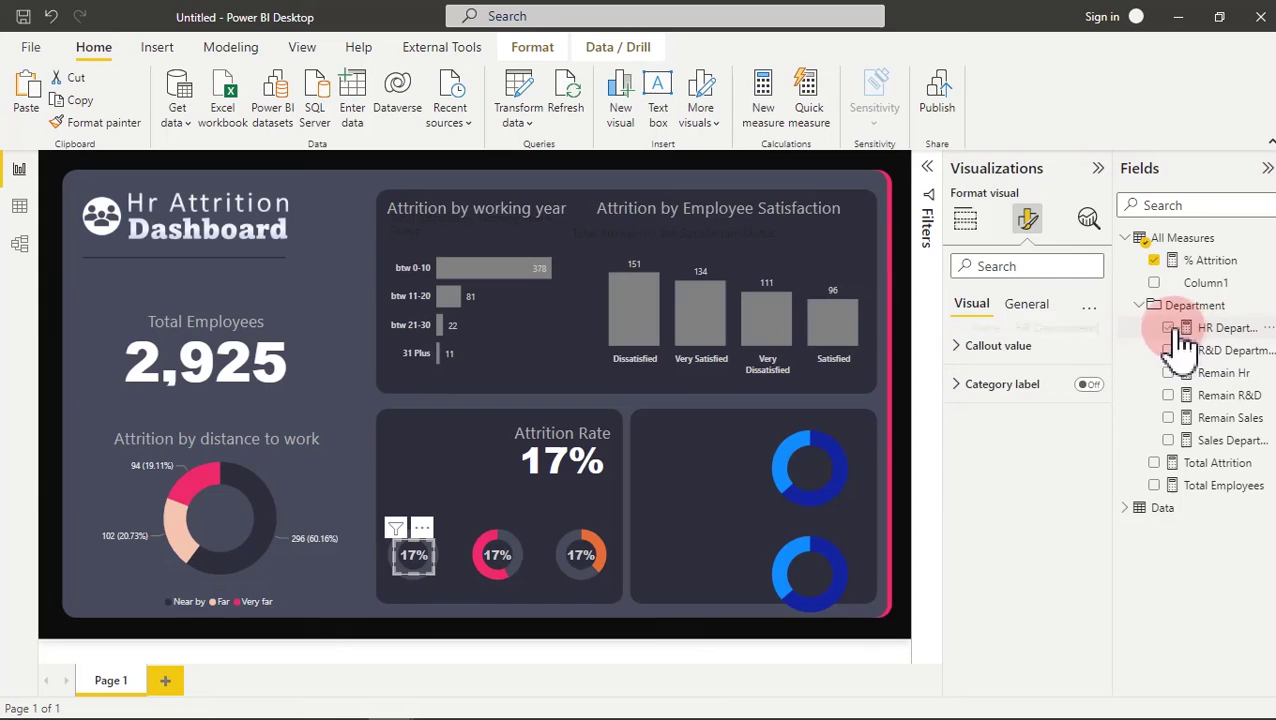
pyautogui.click(965, 220)
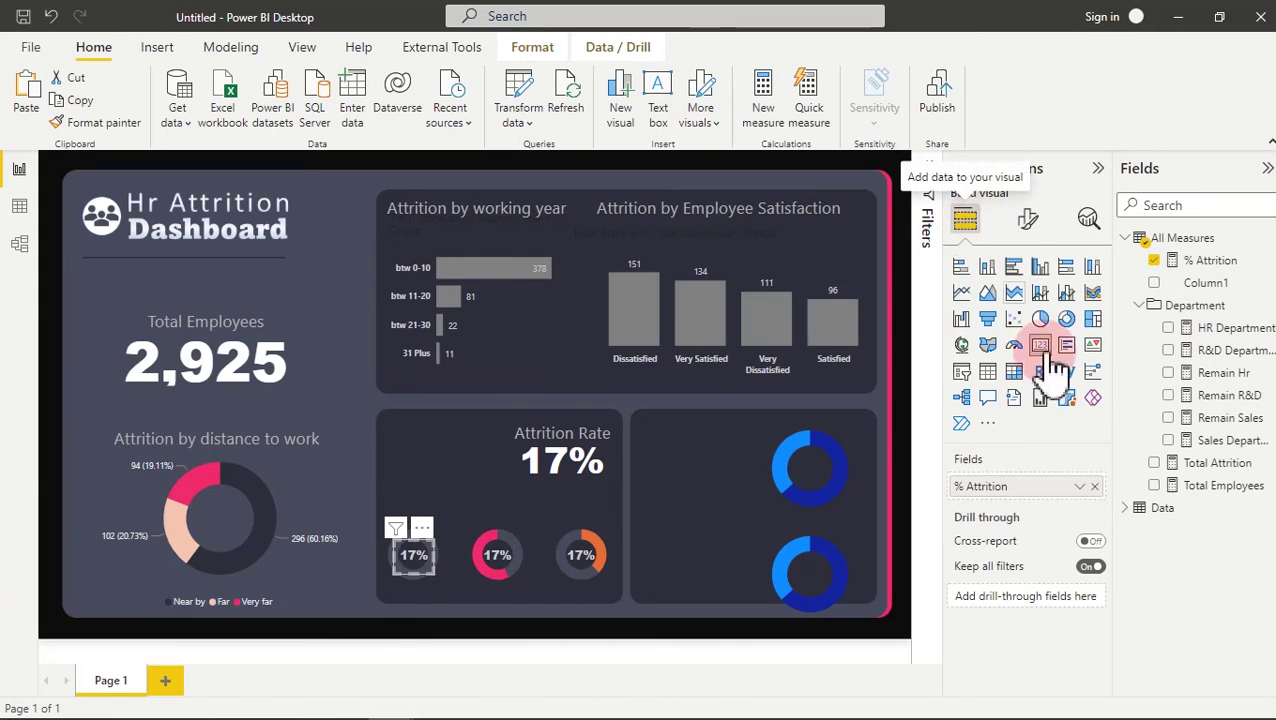
pyautogui.click(1094, 486)
pyautogui.click(1170, 330)
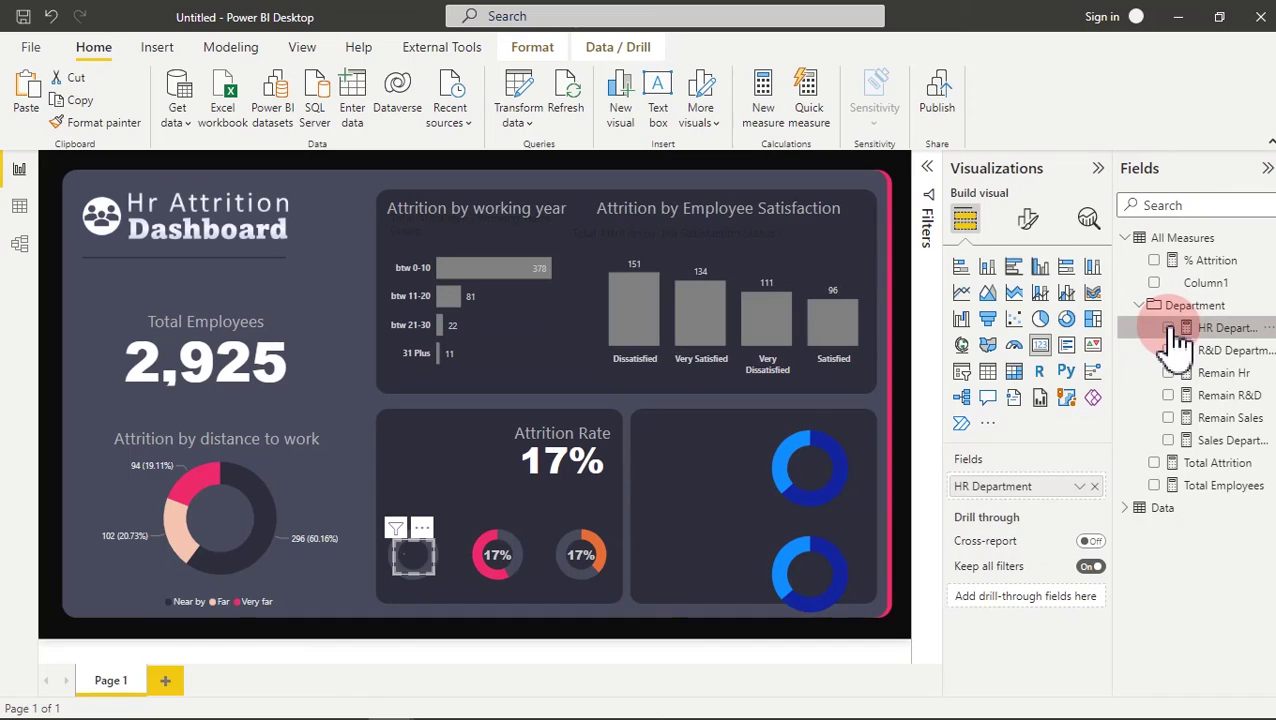
# - Replace % Attrition with R&D Department in the R&D donut's card and with Sales Department in the Sales donut's card
pyautogui.click(505, 575)
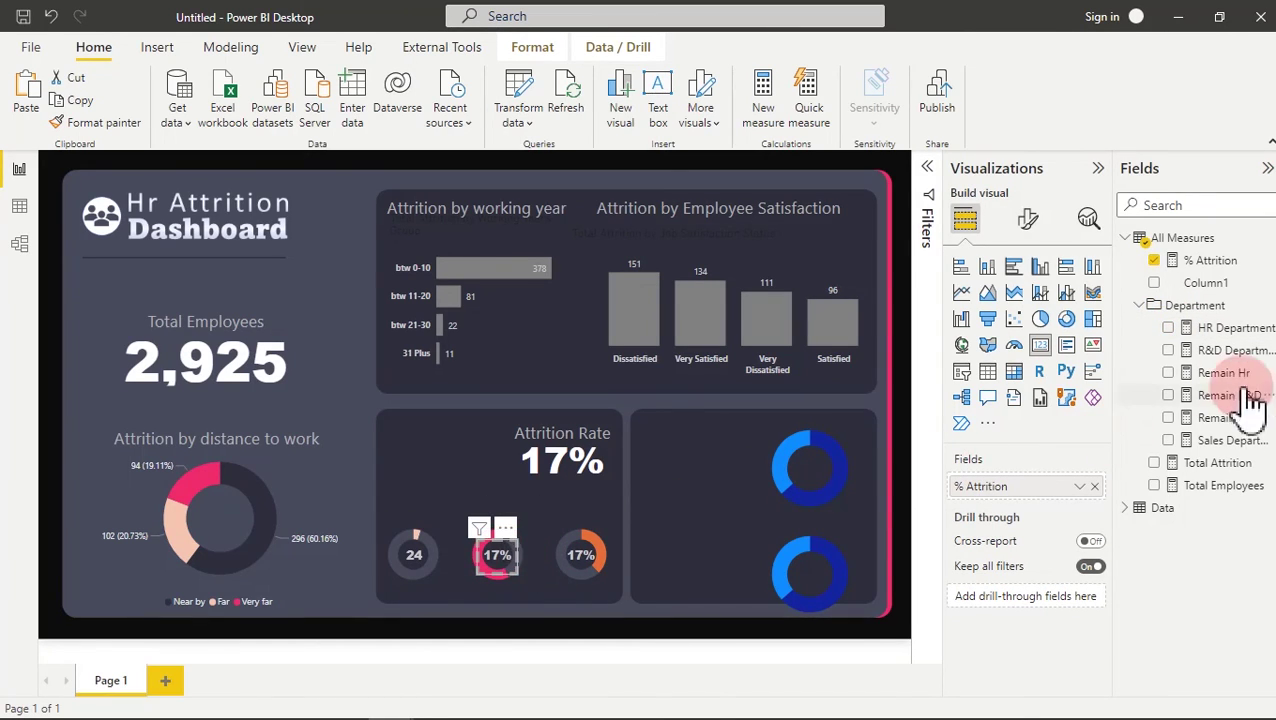
pyautogui.click(1094, 486)
pyautogui.click(1170, 350)
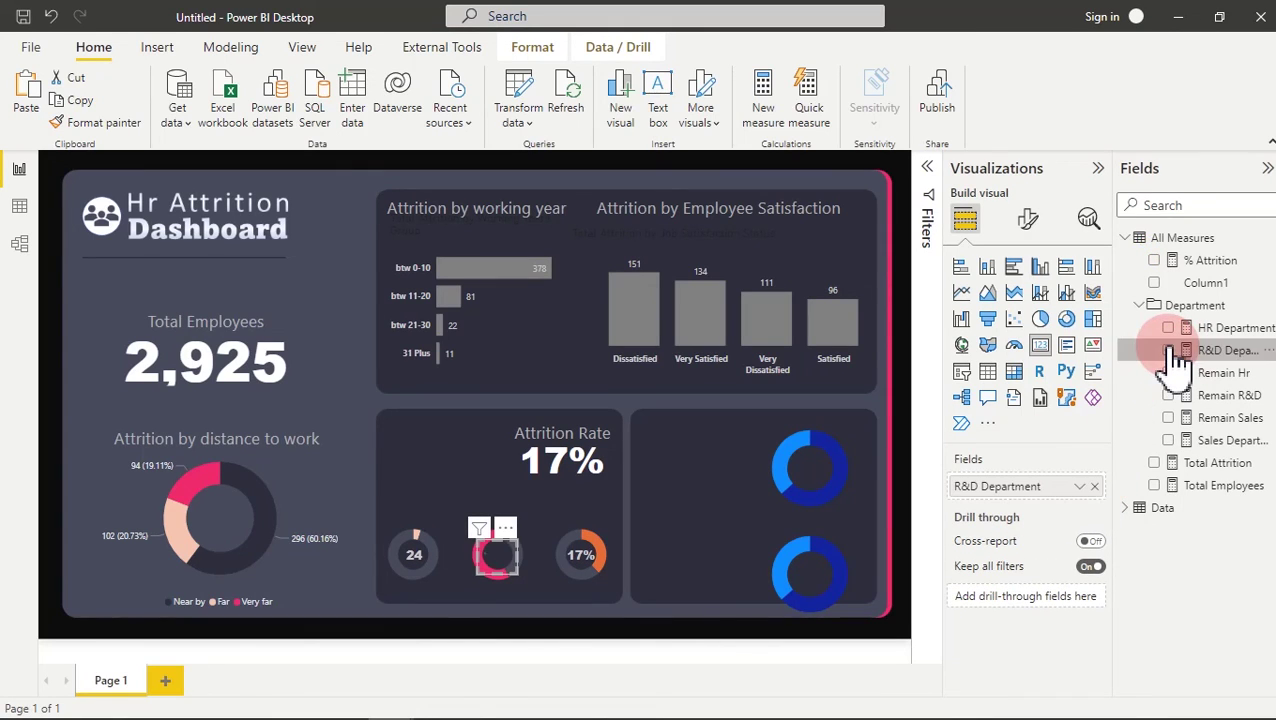
pyautogui.click(597, 572)
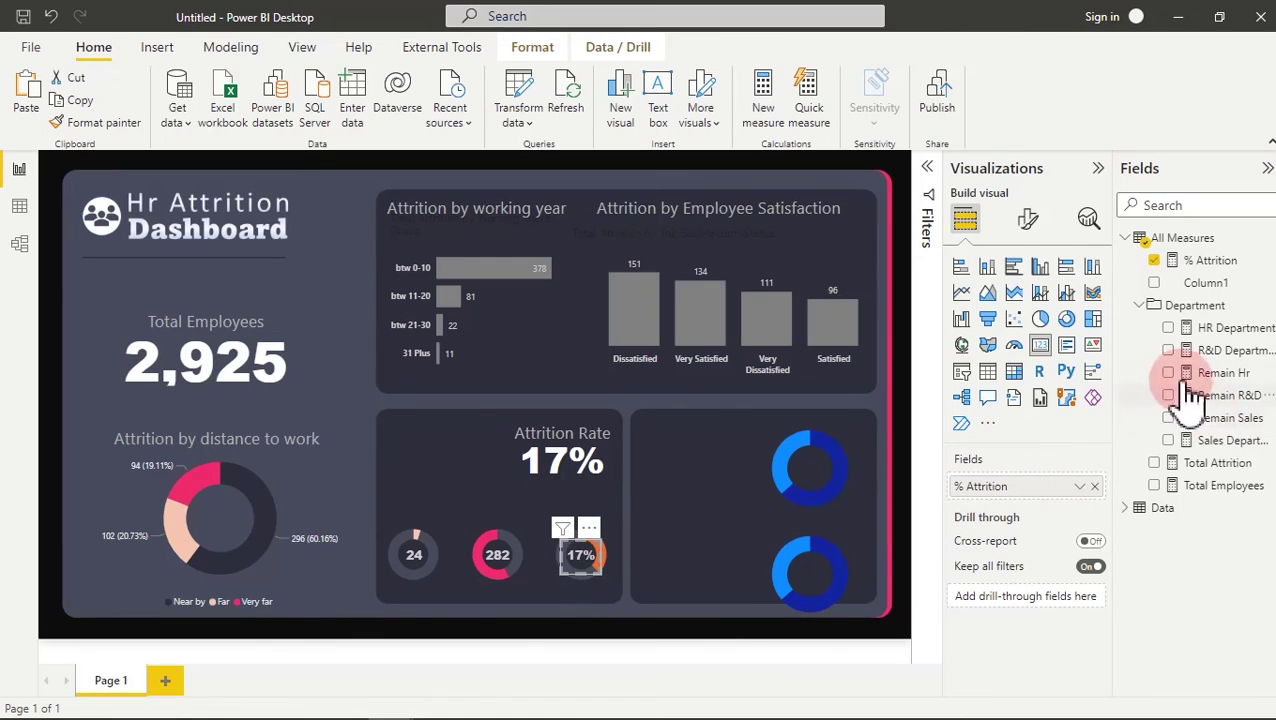
pyautogui.click(1094, 486)
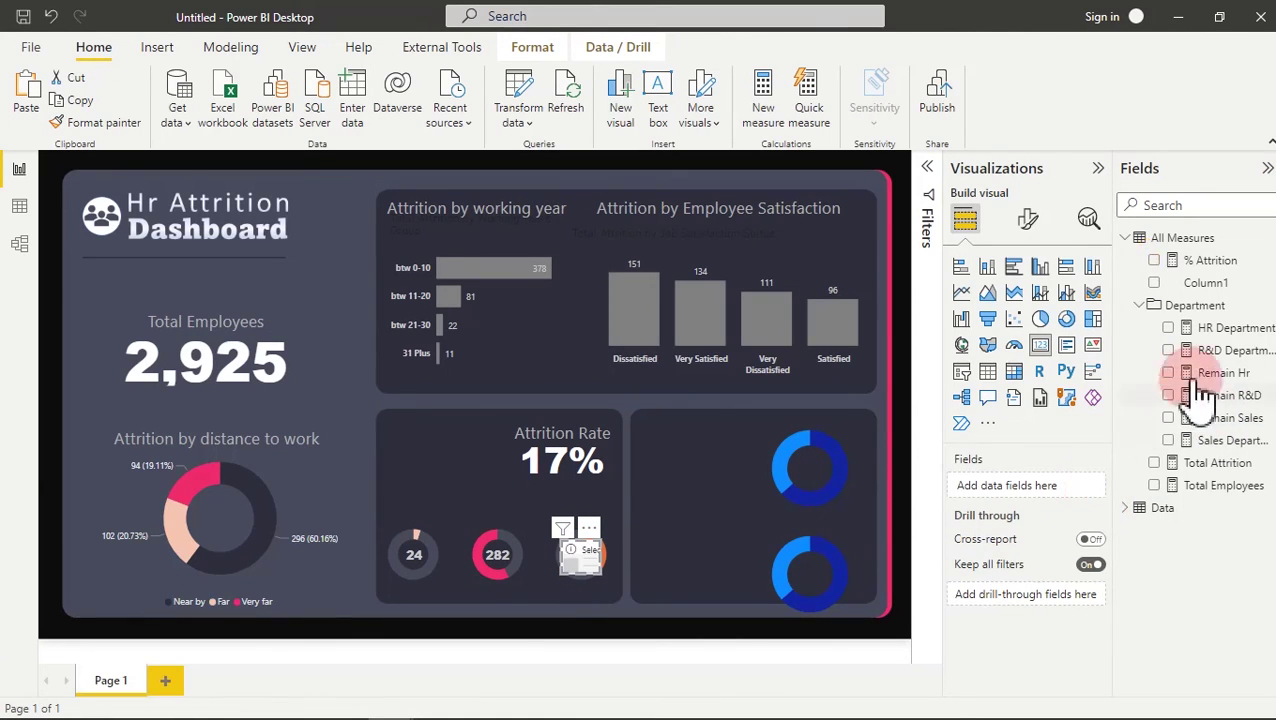
pyautogui.click(1170, 442)
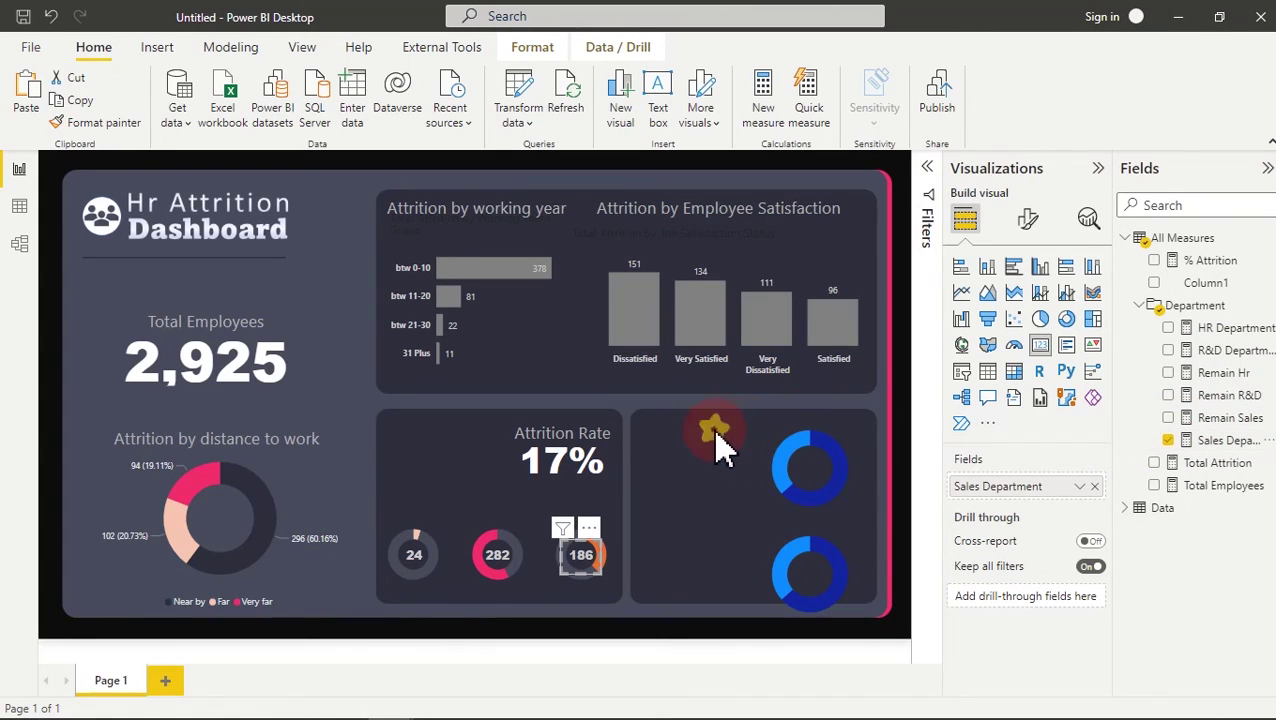
pyautogui.click(715, 440)
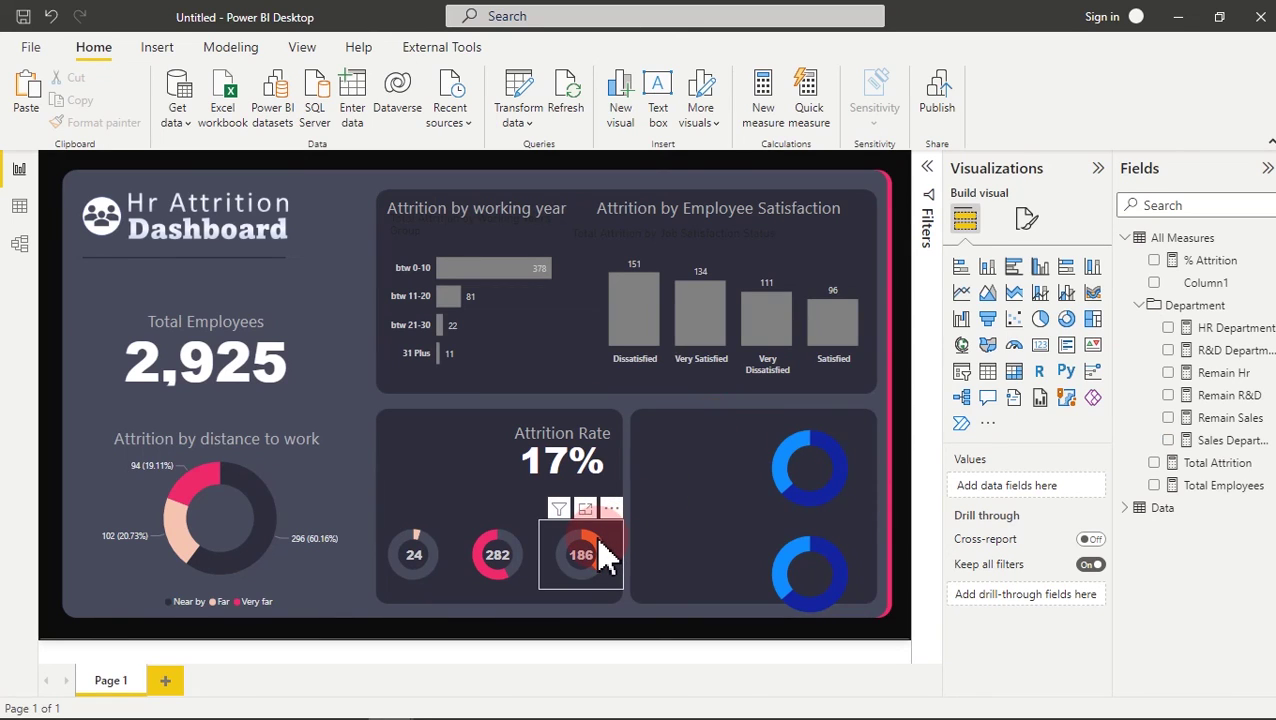
pyautogui.moveTo(603, 556)
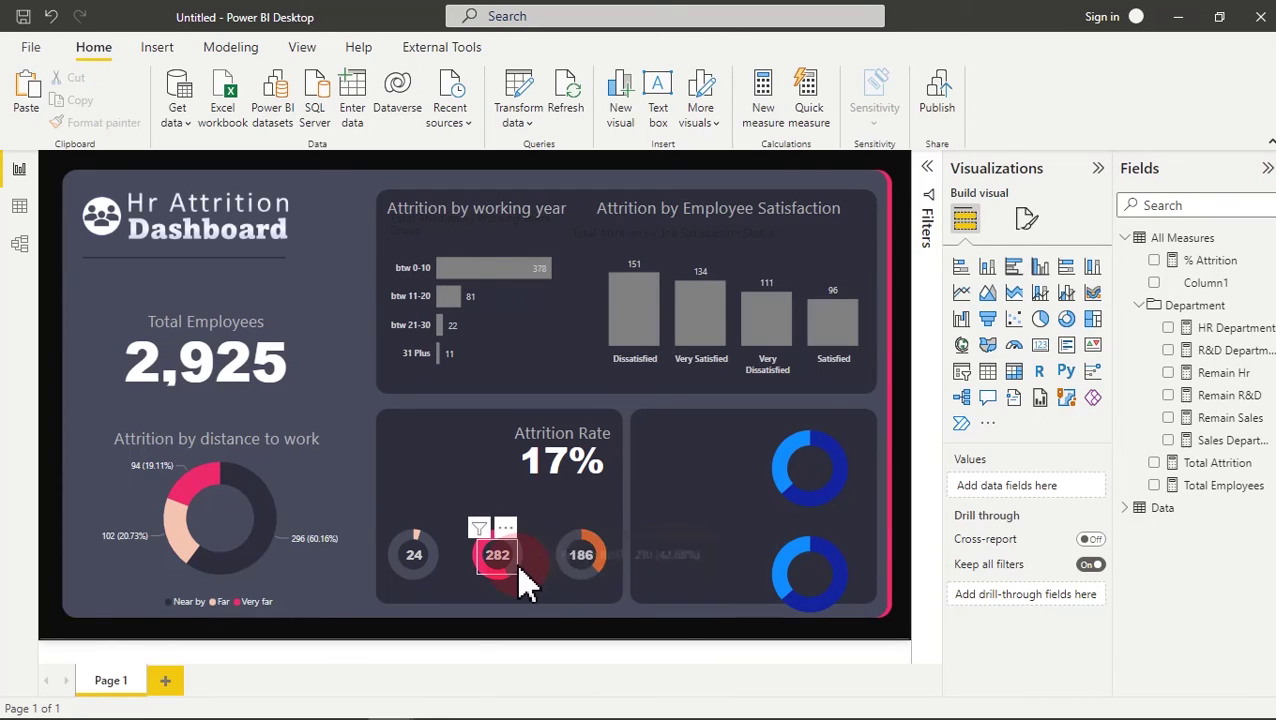
# - Duplicate the Attrition Rate text box and place the copy beneath the HR donut
pyautogui.click(540, 432)
pyautogui.click(572, 410)
pyautogui.click(575, 415)
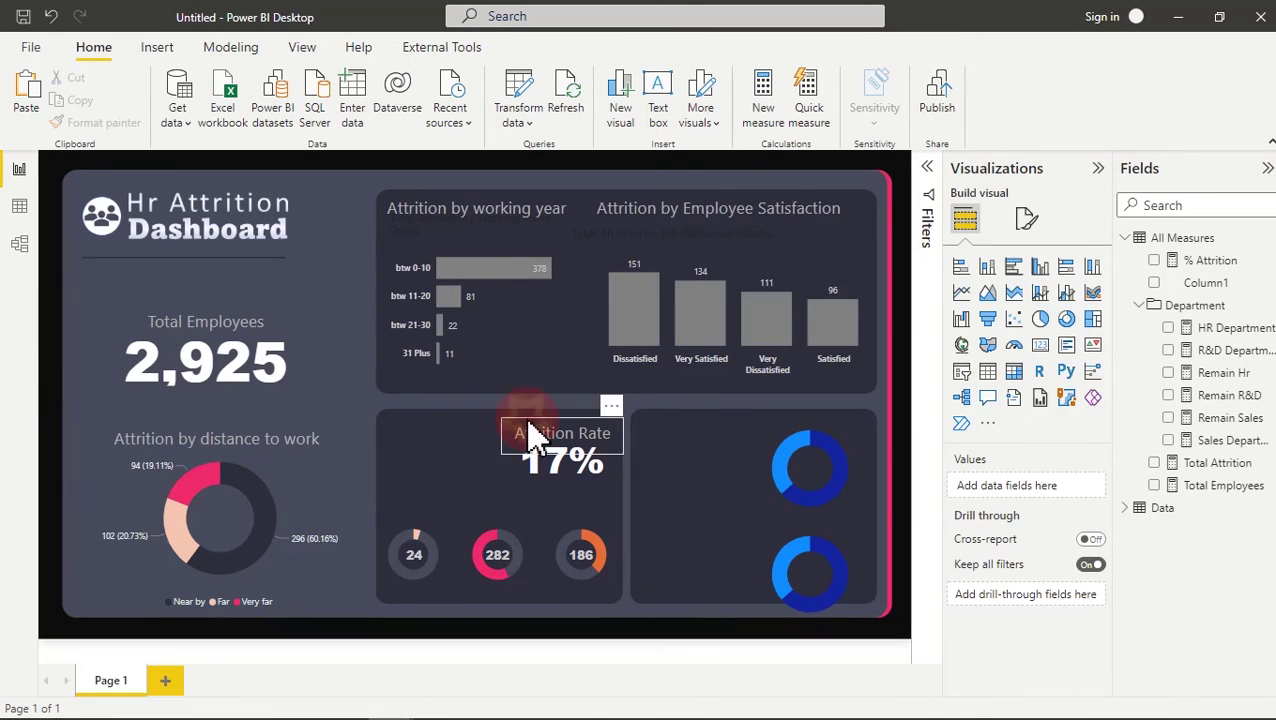
pyautogui.click(533, 432)
pyautogui.click(80, 102)
pyautogui.click(30, 95)
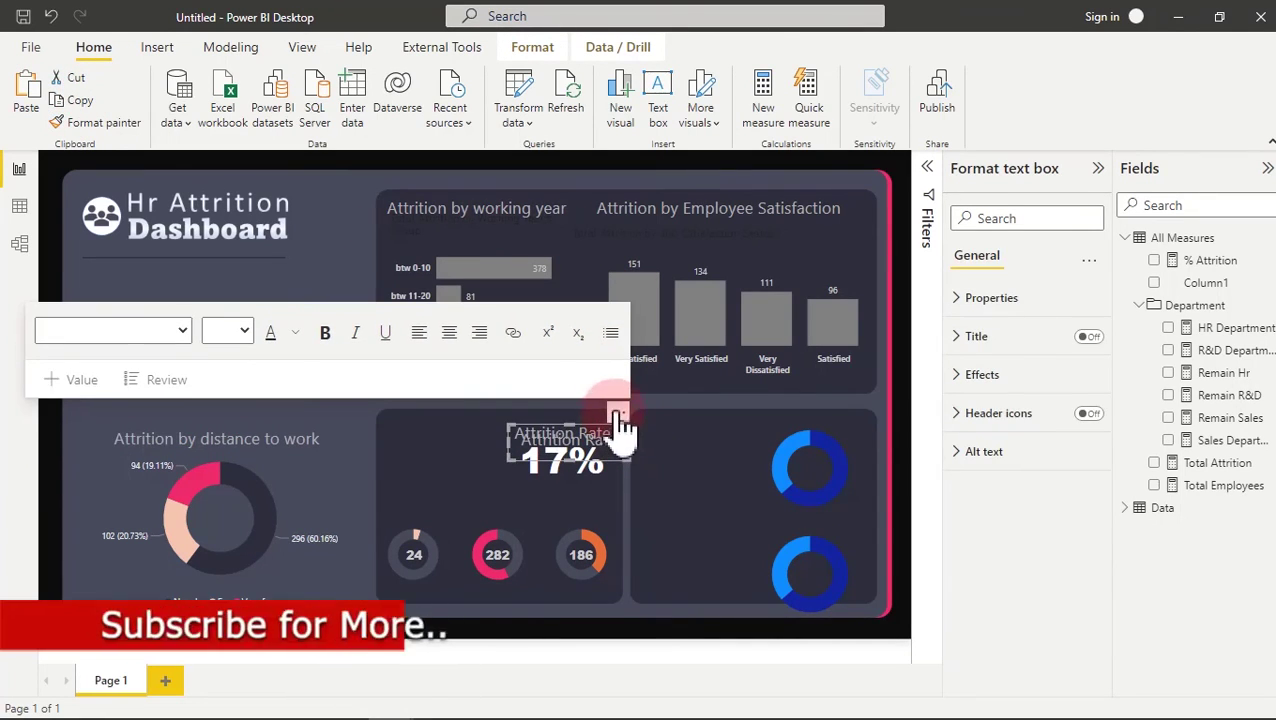
pyautogui.moveTo(565, 445); pyautogui.dragTo(484, 578)
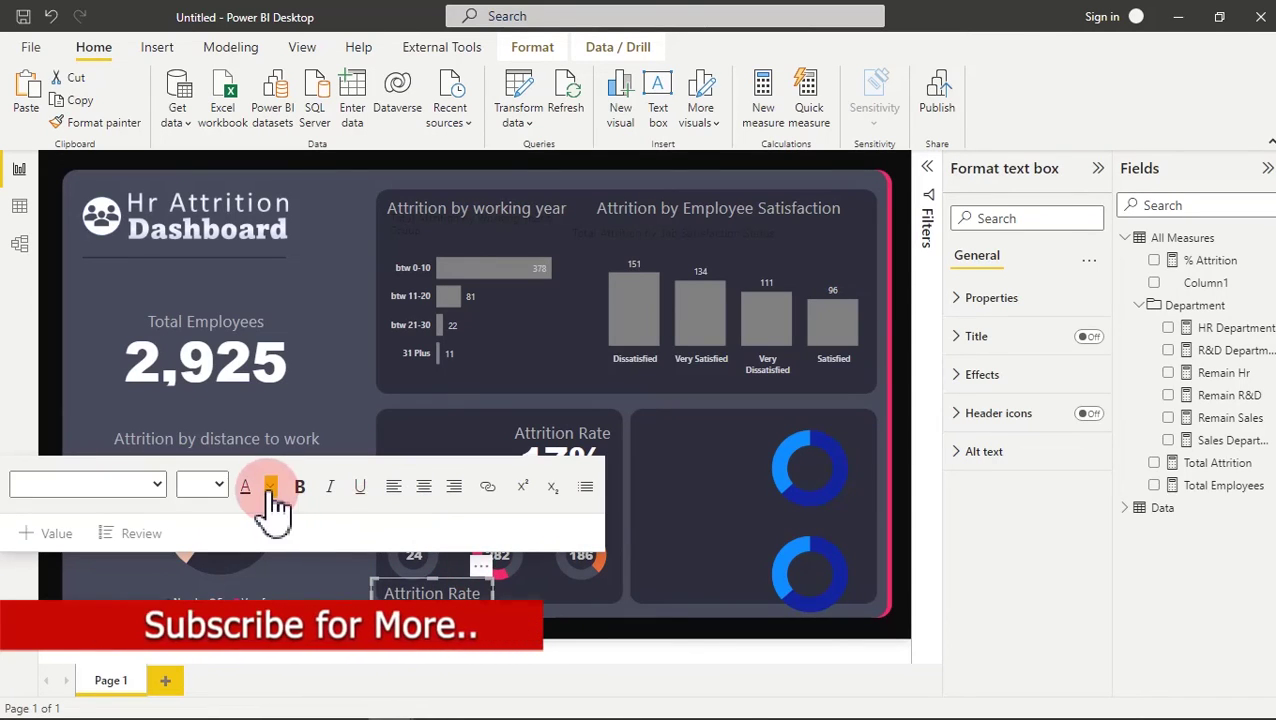
# - Change the copied label's text to HR at font size 12, then narrow the box and center it under the HR donut
pyautogui.click(430, 592)
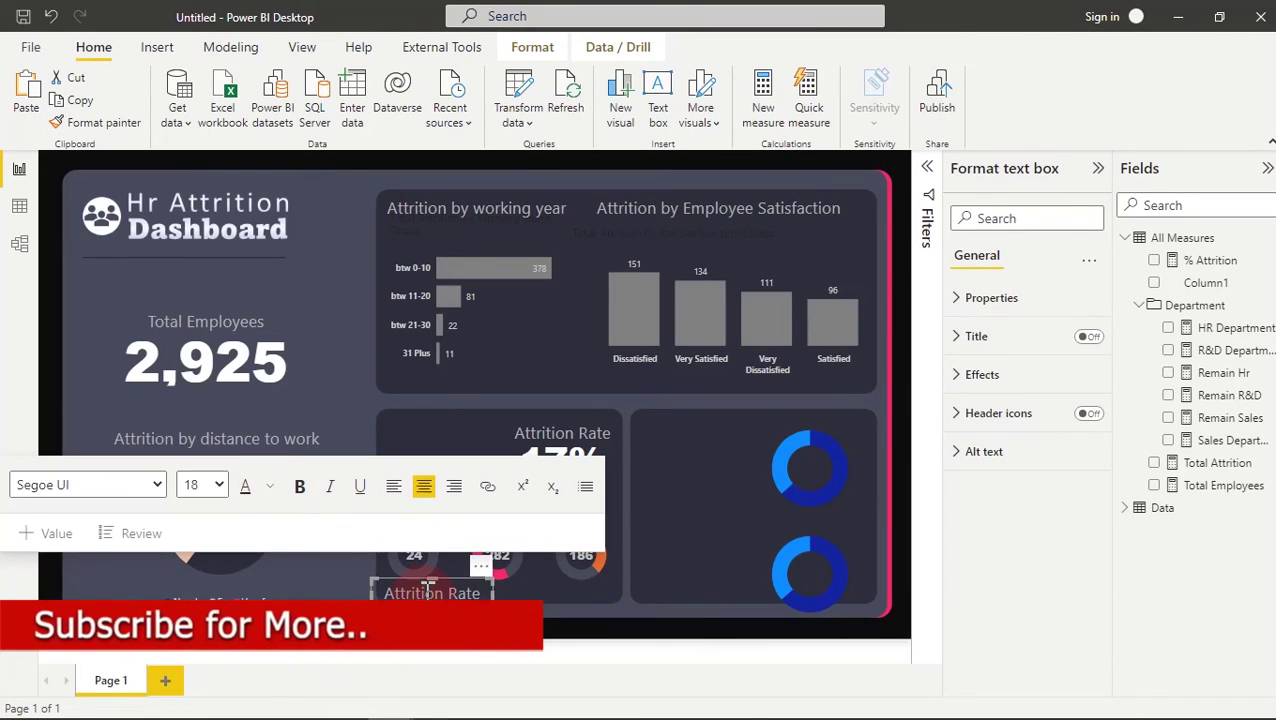
pyautogui.hotkey('ctrl', 'a')
pyautogui.click(218, 487)
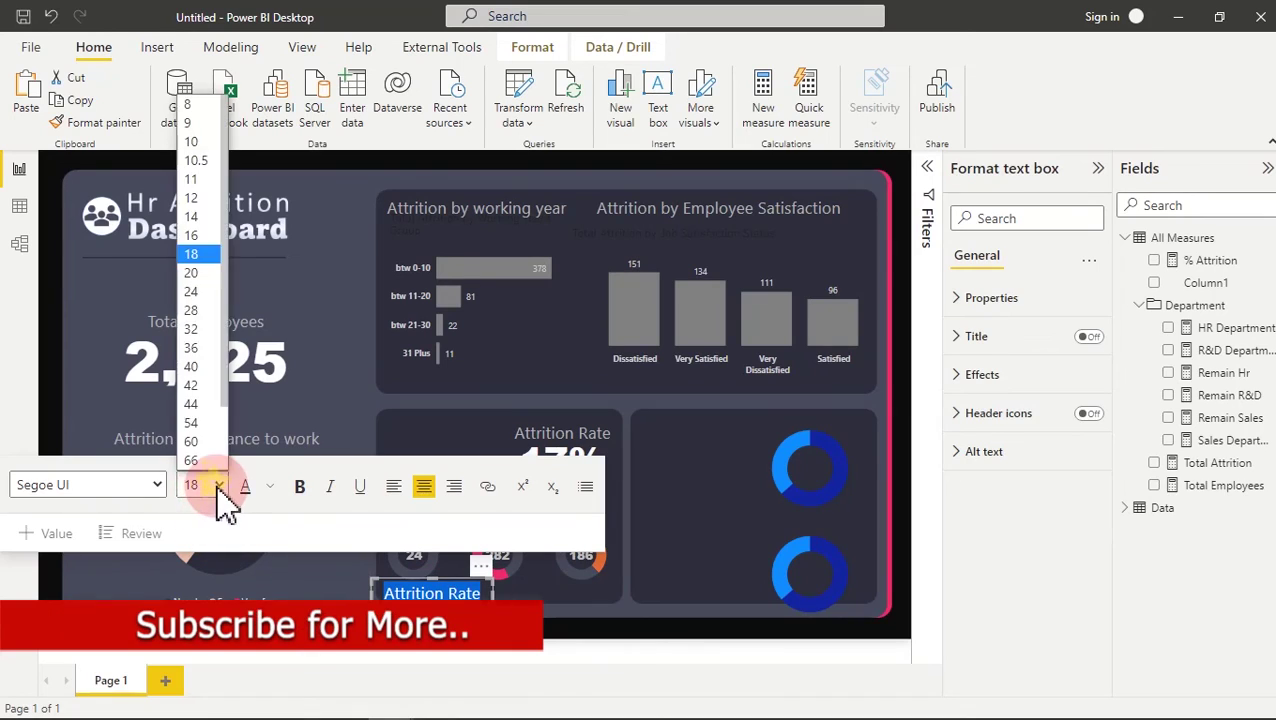
pyautogui.click(191, 197)
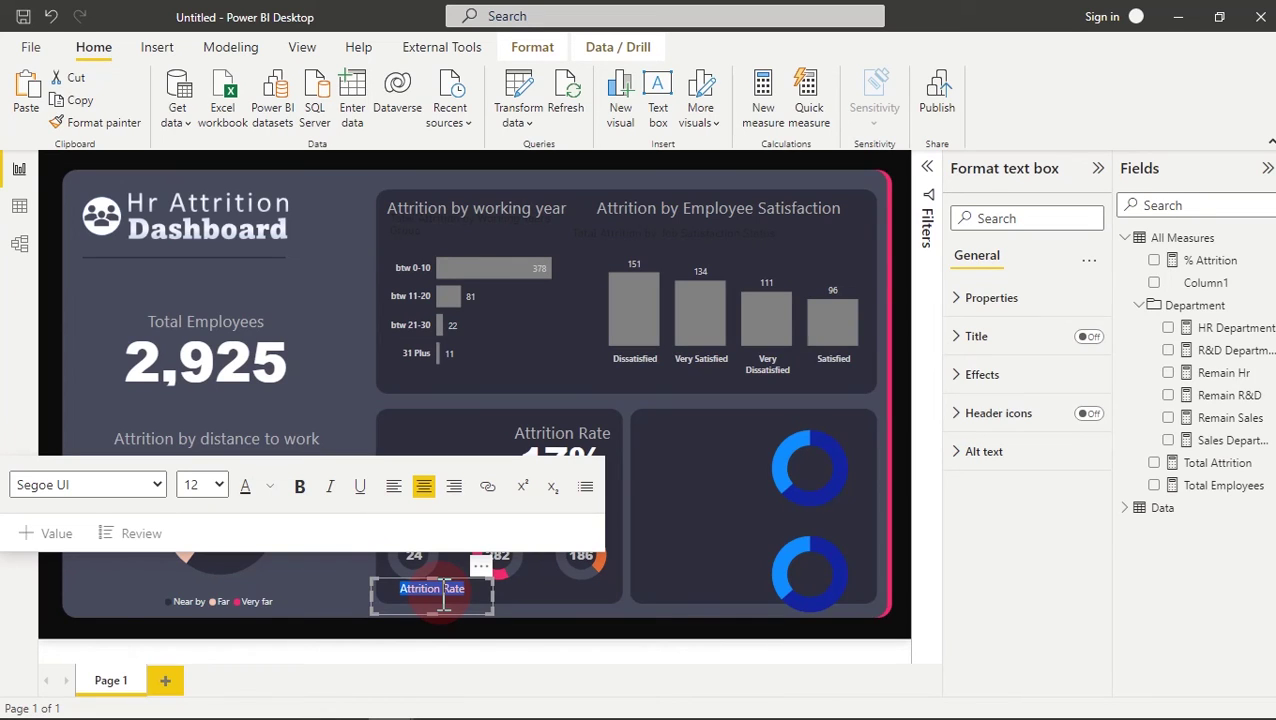
pyautogui.write('HR')
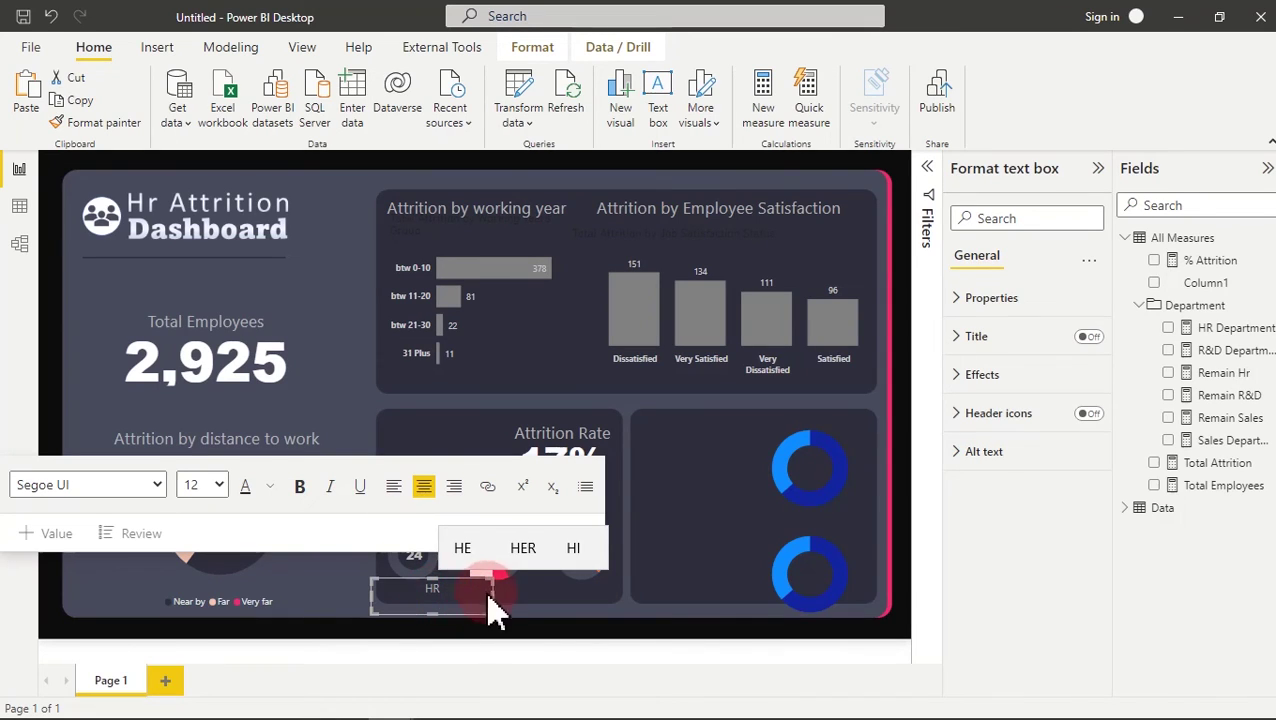
pyautogui.moveTo(494, 597); pyautogui.dragTo(424, 592)
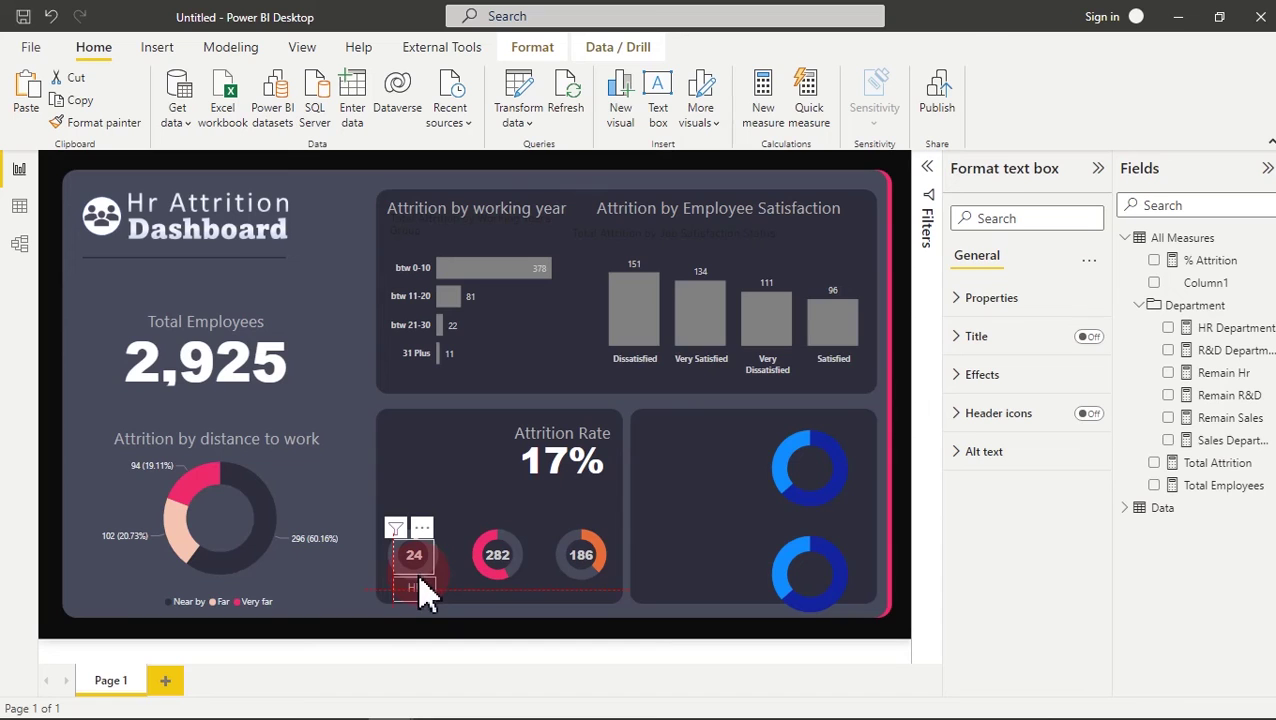
pyautogui.moveTo(424, 592); pyautogui.dragTo(421, 592)
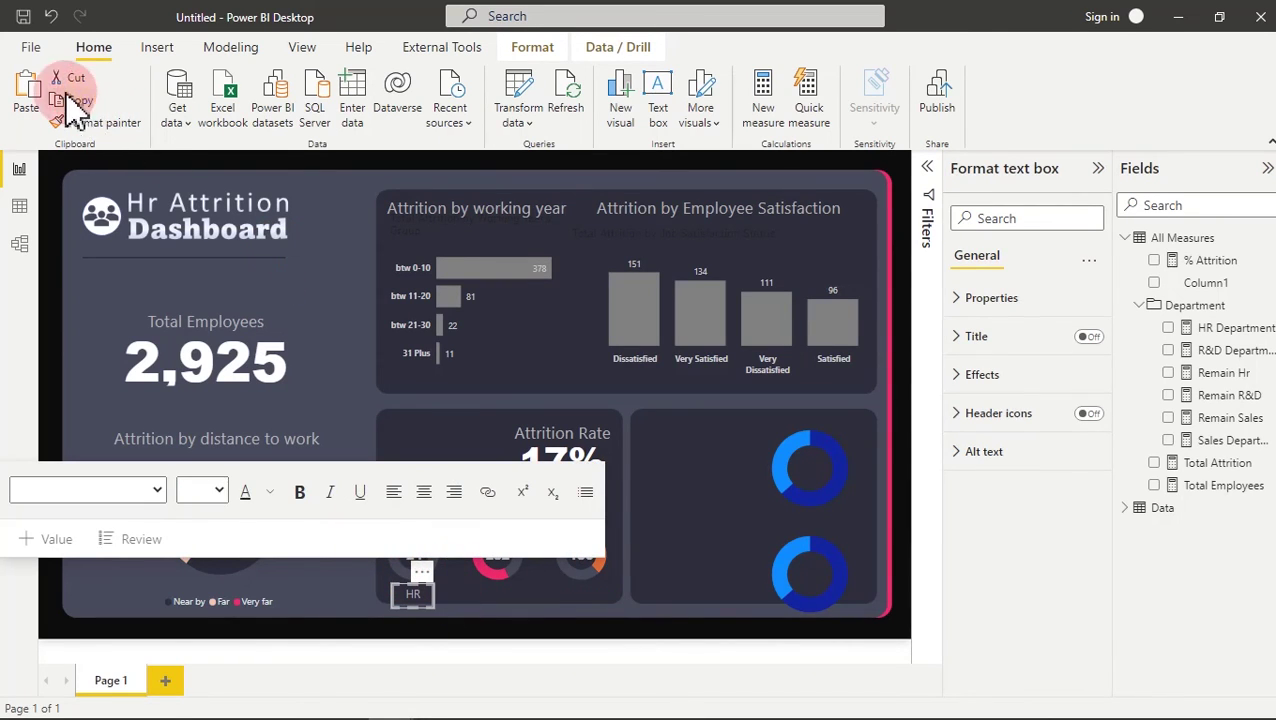
# - Duplicate the HR label beneath the other two department donuts and change the copies' text to R&D and Sales
pyautogui.click(33, 100)
pyautogui.moveTo(427, 592); pyautogui.dragTo(610, 597)
pyautogui.moveTo(432, 600); pyautogui.dragTo(504, 590)
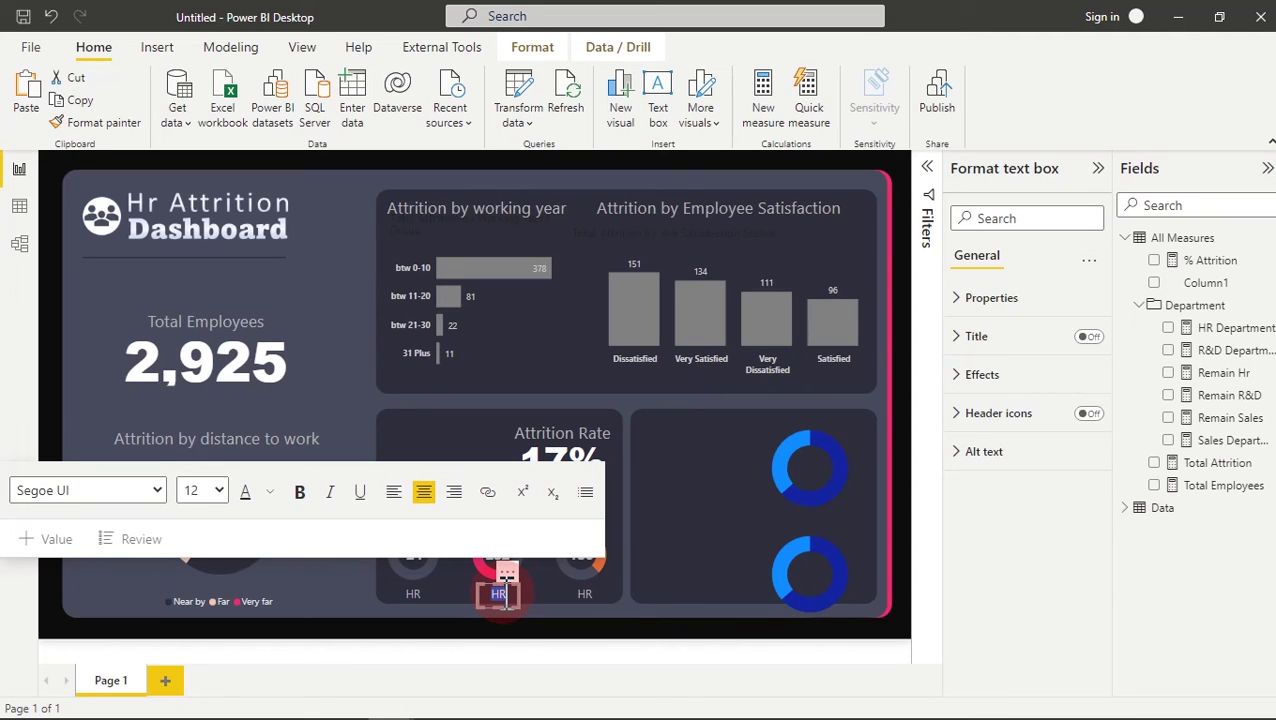
pyautogui.write('&D')
pyautogui.click(588, 595)
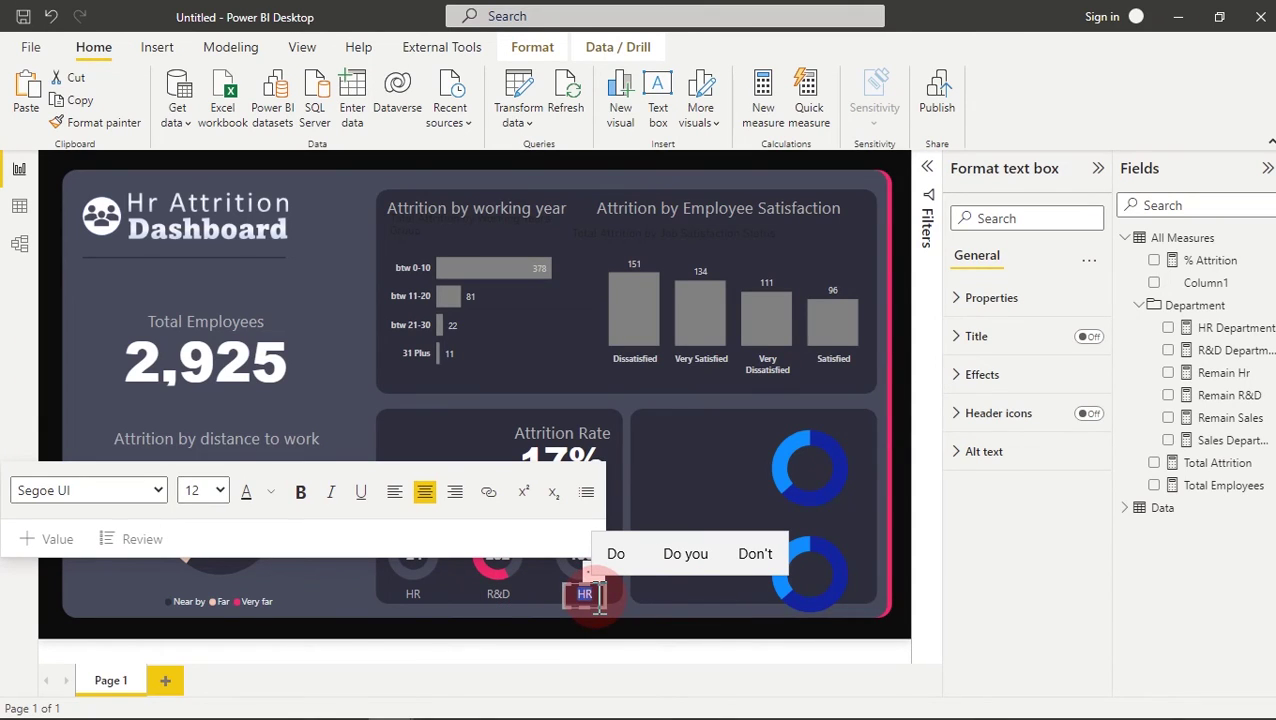
pyautogui.write('Sales')
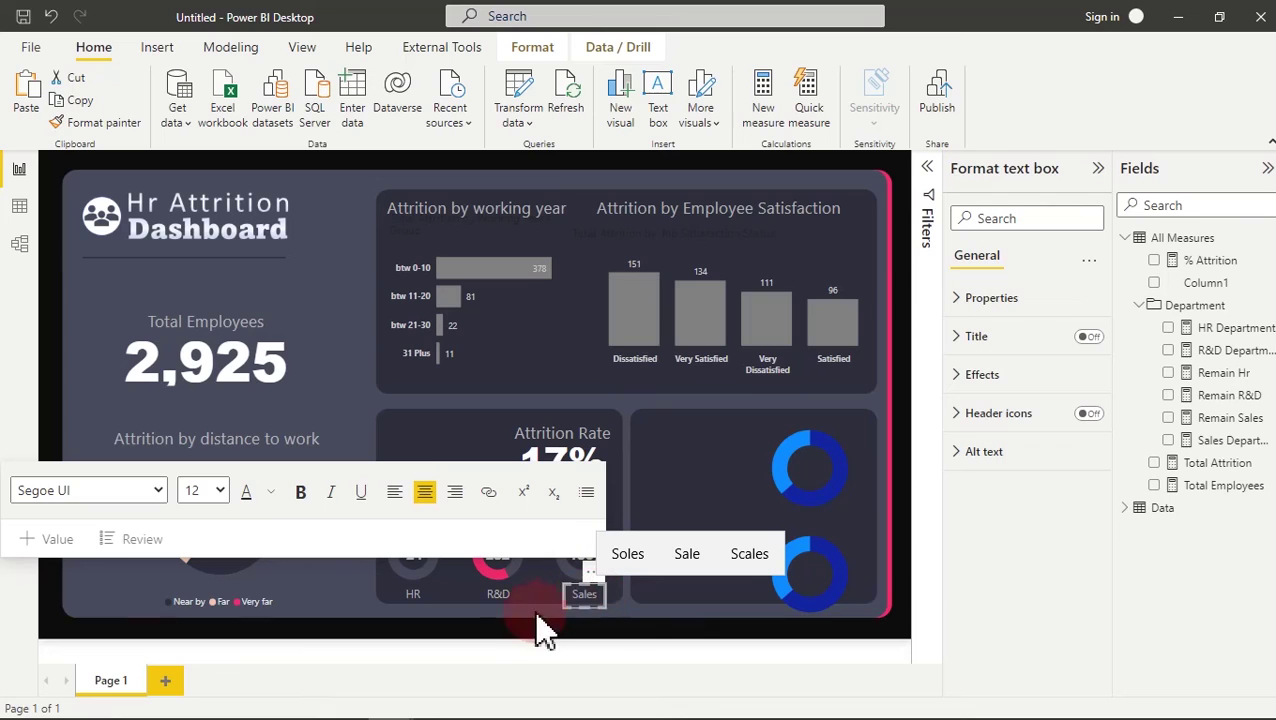
pyautogui.click(512, 643)
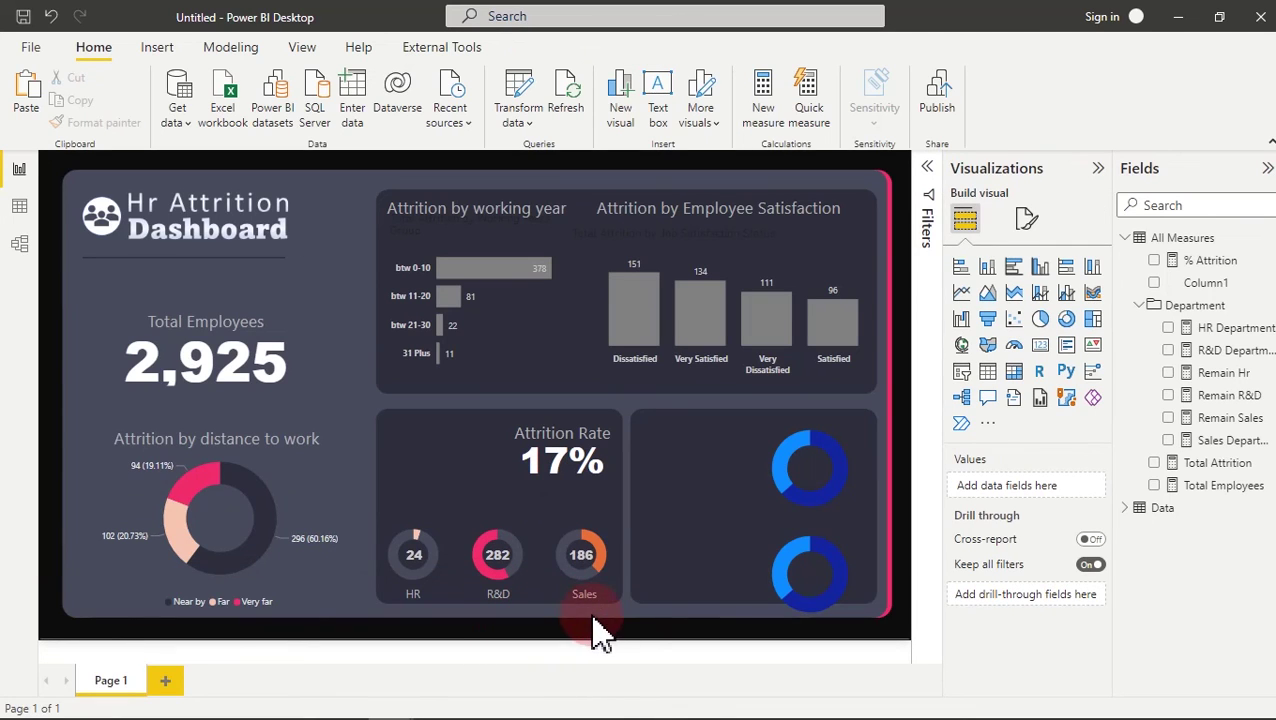
# - Nudge the HR, R&D and Sales labels together slightly upward toward their donuts
pyautogui.moveTo(682, 618); pyautogui.dragTo(366, 556)
pyautogui.press('Up')
pyautogui.press('Up')
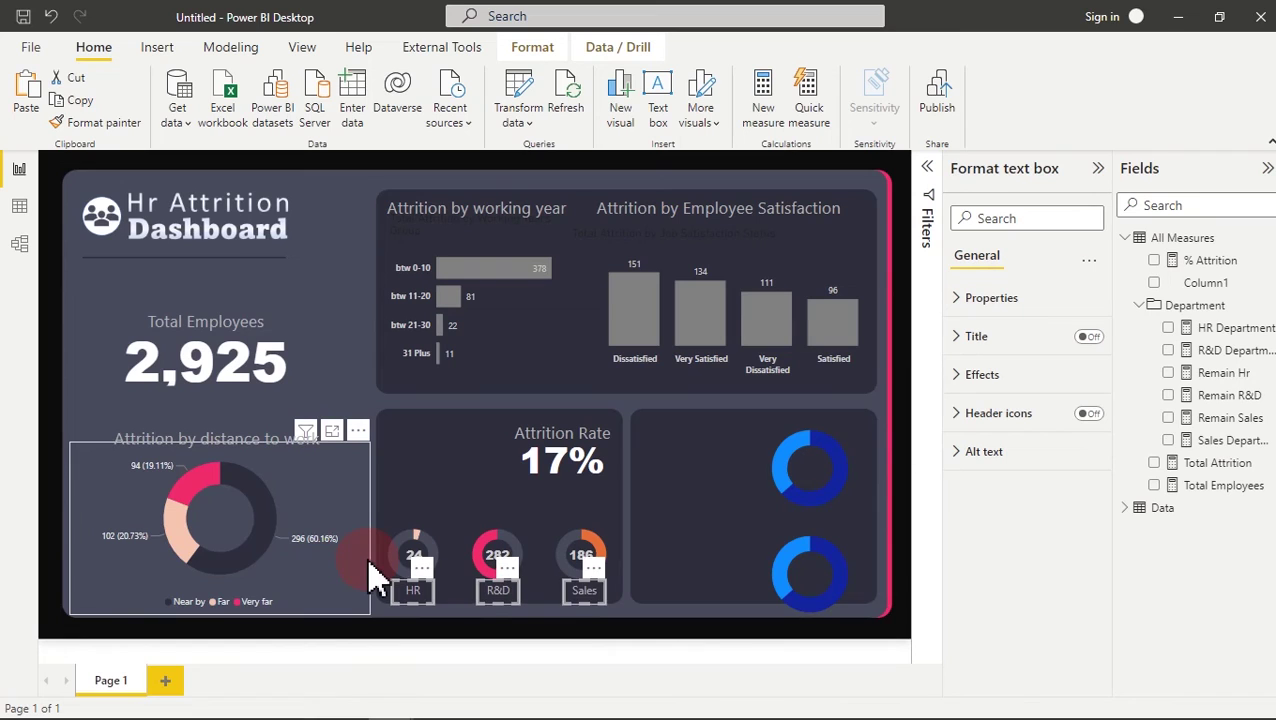
pyautogui.click(455, 487)
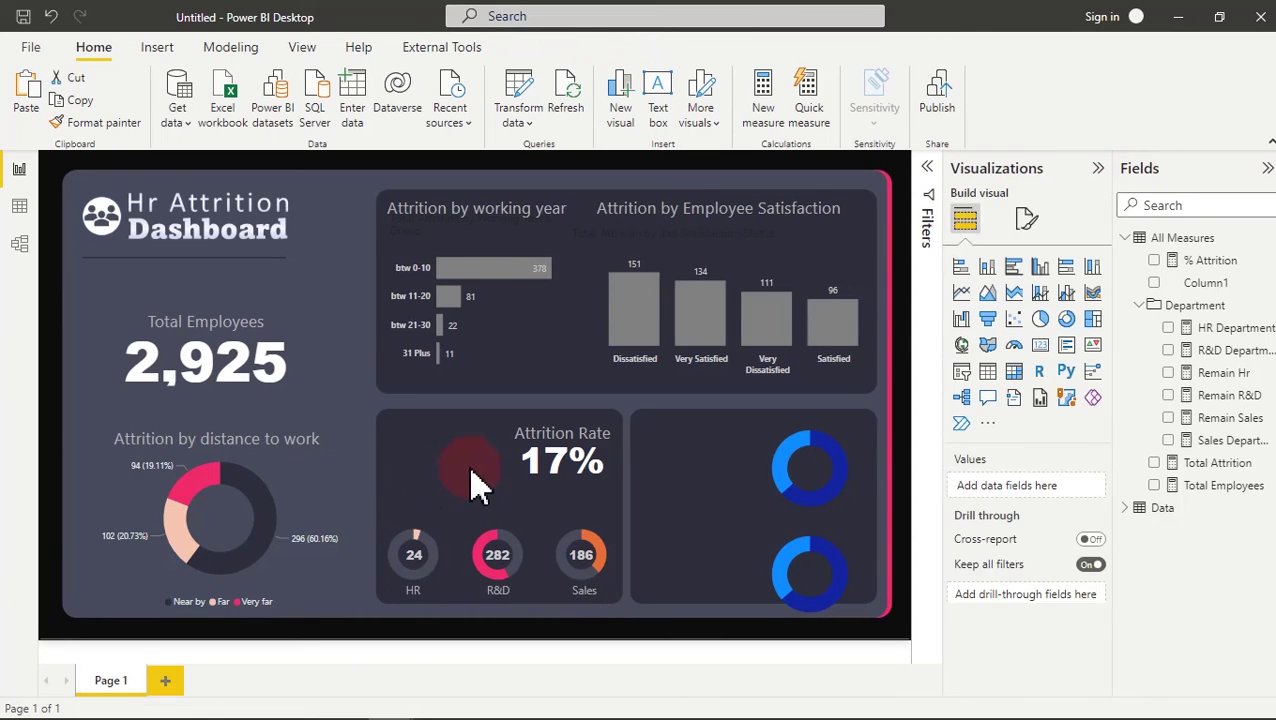
# - Paste another HR label, widen its box and place it above the HR donut, beside the 17% card
pyautogui.click(528, 422)
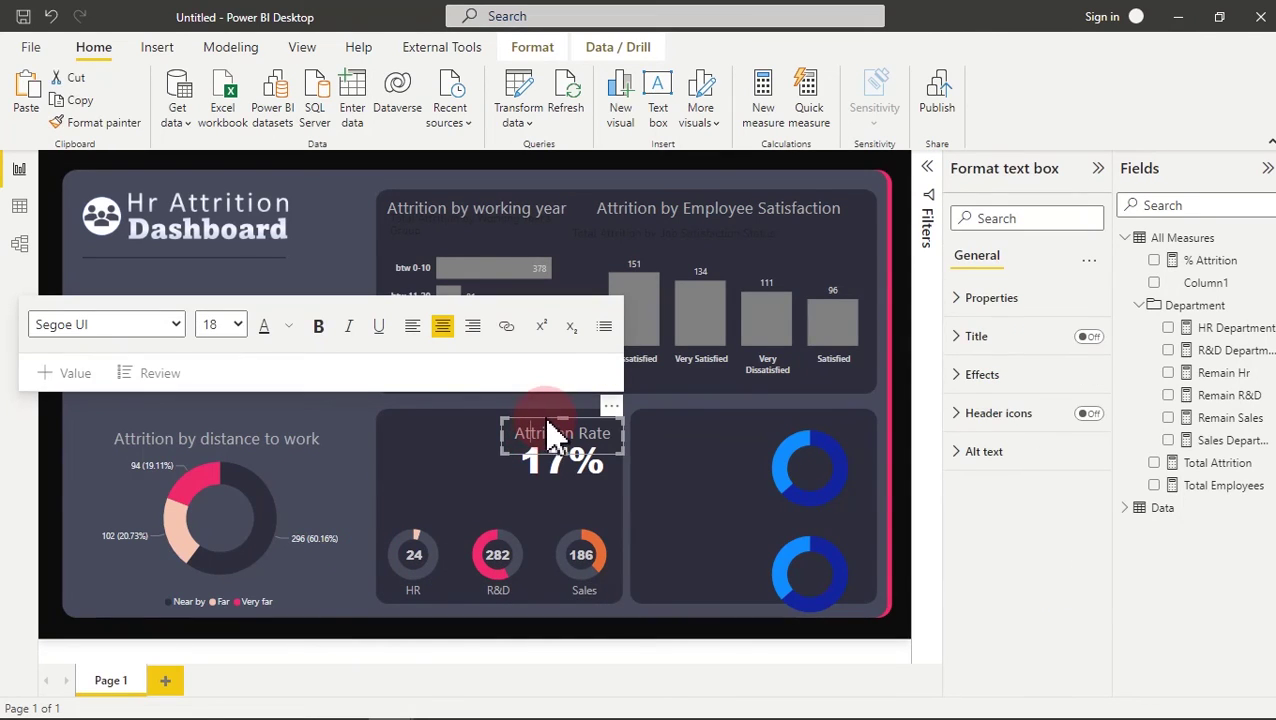
pyautogui.click(548, 413)
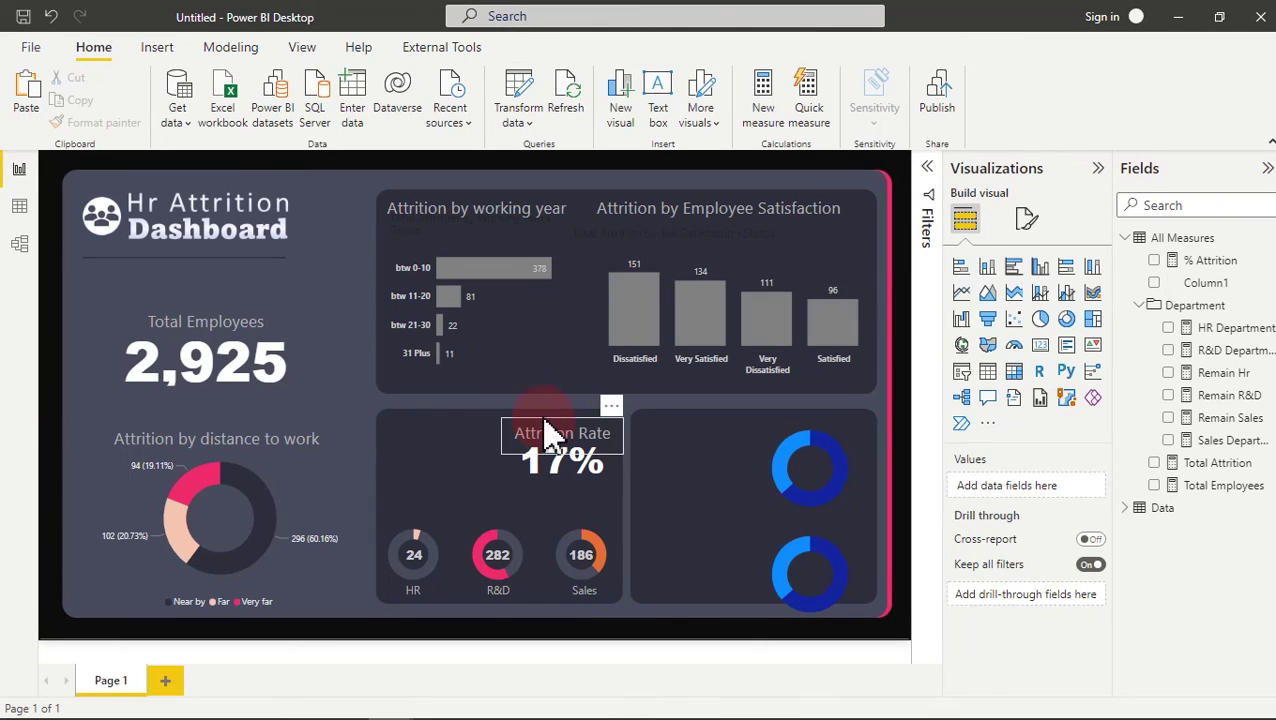
pyautogui.click(27, 88)
pyautogui.click(420, 594)
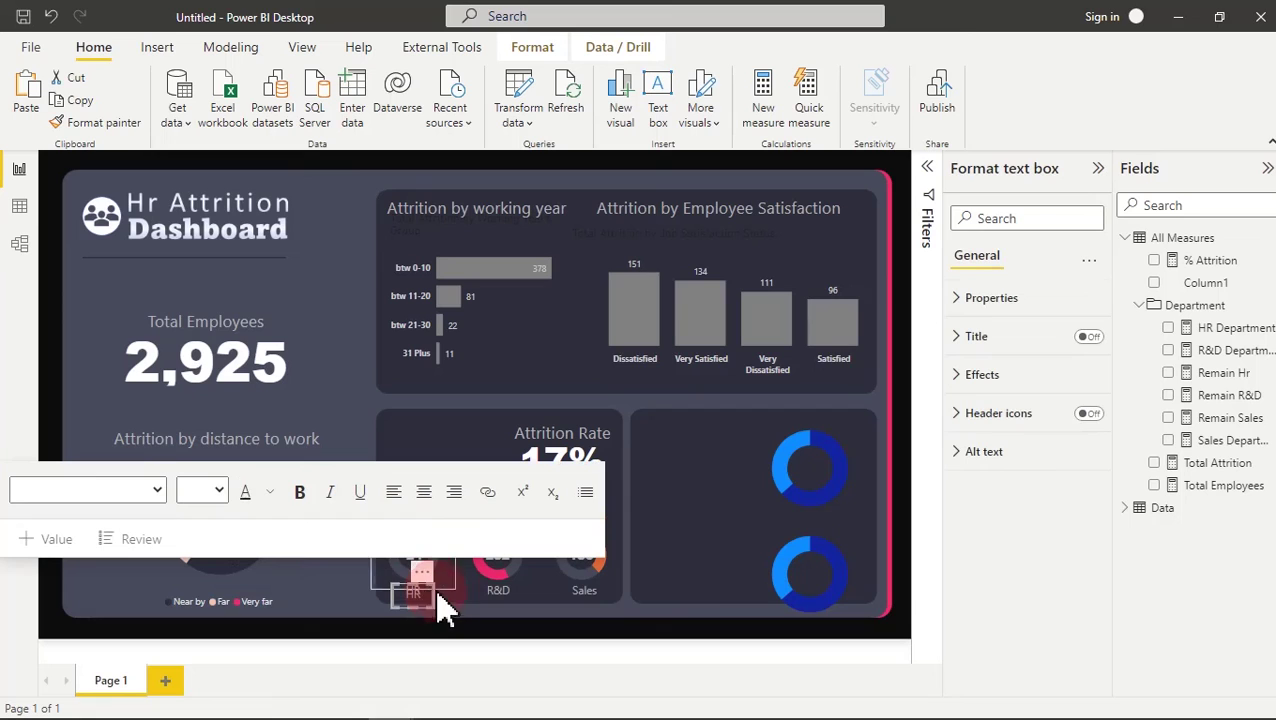
pyautogui.moveTo(428, 588); pyautogui.dragTo(468, 472)
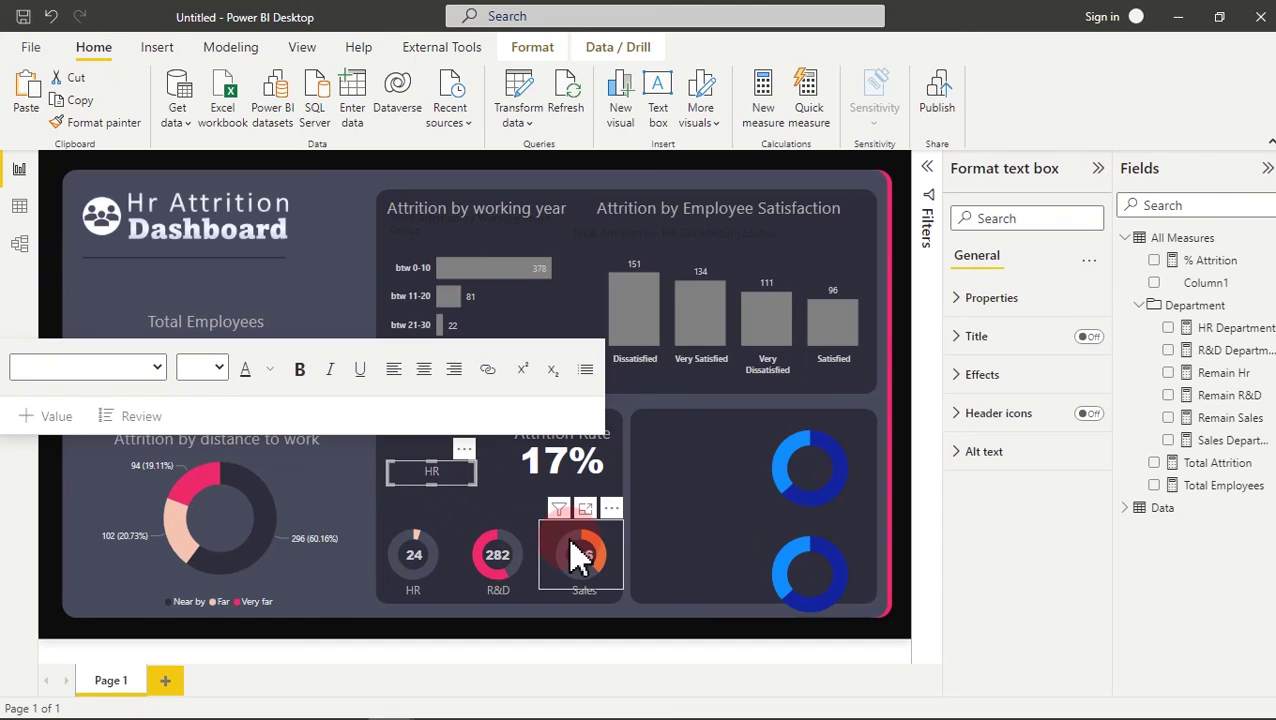
pyautogui.click(497, 515)
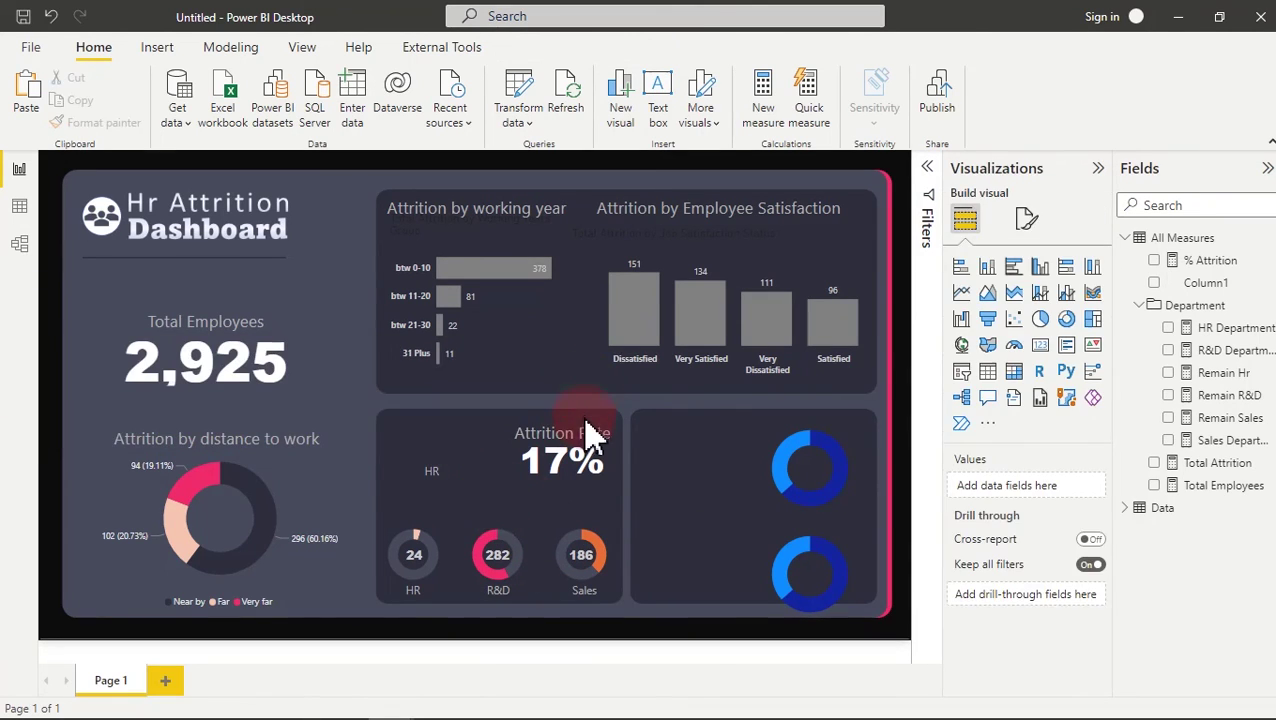
# - Duplicate the Attrition Rate label, place the copy above the HR donut beside the 17% card, and shorten its text to Attrition
pyautogui.click(586, 421)
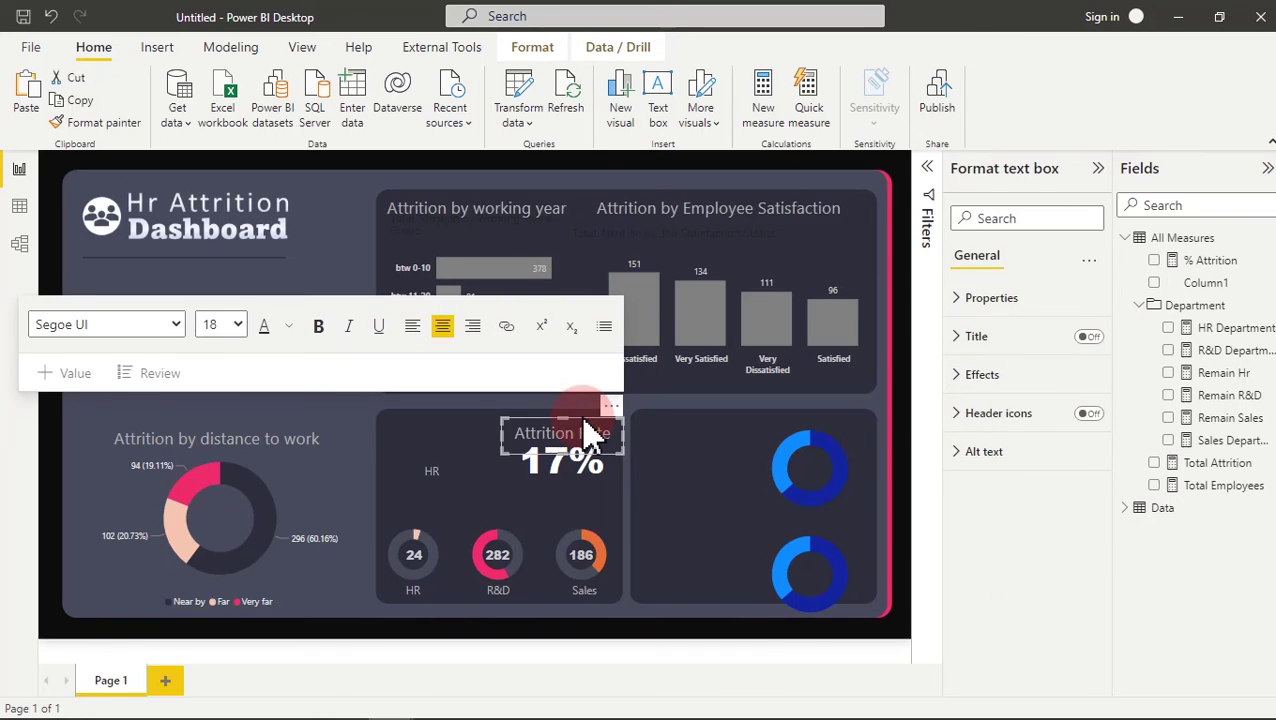
pyautogui.click(583, 417)
pyautogui.click(590, 433)
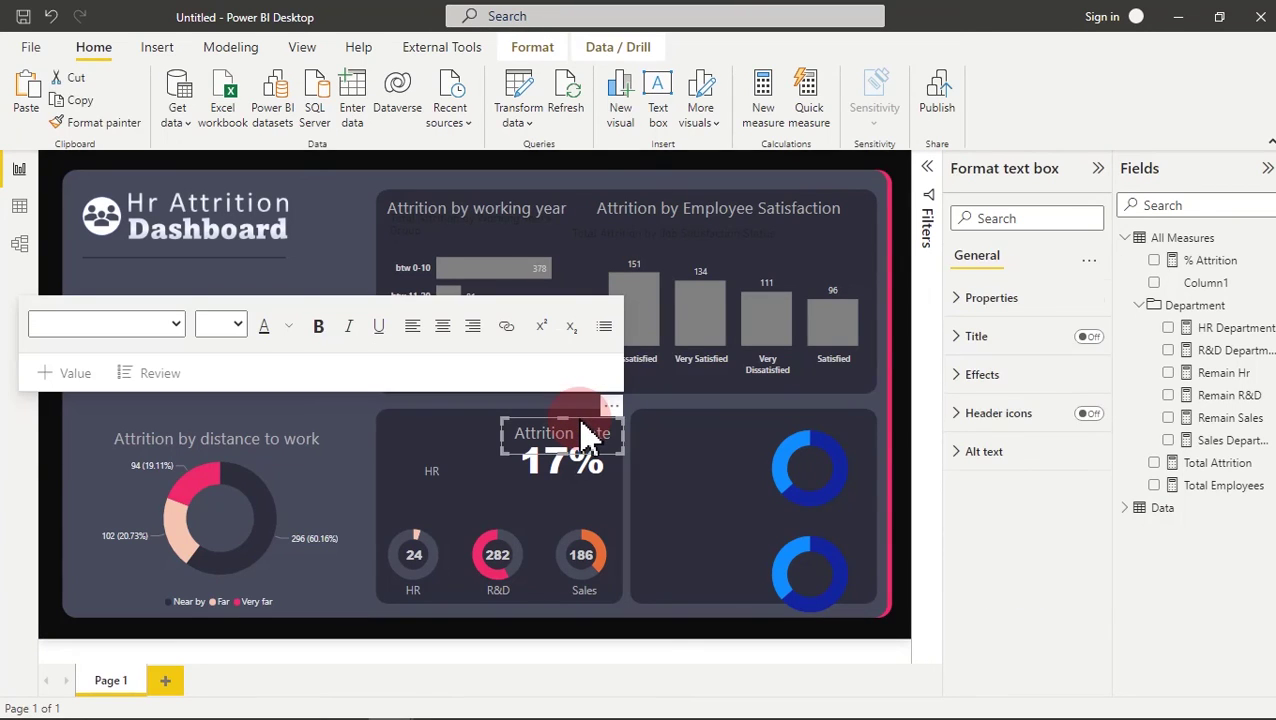
pyautogui.click(88, 126)
pyautogui.click(78, 100)
pyautogui.click(27, 95)
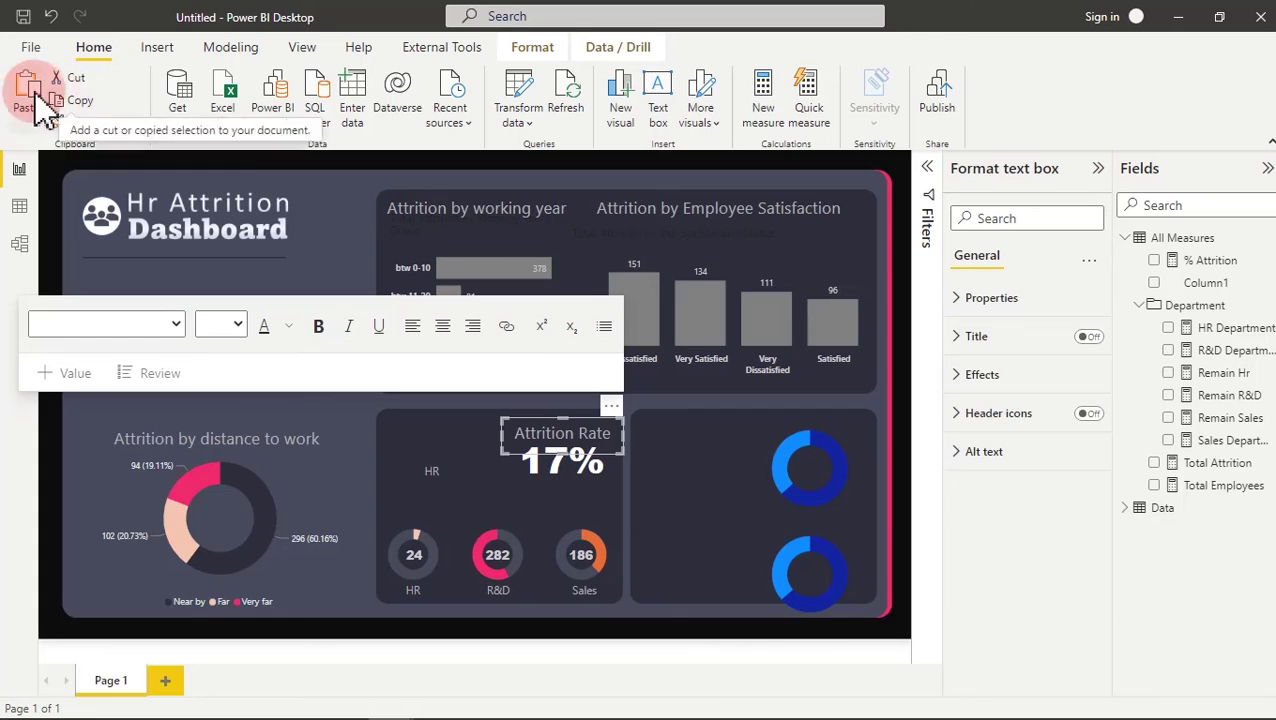
pyautogui.click(618, 436)
pyautogui.moveTo(621, 421); pyautogui.dragTo(478, 435)
pyautogui.doubleClick(451, 455)
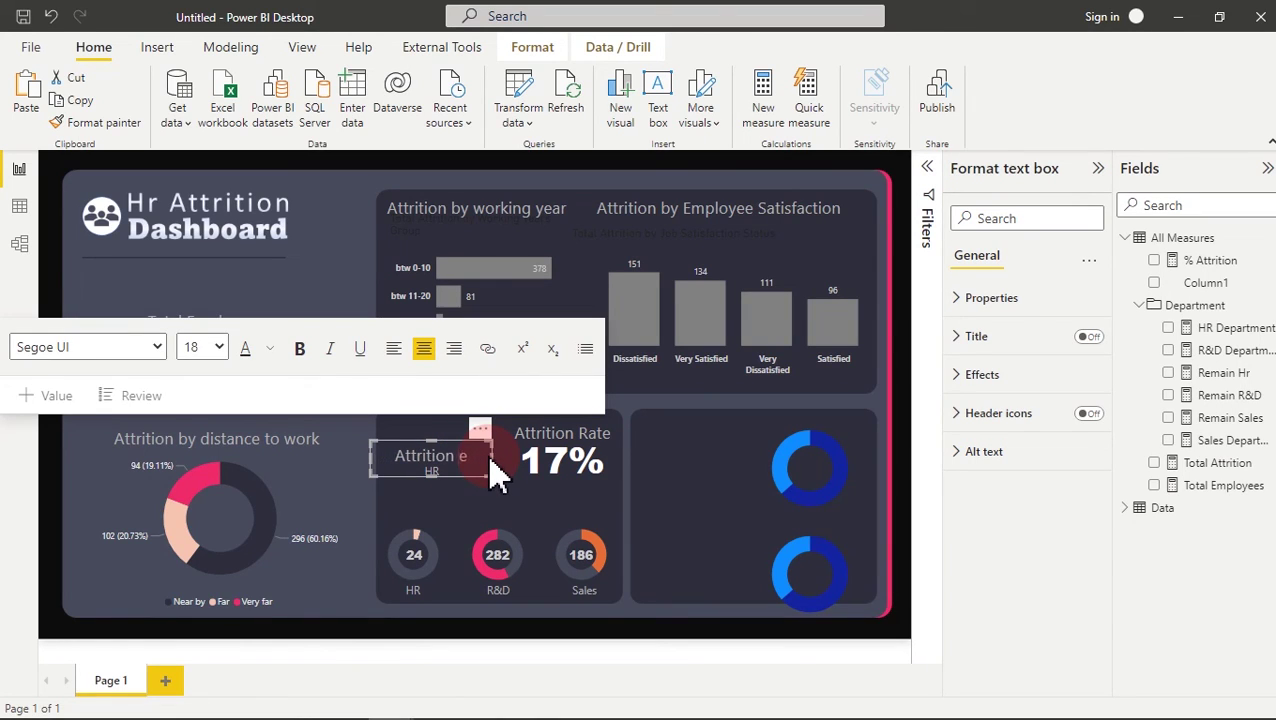
# - Change the extra HR label's text to "by Department" and move it directly above the HR donut, against the panel's left edge
pyautogui.moveTo(497, 478); pyautogui.dragTo(437, 503)
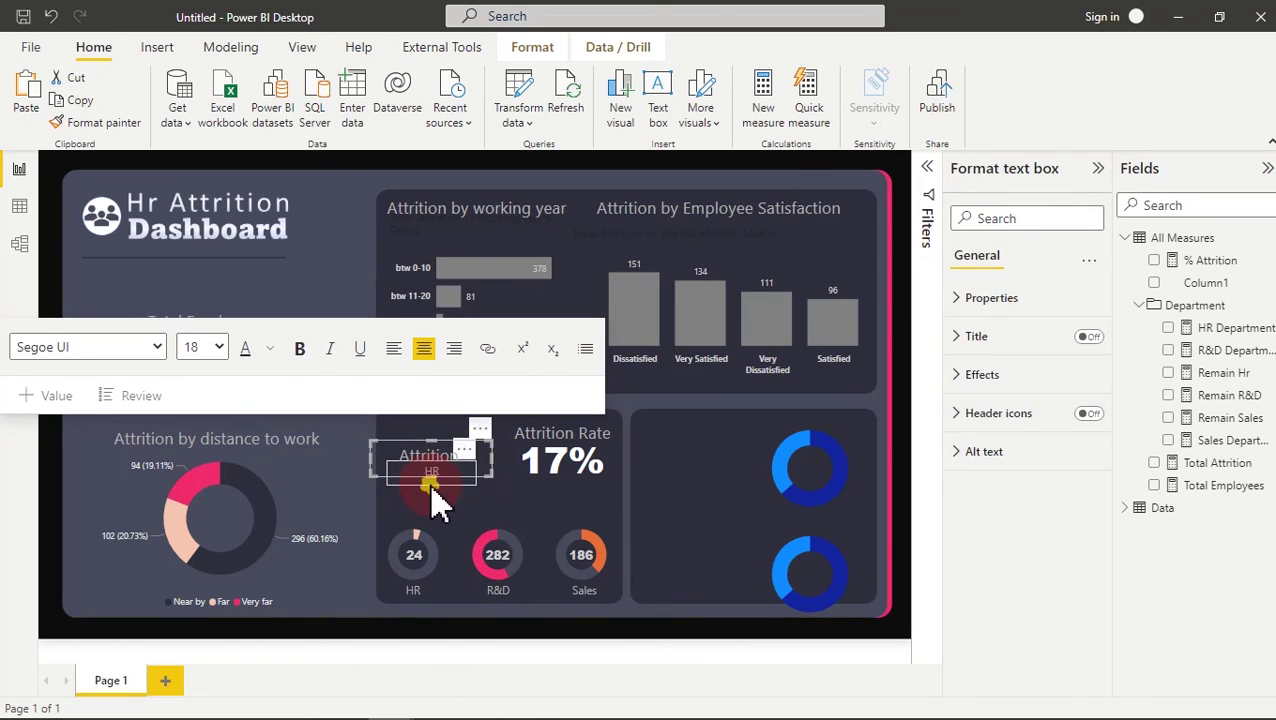
pyautogui.press('Delete')
pyautogui.moveTo(447, 478); pyautogui.dragTo(418, 472)
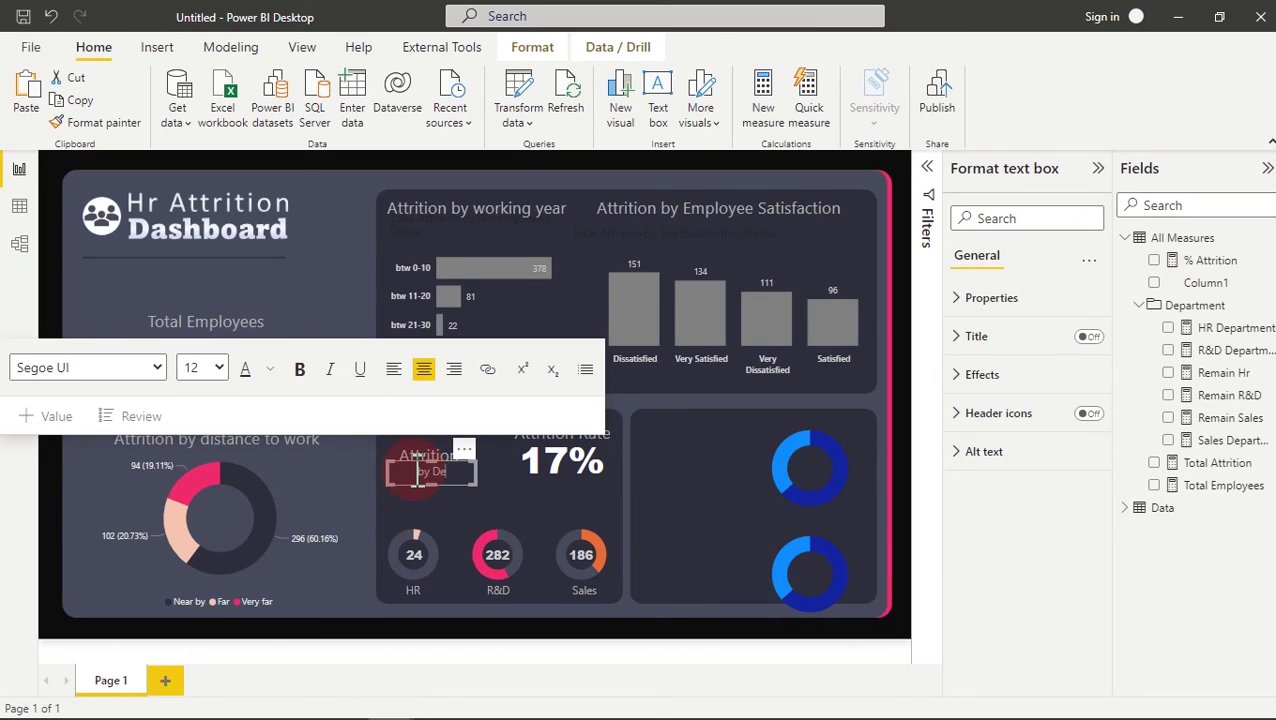
pyautogui.write('by Department')
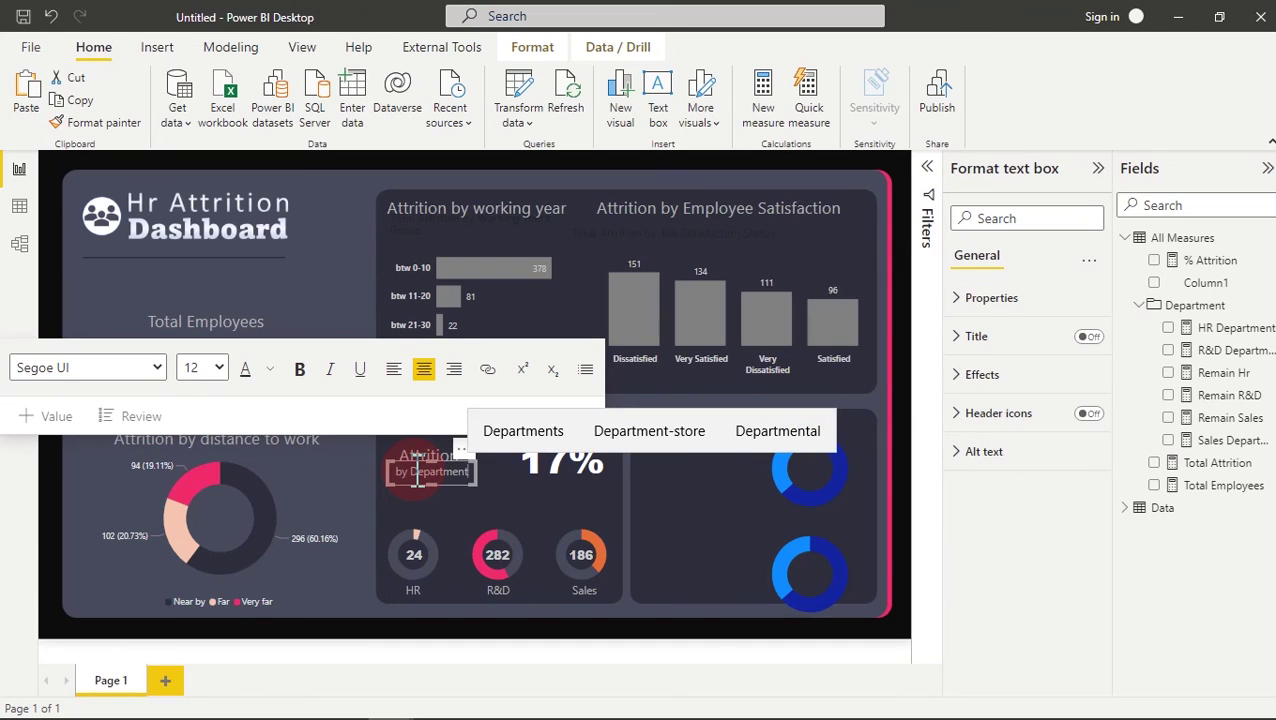
pyautogui.moveTo(458, 444); pyautogui.dragTo(463, 497)
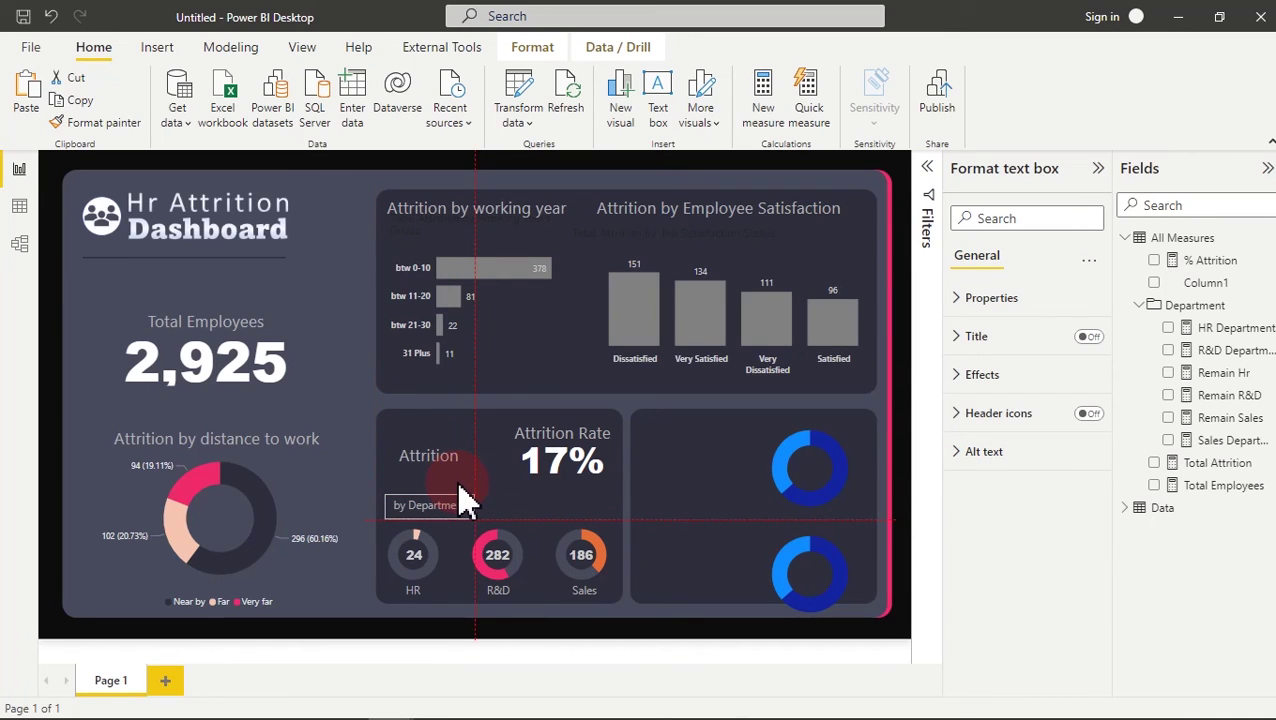
pyautogui.moveTo(463, 497); pyautogui.dragTo(463, 499)
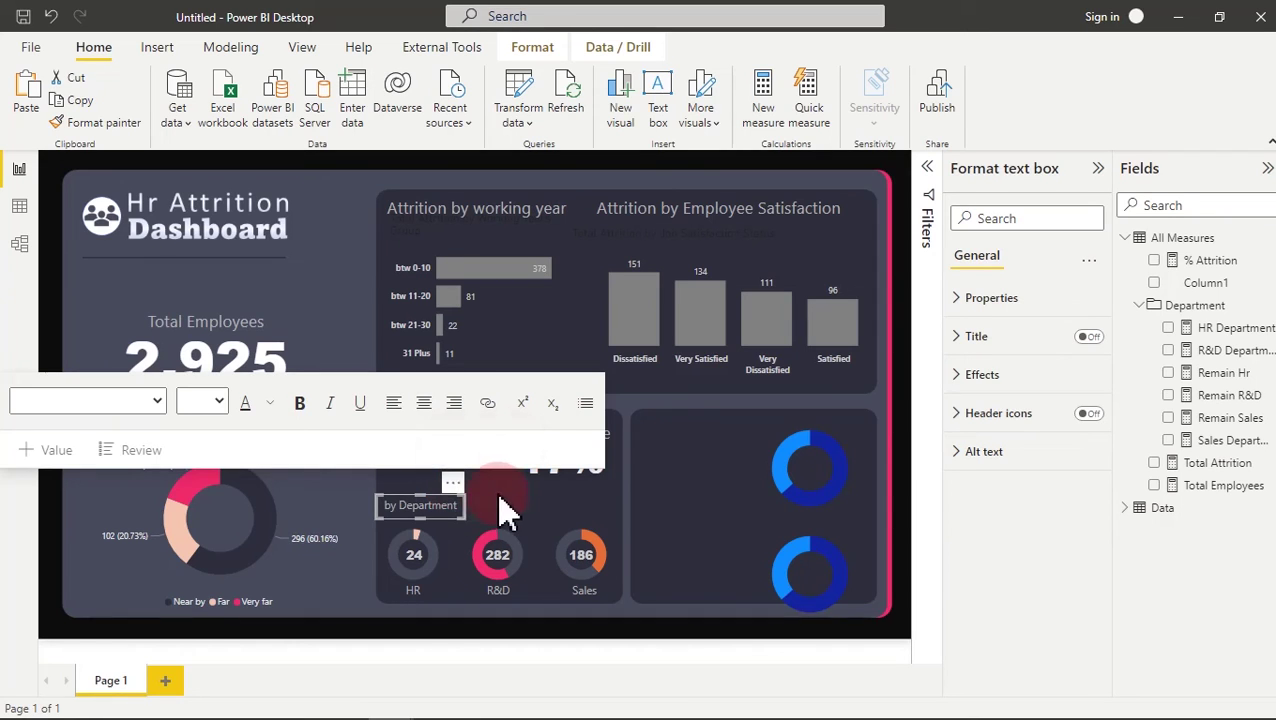
# - Move the Attrition label directly above the "by Department" label, aligned with its left edge
pyautogui.click(453, 445)
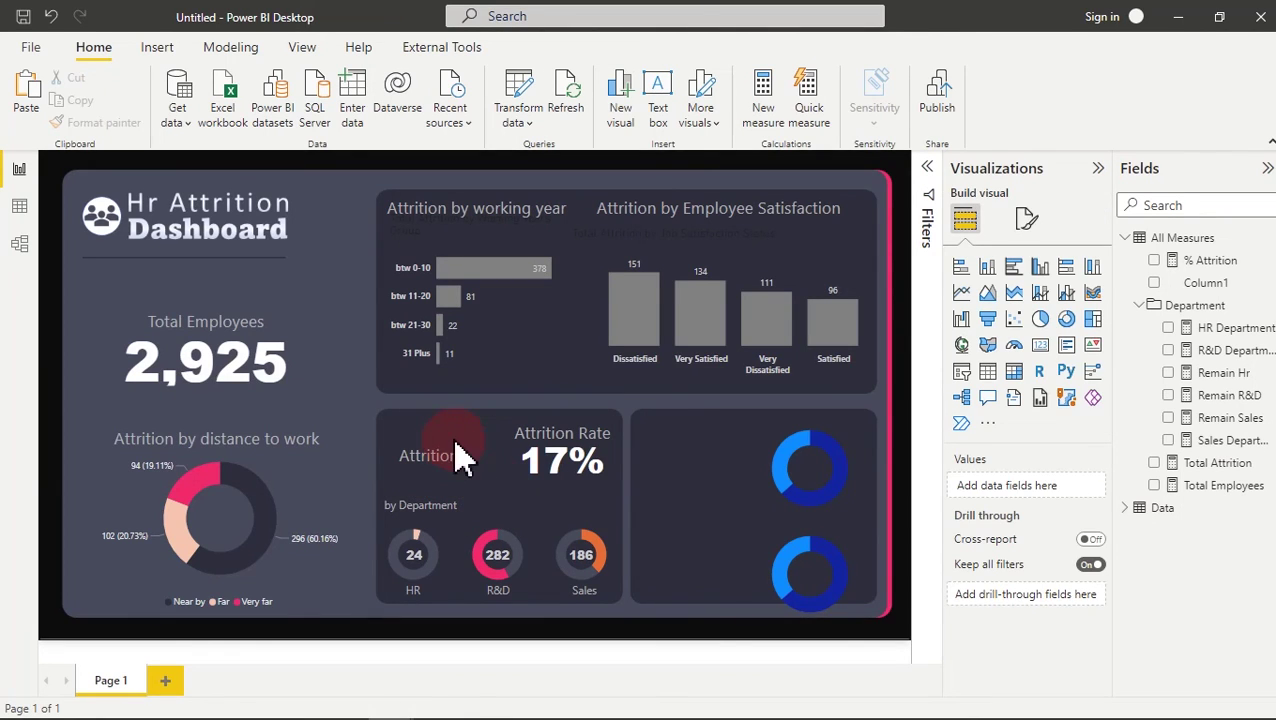
pyautogui.click(450, 452)
pyautogui.moveTo(489, 442); pyautogui.dragTo(447, 458)
pyautogui.click(512, 519)
pyautogui.click(518, 446)
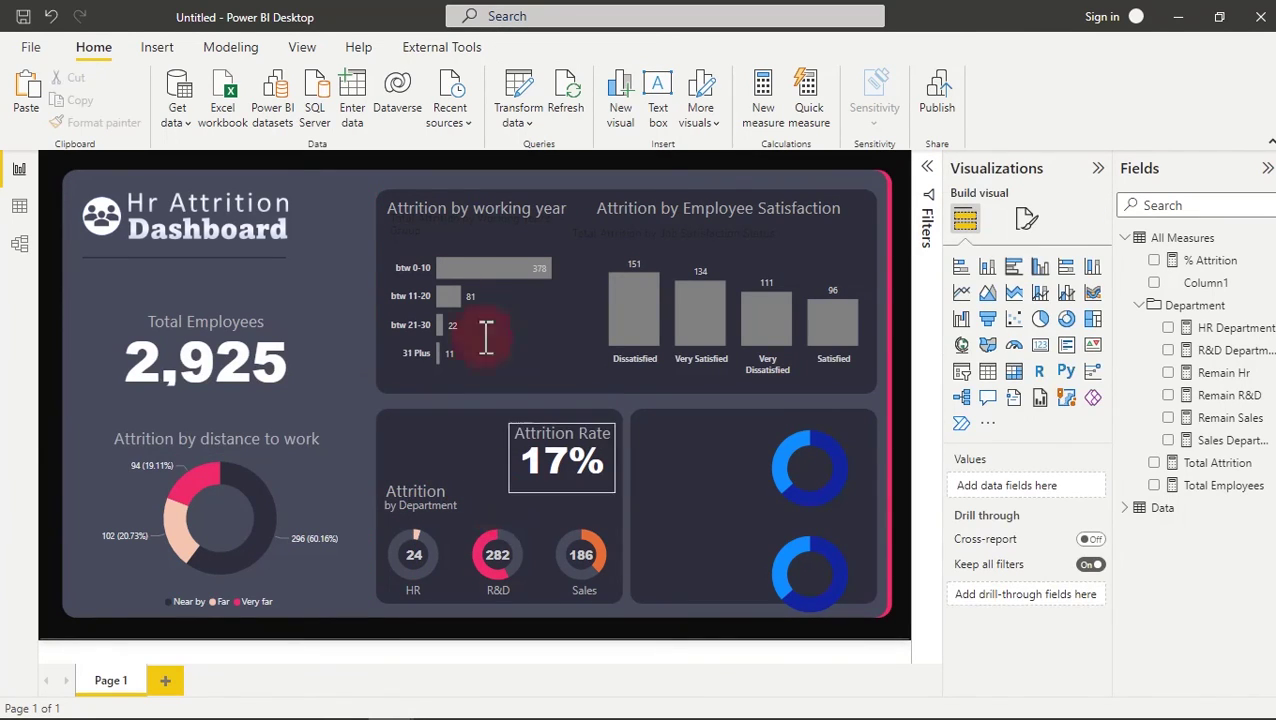
# - Insert a line shape and place it horizontally beside the "by Department" label, above the R&D and Sales donuts
pyautogui.click(145, 50)
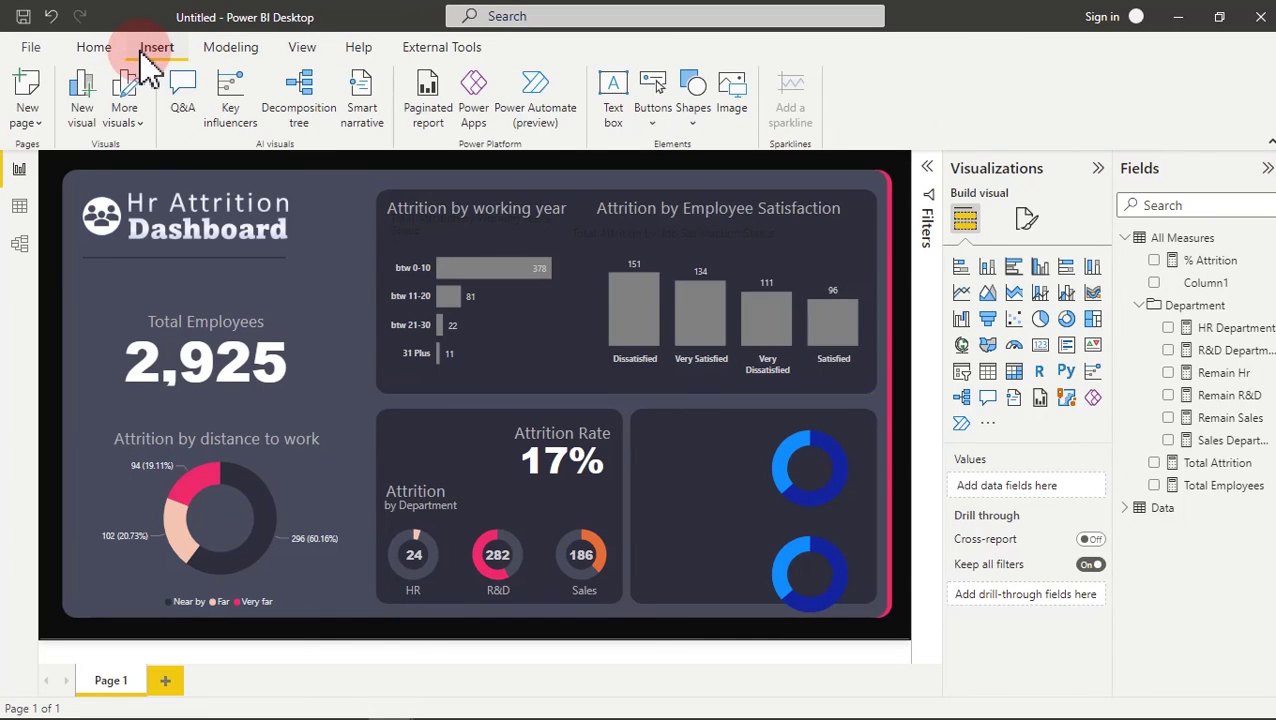
pyautogui.click(695, 125)
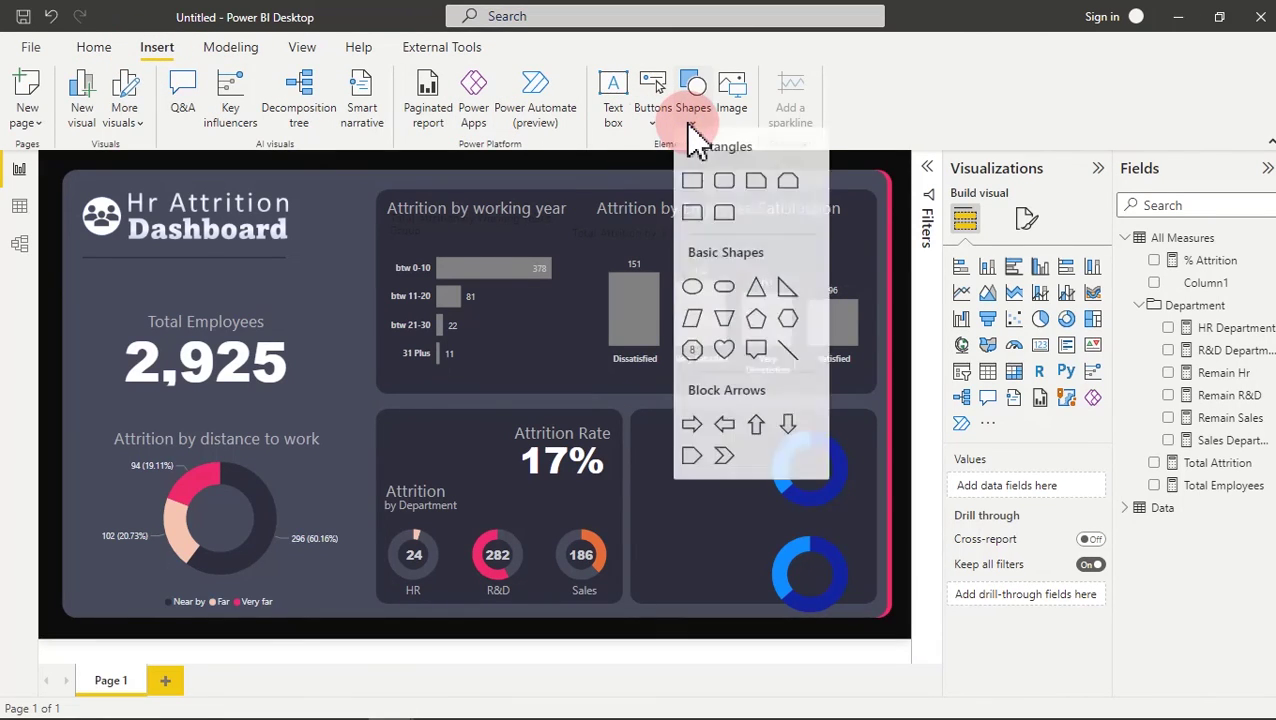
pyautogui.click(799, 360)
pyautogui.moveTo(285, 251); pyautogui.dragTo(601, 584)
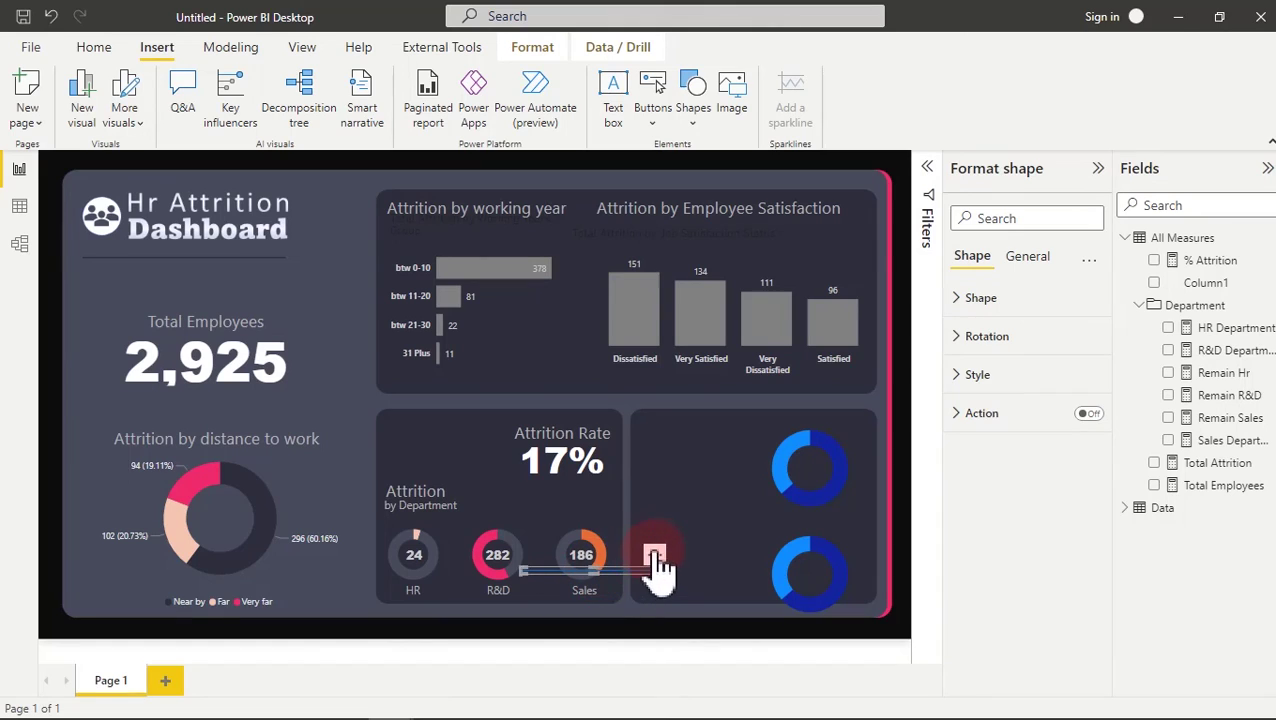
pyautogui.moveTo(614, 518)
pyautogui.mouseDown()
pyautogui.moveTo(592, 490)
pyautogui.moveTo(600, 502)
pyautogui.mouseUp()
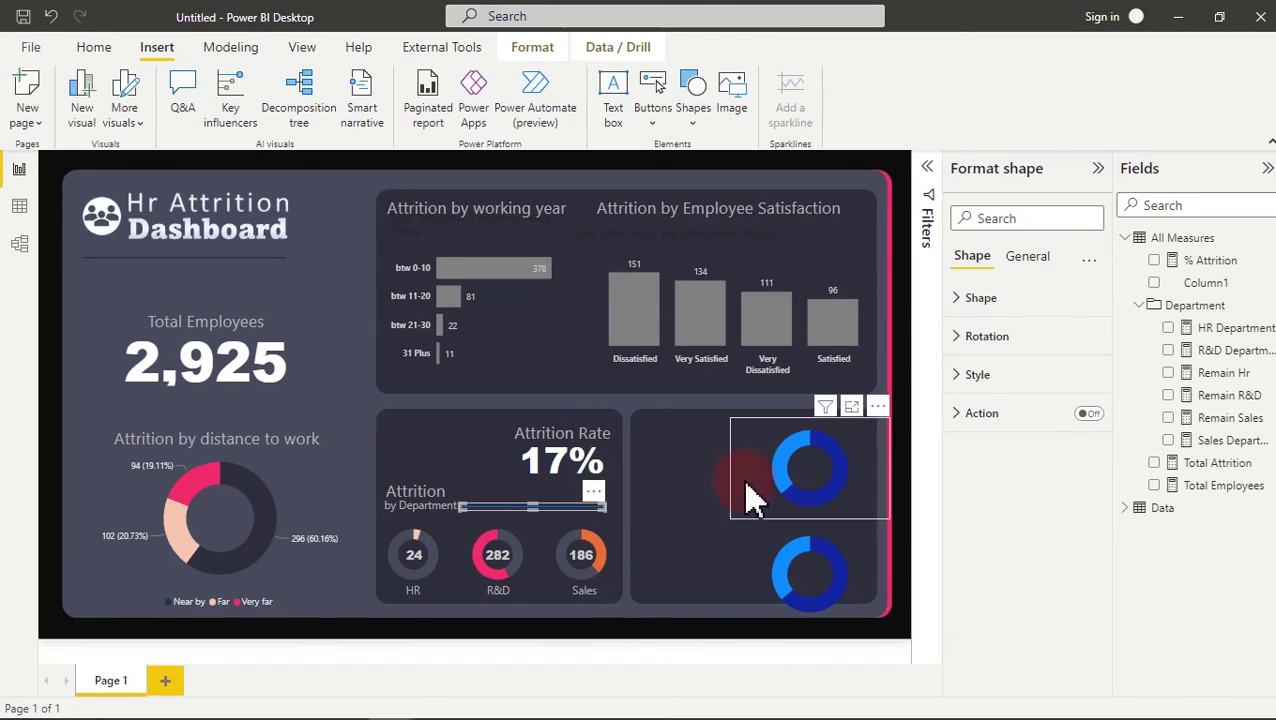
# - Set the line's border color to the gray used for the bar charts
pyautogui.click(977, 376)
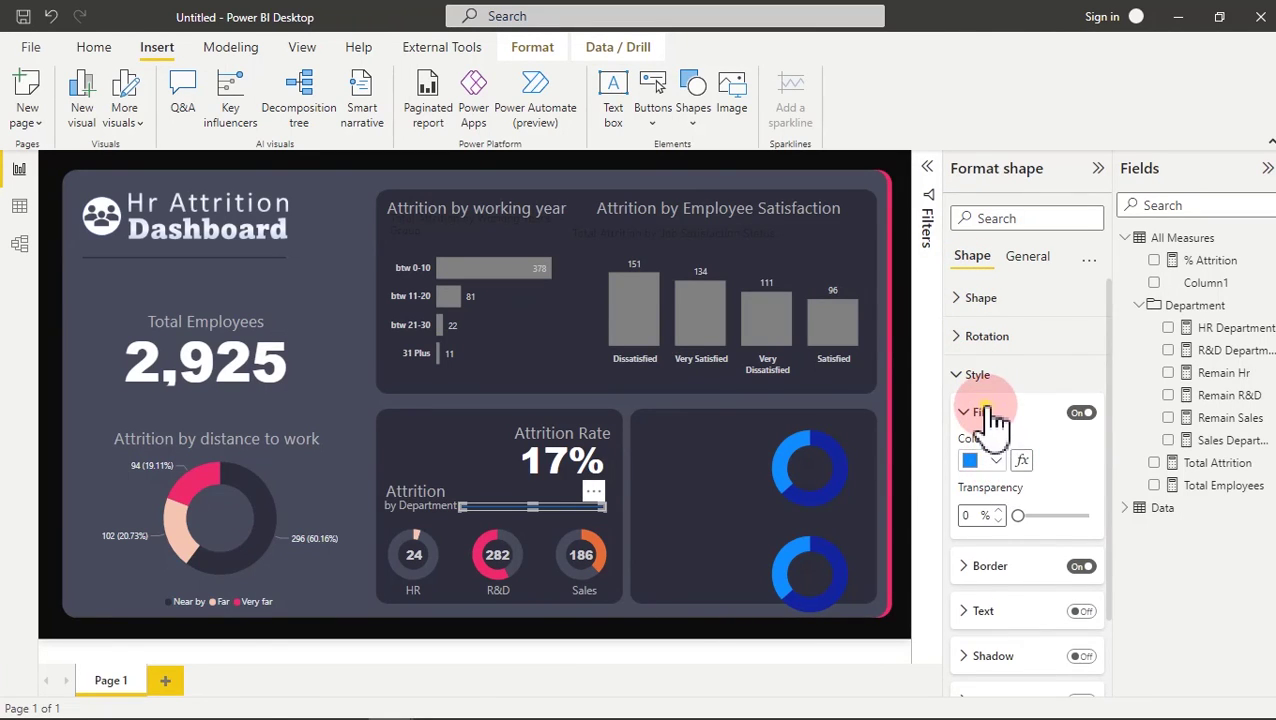
pyautogui.click(990, 412)
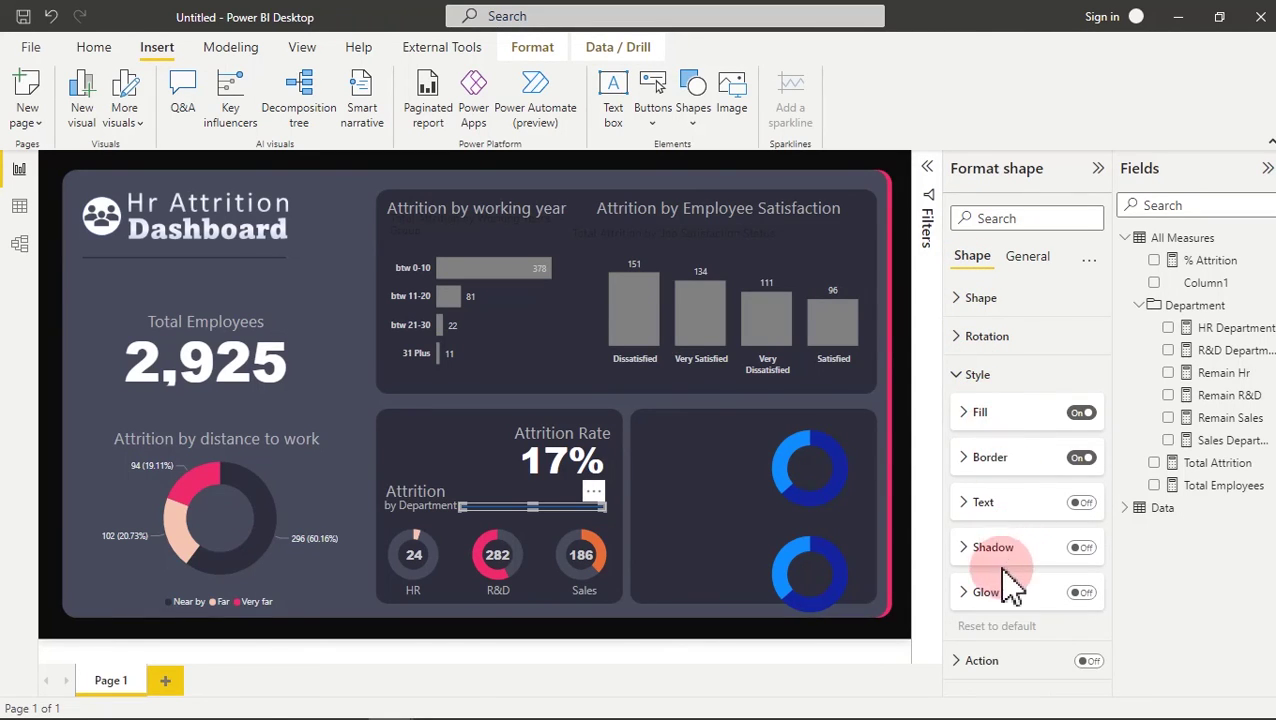
pyautogui.click(1011, 460)
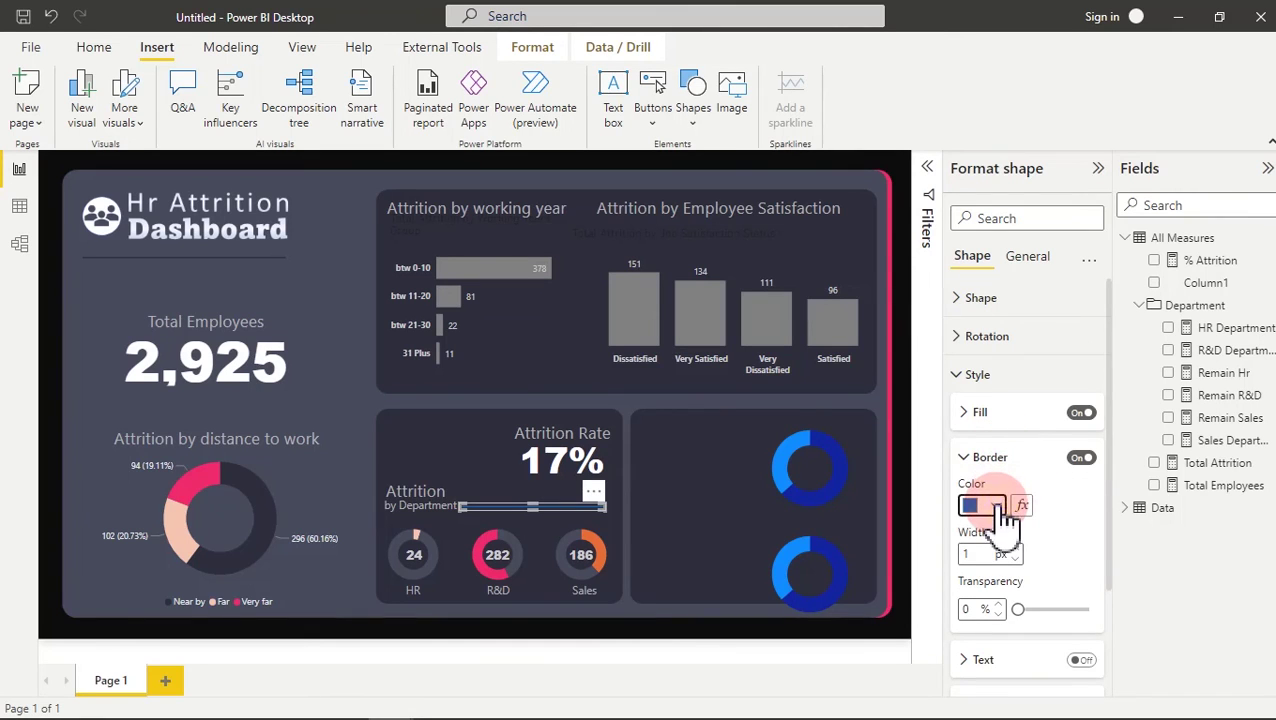
pyautogui.click(998, 507)
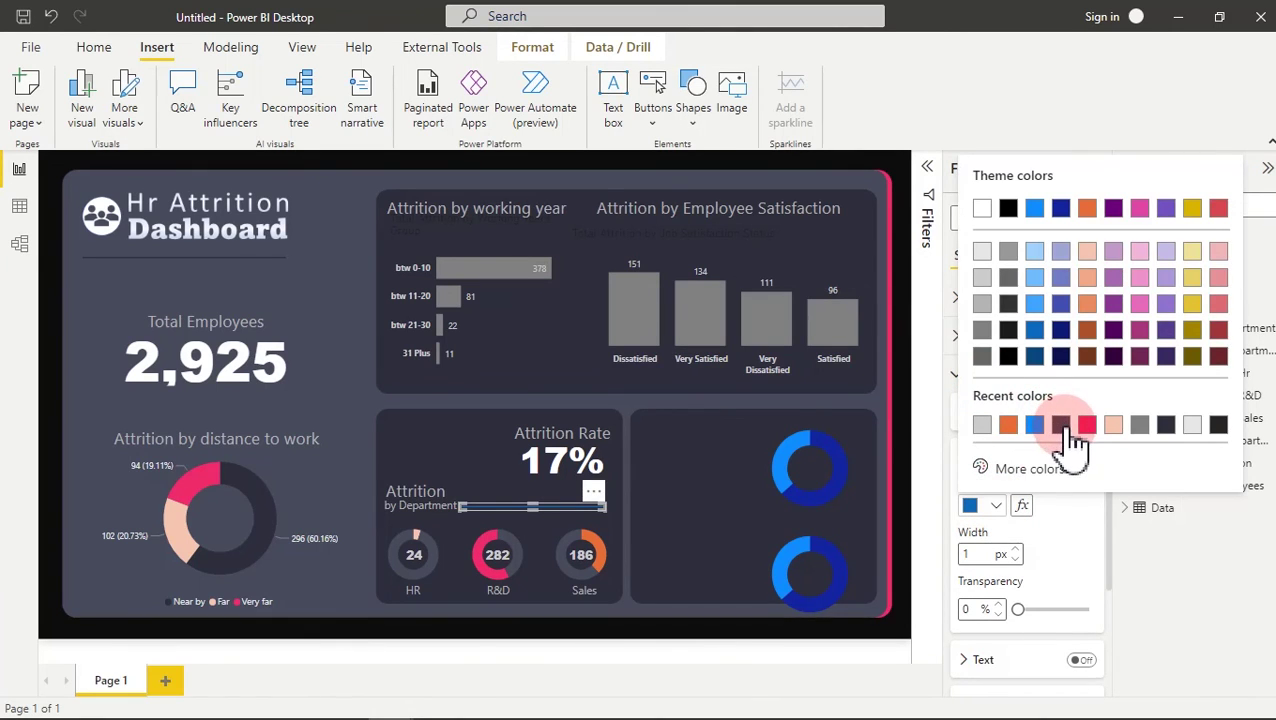
pyautogui.click(1140, 426)
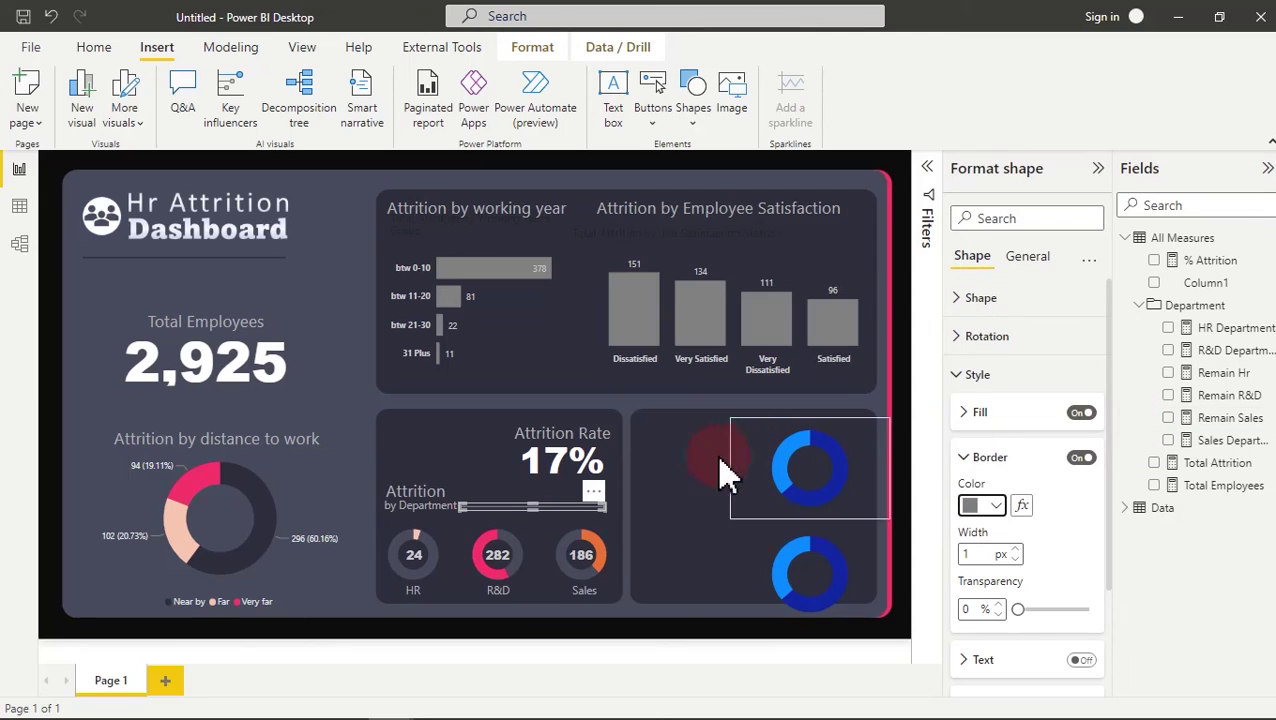
pyautogui.click(697, 424)
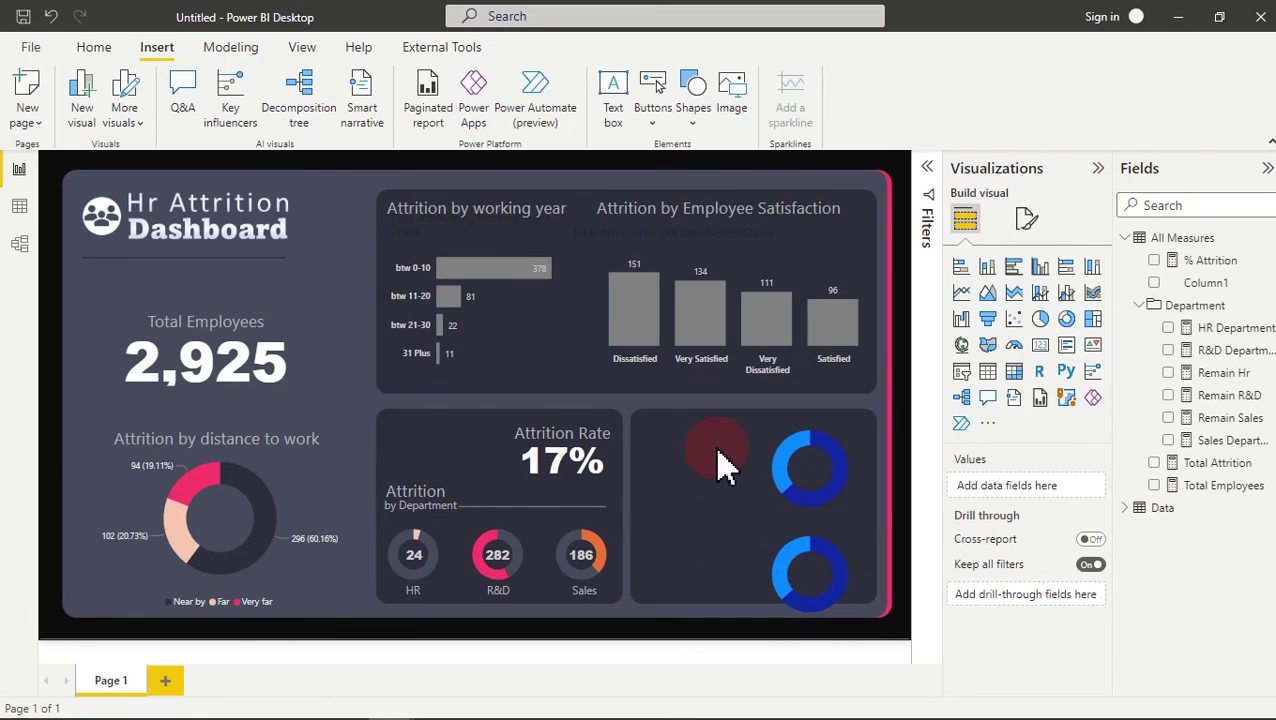
# - Move the two blue gender donuts together to the left side of their panel
pyautogui.moveTo(797, 458)
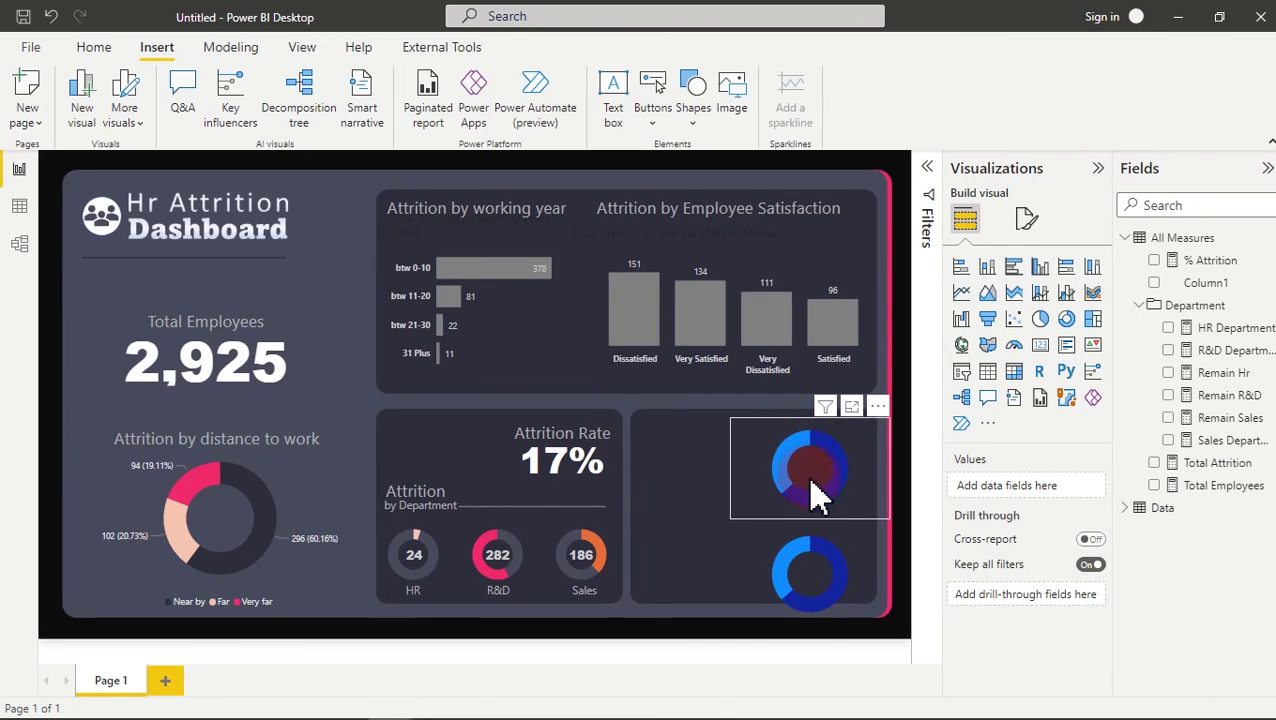
pyautogui.click(812, 482)
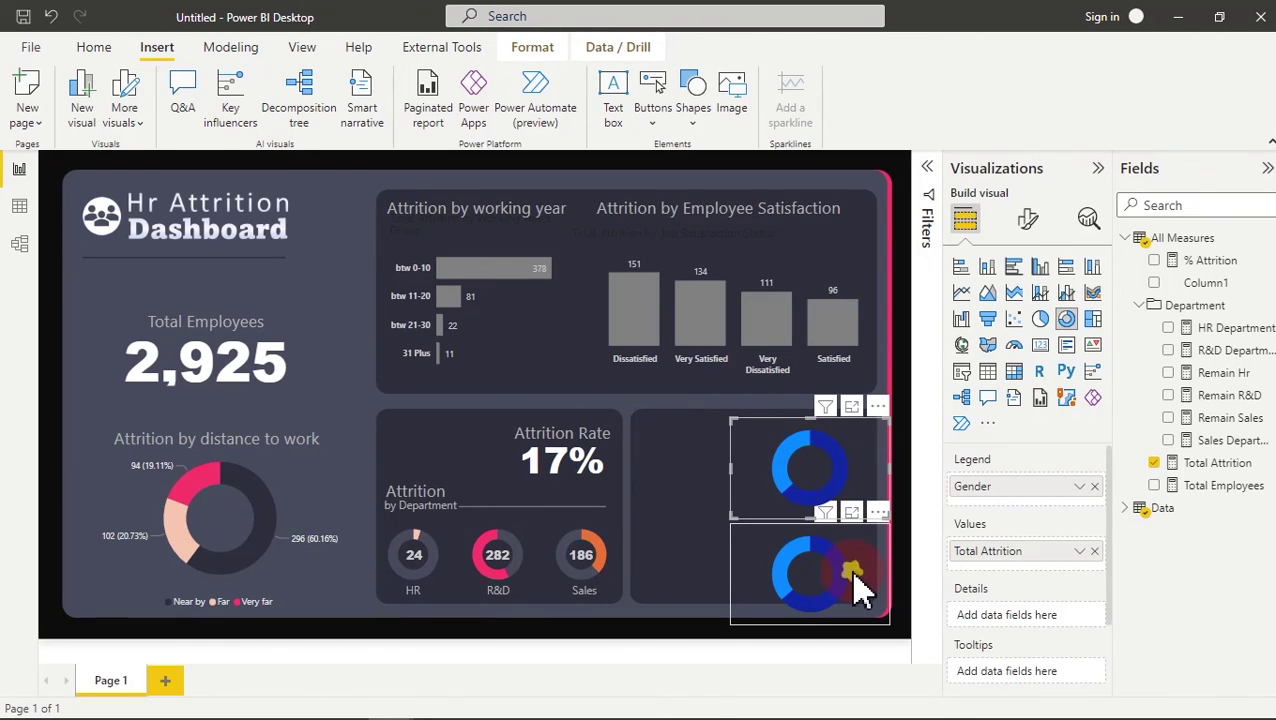
pyautogui.keyDown('ctrl'); pyautogui.click(858, 588); pyautogui.keyUp('ctrl')
pyautogui.moveTo(854, 578); pyautogui.dragTo(740, 569)
pyautogui.click(826, 532)
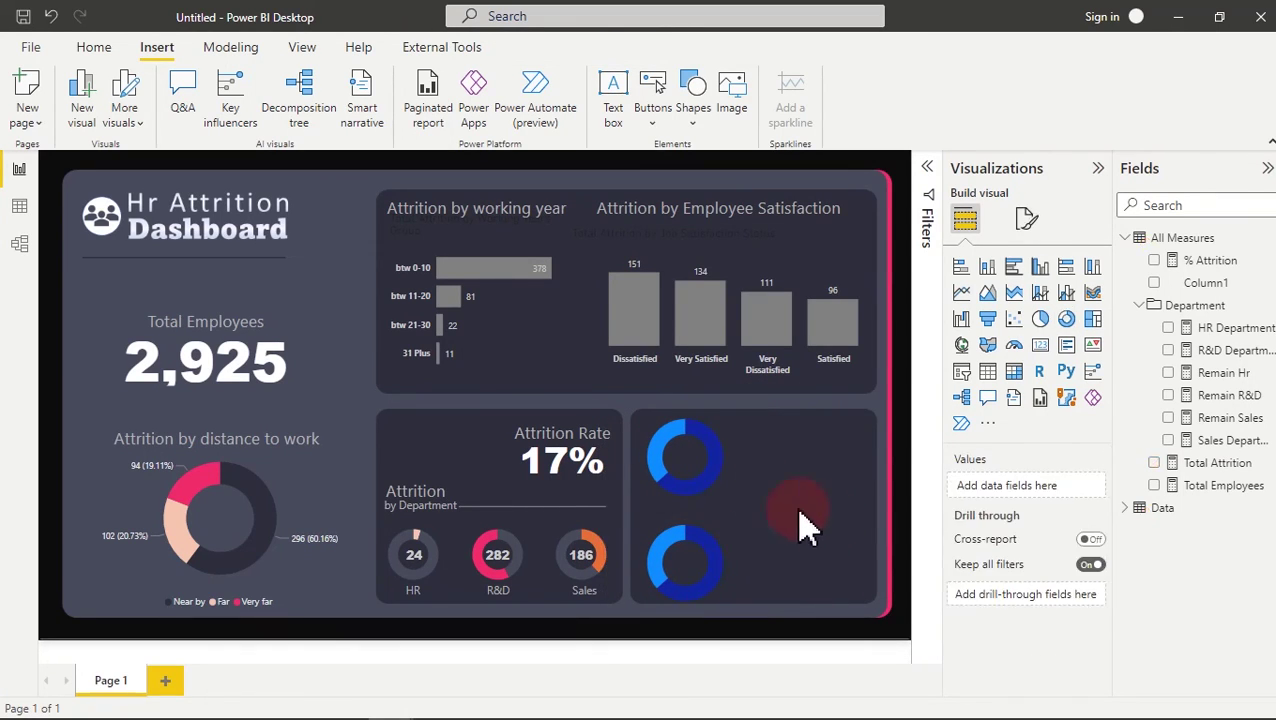
# - Recolor the upper gender donut's slices with slate gray for Male and orange for Female
pyautogui.click(749, 459)
pyautogui.click(1028, 218)
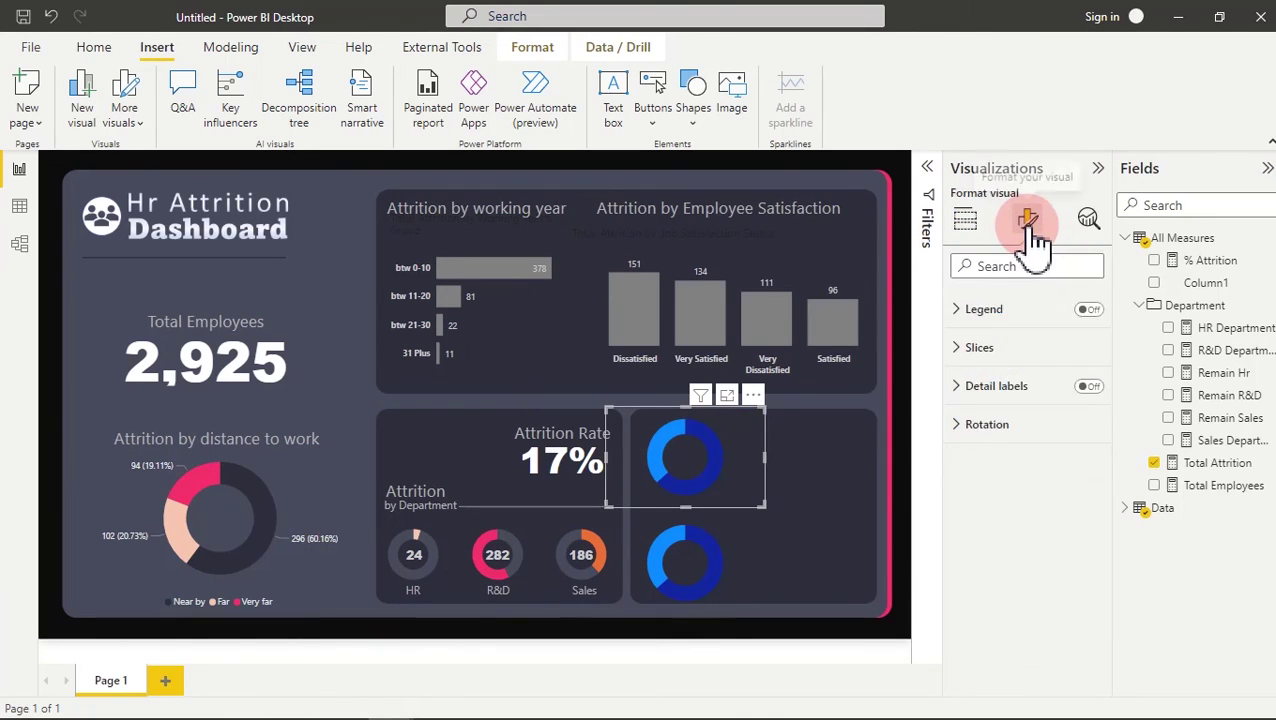
pyautogui.click(1005, 392)
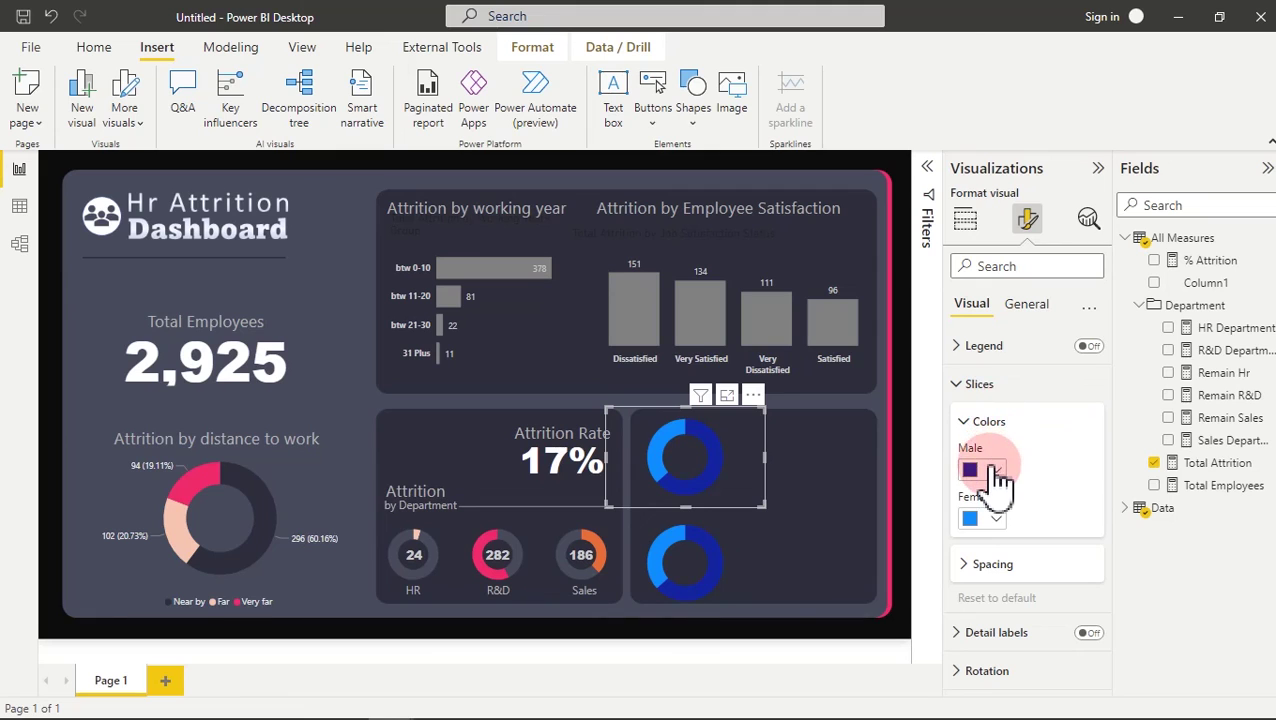
pyautogui.click(998, 475)
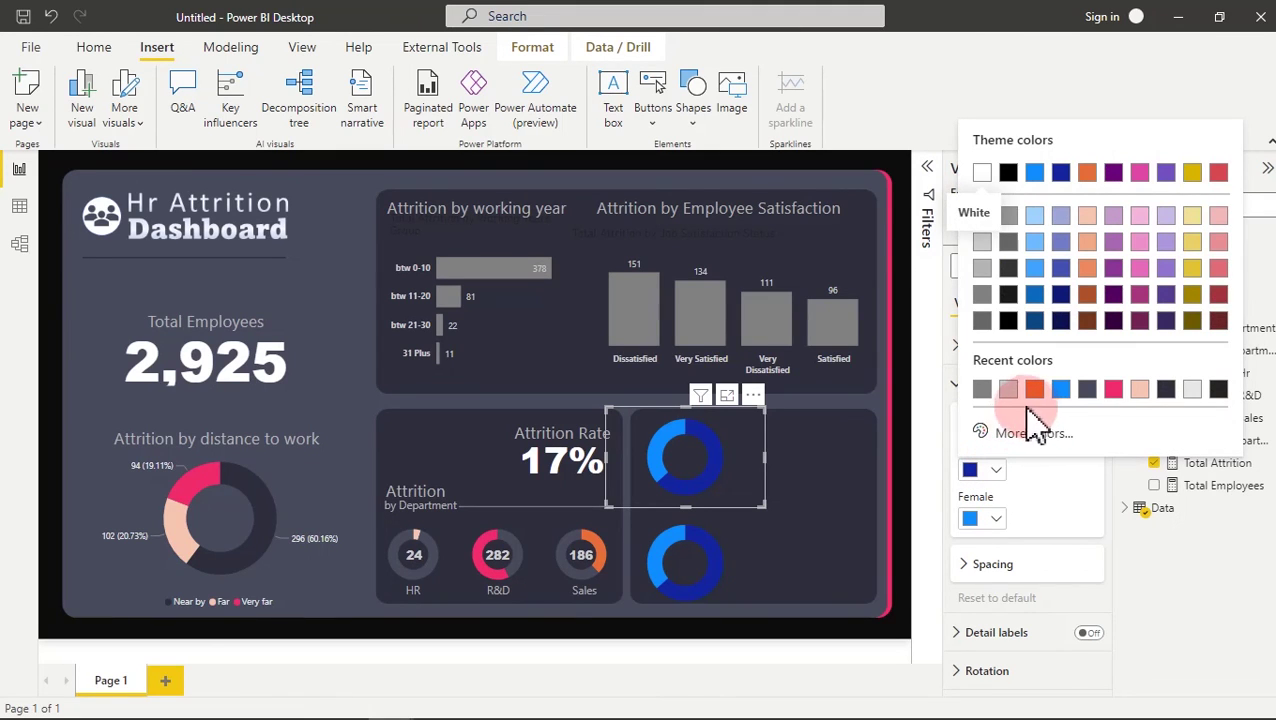
pyautogui.click(1087, 391)
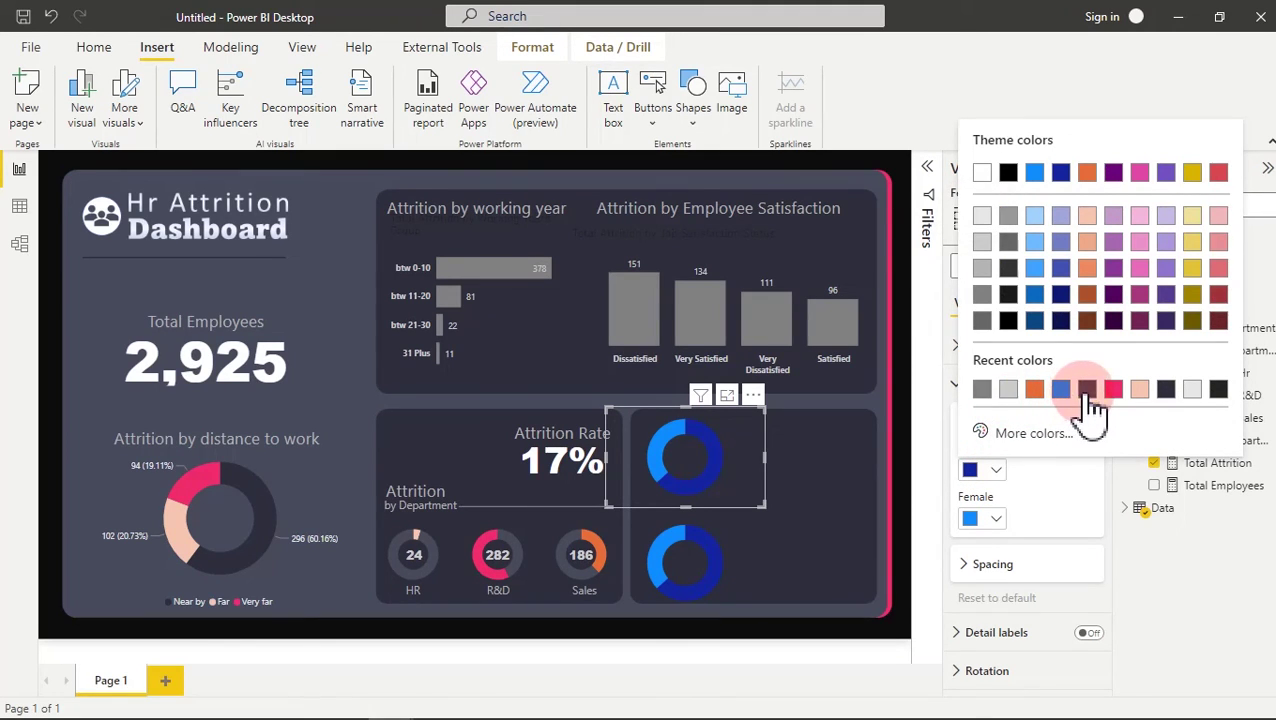
pyautogui.click(746, 548)
pyautogui.click(995, 519)
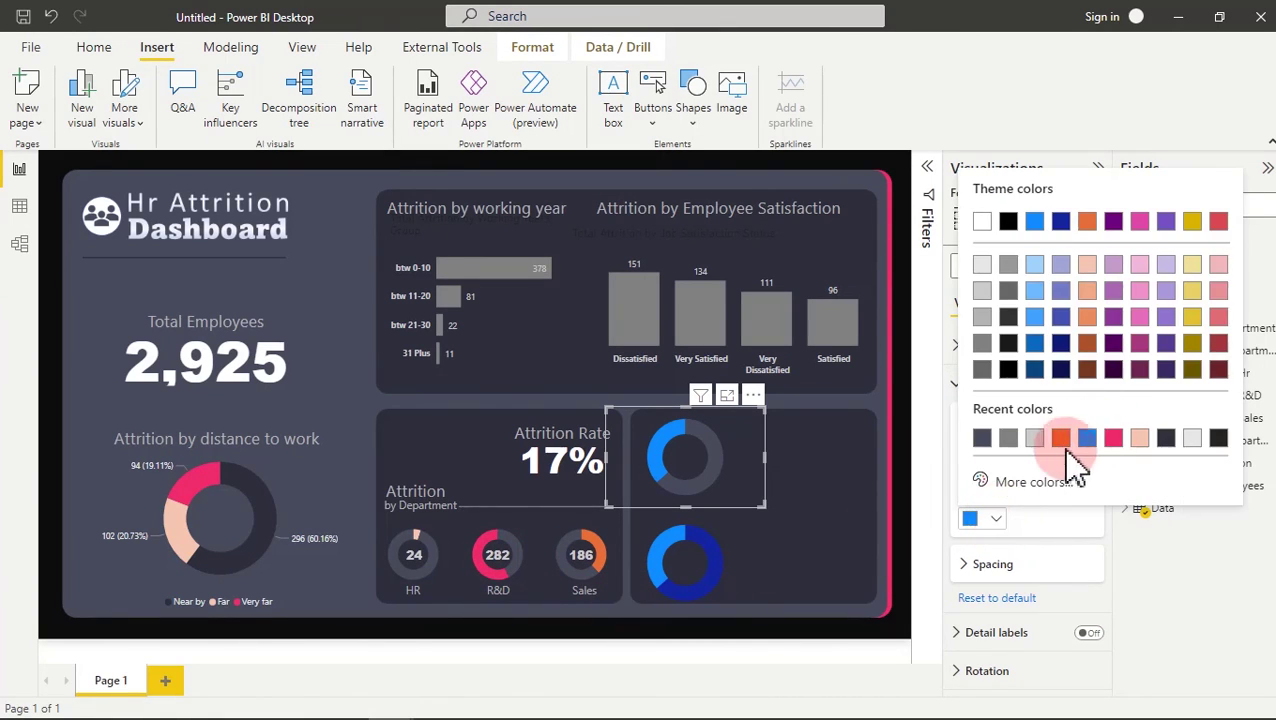
pyautogui.click(1062, 440)
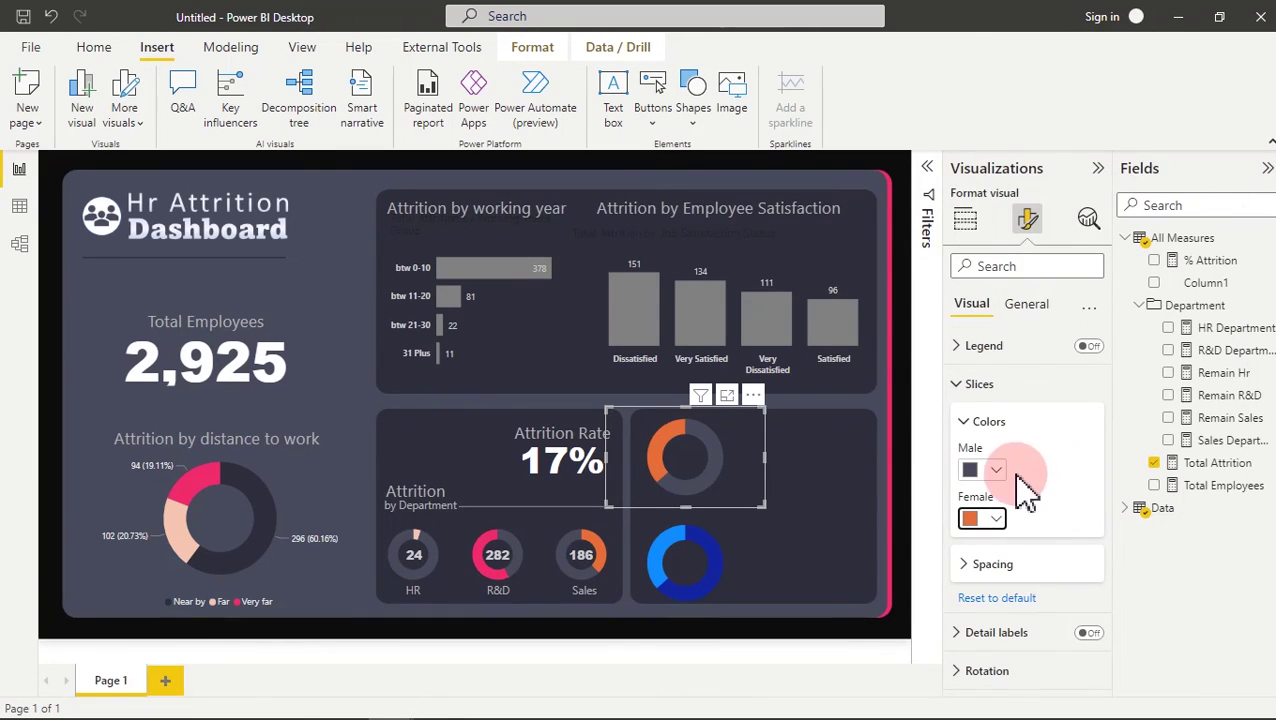
# - Recolor the lower gender donut's slices with slate gray for Female and pink for Male
pyautogui.click(739, 556)
pyautogui.click(739, 558)
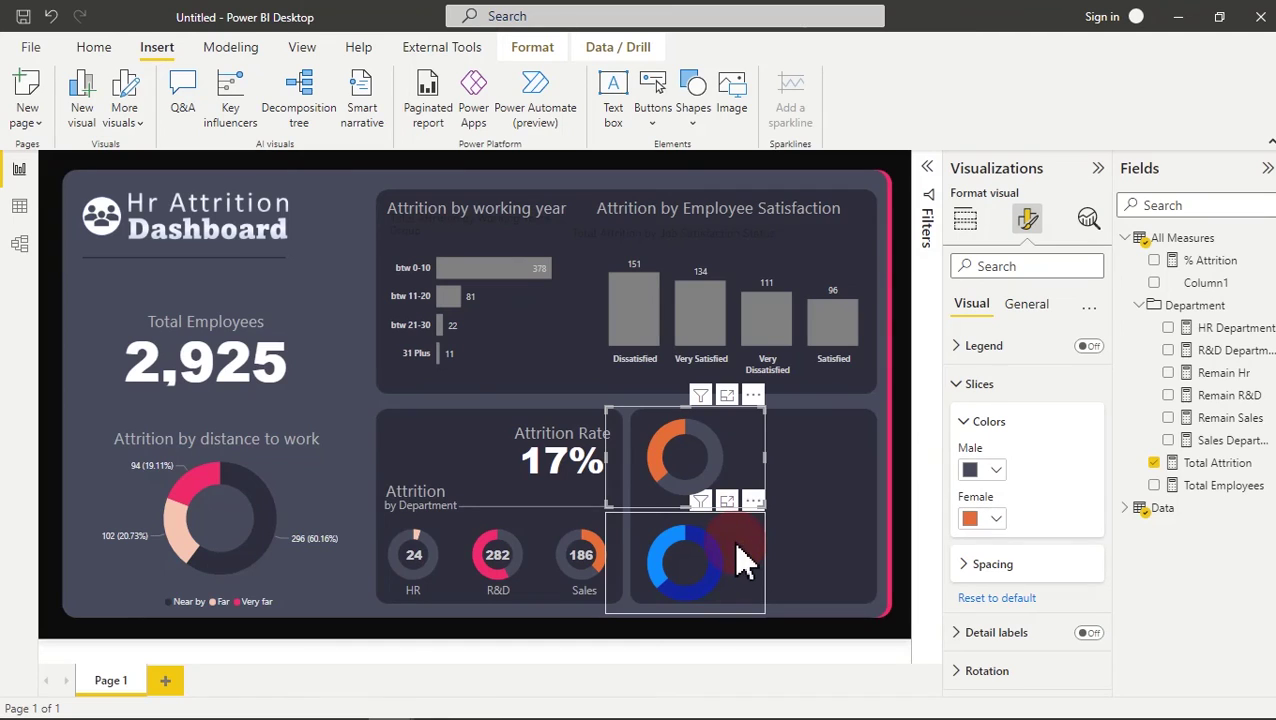
pyautogui.click(665, 460)
pyautogui.moveTo(665, 462)
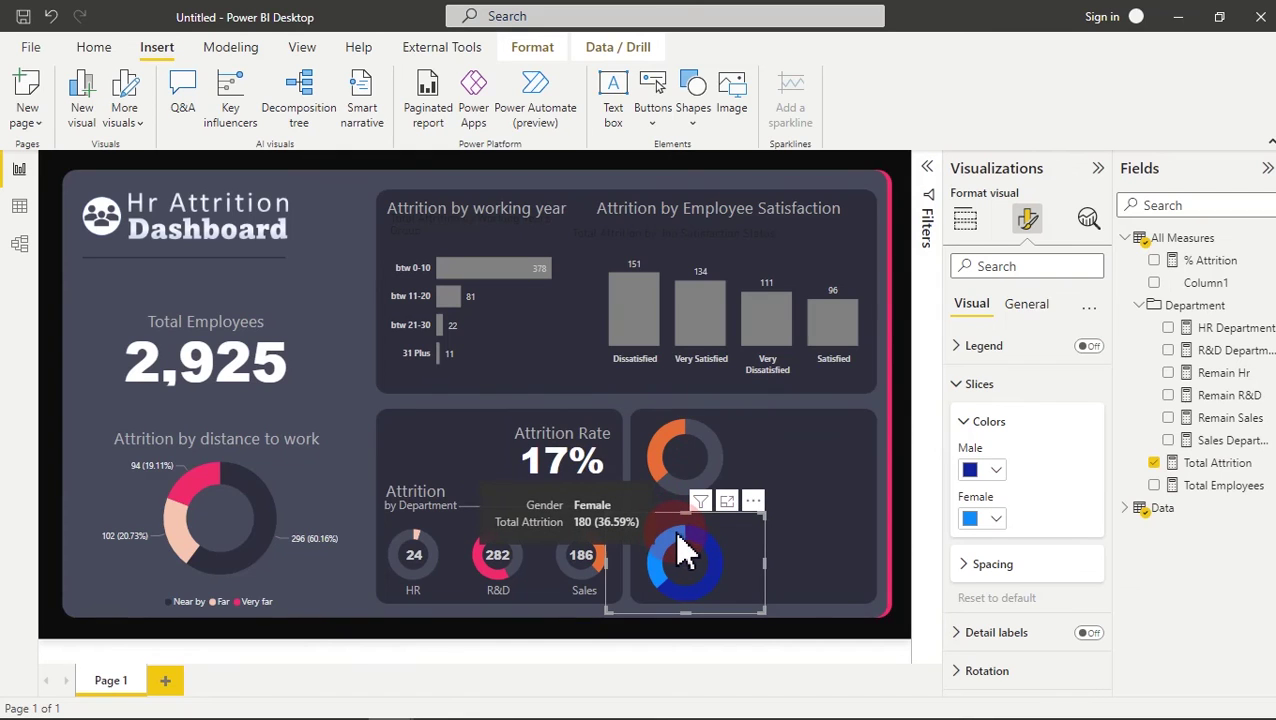
pyautogui.click(968, 520)
pyautogui.click(997, 519)
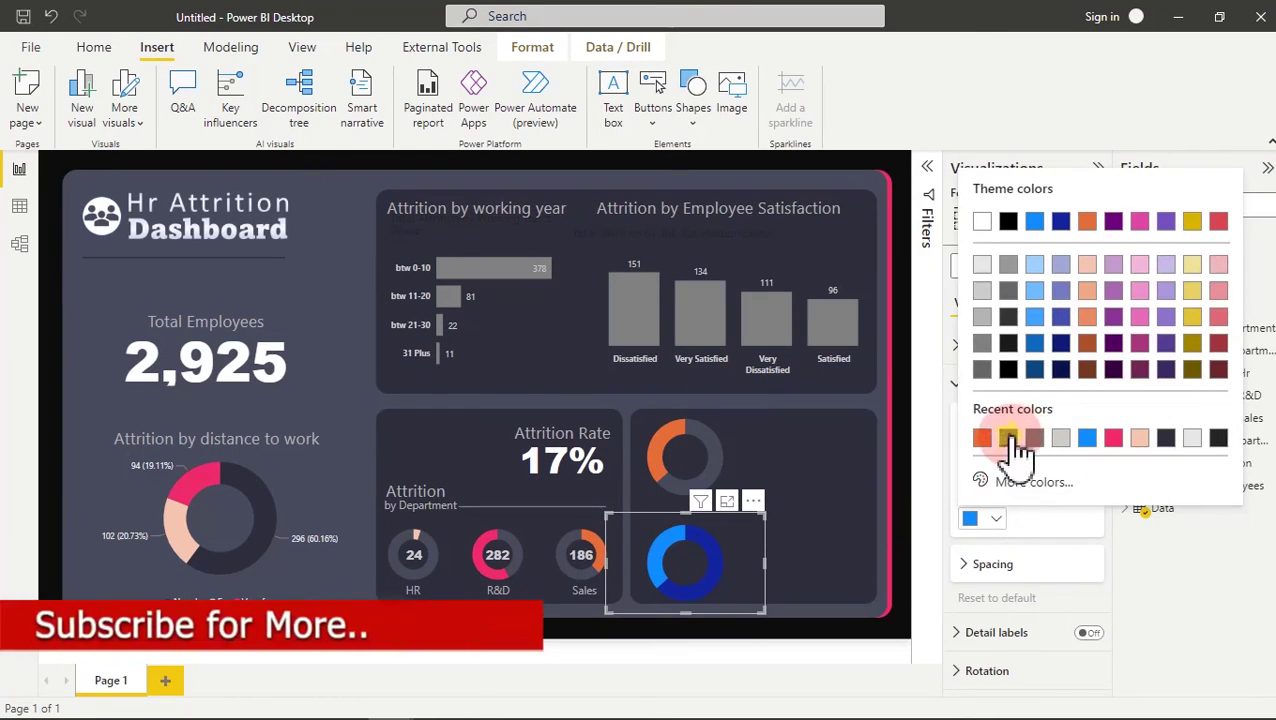
pyautogui.click(1012, 442)
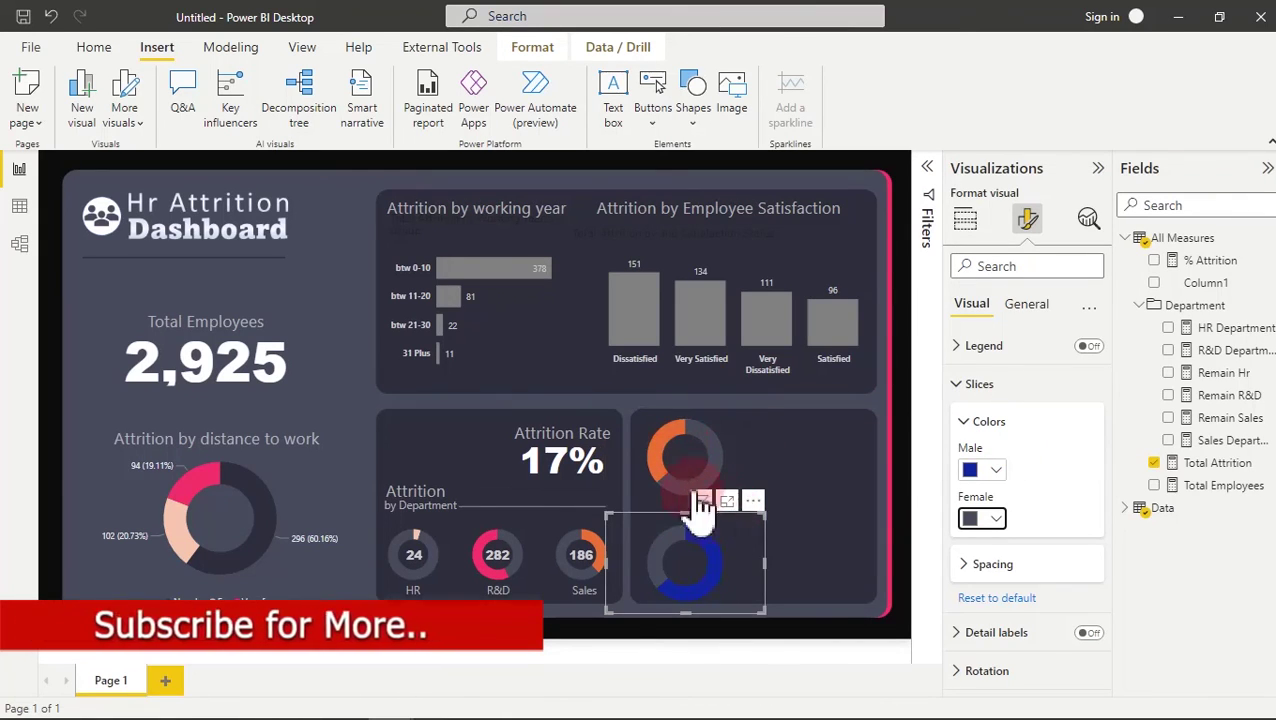
pyautogui.click(997, 474)
pyautogui.click(1117, 388)
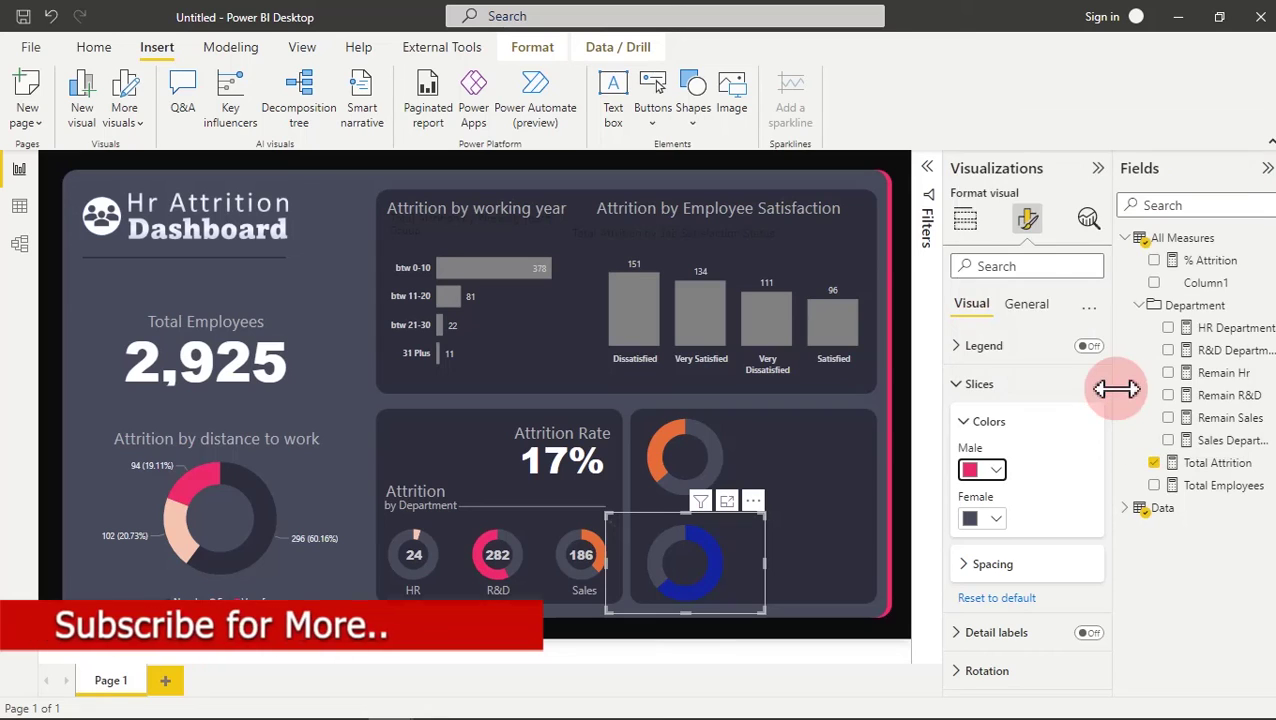
# - Create a new measure in the All Measures table and name it % Male Attrion in the formula's first line
pyautogui.click(813, 566)
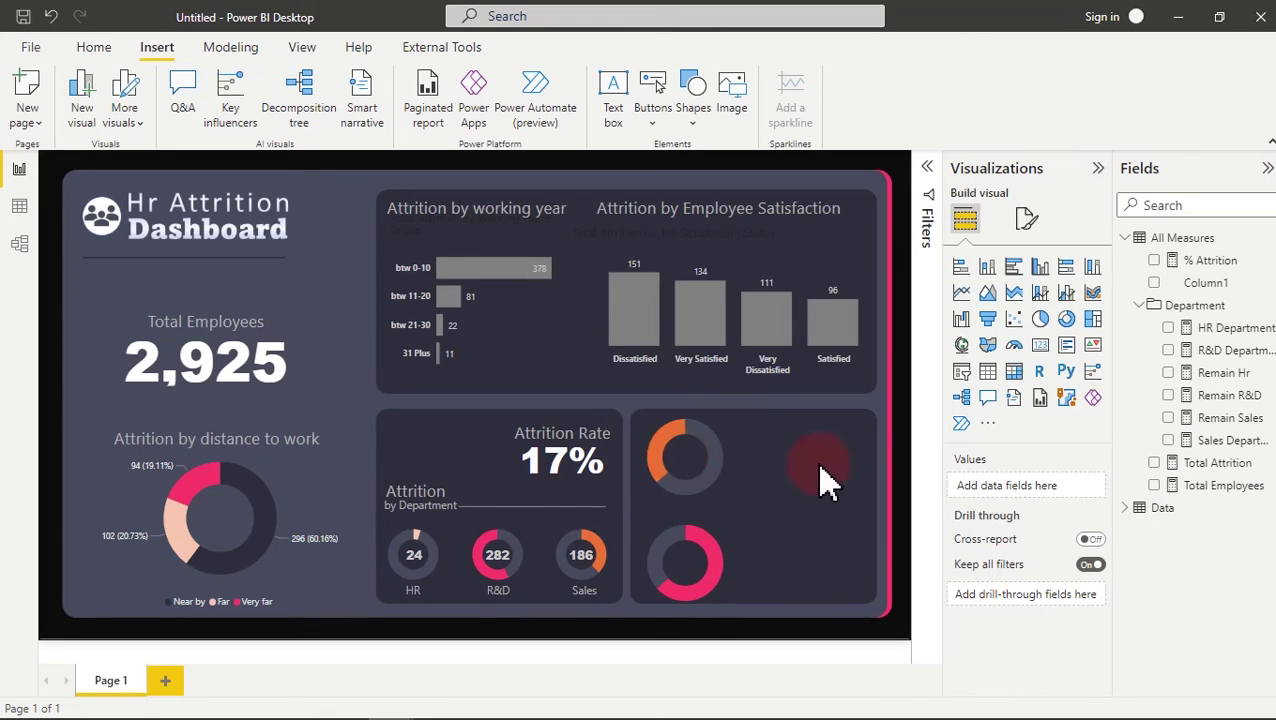
pyautogui.click(1220, 376)
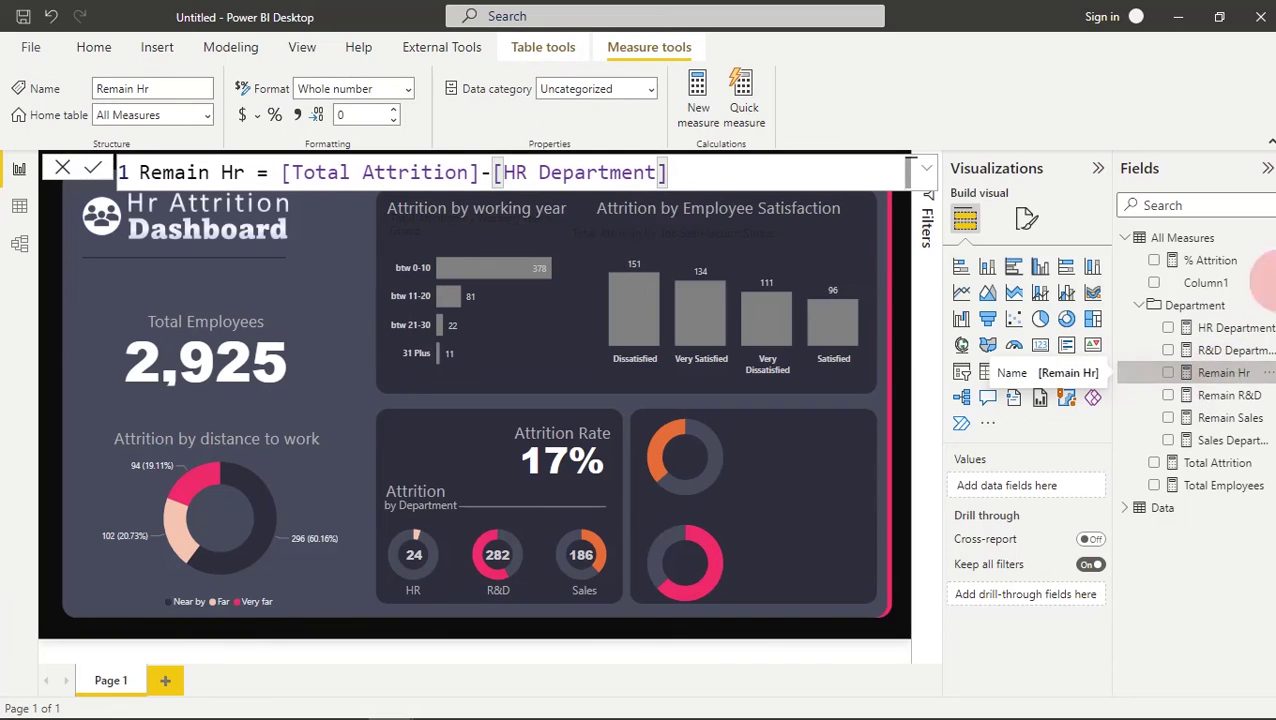
pyautogui.click(702, 89)
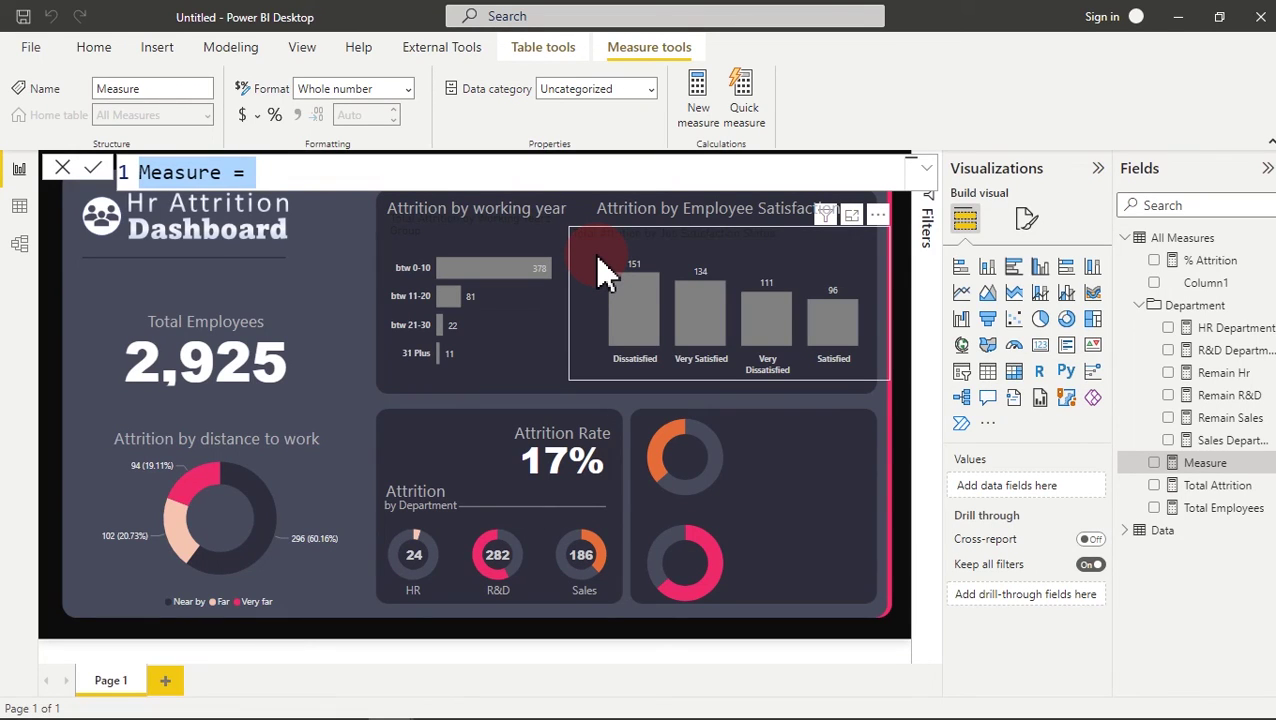
pyautogui.write('Male Attrion')
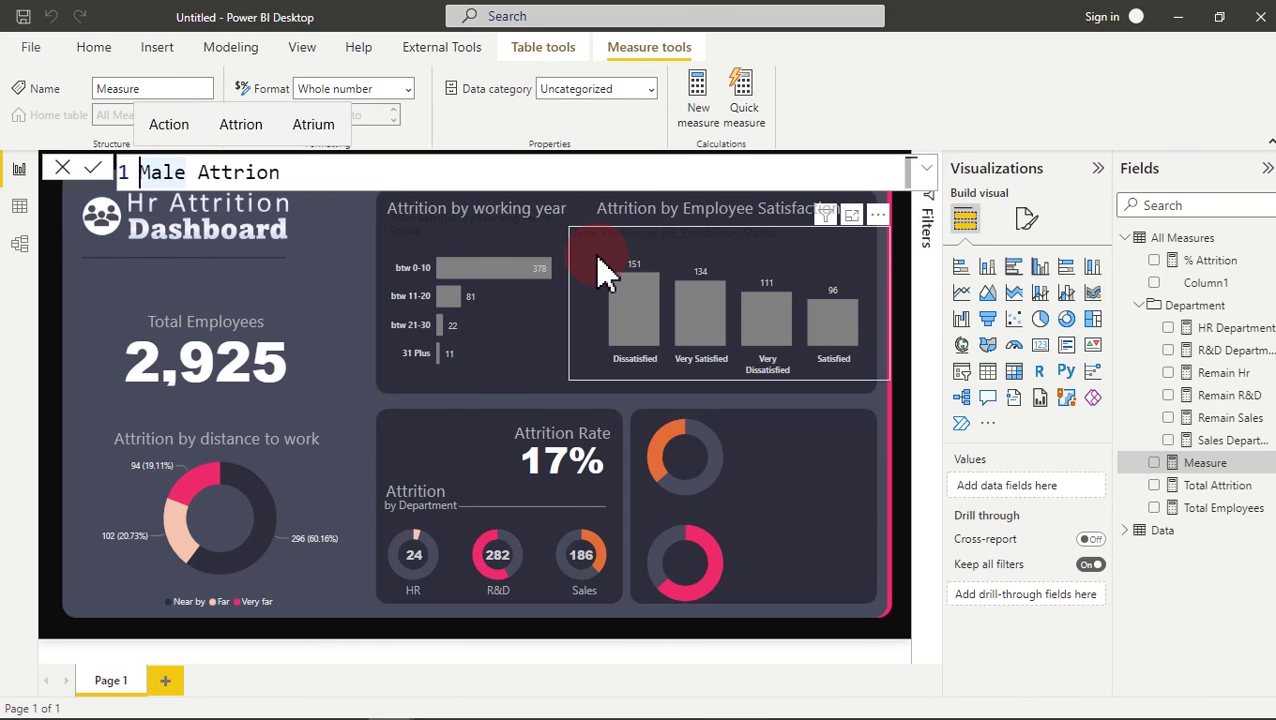
pyautogui.write('%')
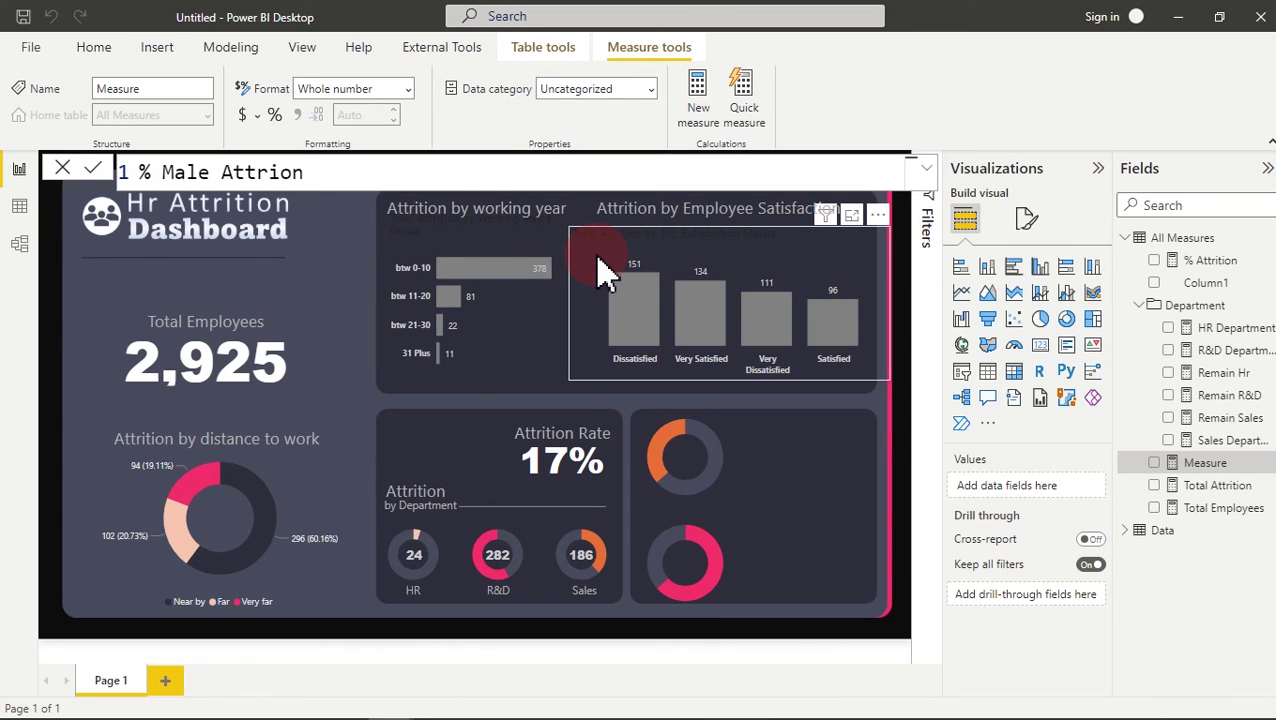
pyautogui.press('End')
pyautogui.write('=')
pyautogui.hotkey('shift', 'Return')
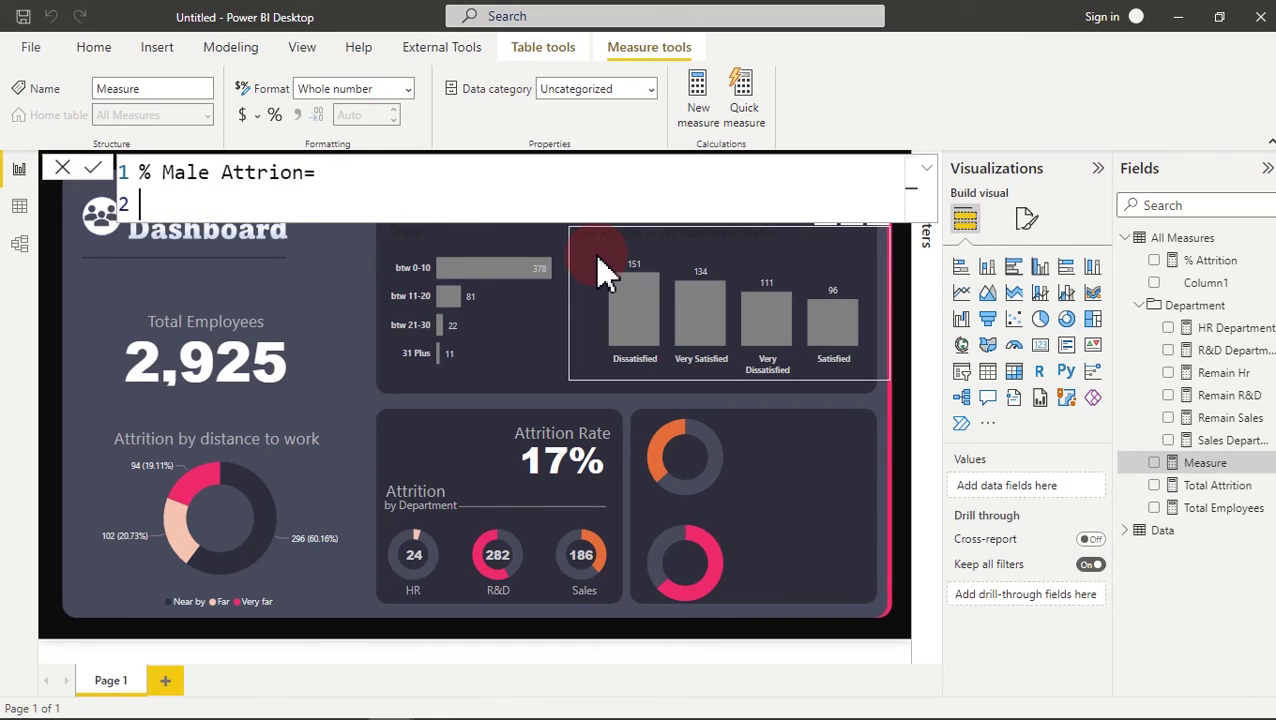
# - Declare a variable Male in the measure, starting with CALCULATE on the [Total Attrition] measure
pyautogui.write('VAR')
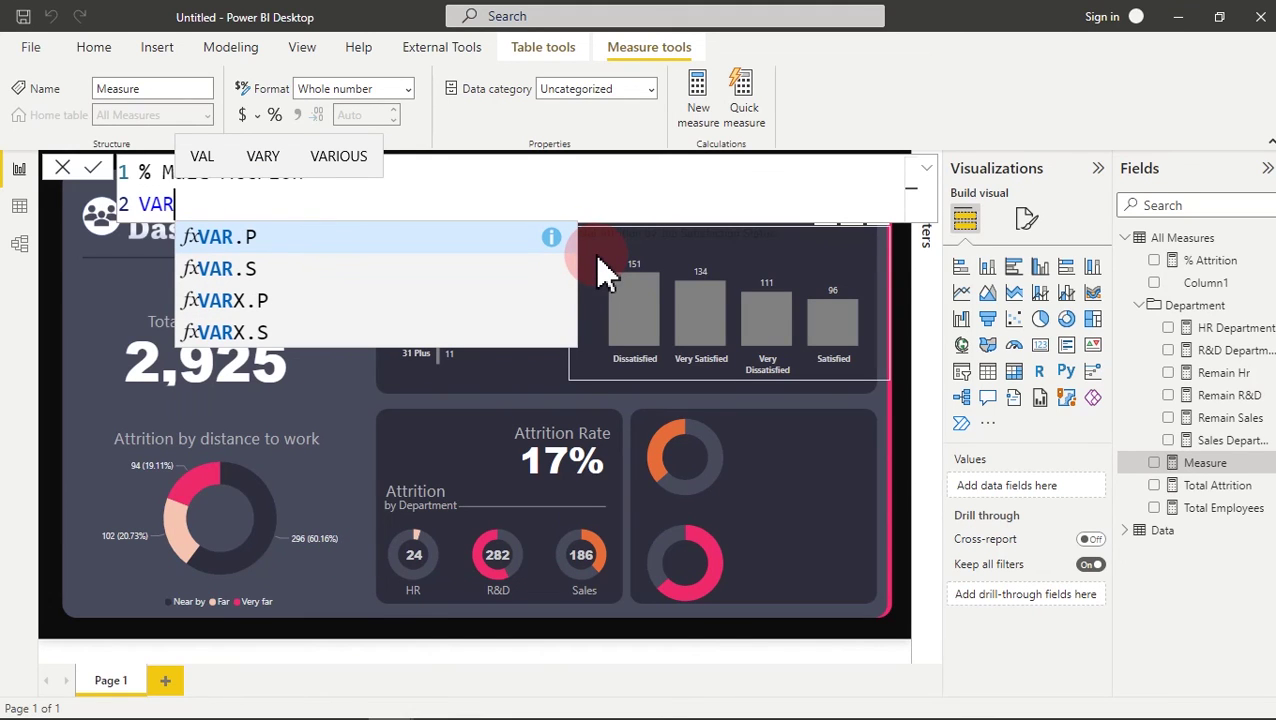
pyautogui.write(' M')
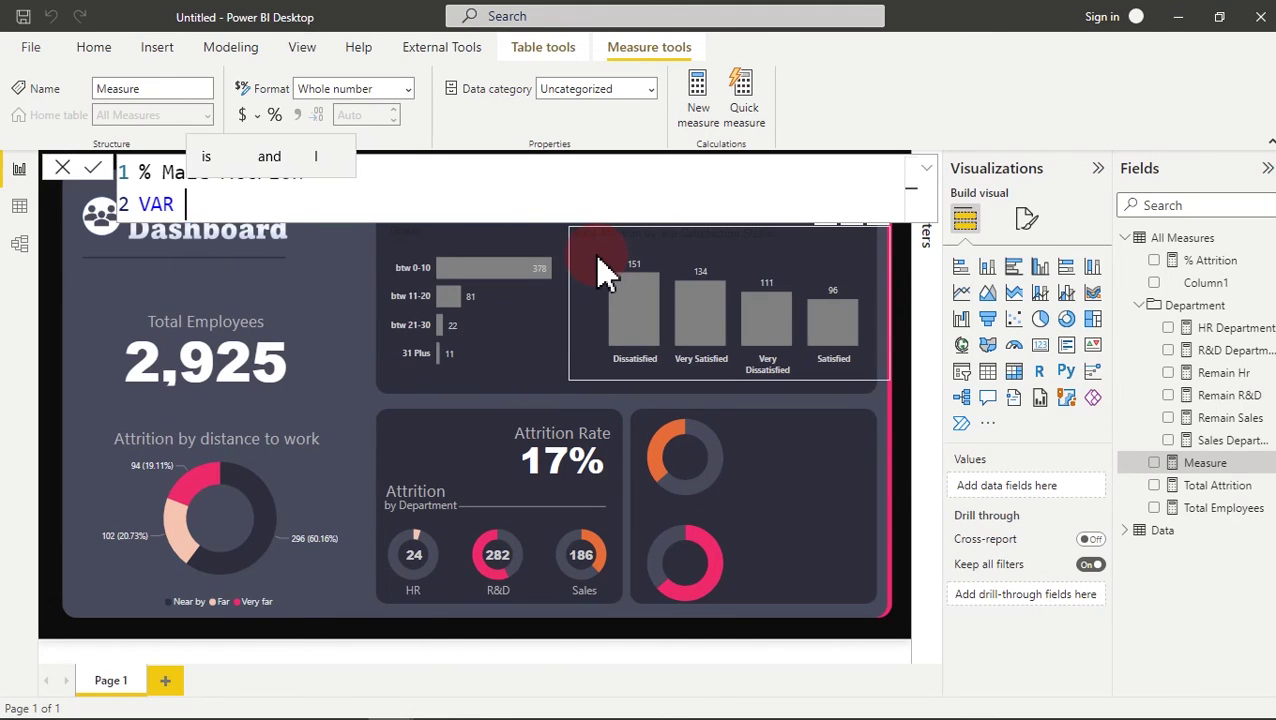
pyautogui.write('ale')
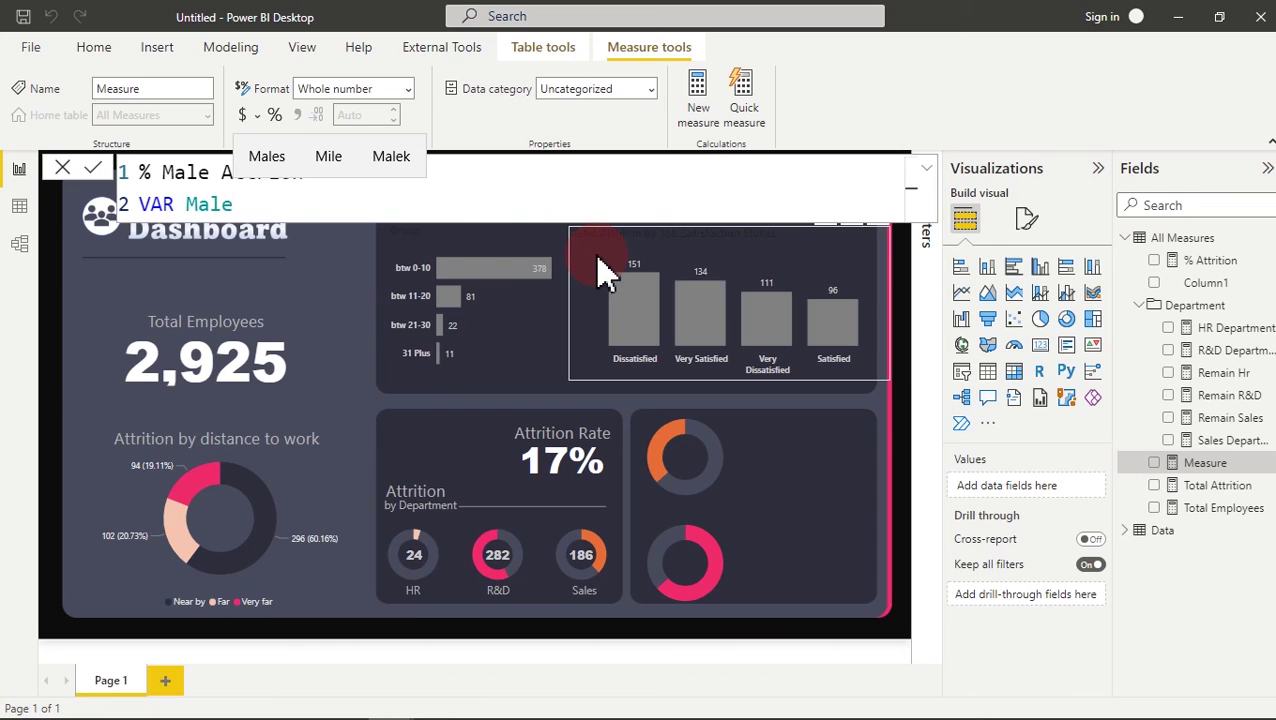
pyautogui.write('=')
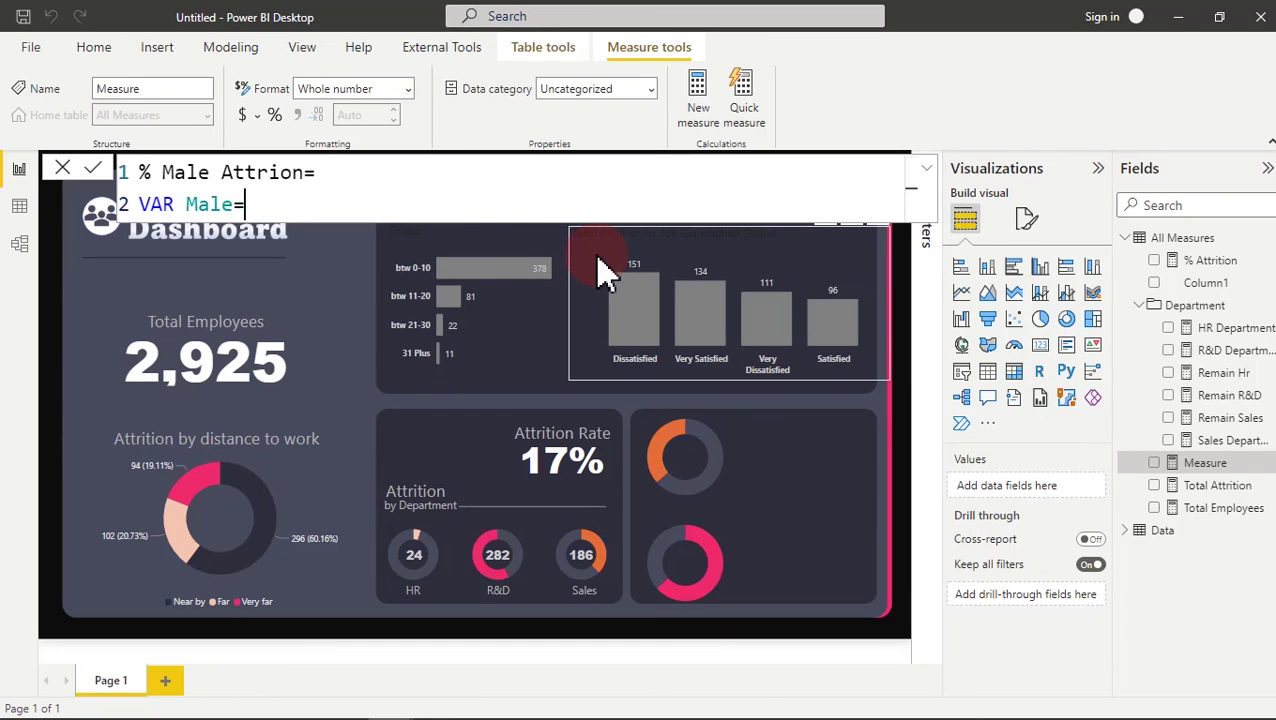
pyautogui.write('cal')
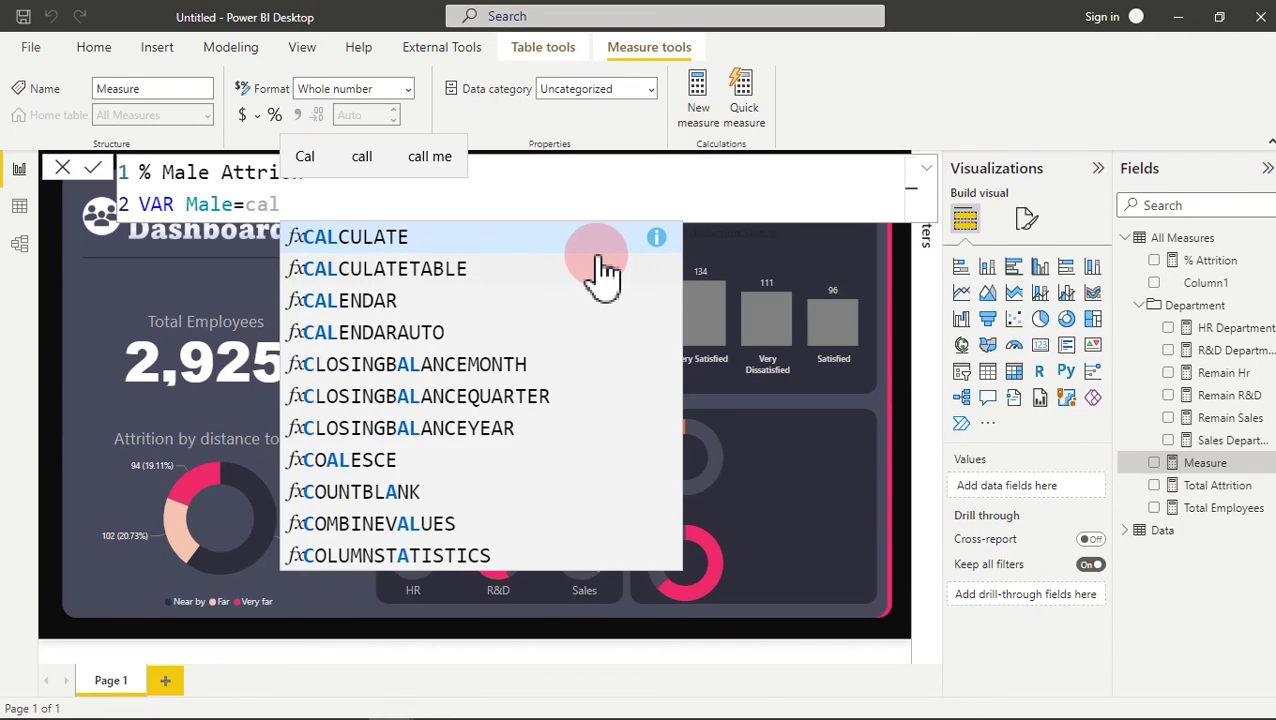
pyautogui.click(599, 256)
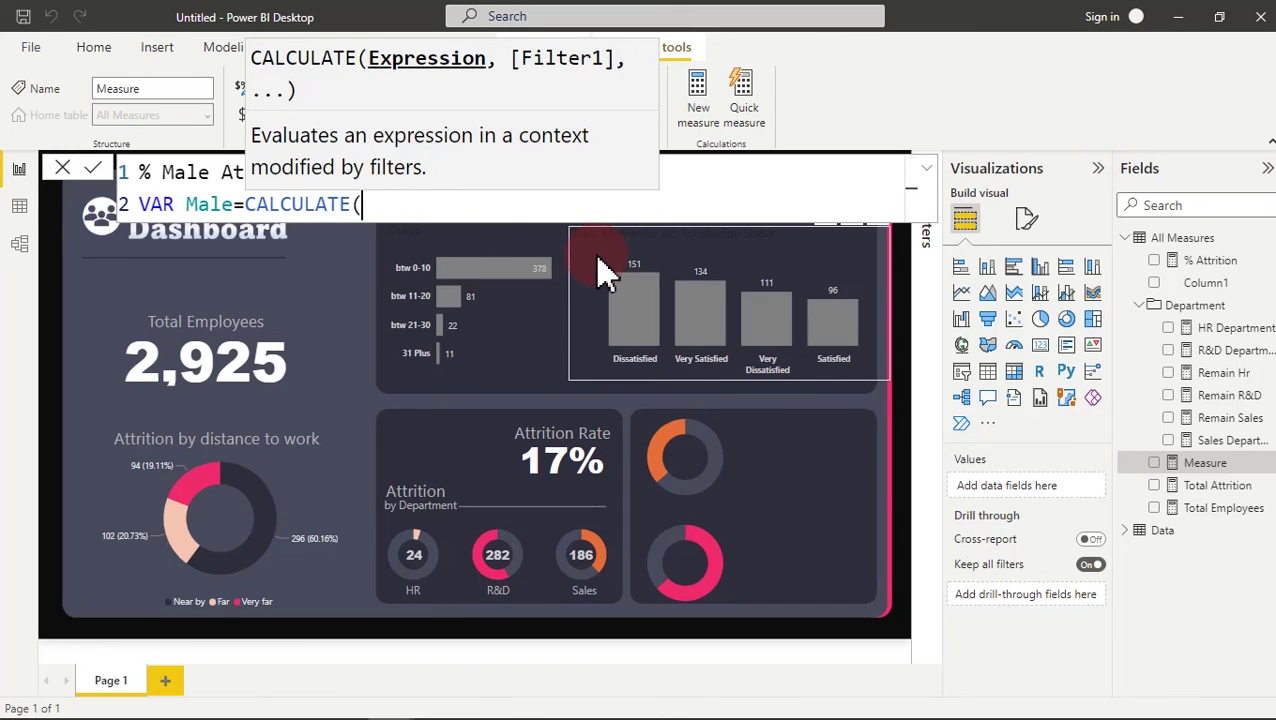
pyautogui.write('[')
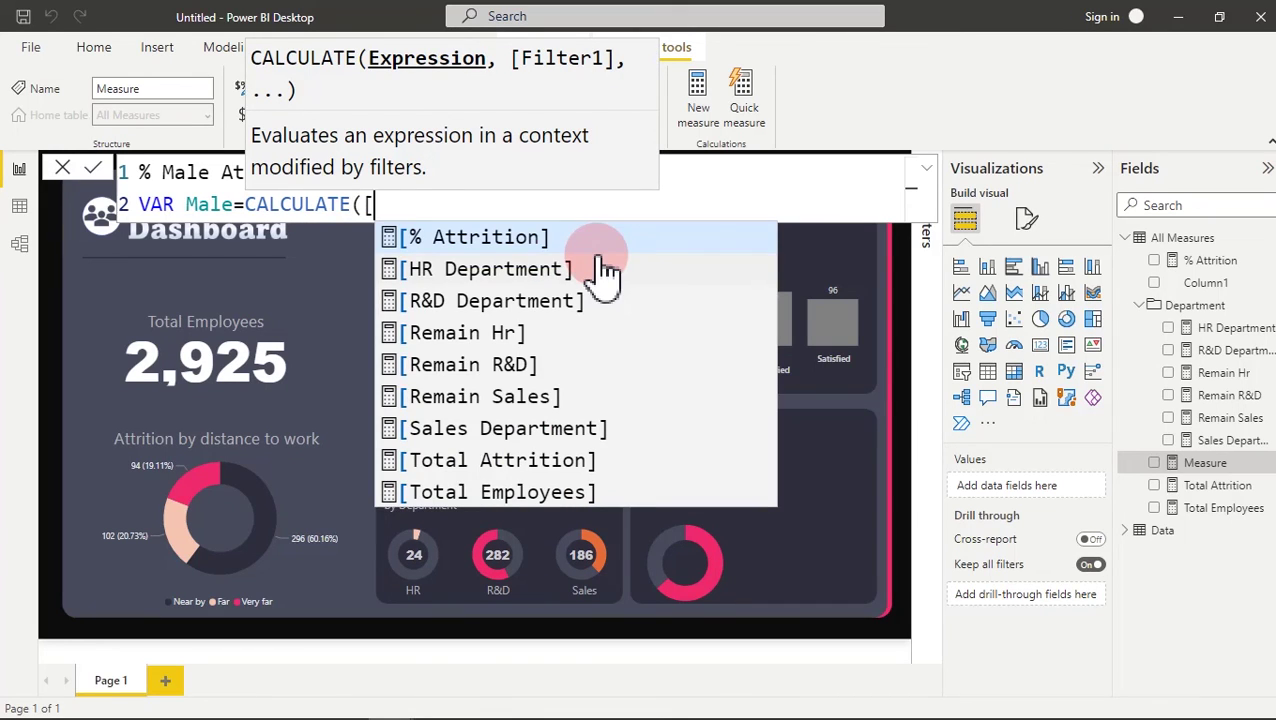
pyautogui.click(478, 478)
# - Add a FILTER on the Data table to the CALCULATE expression with the condition Data[Gender]="Male"
pyautogui.write(',Fil')
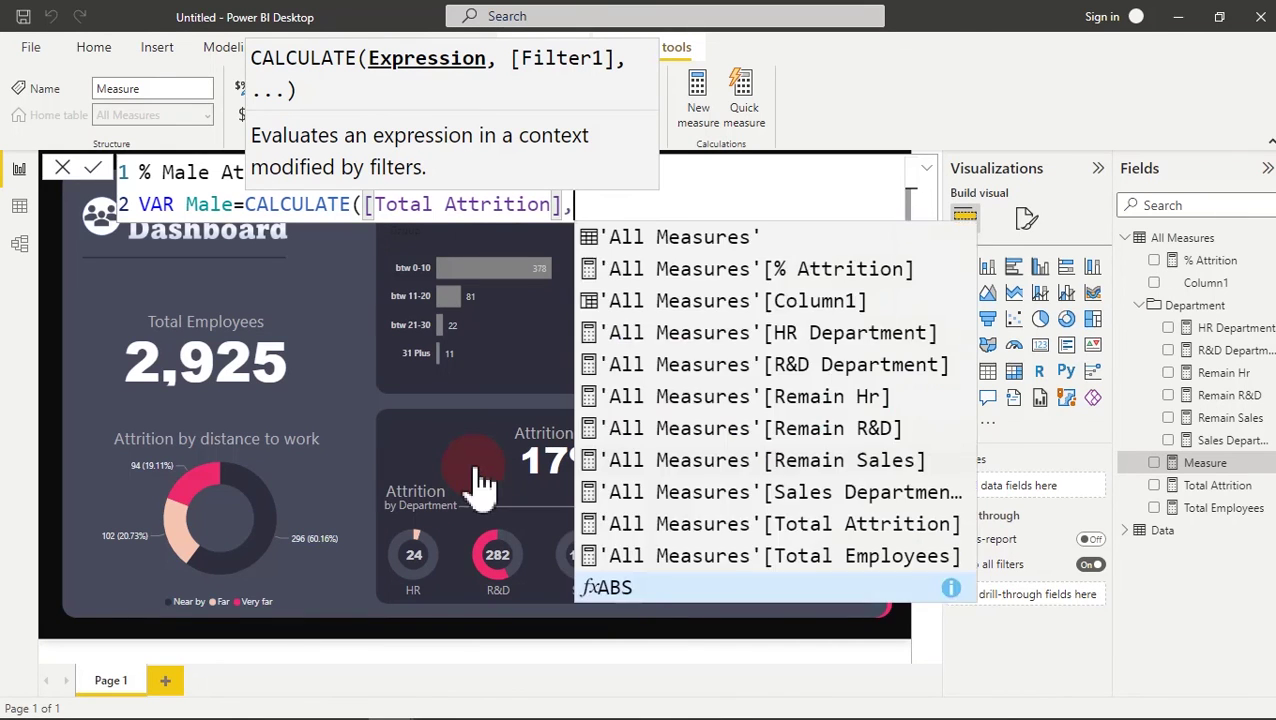
pyautogui.press('Tab')
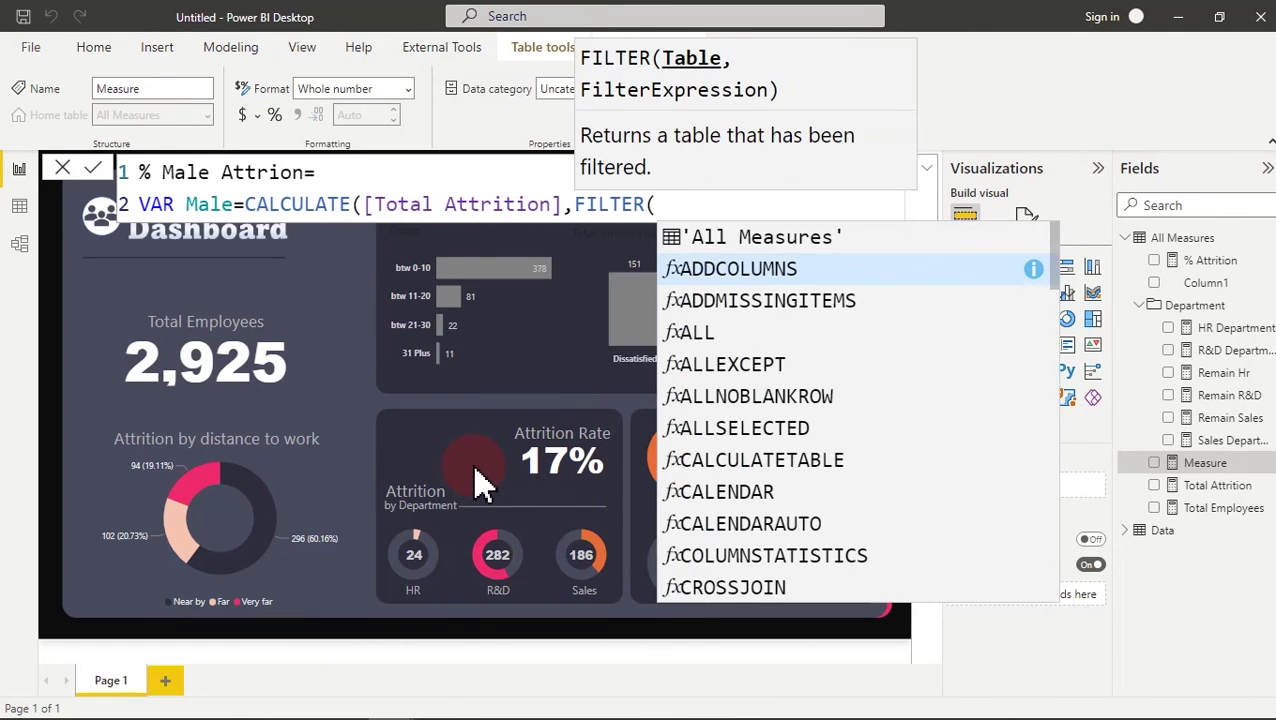
pyautogui.write('data')
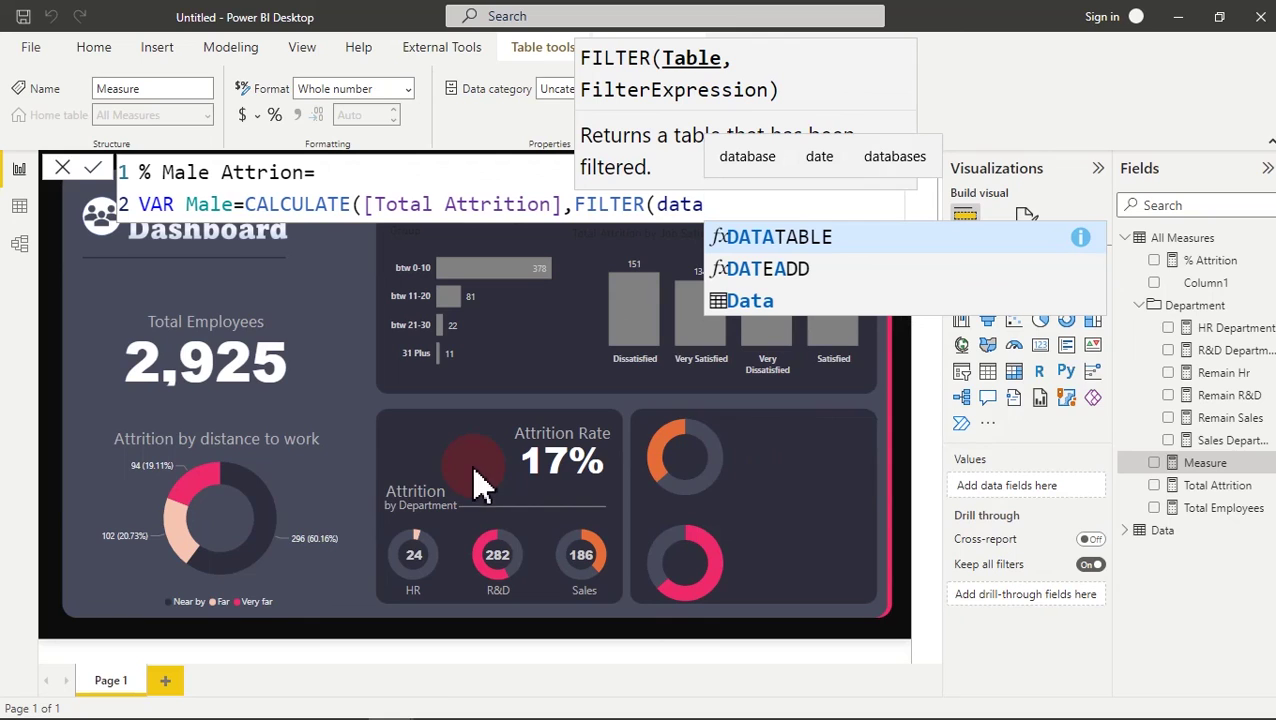
pyautogui.click(783, 305)
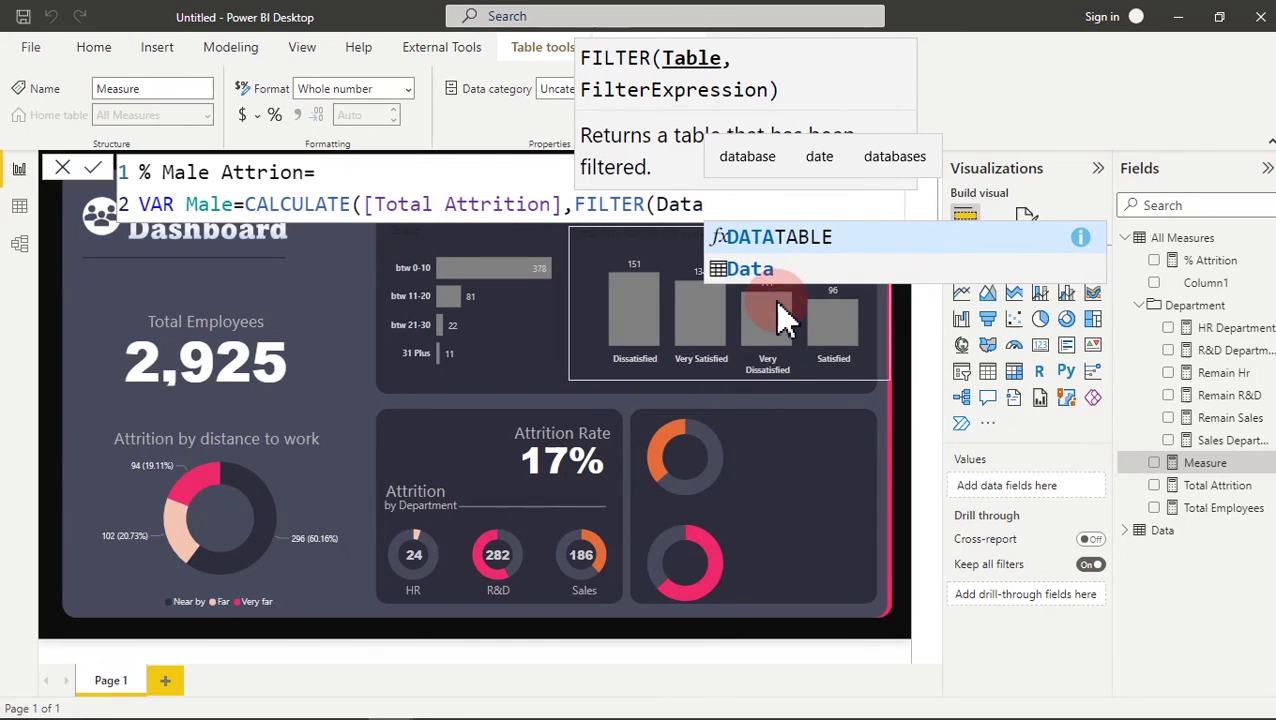
pyautogui.write(',')
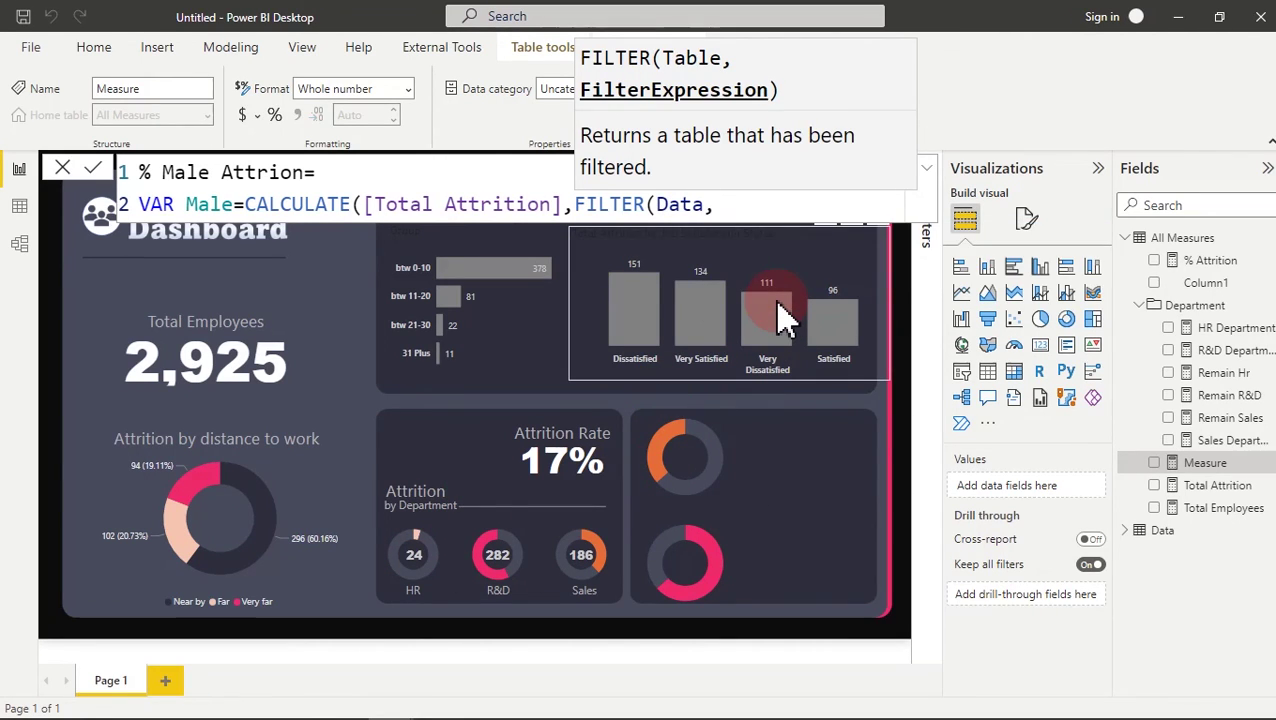
pyautogui.write('gen')
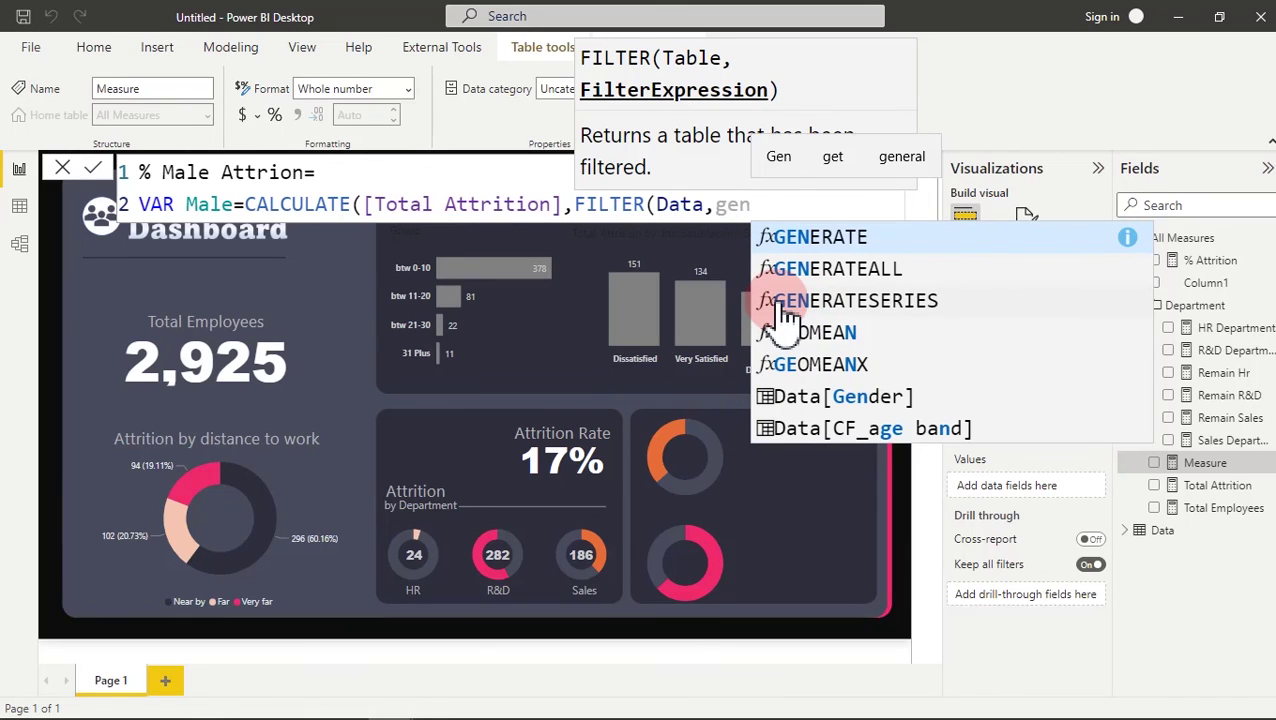
pyautogui.click(843, 398)
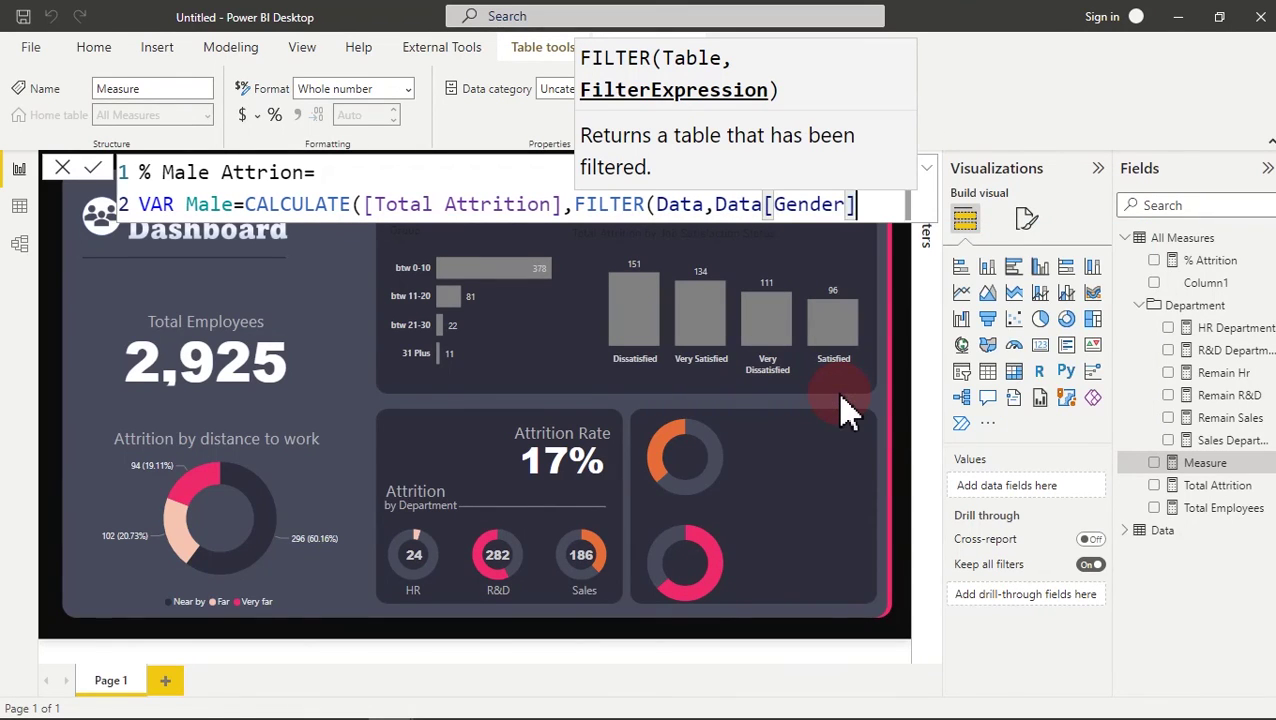
pyautogui.write('="Ml')
pyautogui.press('BackSpace')
pyautogui.press('BackSpace')
pyautogui.write('ale"')
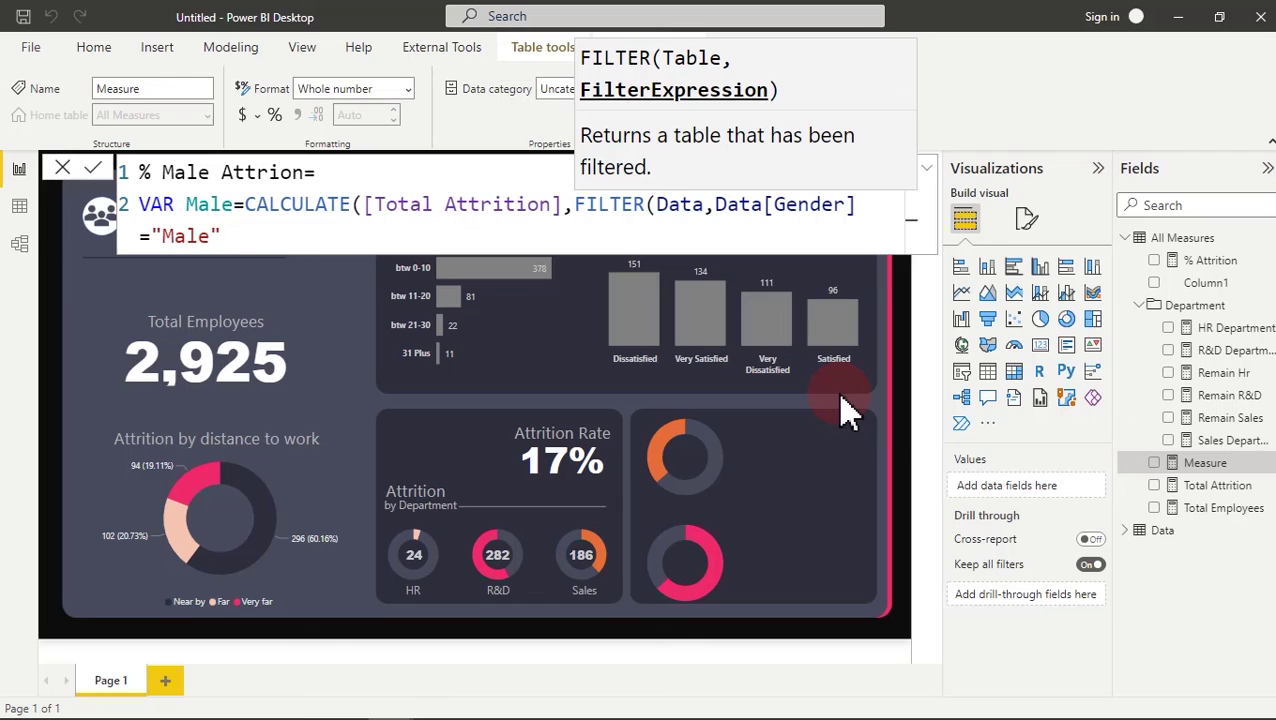
# - Close the FILTER and CALCULATE functions with parentheses on separate lines, indenting the FILTER one
pyautogui.hotkey('shift', 'Return')
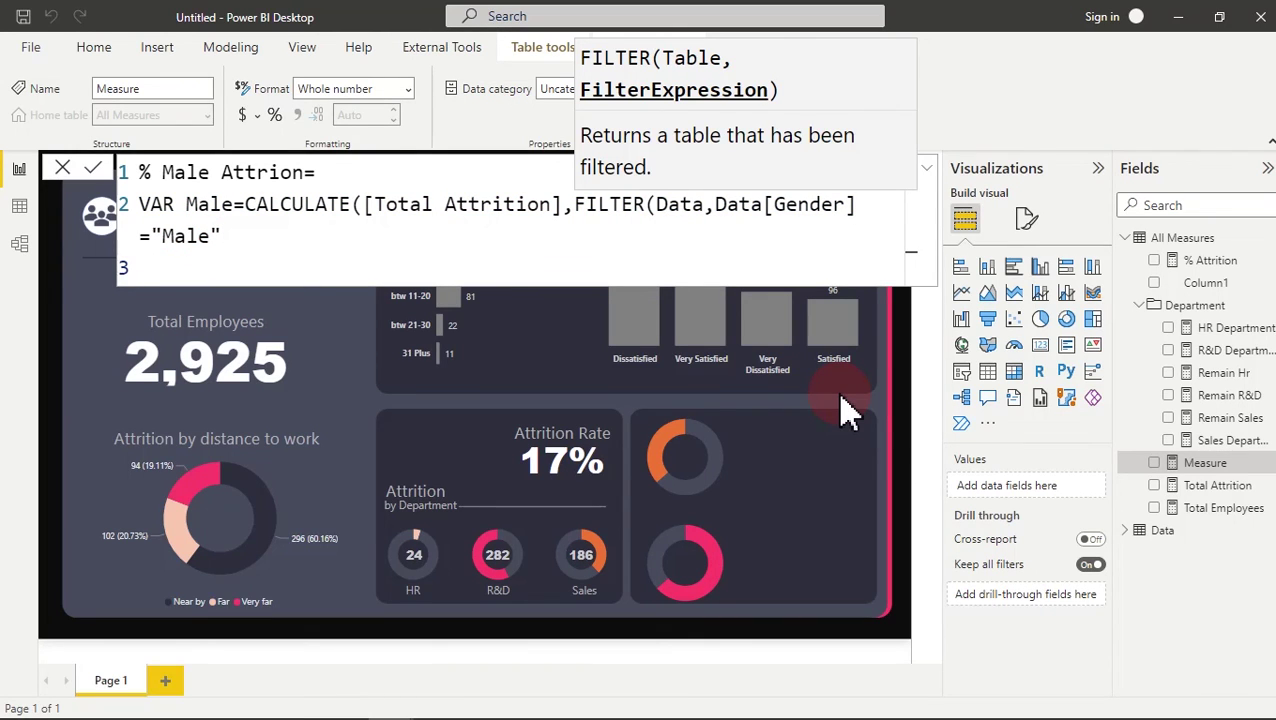
pyautogui.write(')')
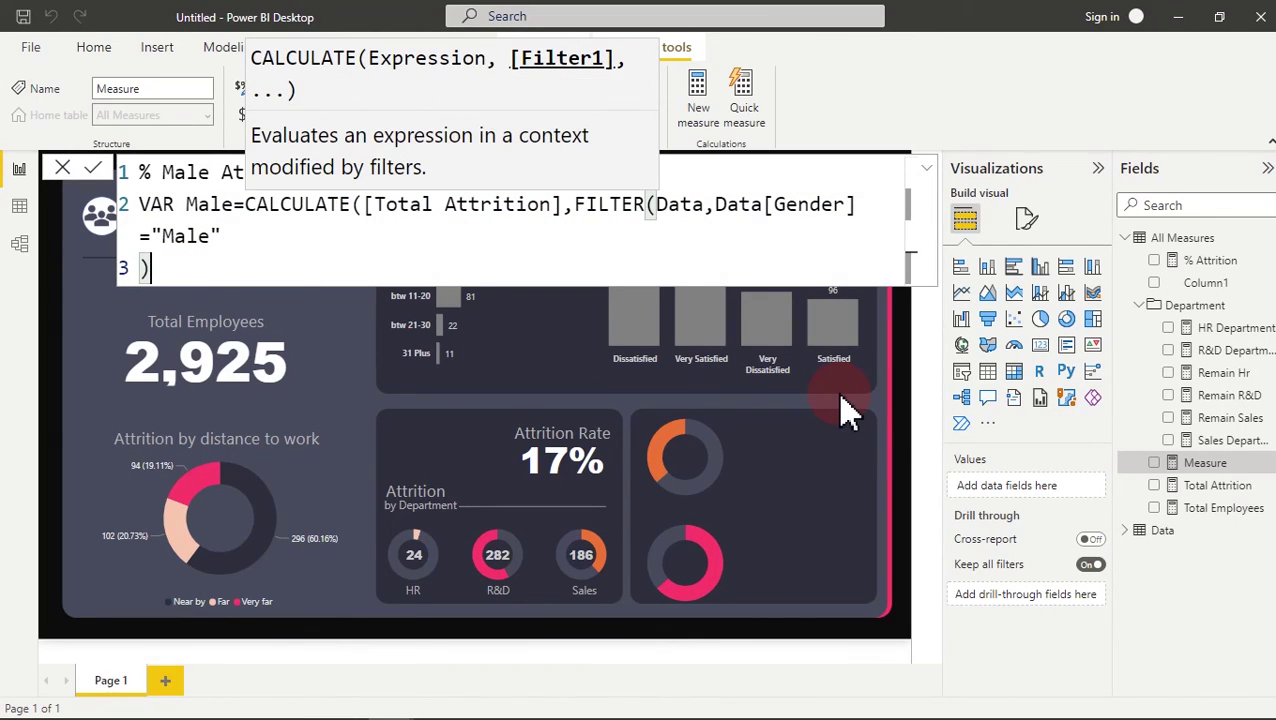
pyautogui.hotkey('shift', 'Return')
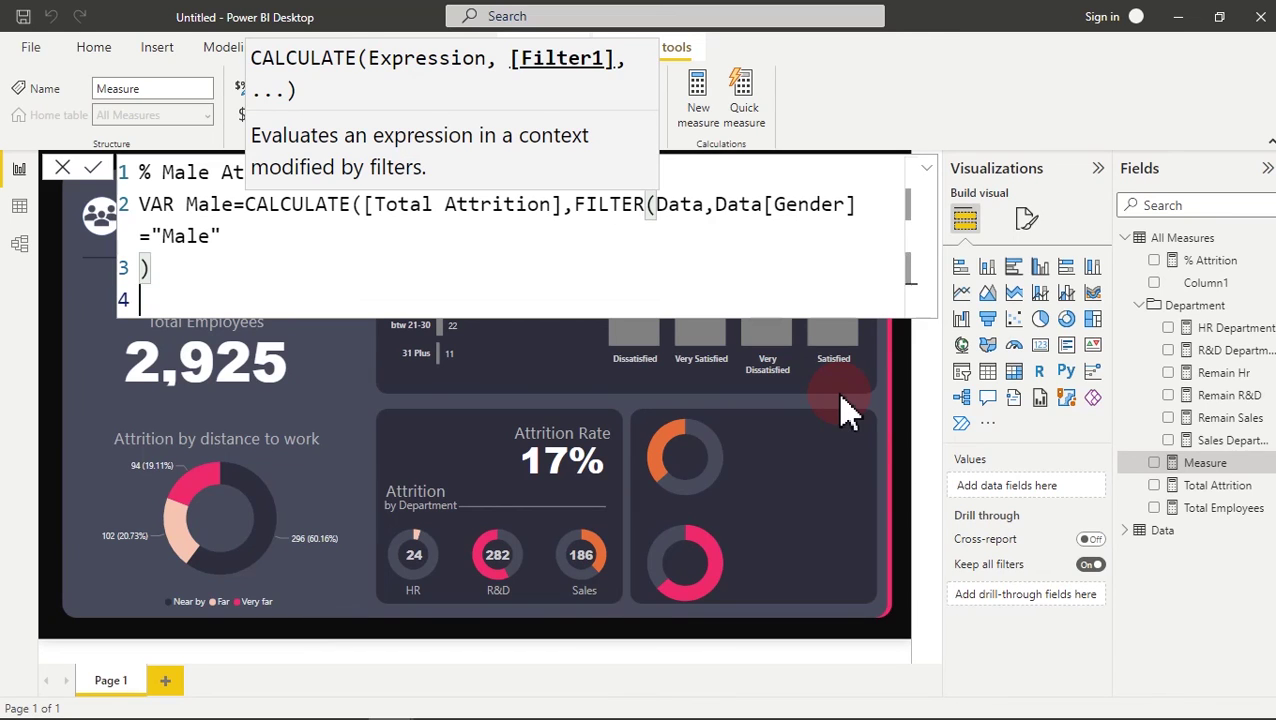
pyautogui.write(')')
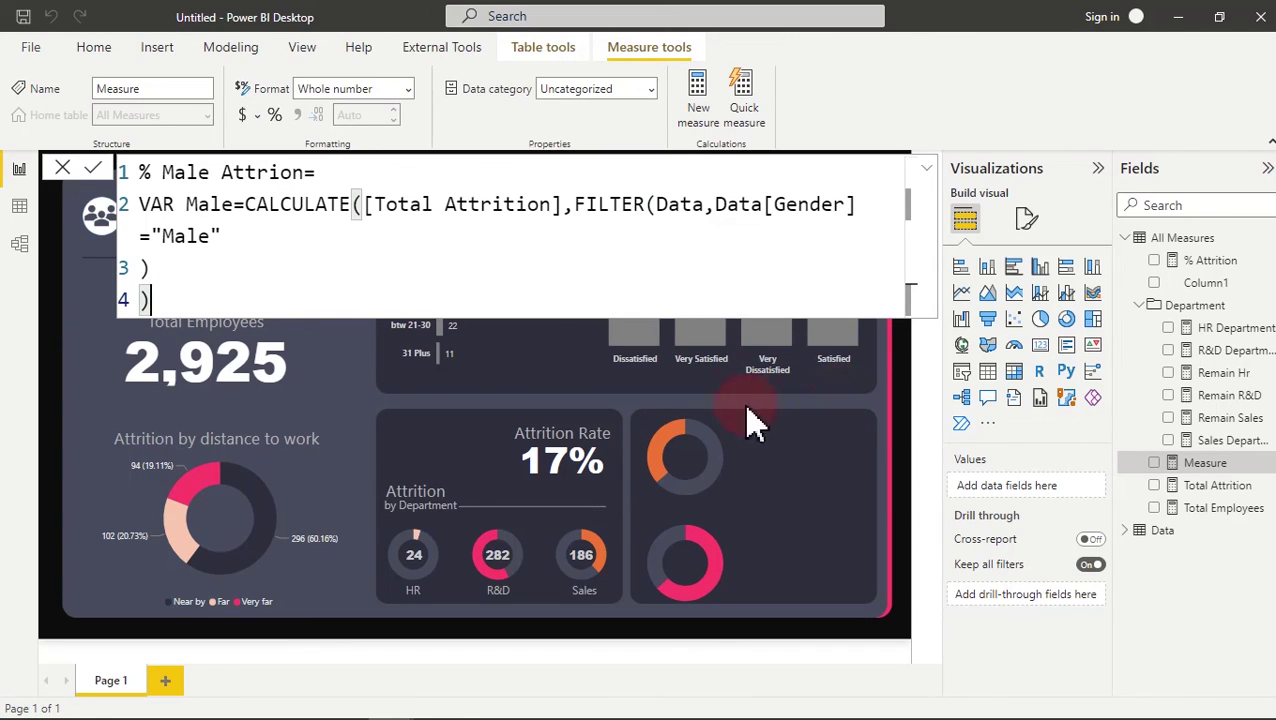
pyautogui.click(146, 268)
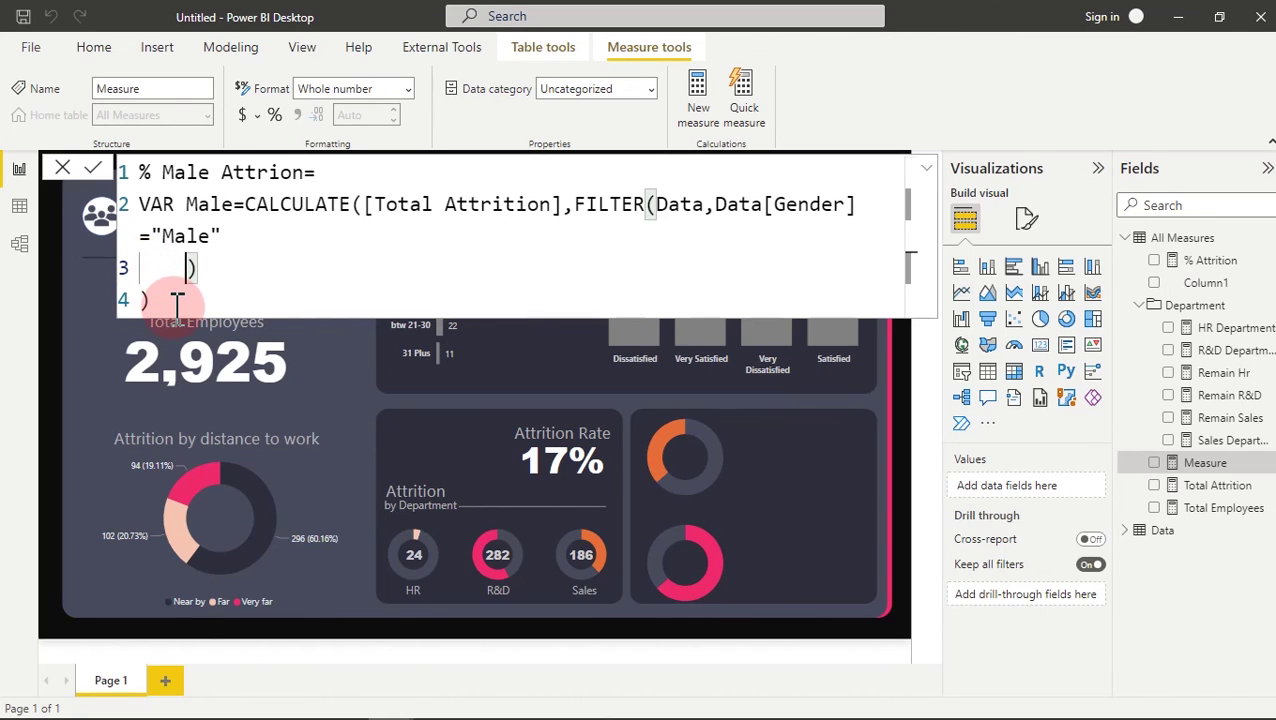
pyautogui.click(172, 300)
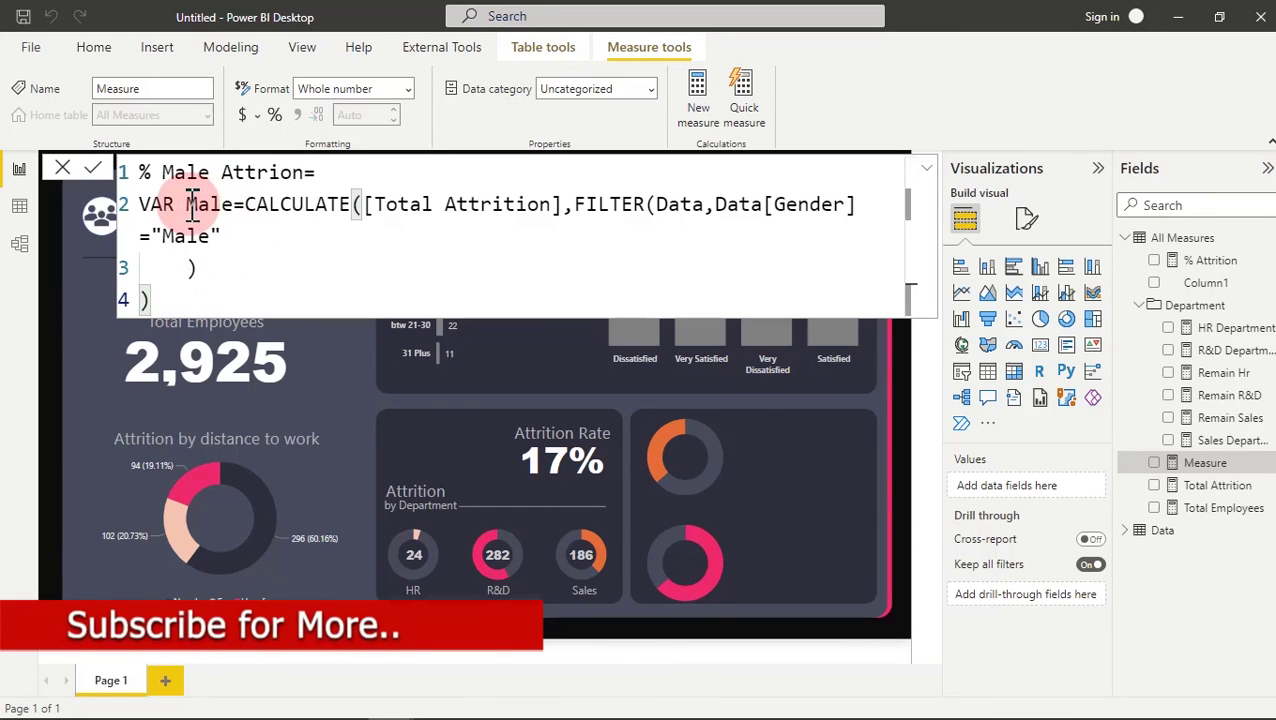
# - Rename the variable Male to Male_Attrion in the measure formula
pyautogui.moveTo(190, 205); pyautogui.dragTo(222, 237)
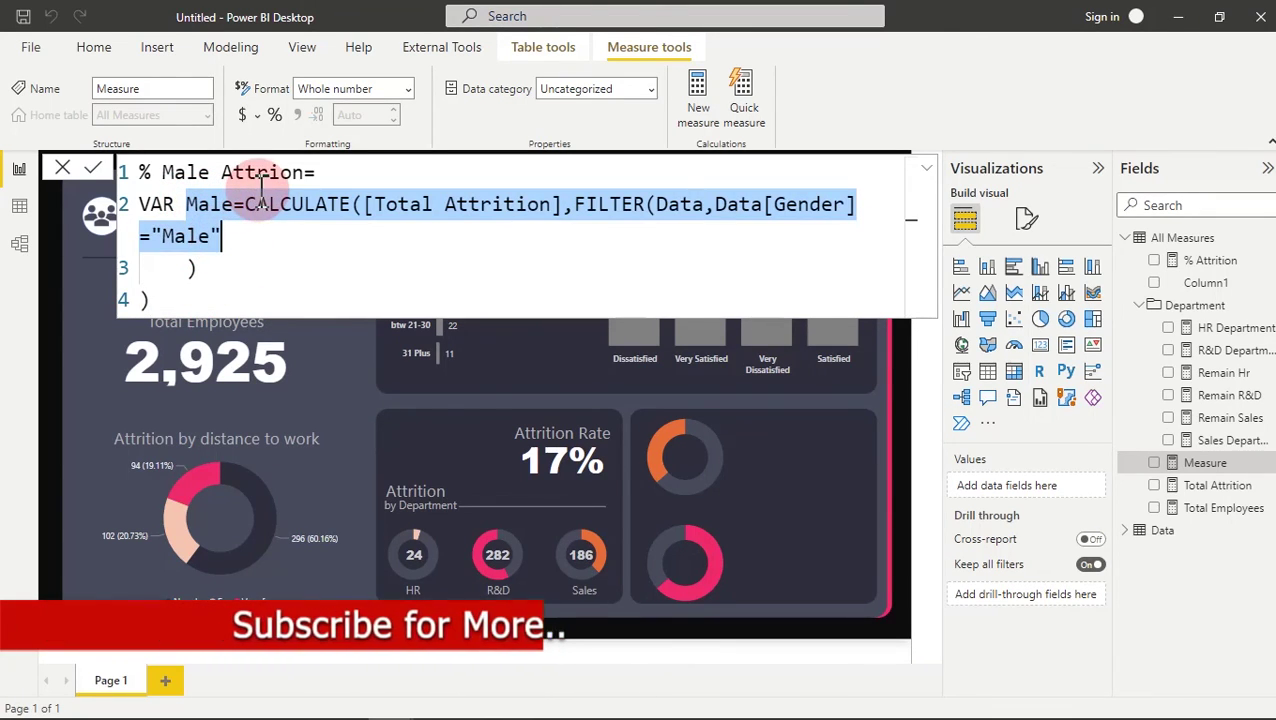
pyautogui.click(234, 205)
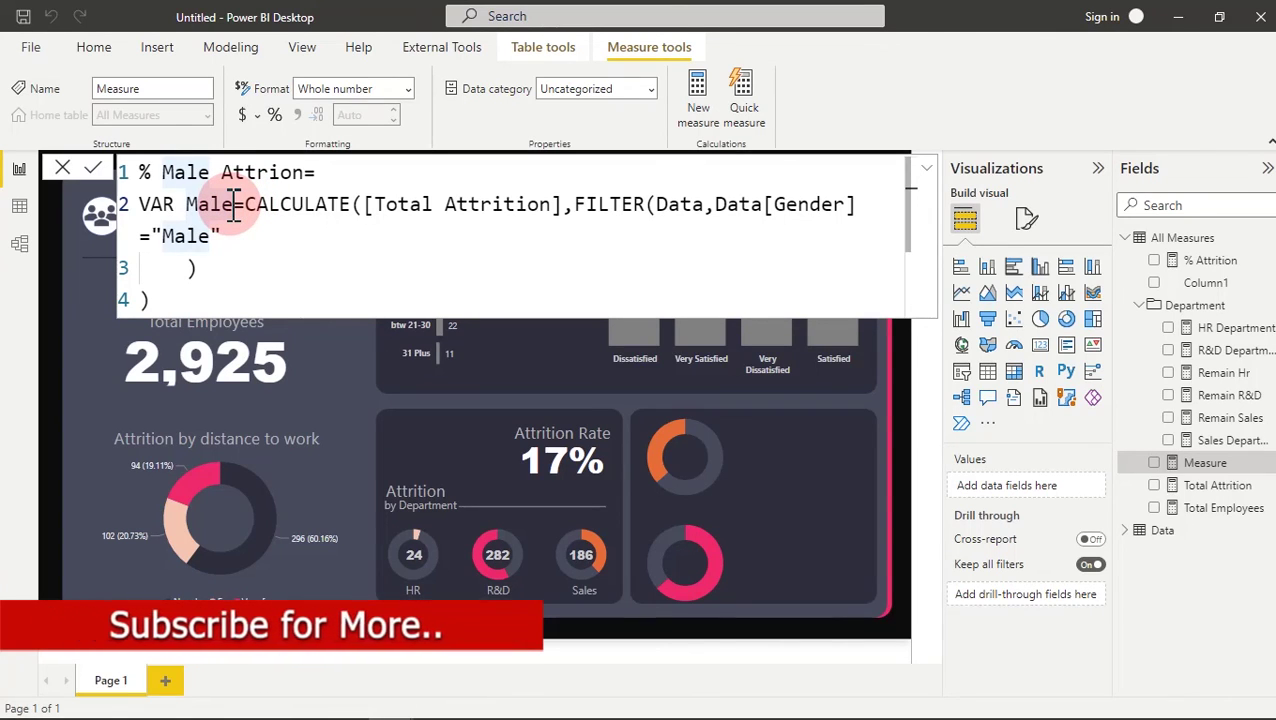
pyautogui.write('Attrion')
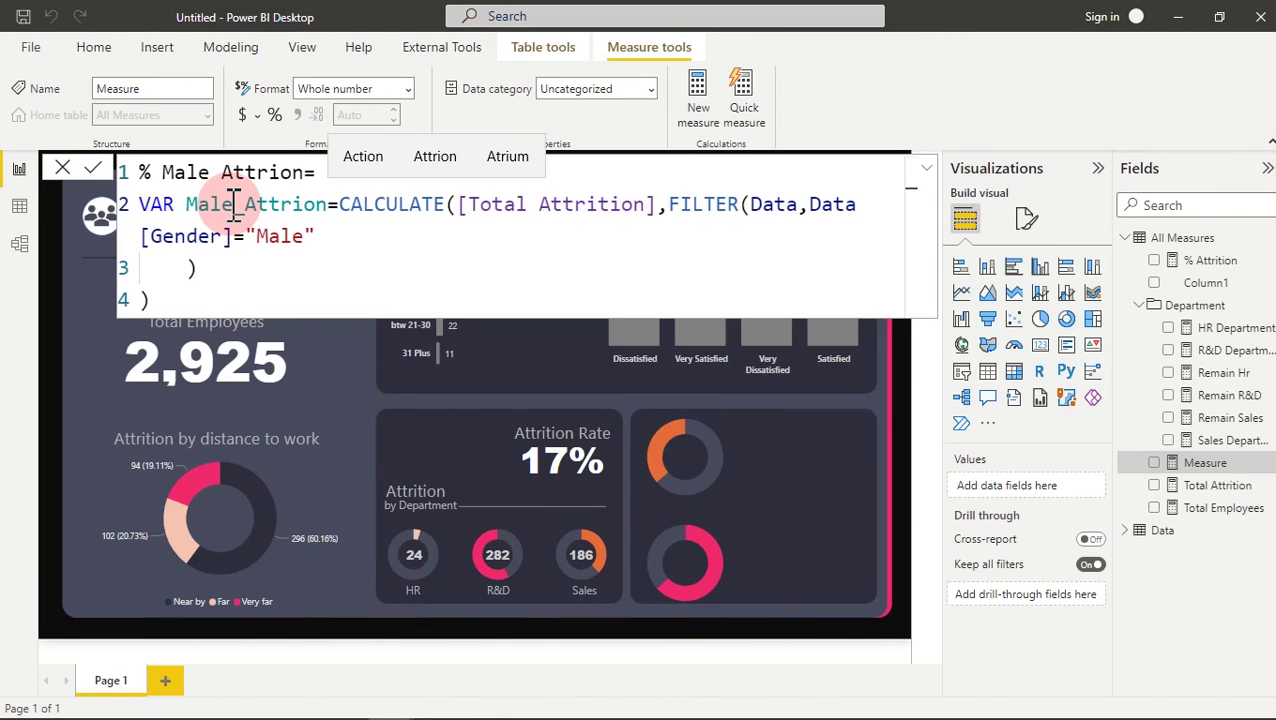
pyautogui.moveTo(333, 207)
pyautogui.mouseDown()
pyautogui.moveTo(364, 242)
pyautogui.moveTo(340, 214)
pyautogui.moveTo(233, 199)
pyautogui.moveTo(205, 208)
pyautogui.moveTo(333, 225)
pyautogui.moveTo(328, 213)
pyautogui.mouseUp()
pyautogui.click(328, 213)
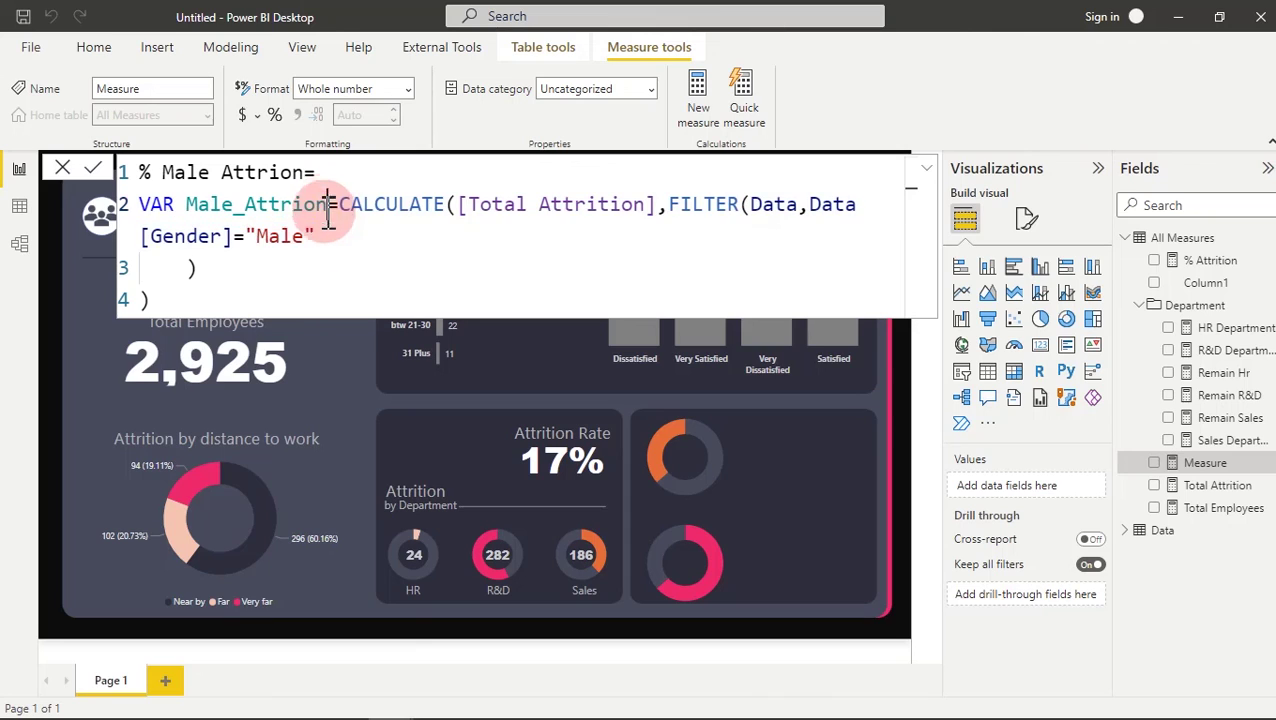
# - Declare a second variable, Total_Attrition, on a new line of the measure formula and set it equal to the [Total Attrition] measure
pyautogui.click(152, 298)
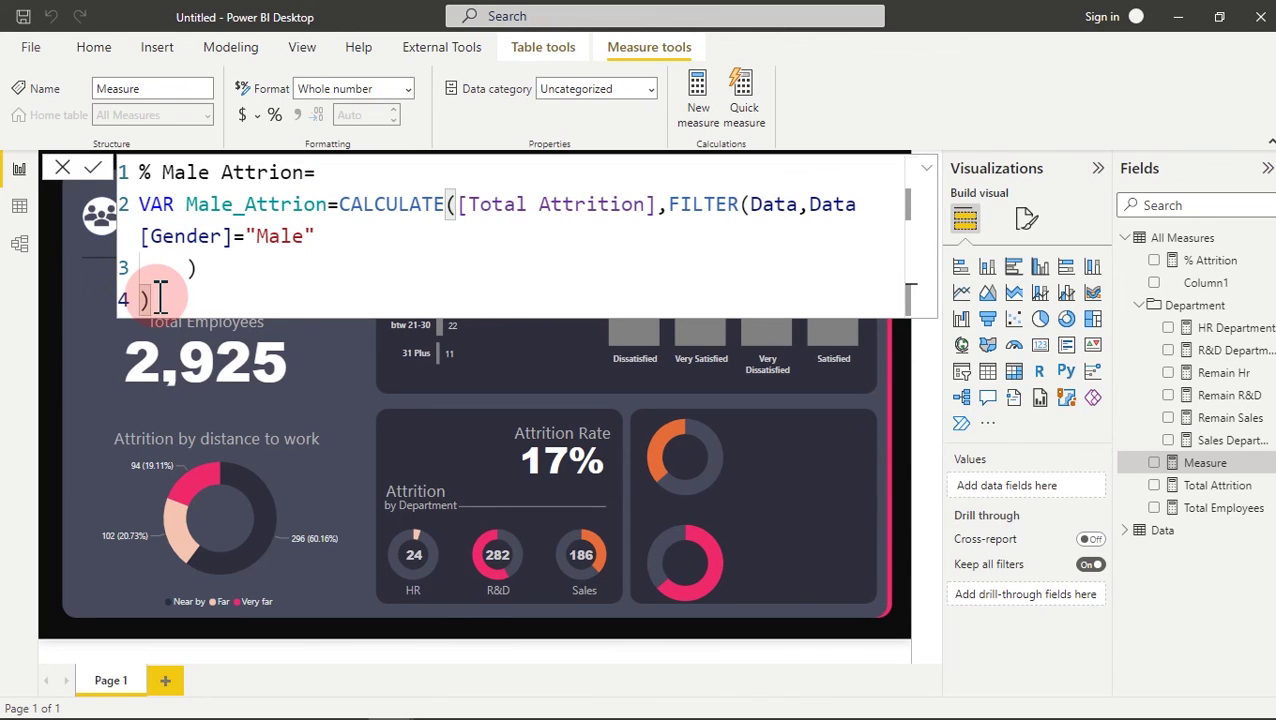
pyautogui.hotkey('shift', 'Return')
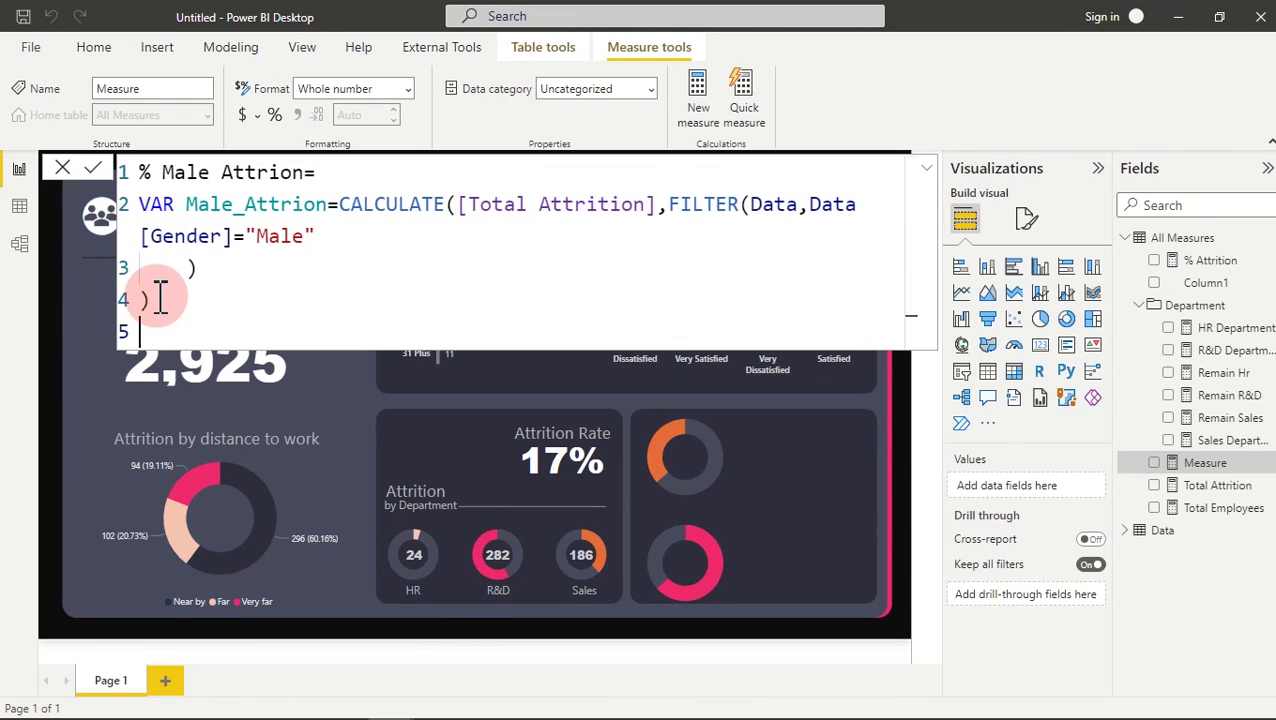
pyautogui.write('VAR')
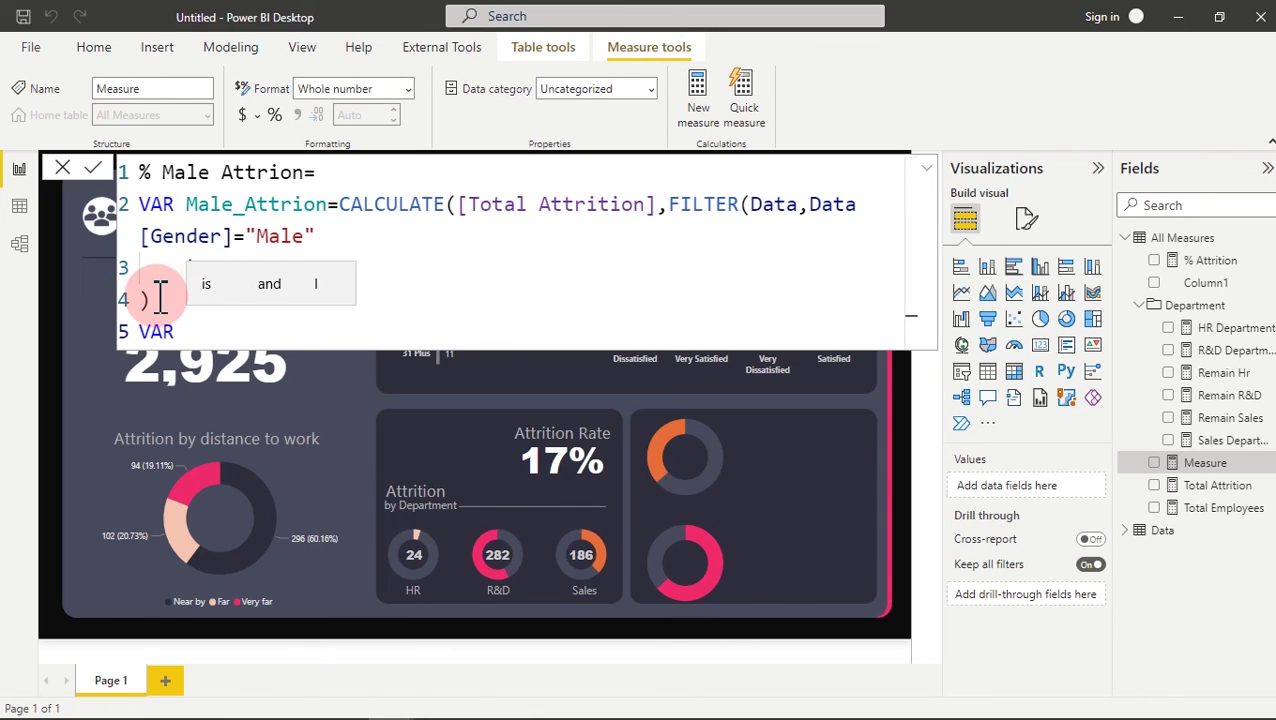
pyautogui.write(' Tpta')
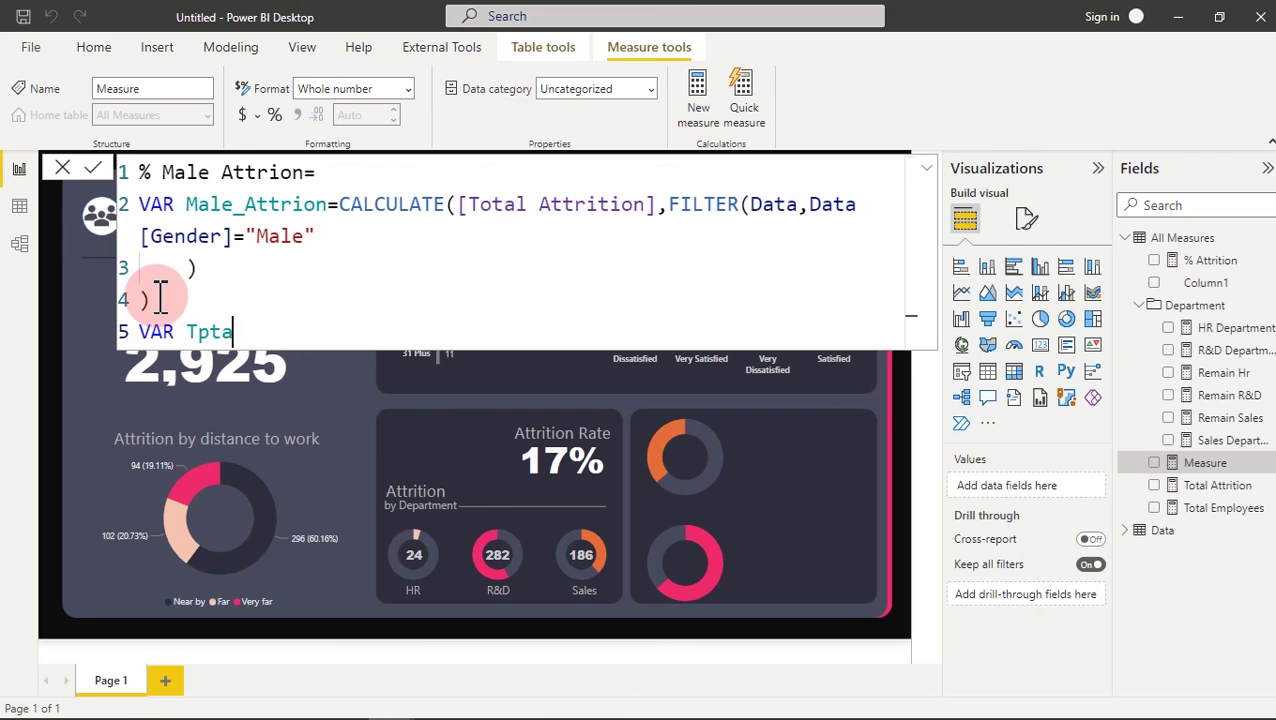
pyautogui.press('BackSpace')
pyautogui.press('BackSpace')
pyautogui.press('BackSpace')
pyautogui.write('otal_Attrio')
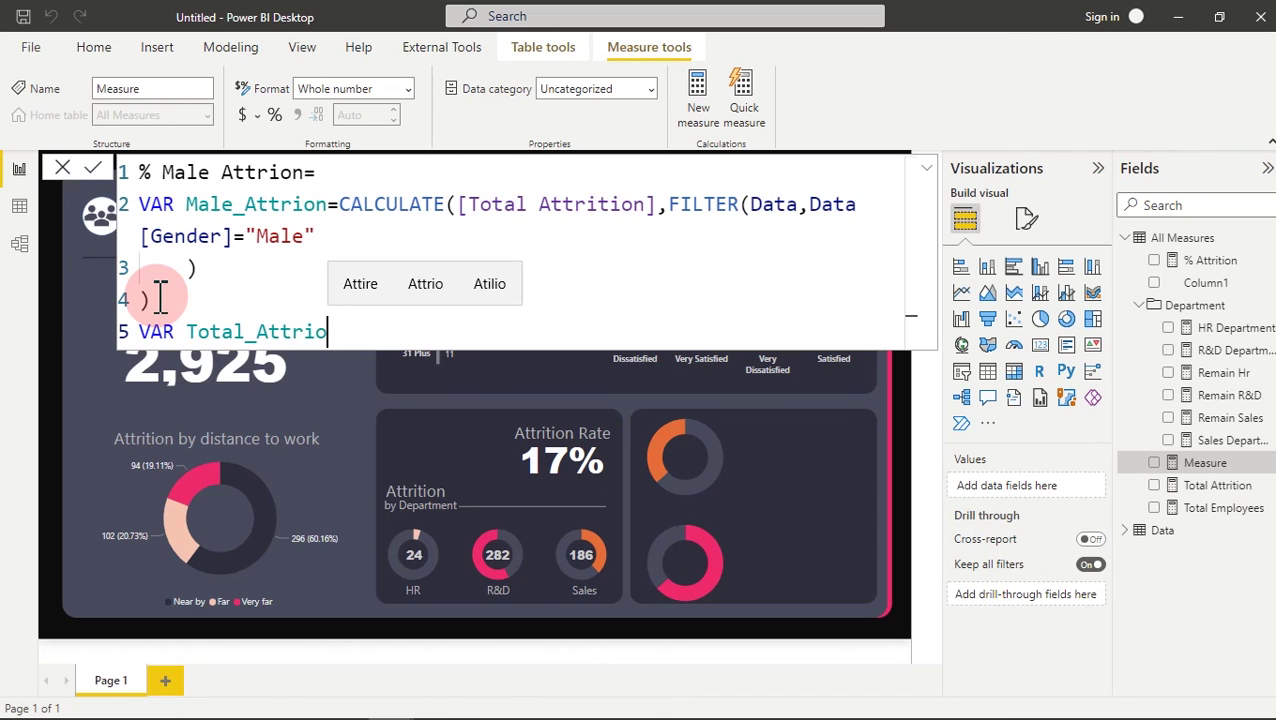
pyautogui.press('BackSpace')
pyautogui.write('tion')
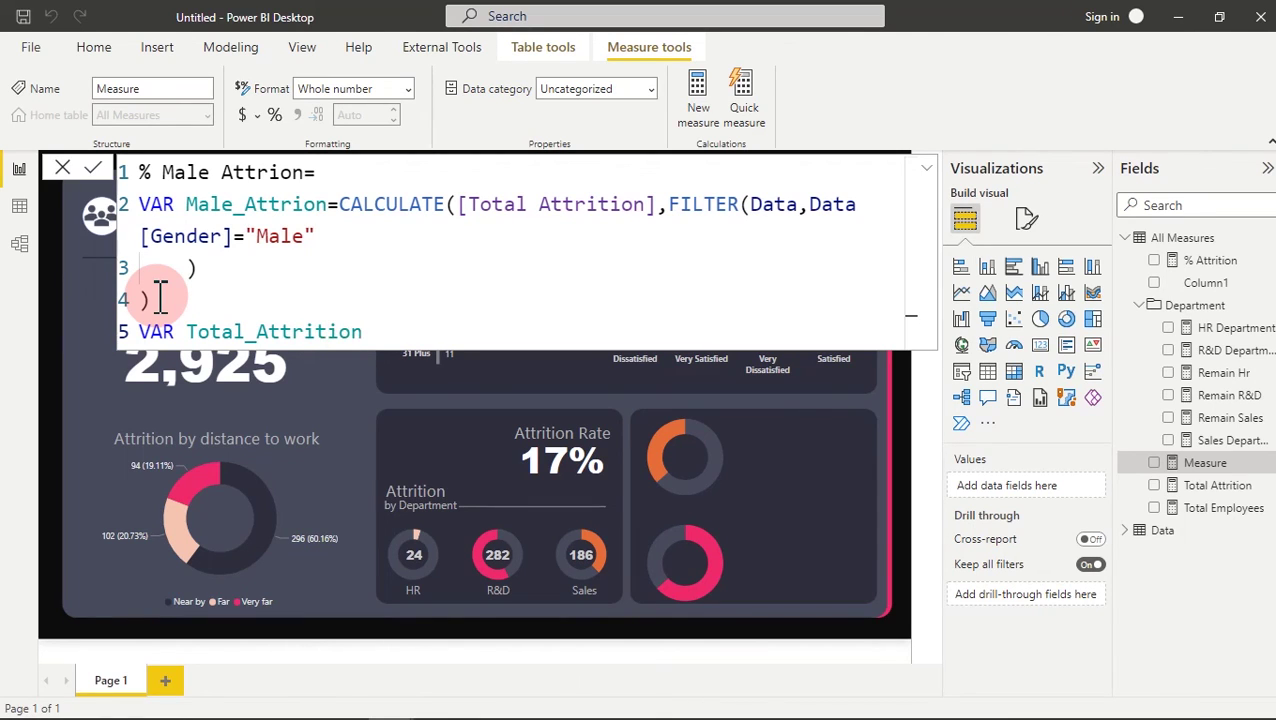
pyautogui.write('=[')
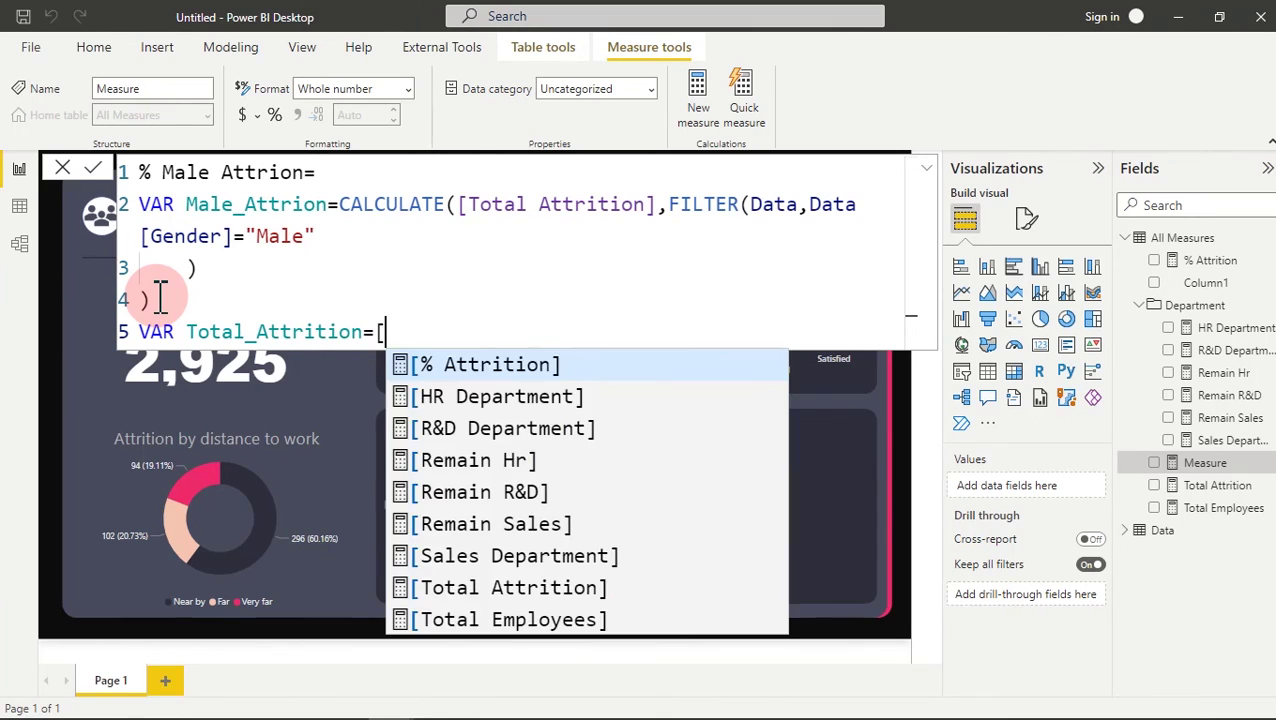
pyautogui.click(481, 598)
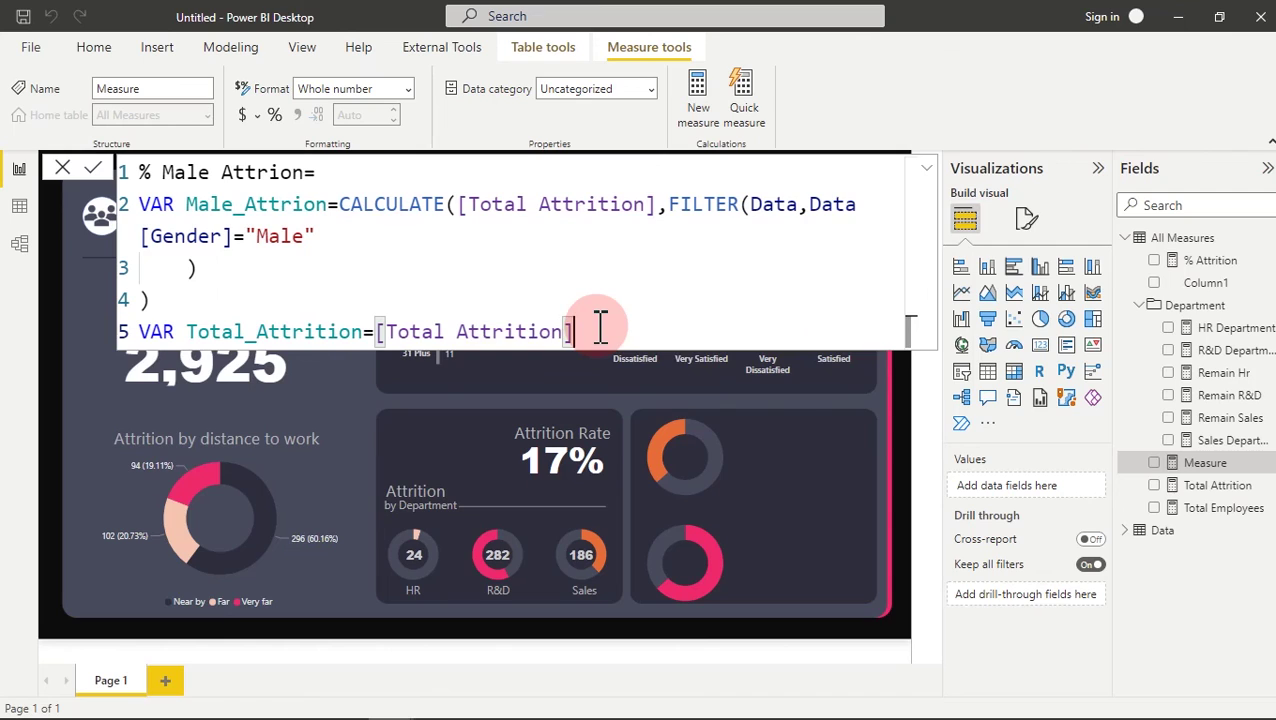
# - Add a RETURN line below the variables, followed by a DIVIDE function with Male_Attrion as the numerator
pyautogui.hotkey('shift', 'Return')
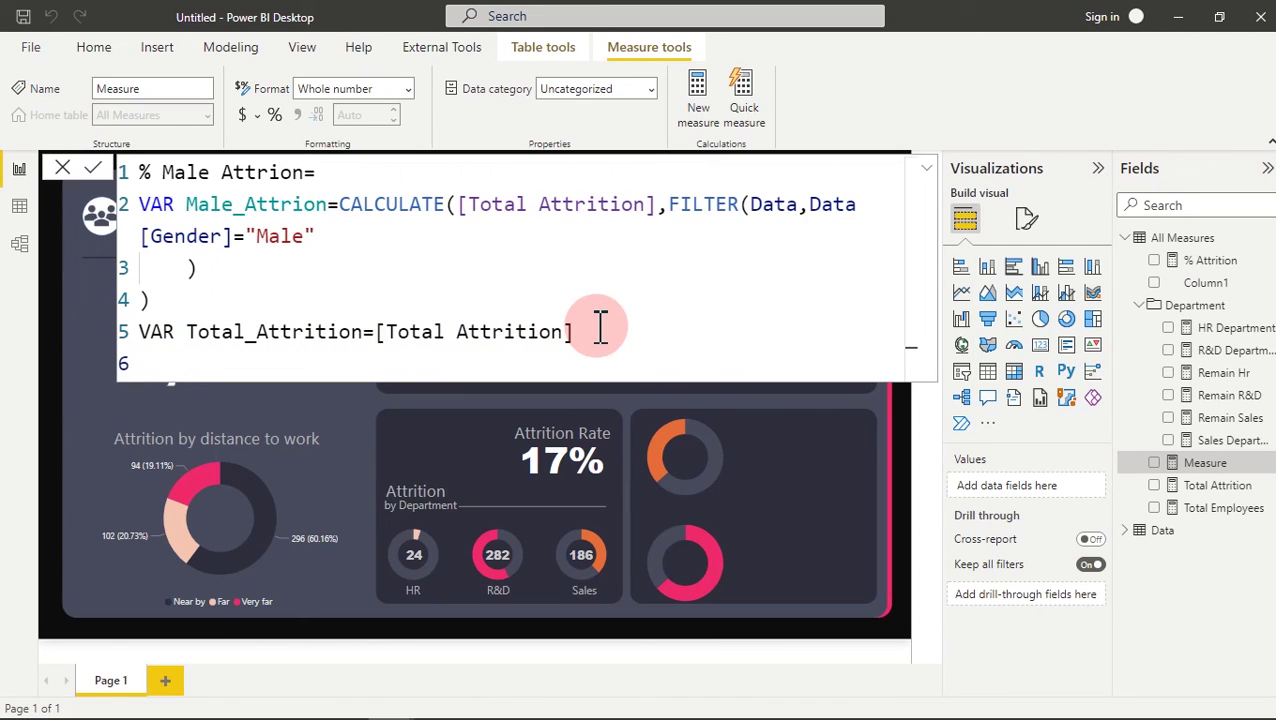
pyautogui.write('RETURN')
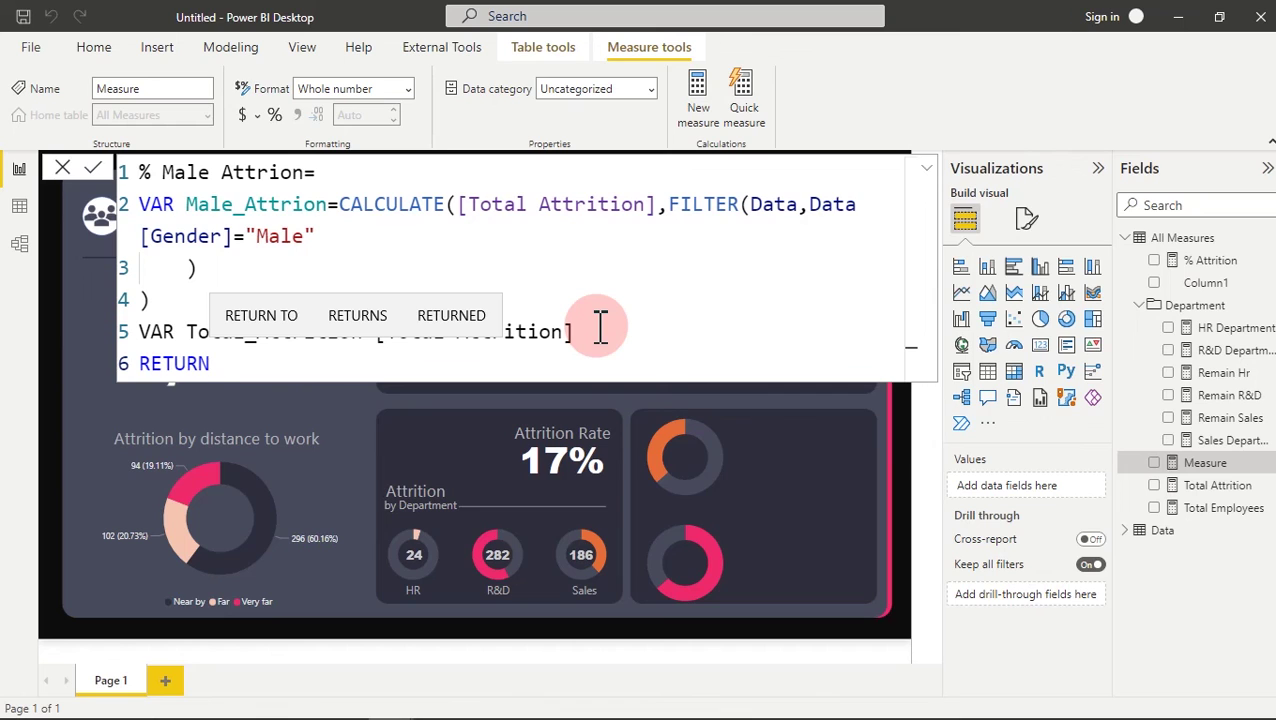
pyautogui.press('Escape')
pyautogui.hotkey('shift', 'Return')
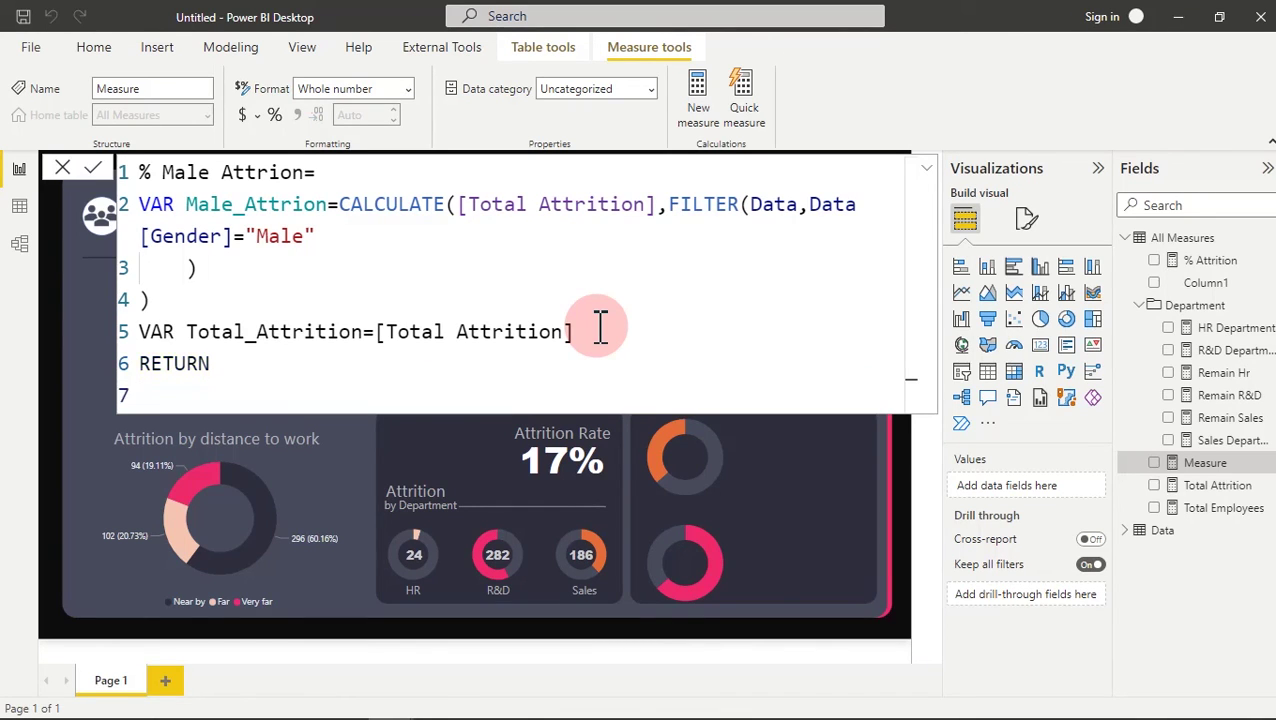
pyautogui.write('di')
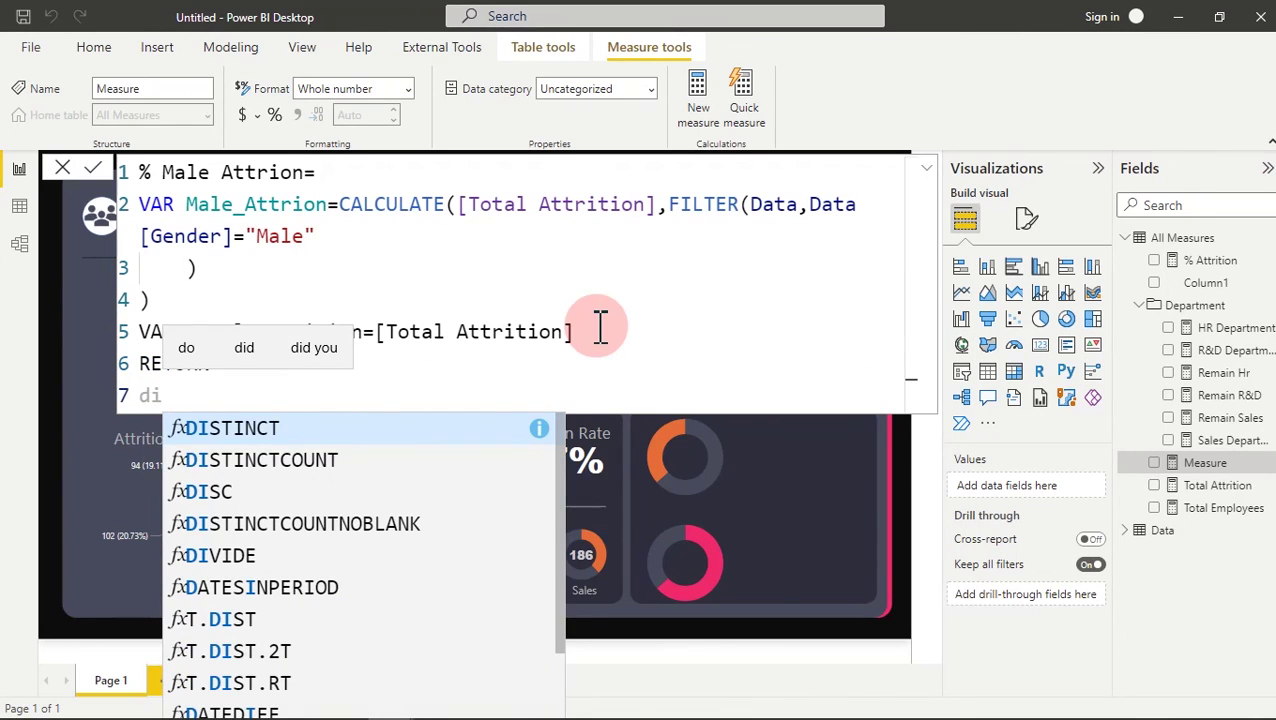
pyautogui.write('v')
pyautogui.press('Tab')
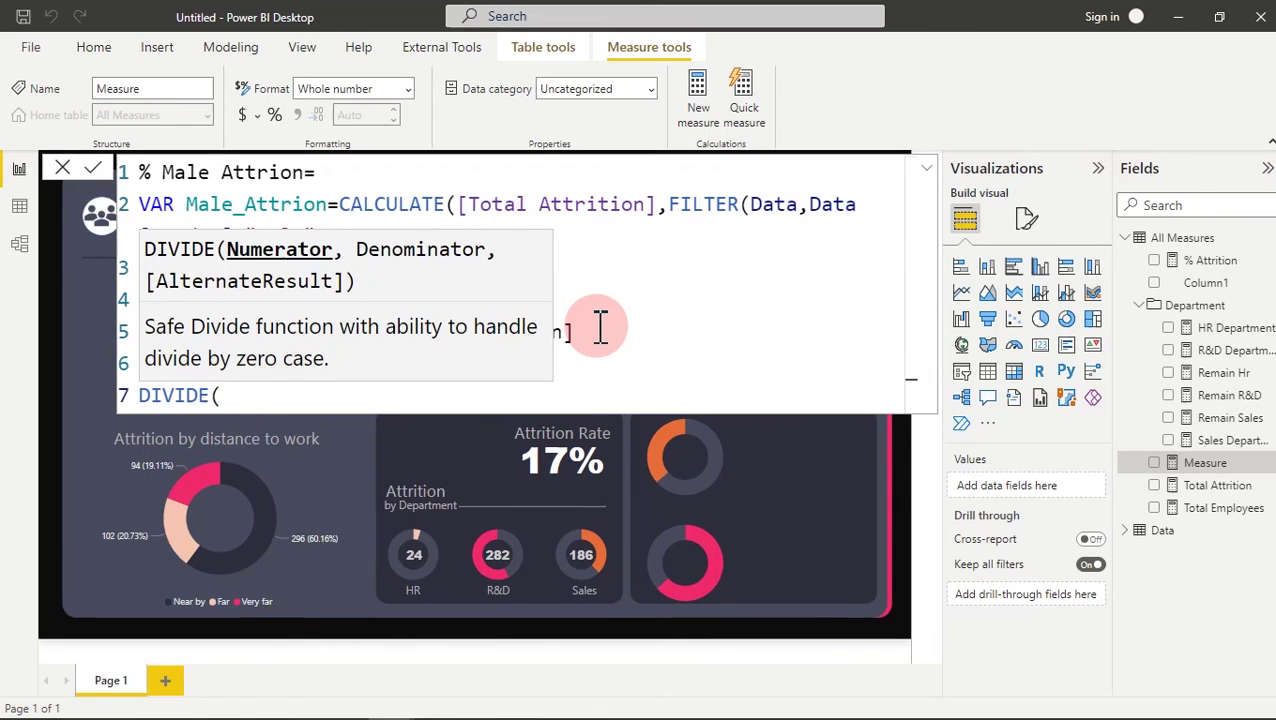
pyautogui.write('ma')
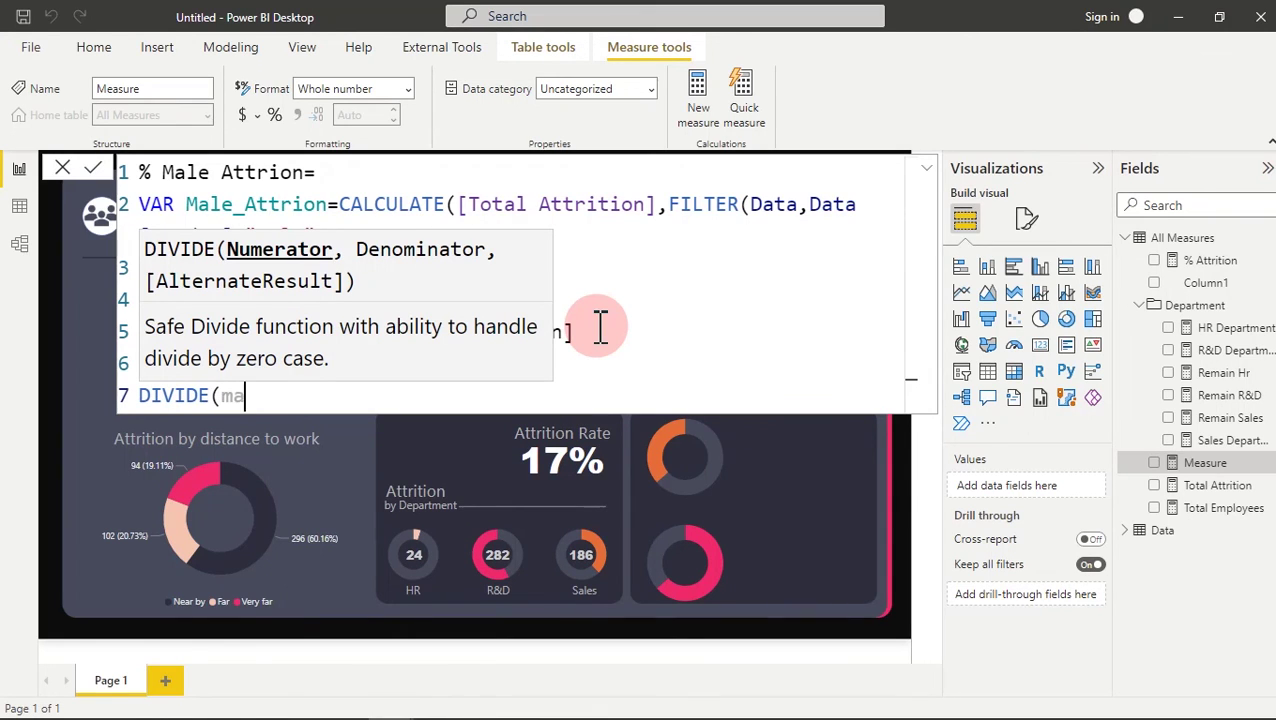
pyautogui.write('l')
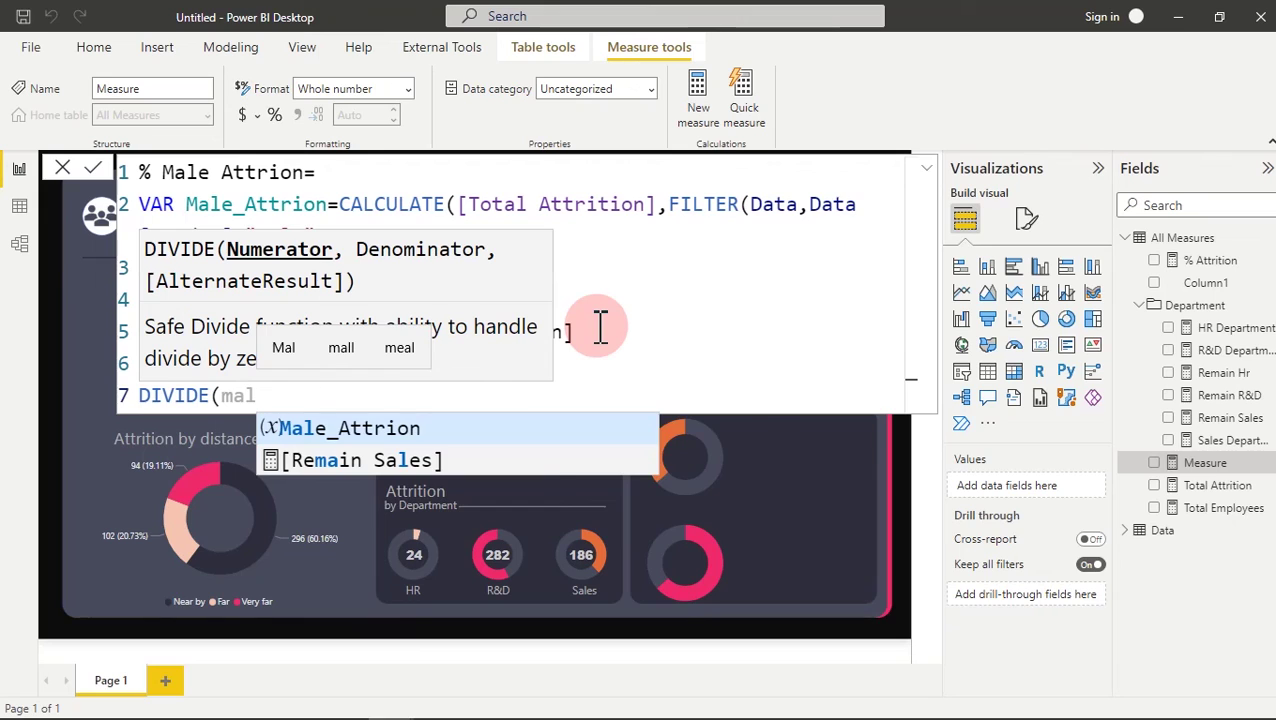
pyautogui.press('Tab')
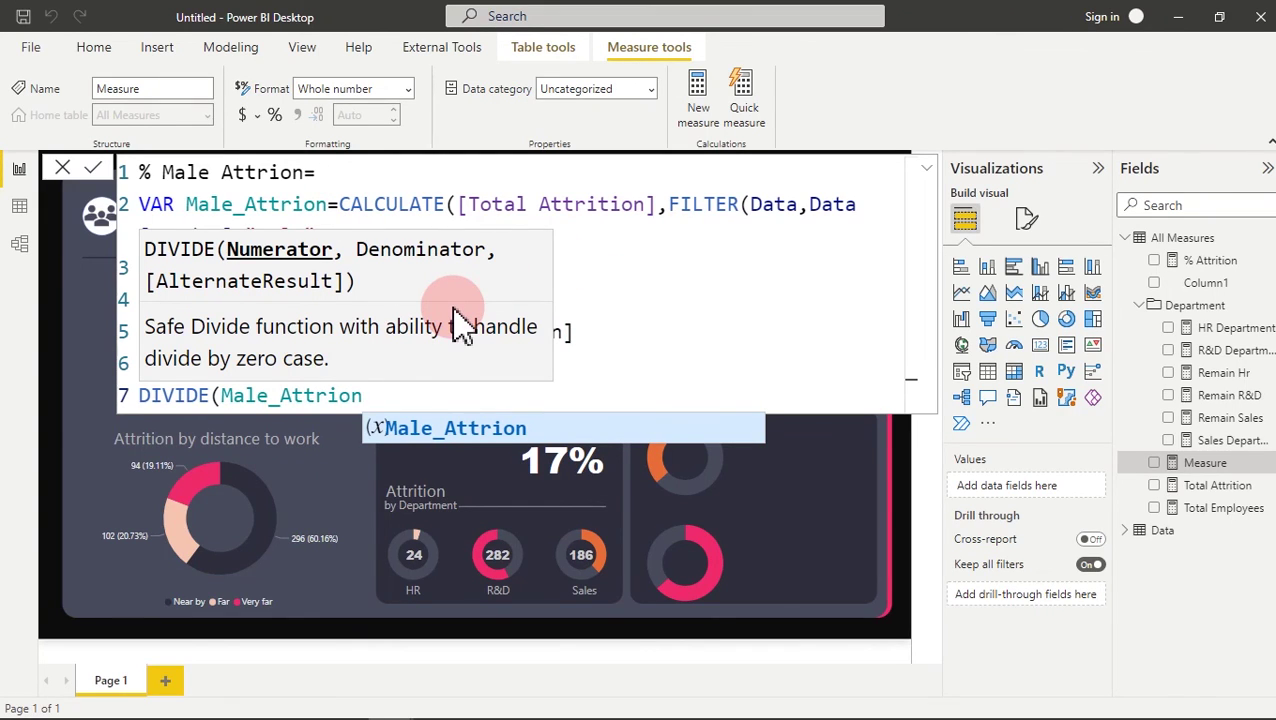
# - Complete the DIVIDE function with the Total_Attrition variable as denominator and 0 as alternate result, and commit the measure
pyautogui.write(',')
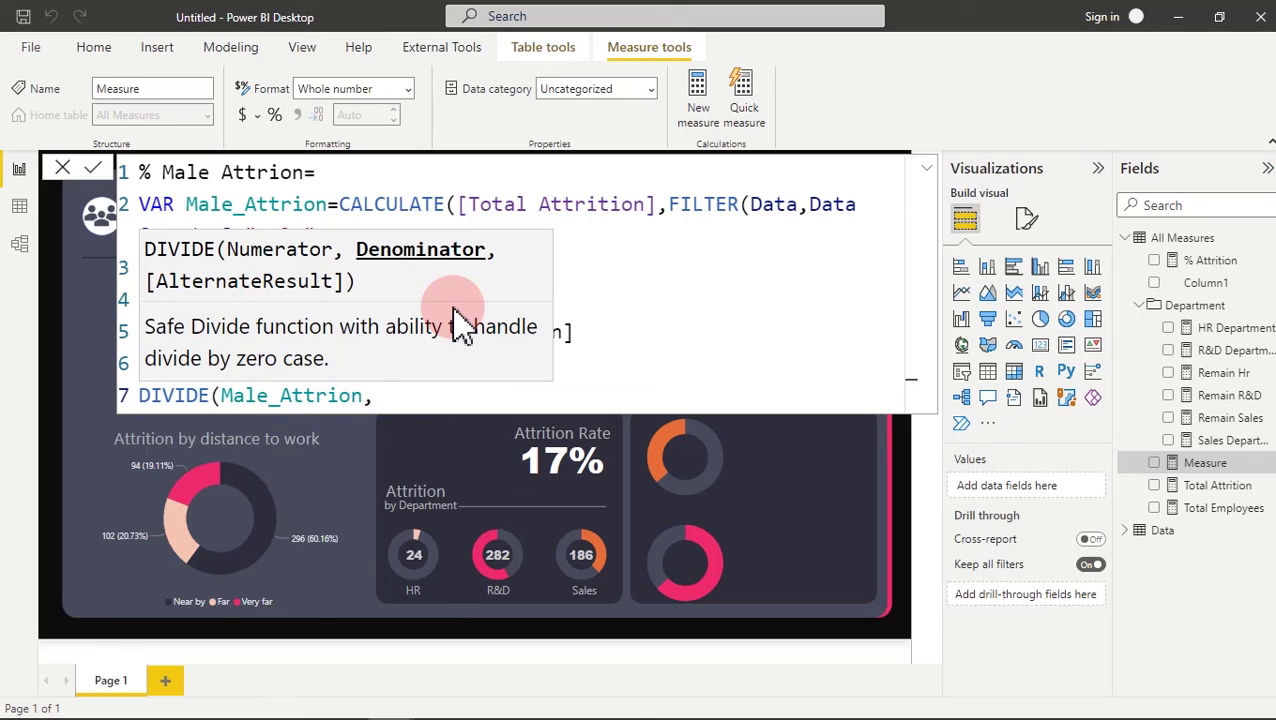
pyautogui.write('tot')
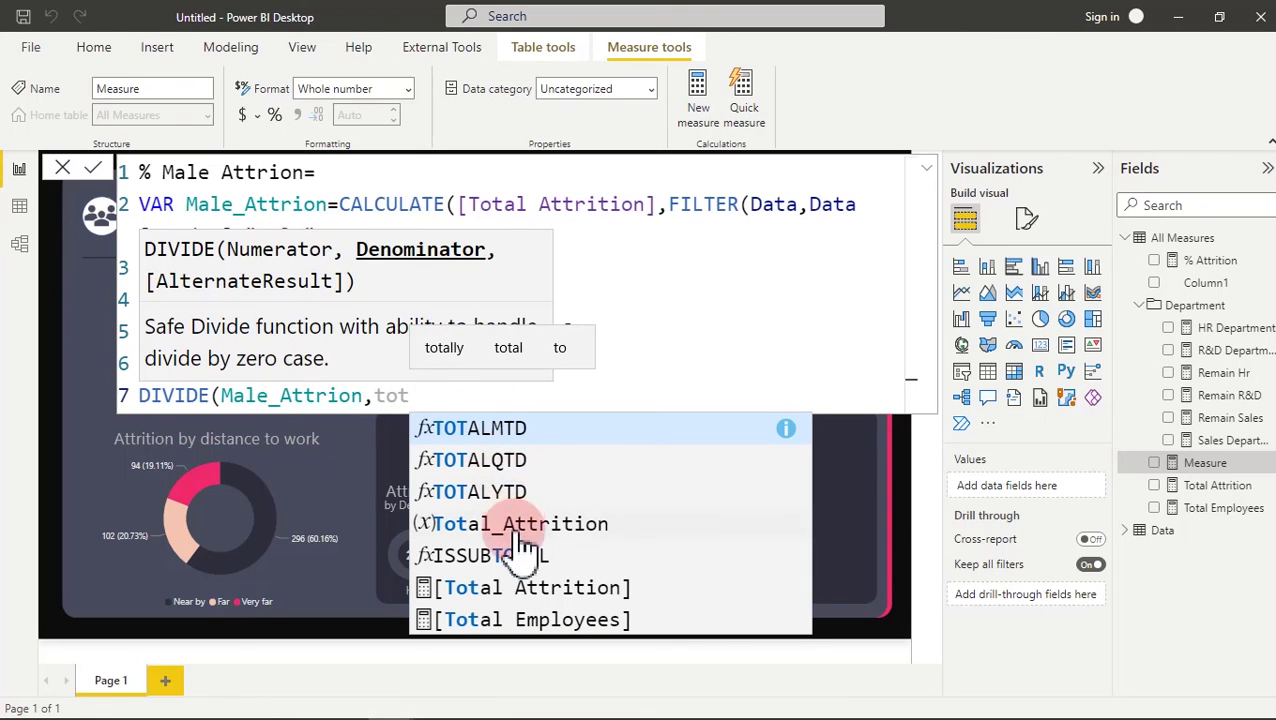
pyautogui.click(521, 526)
pyautogui.write(',0')
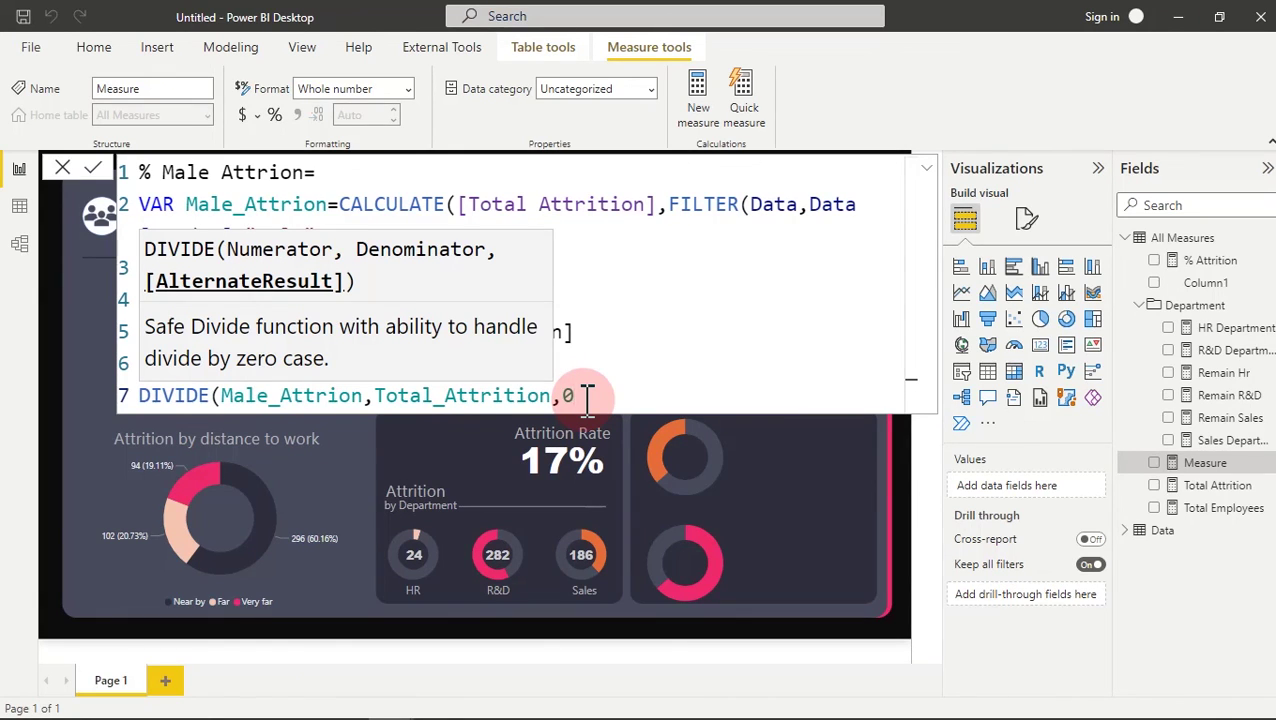
pyautogui.write(')')
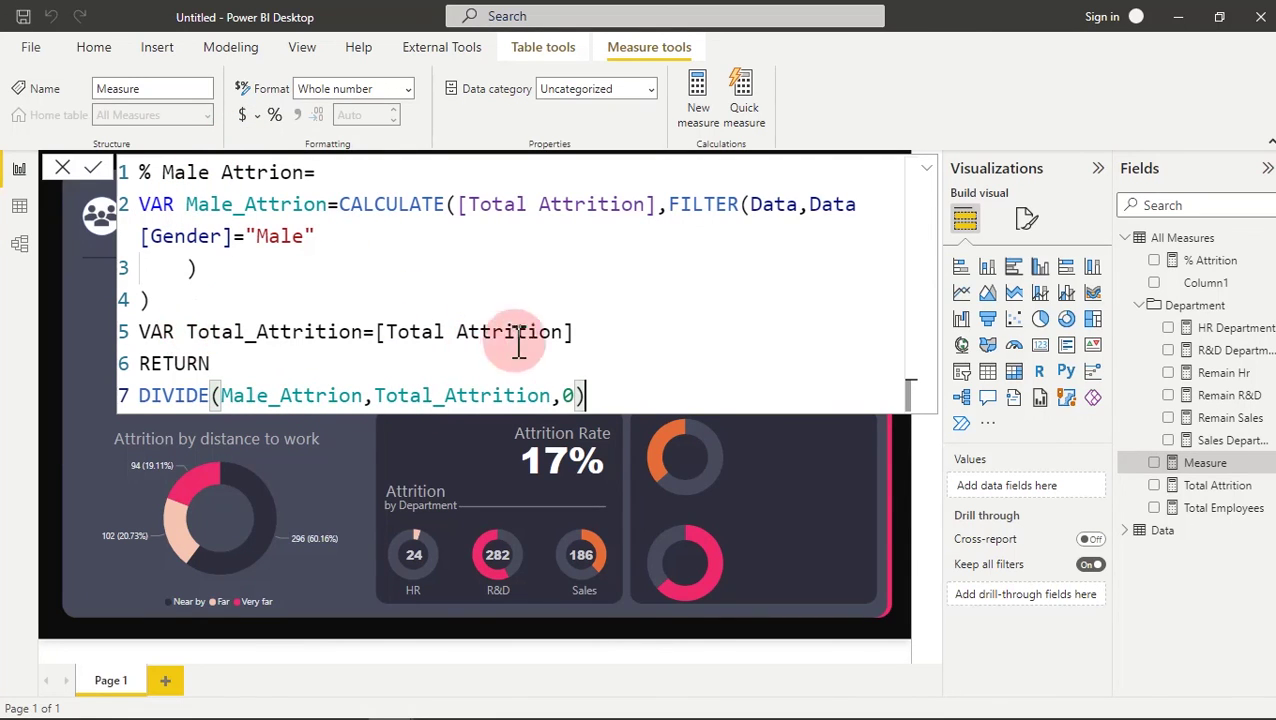
pyautogui.press('Up')
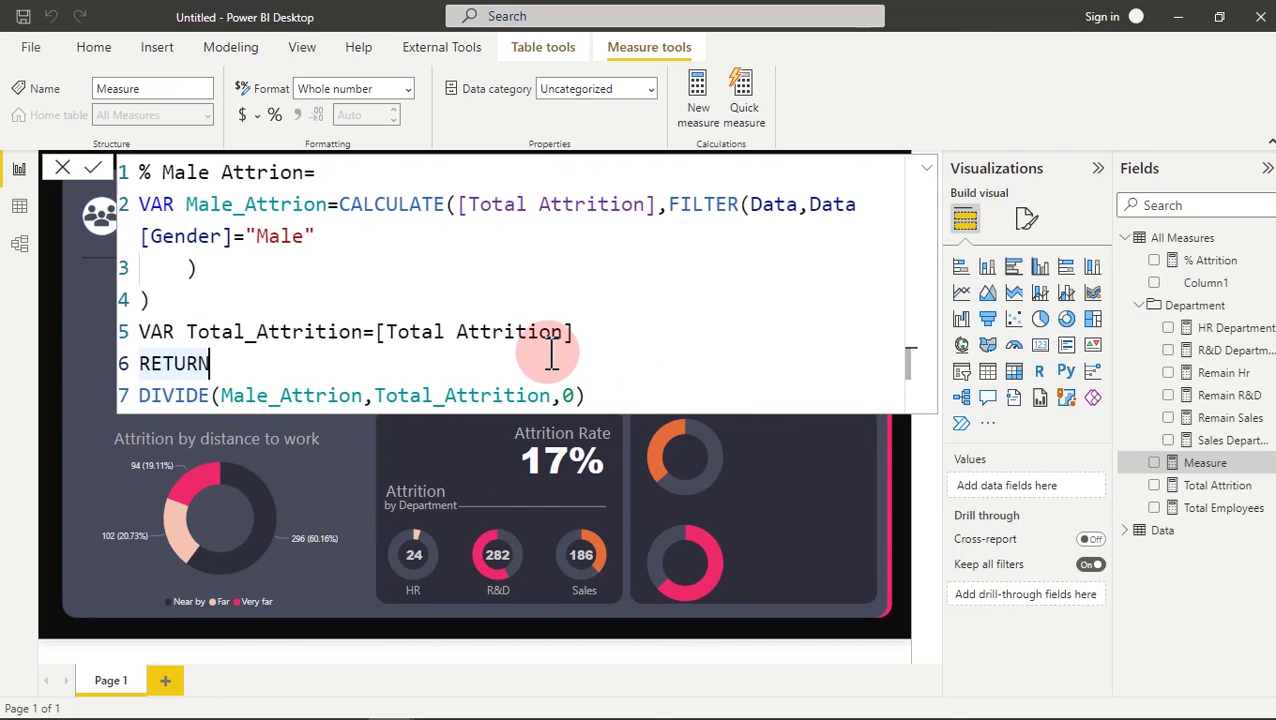
pyautogui.click(607, 320)
pyautogui.click(483, 278)
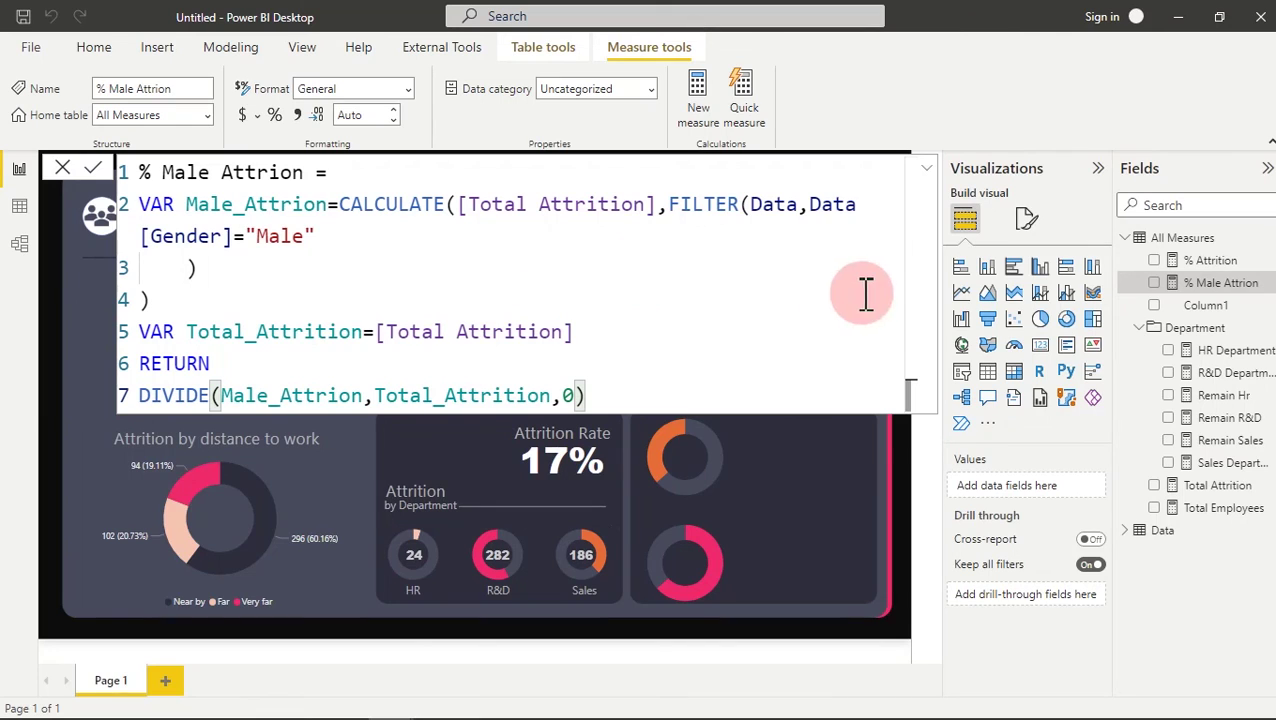
# - Format the % Male Attrion measure as a percentage with 0 decimal places
pyautogui.click(410, 90)
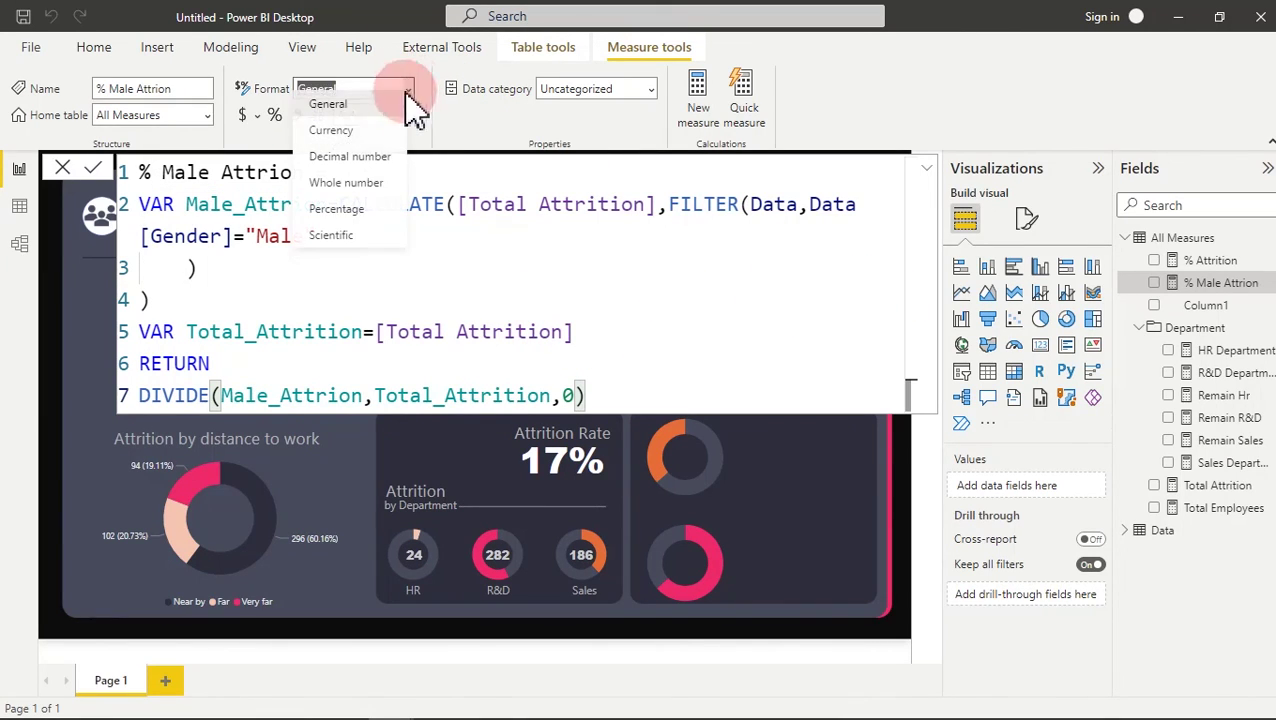
pyautogui.click(345, 220)
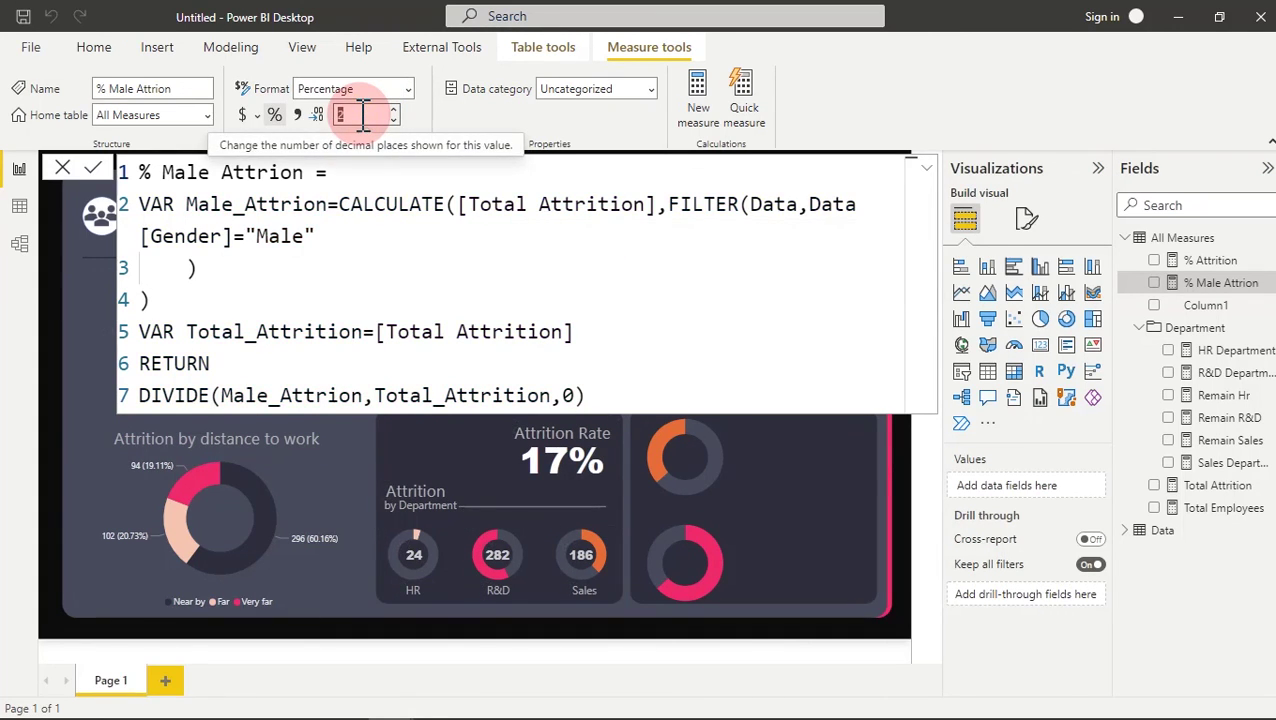
pyautogui.click(363, 114)
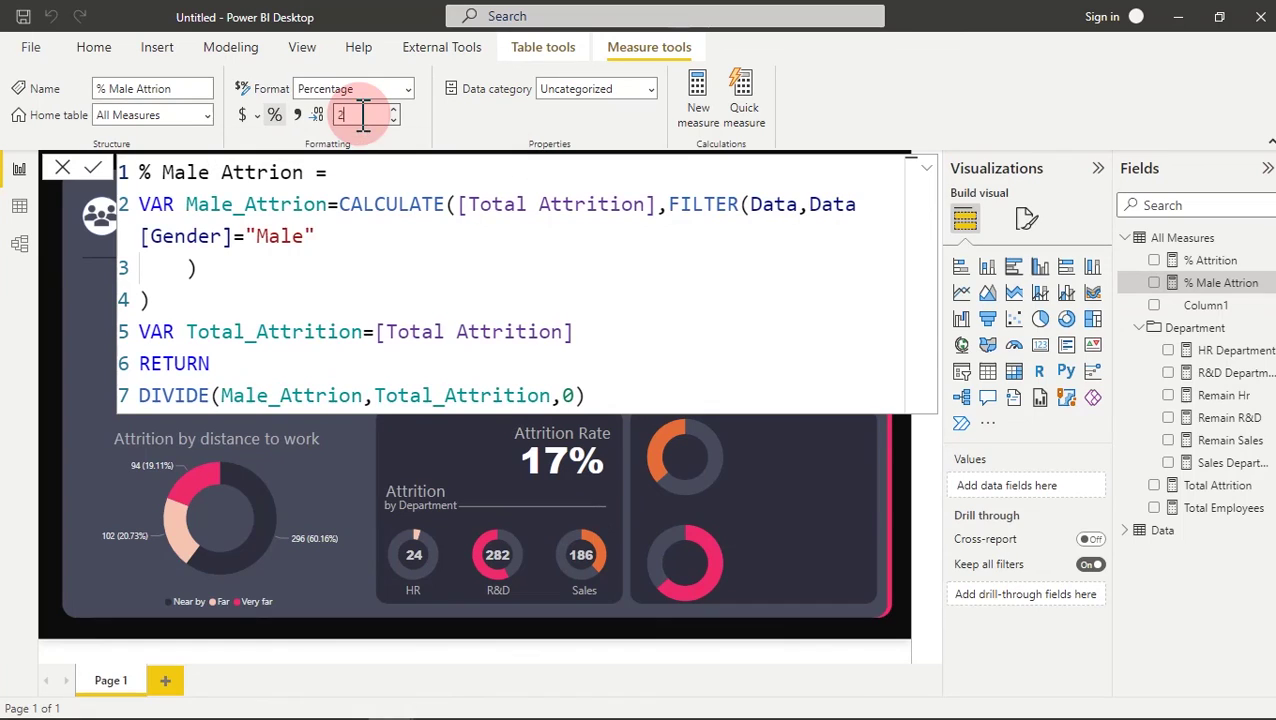
pyautogui.click(326, 272)
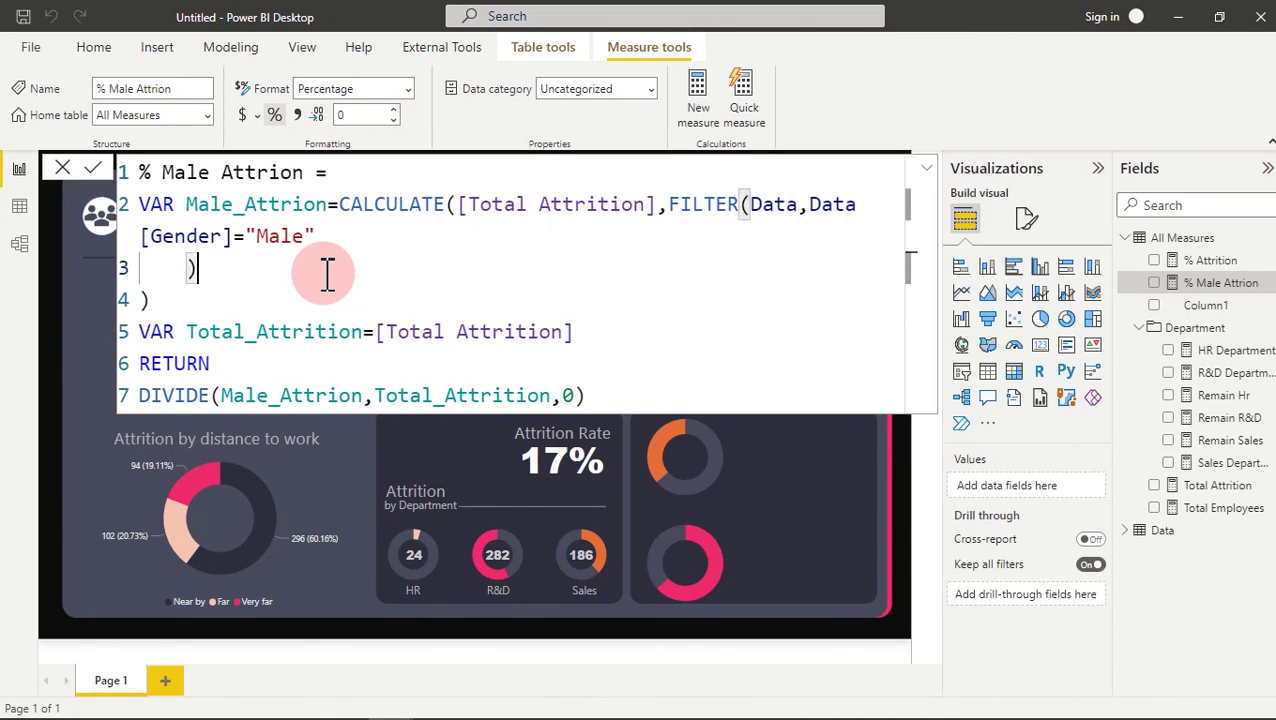
# - Copy the whole % Male Attrion formula into a new measure, replacing its default text
pyautogui.hotkey('ctrl', 'a')
pyautogui.hotkey('ctrl', 'c')
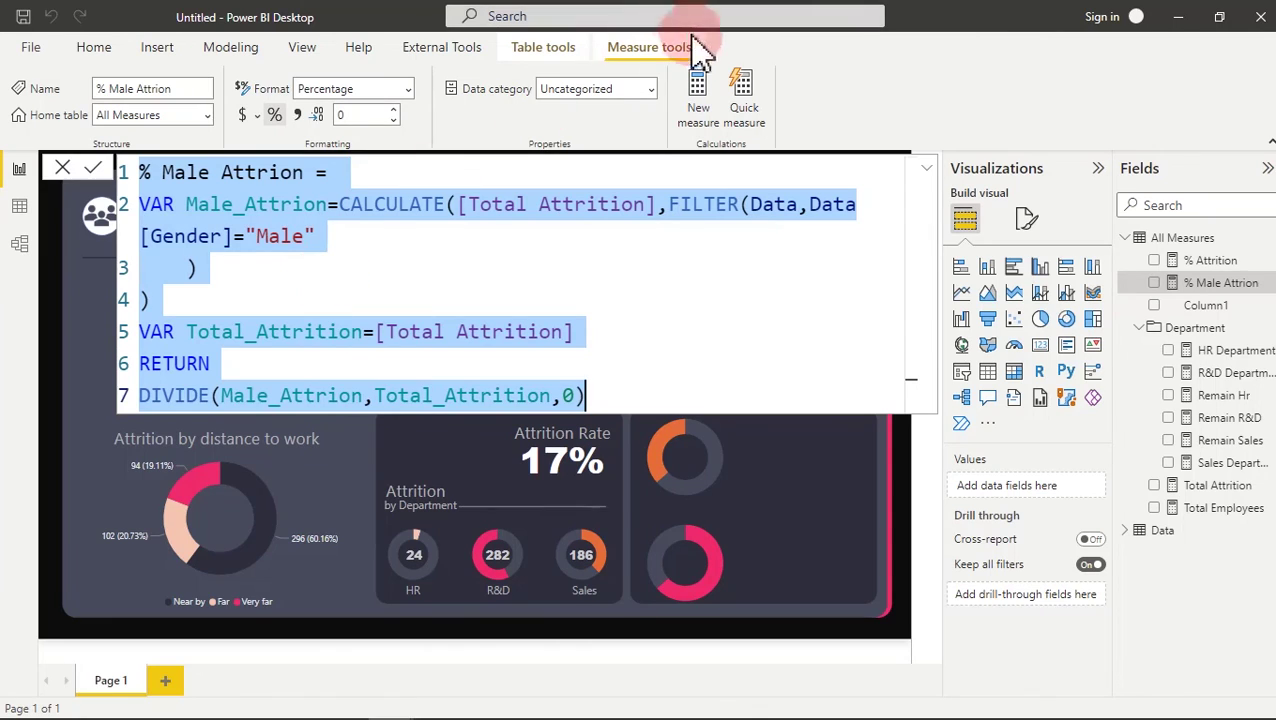
pyautogui.click(698, 90)
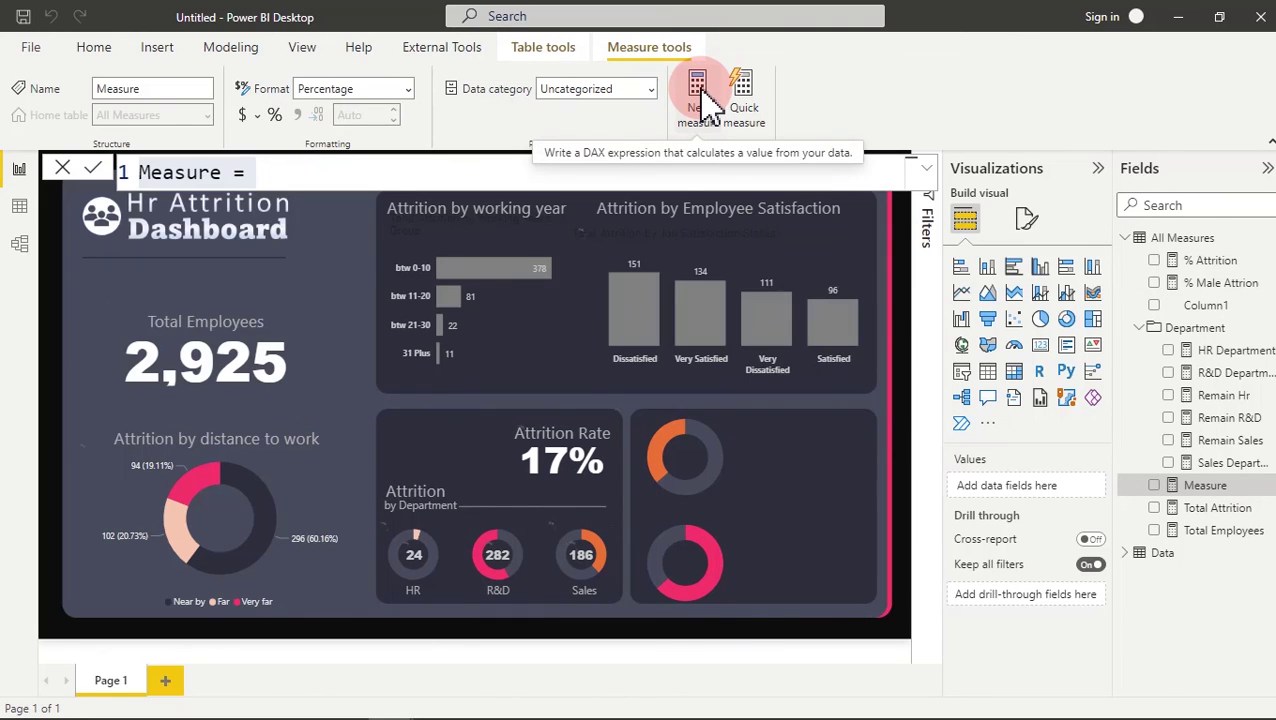
pyautogui.hotkey('ctrl', 'a')
pyautogui.hotkey('ctrl', 'v')
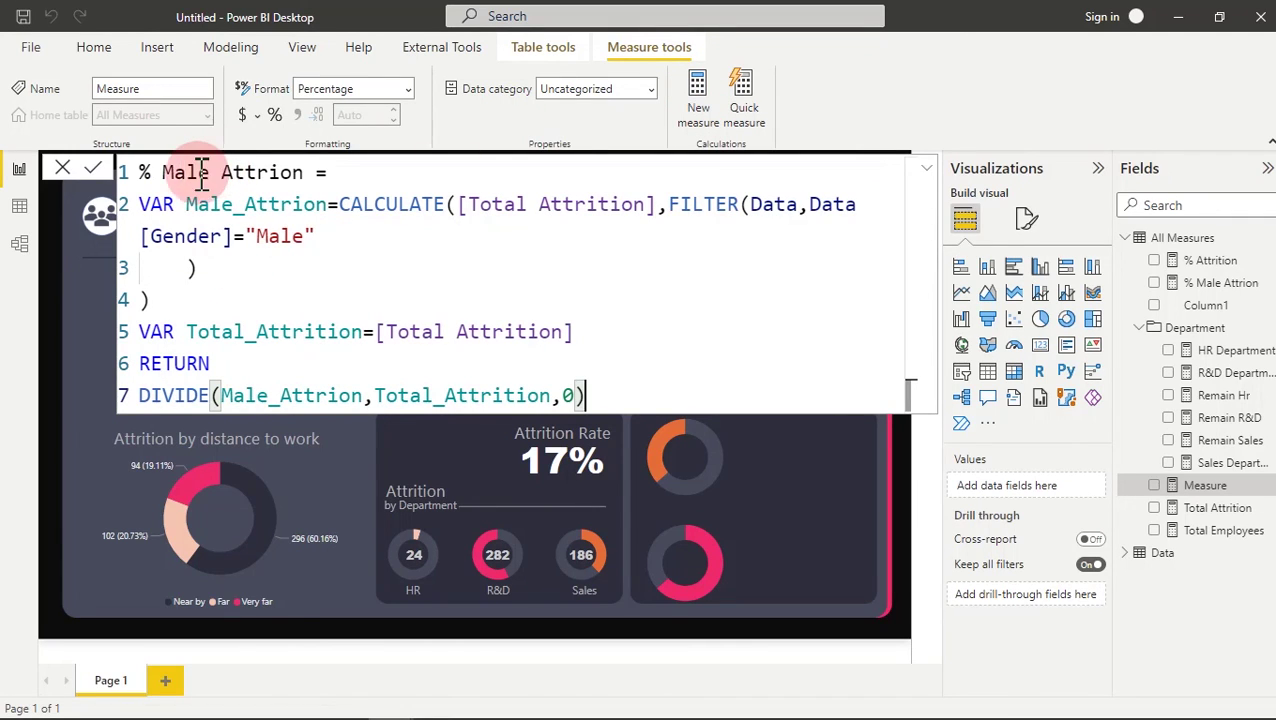
# - Rename the copied measure to % Female Attrion in its formula and change the Data[Gender] filter condition to "Female"
pyautogui.click(165, 172)
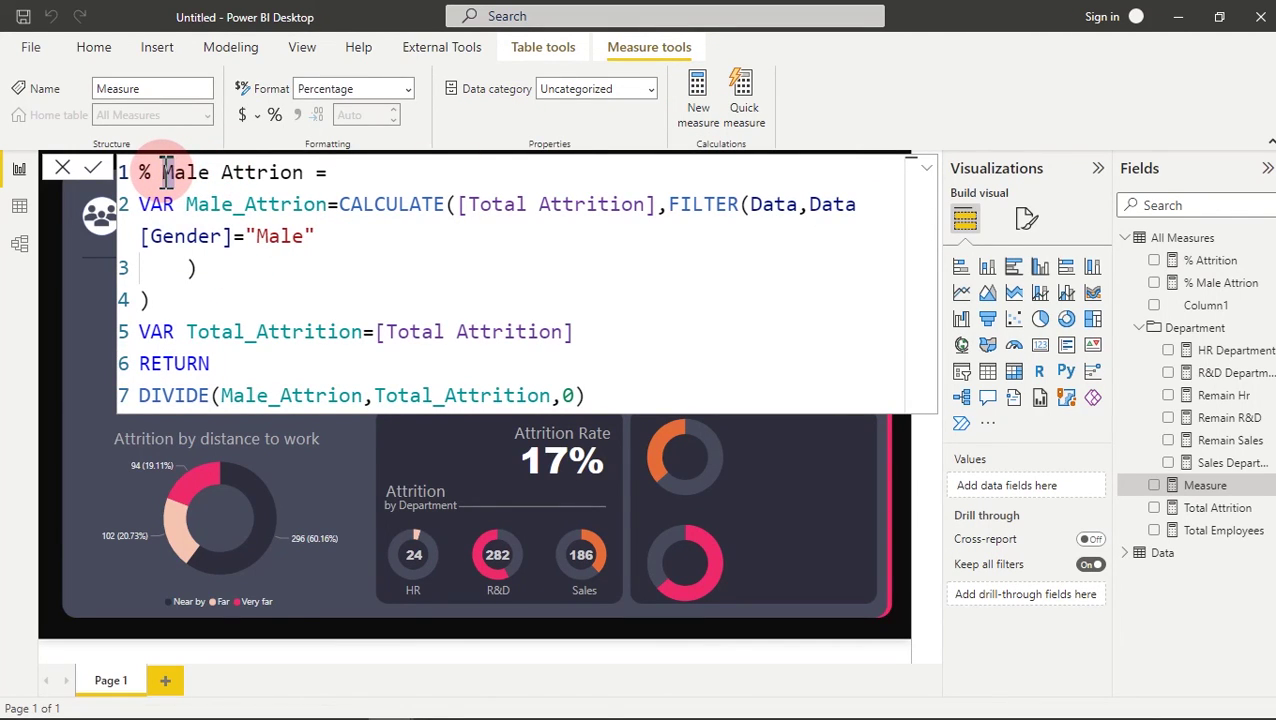
pyautogui.write('Fem')
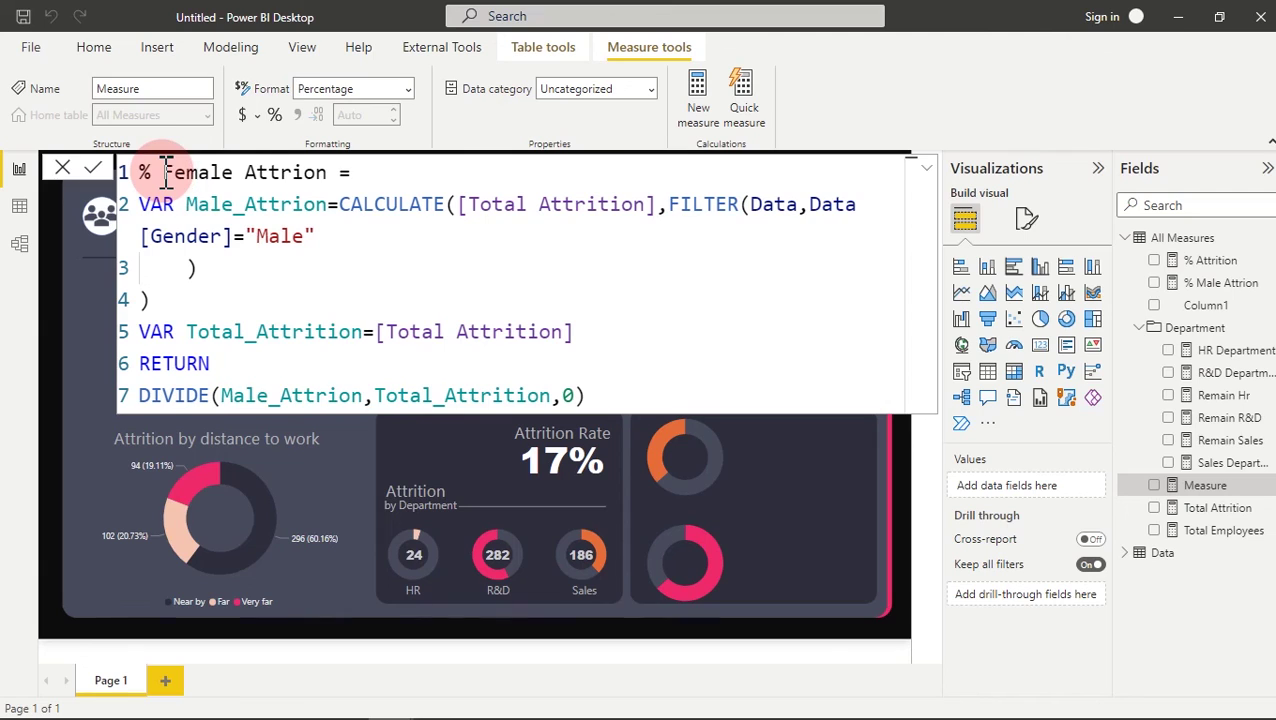
pyautogui.click(268, 236)
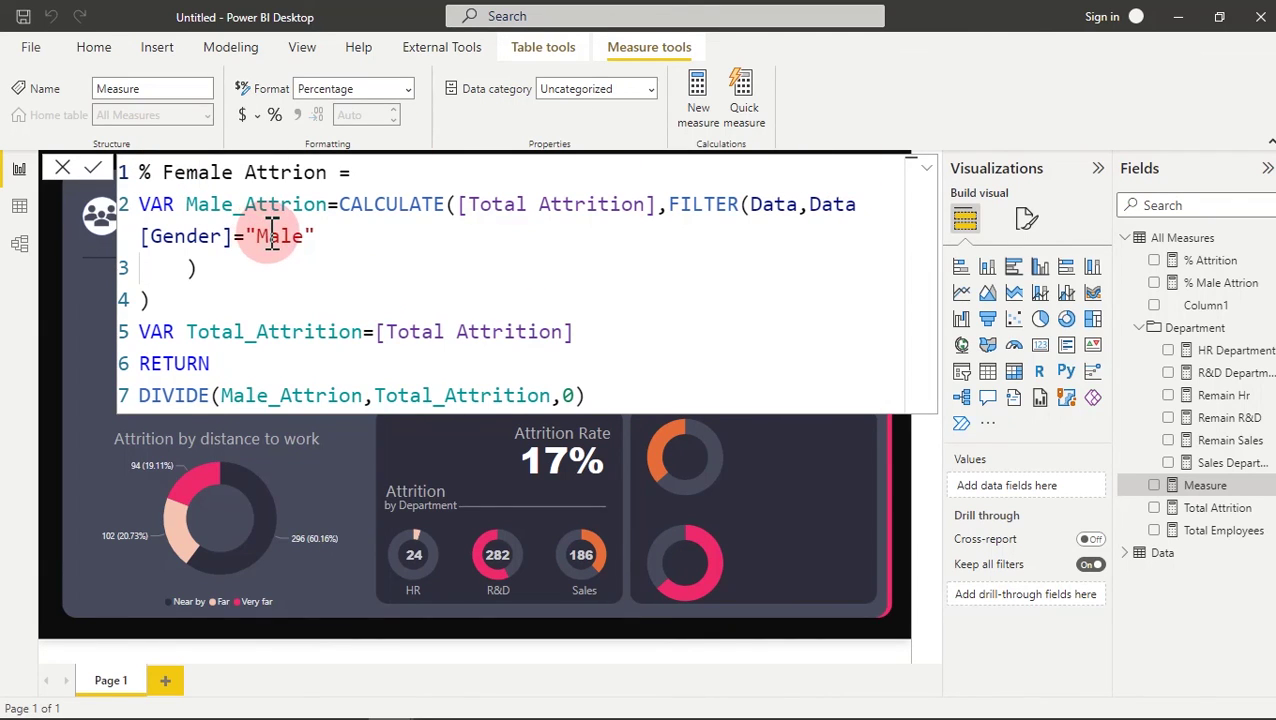
pyautogui.click(262, 236)
pyautogui.write('Fem')
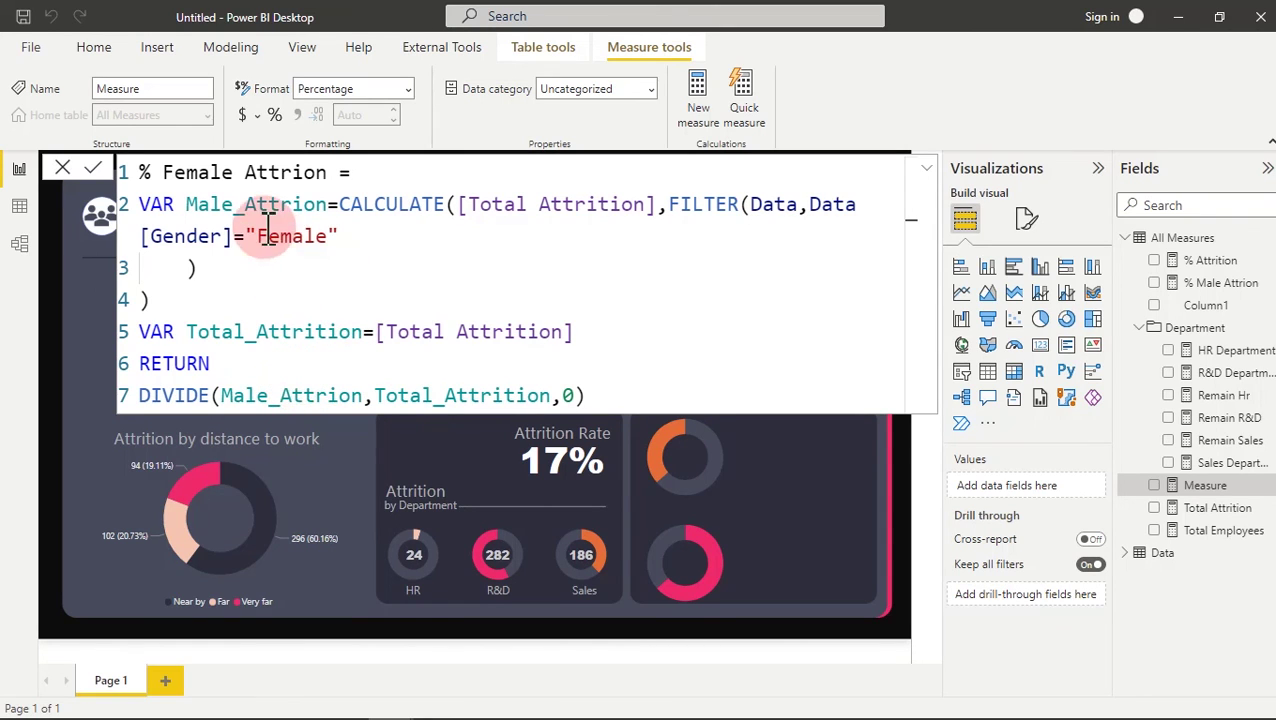
# - Rename the Male_Attrion variable to Female_Attrion in both its VAR definition and the DIVIDE function, and commit the measure
pyautogui.moveTo(233, 206); pyautogui.dragTo(190, 205)
pyautogui.write('Female')
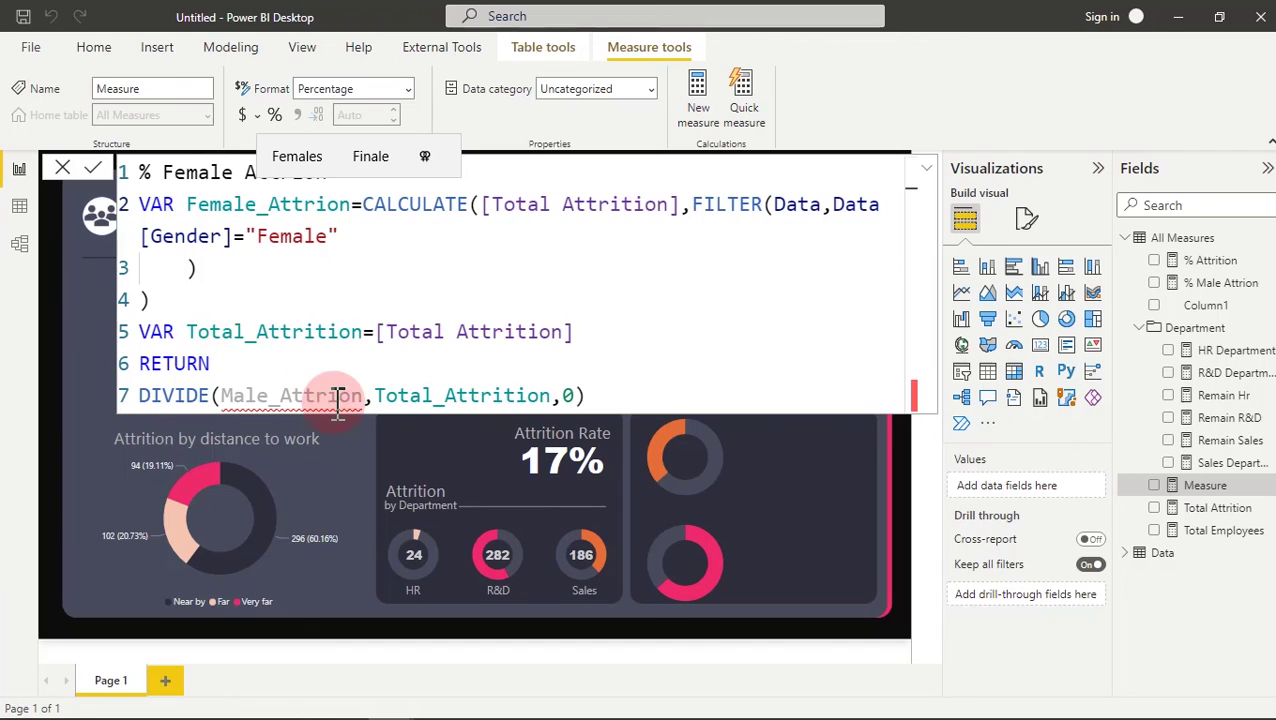
pyautogui.moveTo(322, 396)
pyautogui.moveTo(270, 395); pyautogui.dragTo(224, 395)
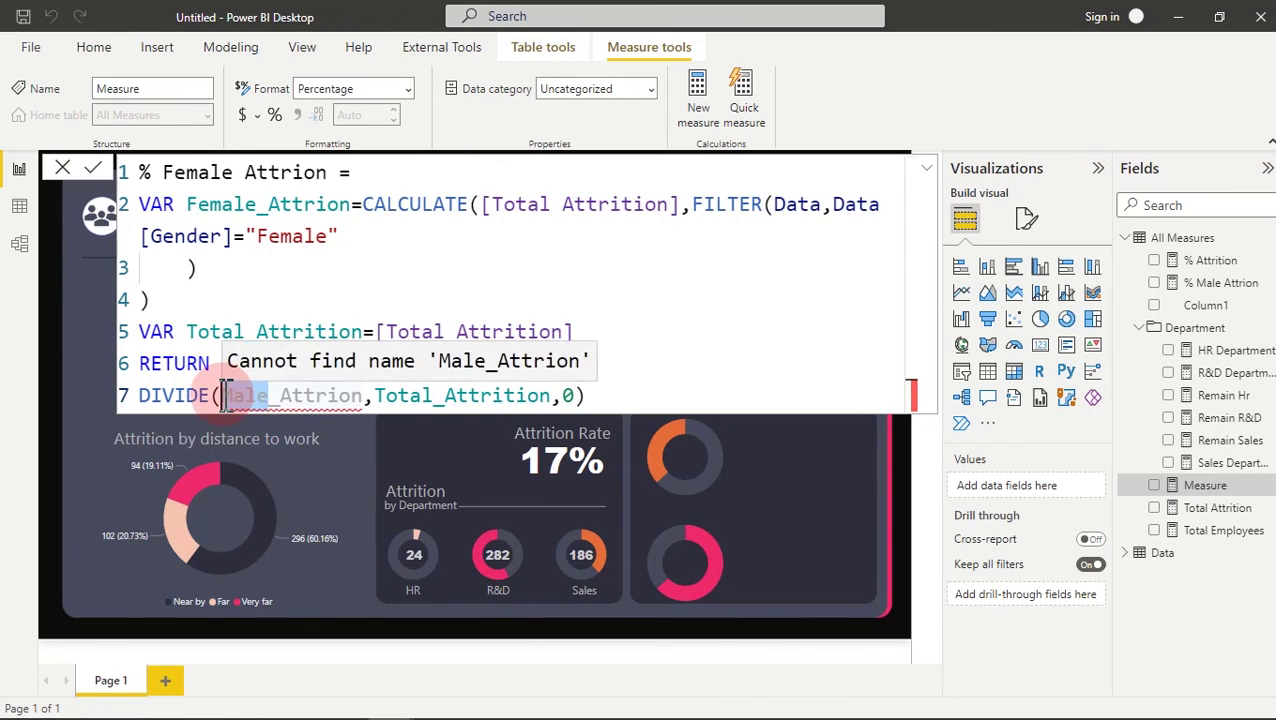
pyautogui.write('Female')
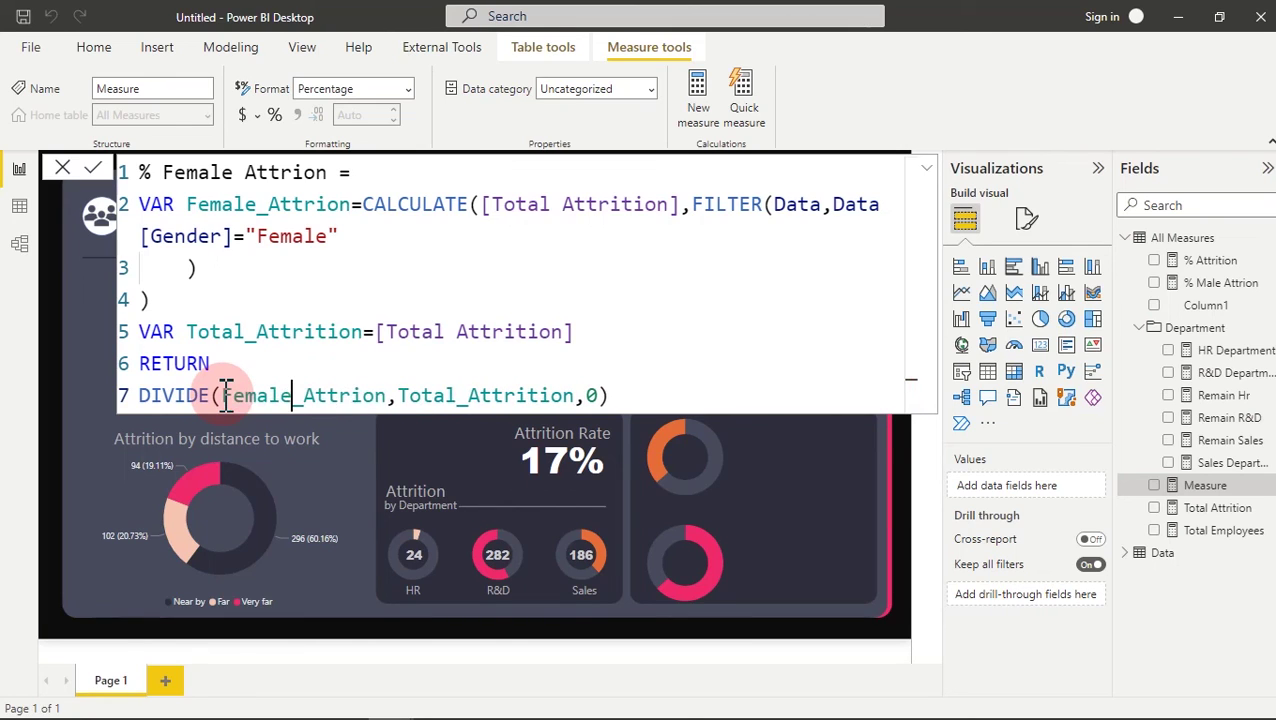
pyautogui.click(500, 287)
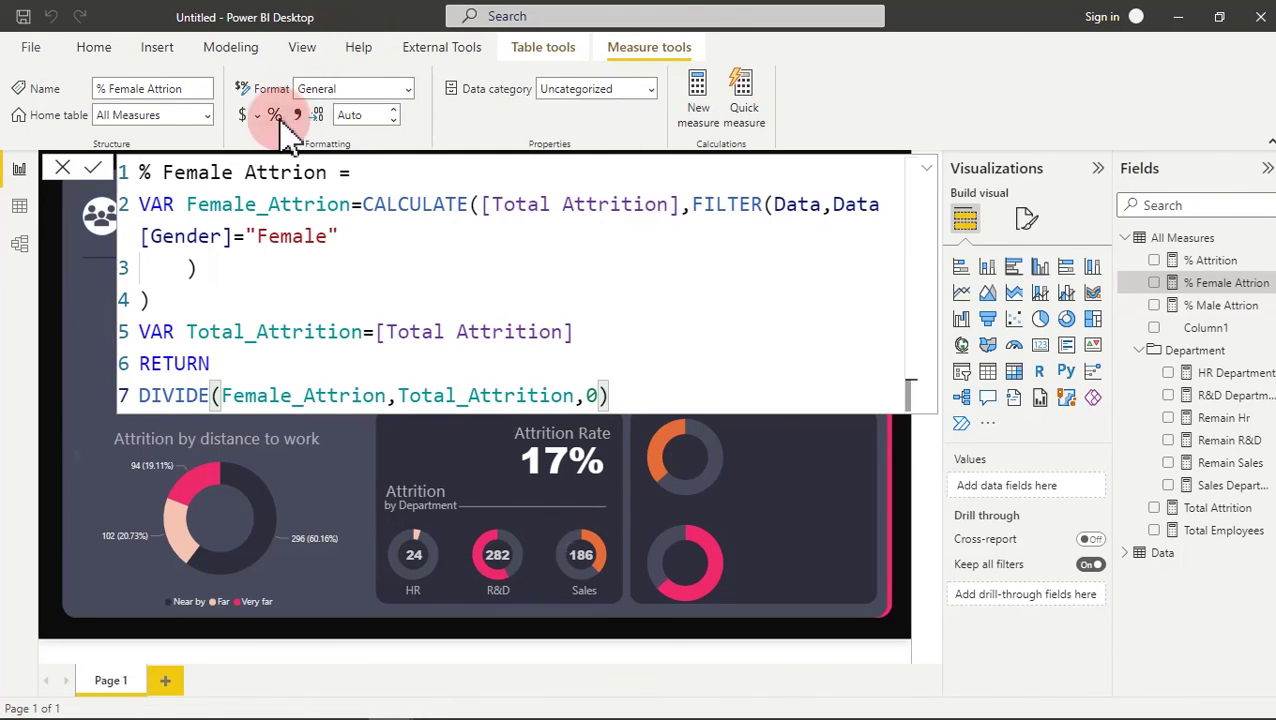
# - Format the % Female Attrion measure as a percentage with 0 decimal places and return to the report canvas
pyautogui.click(338, 115)
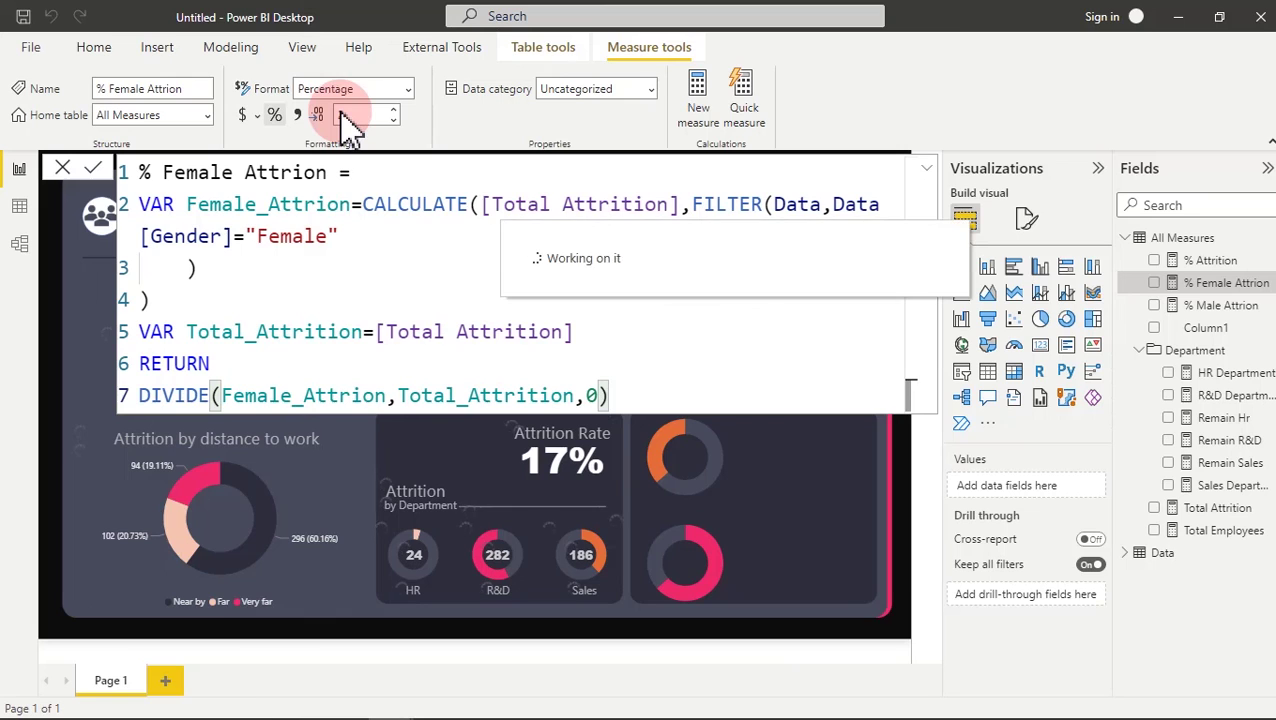
pyautogui.click(356, 114)
pyautogui.write('2')
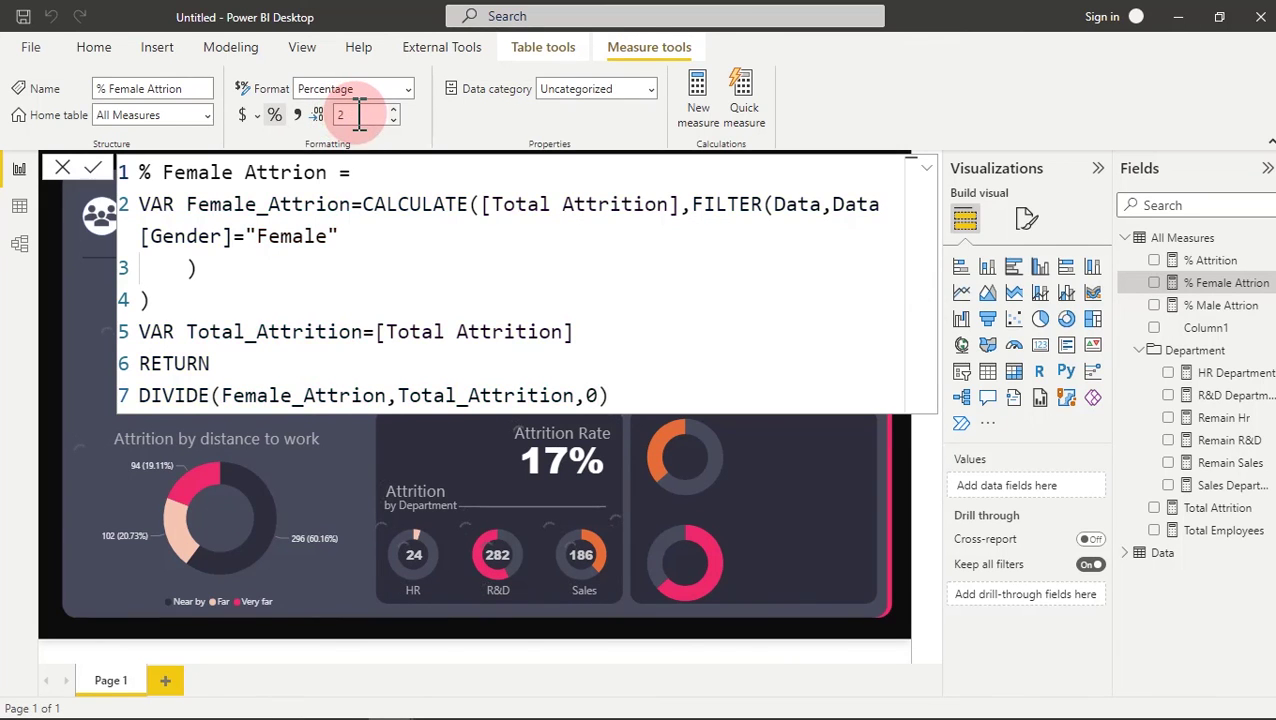
pyautogui.doubleClick(360, 114)
pyautogui.write('0')
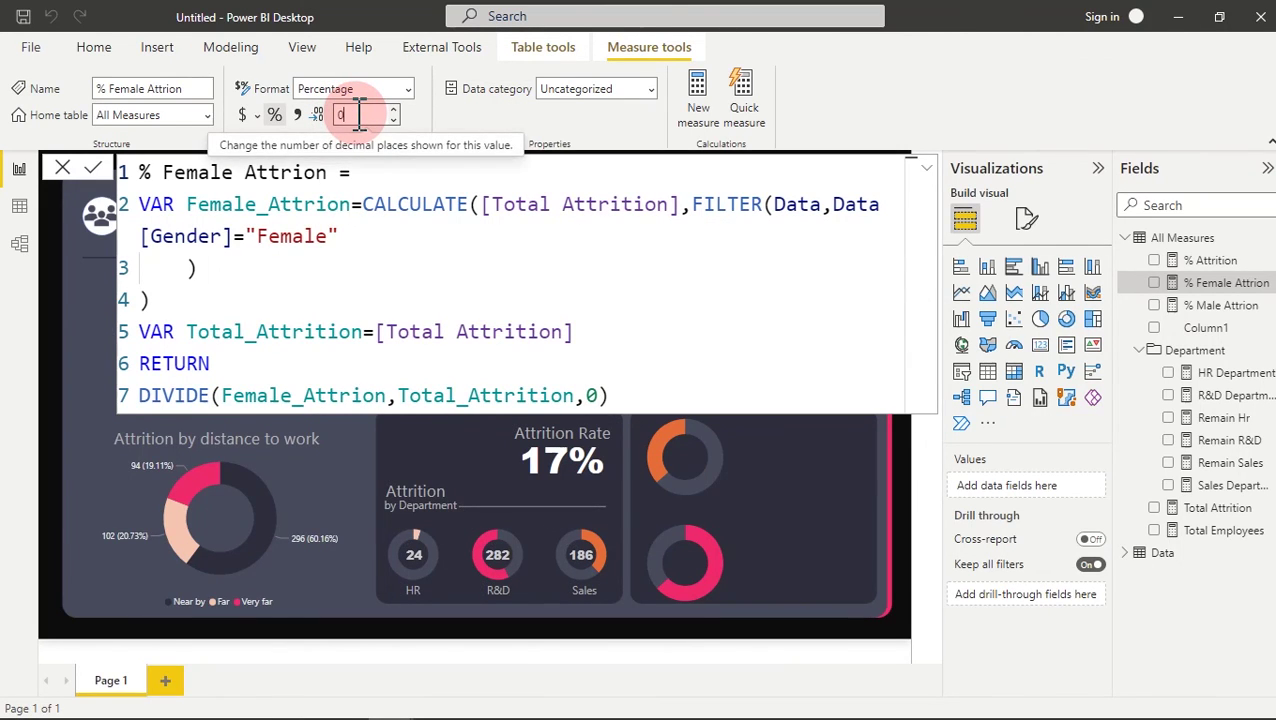
pyautogui.doubleClick(358, 114)
pyautogui.write('2')
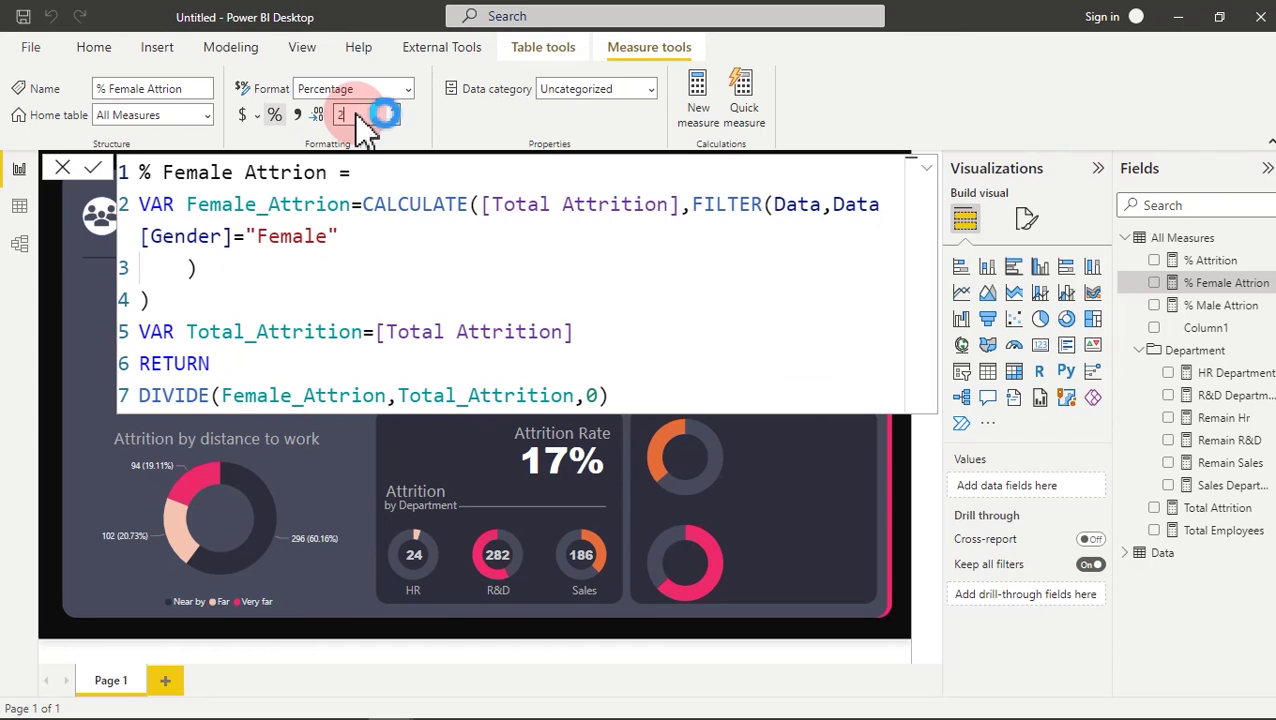
pyautogui.click(768, 462)
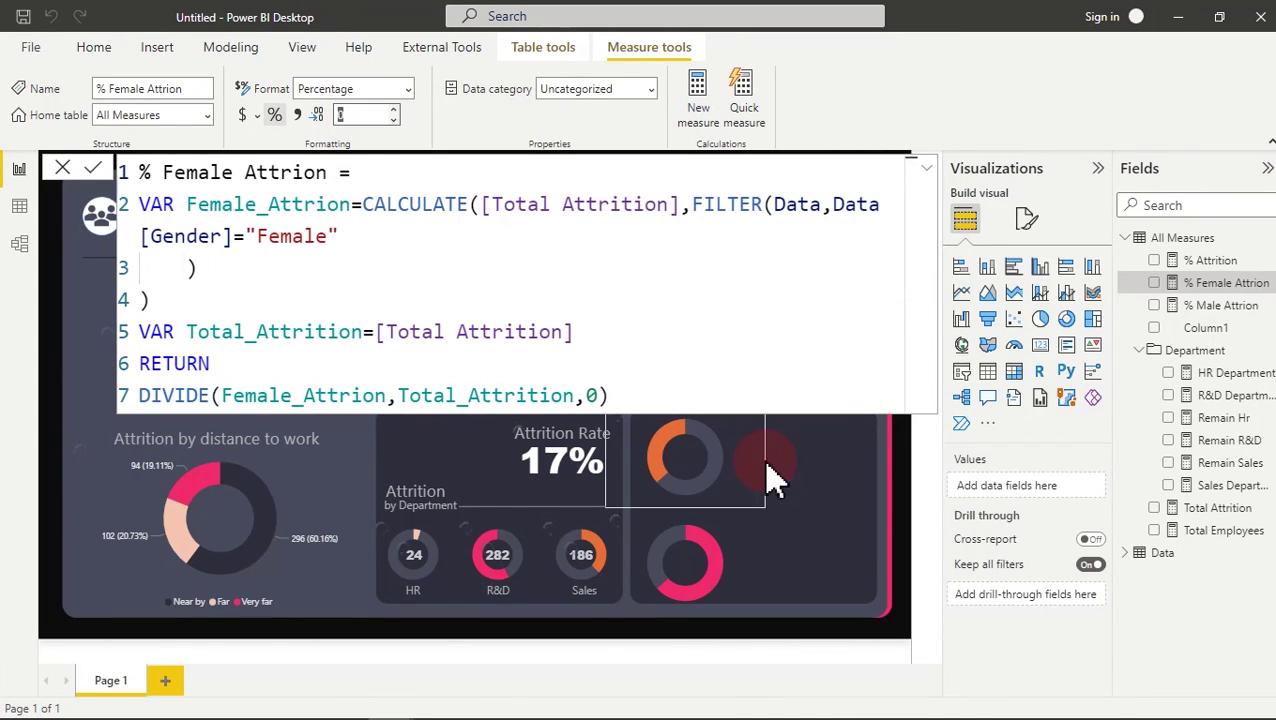
pyautogui.click(808, 466)
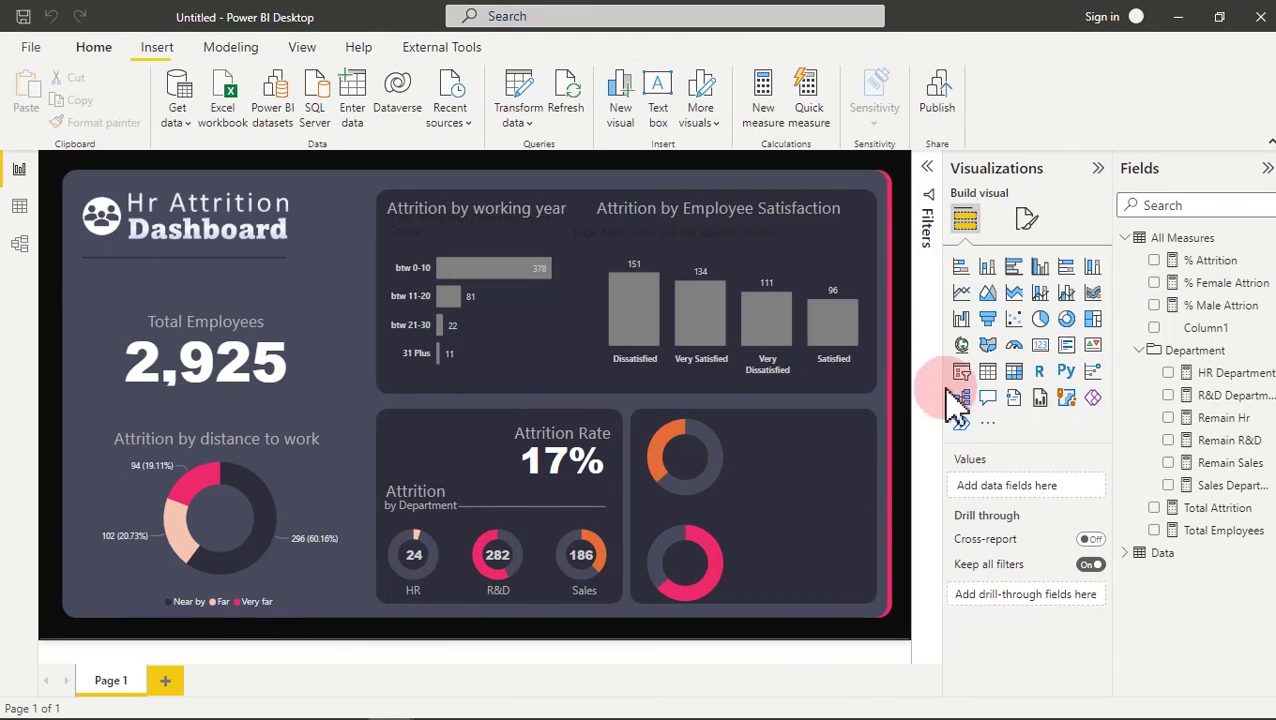
# - Duplicate the Attrition Rate card and place the copy over the orange gender donut
pyautogui.click(585, 465)
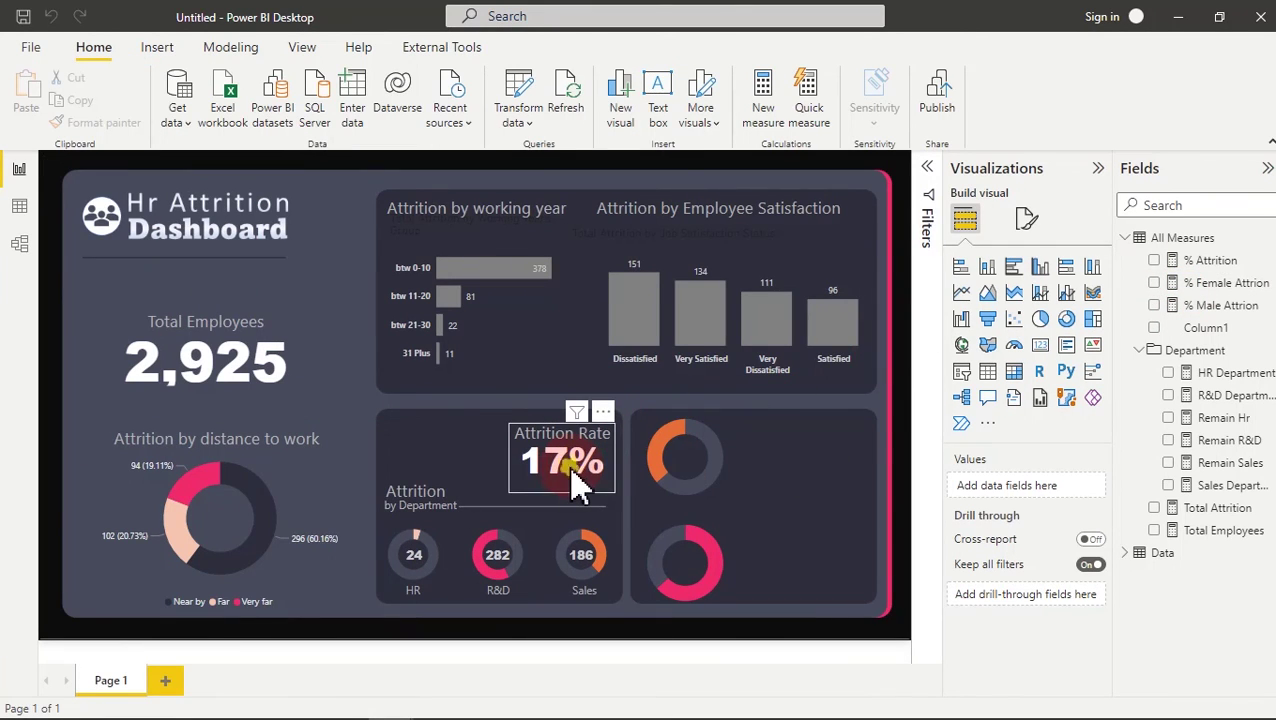
pyautogui.click(104, 100)
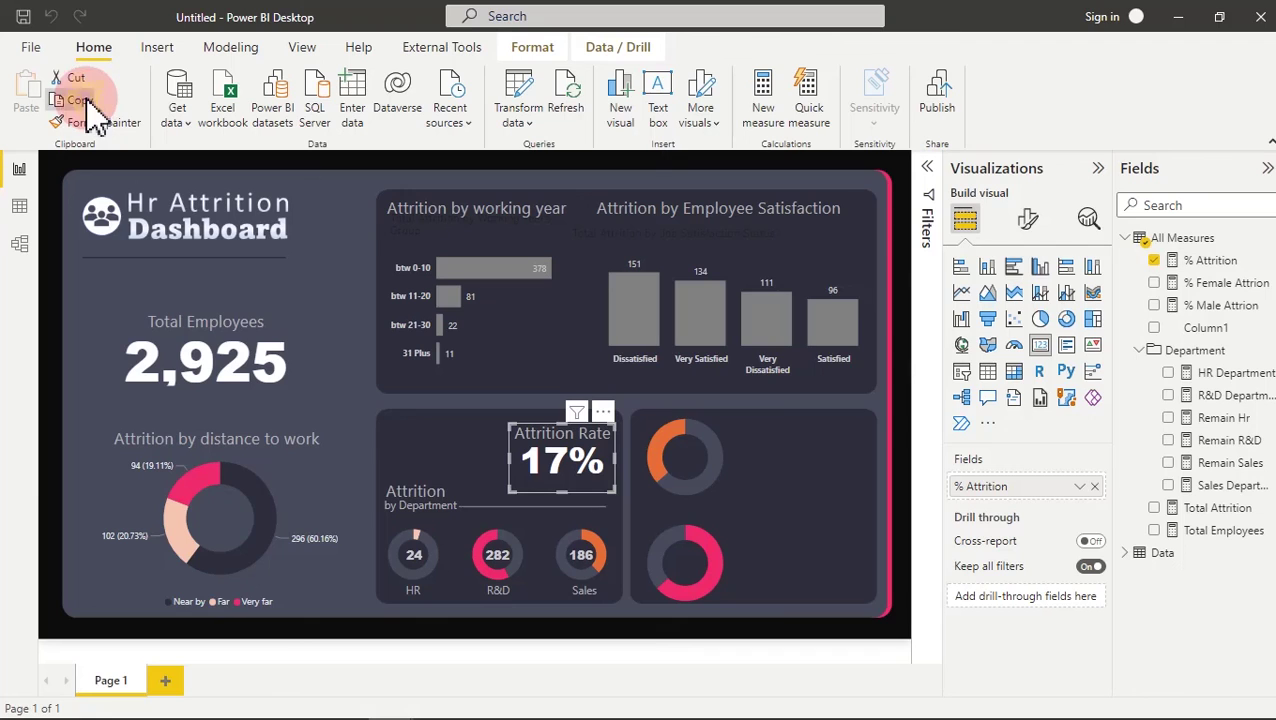
pyautogui.click(27, 95)
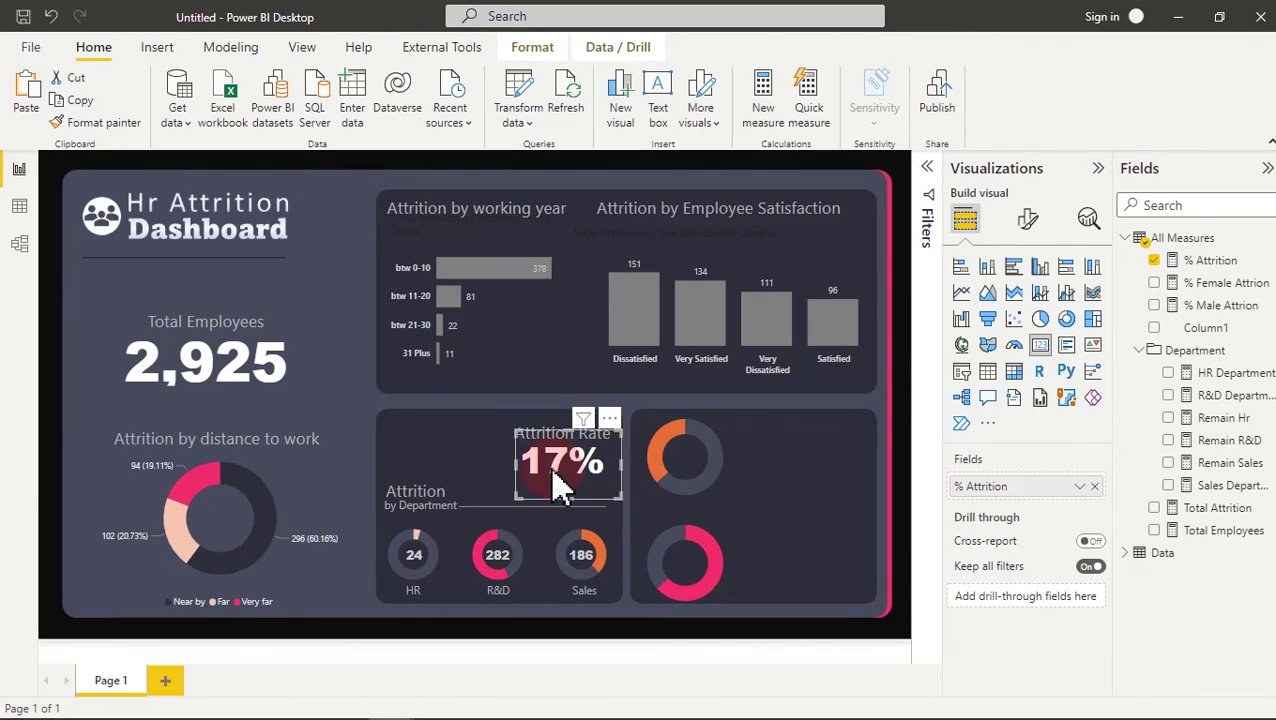
pyautogui.moveTo(733, 478); pyautogui.dragTo(725, 471)
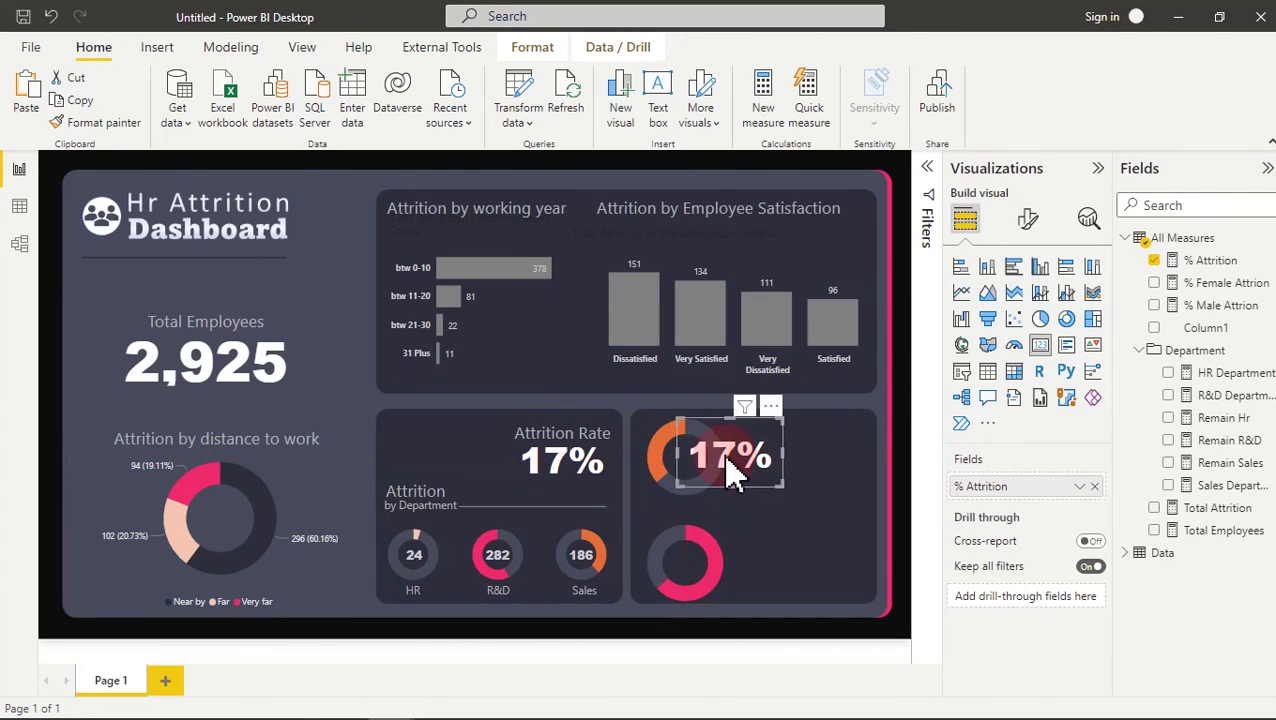
# - Replace the copied card's % Attrition field with % Male Attrion and move the card beside the pink male donut
pyautogui.click(1094, 486)
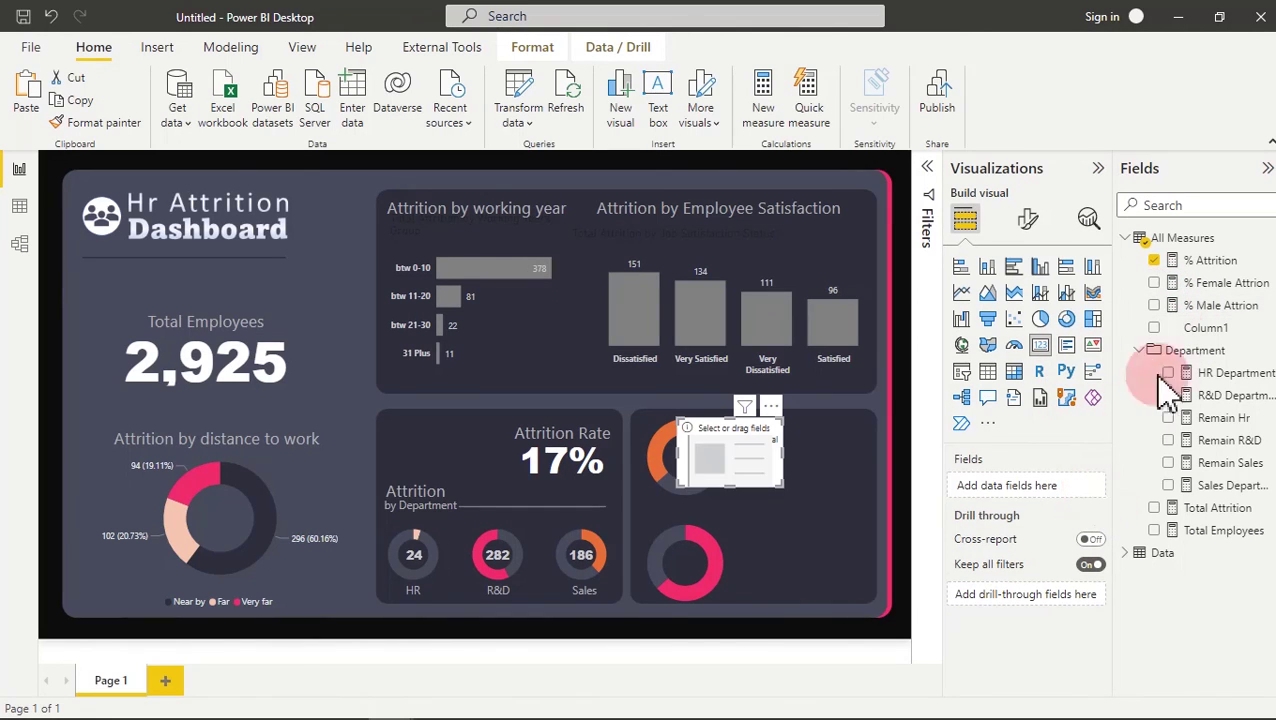
pyautogui.click(1154, 305)
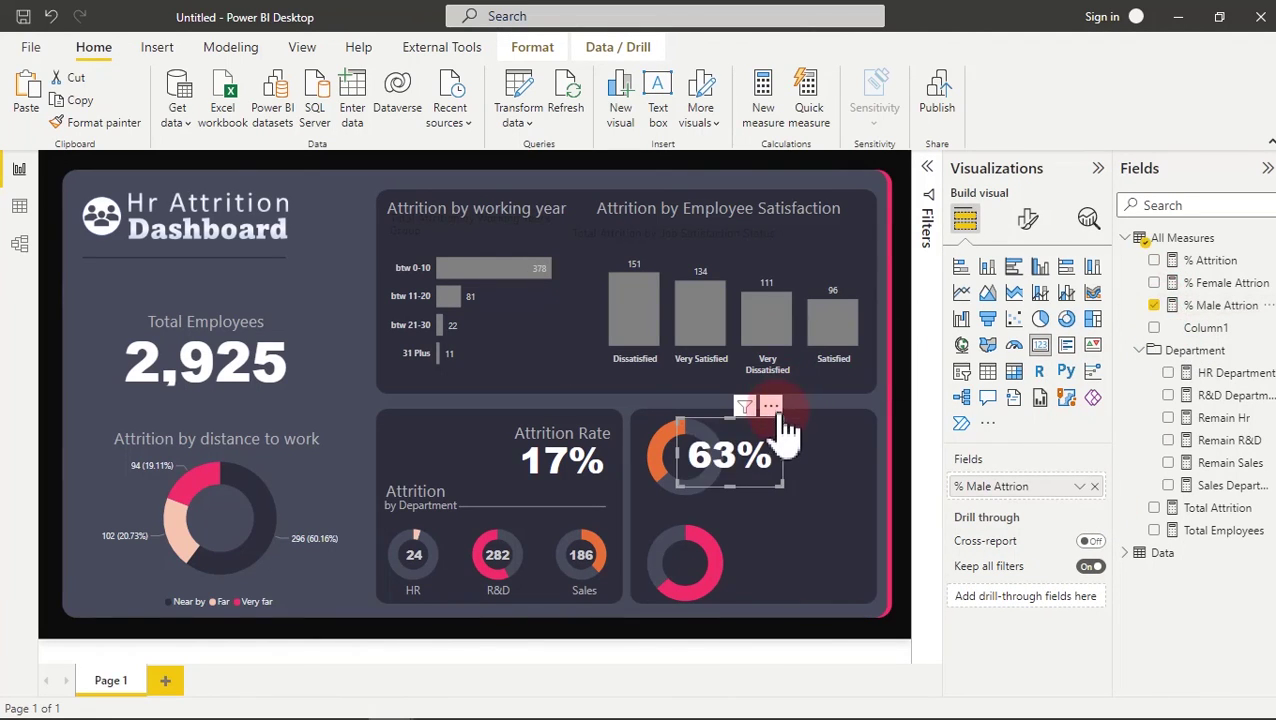
pyautogui.moveTo(808, 462); pyautogui.dragTo(835, 490)
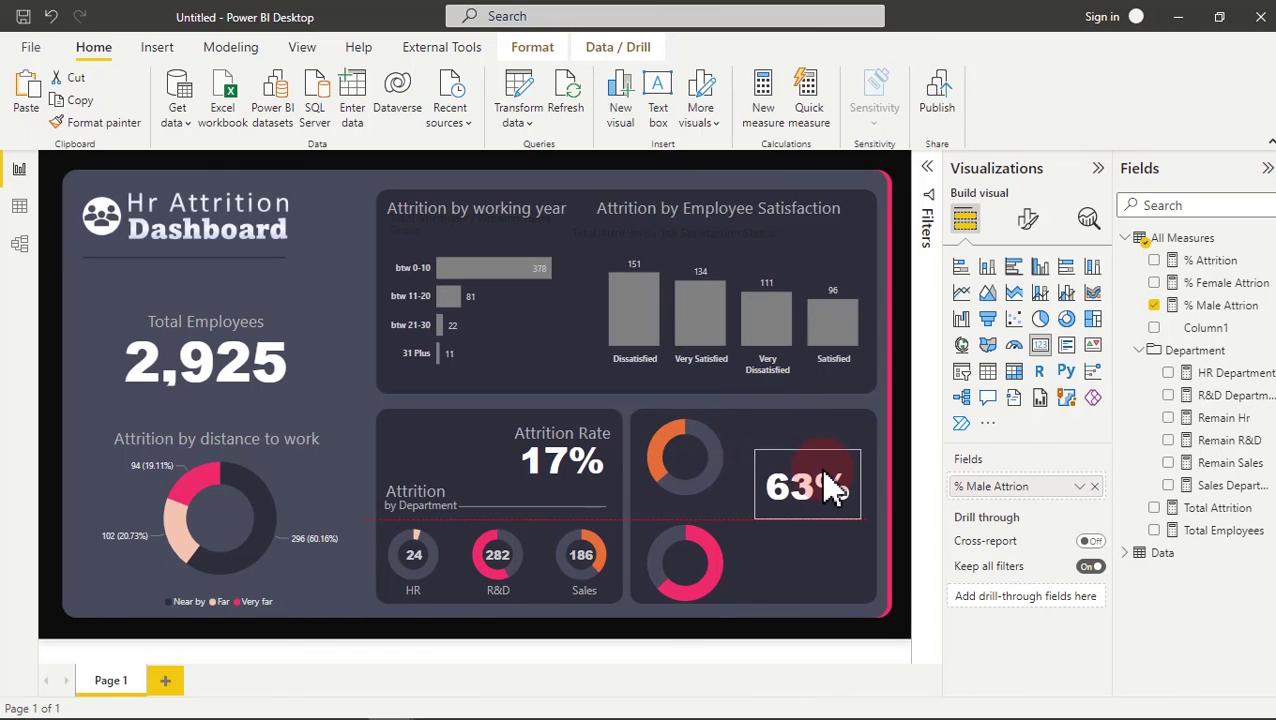
pyautogui.click(728, 578)
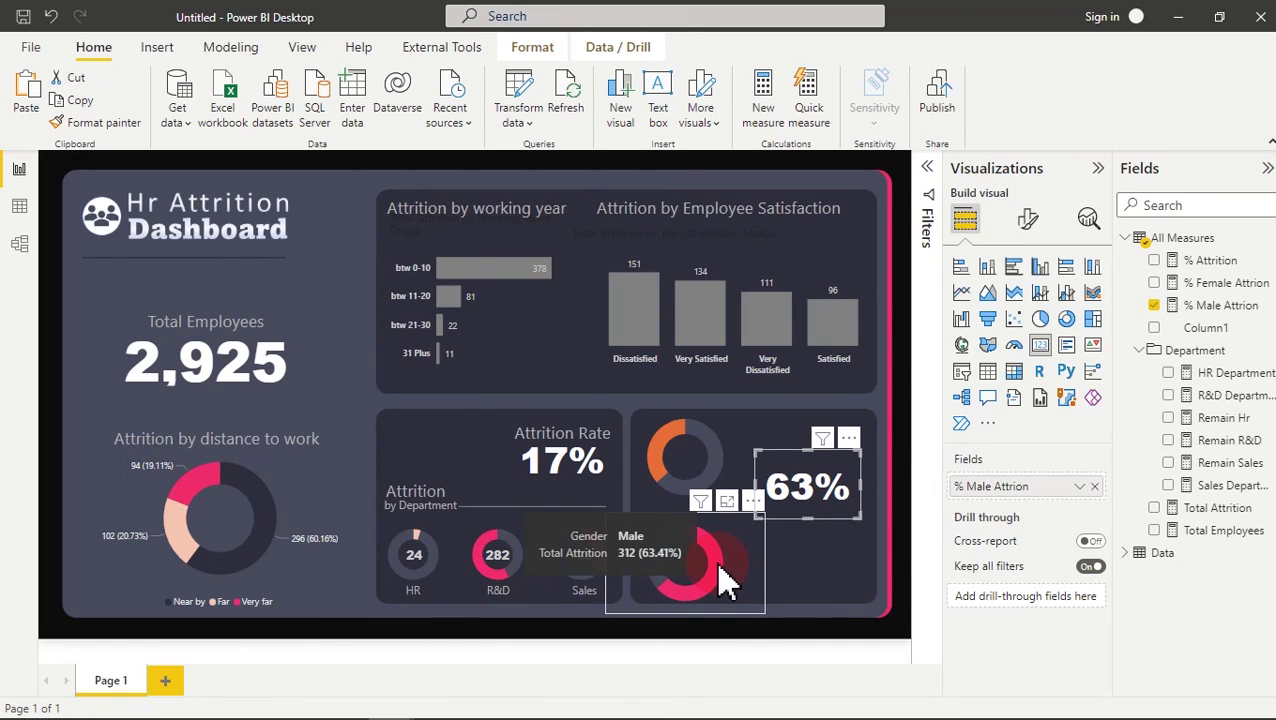
pyautogui.click(812, 495)
pyautogui.moveTo(828, 492); pyautogui.dragTo(793, 546)
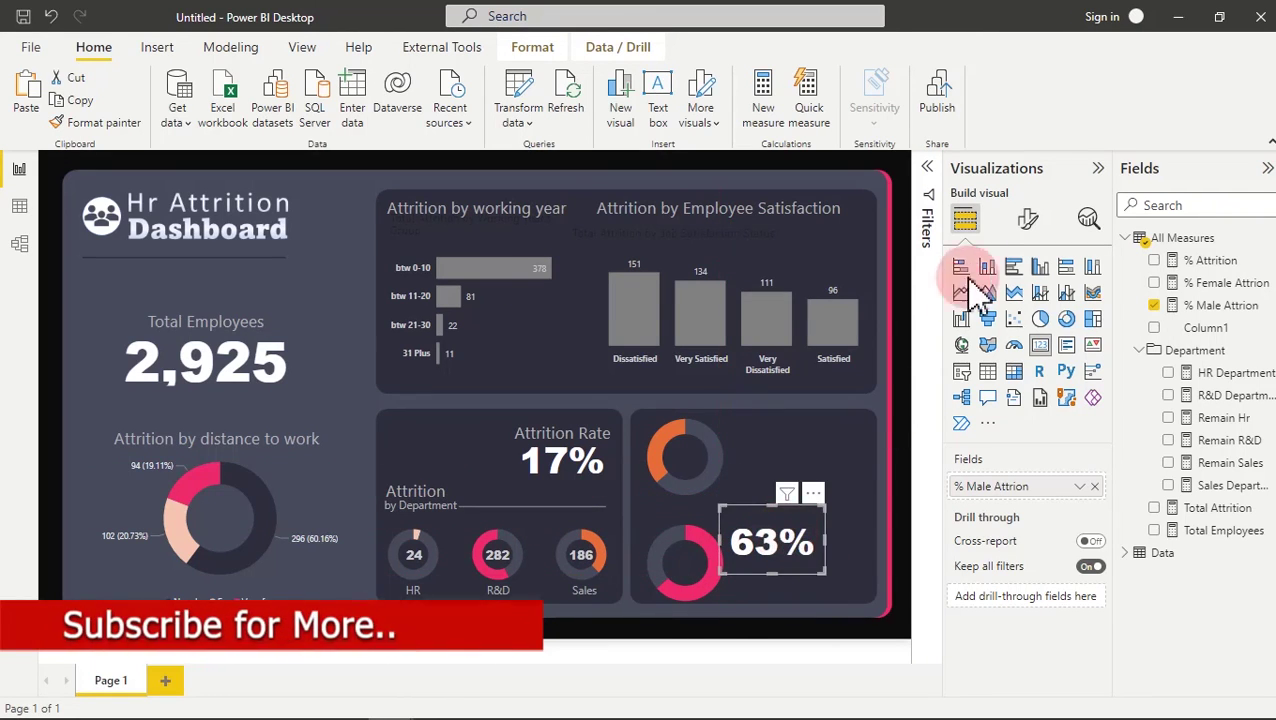
# - Set the male percentage card's callout font size to 18 and shrink the card to fit in the pink donut's centre
pyautogui.click(1028, 218)
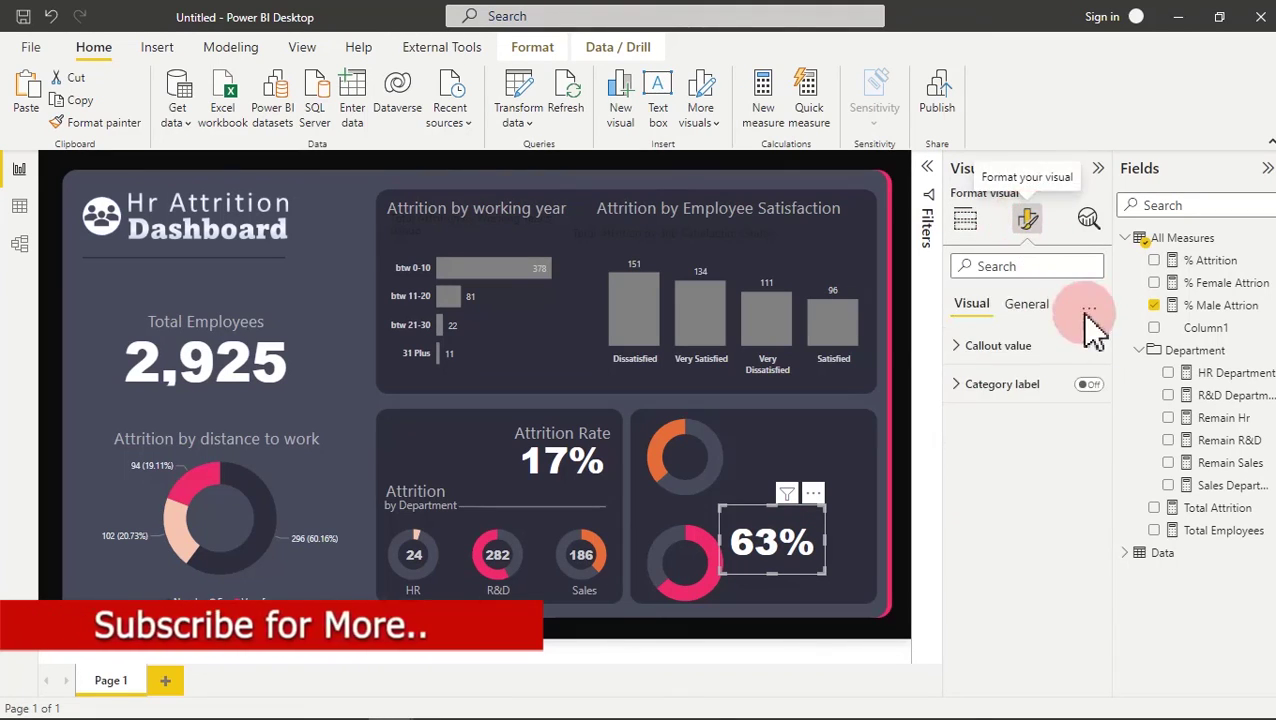
pyautogui.click(1048, 350)
pyautogui.click(1066, 400)
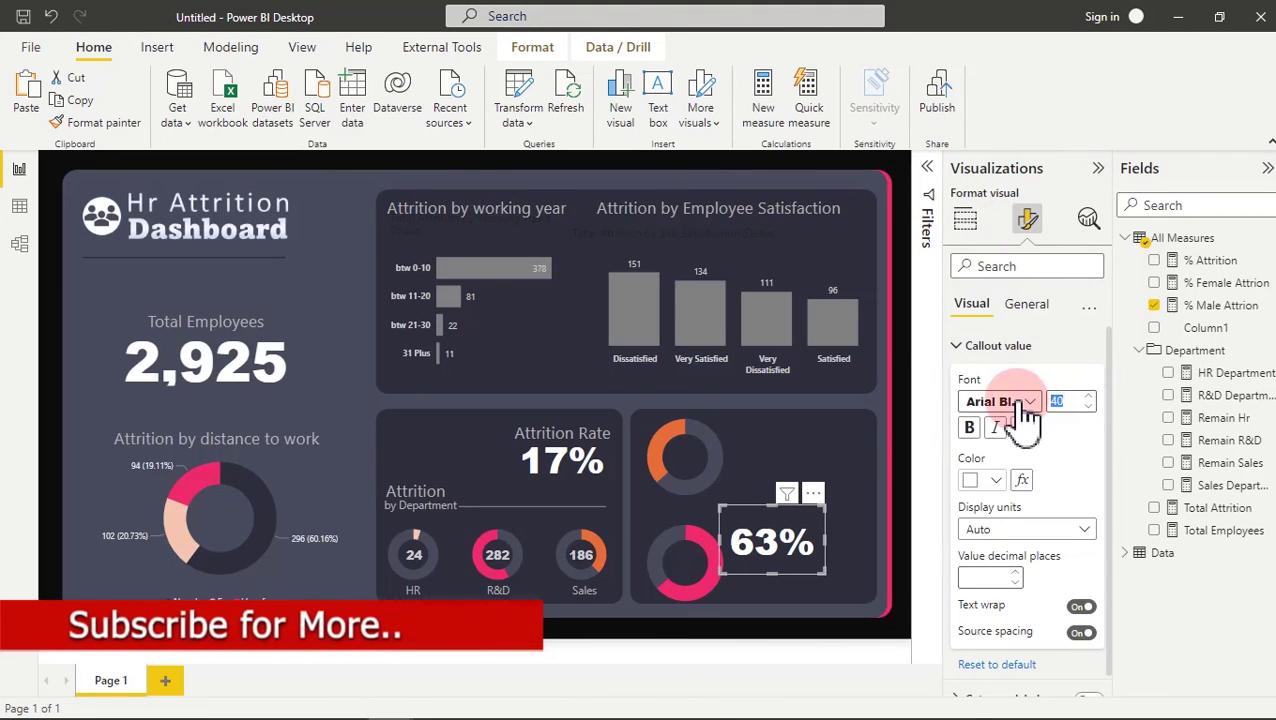
pyautogui.write('30')
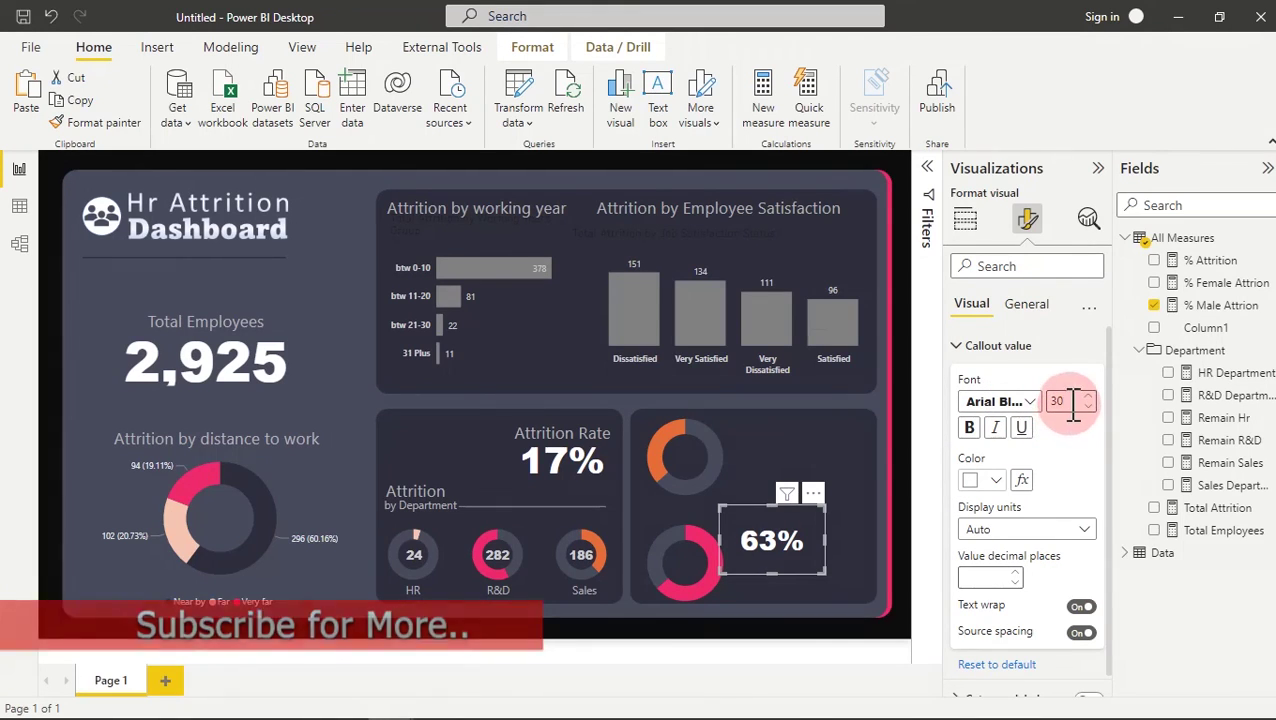
pyautogui.click(1068, 401)
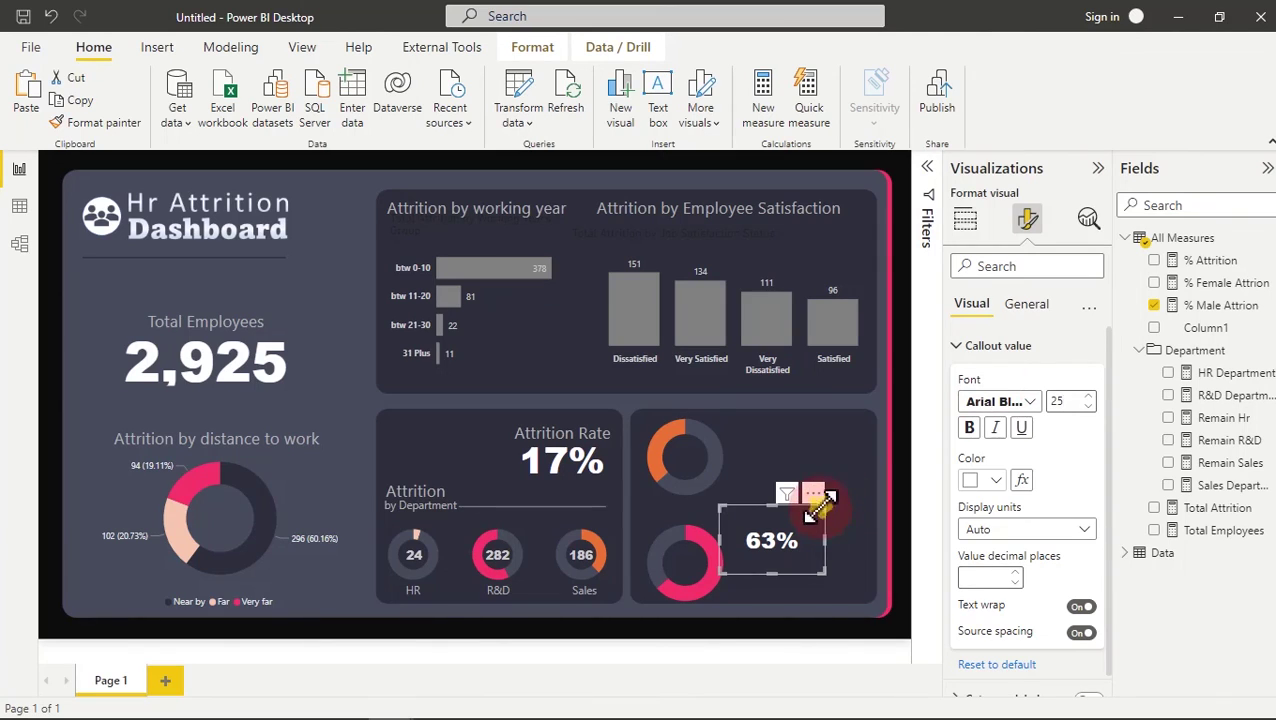
pyautogui.moveTo(818, 503); pyautogui.dragTo(700, 573)
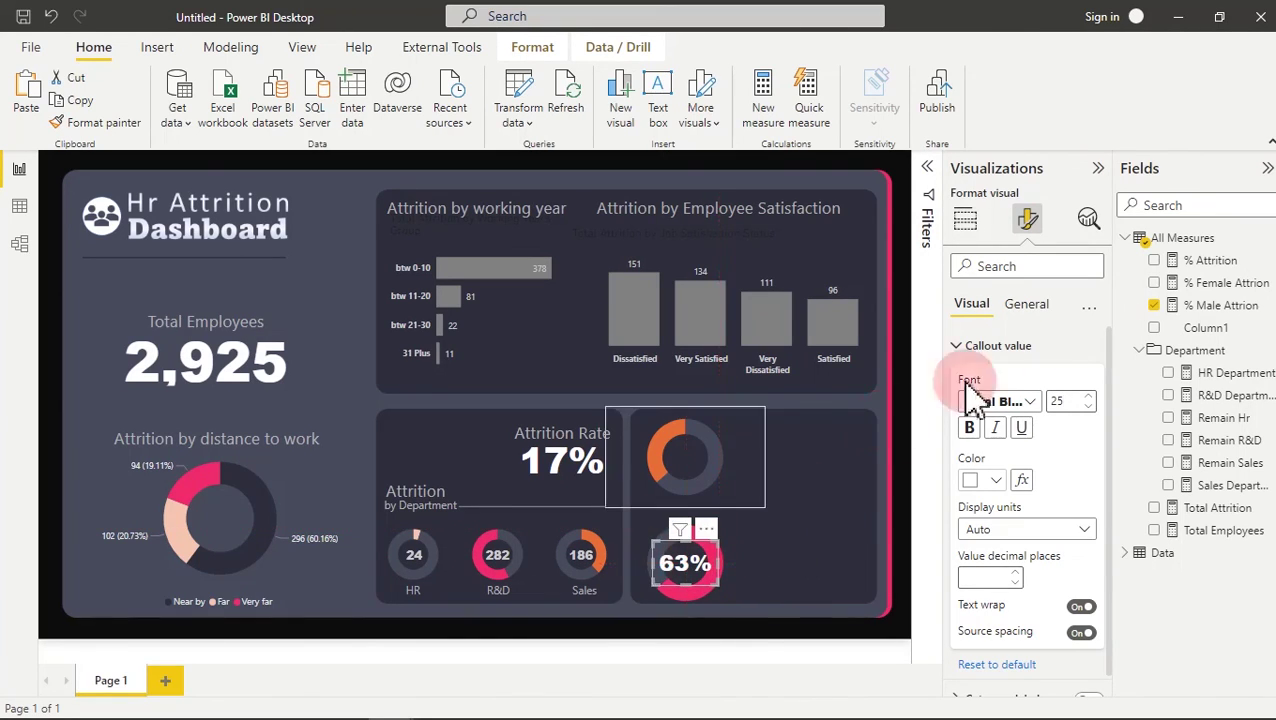
pyautogui.click(1068, 400)
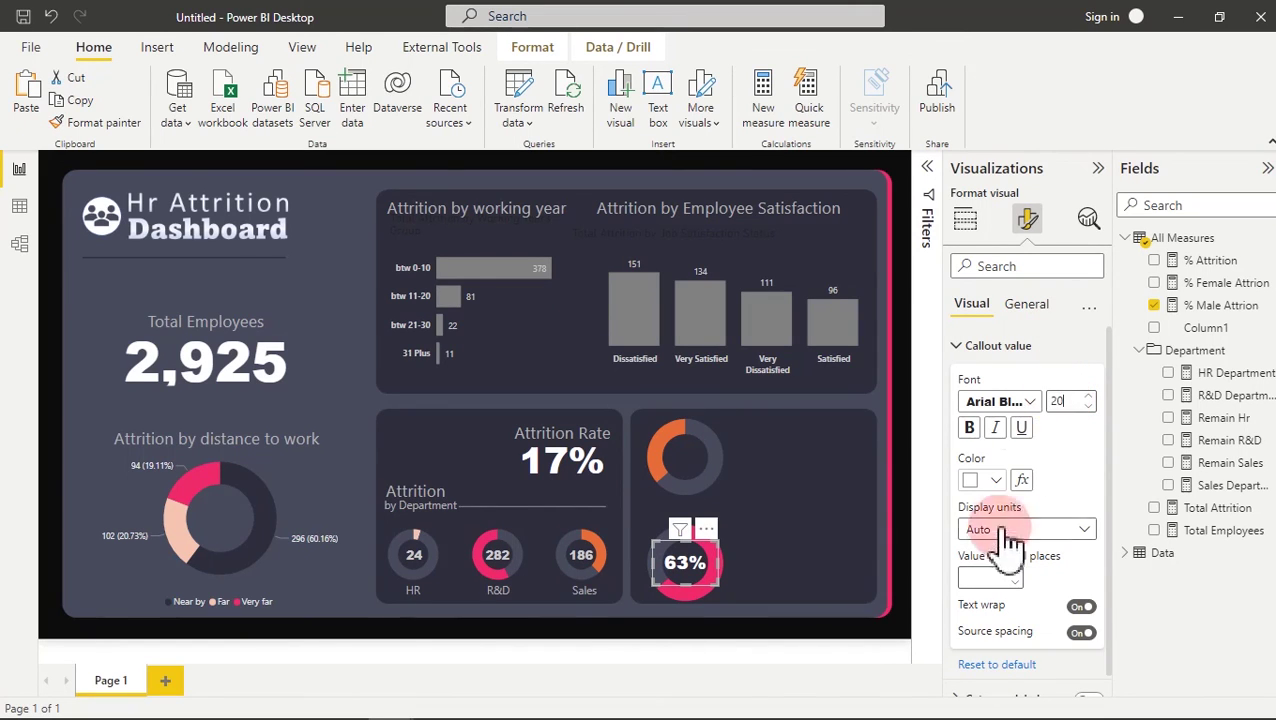
pyautogui.doubleClick(1058, 401)
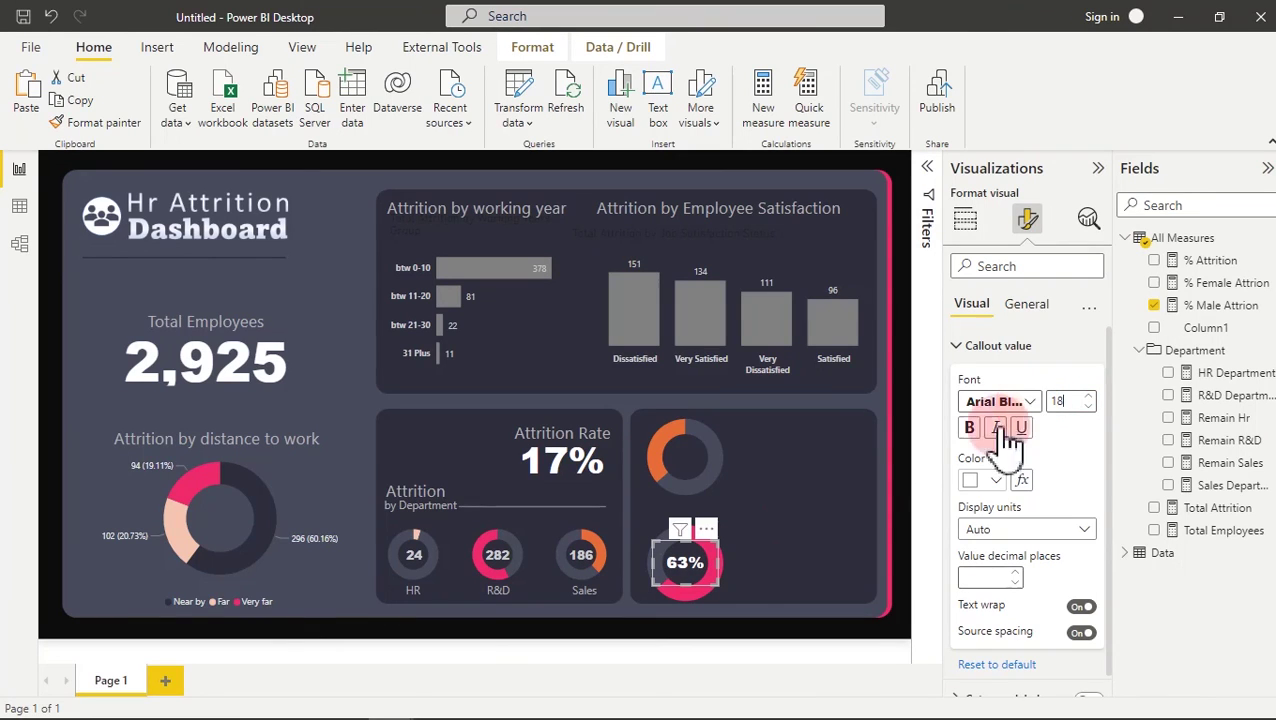
# - Apply the Sales department card's formatting to the male percentage card and set its callout font size to 18
pyautogui.click(675, 561)
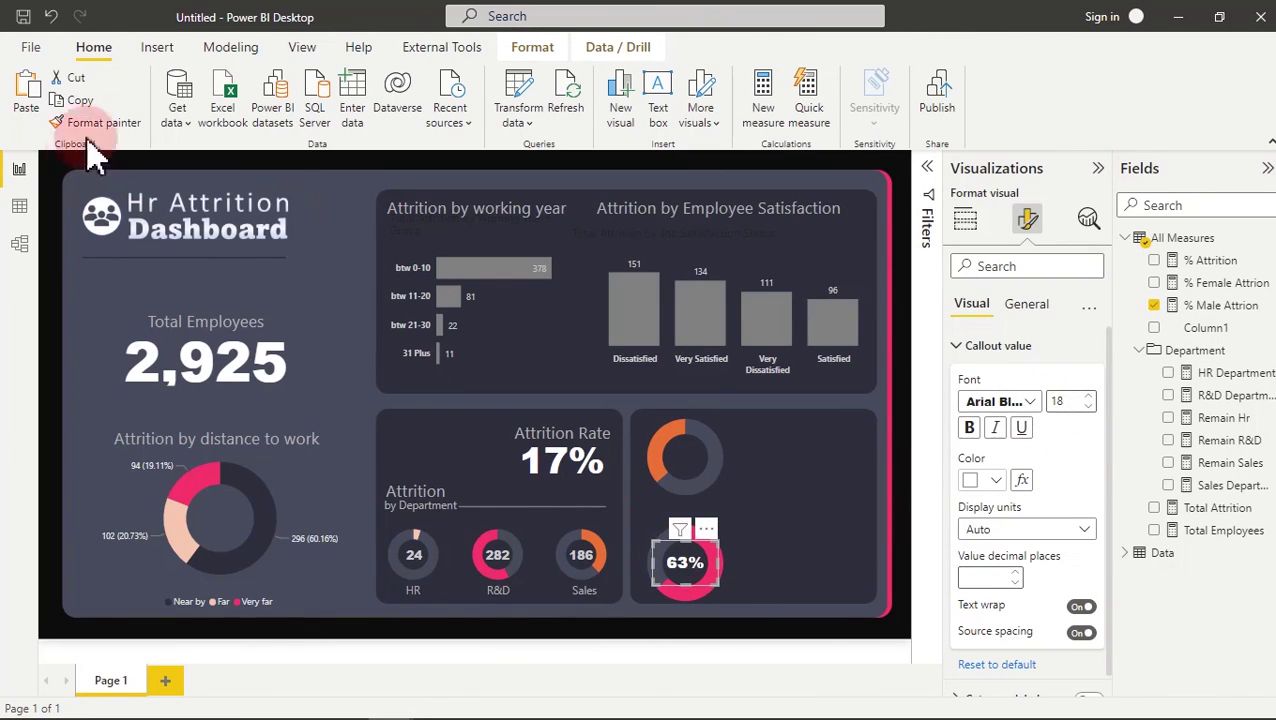
pyautogui.click(588, 566)
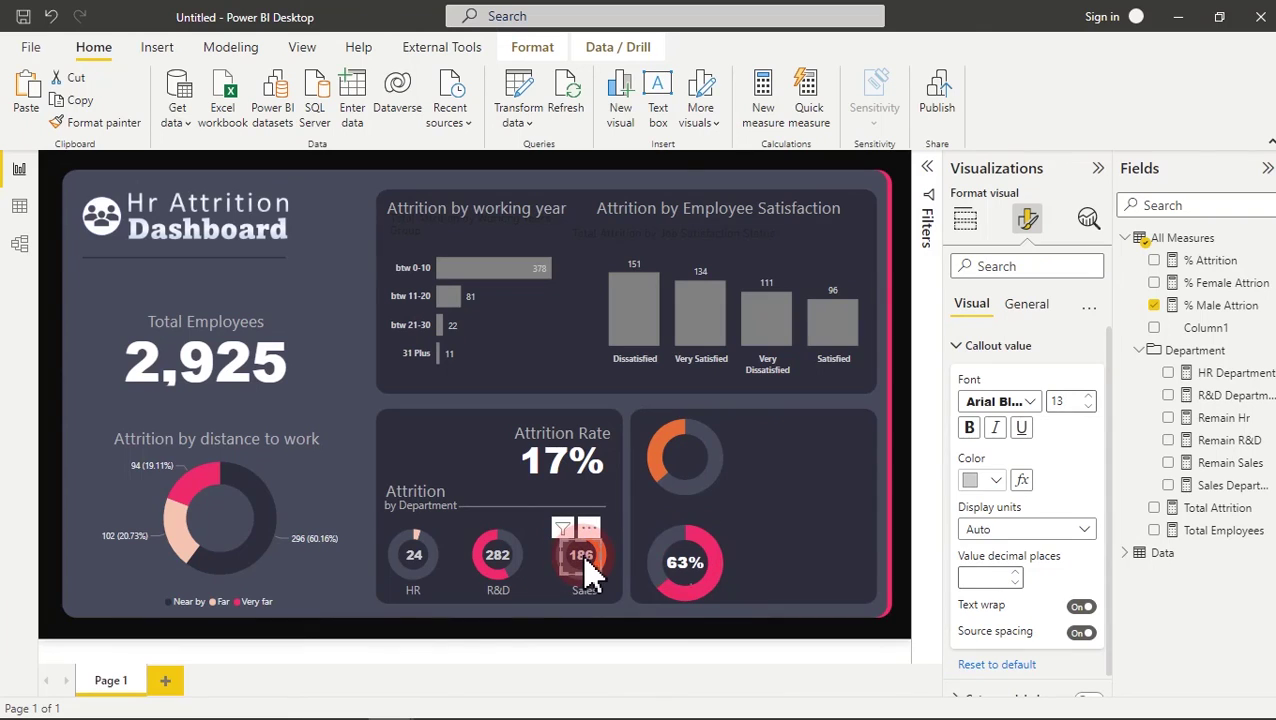
pyautogui.click(86, 106)
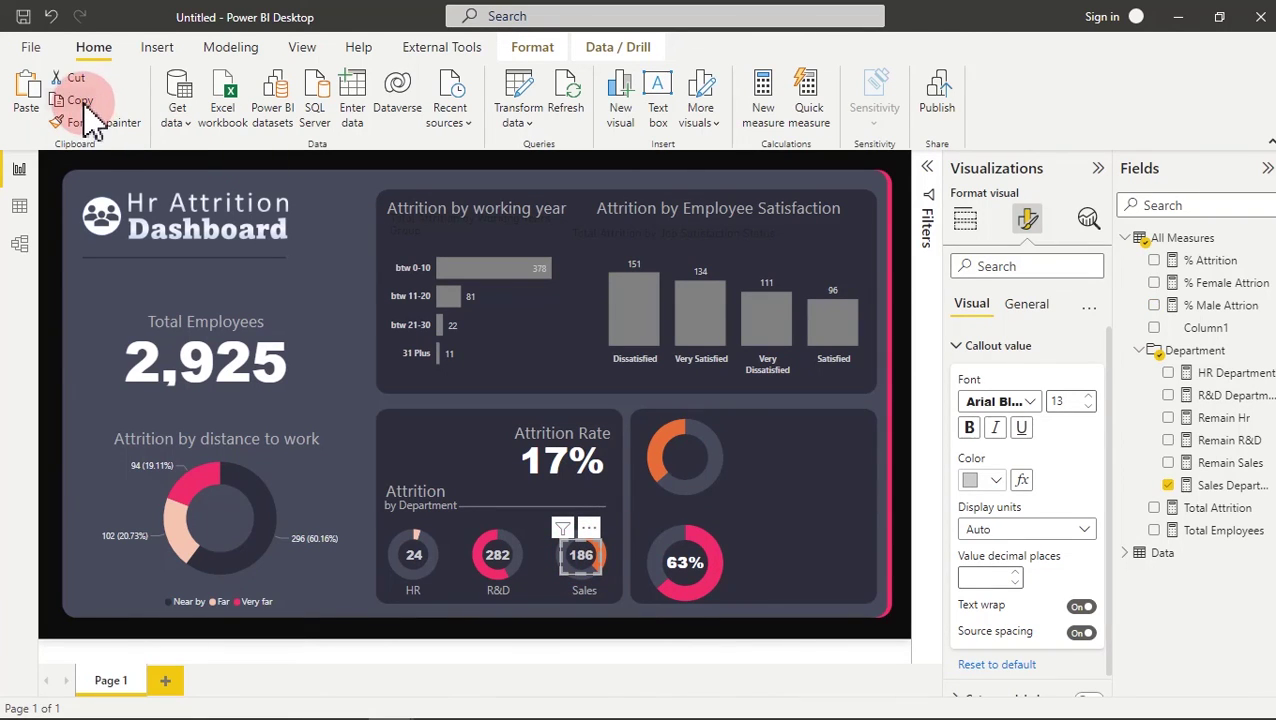
pyautogui.click(98, 122)
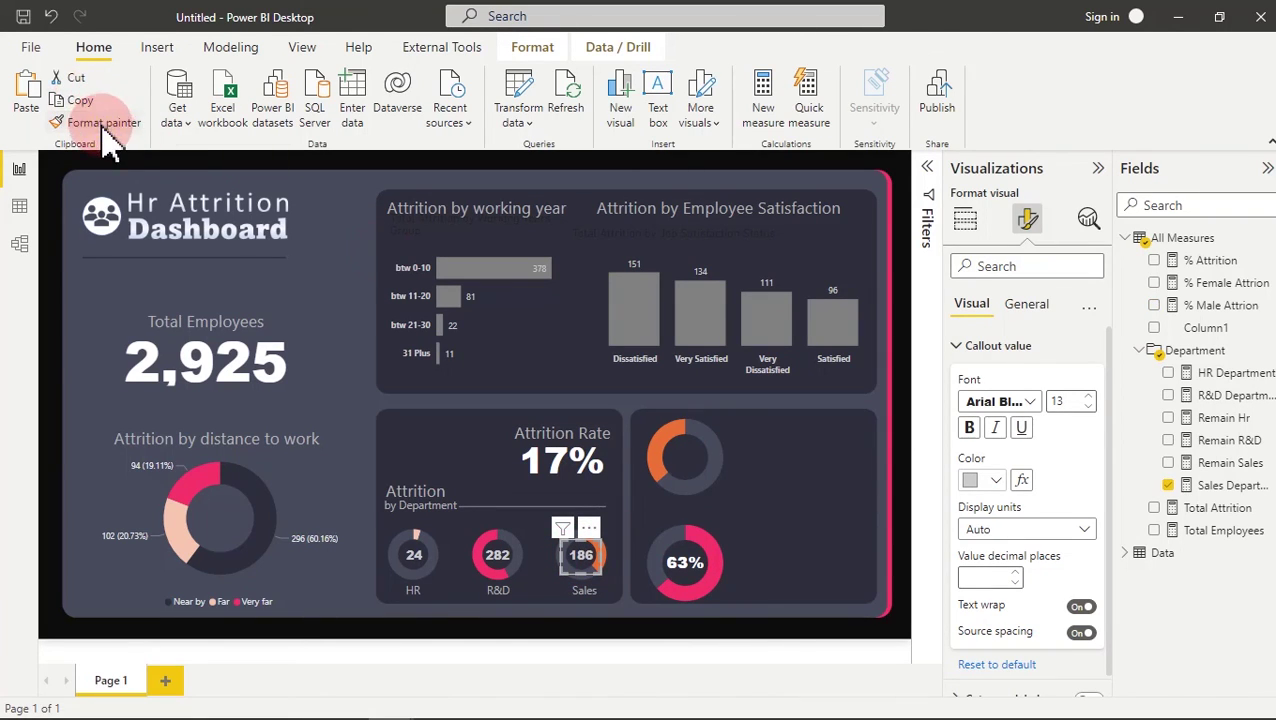
pyautogui.click(685, 556)
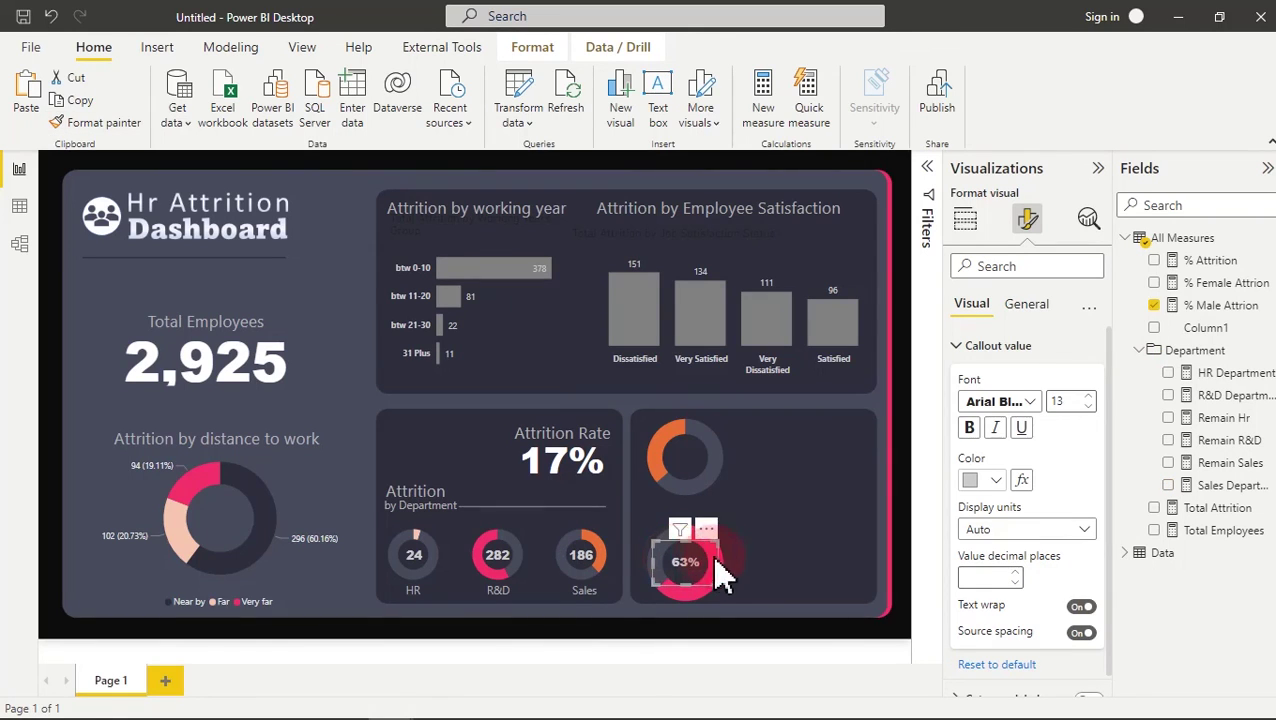
pyautogui.moveTo(1070, 402); pyautogui.dragTo(1041, 402)
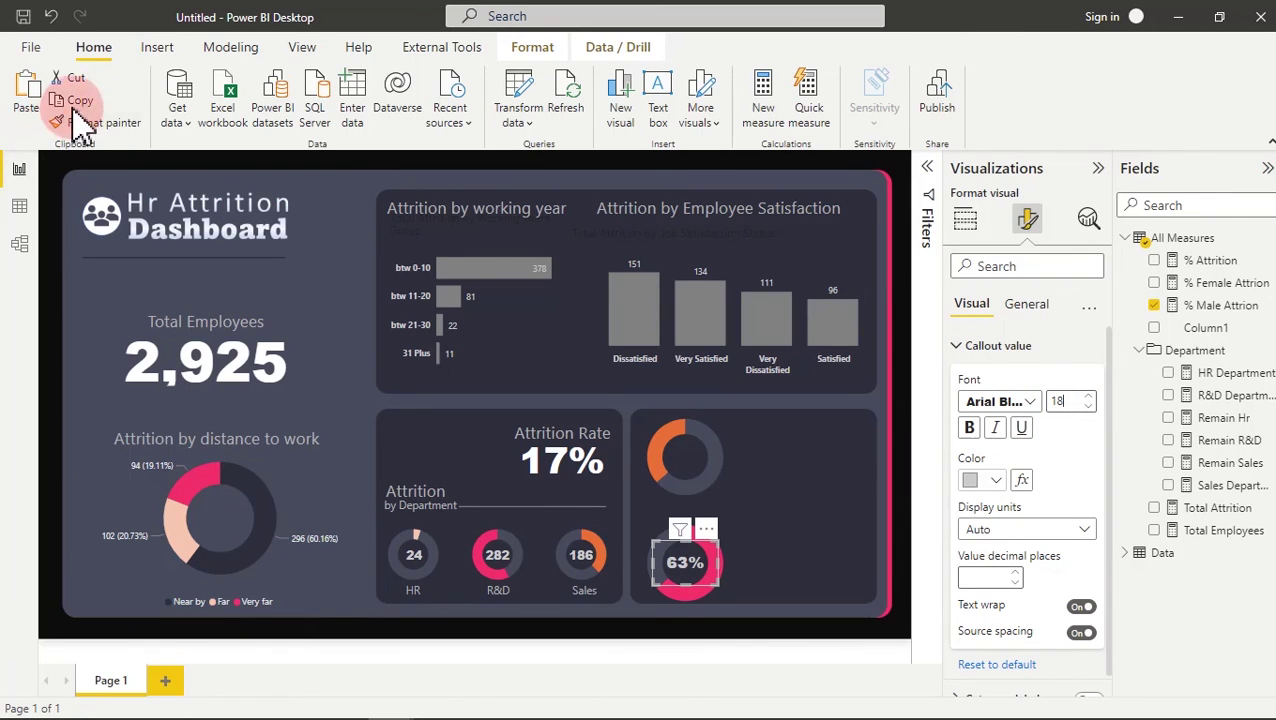
# - Duplicate the male percentage card and centre the copy inside the orange donut, with its field settings open
pyautogui.click(28, 95)
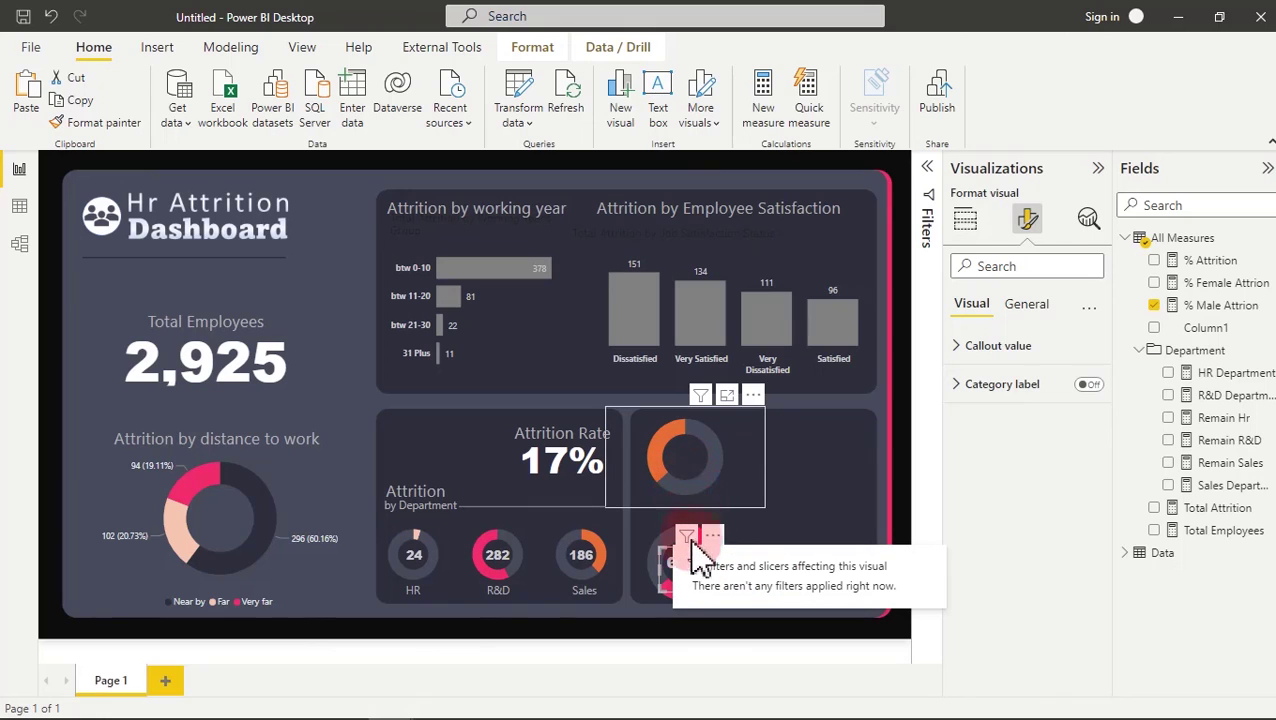
pyautogui.moveTo(700, 585); pyautogui.dragTo(697, 478)
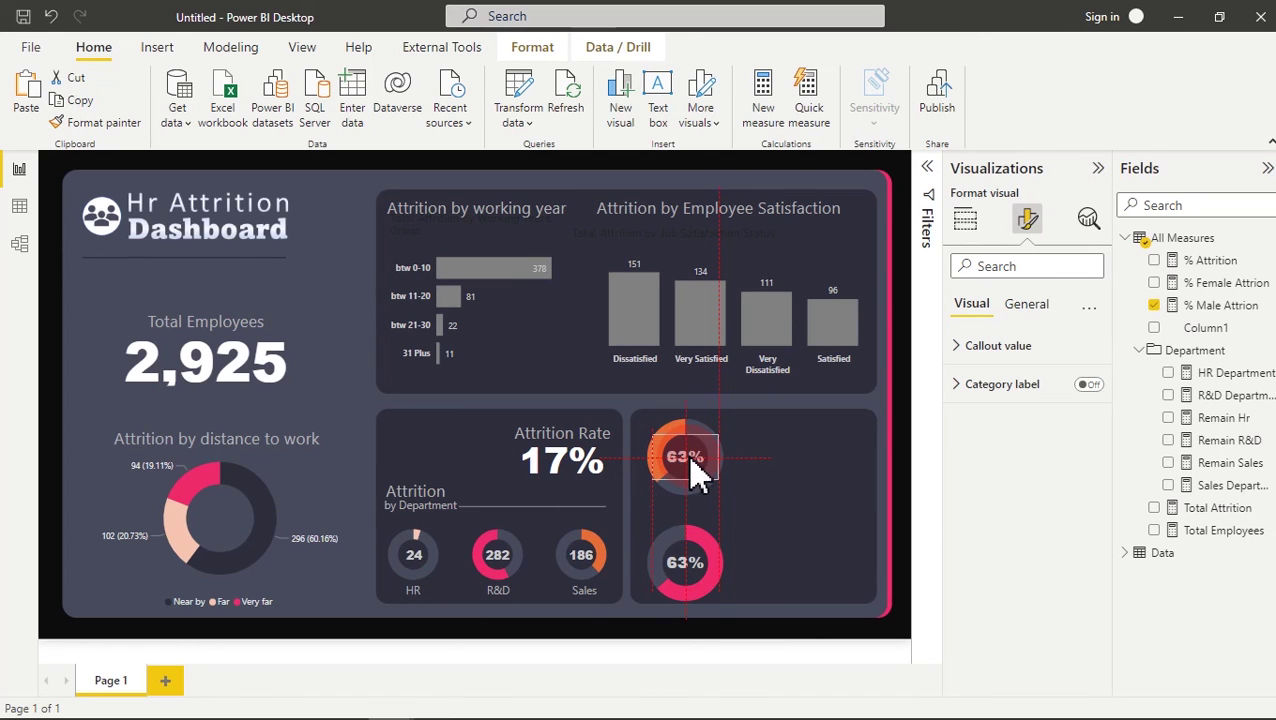
pyautogui.click(966, 220)
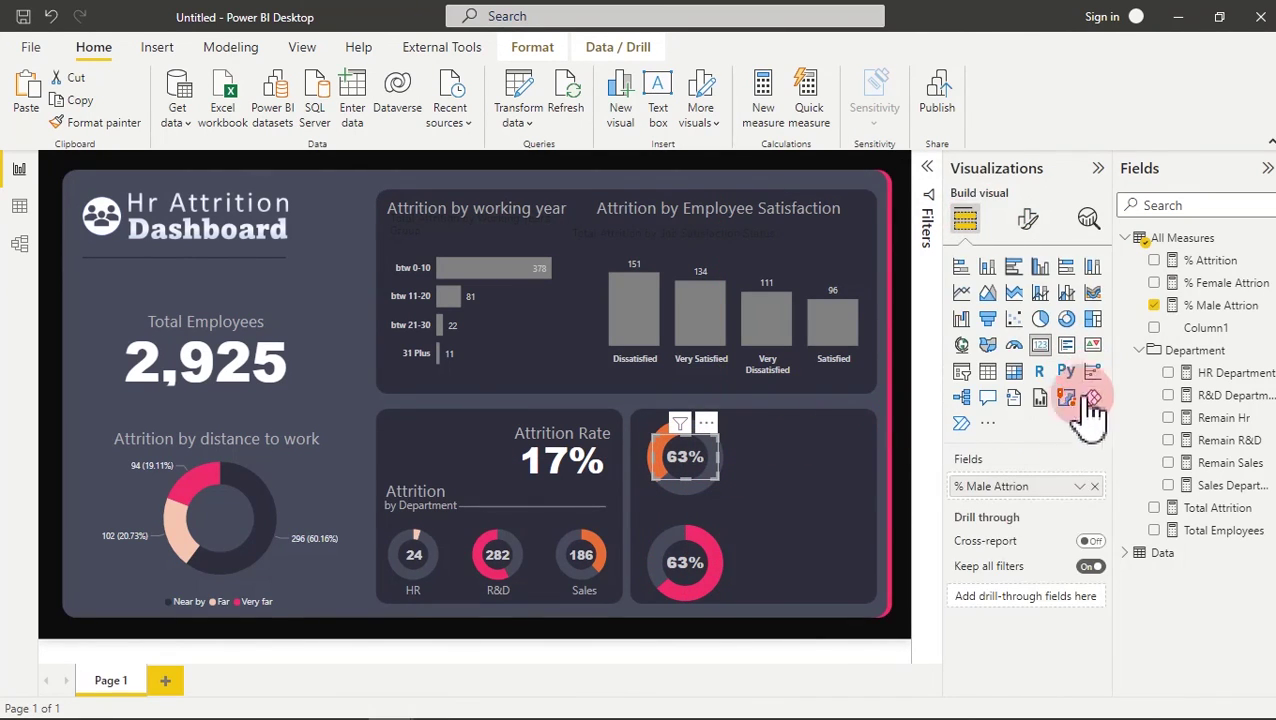
# - Replace the % Male Attrion field with % Female Attrion on the card inside the orange donut
pyautogui.click(1095, 486)
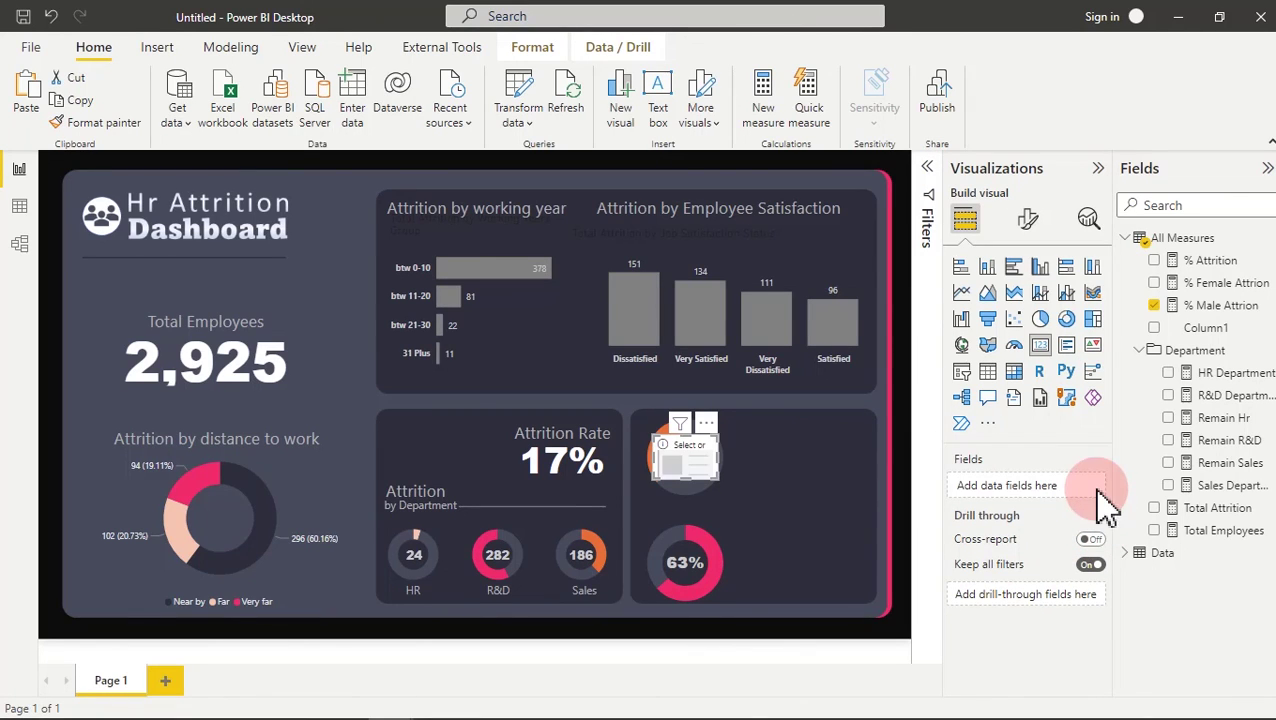
pyautogui.click(1156, 284)
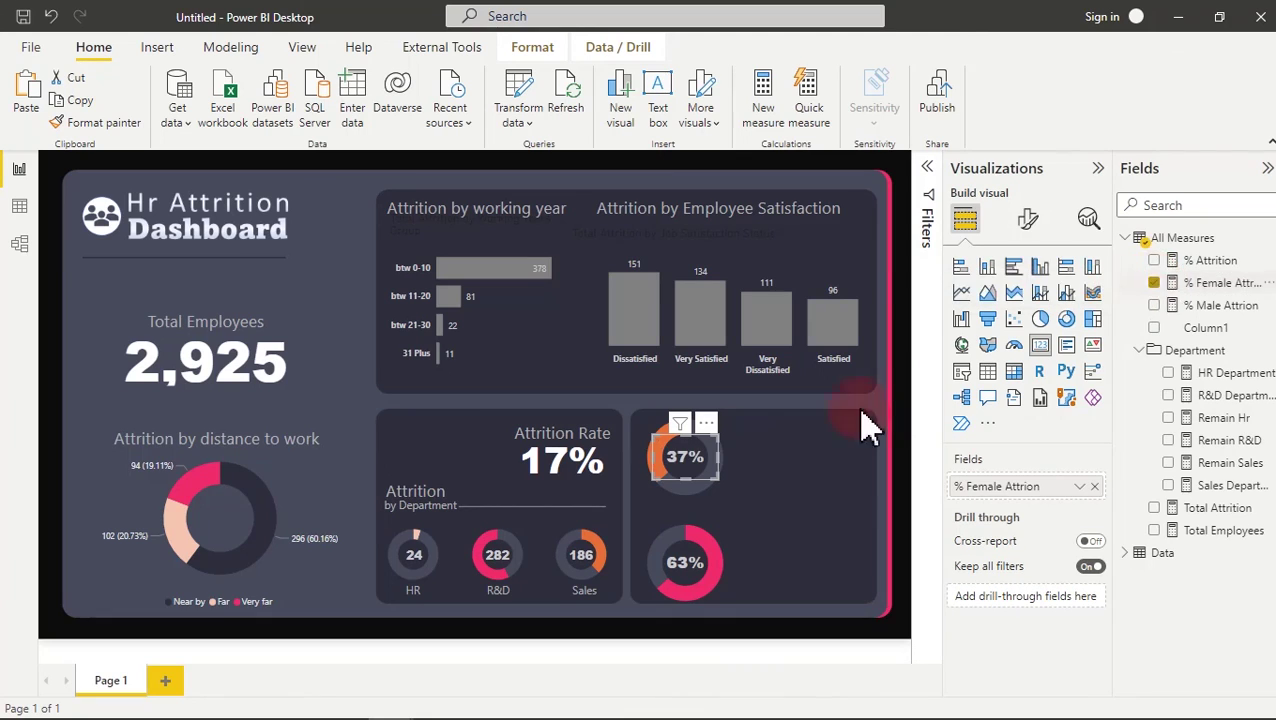
pyautogui.click(840, 470)
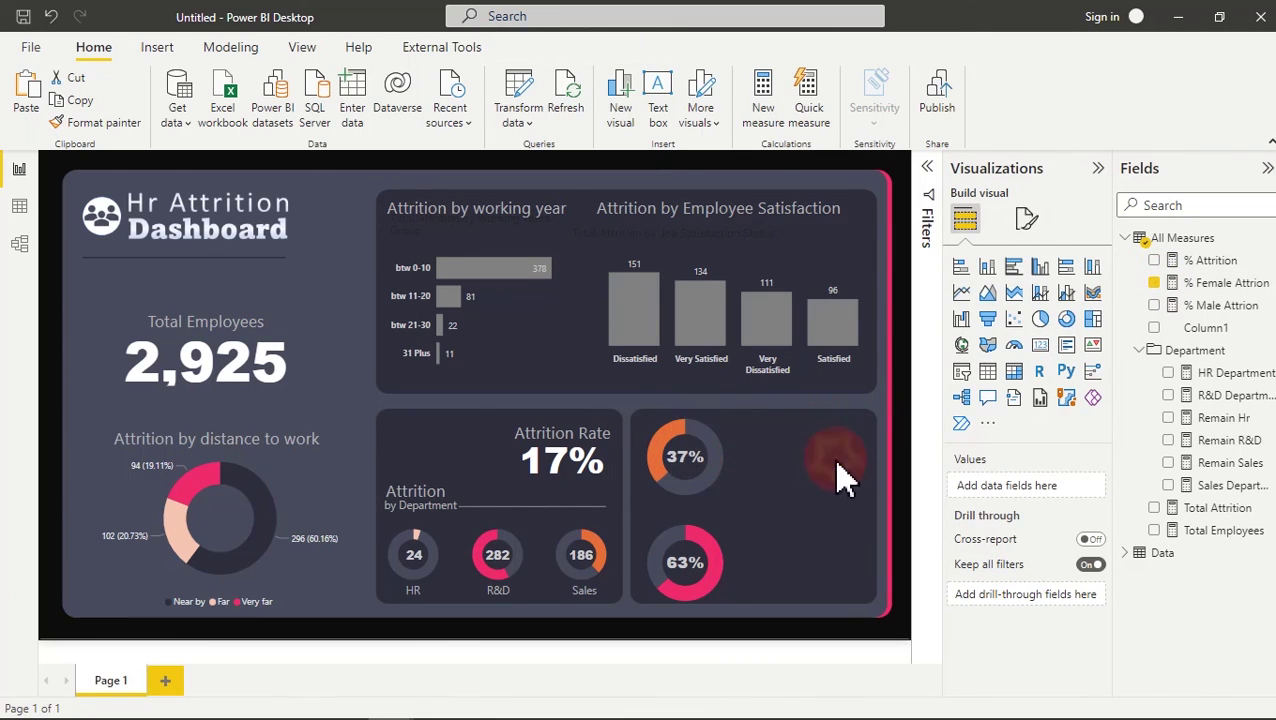
# - Recolour the Female slice of the orange gender donut with the light peach from the recent colours
pyautogui.click(682, 448)
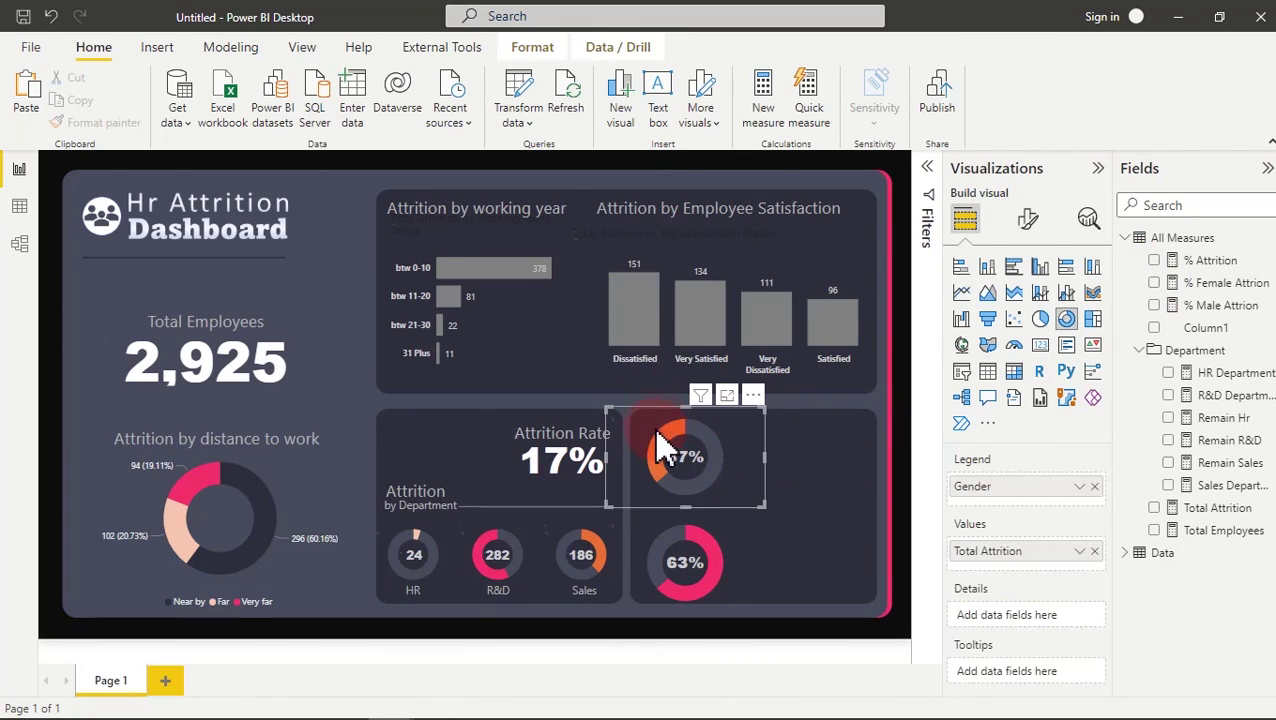
pyautogui.click(1032, 222)
pyautogui.click(1002, 384)
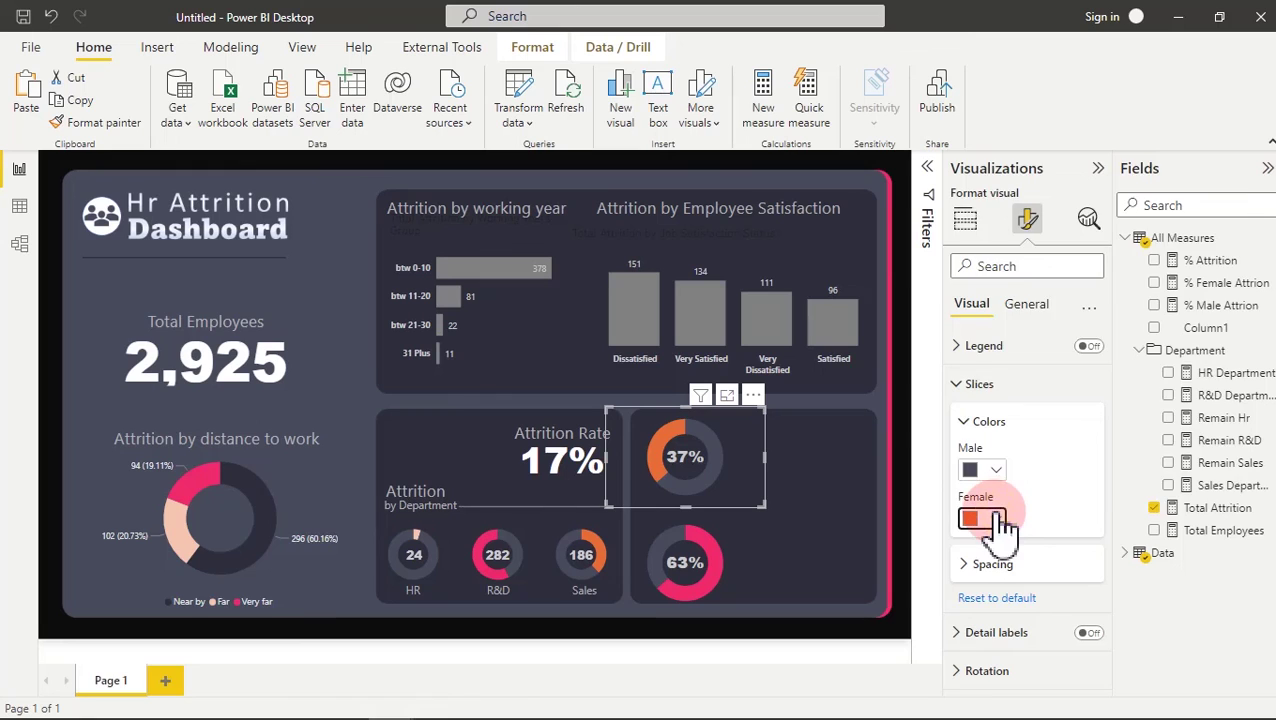
pyautogui.click(998, 519)
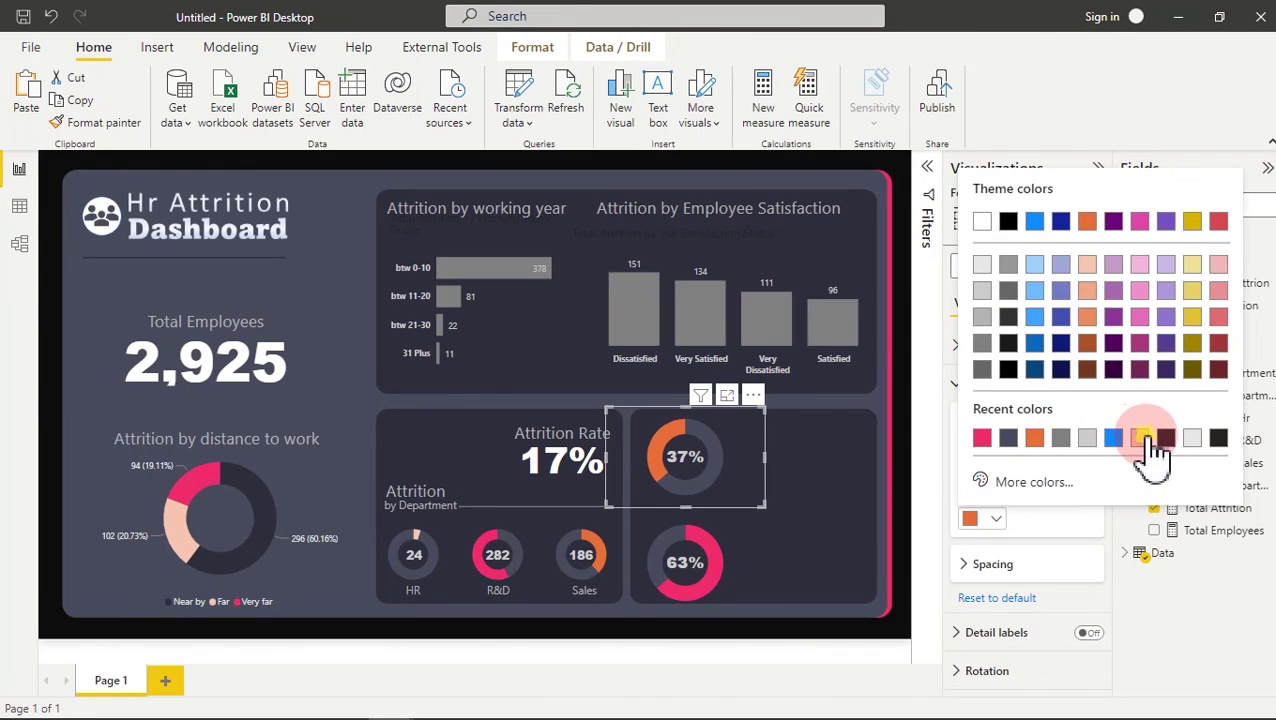
pyautogui.click(1140, 438)
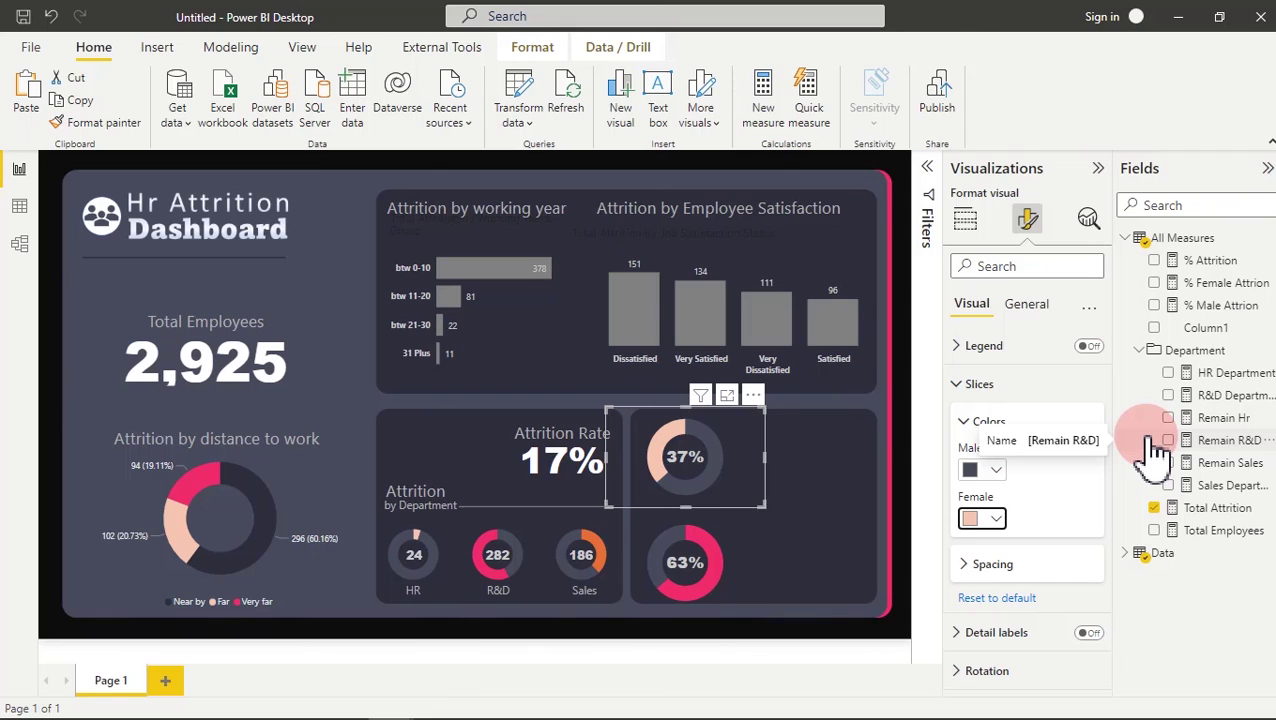
pyautogui.click(781, 568)
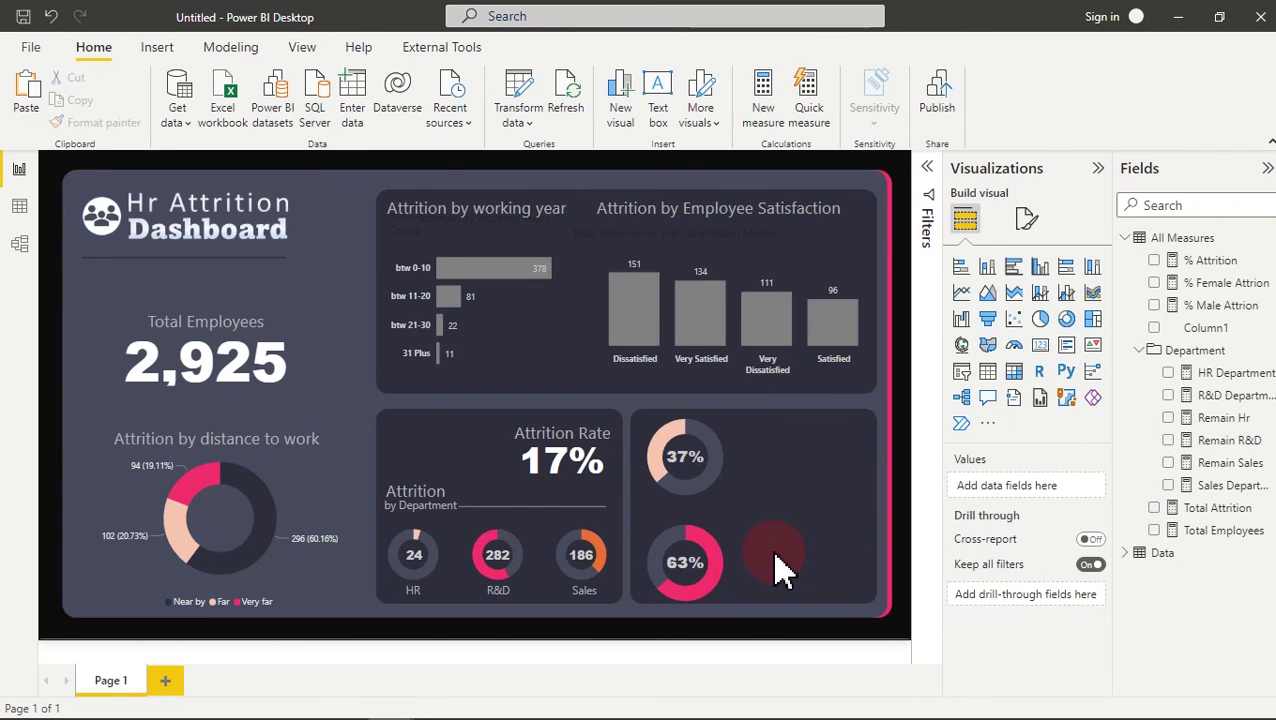
# - Duplicate the Attrition Rate text box, place the copy to the right of the female donut and change its text to Female Attrition
pyautogui.click(566, 424)
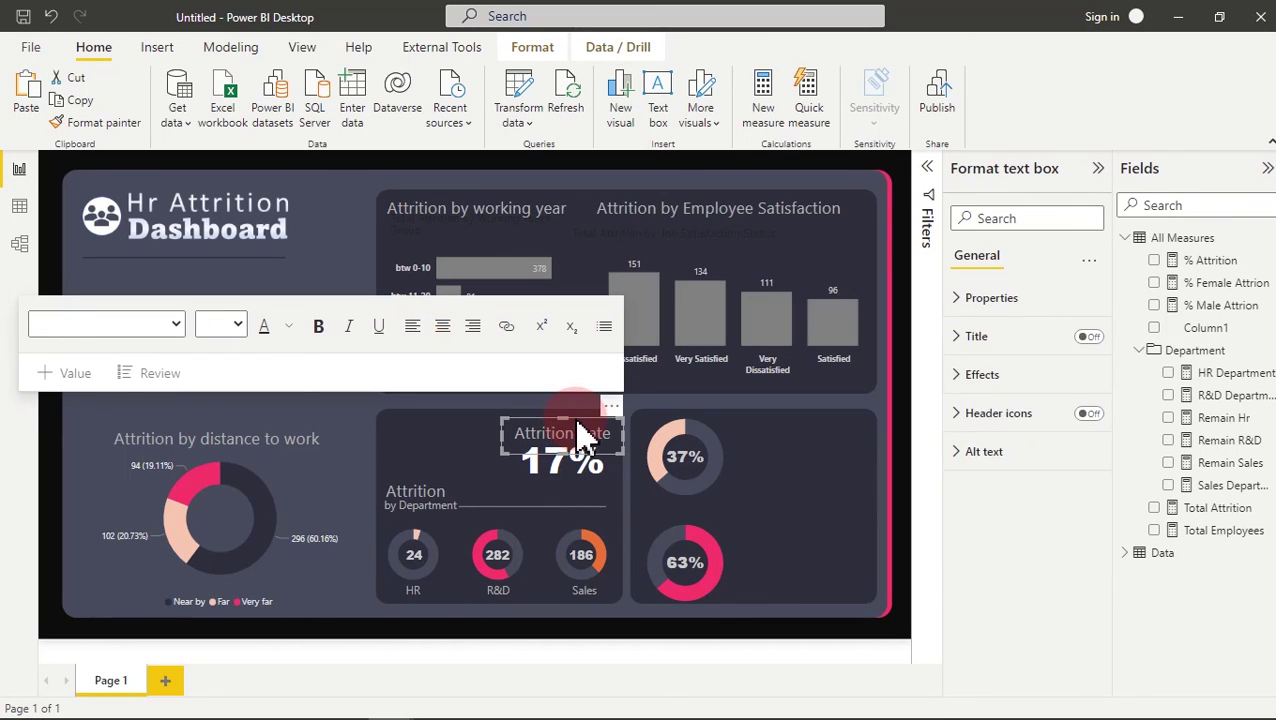
pyautogui.click(80, 101)
pyautogui.click(36, 92)
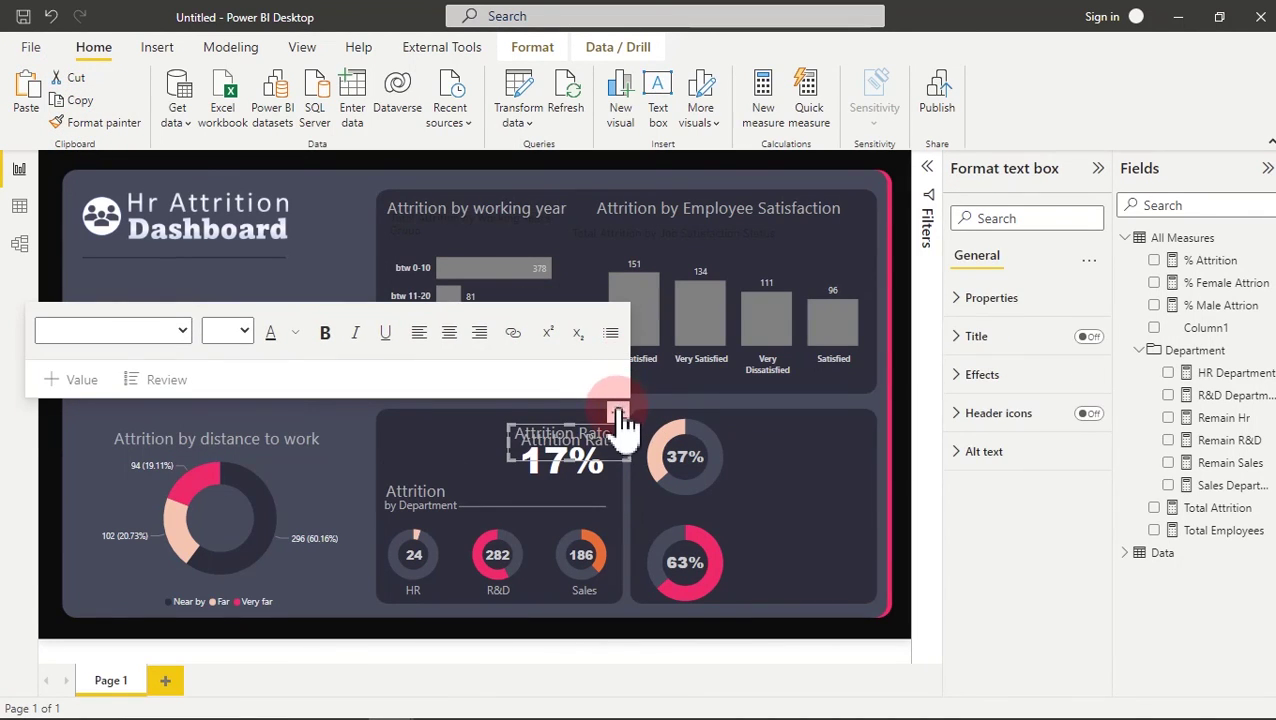
pyautogui.moveTo(620, 420); pyautogui.dragTo(849, 416)
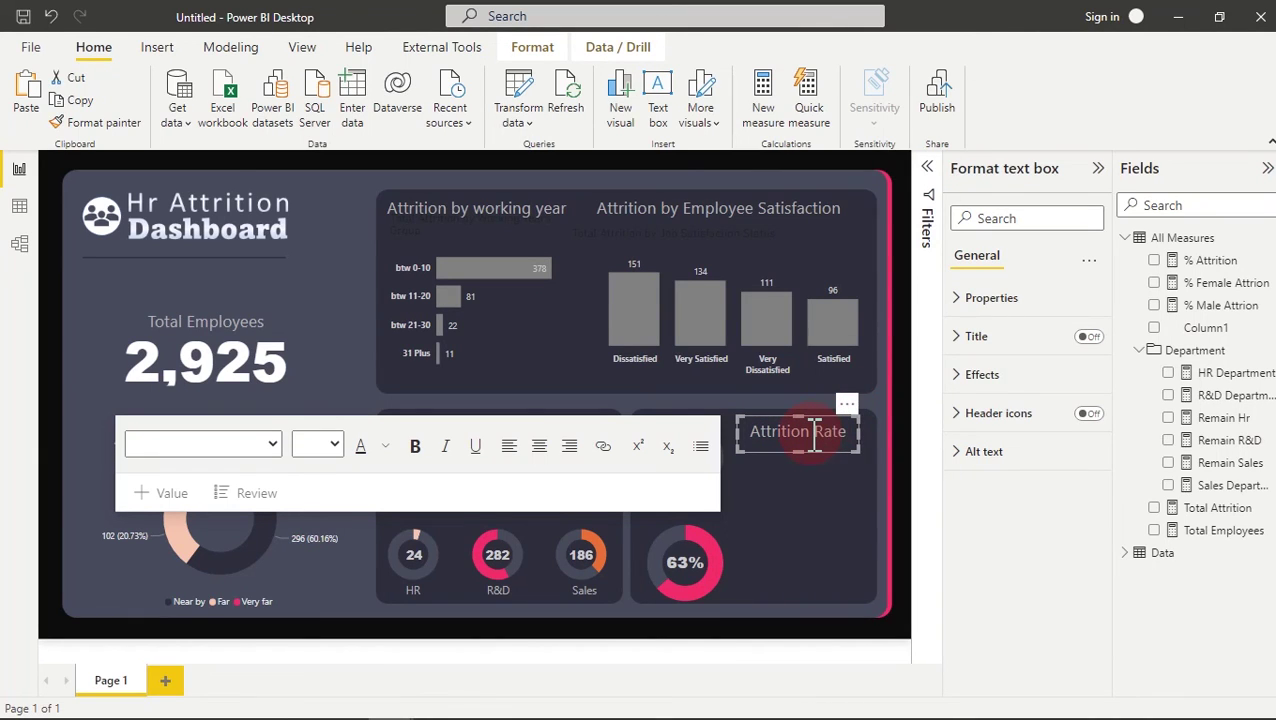
pyautogui.click(817, 440)
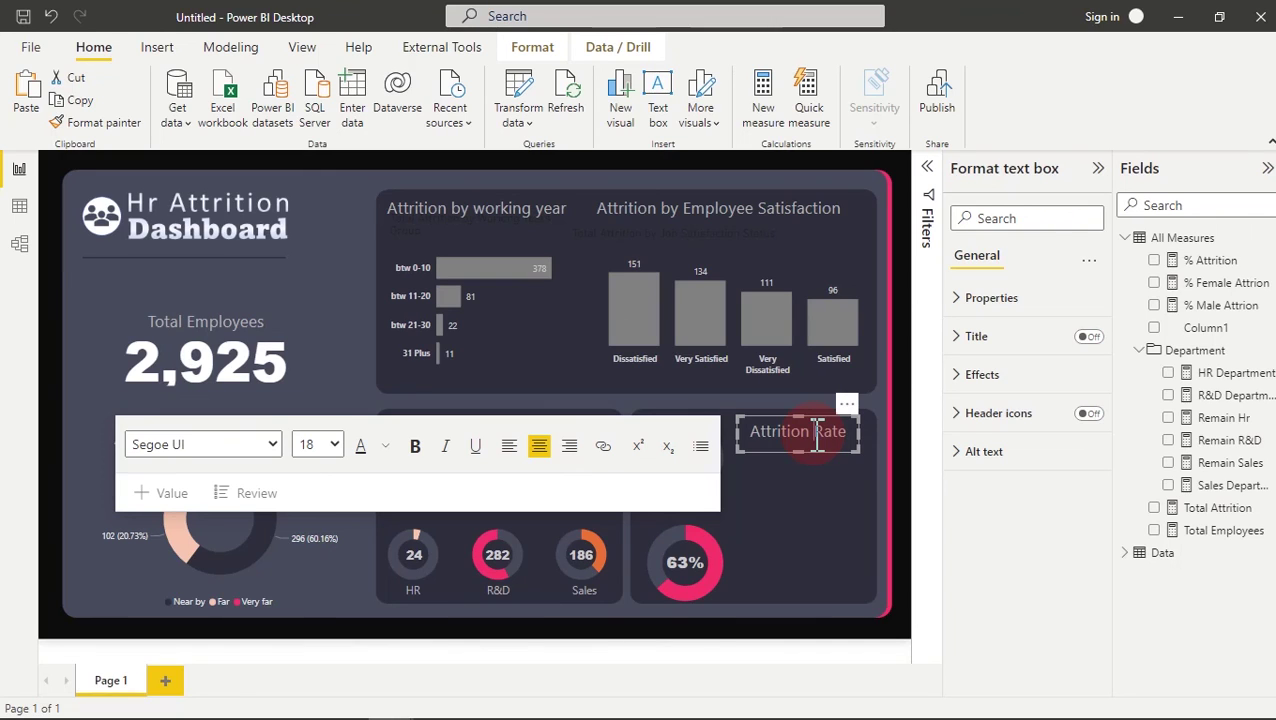
pyautogui.hotkey('ctrl', 'a')
pyautogui.write('Fe')
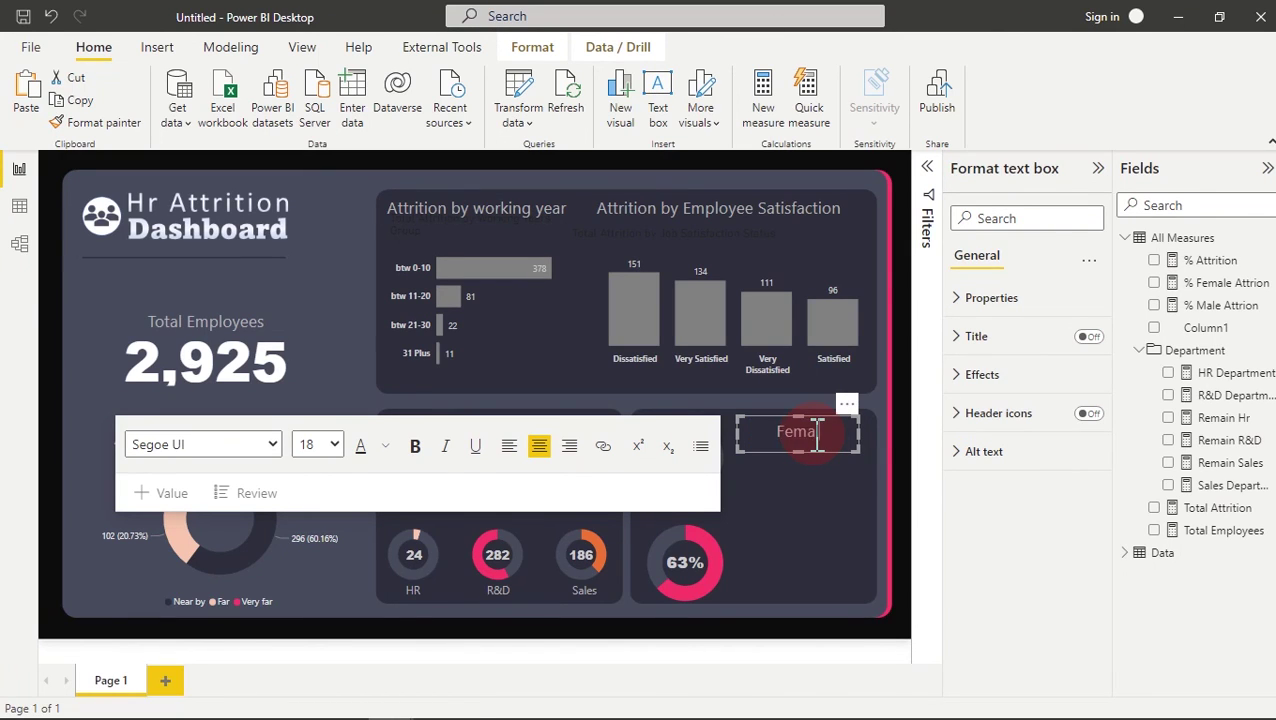
pyautogui.write('male Attrition')
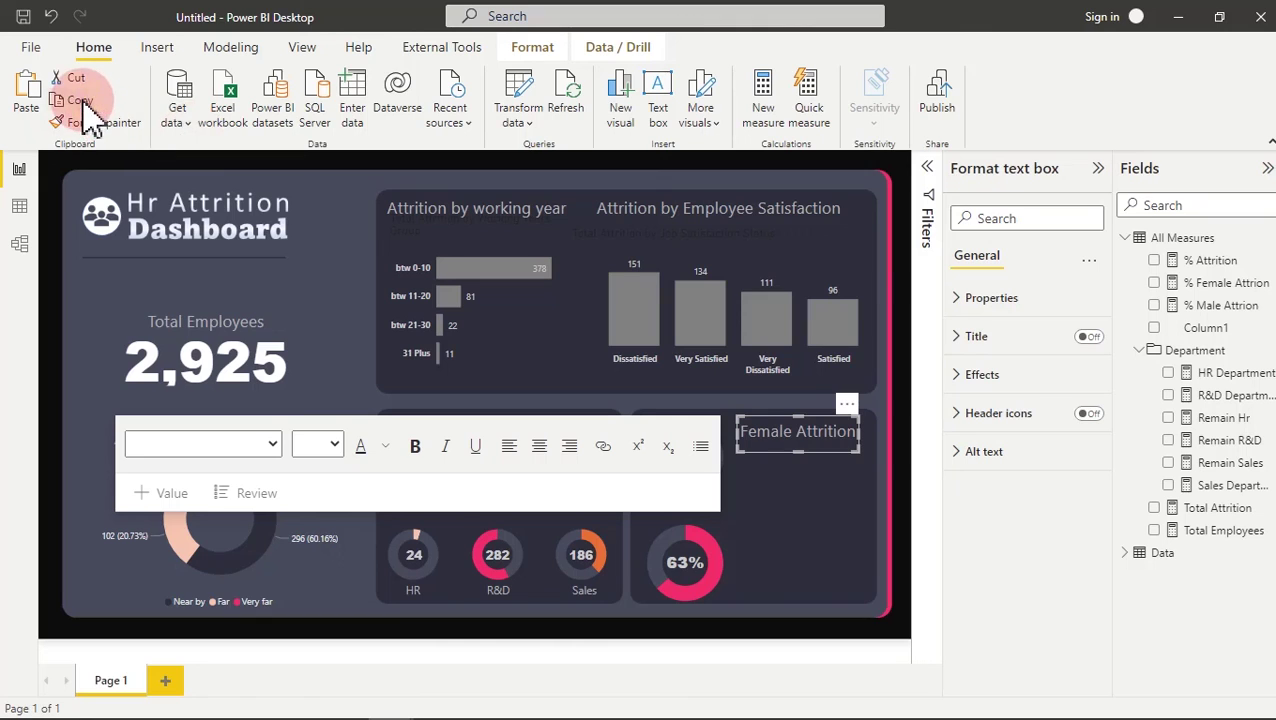
# - Duplicate the Female Attrition label, align the copy beside the pink donut and change its text to Male Attrition
pyautogui.click(30, 96)
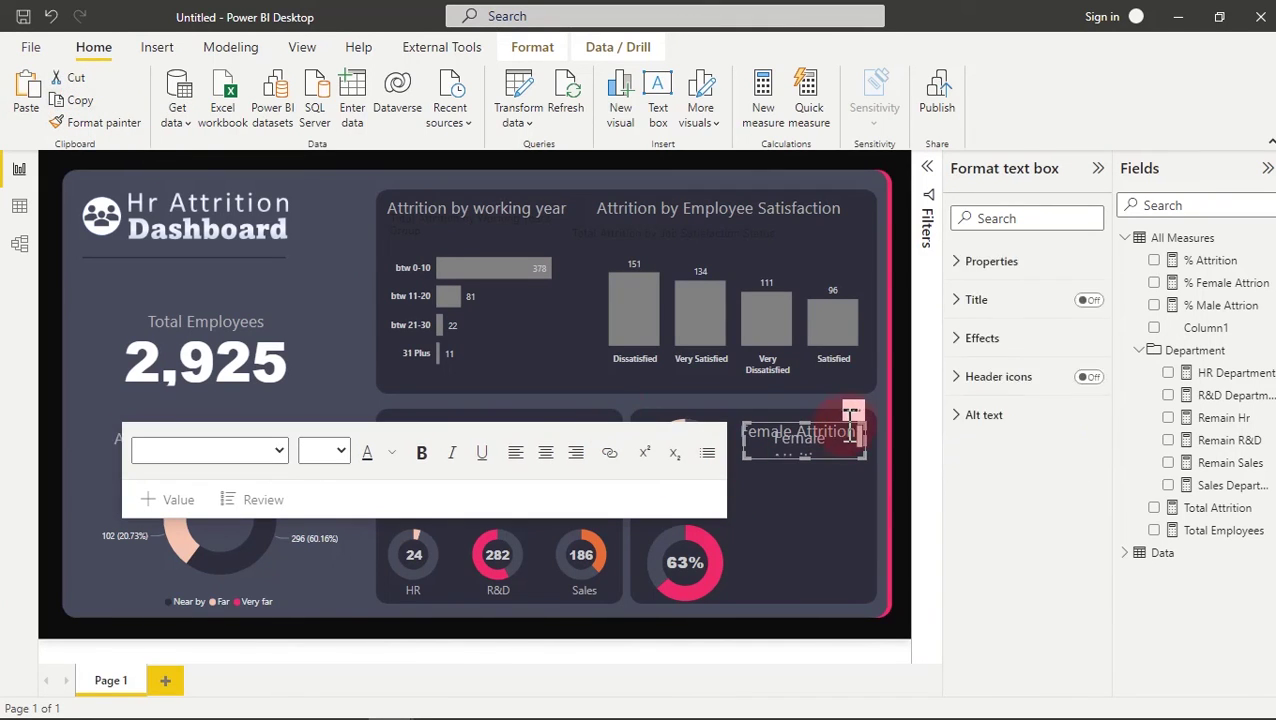
pyautogui.moveTo(862, 428); pyautogui.dragTo(860, 523)
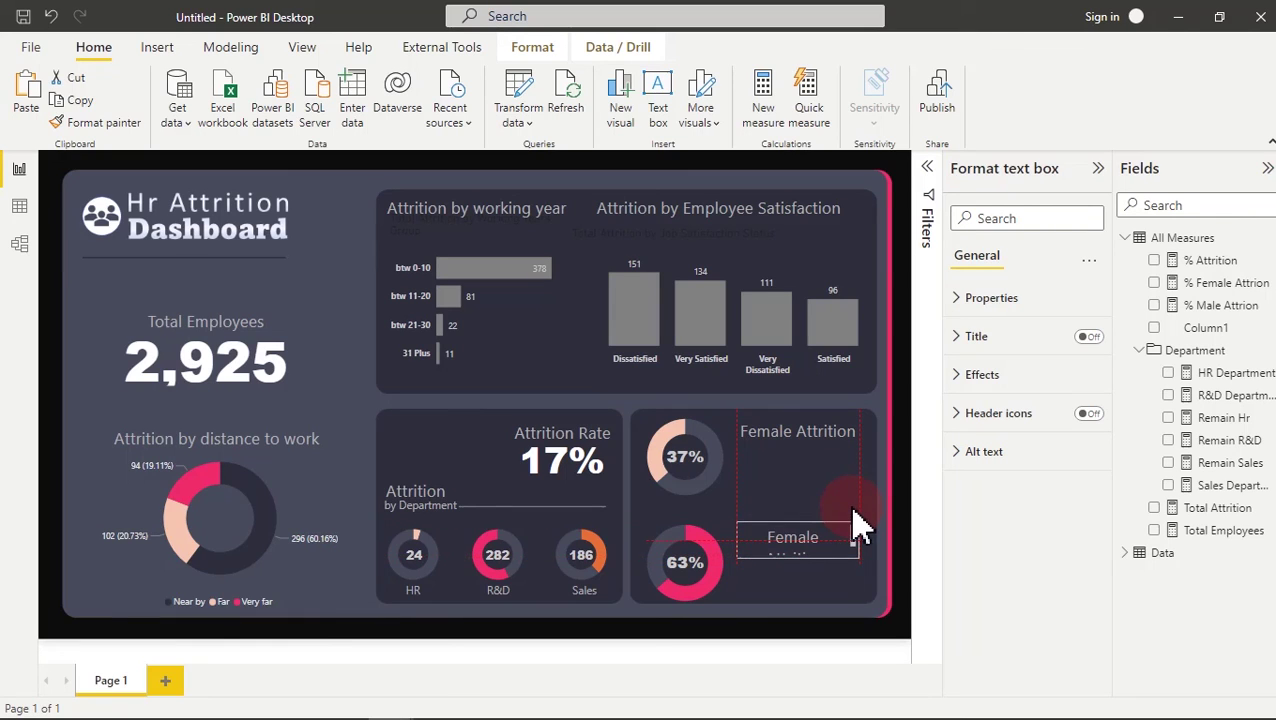
pyautogui.click(840, 528)
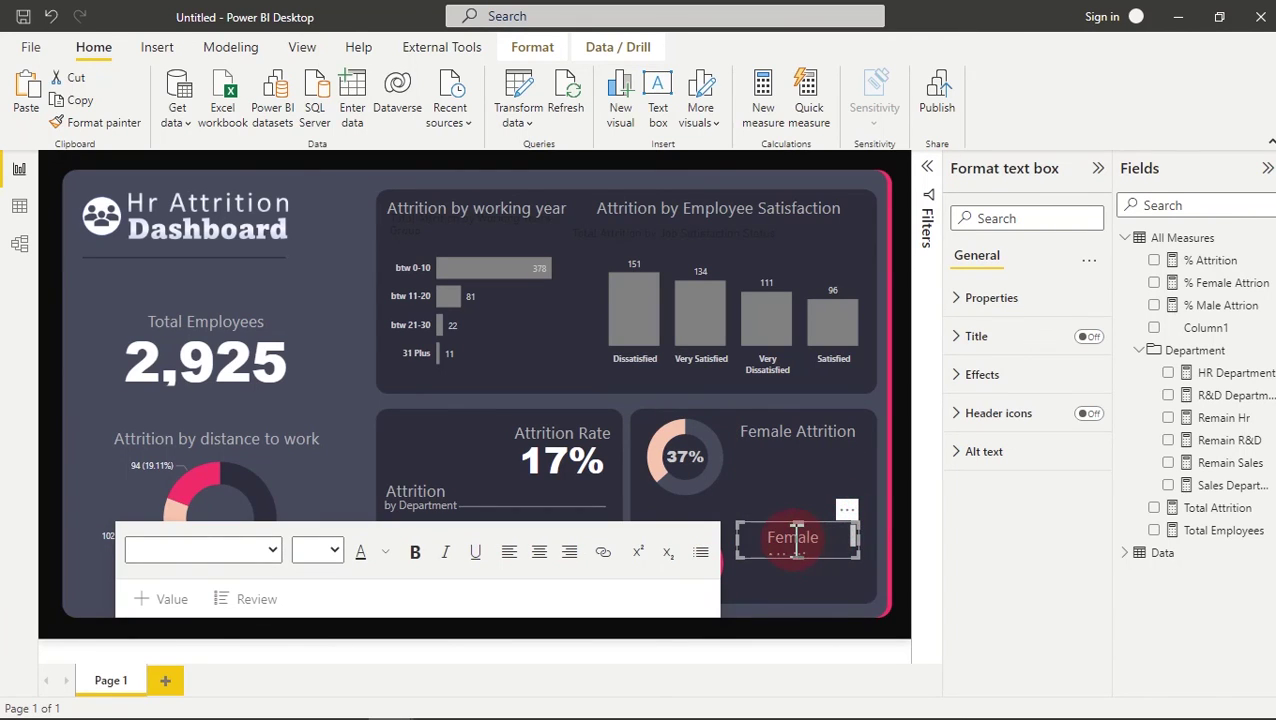
pyautogui.moveTo(797, 538); pyautogui.dragTo(753, 538)
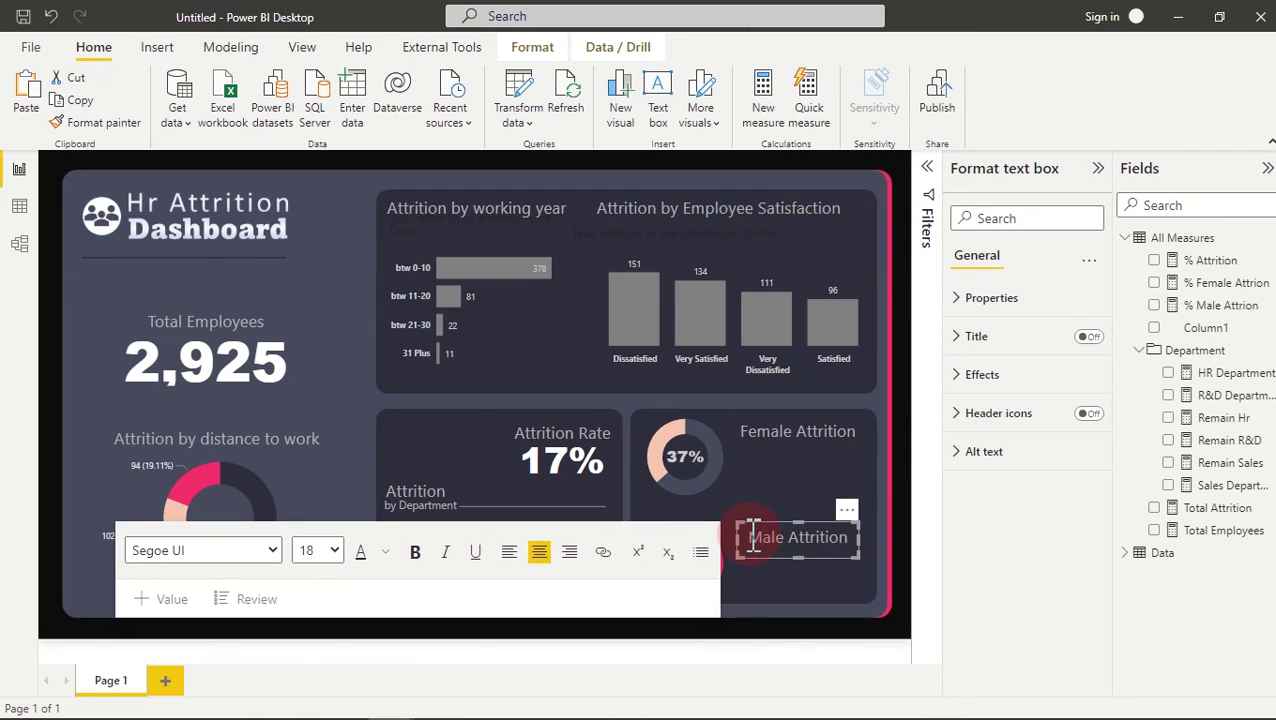
pyautogui.click(812, 498)
# - Duplicate the attrition rate card beneath the Female Attrition label and replace its % Attrition field with Total Attrition
pyautogui.click(577, 484)
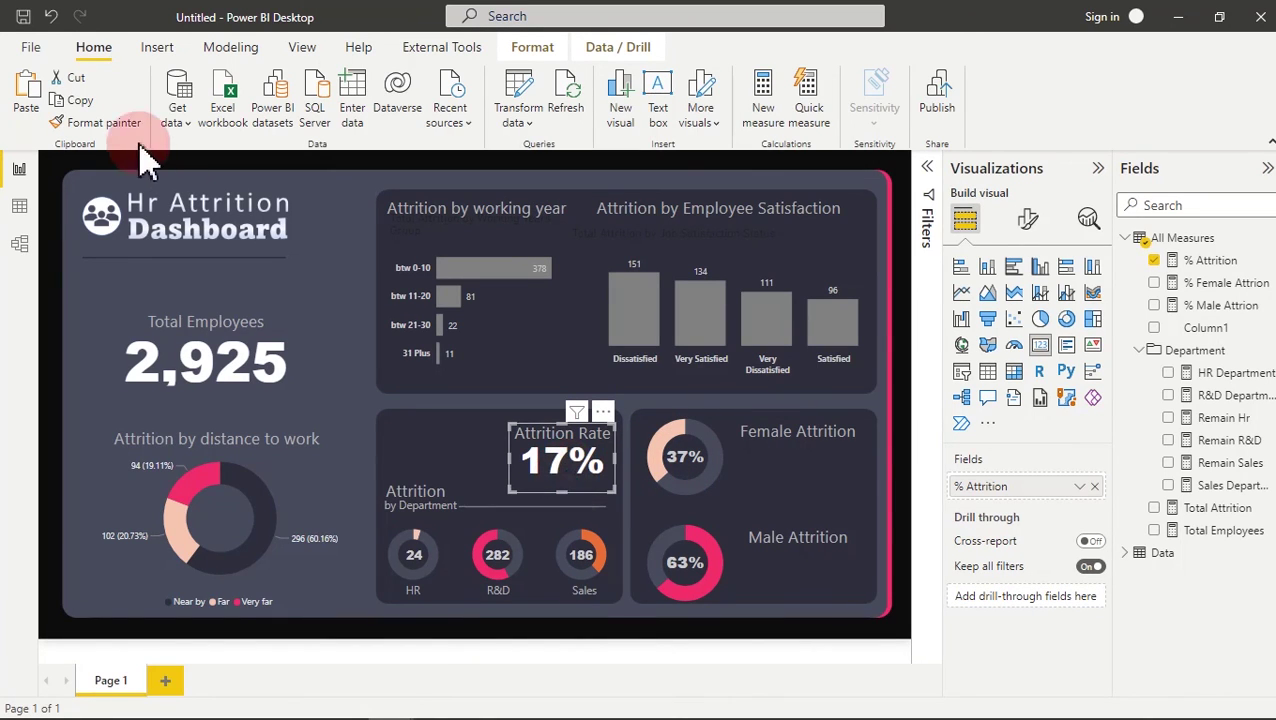
pyautogui.click(62, 104)
pyautogui.click(28, 88)
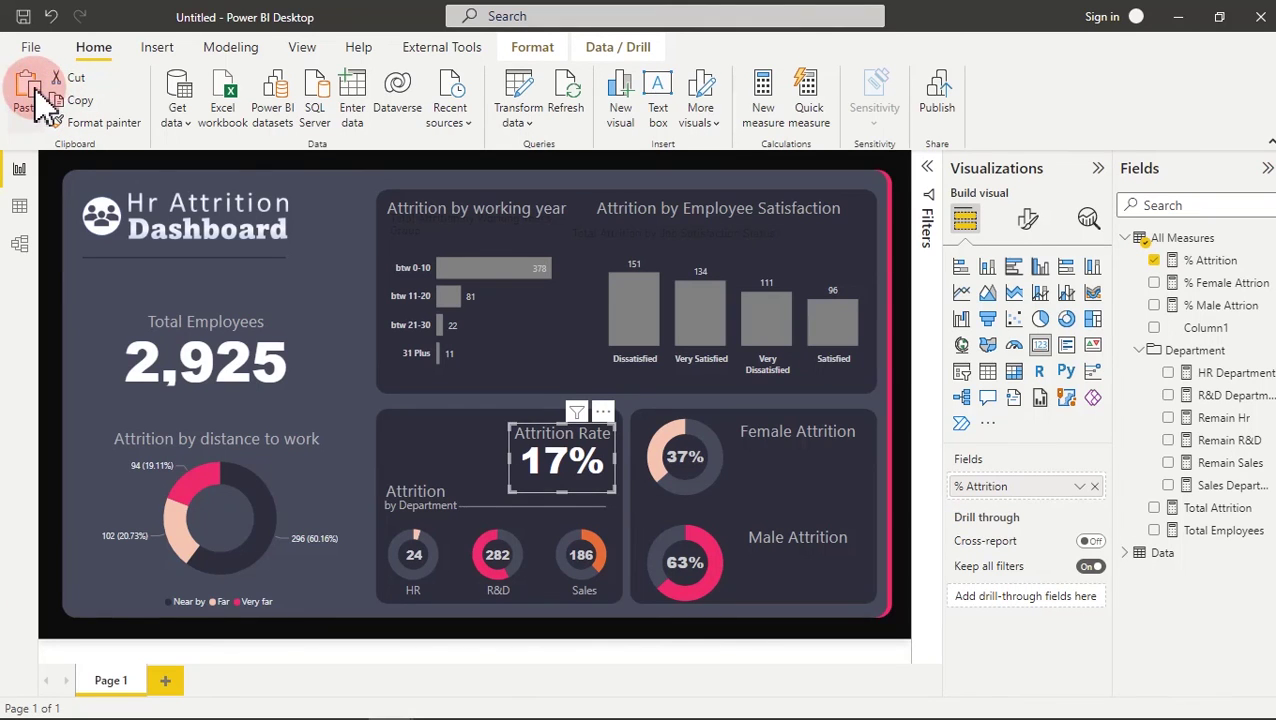
pyautogui.click(585, 488)
pyautogui.moveTo(585, 488); pyautogui.dragTo(802, 462)
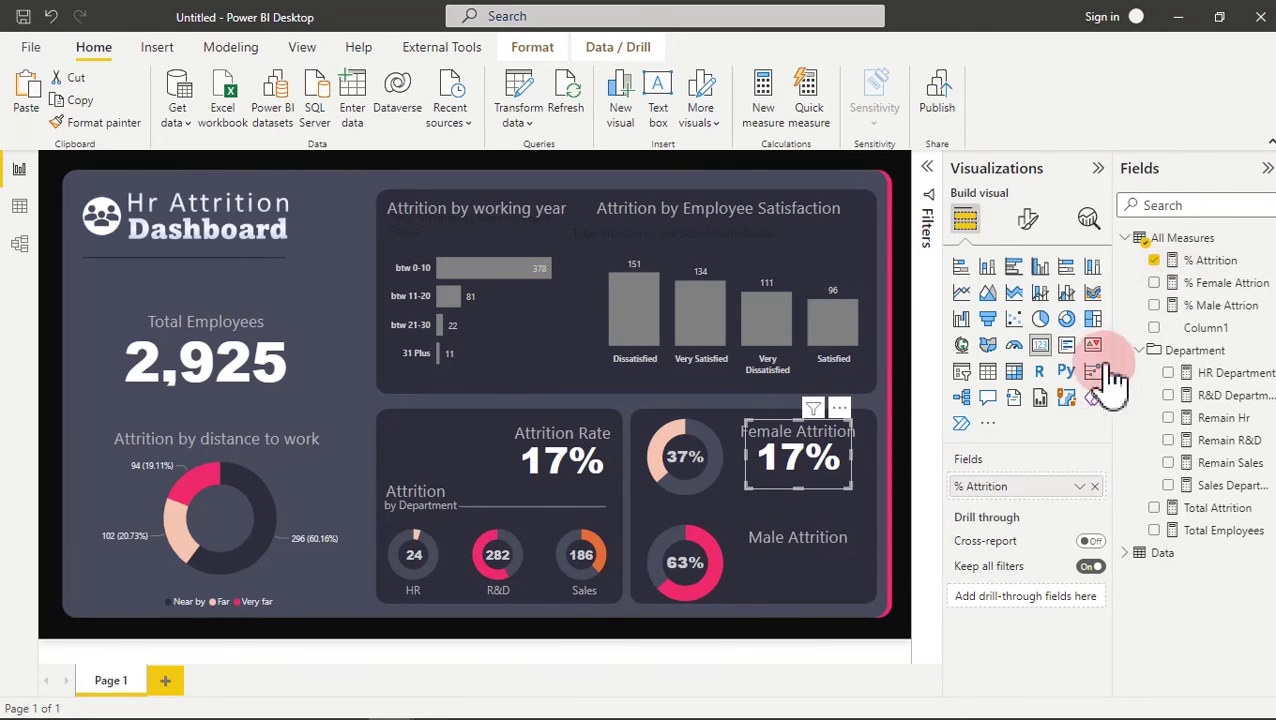
pyautogui.click(1155, 260)
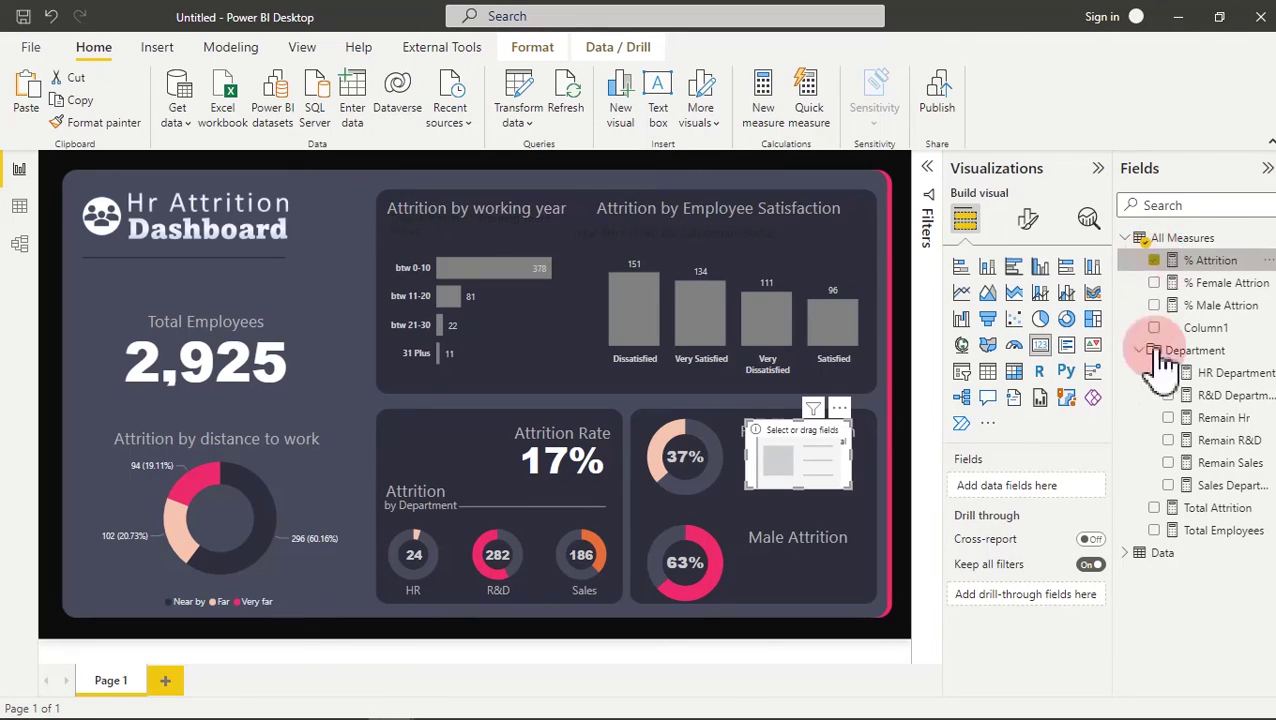
pyautogui.click(1155, 509)
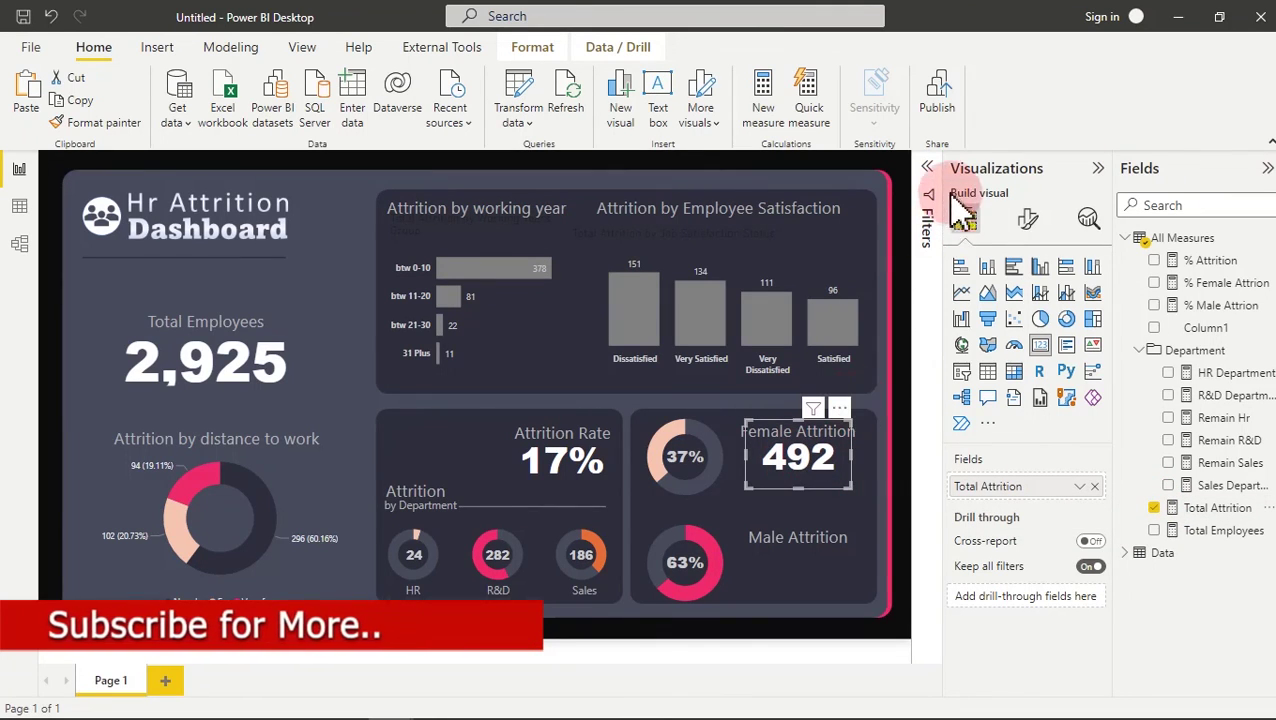
# - Add Gender as a visual-level filter on the Total Attrition card and restrict it to Female
pyautogui.click(930, 170)
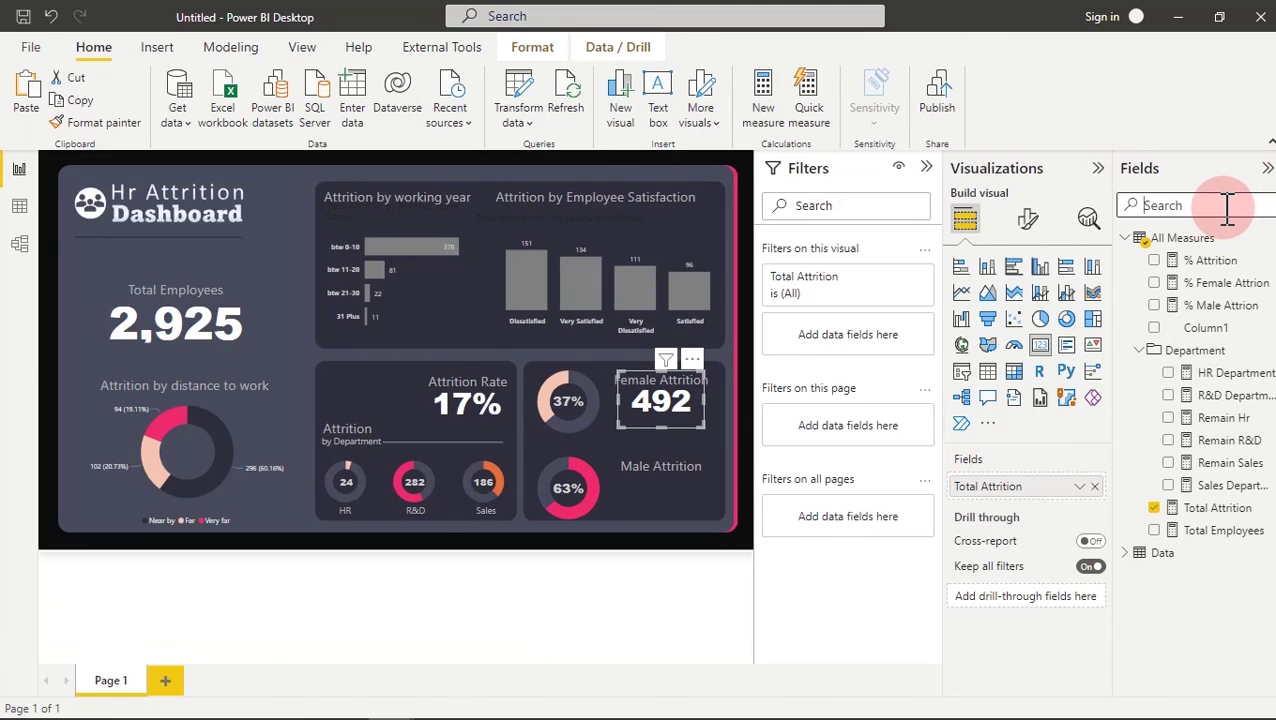
pyautogui.write('gen')
pyautogui.moveTo(1200, 262); pyautogui.dragTo(894, 353)
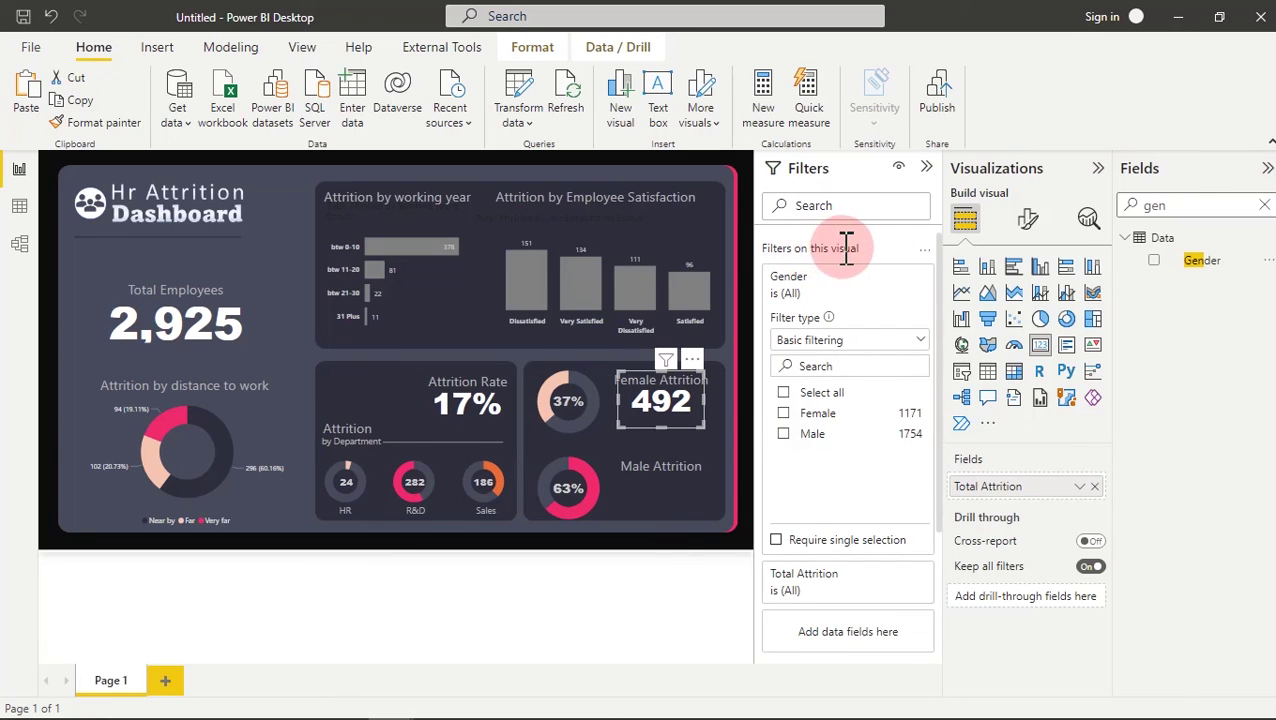
pyautogui.click(786, 418)
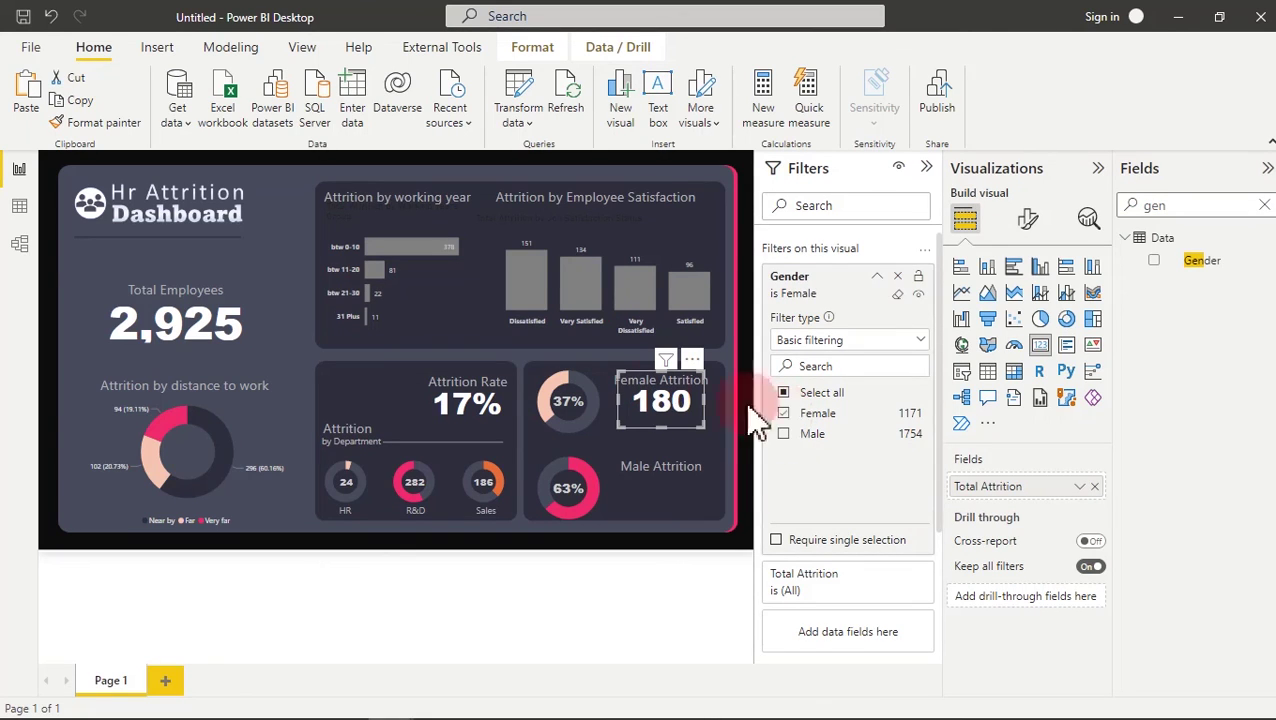
# - Duplicate the female attrition count card and align the copy beneath the Male Attrition label
pyautogui.click(665, 405)
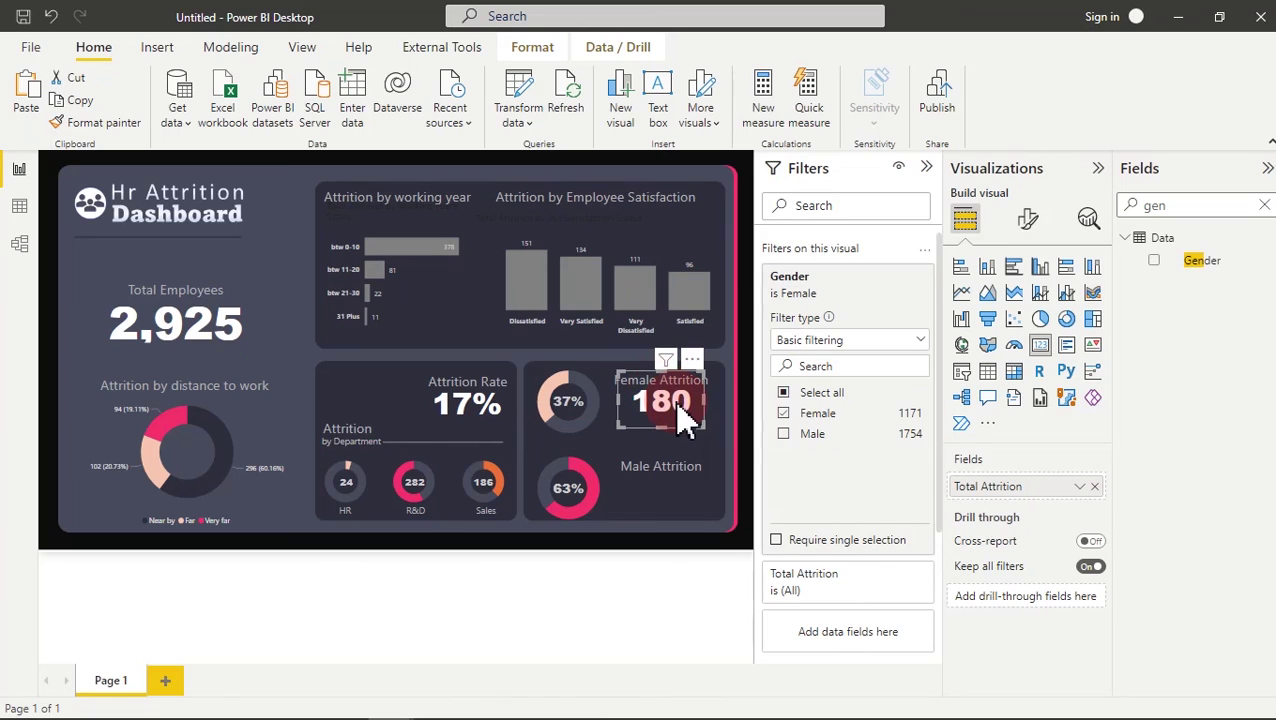
pyautogui.click(82, 107)
pyautogui.click(35, 100)
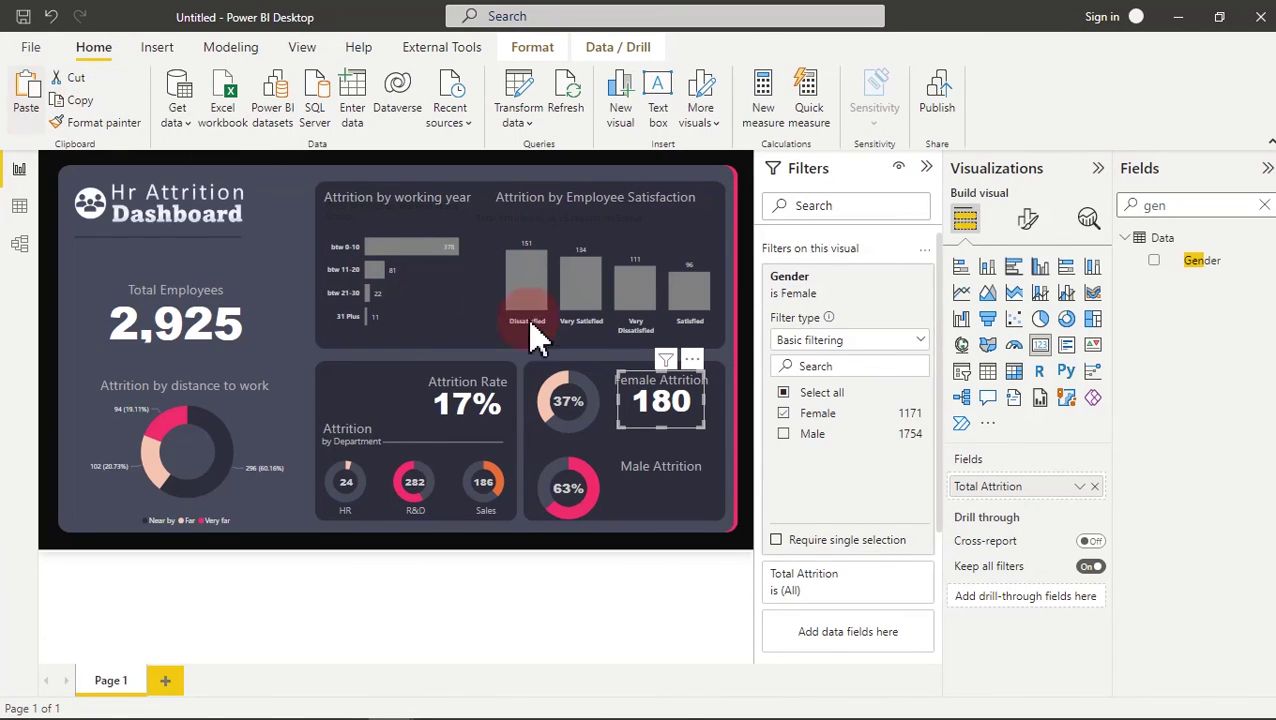
pyautogui.click(678, 384)
pyautogui.moveTo(675, 440); pyautogui.dragTo(672, 492)
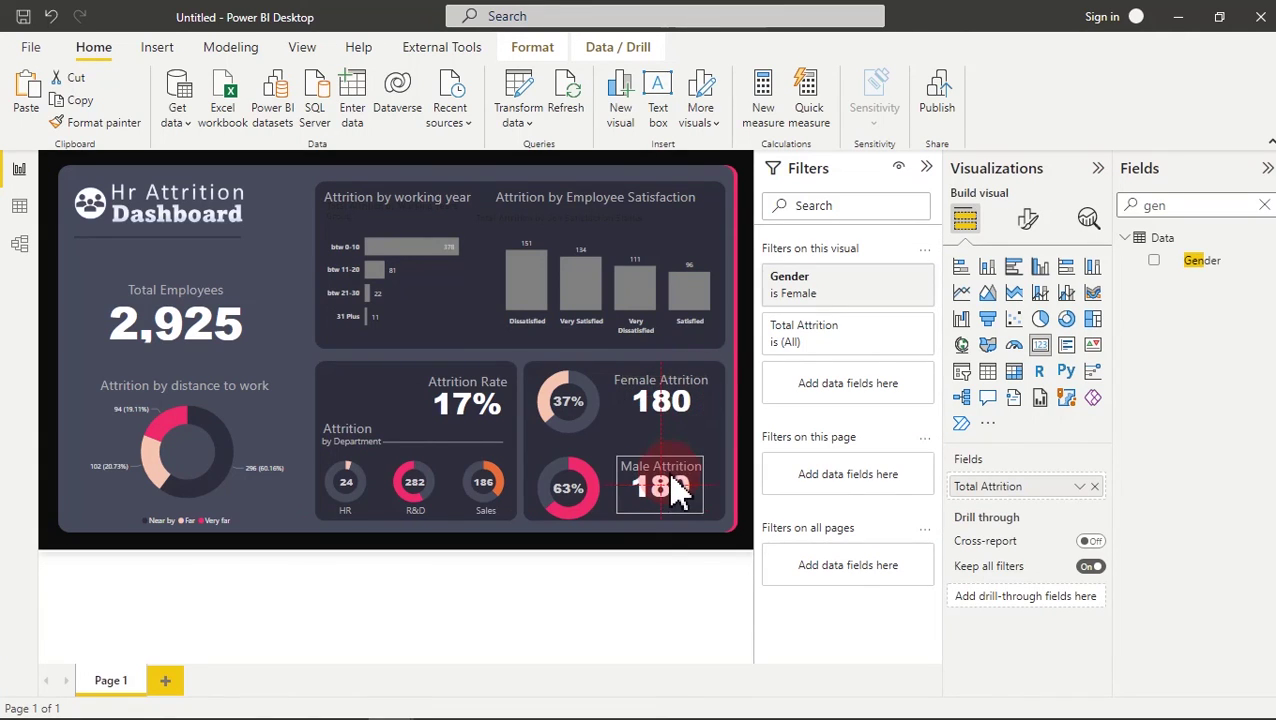
# - Change the copied card's Gender filter from Female to Male, collapse the filter settings and deselect the card
pyautogui.click(858, 350)
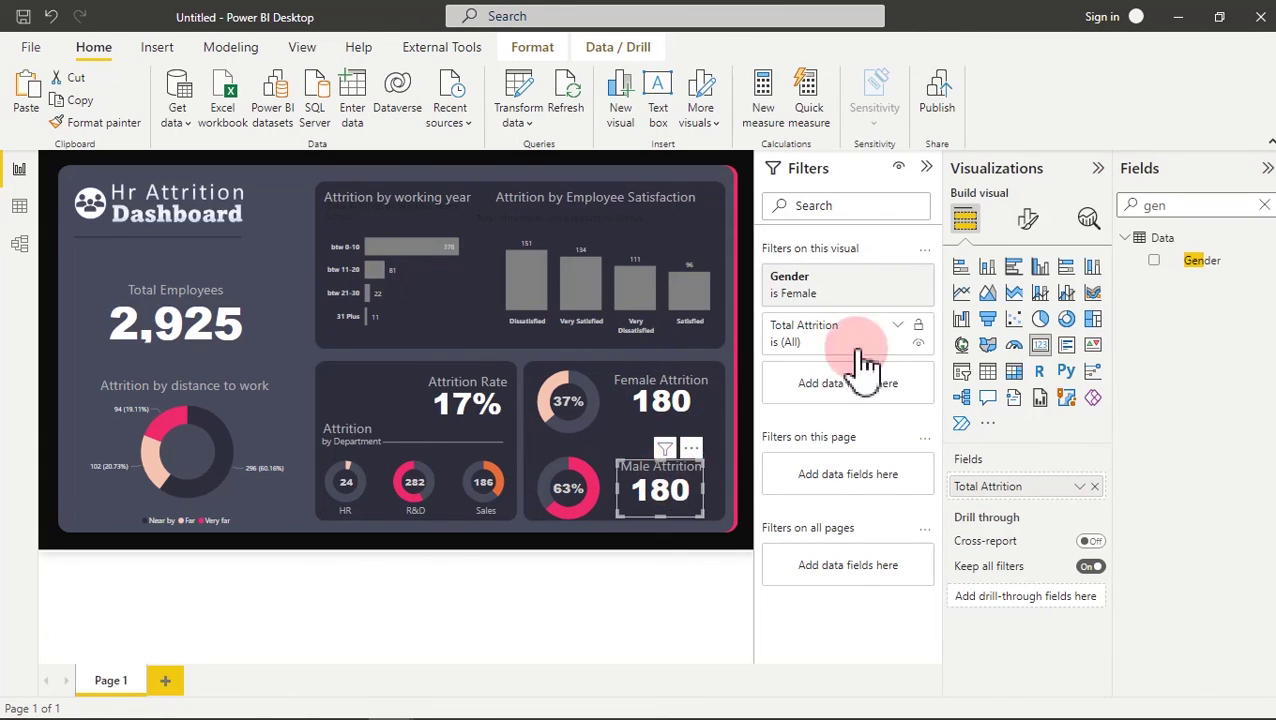
pyautogui.click(879, 281)
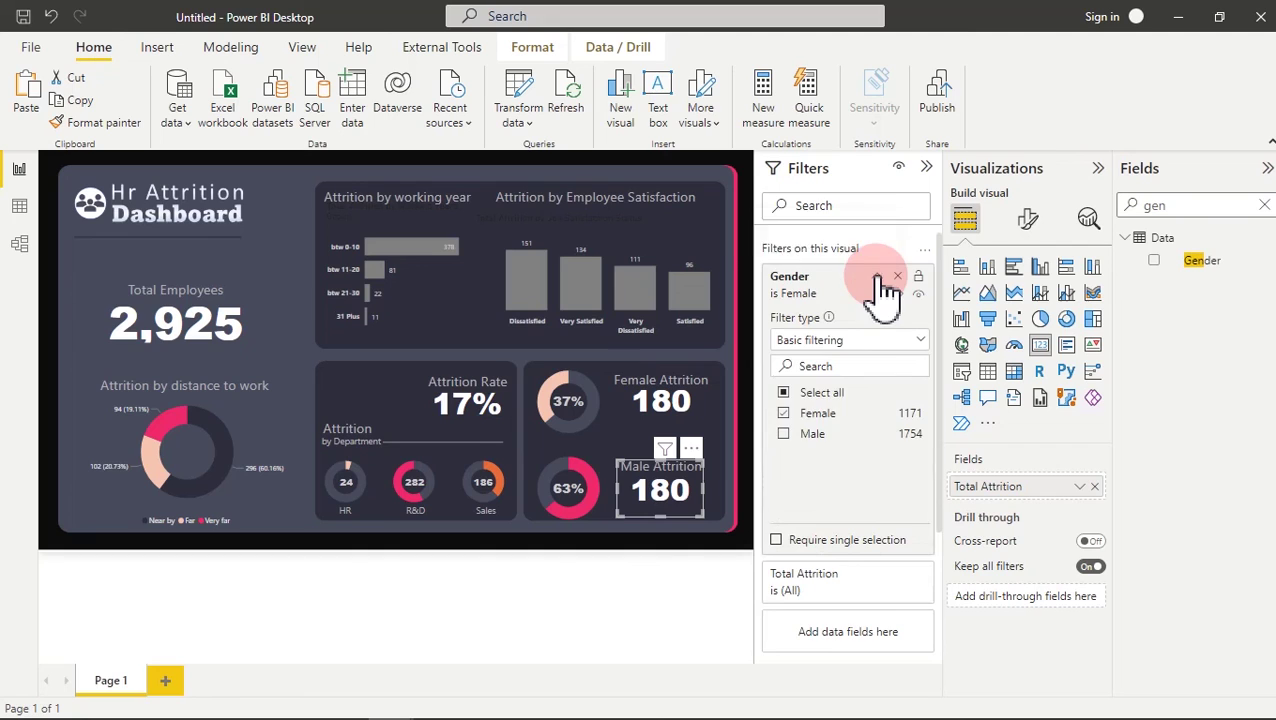
pyautogui.click(784, 414)
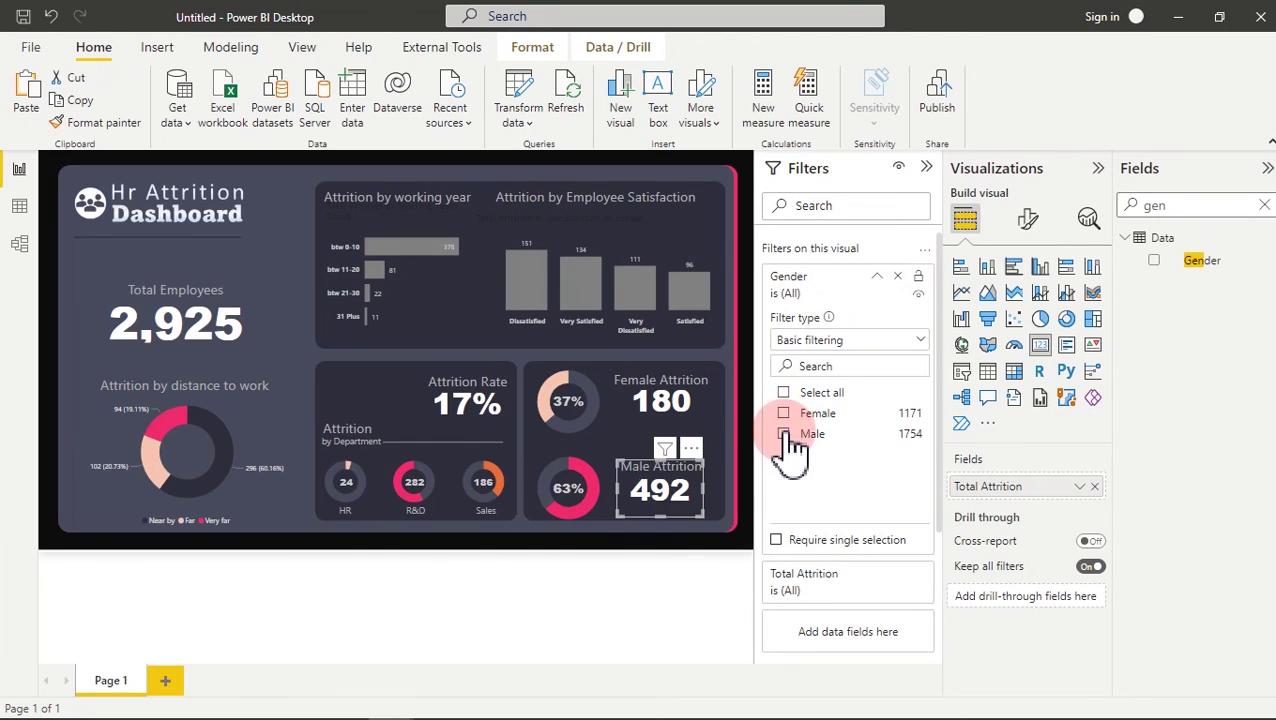
pyautogui.click(784, 434)
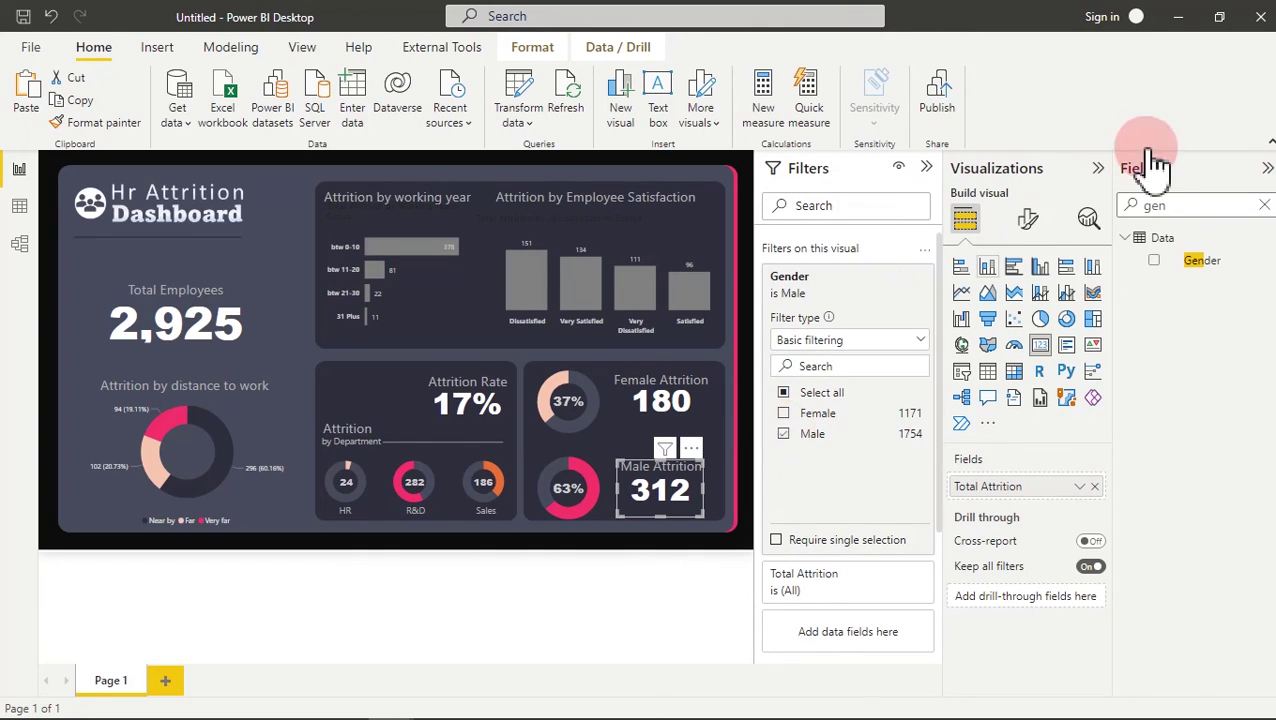
pyautogui.click(929, 170)
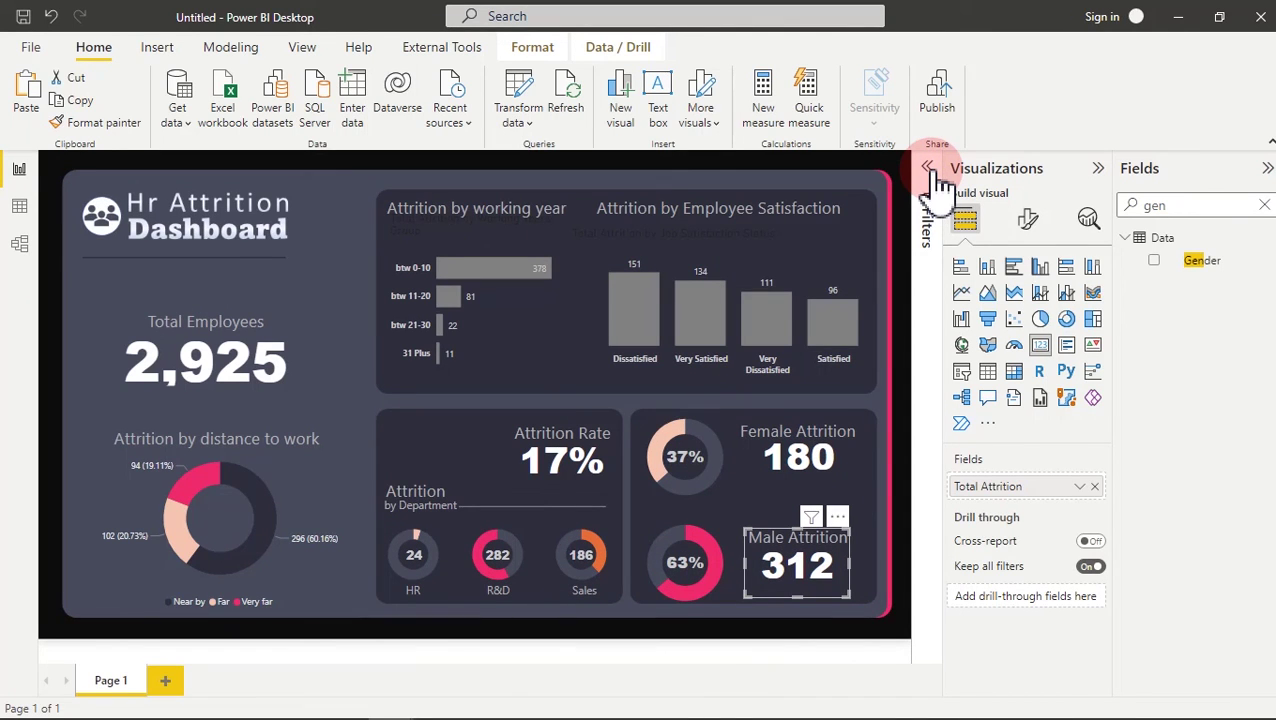
pyautogui.click(490, 184)
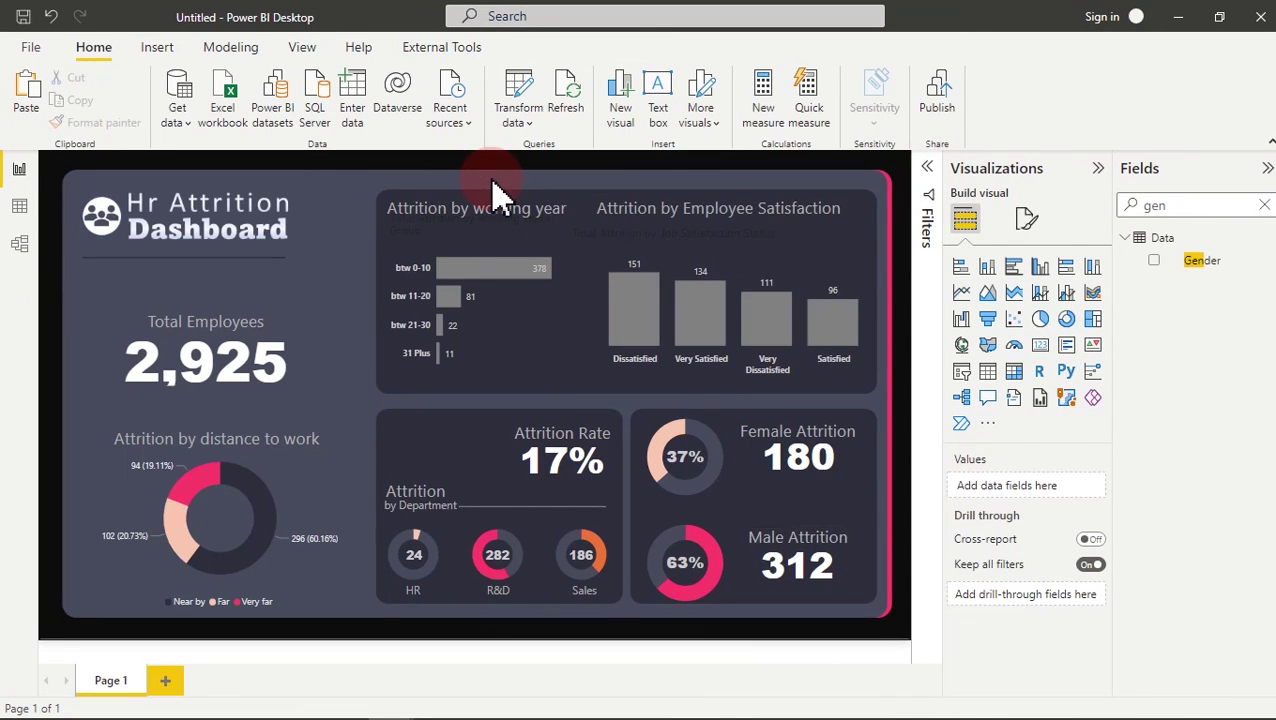
# - Set the callout value font size of the Female Attrition count card to 30
pyautogui.click(814, 472)
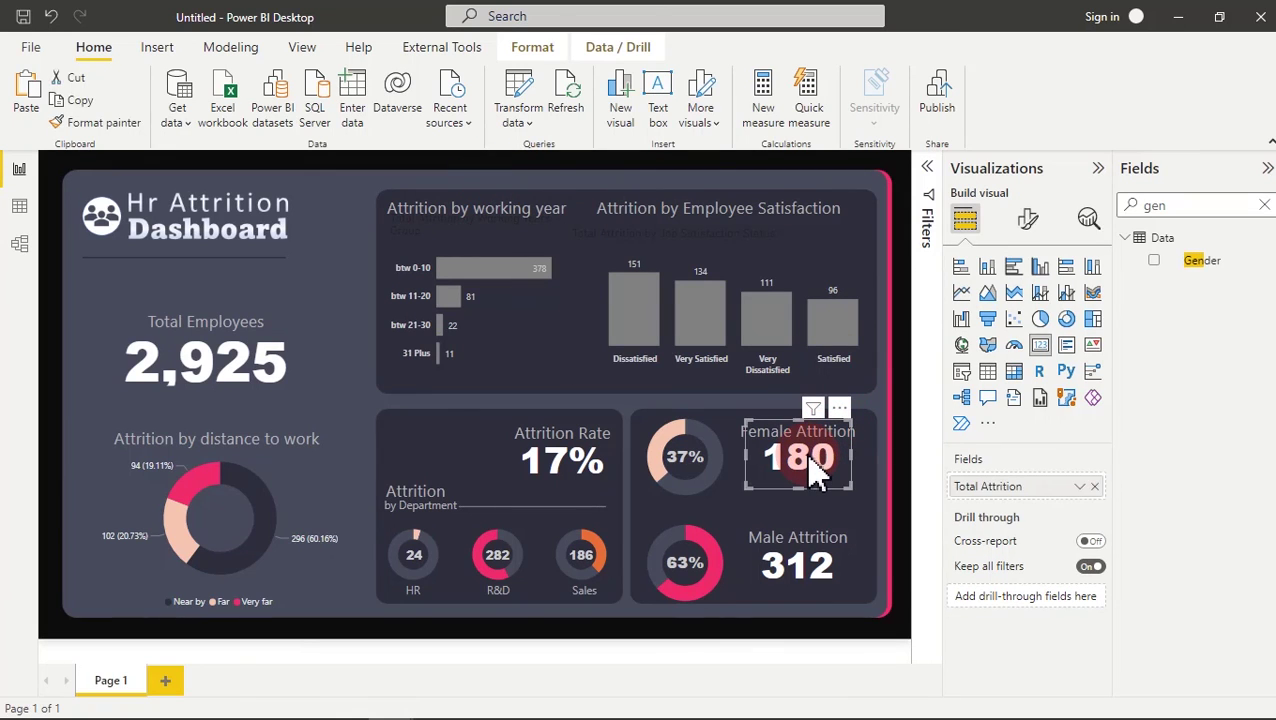
pyautogui.click(1030, 222)
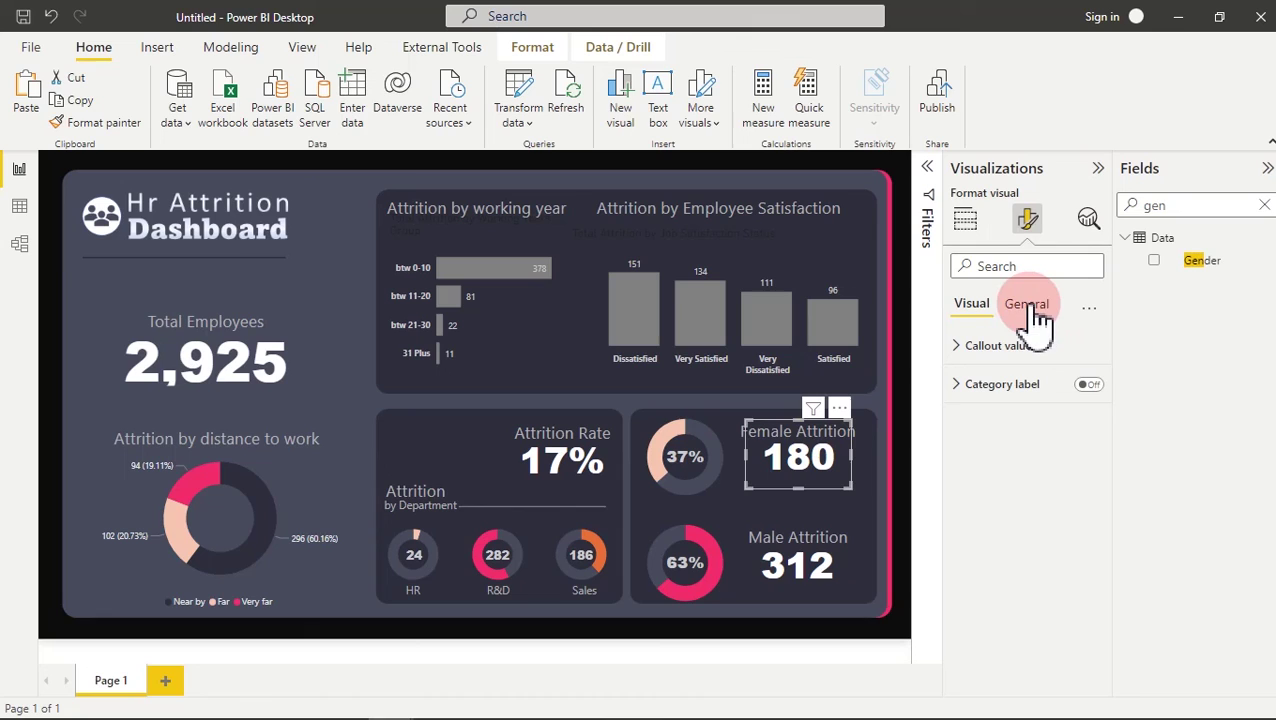
pyautogui.click(1015, 346)
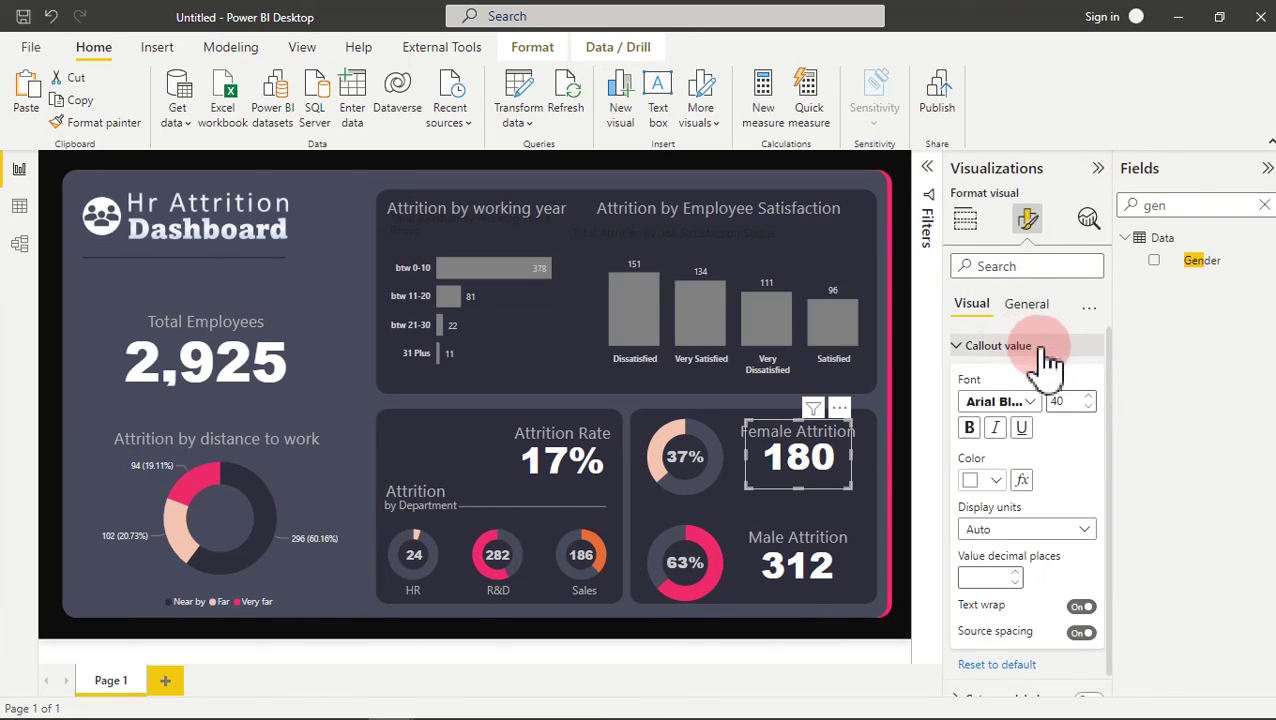
pyautogui.moveTo(1072, 401); pyautogui.dragTo(1045, 420)
pyautogui.write('30')
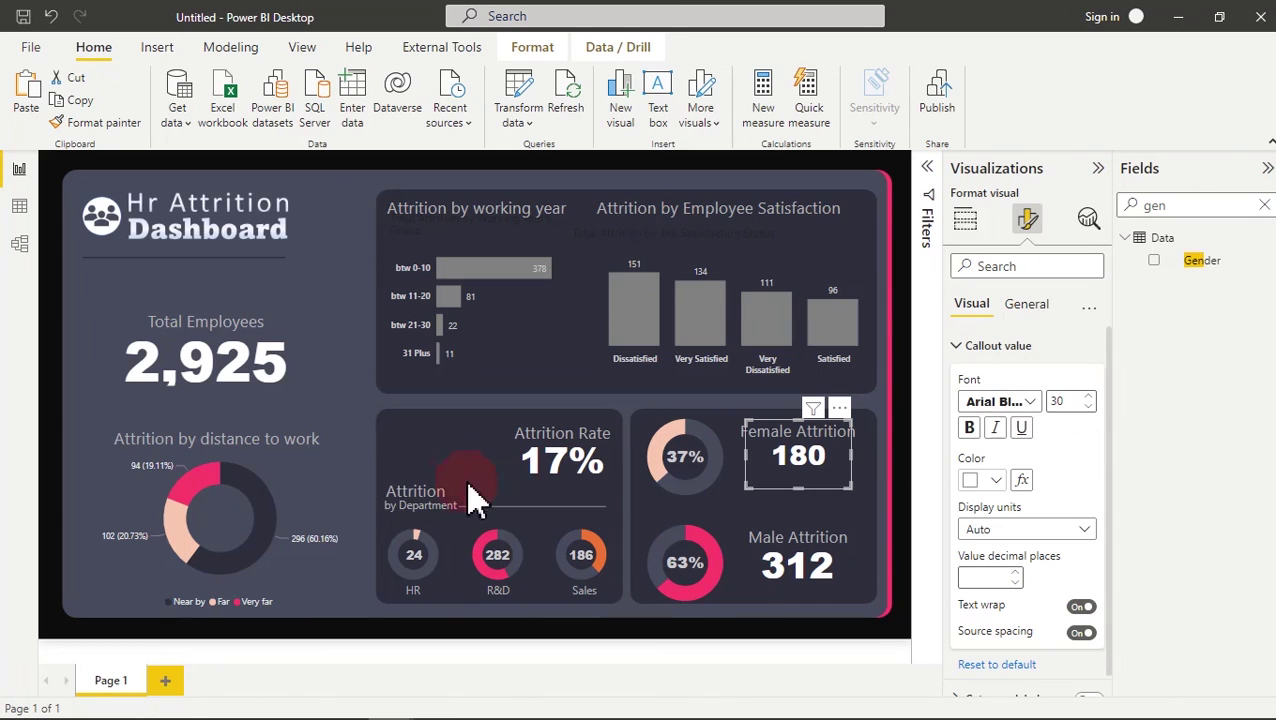
# - Copy the female count card's formatting onto the Male Attrition count card with Format Painter and deselect it
pyautogui.click(100, 122)
pyautogui.click(820, 580)
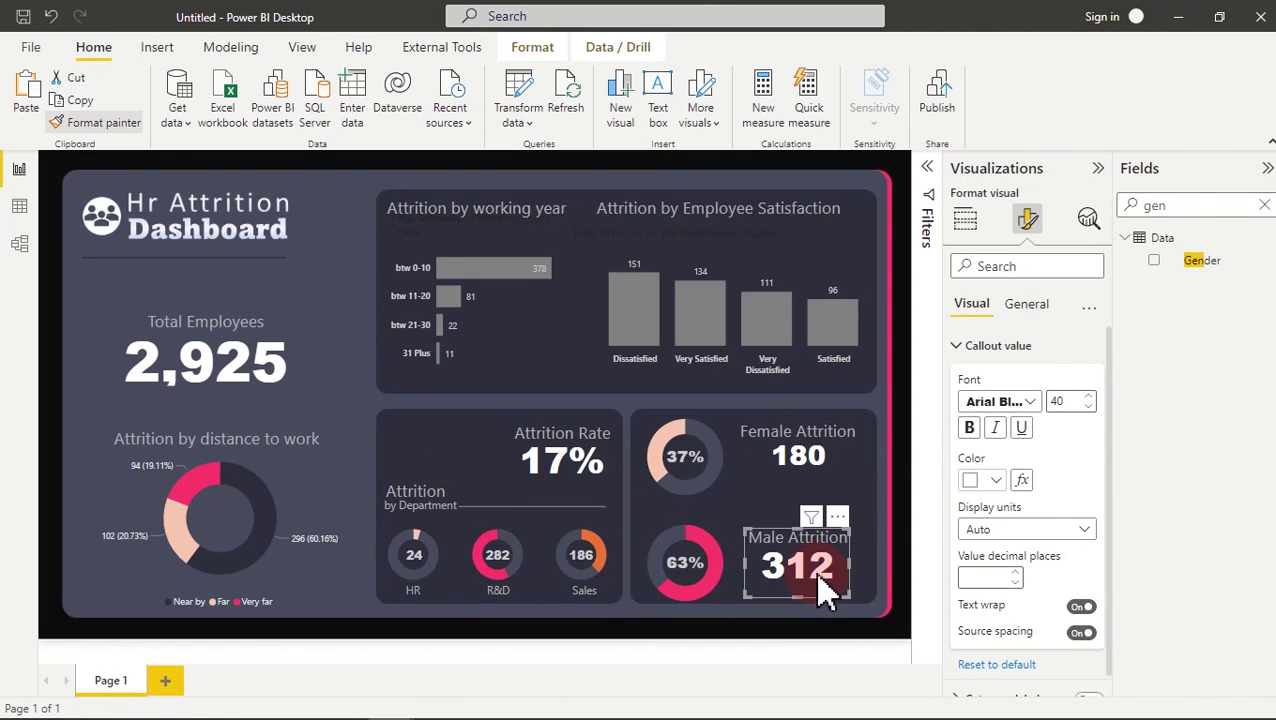
pyautogui.click(348, 200)
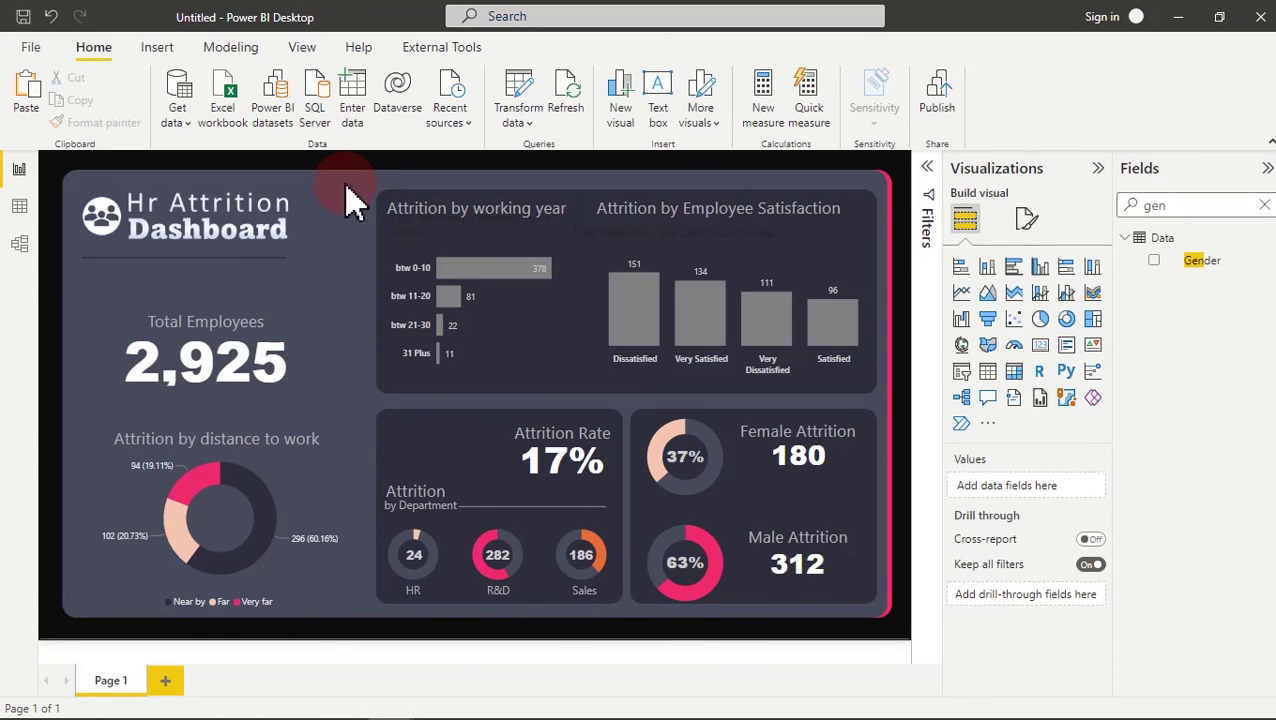
# - Switch to the Hr Attrition Dashboard reference file and review its Emp. Satisfaction, Job Role and Age Bucket Attrition pages
pyautogui.moveTo(405, 710)
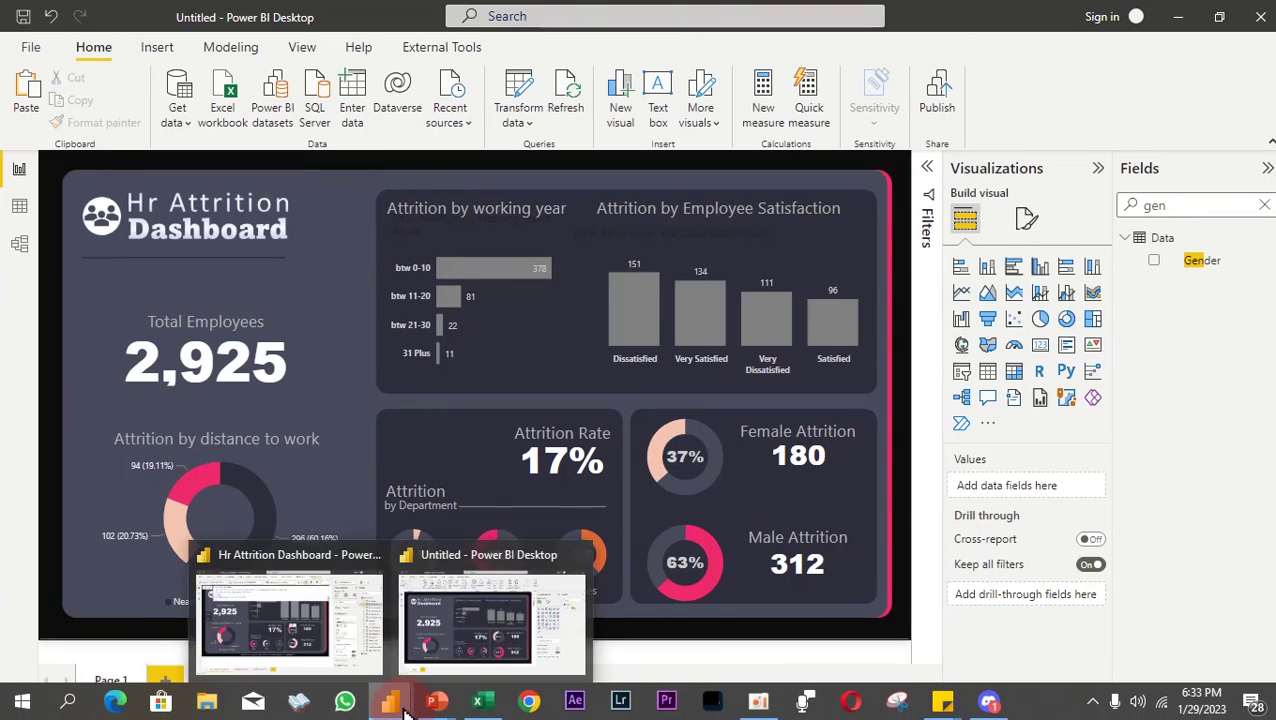
pyautogui.click(310, 650)
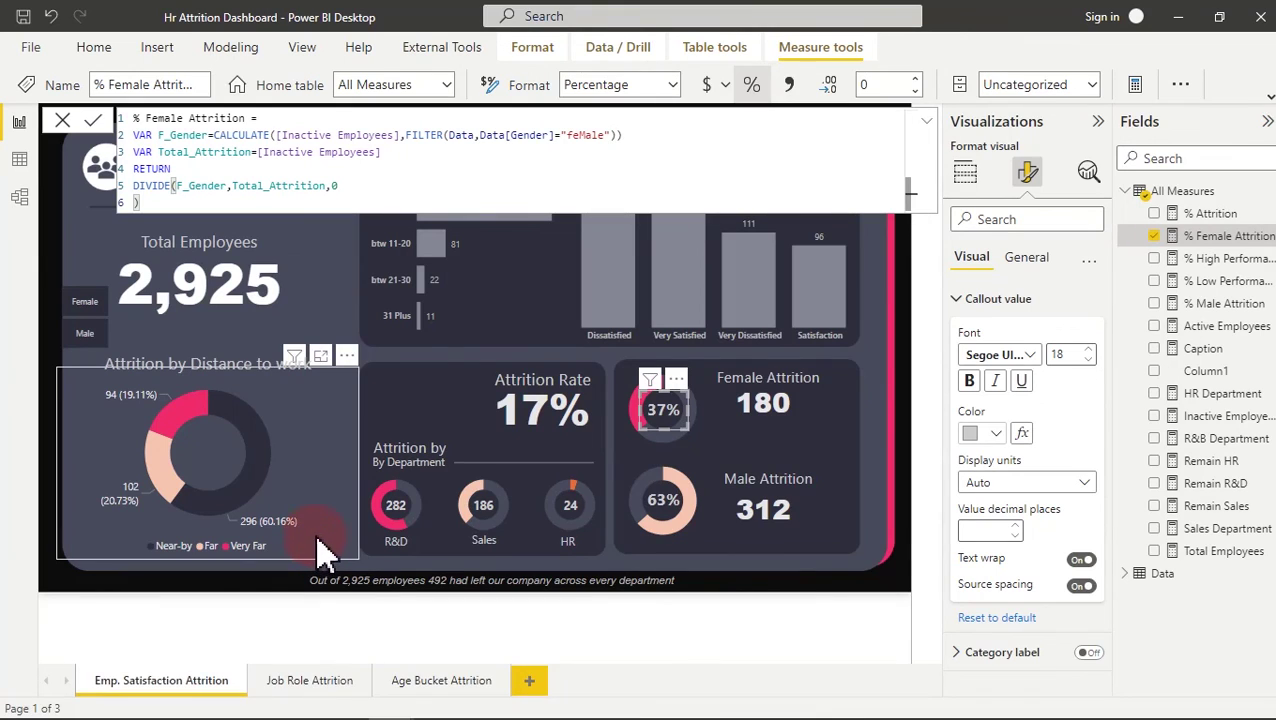
pyautogui.click(421, 549)
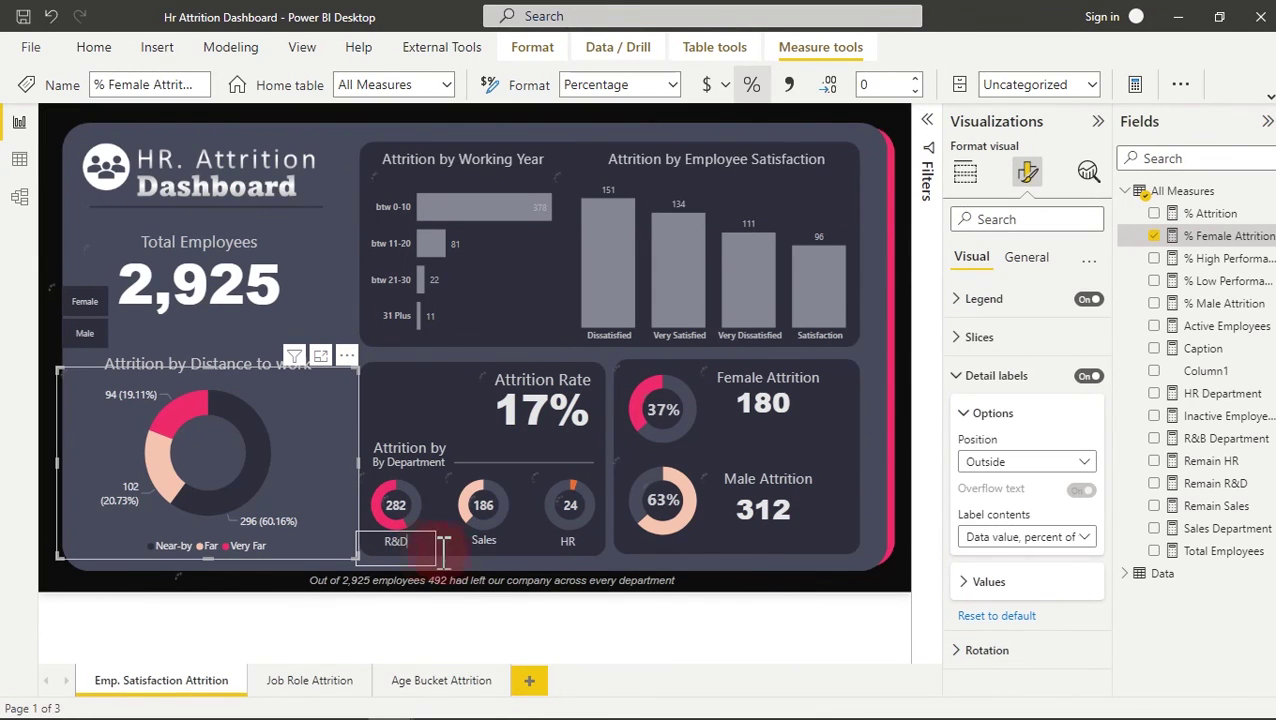
pyautogui.click(455, 553)
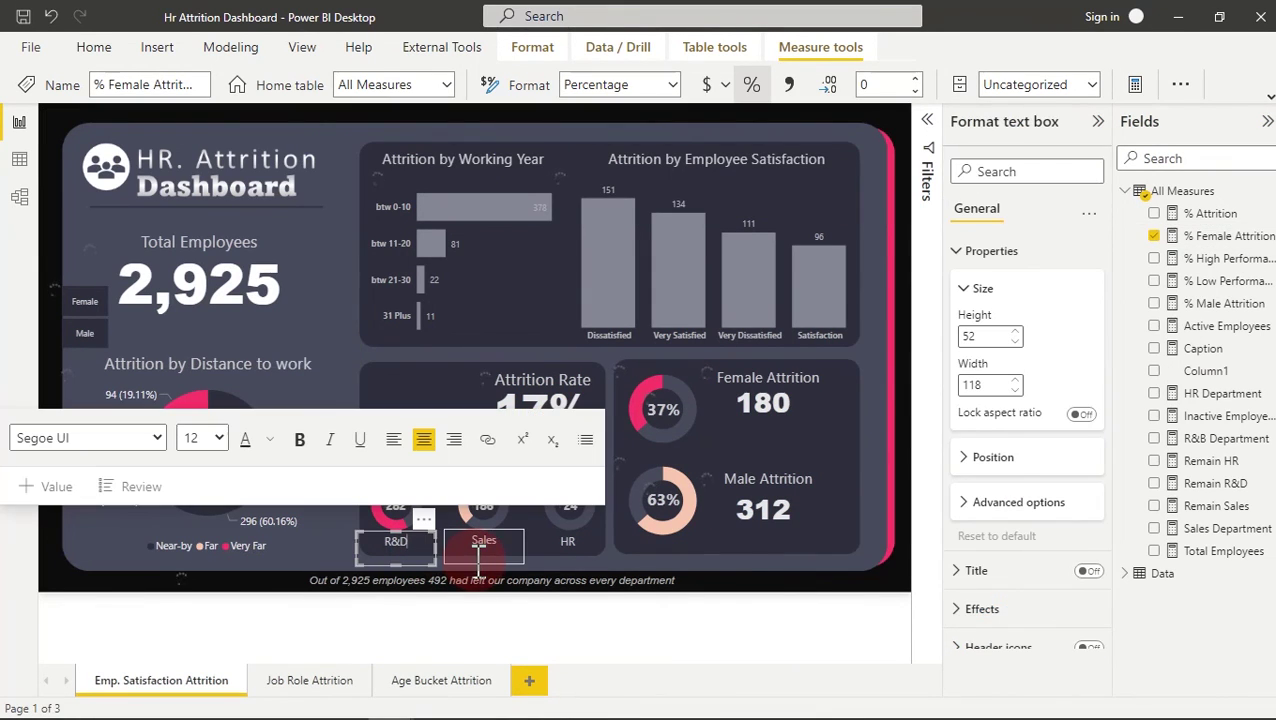
pyautogui.click(708, 580)
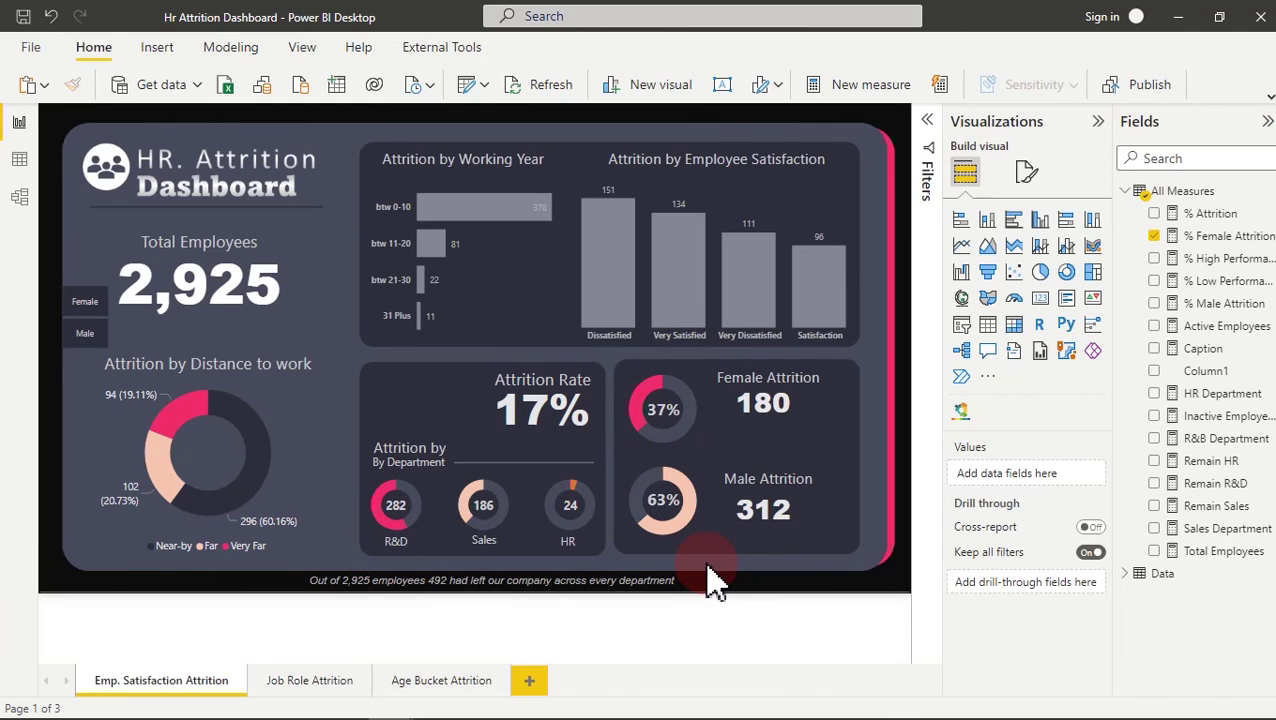
pyautogui.click(314, 690)
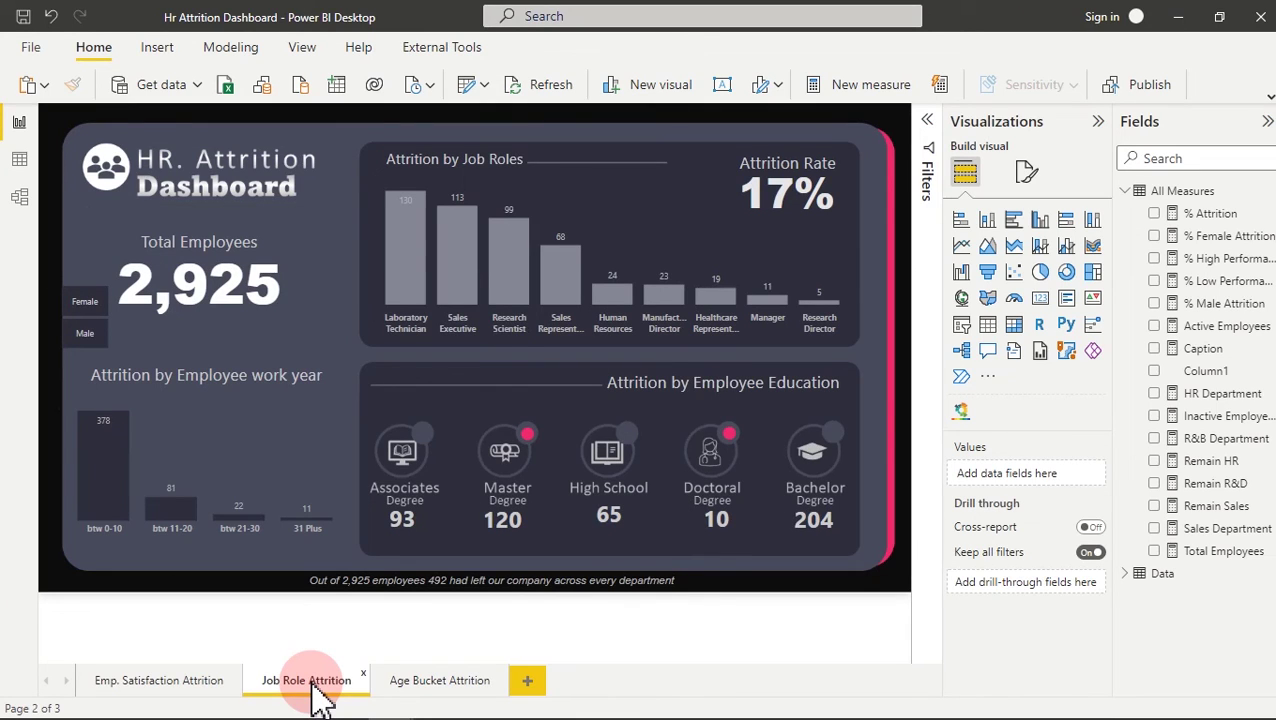
pyautogui.click(413, 690)
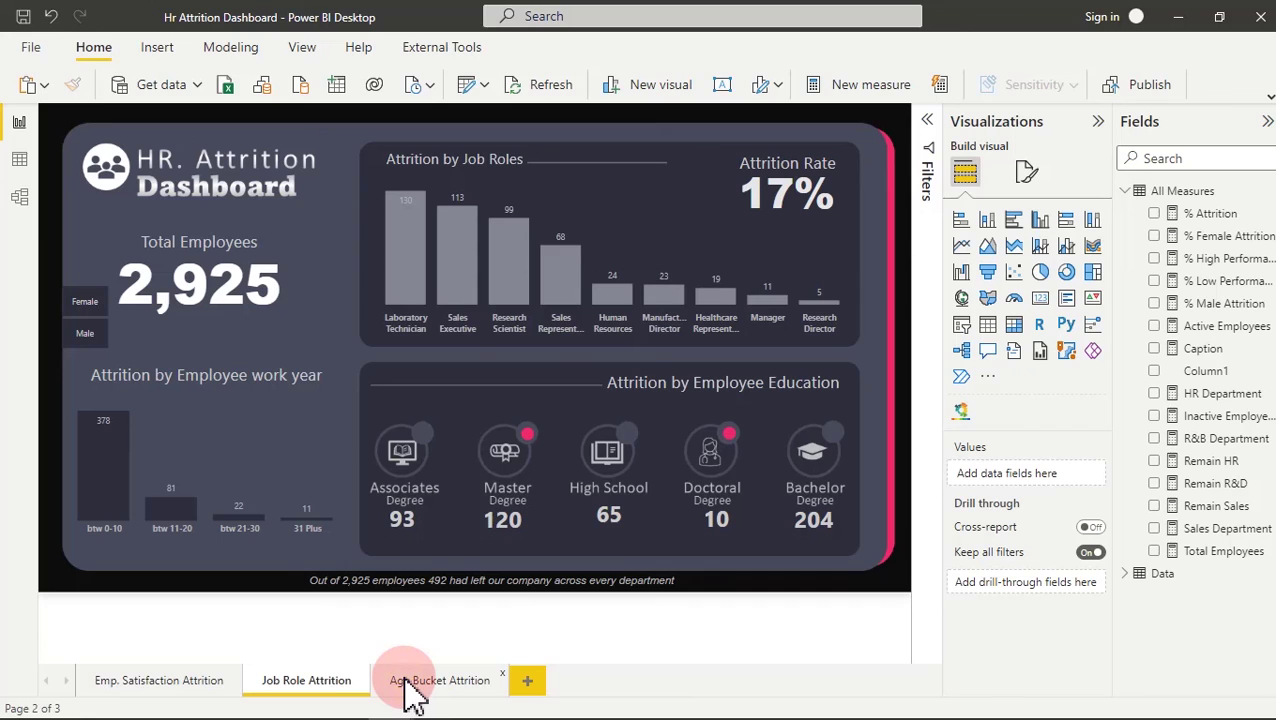